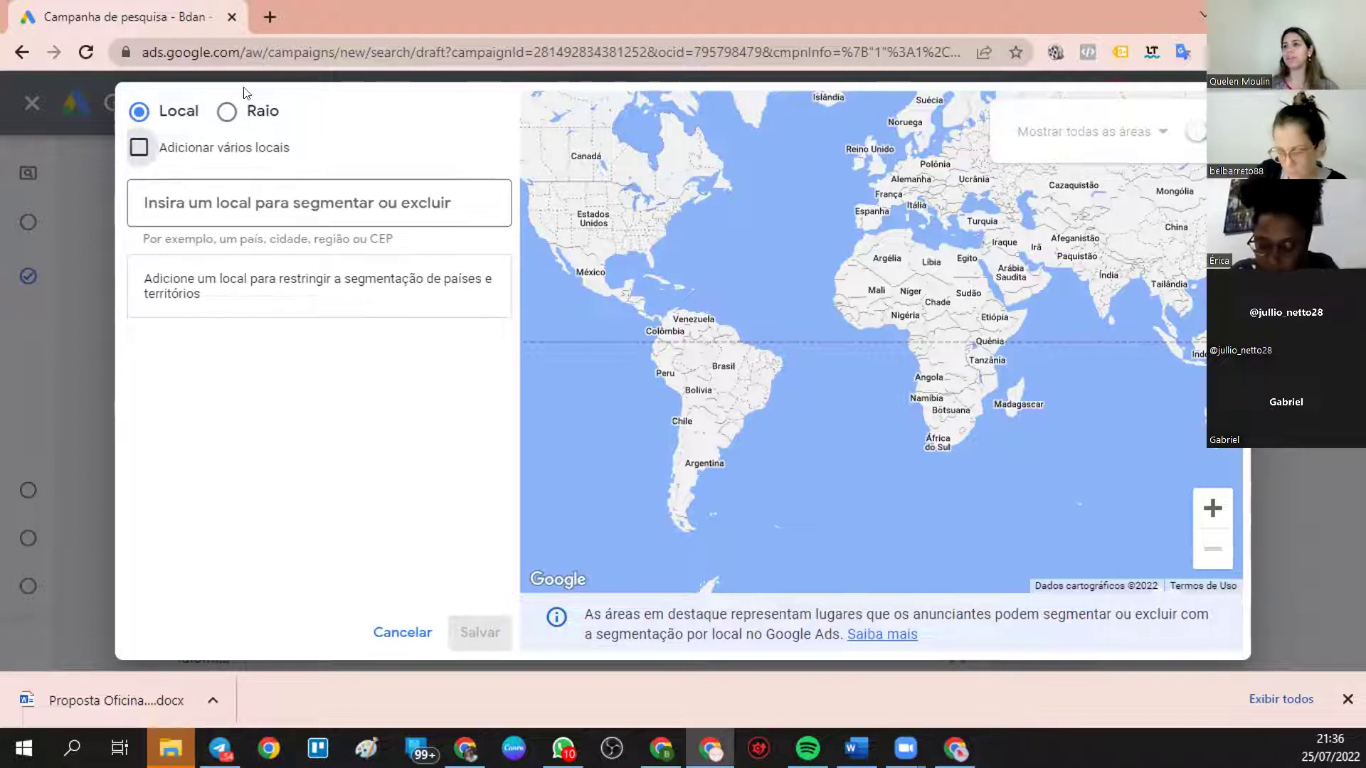
- Target a 1 km radius around Duckbill Cookies & Coffee at Parque São Jorge and save
click(229, 112)
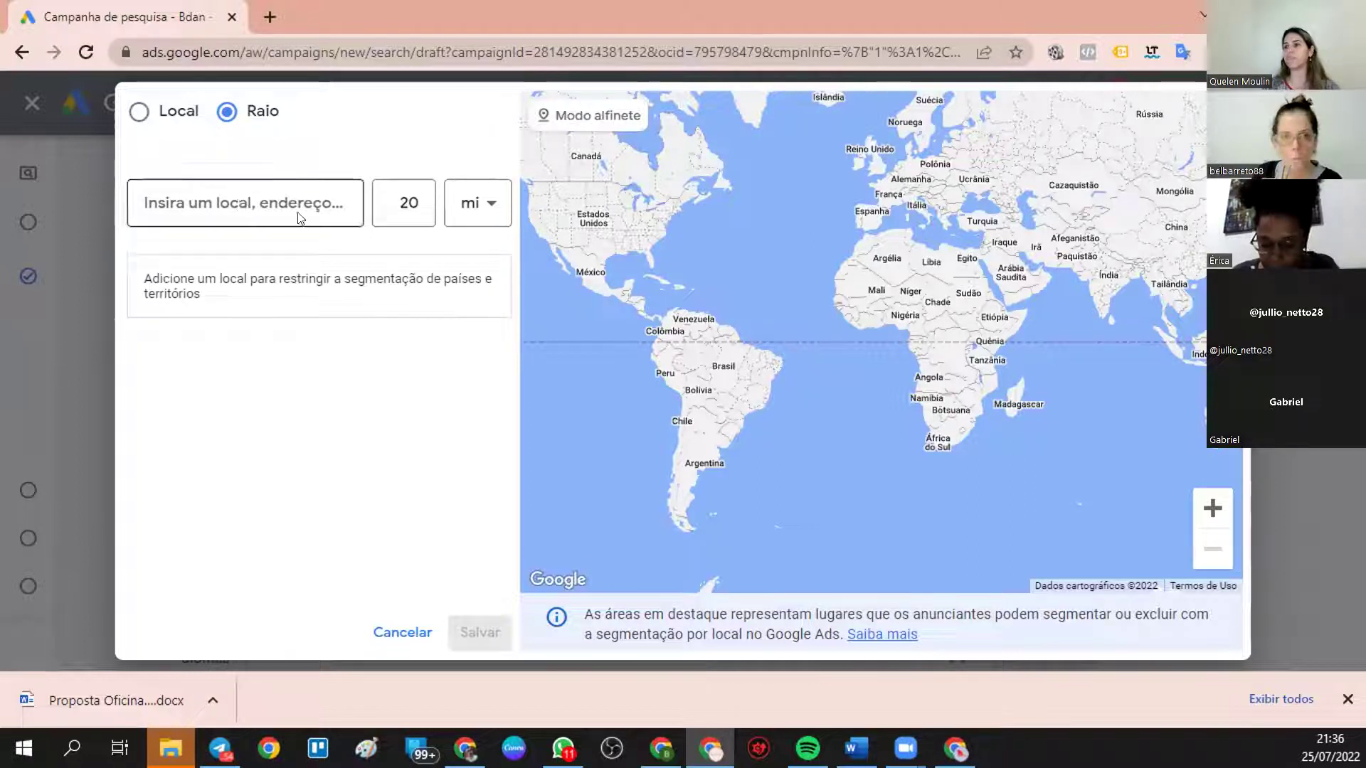
click(459, 215)
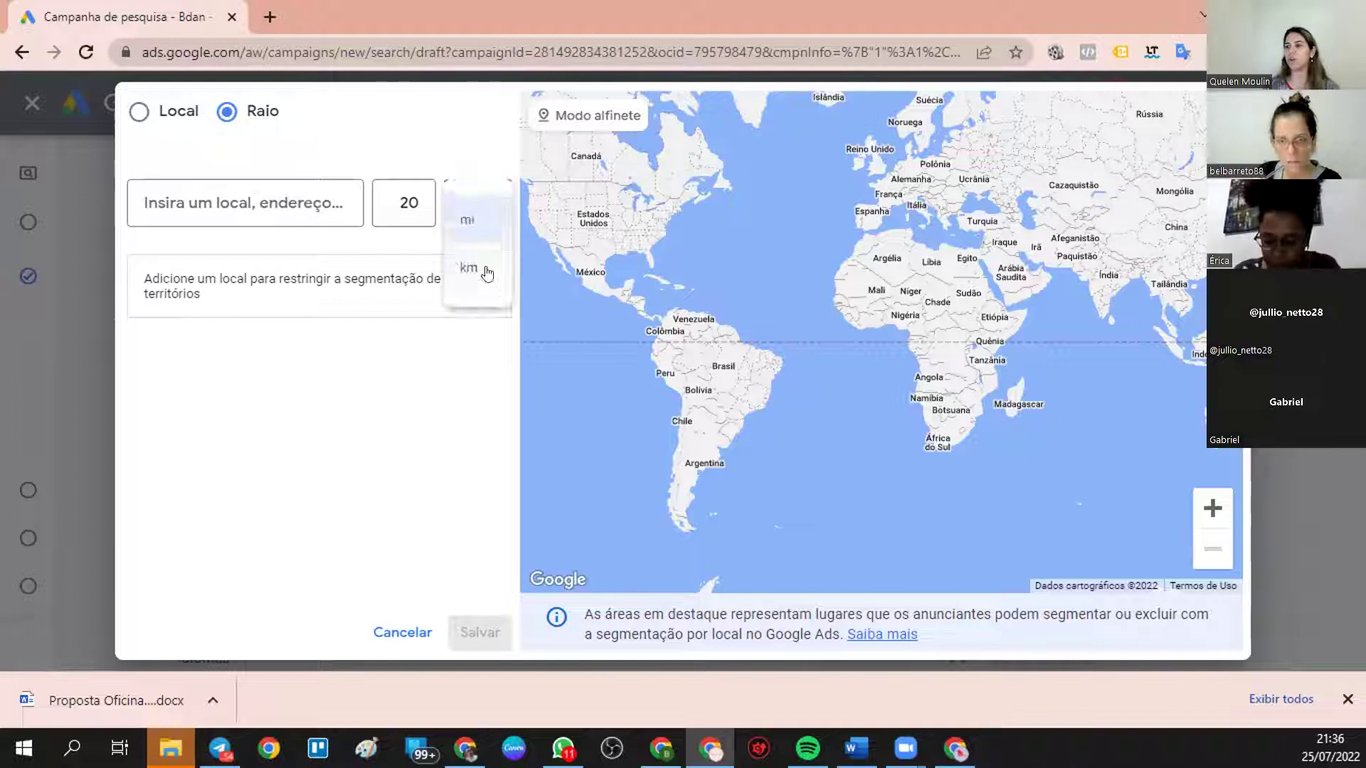
click(482, 269)
click(411, 205)
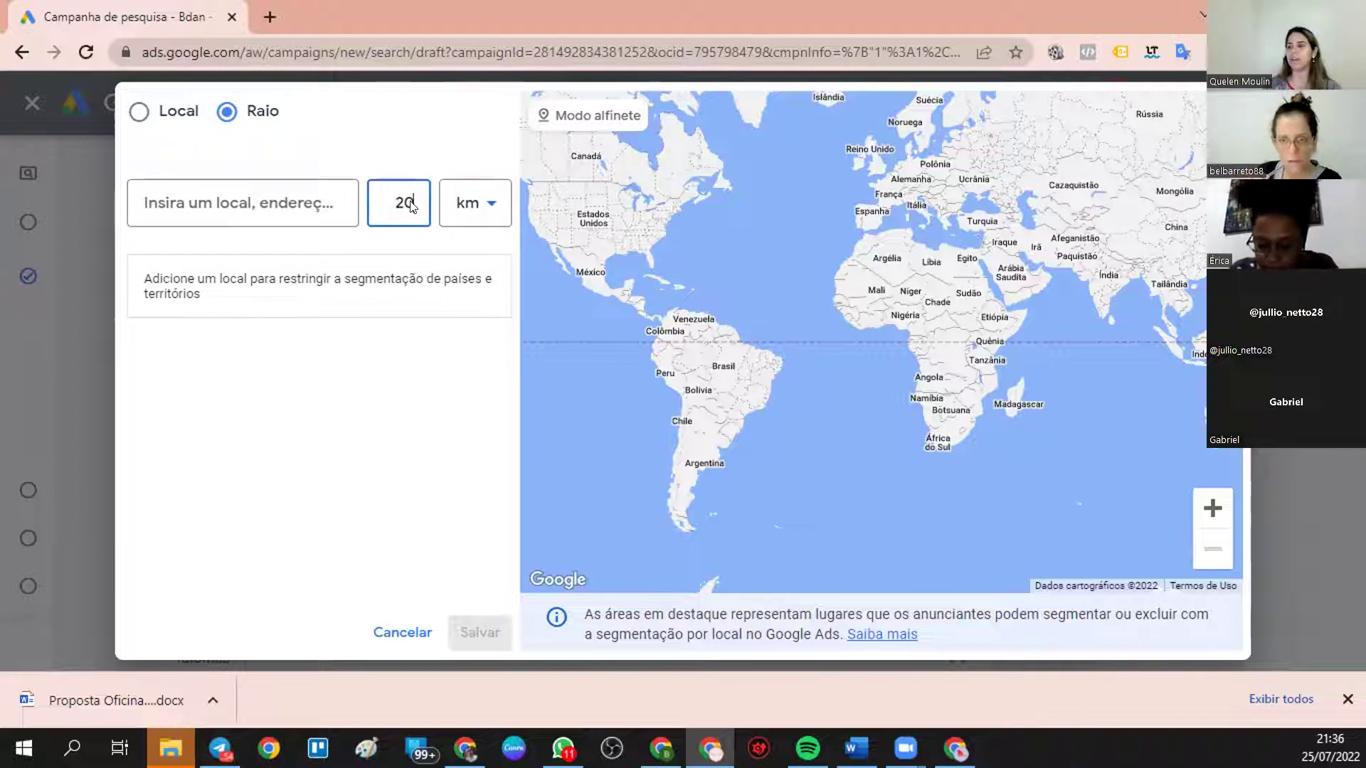
key(BackSpace)
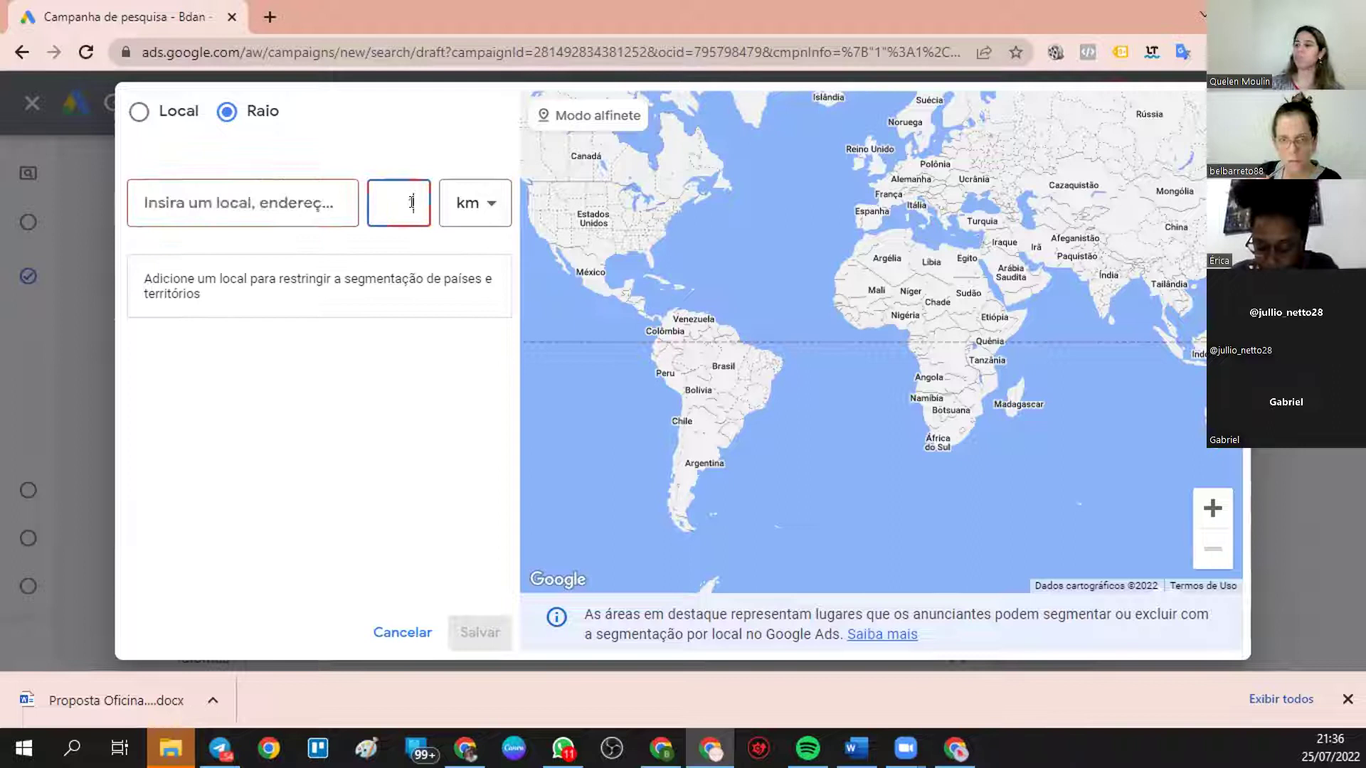
text(1)
click(310, 200)
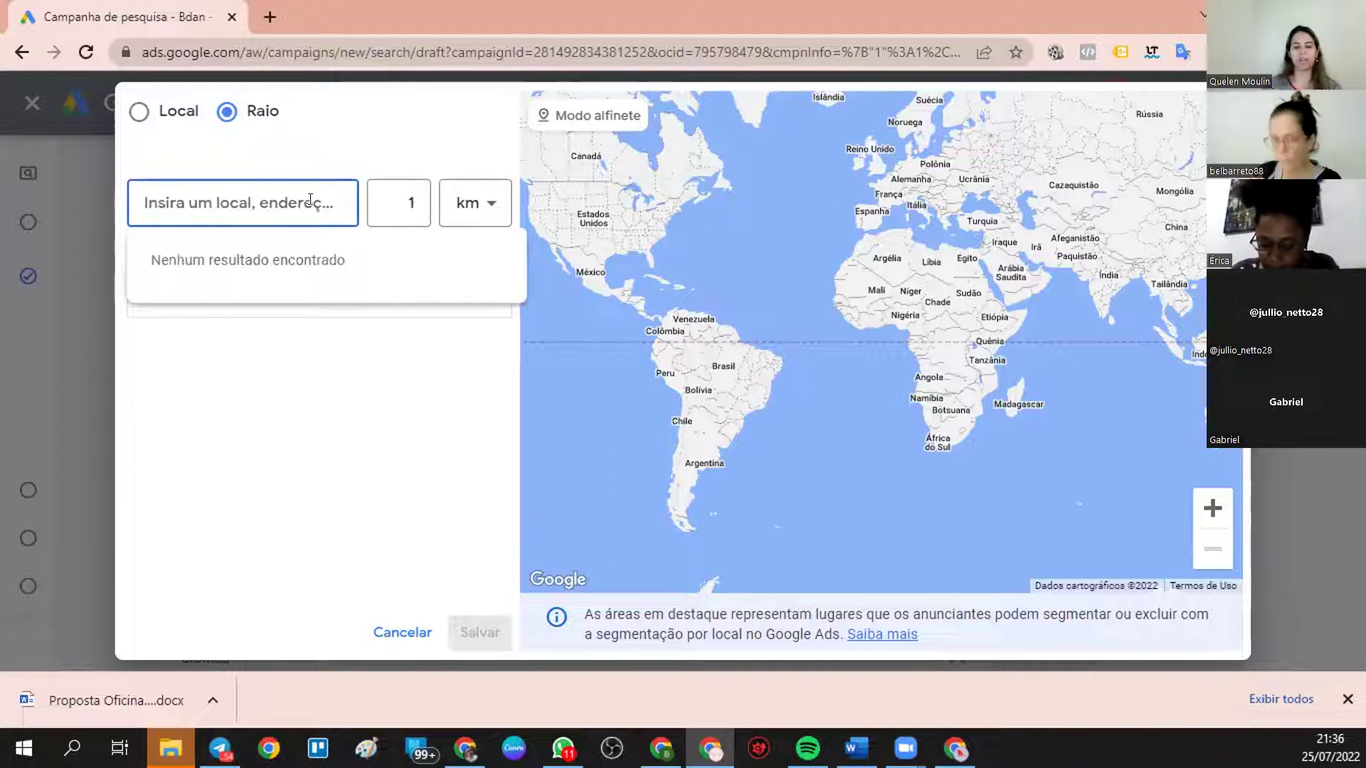
text(d)
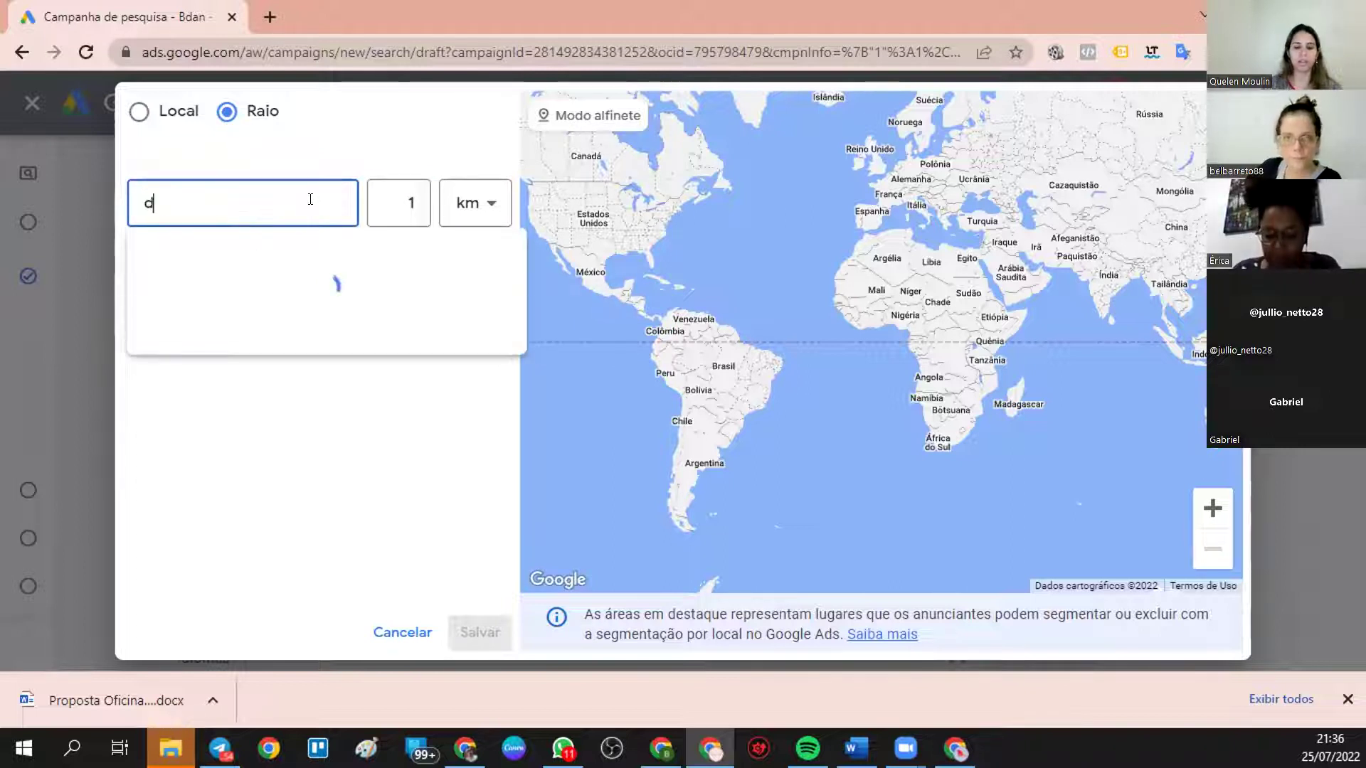
text(uckbill)
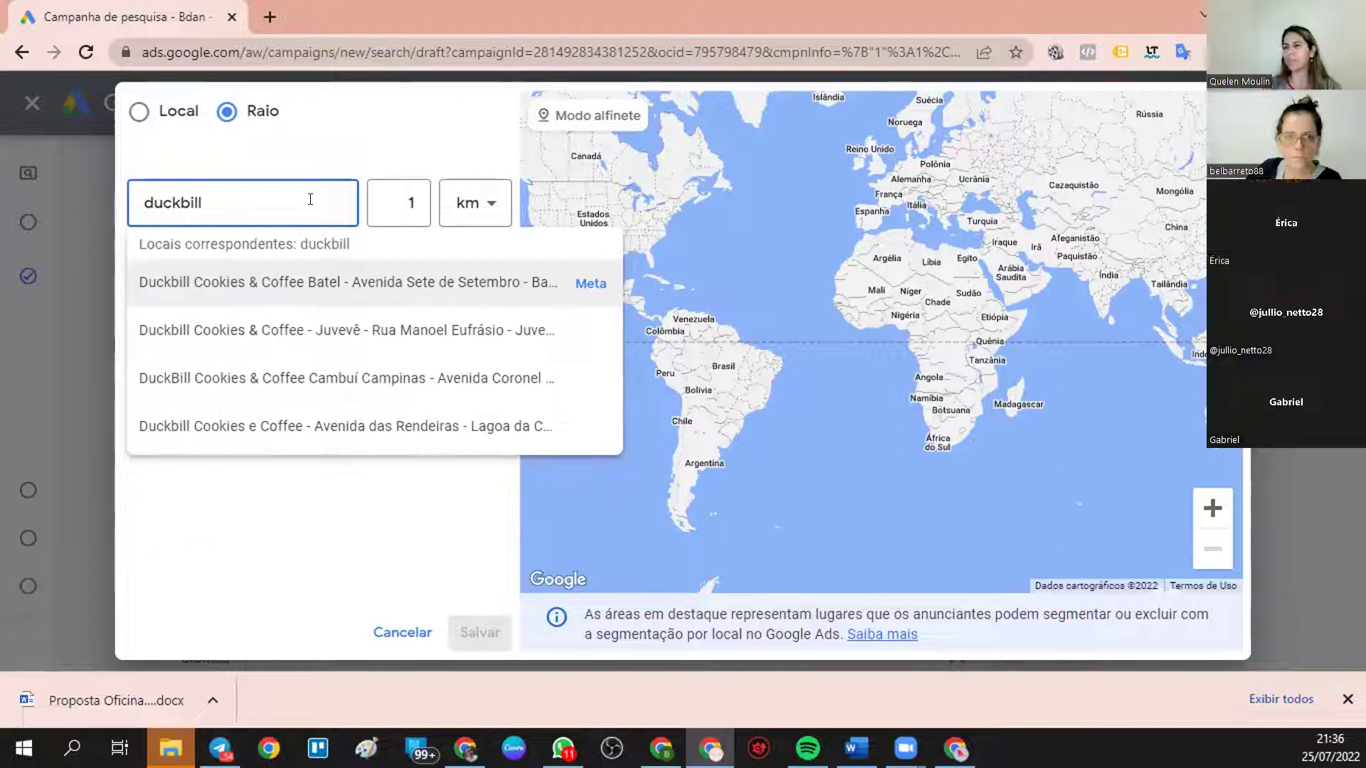
text( par)
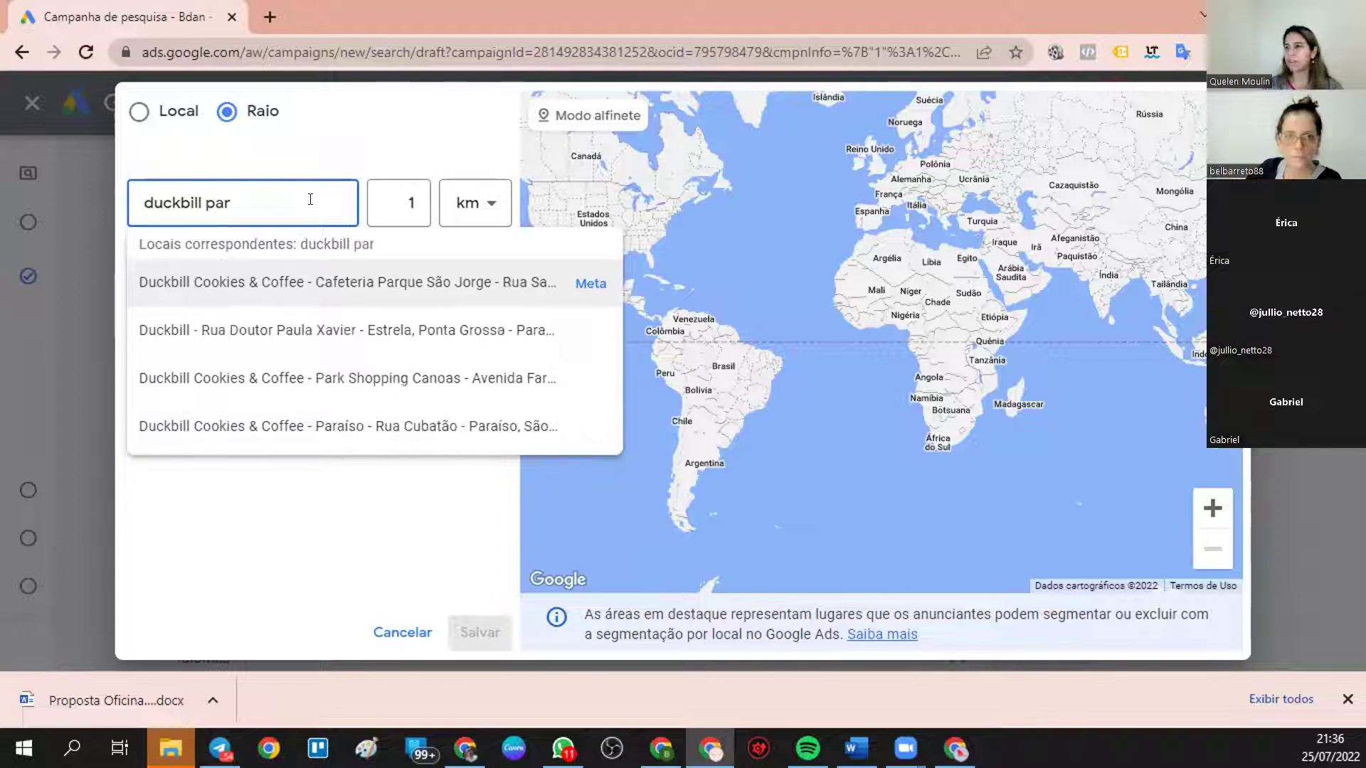
click(580, 282)
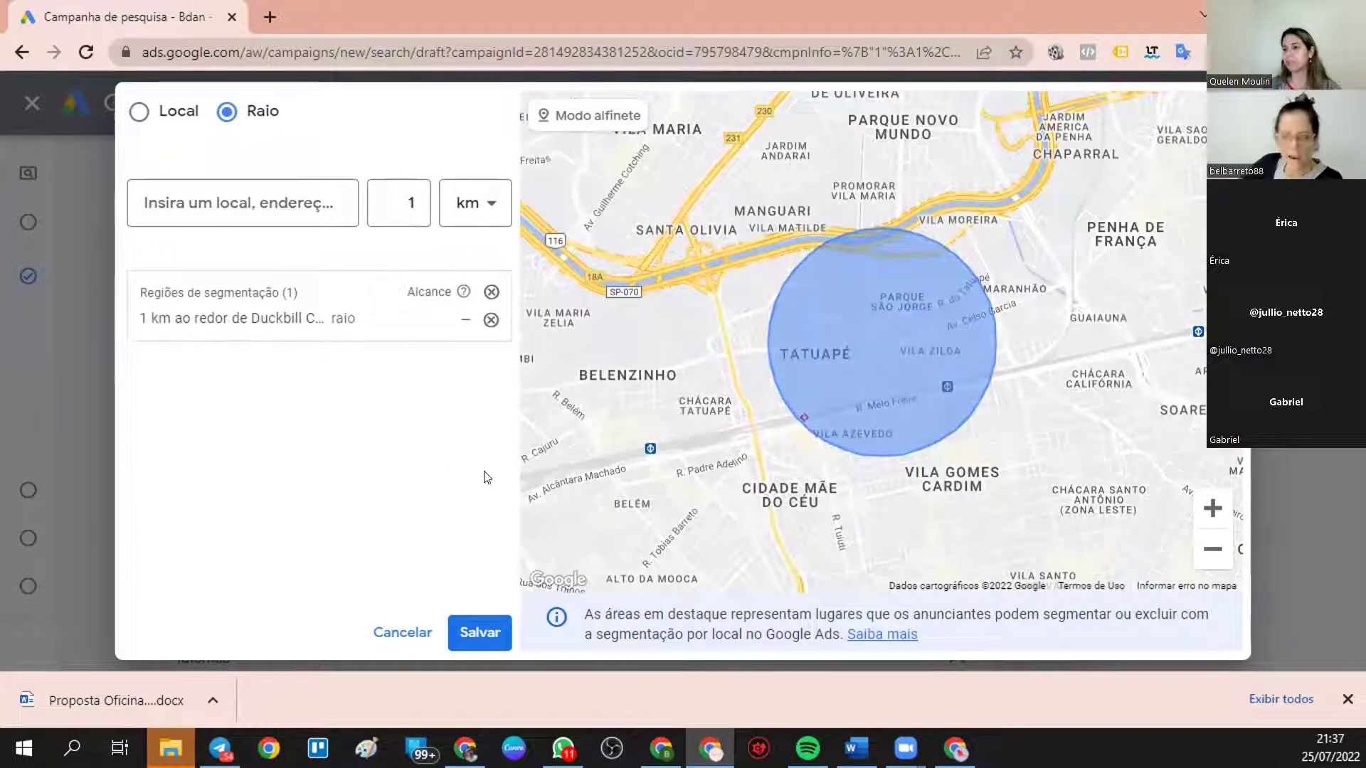
click(481, 632)
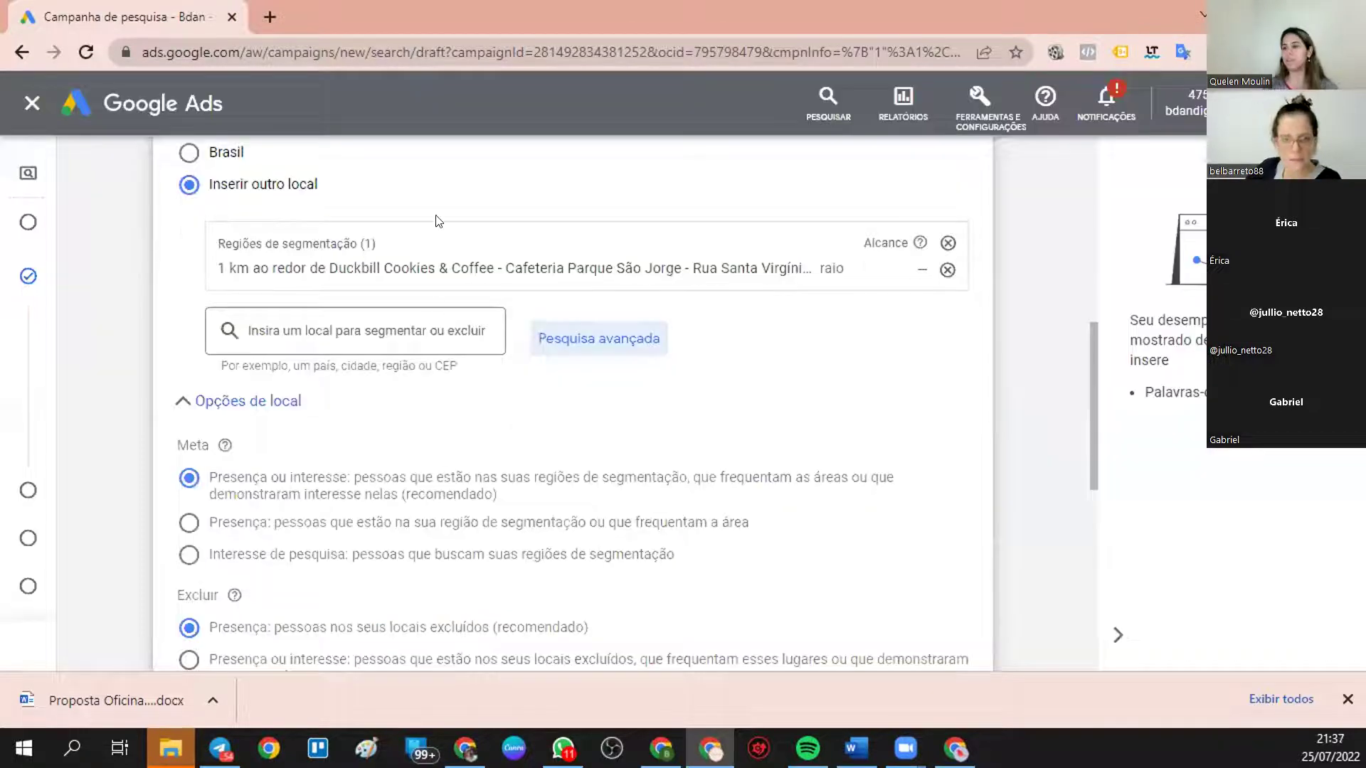
- Add Inglês to the campaign's target languages
scroll(468, 315, down, 1)
scroll(468, 315, down, 5)
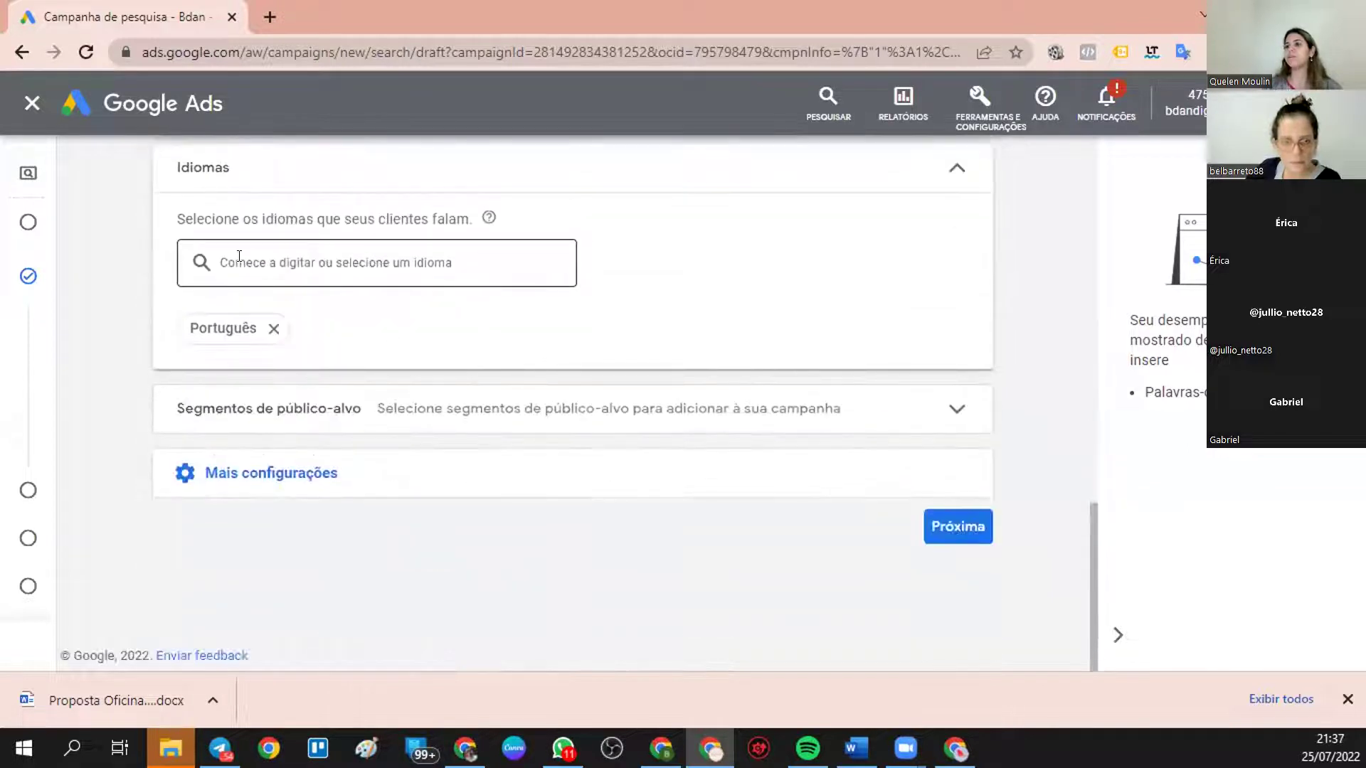
click(239, 256)
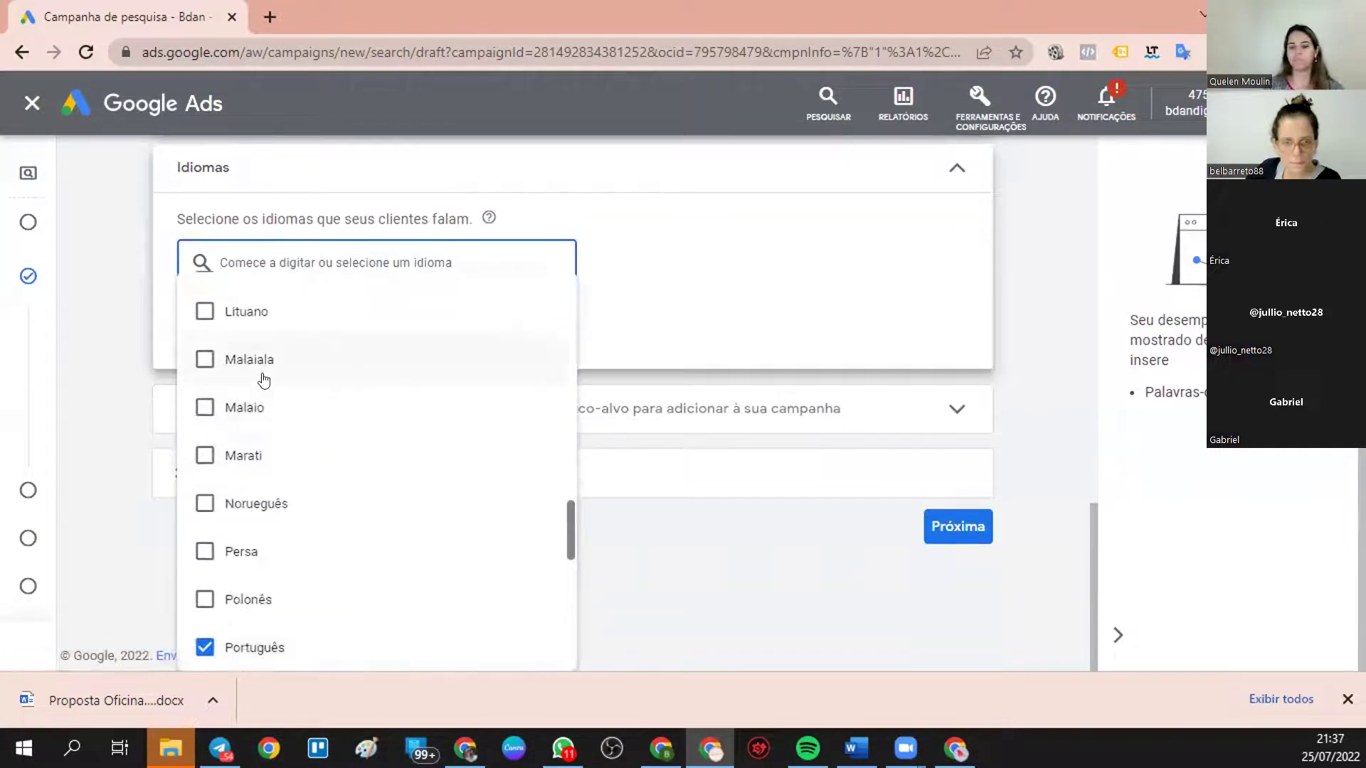
text(I)
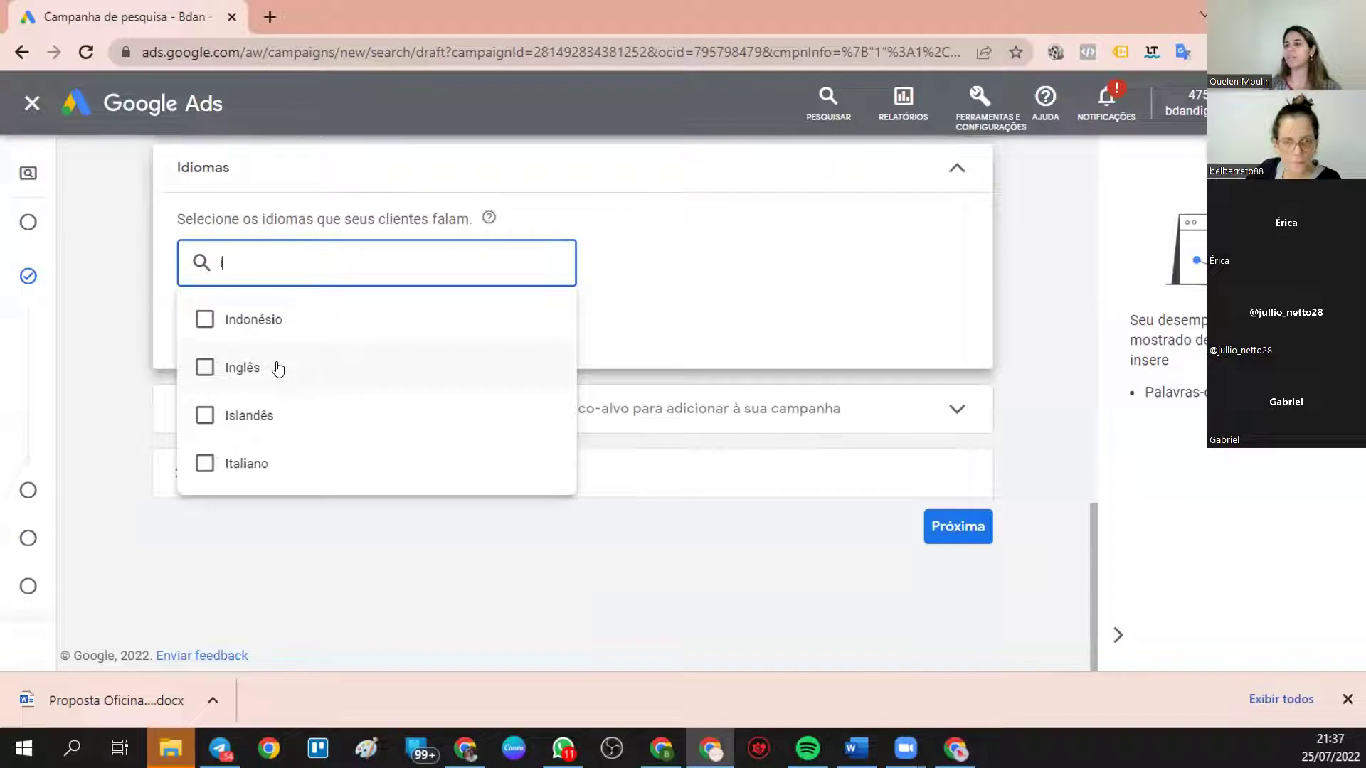
click(278, 367)
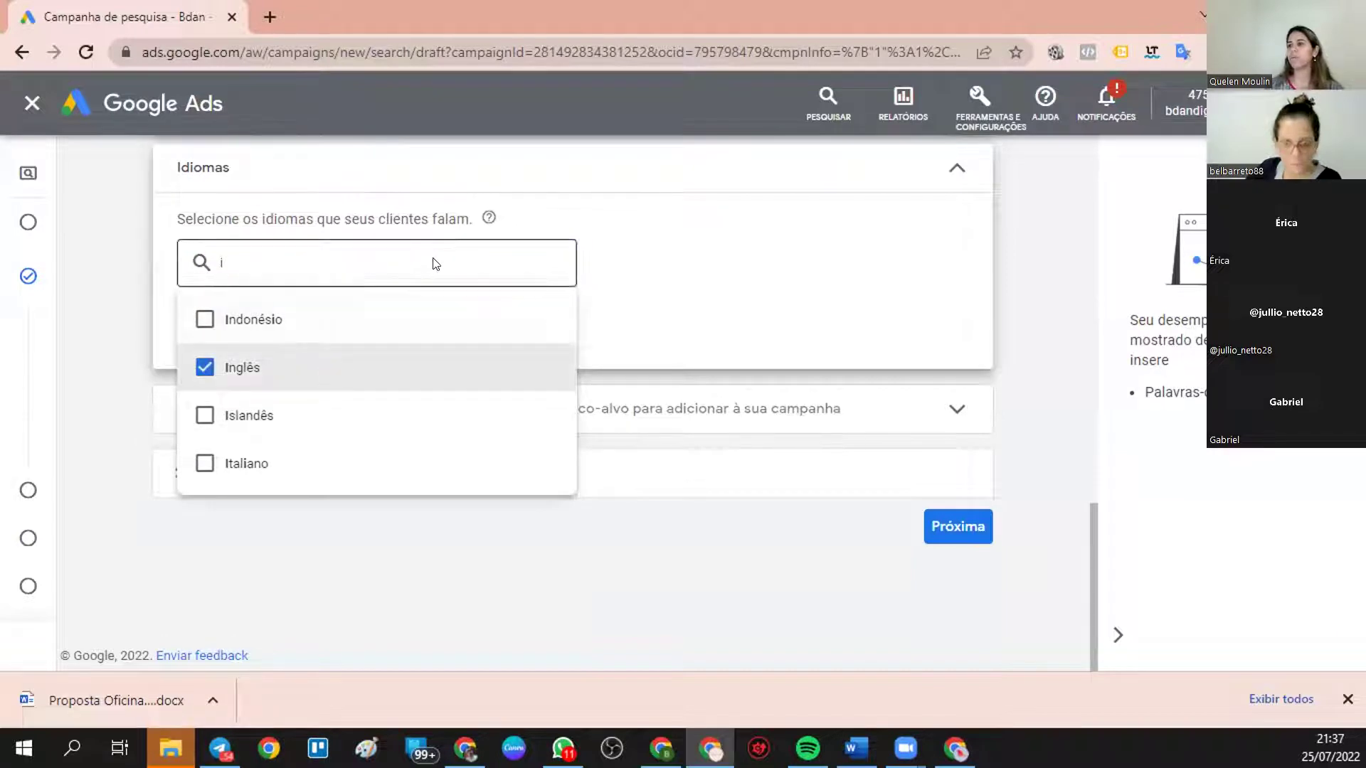
key(Tab)
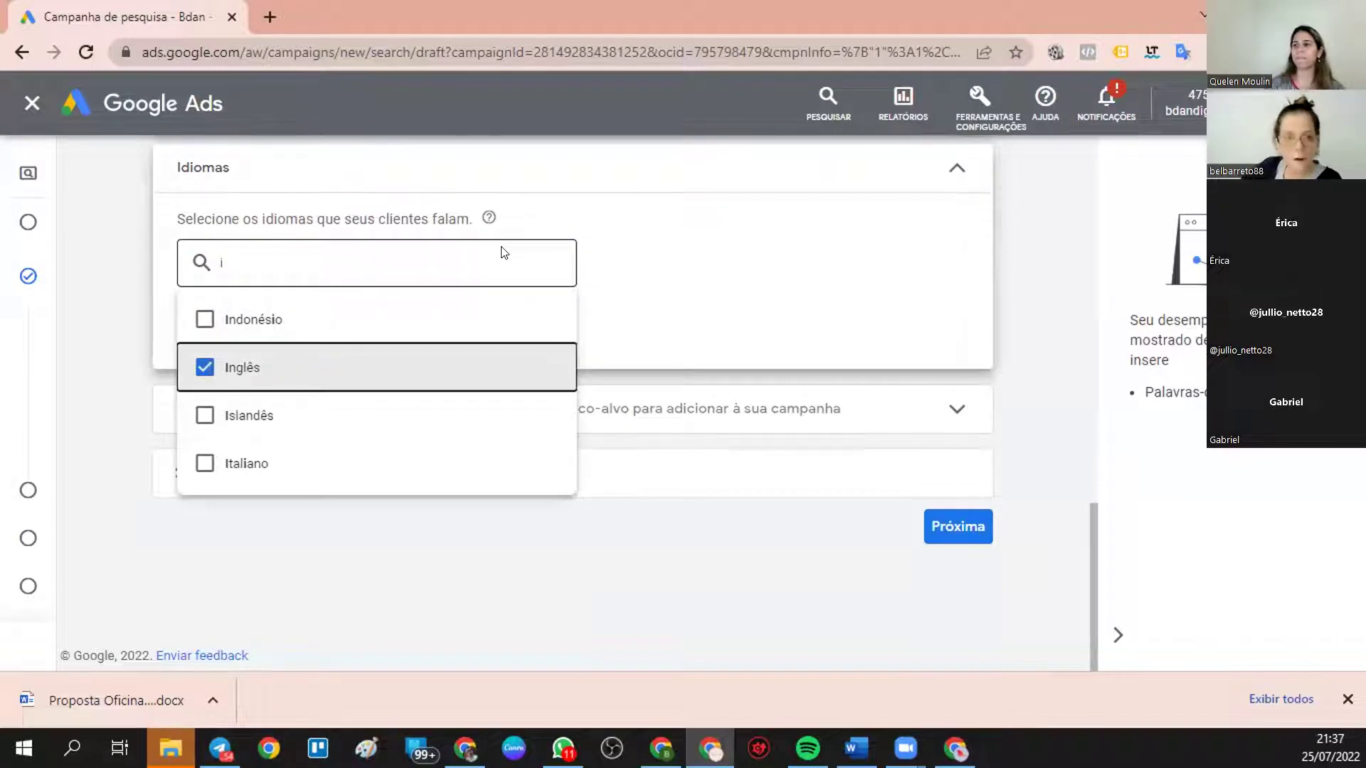
- Add Espanhol as a target language and close the language list
click(481, 256)
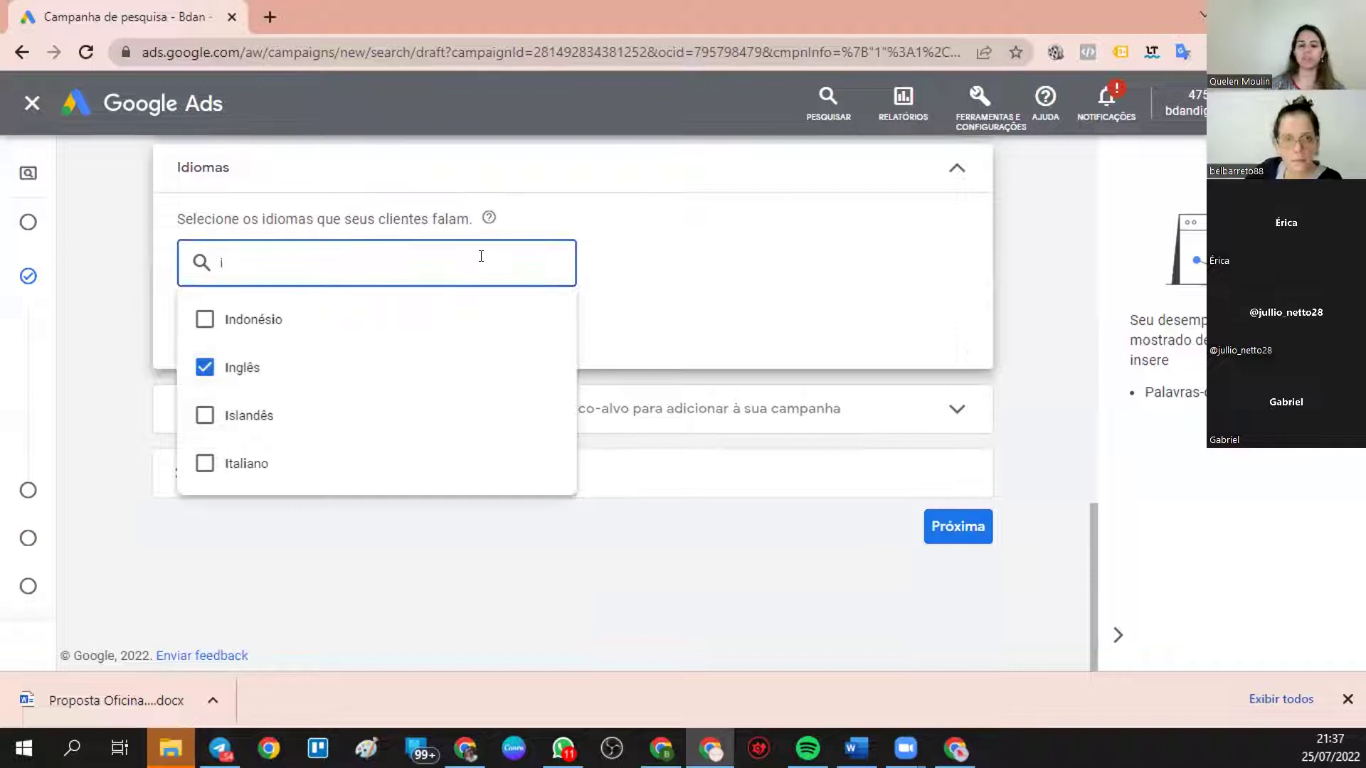
key(BackSpace)
text(s)
key(BackSpace)
text(es)
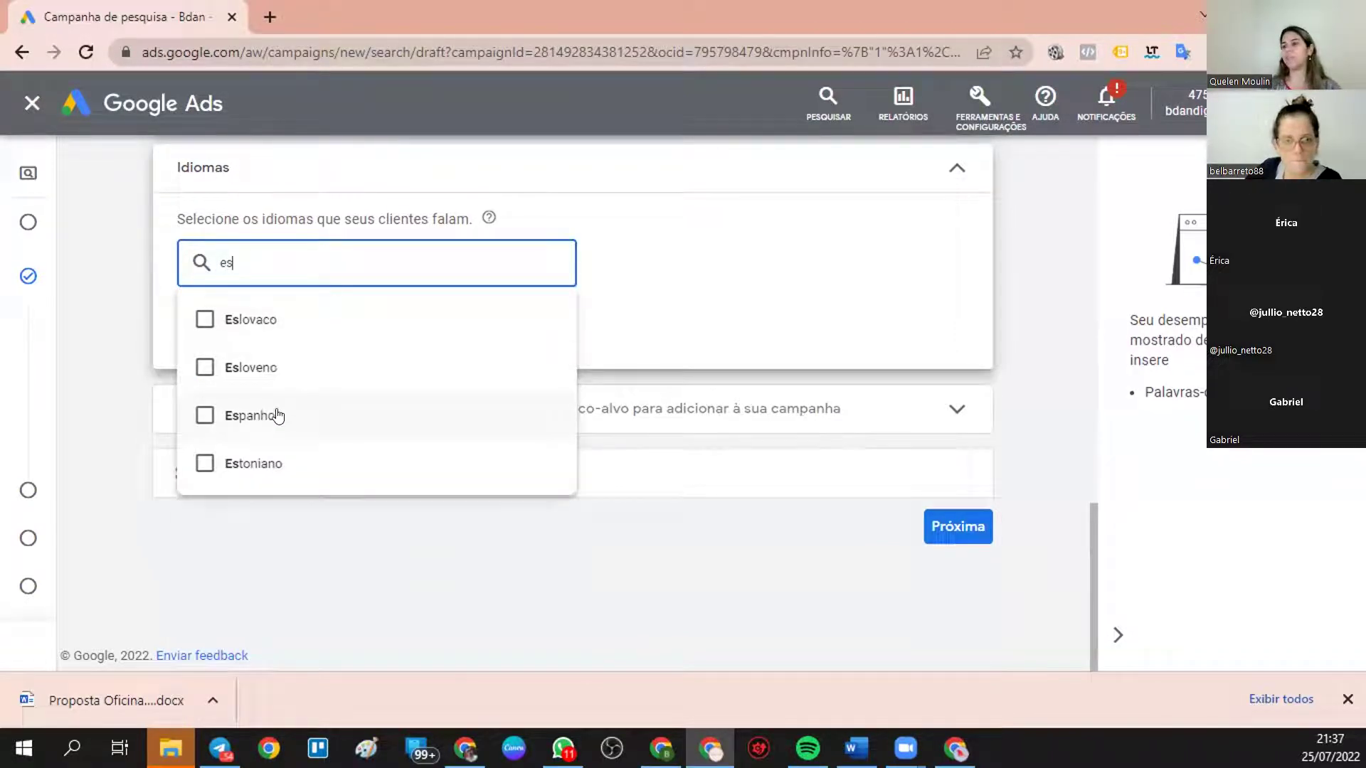
click(277, 416)
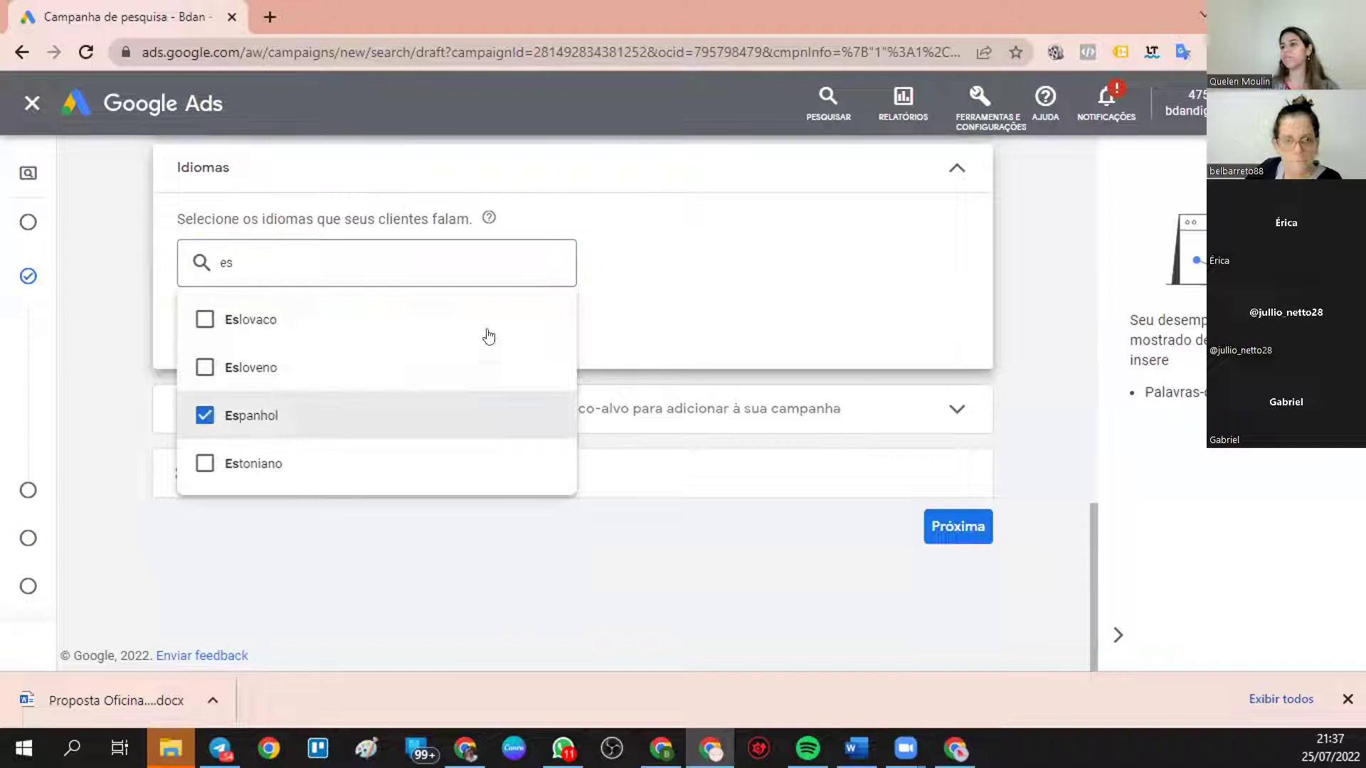
click(825, 304)
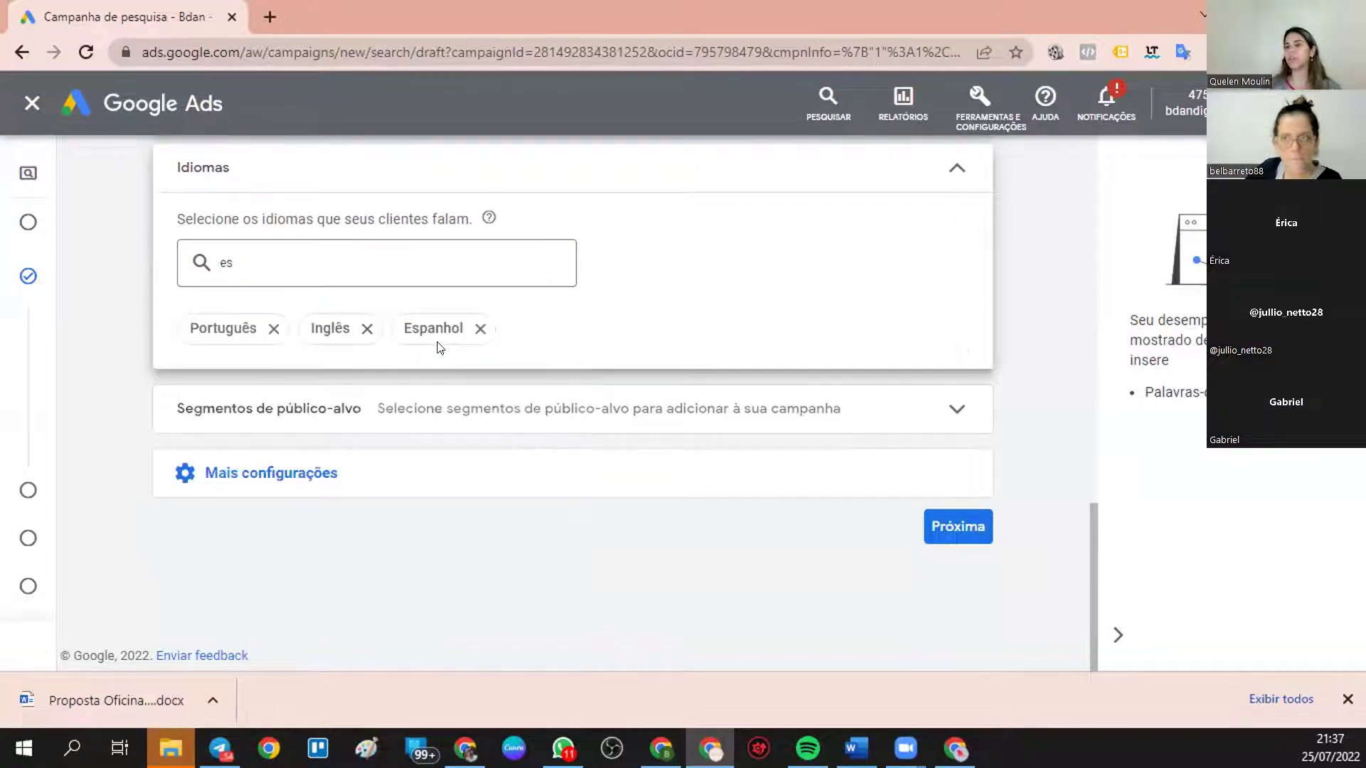
scroll(359, 437, up, 5)
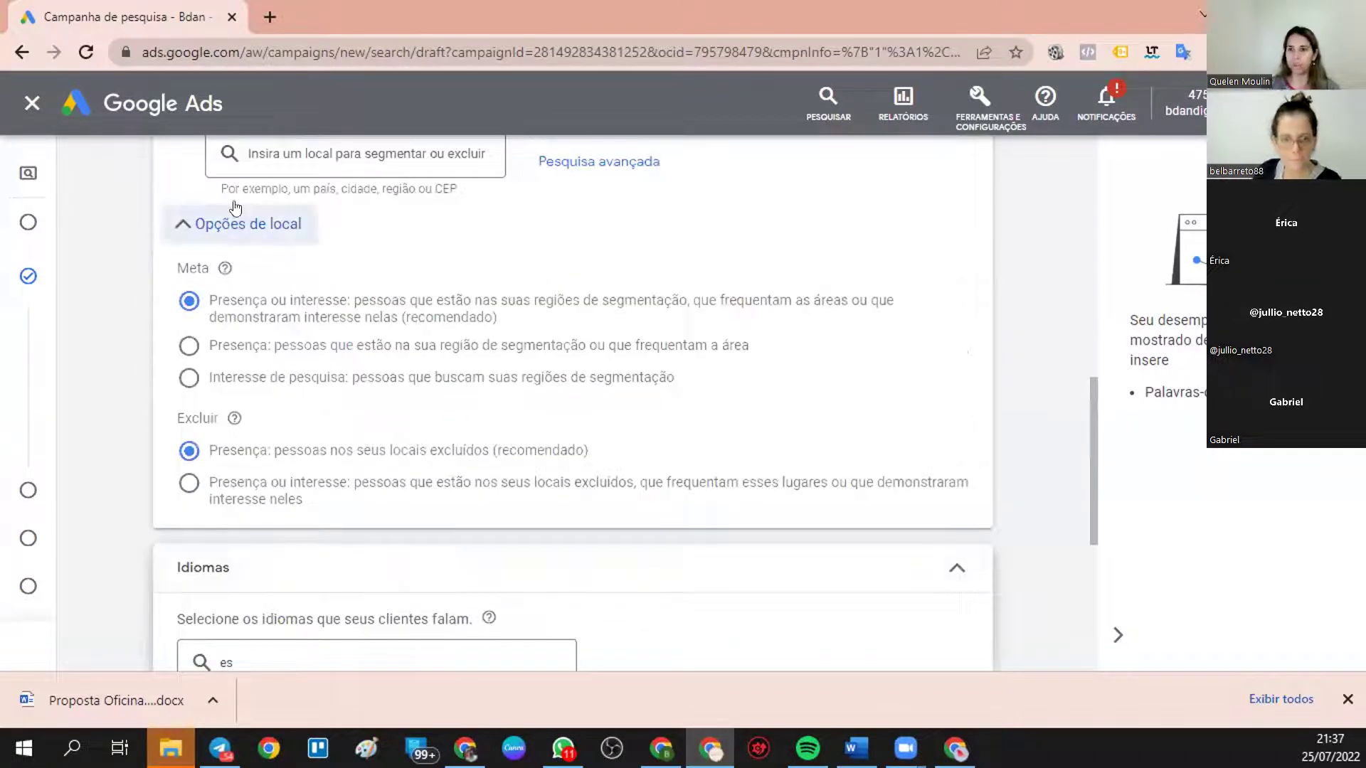
right_click(168, 3)
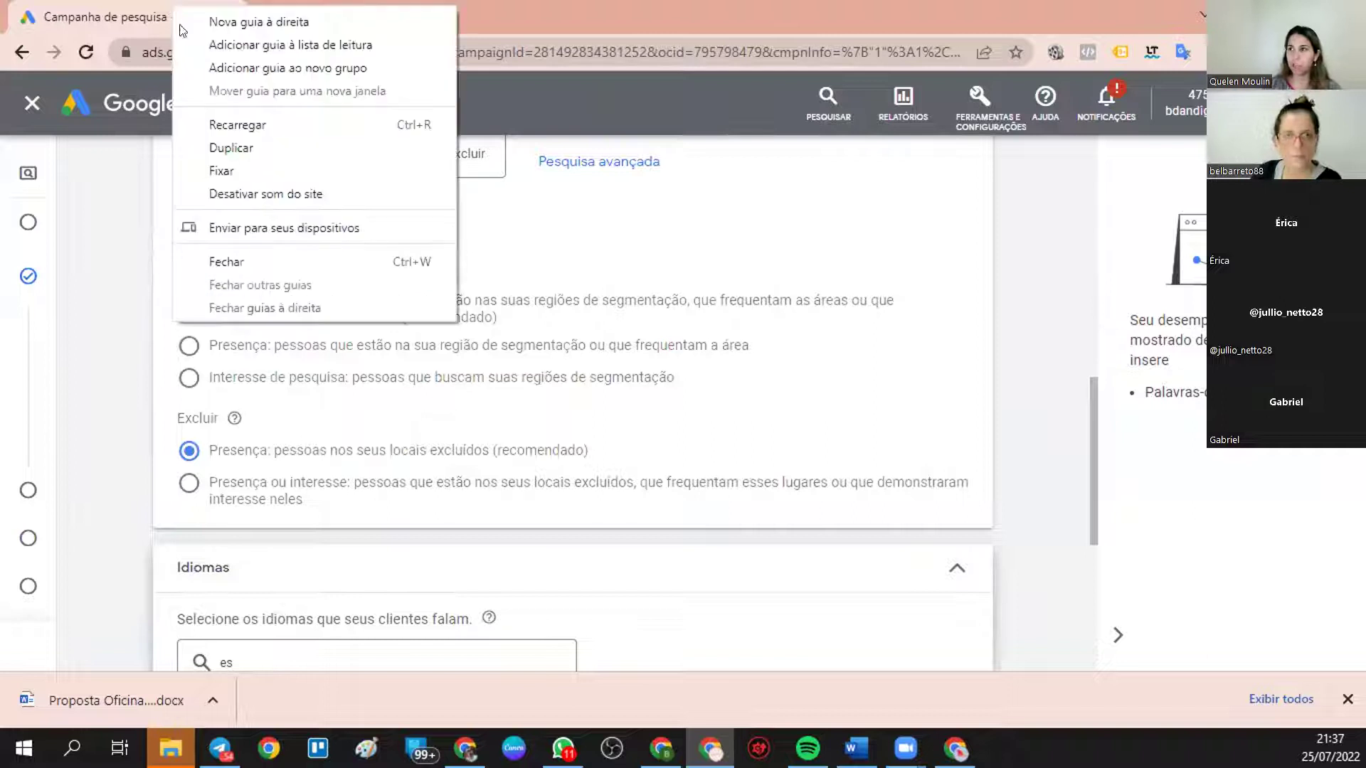
click(227, 139)
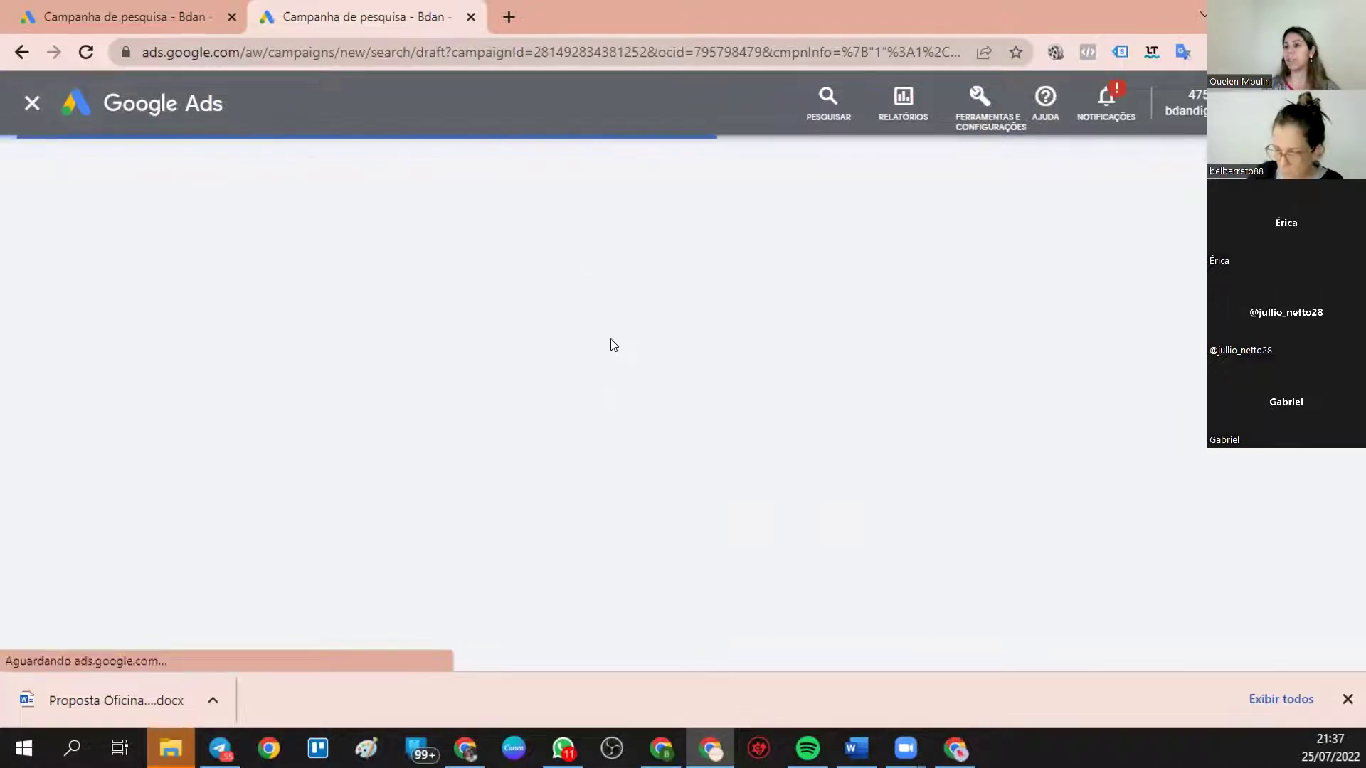
scroll(609, 341, down, 10)
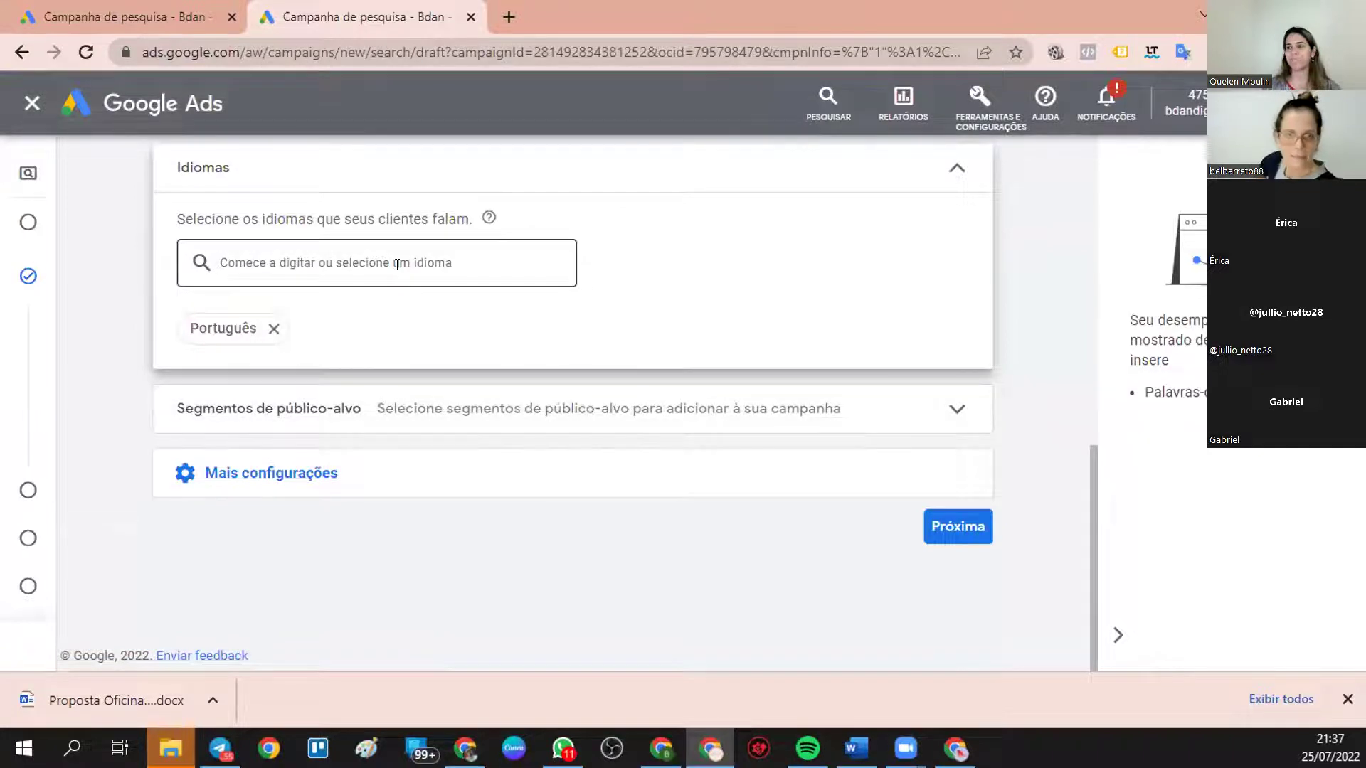
scroll(384, 291, up, 7)
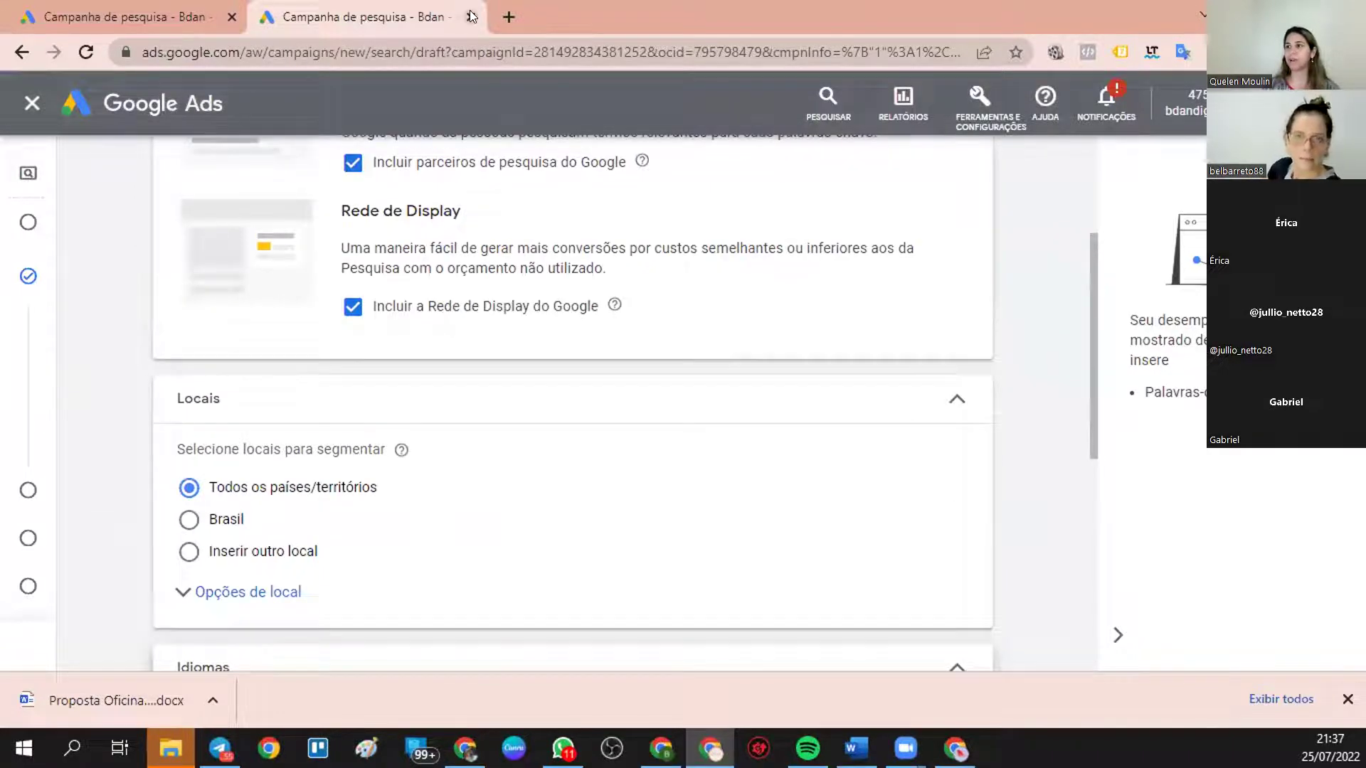
click(471, 16)
scroll(420, 396, down, 4)
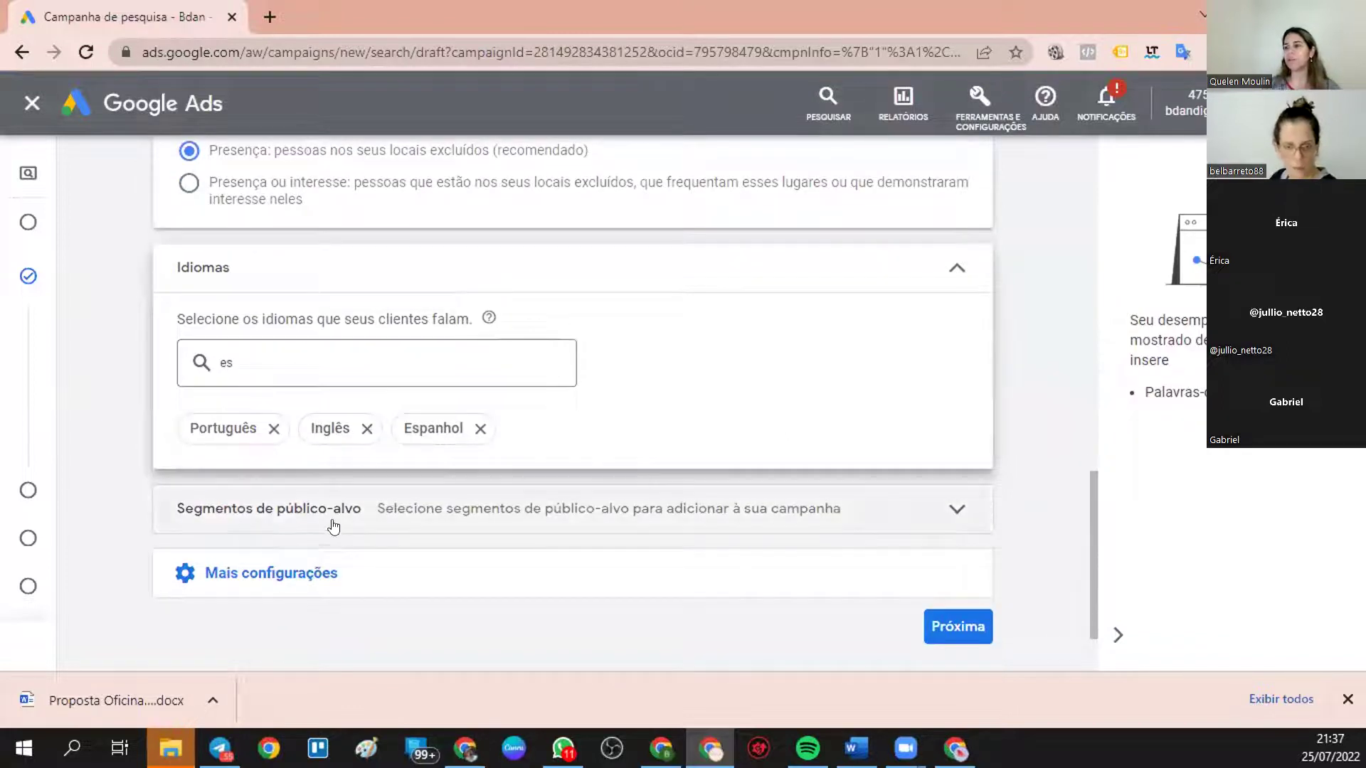
- Reveal the extra campaign settings and add ad schedule rows for Segundas-feiras and Terças-feiras
click(273, 572)
scroll(363, 524, down, 4)
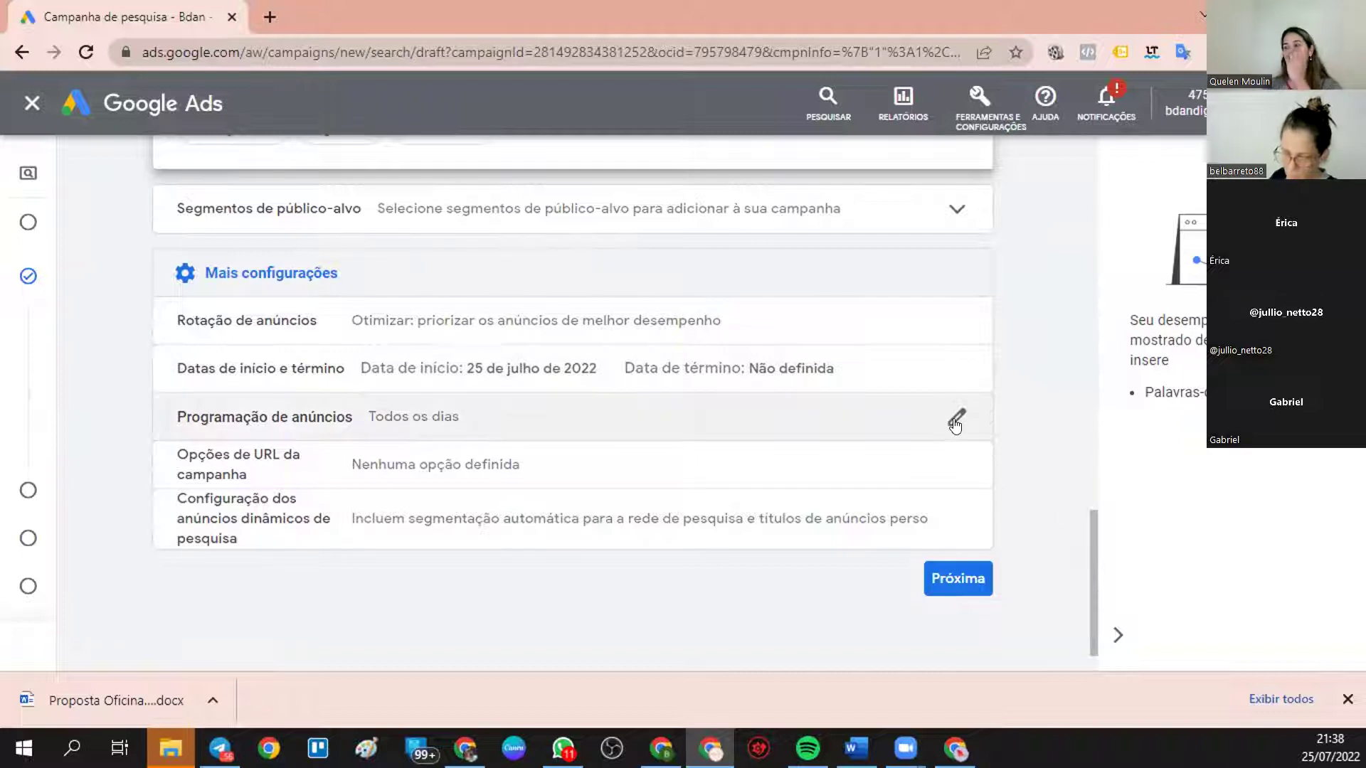
click(956, 422)
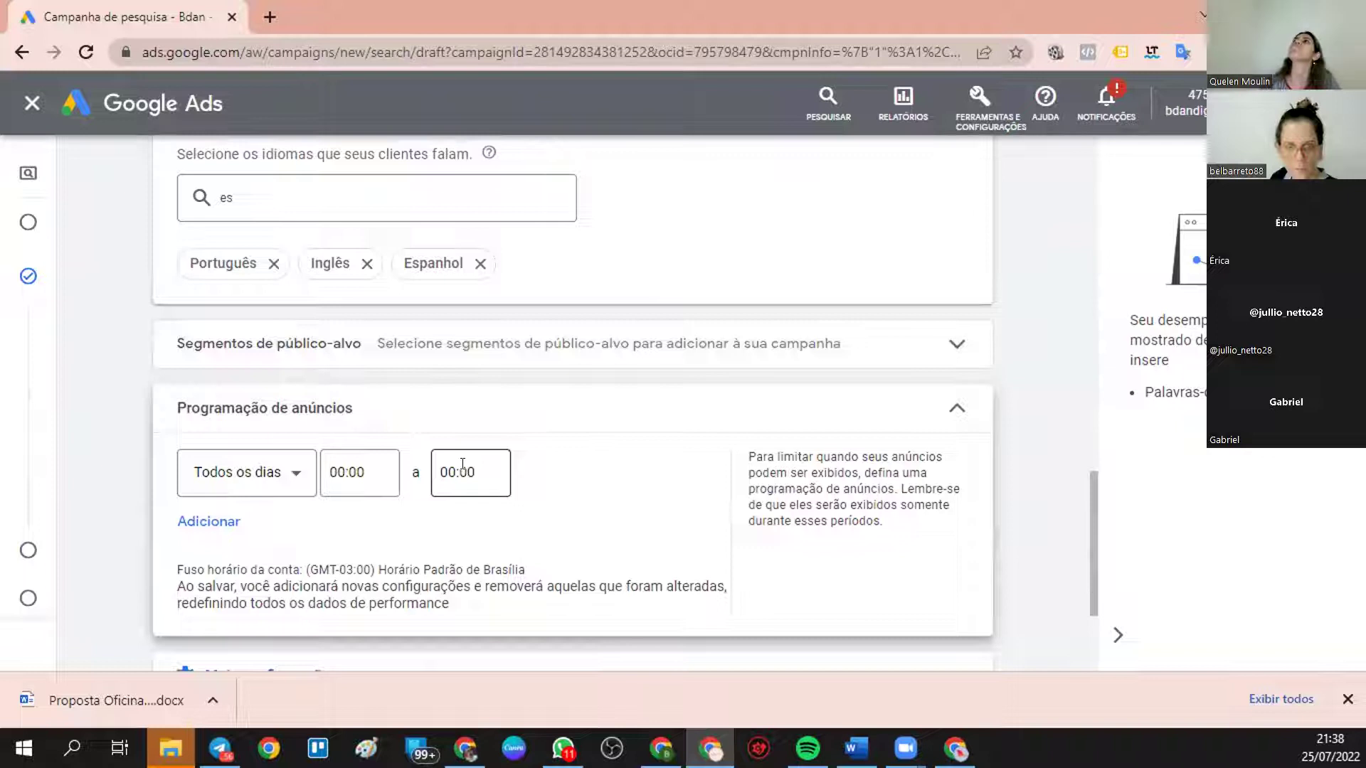
click(295, 475)
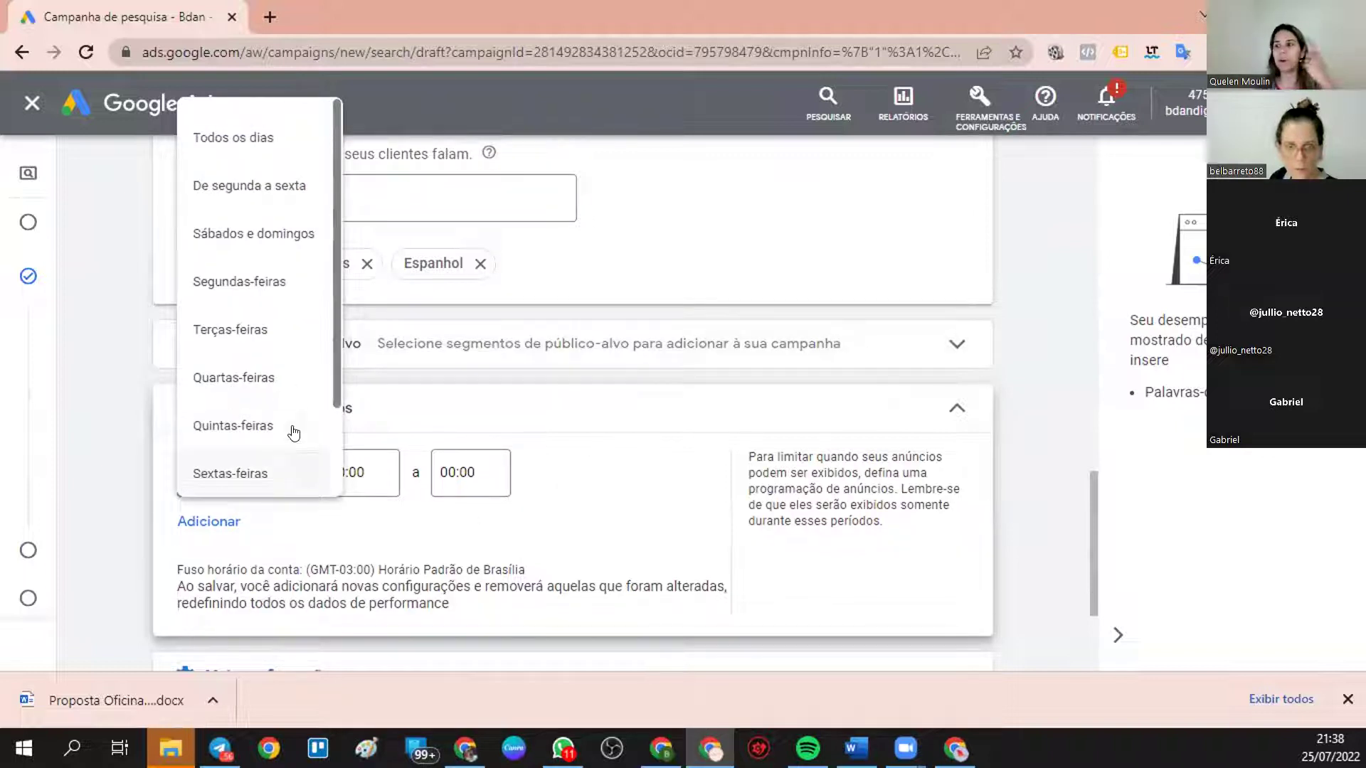
click(252, 279)
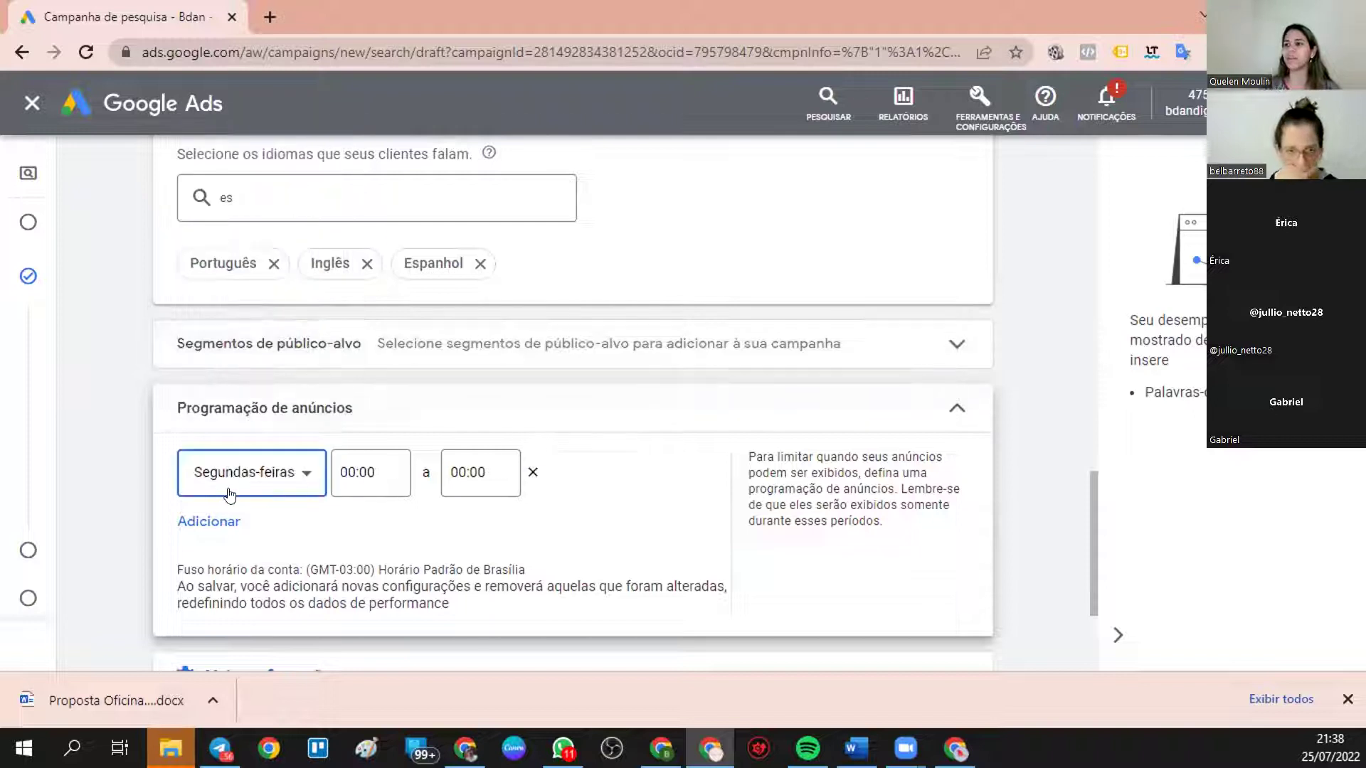
click(222, 523)
click(246, 539)
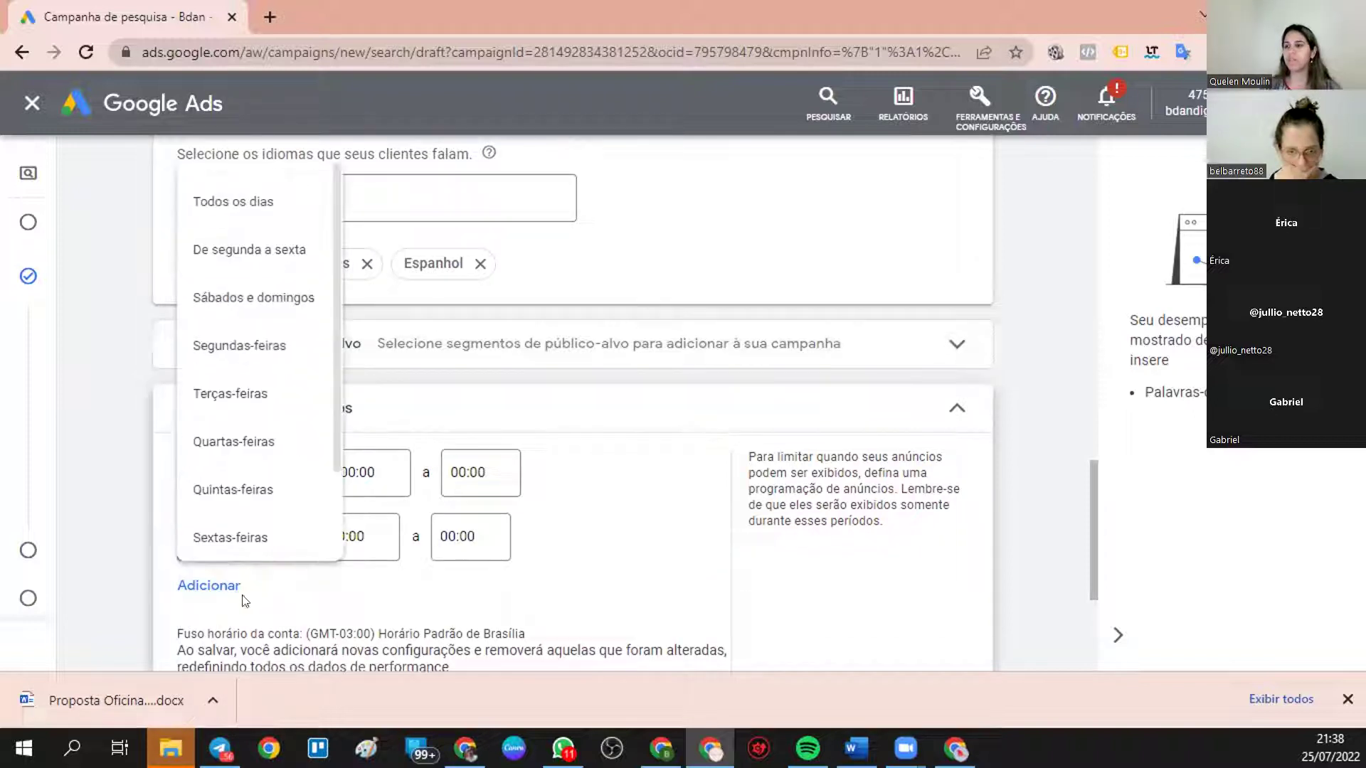
click(221, 393)
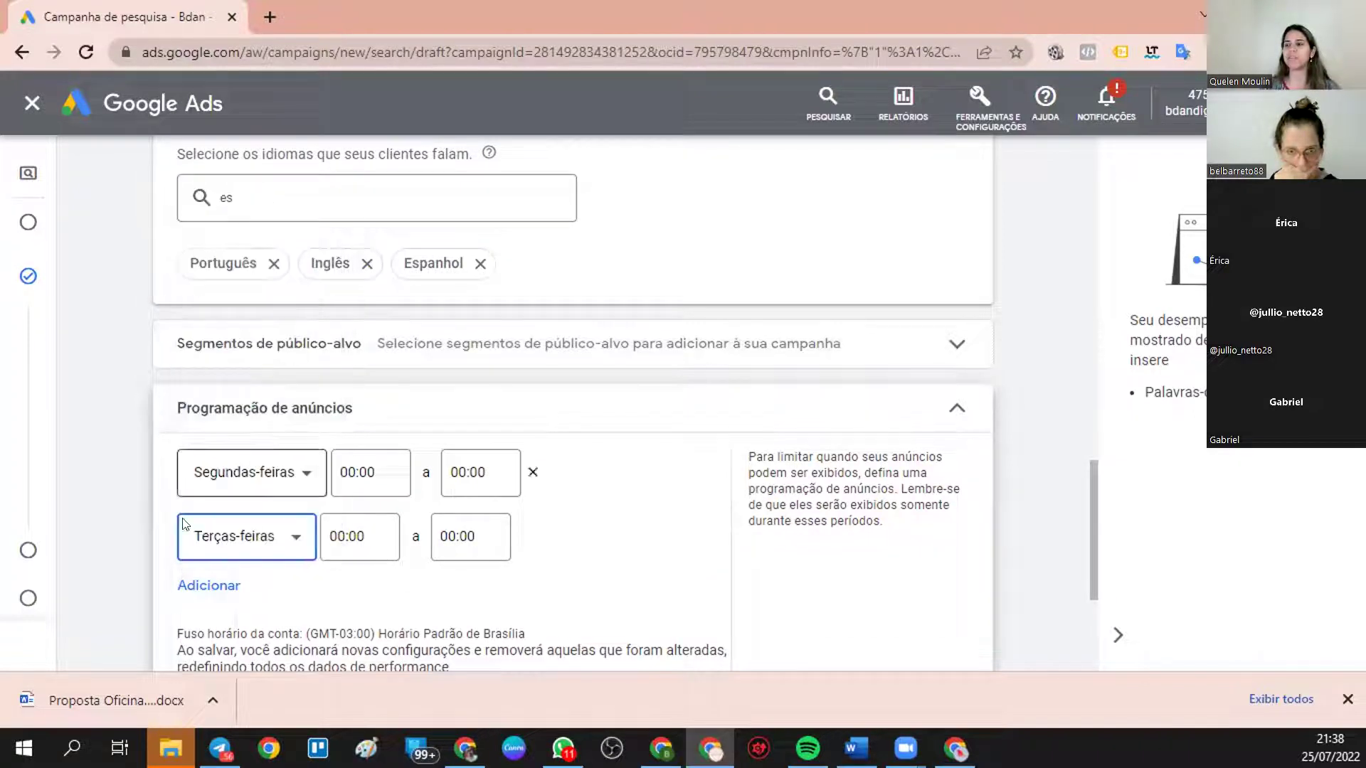
- Add two more ad schedule rows, set to Terças-feiras and Quartas-feiras
click(203, 584)
click(231, 598)
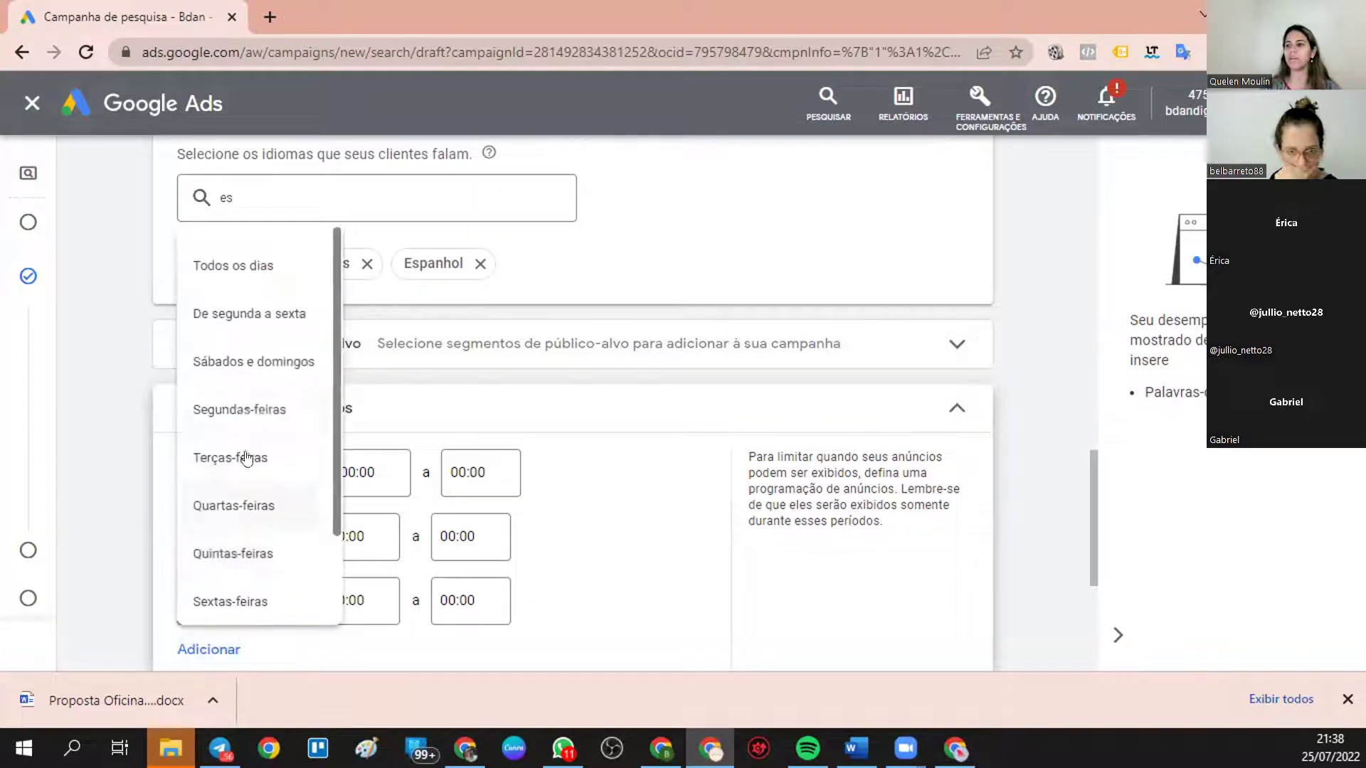
click(248, 461)
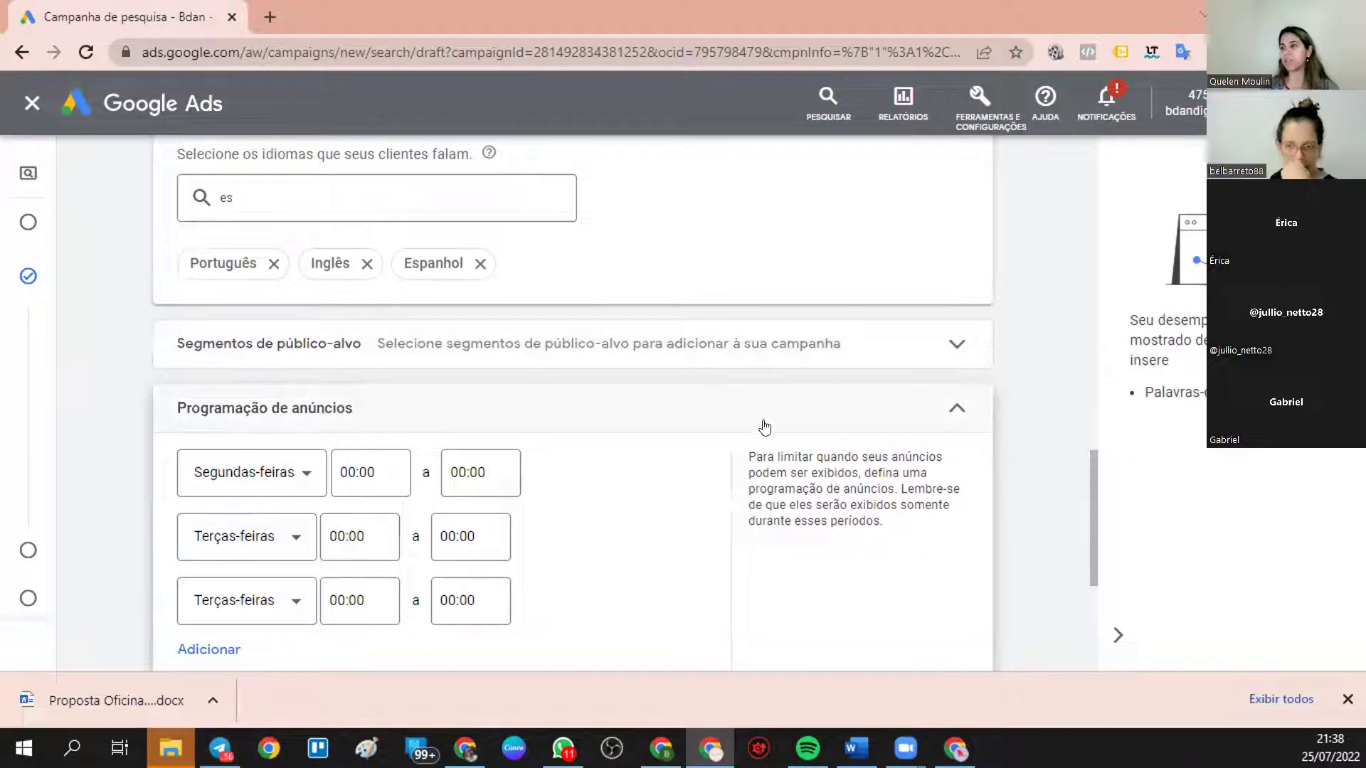
scroll(510, 432, down, 4)
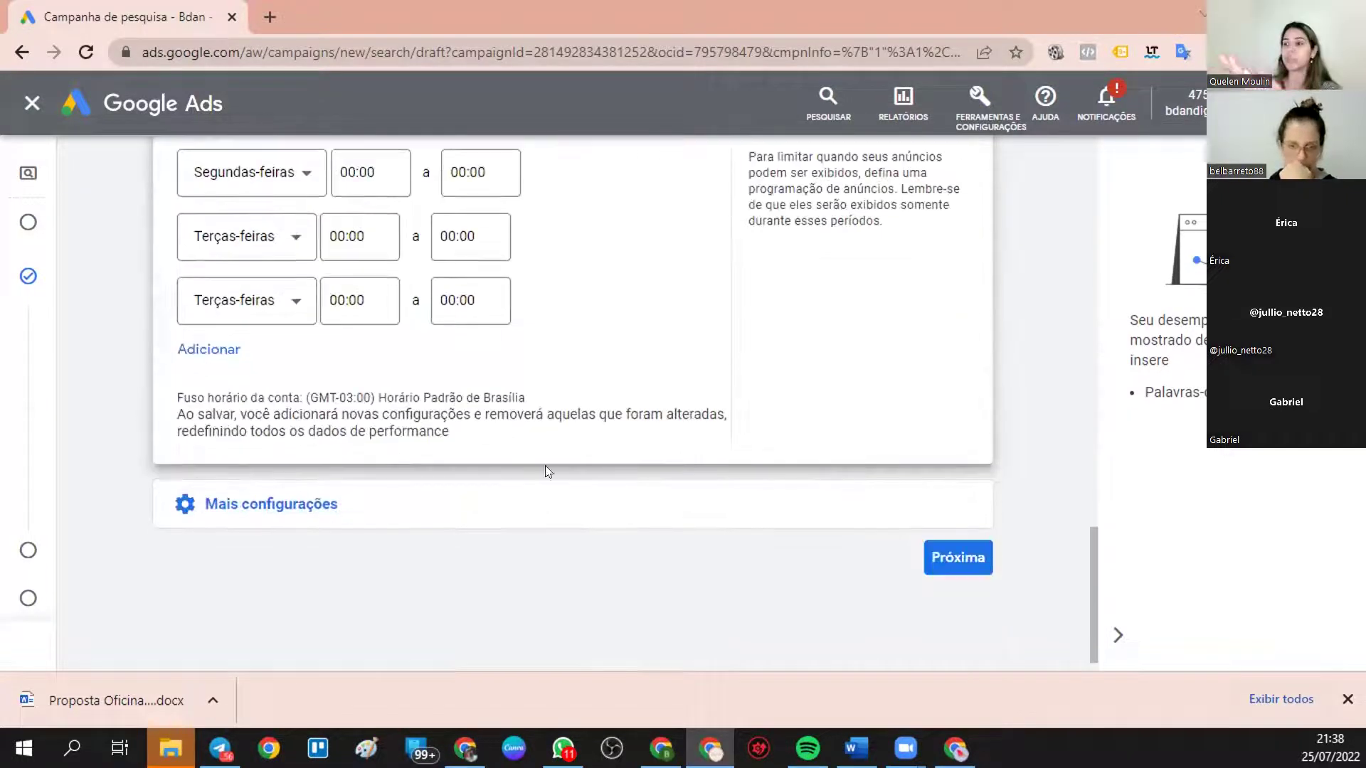
scroll(402, 451, up, 4)
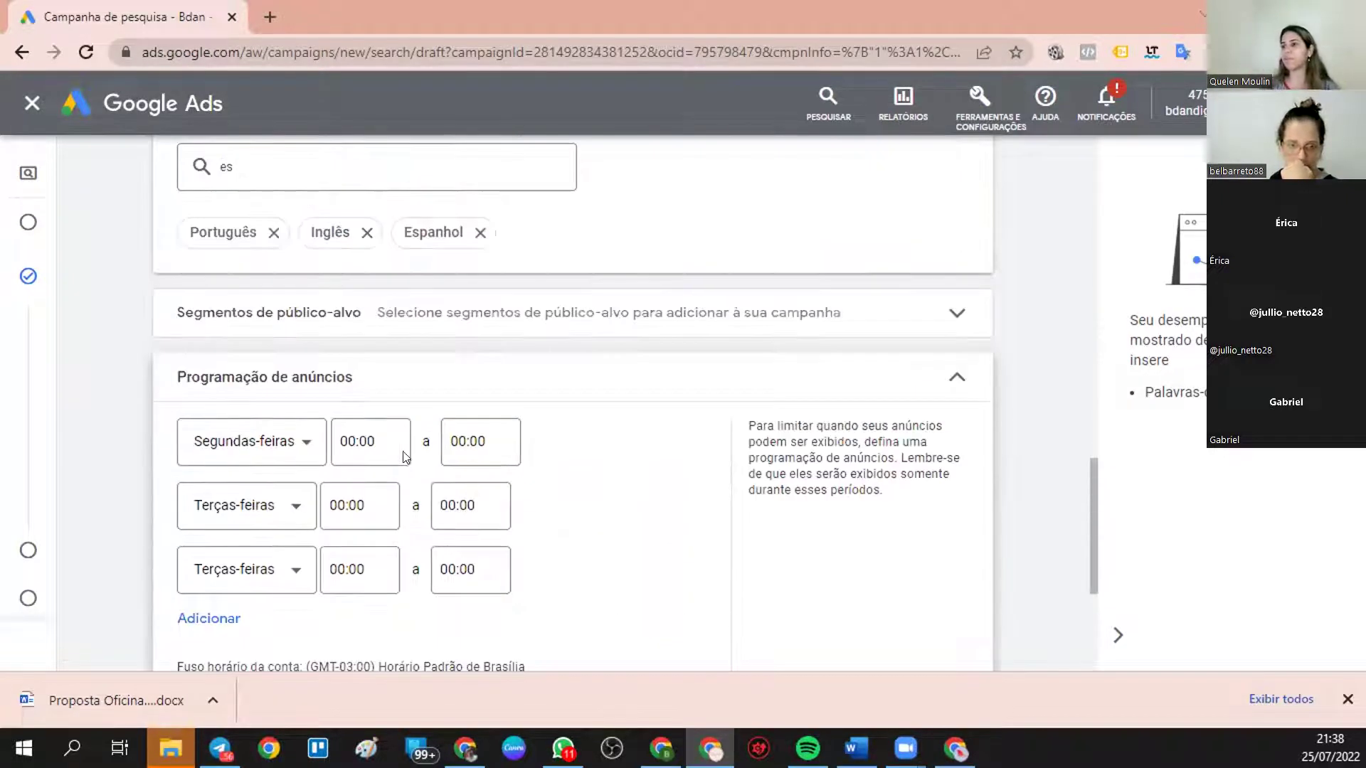
scroll(384, 493, down, 4)
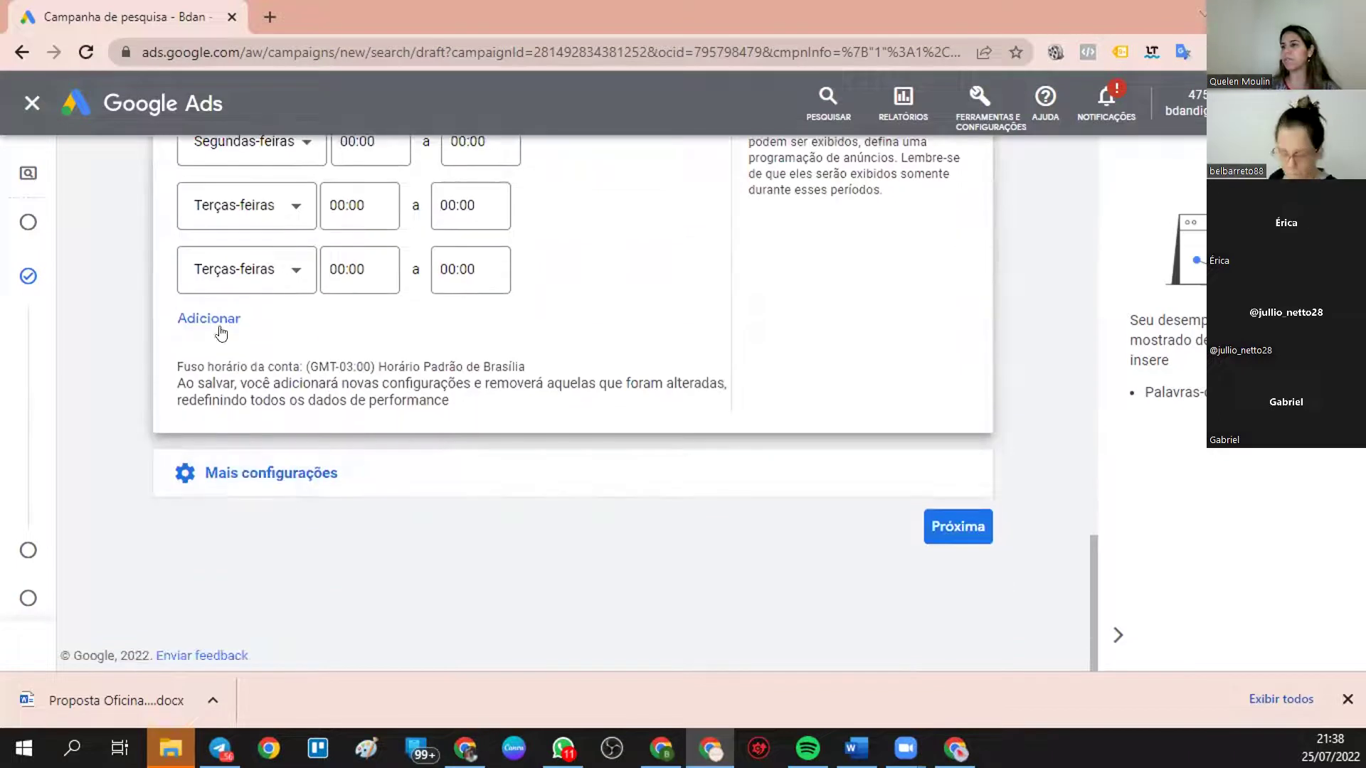
click(221, 333)
click(296, 333)
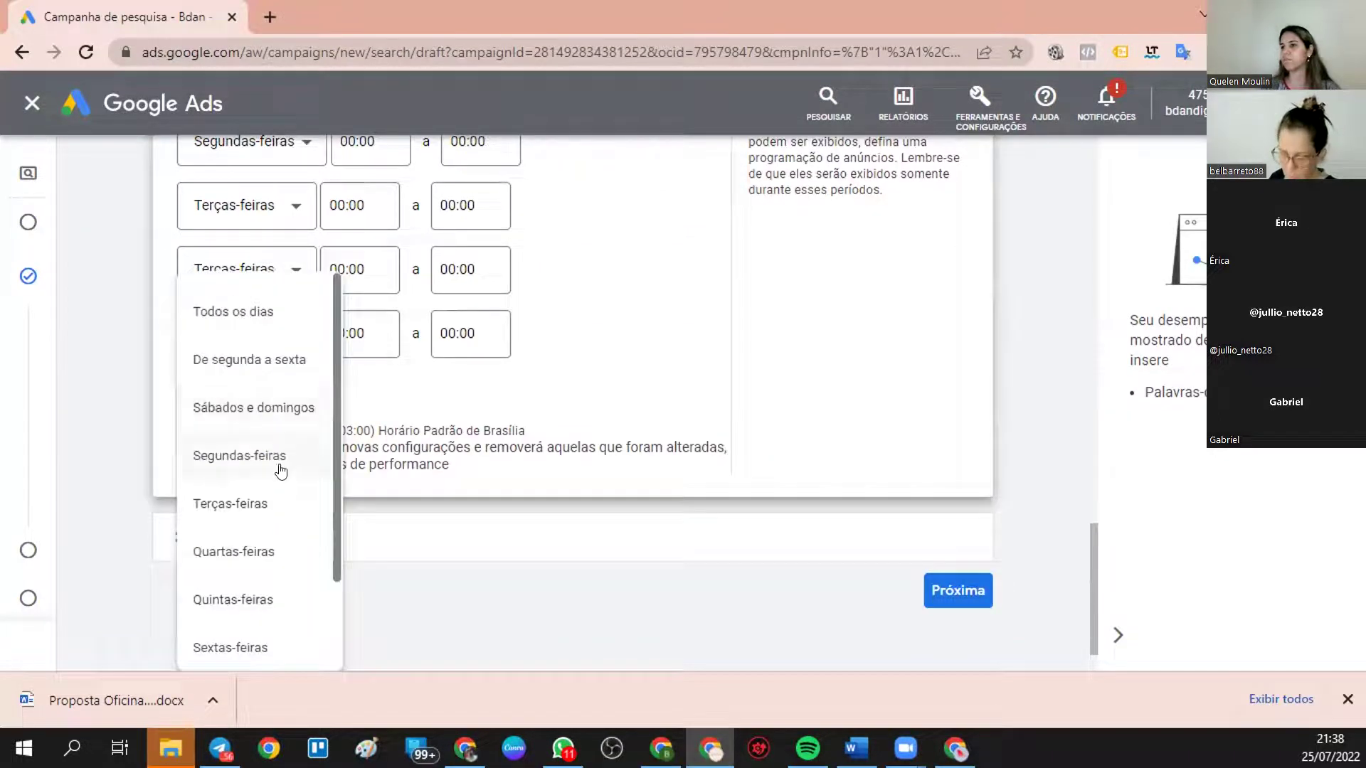
click(253, 552)
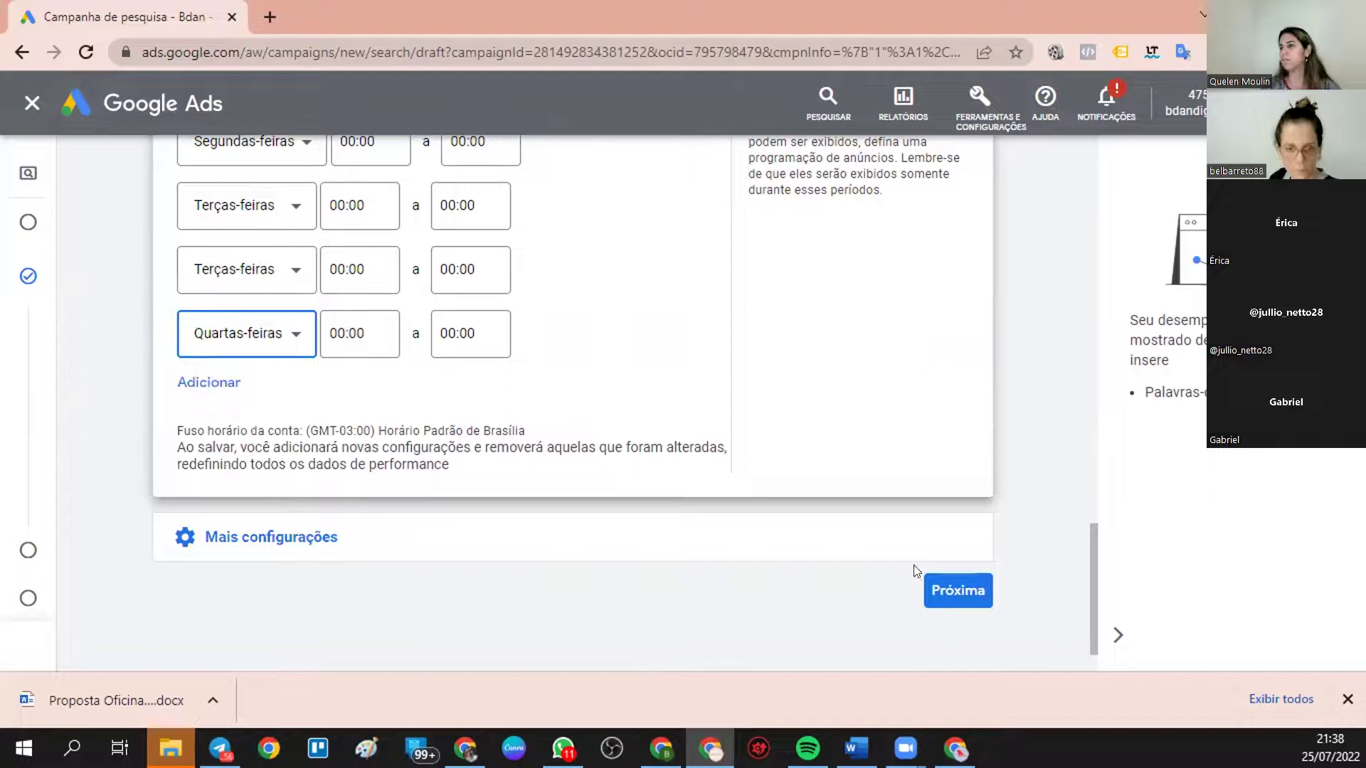
- Expand the additional campaign settings and continue to the keywords and ads step
click(214, 544)
scroll(495, 490, down, 3)
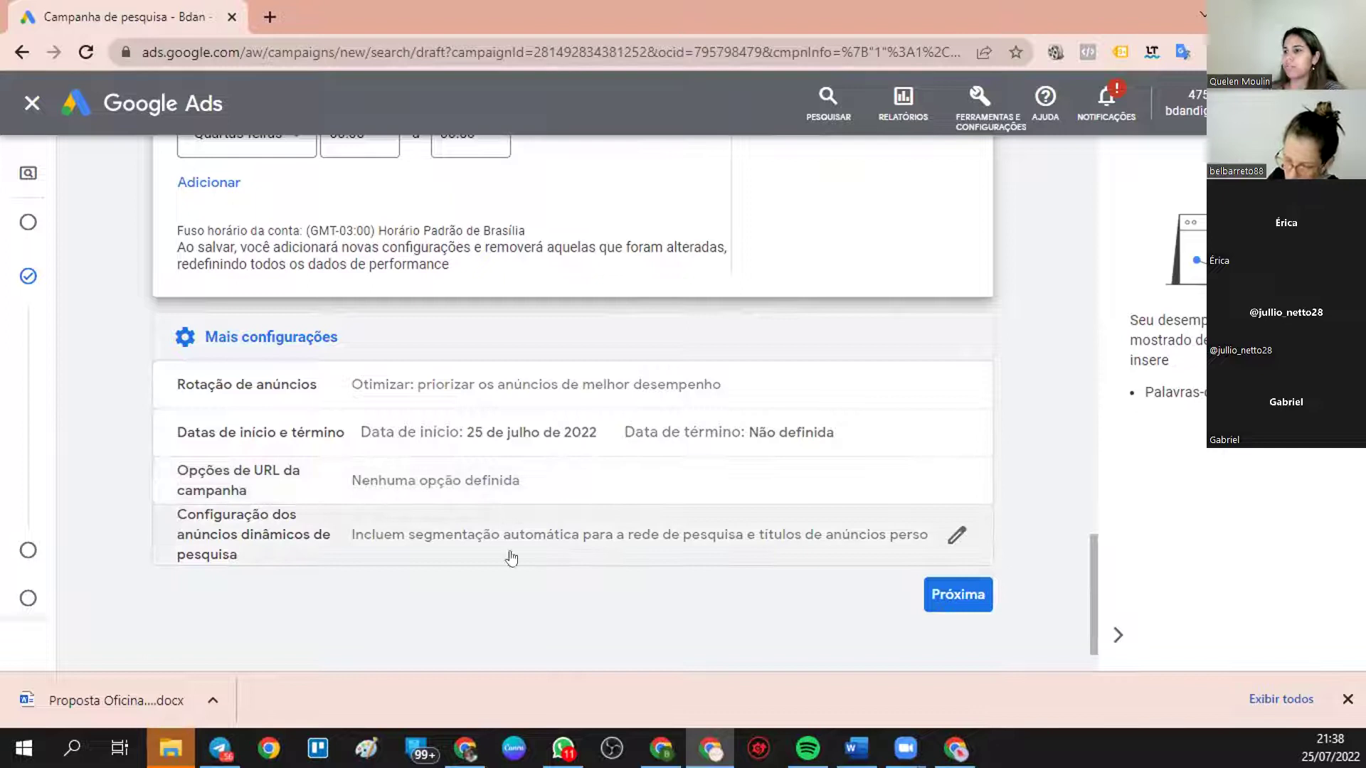
click(935, 596)
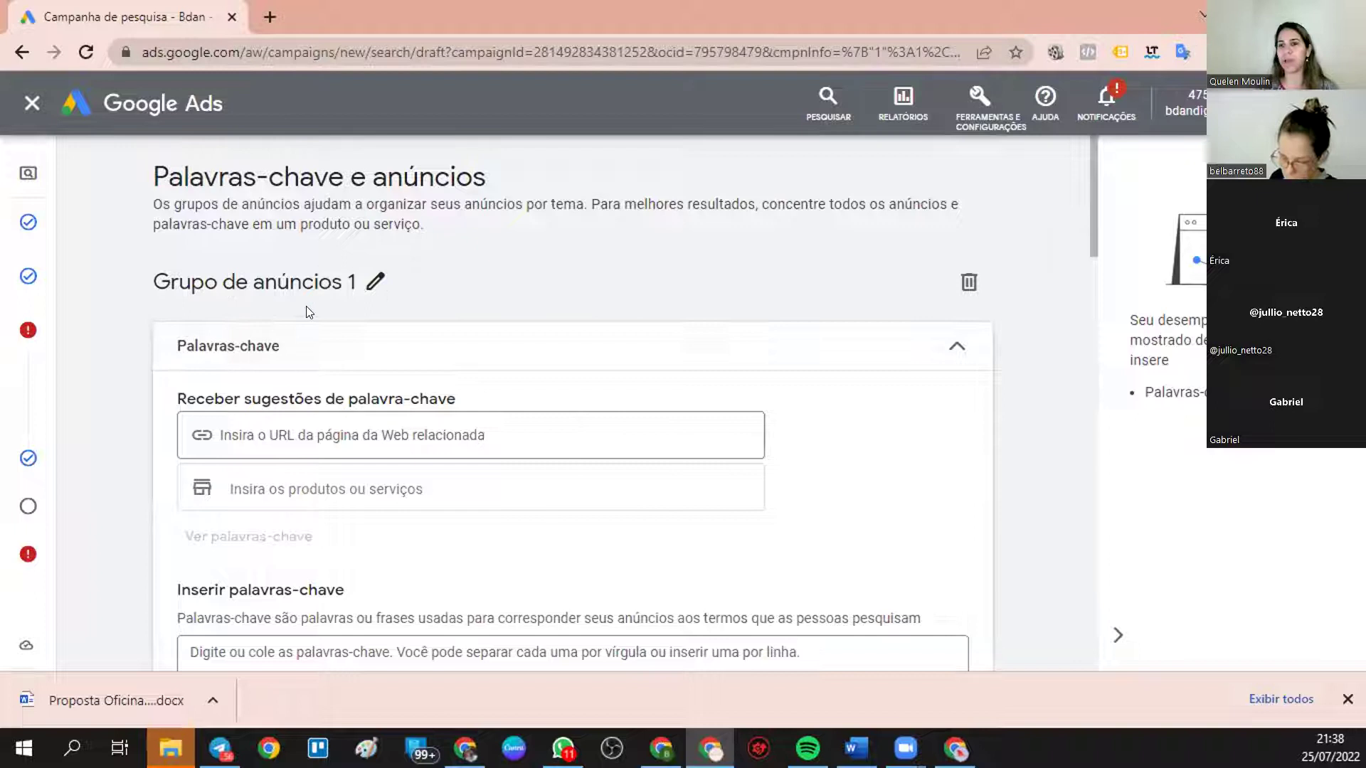
- Rename the ad group from 'Grupo de anúncios 1' to Arquiteto
click(373, 282)
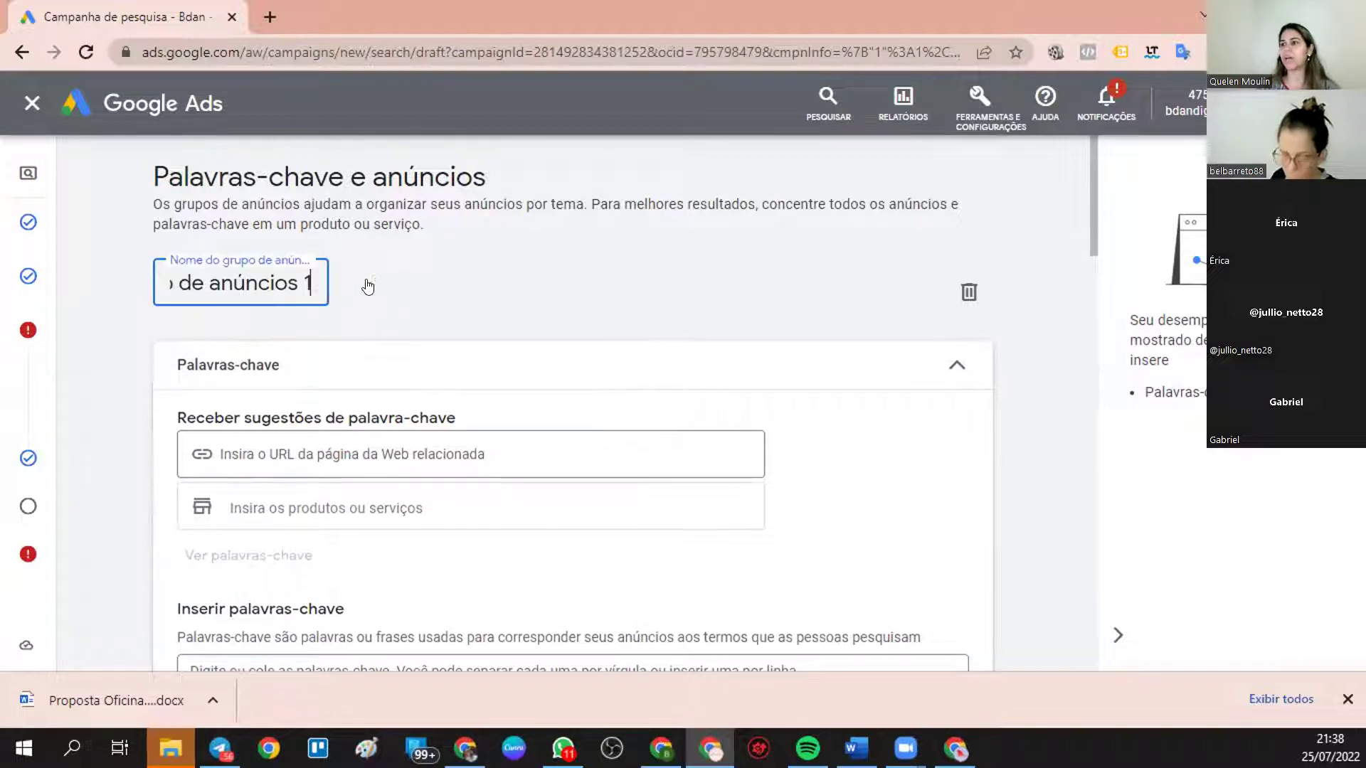
click(367, 286)
click(367, 288)
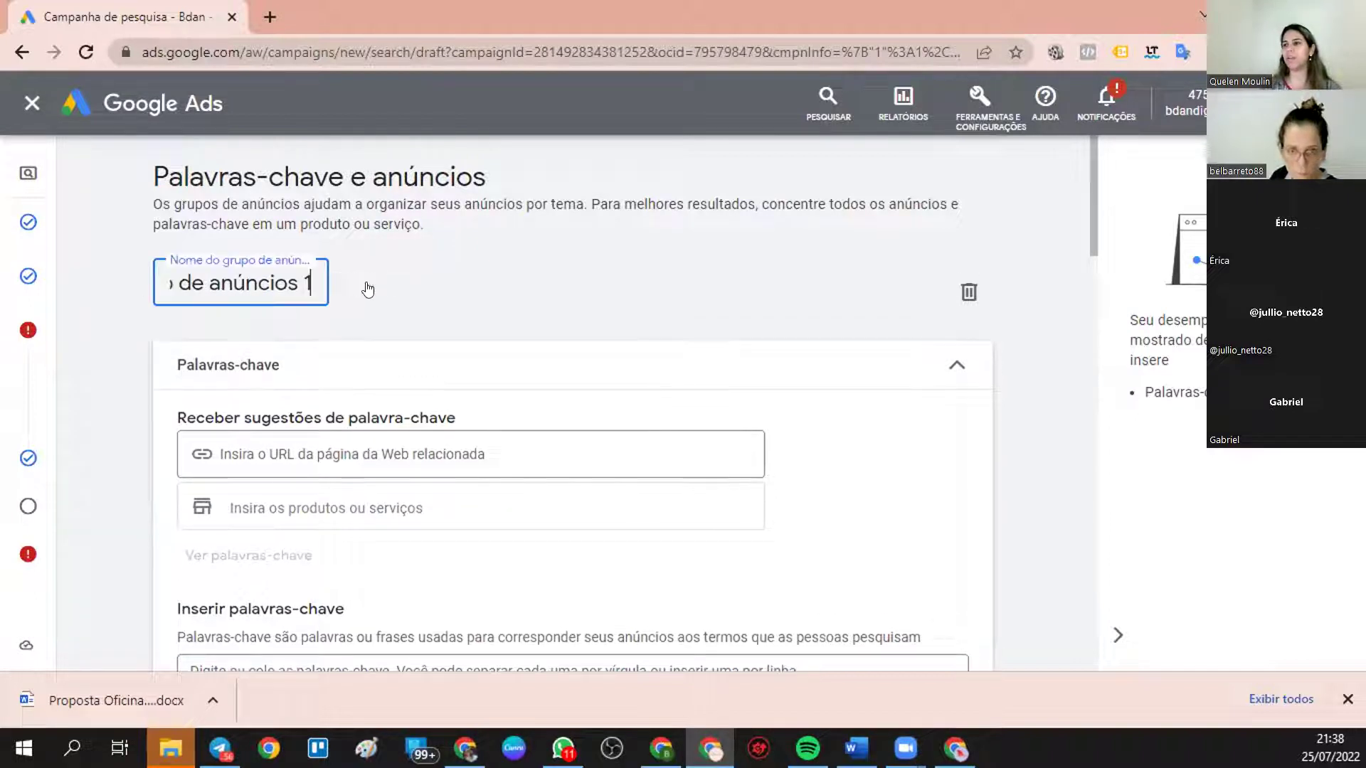
key(BackSpace)
key(BackSpace)
key(BackSpace)
key(BackSpace)
key(BackSpace)
key(BackSpace)
key(BackSpace)
key(BackSpace)
key(BackSpace)
key(BackSpace)
key(BackSpace)
key(BackSpace)
key(BackSpace)
key(BackSpace)
key(BackSpace)
key(BackSpace)
key(BackSpace)
key(BackSpace)
key(BackSpace)
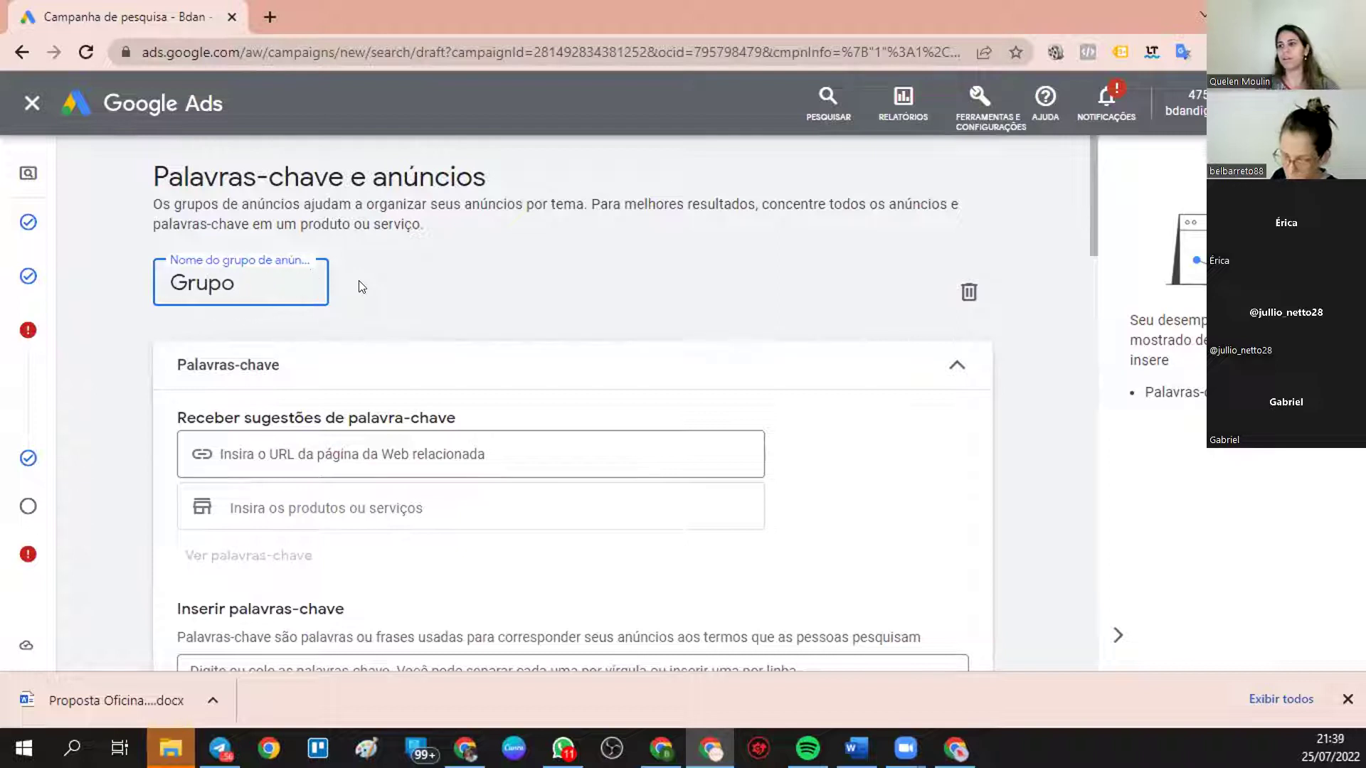
text(Arquitet)
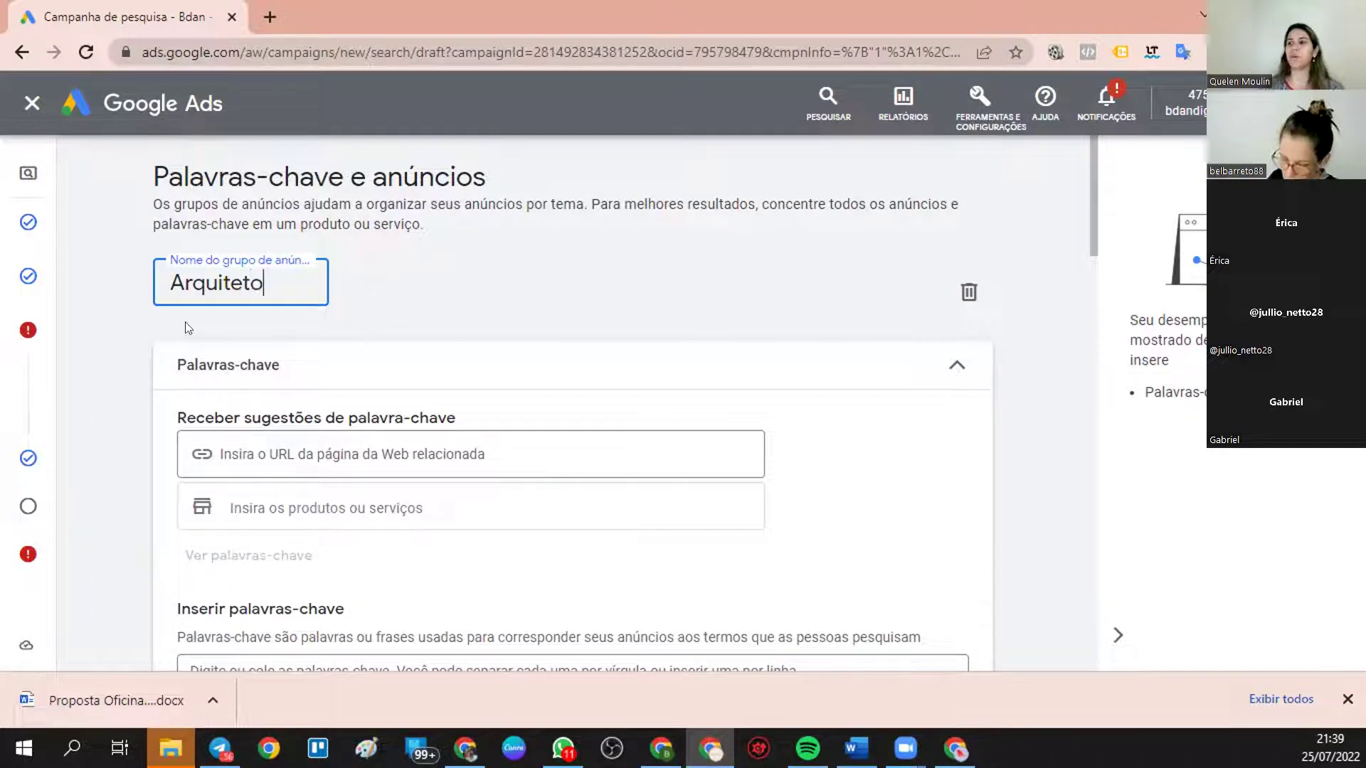
click(305, 424)
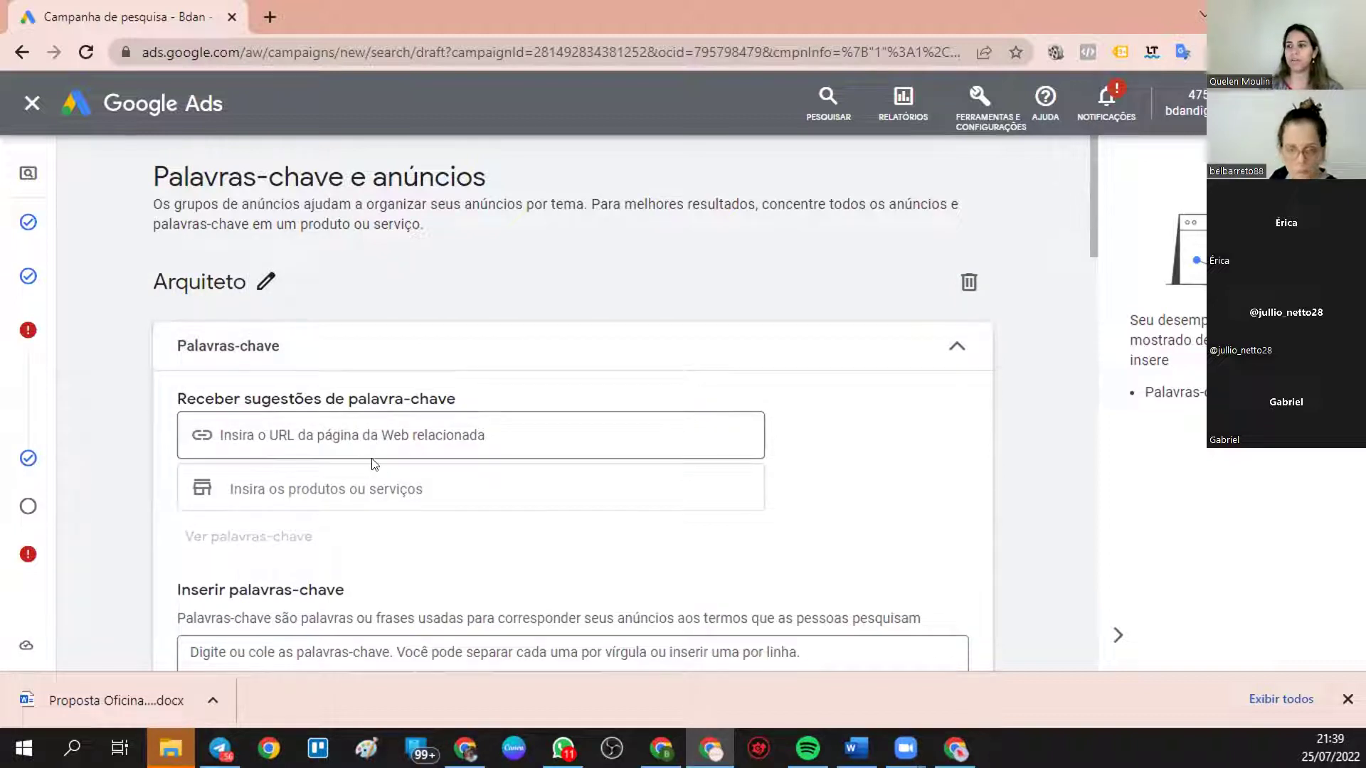
- Scroll through the page and place the cursor in the keyword box
scroll(374, 463, down, 3)
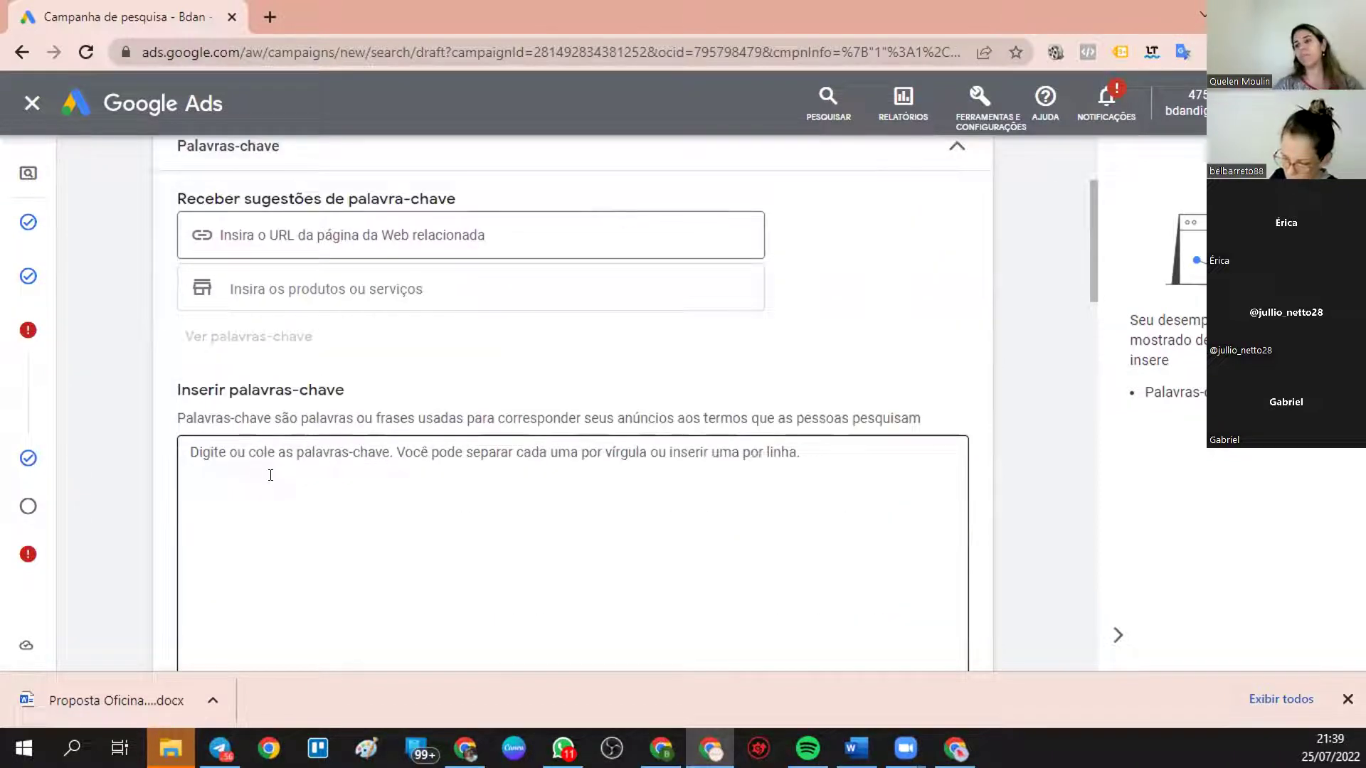
scroll(506, 344, up, 3)
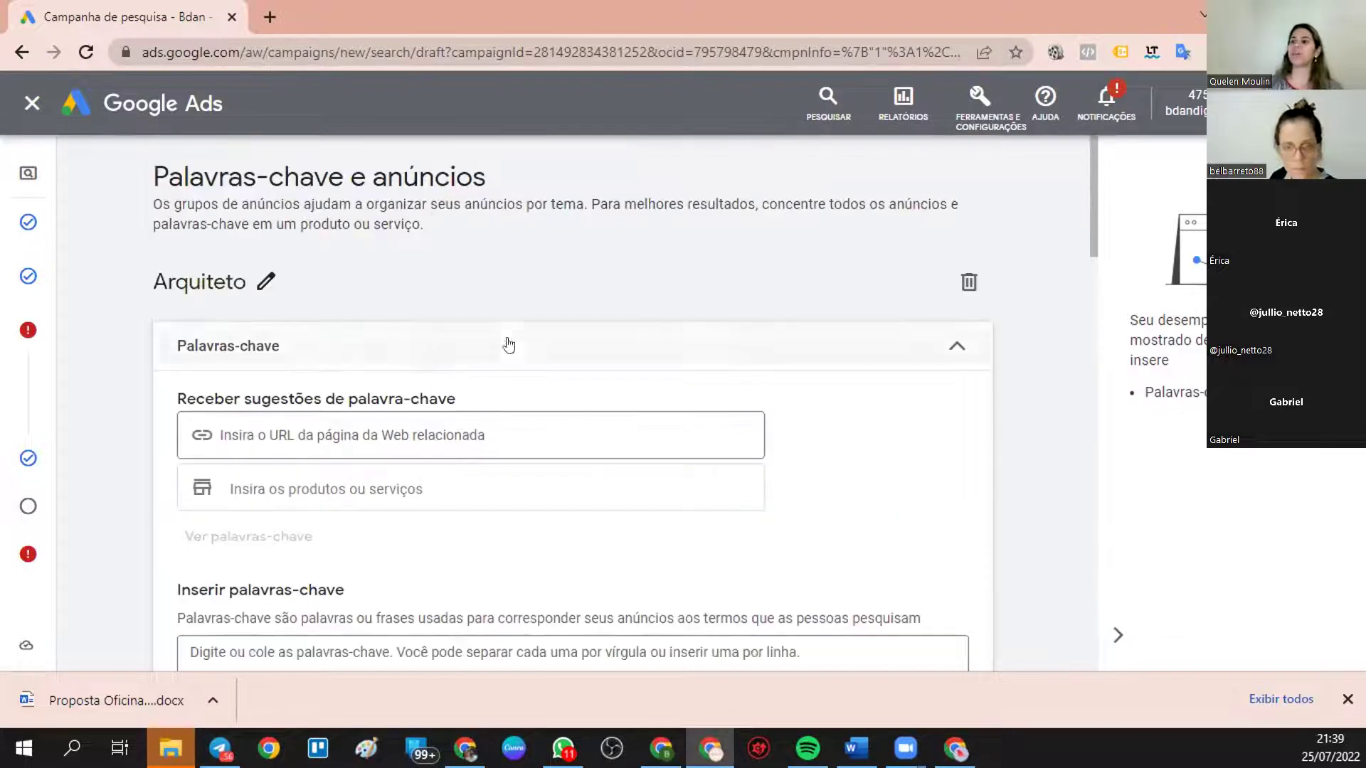
scroll(325, 480, down, 4)
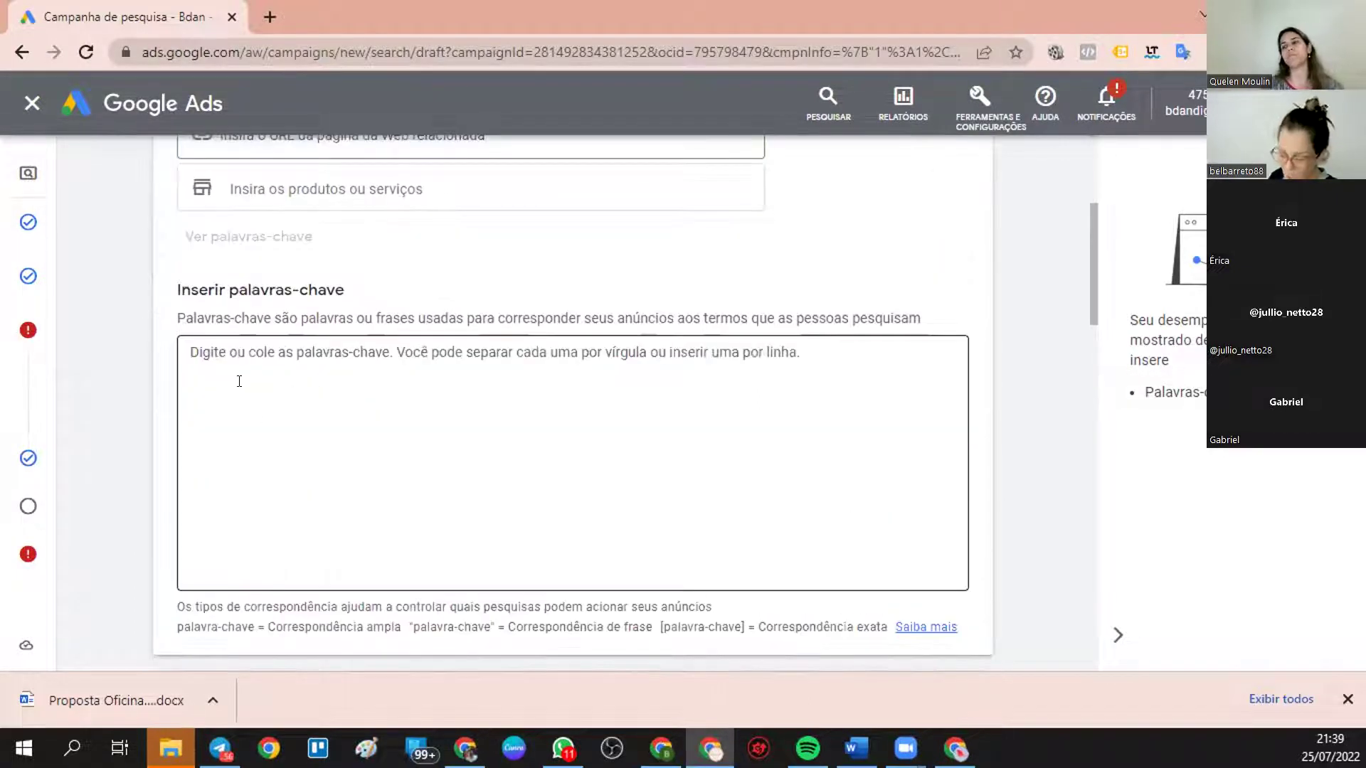
scroll(239, 381, up, 4)
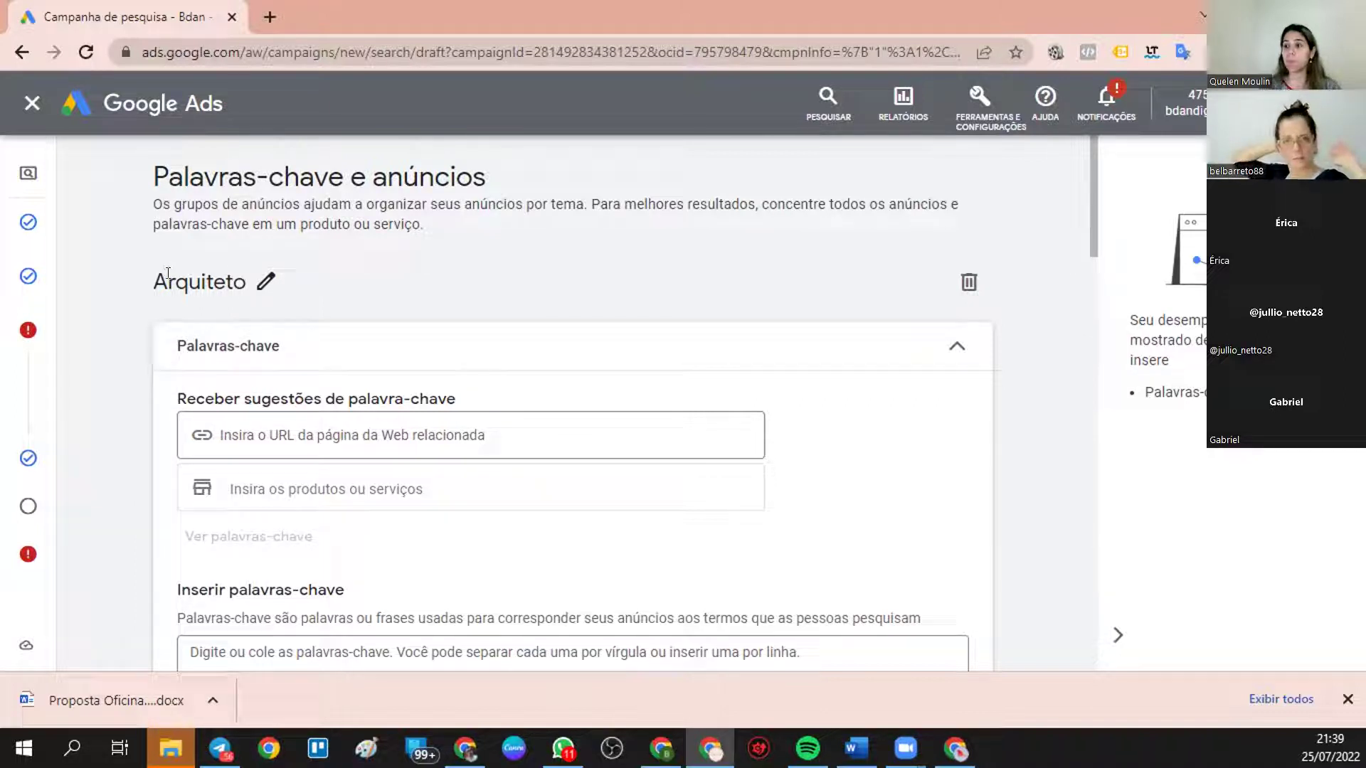
scroll(262, 352, down, 4)
click(267, 382)
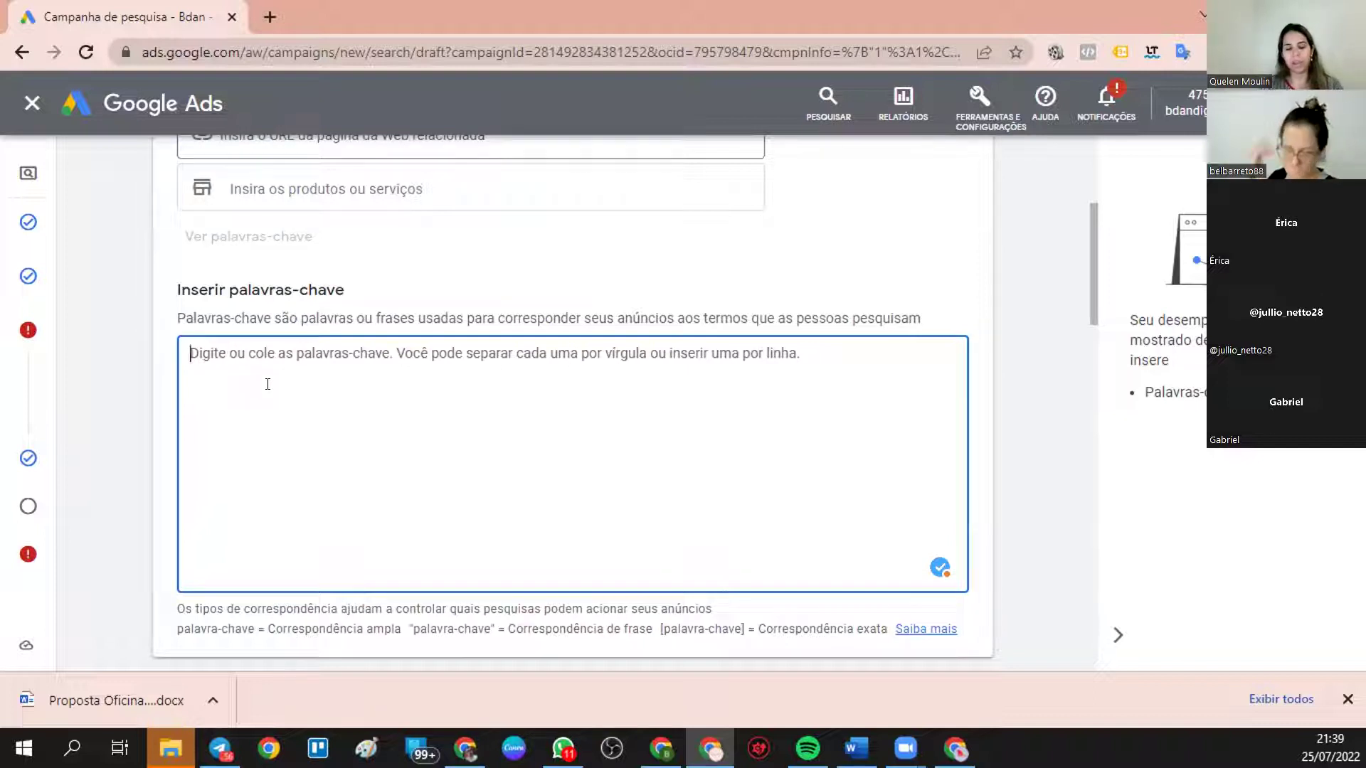
- Enter the keyword arquiteto parque são jorge, correcting the mistyped ending
text(arquiteto)
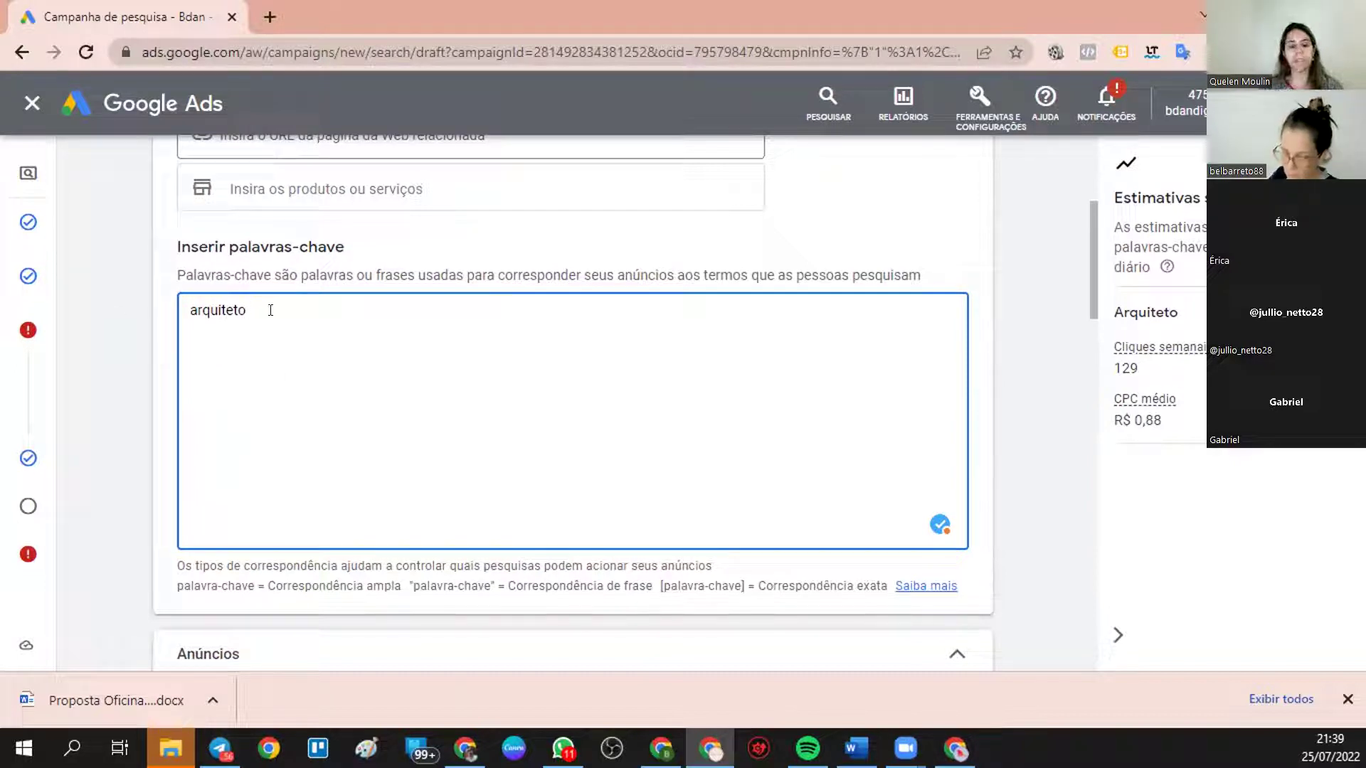
text(s)
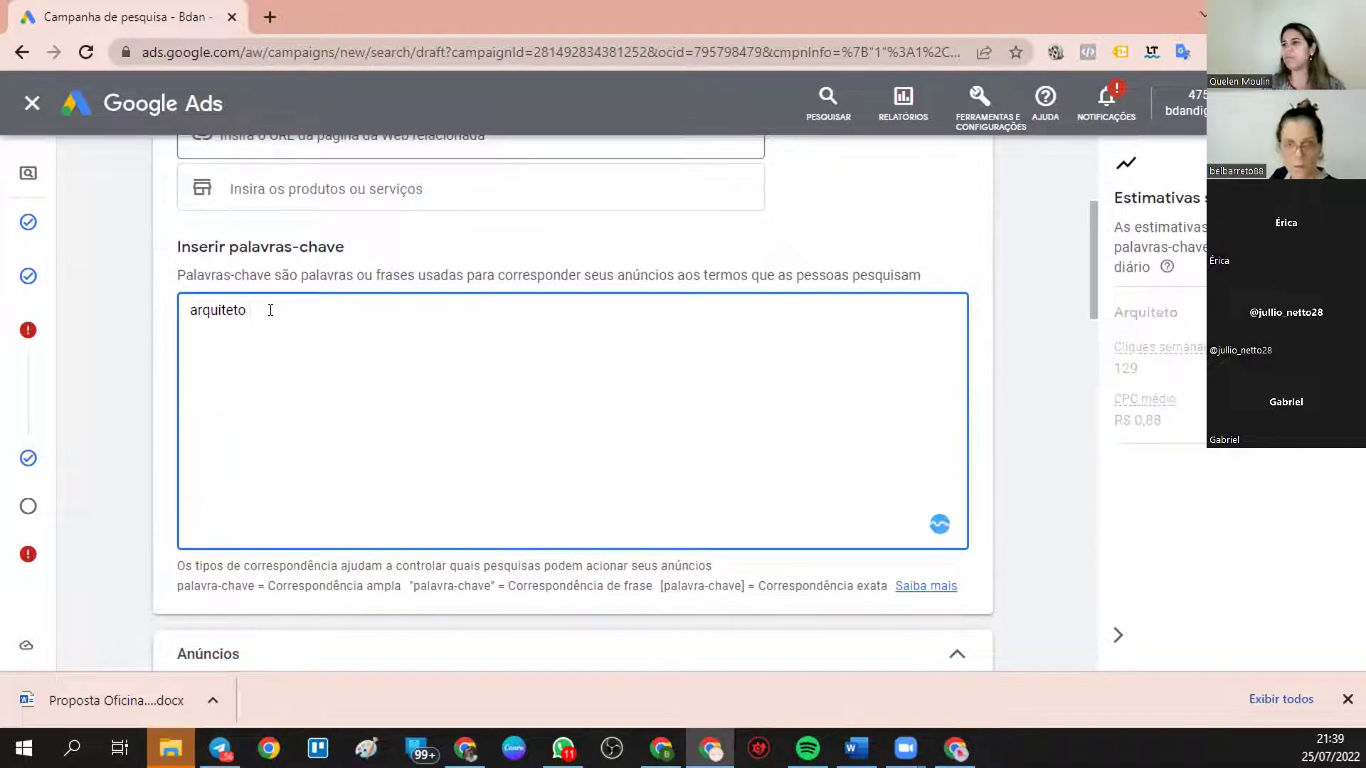
text(parque)
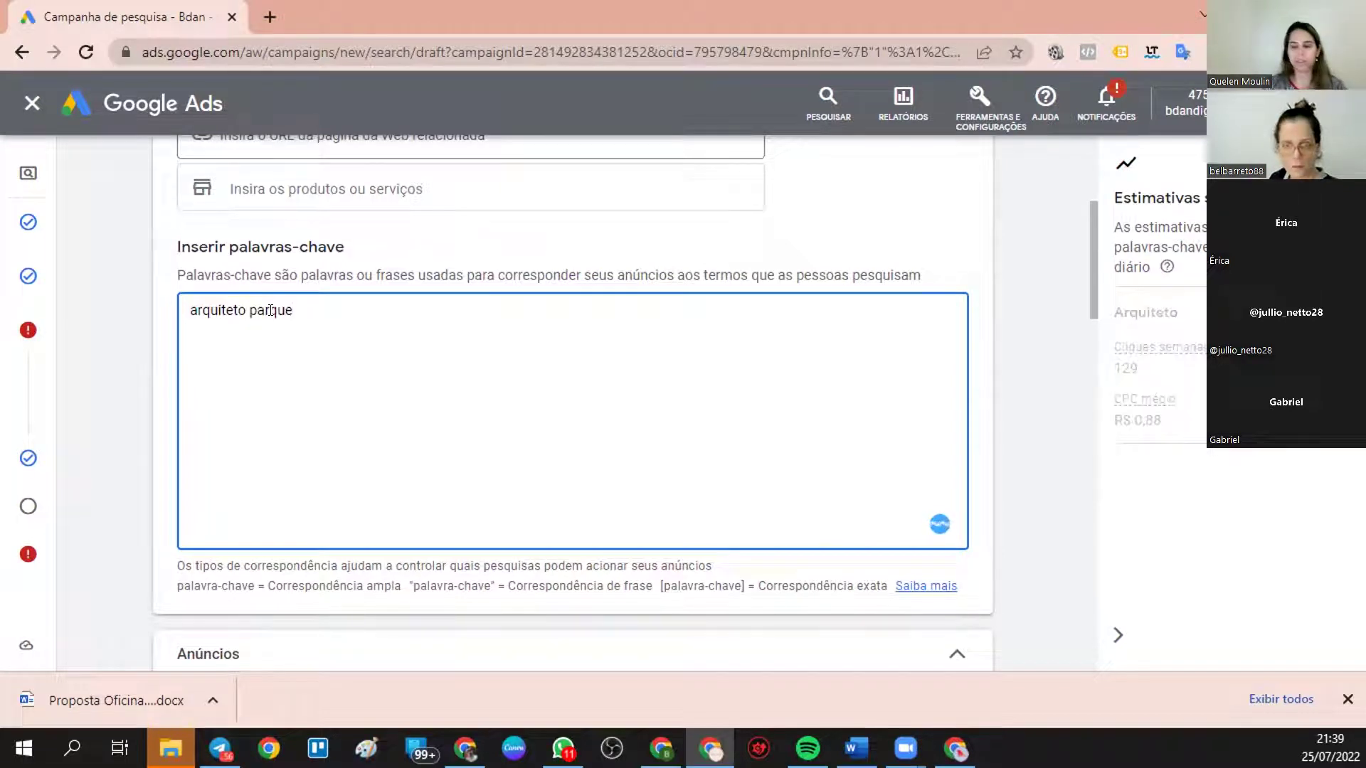
text( são org)
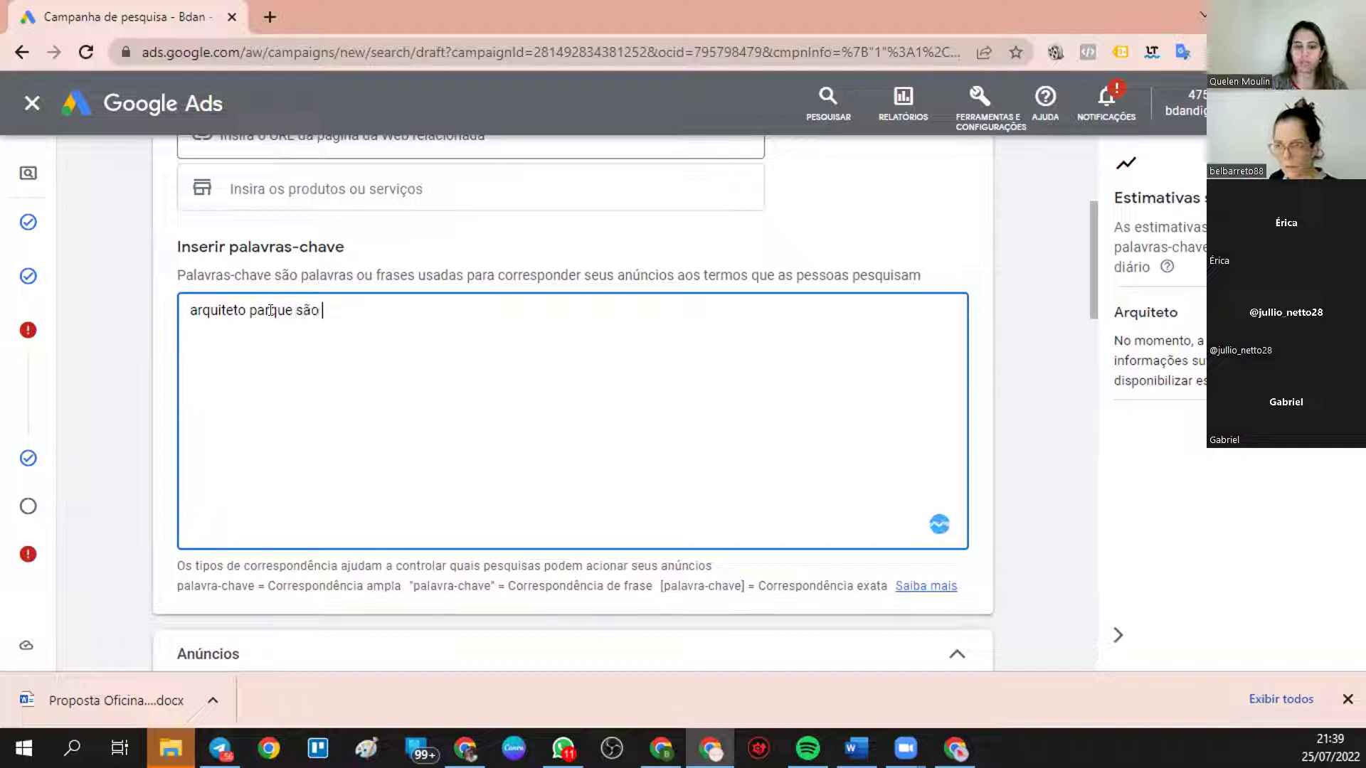
key(BackSpace)
key(BackSpace)
key(BackSpace)
text(jorge)
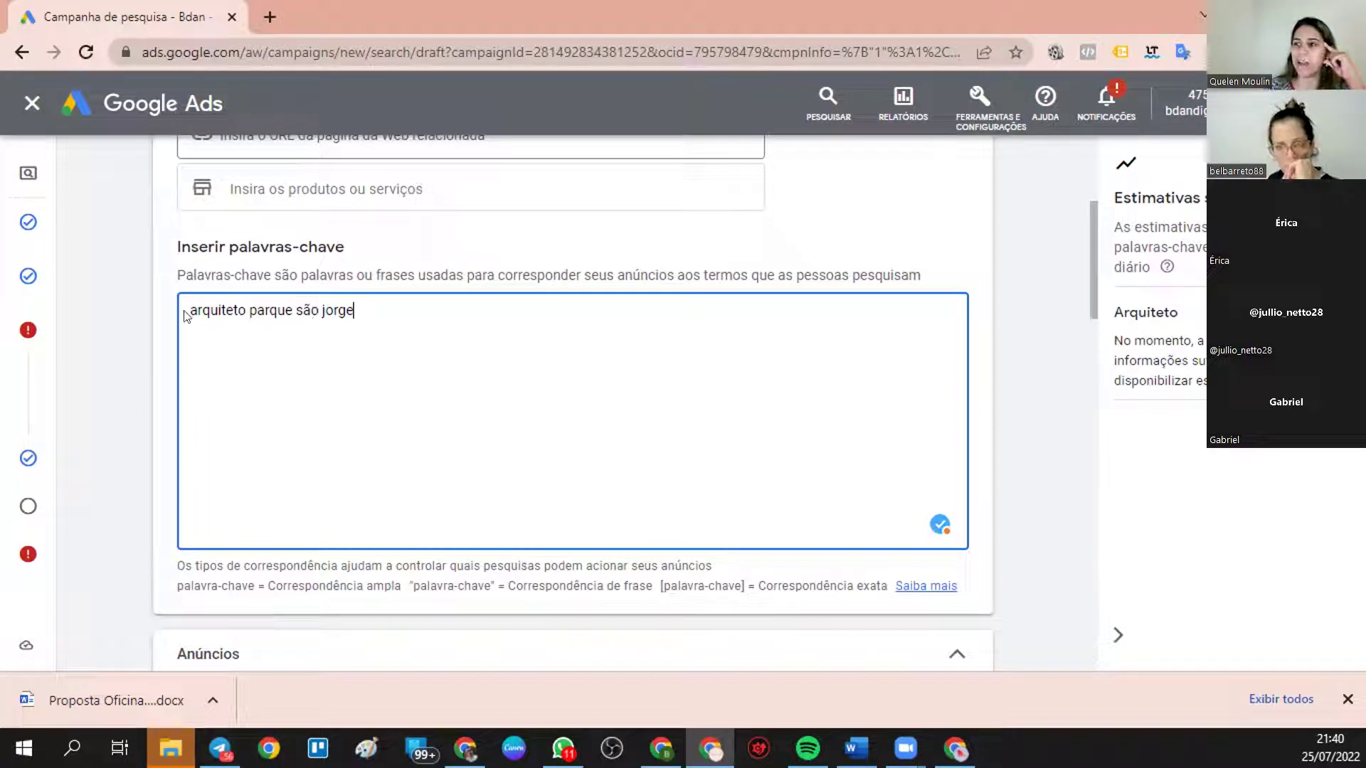
- Wrap the keyword in double quotes to make it phrase match
double_click(241, 311)
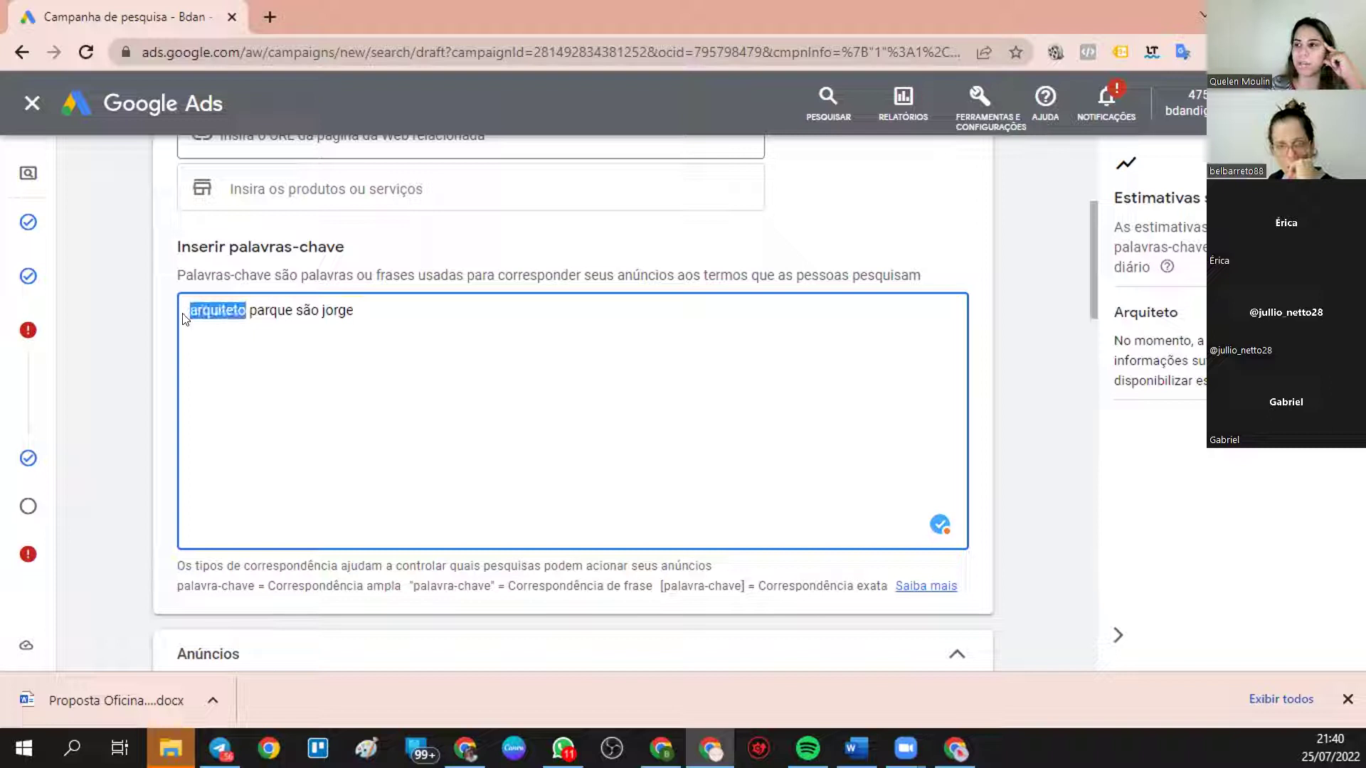
click(241, 334)
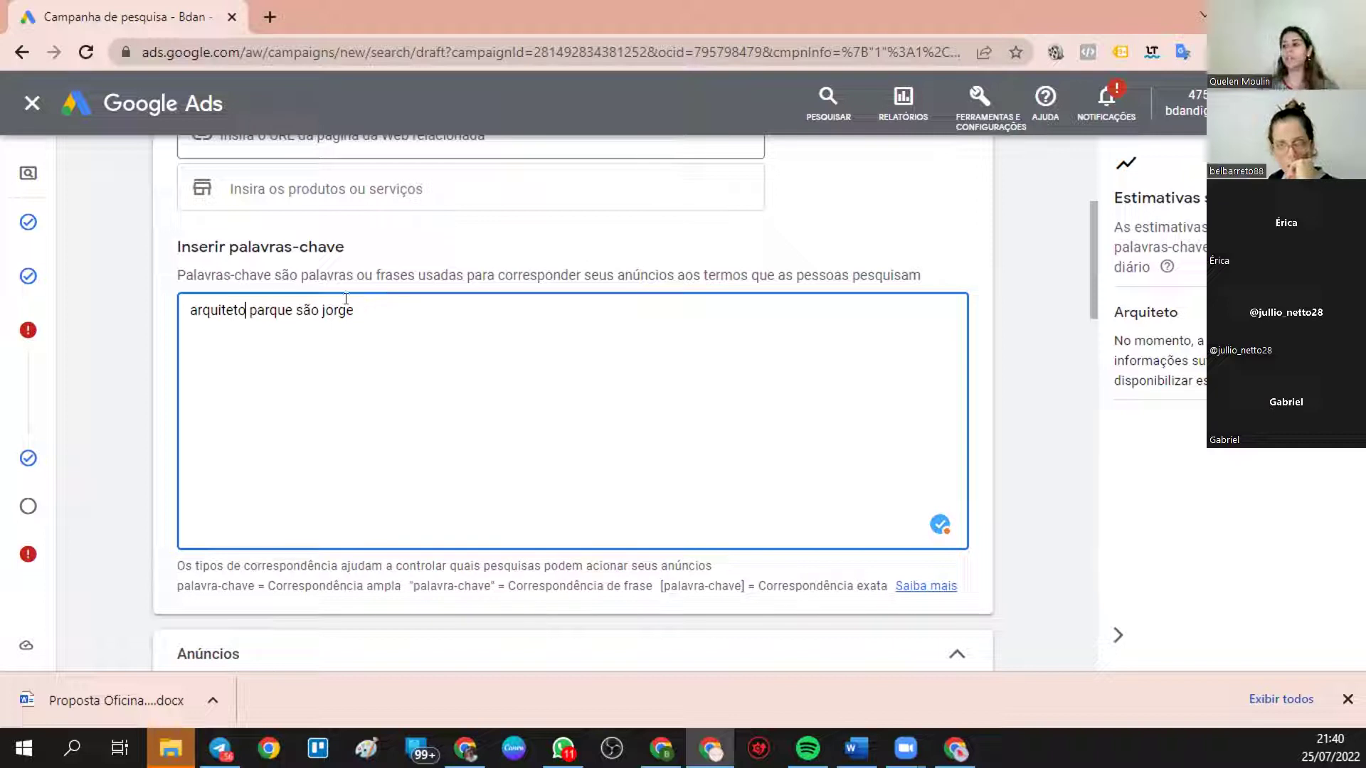
click(350, 305)
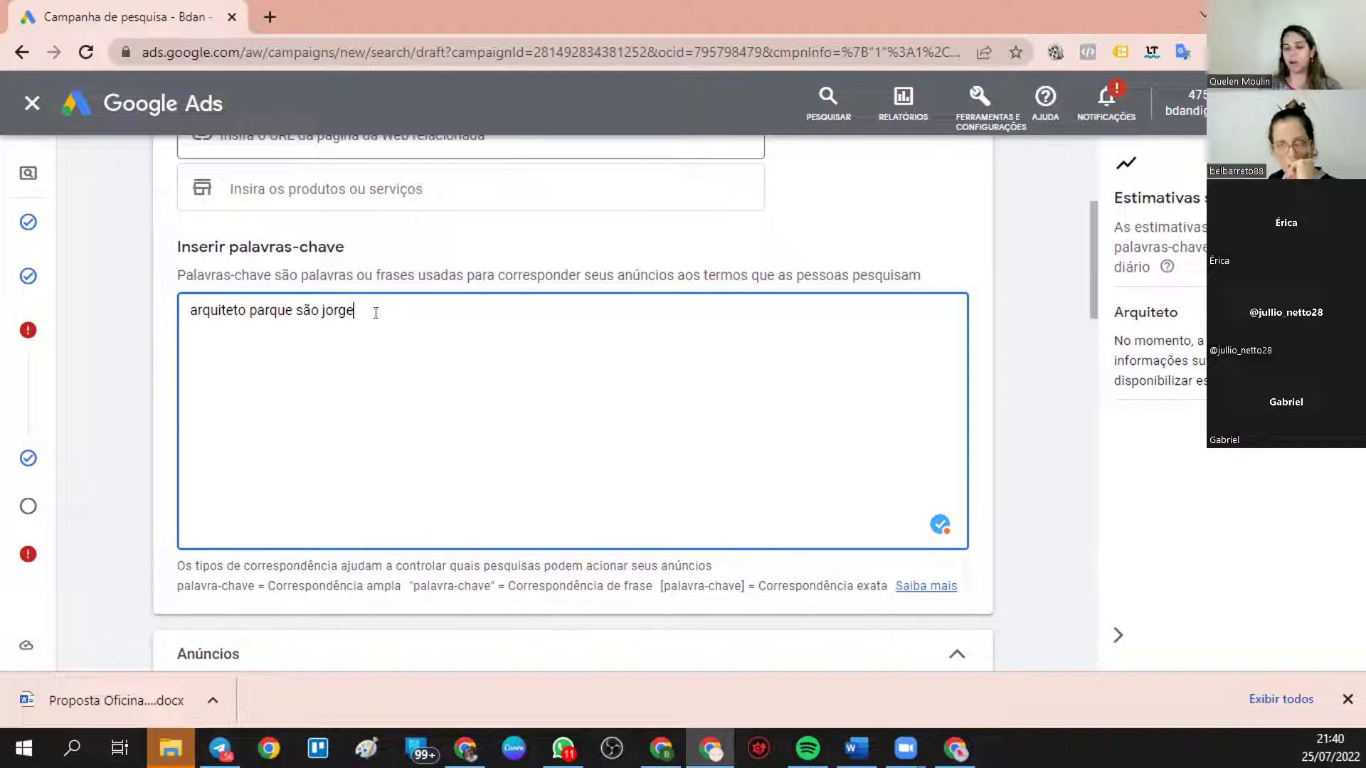
text(")
click(184, 311)
text(")
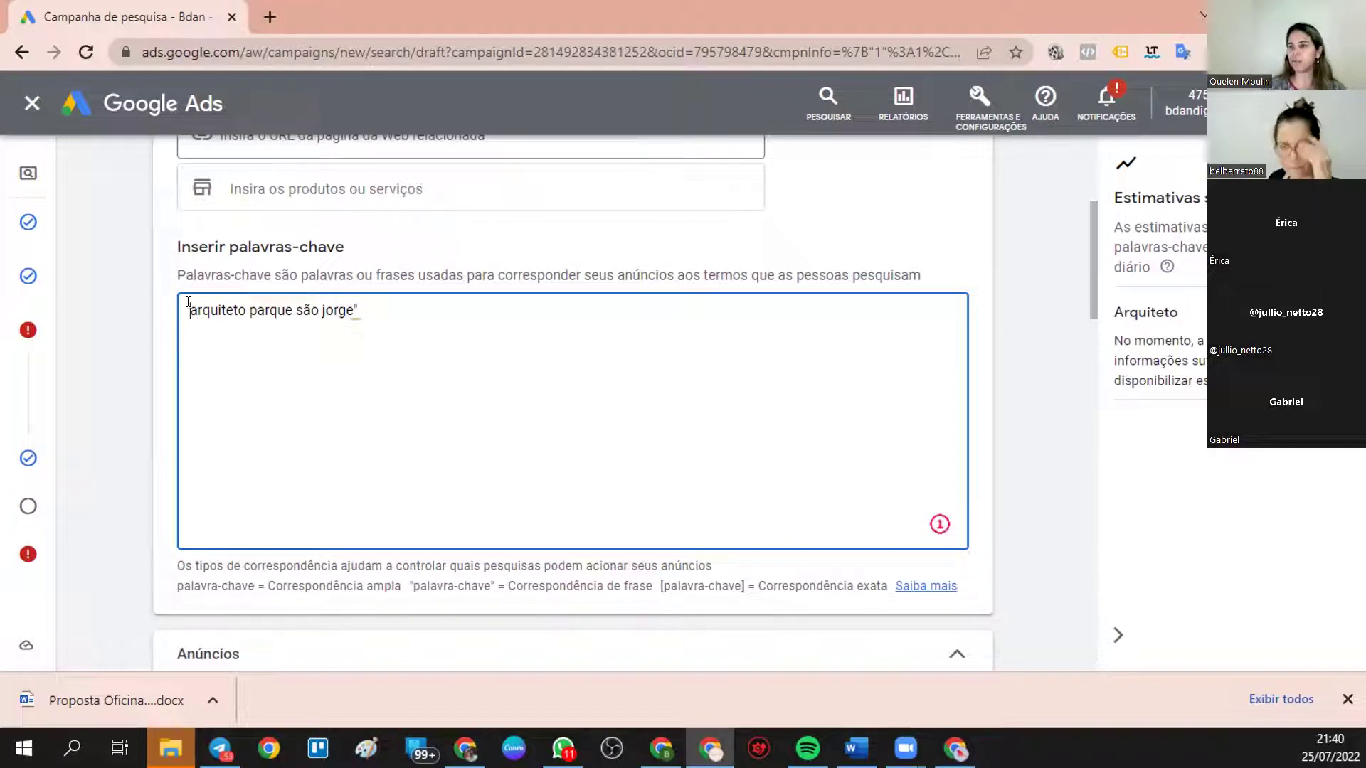
text(")
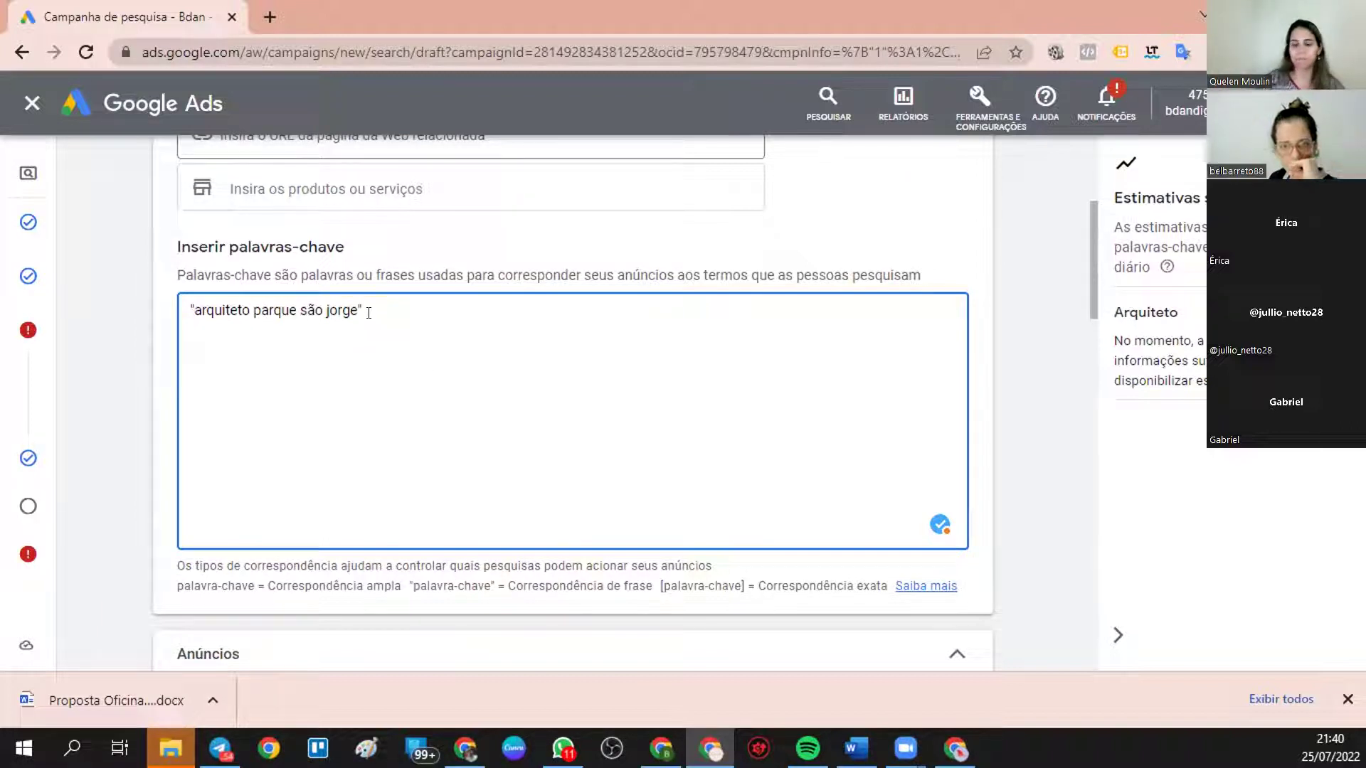
- Add a second line with the exact-match keyword [arquiteto parque são jorge]
key(shift+Left)
key(shift+Left)
key(shift+Left)
key(shift+Left)
key(shift+Left)
key(shift+Left)
key(shift+Left)
key(shift+Left)
key(shift+Left)
key(shift+Left)
key(shift+Left)
key(shift+Left)
key(shift+Left)
key(shift+Left)
key(shift+Left)
key(shift+Left)
key(shift+Left)
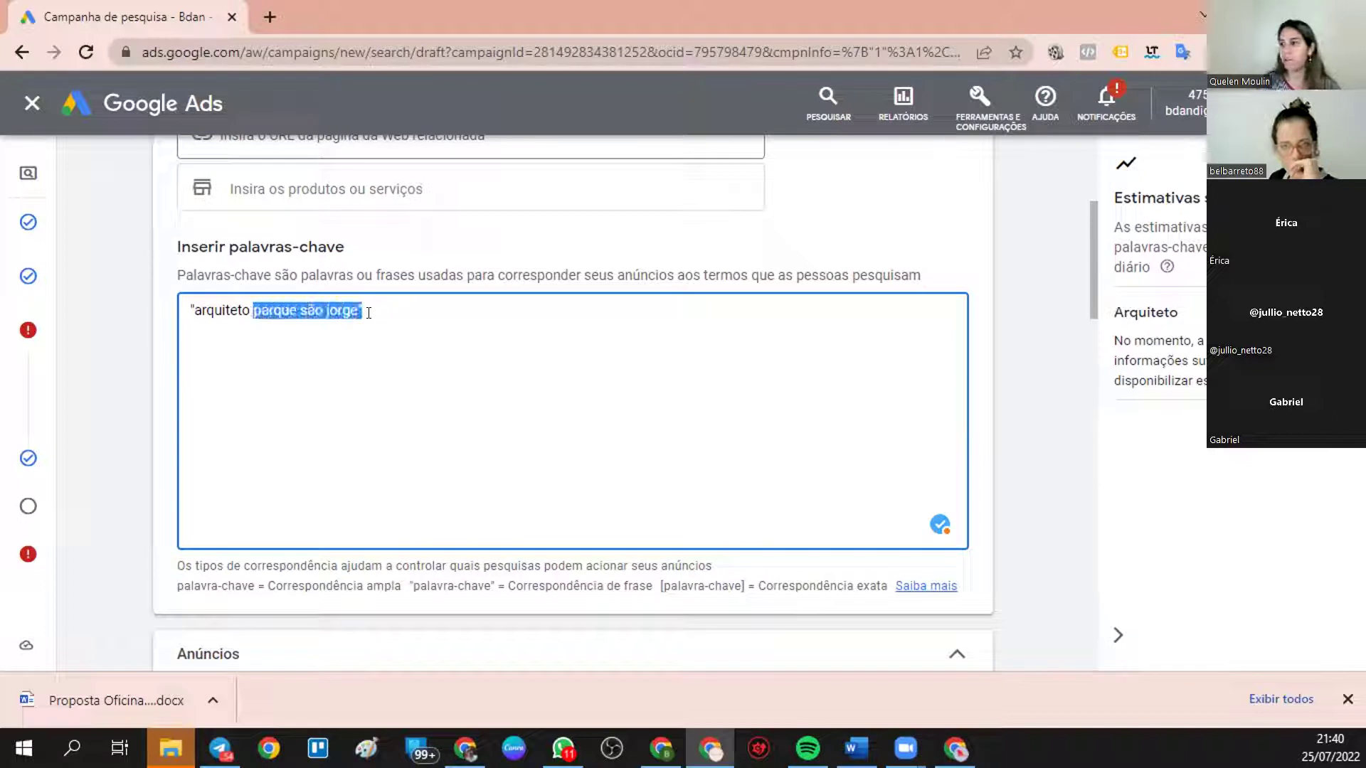
key(shift+Left)
key(shift+Left)
key(shift+Left)
key(shift+Left)
key(shift+Left)
key(shift+Left)
key(shift+Left)
key(shift+Left)
key(shift+Left)
key(shift+Left)
key(shift+Left)
key(ctrl+c)
click(368, 313)
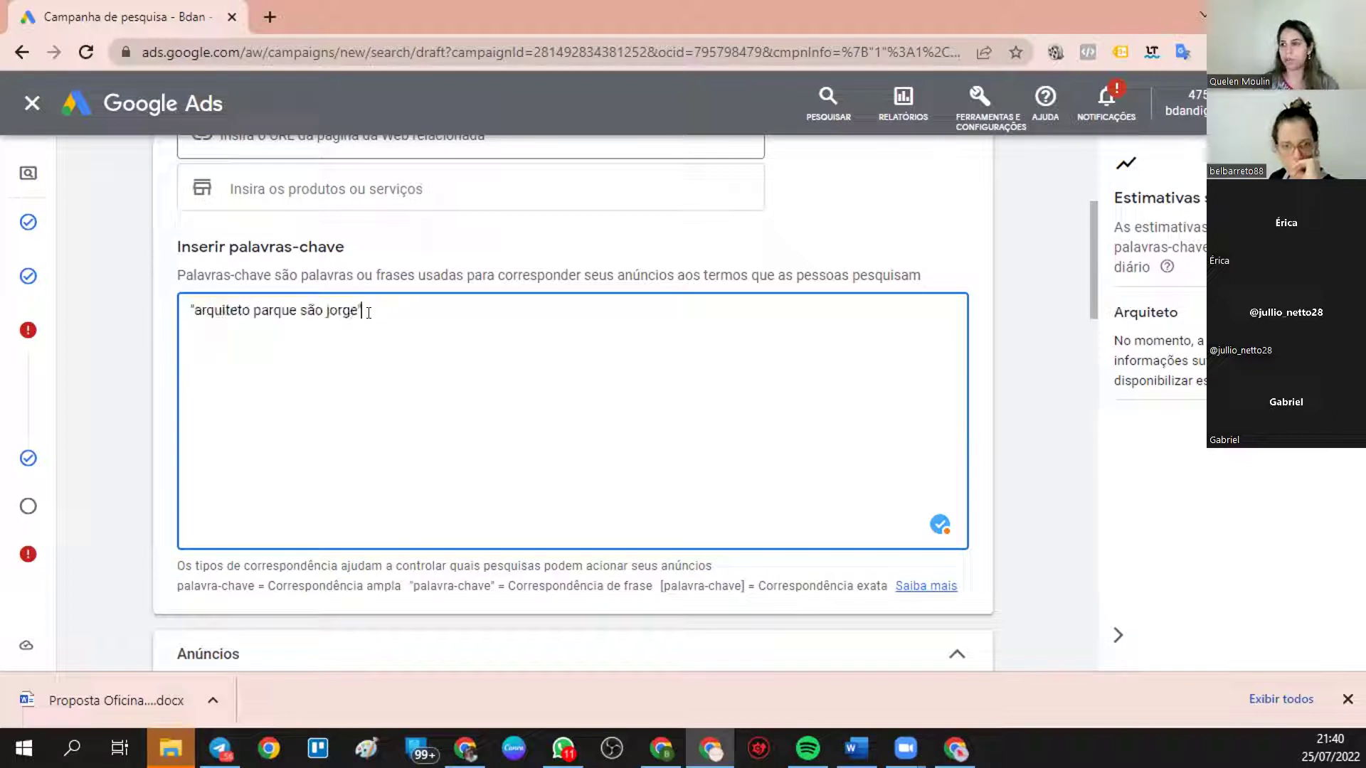
key(Return)
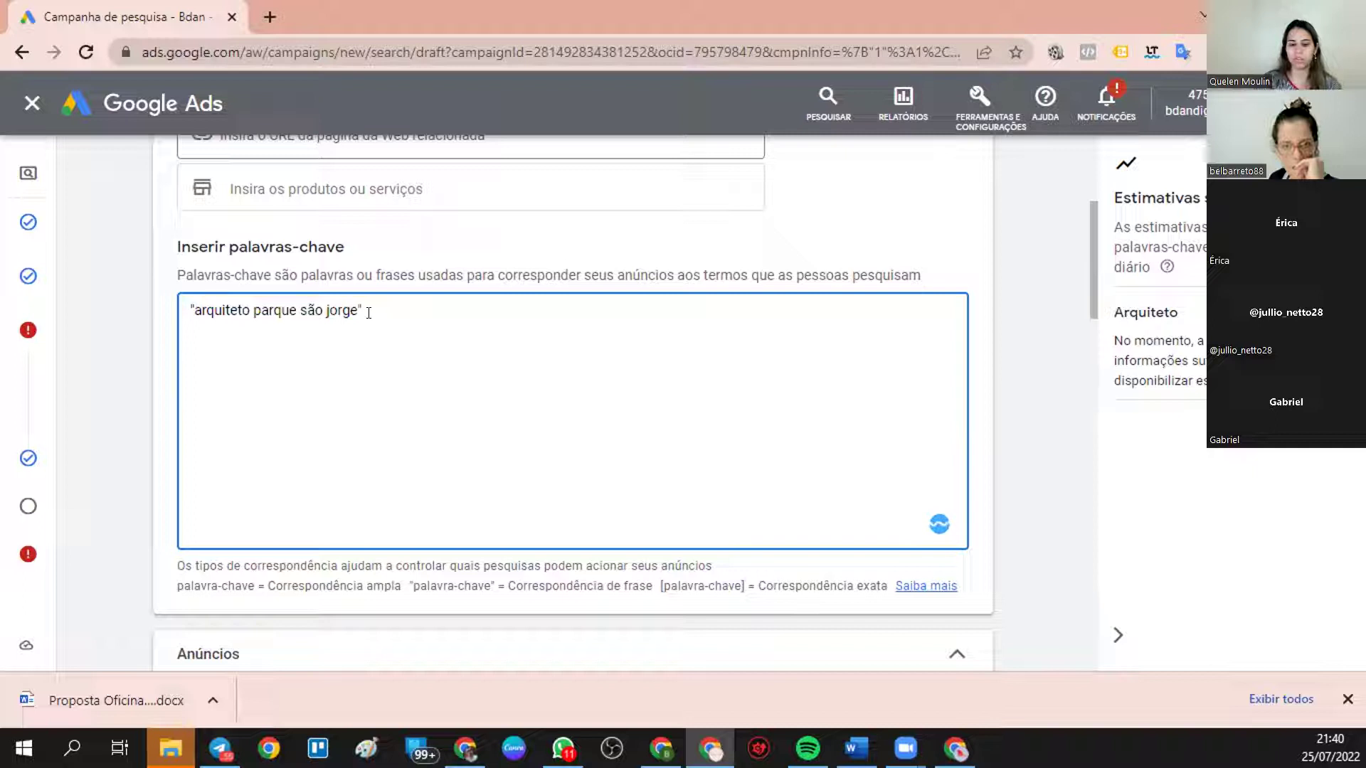
key(ctrl+v)
key(BackSpace)
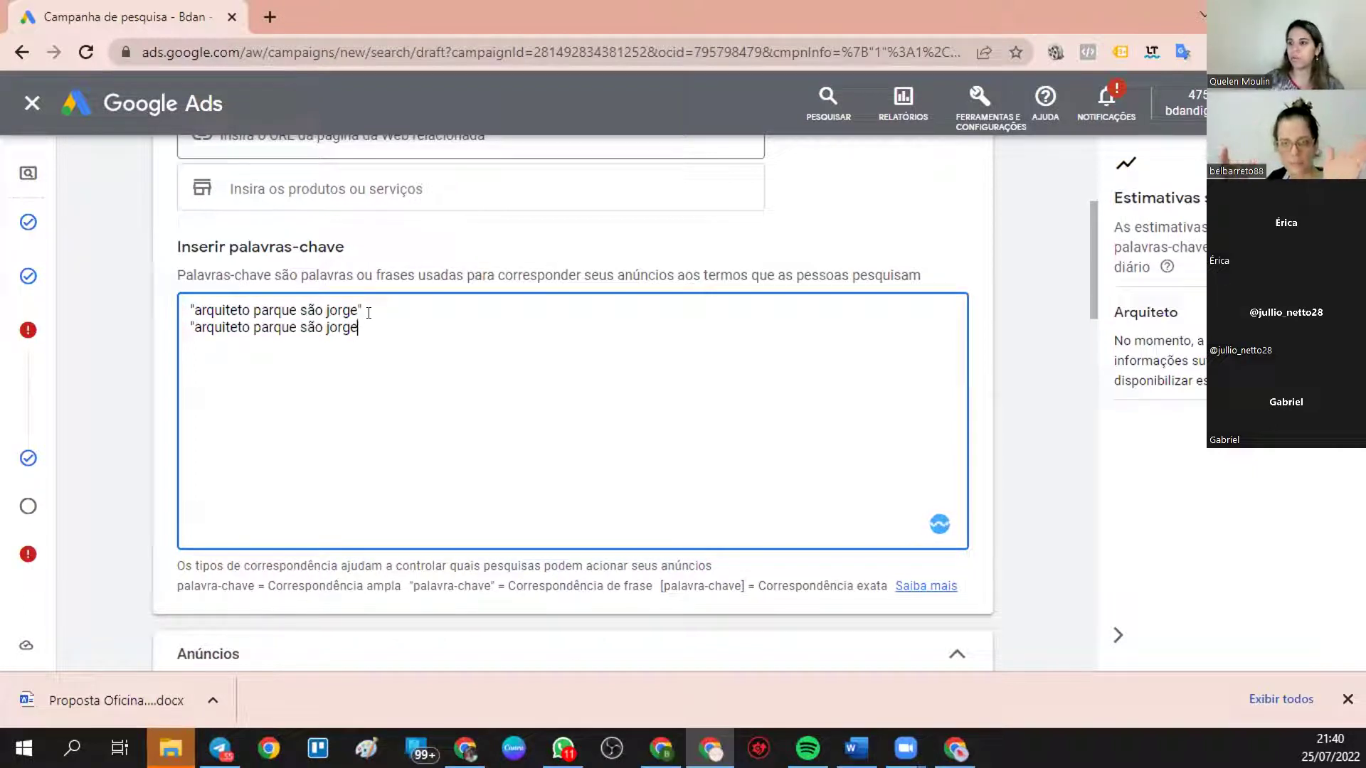
text(])
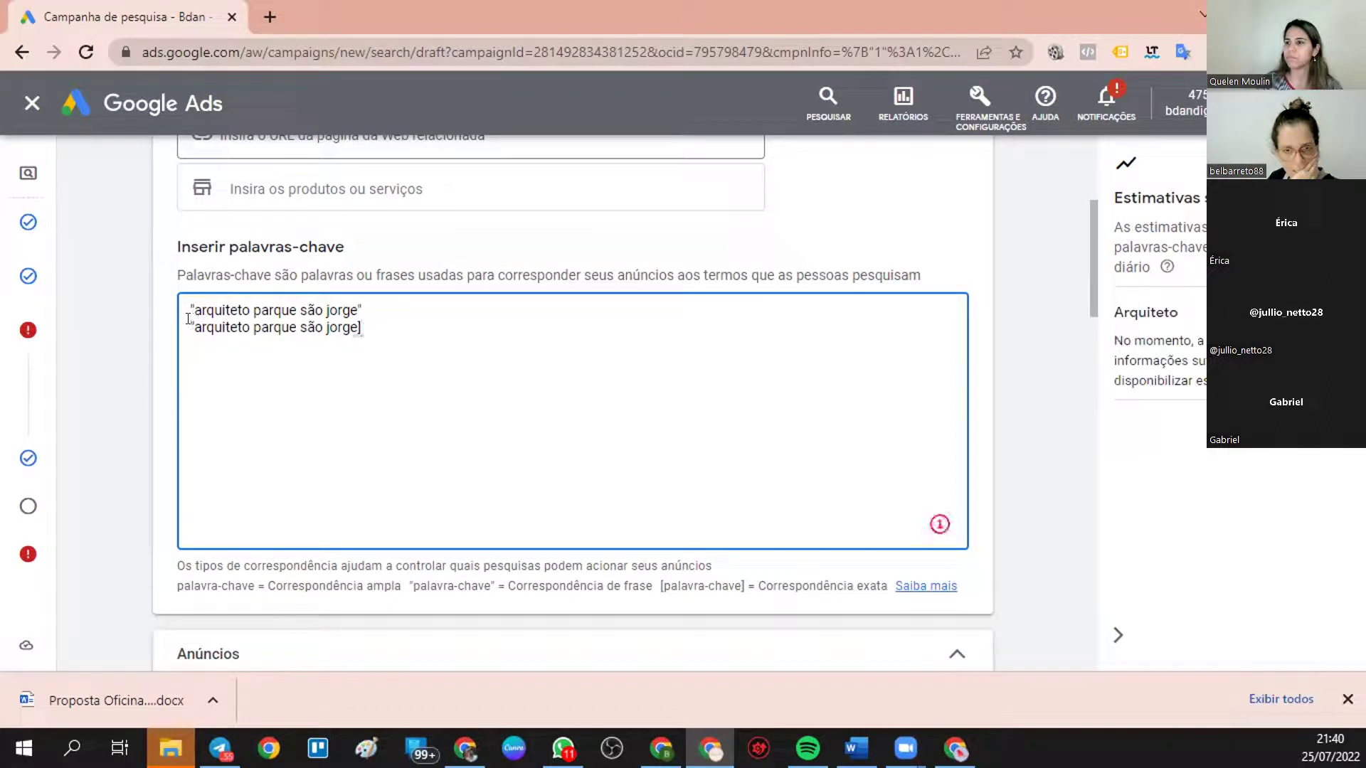
key(BackSpace)
text([)
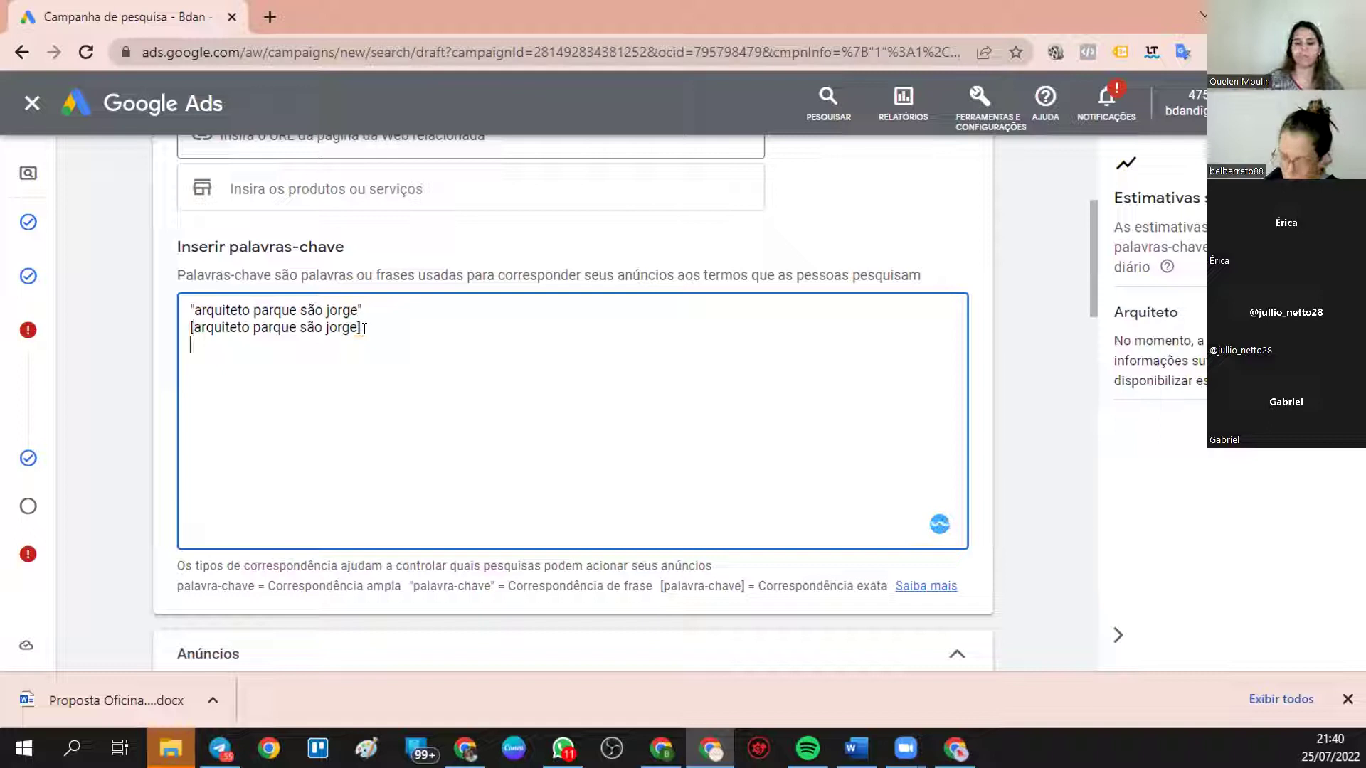
- Add a third line with the broad-match keyword arquiteto parque são jorge, without quotes
key(Return)
key(ctrl+v)
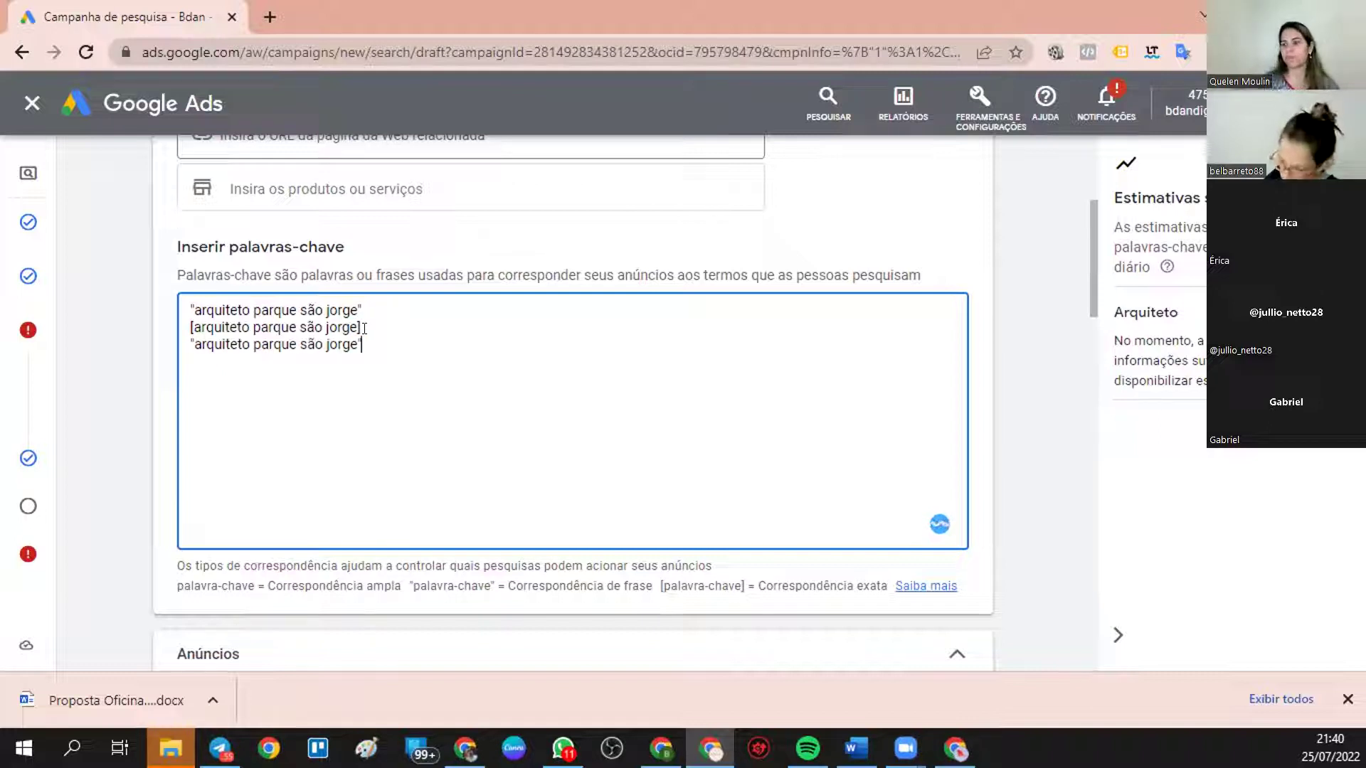
click(188, 337)
key(Delete)
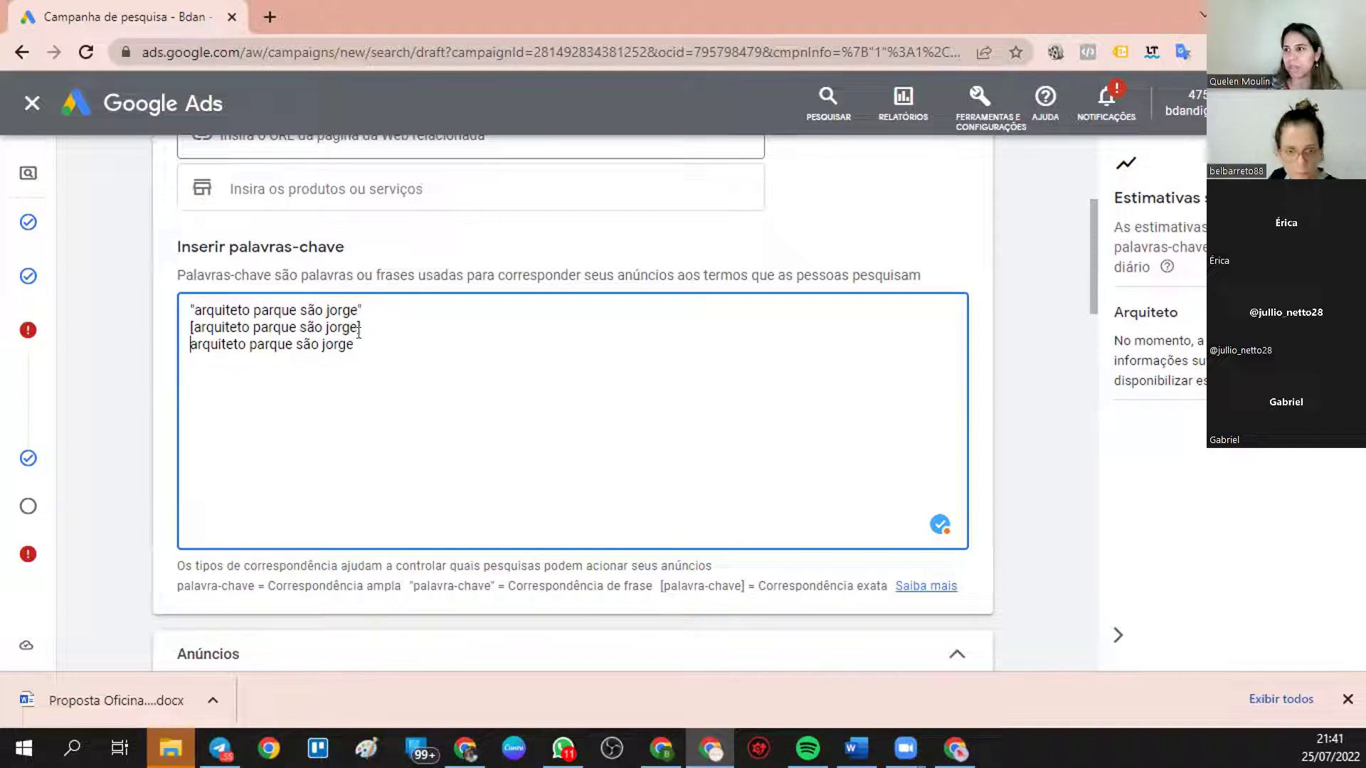
- Highlight the exact- and phrase-match keywords, then add blank lines below the list
drag(362, 328, 185, 328)
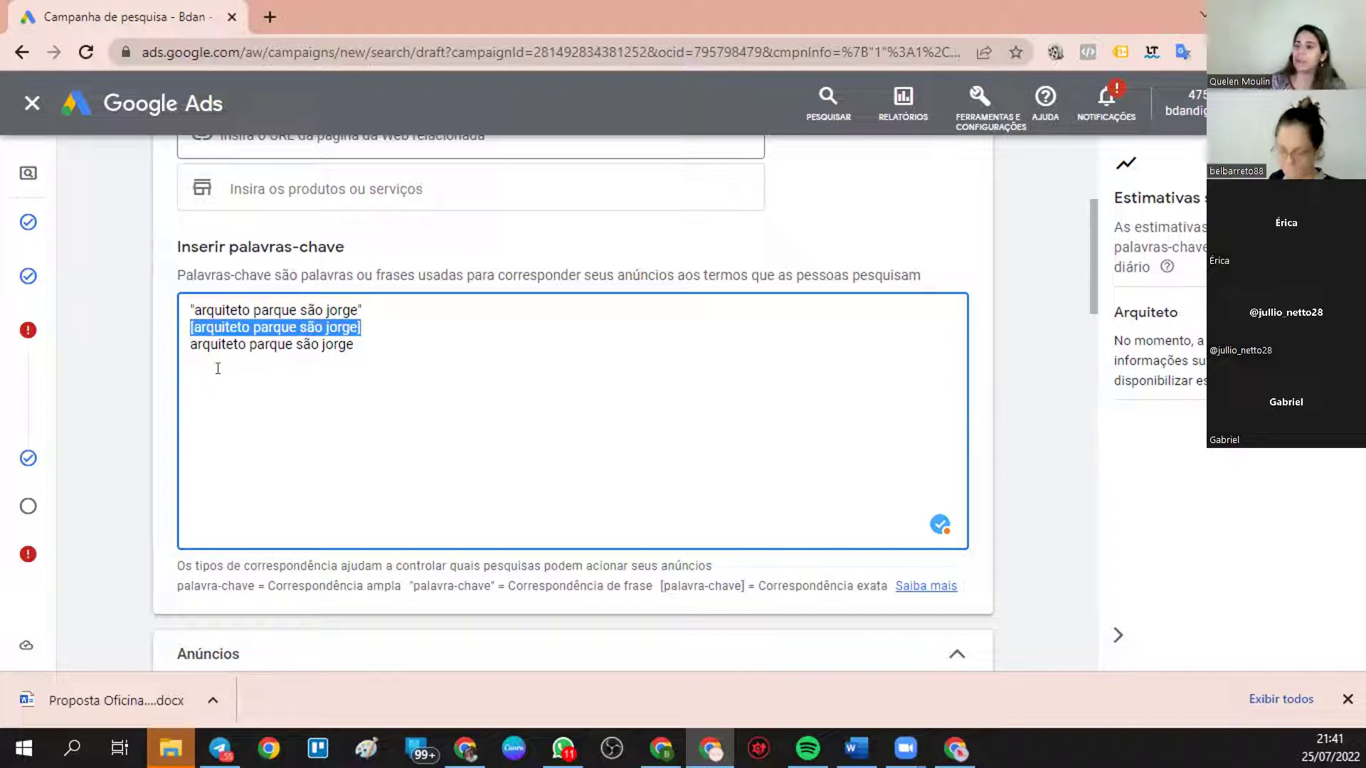
click(360, 321)
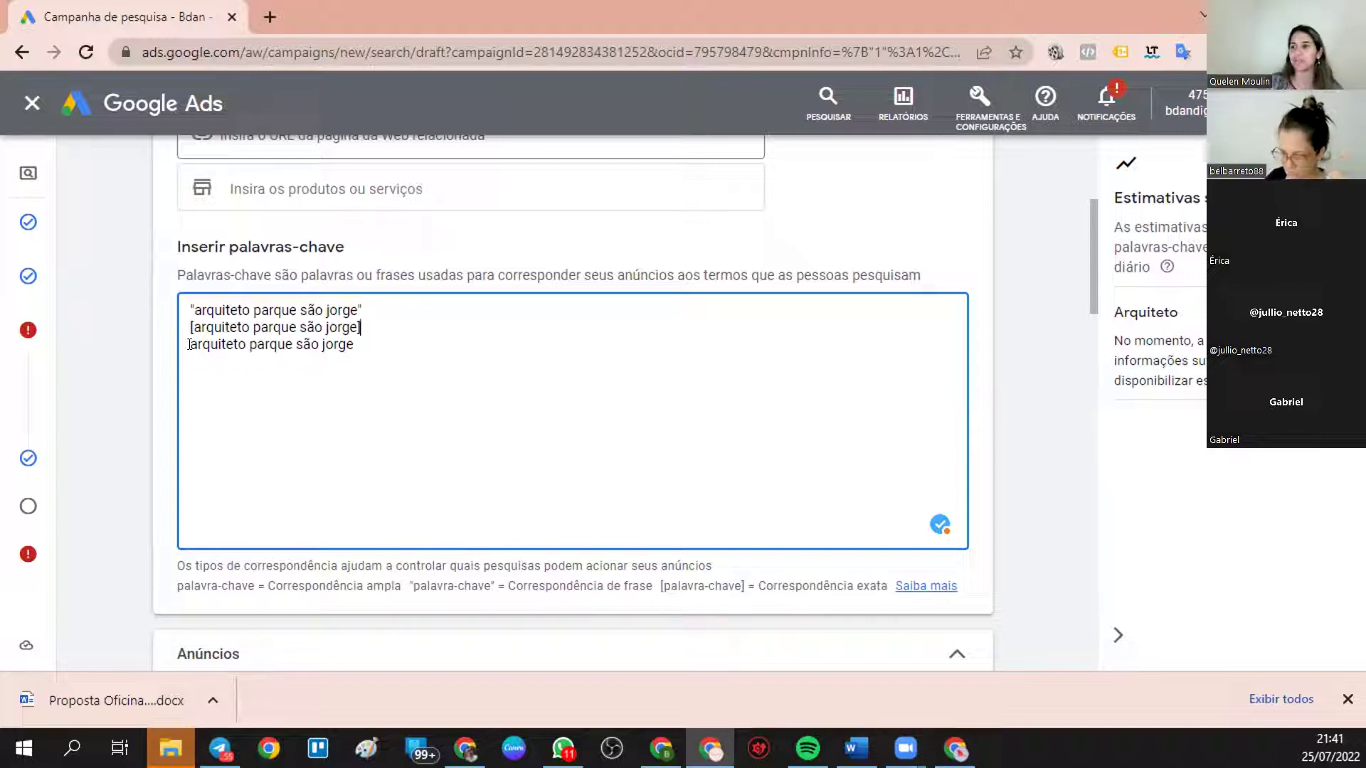
drag(364, 310, 181, 298)
key(ctrl+c)
click(274, 427)
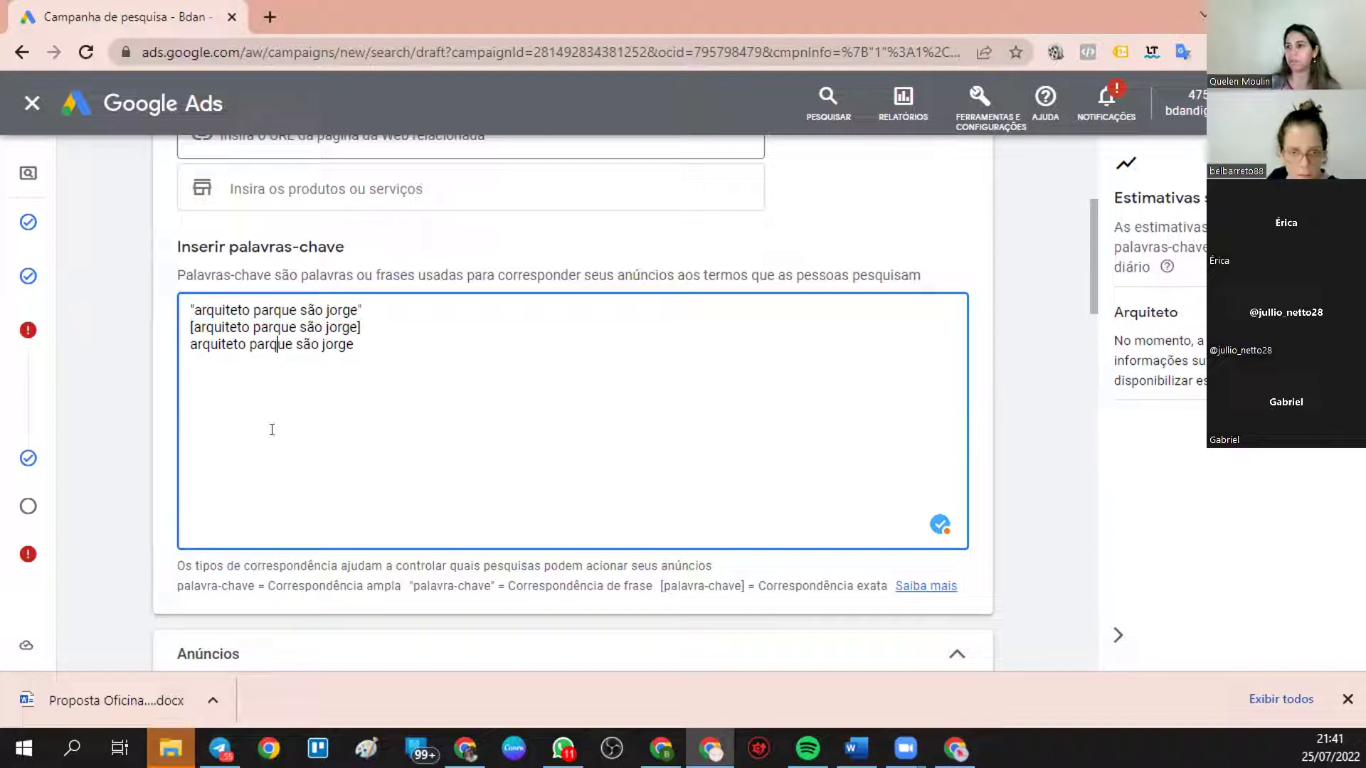
key(Return)
key(Return)
key(Return)
key(Return)
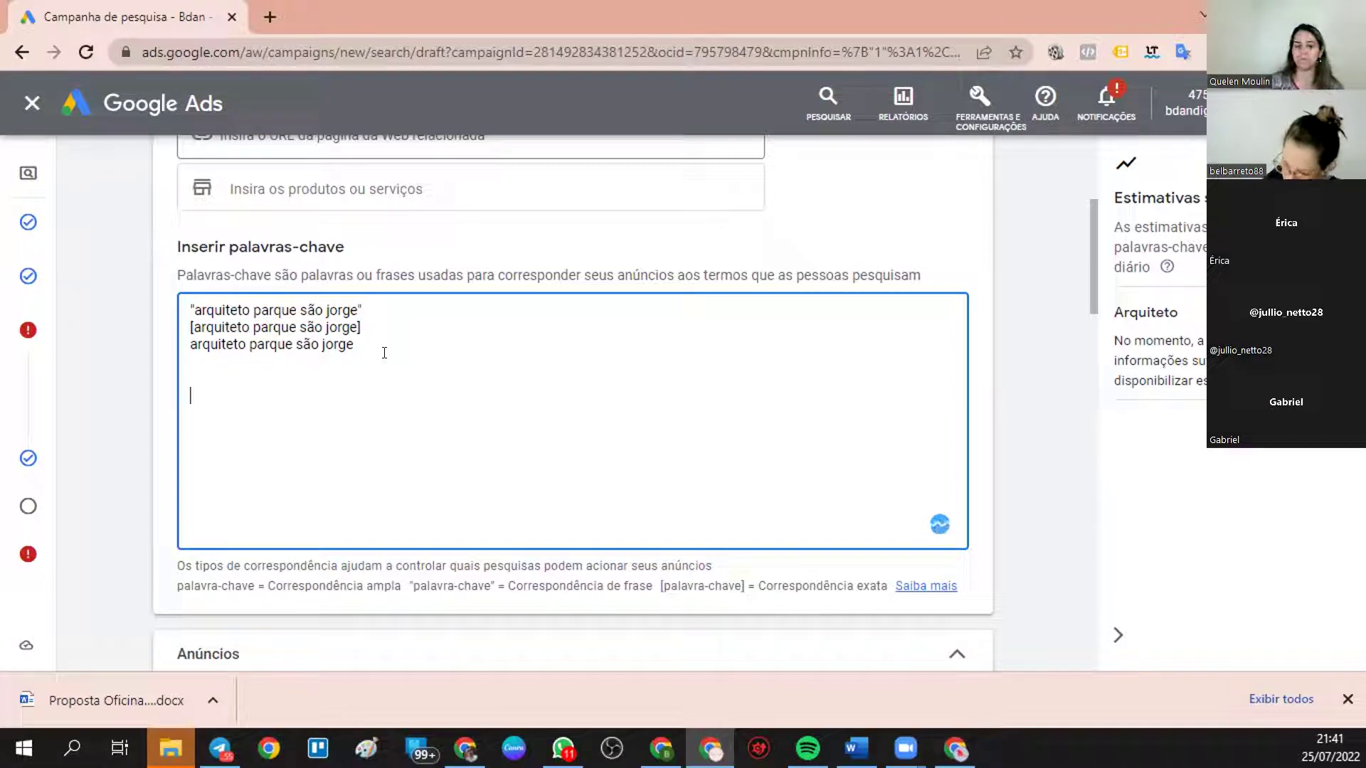
- Paste another copy of the quoted keyword and add arquiteto que more no parque são jorge
key(ctrl+v)
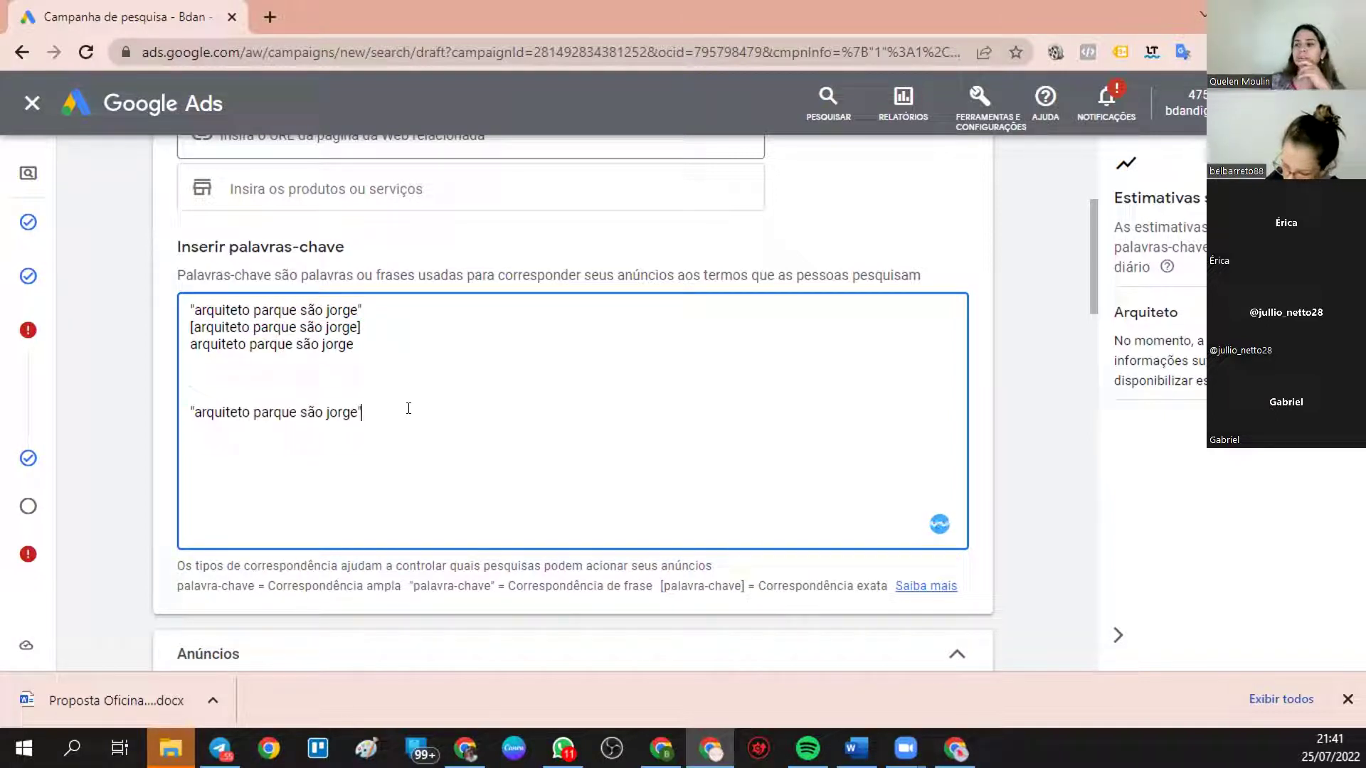
key(Return)
key(Return)
text(a)
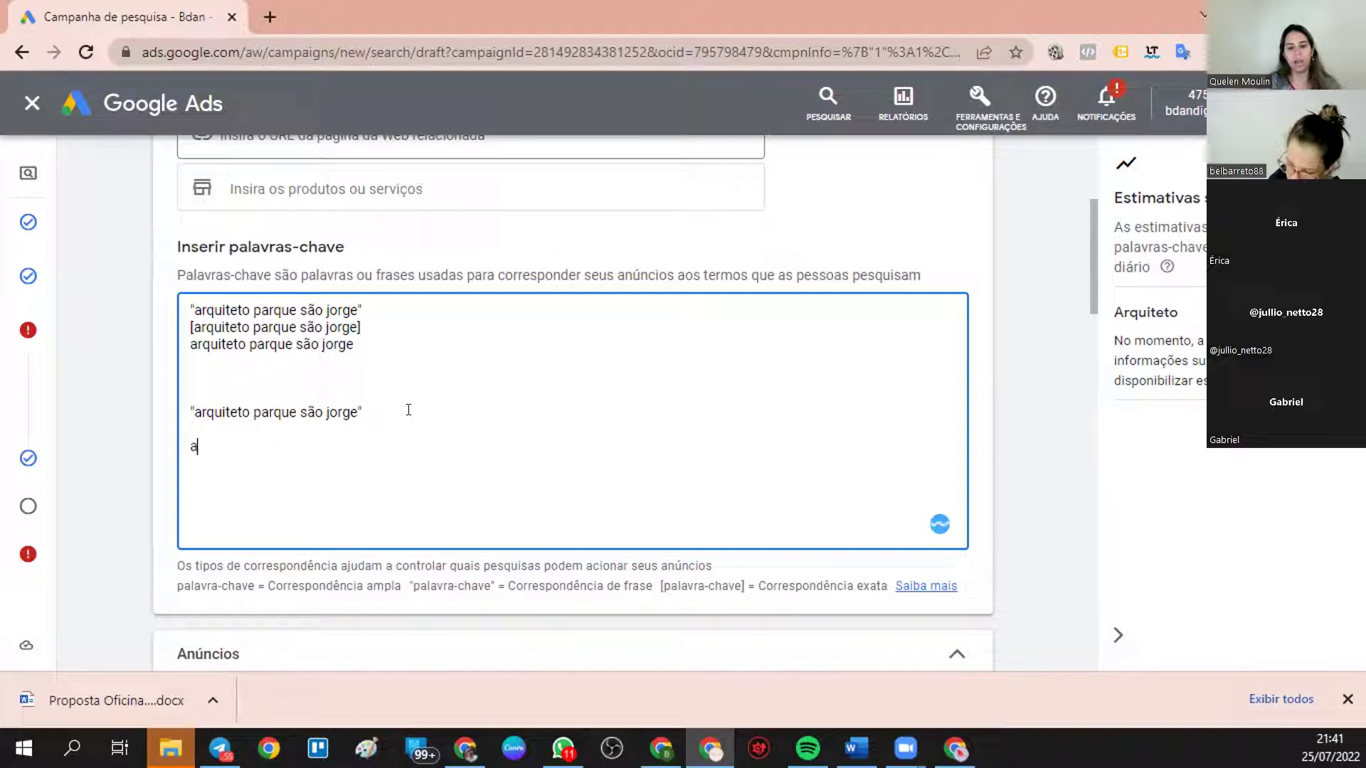
text(rquiteto)
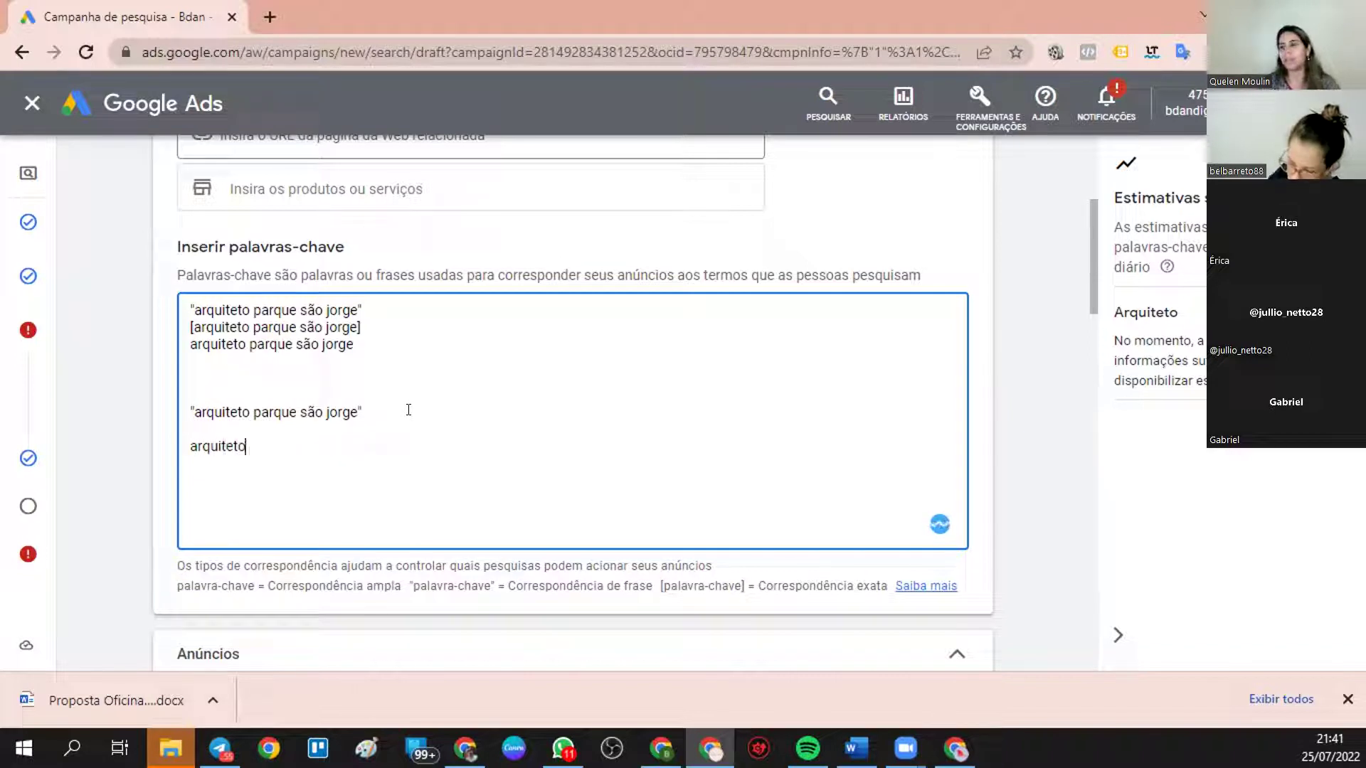
text( que mo)
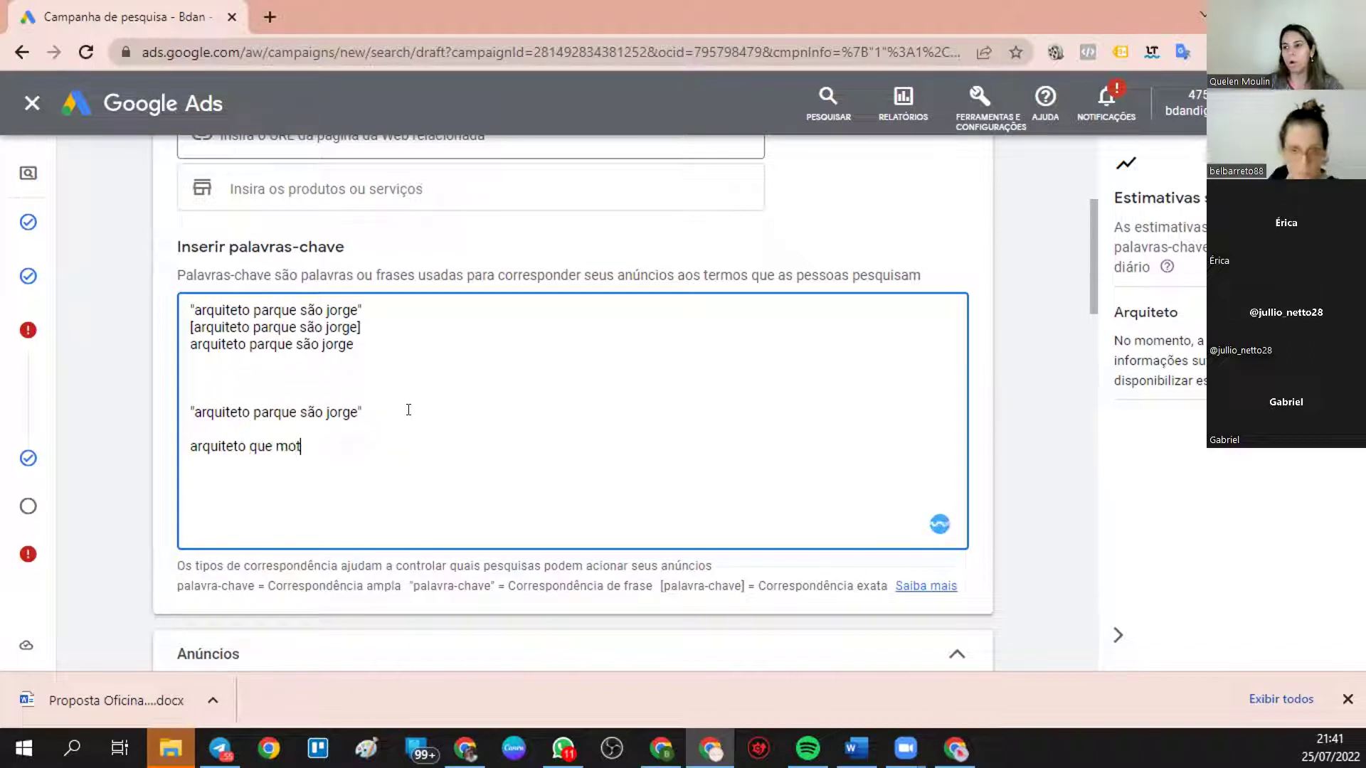
text(re no)
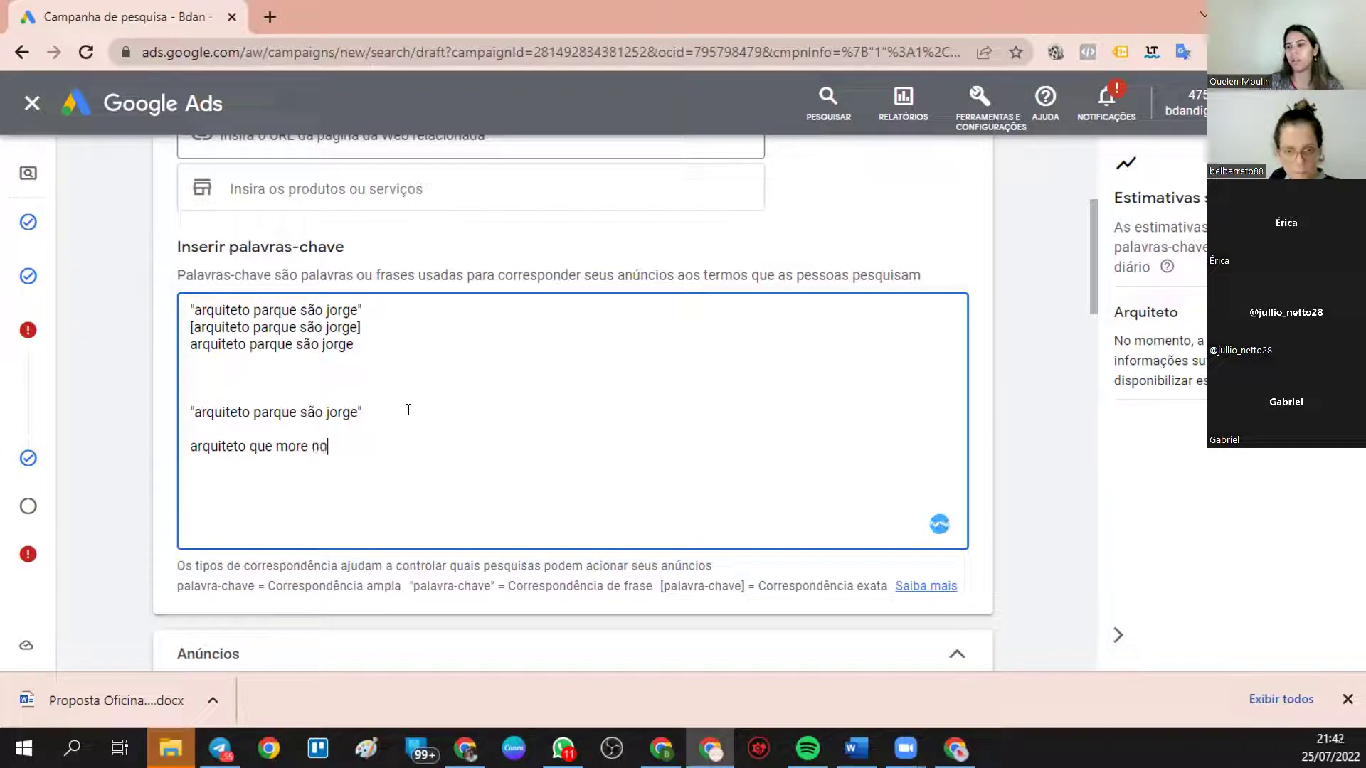
text( par)
key(Tab)
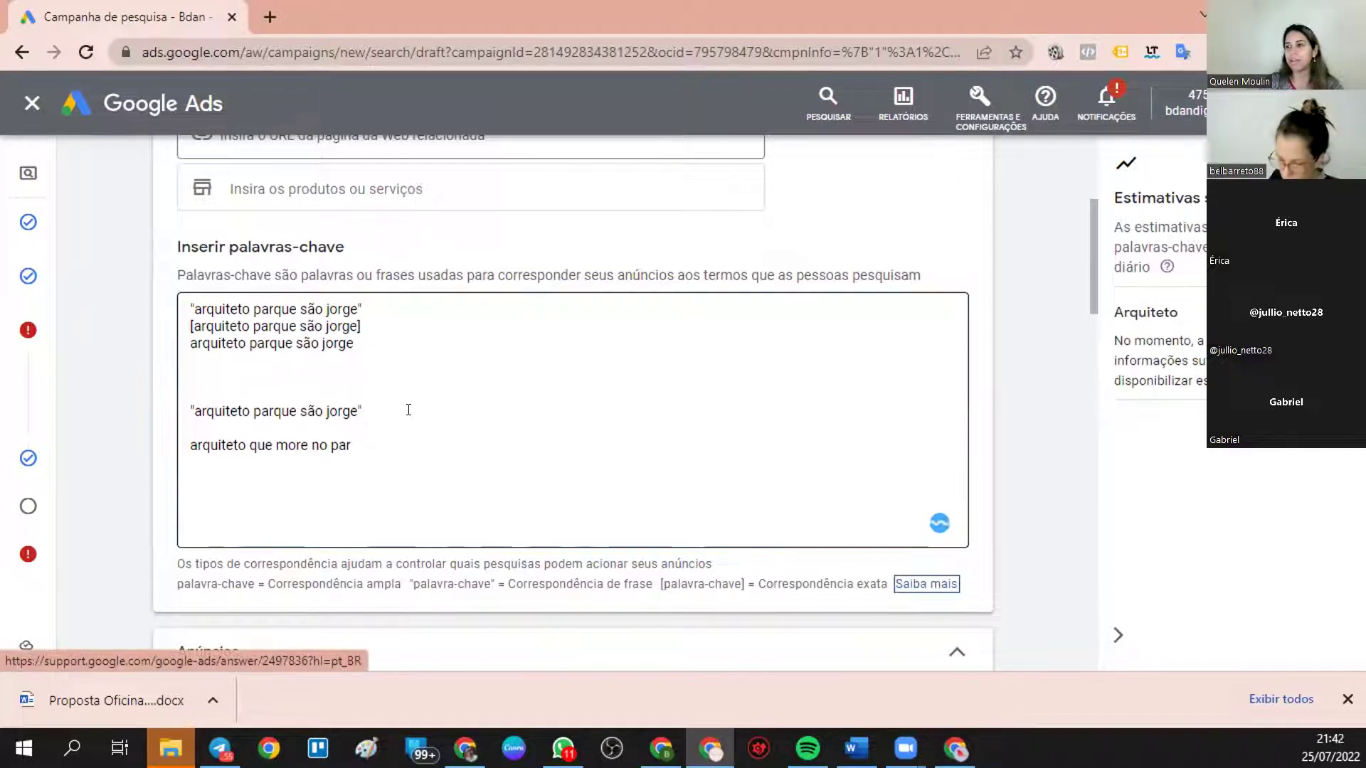
click(391, 443)
text(que )
text(são jrg)
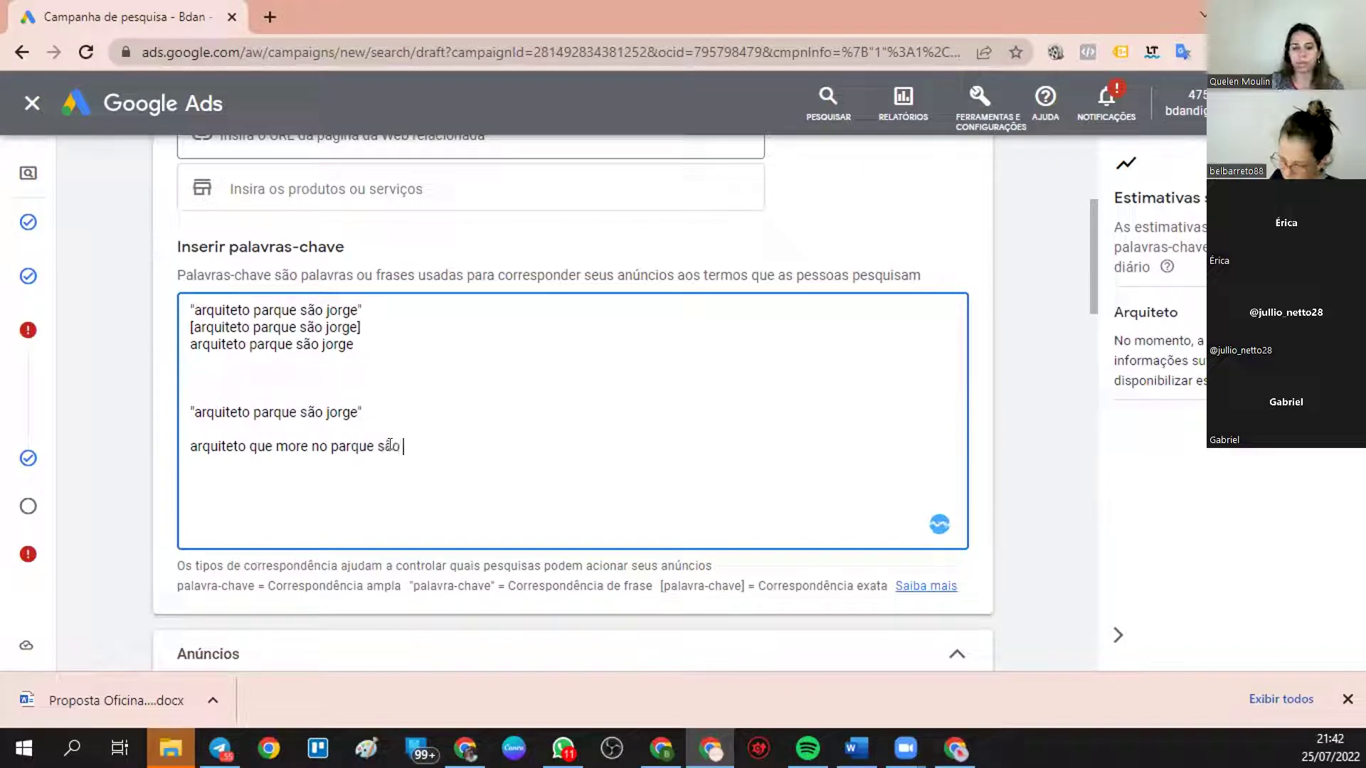
key(BackSpace)
key(BackSpace)
text(orge)
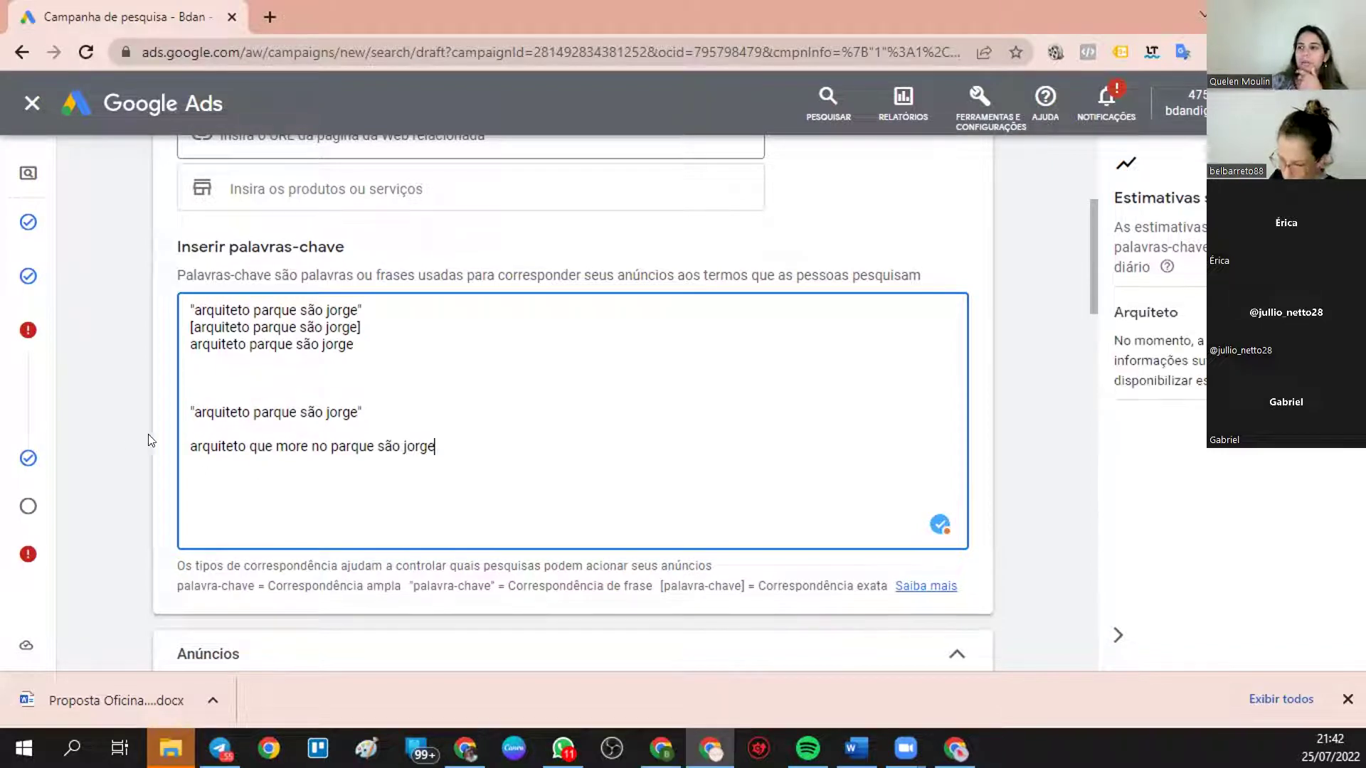
click(224, 412)
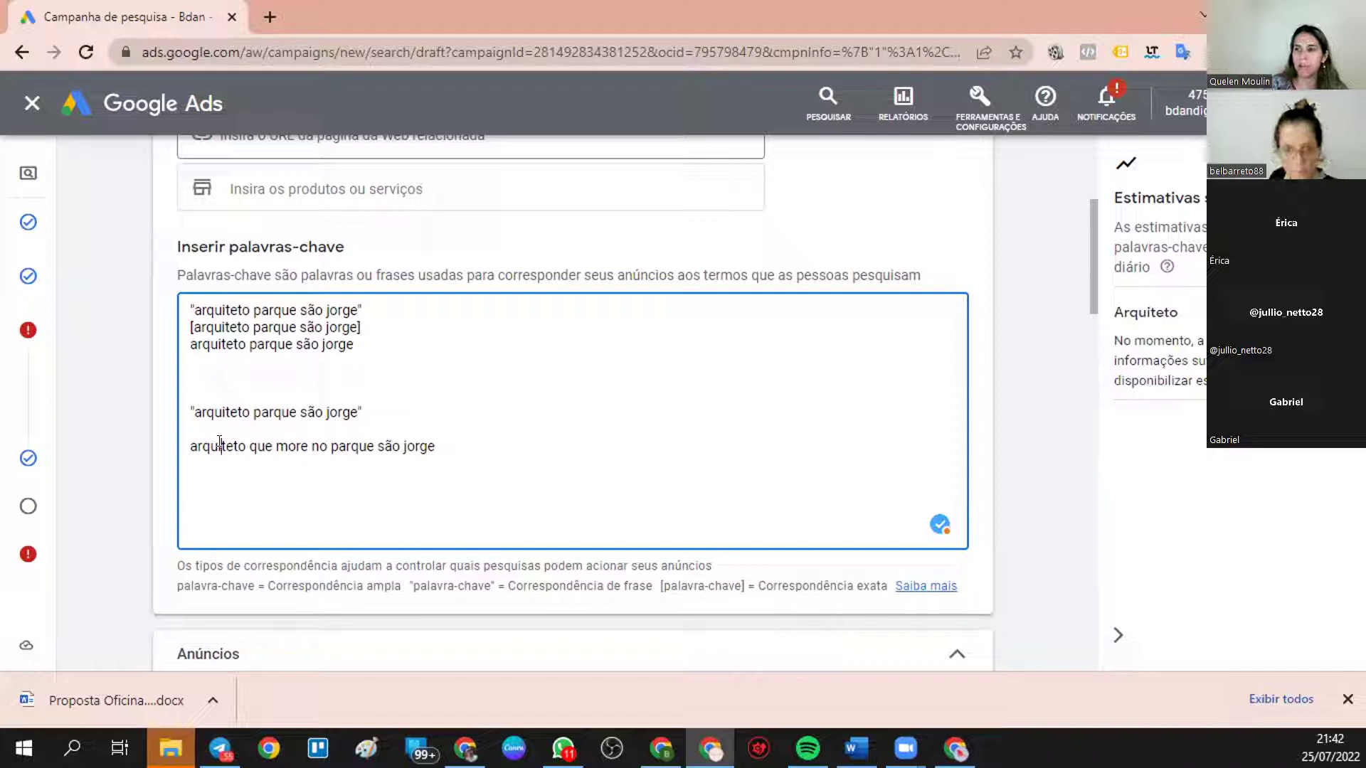
key(Right)
key(Right)
key(Right)
key(Right)
key(Right)
key(Right)
key(Right)
key(Right)
key(Right)
key(Right)
key(Right)
key(Right)
key(Right)
key(Right)
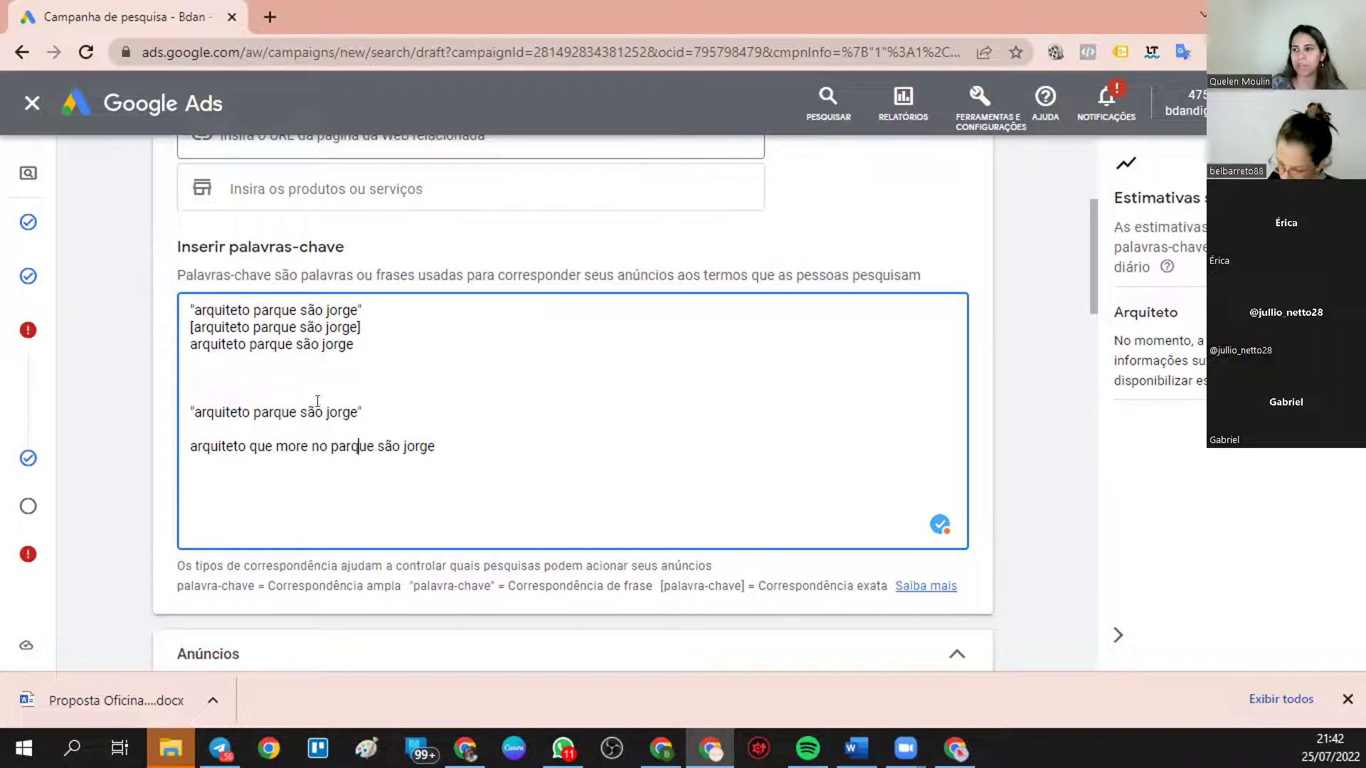
click(437, 446)
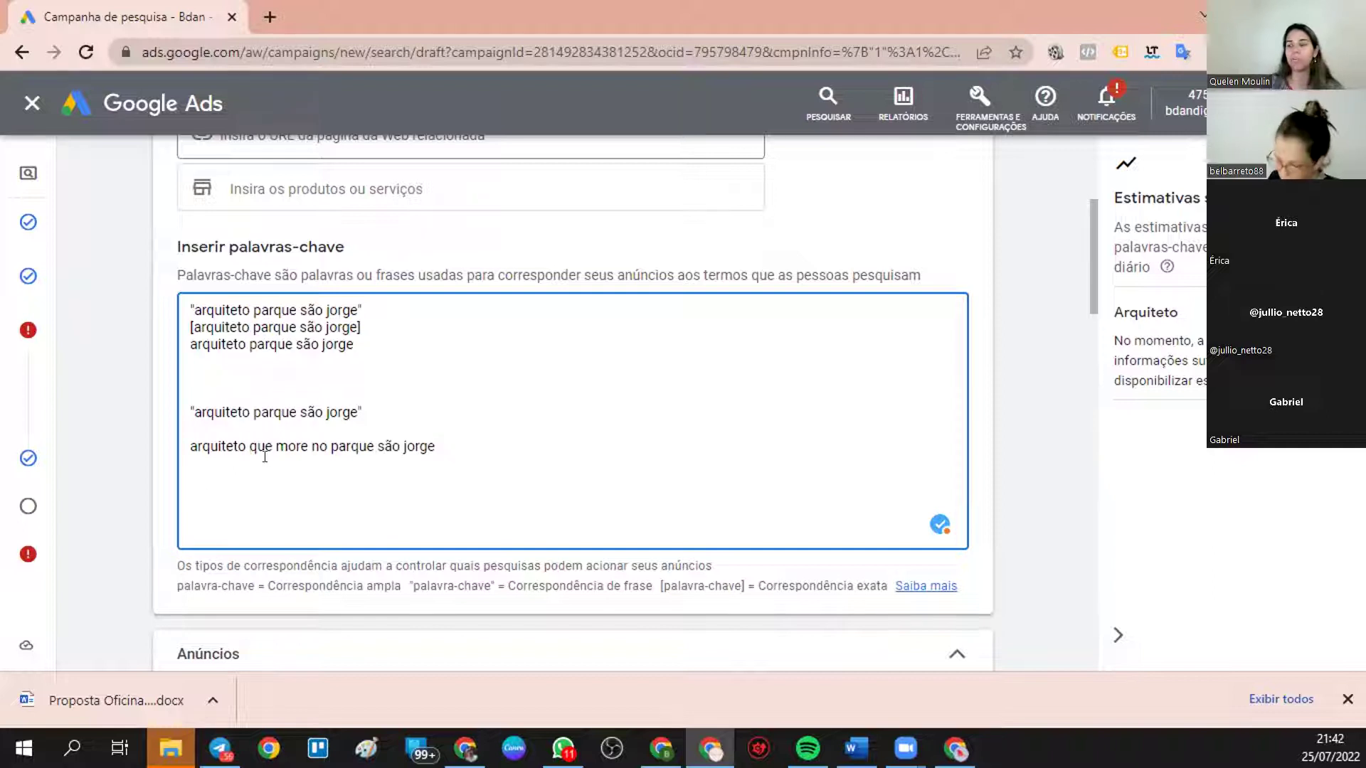
- Add the keyword parque são jorge arquiteto on a new line
key(Return)
text(p)
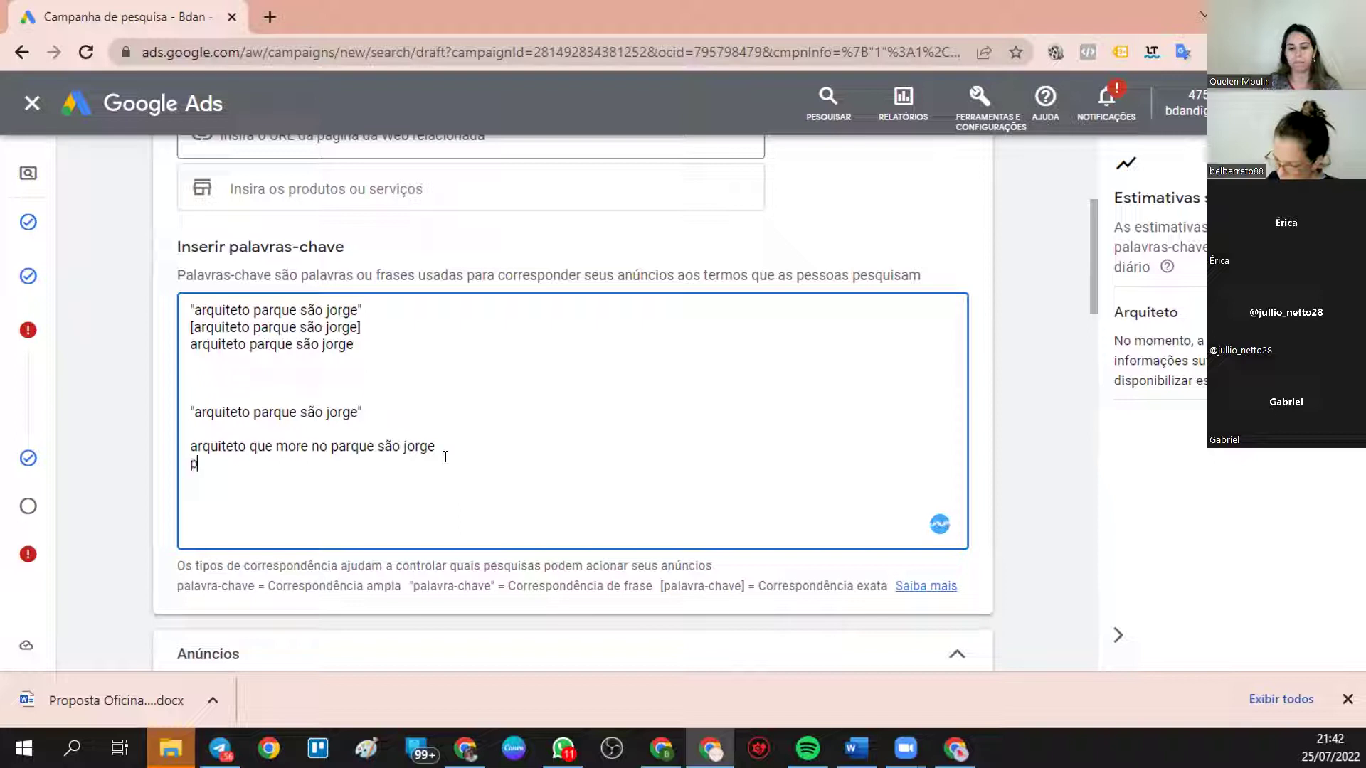
text(arque são)
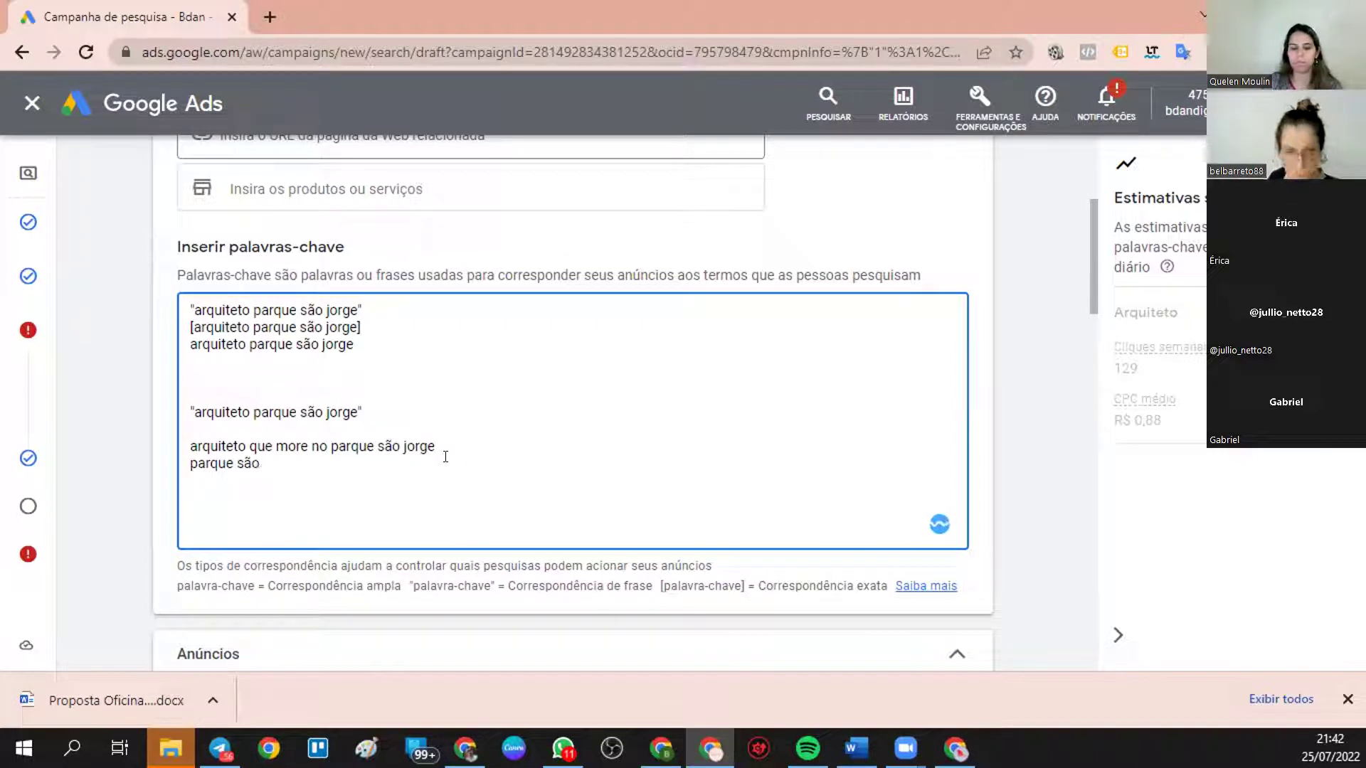
text( jorgue)
key(BackSpace)
key(BackSpace)
key(BackSpace)
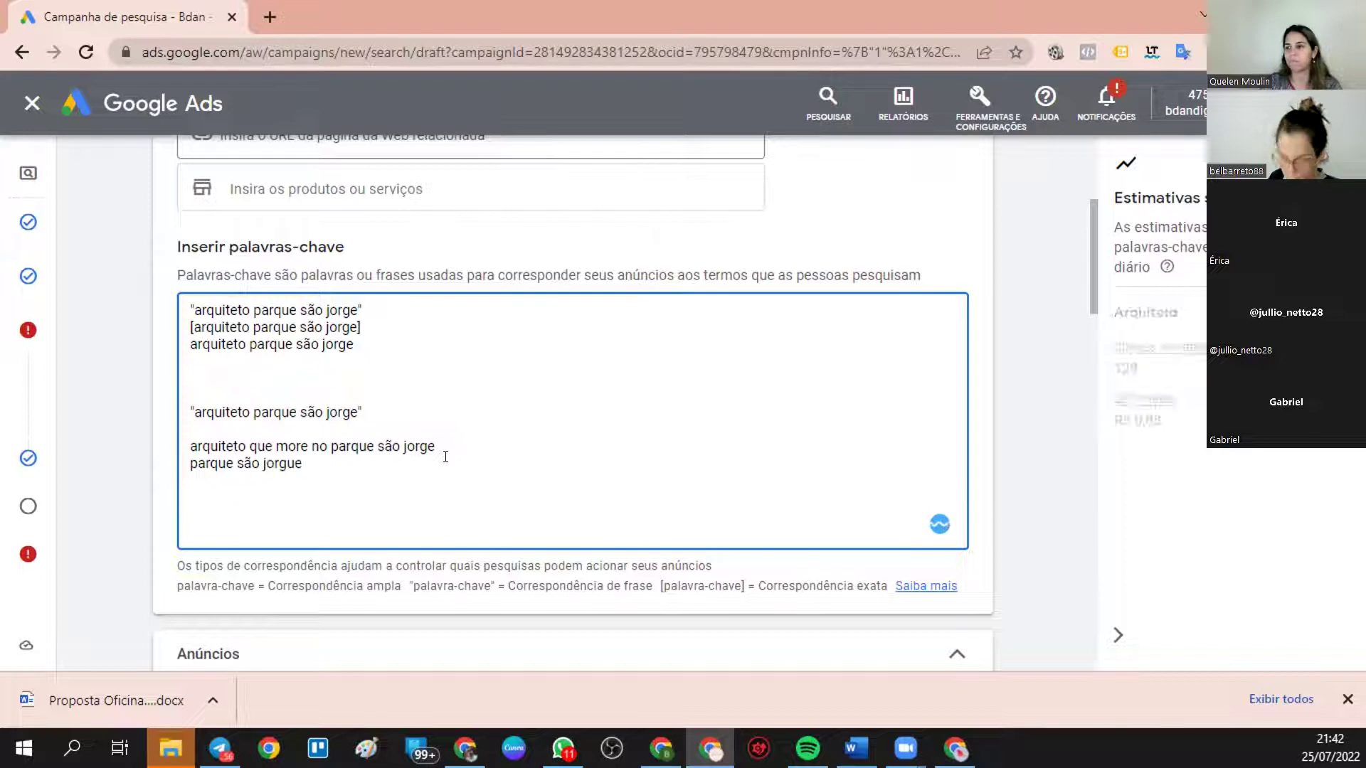
text(e arqu)
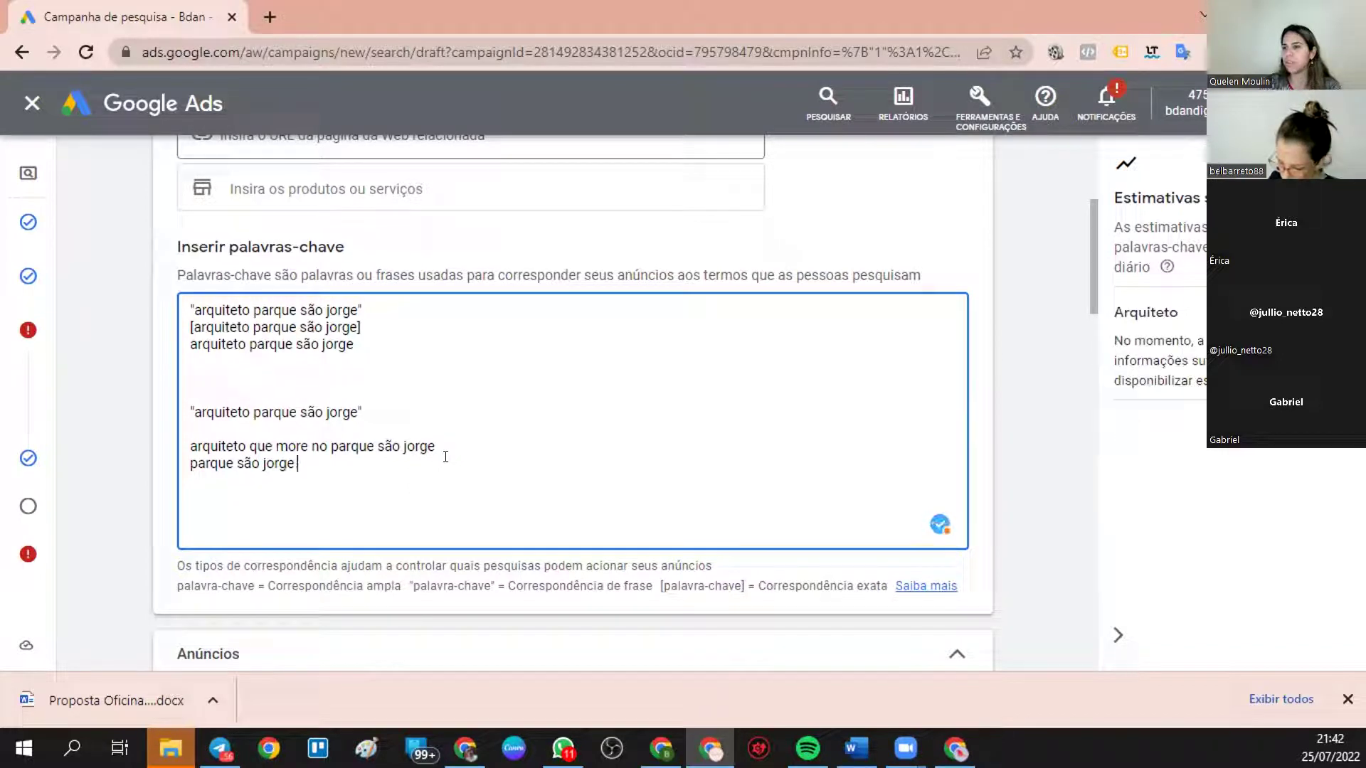
text(iteto)
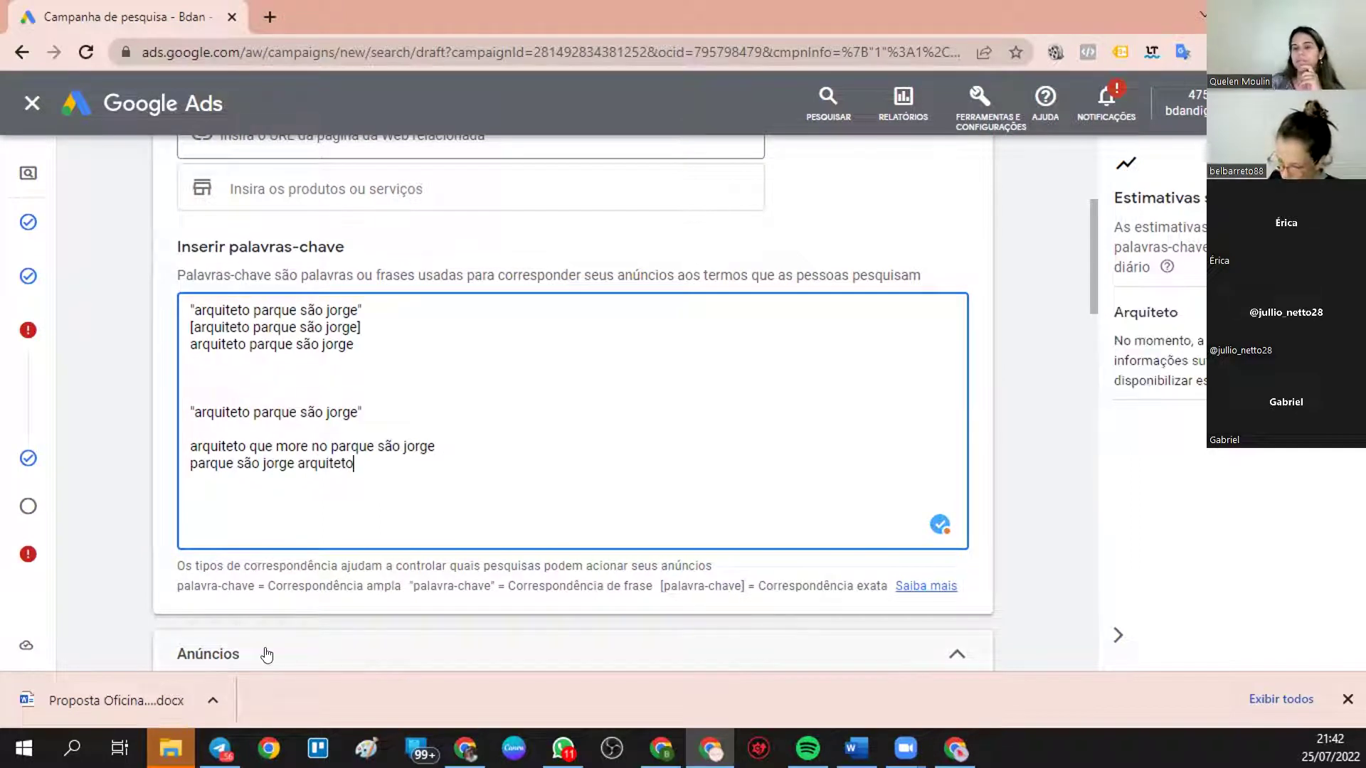
drag(190, 464, 363, 474)
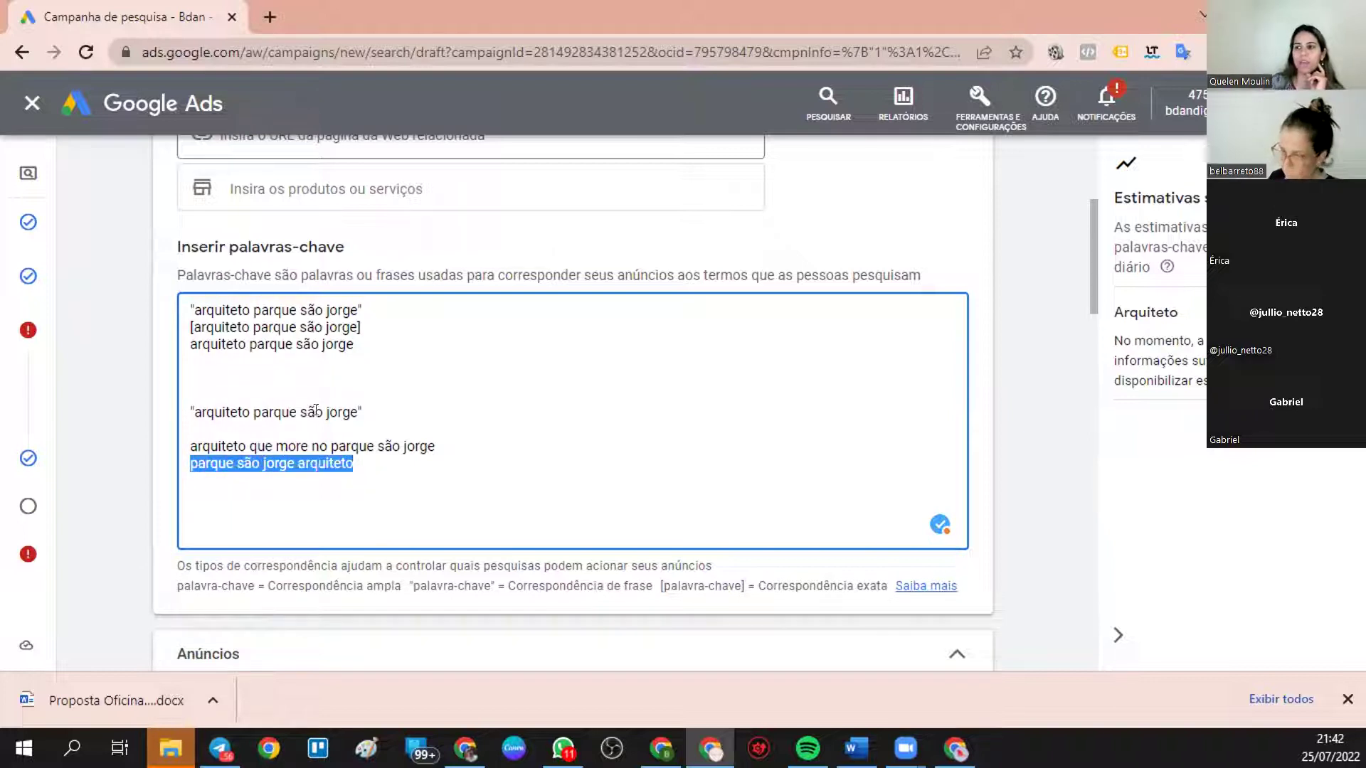
click(248, 412)
- Strip the closing quote from the repeated keyword and paste in the unquoted keyword
click(323, 411)
drag(358, 411, 505, 417)
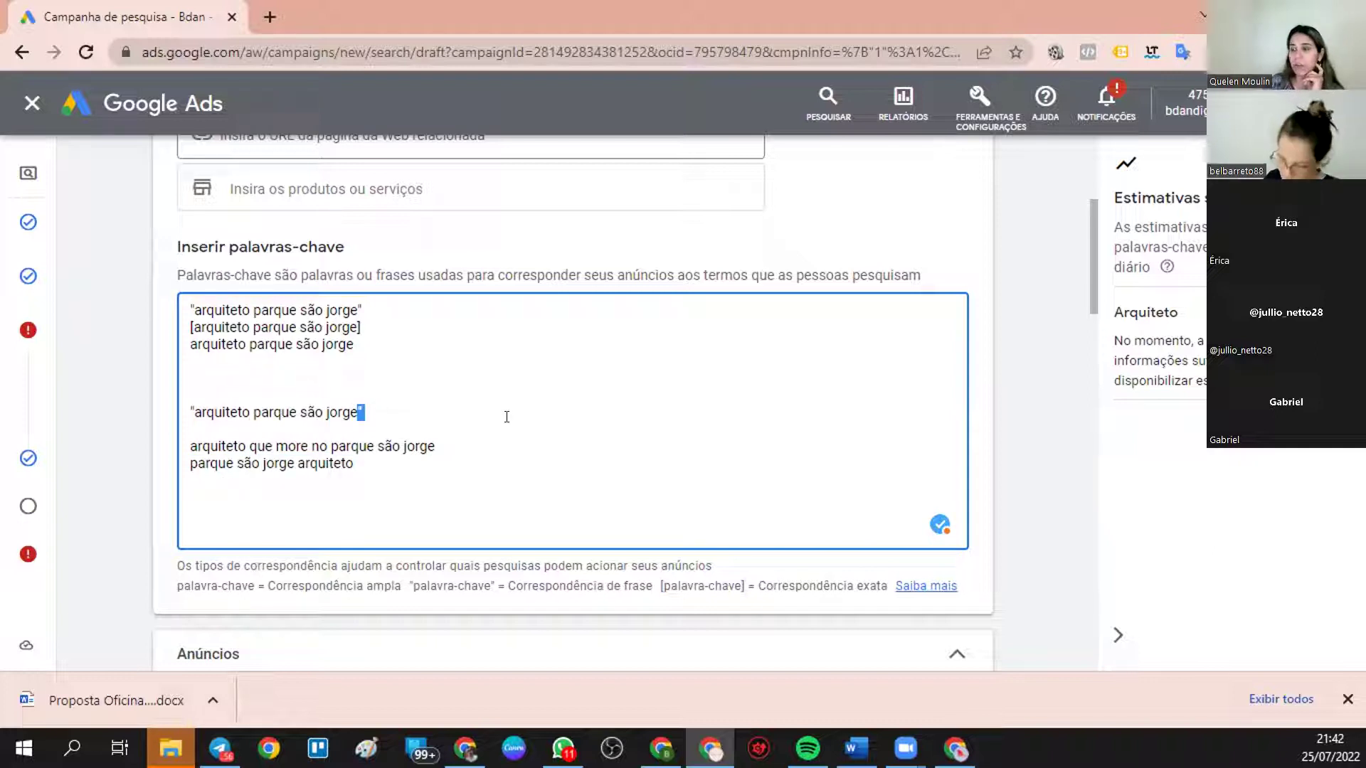
drag(193, 411, 415, 414)
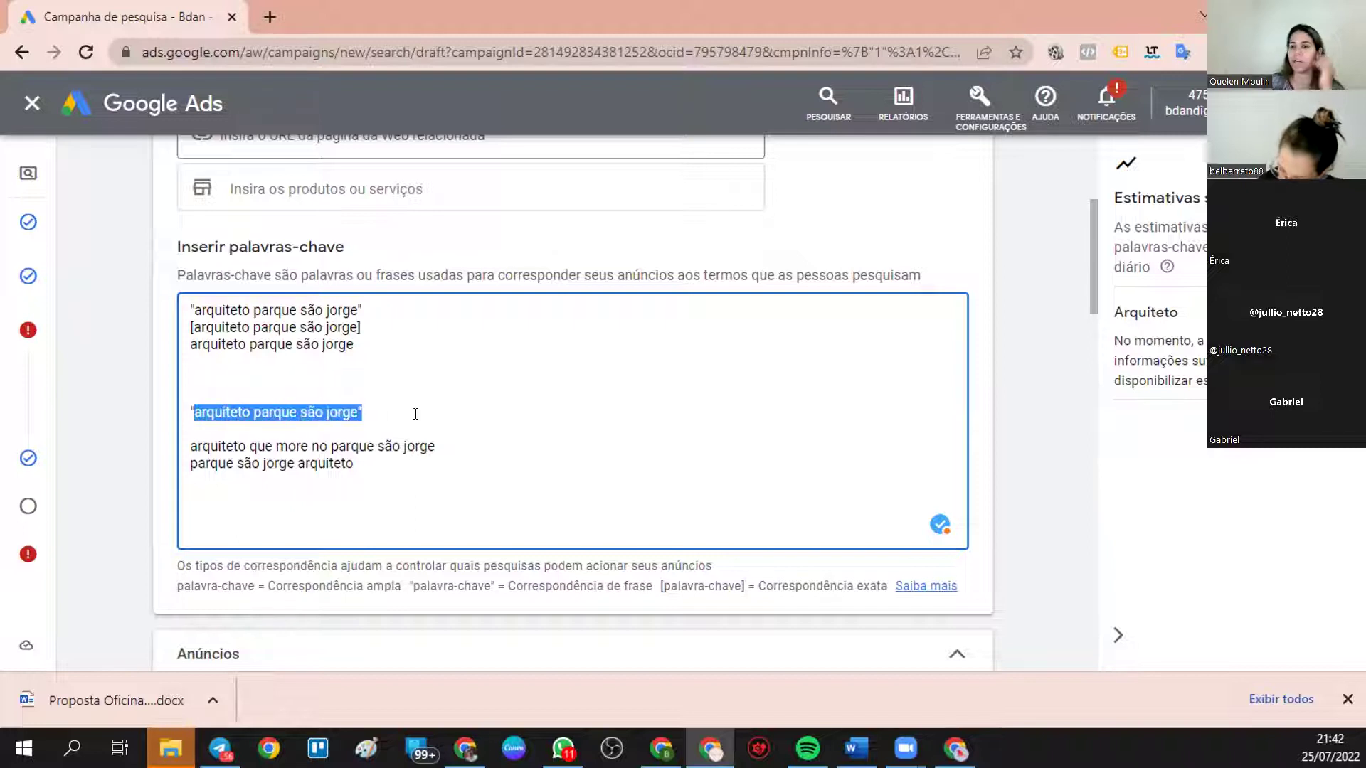
click(375, 407)
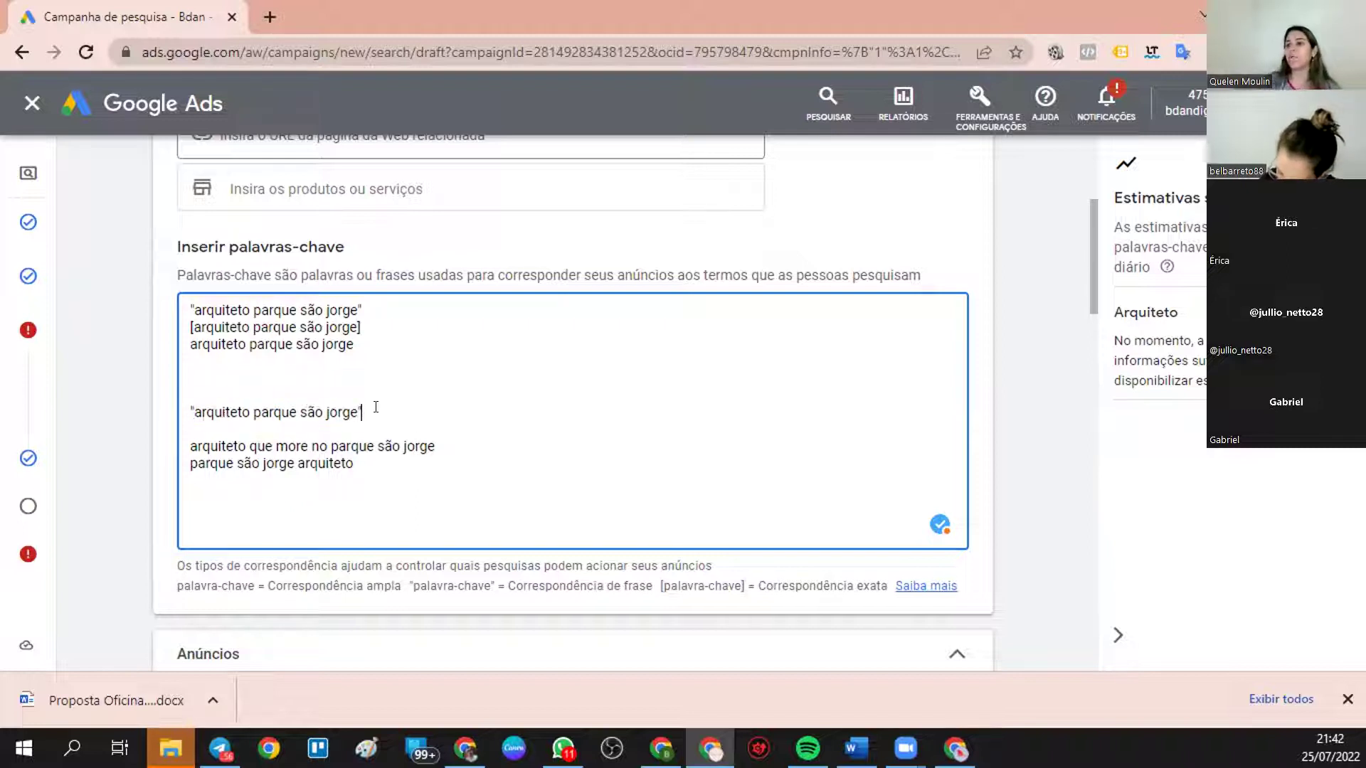
key(BackSpace)
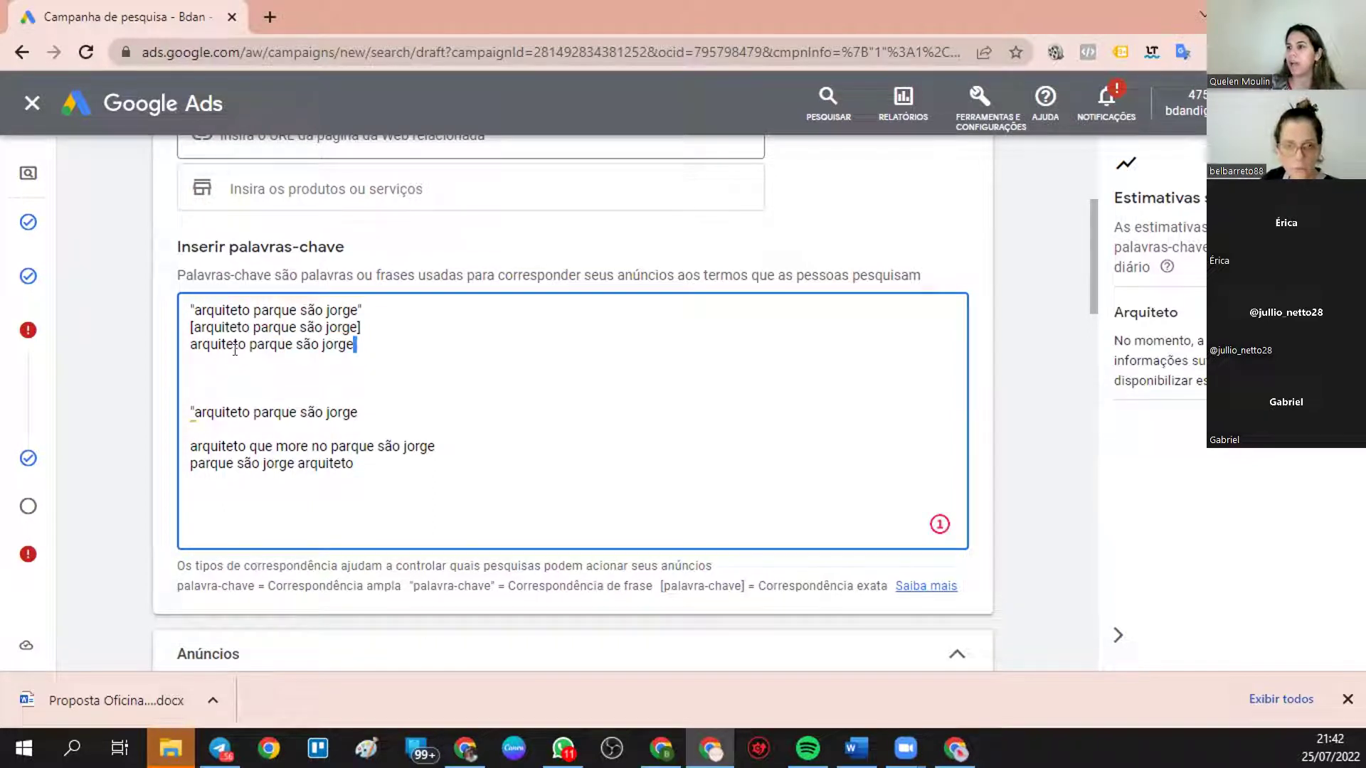
drag(354, 345, 182, 345)
key(ctrl+c)
drag(354, 464, 189, 412)
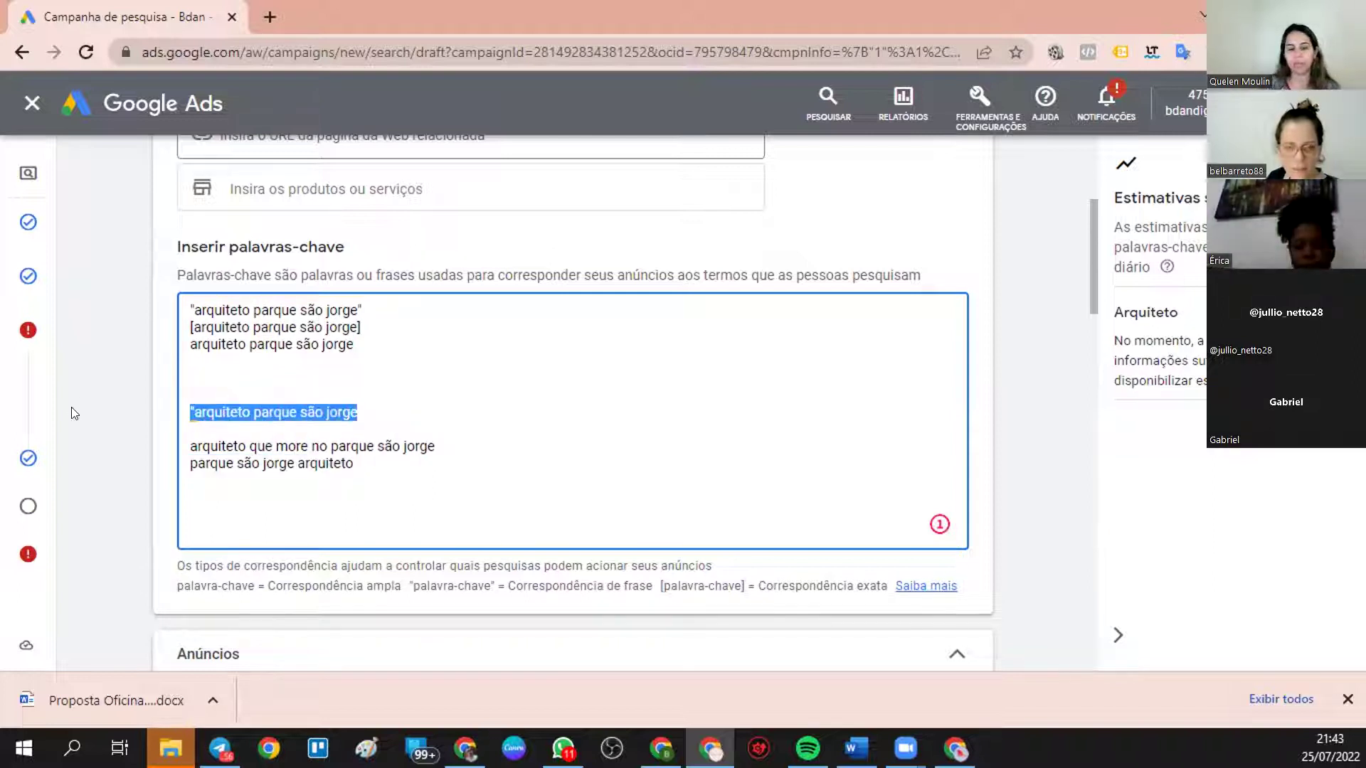
key(ctrl+v)
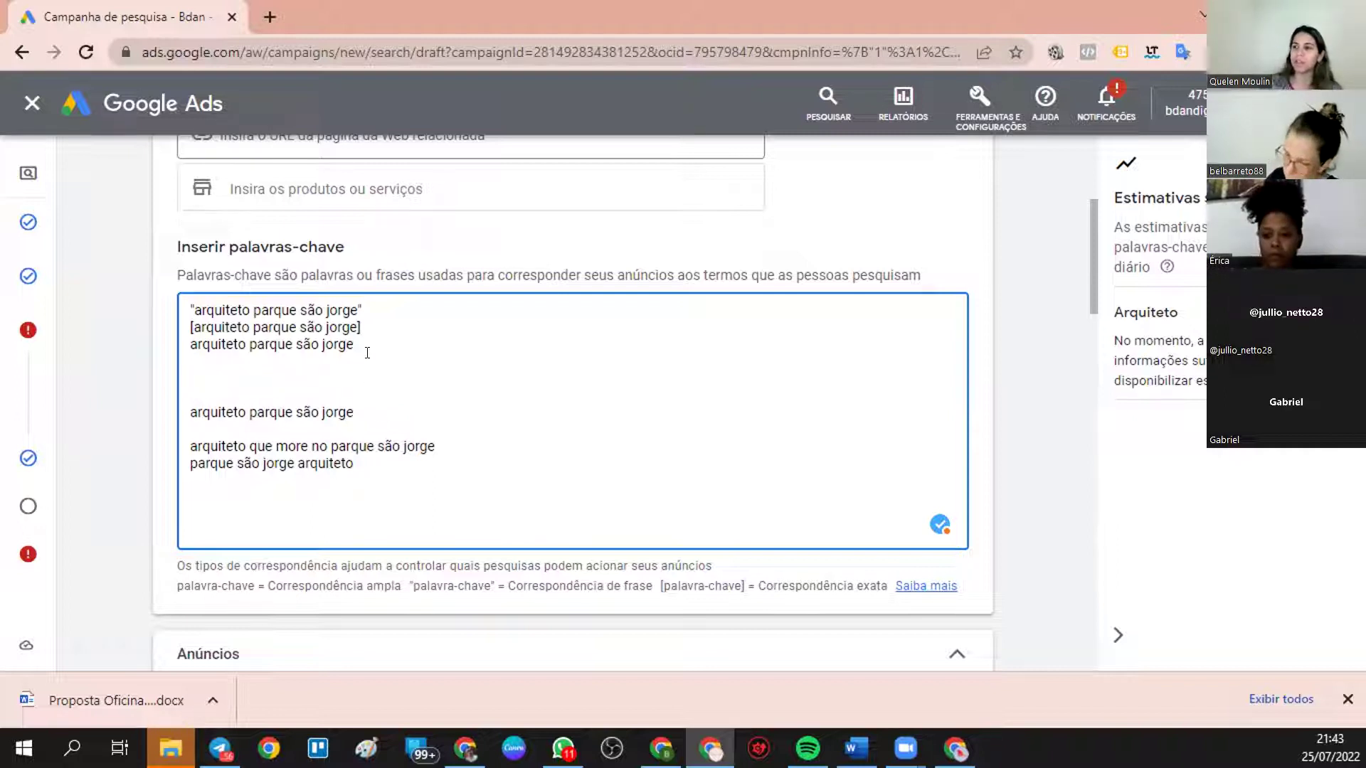
- Delete the top three match-type variants of arquiteto parque são jorge
drag(364, 311, 172, 304)
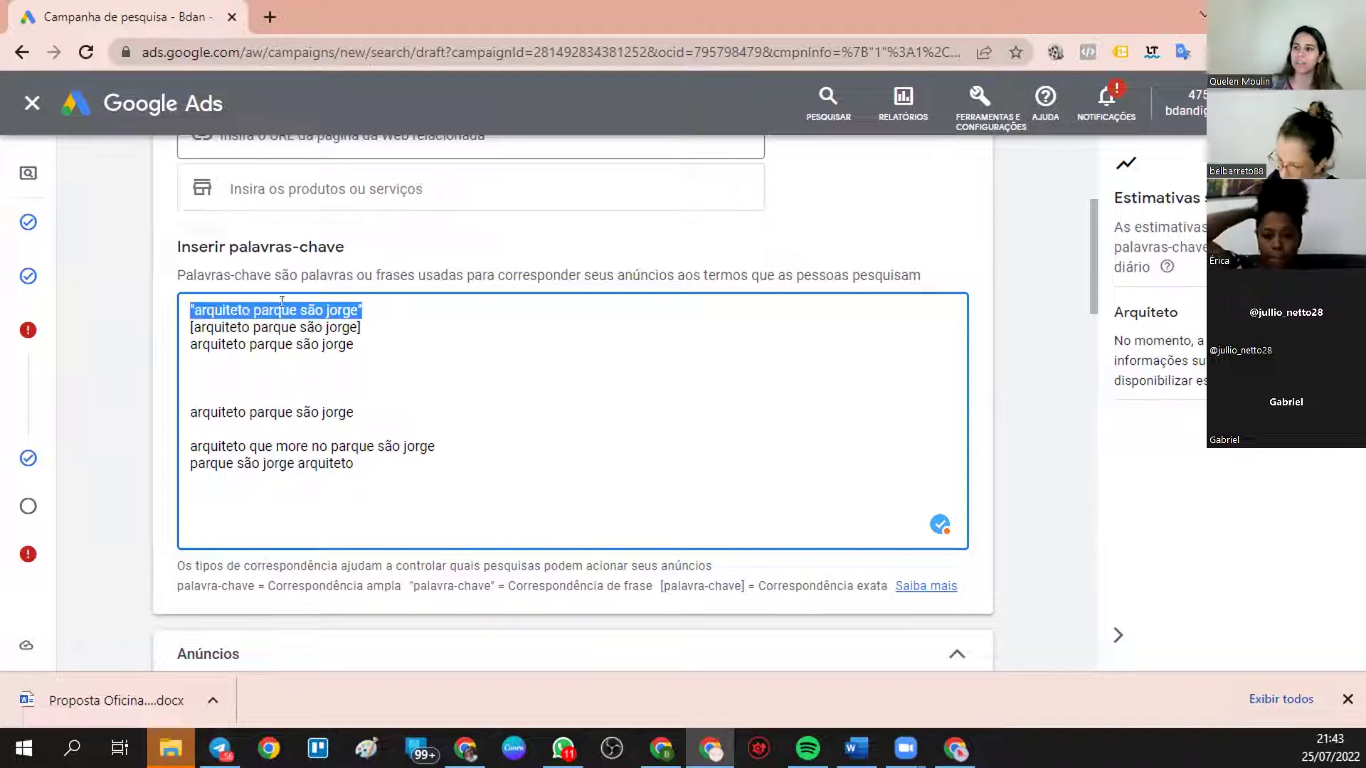
drag(361, 328, 180, 328)
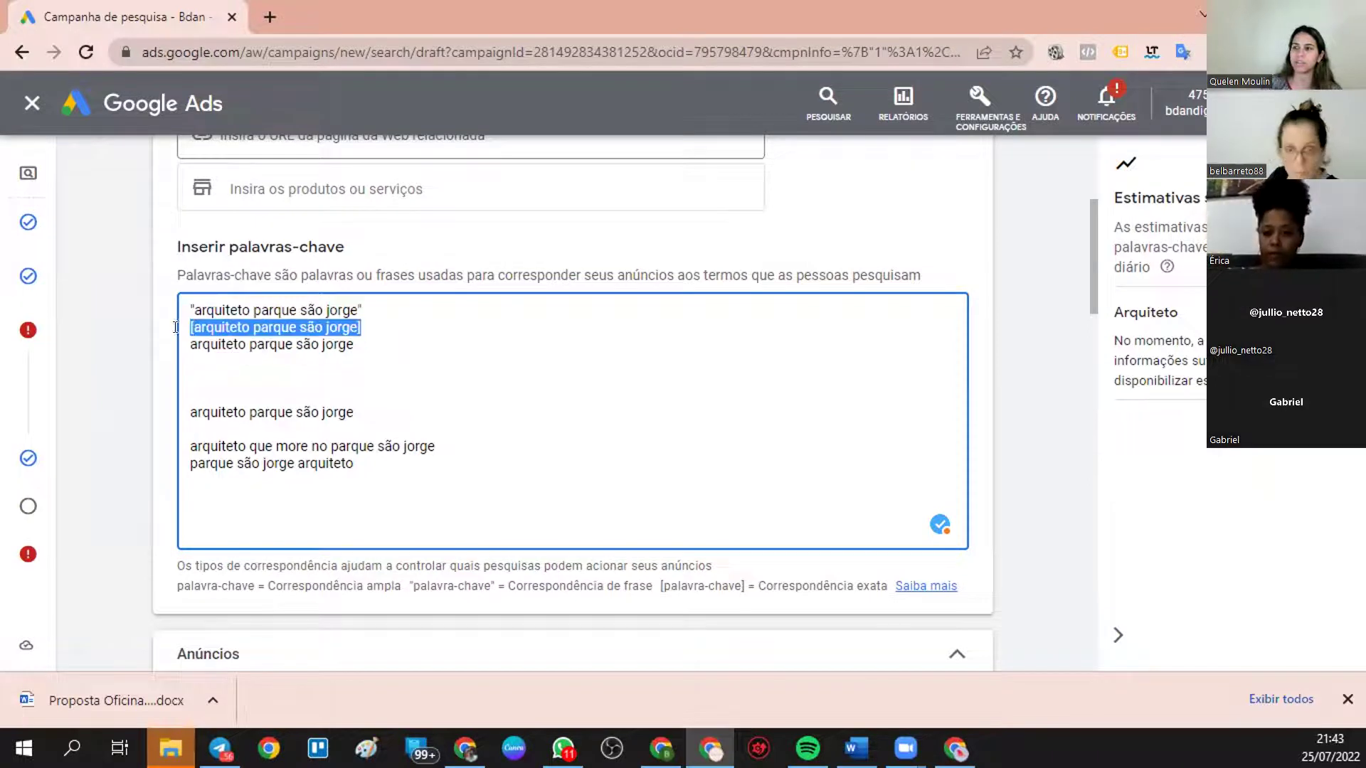
drag(359, 346, 176, 313)
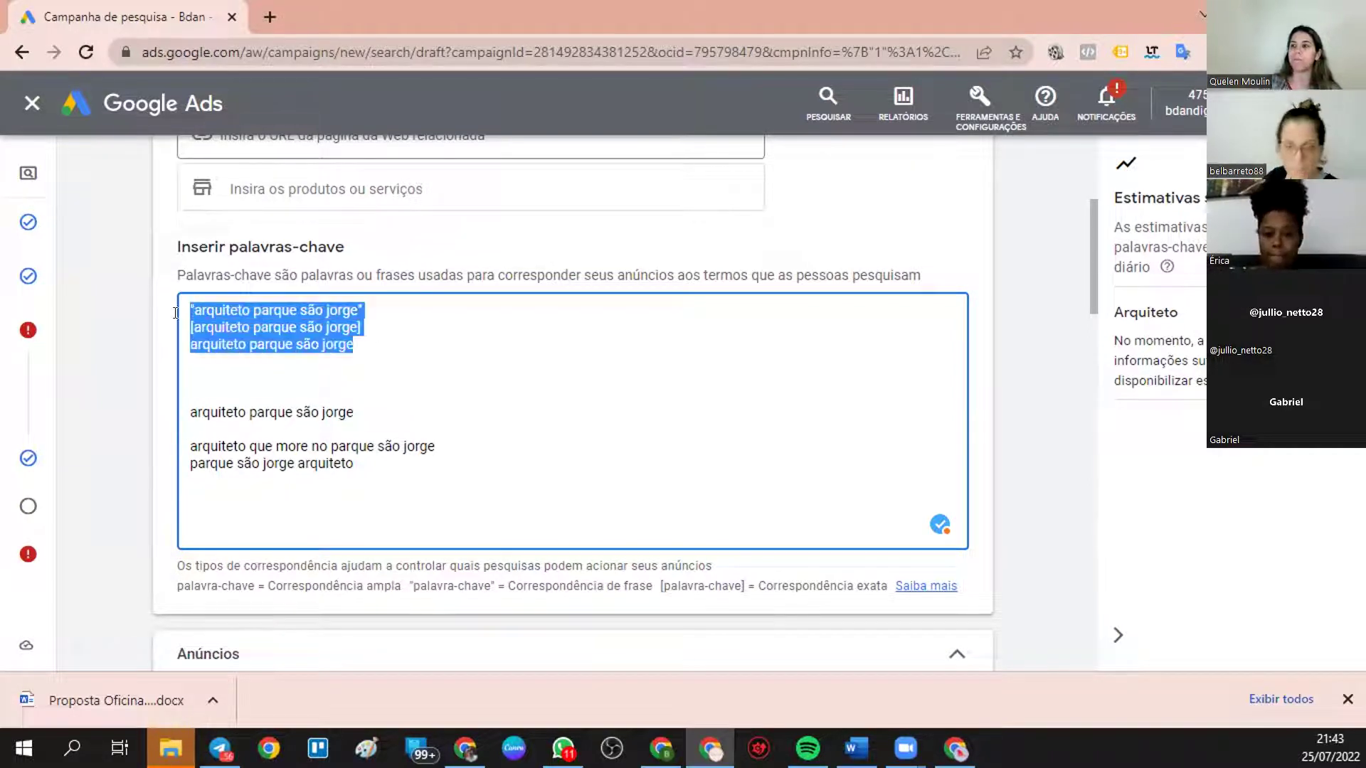
key(BackSpace)
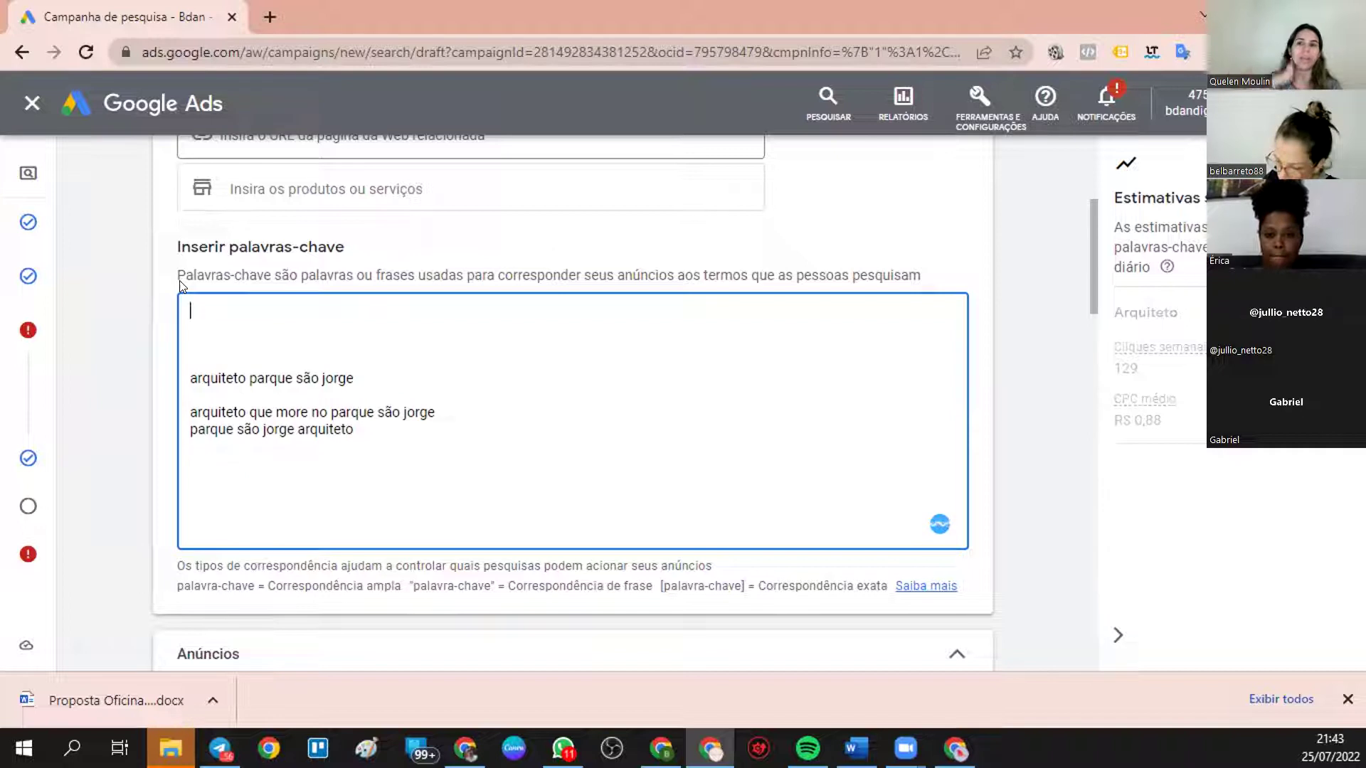
- Experiment by typing quelen moulin] and adding a [ and a closing quote to keywords
text(qelen)
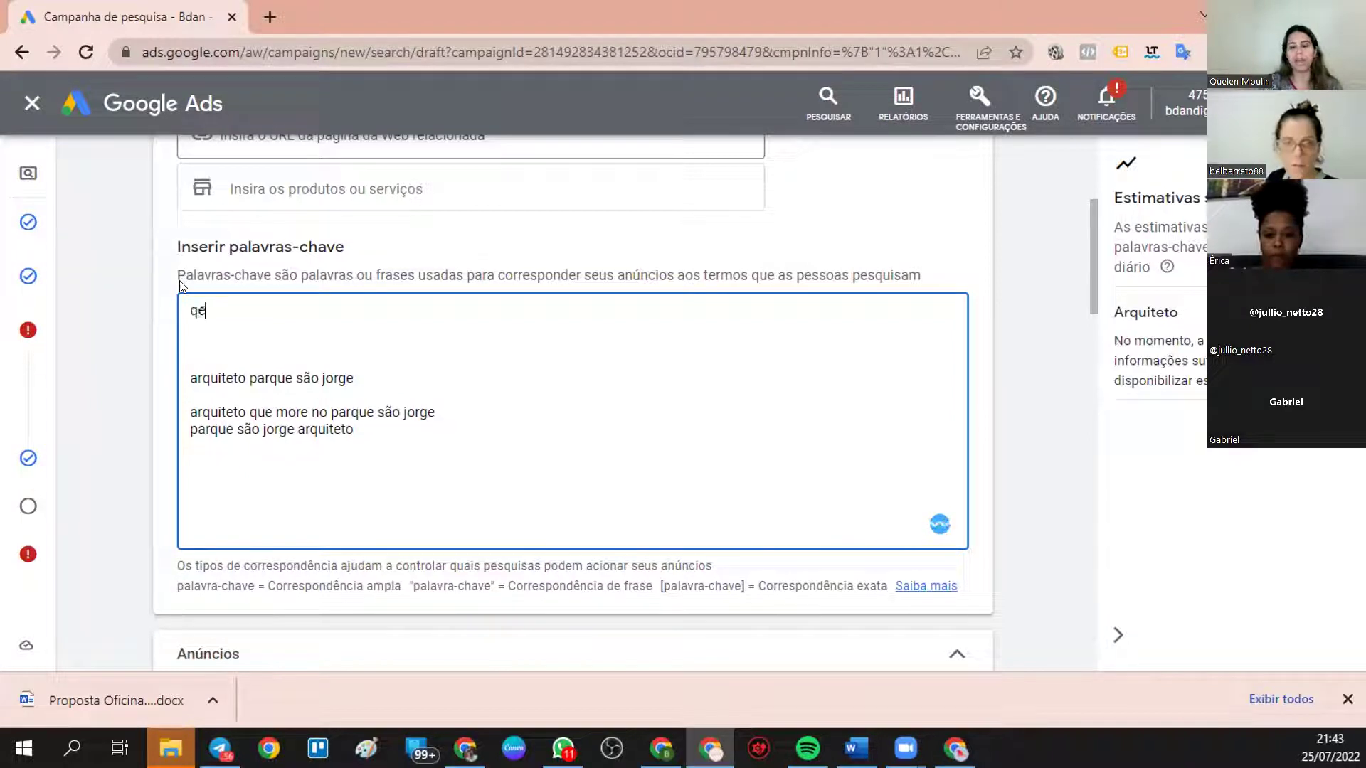
key(BackSpace)
key(BackSpace)
key(BackSpace)
key(BackSpace)
key(BackSpace)
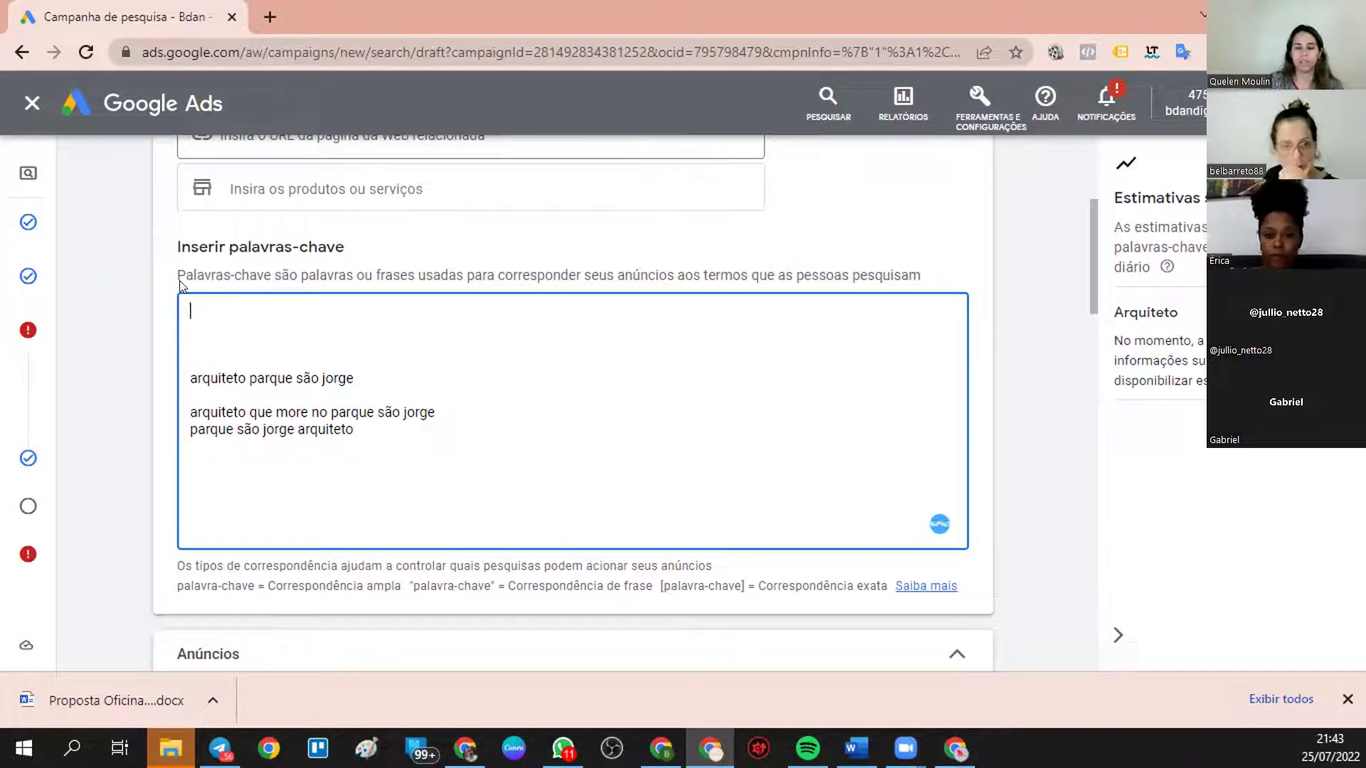
text(quelen m)
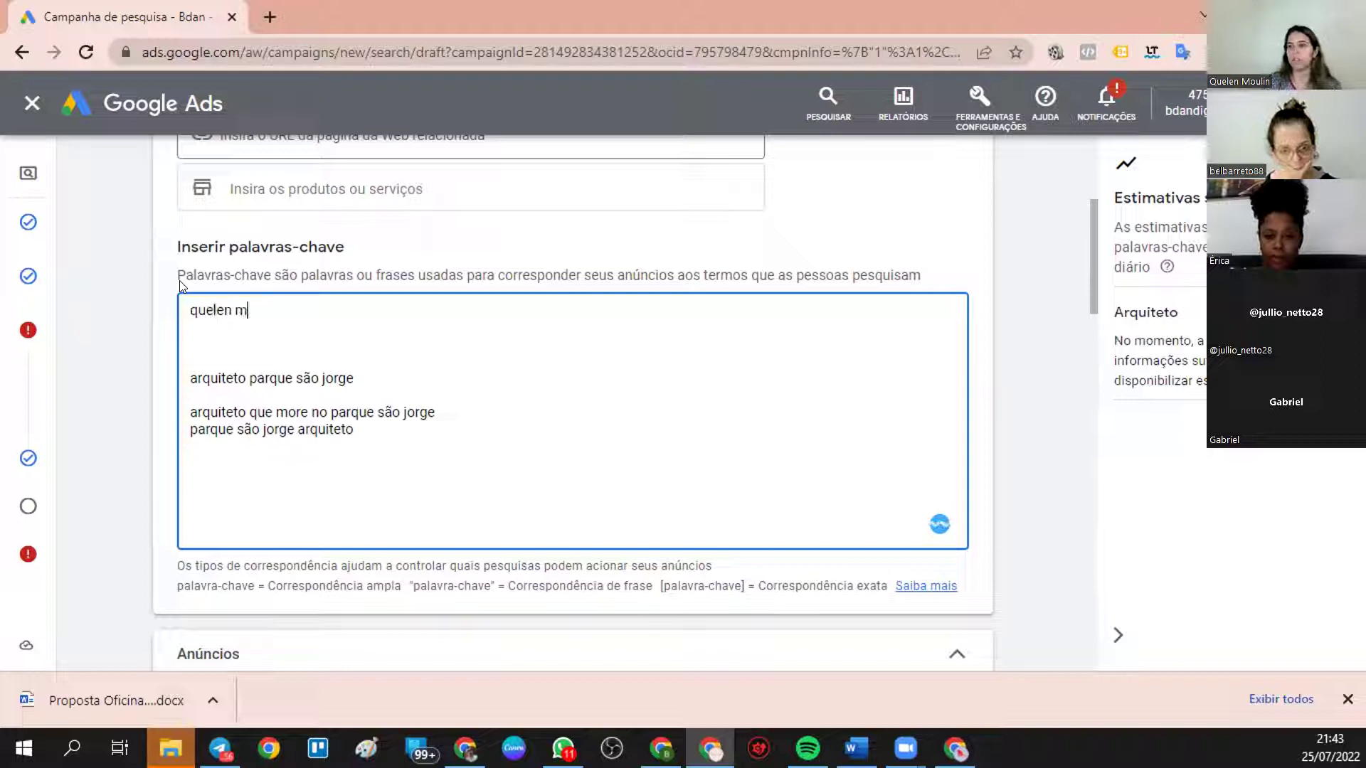
text(ouli)
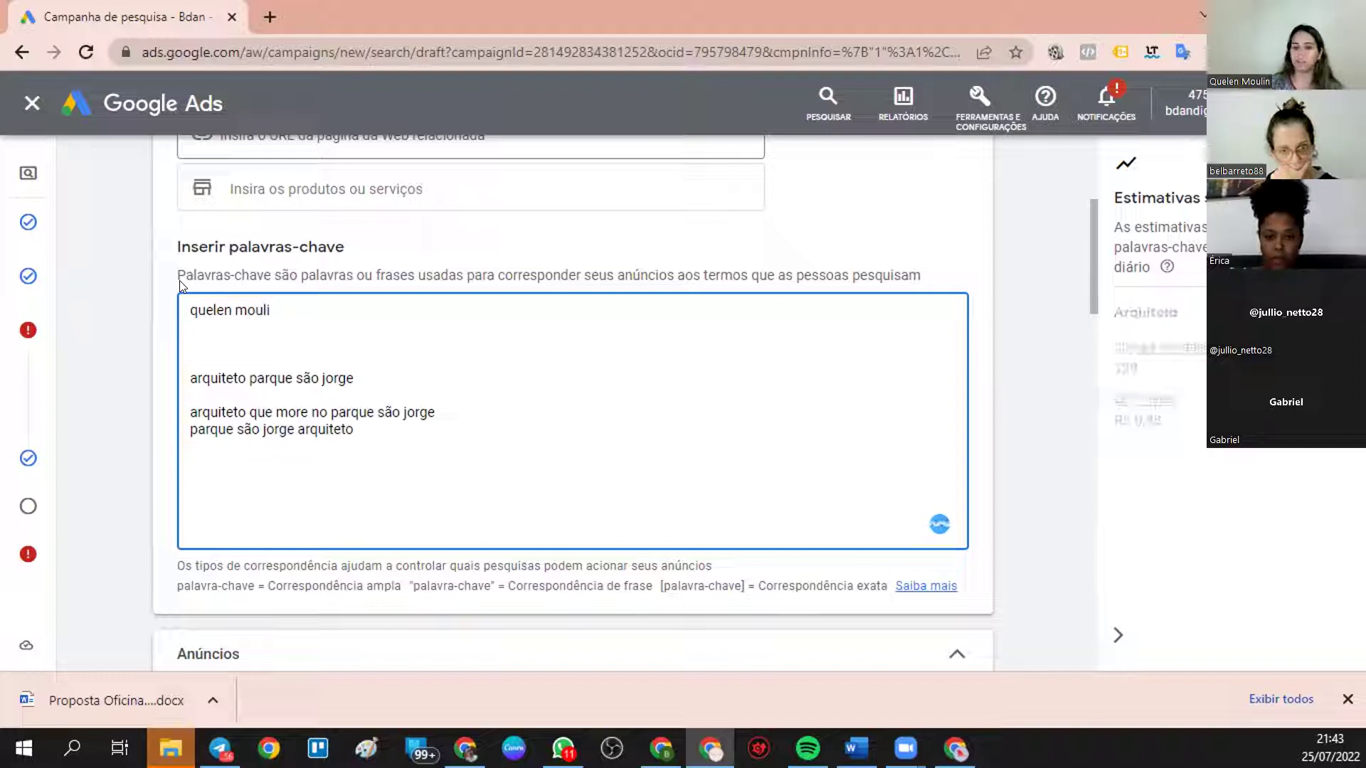
text(n])
click(188, 310)
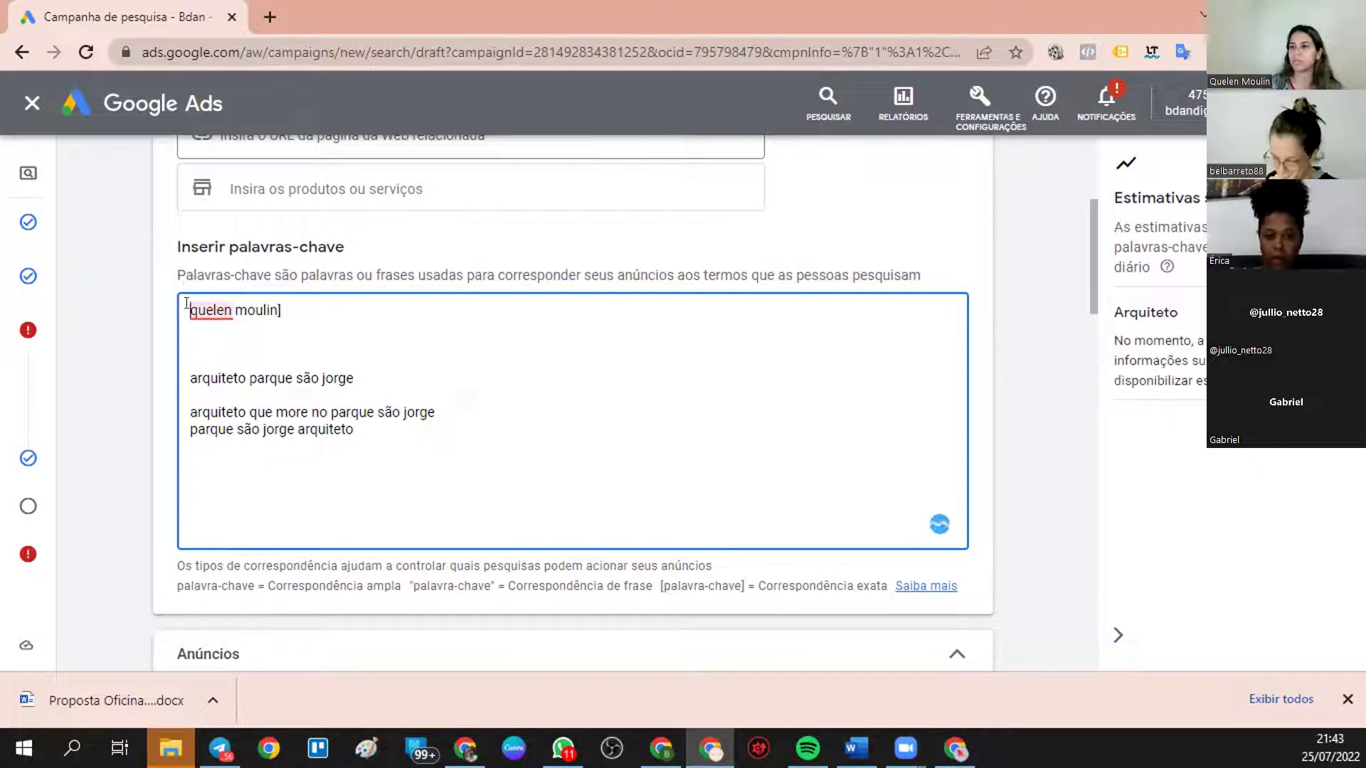
text([)
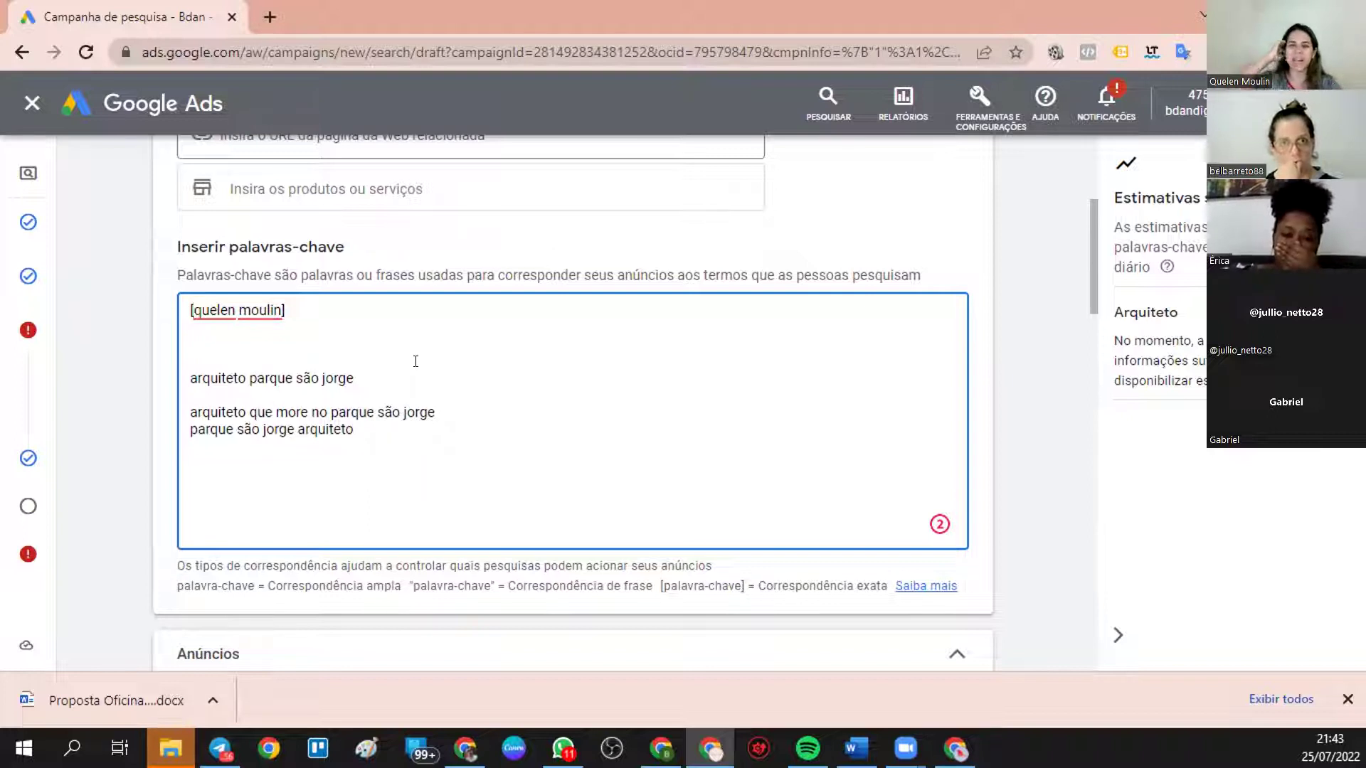
click(438, 410)
text(")
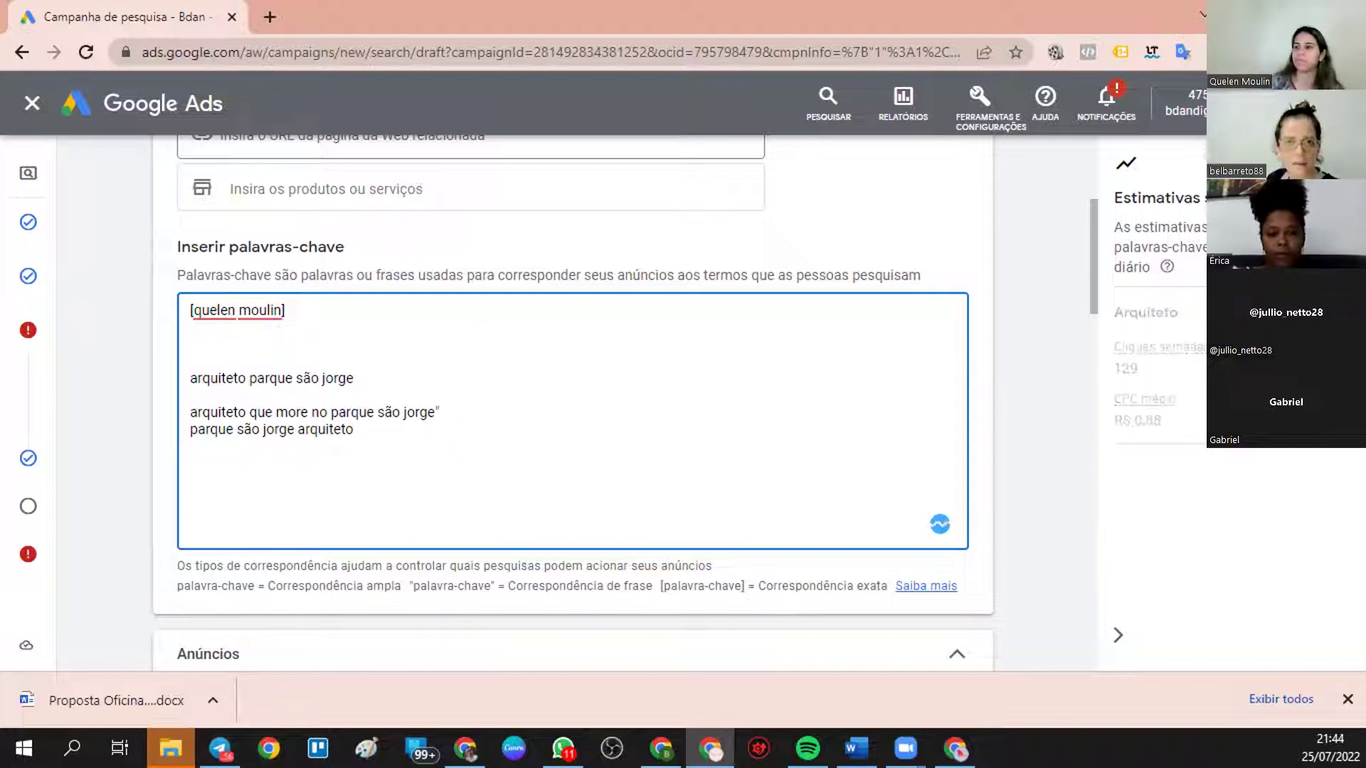
- Select all the keyword text and delete it
mouse_move(125, 424)
drag(353, 430, 200, 296)
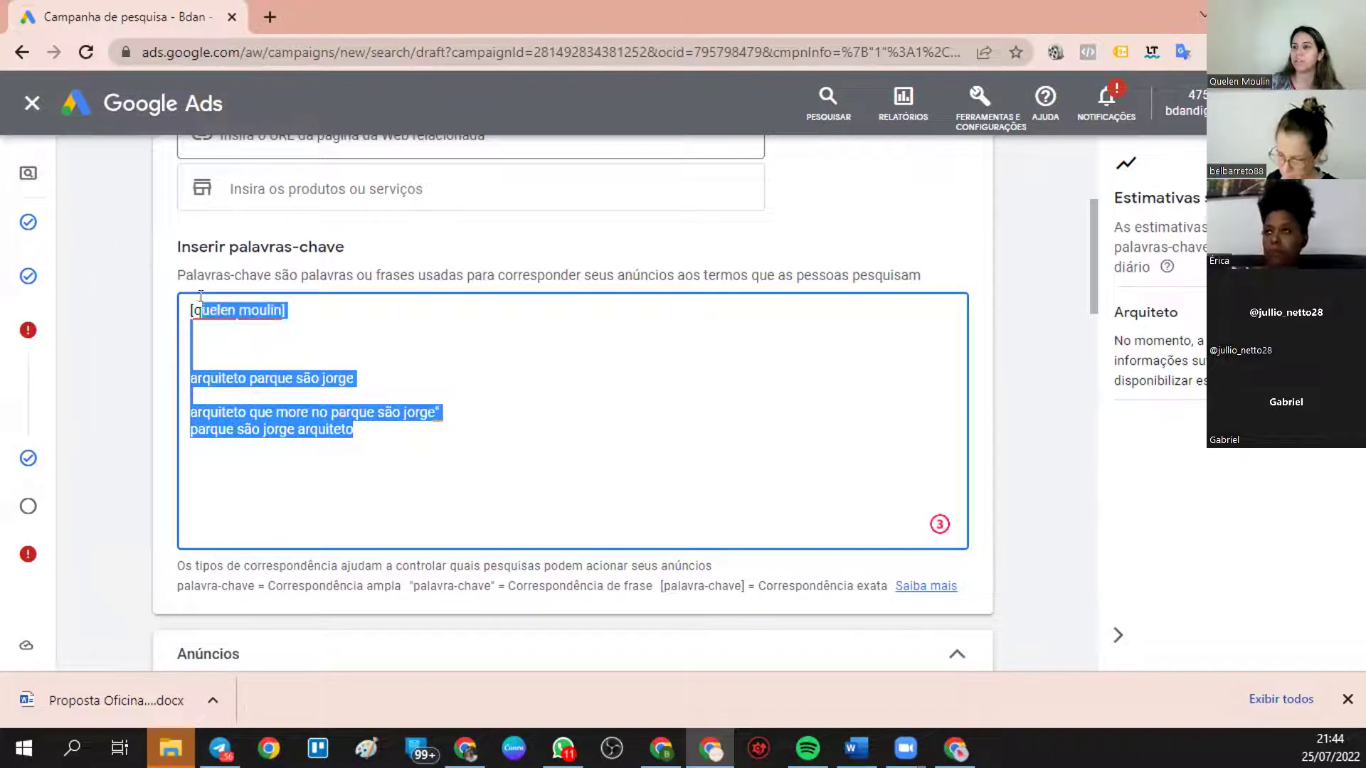
key(BackSpace)
key(BackSpace)
key(BackSpace)
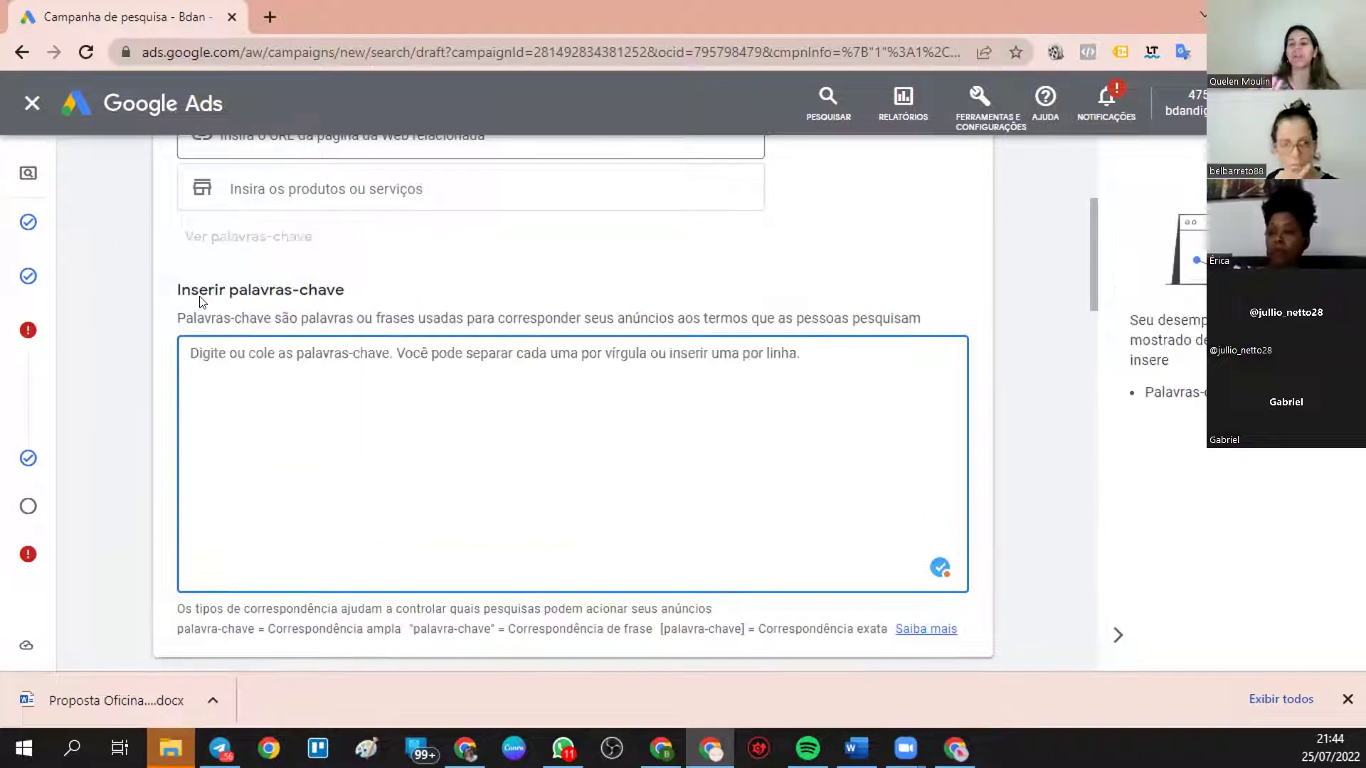
- Enter arquiteto as the only keyword after trying 'industrial?', checking Google search results
text(arquite)
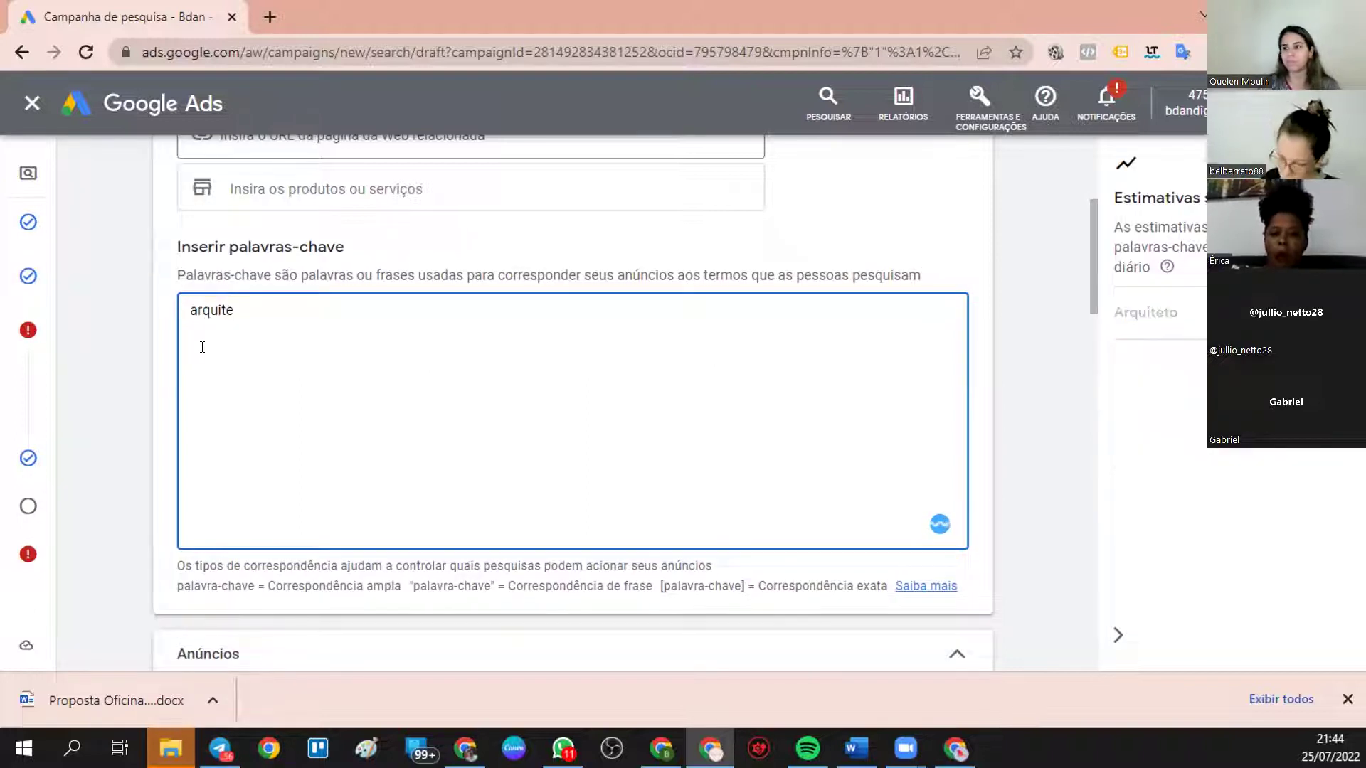
text(to)
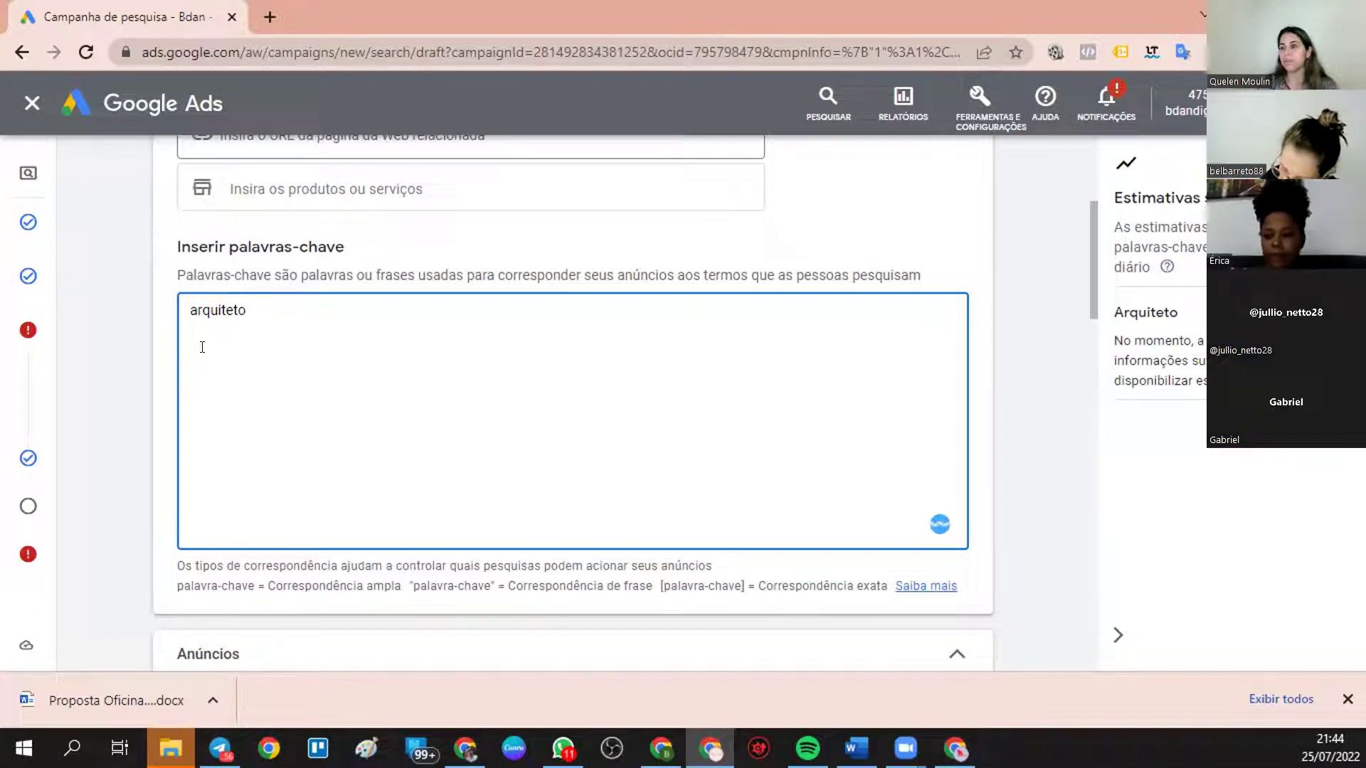
key(Return)
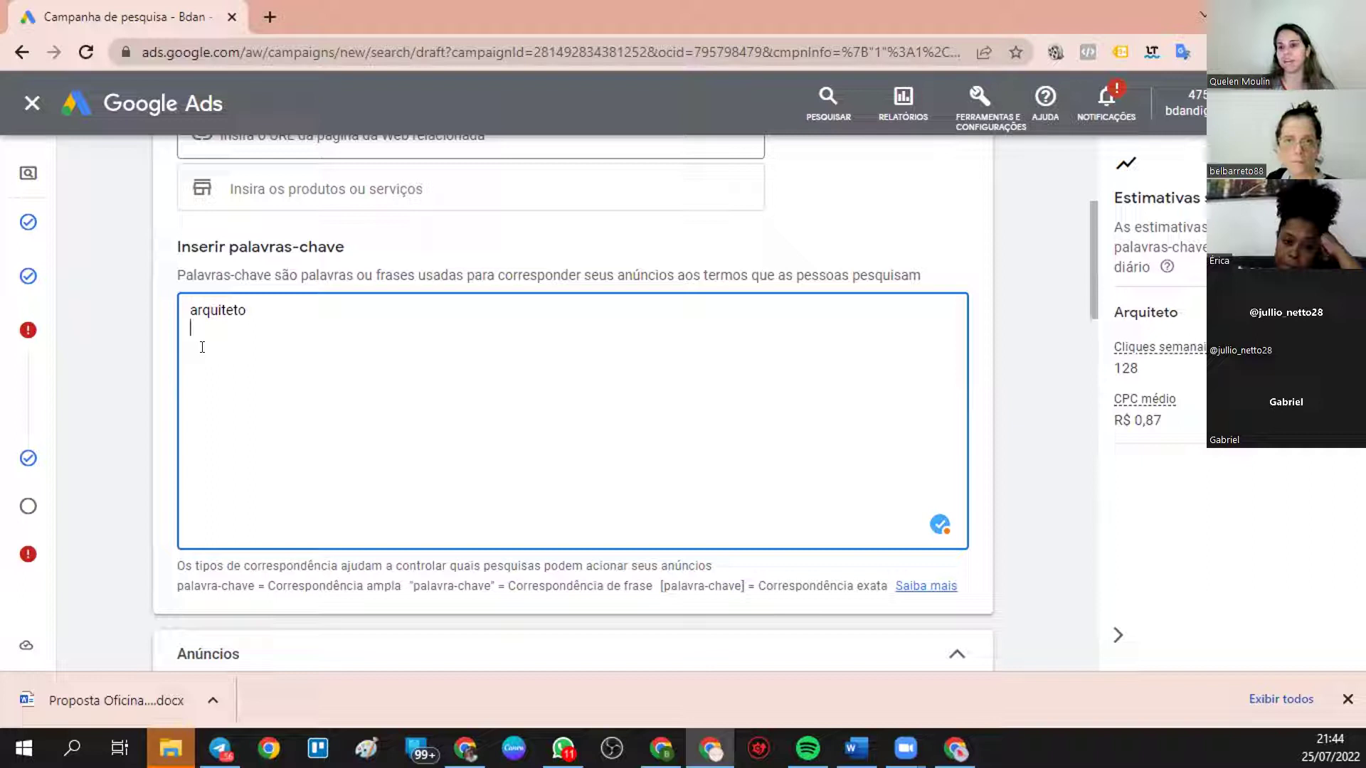
key(BackSpace)
text(i)
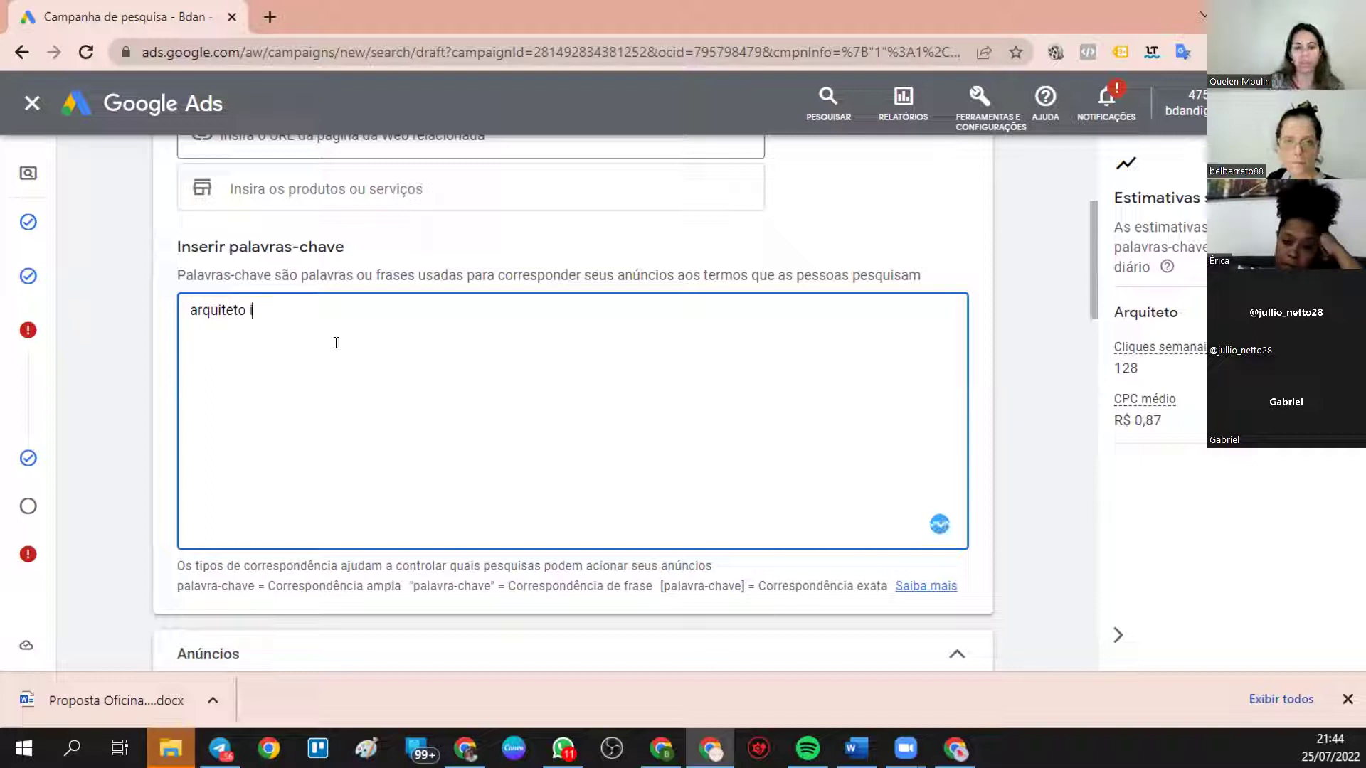
text(ndustrial?)
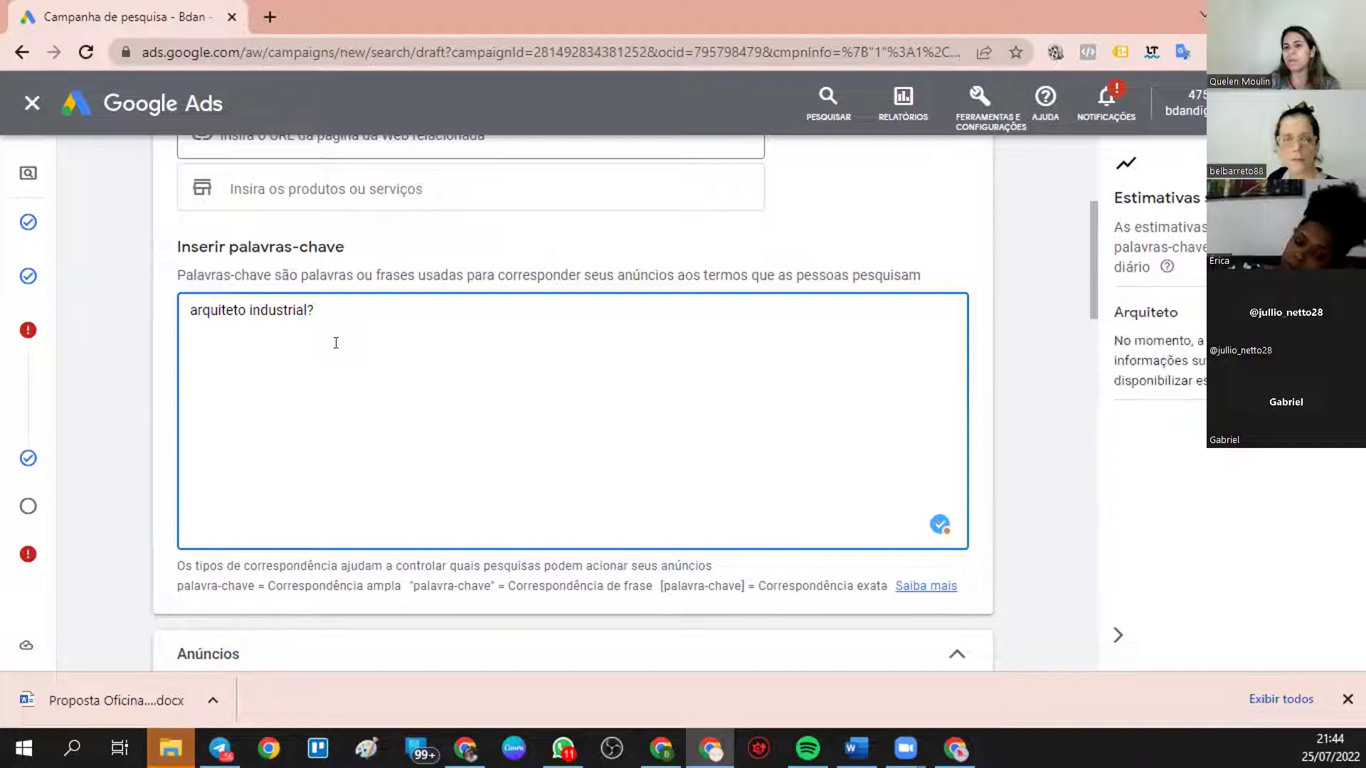
key(BackSpace)
key(BackSpace)
key(BackSpace)
key(BackSpace)
key(BackSpace)
key(BackSpace)
key(BackSpace)
key(BackSpace)
key(BackSpace)
key(BackSpace)
key(BackSpace)
key(BackSpace)
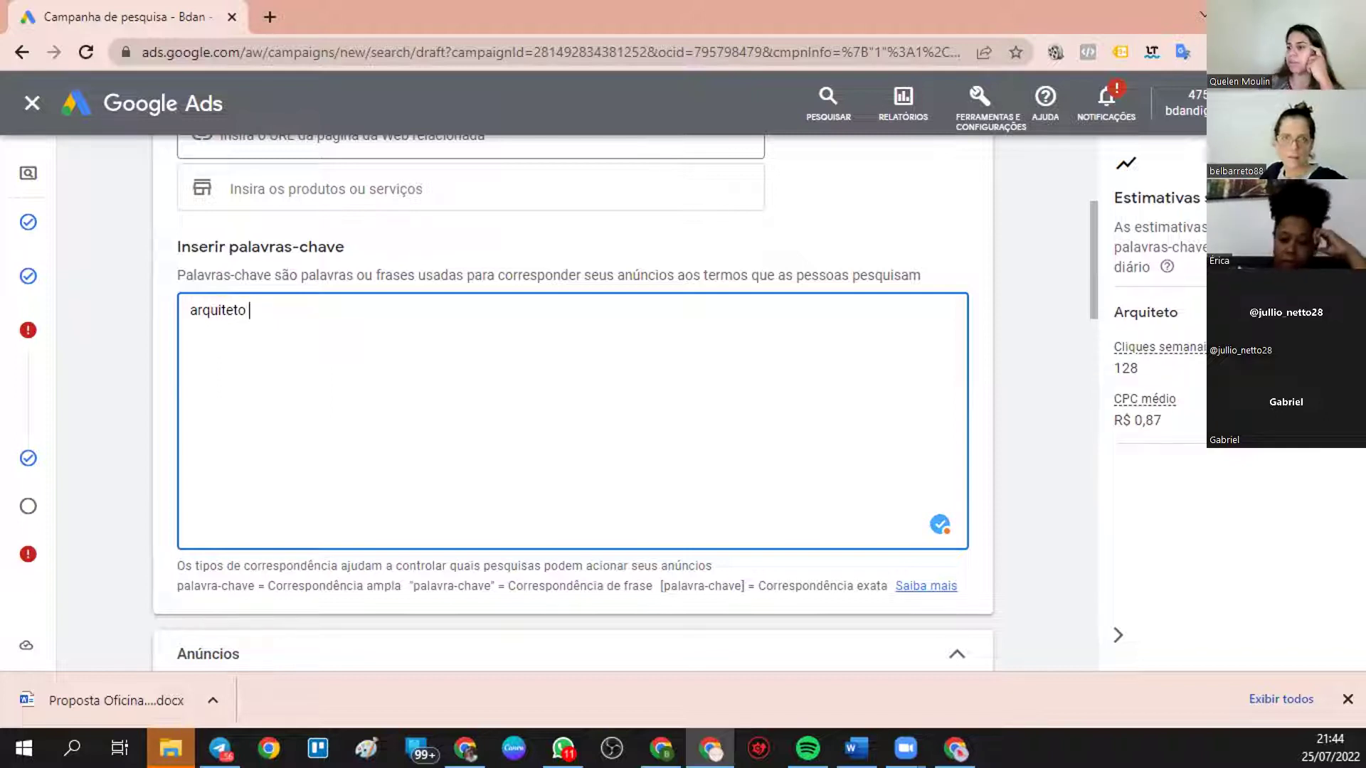
click(955, 748)
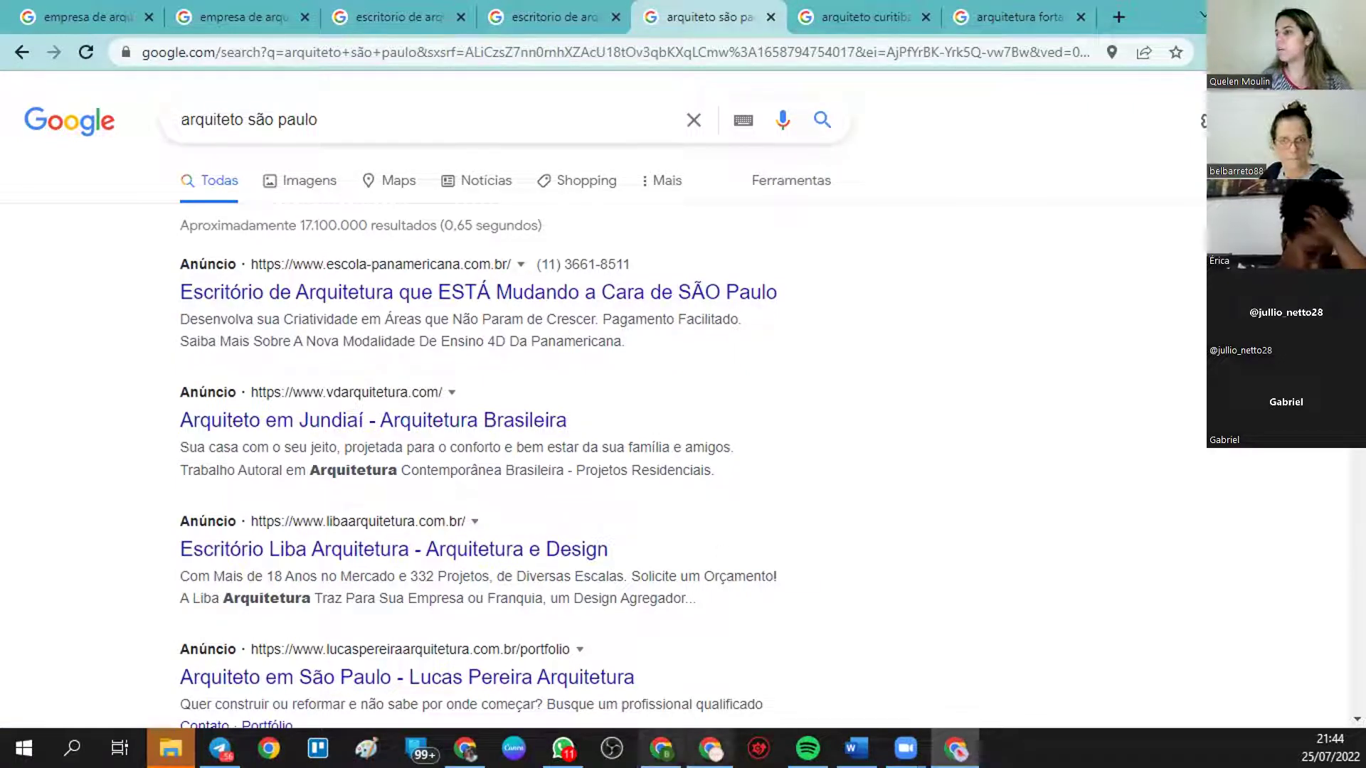
click(956, 748)
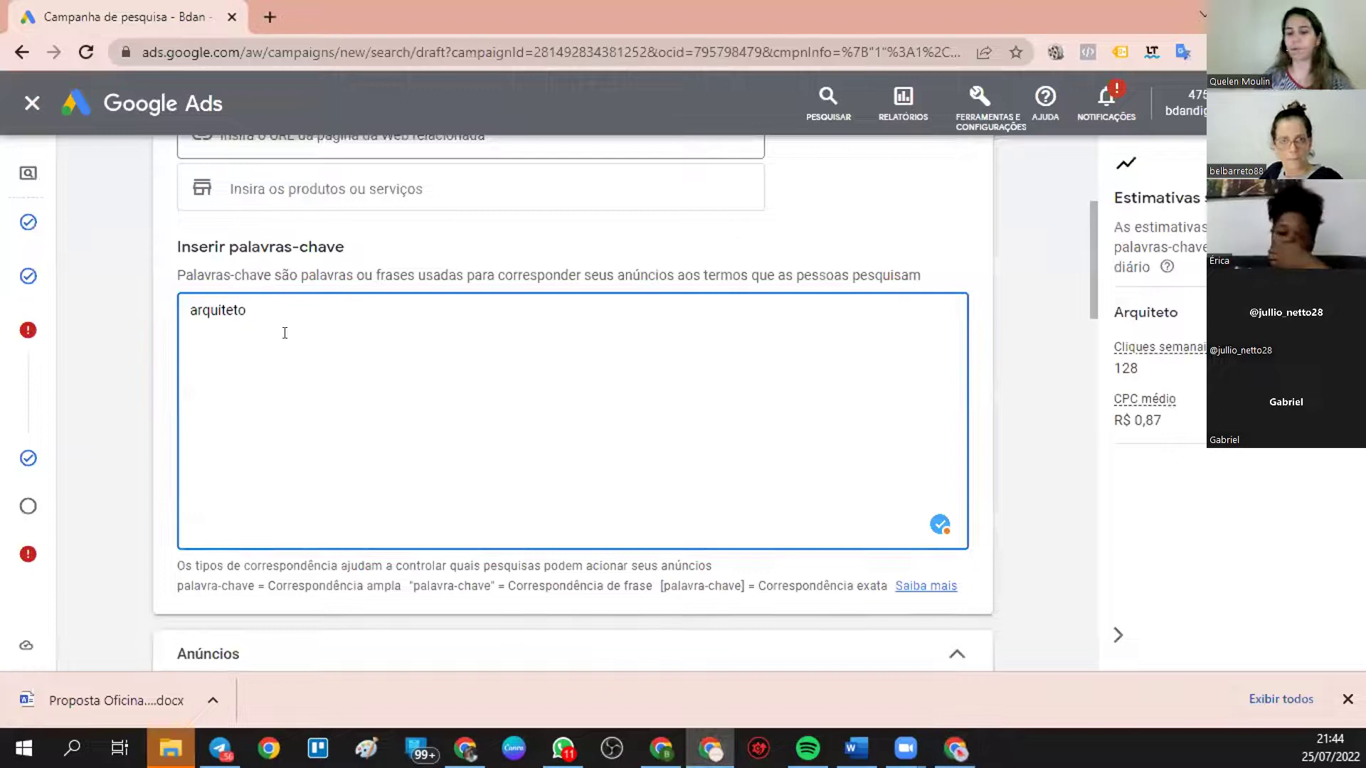
- Rewrite the keyword as the phrase match "arquiteto na barra tijuca"
text(em)
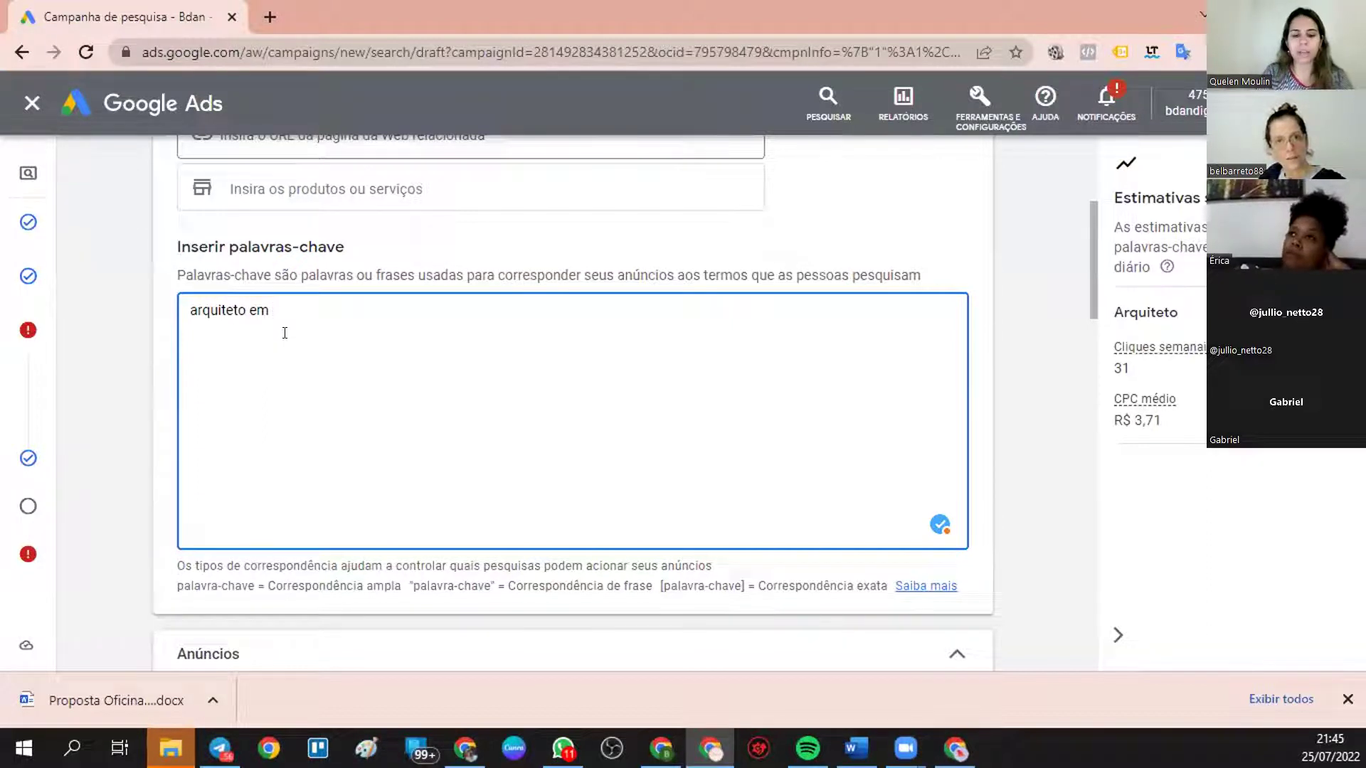
text(parque)
key(BackSpace)
key(BackSpace)
key(BackSpace)
key(BackSpace)
key(BackSpace)
key(BackSpace)
key(BackSpace)
text(barra tijuca)
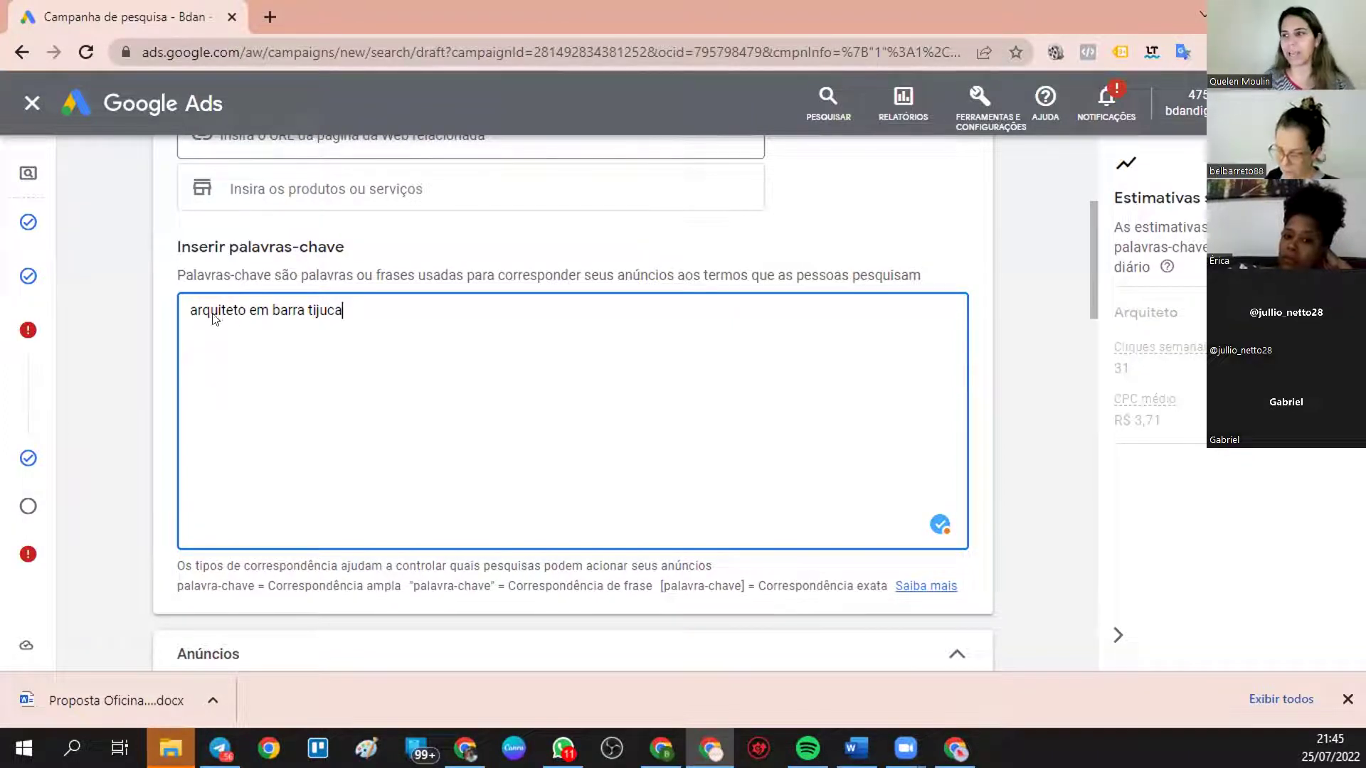
click(268, 310)
key(BackSpace)
key(BackSpace)
text(na)
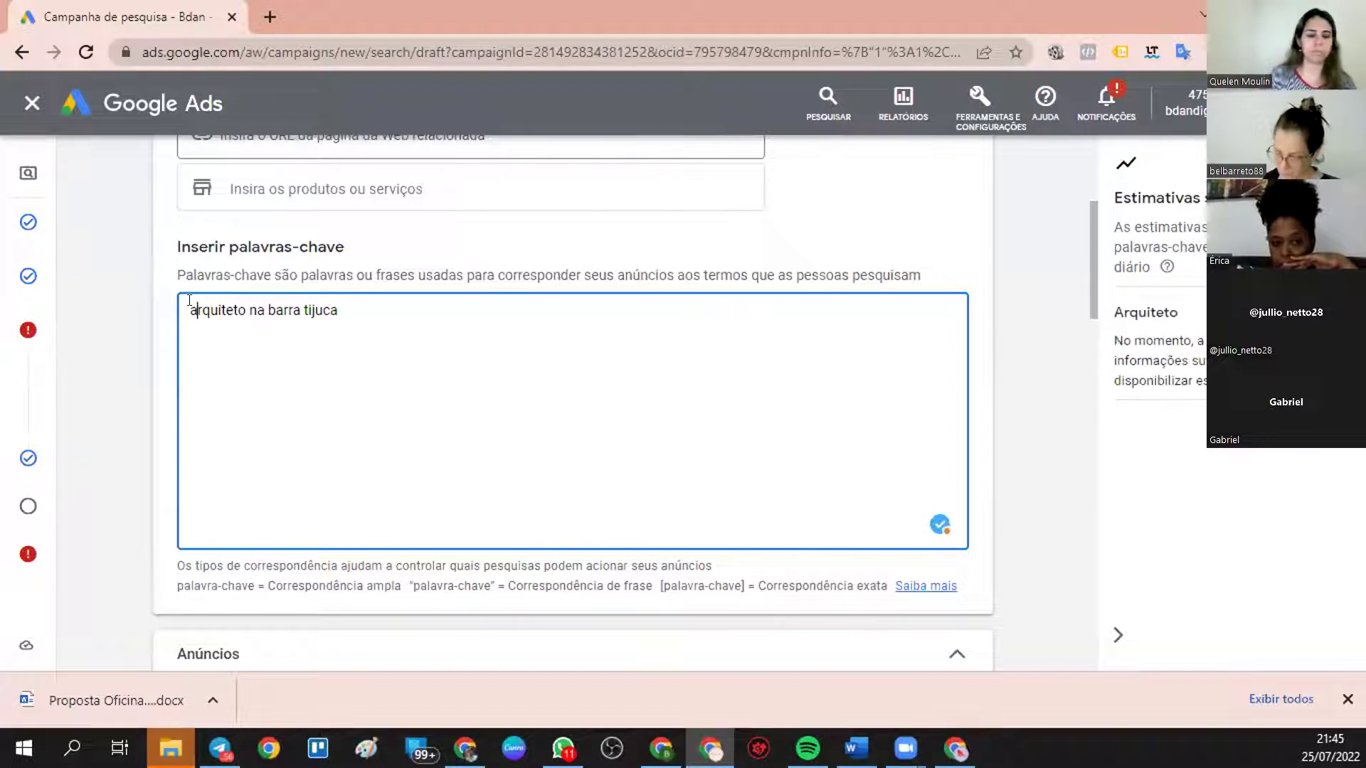
text(")
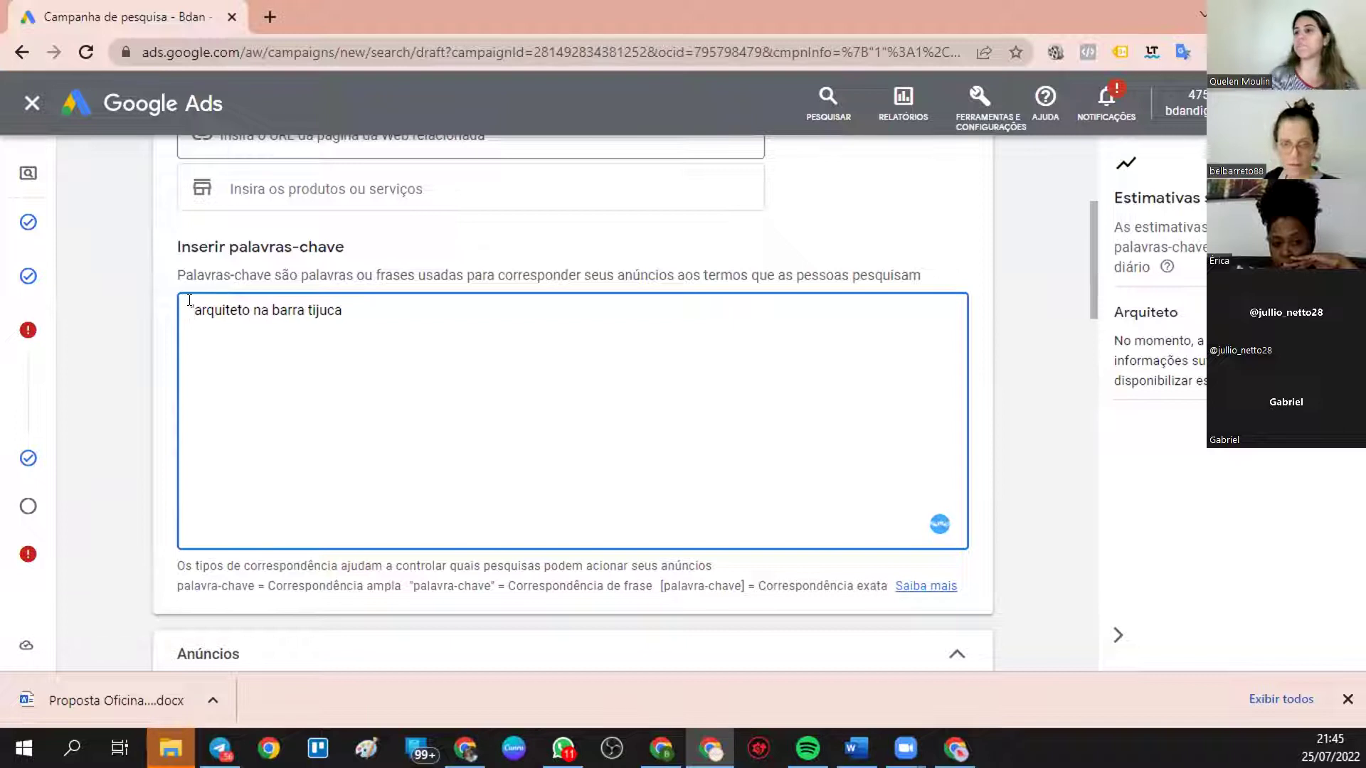
key(End)
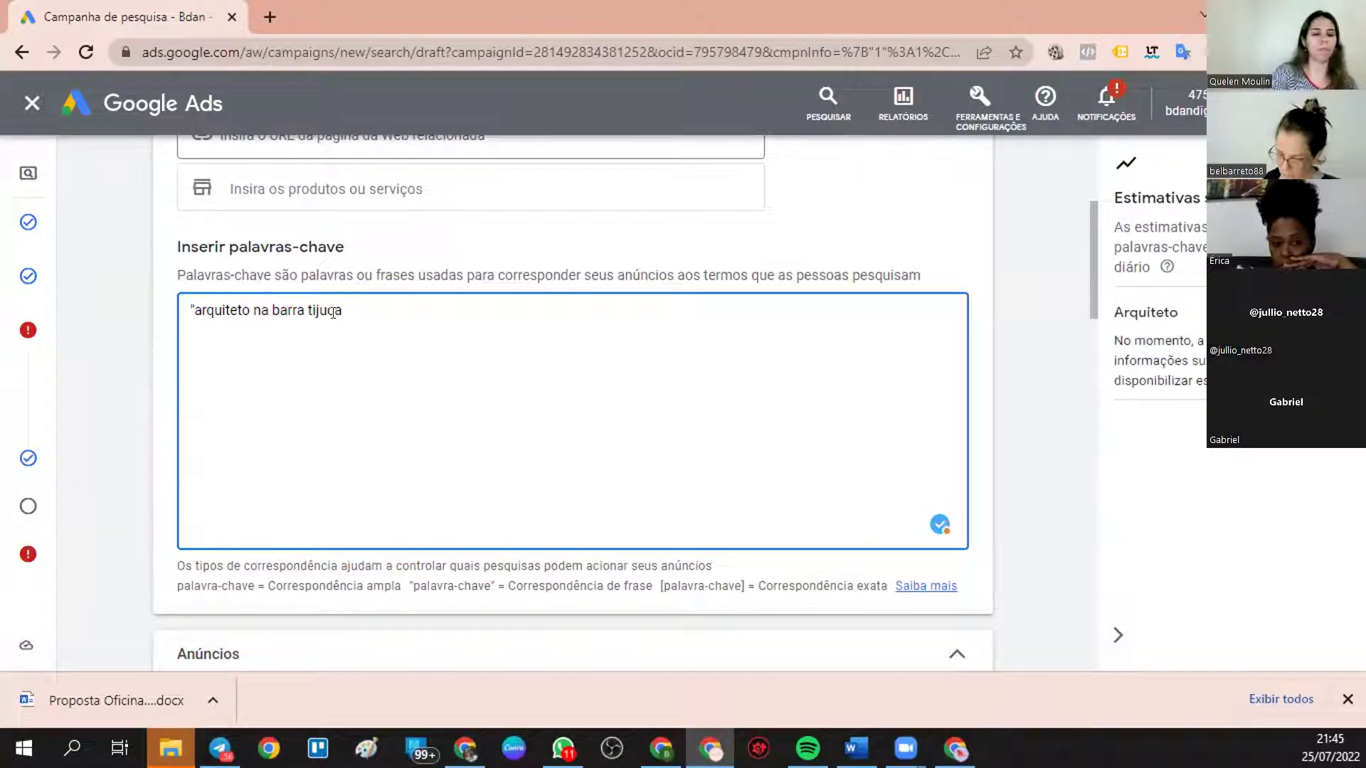
text(")
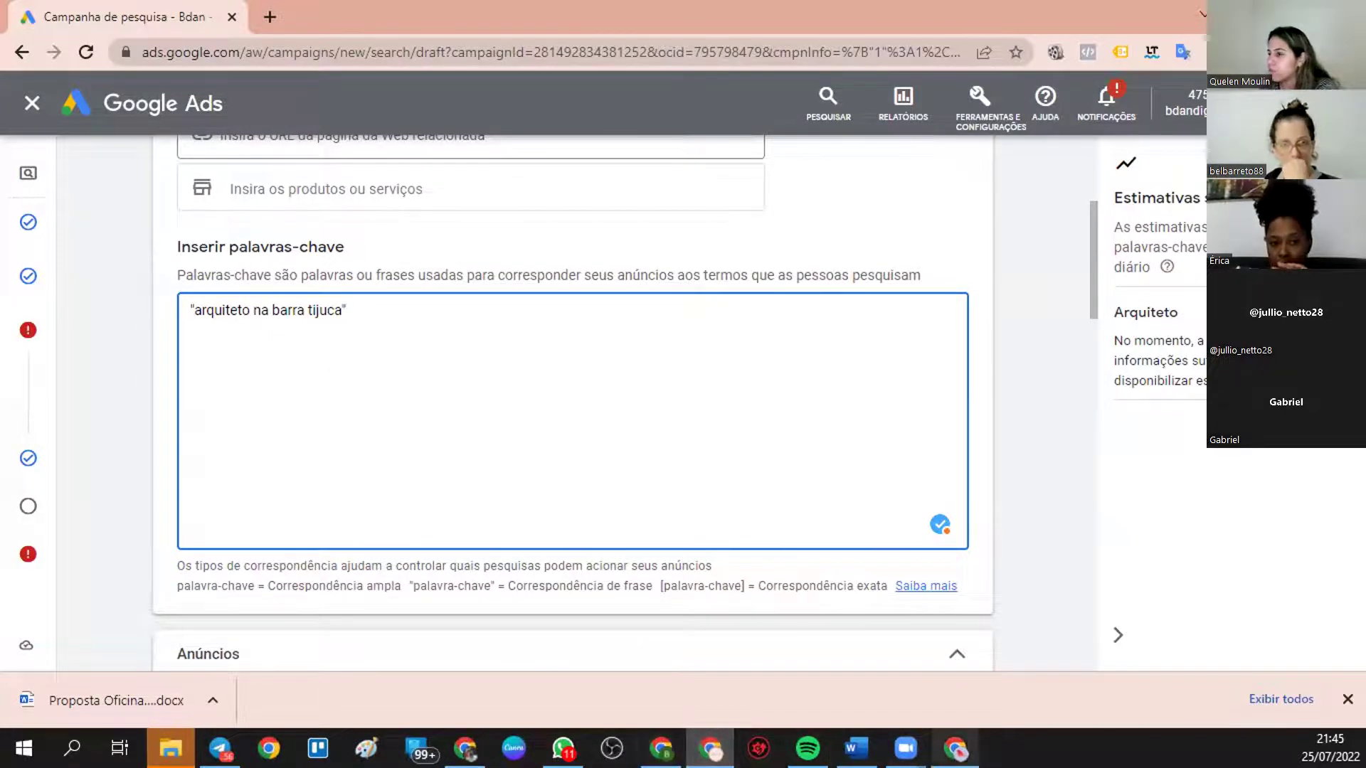
click(955, 749)
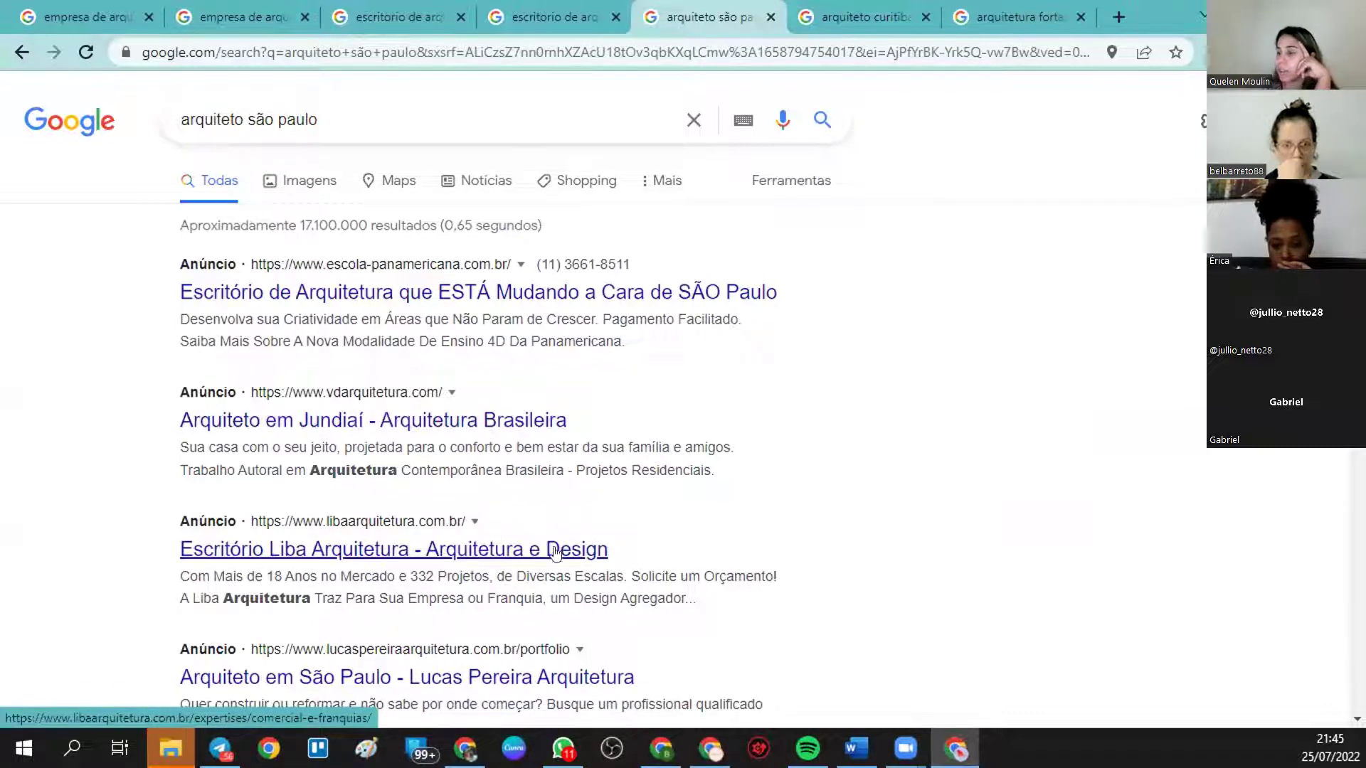
- In a new Google tab, check autocomplete suggestions for 'arquiteto a', 'arquiteto b' and 'arquiteto c'
scroll(528, 570, down, 3)
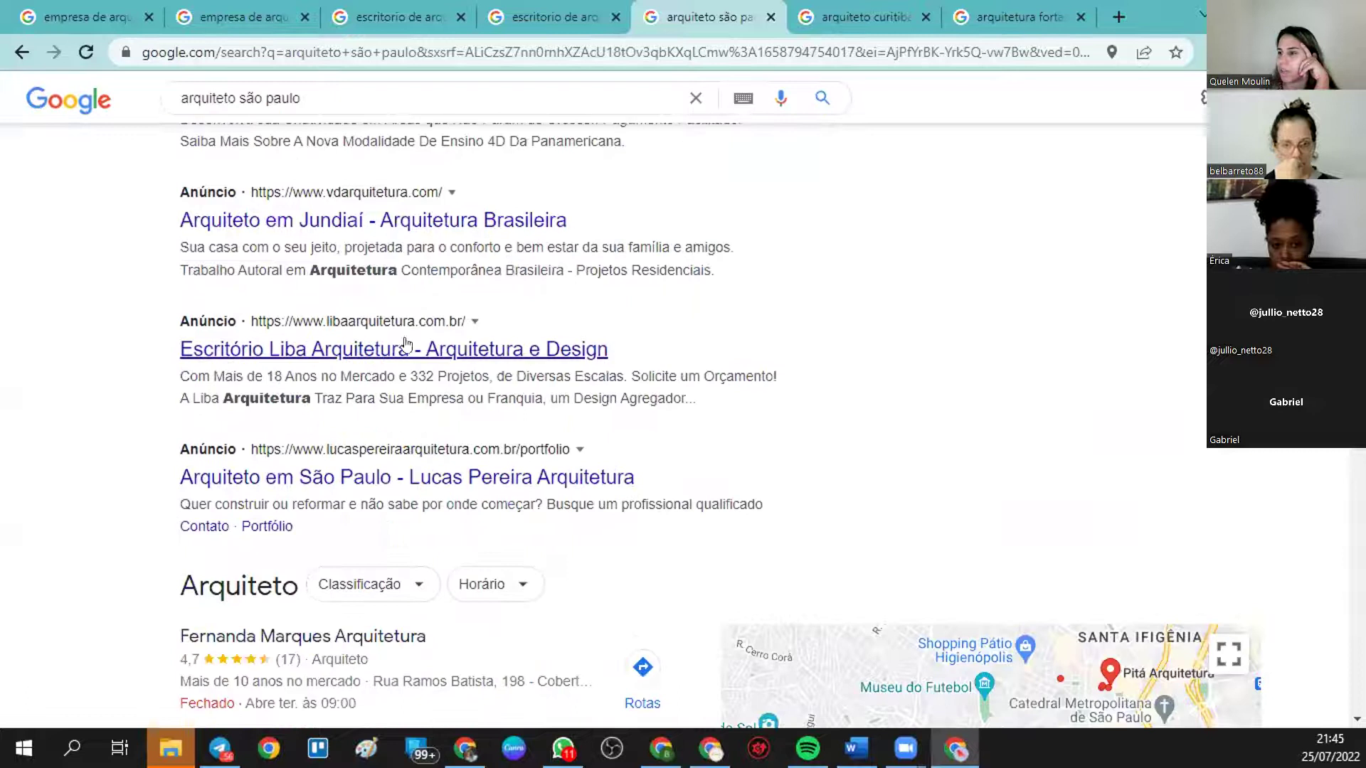
scroll(403, 391, up, 2)
scroll(403, 390, up, 1)
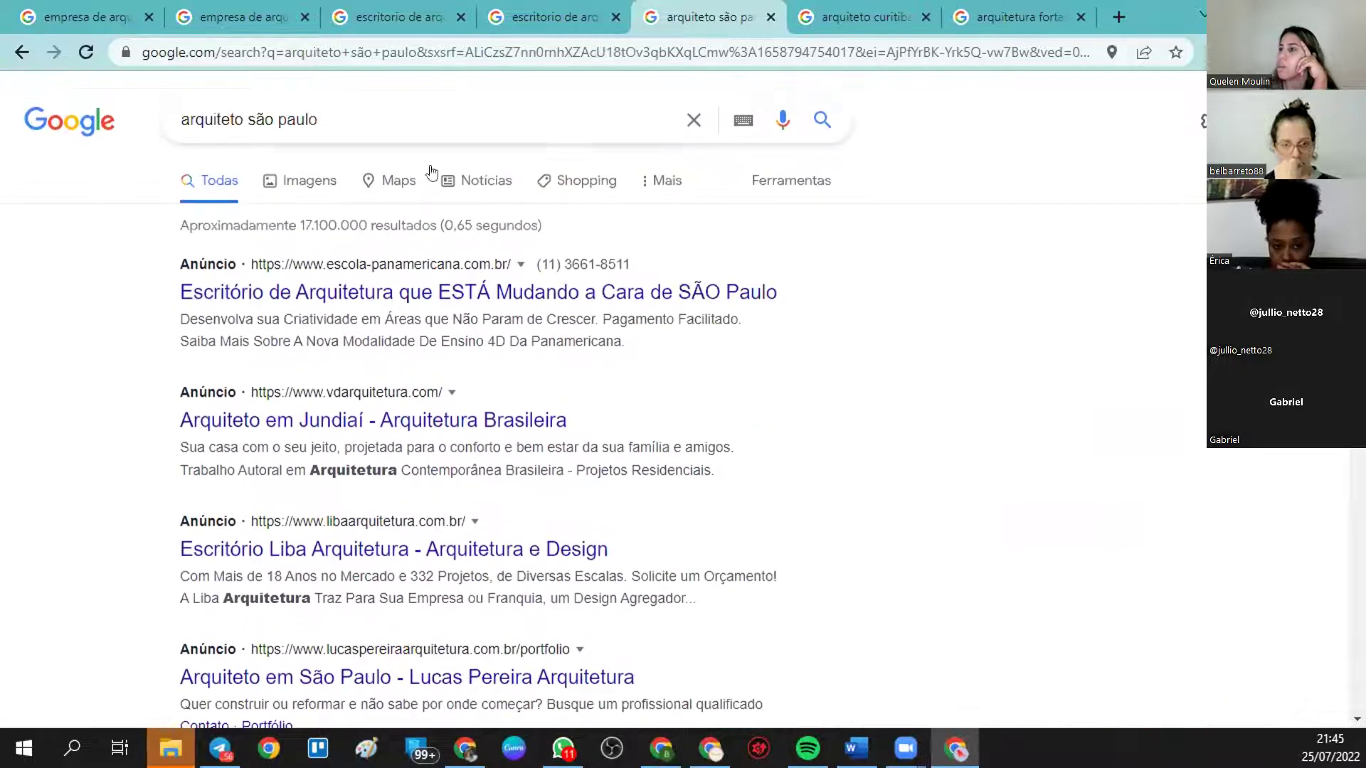
click(1115, 14)
click(462, 410)
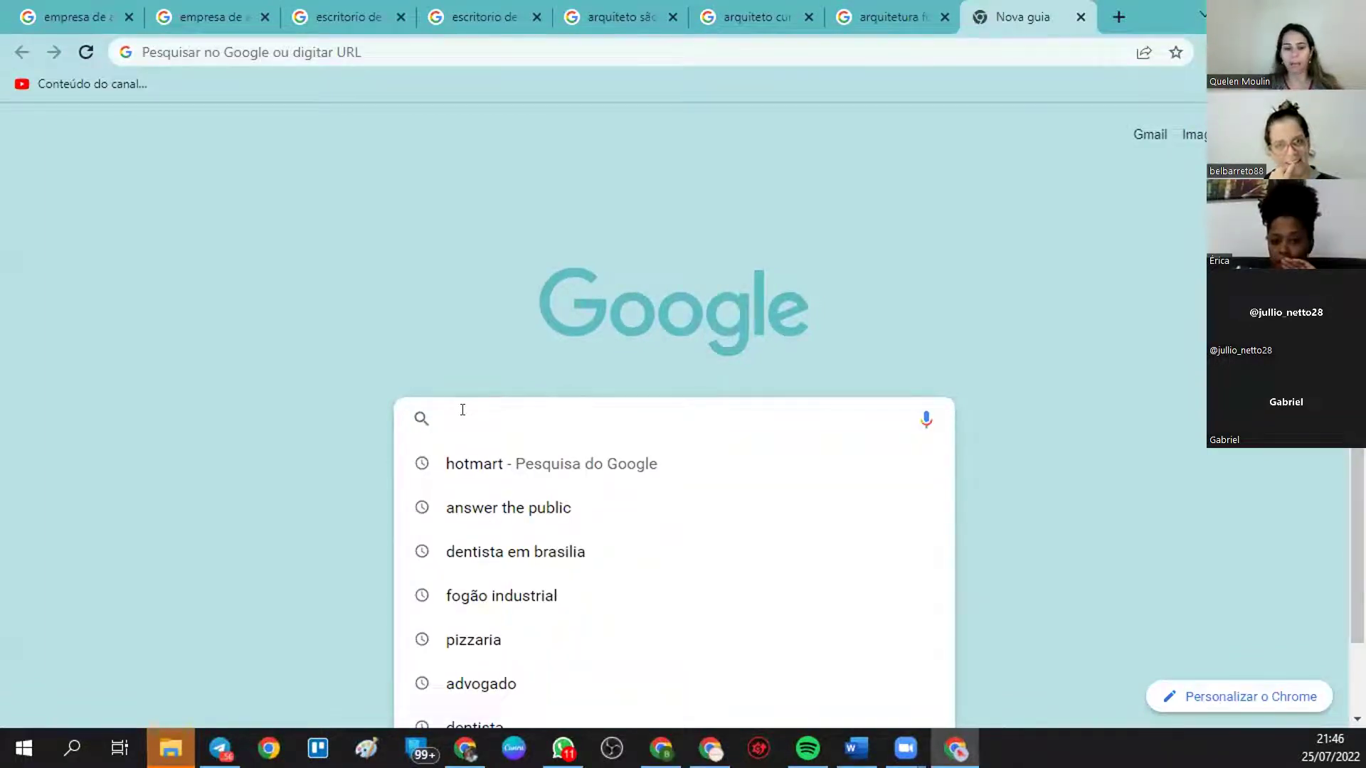
text(arquit)
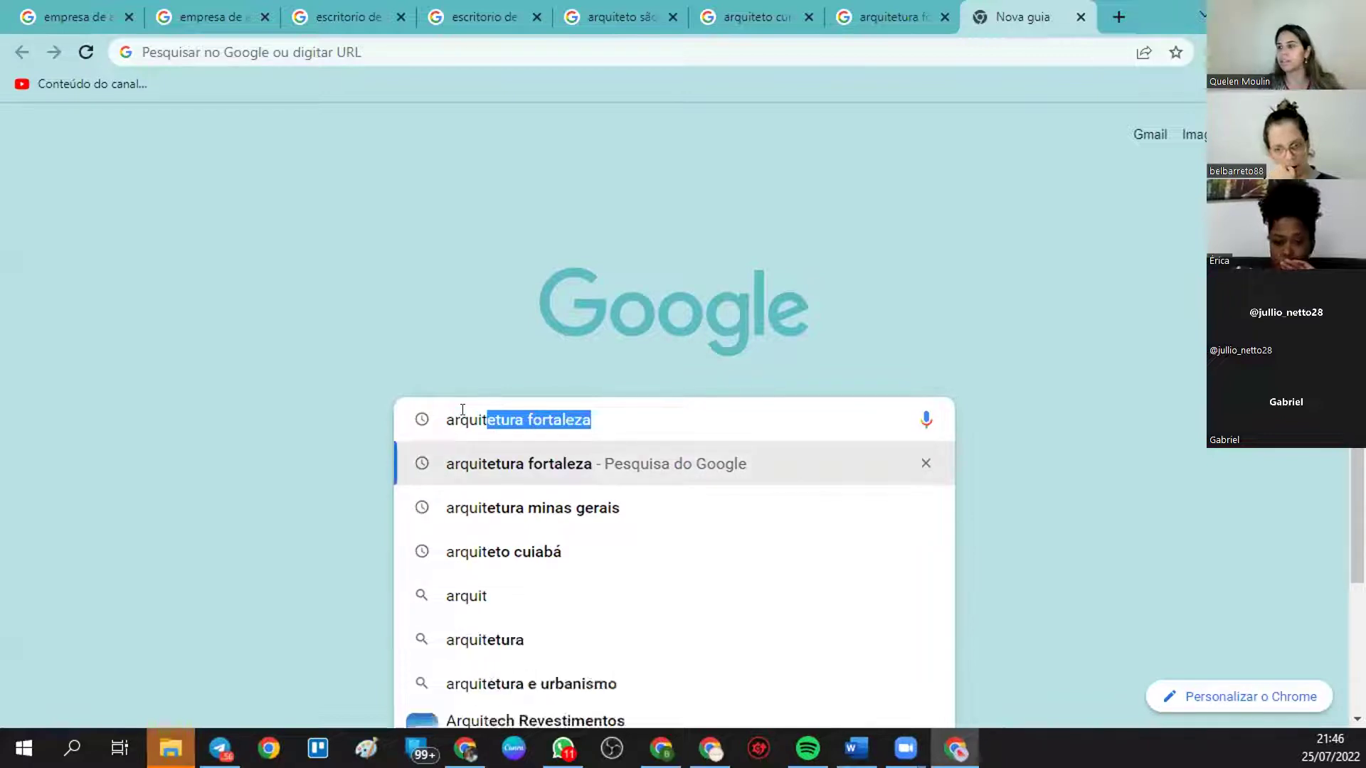
text(eto a)
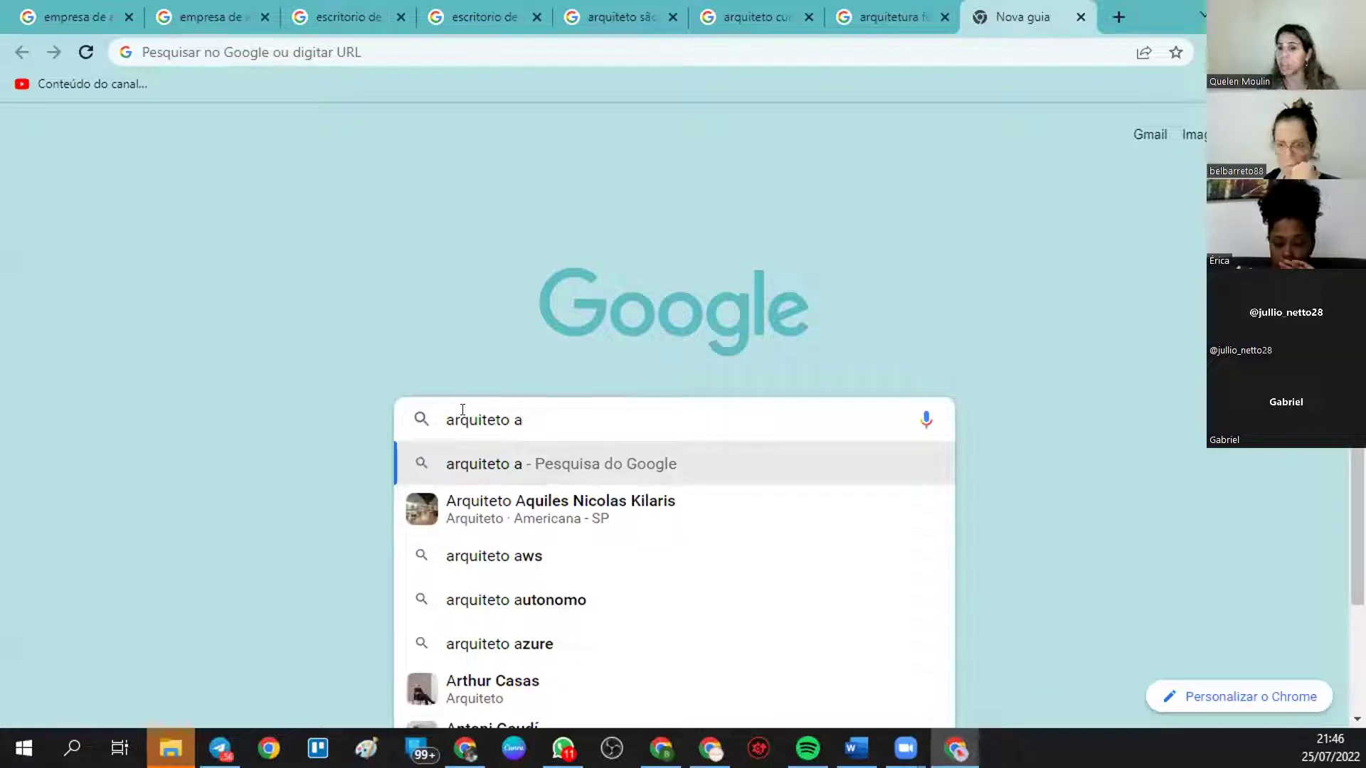
key(BackSpace)
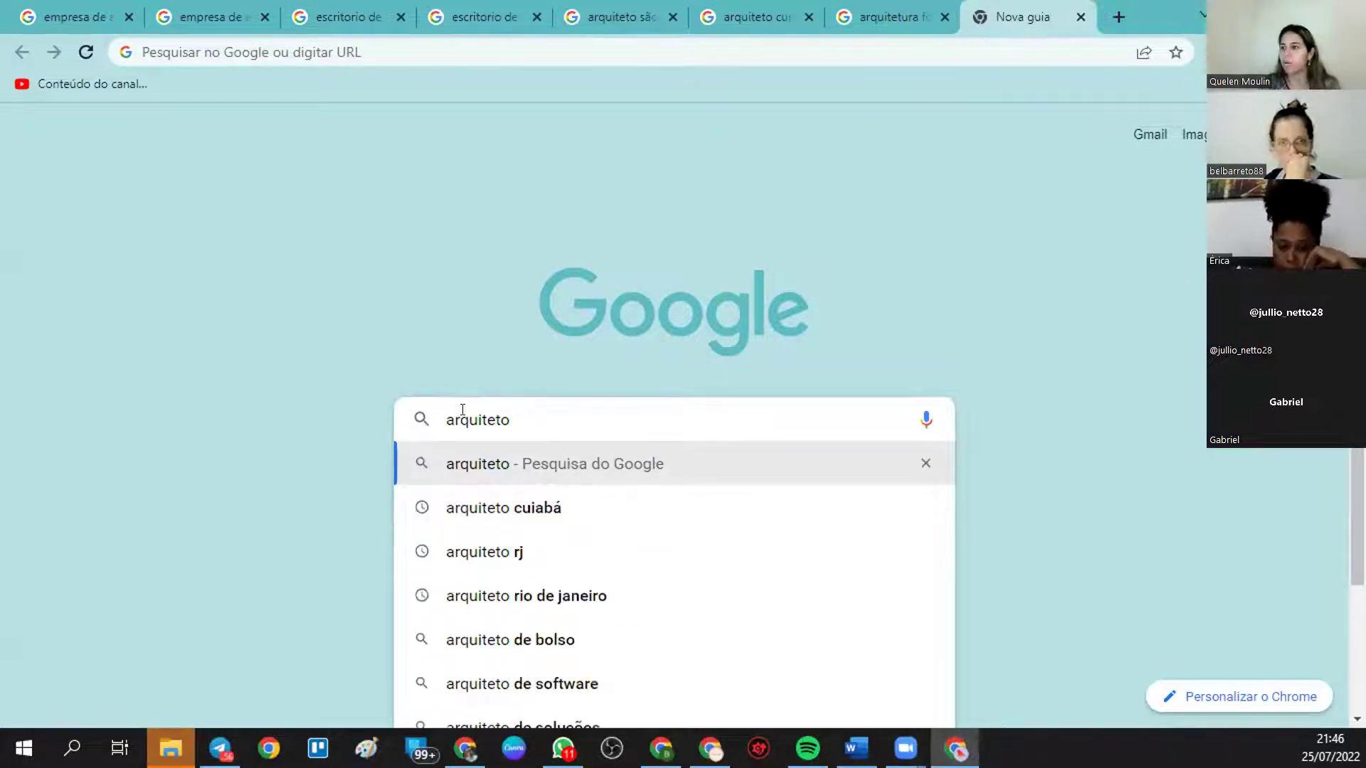
text(b)
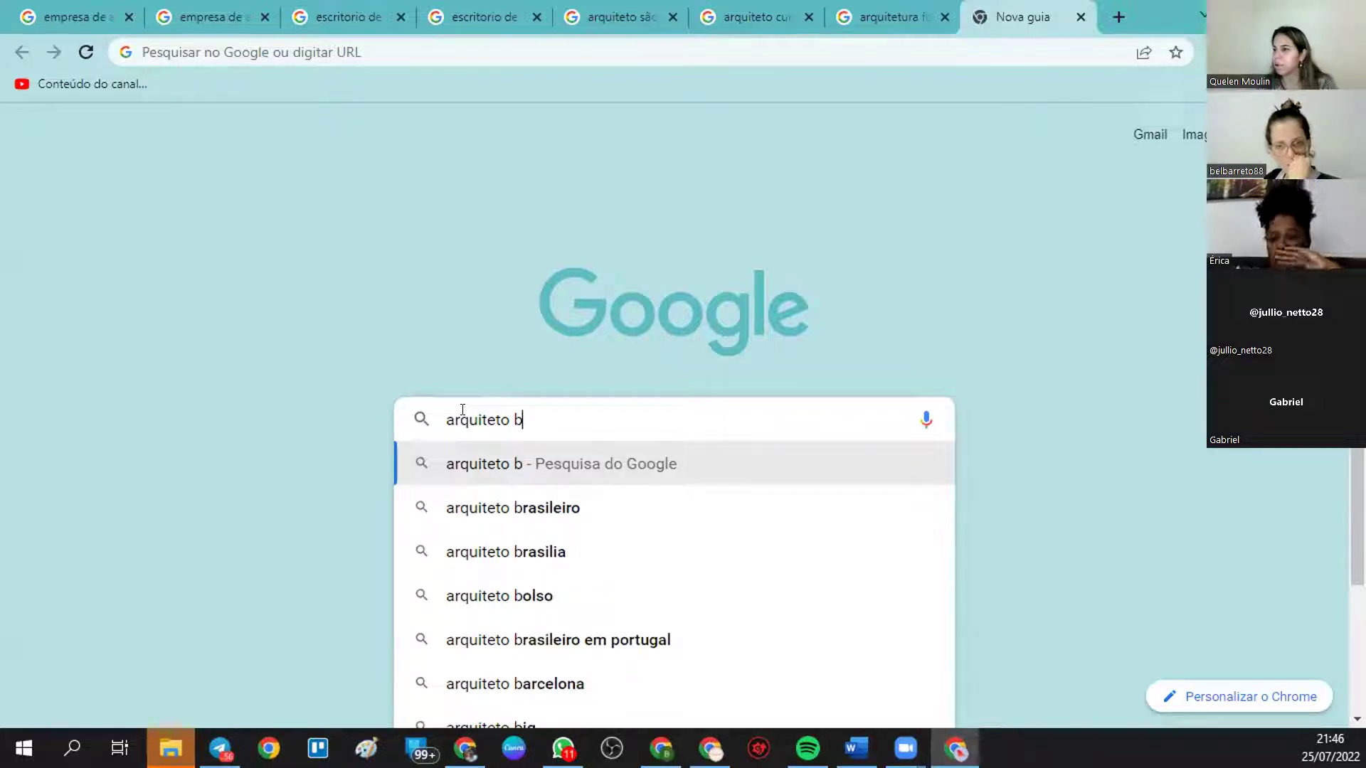
key(BackSpace)
text(c)
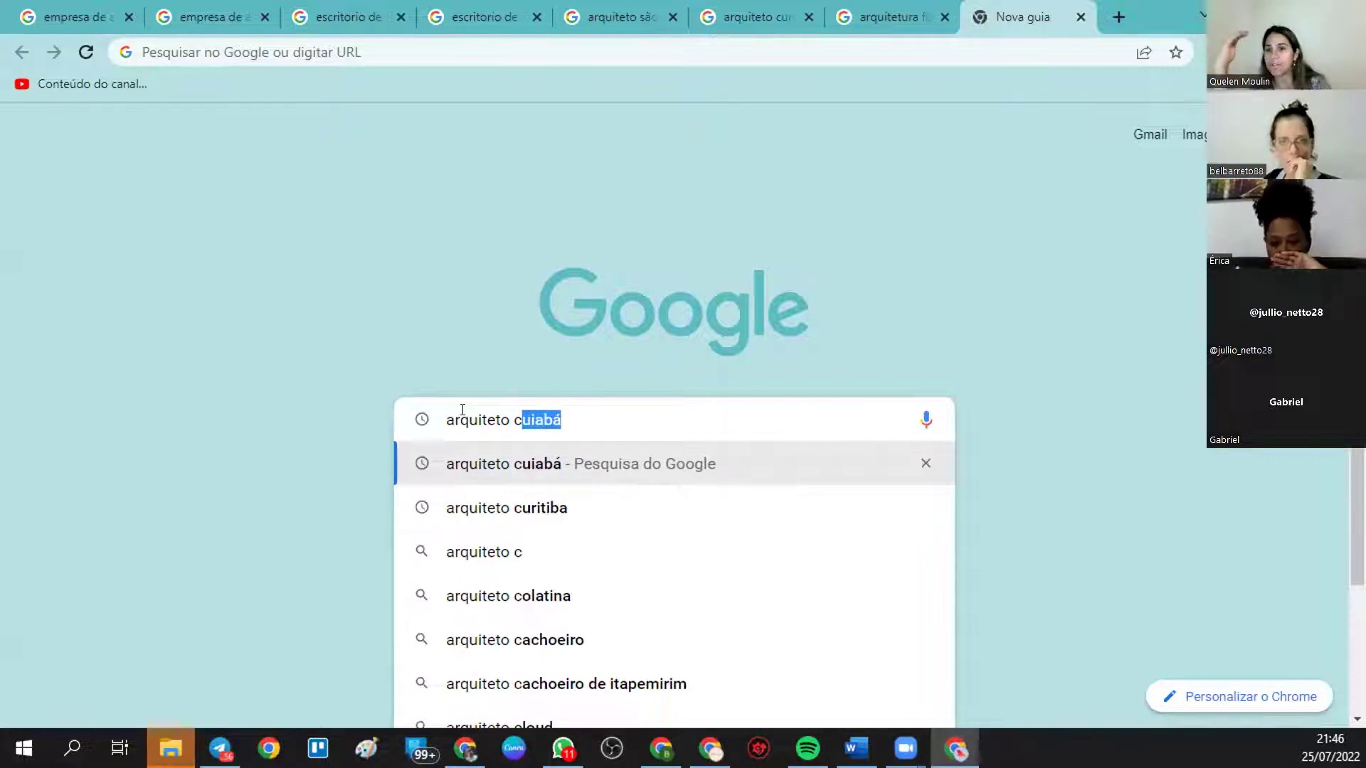
- Check Google's suggestions for 'arquiteto d' and 'arquiteto f'
key(BackSpace)
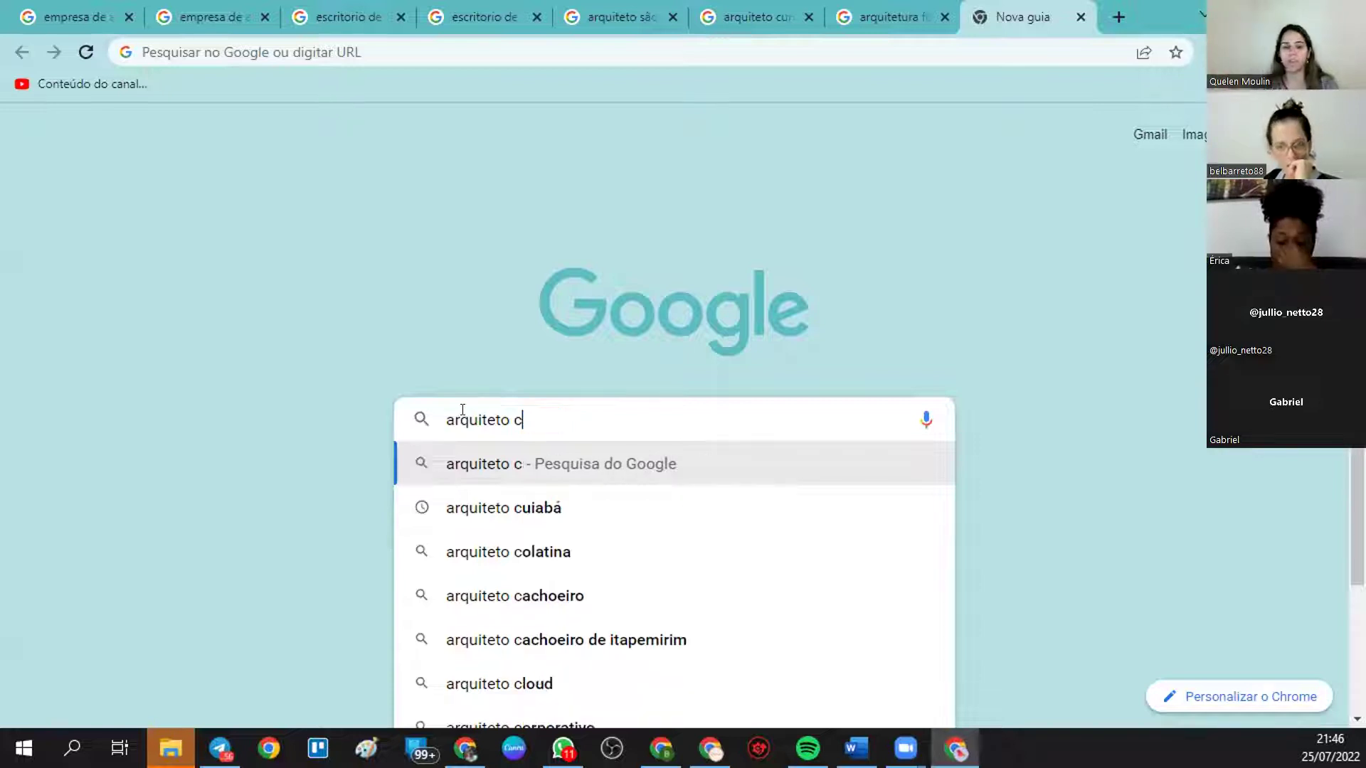
text(d)
key(BackSpace)
key(BackSpace)
text(d)
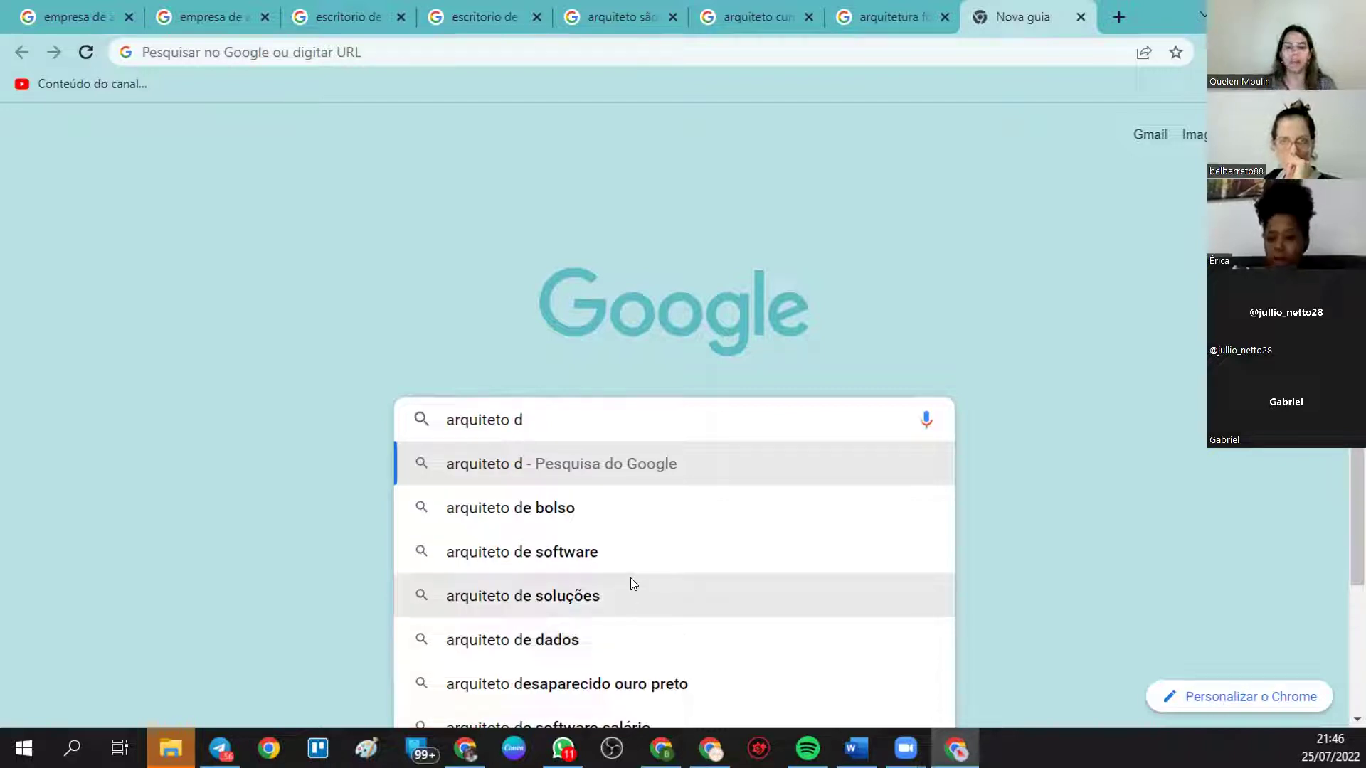
key(BackSpace)
text(f)
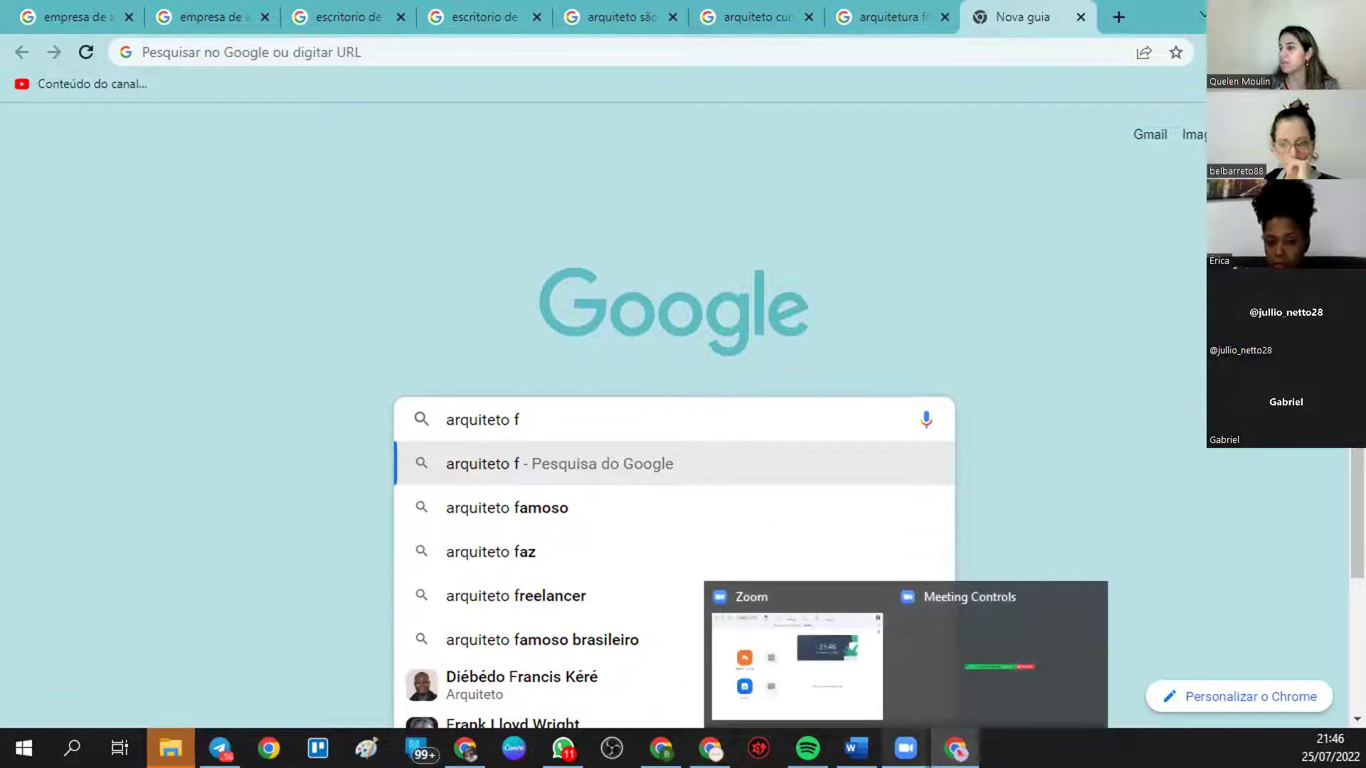
- Duplicate "arquiteto na barra tijuca" on a new line and edit the copy to "arquiteto na freelance"
click(671, 666)
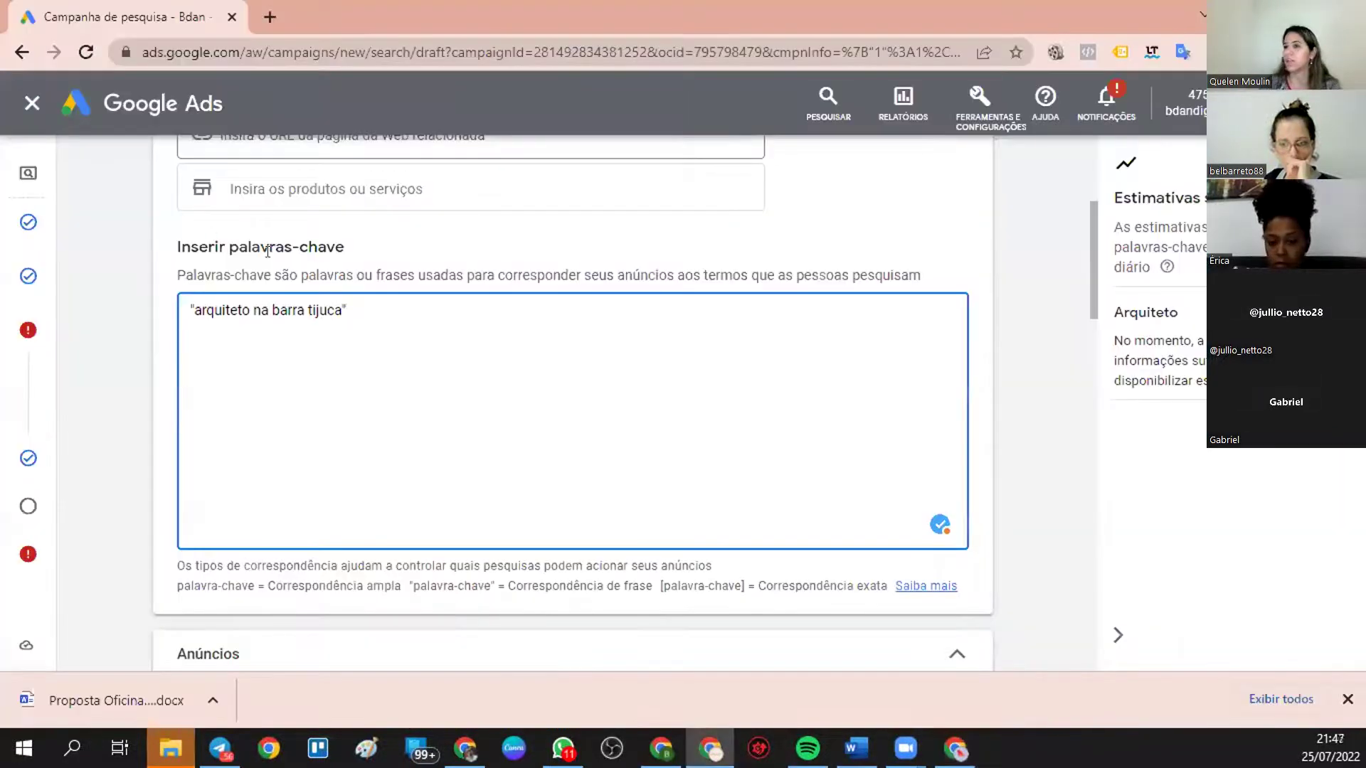
drag(347, 310, 185, 312)
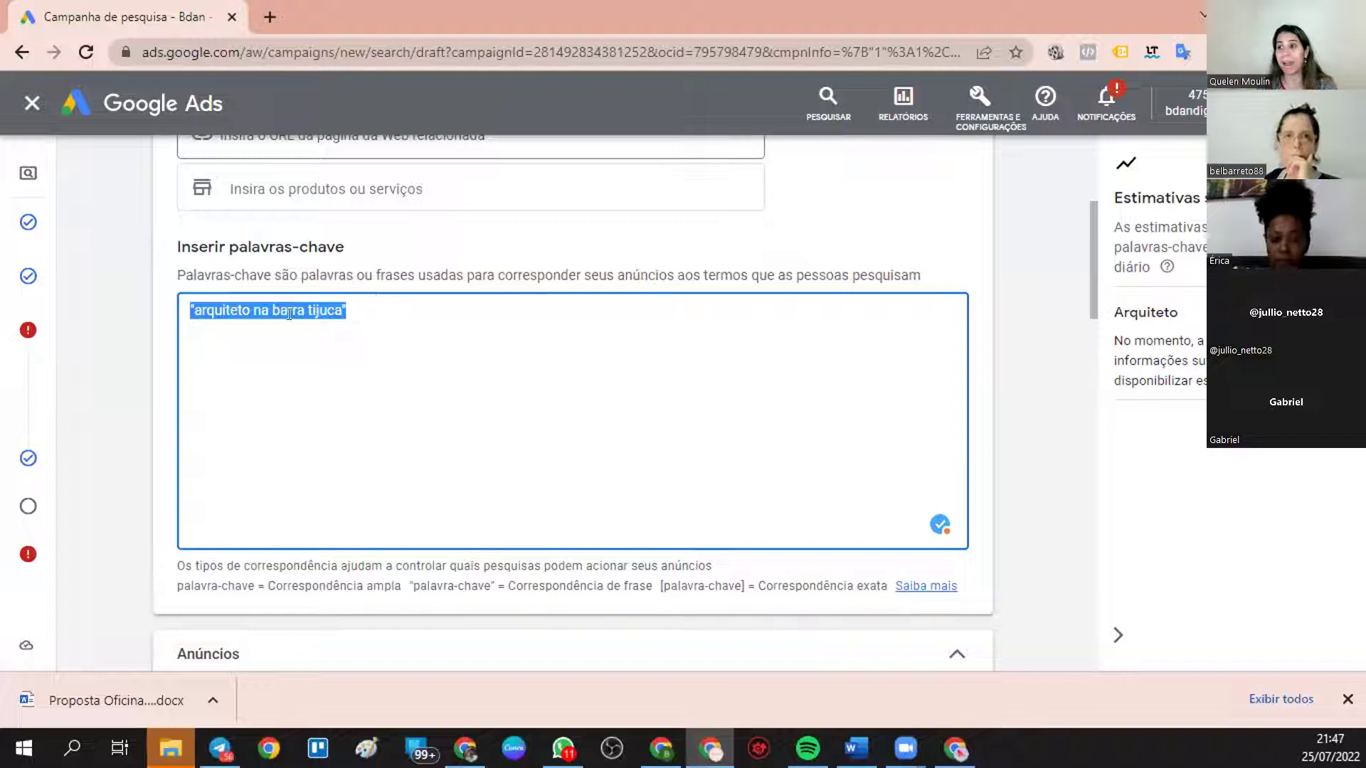
click(364, 316)
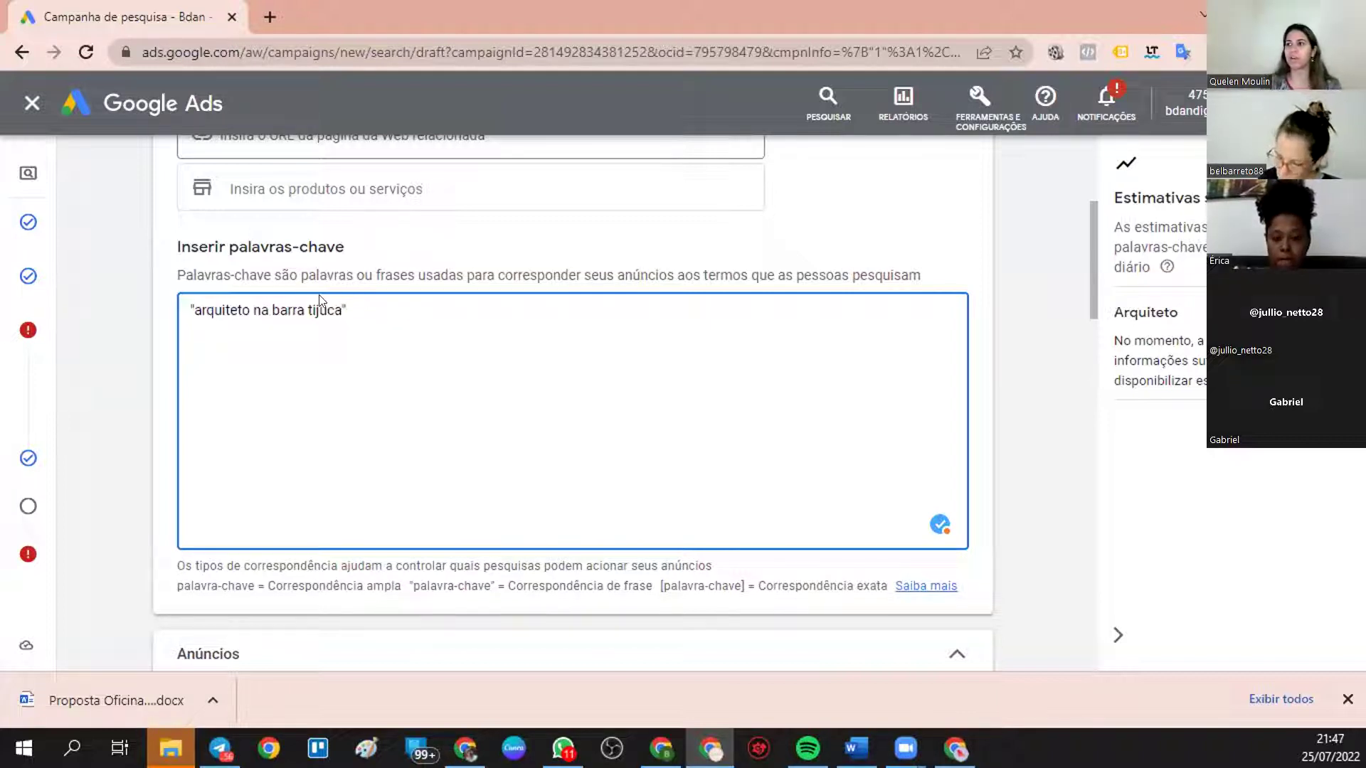
drag(348, 310, 172, 294)
key(ctrl+c)
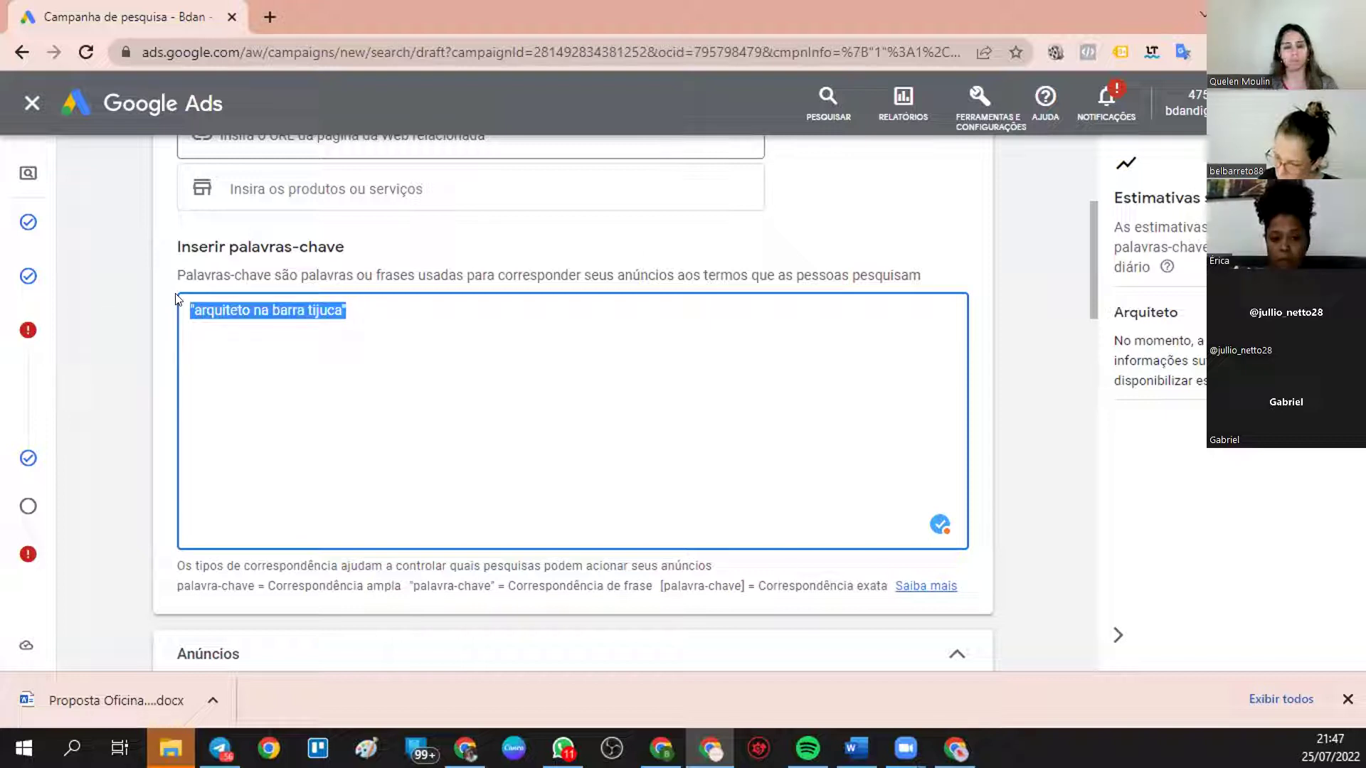
click(361, 310)
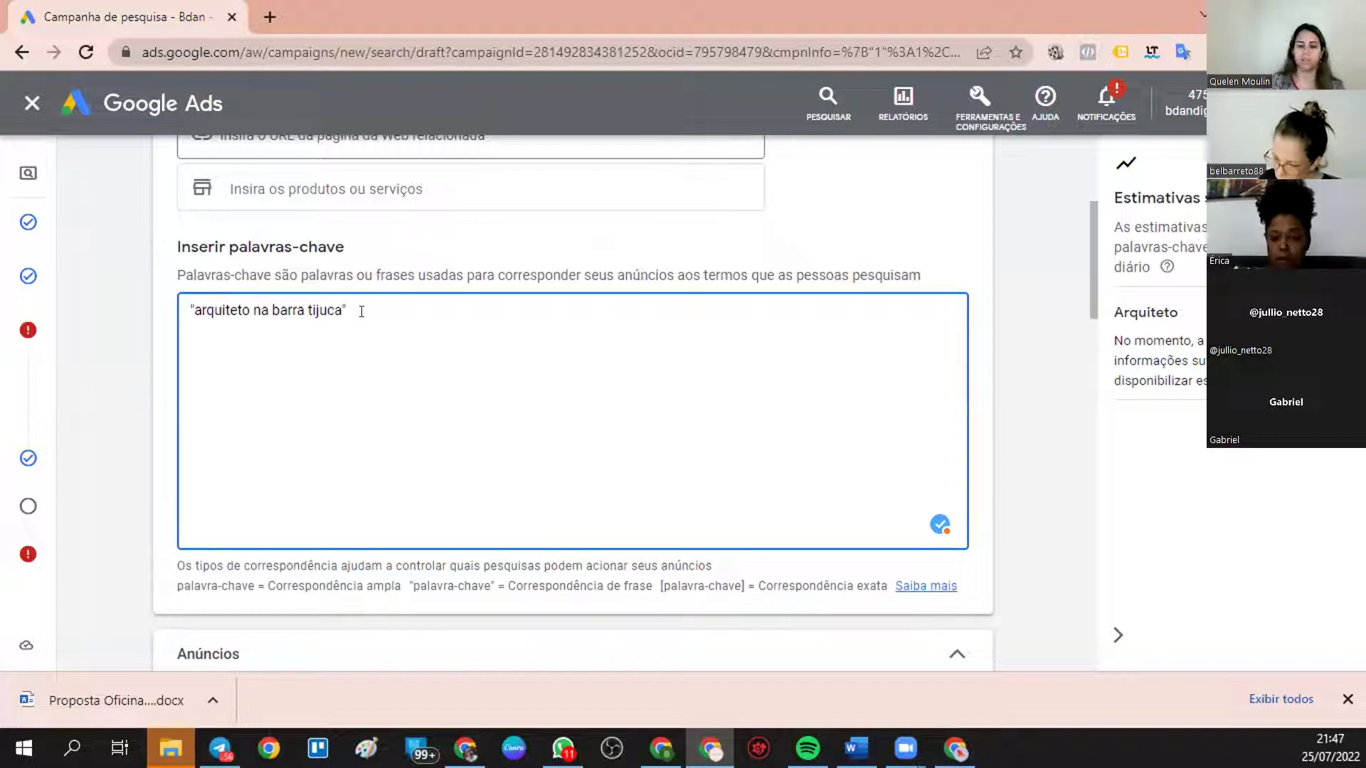
key(Return)
key(ctrl+v)
key(BackSpace)
key(BackSpace)
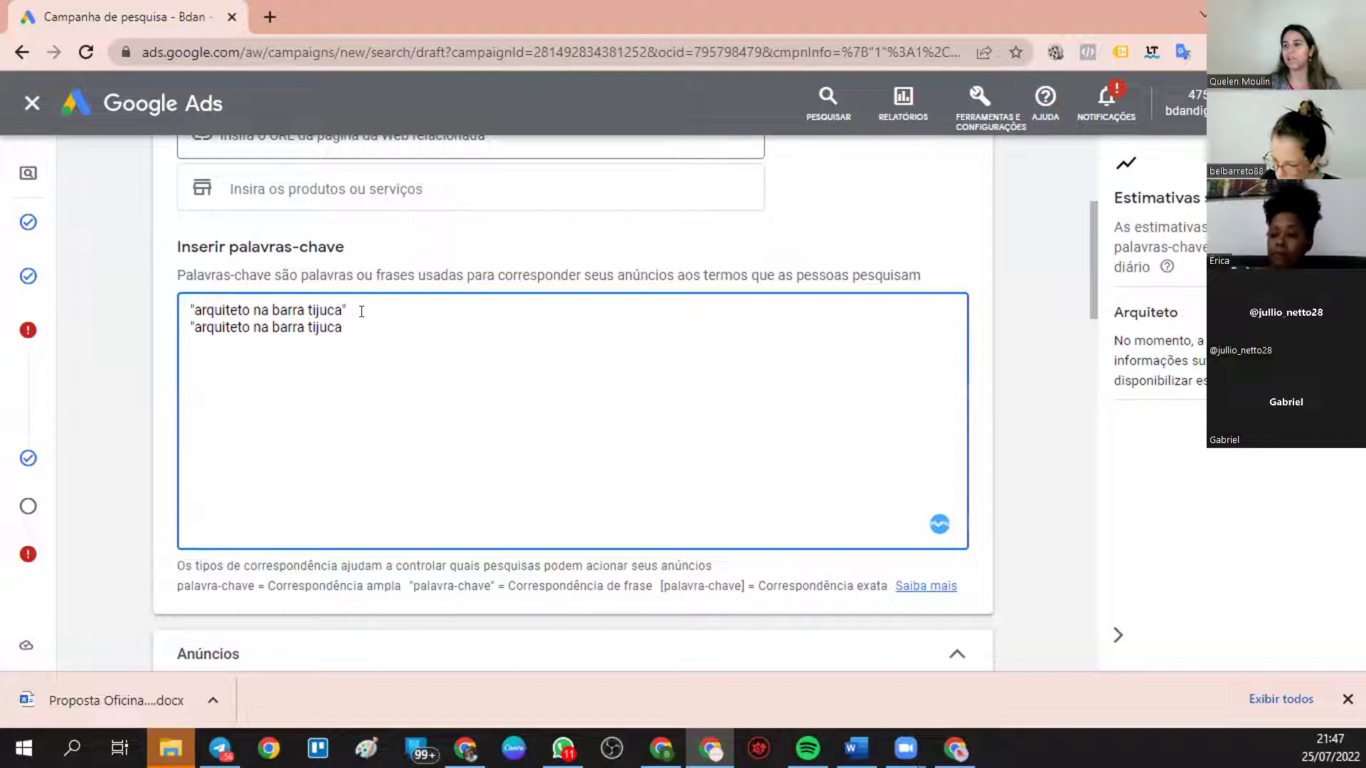
key(BackSpace)
key(BackSpace)
key(BackSpace)
key(BackSpace)
key(BackSpace)
key(BackSpace)
key(BackSpace)
key(BackSpace)
key(BackSpace)
key(BackSpace)
key(BackSpace)
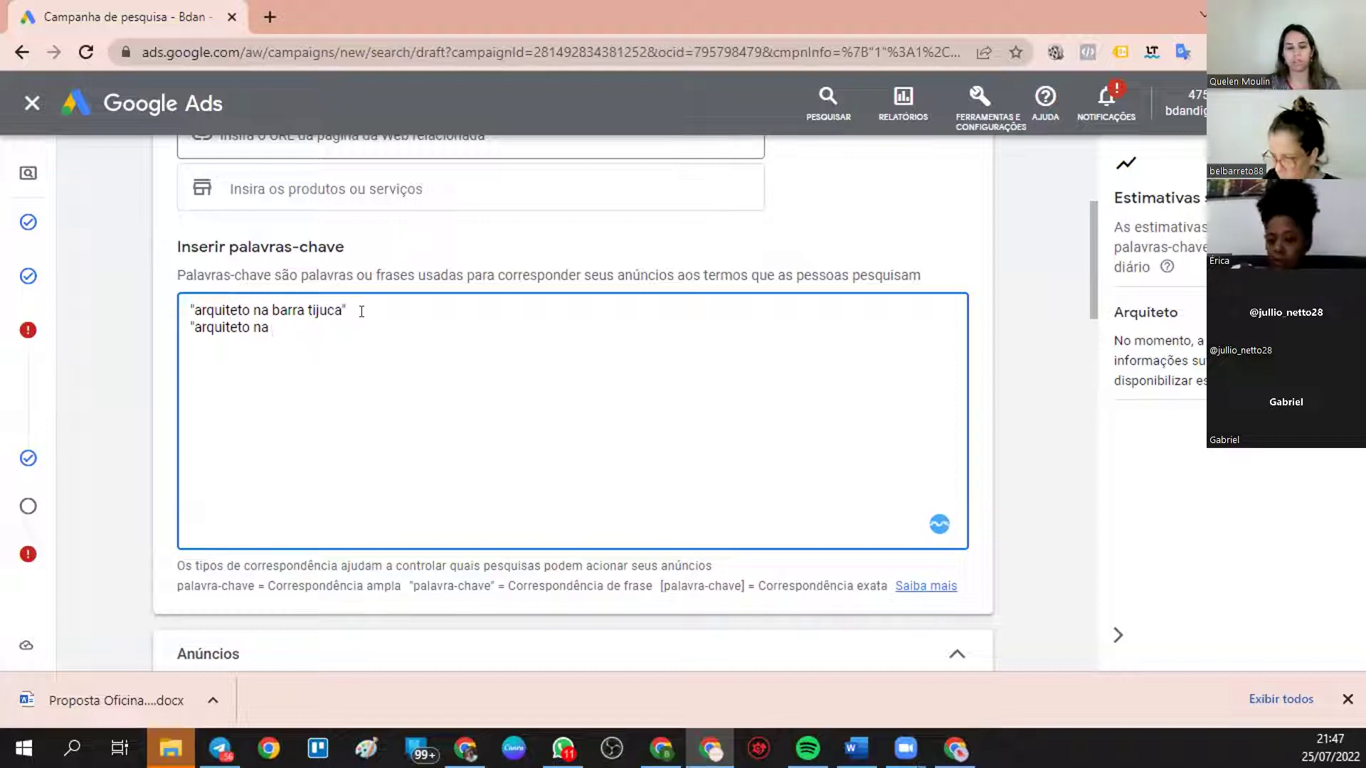
text(freelance)
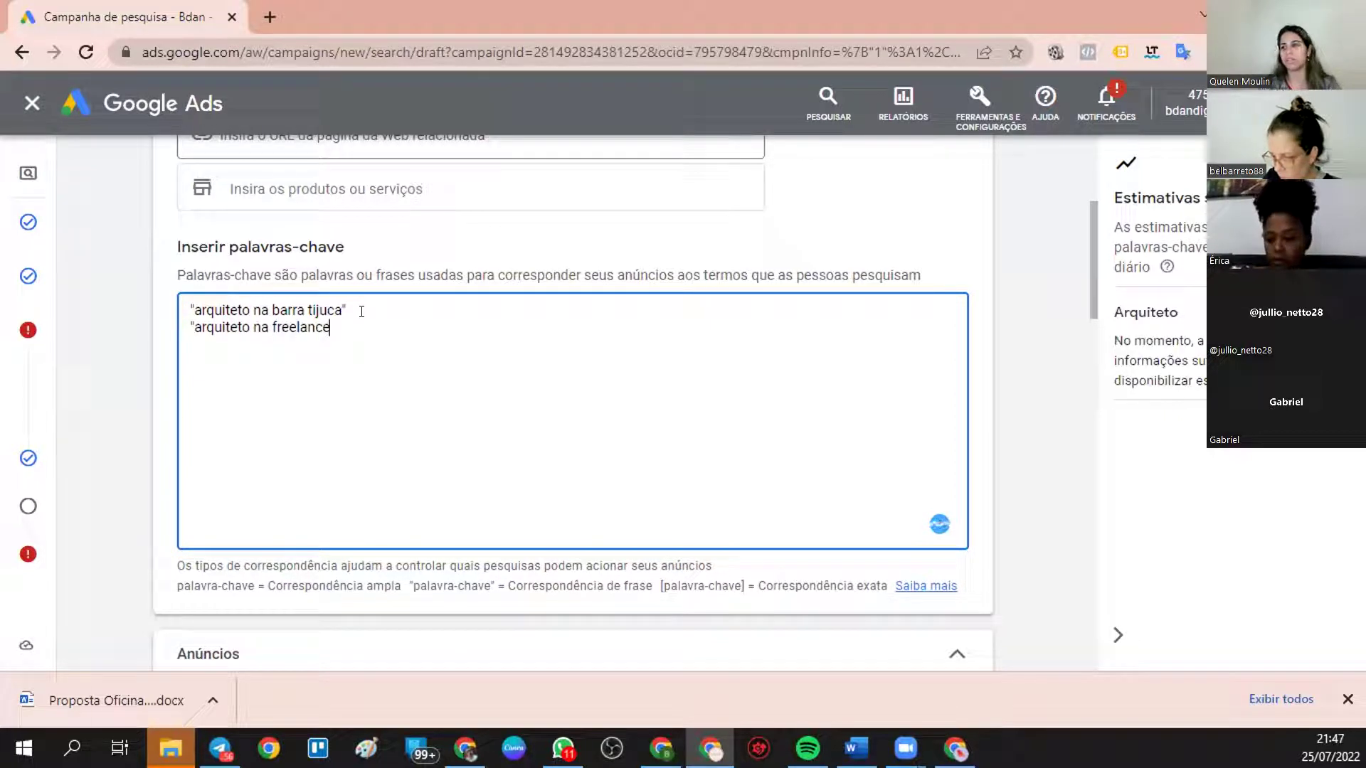
text(")
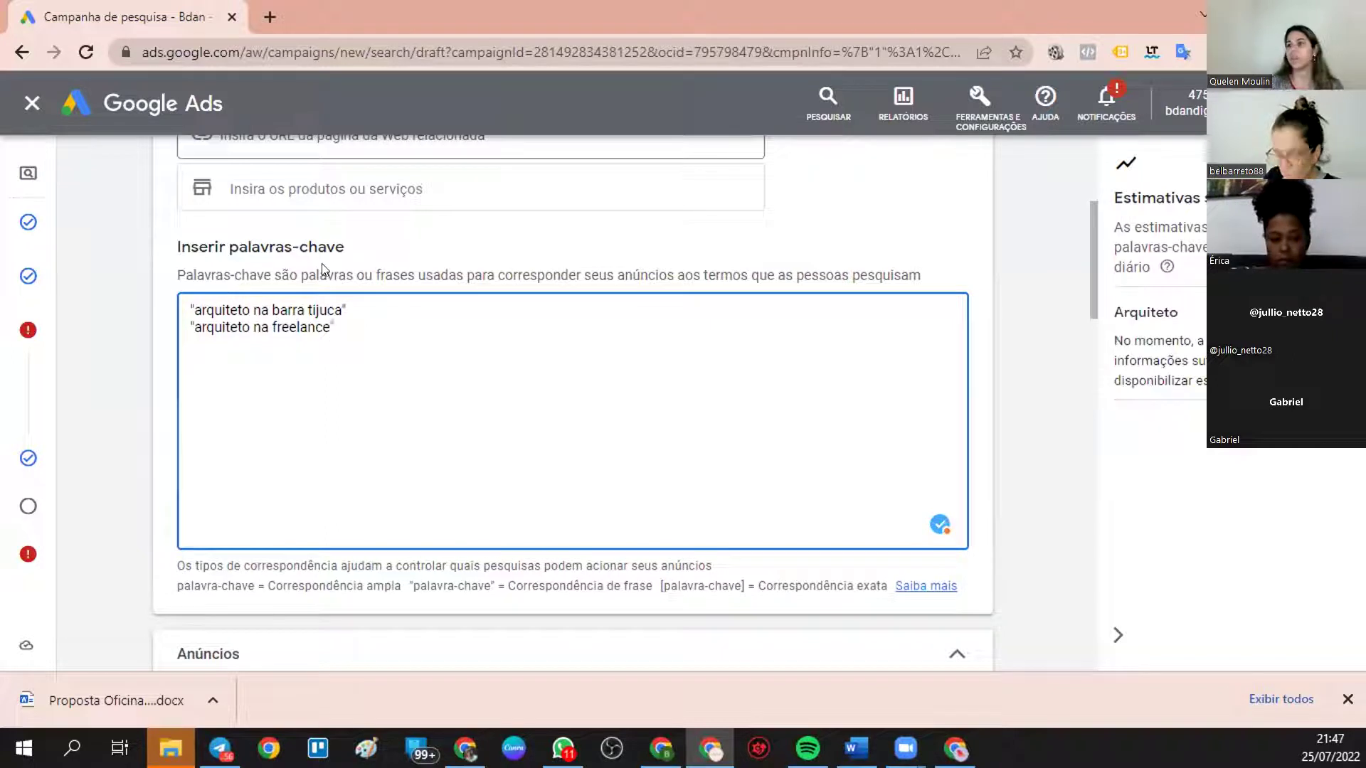
mouse_move(10, 190)
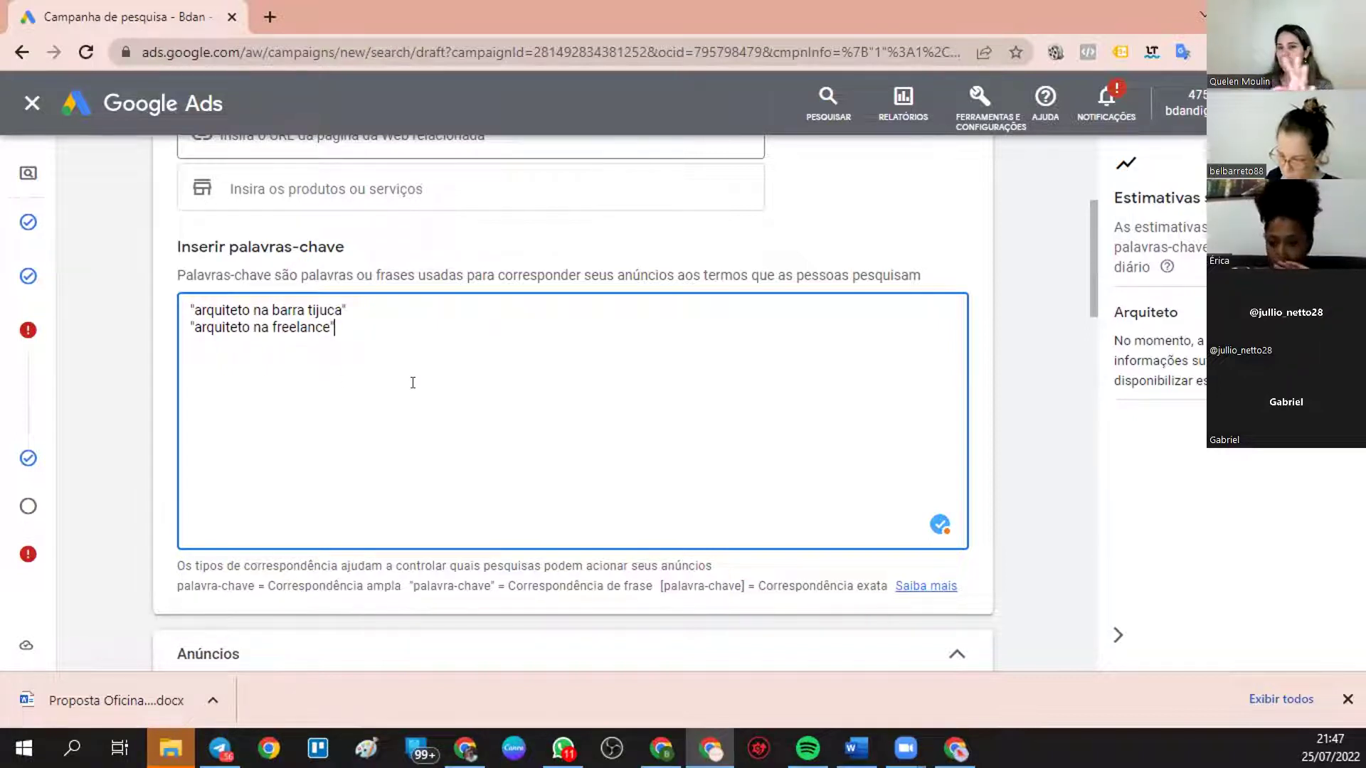
- Review the ad's headline section, noting the 0/15 headline count
scroll(363, 363, up, 4)
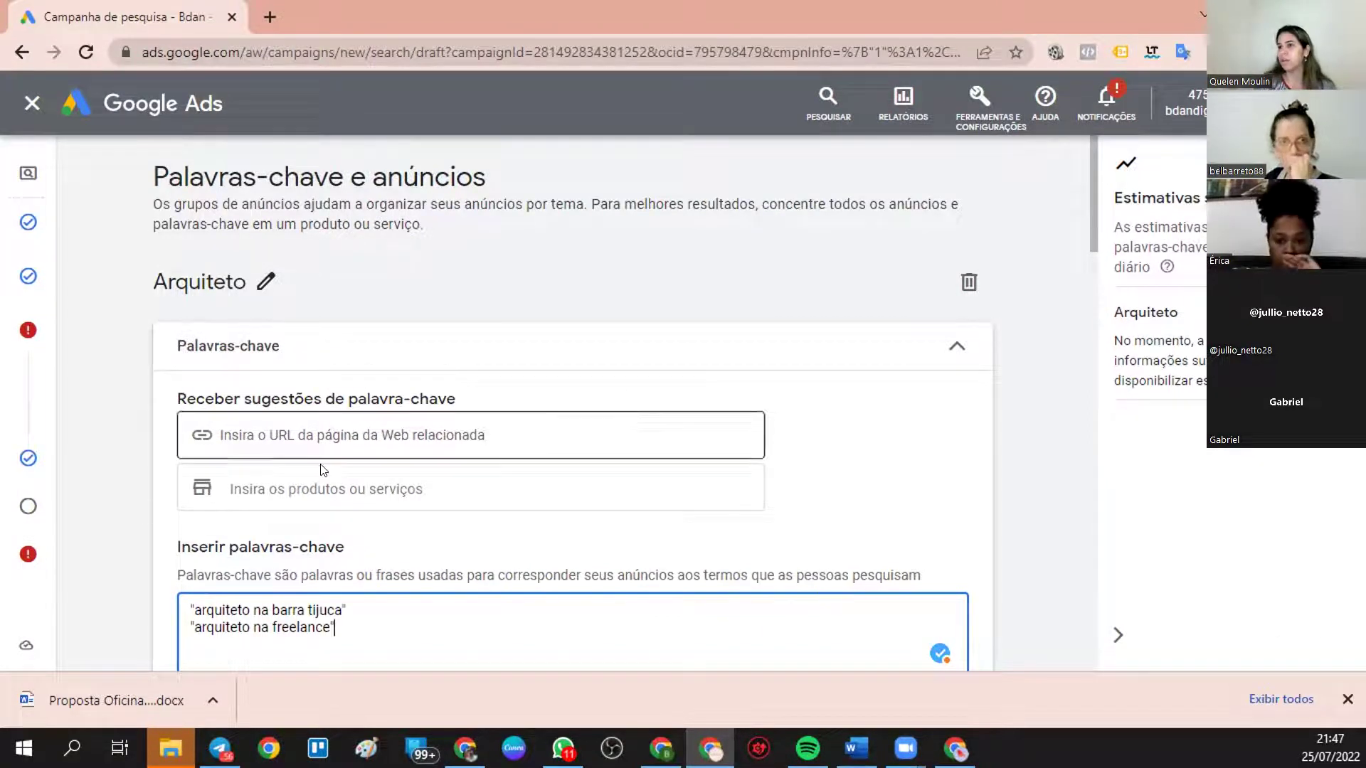
scroll(363, 466, down, 8)
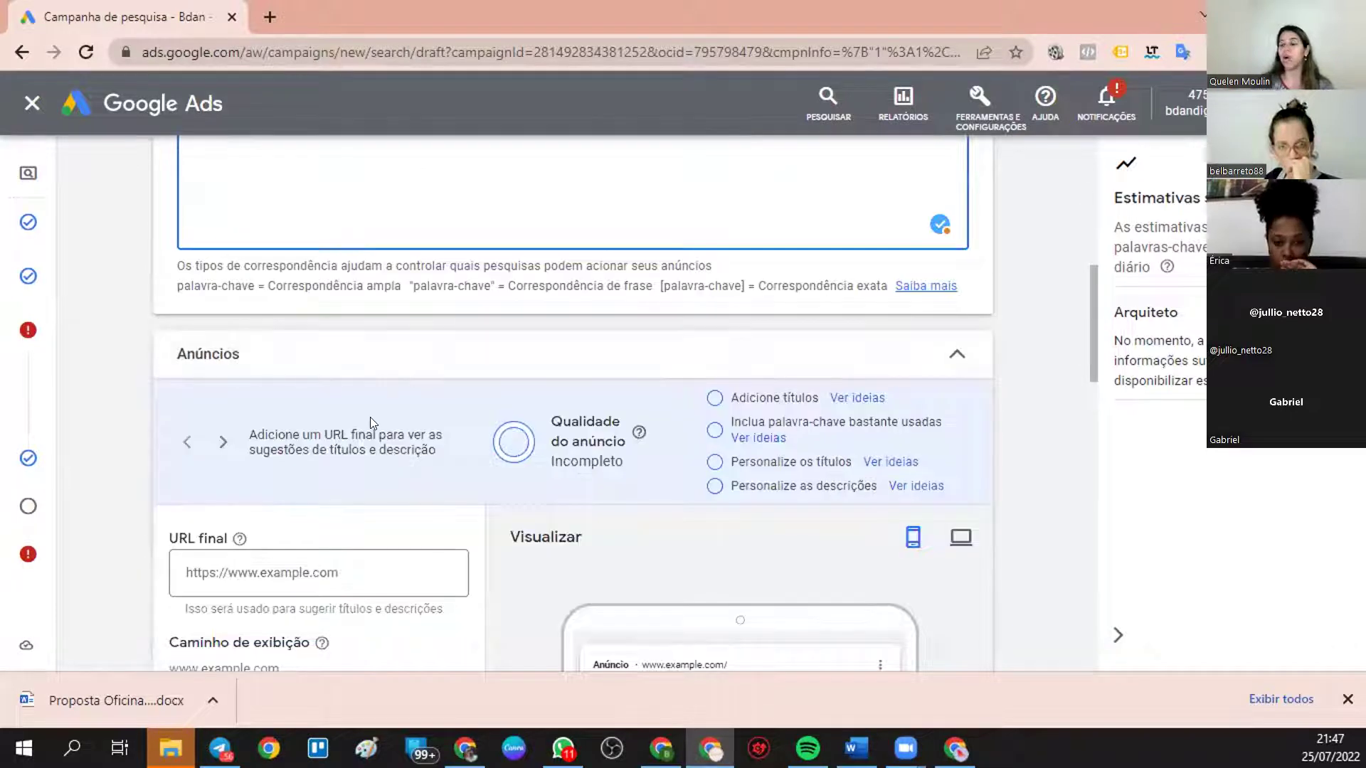
scroll(557, 456, down, 3)
scroll(557, 456, down, 2)
scroll(387, 395, up, 2)
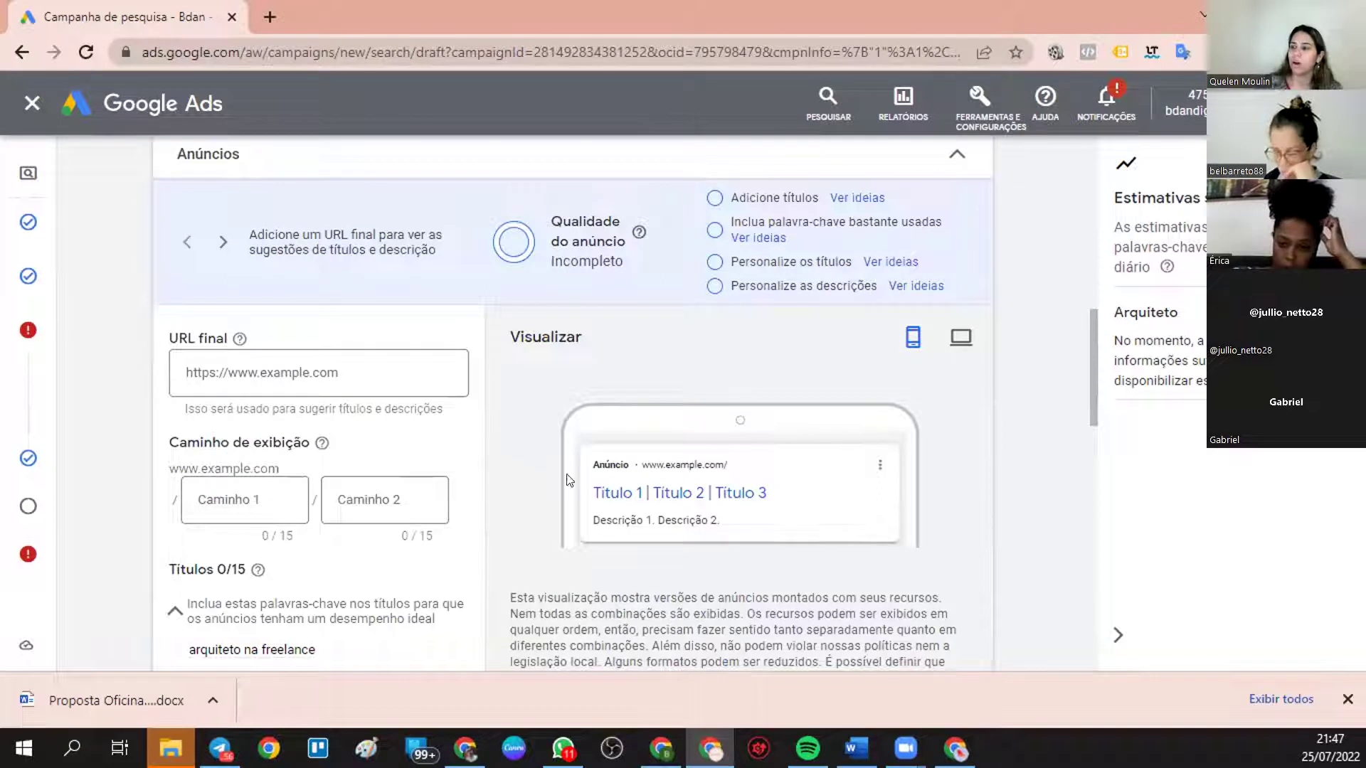
scroll(633, 458, down, 2)
scroll(517, 302, up, 2)
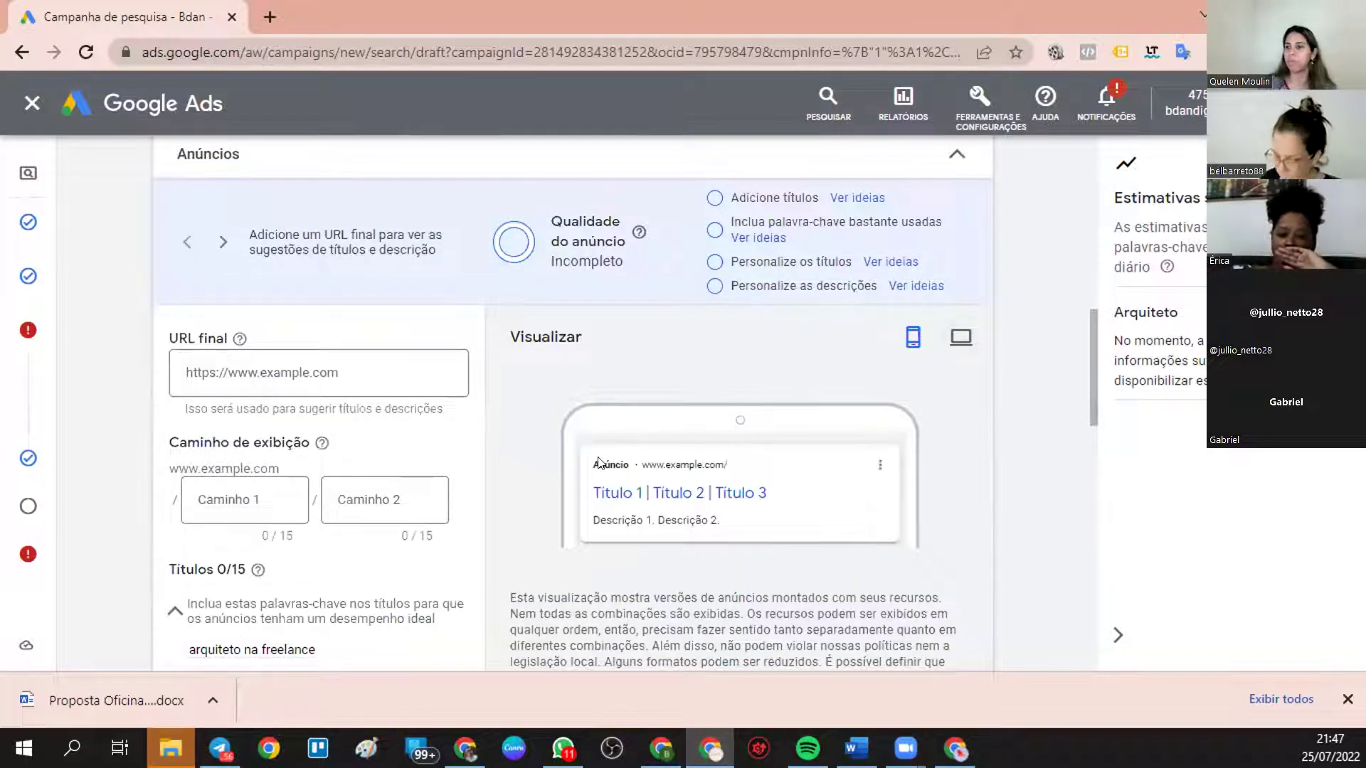
scroll(599, 463, down, 2)
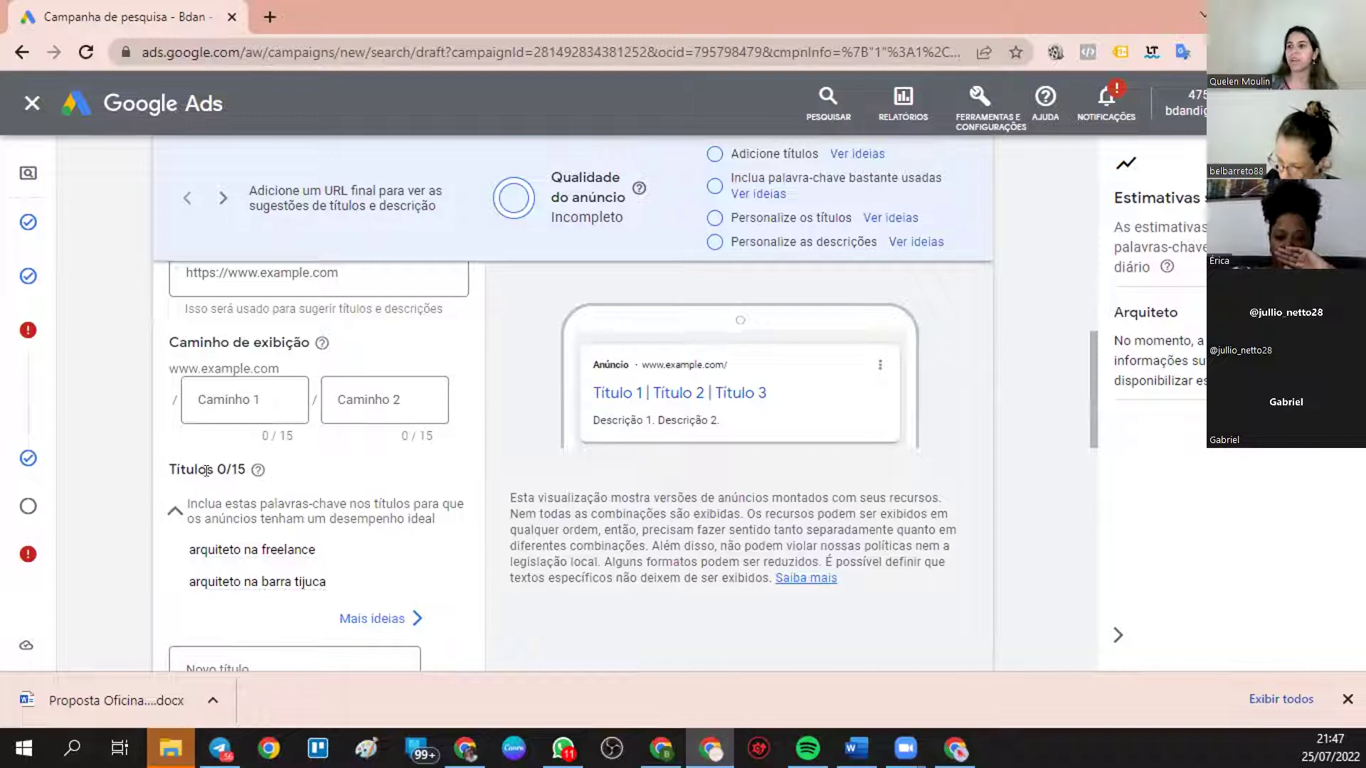
drag(212, 469, 241, 466)
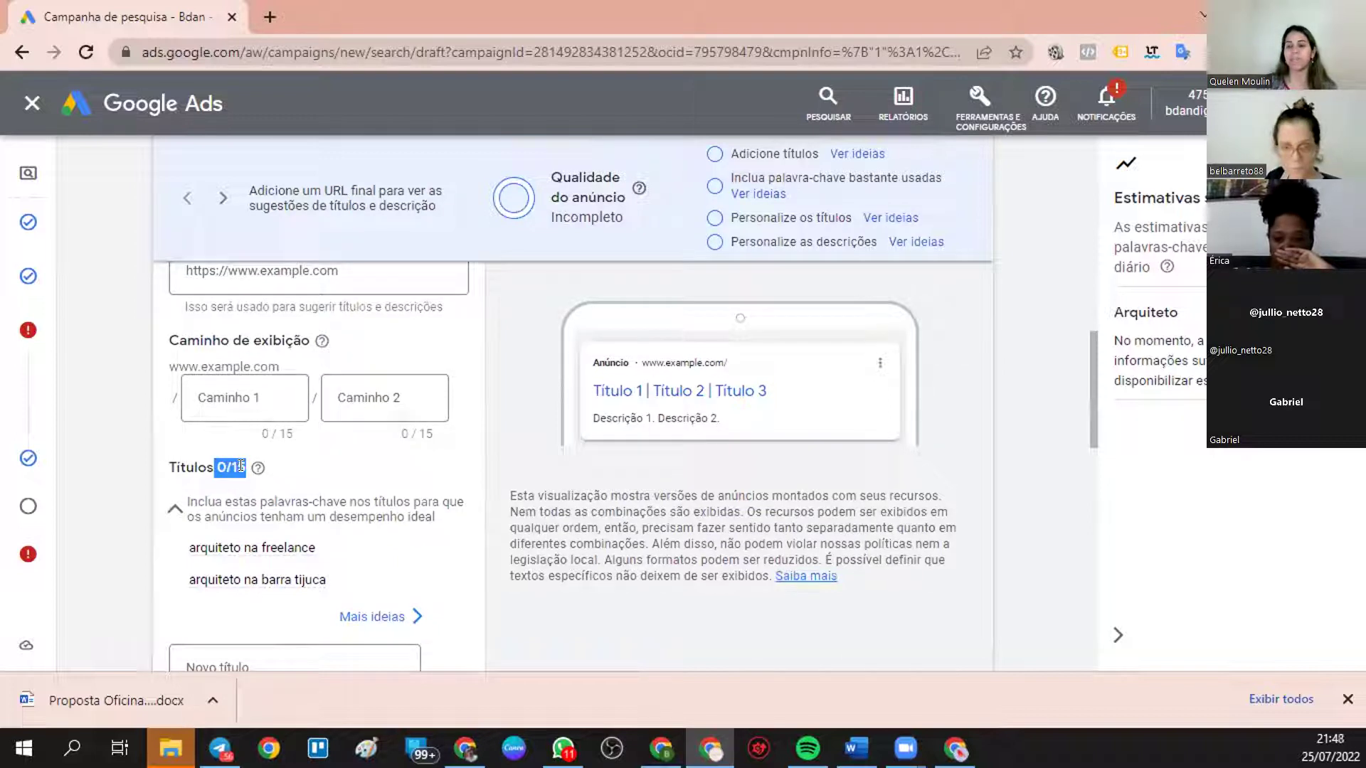
scroll(320, 462, down, 4)
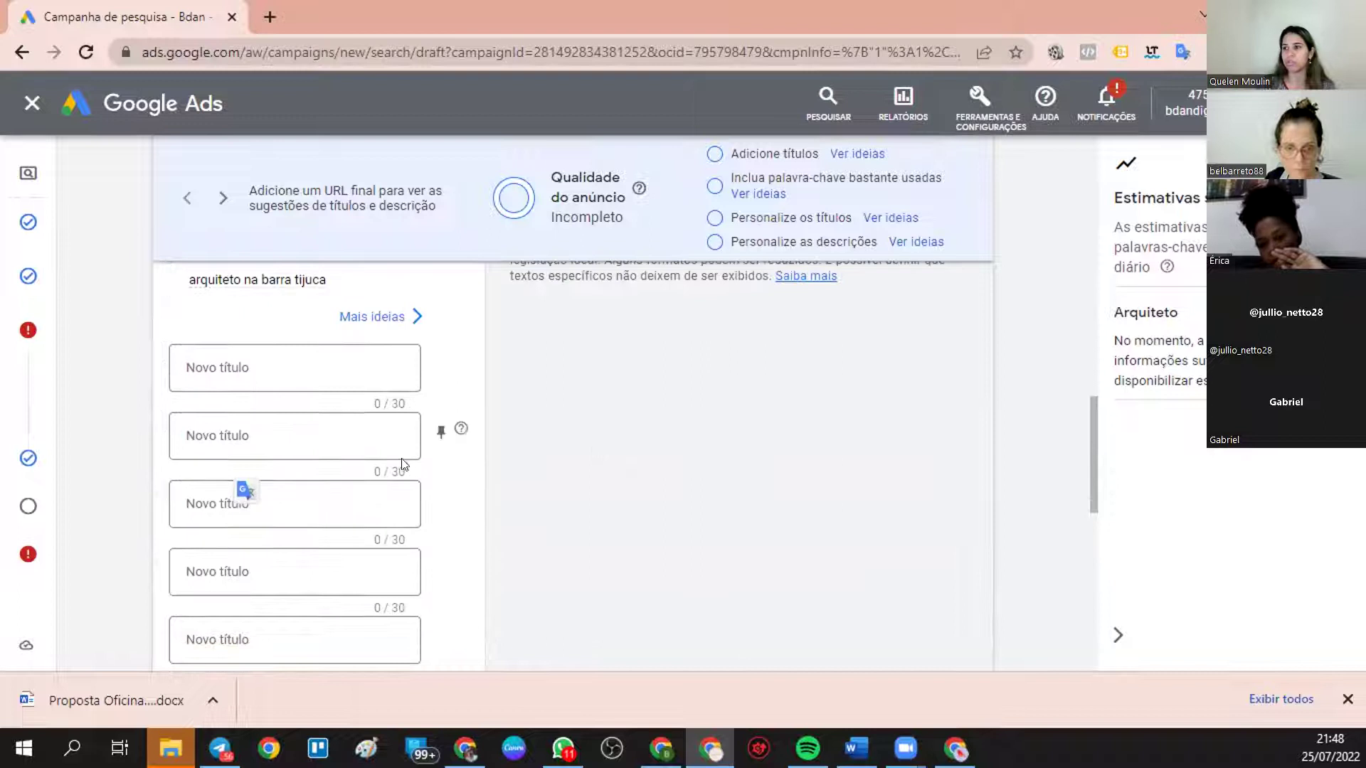
scroll(349, 405, down, 1)
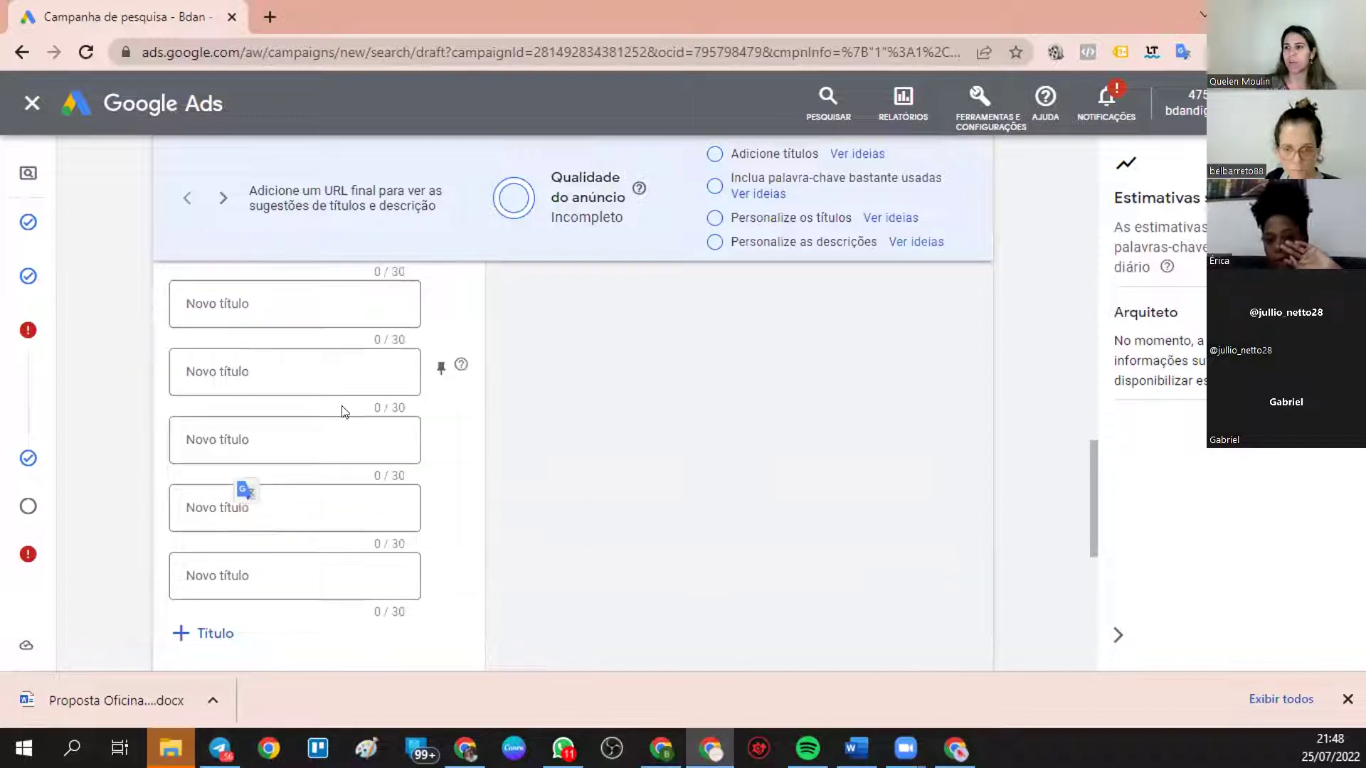
- Add seven more empty headline fields to the ad
click(206, 633)
scroll(213, 626, down, 3)
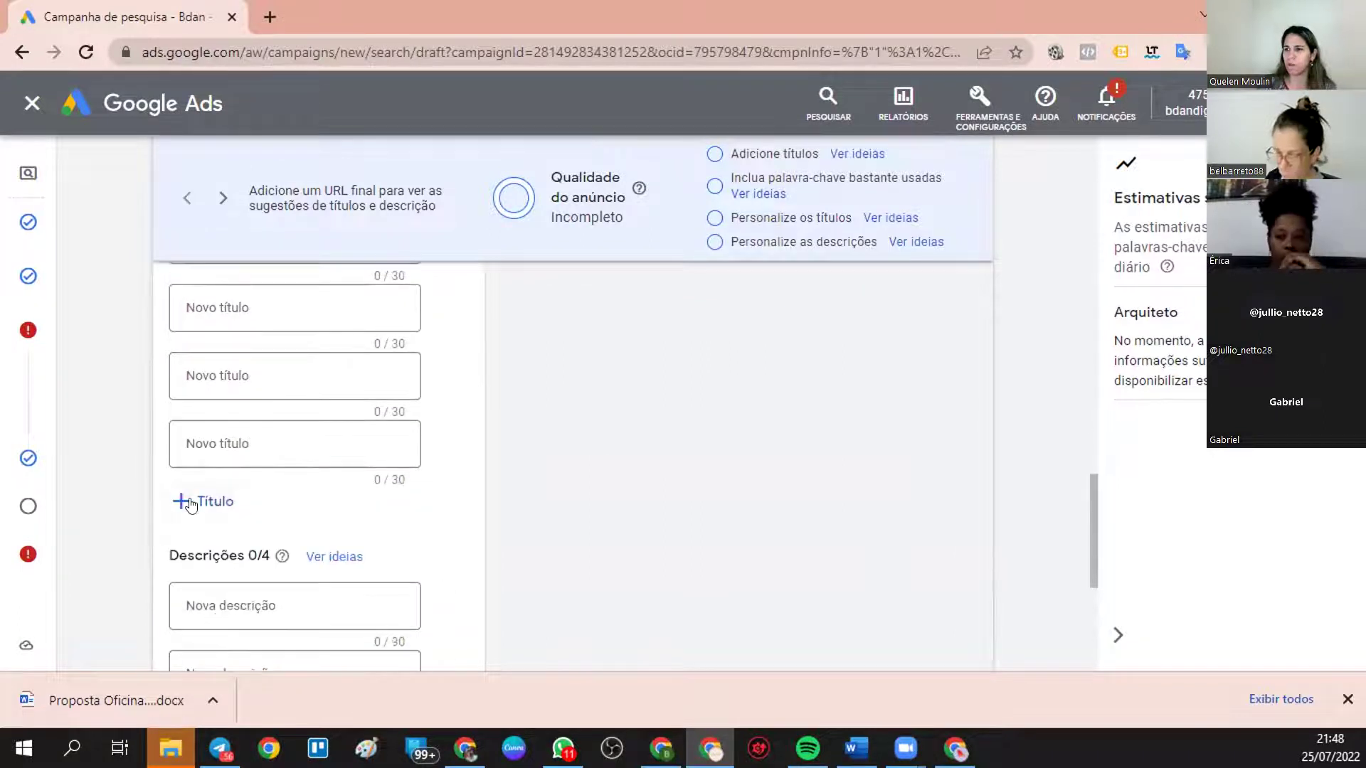
click(184, 498)
scroll(205, 576, down, 3)
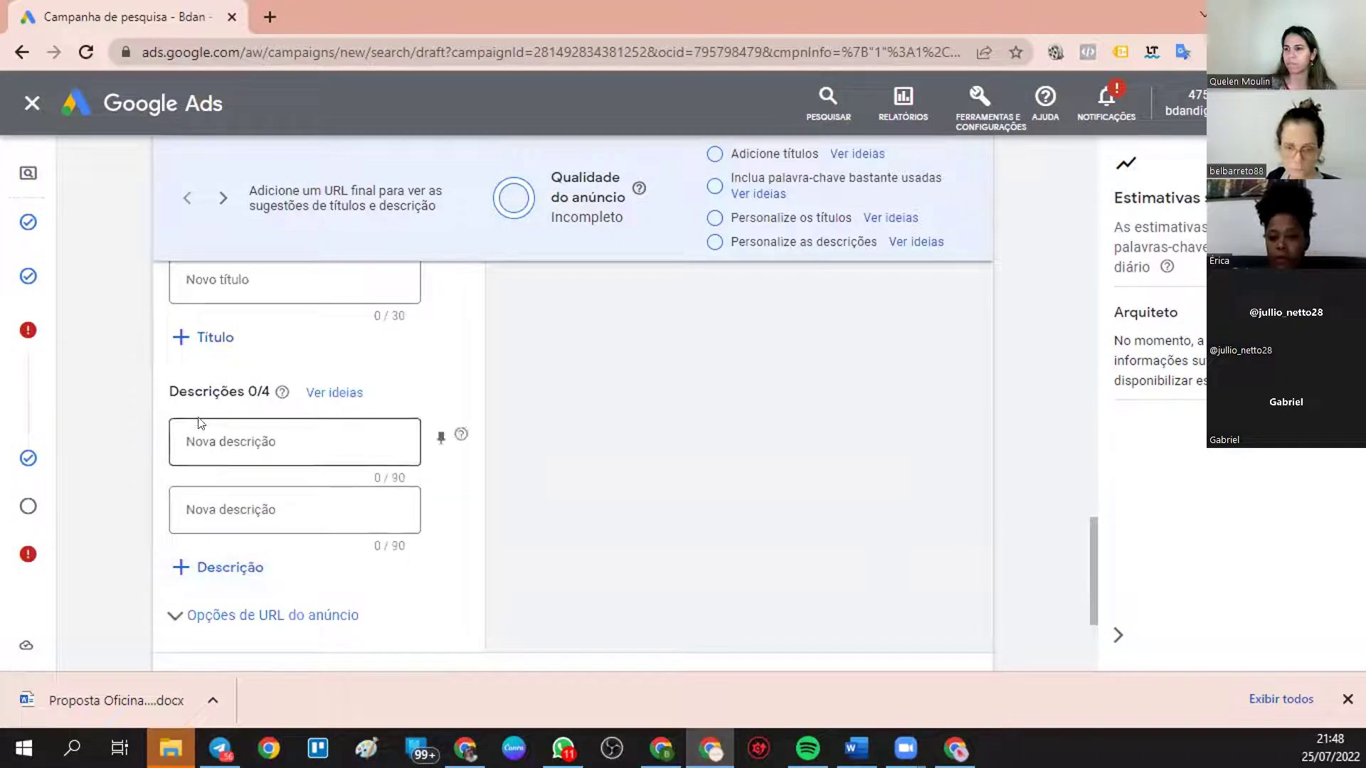
click(205, 331)
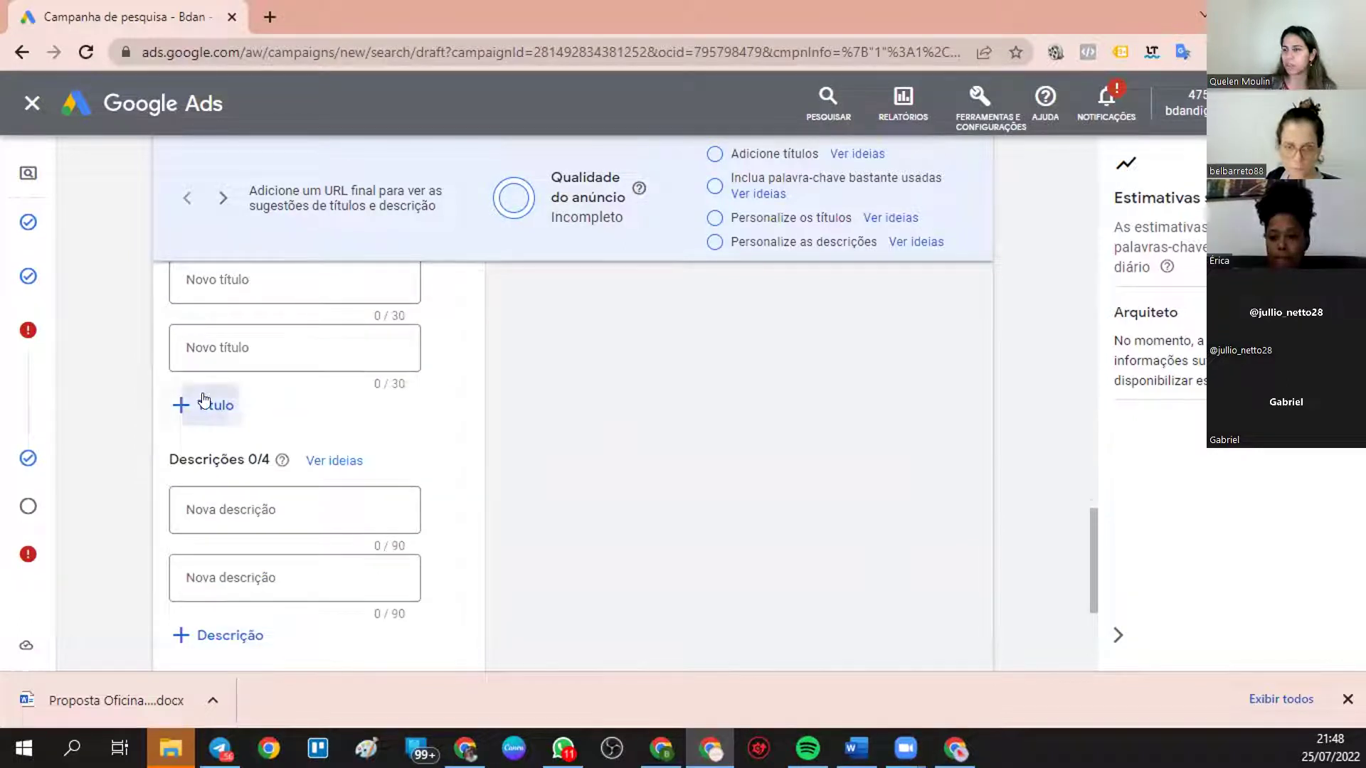
click(207, 399)
click(208, 468)
click(205, 541)
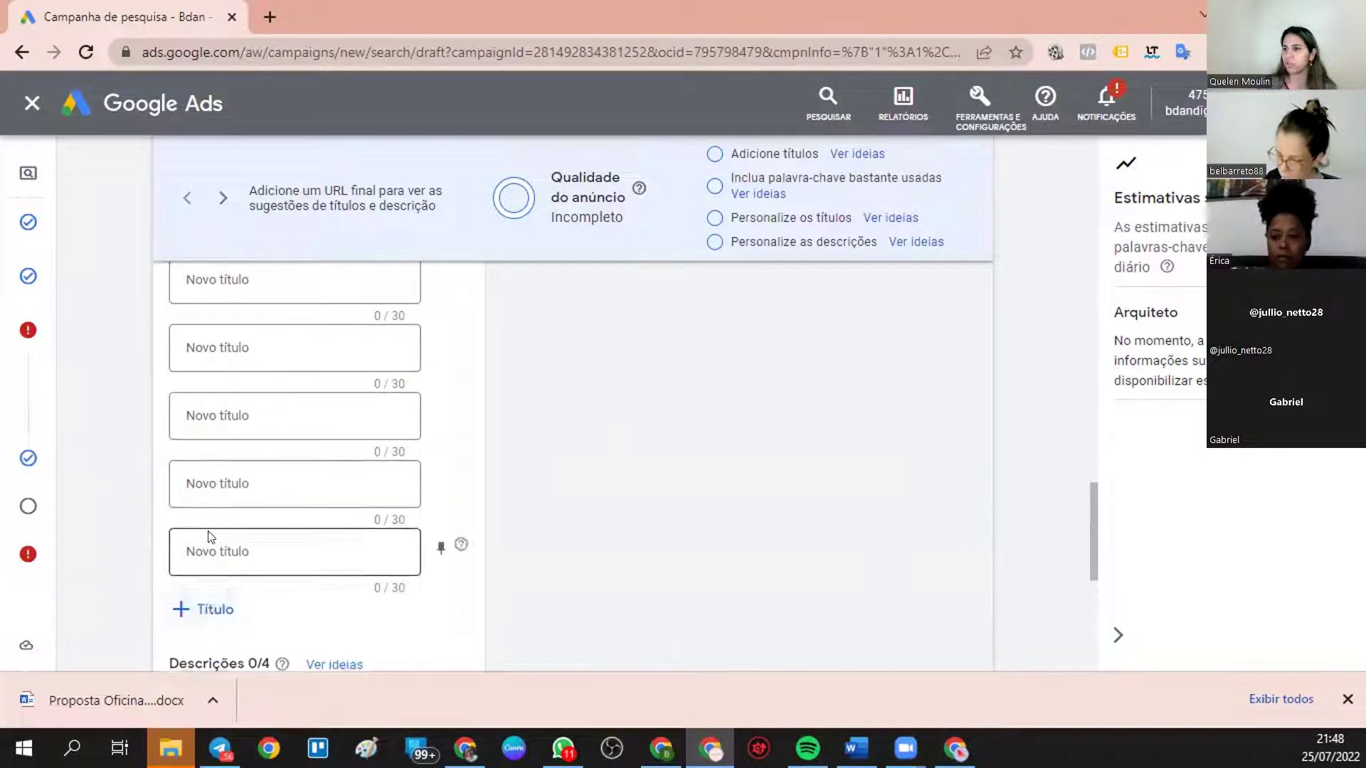
scroll(192, 498, down, 4)
click(213, 306)
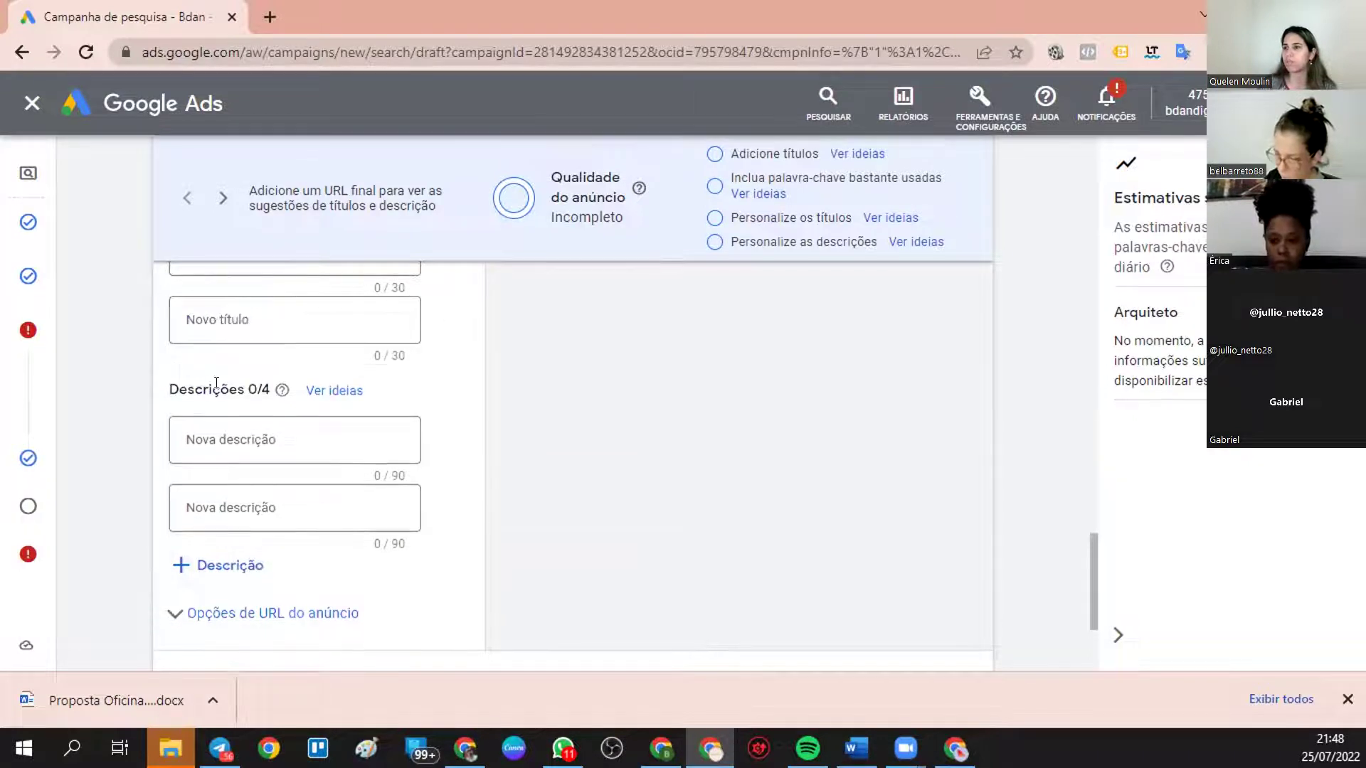
- Add a third and fourth empty description field
click(232, 566)
click(220, 631)
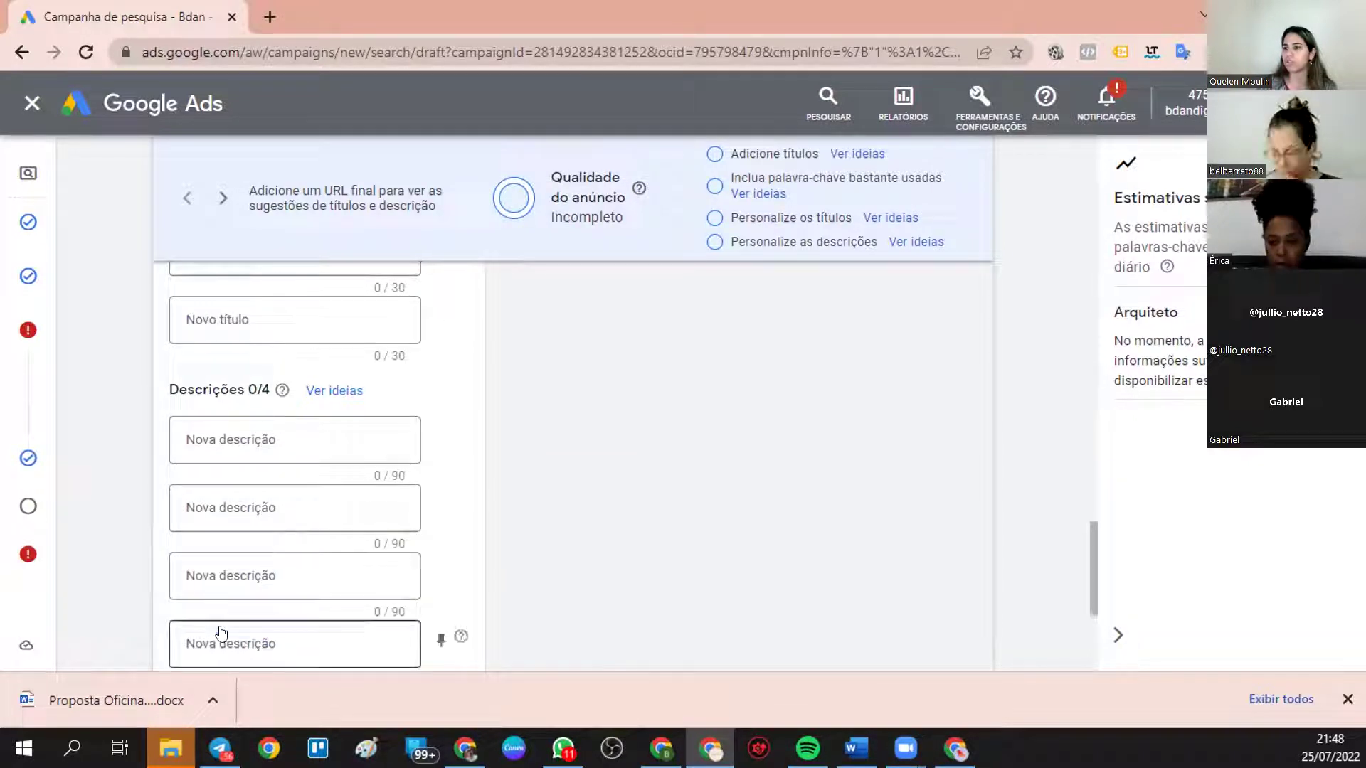
scroll(220, 626, down, 3)
scroll(310, 439, up, 10)
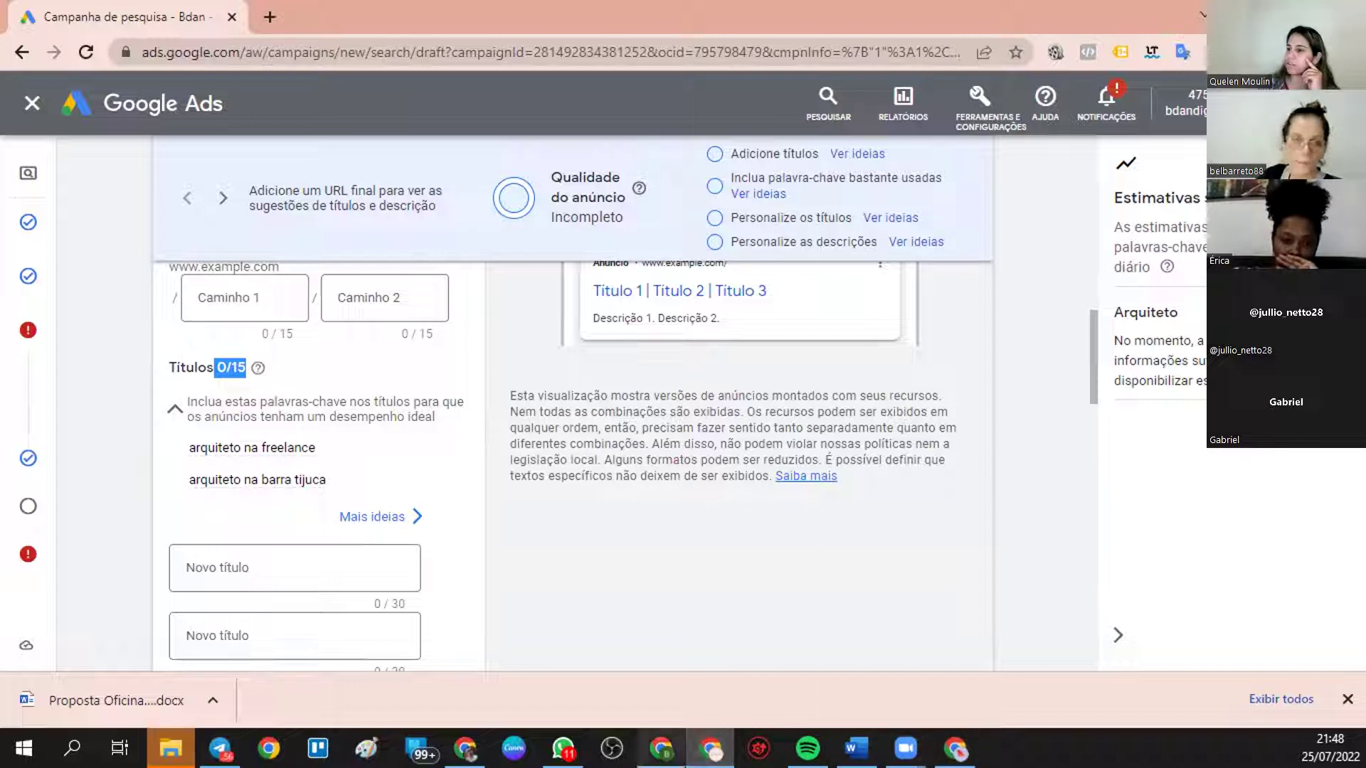
- Snap the Google search window to the right half beside the ad form
mouse_move(709, 748)
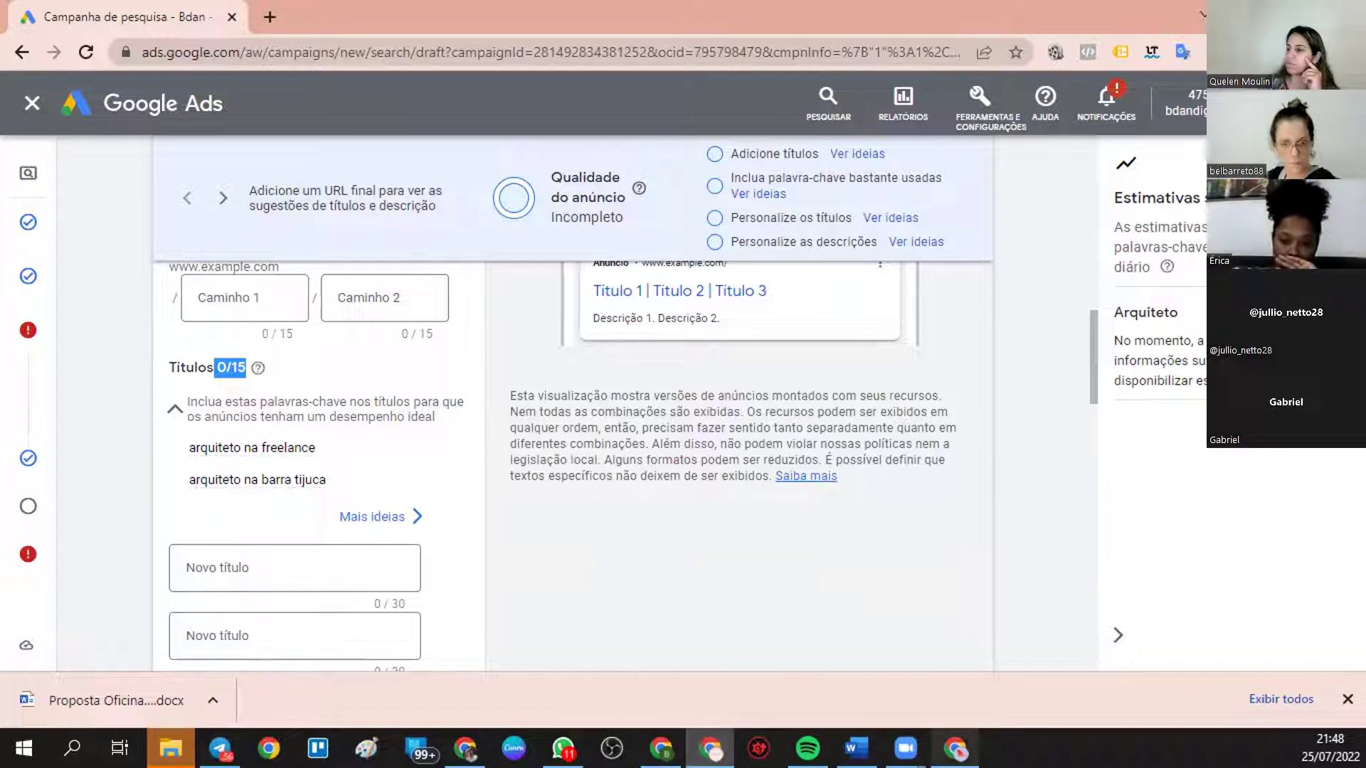
mouse_move(953, 749)
click(968, 682)
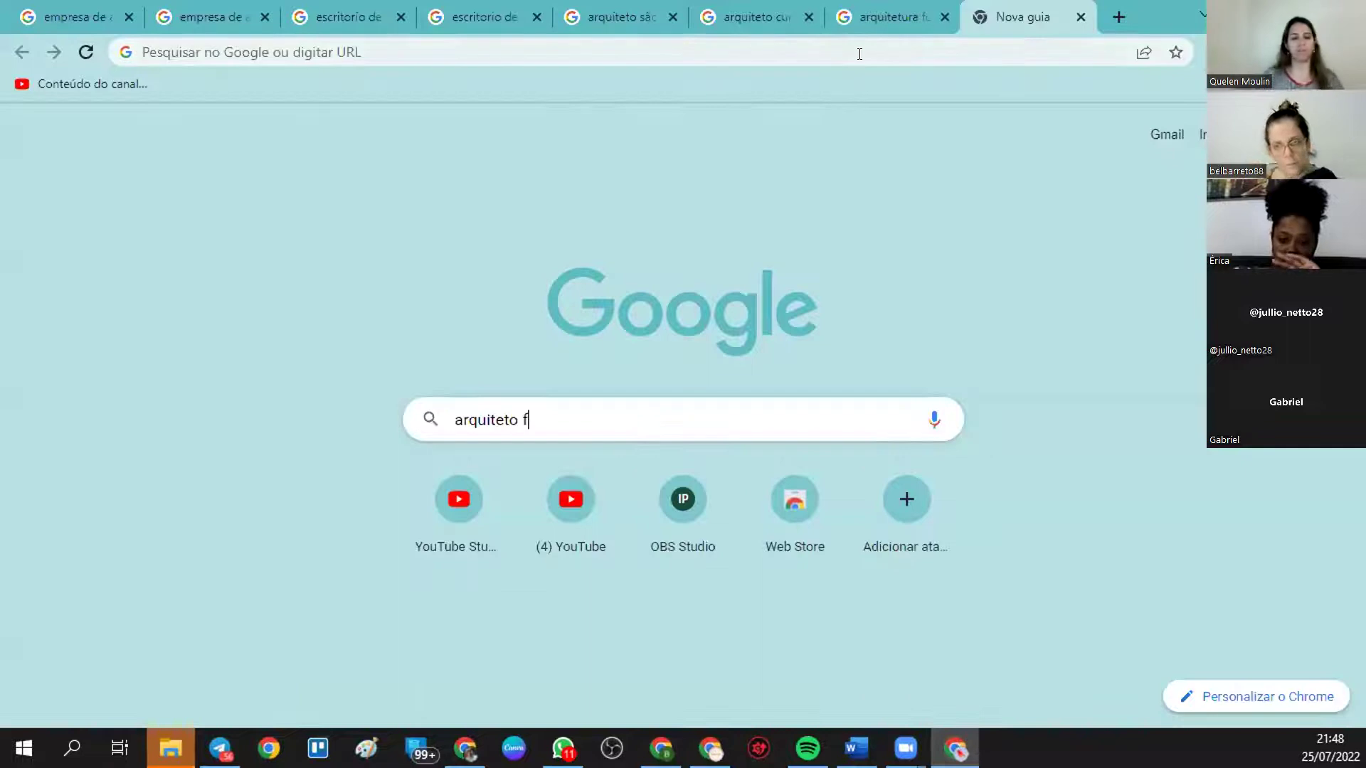
key(super+Right)
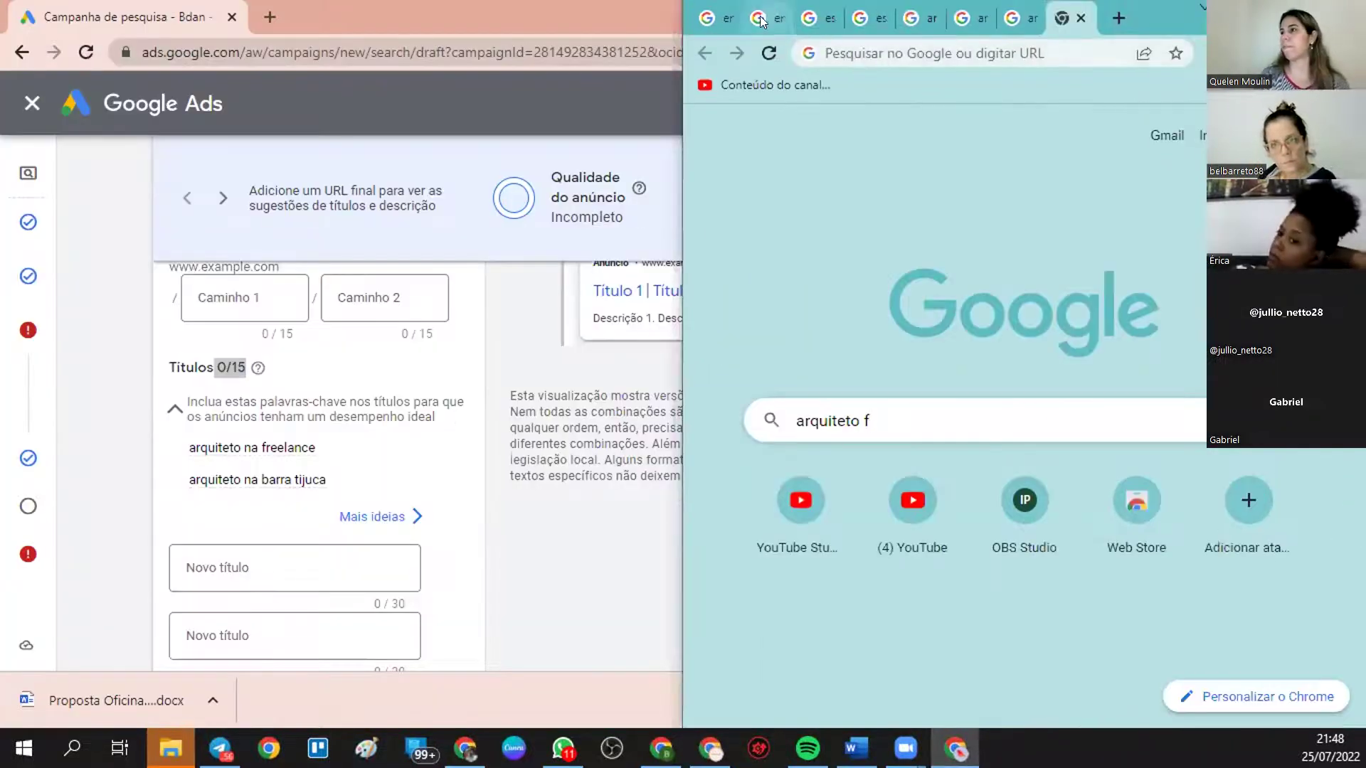
double_click(579, 7)
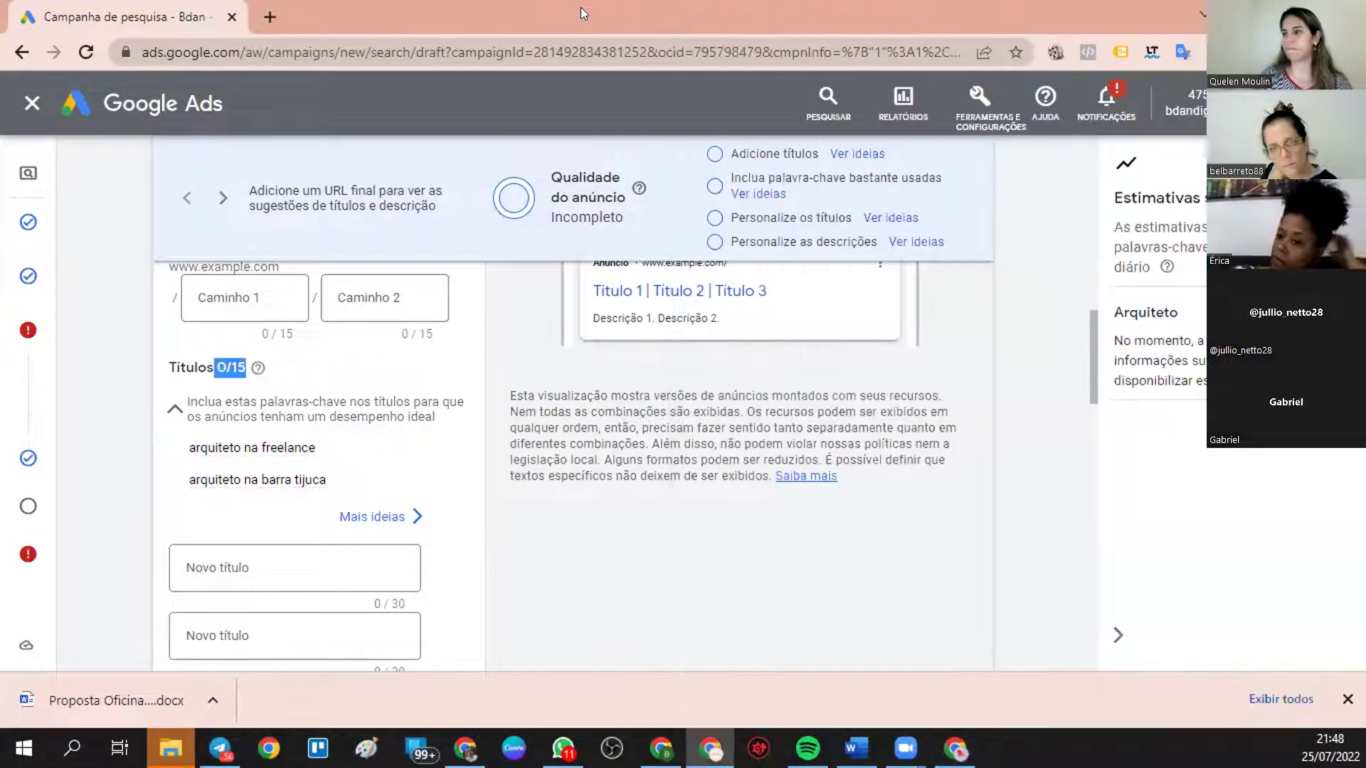
double_click(581, 7)
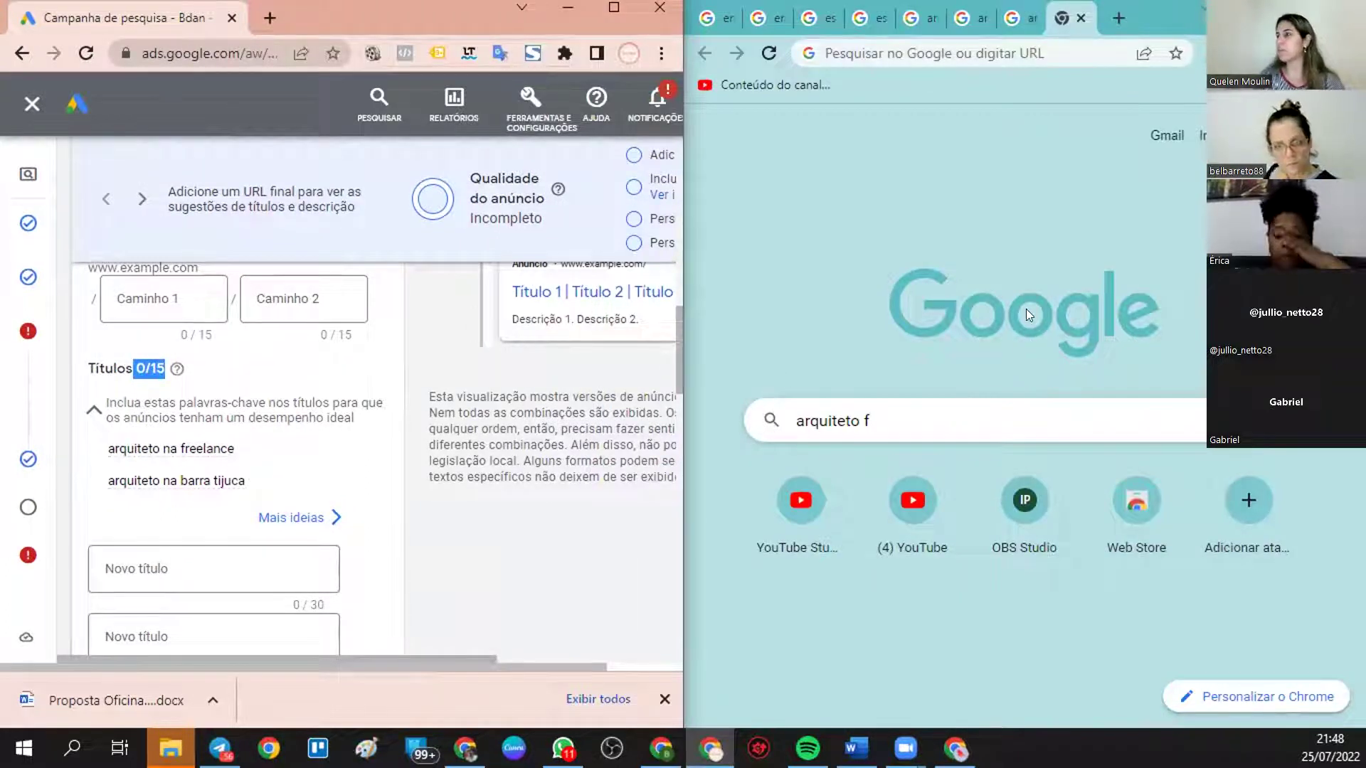
- Look over the arquitetura fortaleza results, then the arquiteto curitiba results
click(1015, 22)
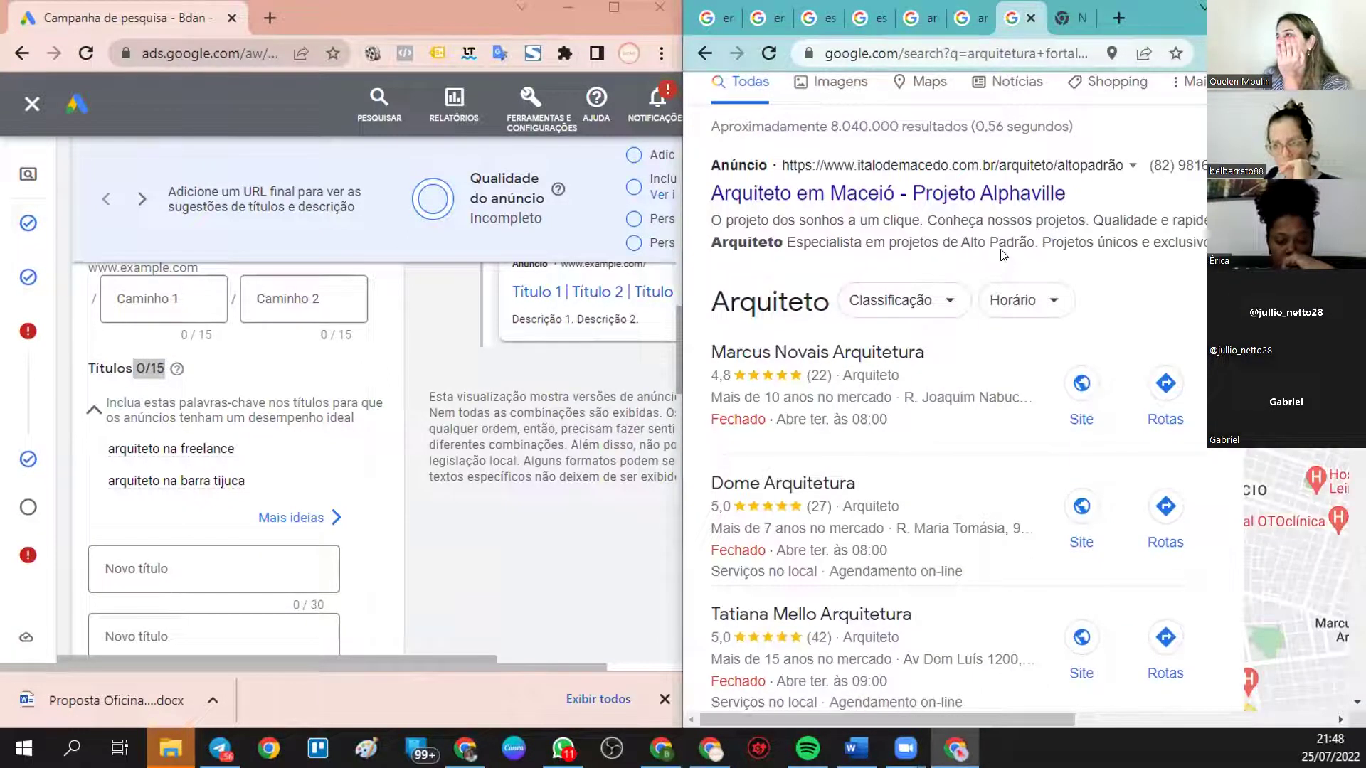
scroll(1002, 271, down, 1)
scroll(1005, 281, up, 2)
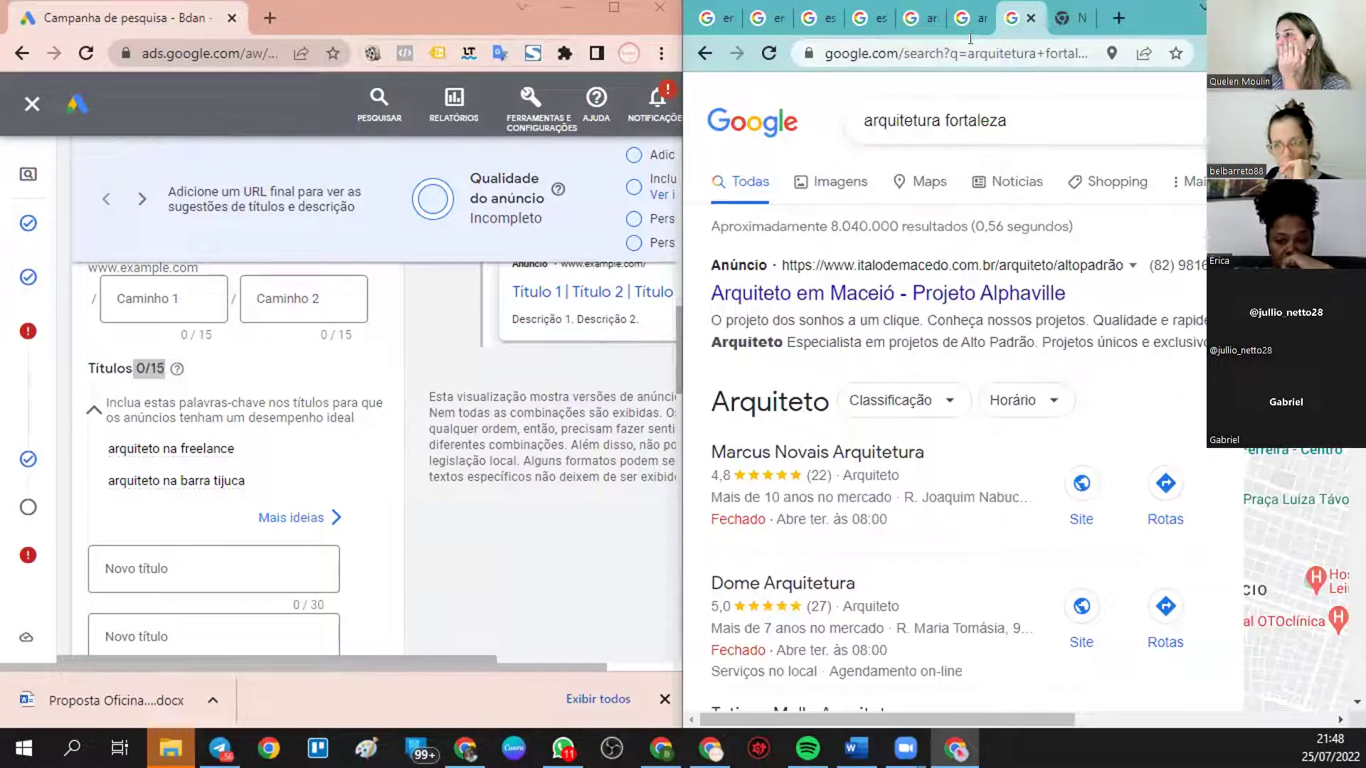
click(968, 21)
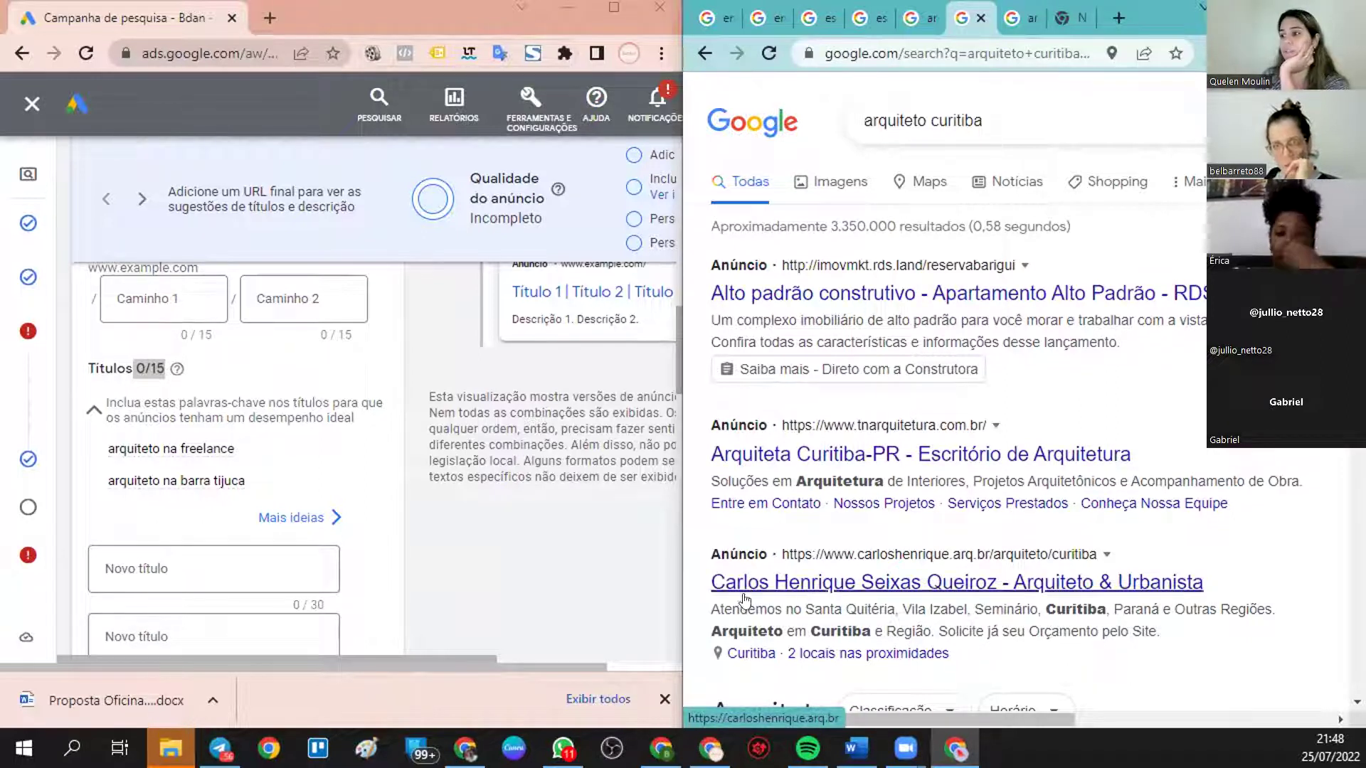
- Enter the architect's name as the first headline
click(192, 570)
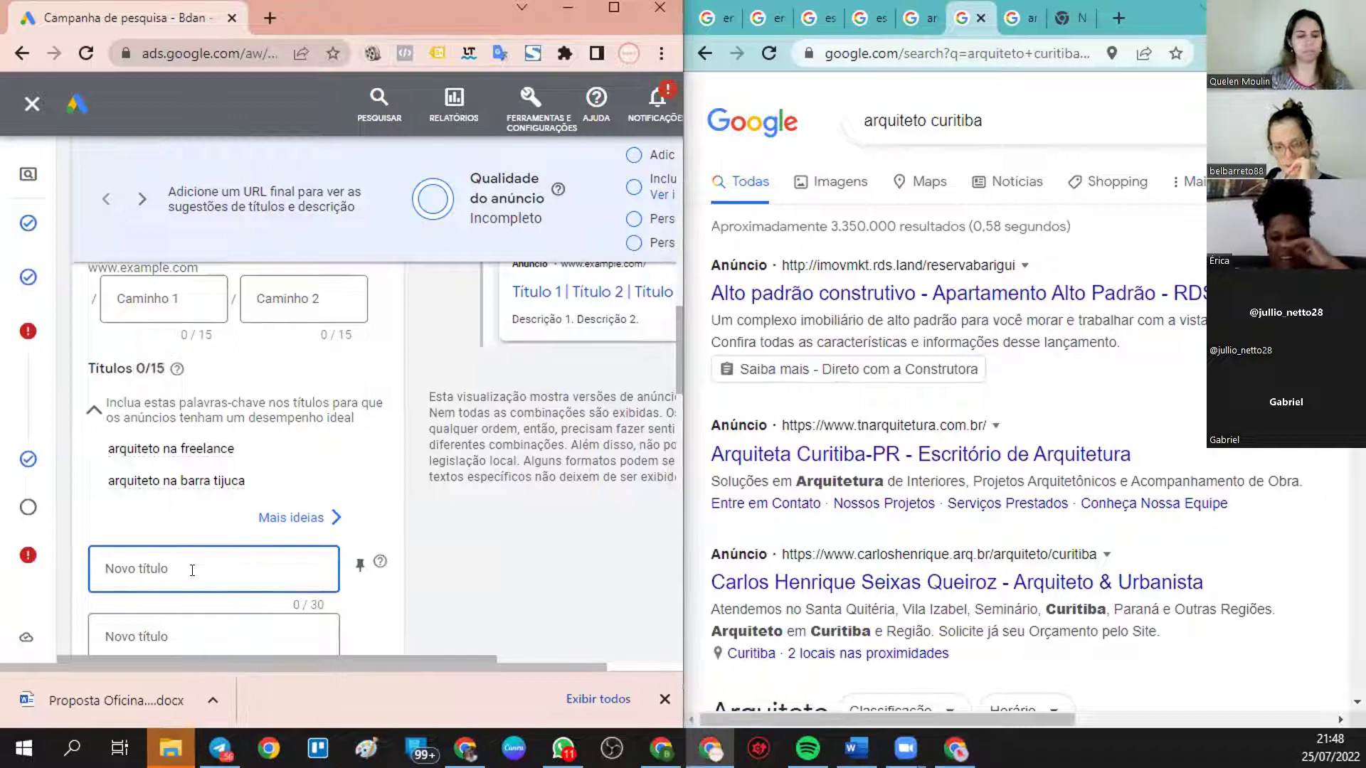
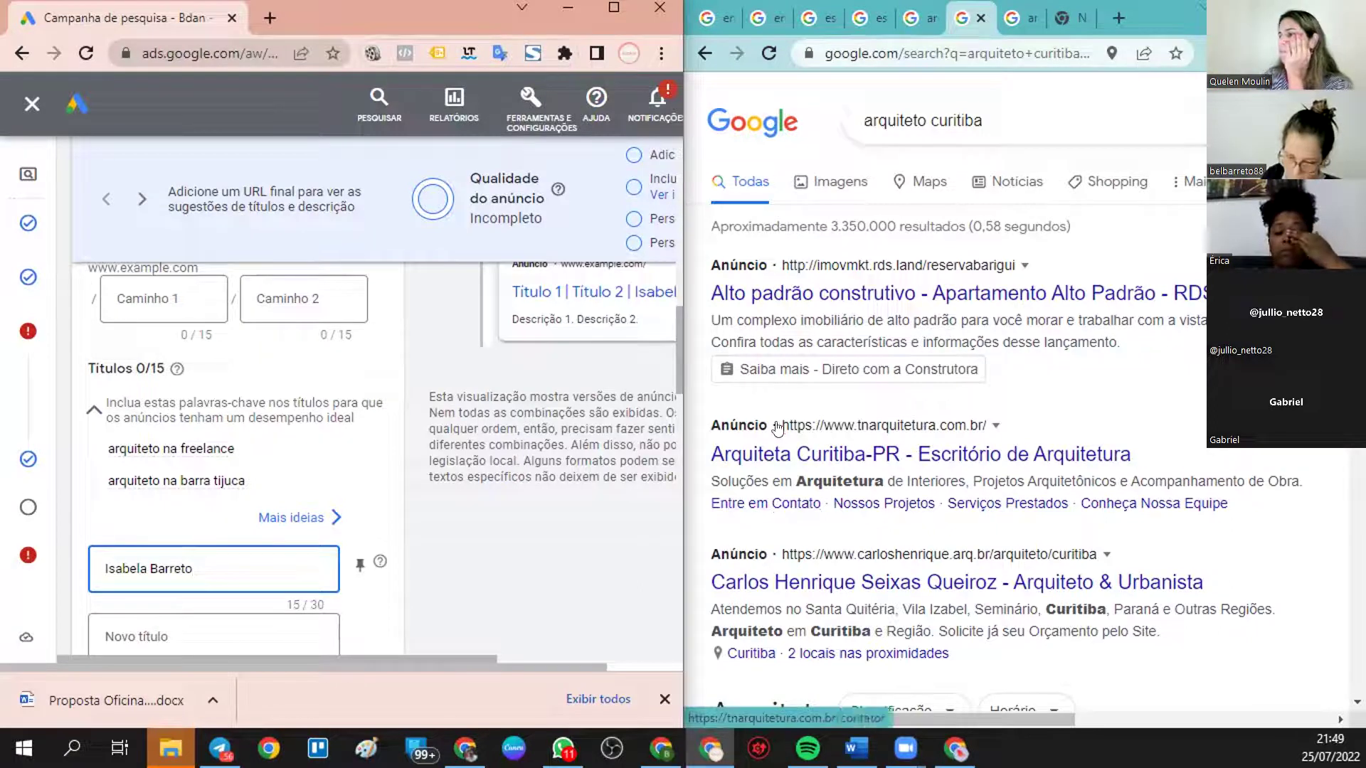
scroll(779, 507, down, 3)
scroll(808, 426, up, 3)
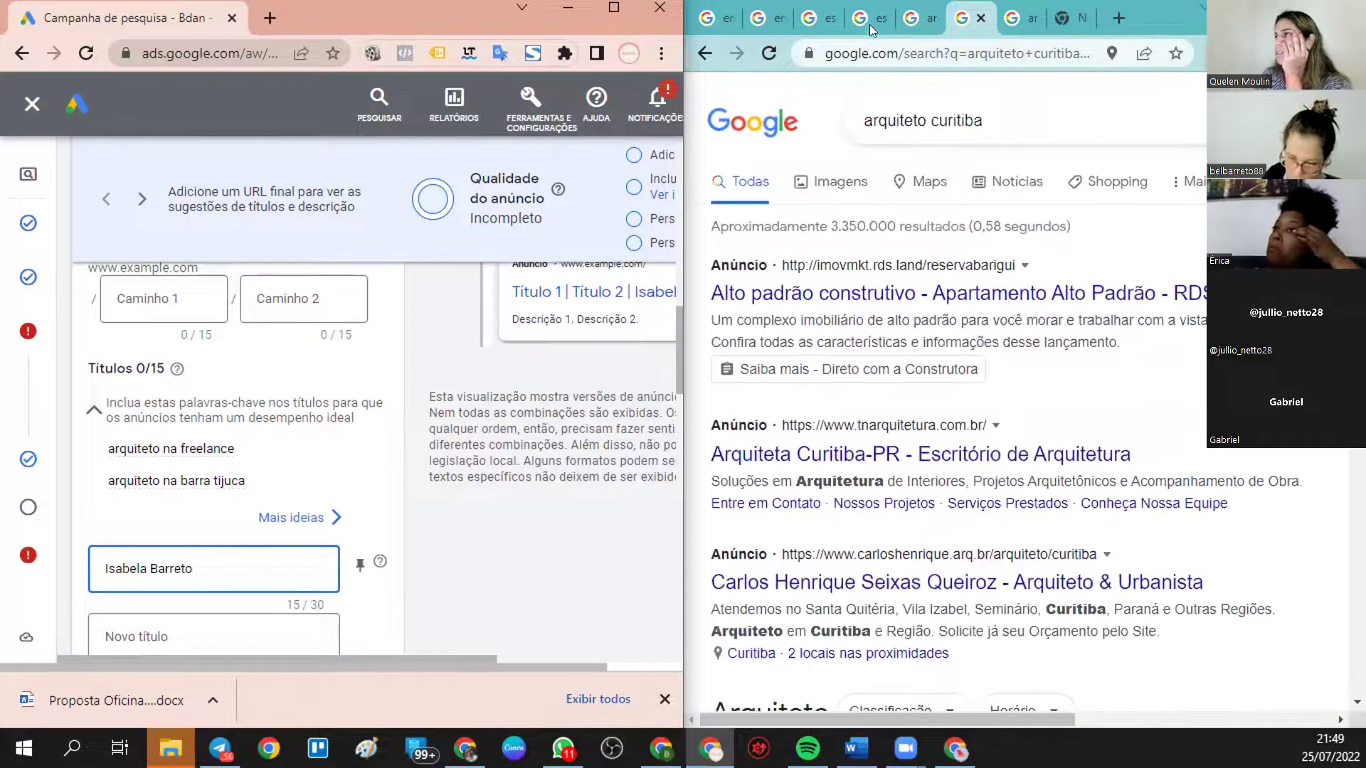
- Browse the escritorio de arquitetura cuiaba and empresa de arquitetura sp competitor ads
click(824, 16)
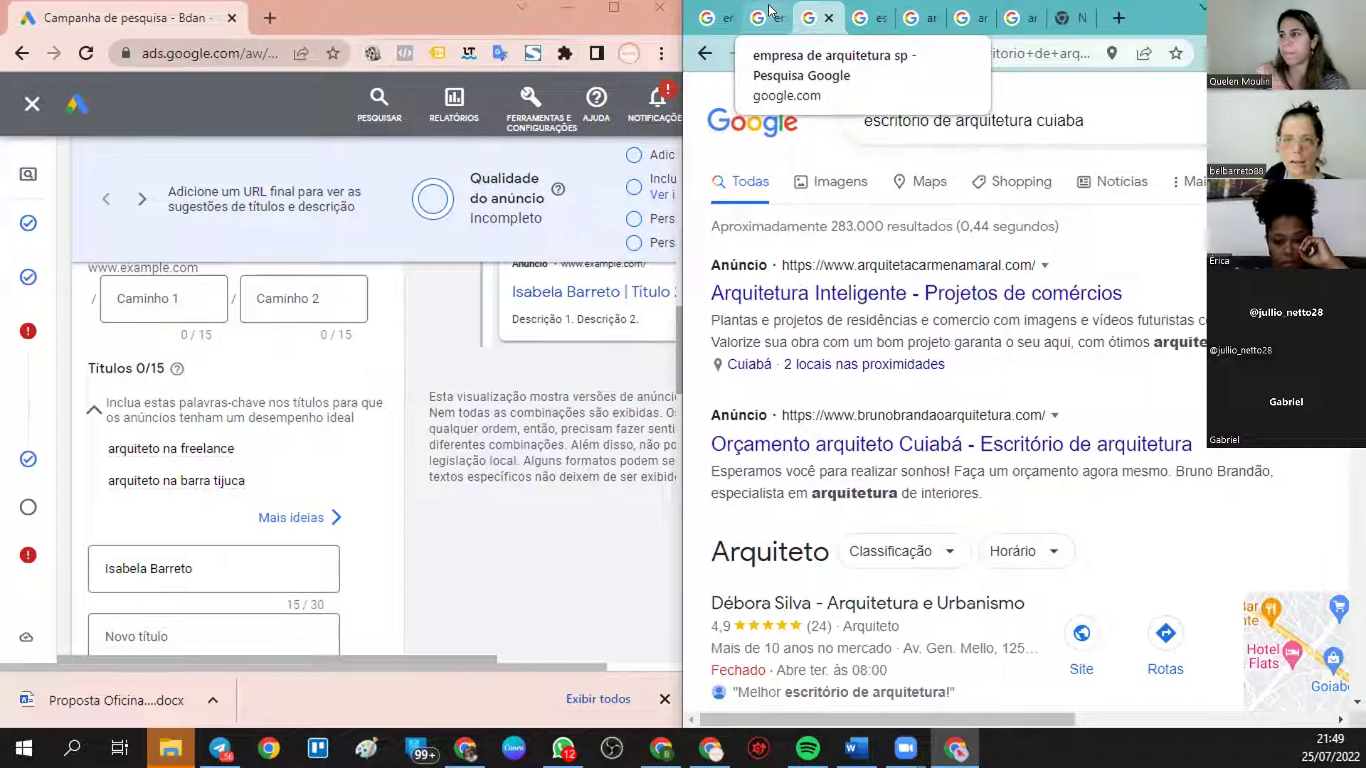
click(769, 10)
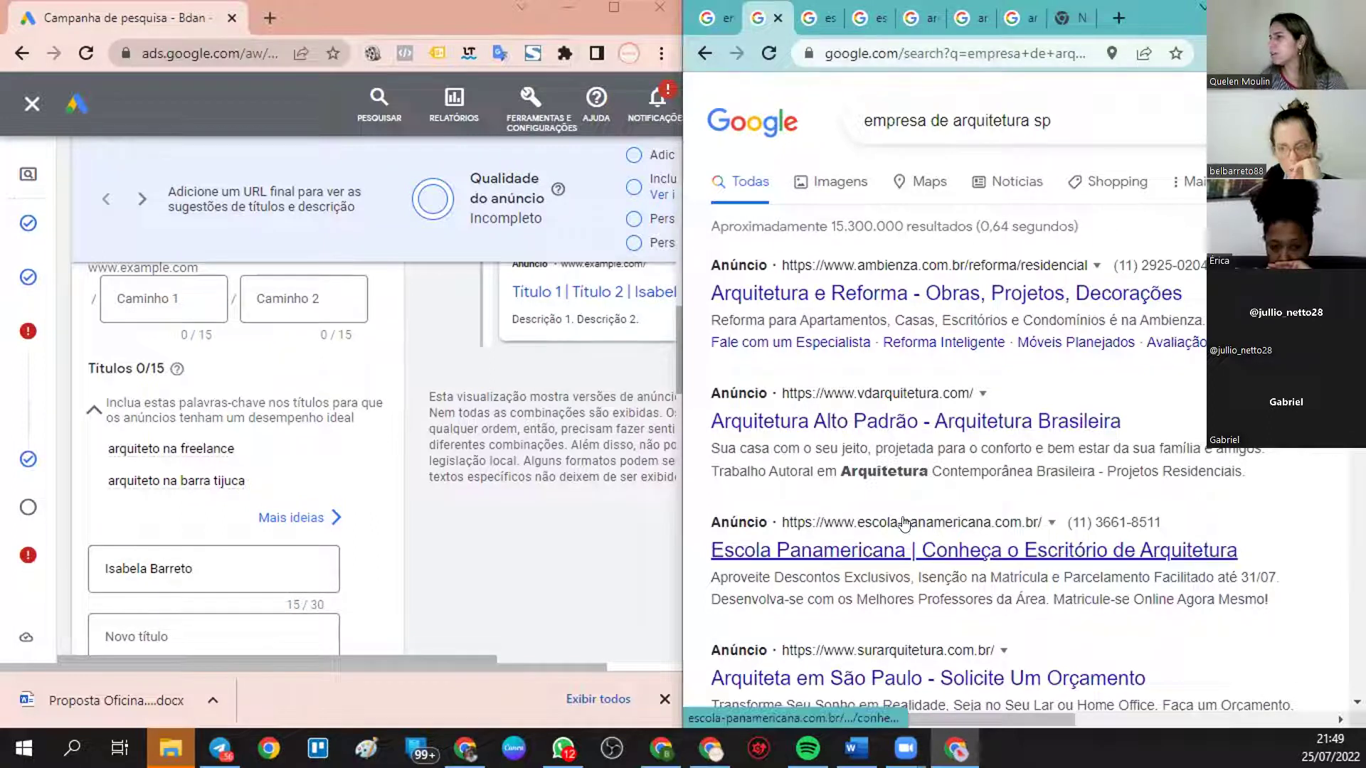
scroll(925, 483, down, 3)
scroll(878, 445, up, 4)
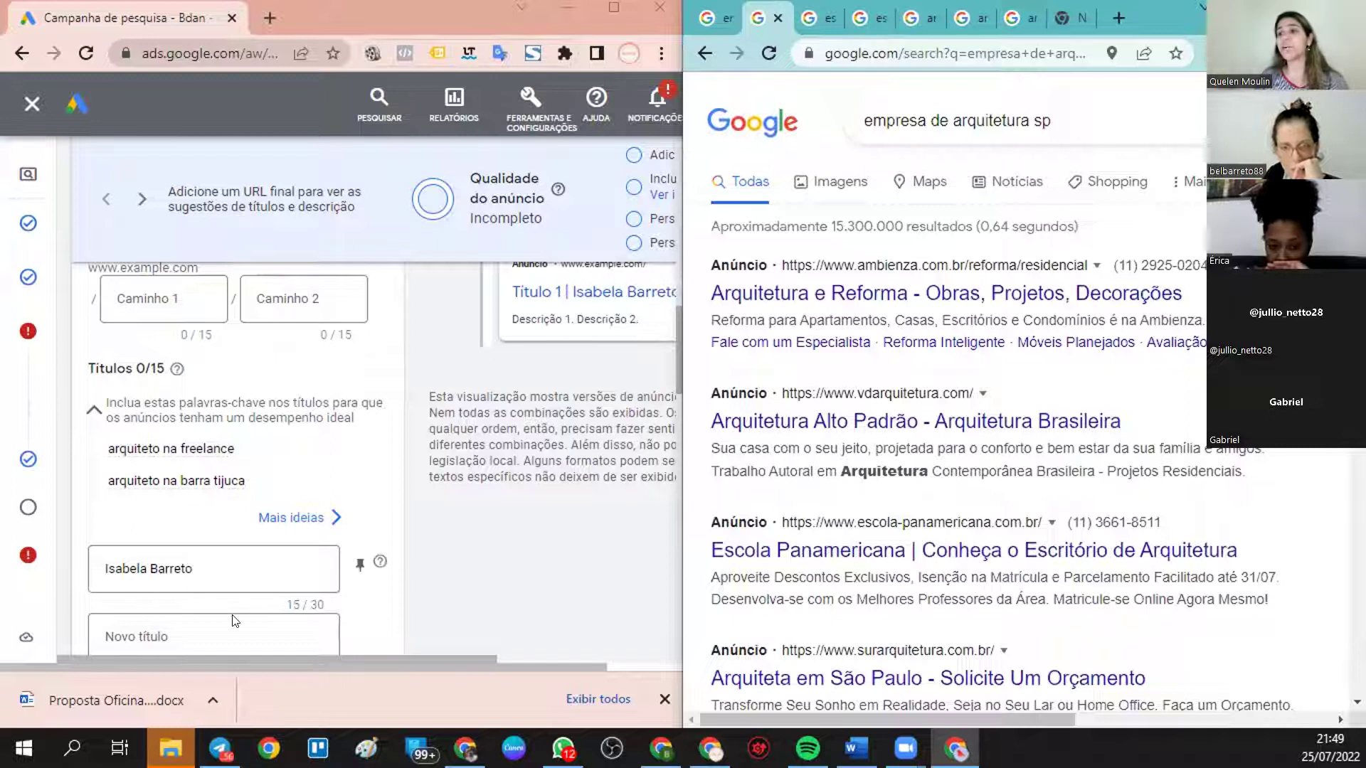
- Type 'Arquiteto Fre' into the second headline
click(162, 640)
text(arqui)
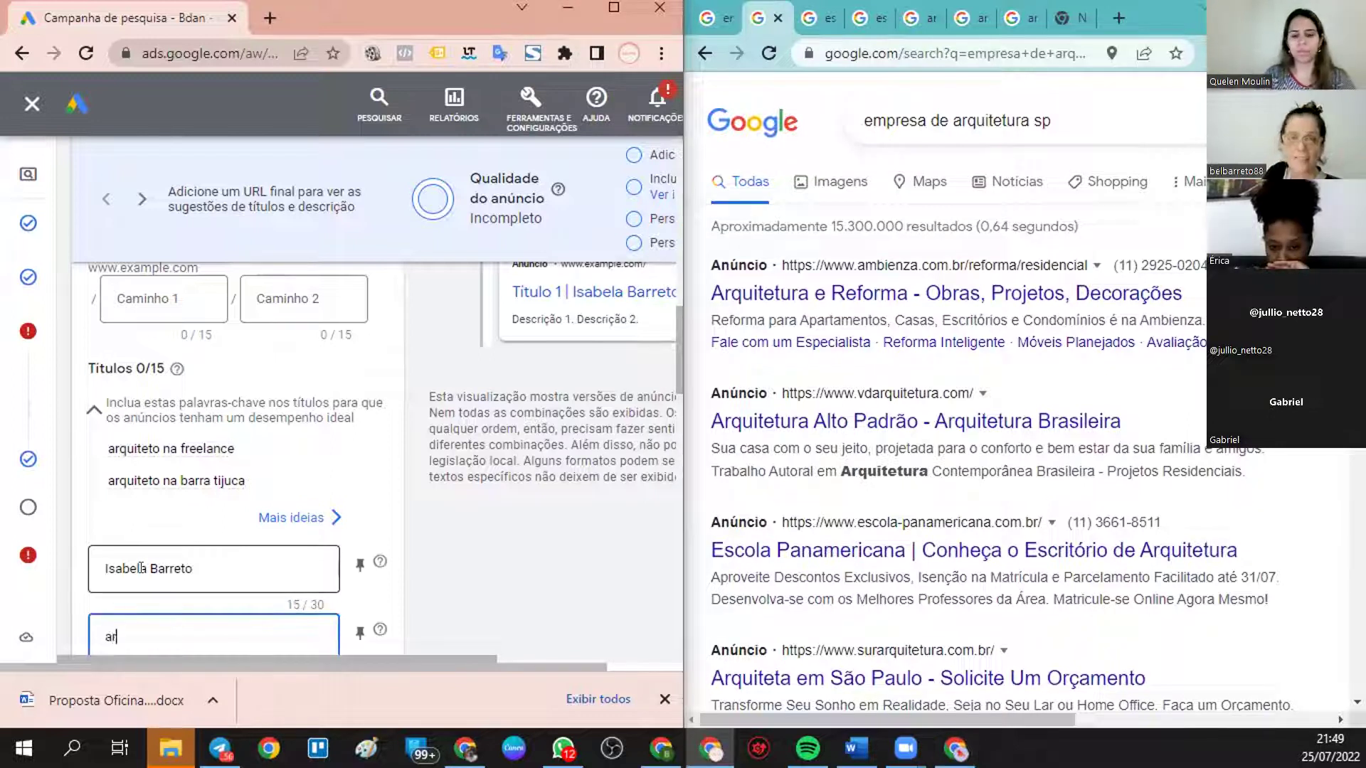
key(BackSpace)
key(BackSpace)
key(BackSpace)
key(BackSpace)
key(BackSpace)
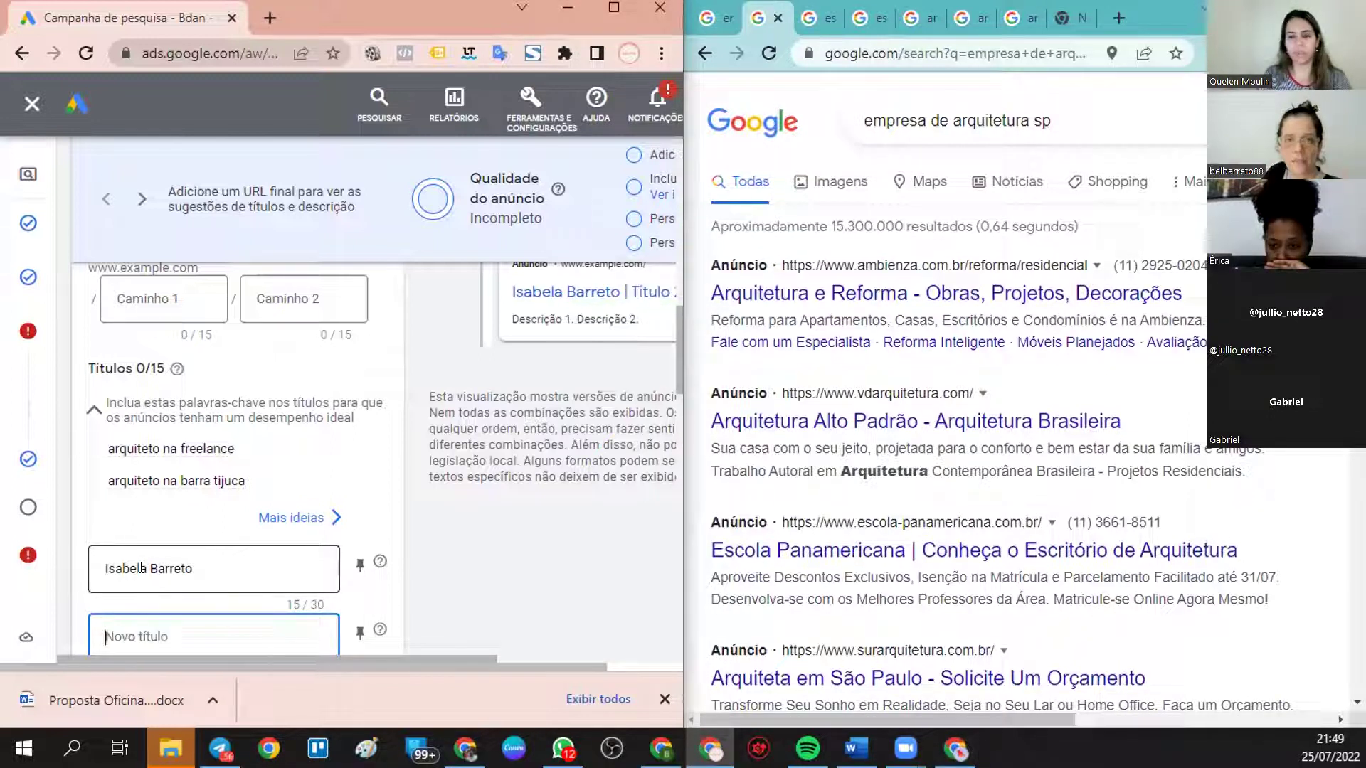
text(Arqui)
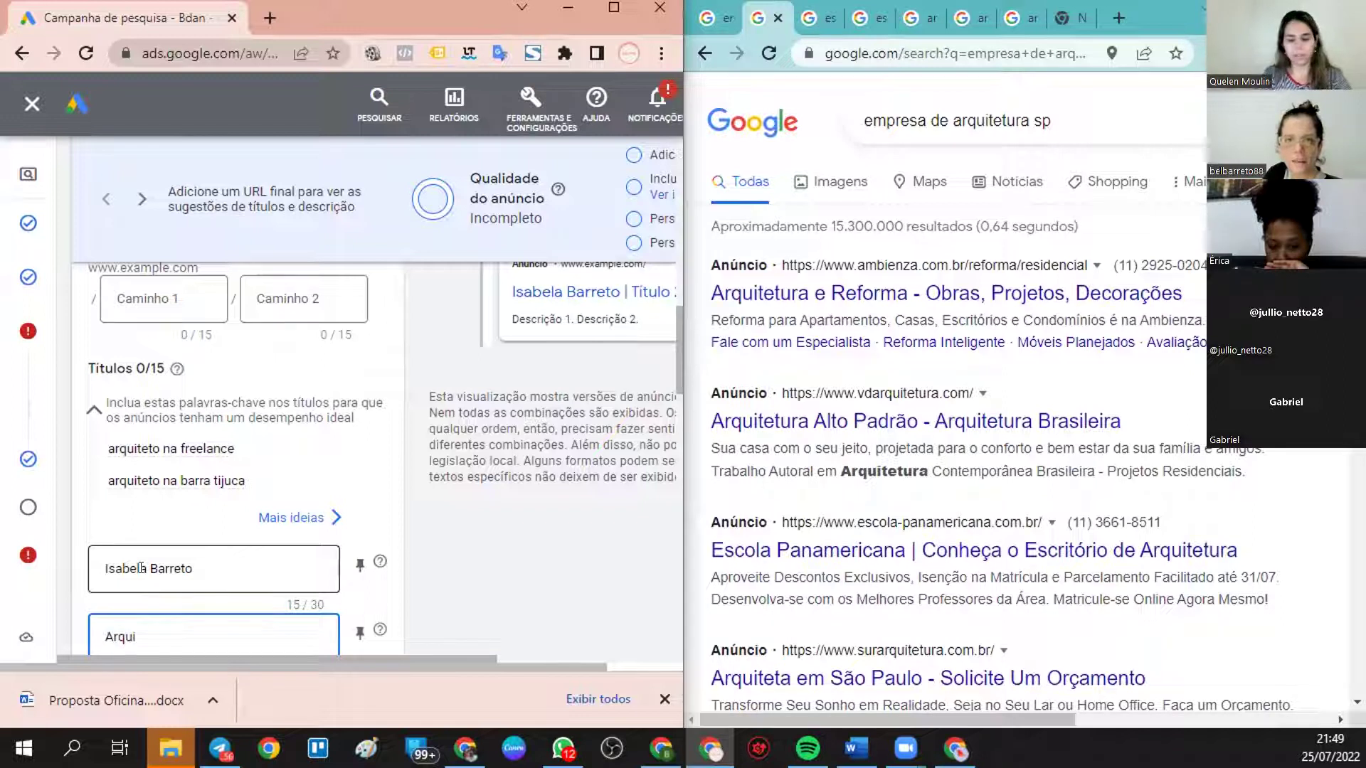
text(teto Freelance)
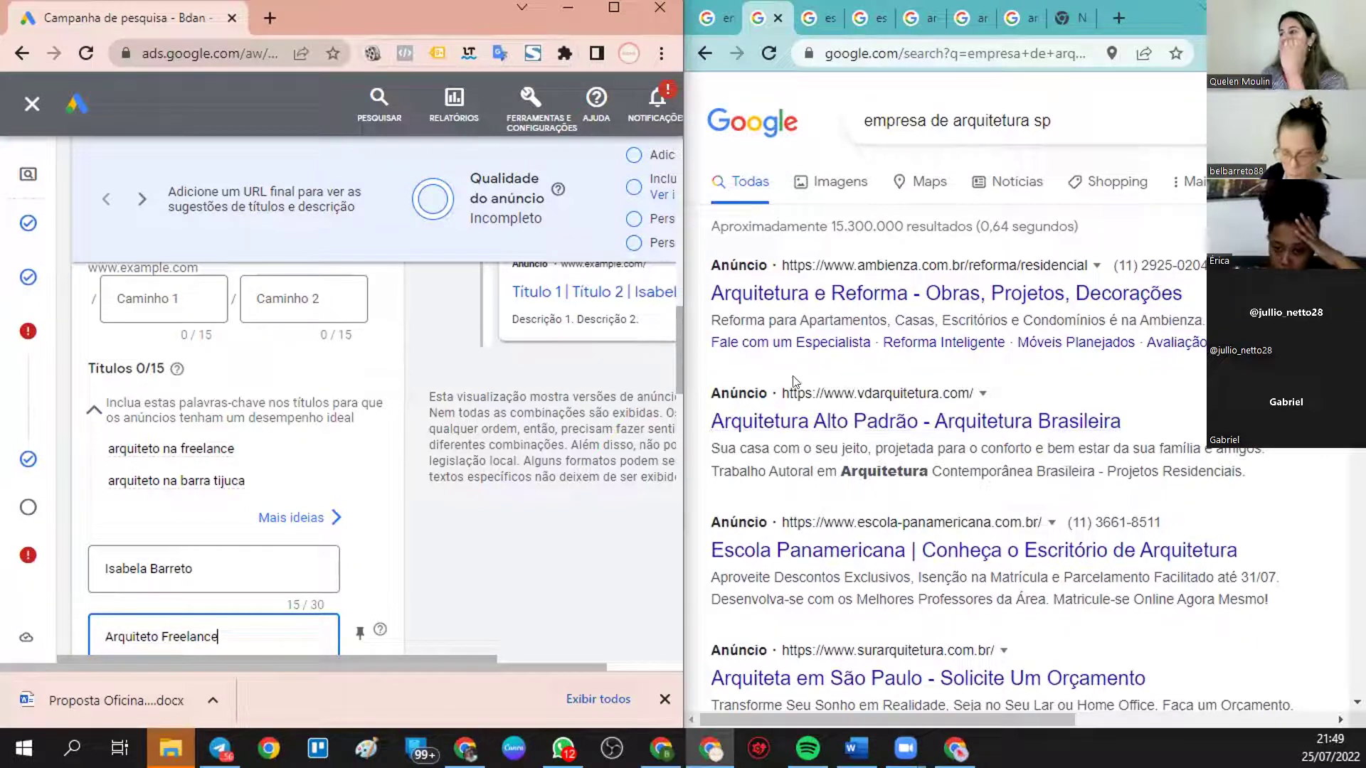
scroll(277, 523, down, 3)
- Fill the third headline with 'Arquiteto na Barra da Tijuca'
click(267, 497)
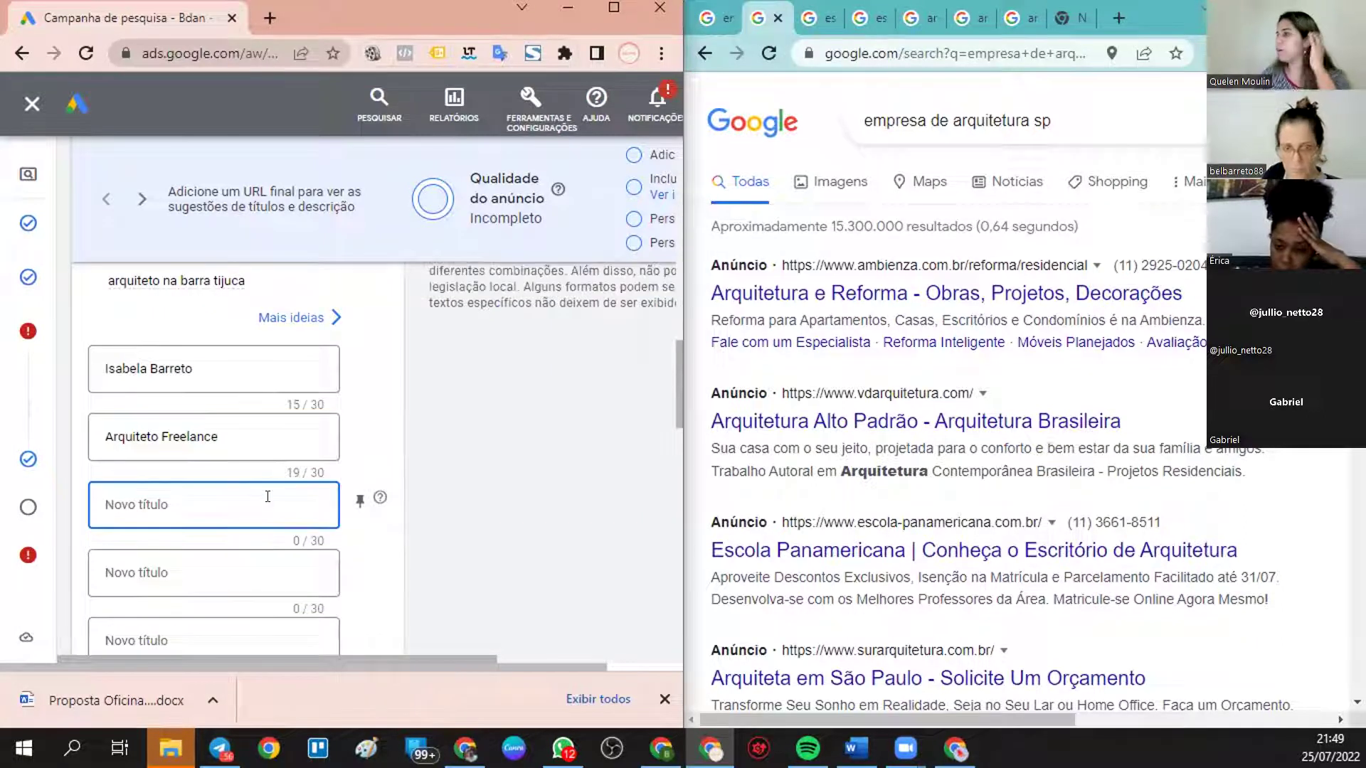
text(Arquit)
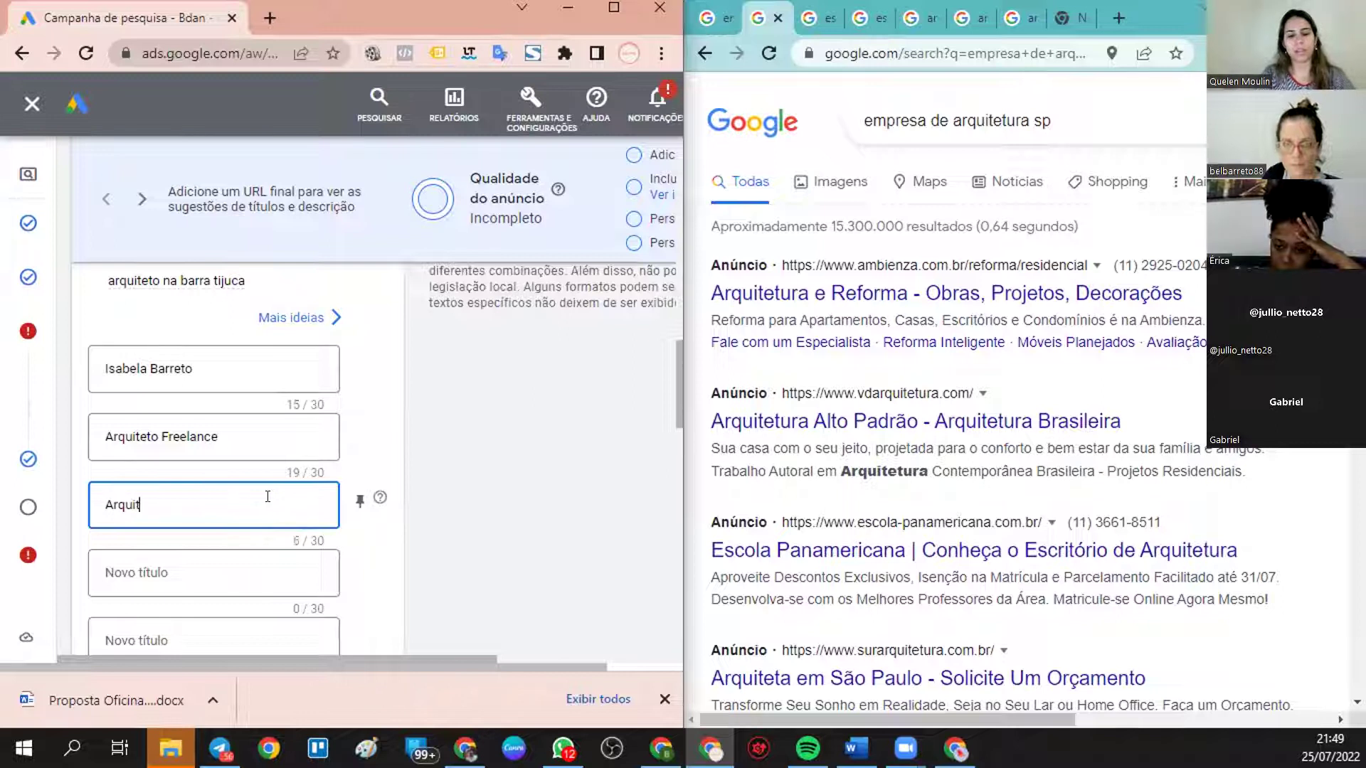
text(eto arq)
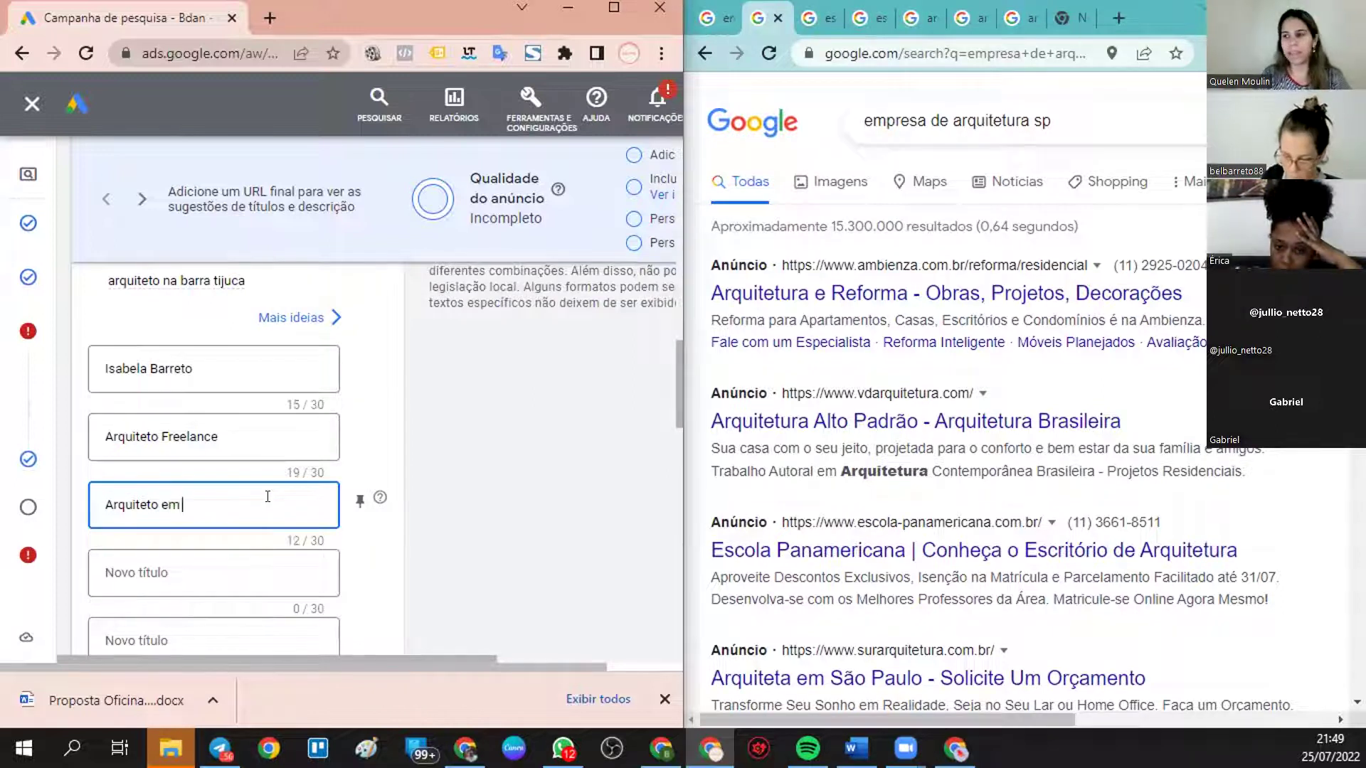
key(BackSpace)
key(BackSpace)
key(BackSpace)
text(na Barra)
text(da)
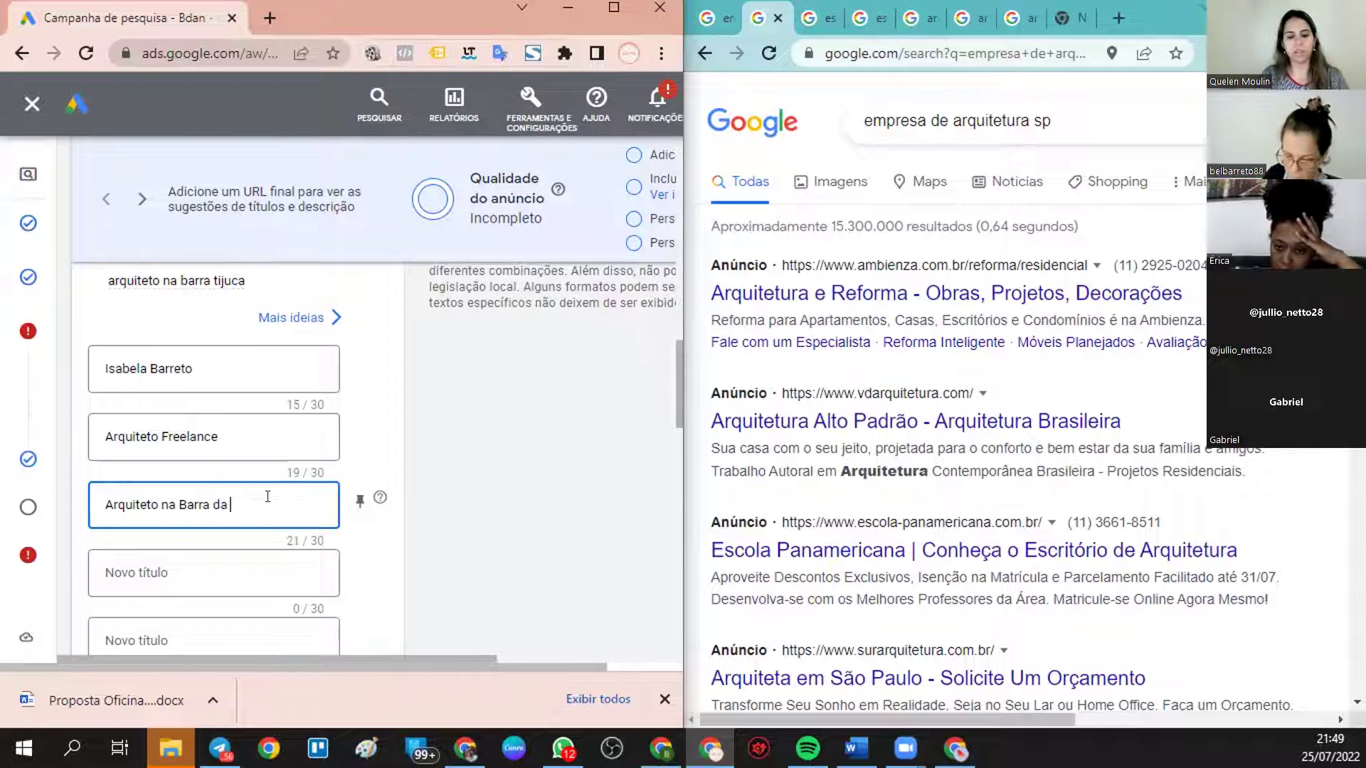
text( Tijuca)
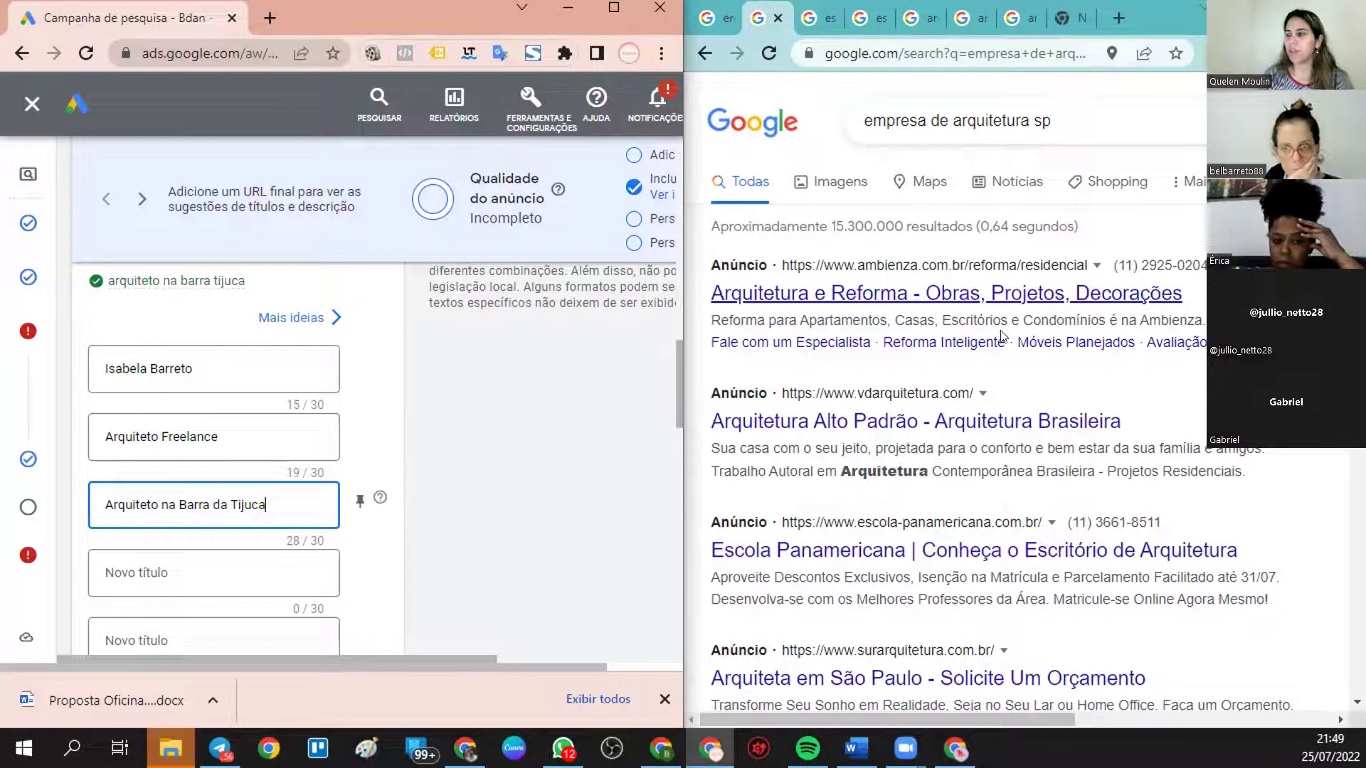
scroll(1003, 336, down, 4)
scroll(996, 342, up, 4)
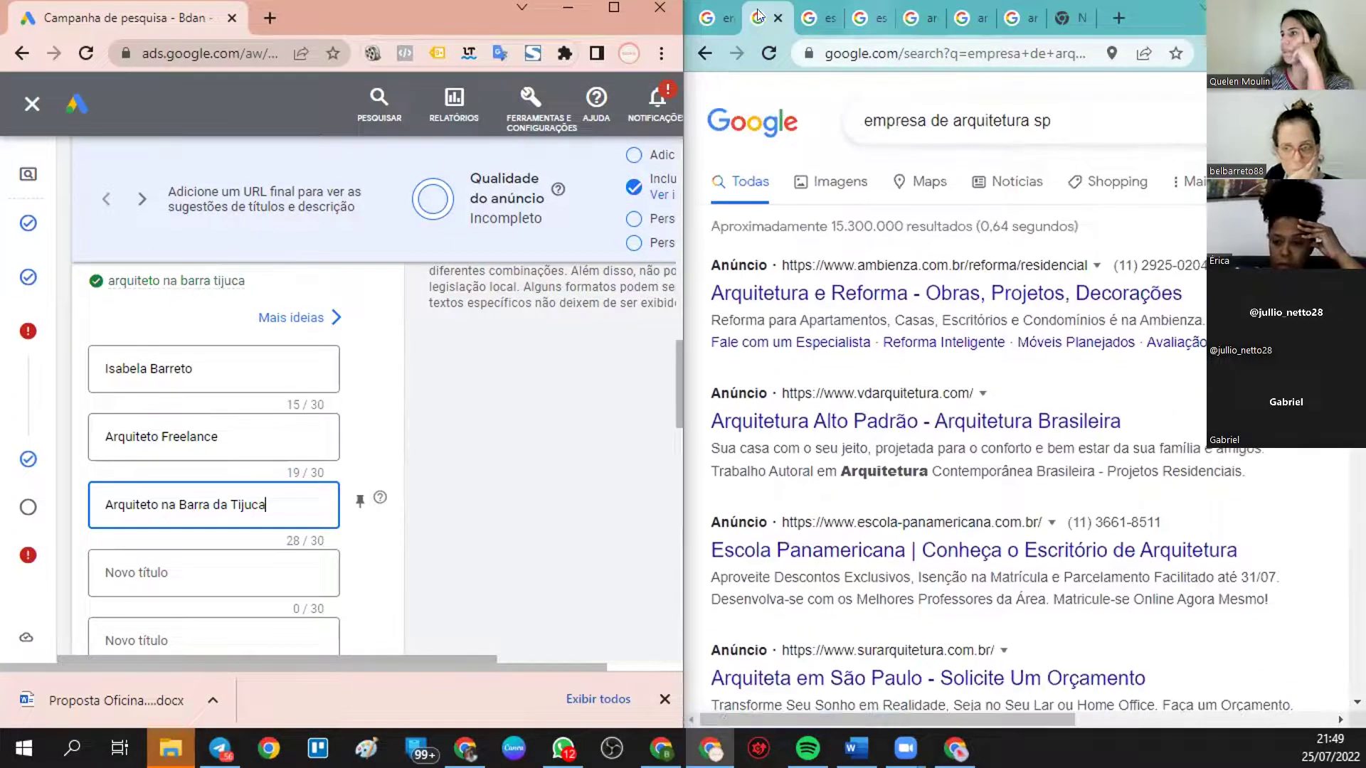
- Review the competitor ads in the empresa de arquitetura search results
click(717, 18)
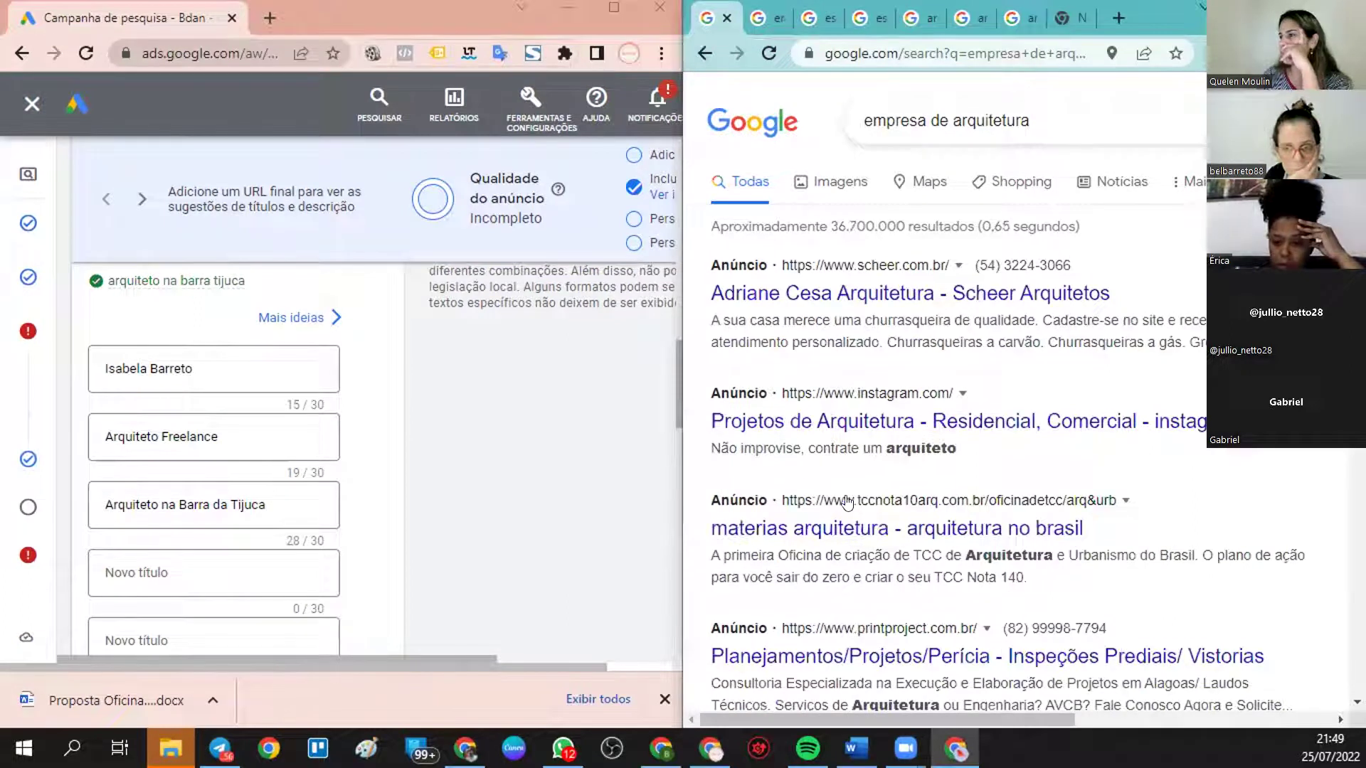
scroll(882, 498, down, 1)
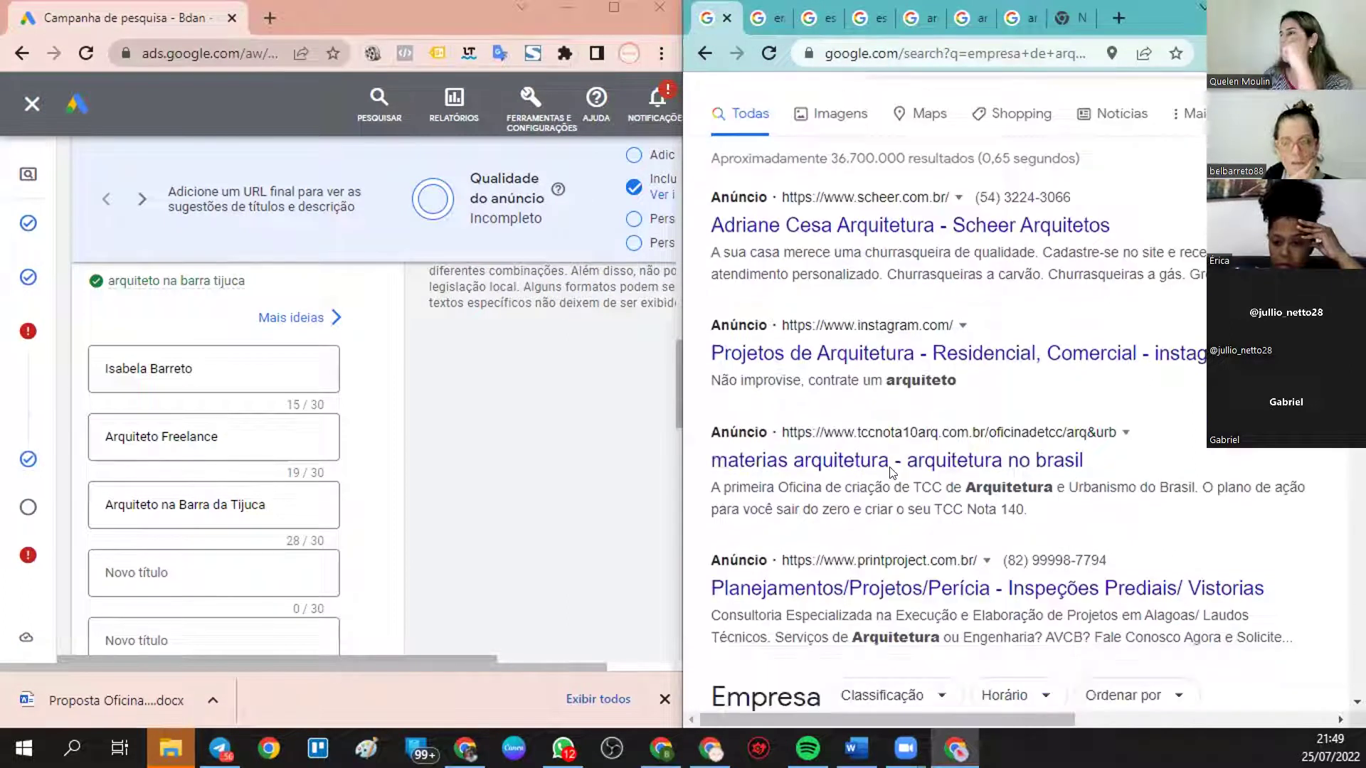
scroll(936, 499, down, 2)
scroll(924, 491, up, 3)
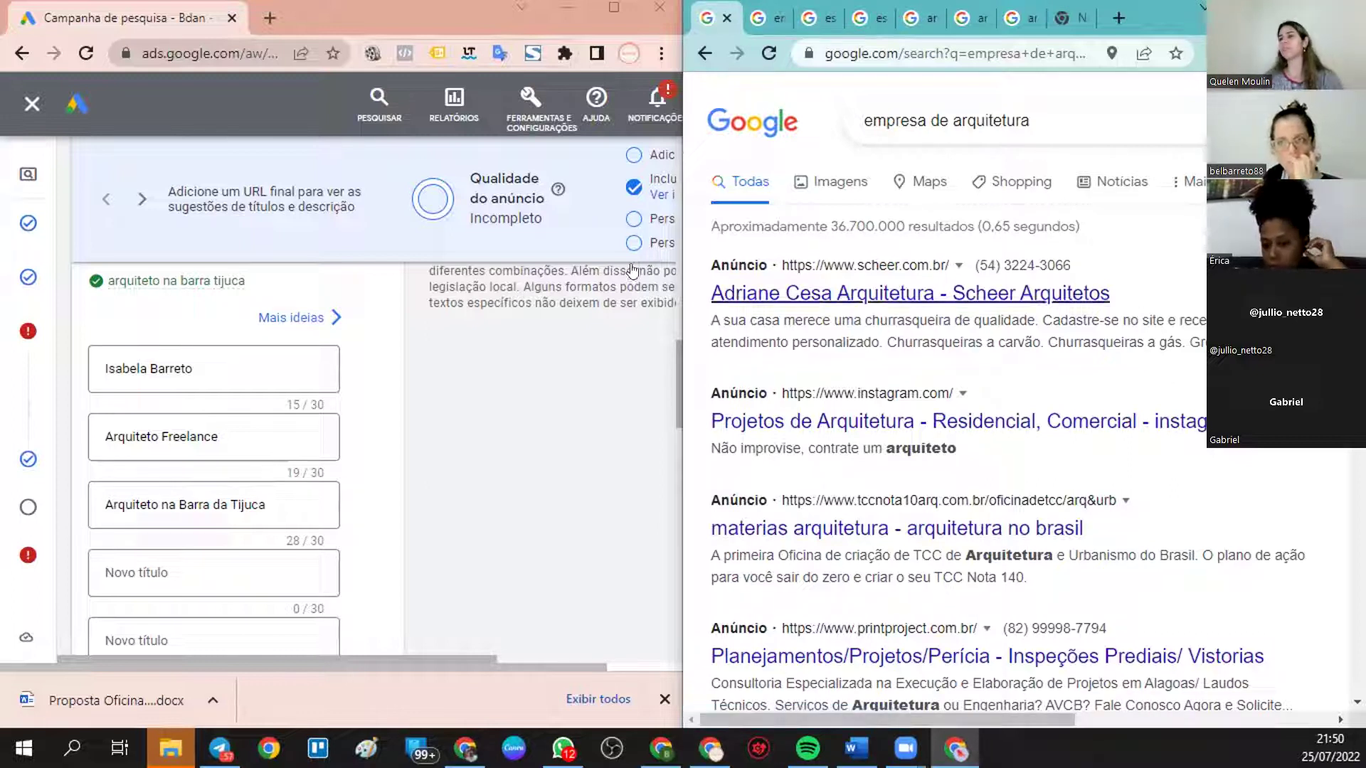
- Add the headline 'Faço seu Orçamento' after the Barra da Tijuca headline
click(239, 569)
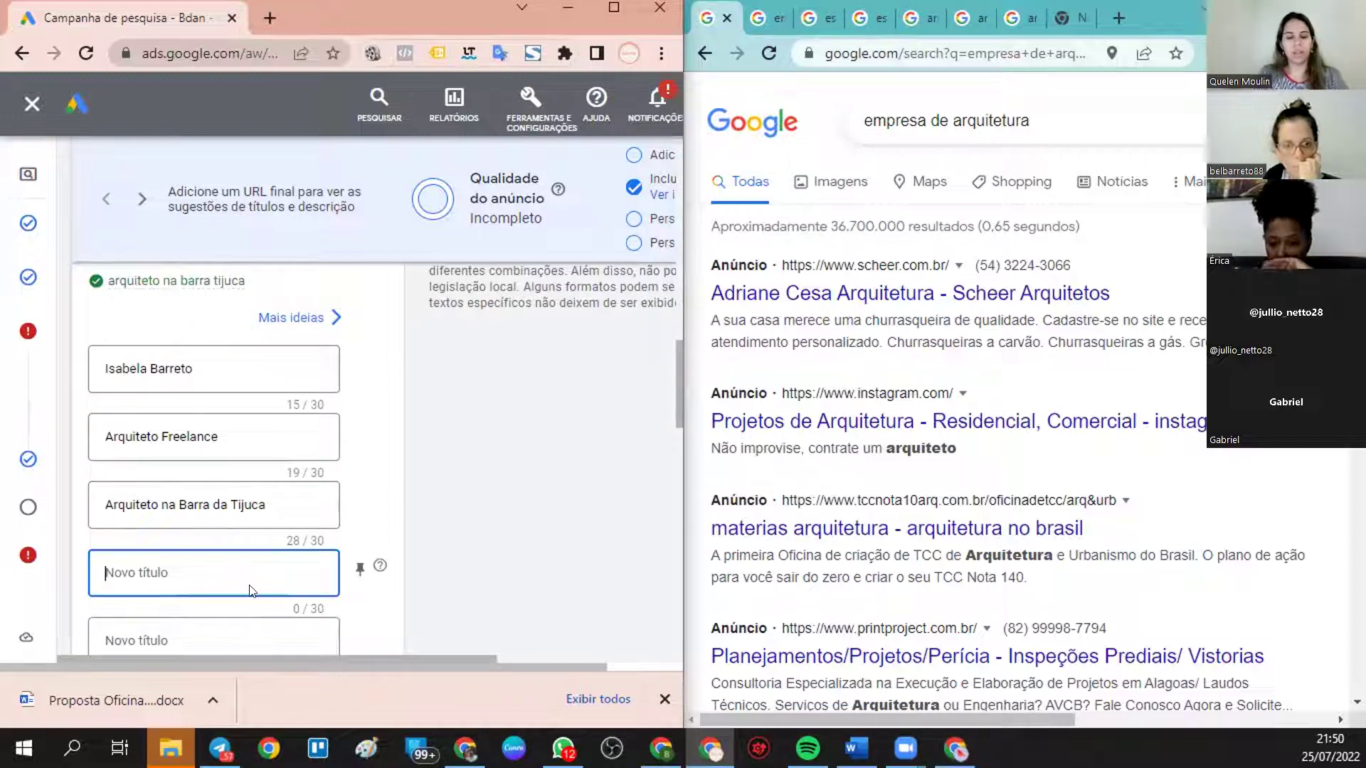
text(F)
text(ça)
key(BackSpace)
key(BackSpace)
text(aço se)
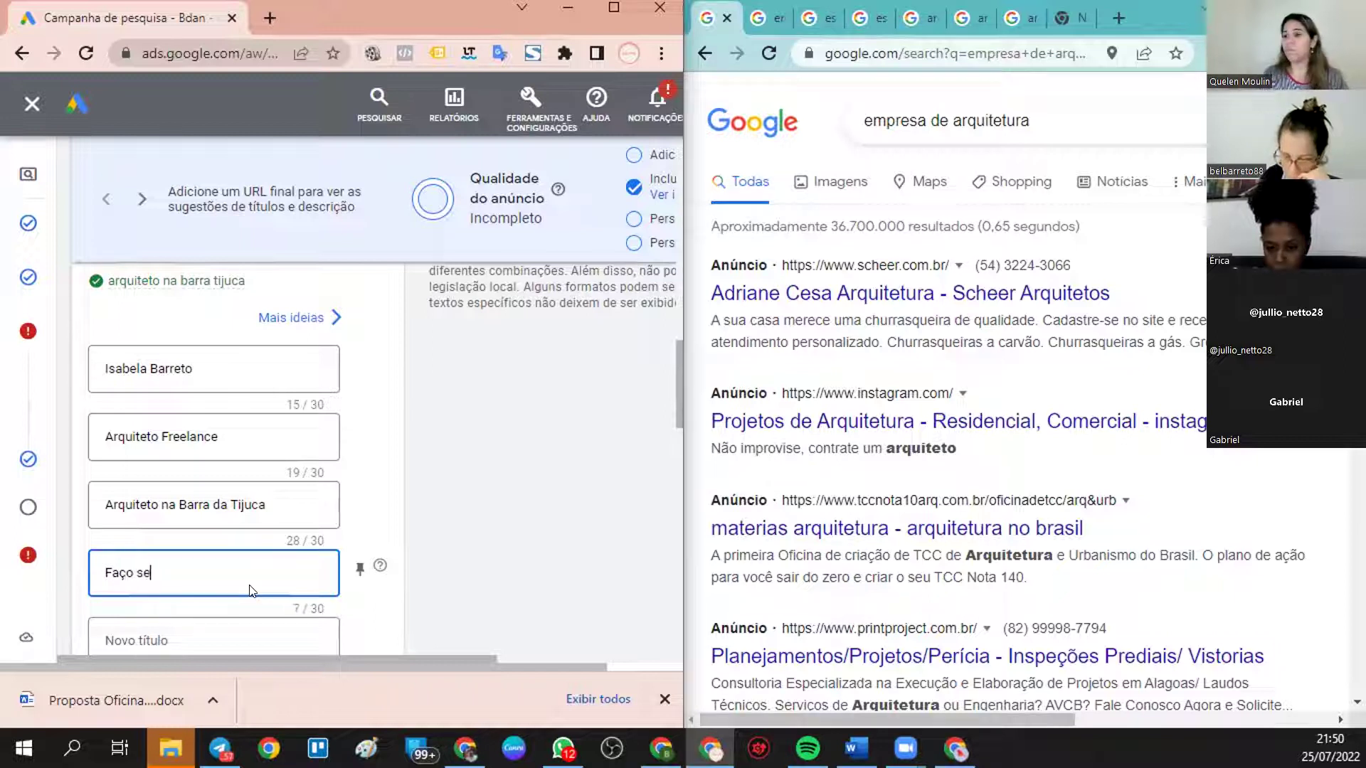
text(u Orçamento)
scroll(231, 442, down, 3)
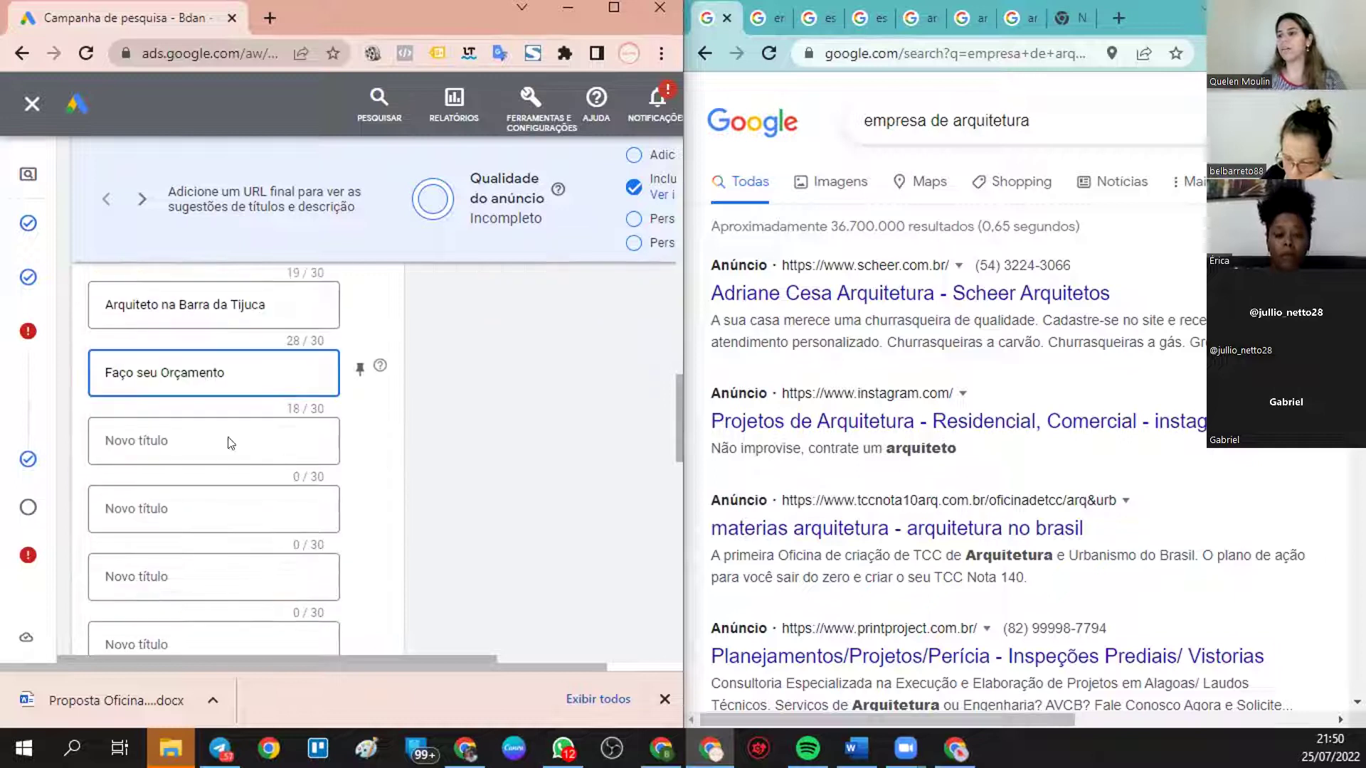
click(234, 429)
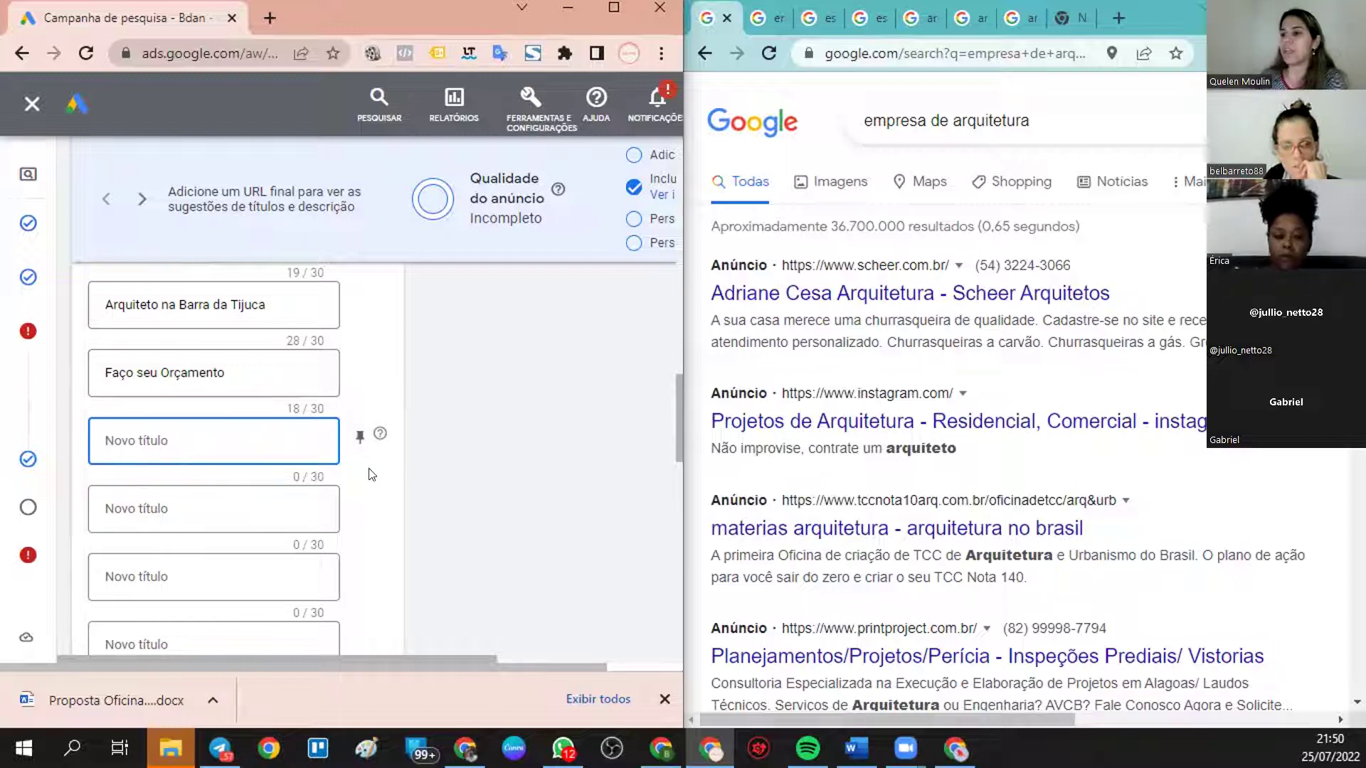
scroll(342, 441, down, 3)
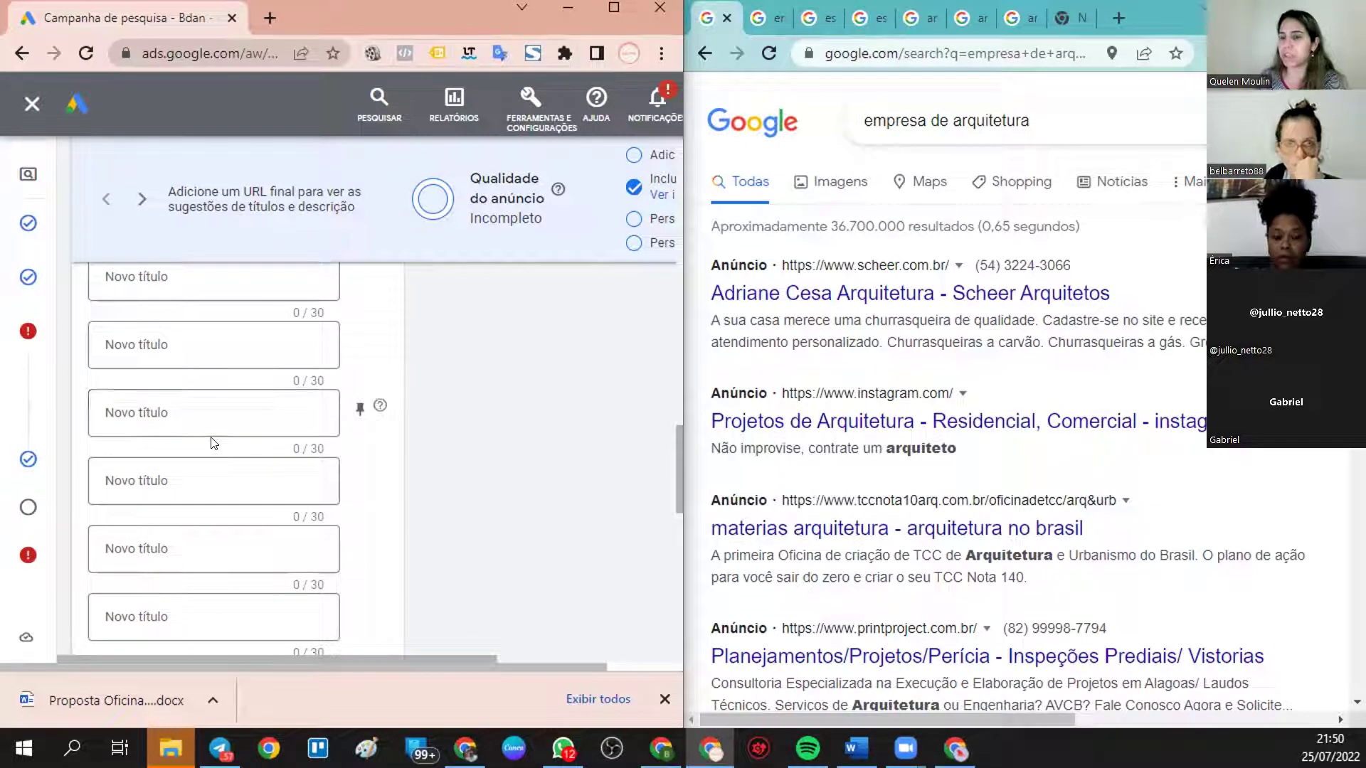
scroll(288, 414, down, 5)
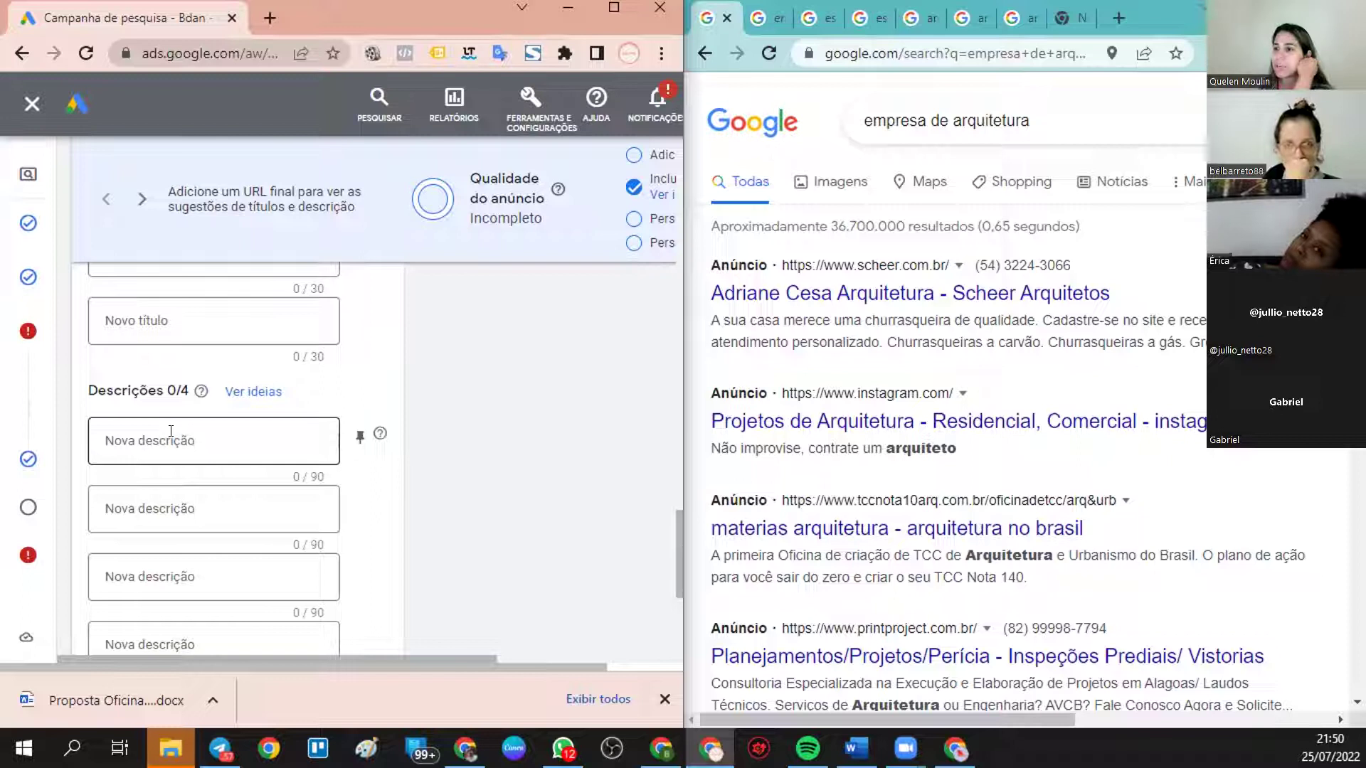
- Copy 'Não improvise, contrate um arquiteto' from a competitor ad into the first description
drag(711, 321, 1202, 344)
click(1202, 345)
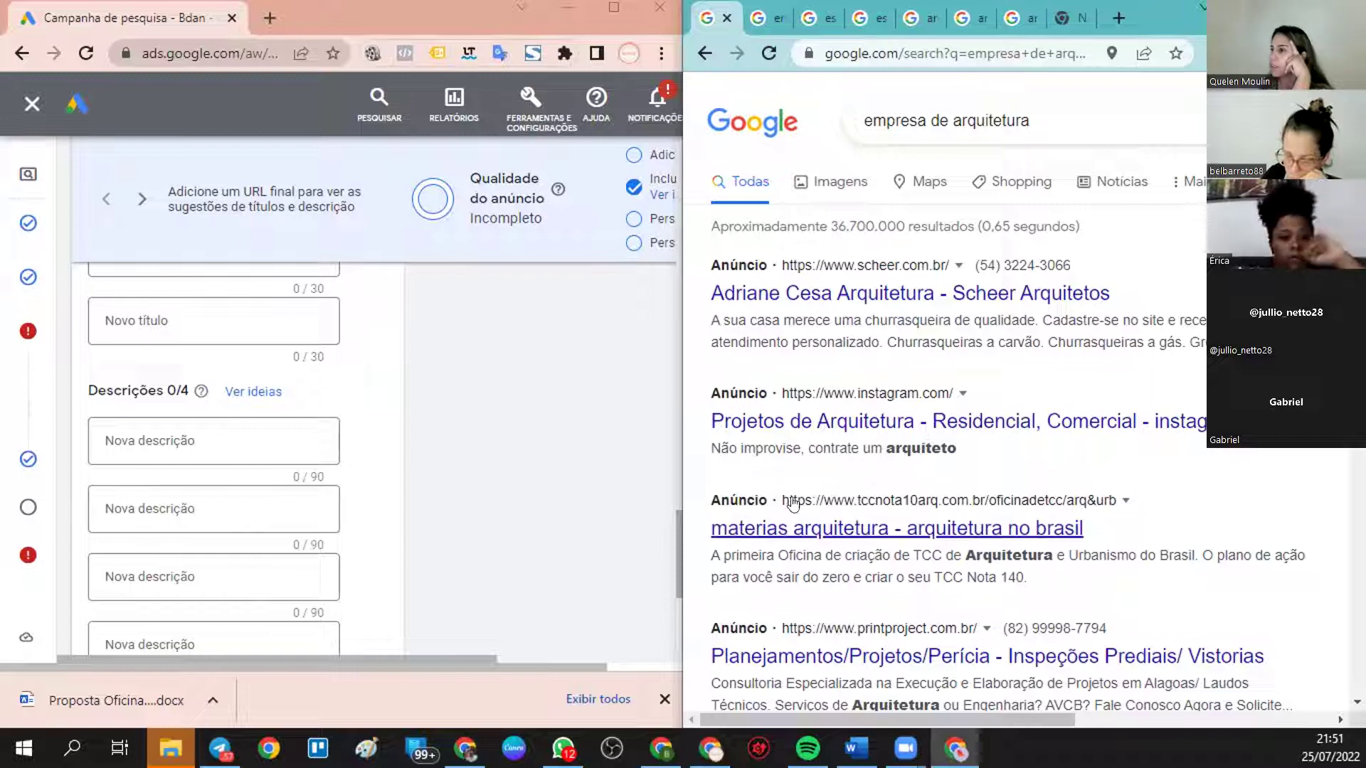
drag(710, 448, 1027, 462)
key(ctrl+c)
click(264, 434)
key(ctrl+v)
click(467, 503)
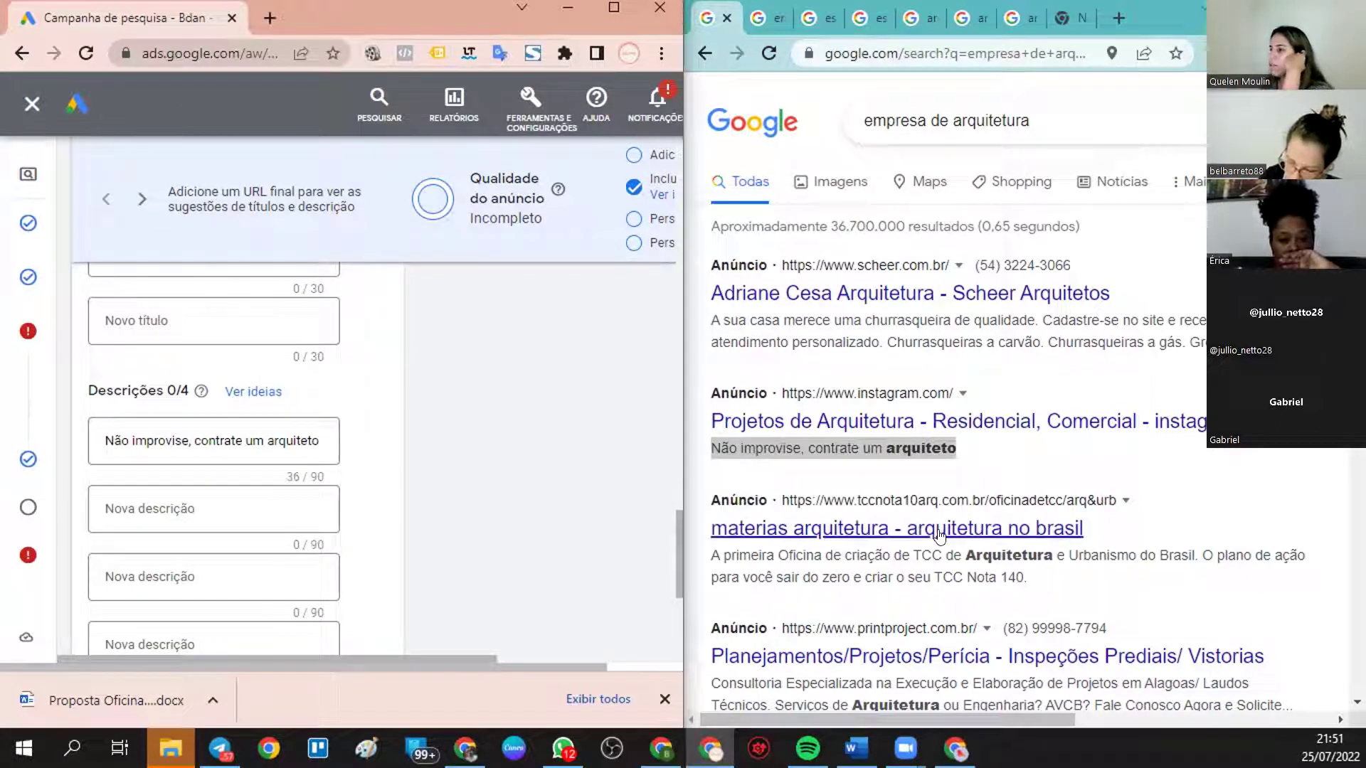
scroll(809, 526, down, 1)
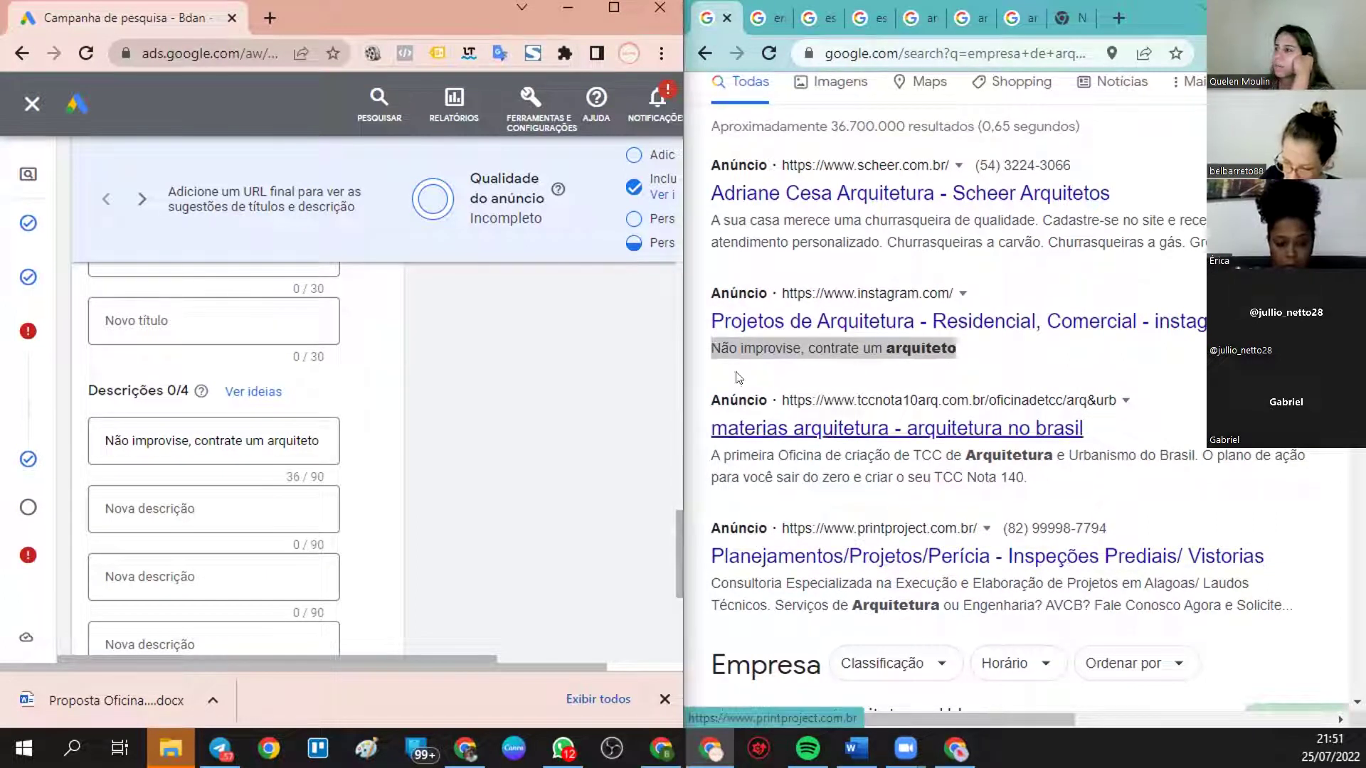
- Copy the Ambienza ad's description line from the empresa de arquitetura sp results
click(772, 11)
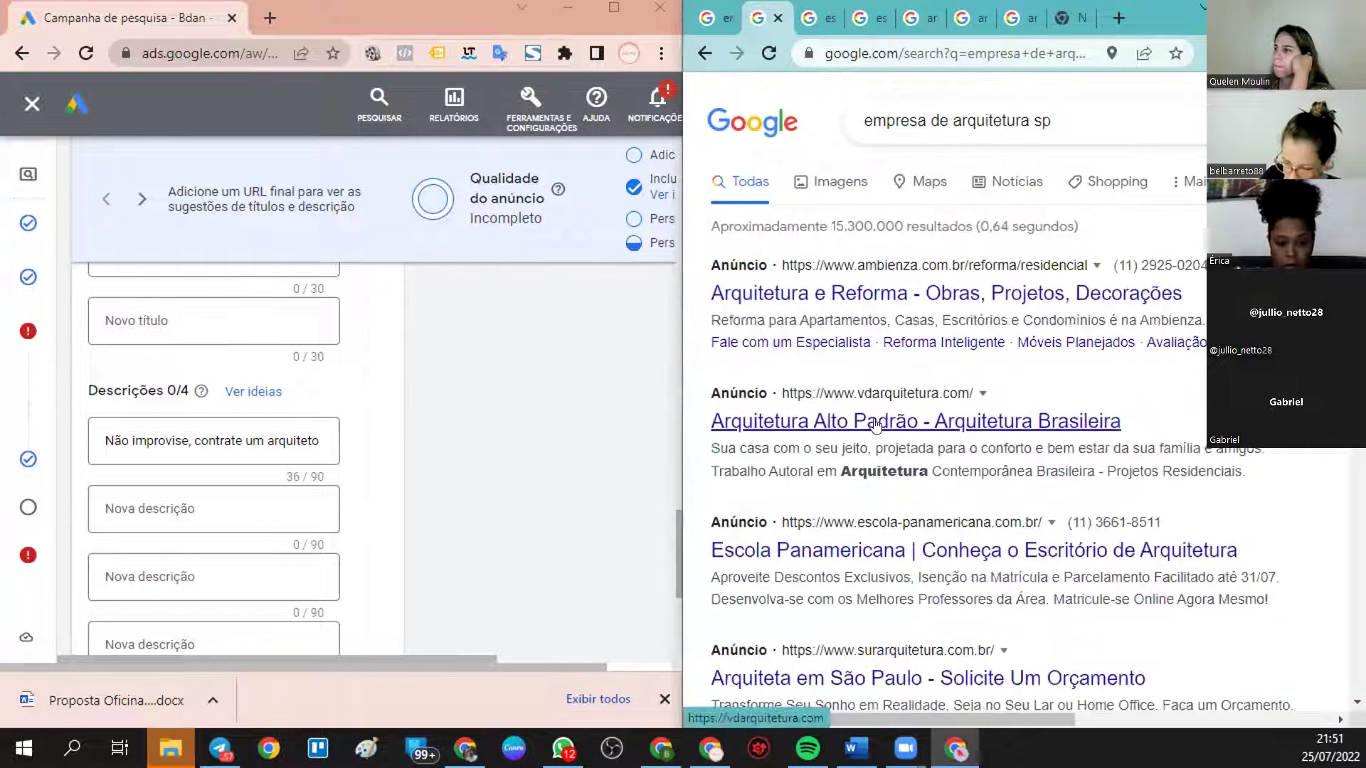
drag(701, 325, 1199, 316)
key(ctrl+c)
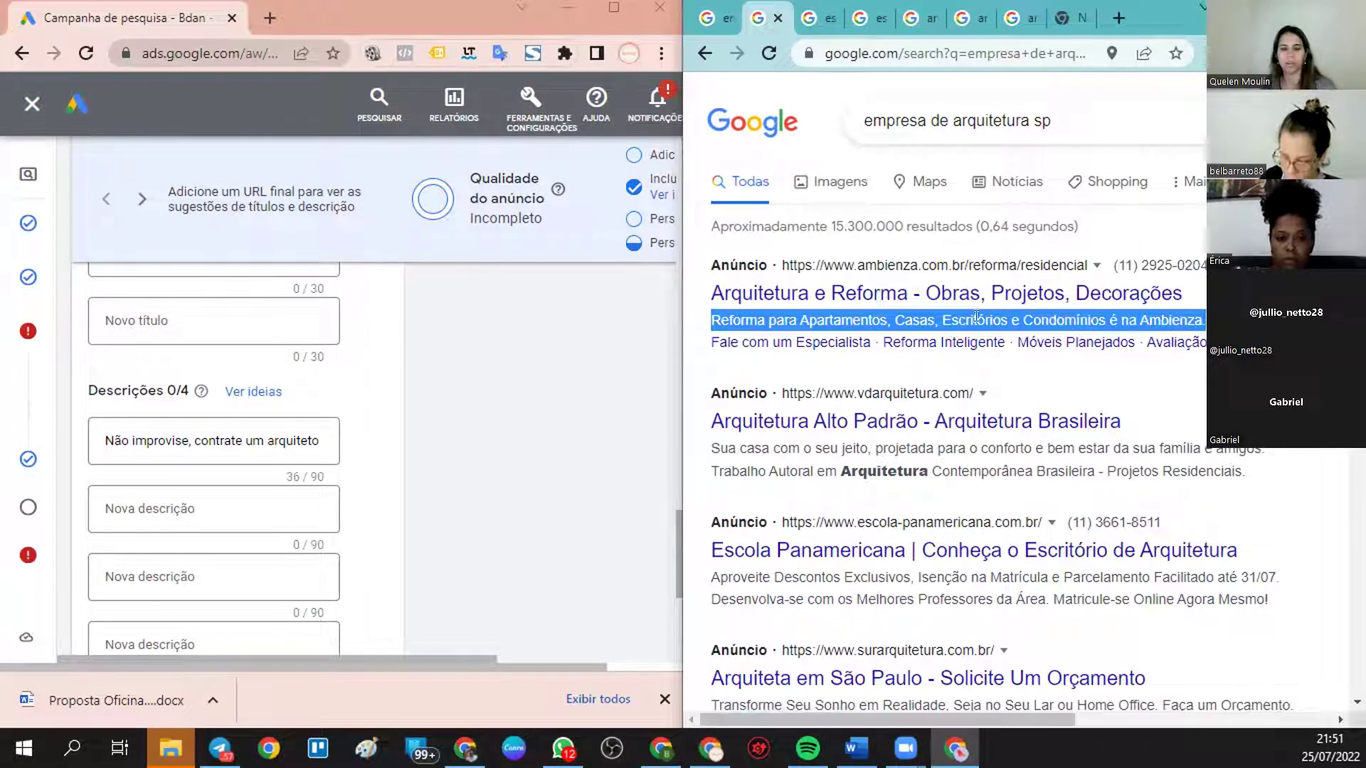
click(216, 508)
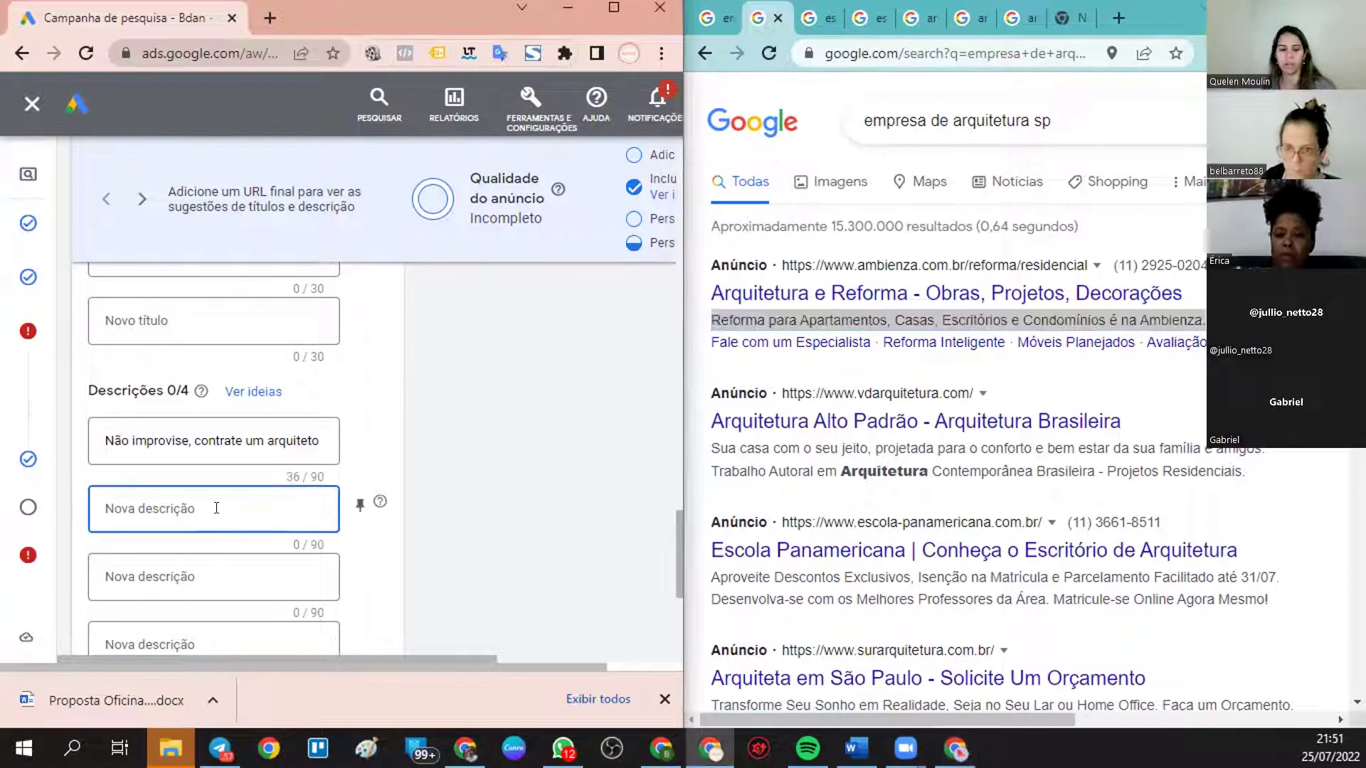
- Paste the Ambienza line as the second description, replacing Ambienza with 'Renova Arquitetura'
key(ctrl+v)
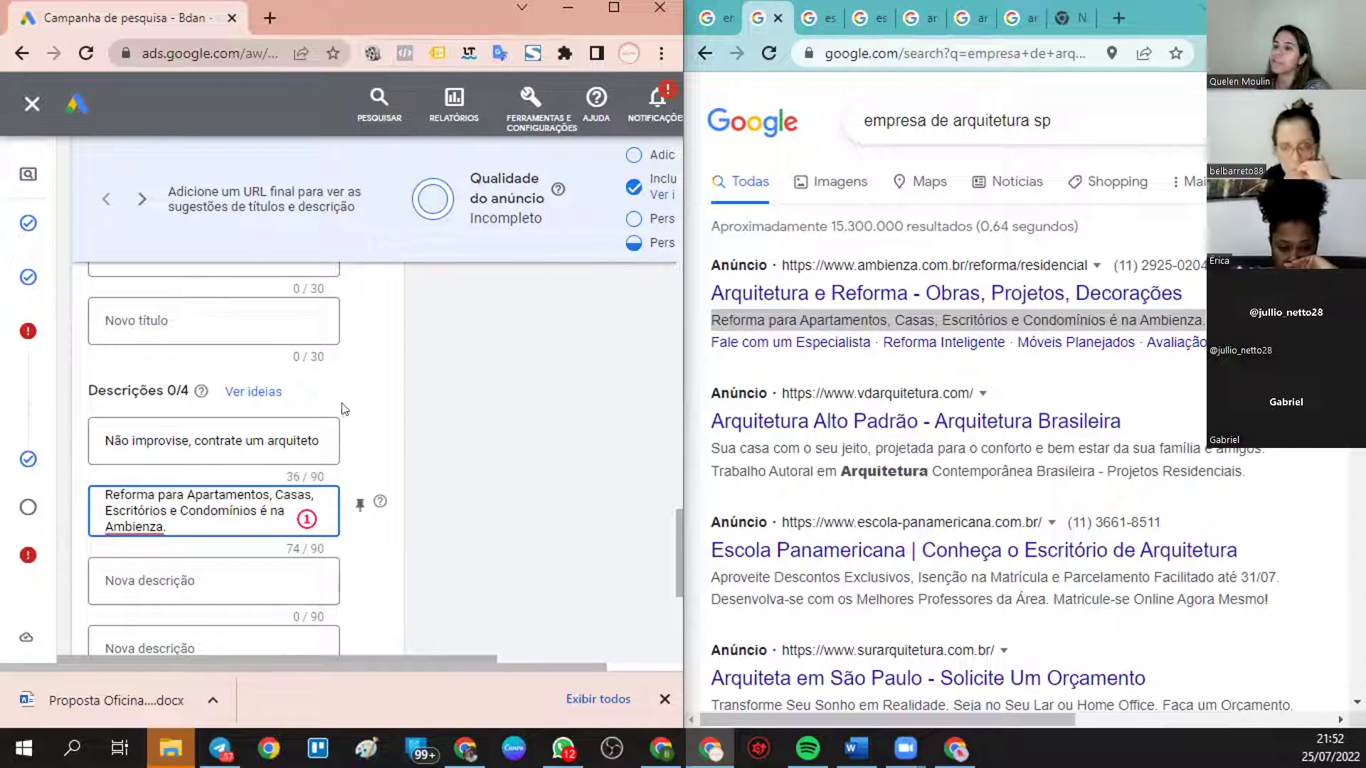
scroll(854, 427, down, 2)
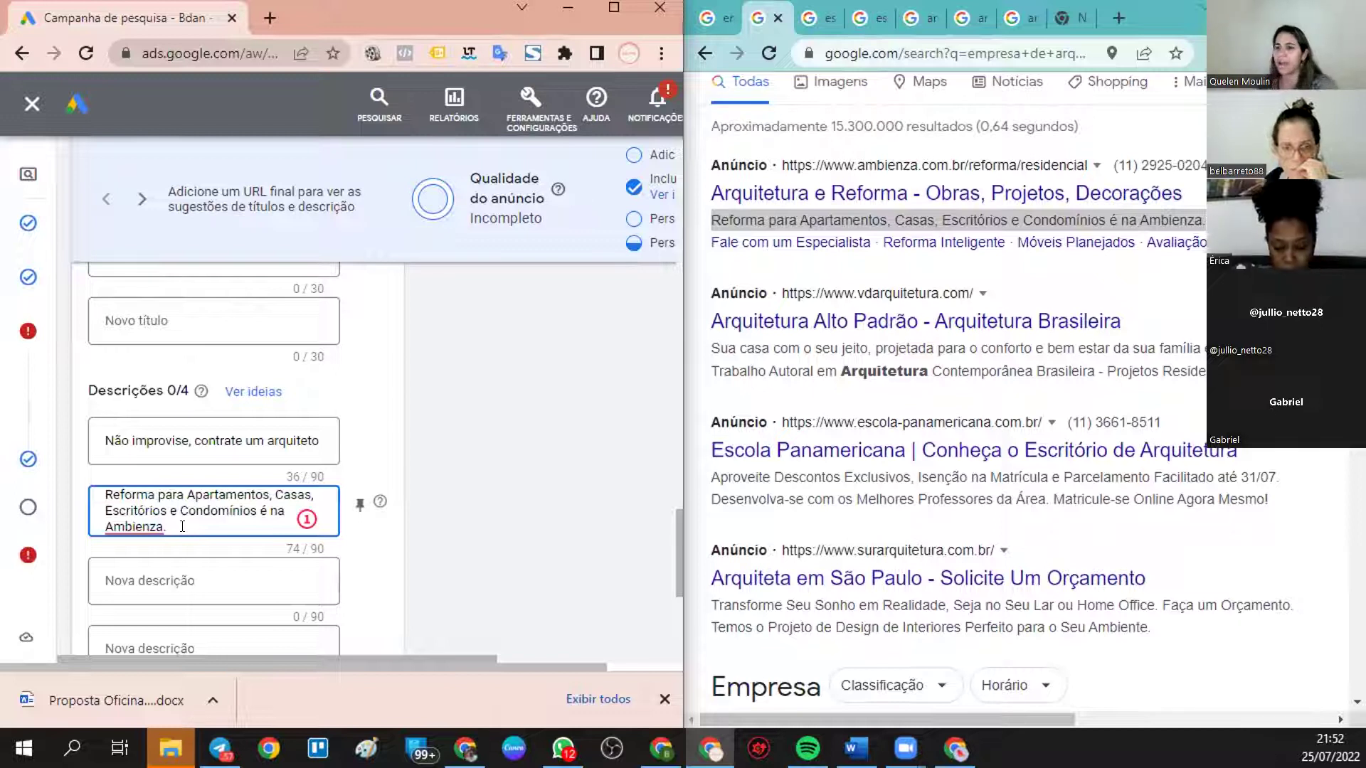
key(BackSpace)
key(BackSpace)
key(BackSpace)
key(BackSpace)
key(BackSpace)
key(BackSpace)
key(BackSpace)
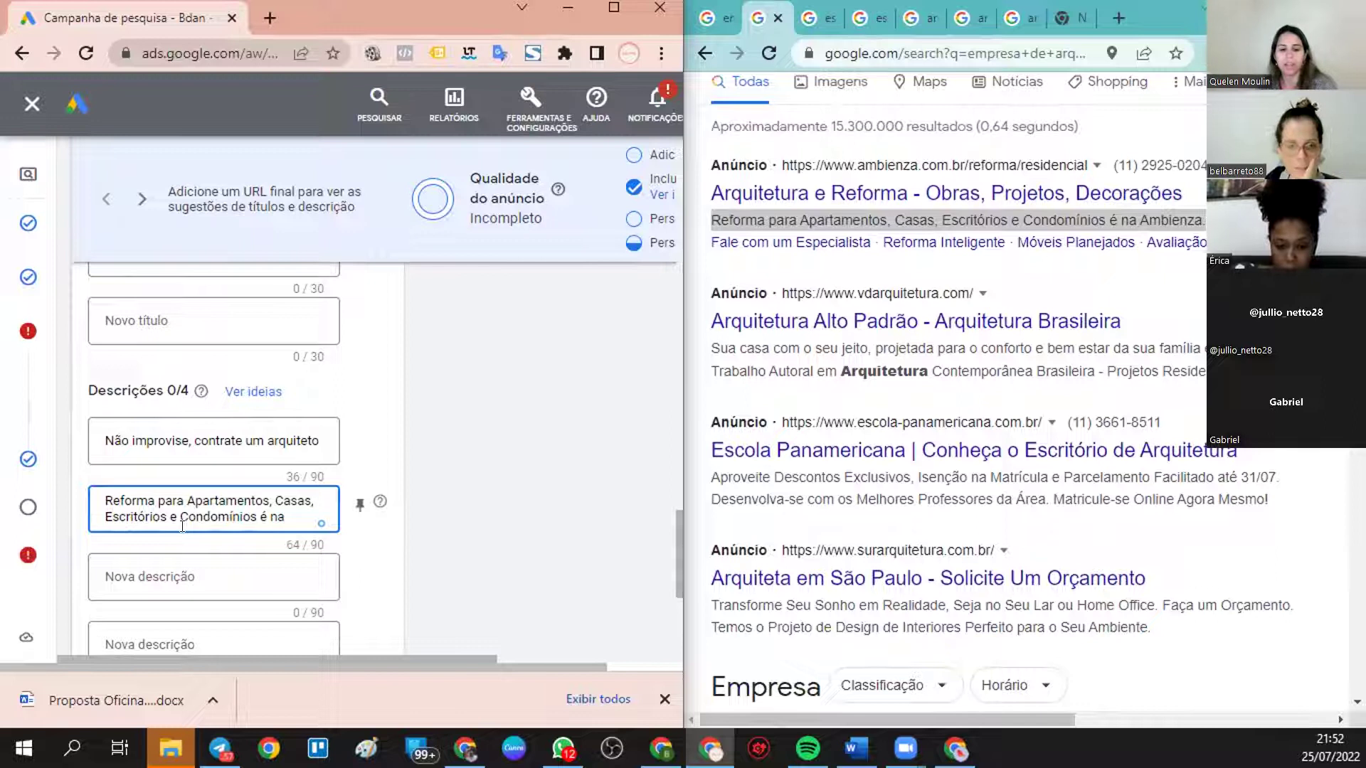
text(Reno)
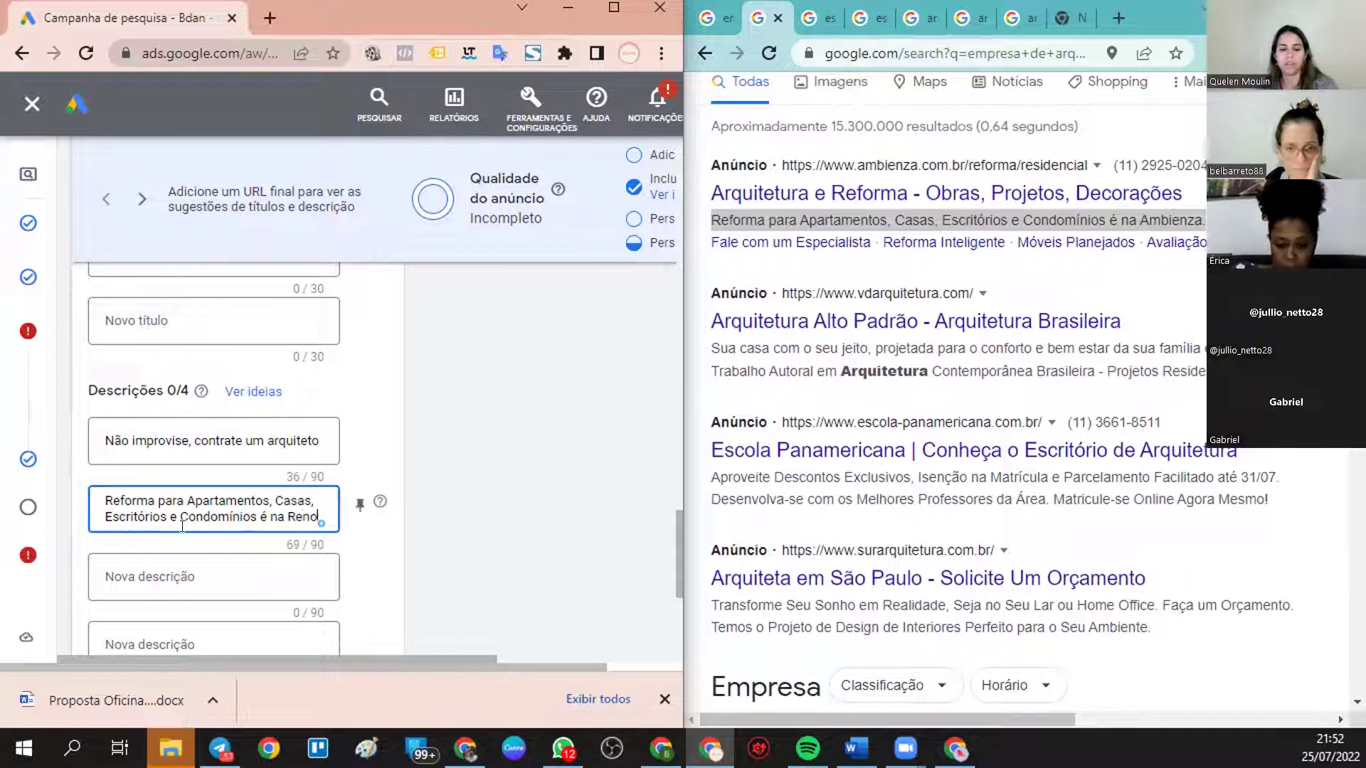
text(va A)
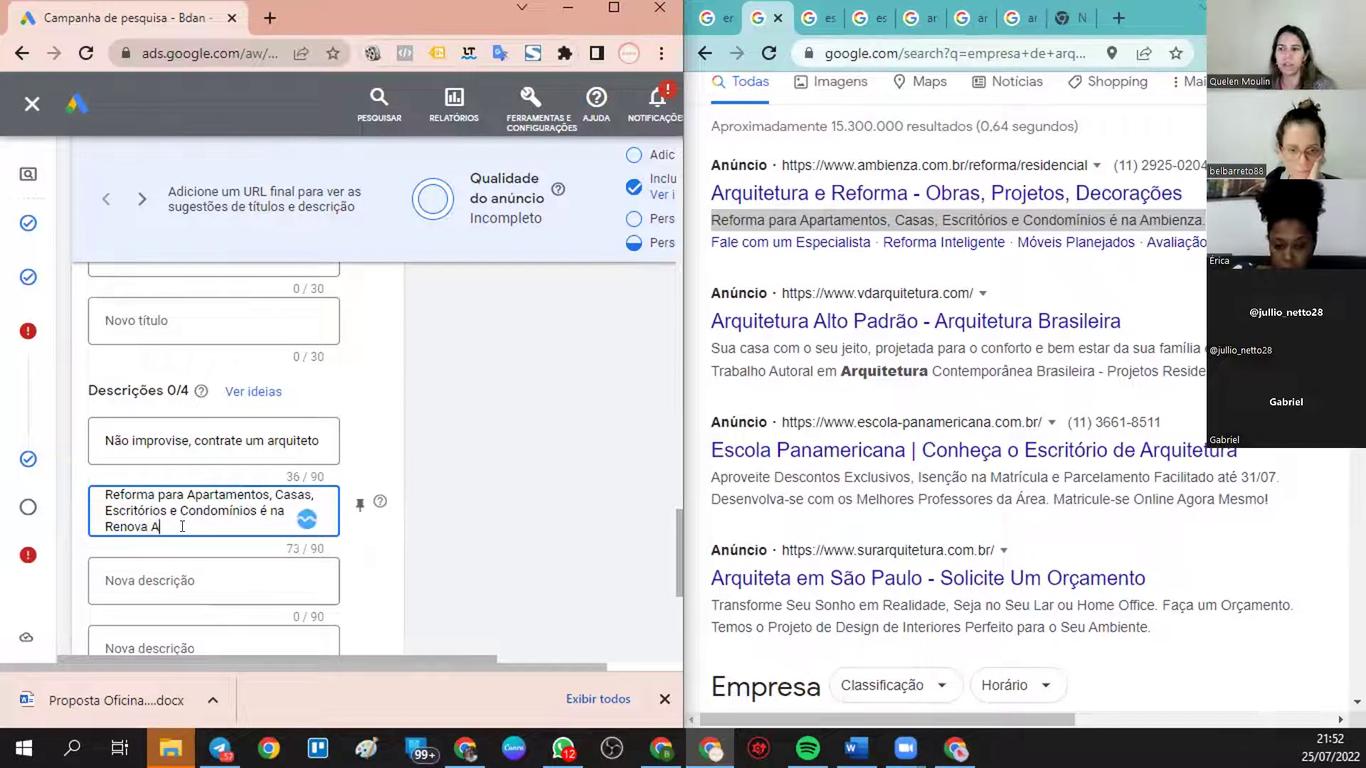
text(rquitetua)
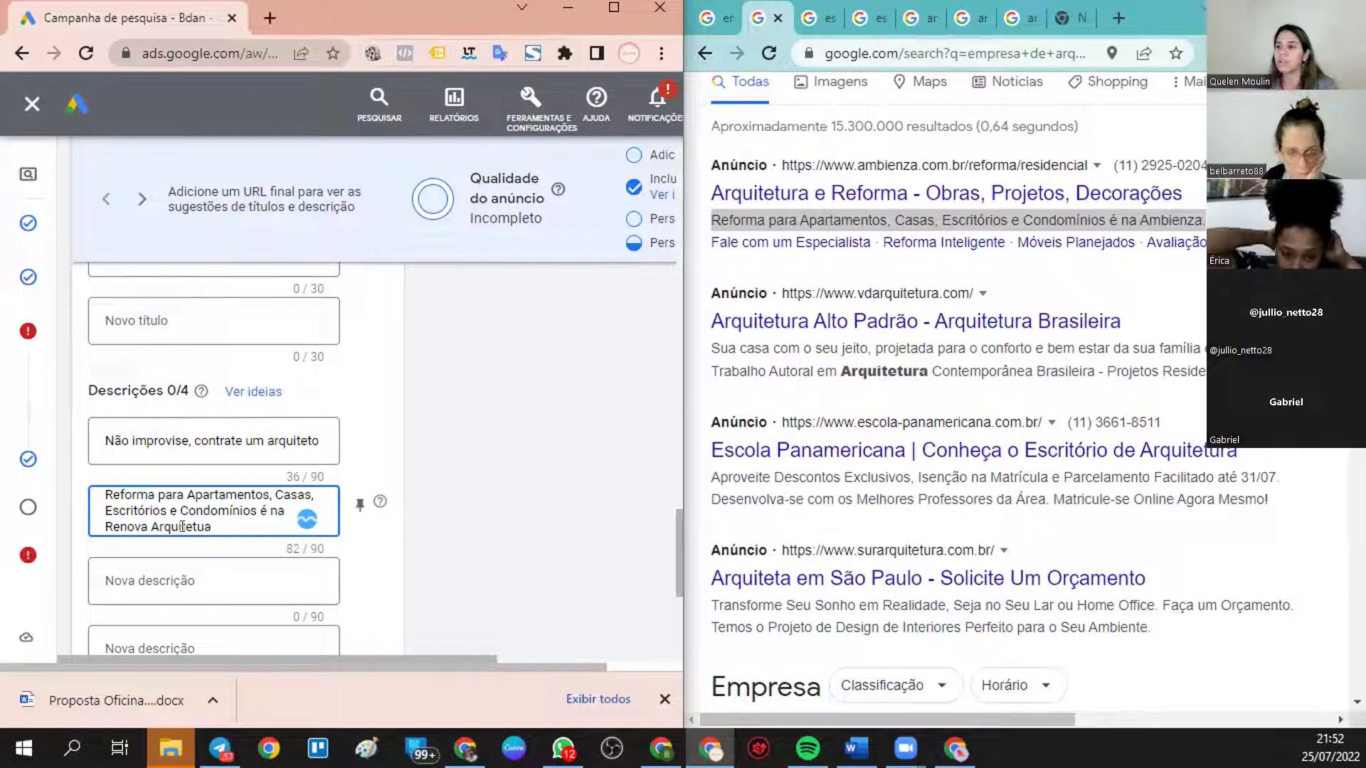
key(BackSpace)
text(ra)
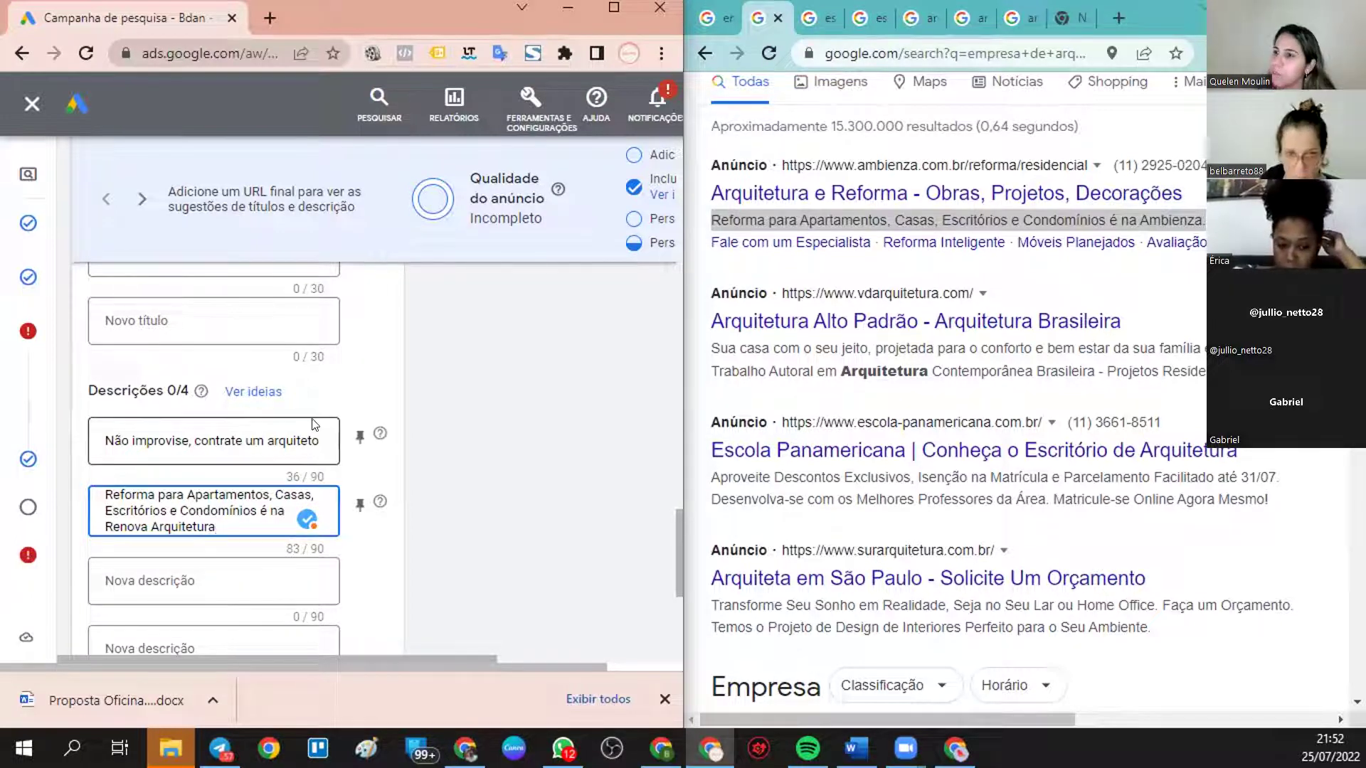
click(323, 440)
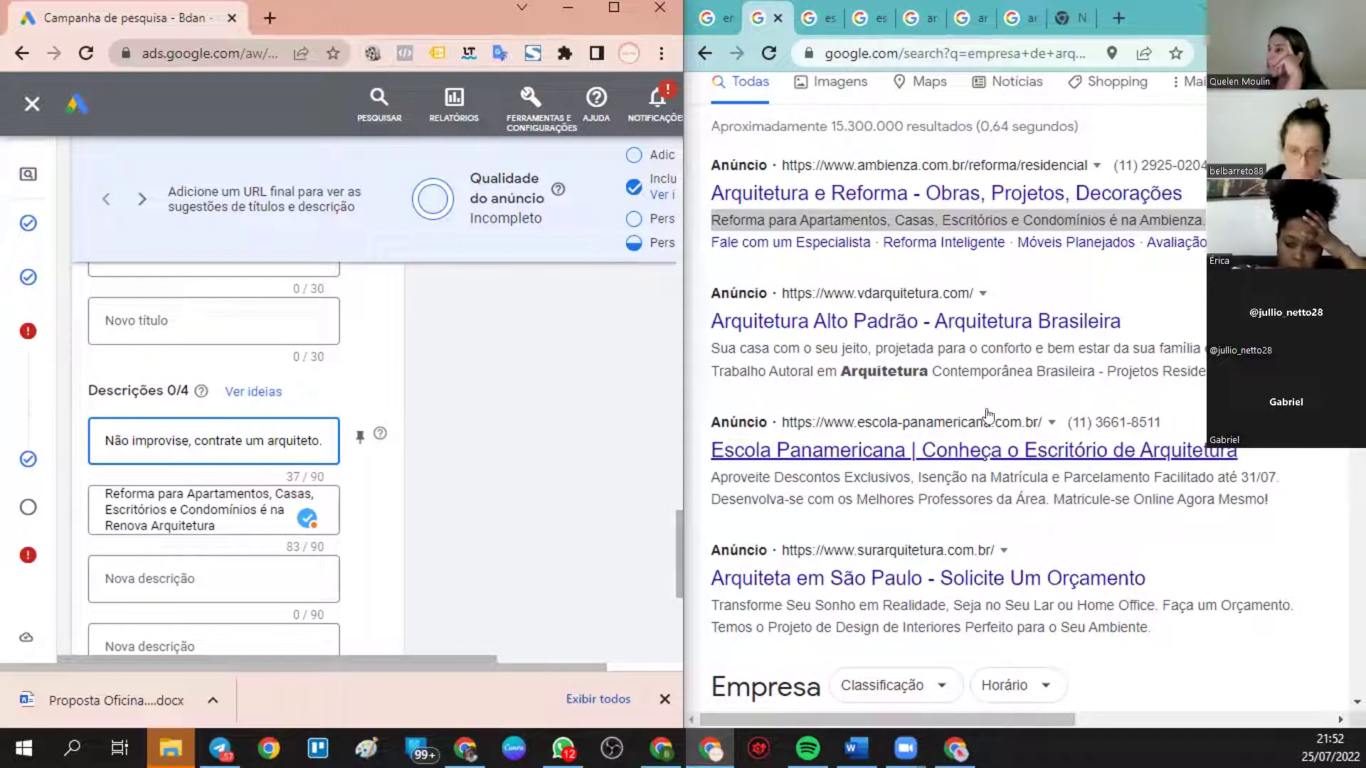
- Append 'Transforme Seu Sonho em Realidade.' to the first description
scroll(987, 415, down, 1)
drag(708, 503, 946, 508)
key(ctrl+c)
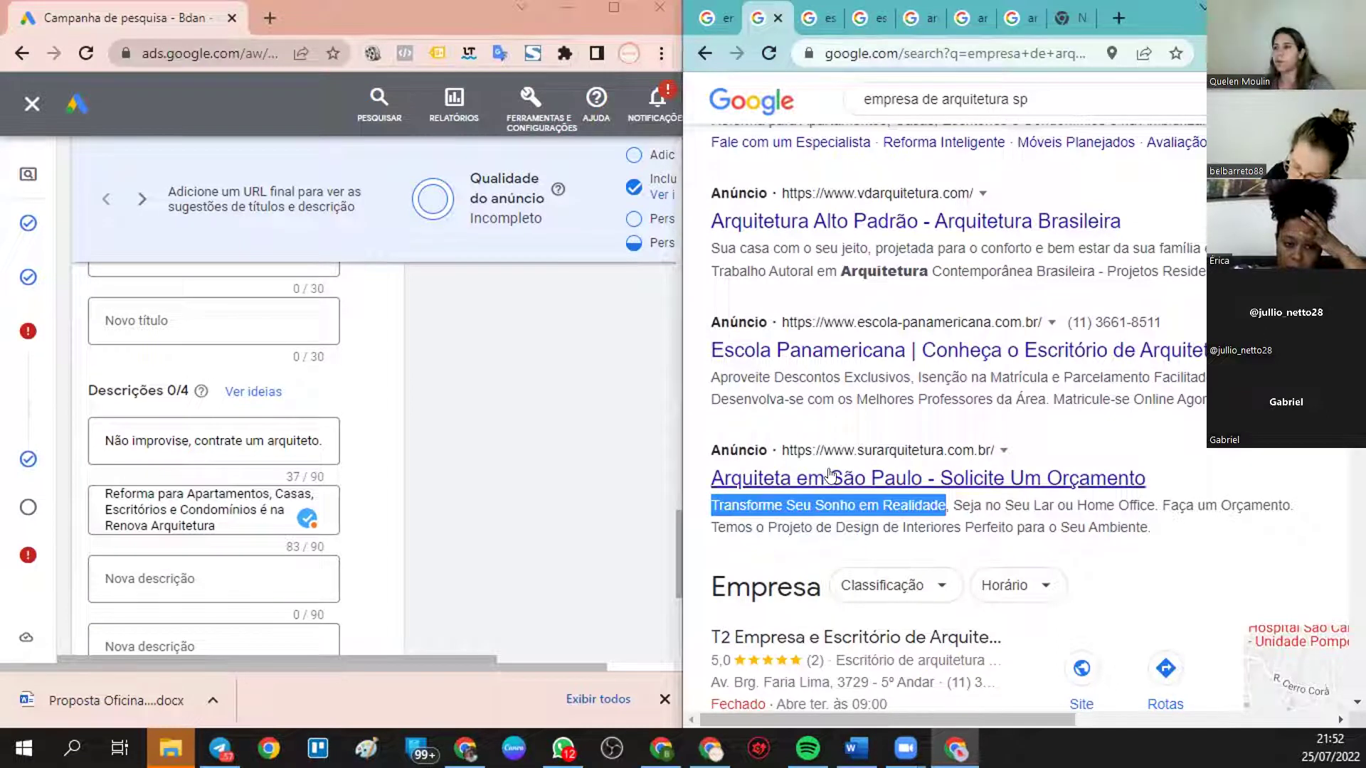
click(326, 441)
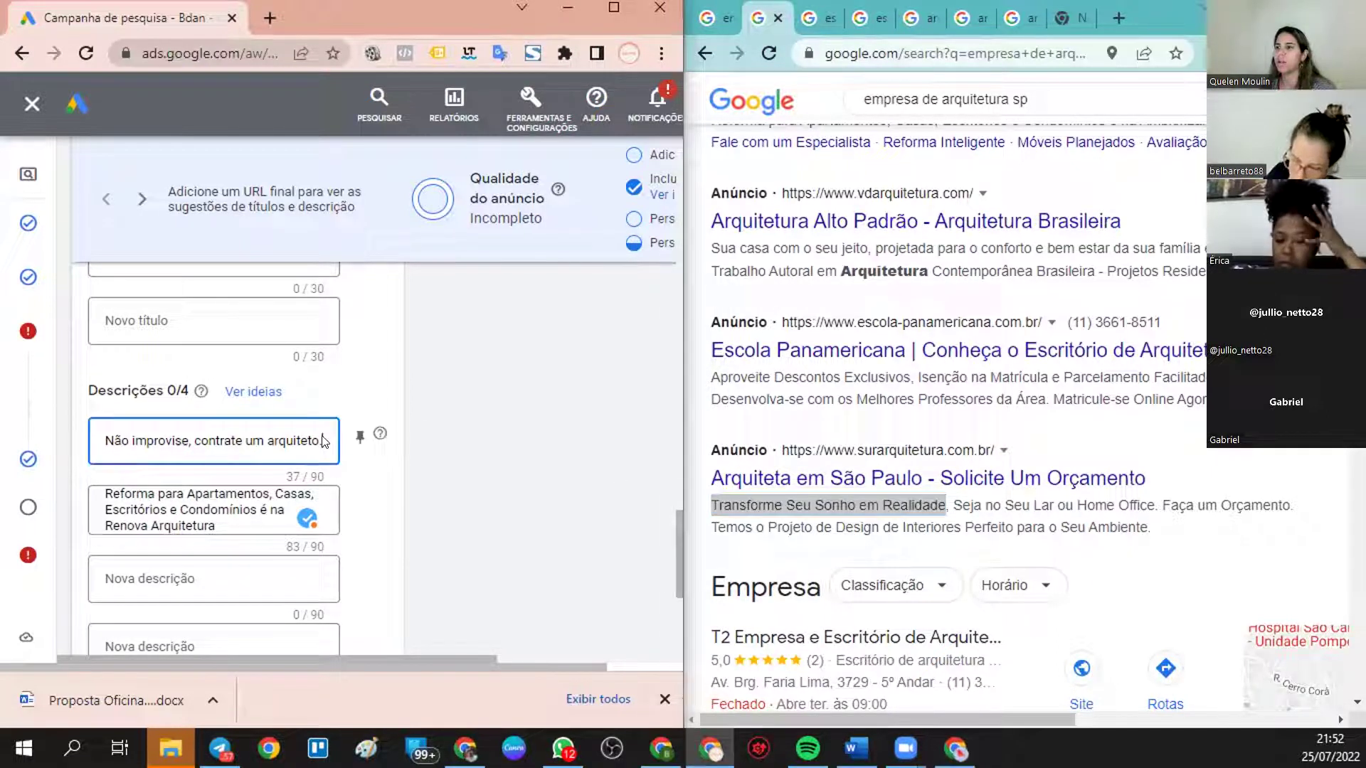
key(ctrl+v)
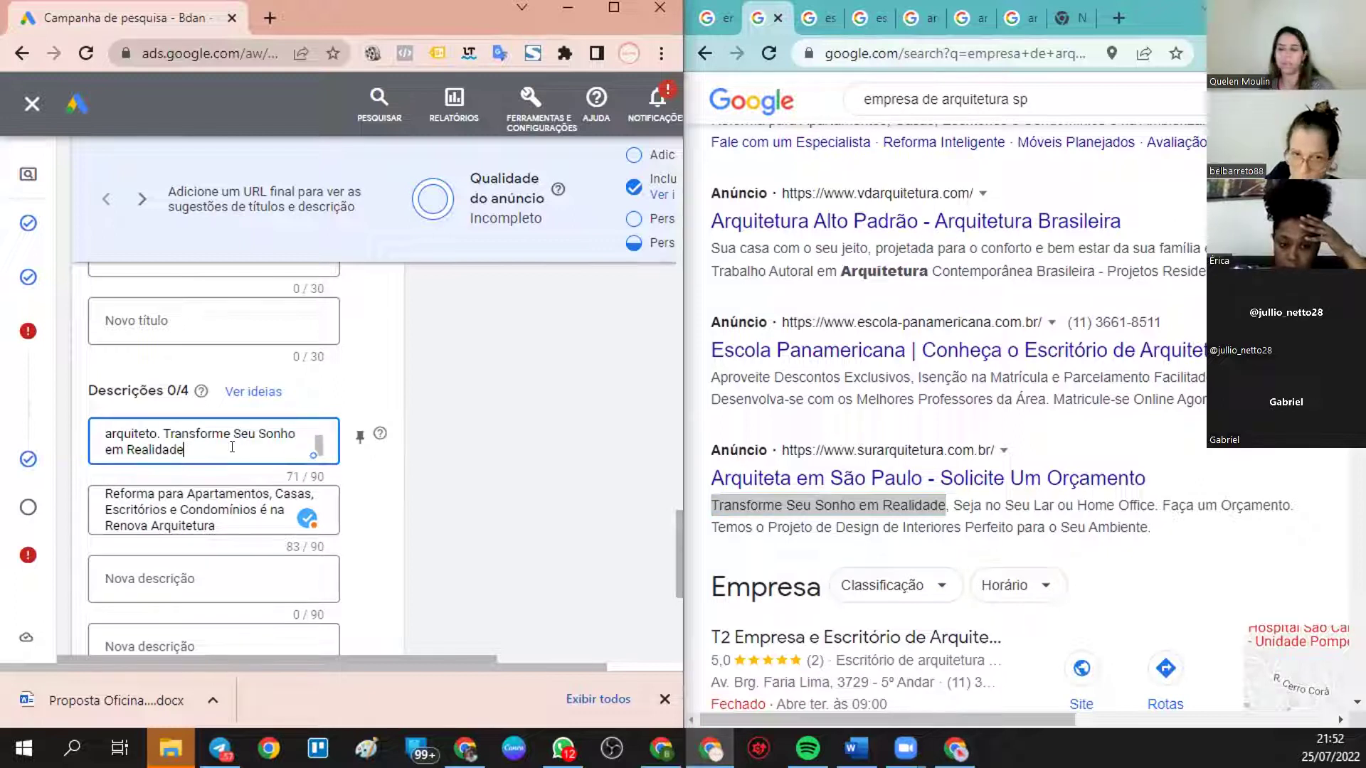
text(.)
scroll(835, 488, up, 3)
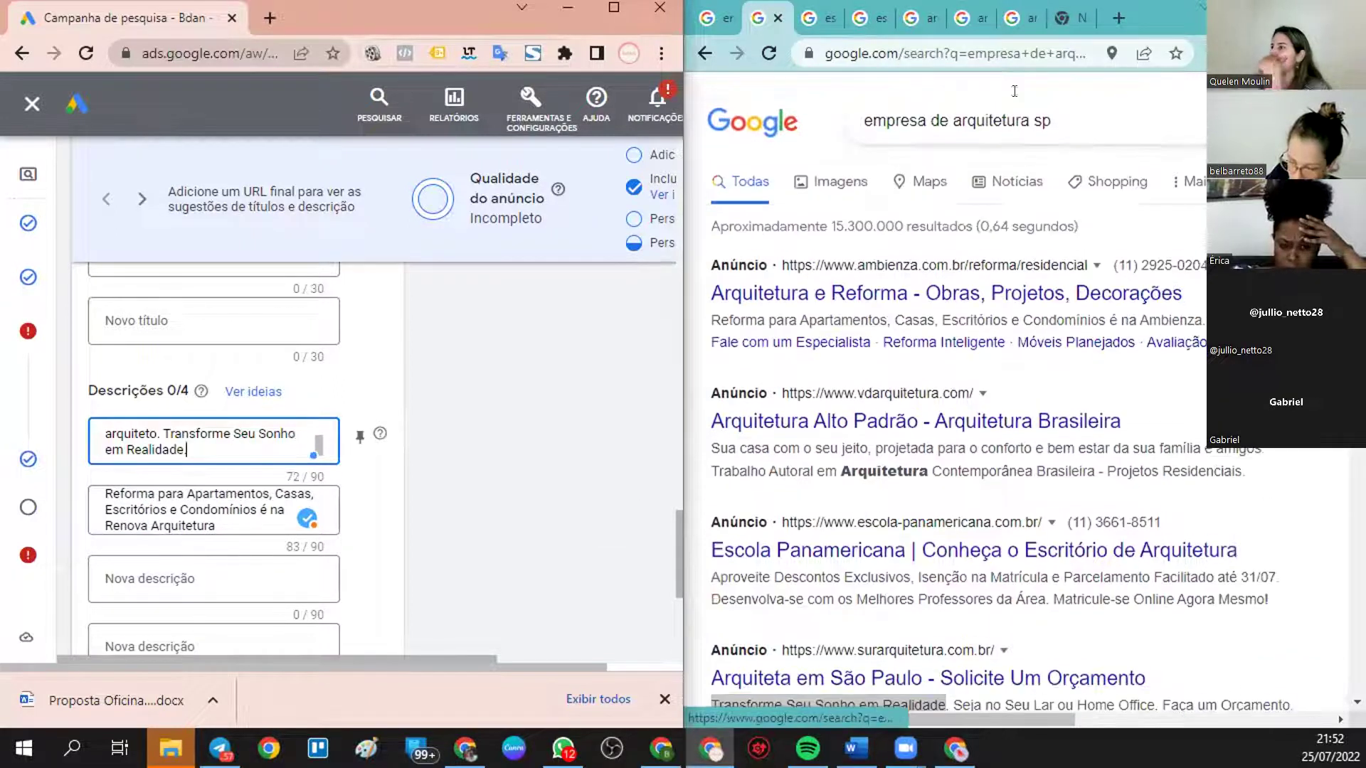
- Copy 'Faça um orçamento agora mesmo.' from the Cuiabá results into the third description
click(818, 18)
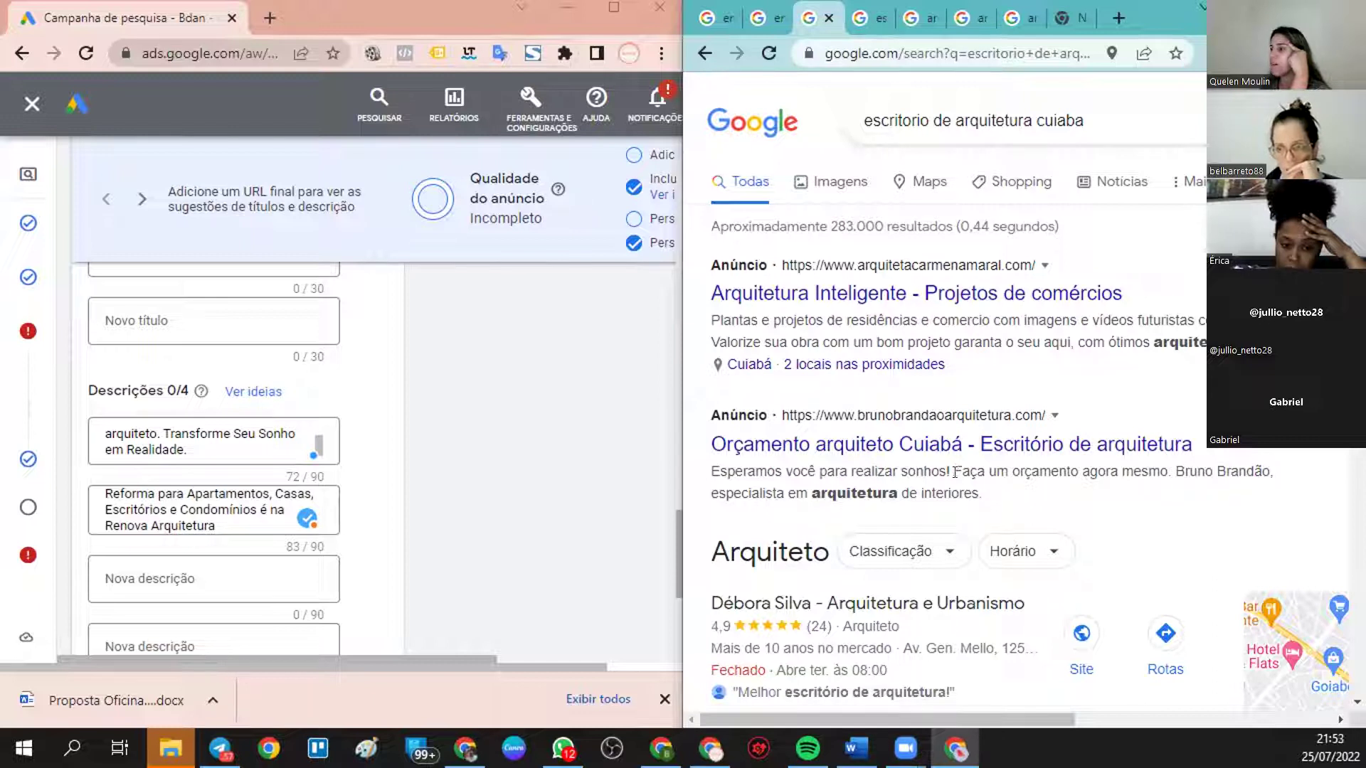
drag(952, 471, 1166, 472)
key(ctrl+c)
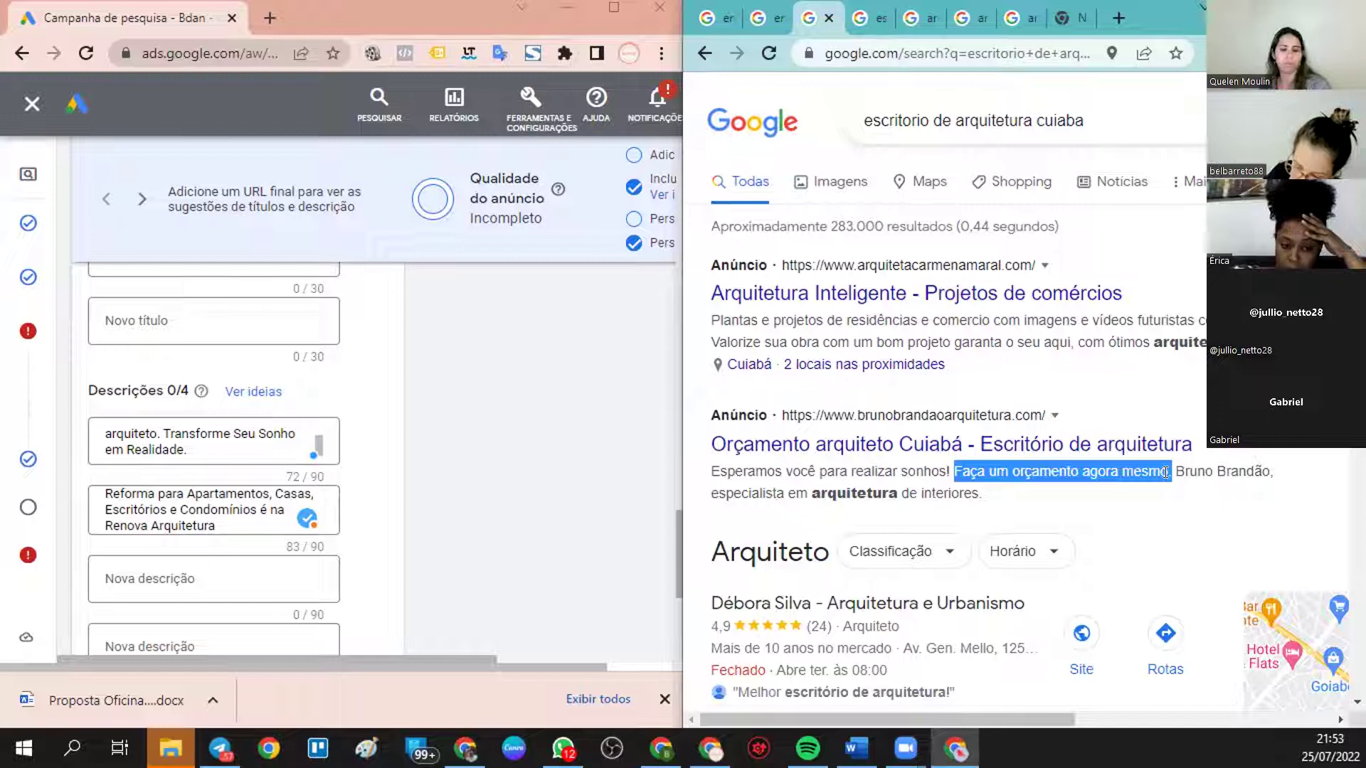
click(208, 444)
key(ctrl+v)
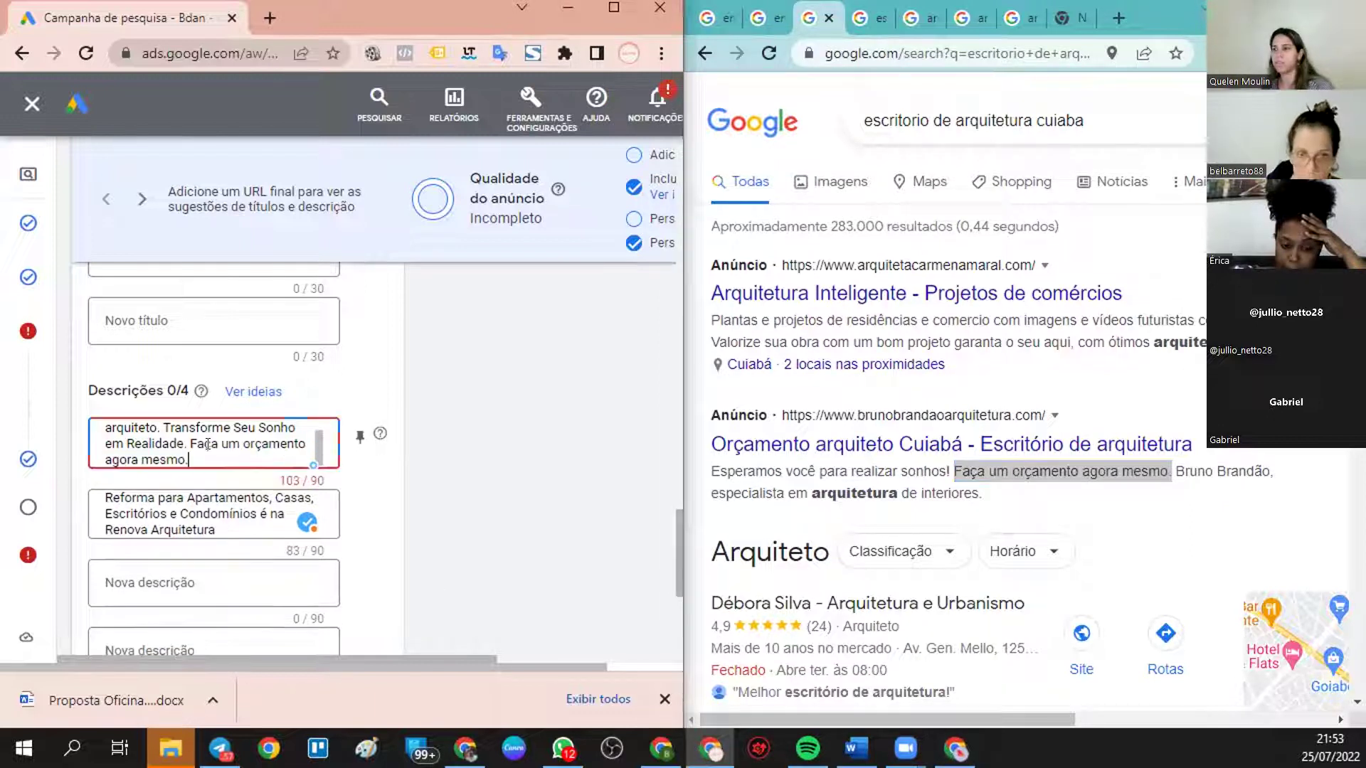
key(ctrl+z)
click(166, 566)
key(ctrl+v)
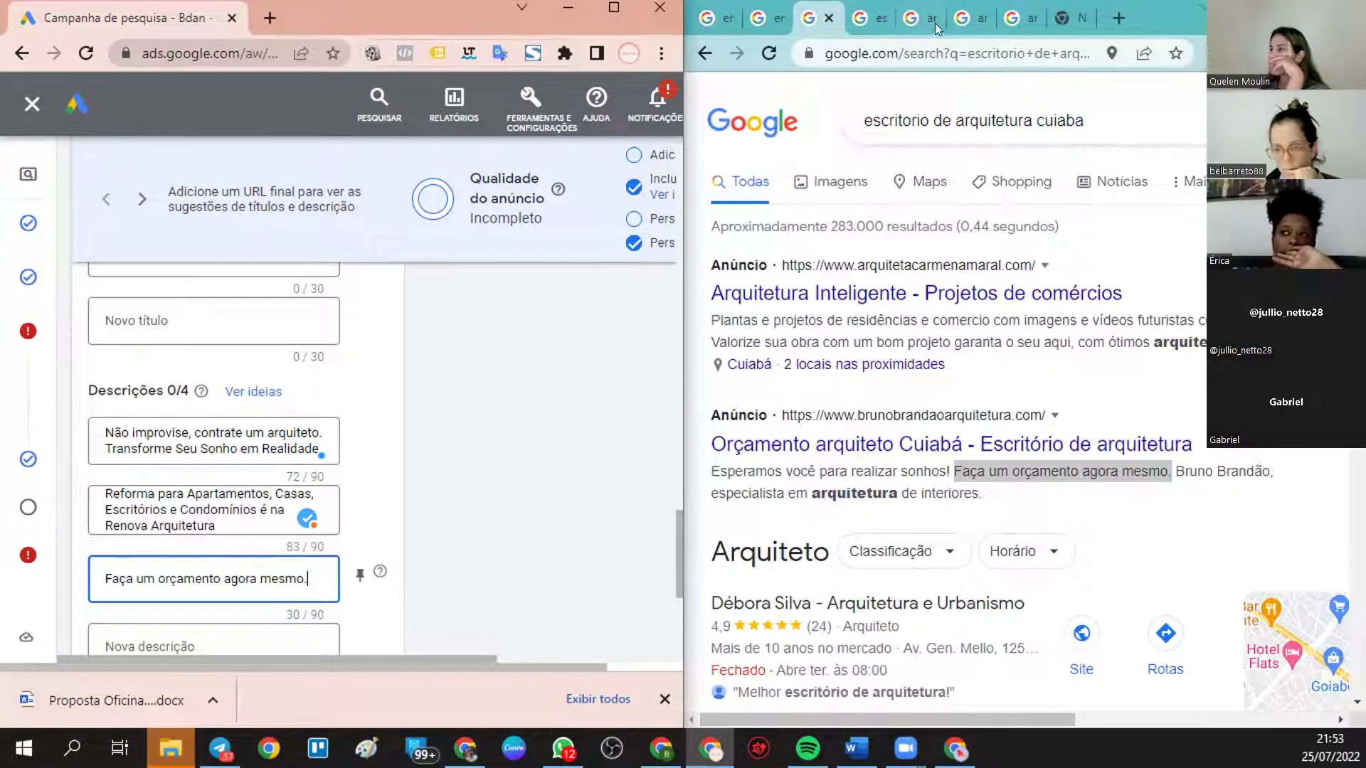
- Select the opening phrase of the first Cuiabá competitor ad
scroll(879, 401, down, 3)
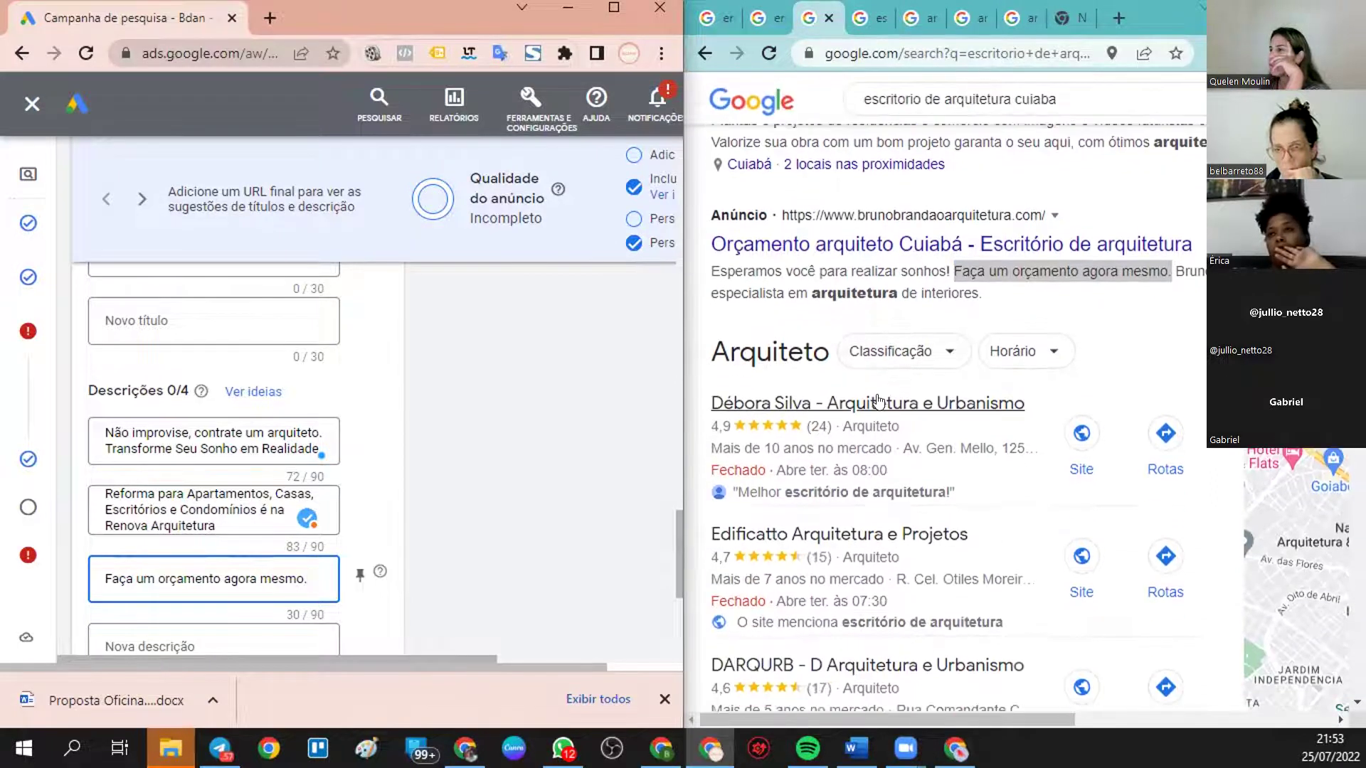
scroll(879, 402, up, 3)
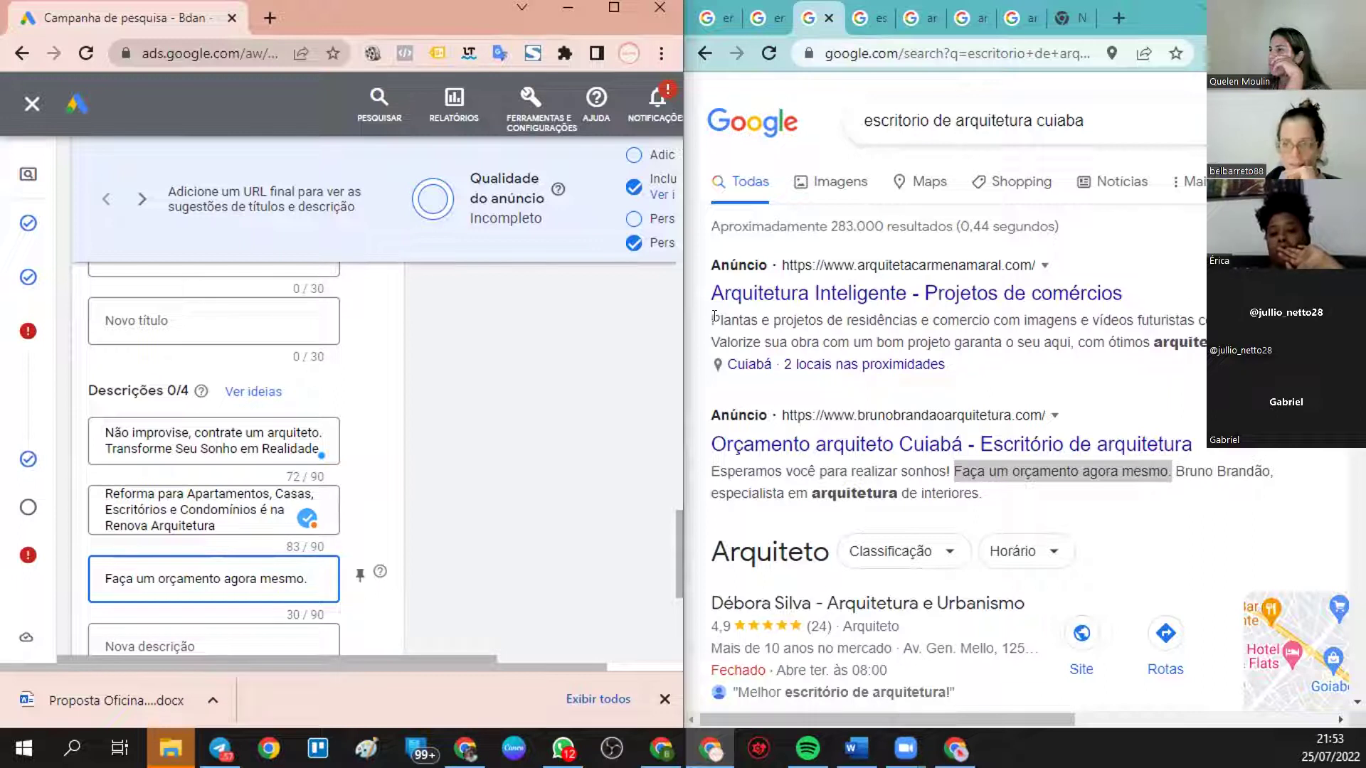
drag(704, 316, 990, 311)
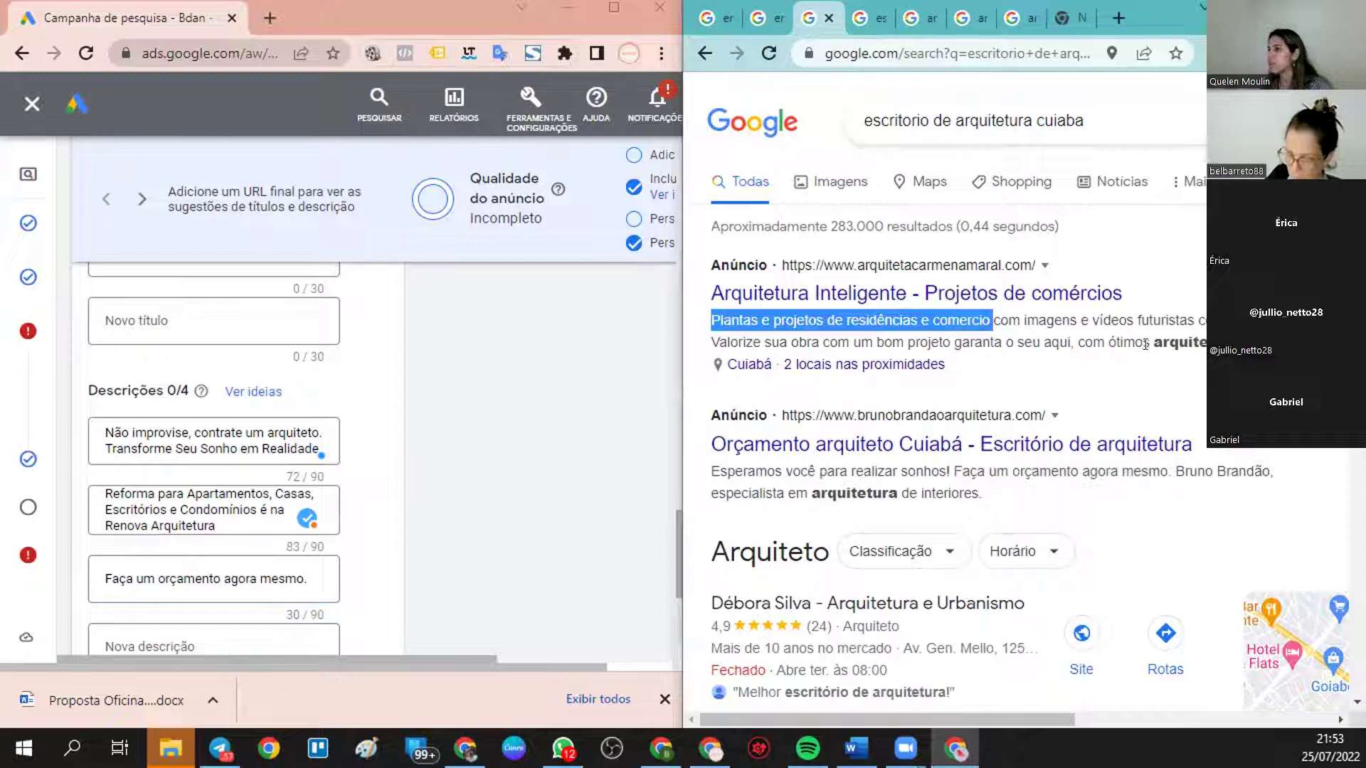
- Paste the competitor ad text into the fourth description and delete the extra sentence to fit 90 characters
drag(1205, 350, 689, 310)
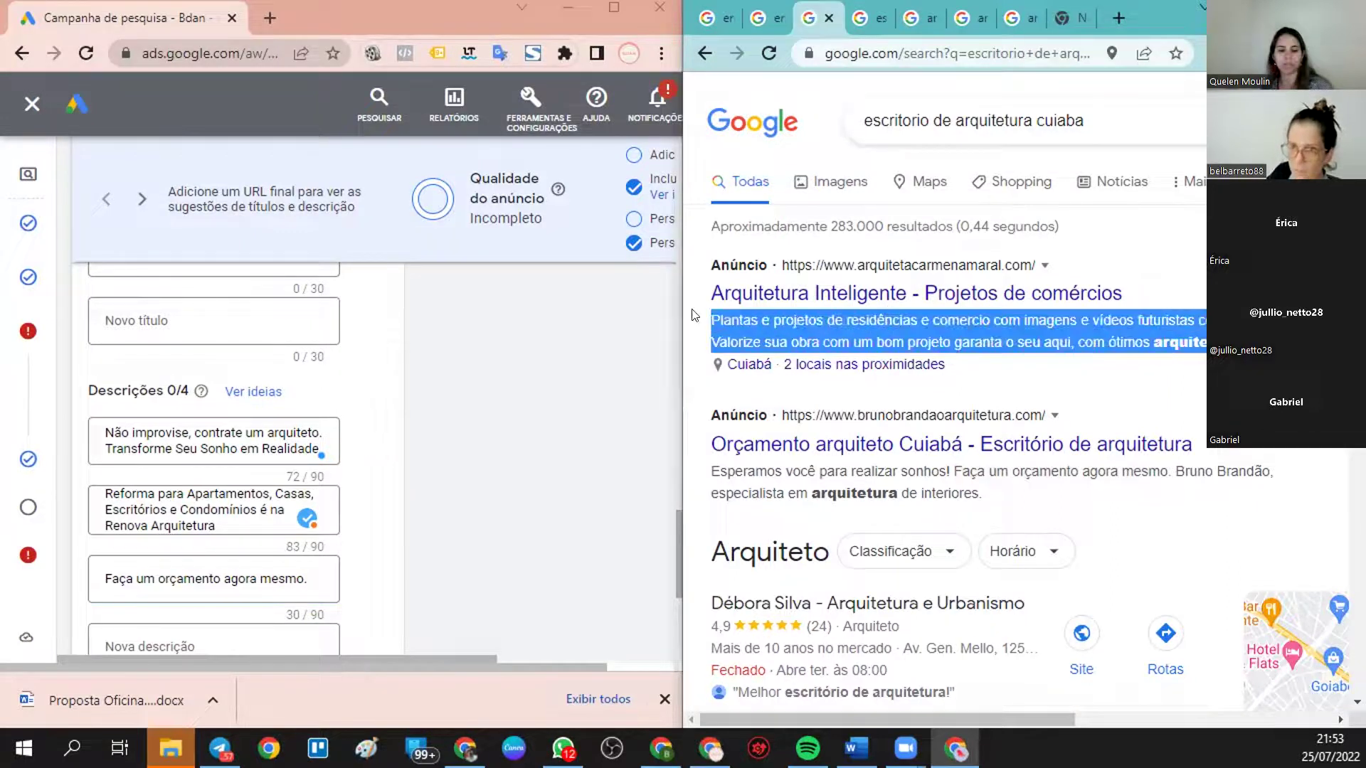
scroll(213, 505, down, 3)
click(205, 441)
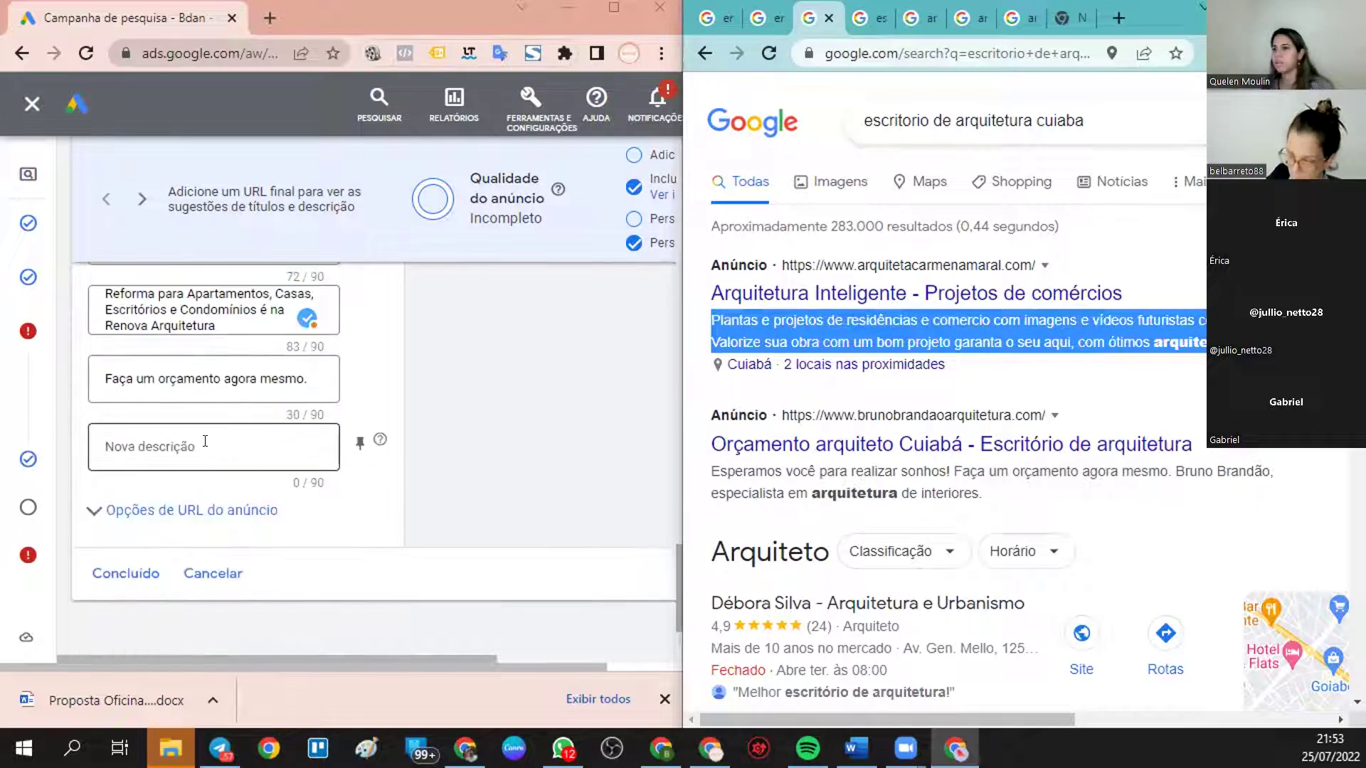
click(205, 441)
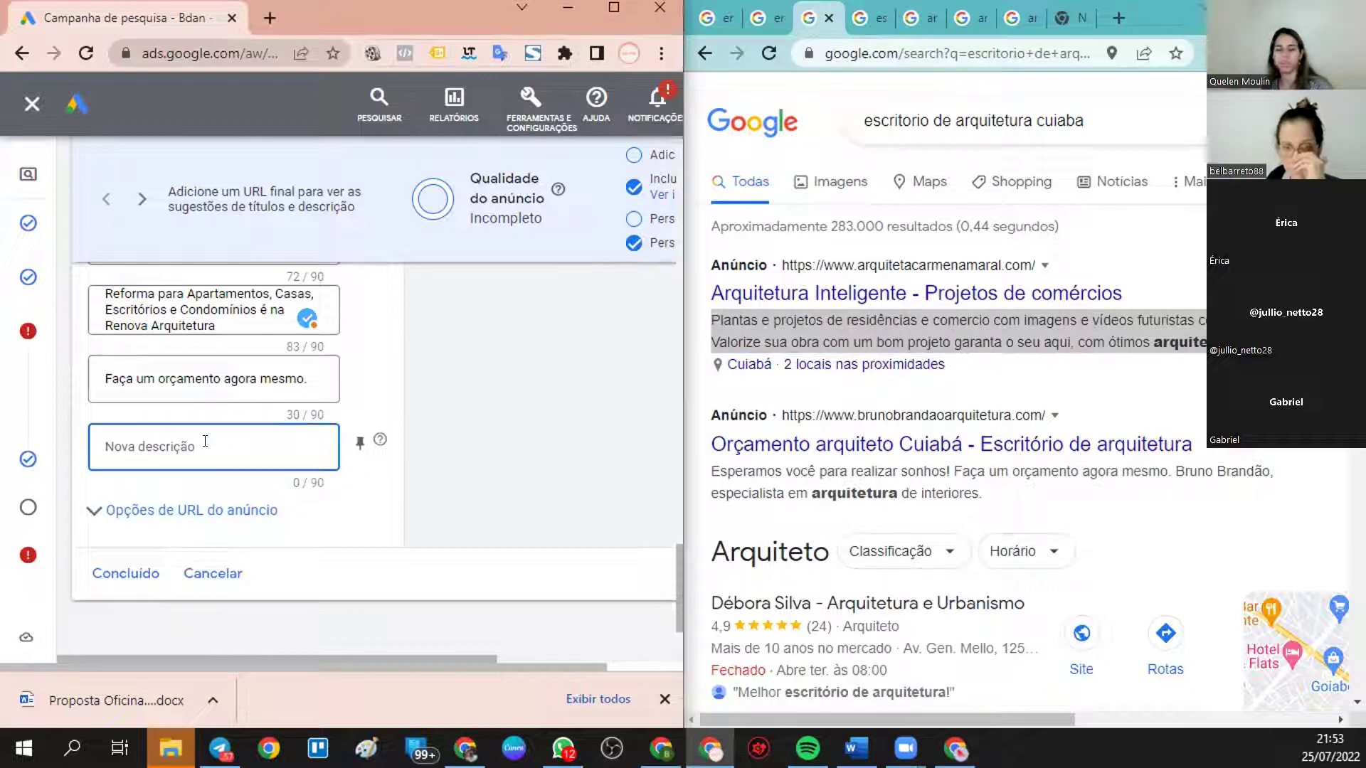
text(Plantas e projetos de residências e comercio com imagens e vídeos futuristas contate aqui. Valorize sua obra com um bom projeto garanta o seu aqui, com ótimos arquitetos.)
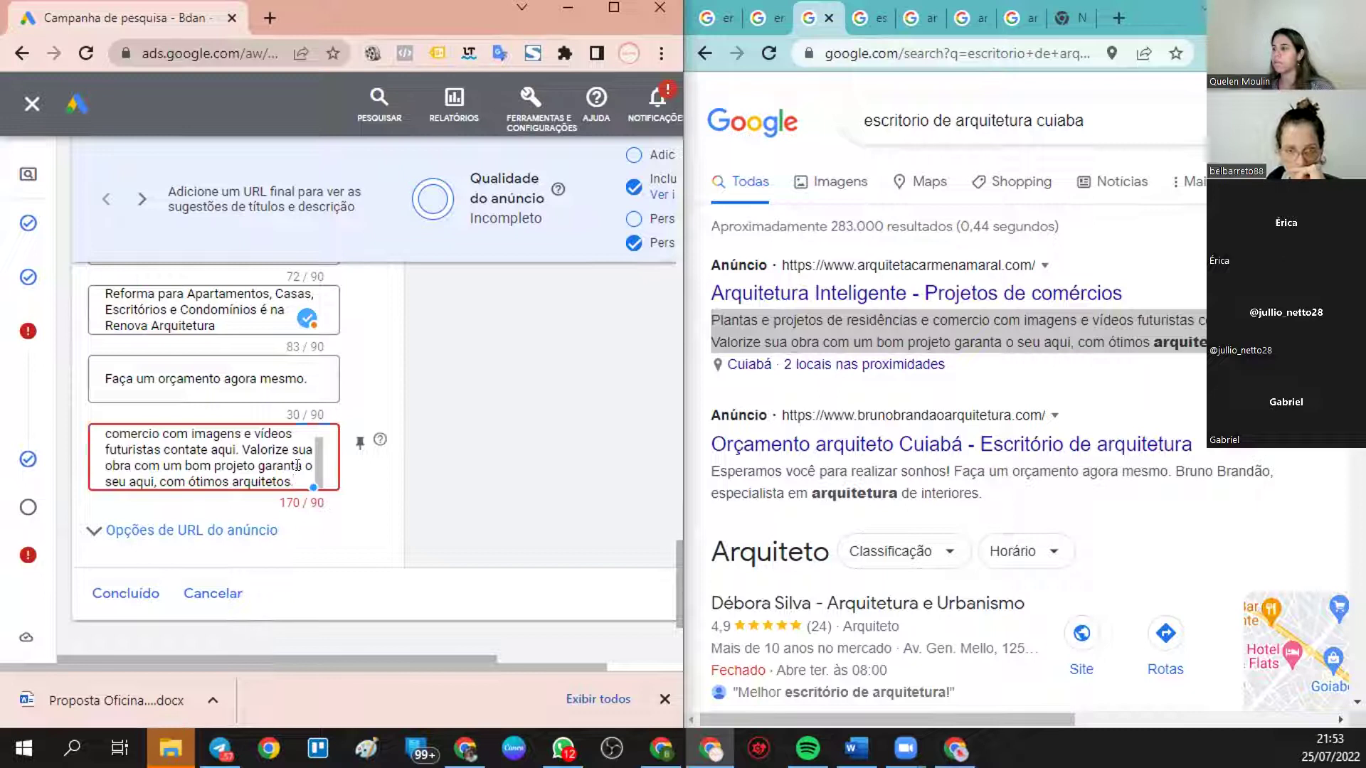
drag(304, 465, 289, 477)
key(ctrl+c)
click(237, 441)
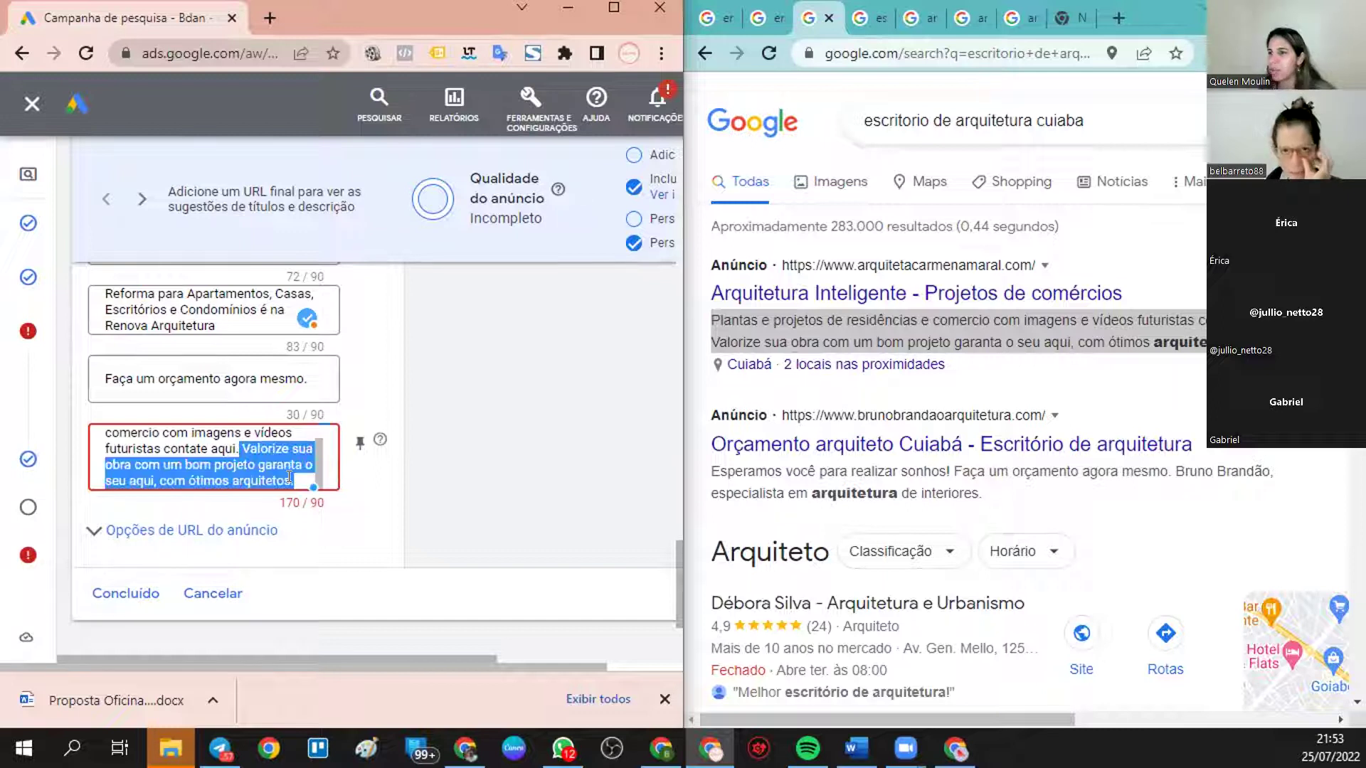
key(BackSpace)
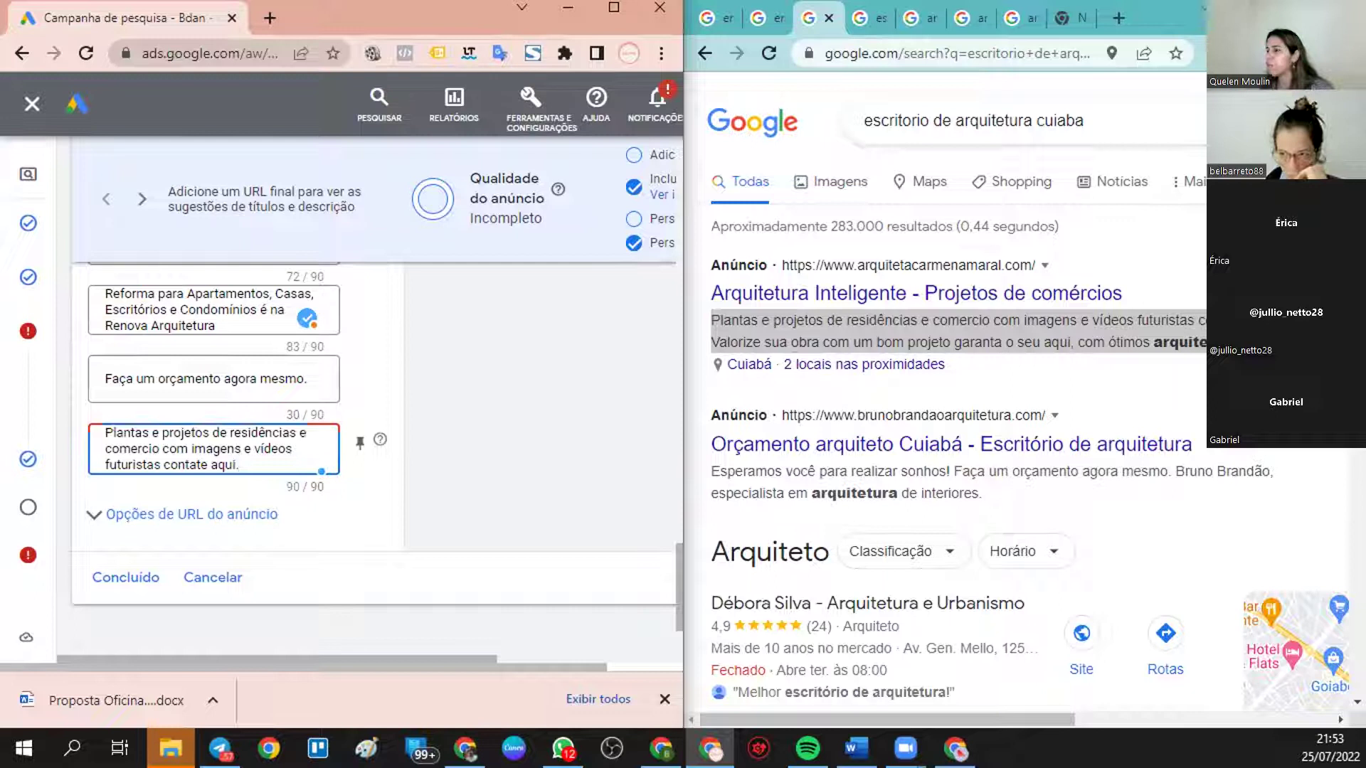
- Try the removed sentence at the end of description three, then delete it again
click(304, 375)
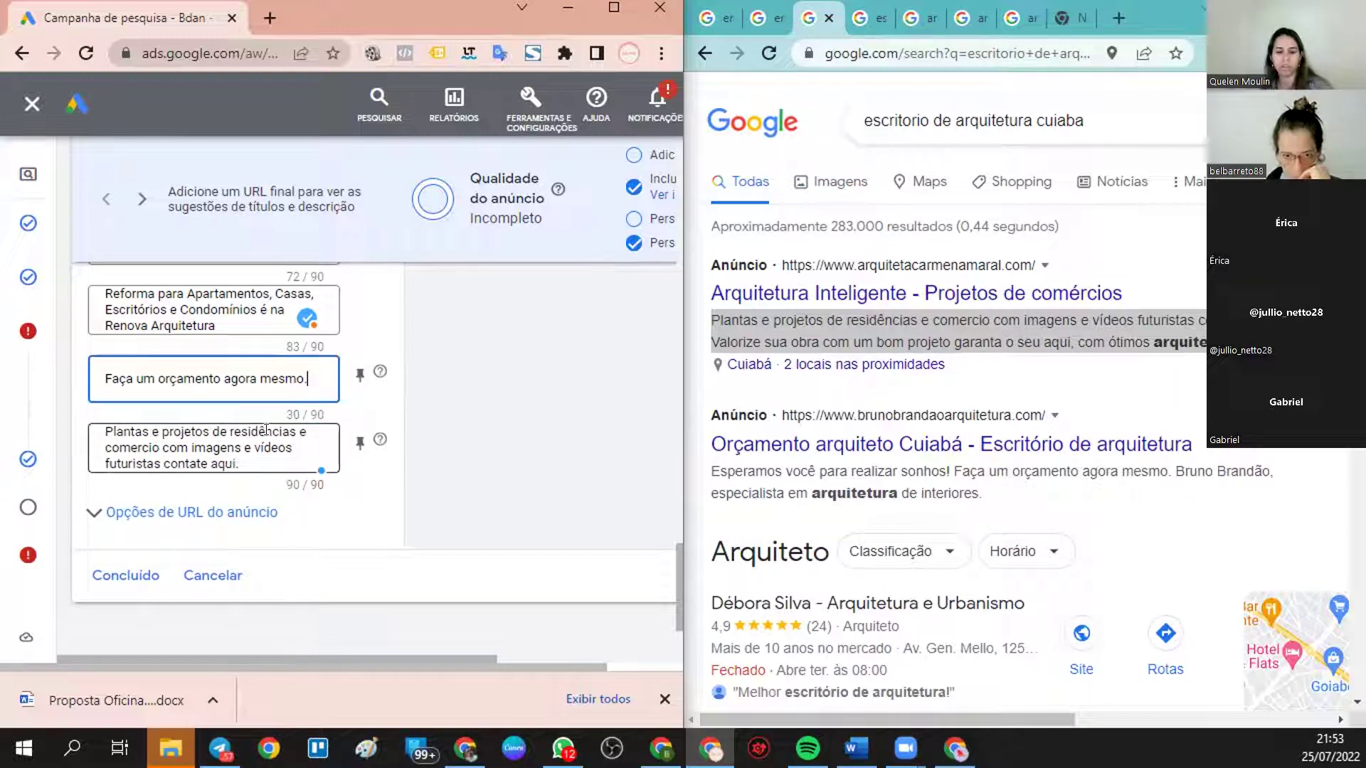
key(ctrl+v)
drag(211, 412, 103, 375)
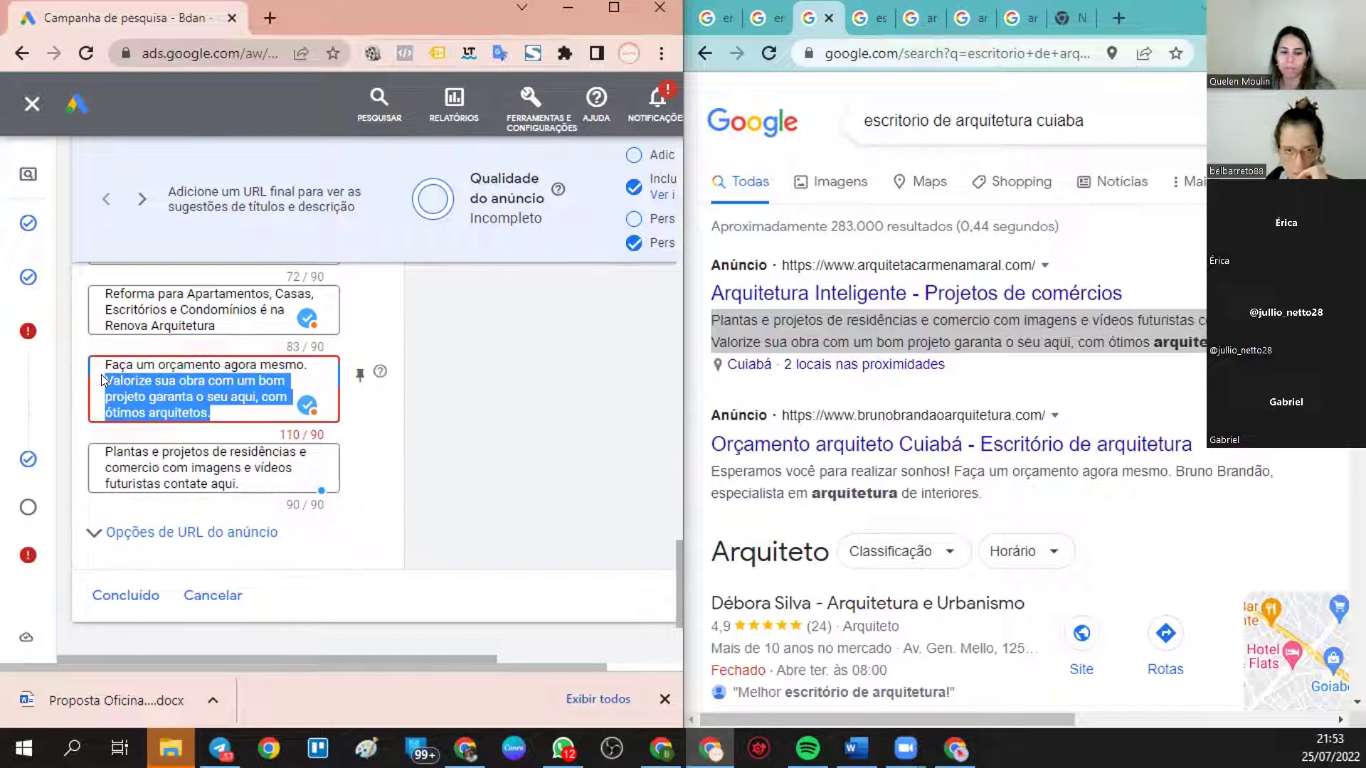
key(BackSpace)
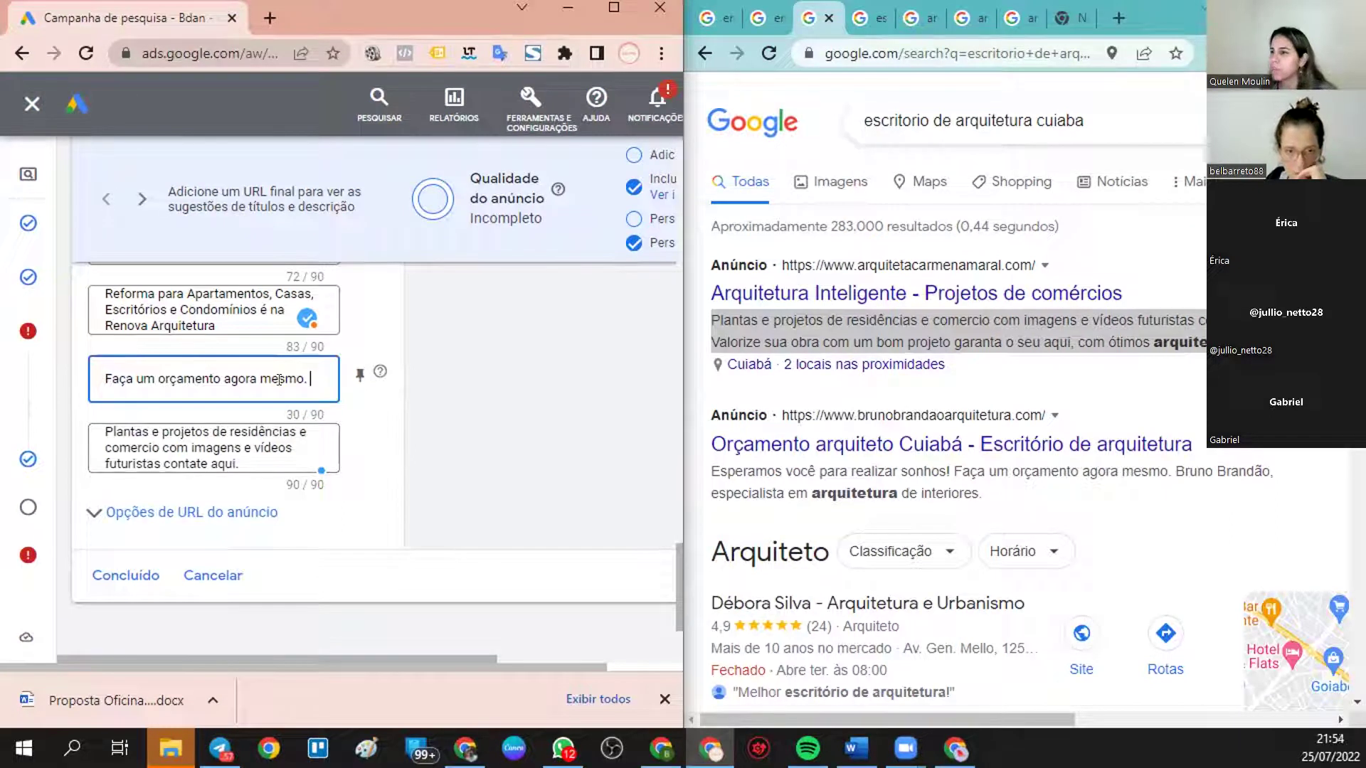
- Clear the selection in the search results and switch to the arquiteto são paulo results
scroll(267, 441, up, 2)
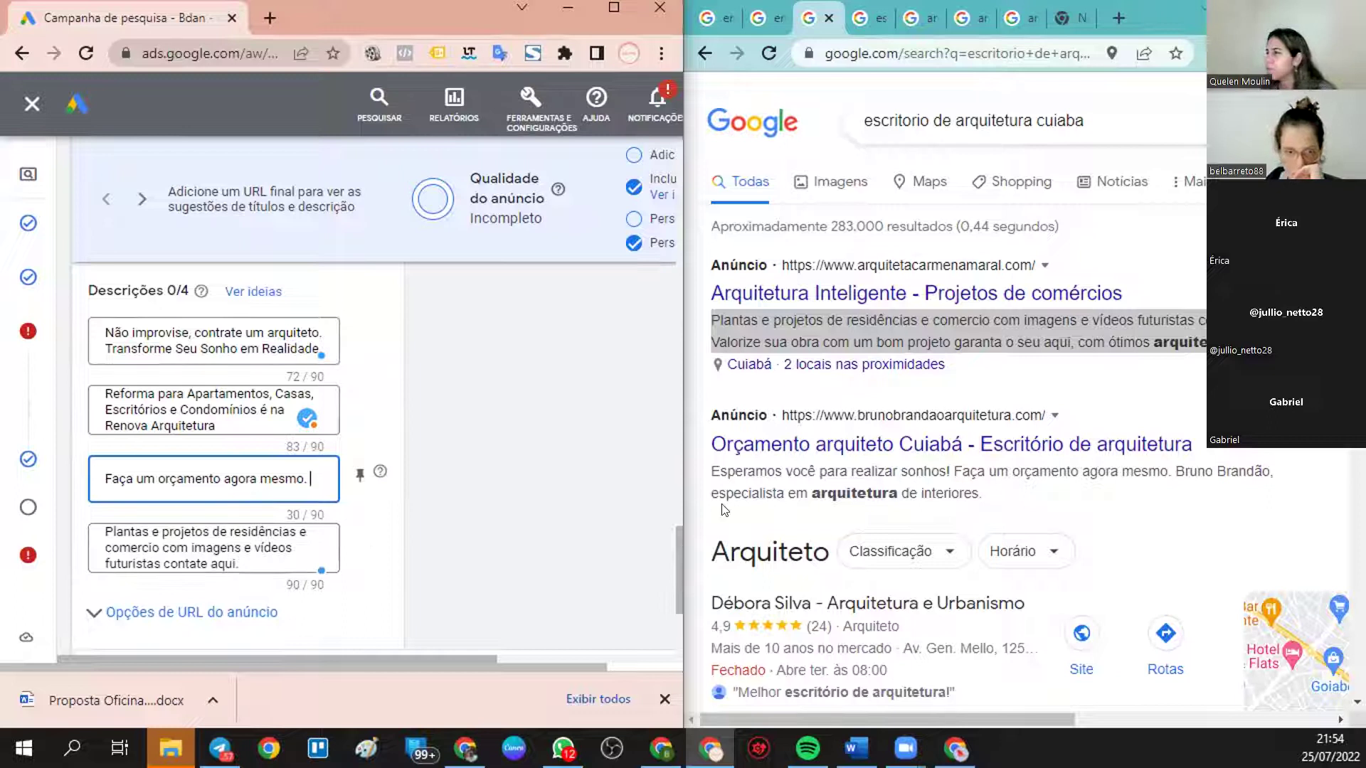
click(619, 454)
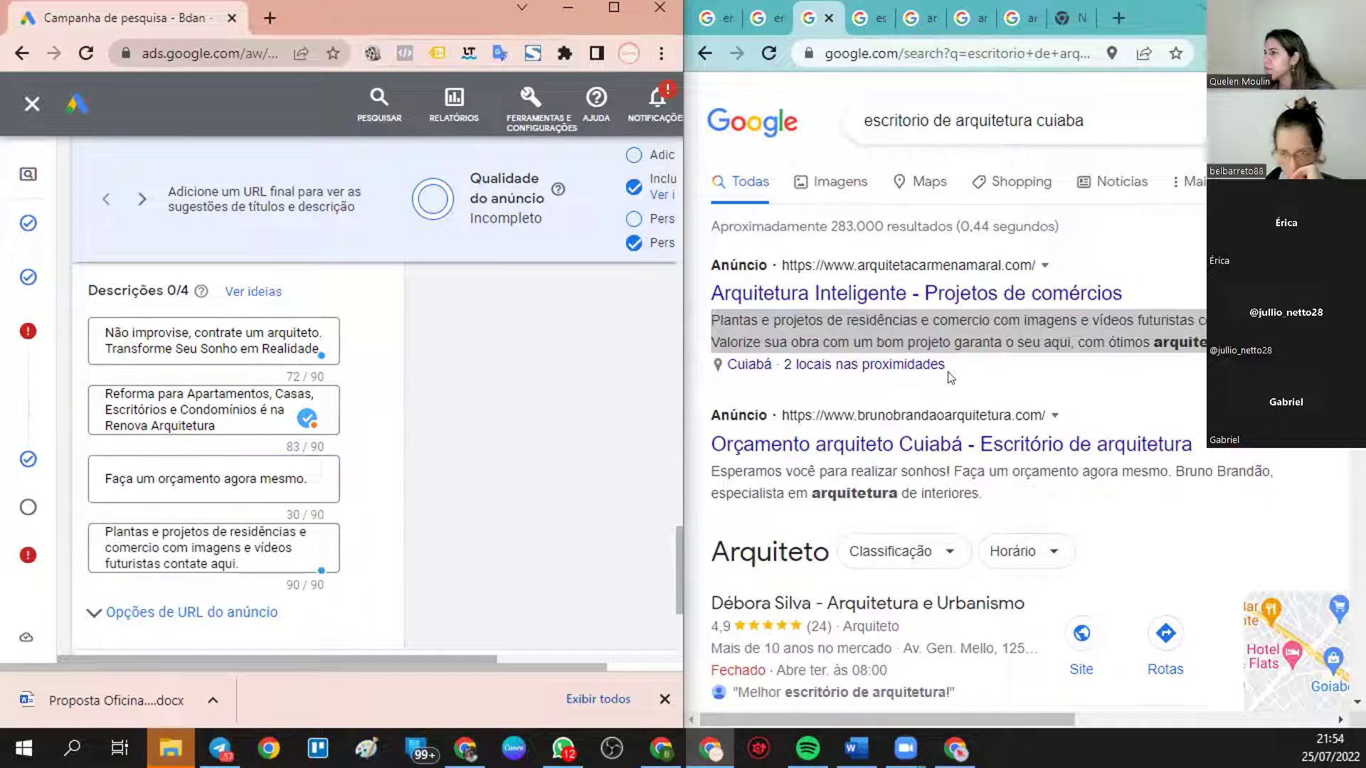
click(1127, 406)
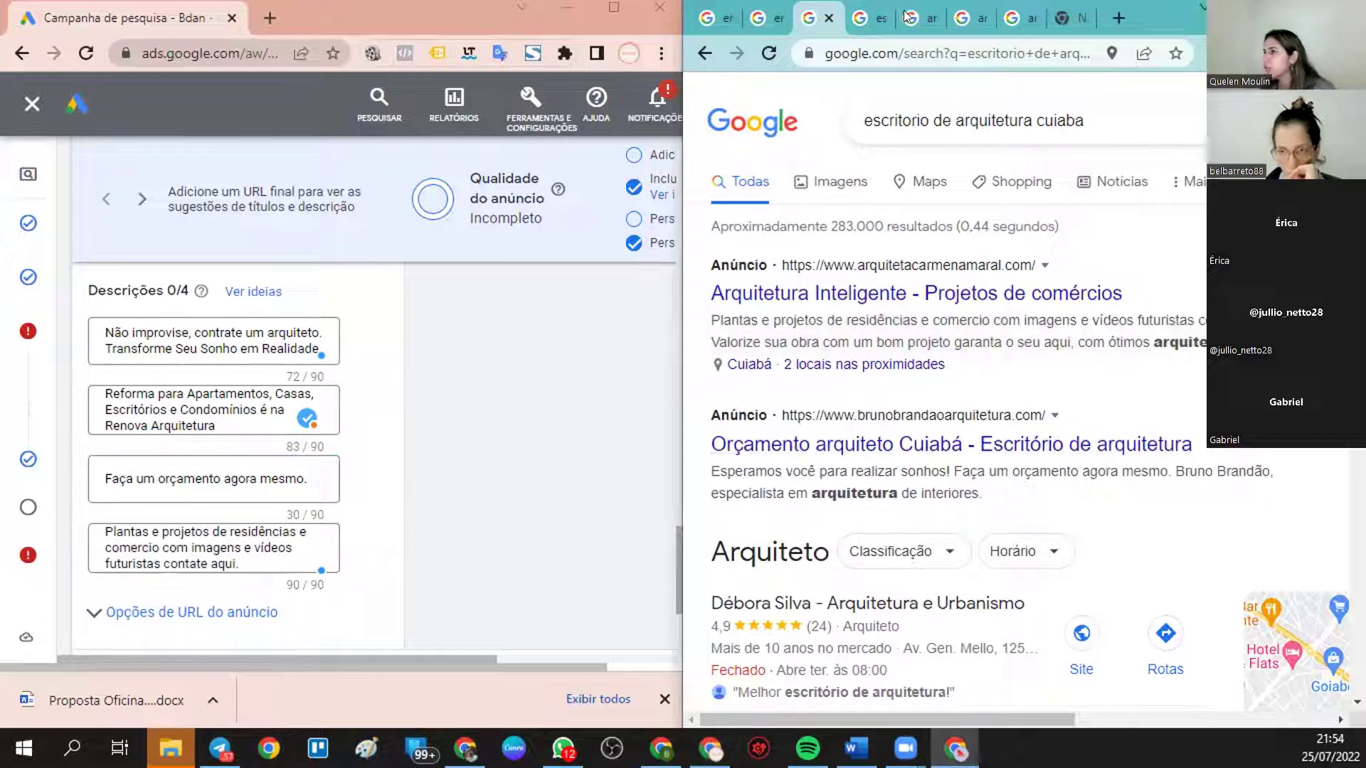
click(917, 16)
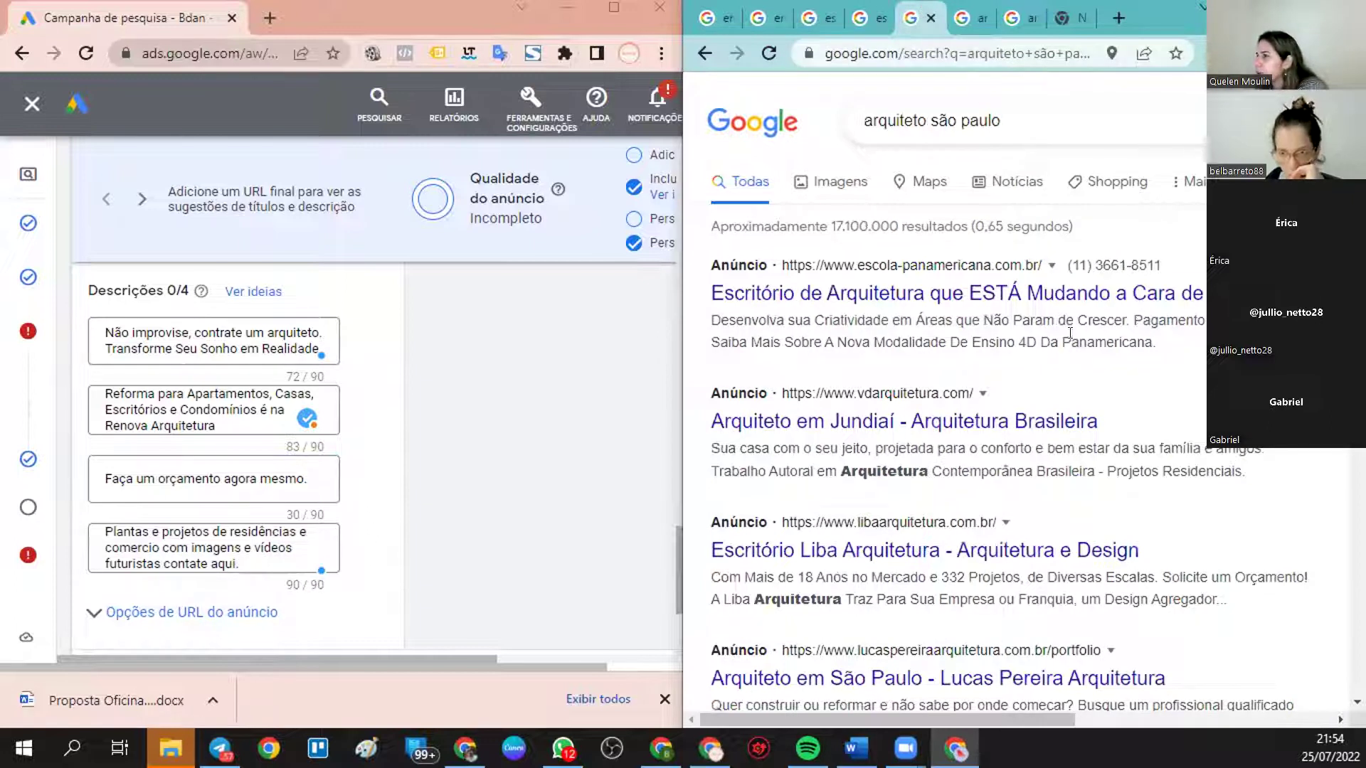
- Copy 'Pagamento Facilitado' from a São Paulo competitor ad and append it to description three
drag(1128, 315, 1208, 320)
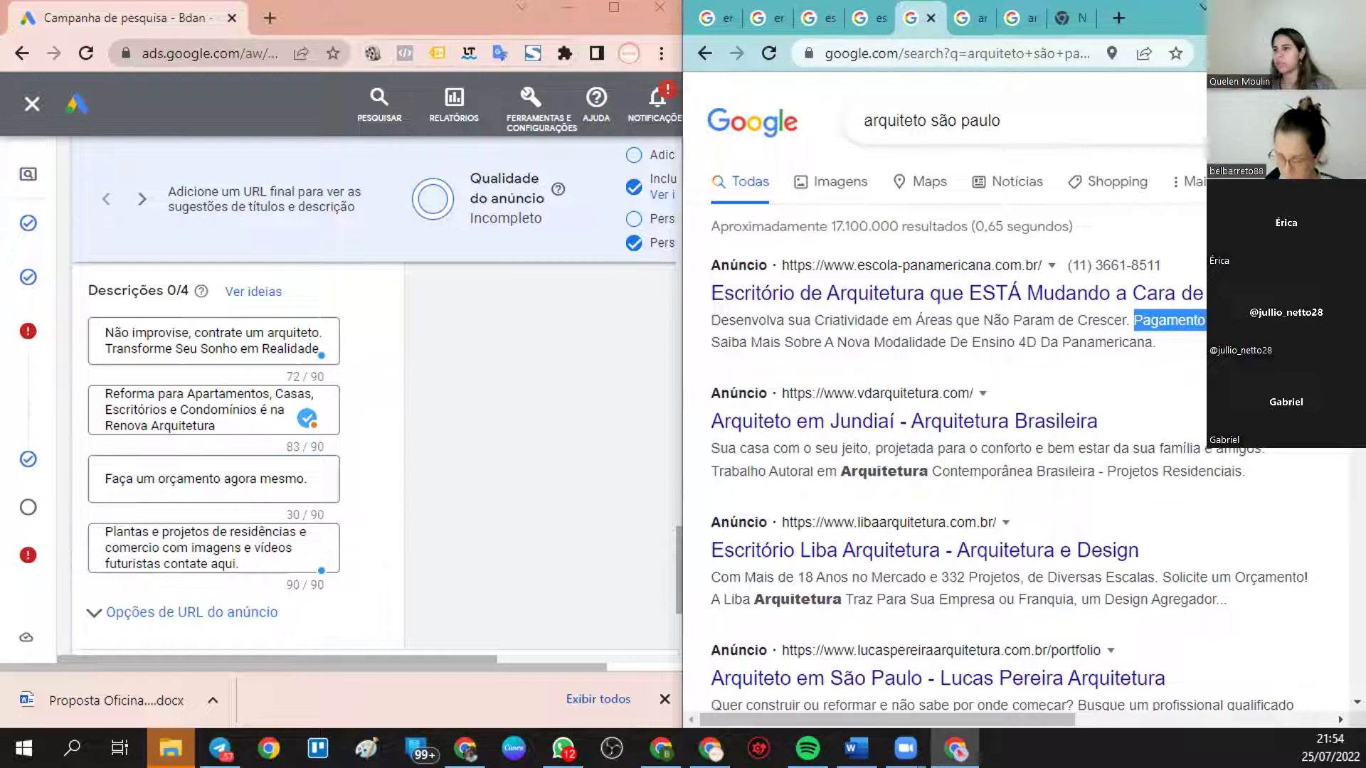
click(311, 474)
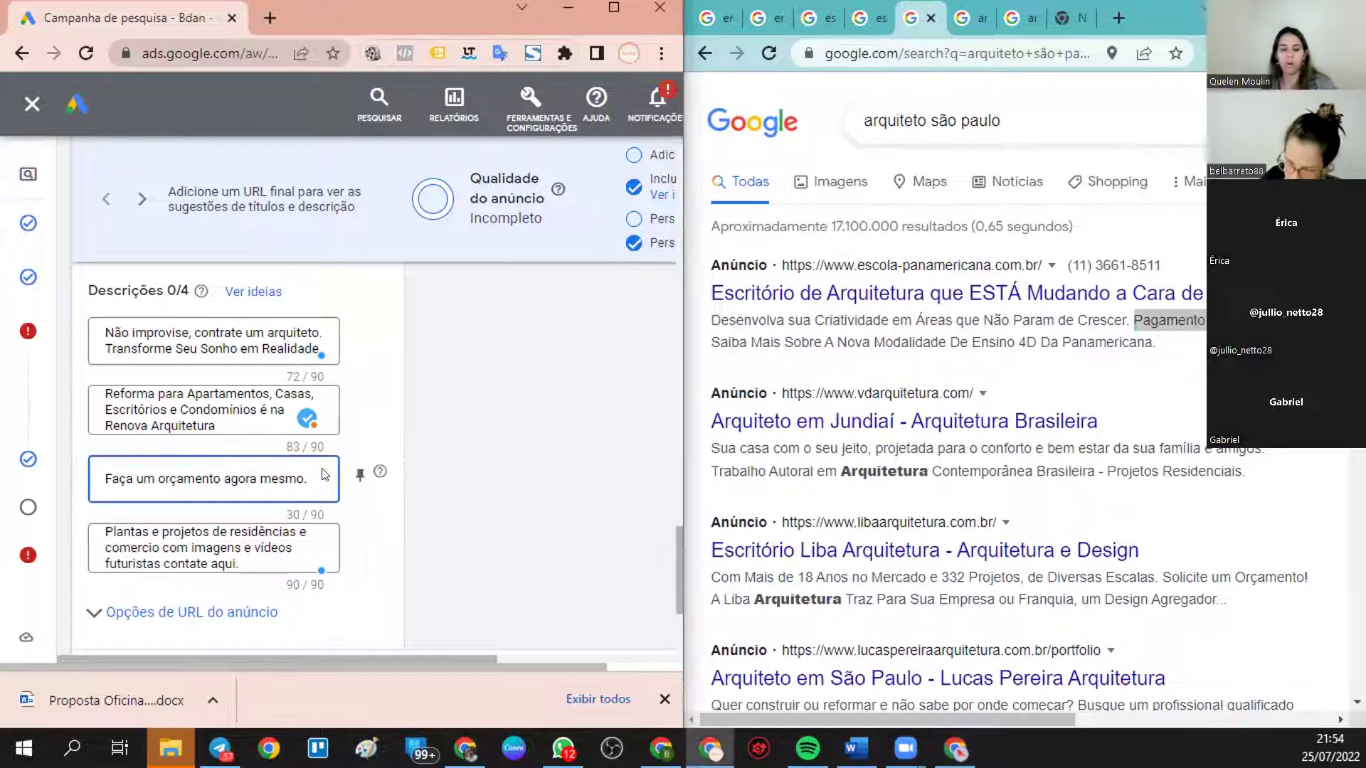
text(Pagamento Facilitado.)
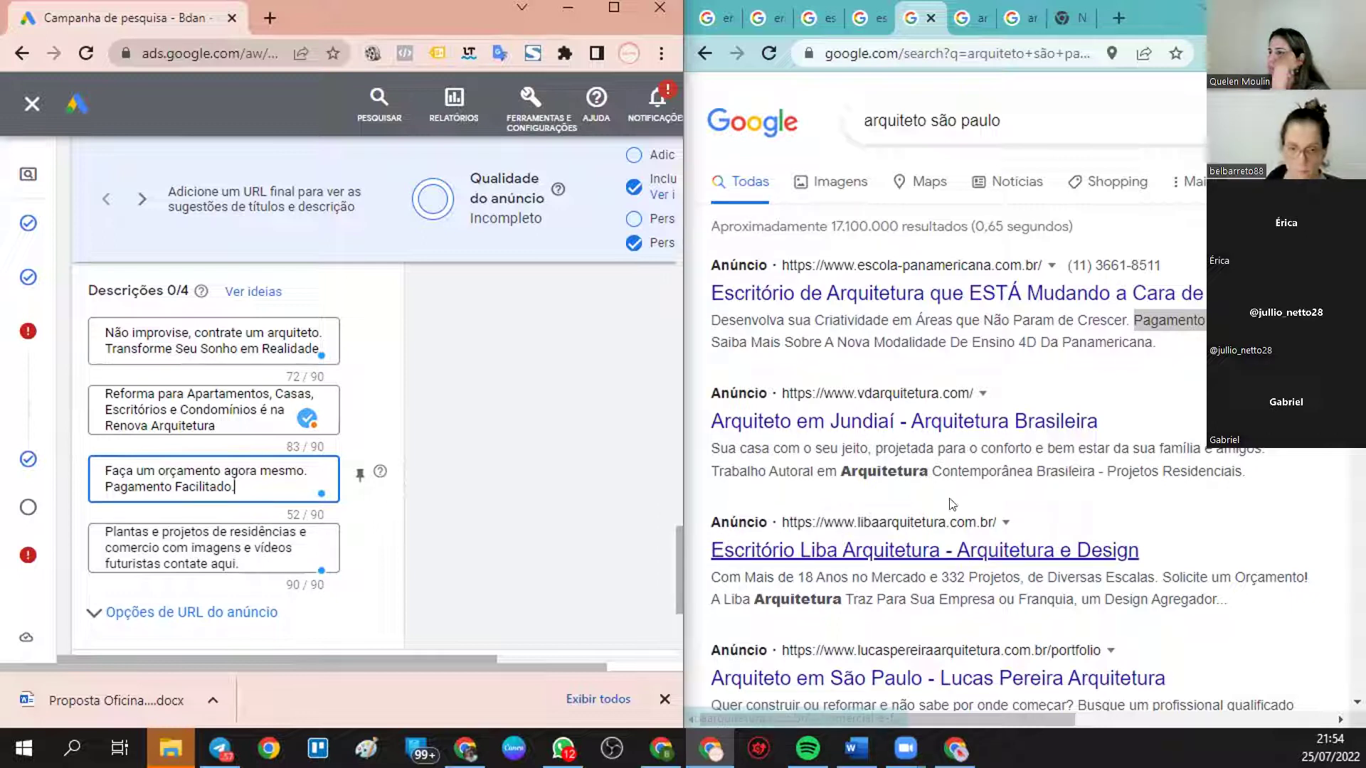
scroll(1182, 472, down, 3)
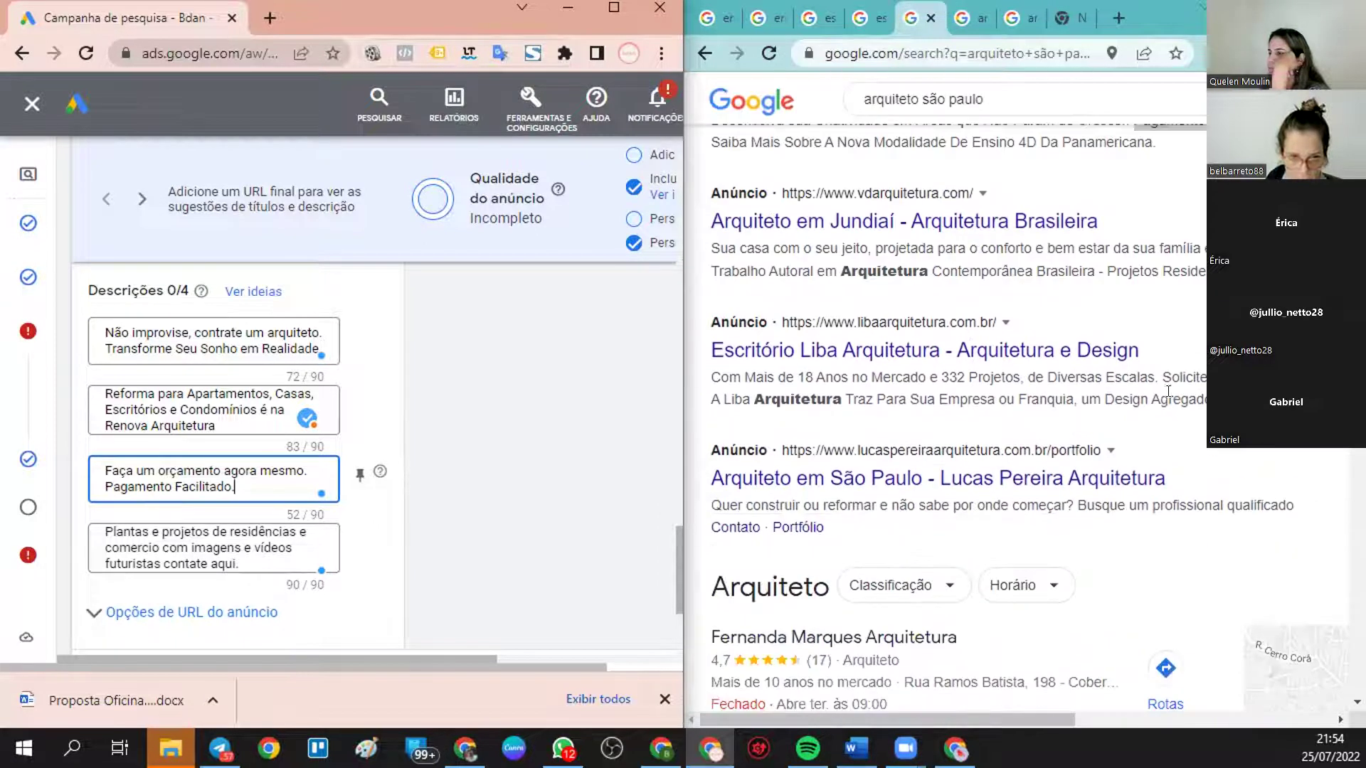
click(859, 16)
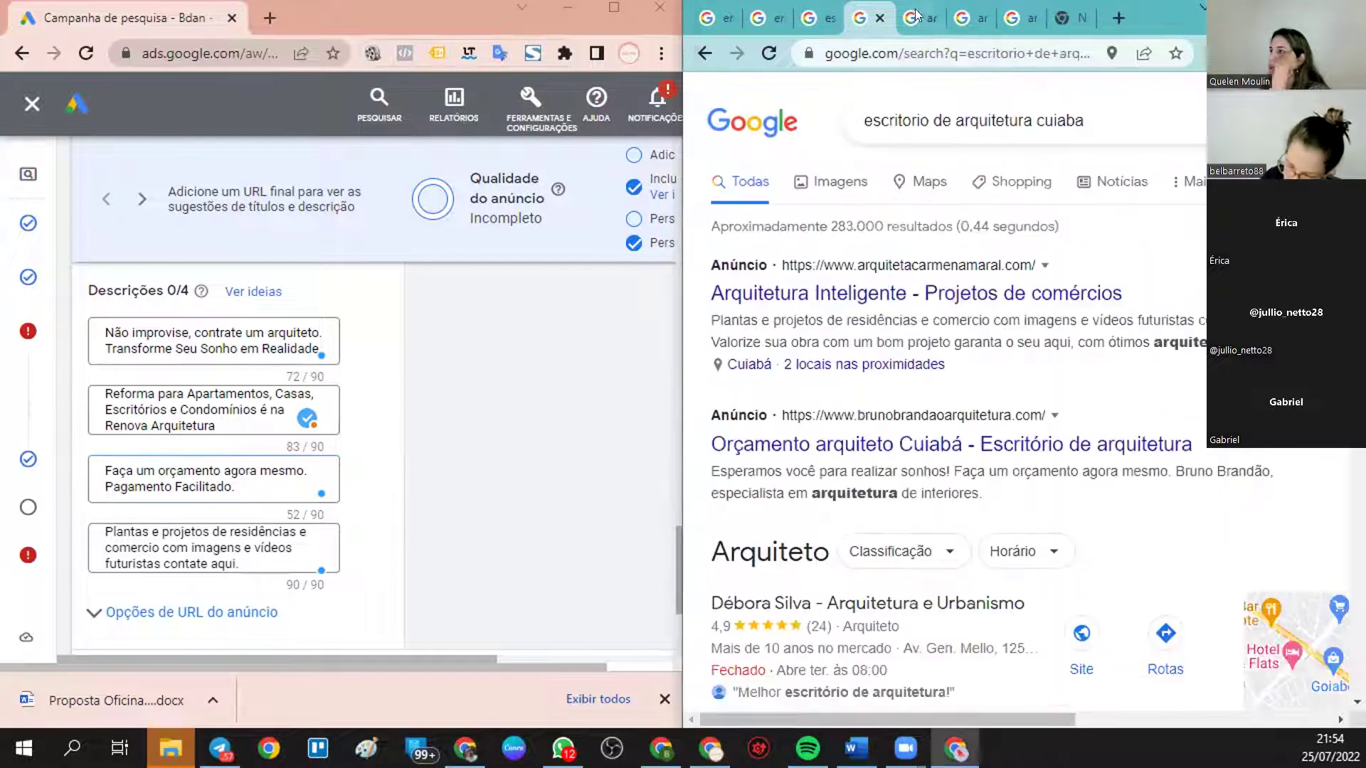
- Copy 'Projetos únicos e exclusivos' from the Fortaleza results and append it to description three
click(967, 19)
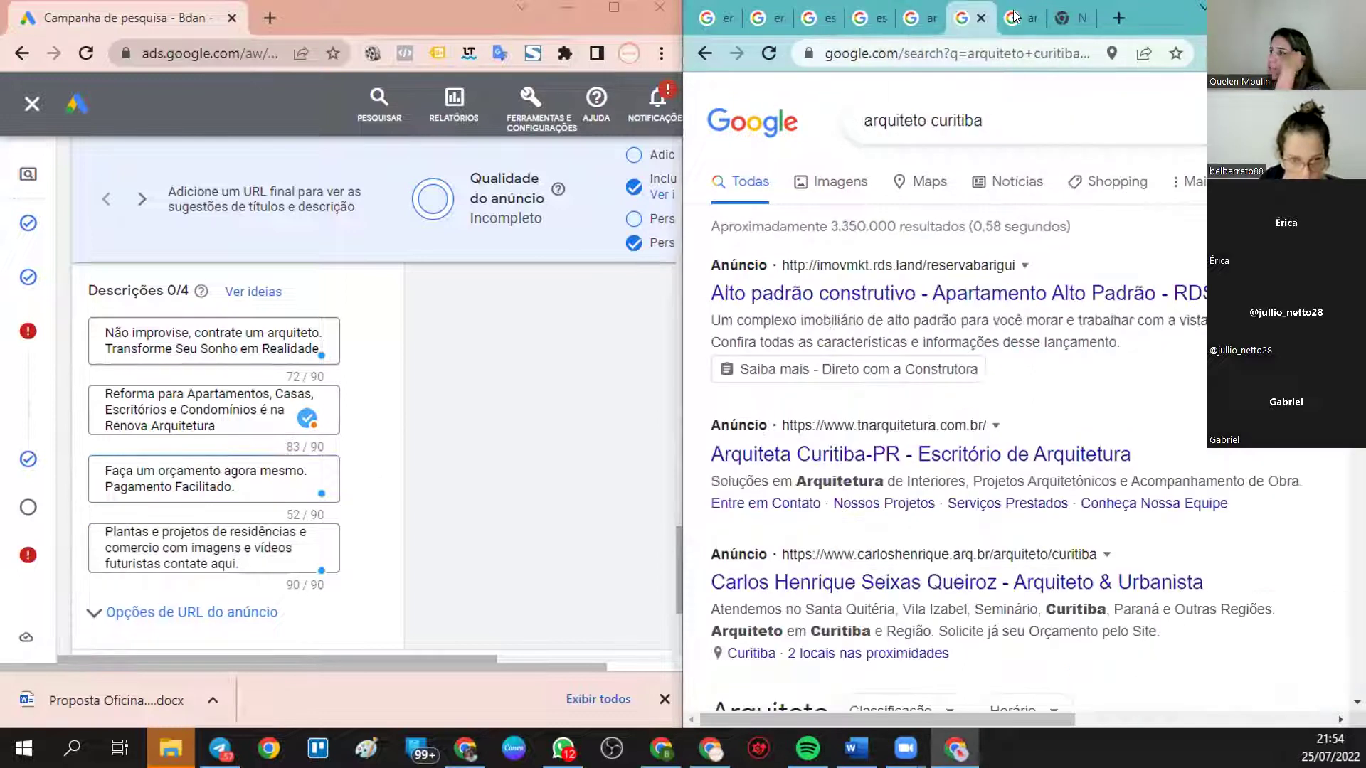
click(1016, 19)
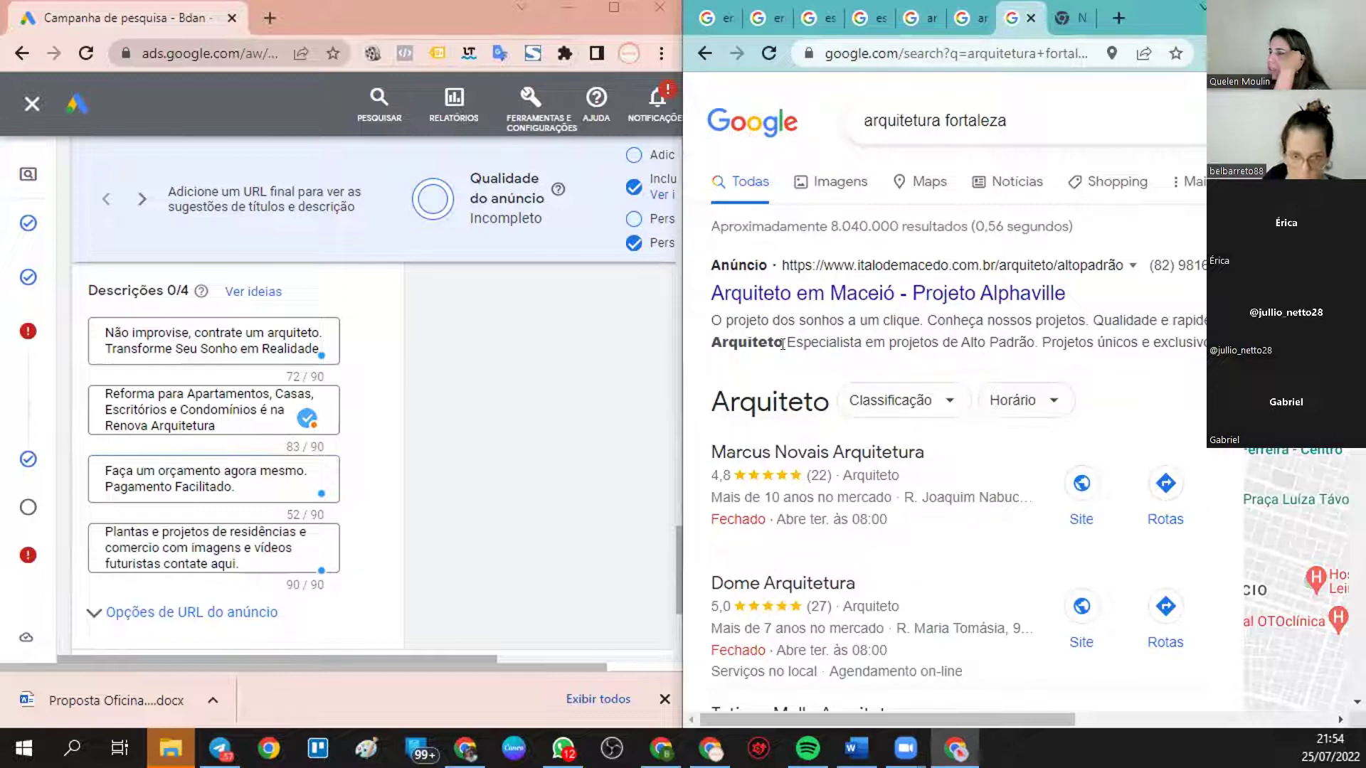
drag(783, 343, 1030, 335)
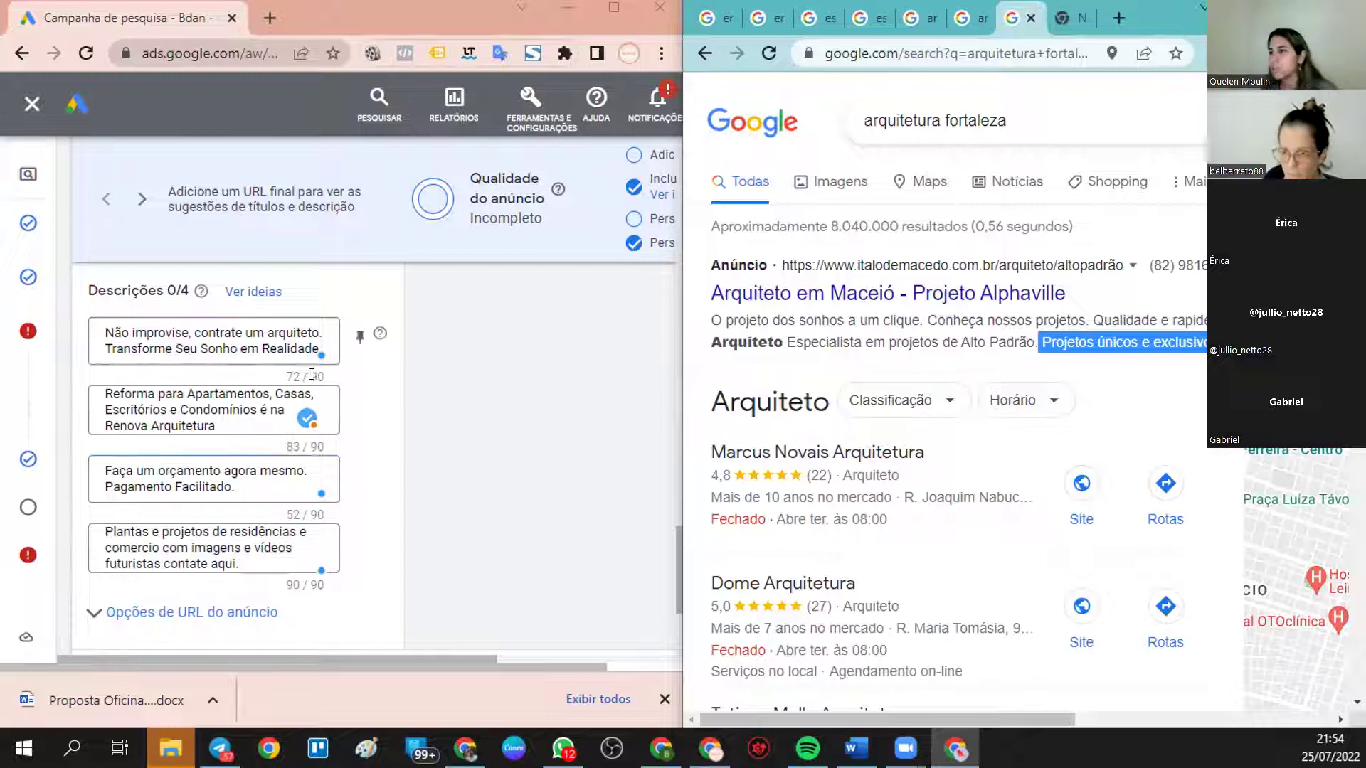
click(318, 346)
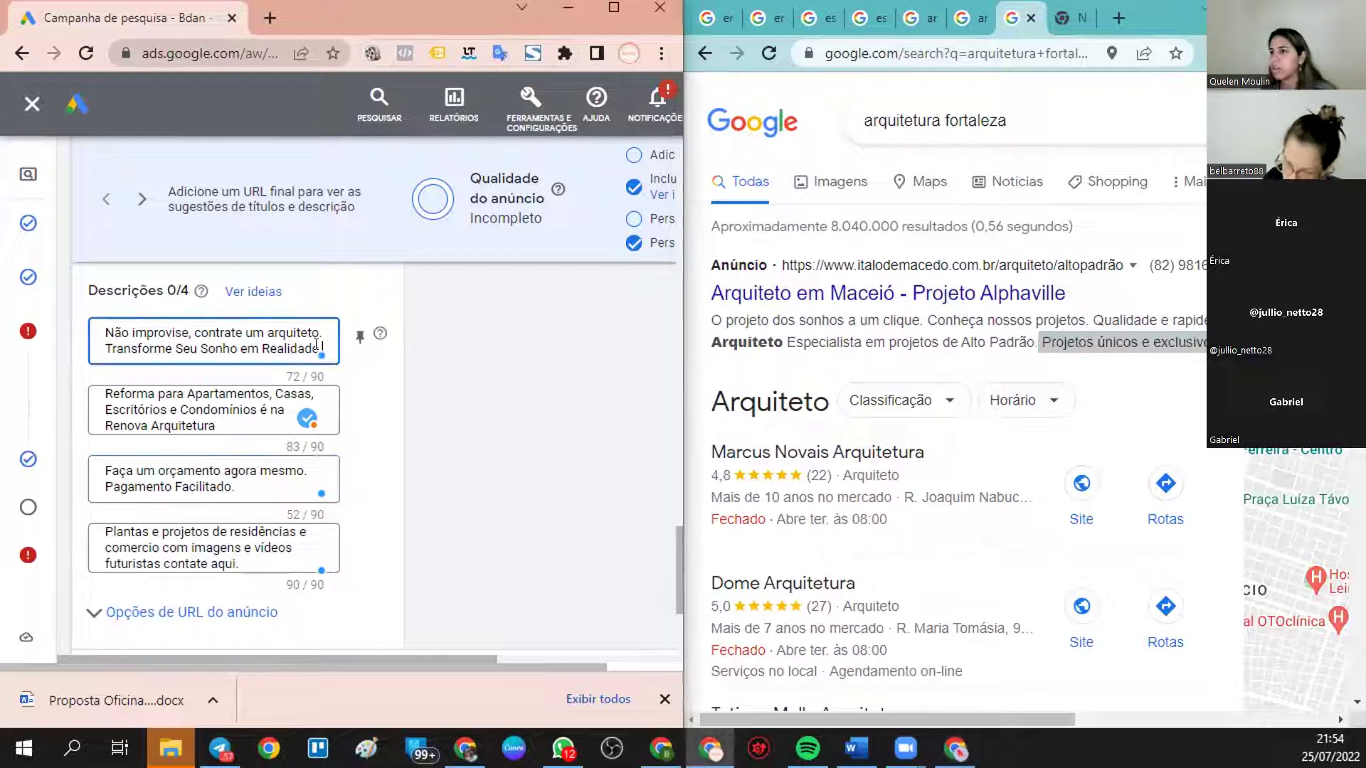
text(Projetos únicos e exclusivos.)
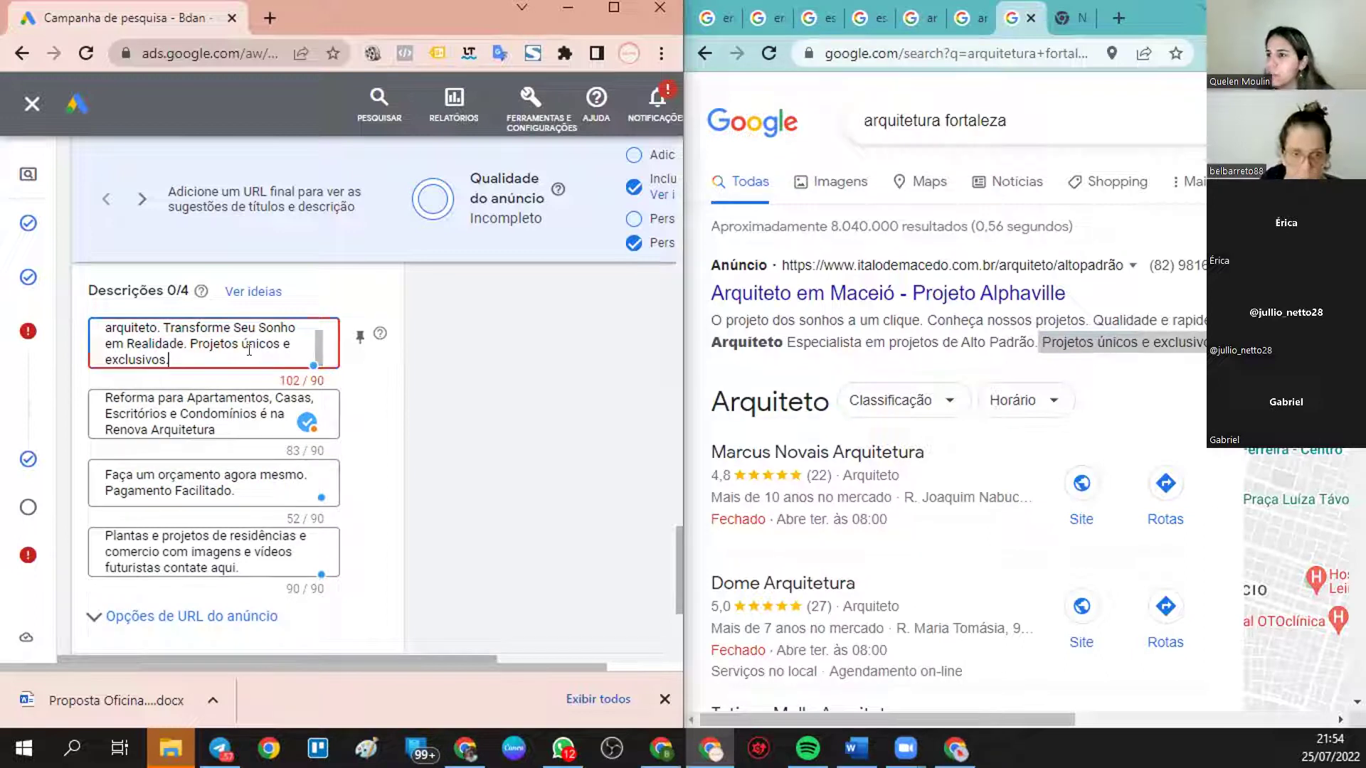
key(ctrl+z)
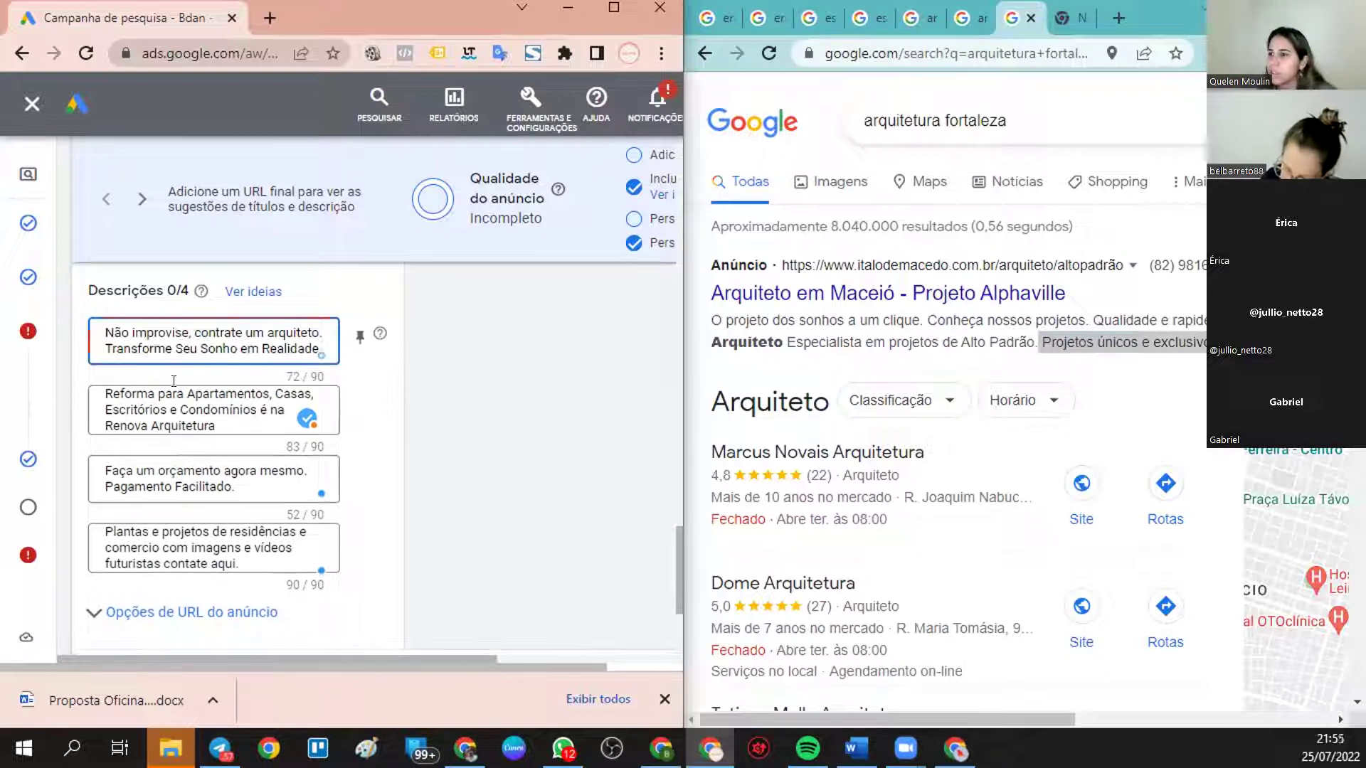
click(246, 481)
text(Projetos únicos e exclusivos.)
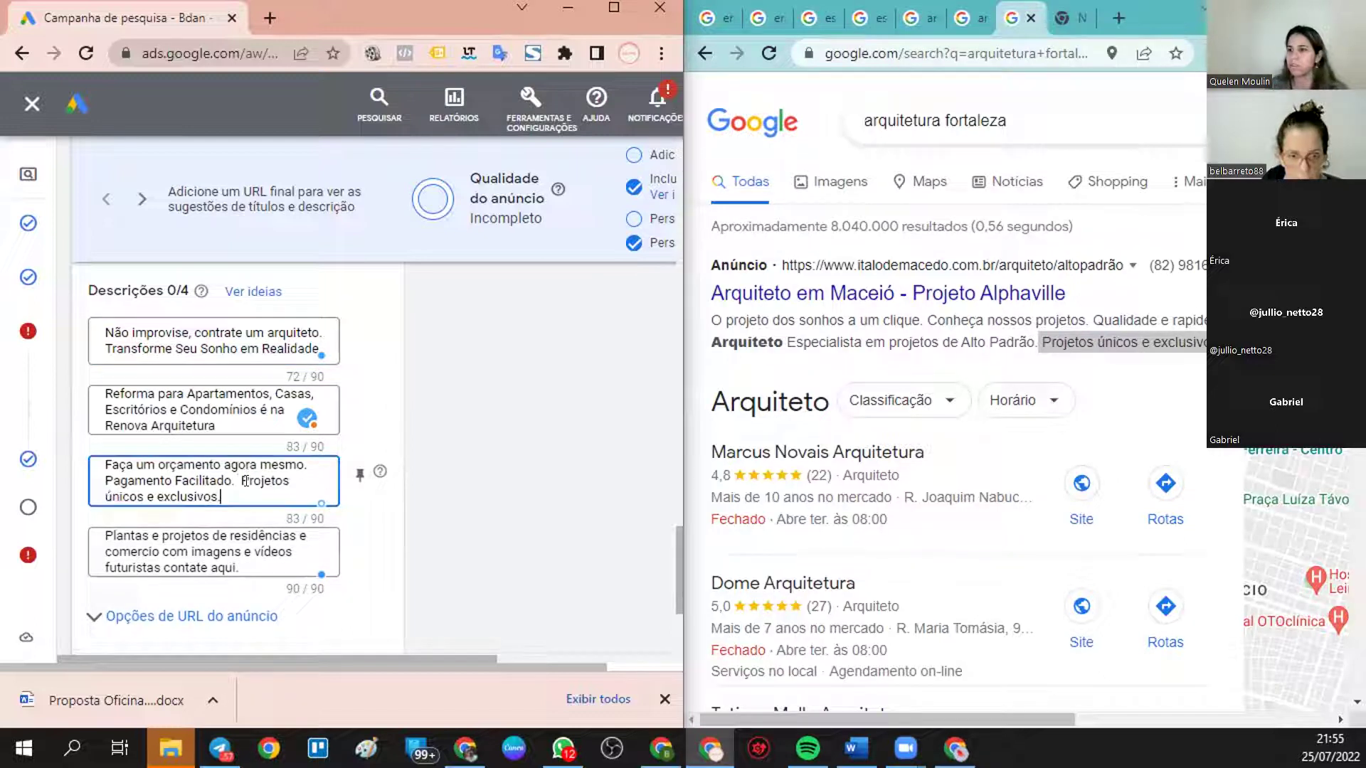
click(504, 505)
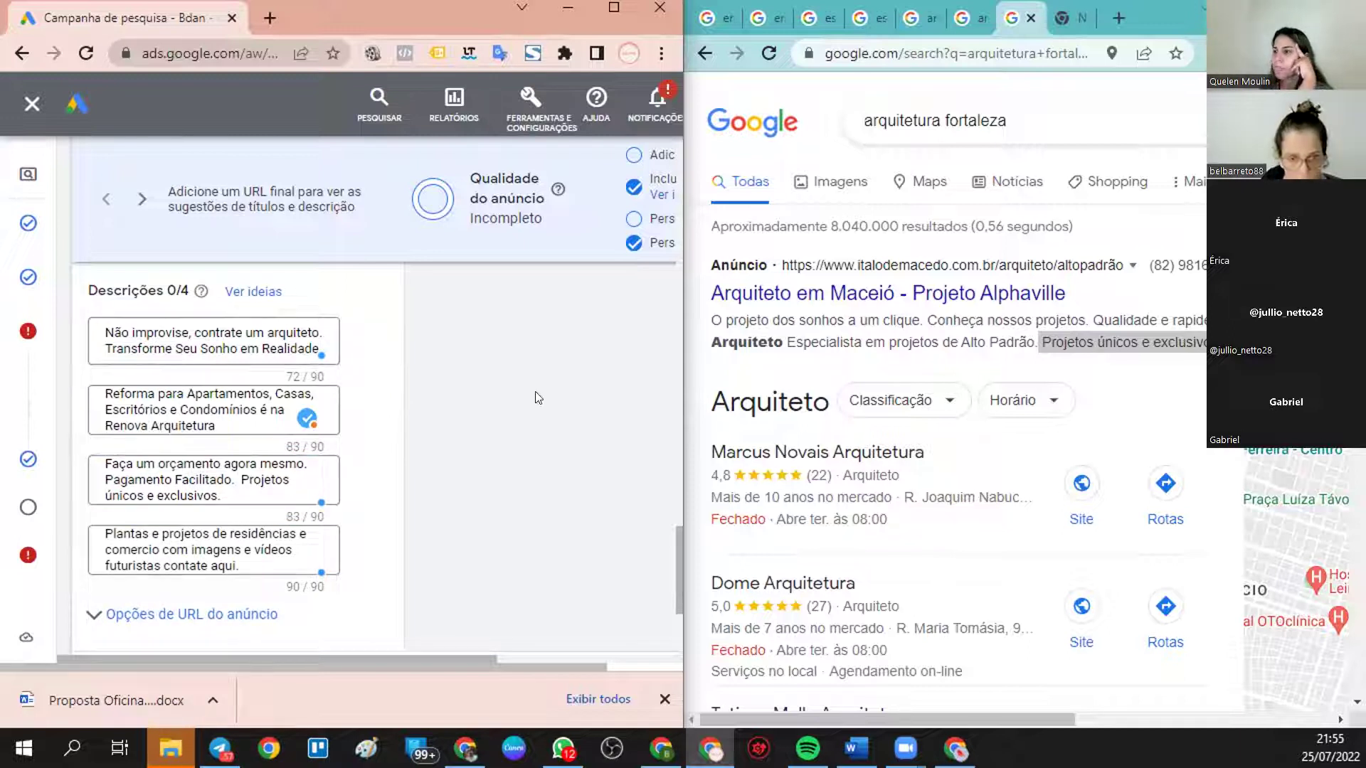
- Maximize the ad editor window to fill the screen
scroll(261, 446, down, 1)
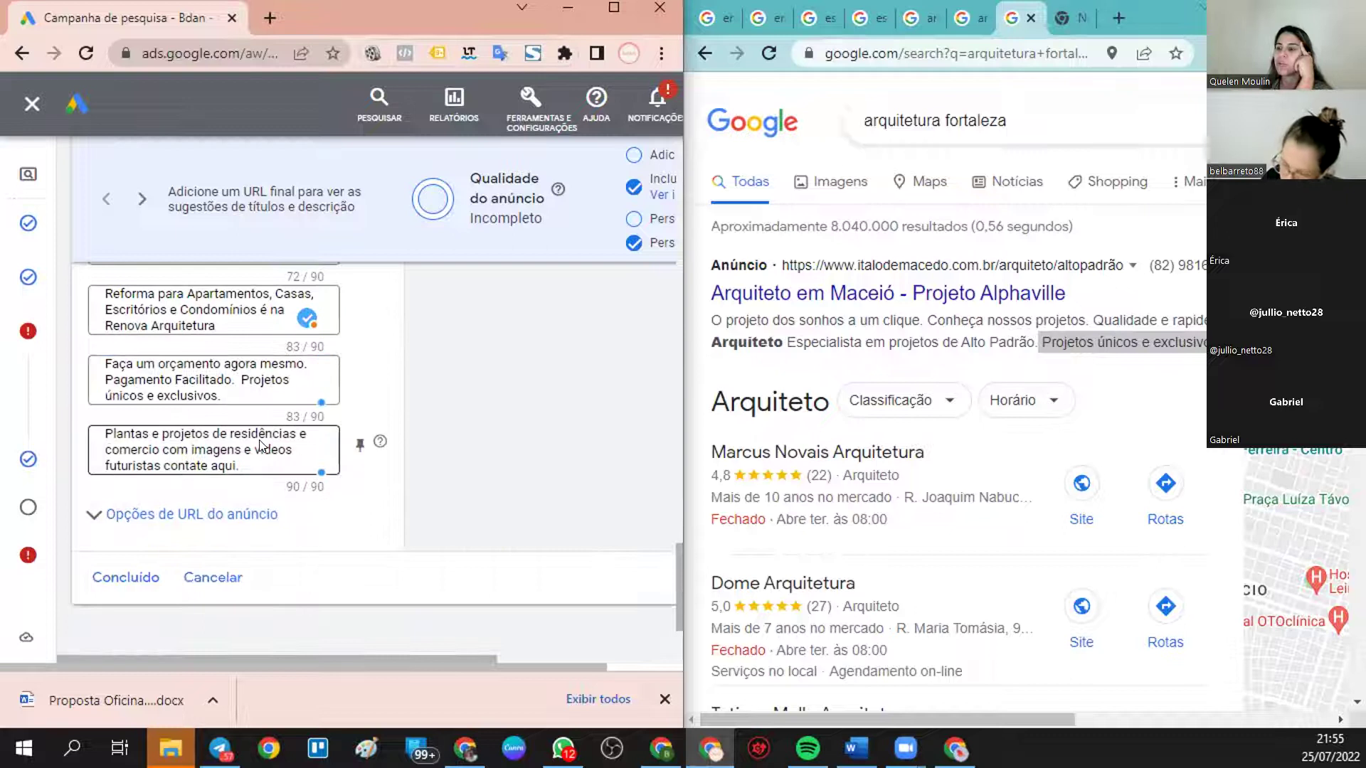
scroll(267, 409, up, 3)
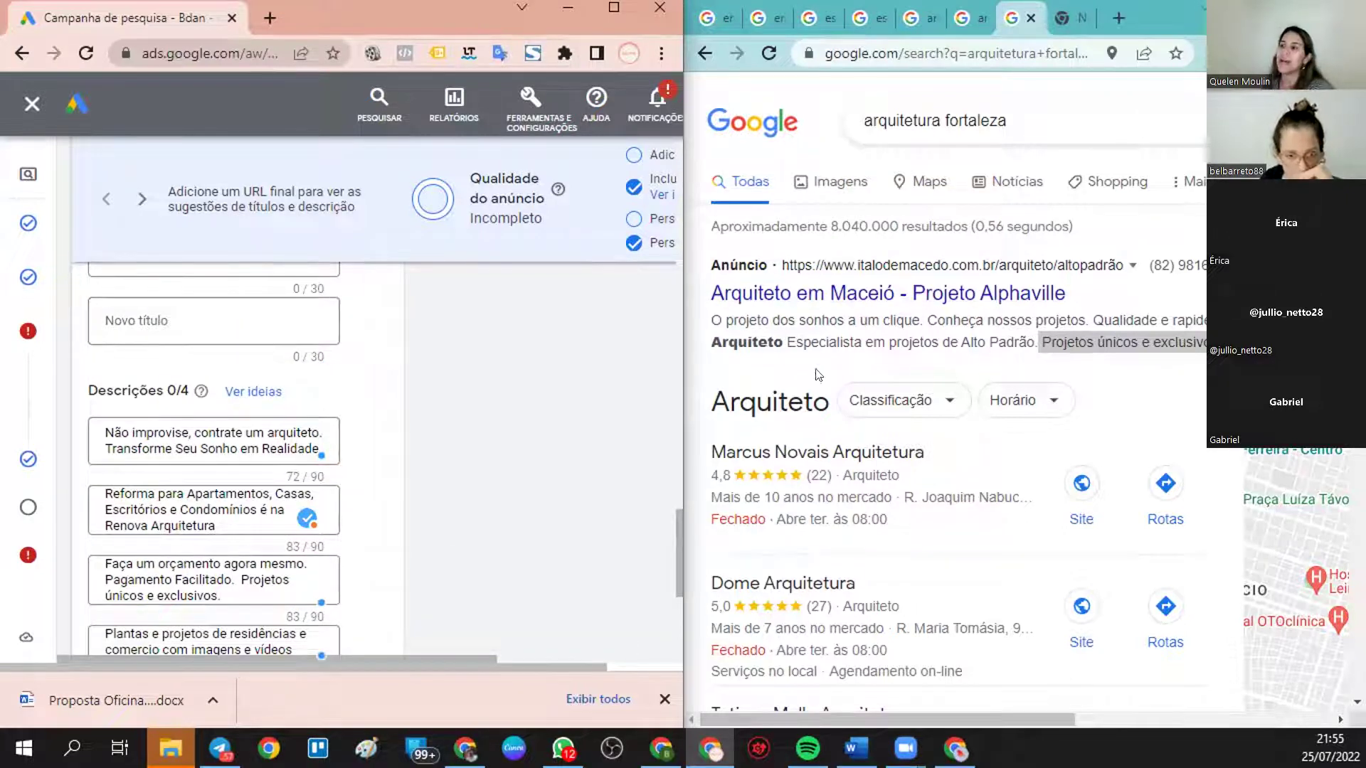
click(613, 8)
scroll(481, 490, up, 10)
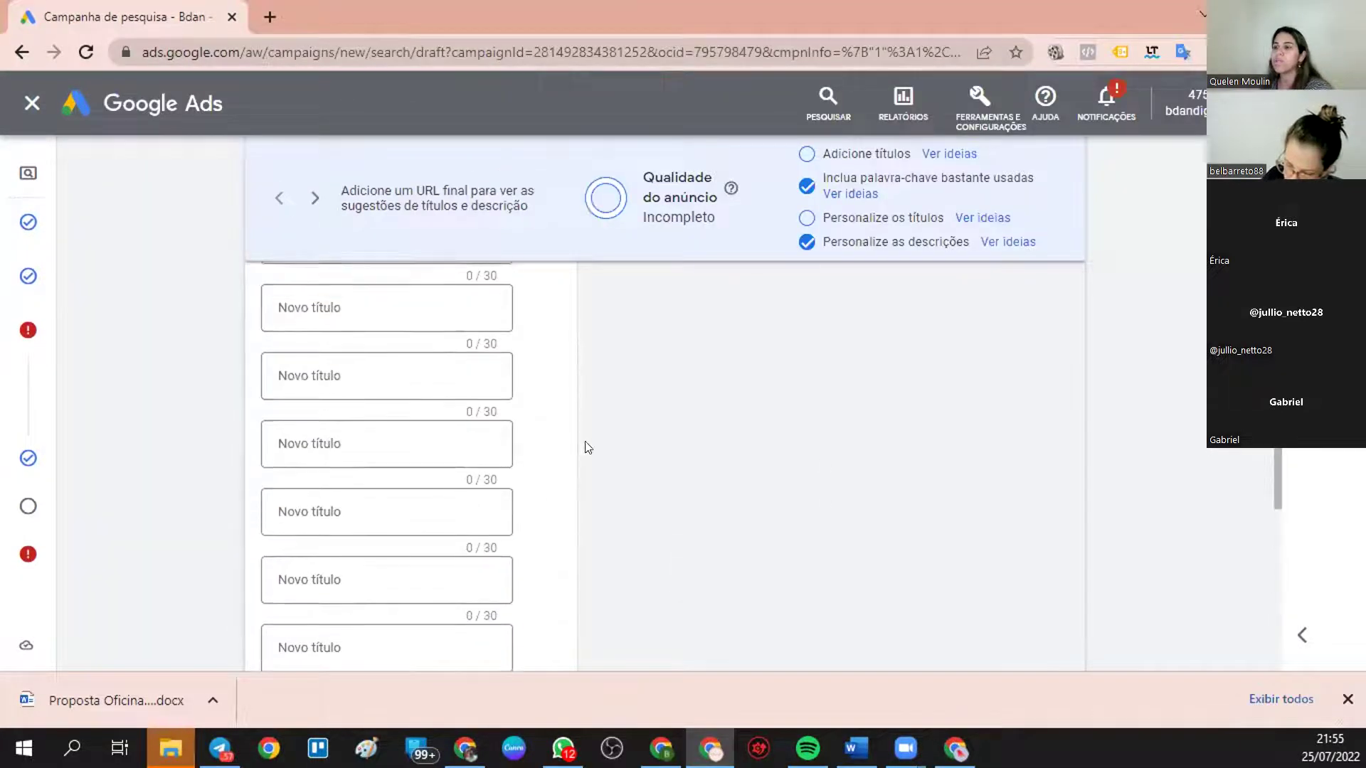
scroll(469, 492, up, 5)
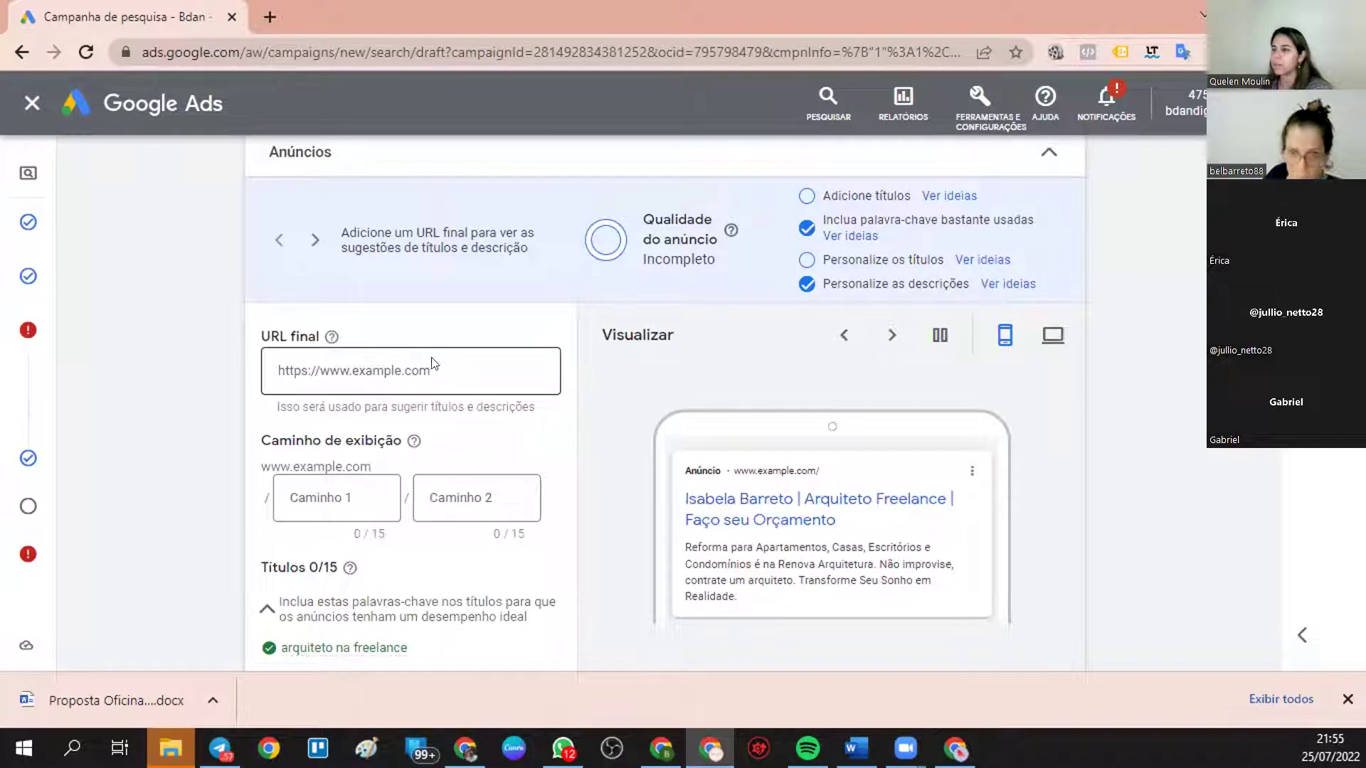
click(489, 361)
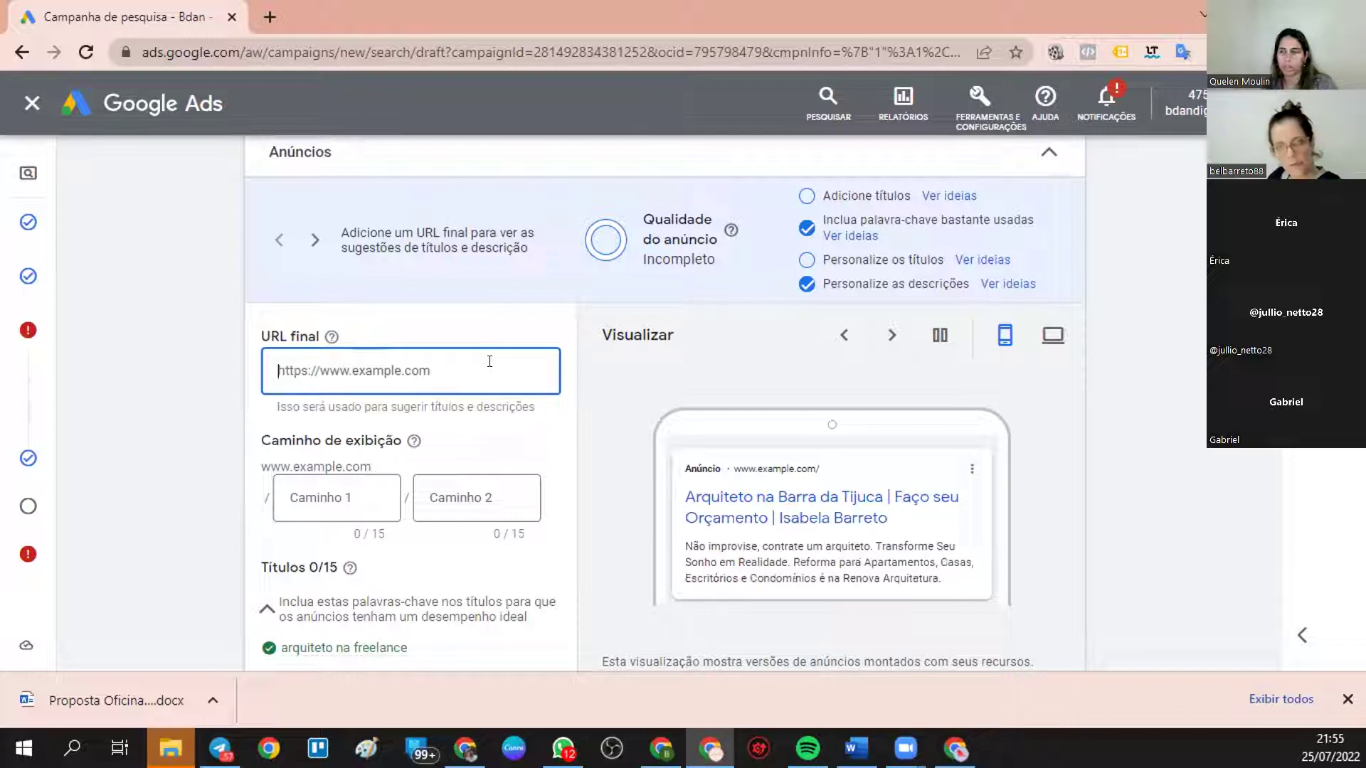
text(w)
key(BackSpace)
text(www.renov)
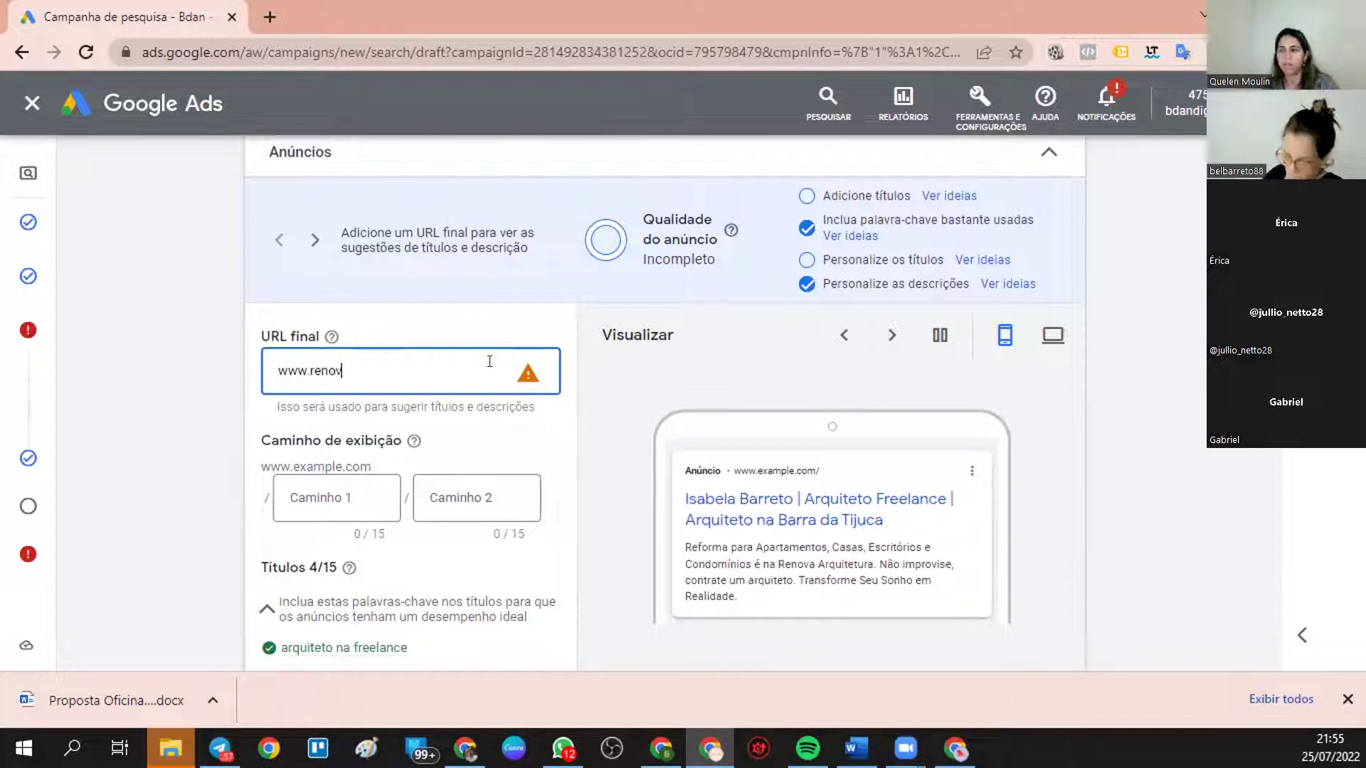
text(aarquitetura.com.br)
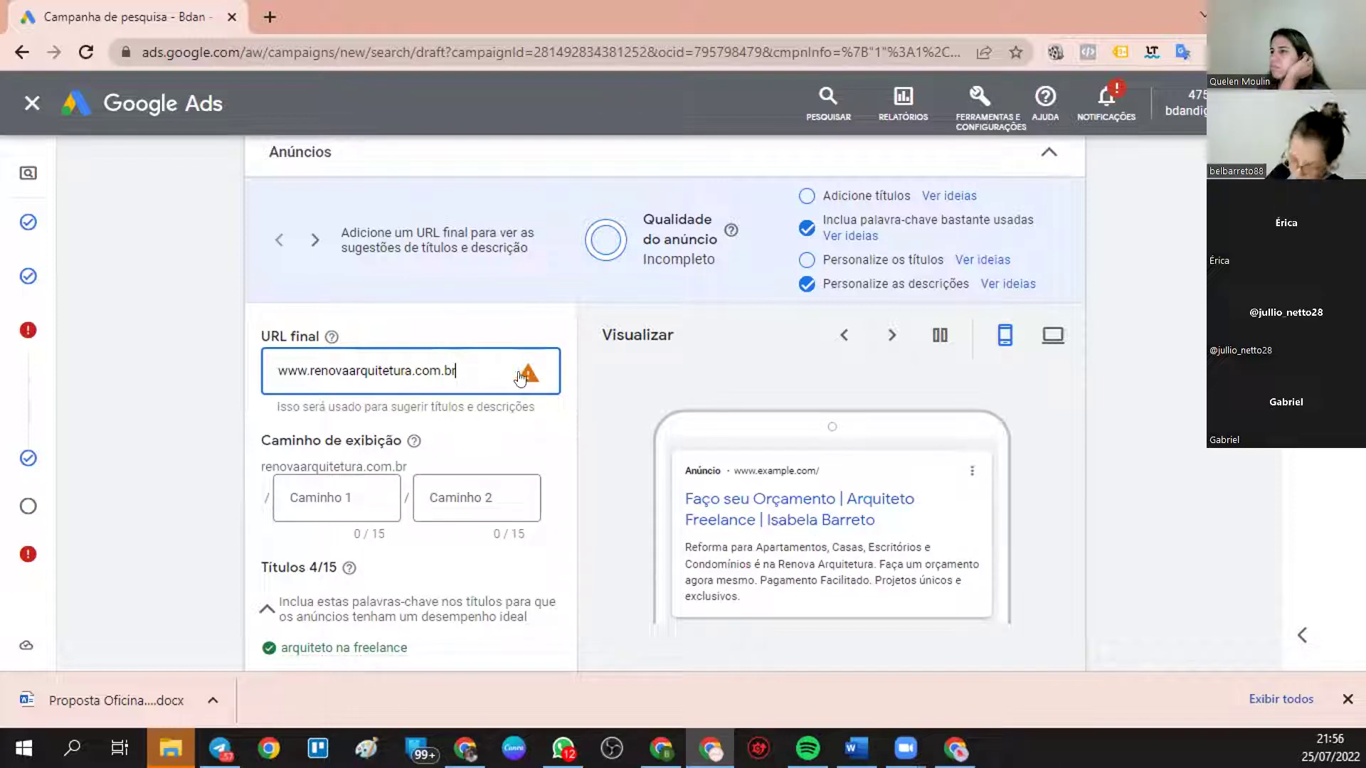
click(524, 375)
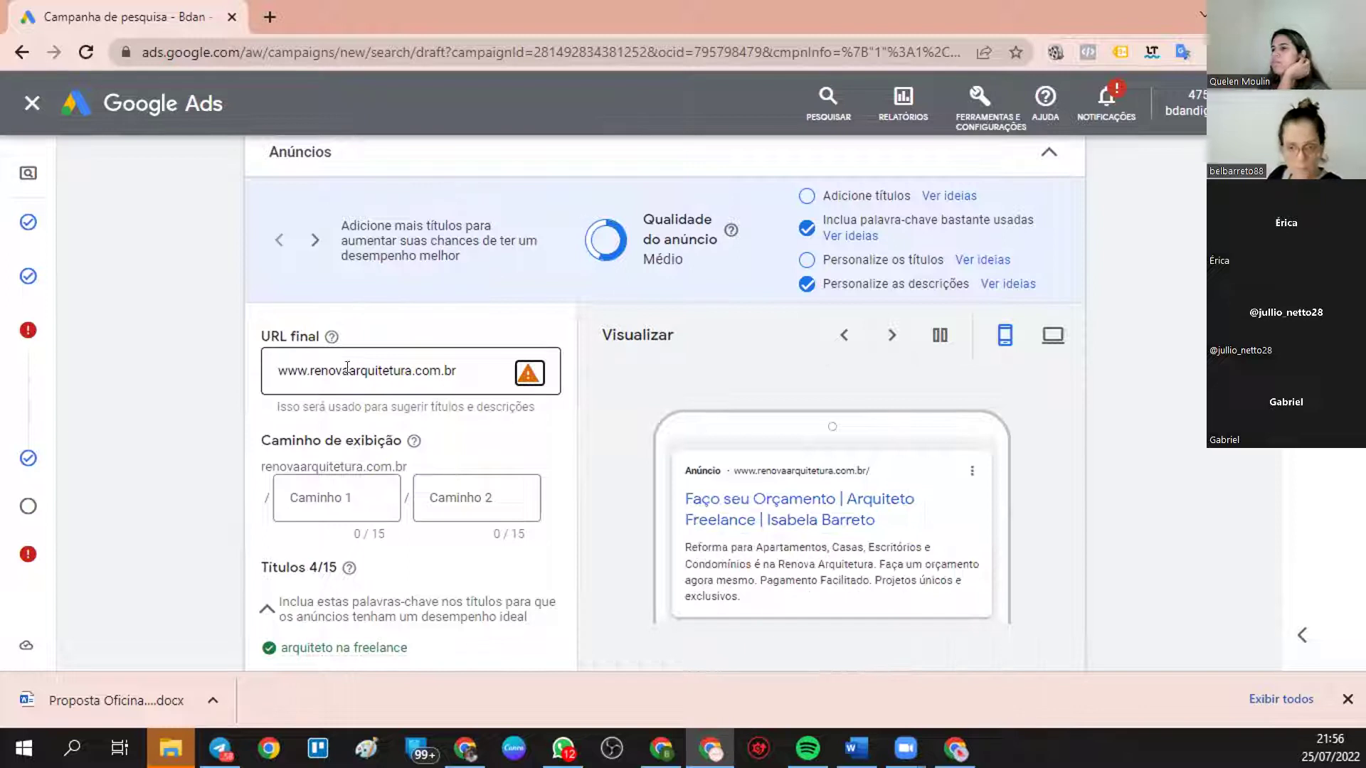
drag(310, 367, 225, 374)
key(BackSpace)
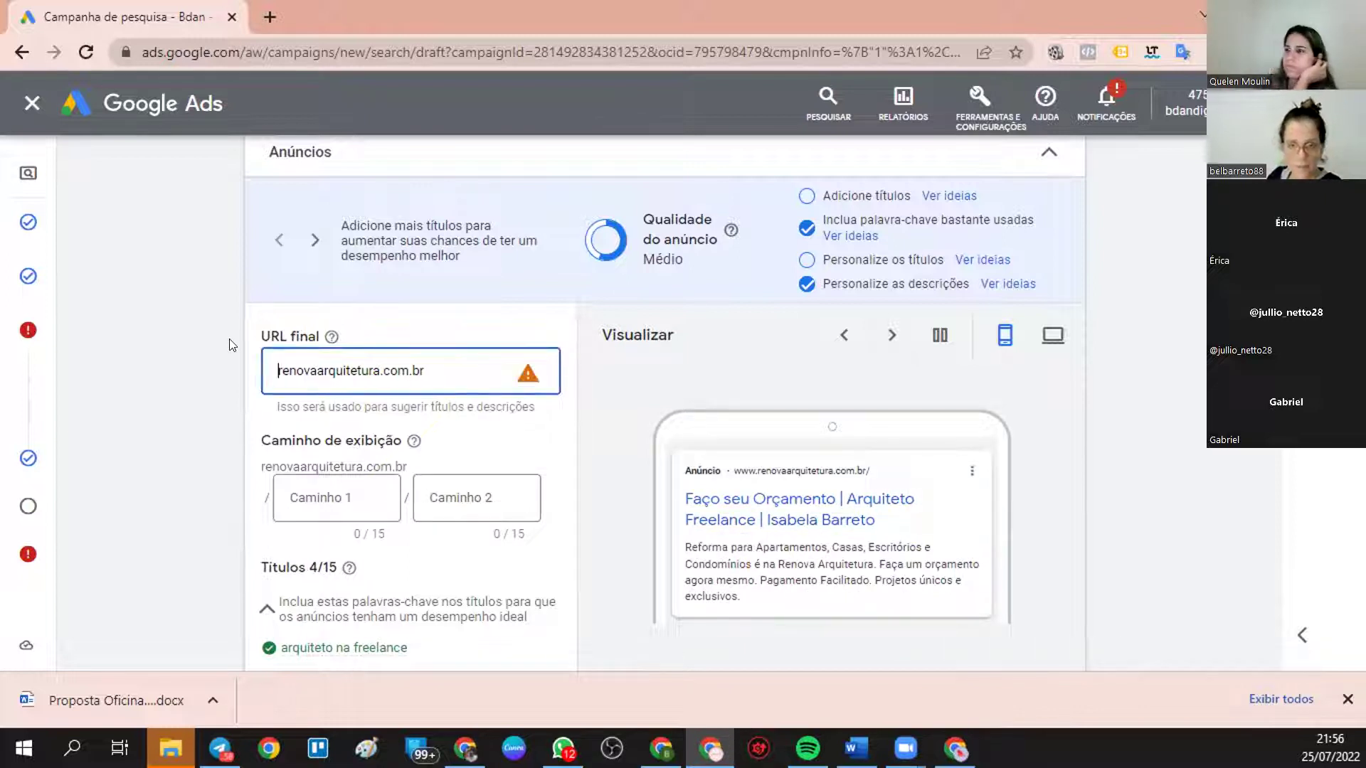
click(525, 379)
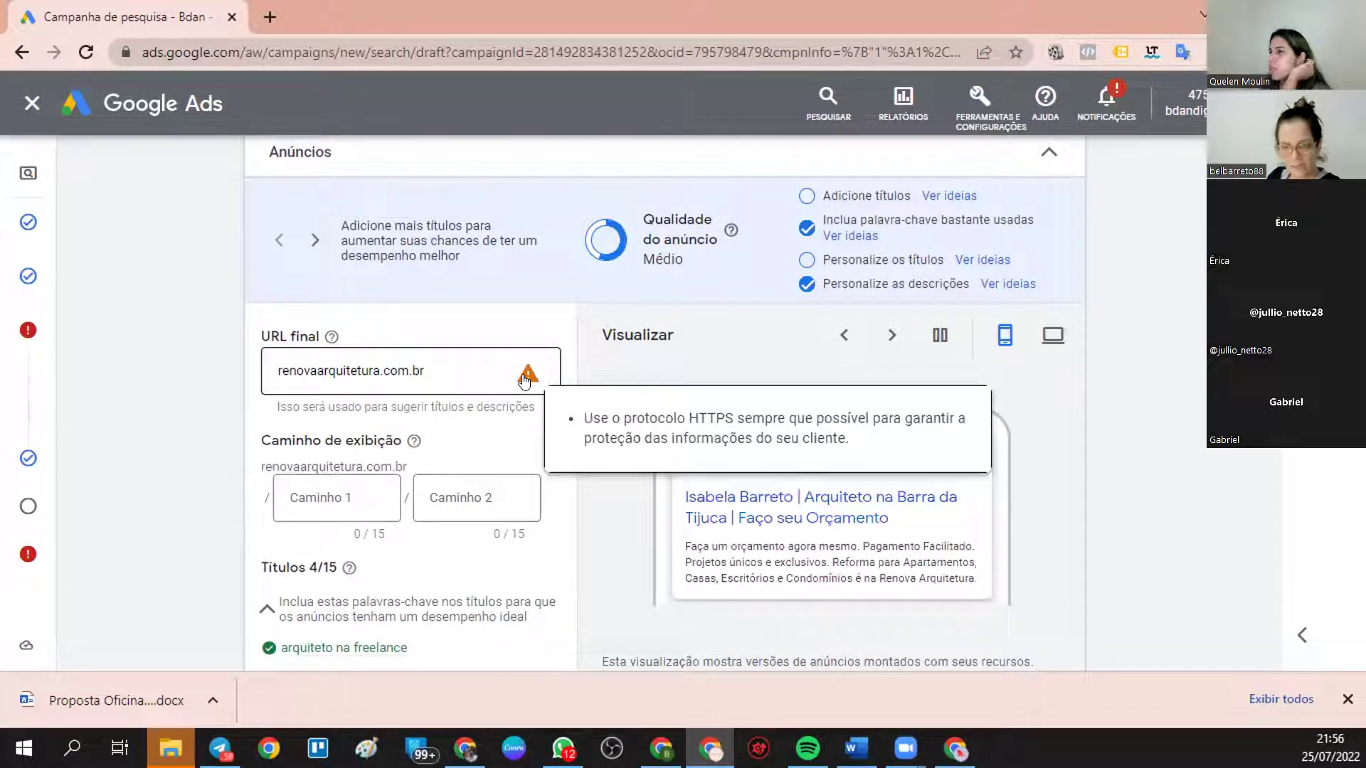
click(271, 364)
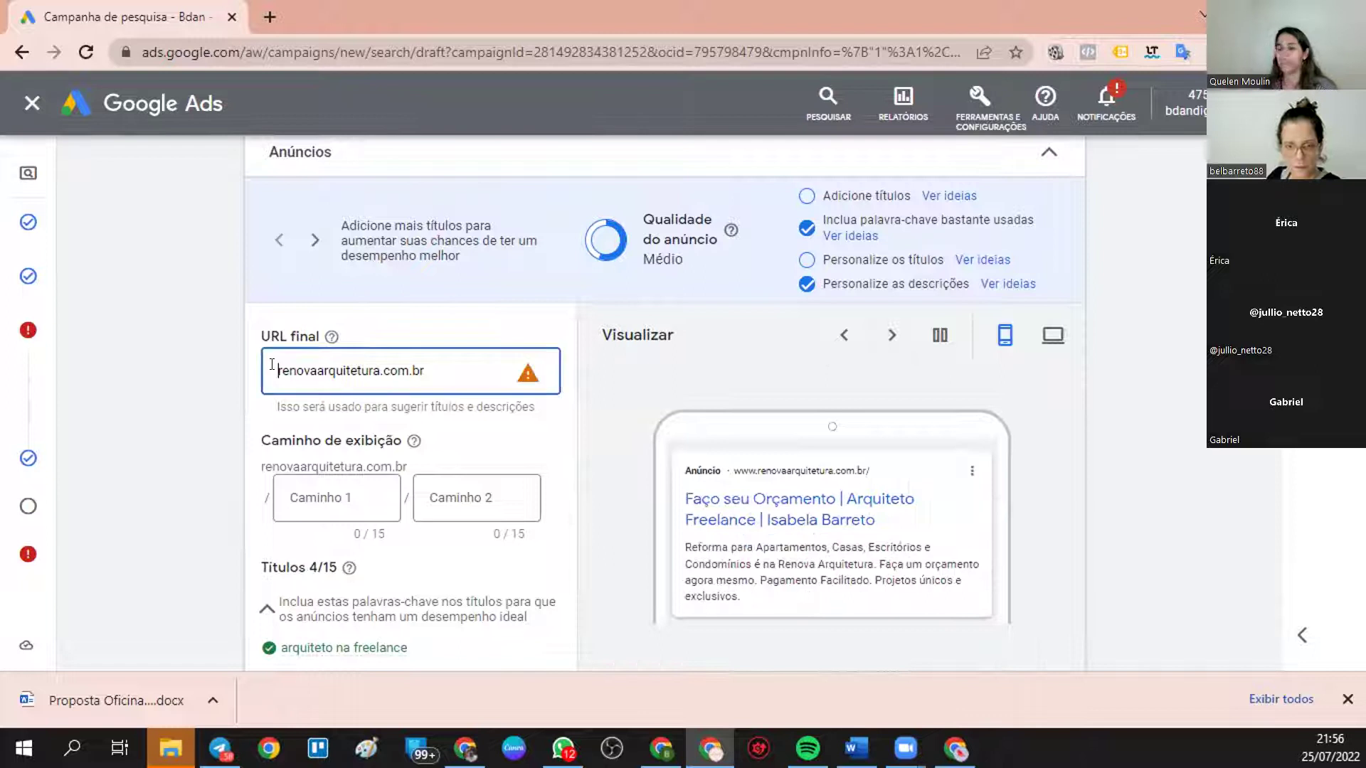
text(https)
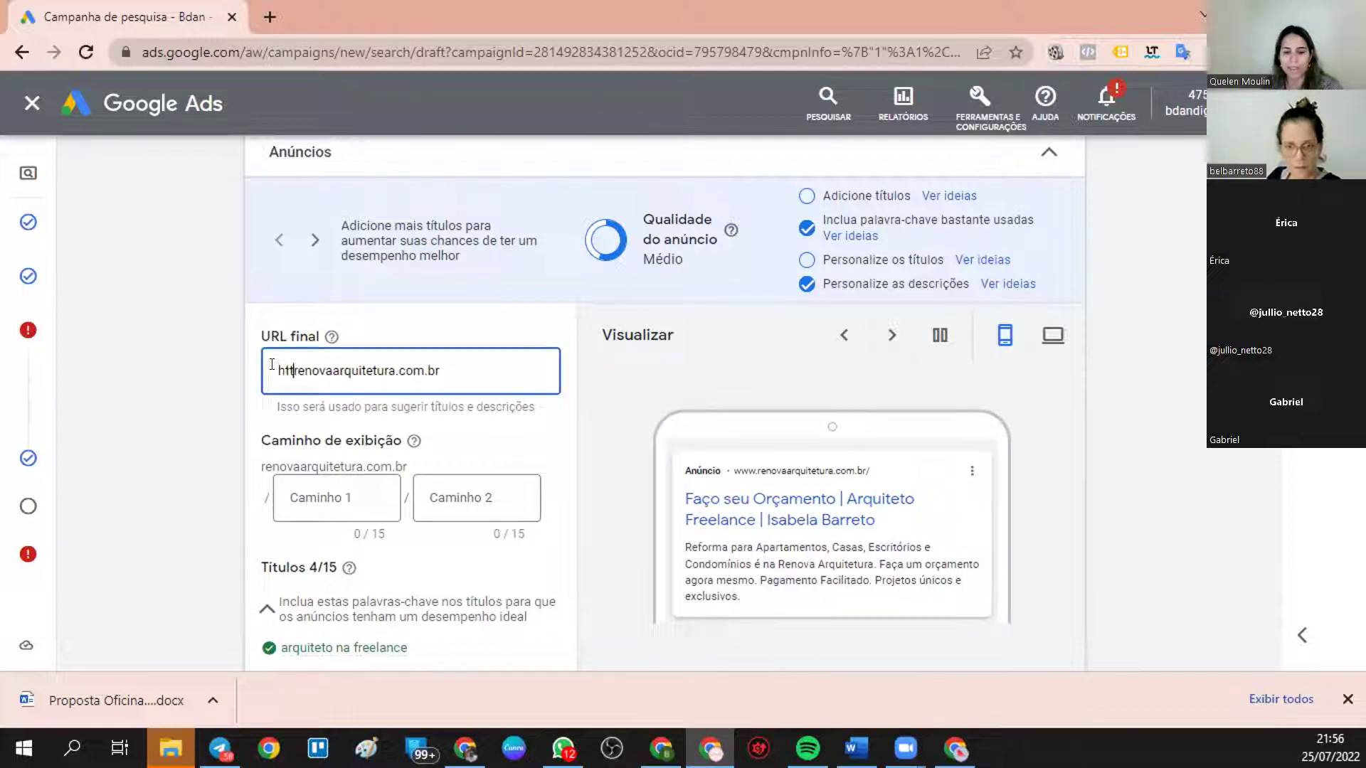
text(:)
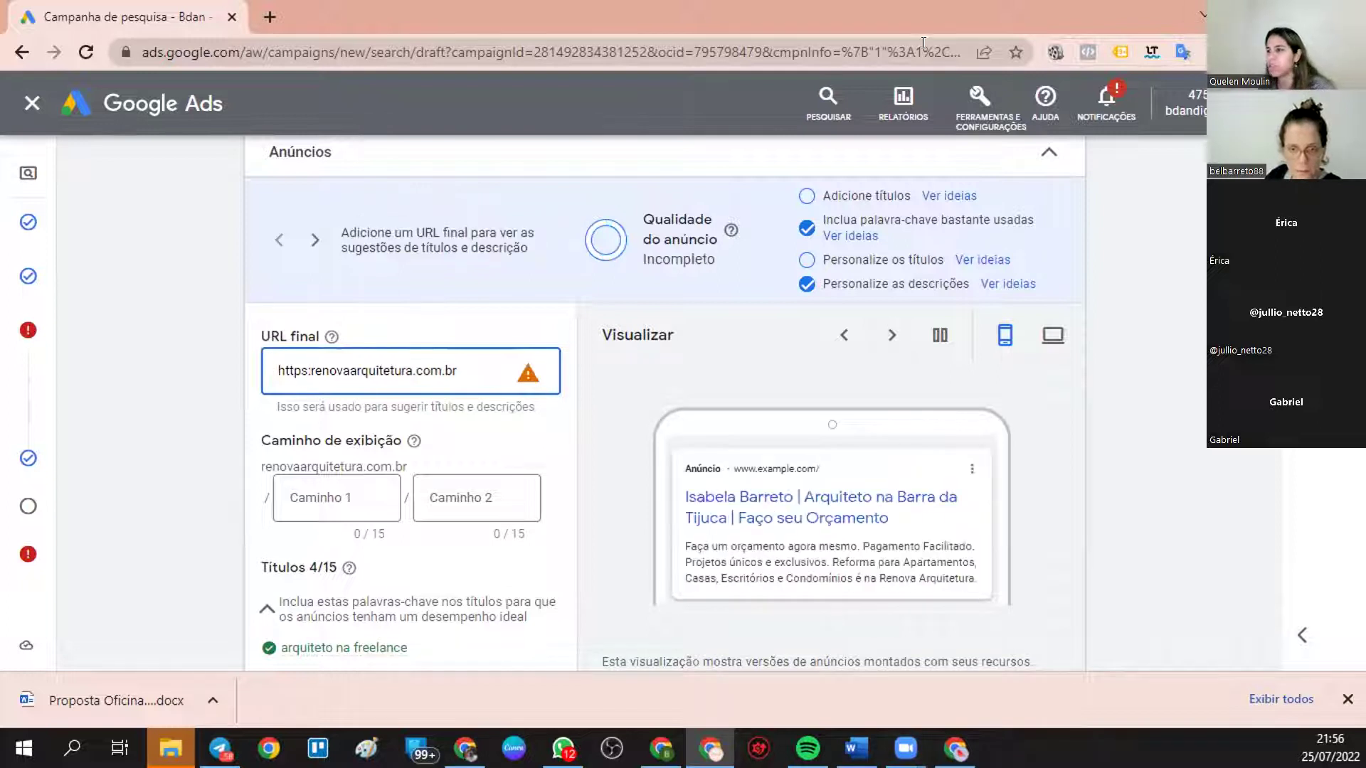
click(1004, 334)
click(300, 364)
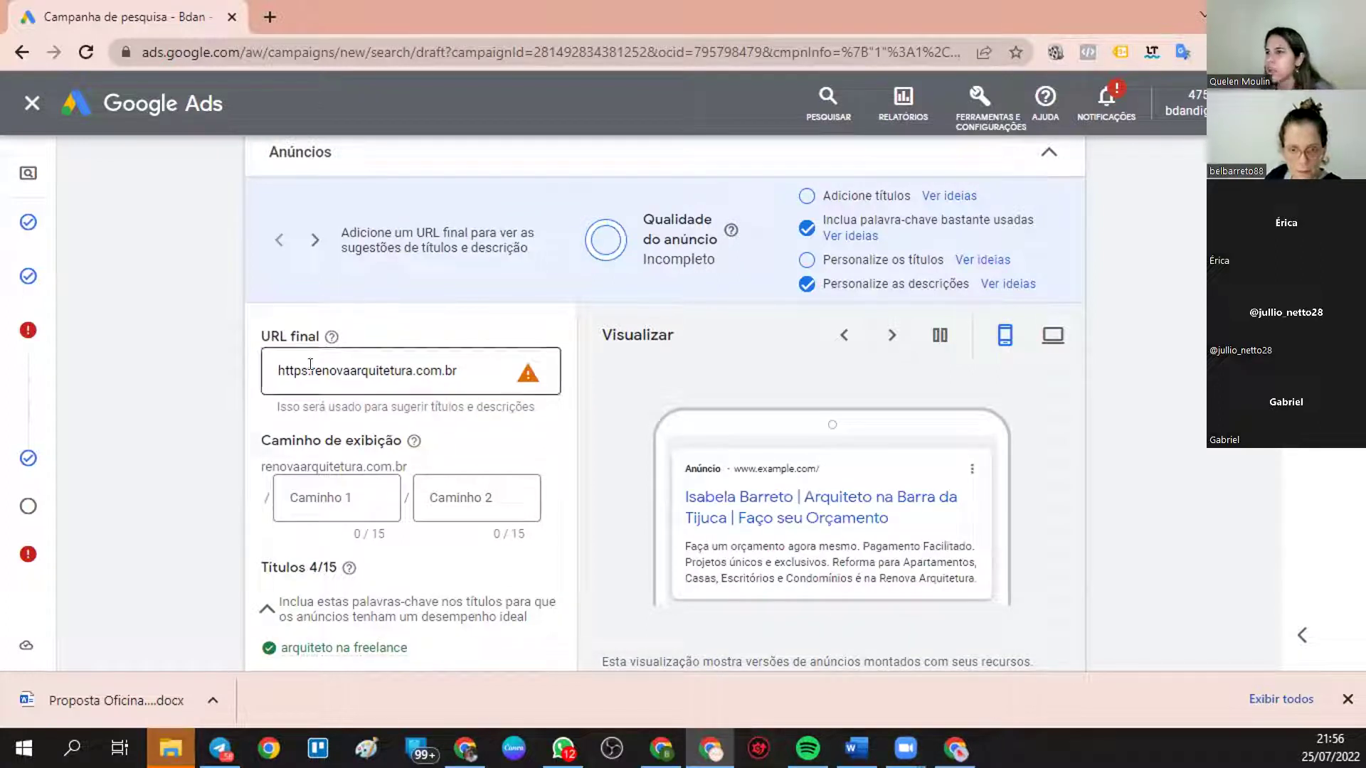
click(308, 367)
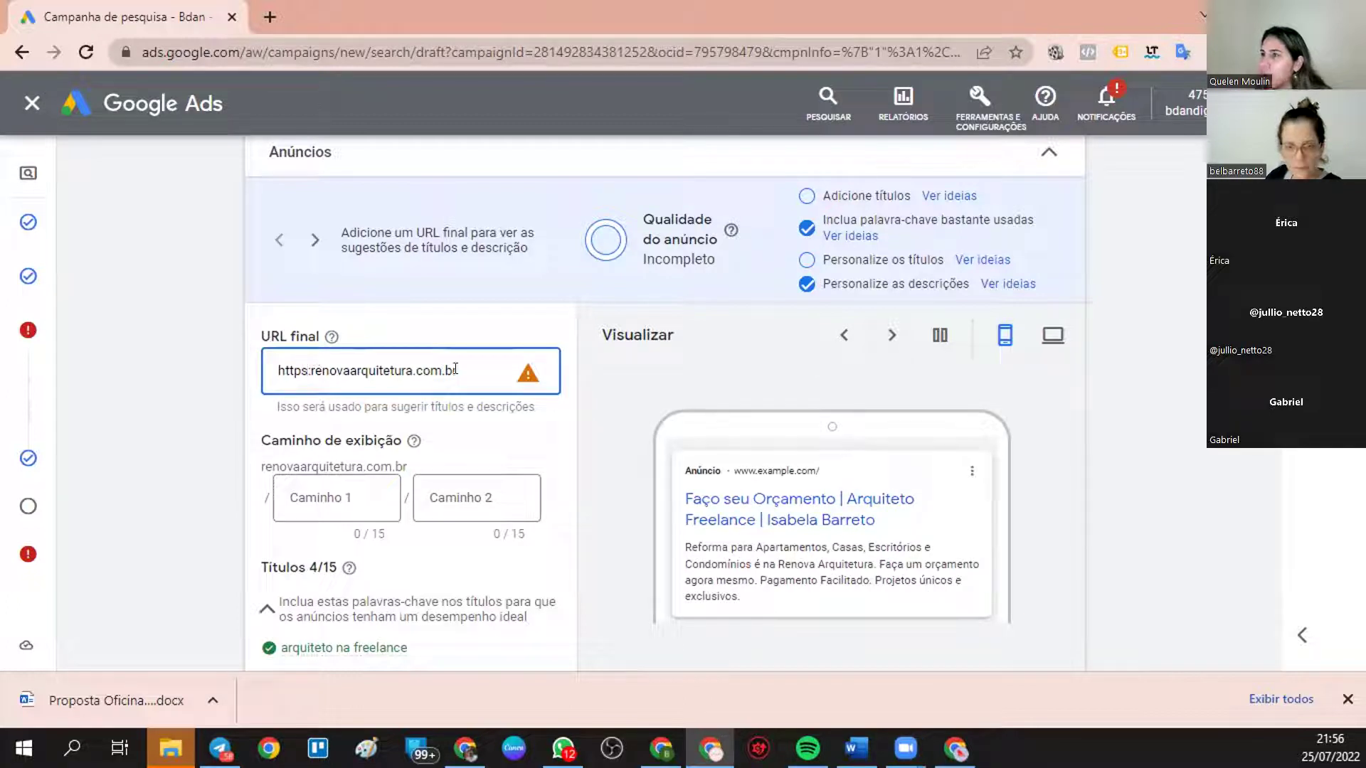
double_click(305, 364)
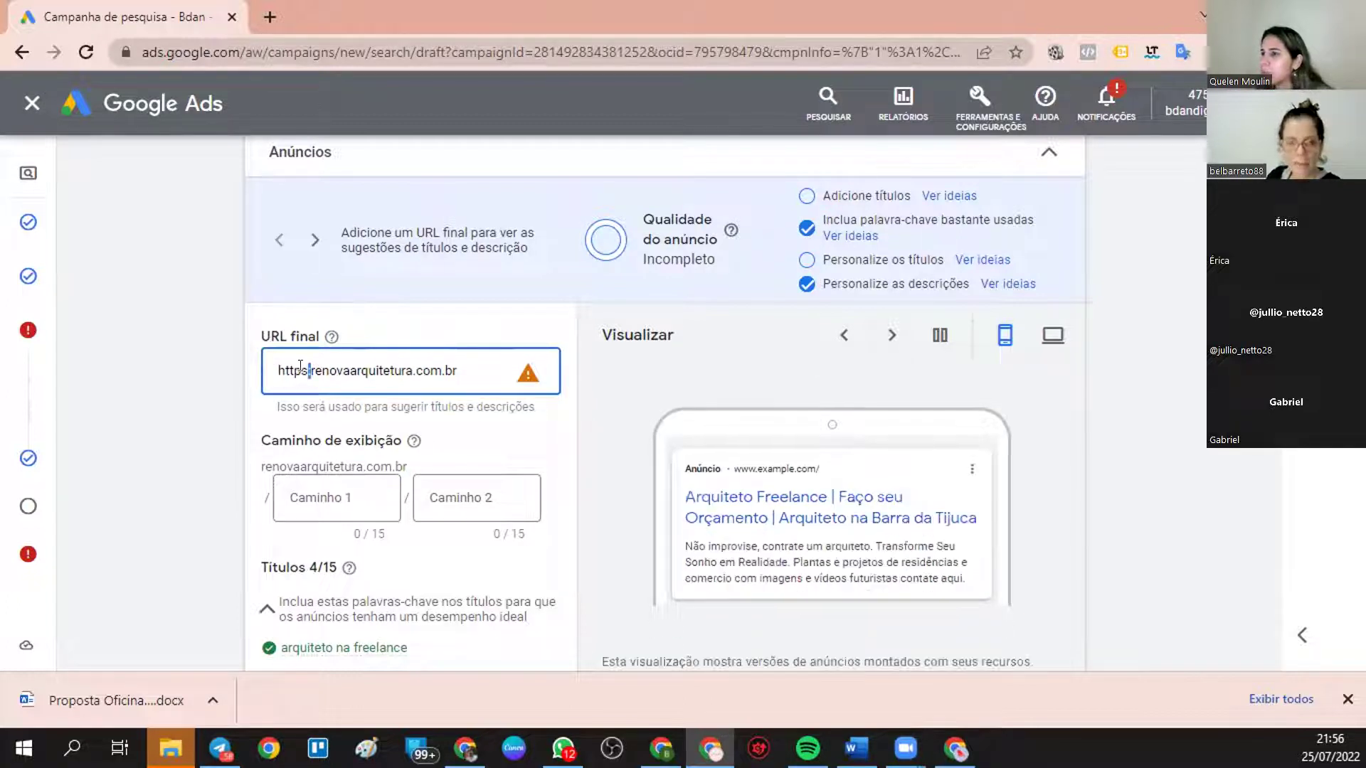
drag(462, 365, 406, 382)
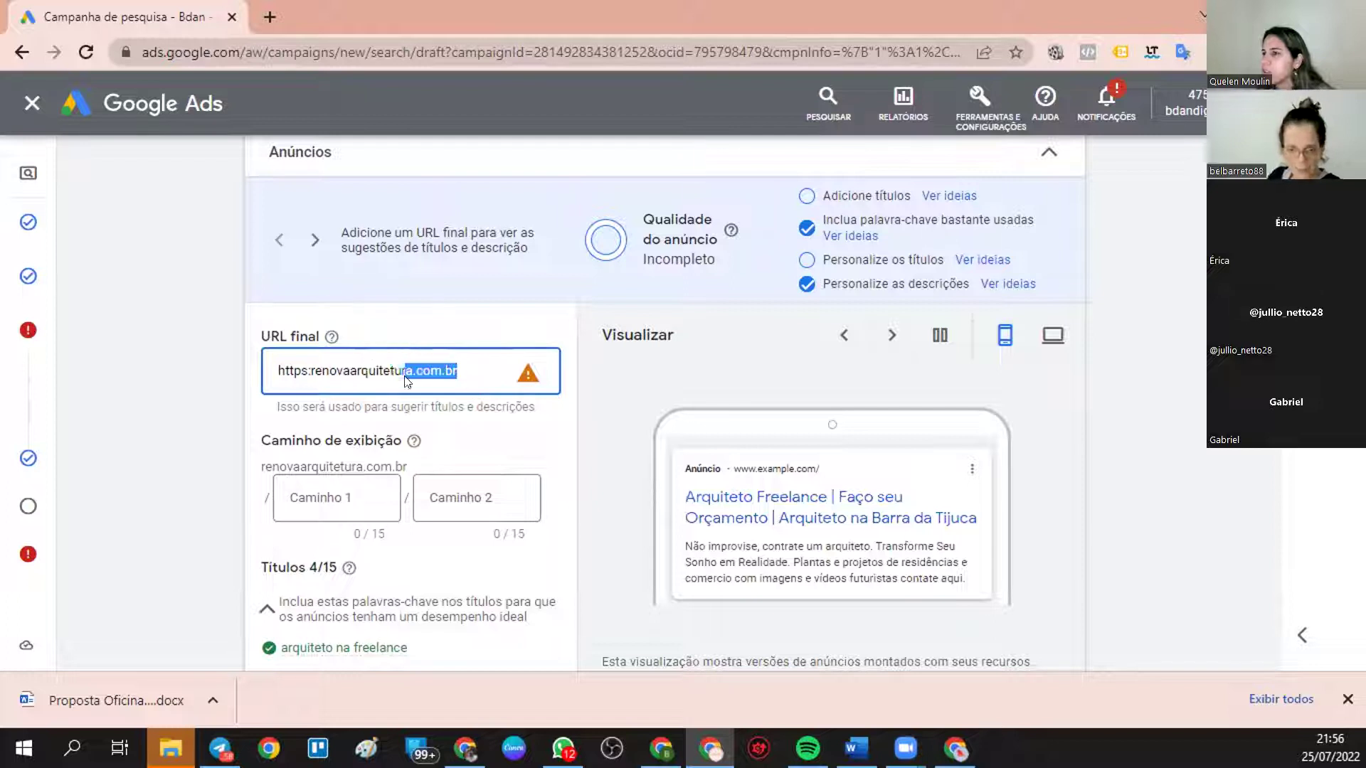
click(305, 367)
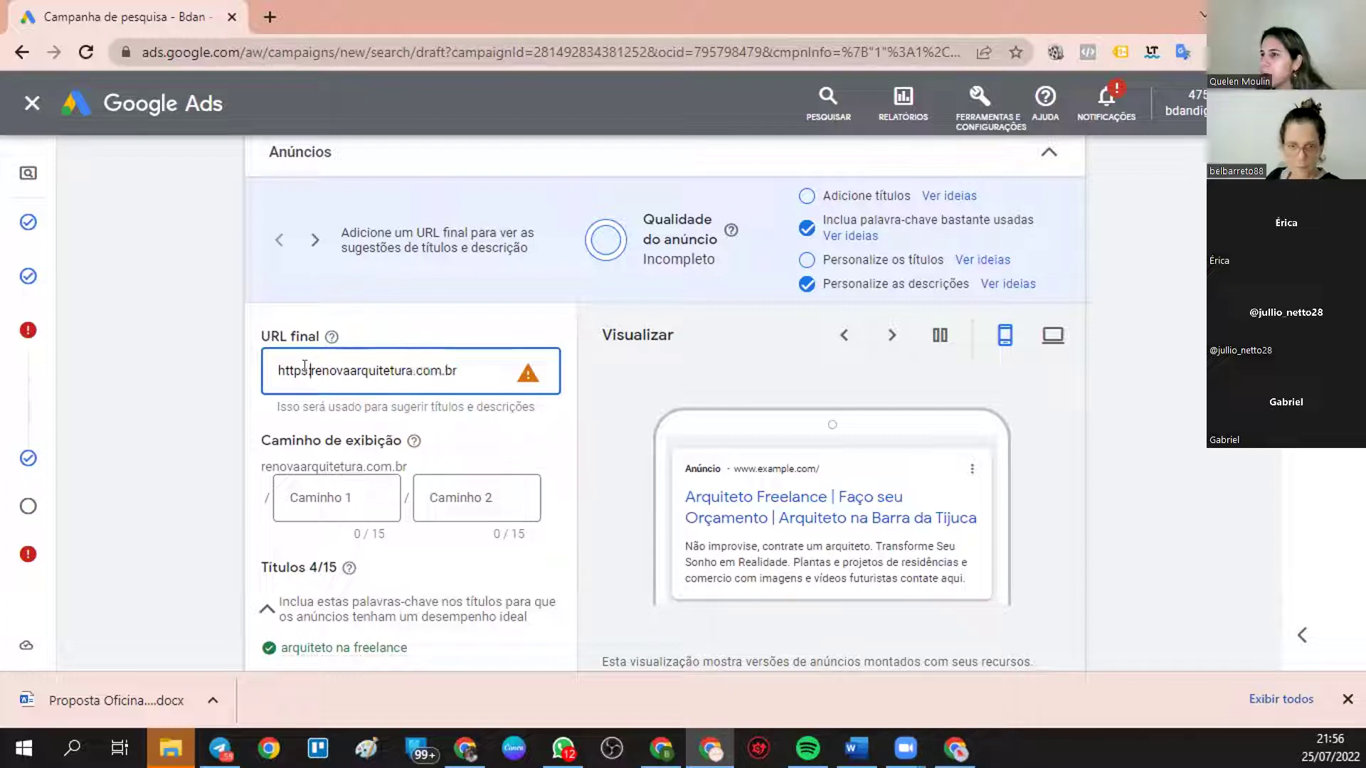
text(//)
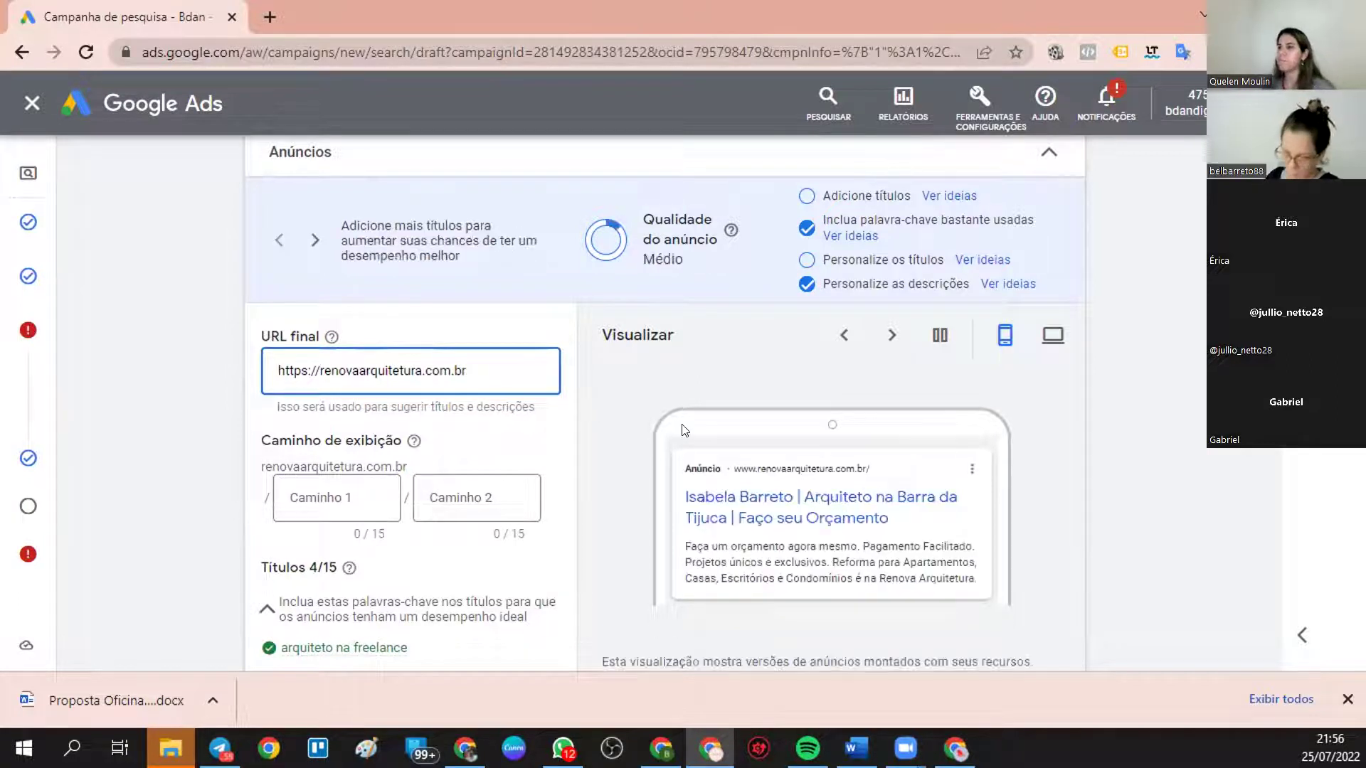
click(892, 336)
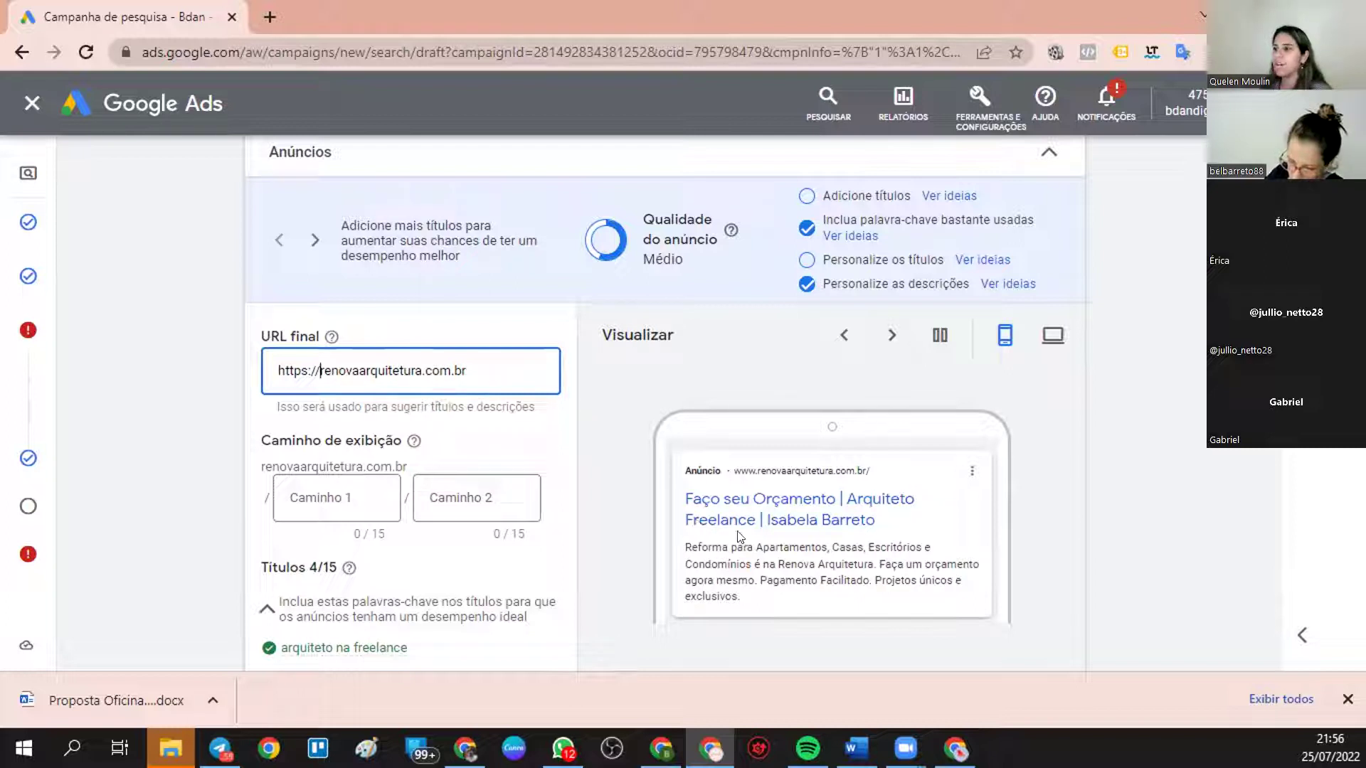
- Set display paths 'orçamento' and 'contato', then review the headlines and four descriptions
scroll(440, 478, down, 1)
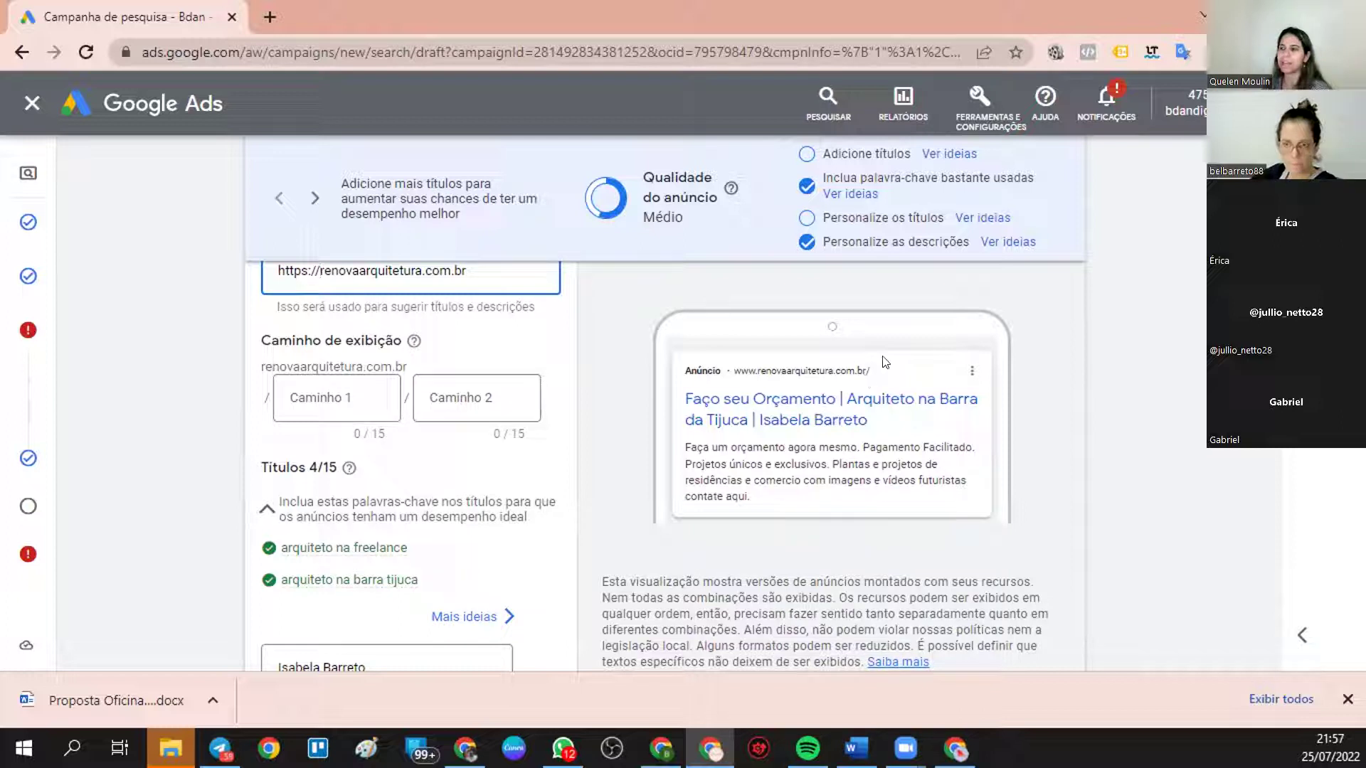
click(327, 394)
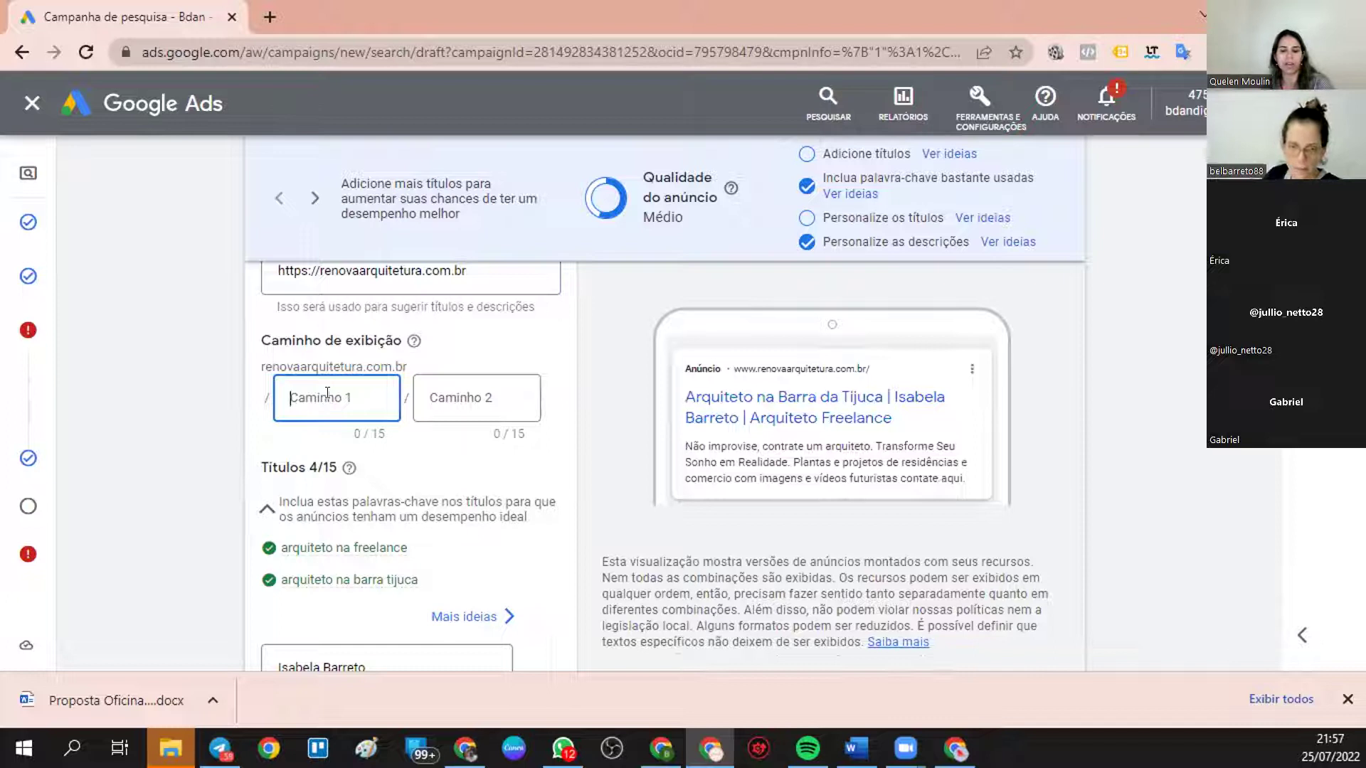
text(orçamento)
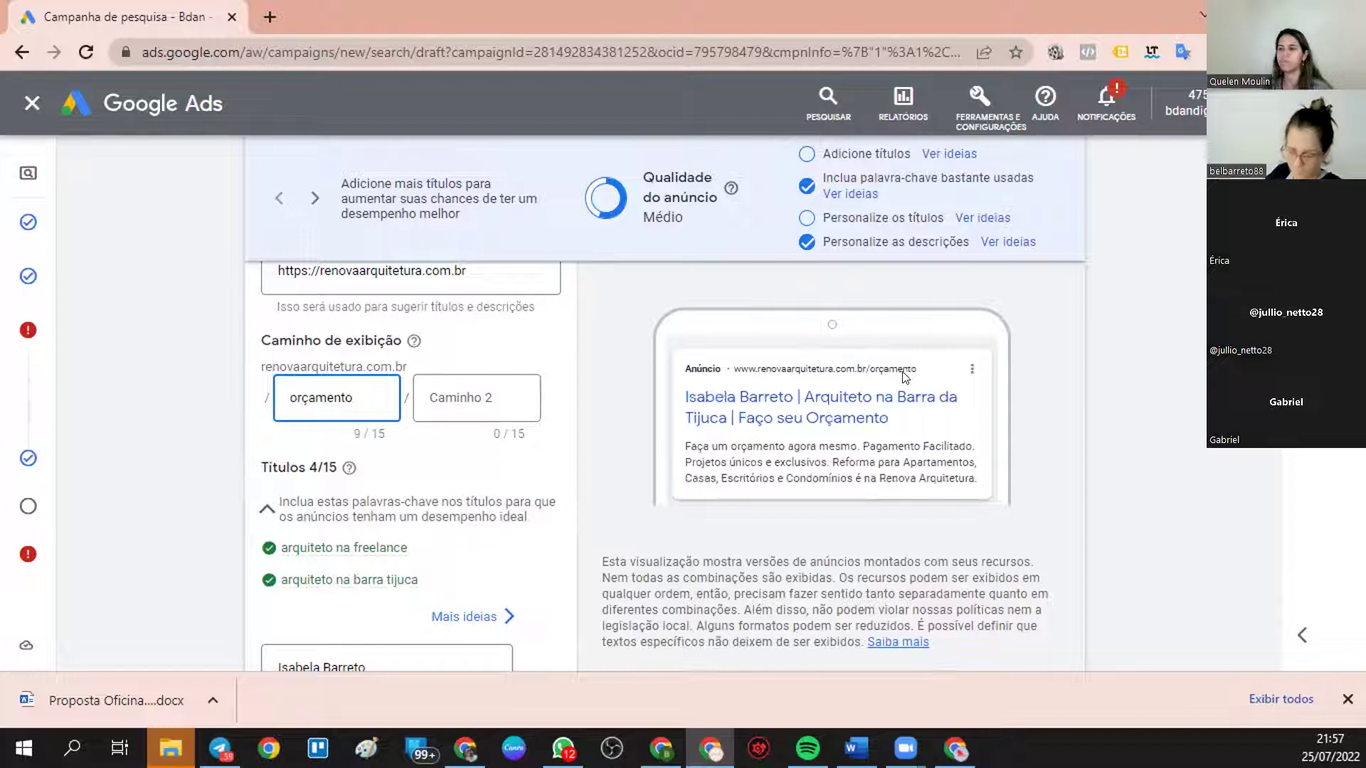
click(491, 393)
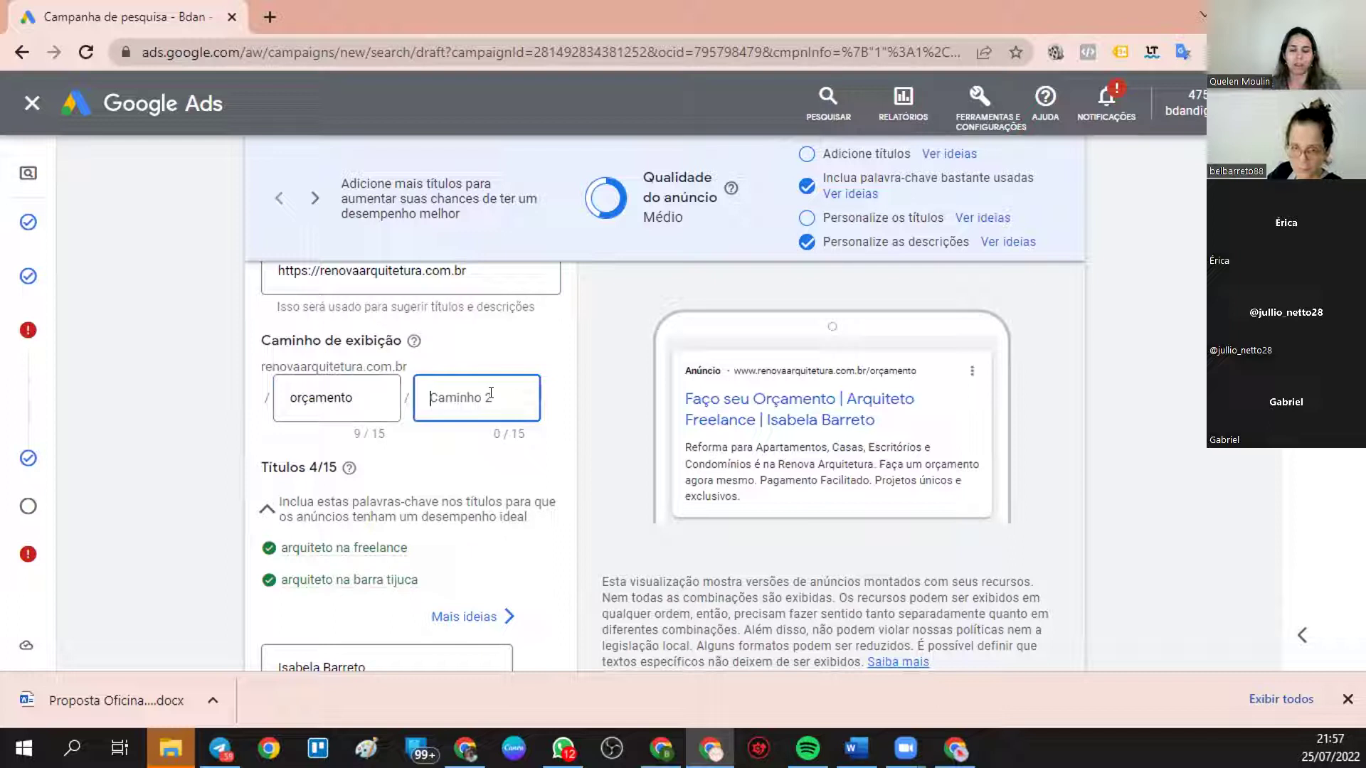
text(contato)
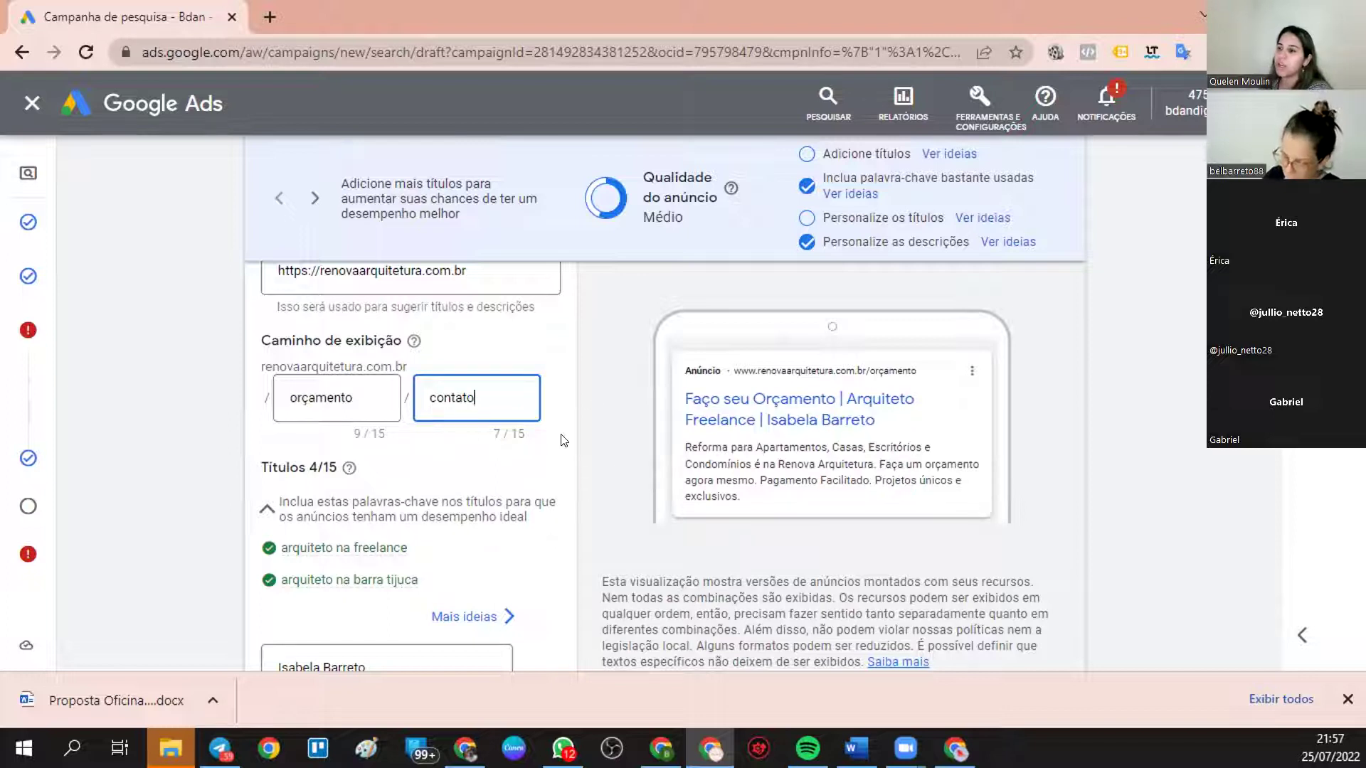
scroll(564, 440, down, 4)
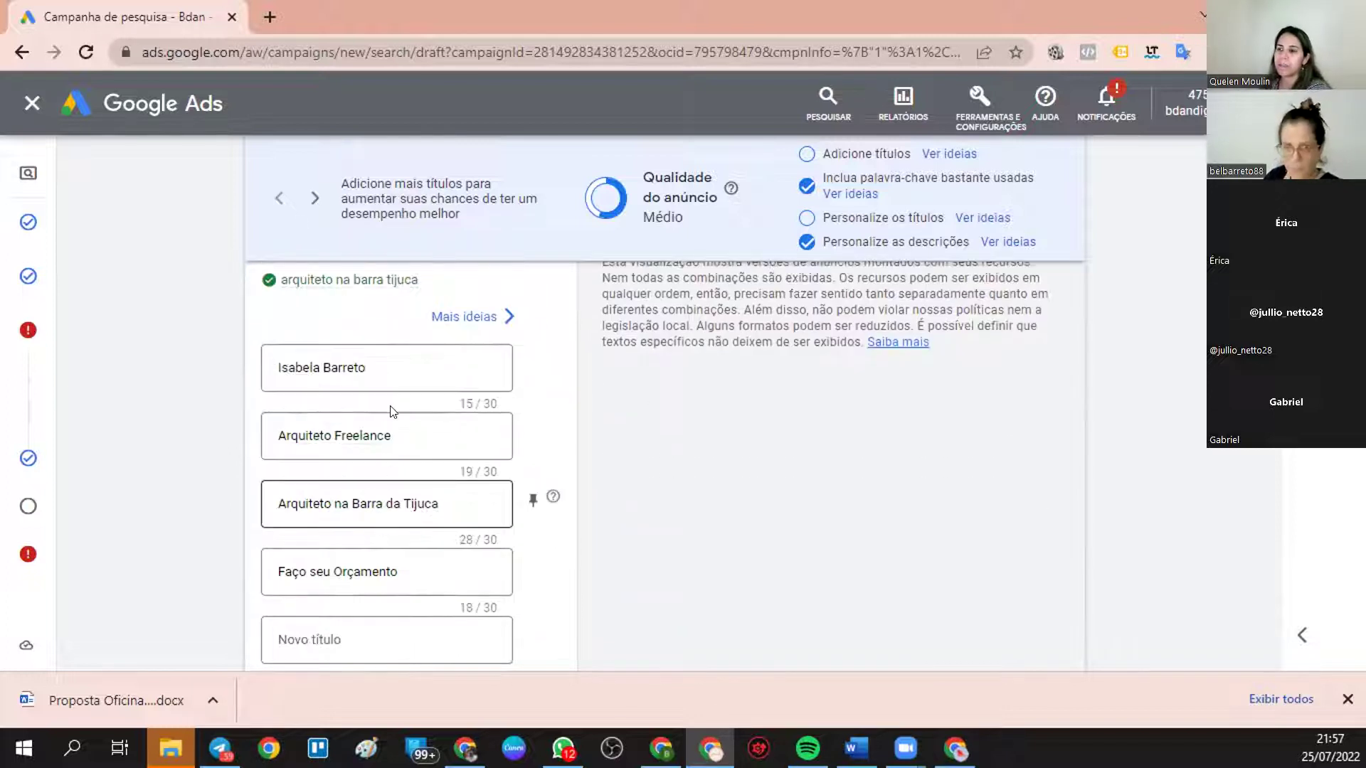
scroll(381, 572, down, 3)
scroll(381, 571, down, 5)
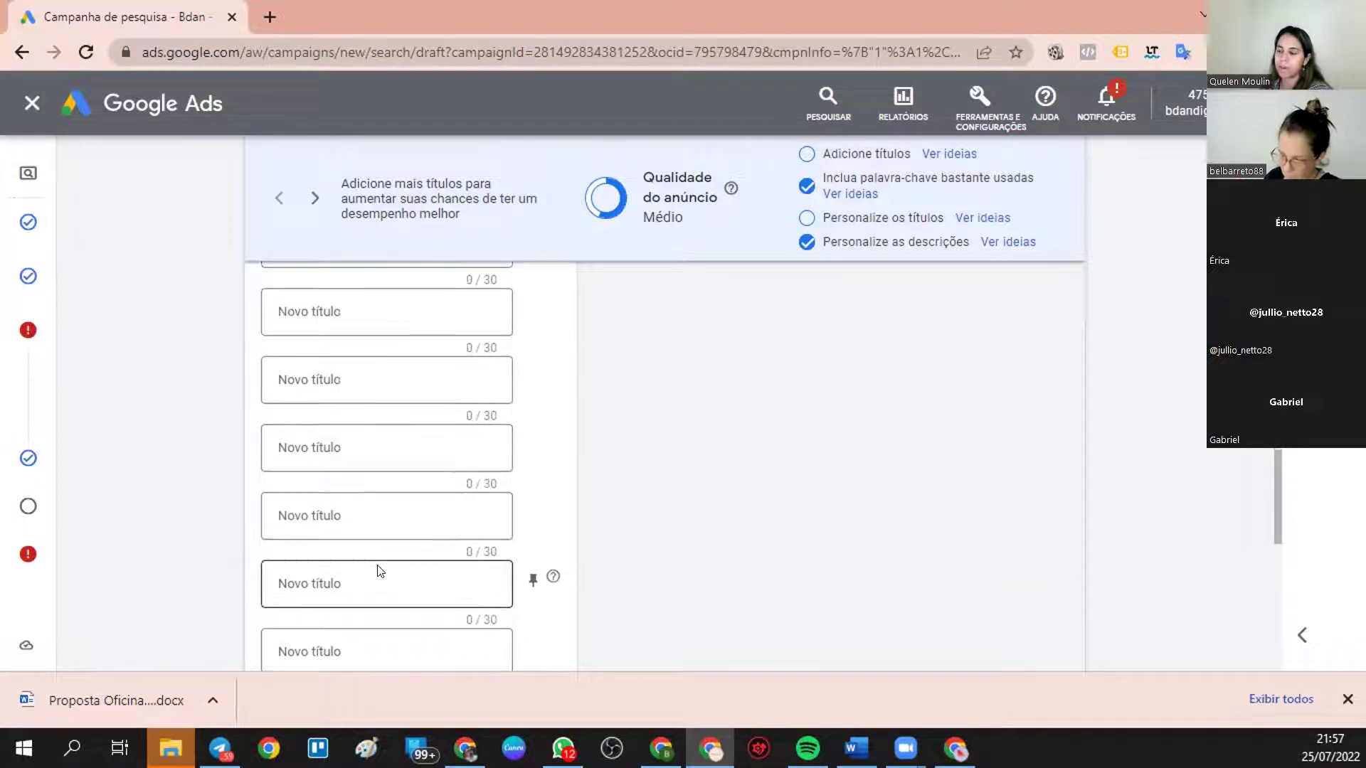
scroll(380, 571, down, 3)
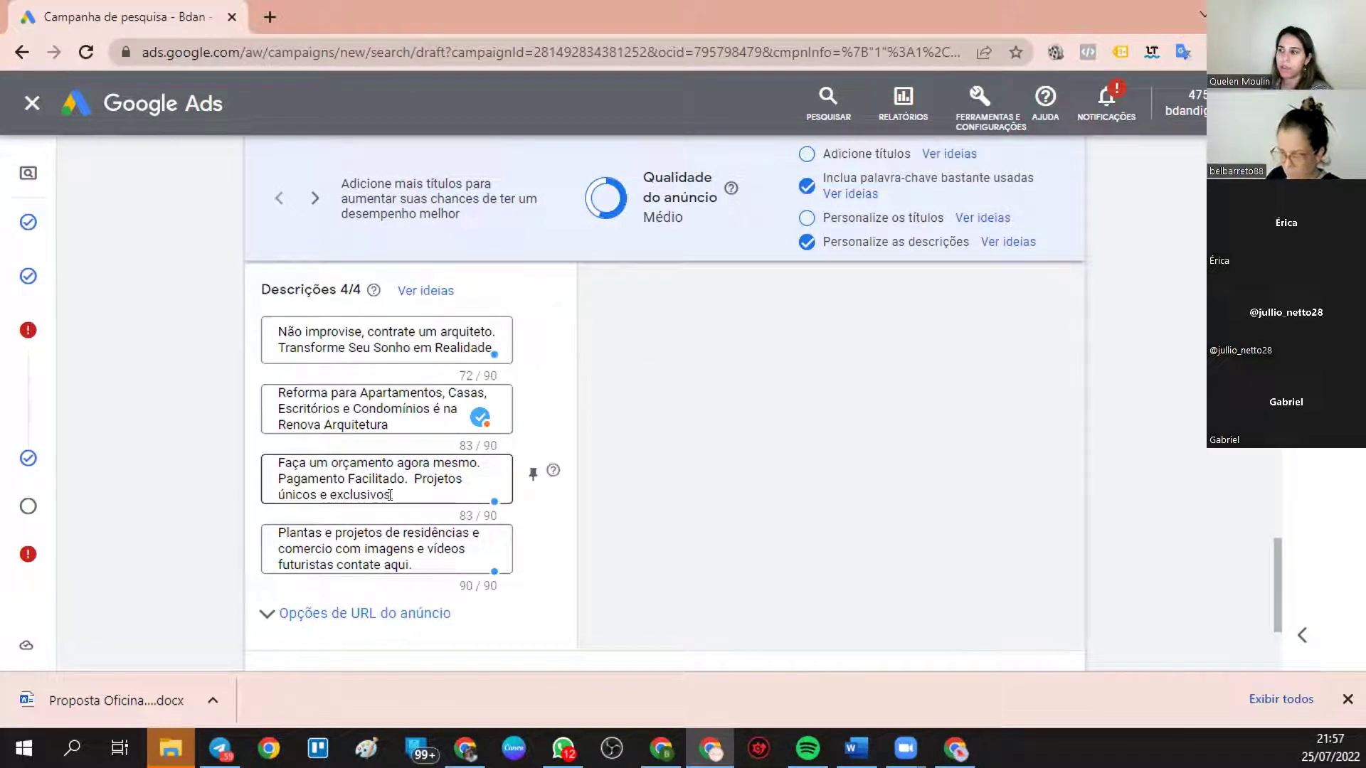
scroll(394, 406, up, 6)
scroll(904, 345, up, 6)
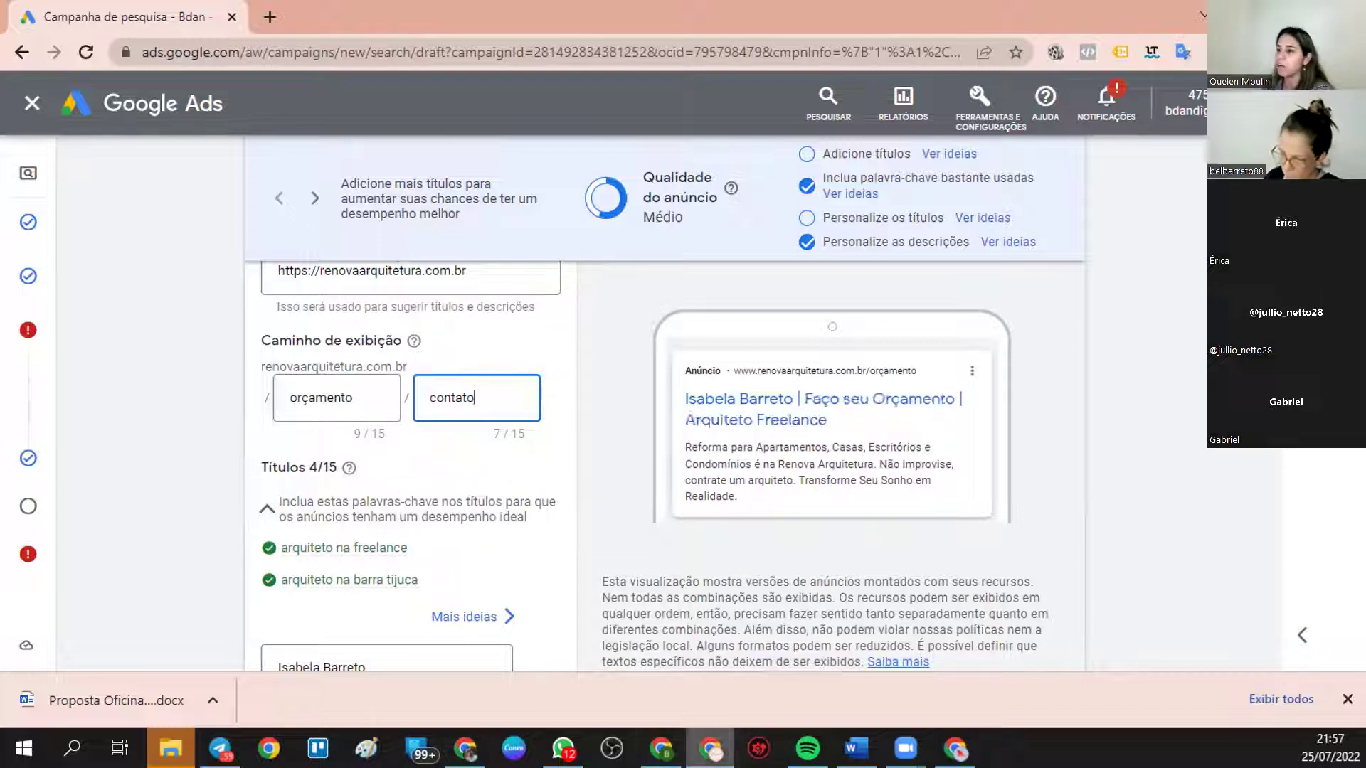
- Bring back the arquitetura fortaleza results window, maximize it, and clear the text highlight
click(955, 748)
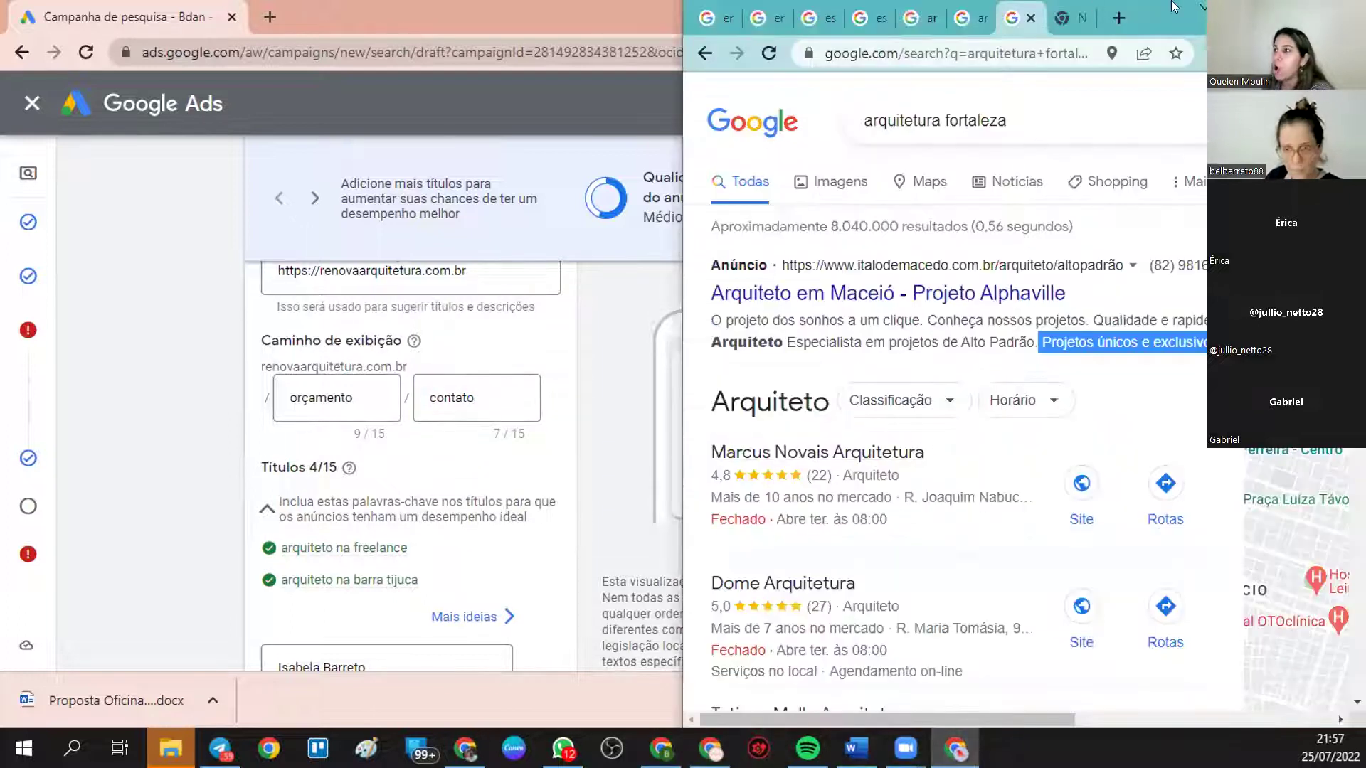
key(super+Up)
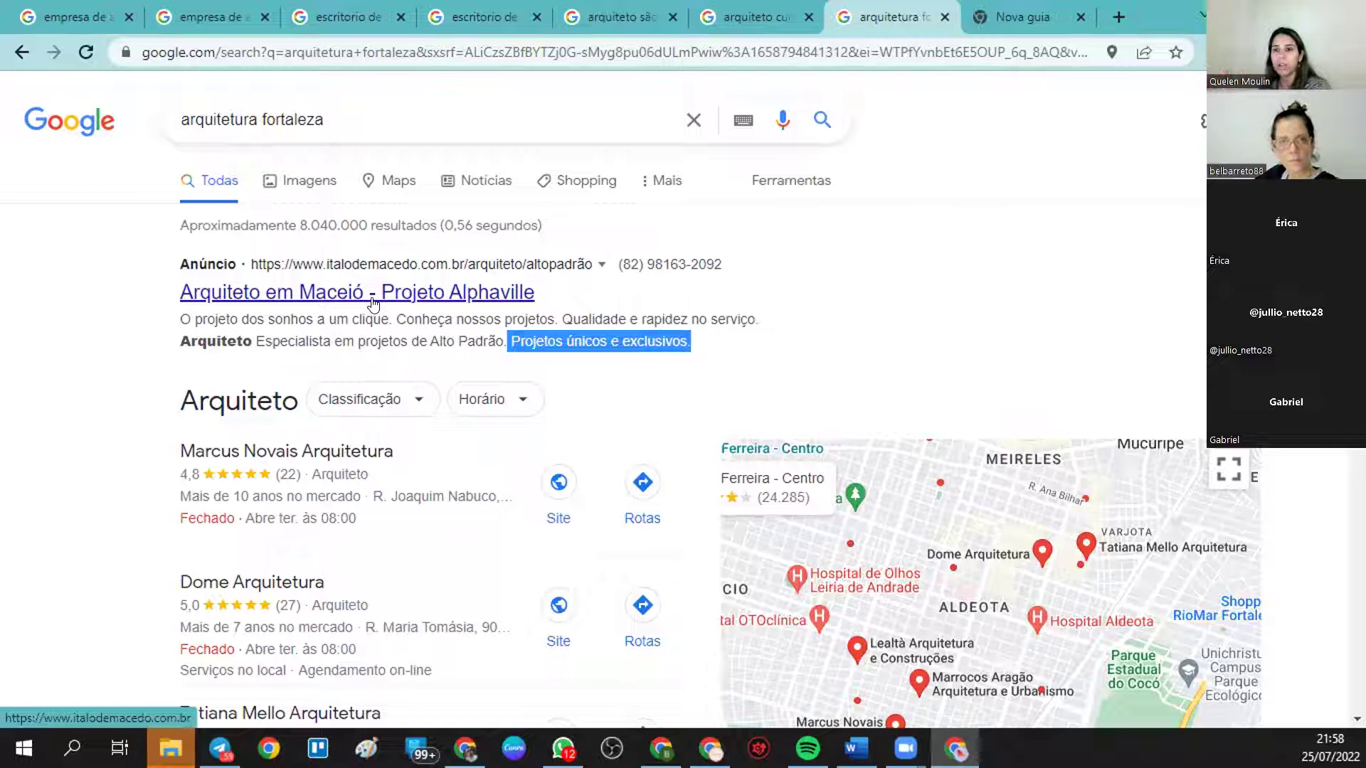
click(305, 407)
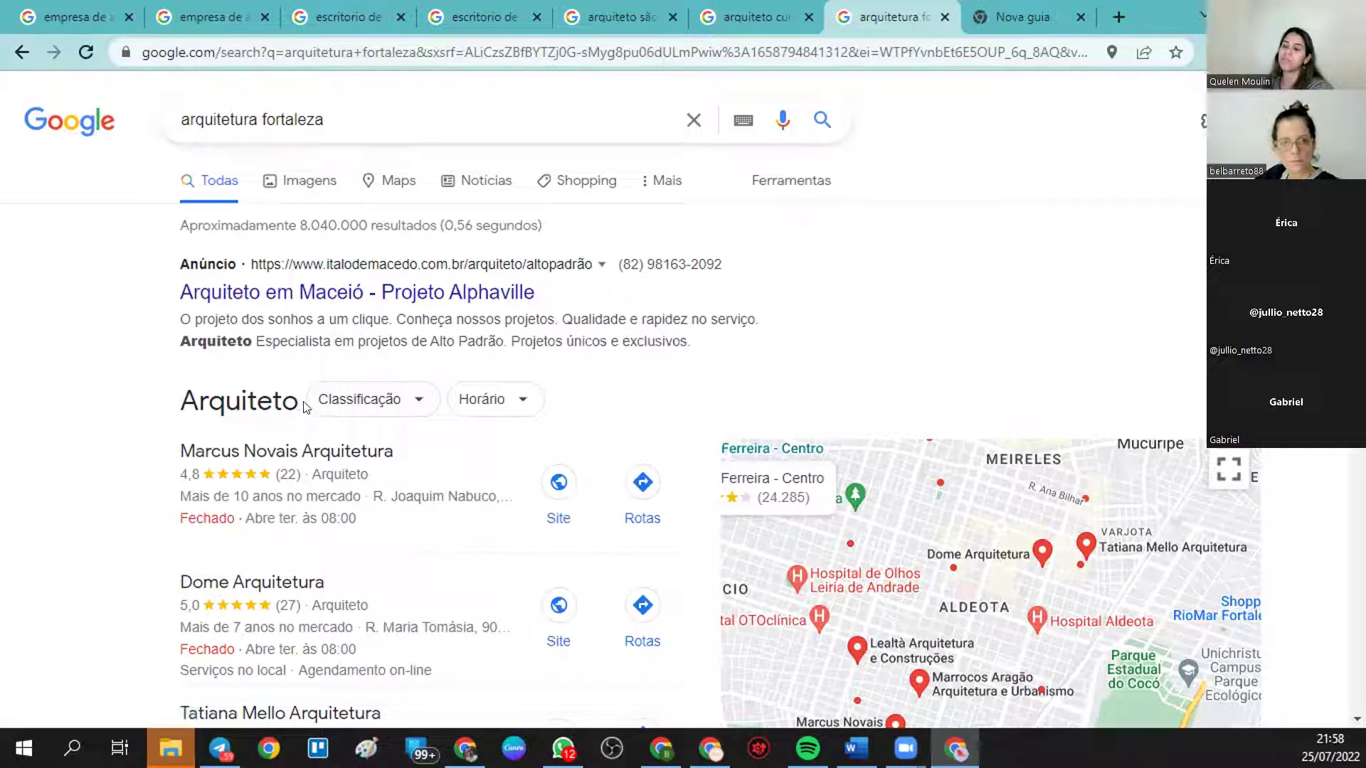
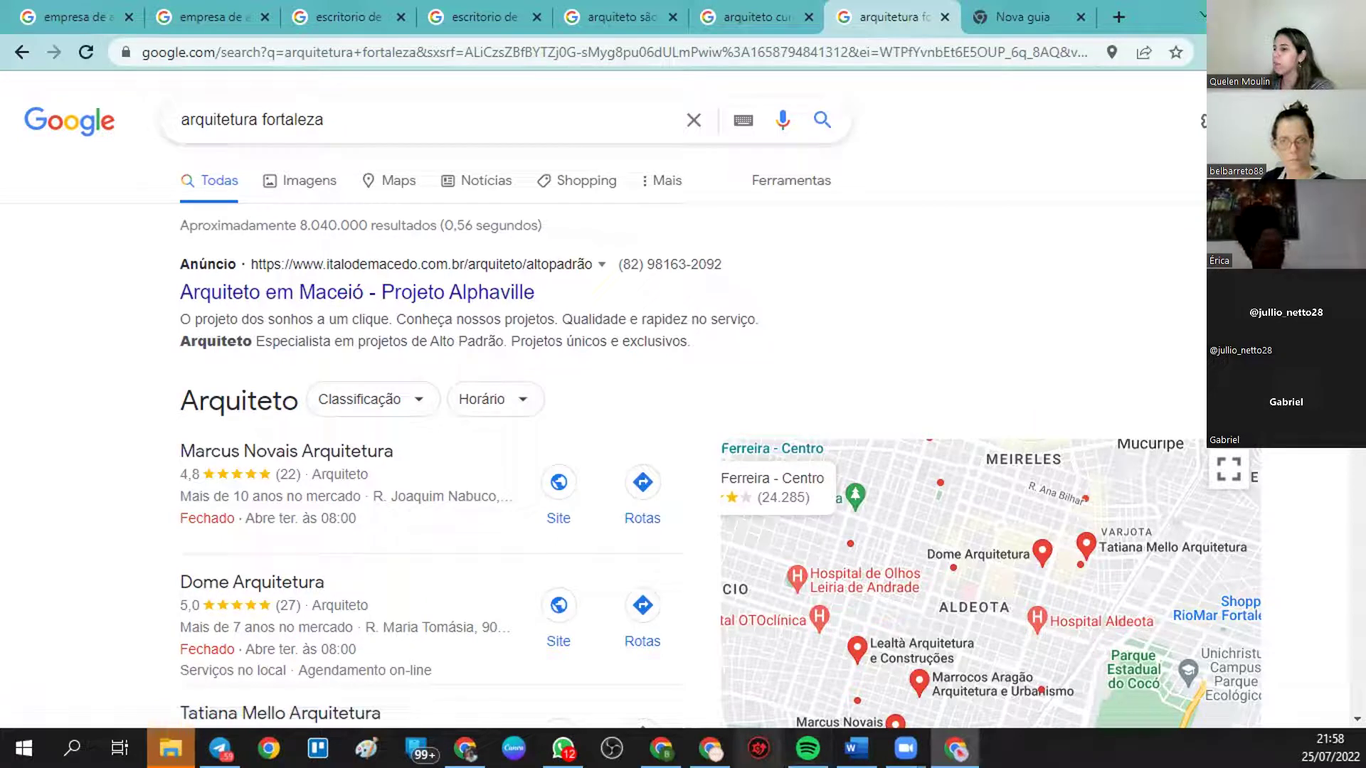
- Return to the Google Ads campaign editor and close the ad editor, finishing the ad
click(709, 748)
scroll(422, 446, down, 20)
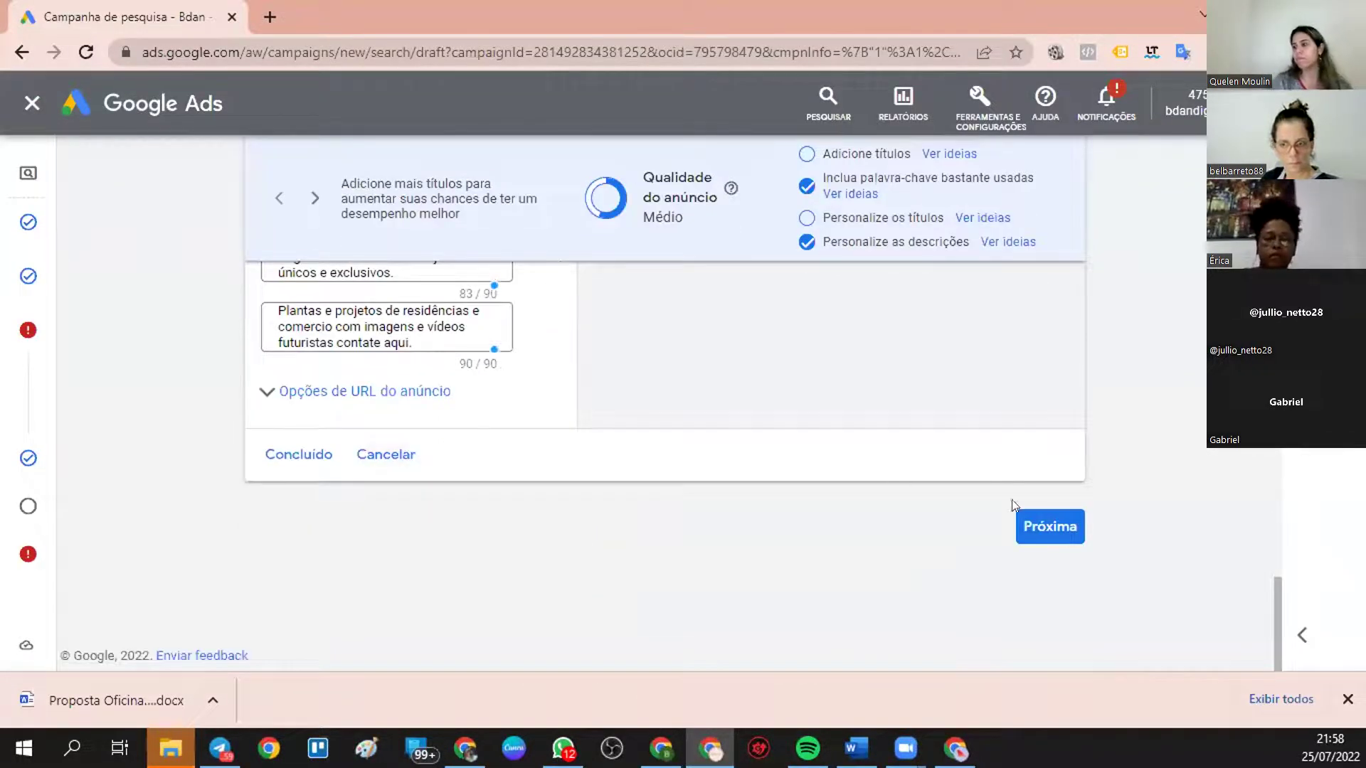
click(298, 454)
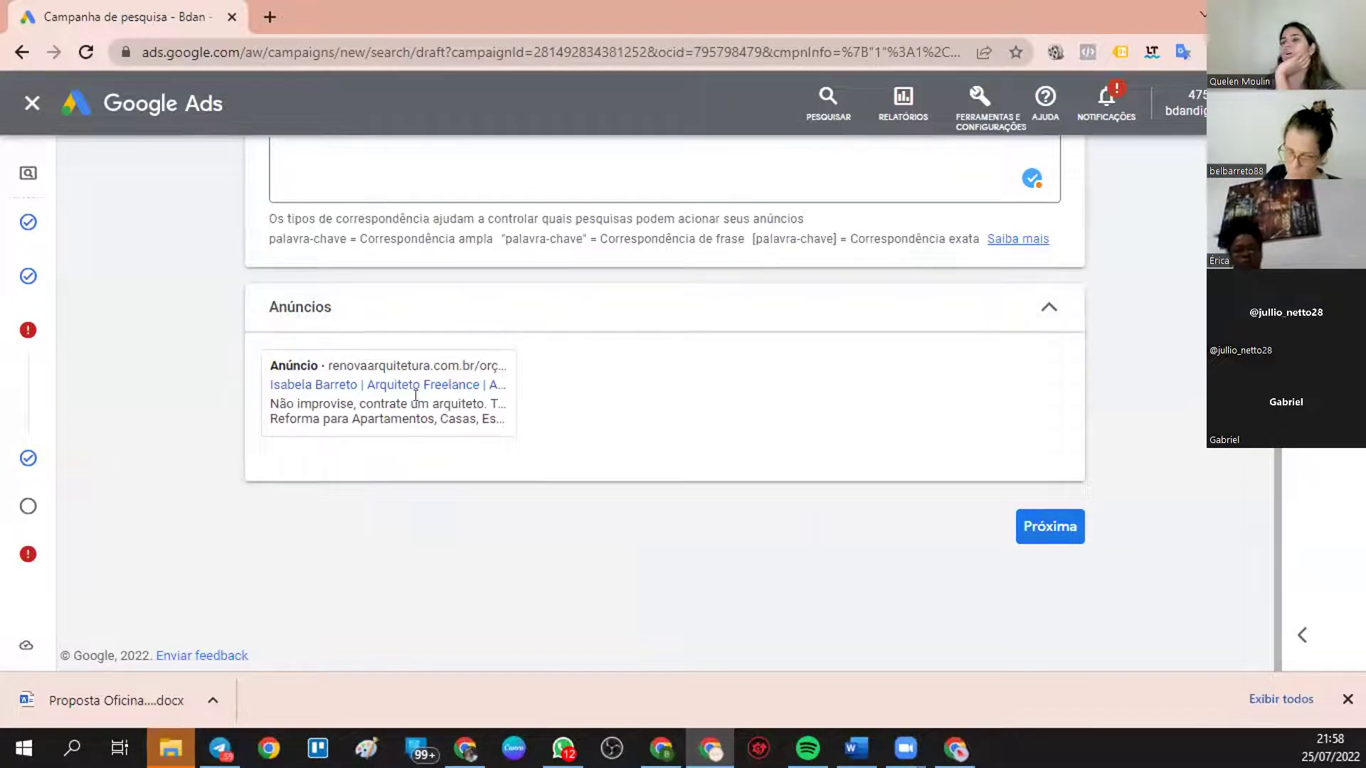
- Advance the campaign to the Extensões step and begin the first sitelink
scroll(449, 383, up, 7)
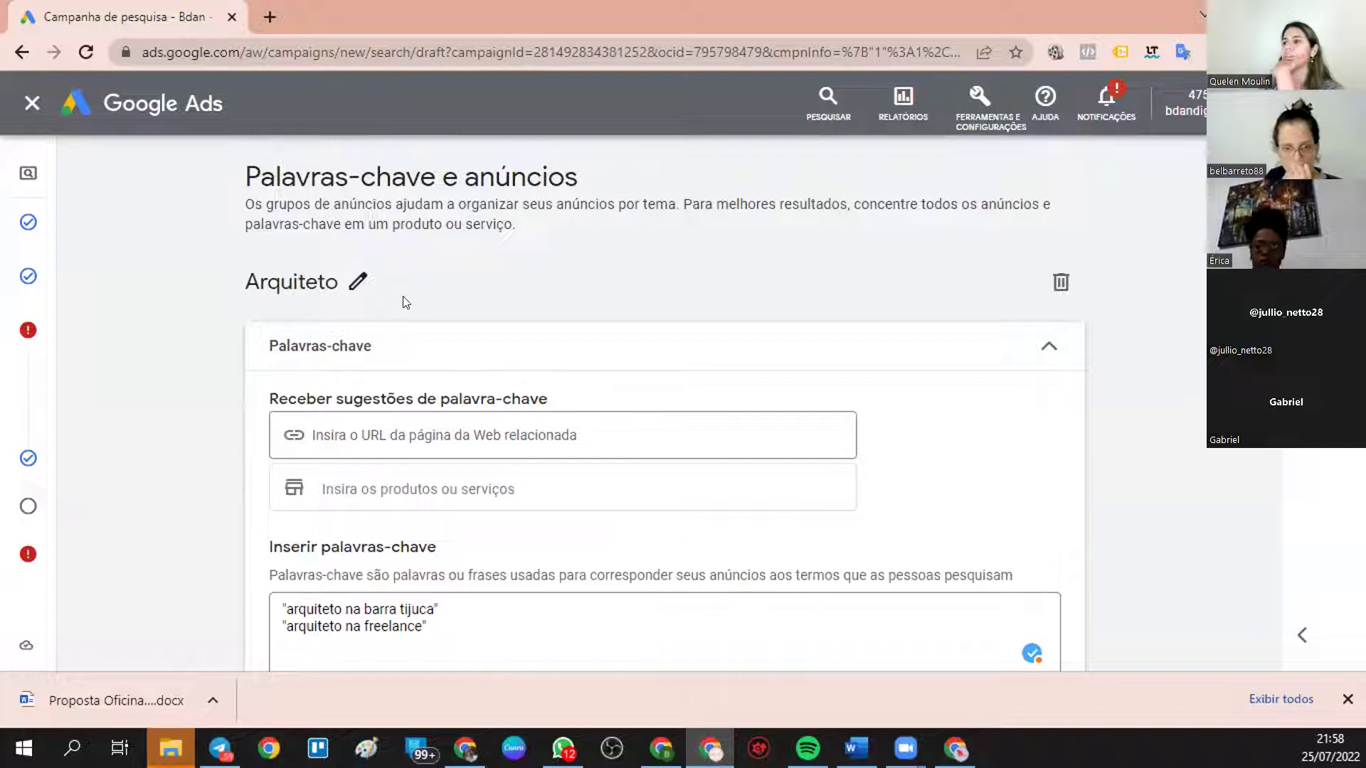
scroll(447, 367, down, 3)
scroll(446, 367, down, 6)
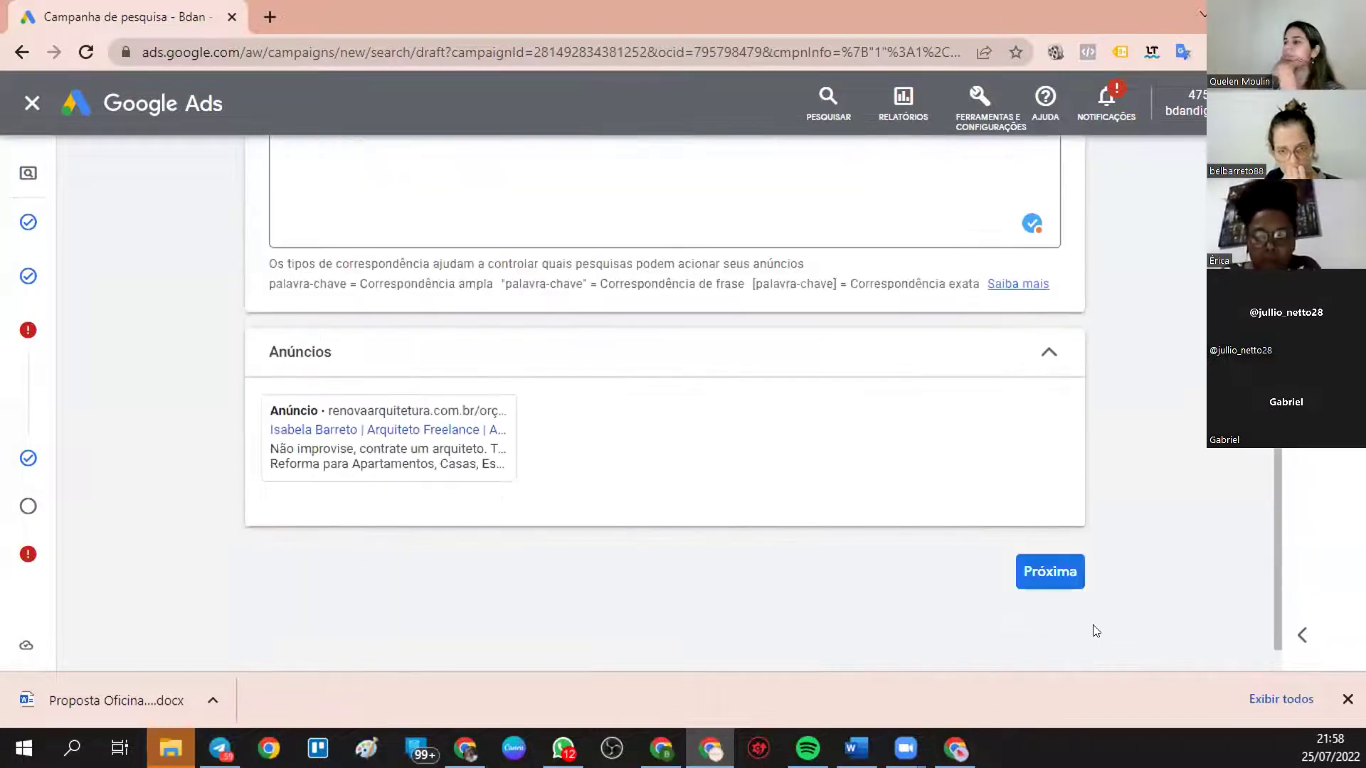
click(1035, 580)
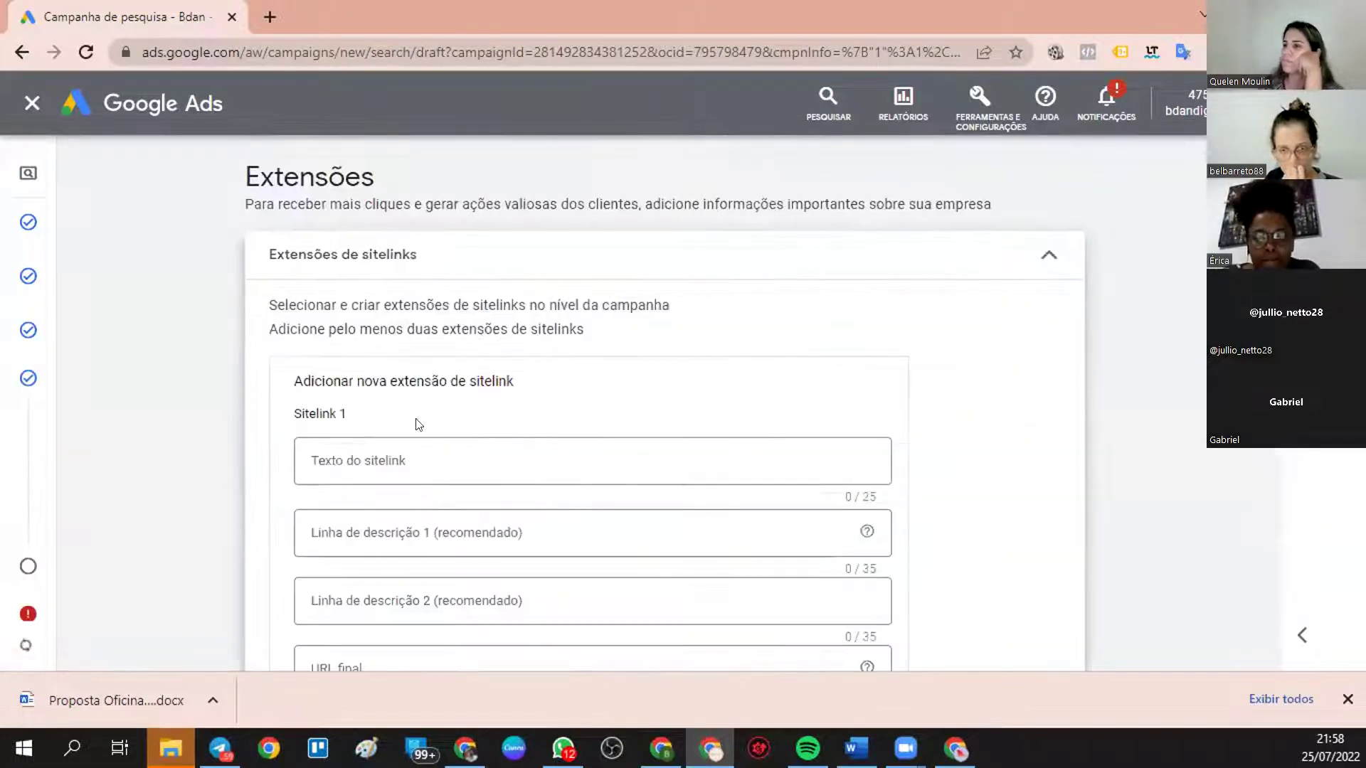
click(377, 456)
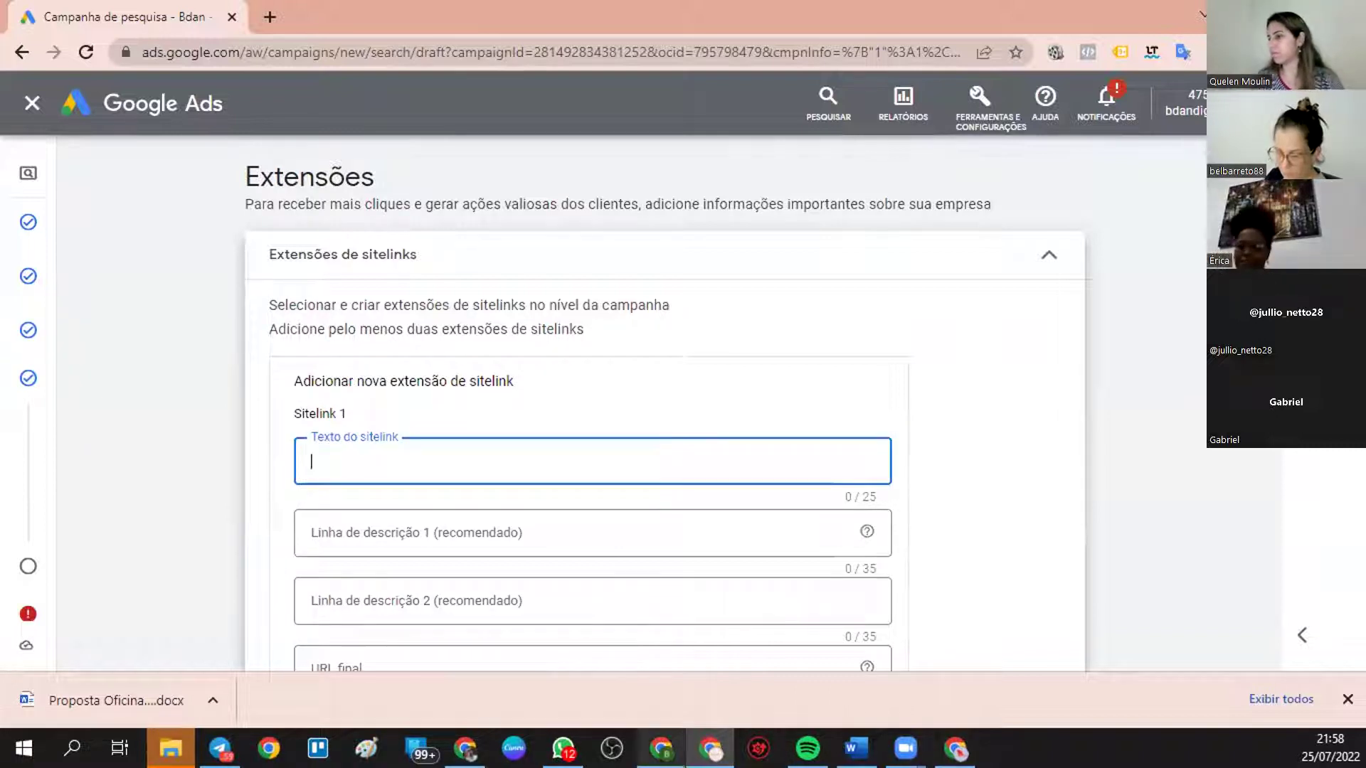
- Switch over to the Google search results window
key(alt+Tab)
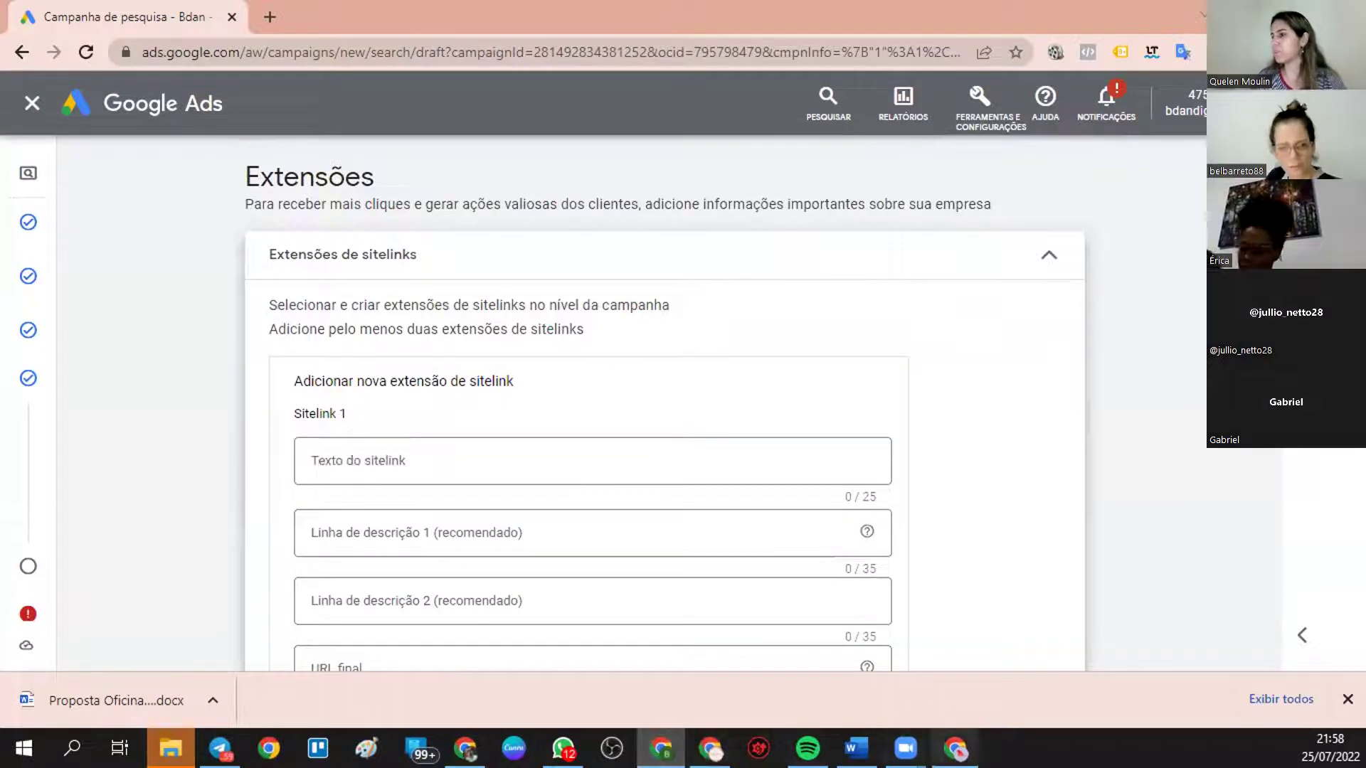
key(alt+Tab)
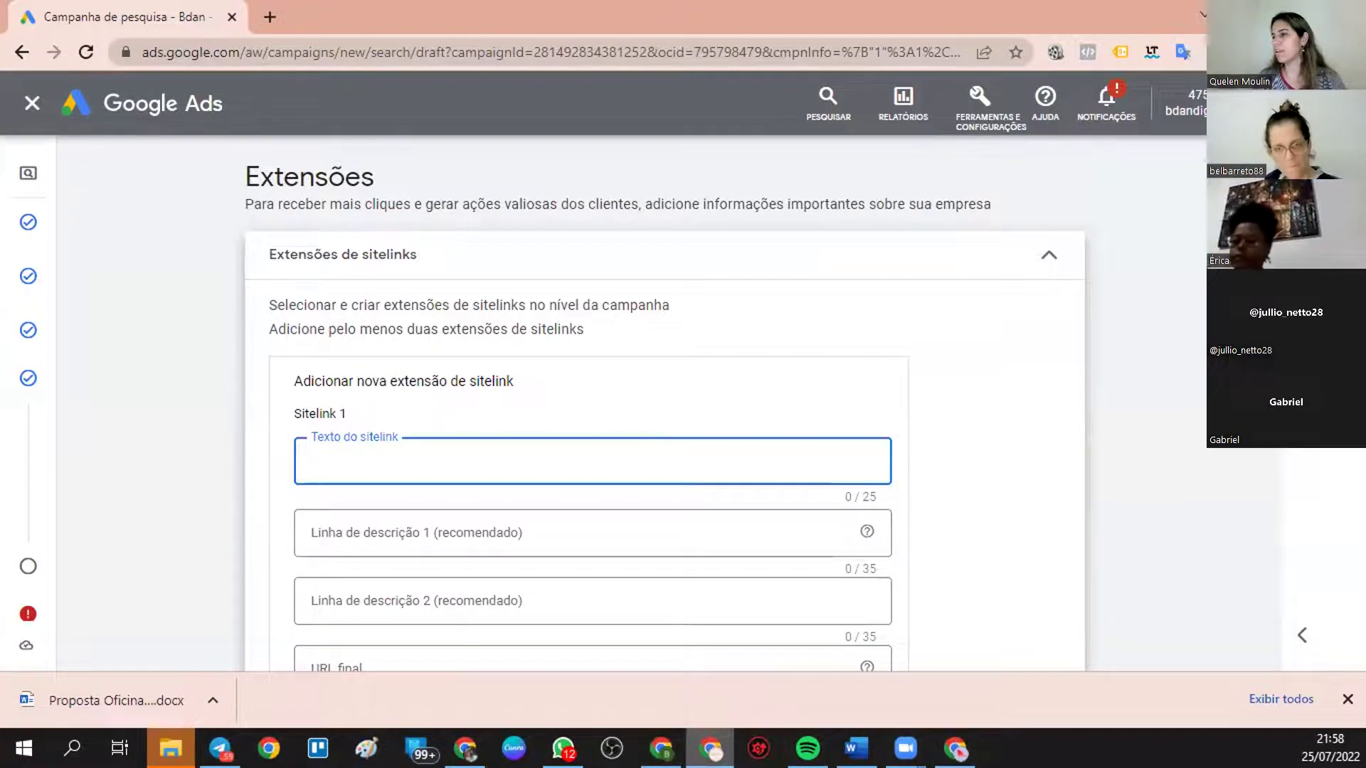
key(alt+Tab)
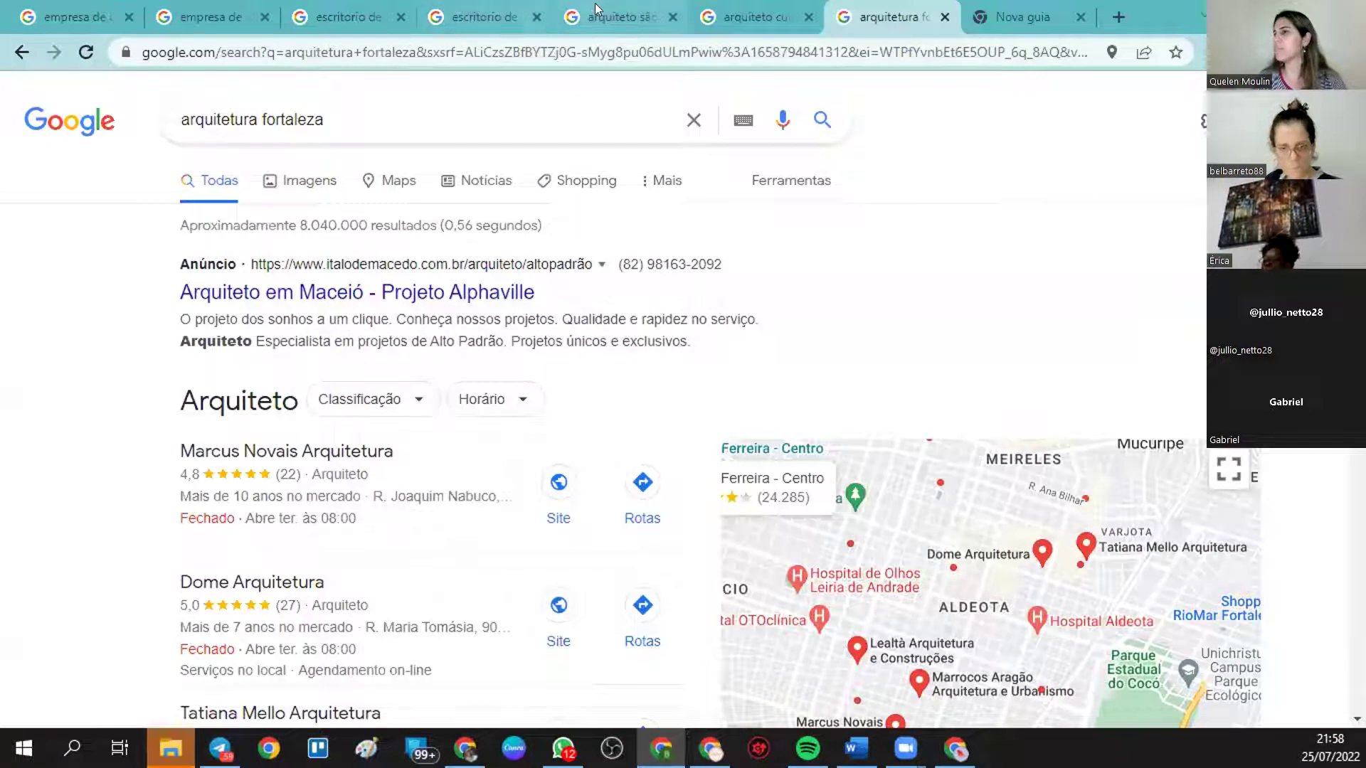
- Check a competitor ad's 'Entre em Contato' sitelink for arquiteto curitiba, then return to Google Ads
click(741, 6)
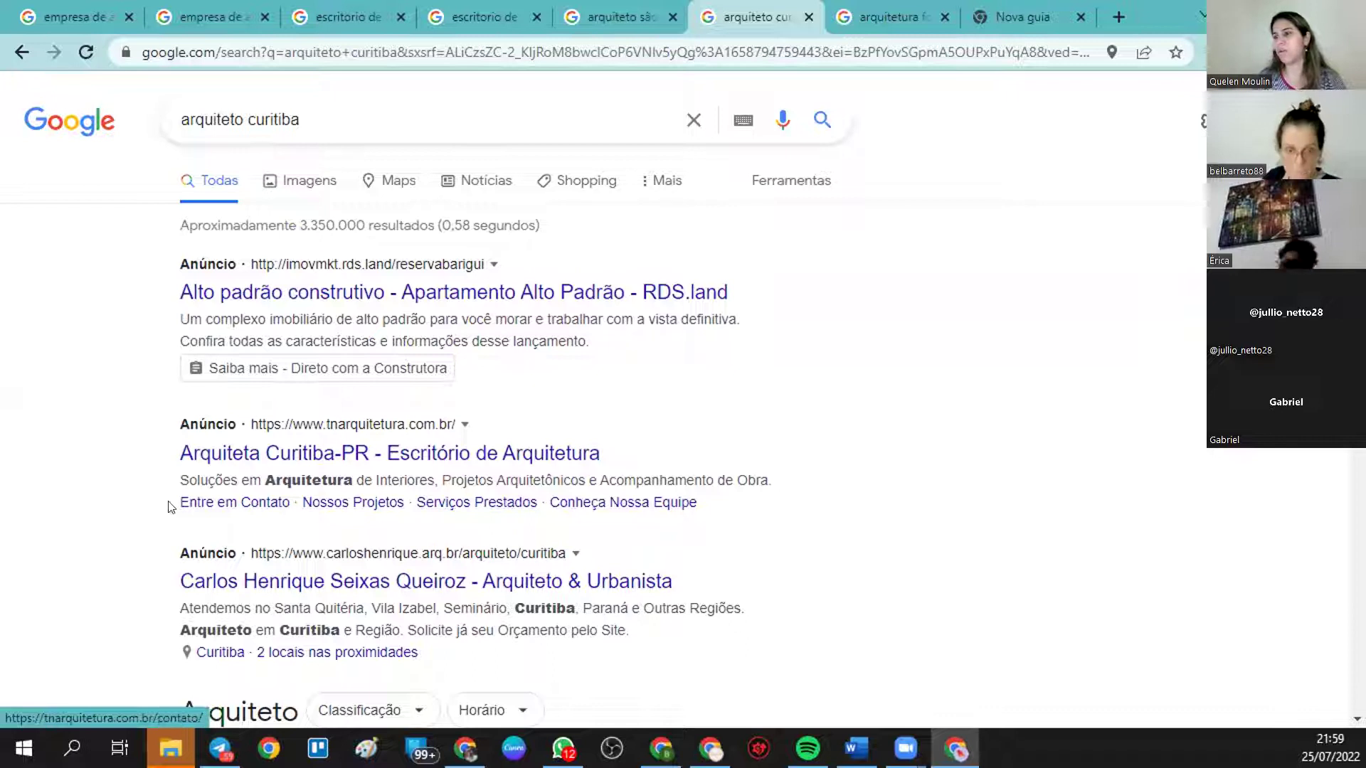
click(232, 503)
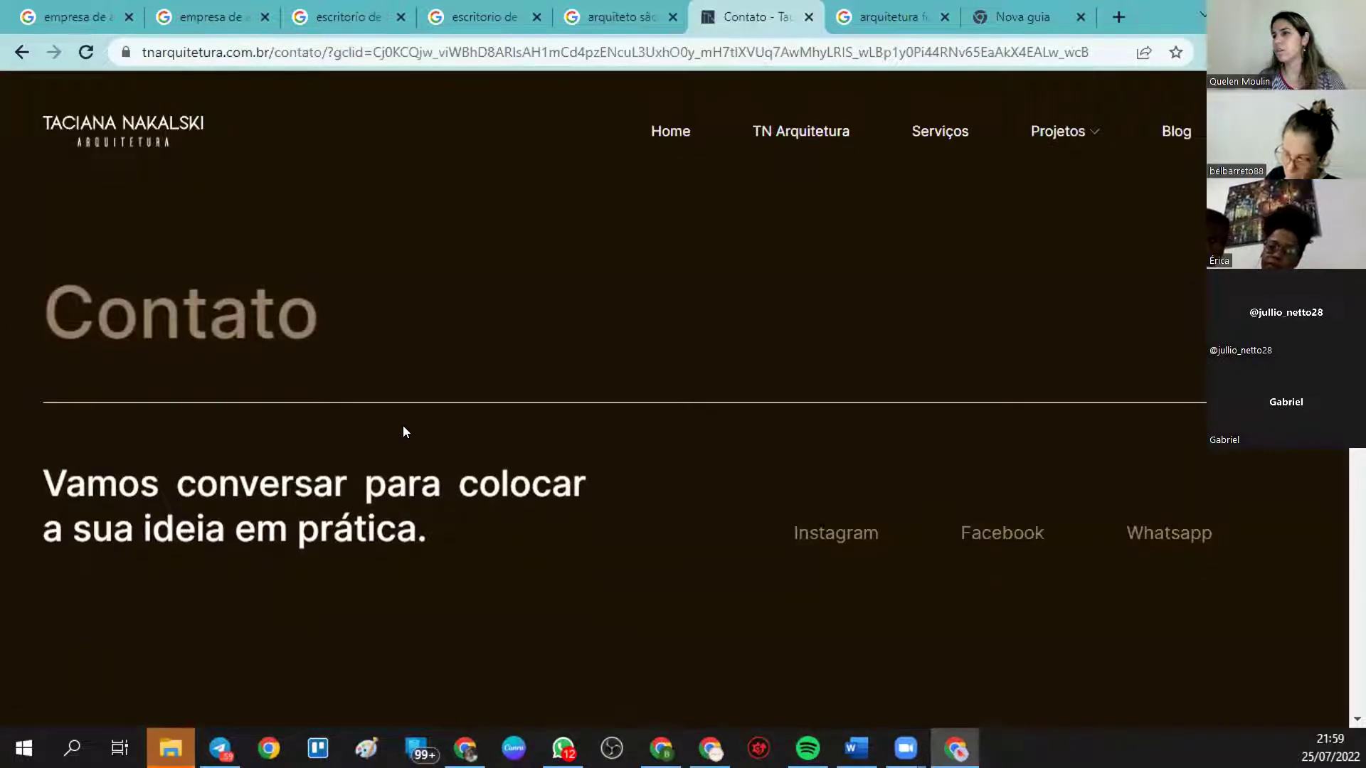
scroll(582, 425, down, 5)
scroll(582, 425, up, 5)
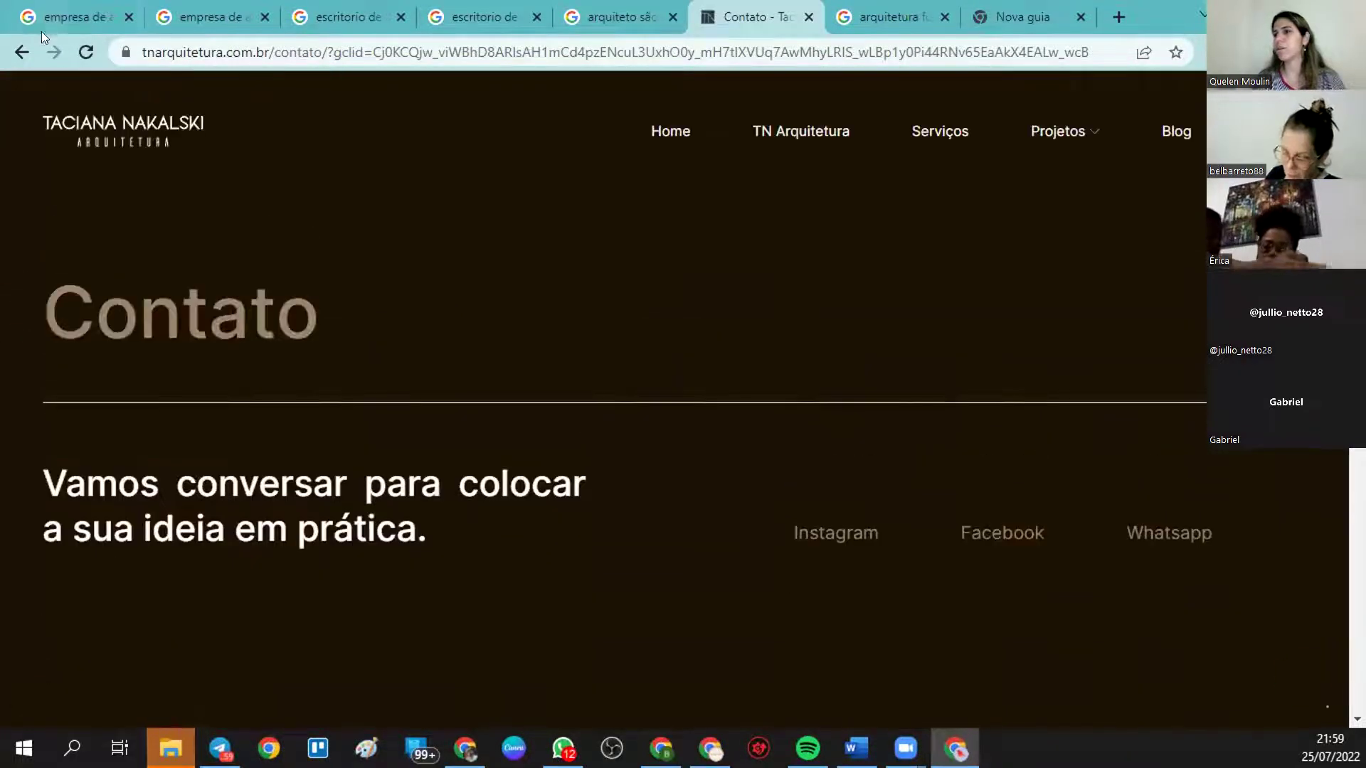
click(24, 51)
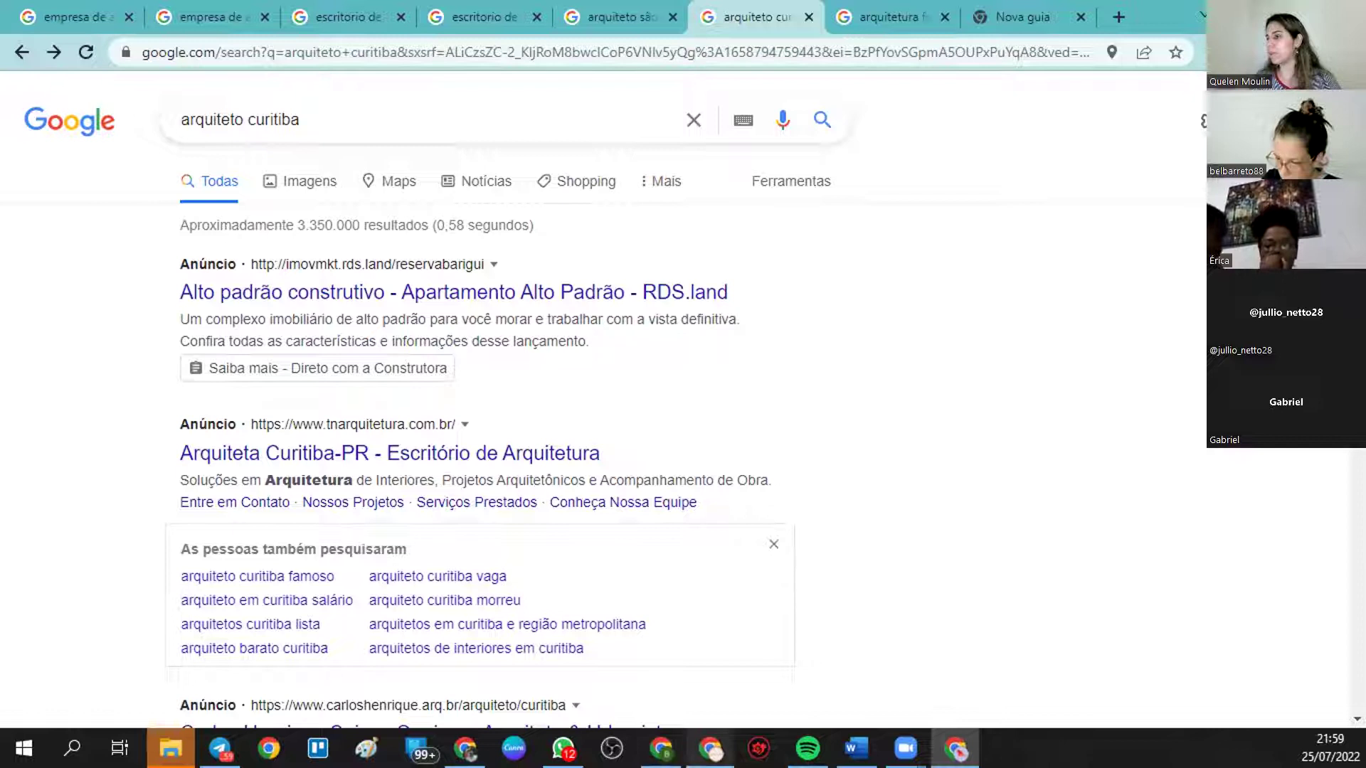
click(710, 749)
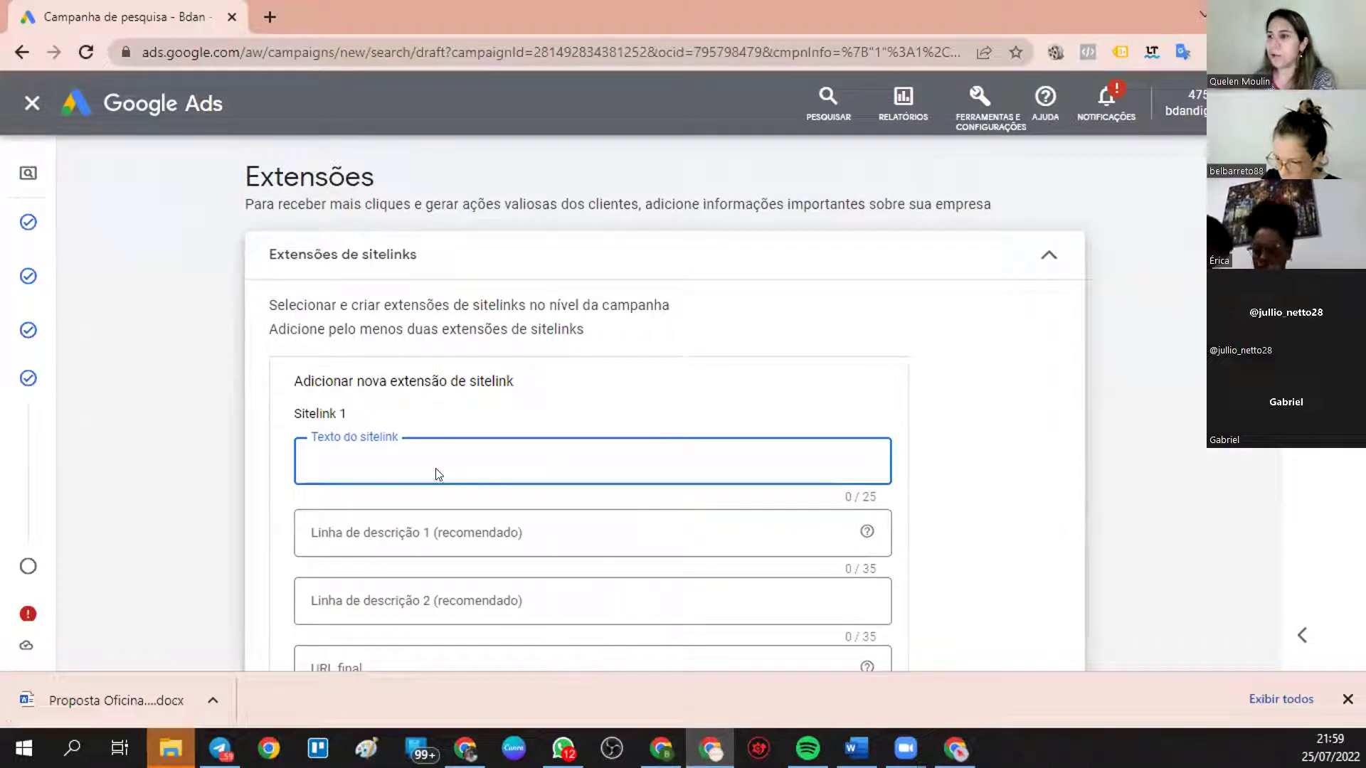
- Give Sitelink 1 the text 'Orçamento gratuito' and description 'mais rapido que uma bala'
click(447, 522)
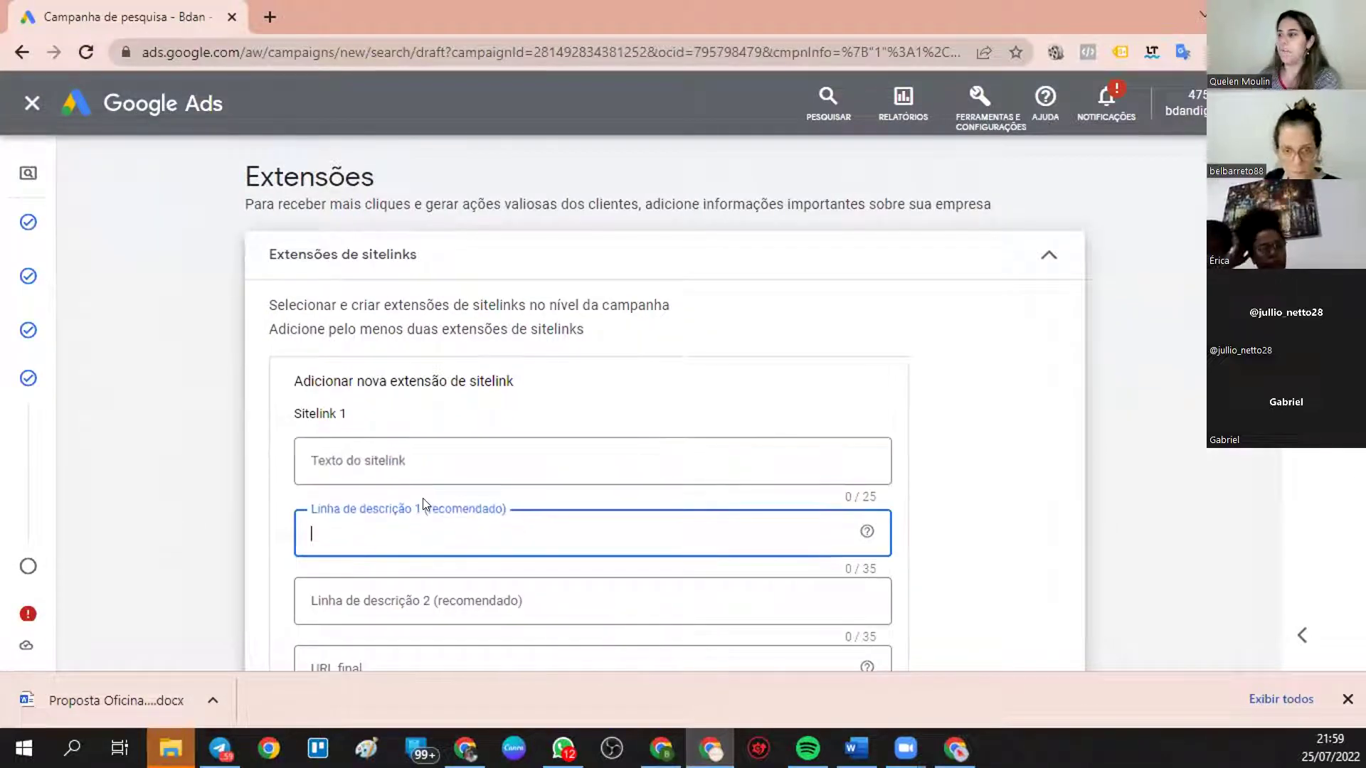
scroll(423, 504, down, 1)
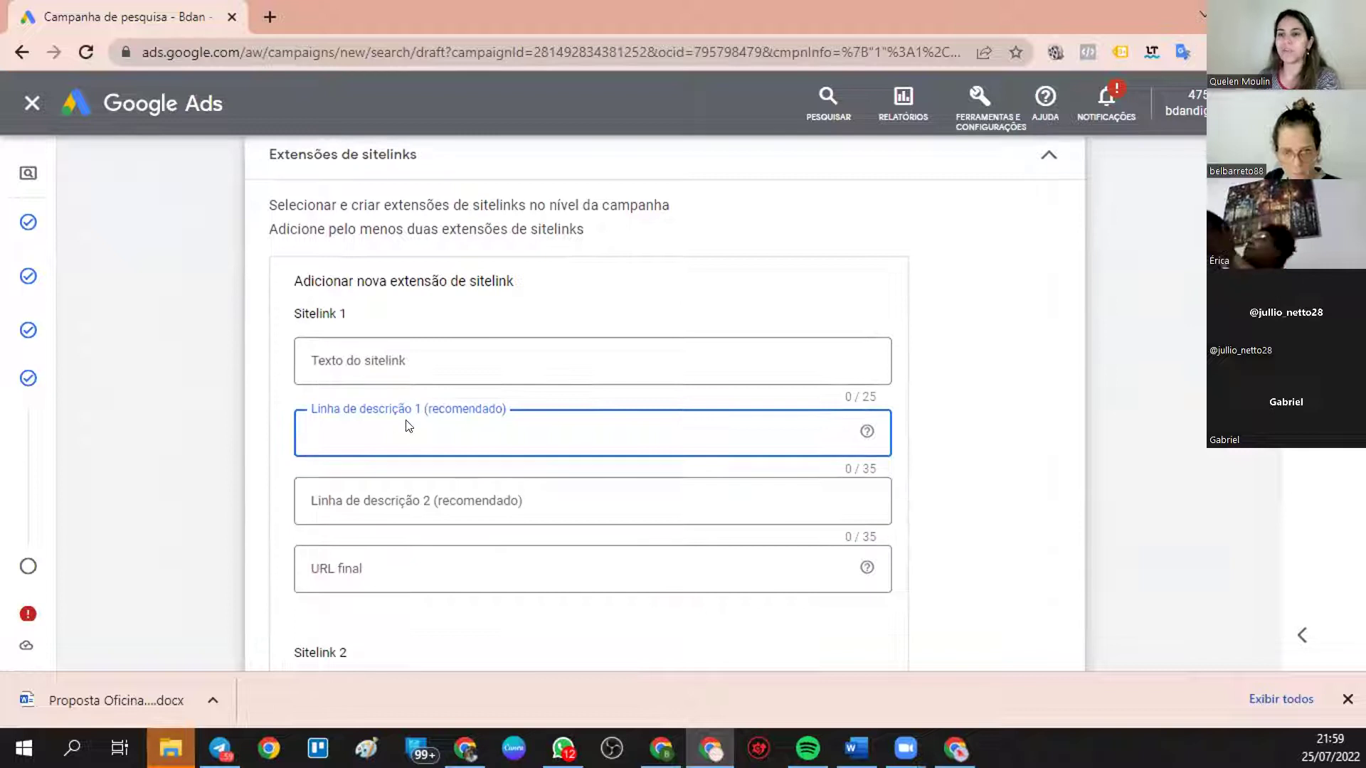
click(439, 562)
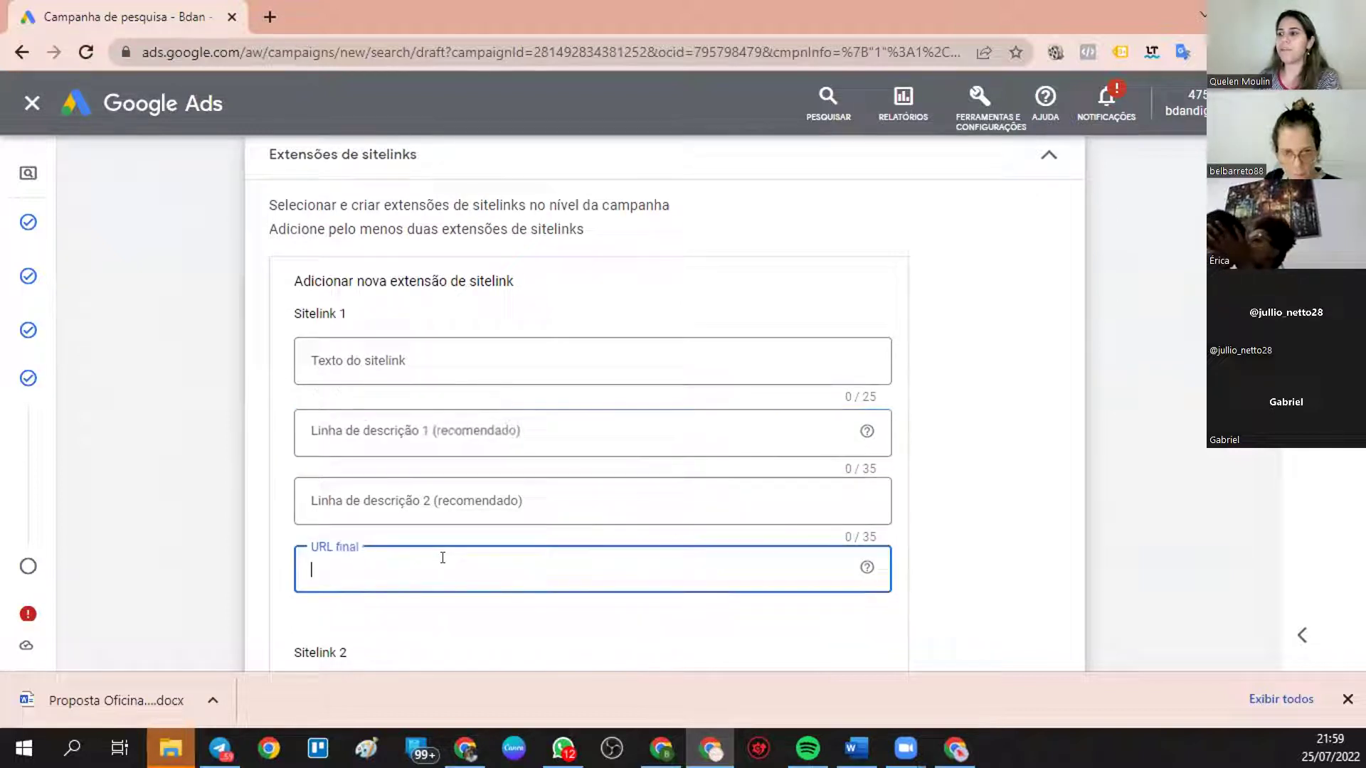
scroll(441, 559, down, 2)
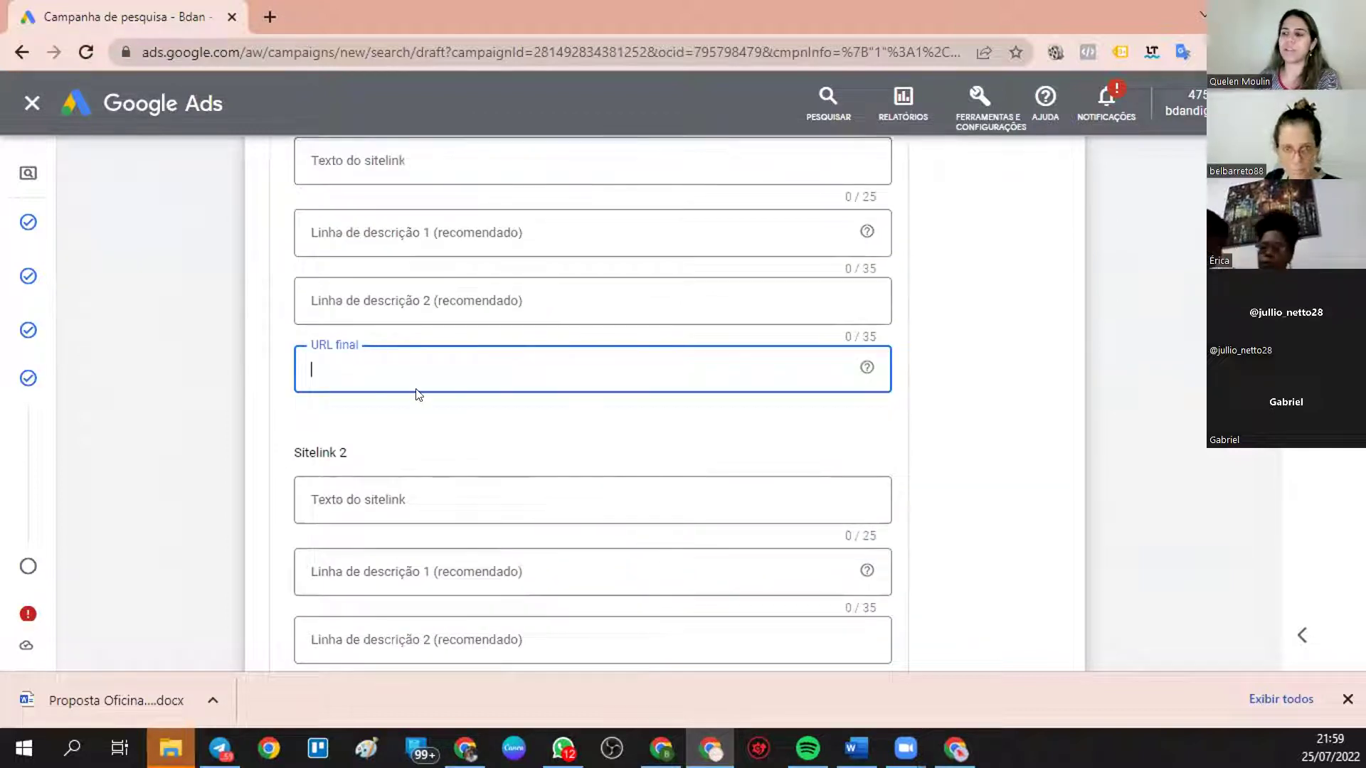
scroll(364, 492, down, 5)
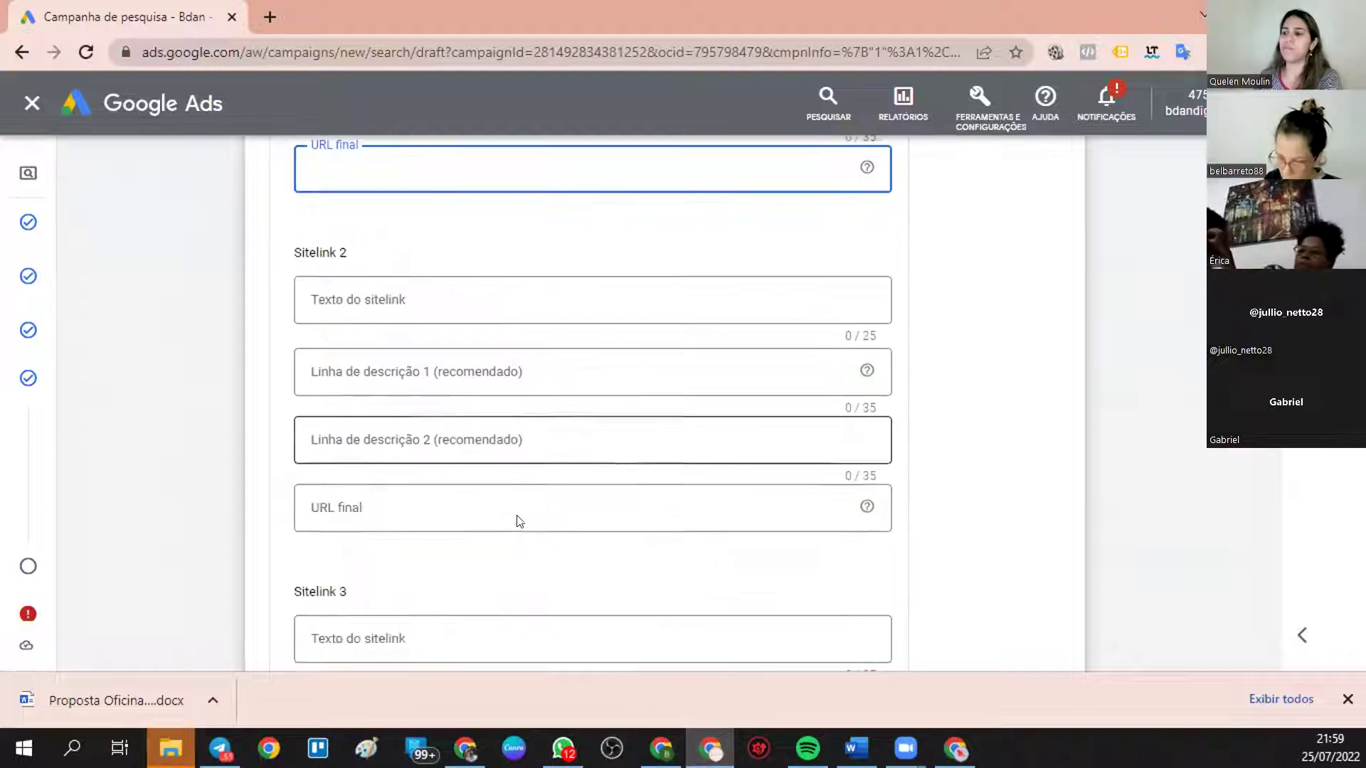
scroll(393, 388, up, 4)
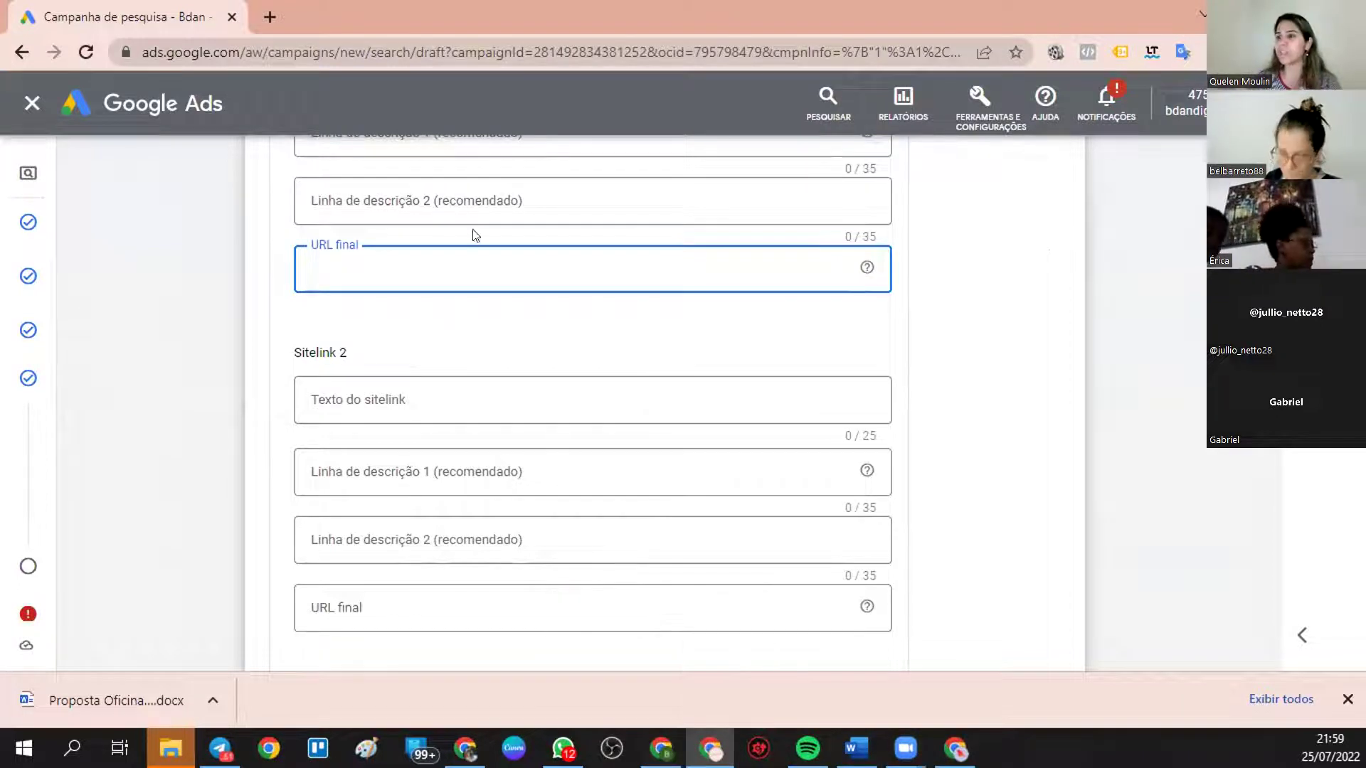
scroll(455, 306, up, 4)
click(471, 359)
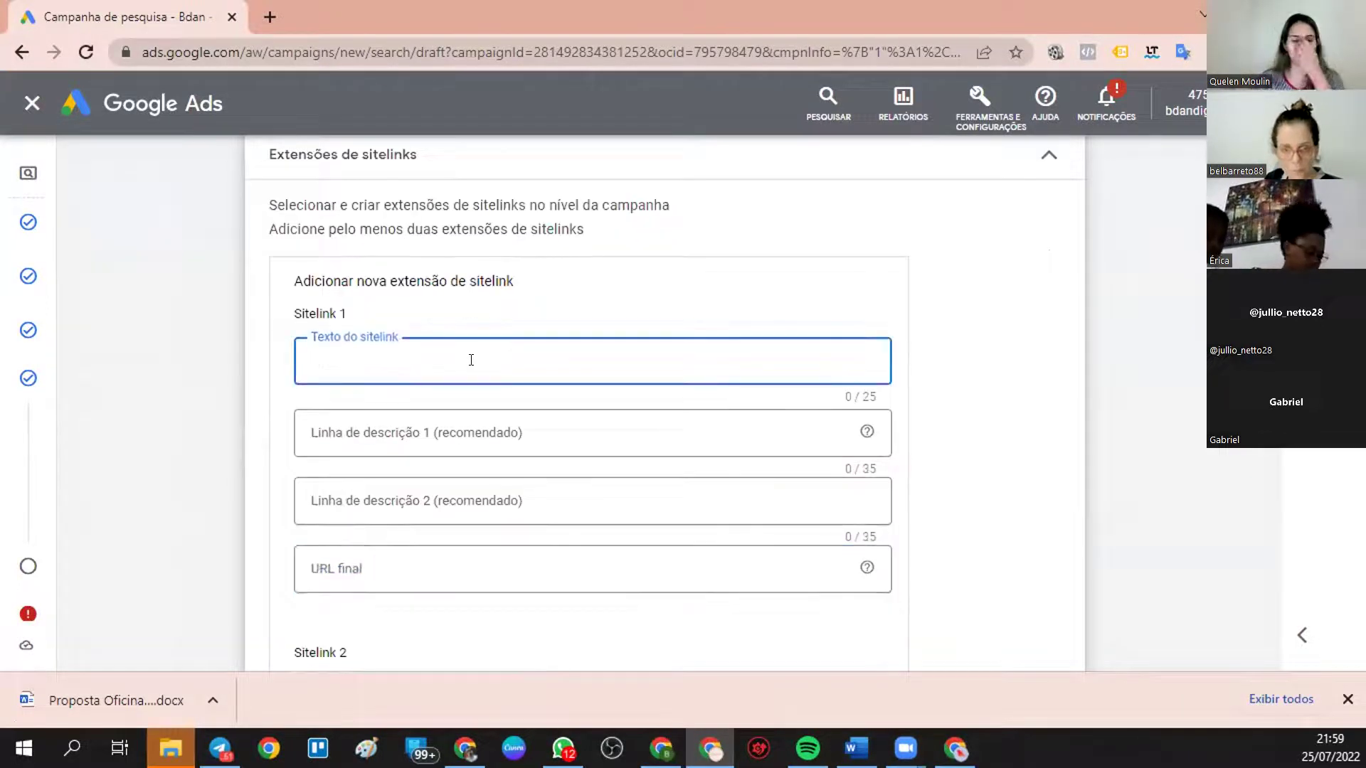
text(Or)
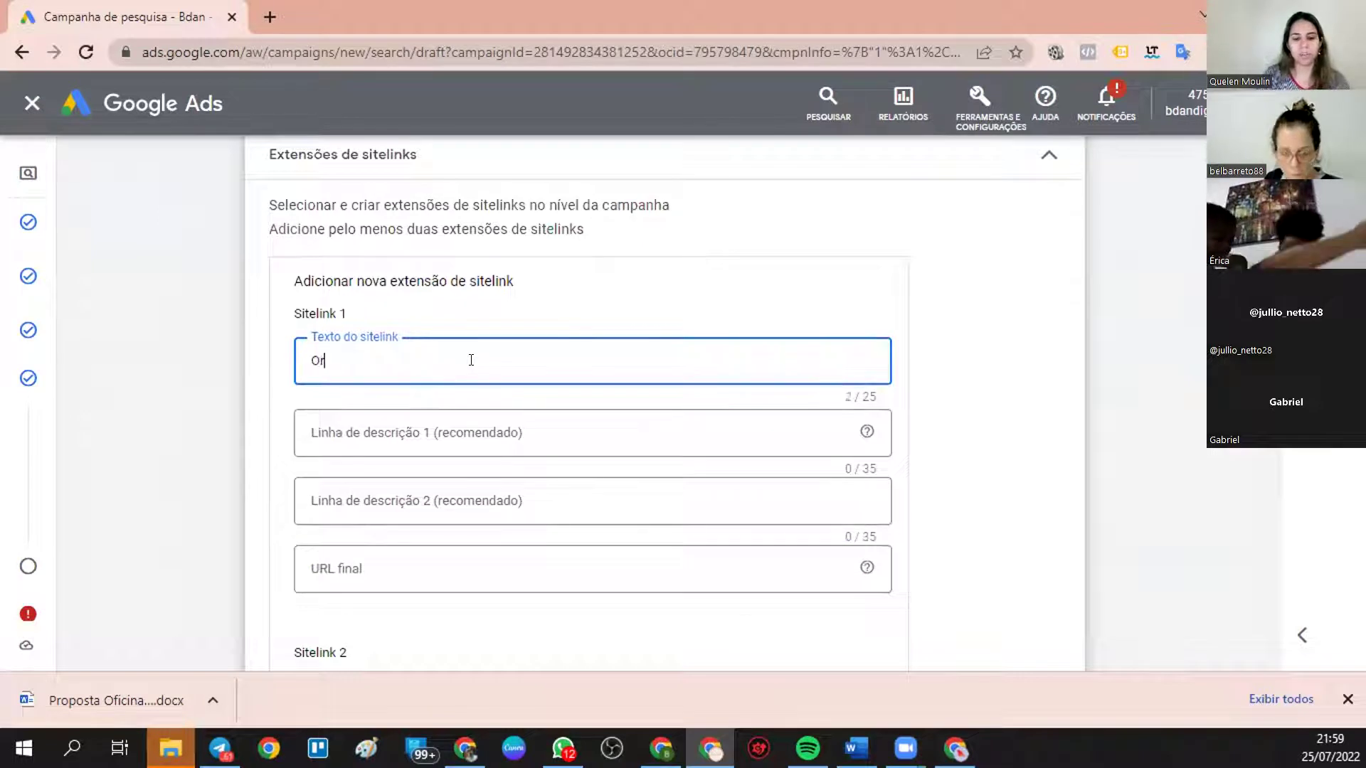
text(çamento gr)
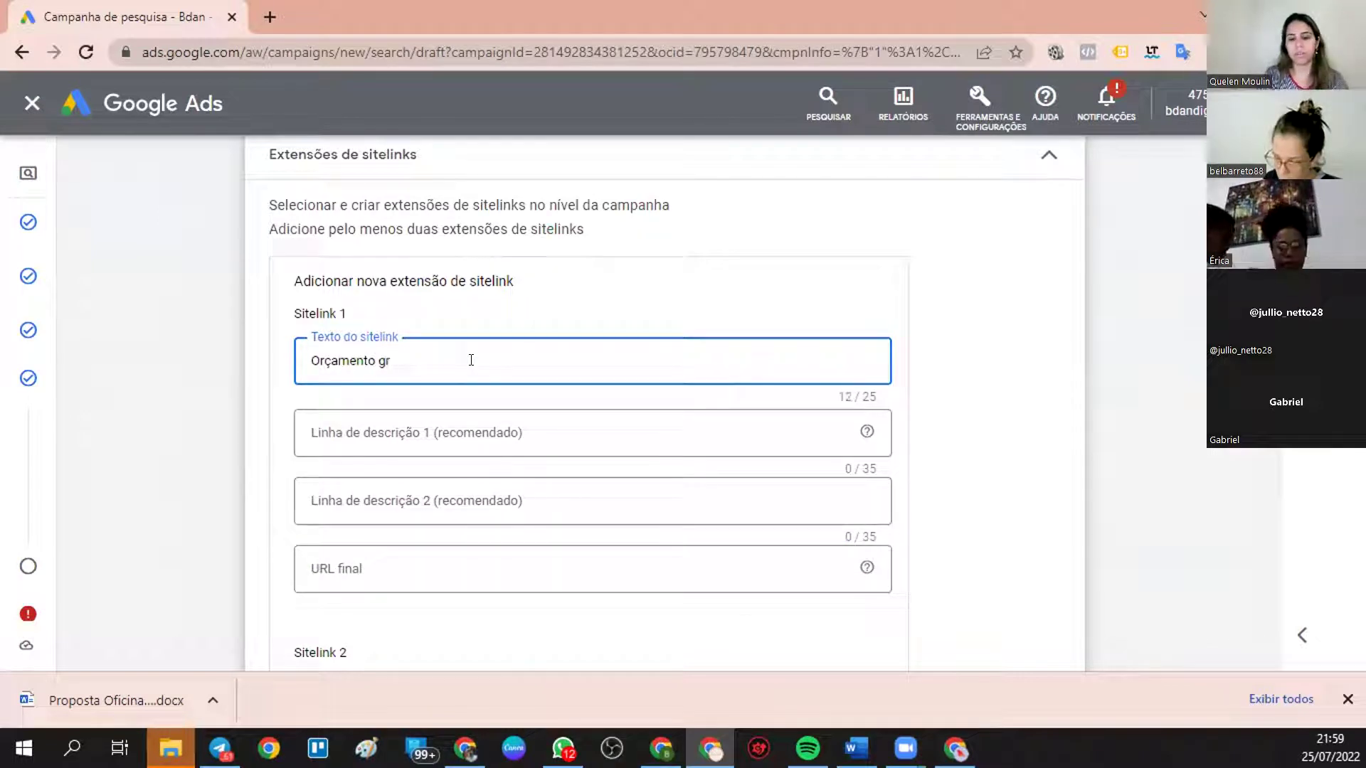
text(atuito)
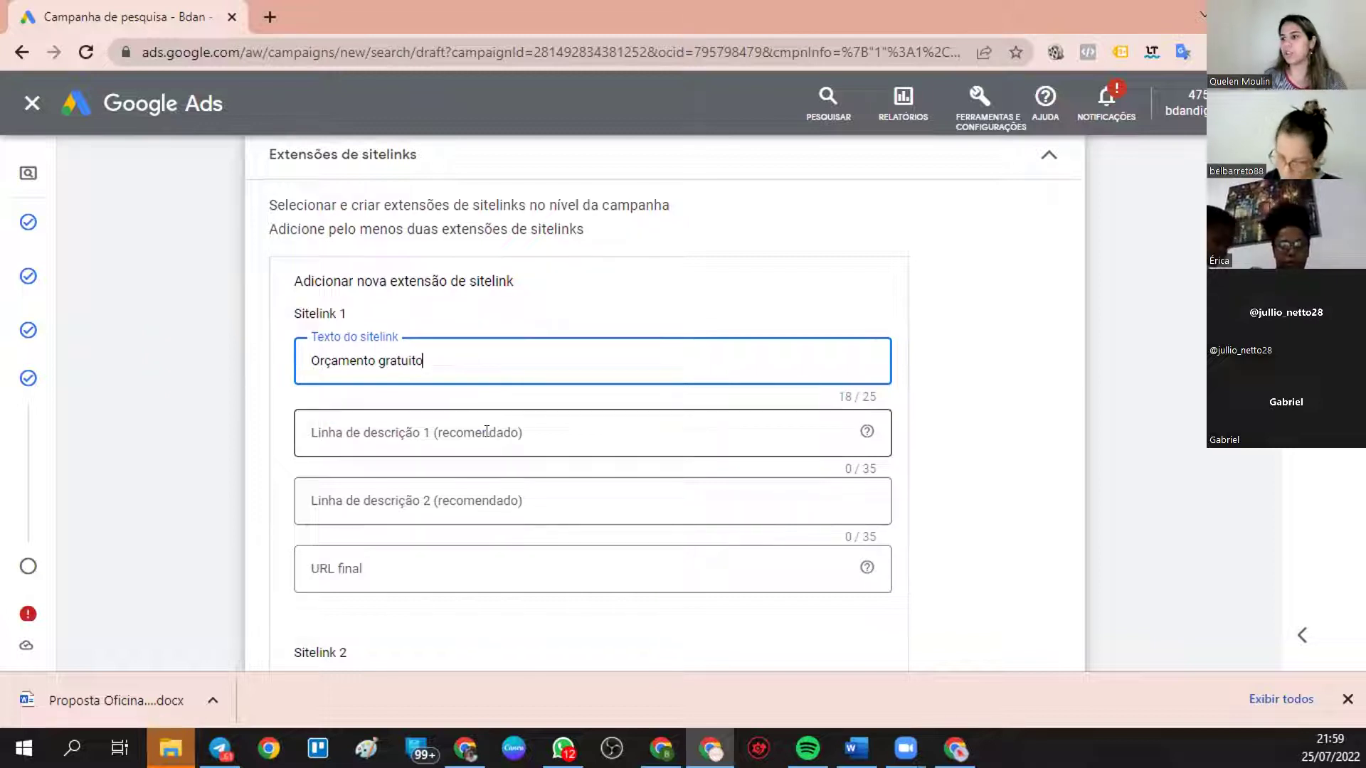
click(486, 431)
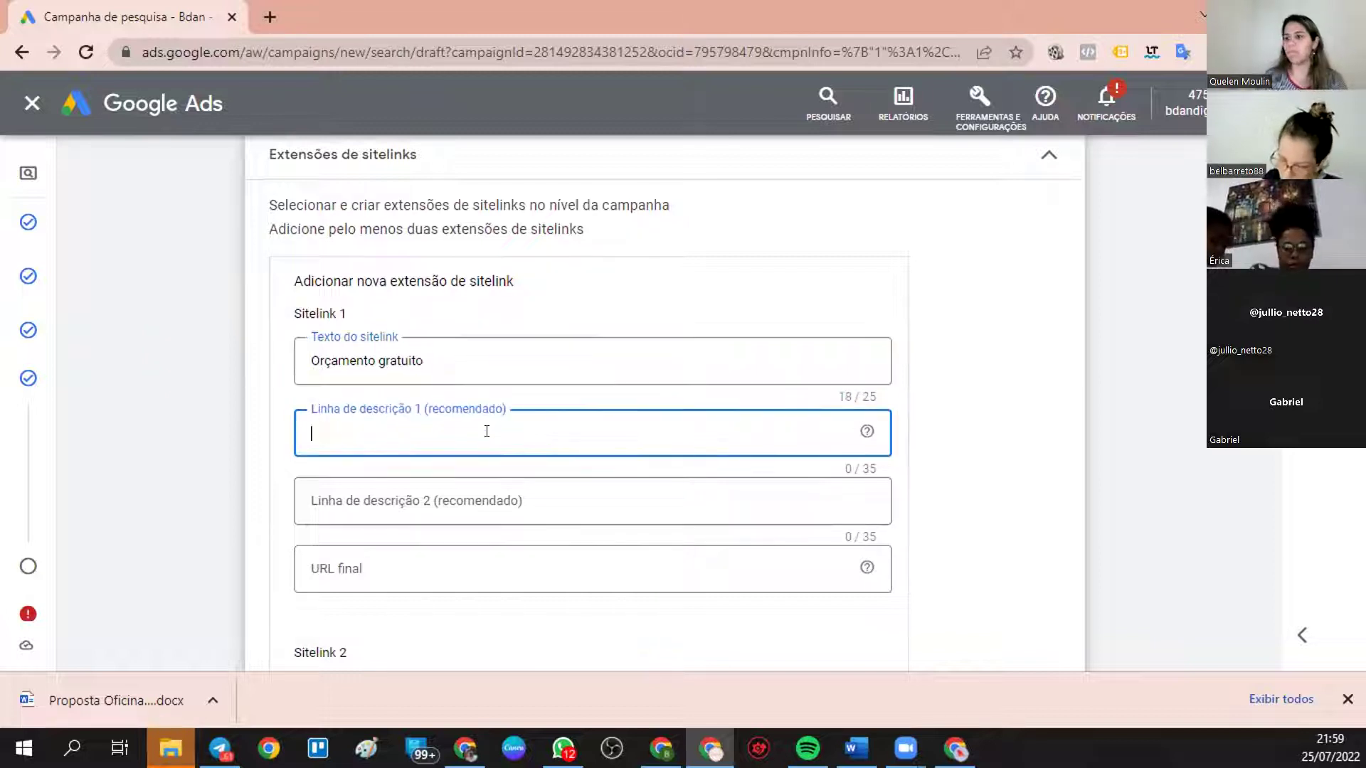
text(mais rapi)
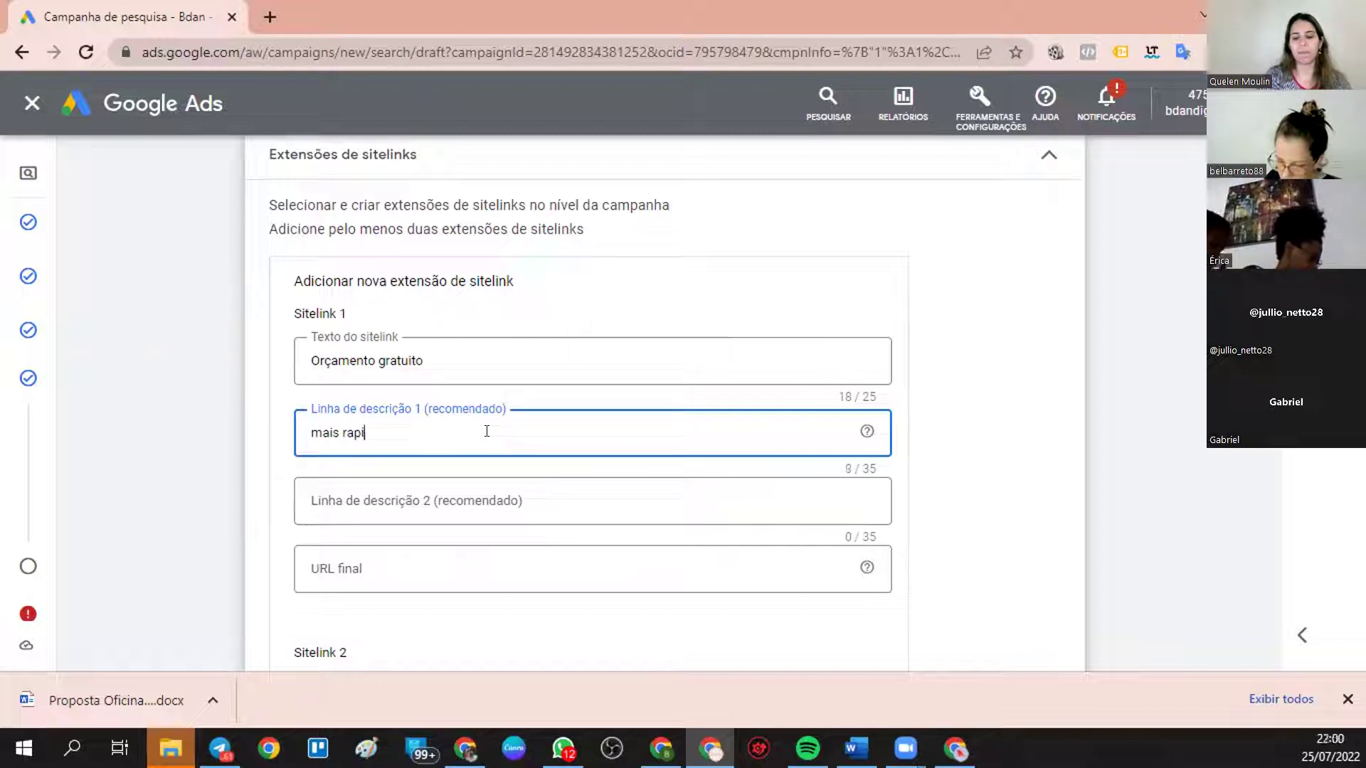
text(do que uma balr)
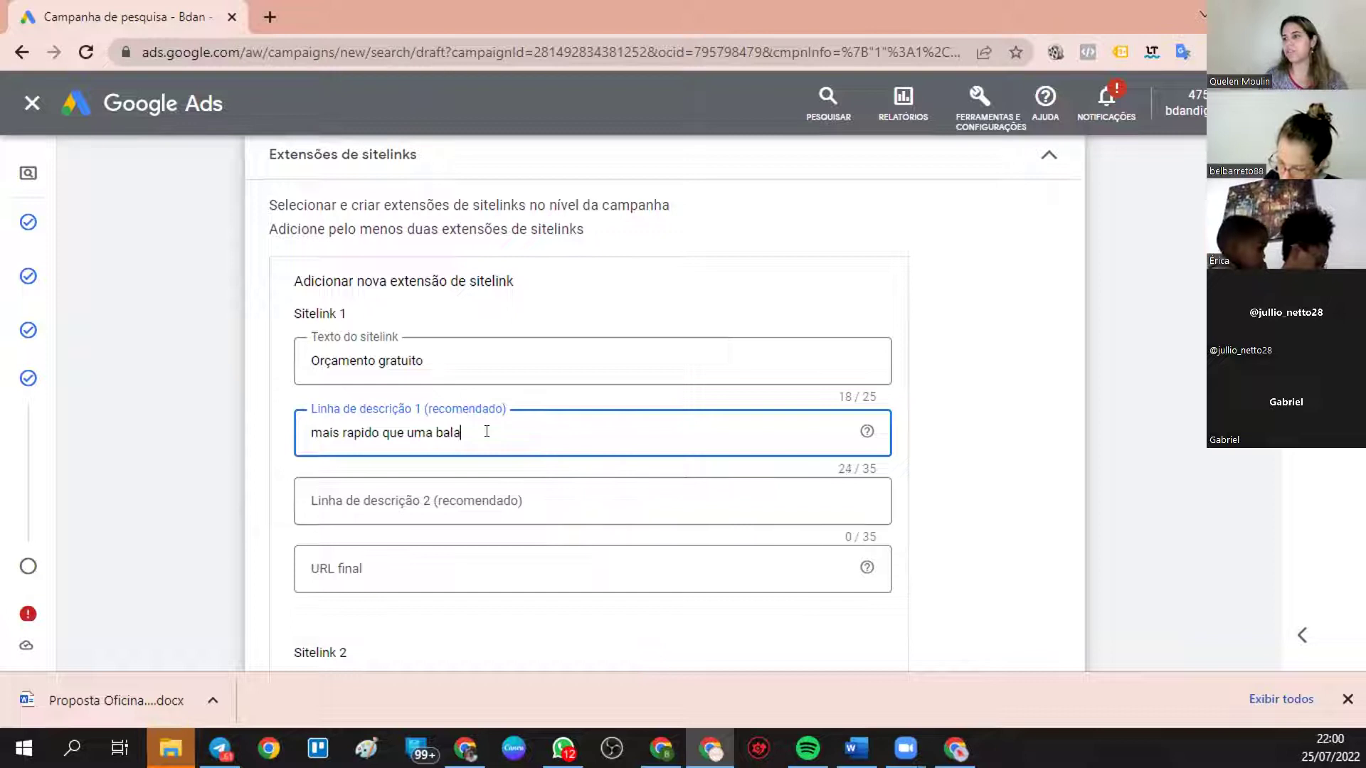
scroll(1000, 335, up, 1)
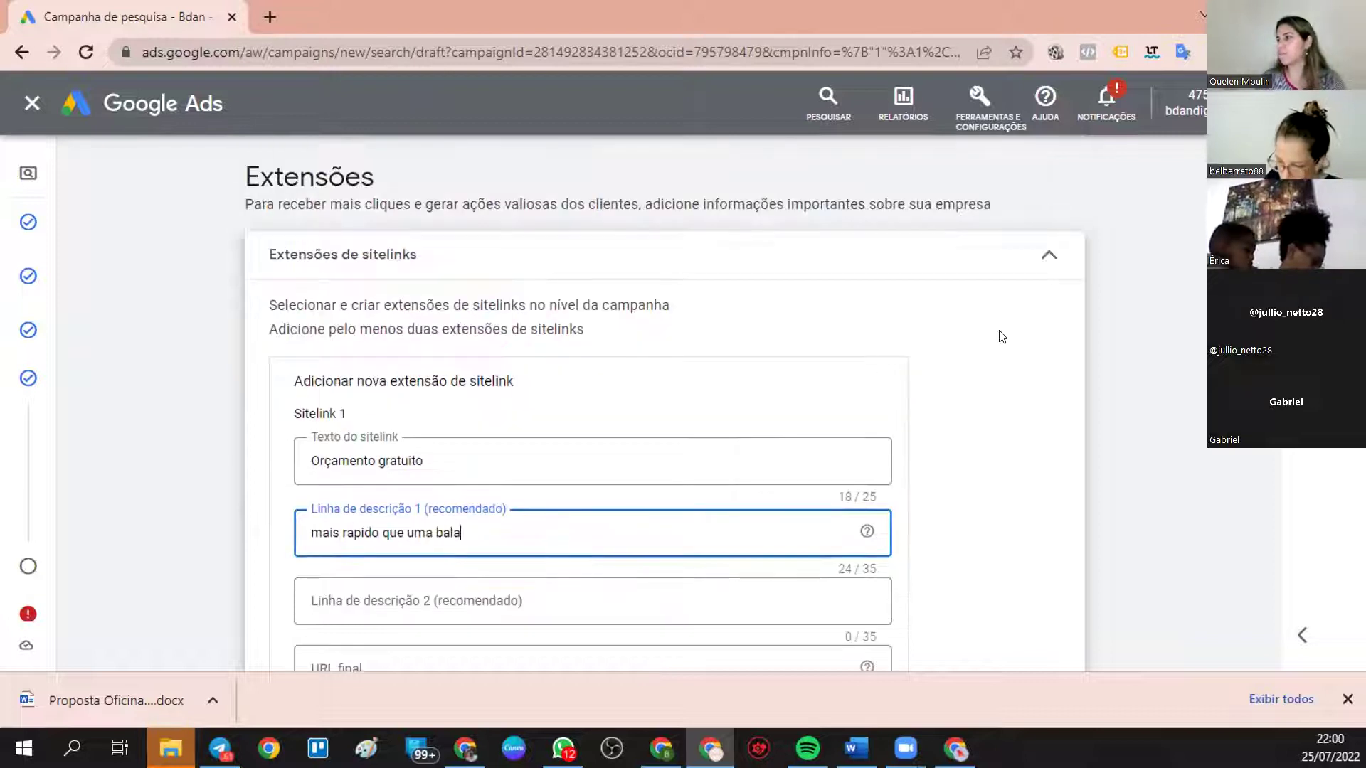
scroll(1146, 465, down, 2)
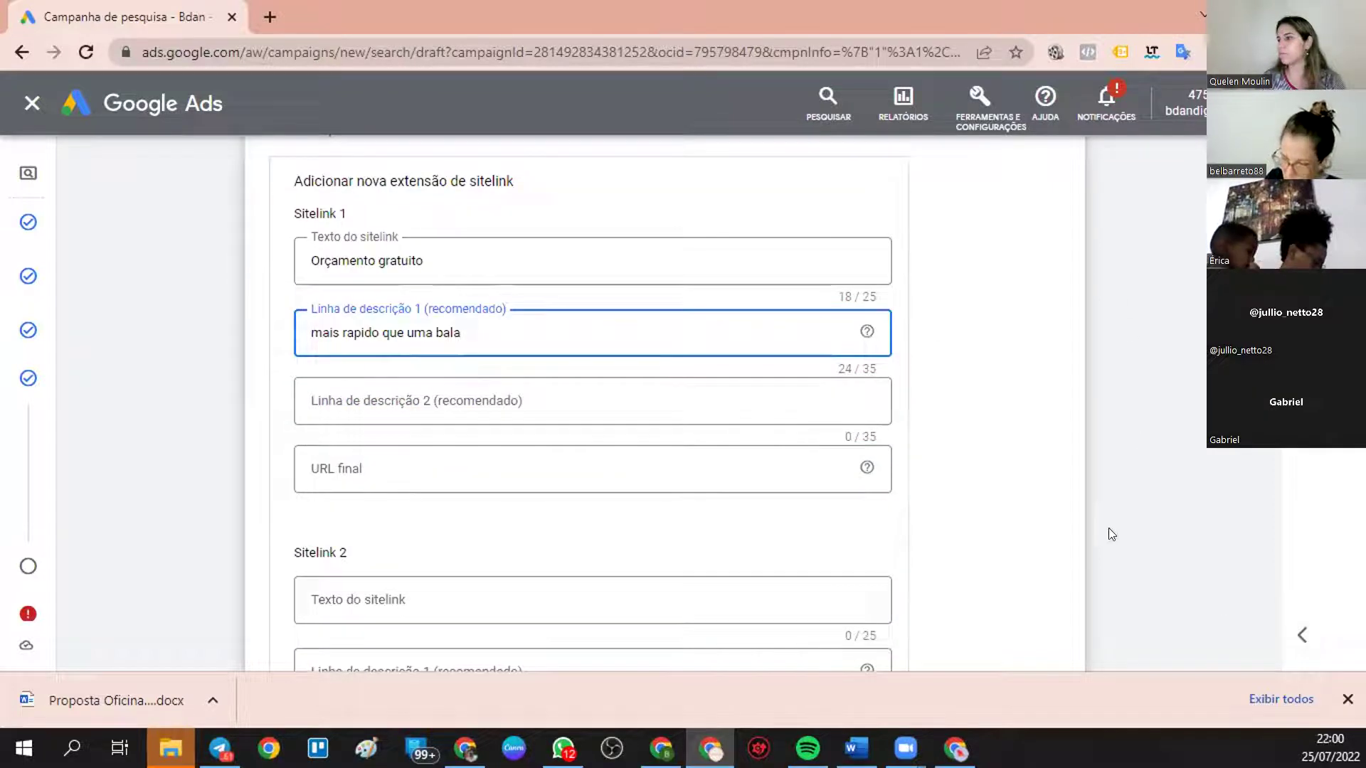
click(537, 389)
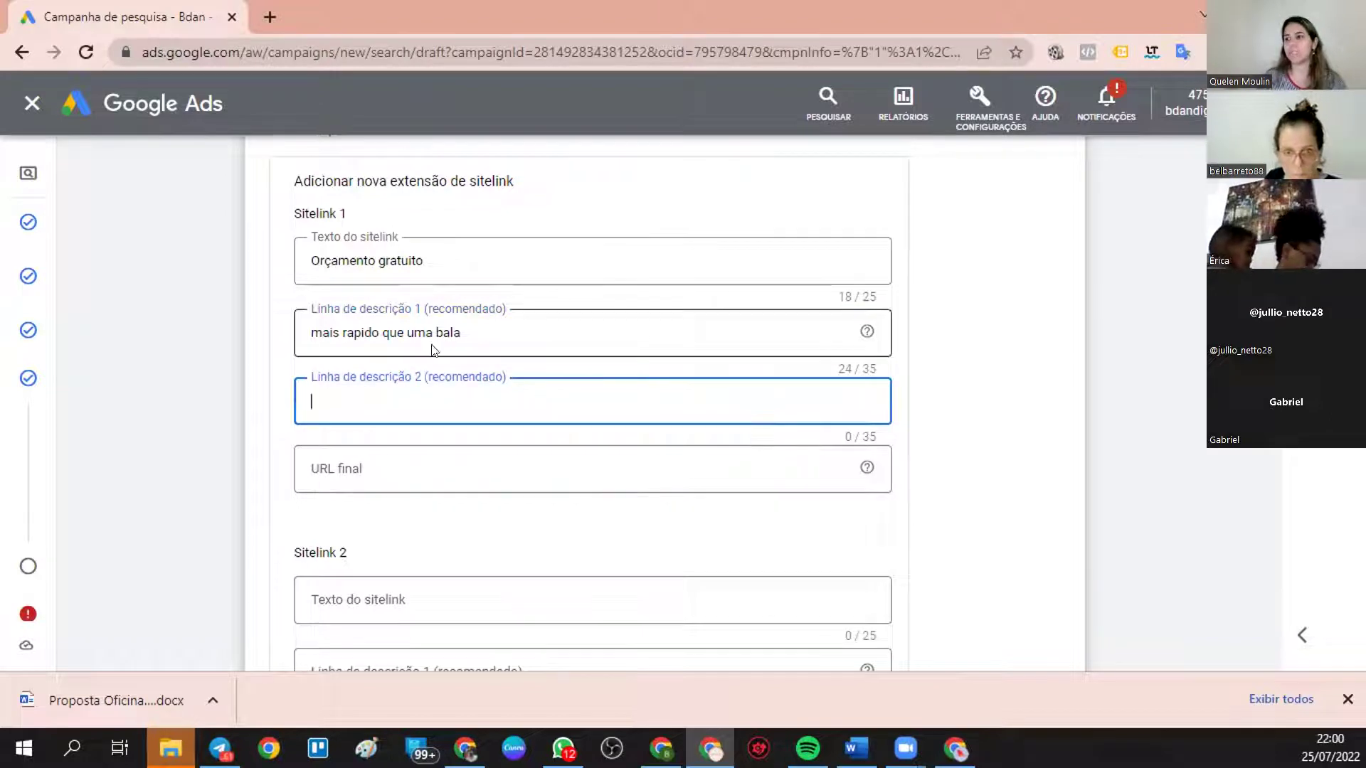
click(380, 461)
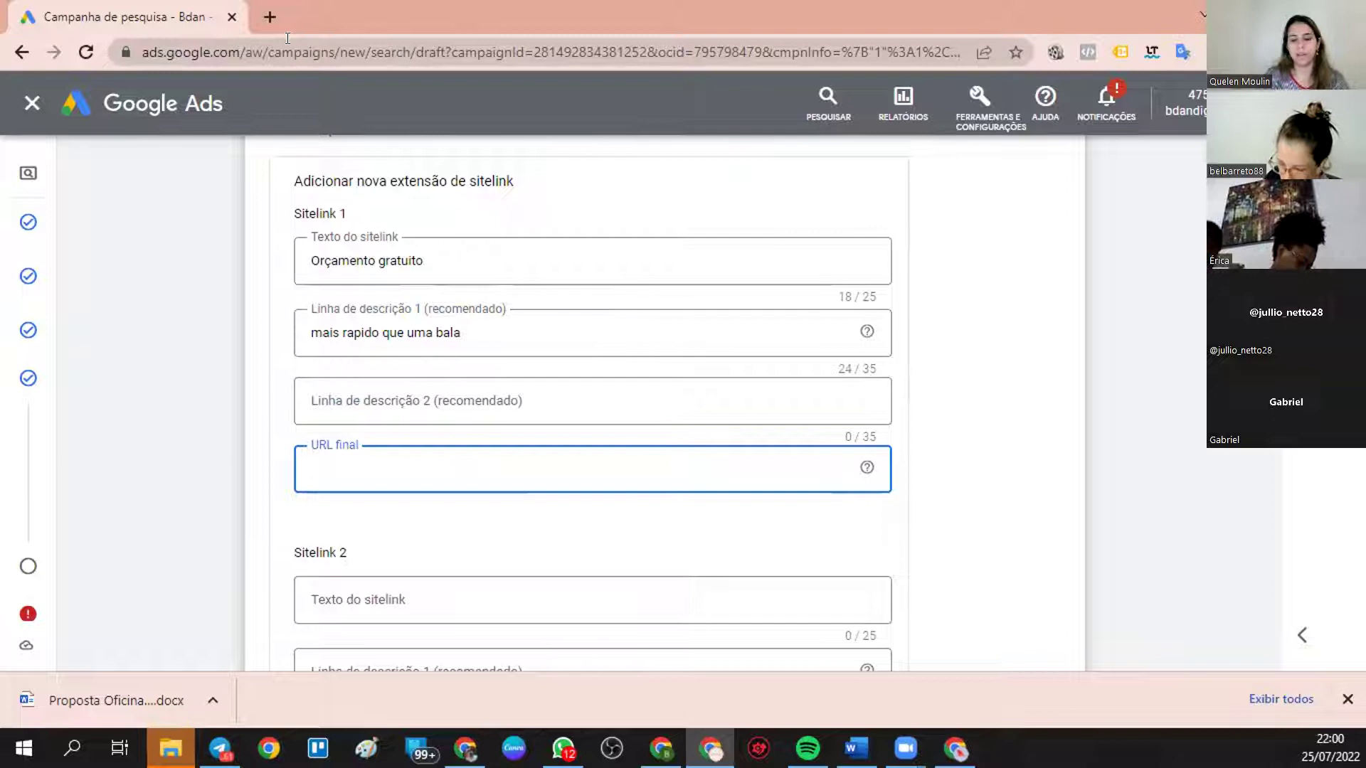
text(www.rev)
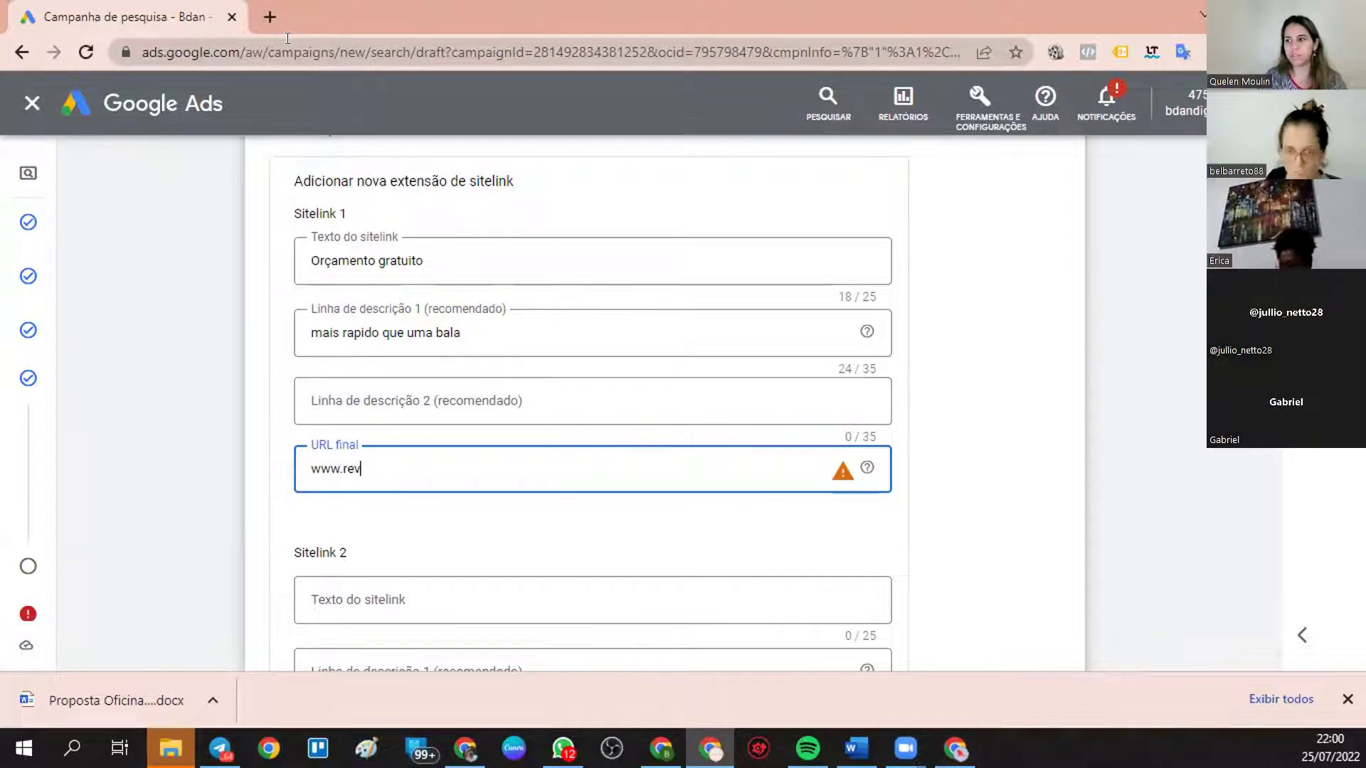
text(oovaarquiteura.com.br)
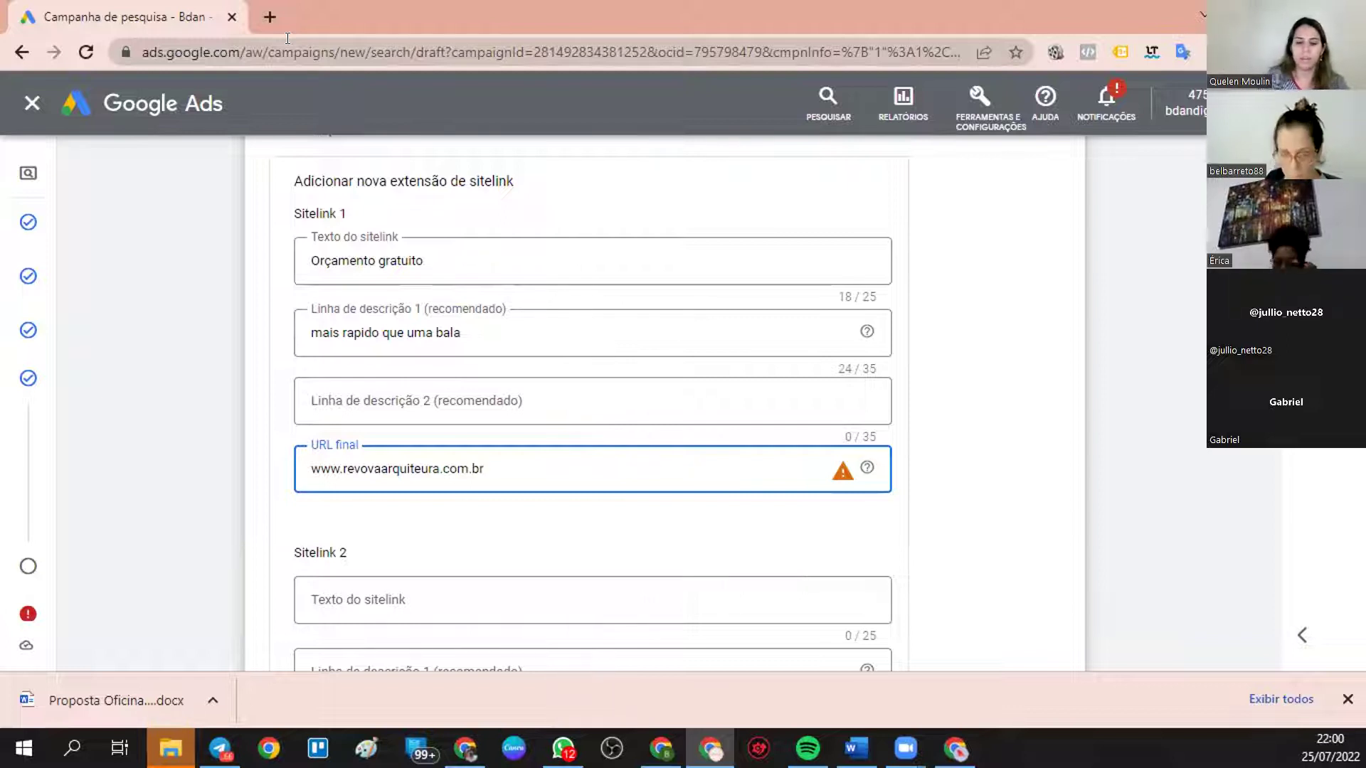
text(ntao)
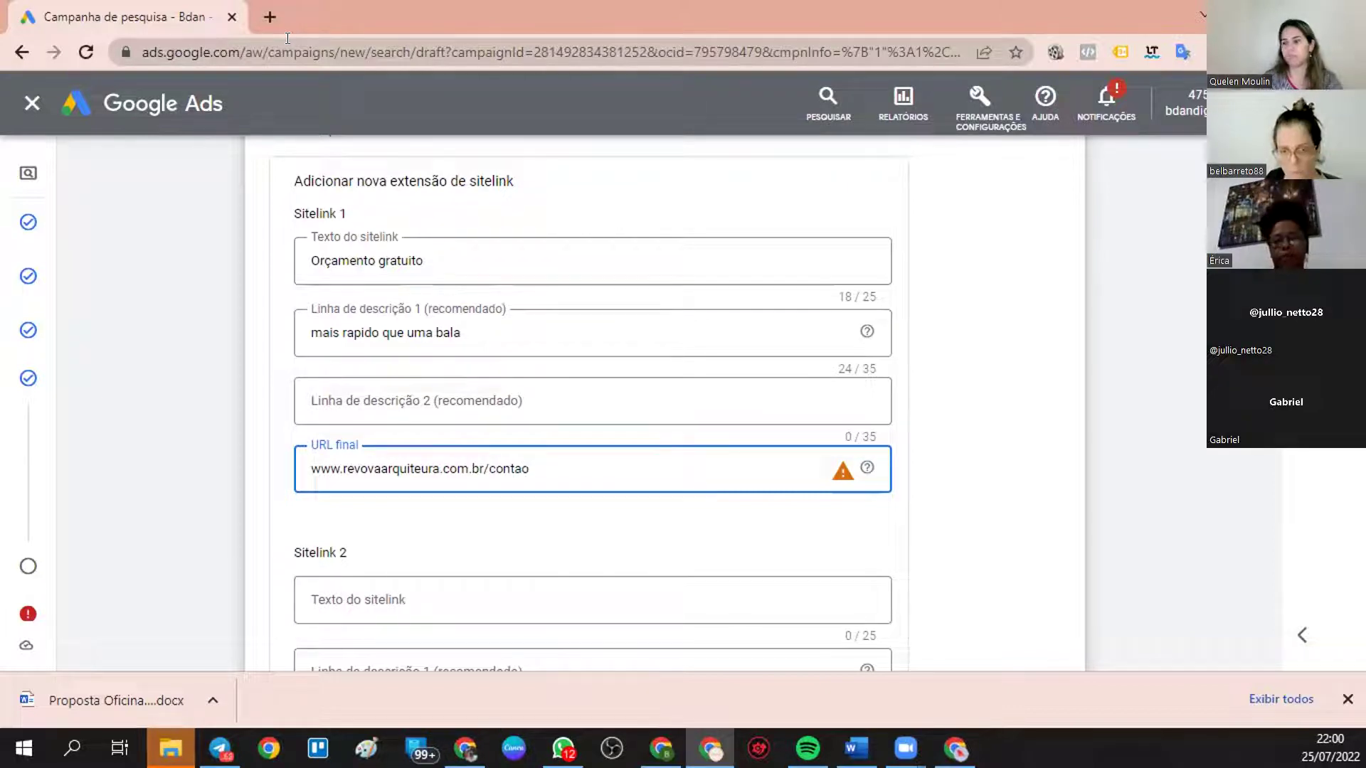
key(BackSpace)
text(to)
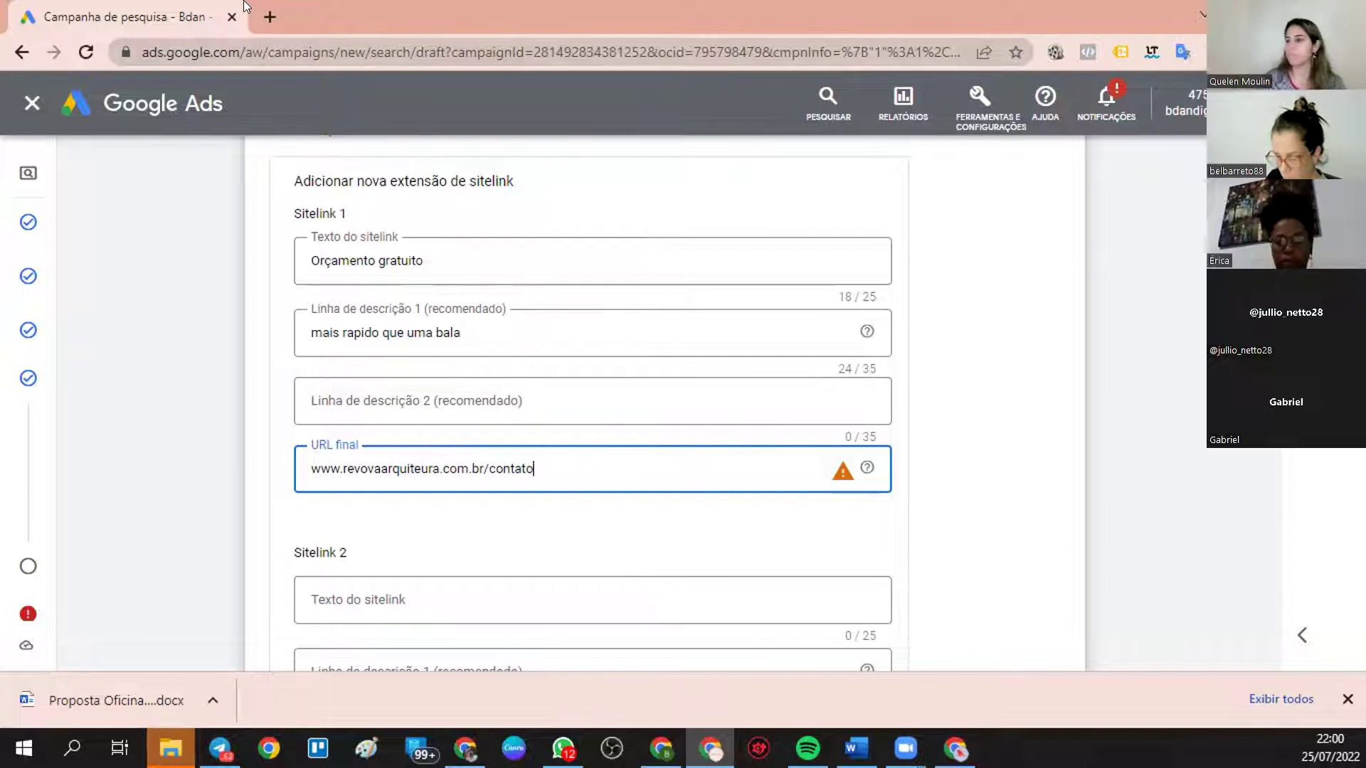
- Fill Sitelink 1's empty second description line with placeholder text 'hioahsfkjsdhfjkhsdfhaof'
click(944, 519)
scroll(939, 501, down, 3)
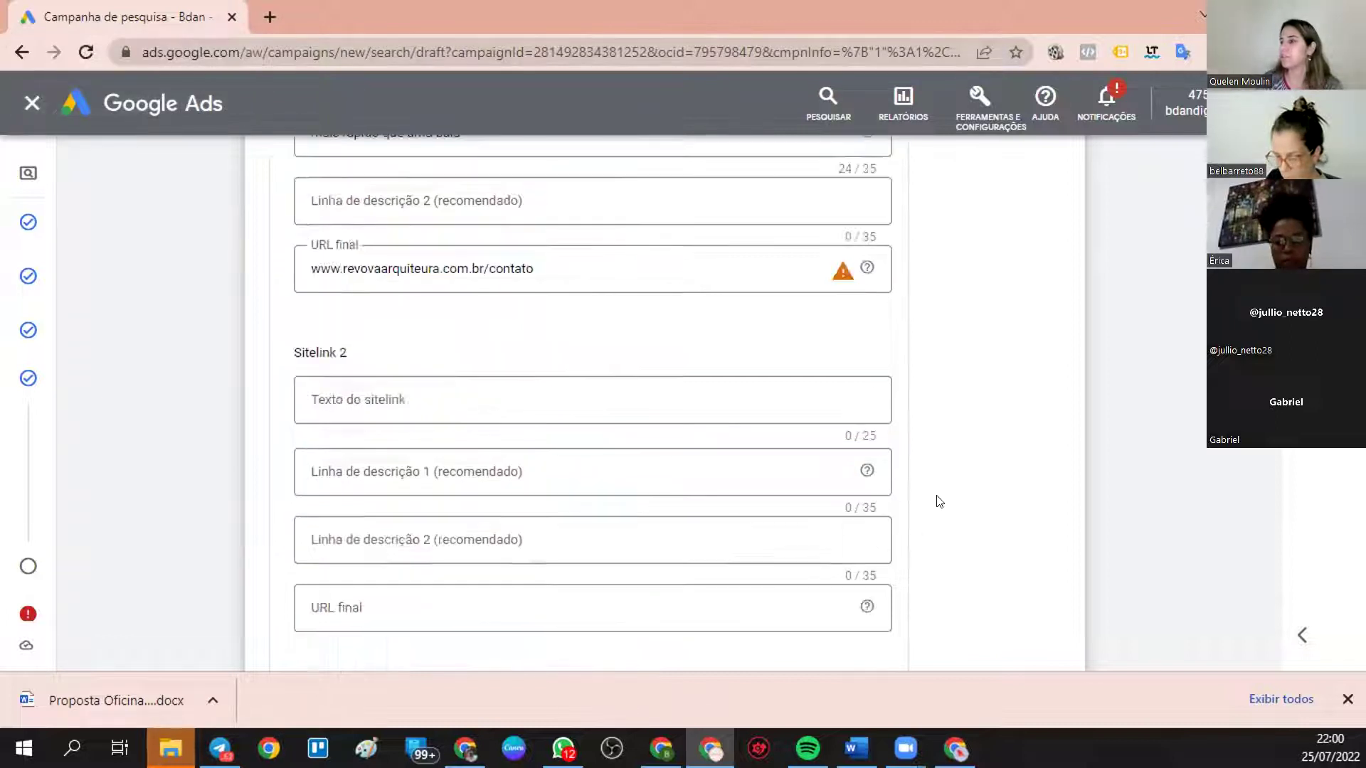
scroll(848, 424, down, 10)
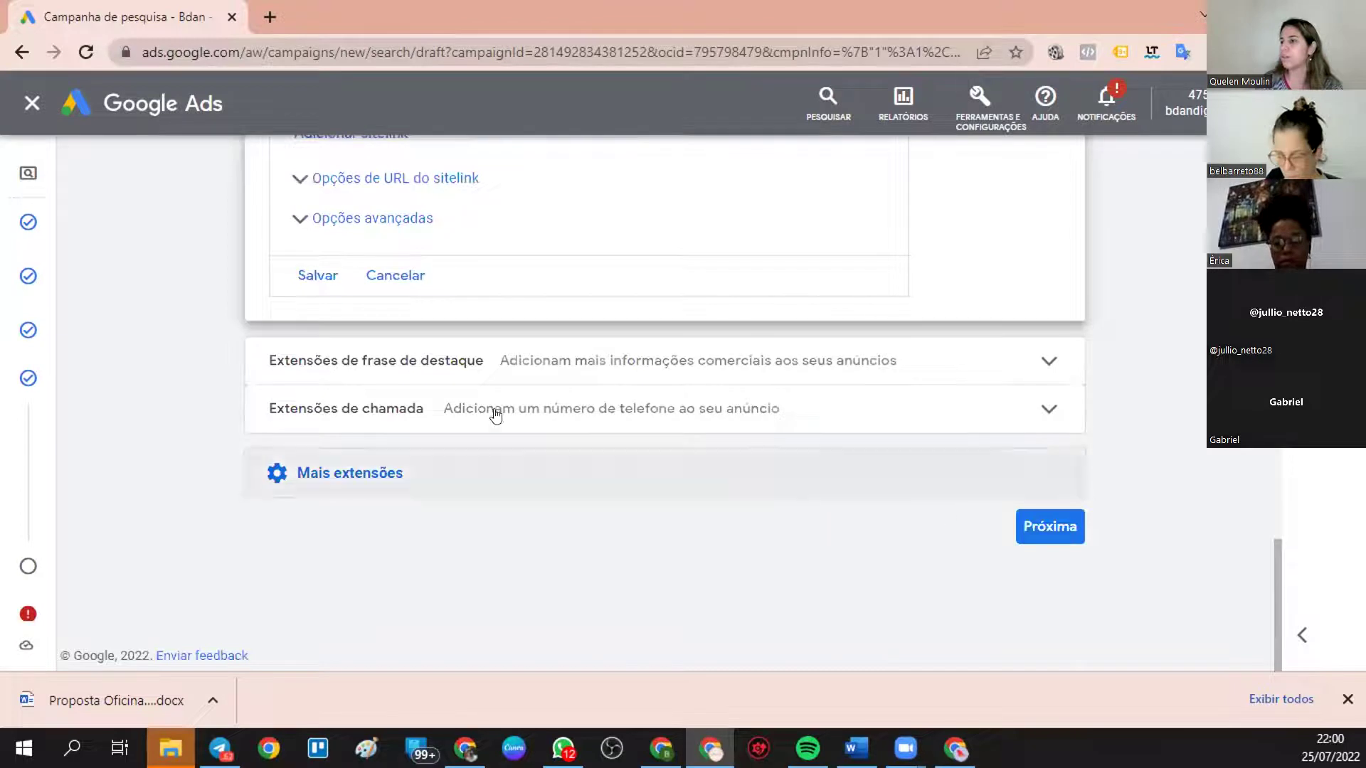
scroll(496, 416, up, 4)
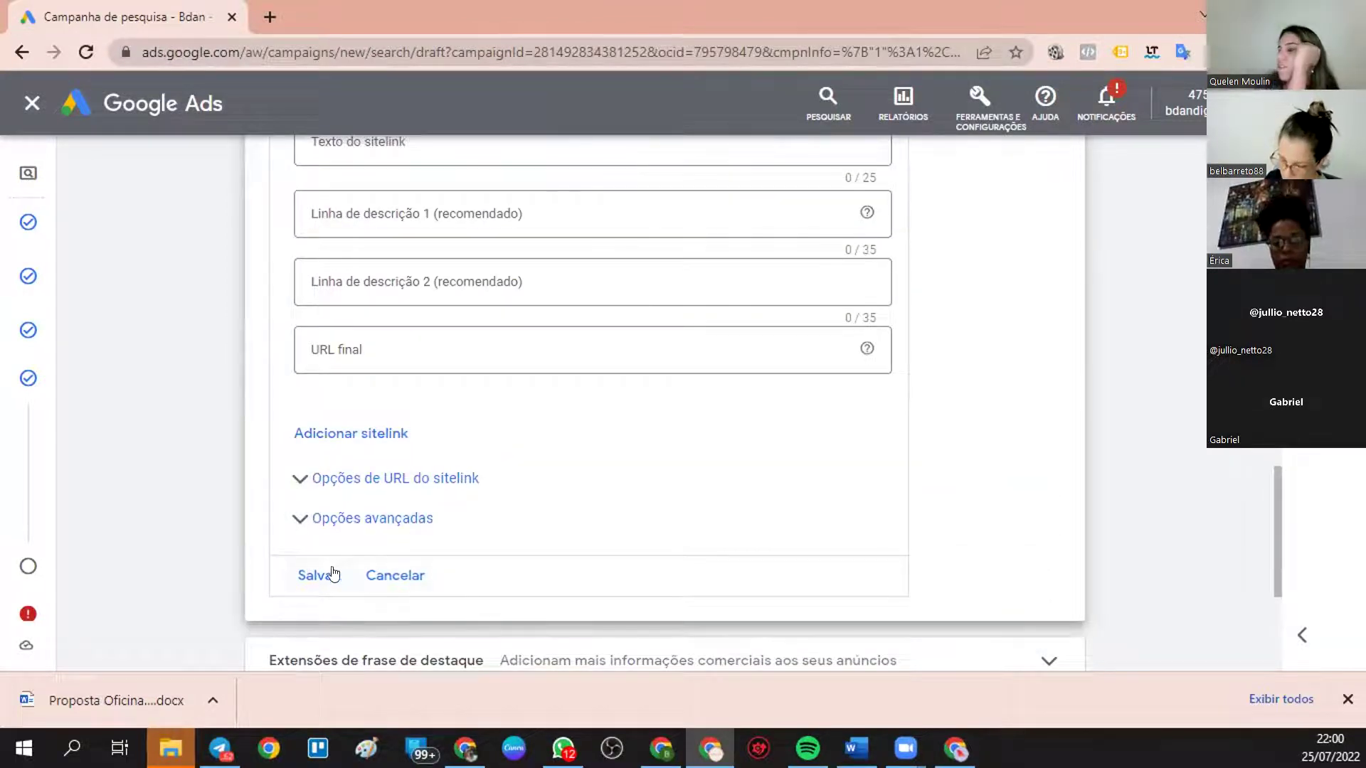
scroll(512, 436, up, 12)
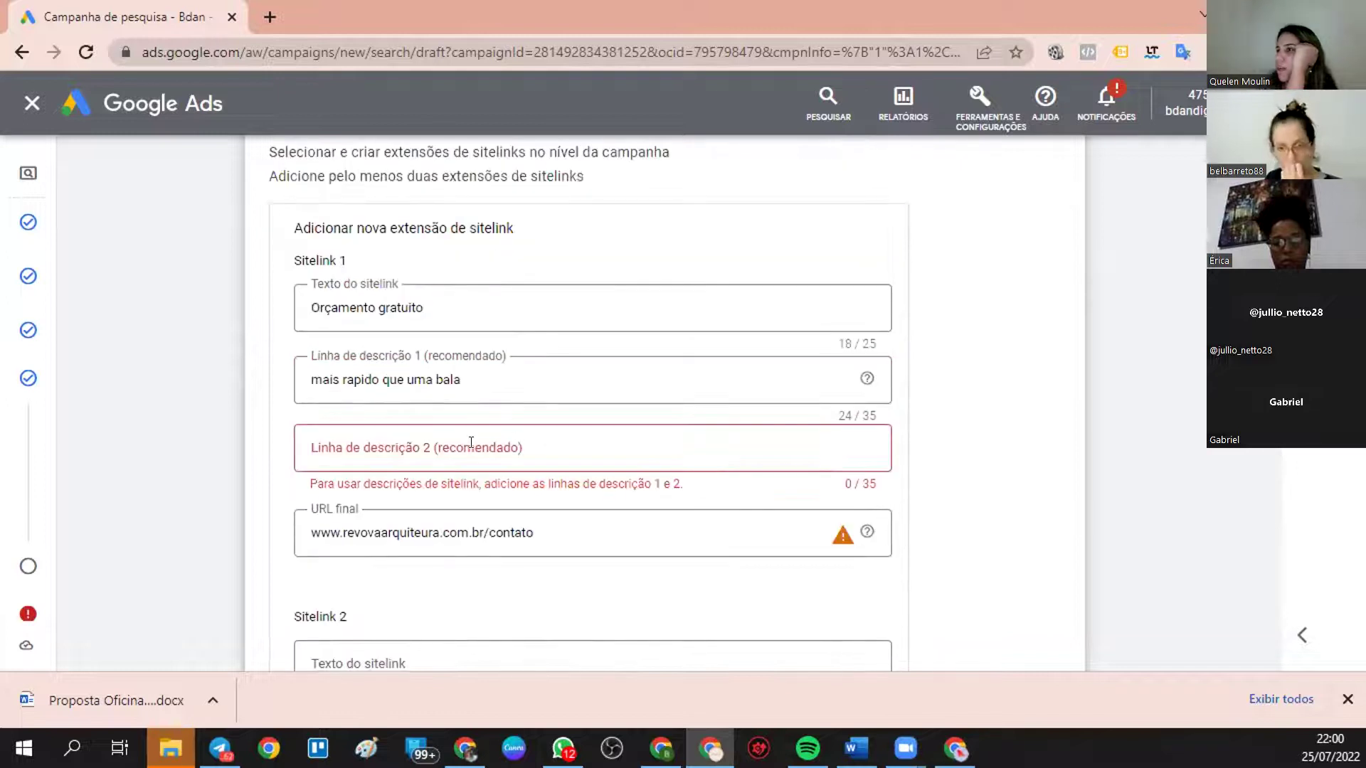
click(464, 446)
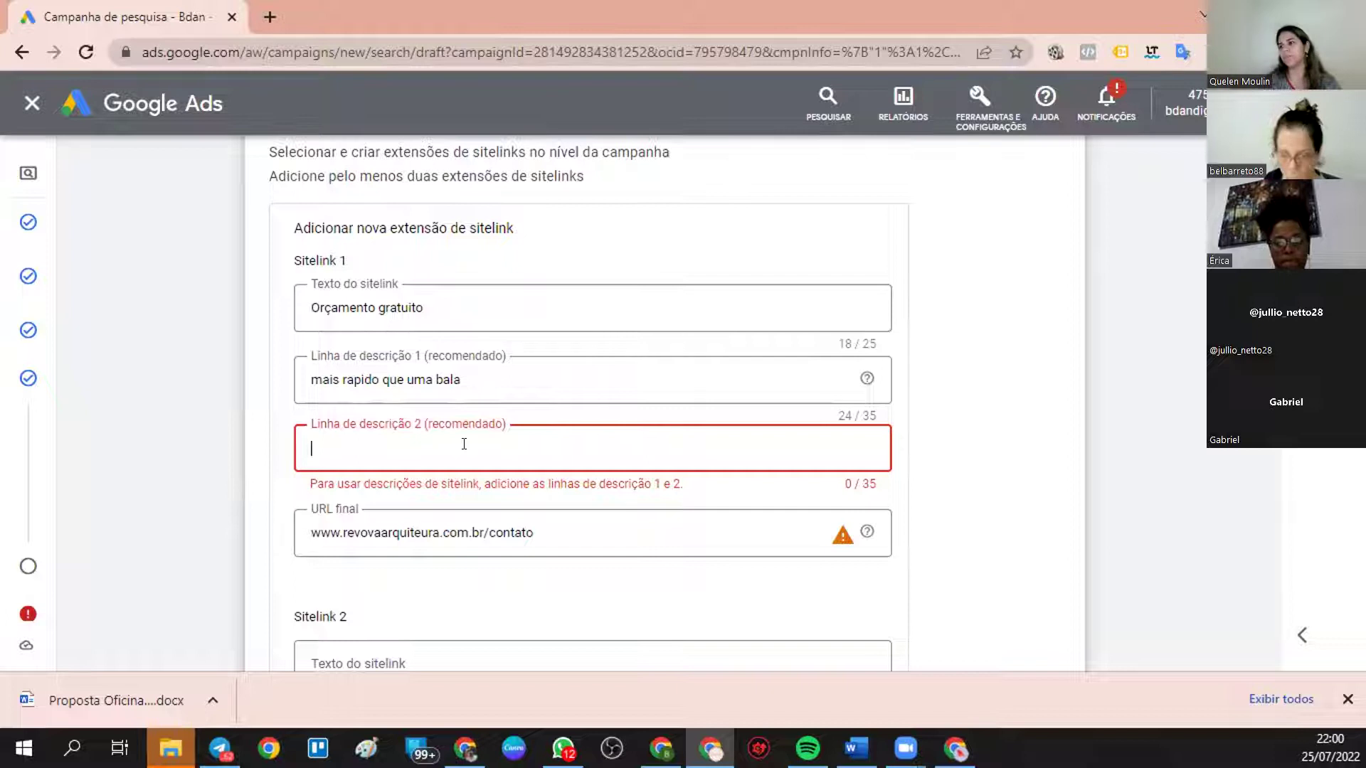
text(hioahsfkjsdhfjkhsdfhaof)
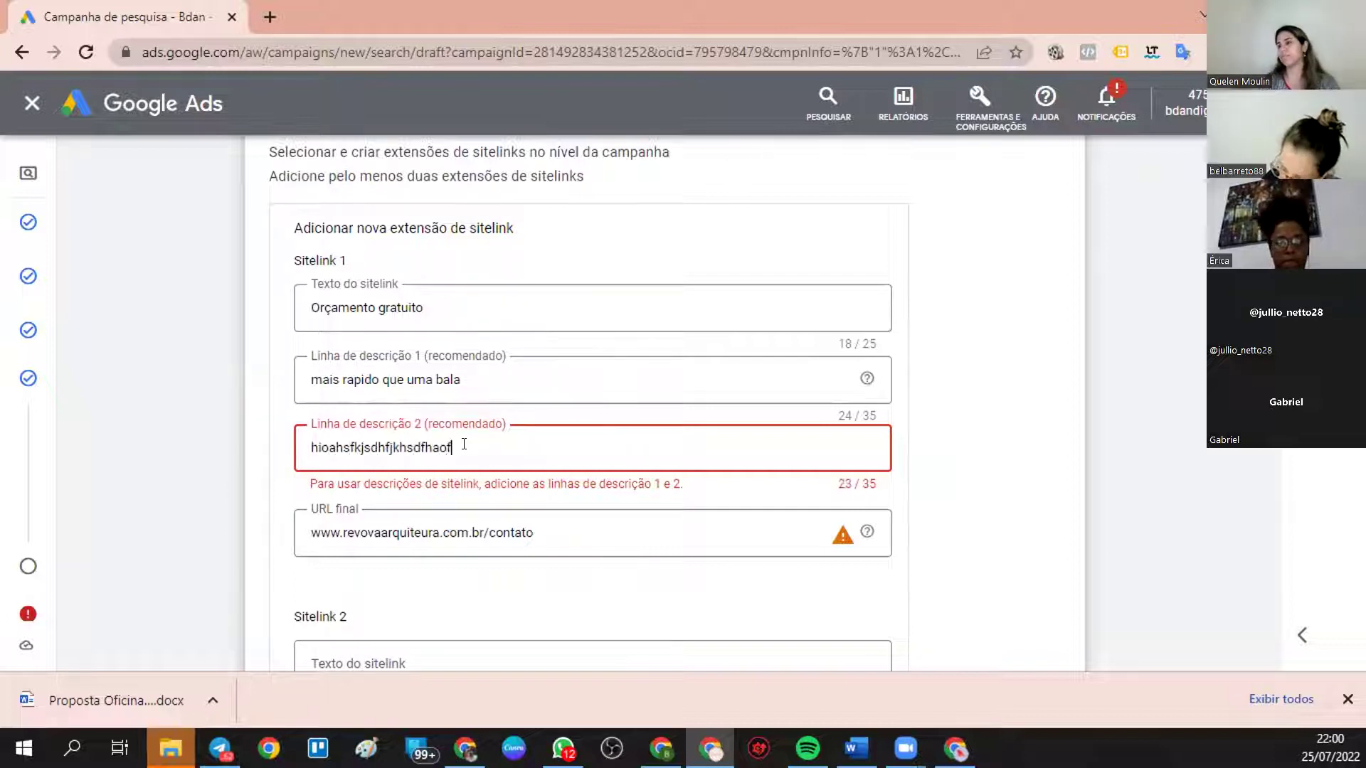
click(998, 519)
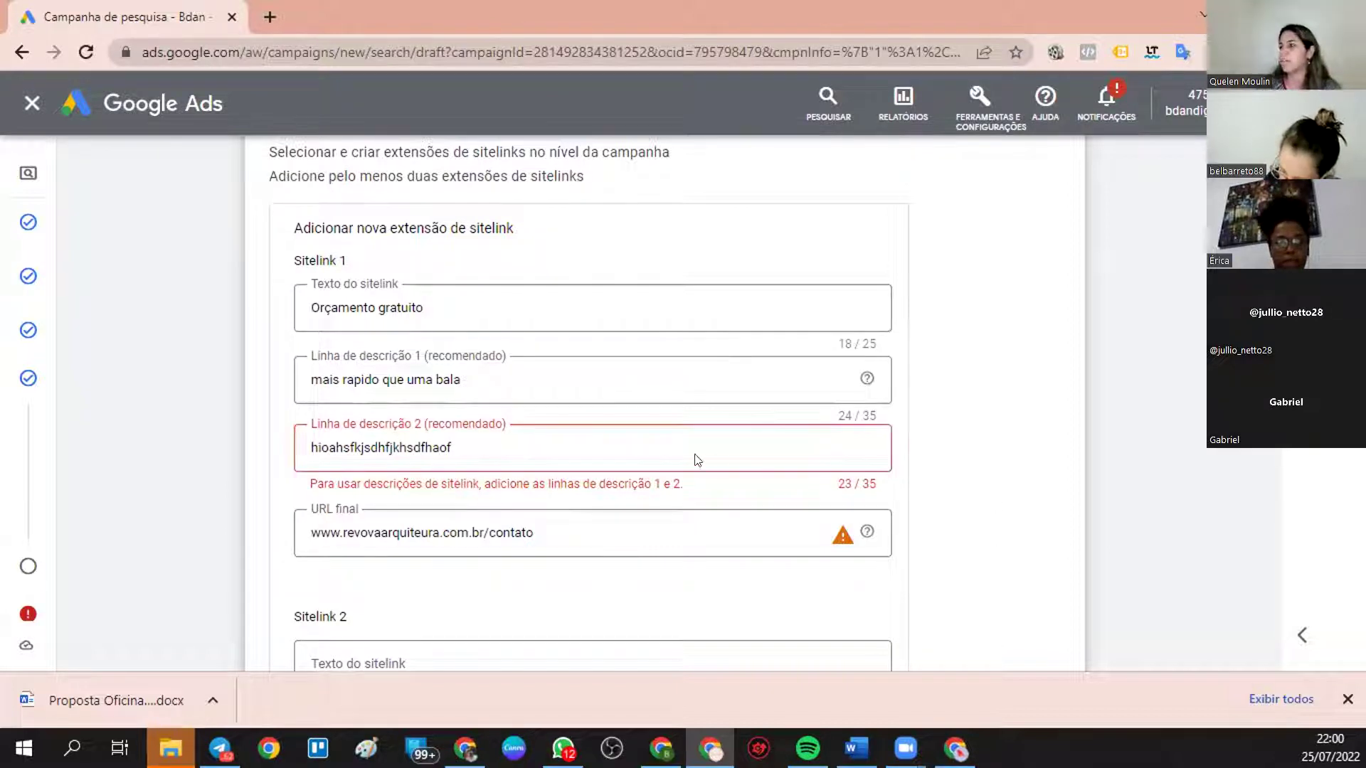
scroll(683, 469, down, 10)
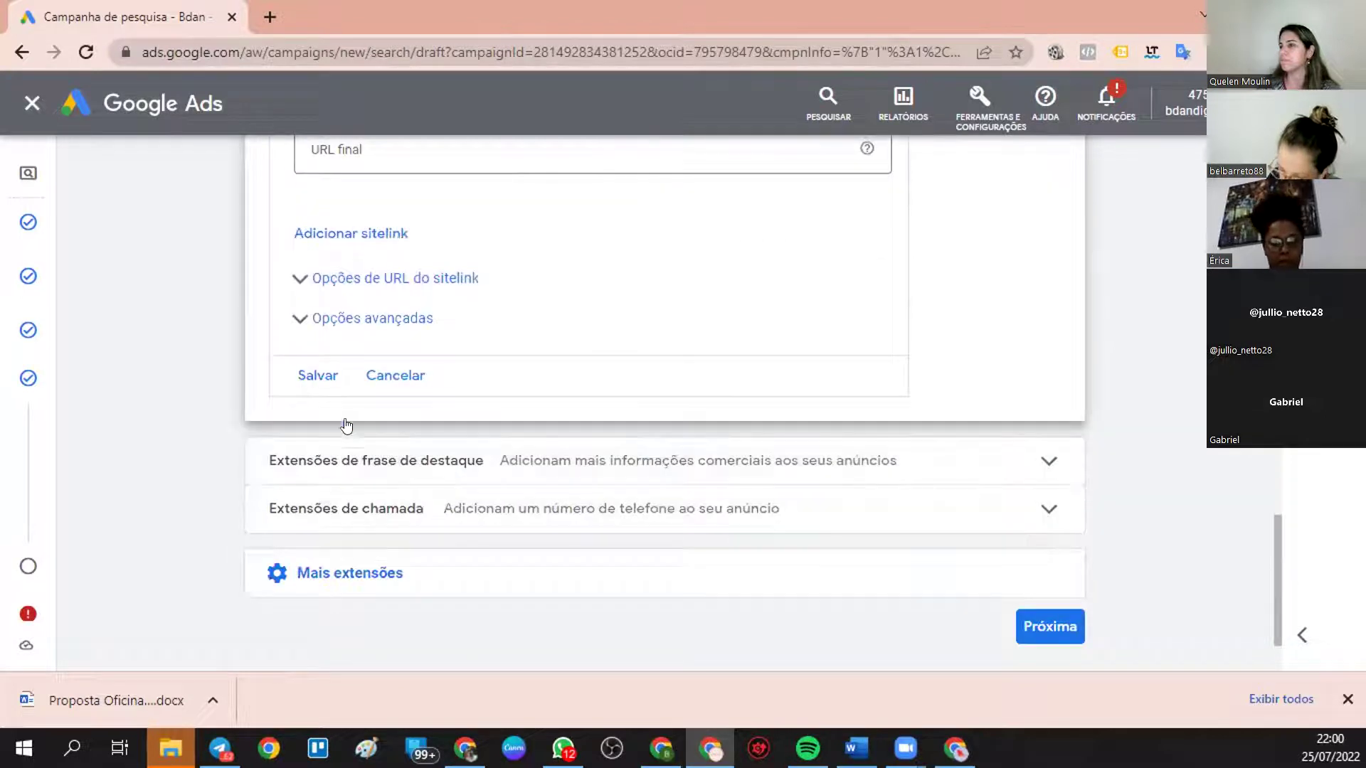
- Save the Orçamento gratuito sitelink and open its mobile ad preview
click(317, 371)
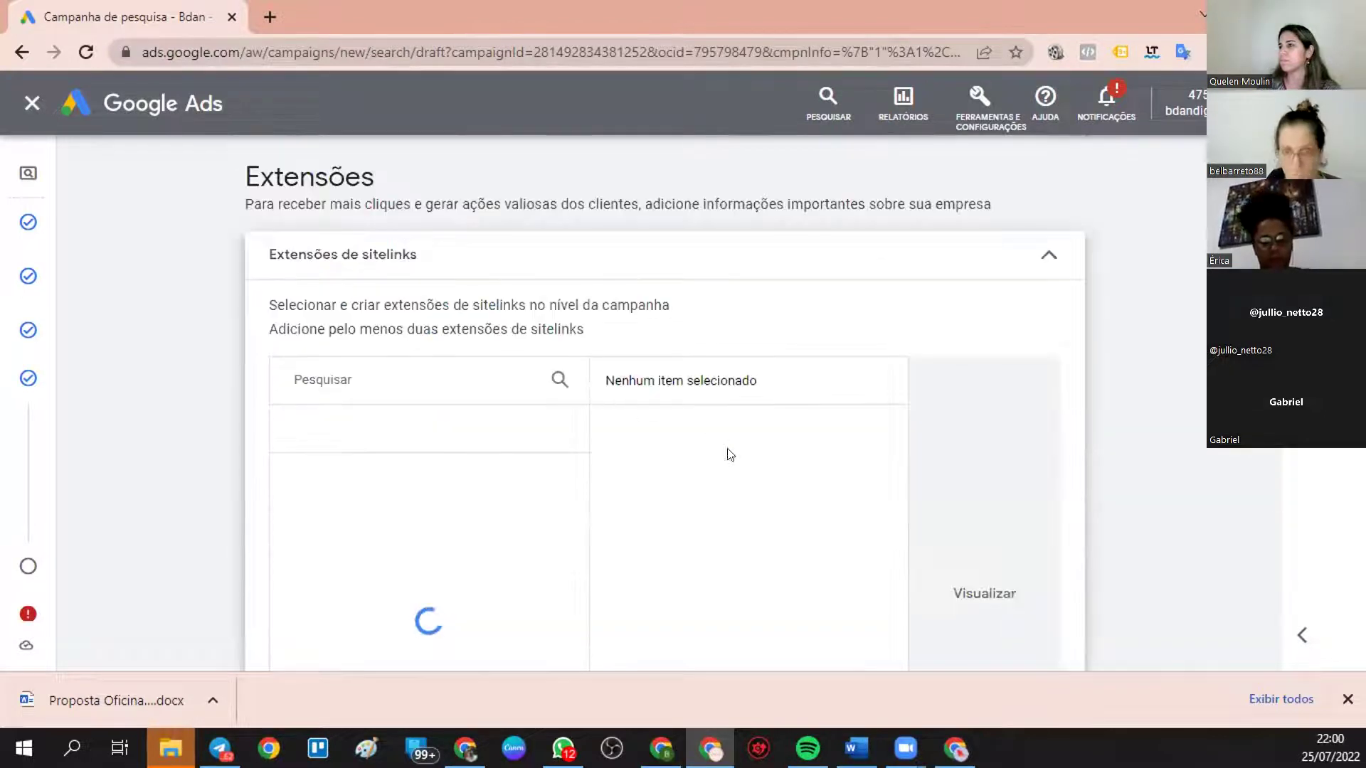
click(984, 593)
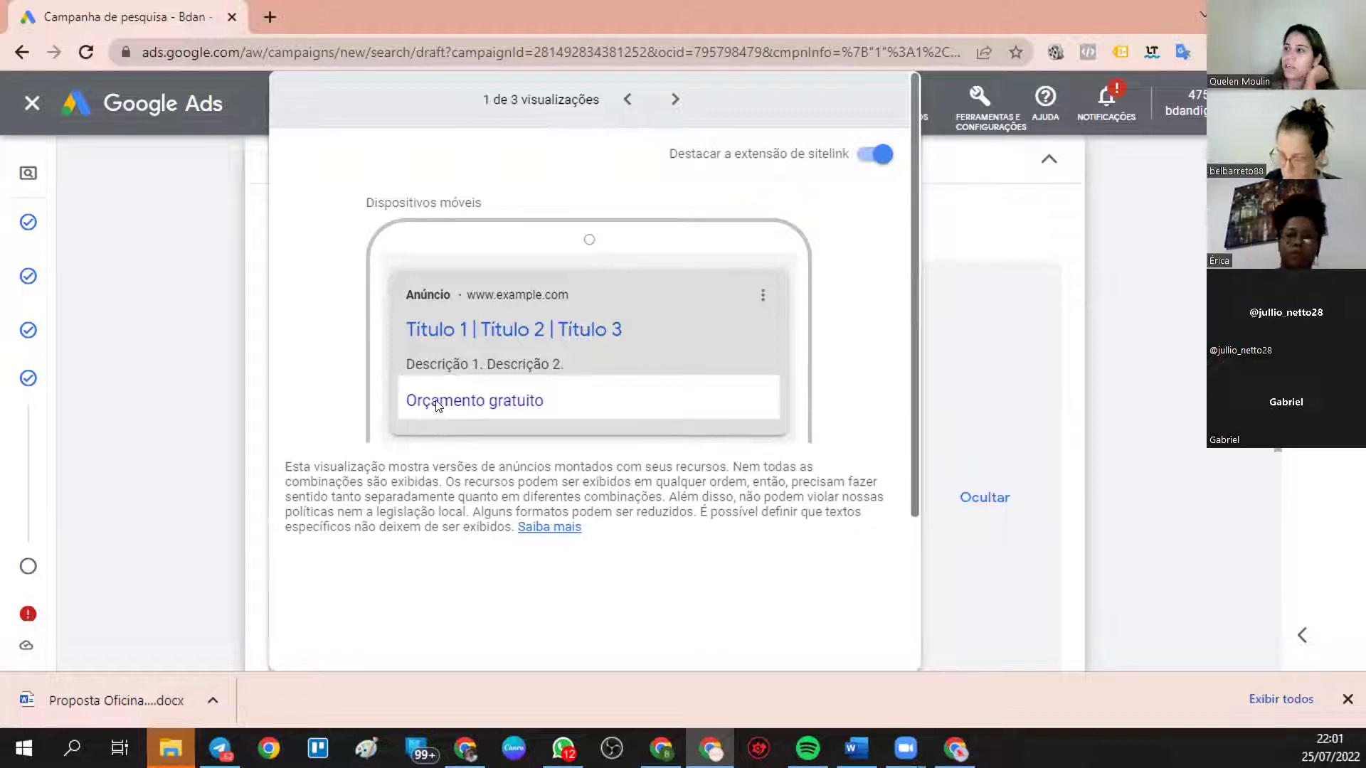
- View the desktop version of the ad preview, then switch to the Google search window
click(671, 98)
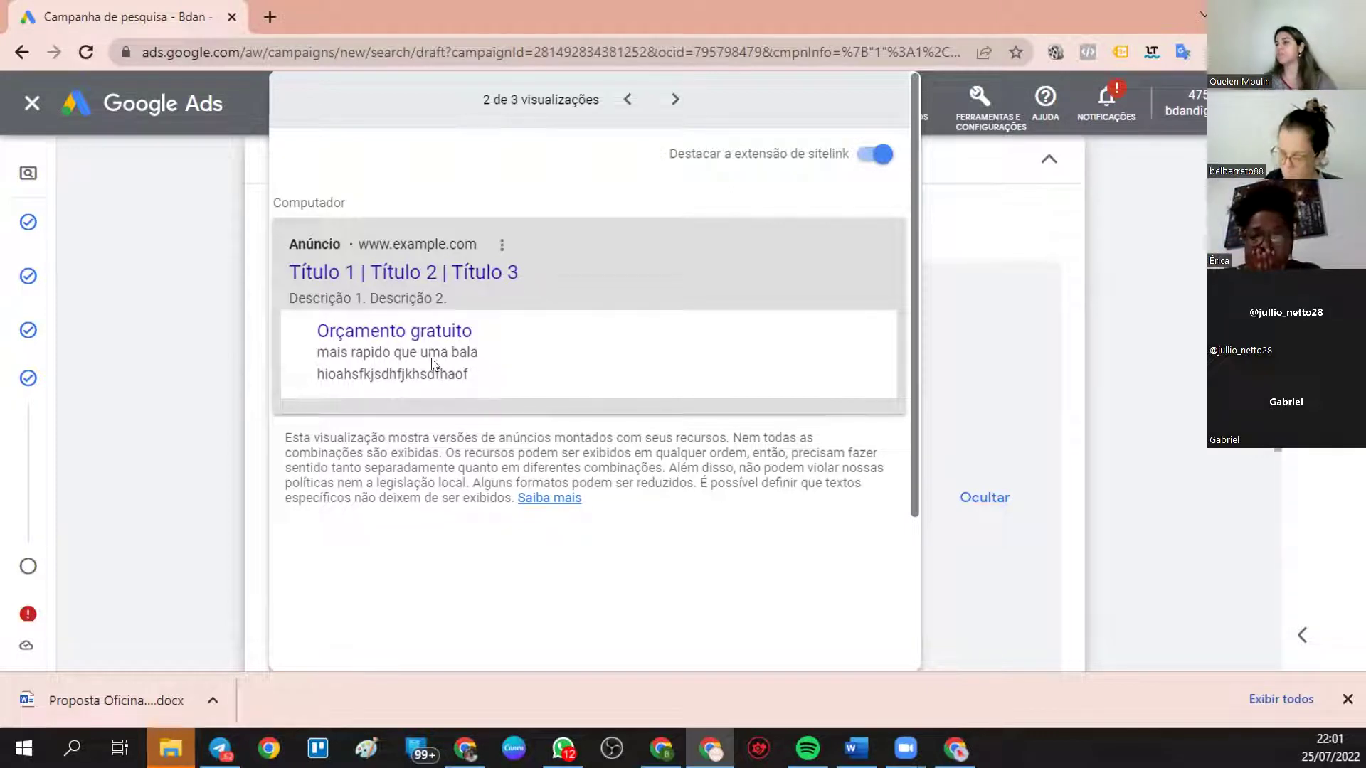
click(955, 740)
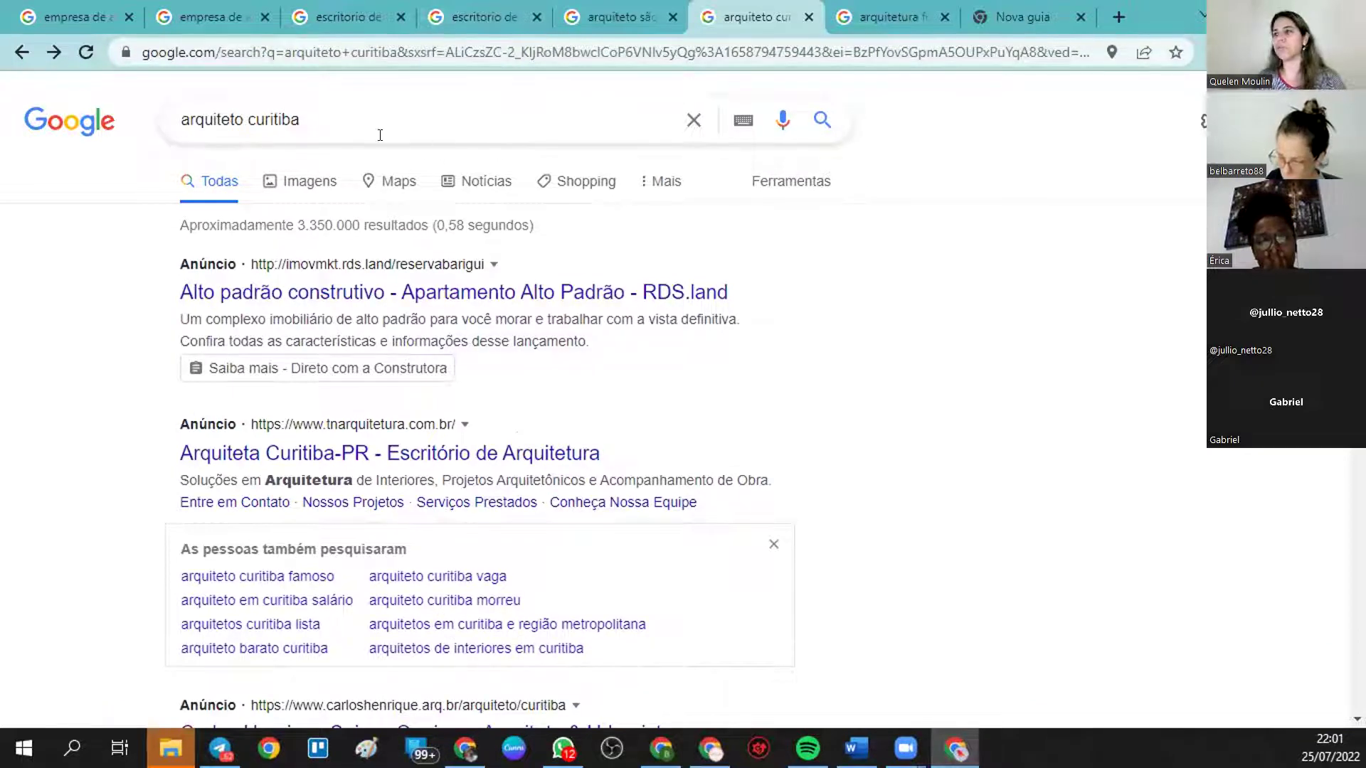
- Replace the arquiteto curitiba query with a search for 'recuperação de creditos tributarios'
triple_click(158, 119)
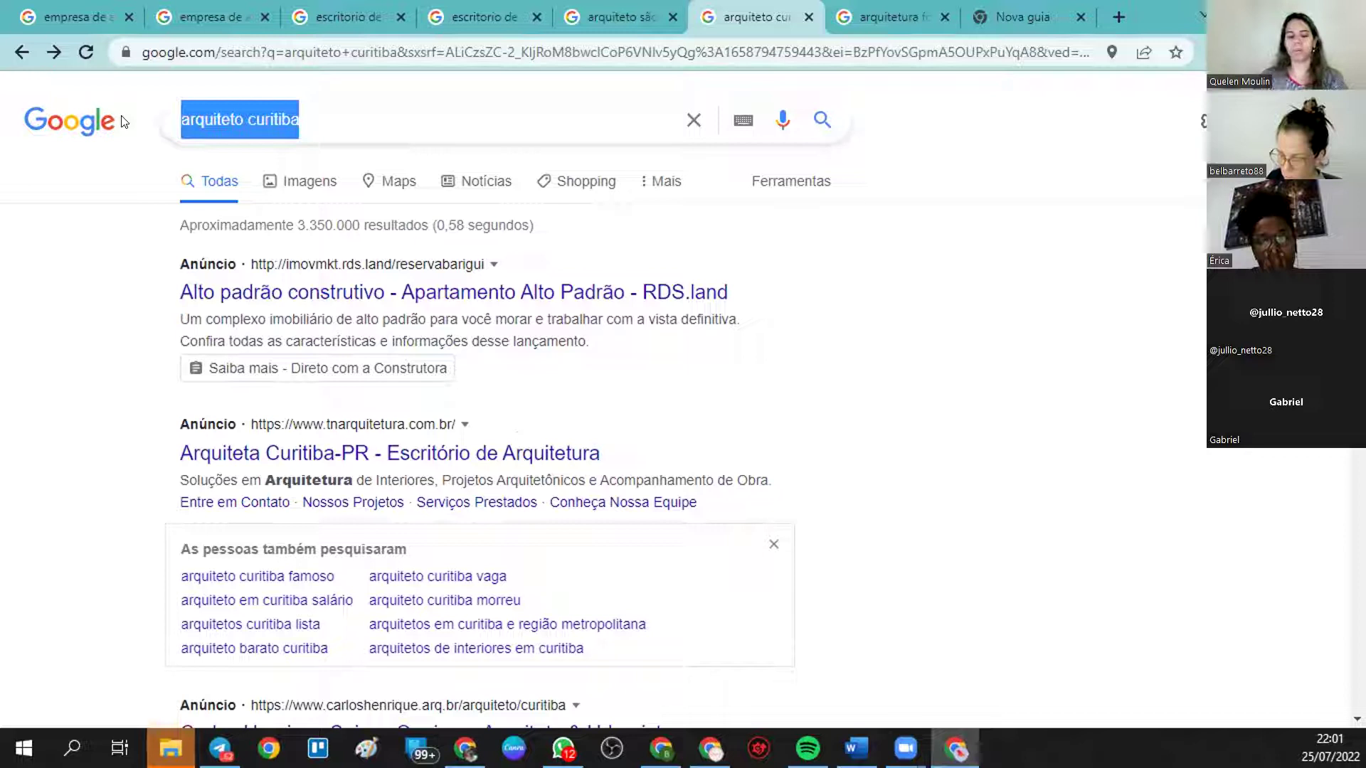
text(empres)
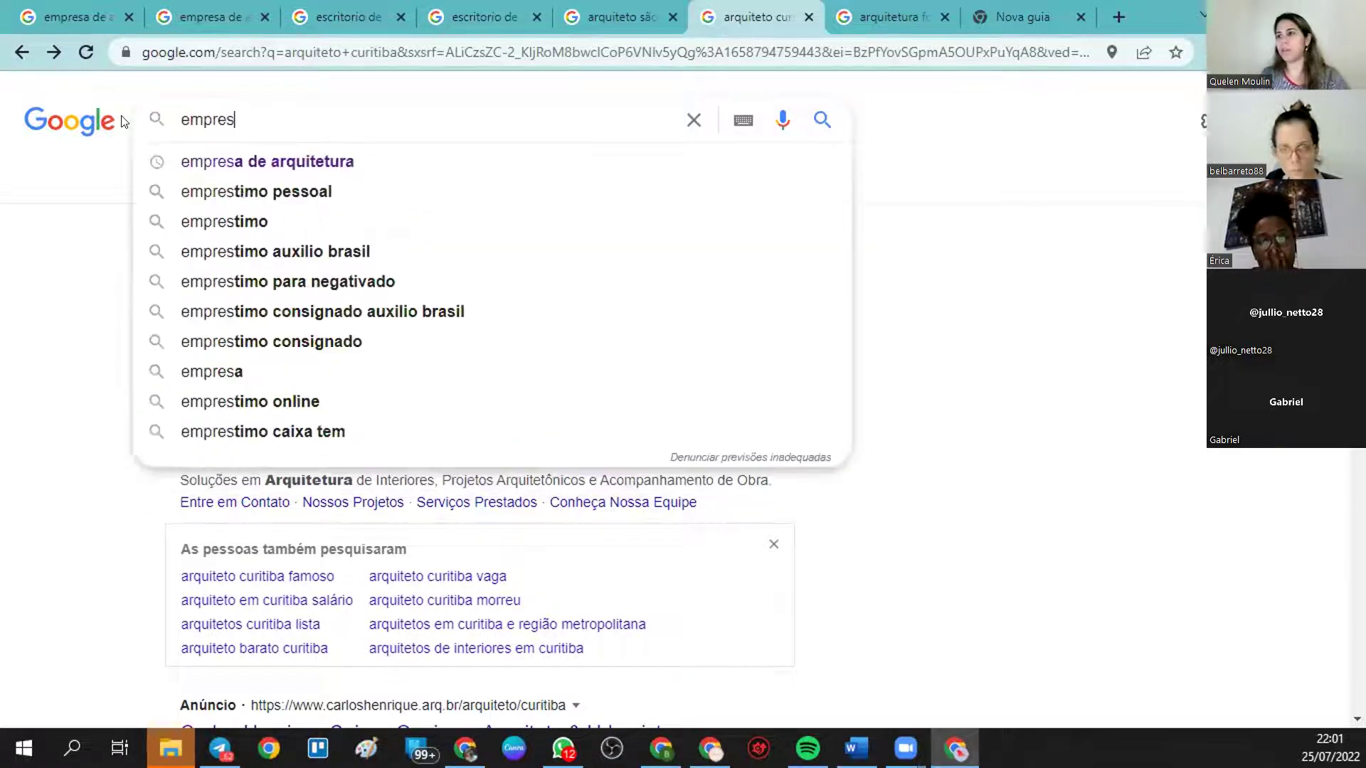
key(BackSpace)
key(BackSpace)
key(BackSpace)
key(BackSpace)
key(BackSpace)
key(BackSpace)
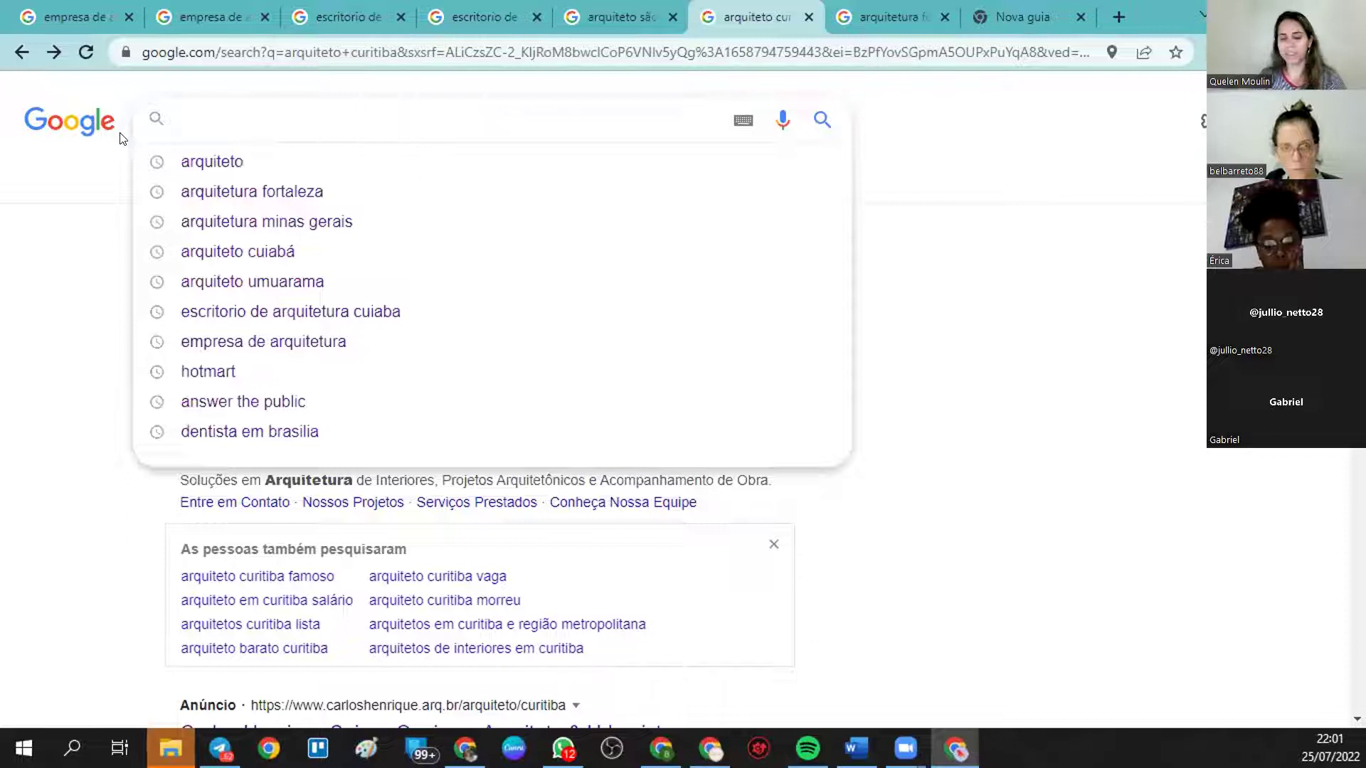
text(re)
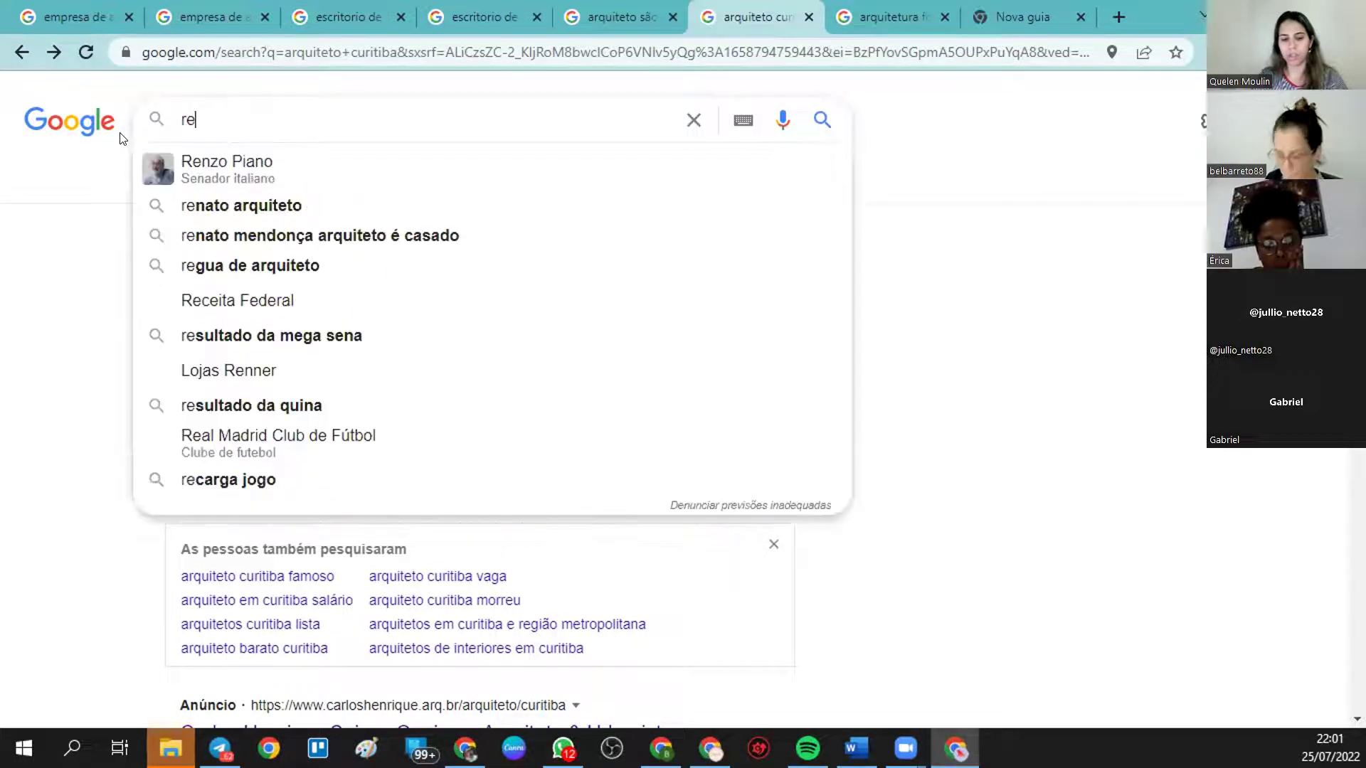
text(cuperção de cre)
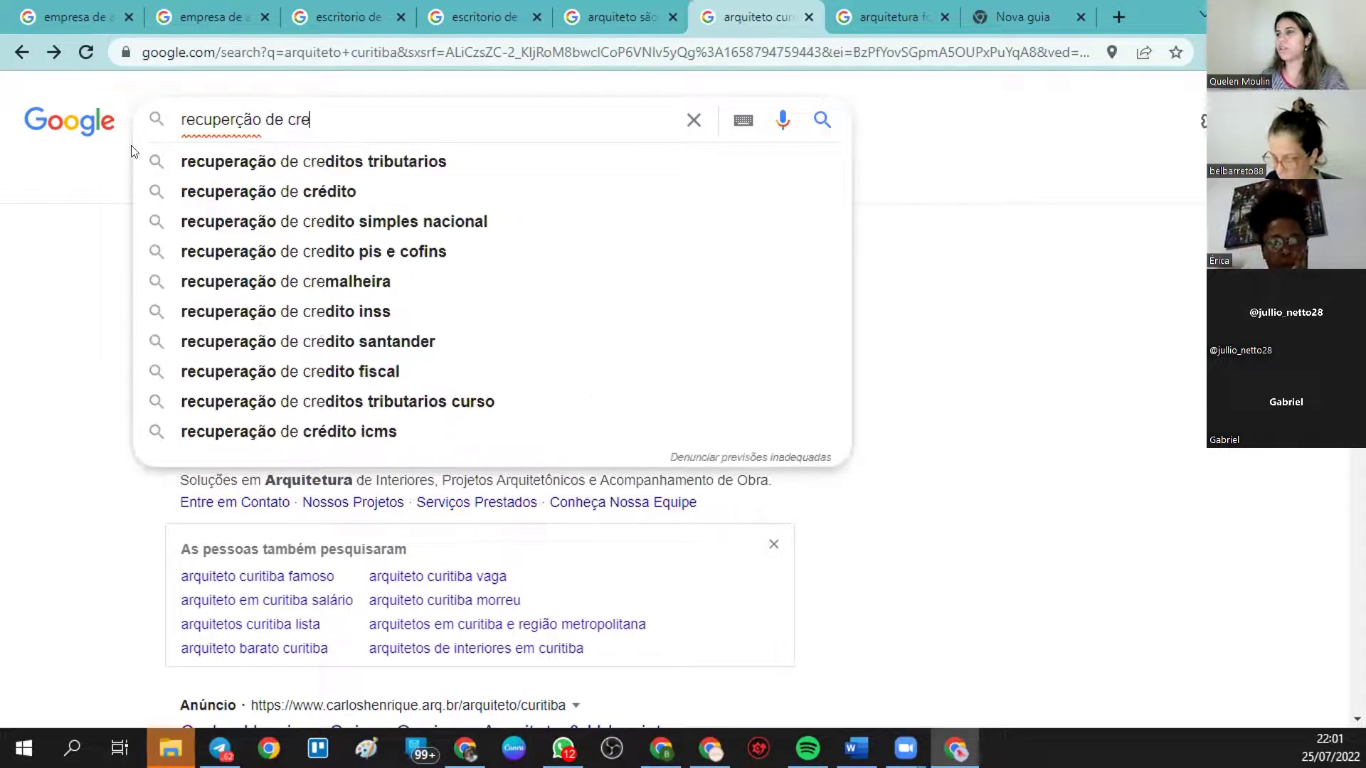
click(183, 164)
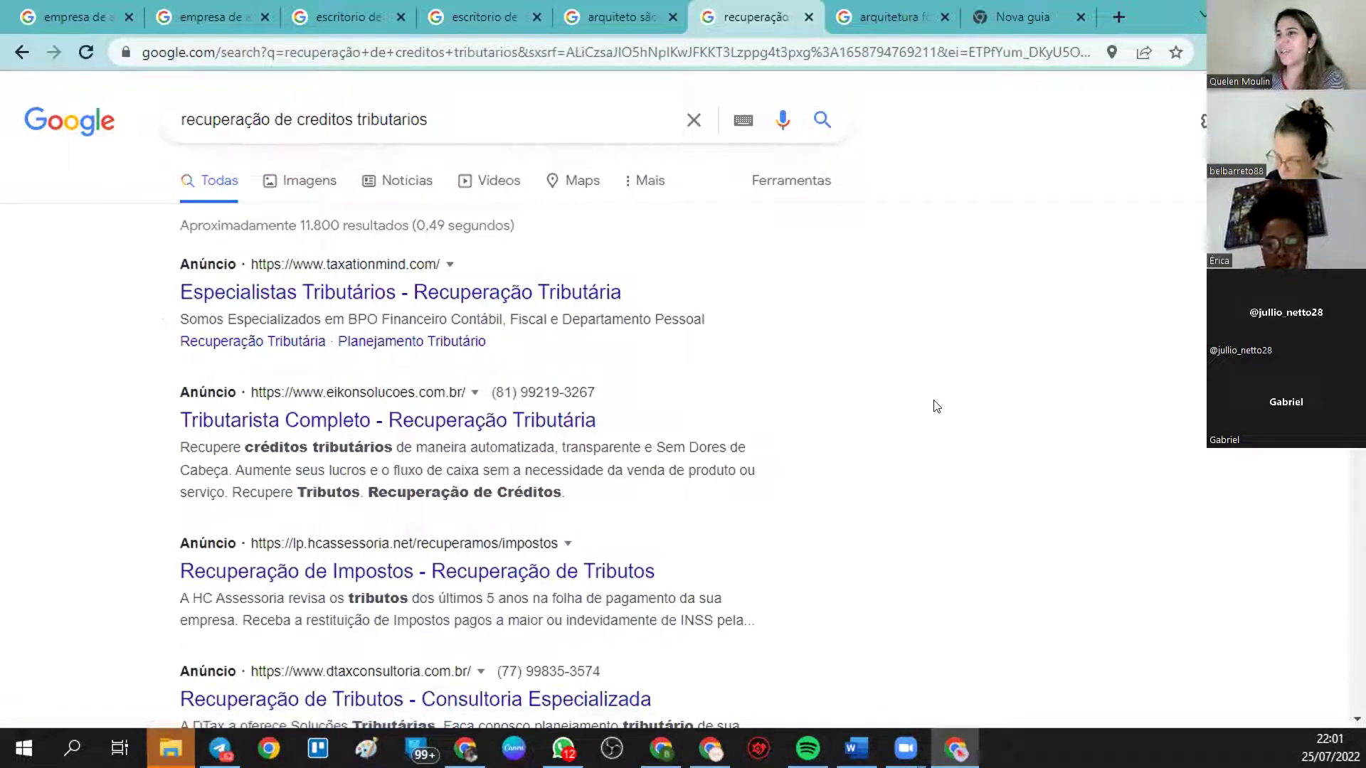
scroll(948, 395, down, 1)
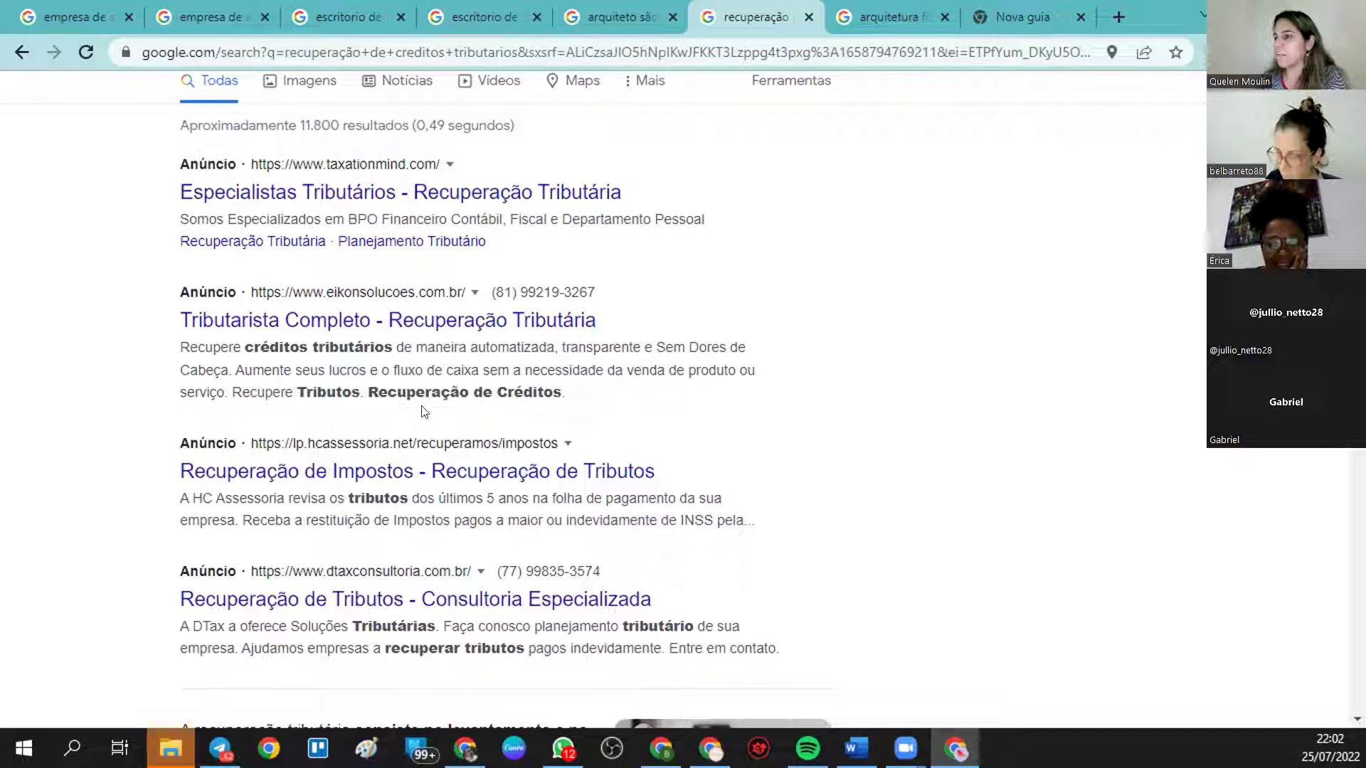
scroll(533, 412, down, 2)
scroll(484, 284, up, 3)
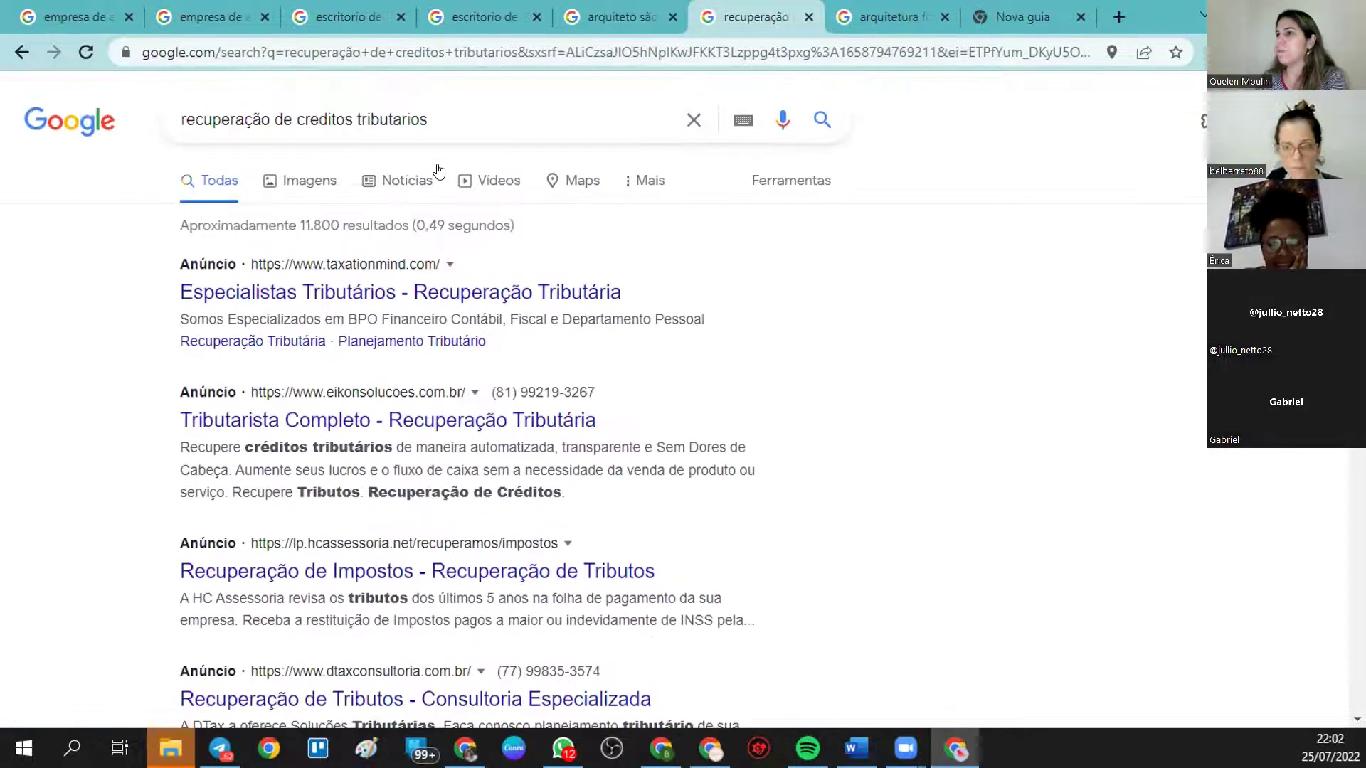
- Add 'rio janeiro' to the query and run the search
click(444, 124)
text(rio)
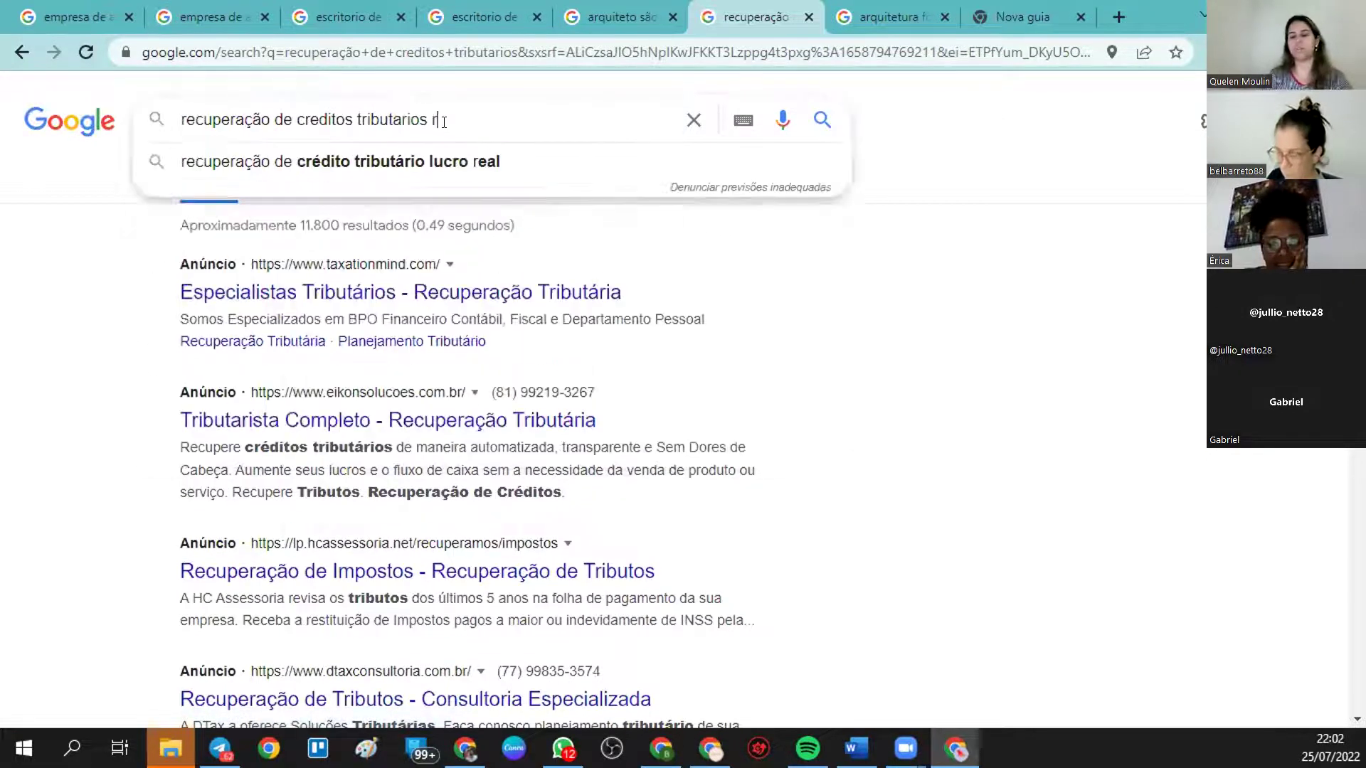
key(BackSpace)
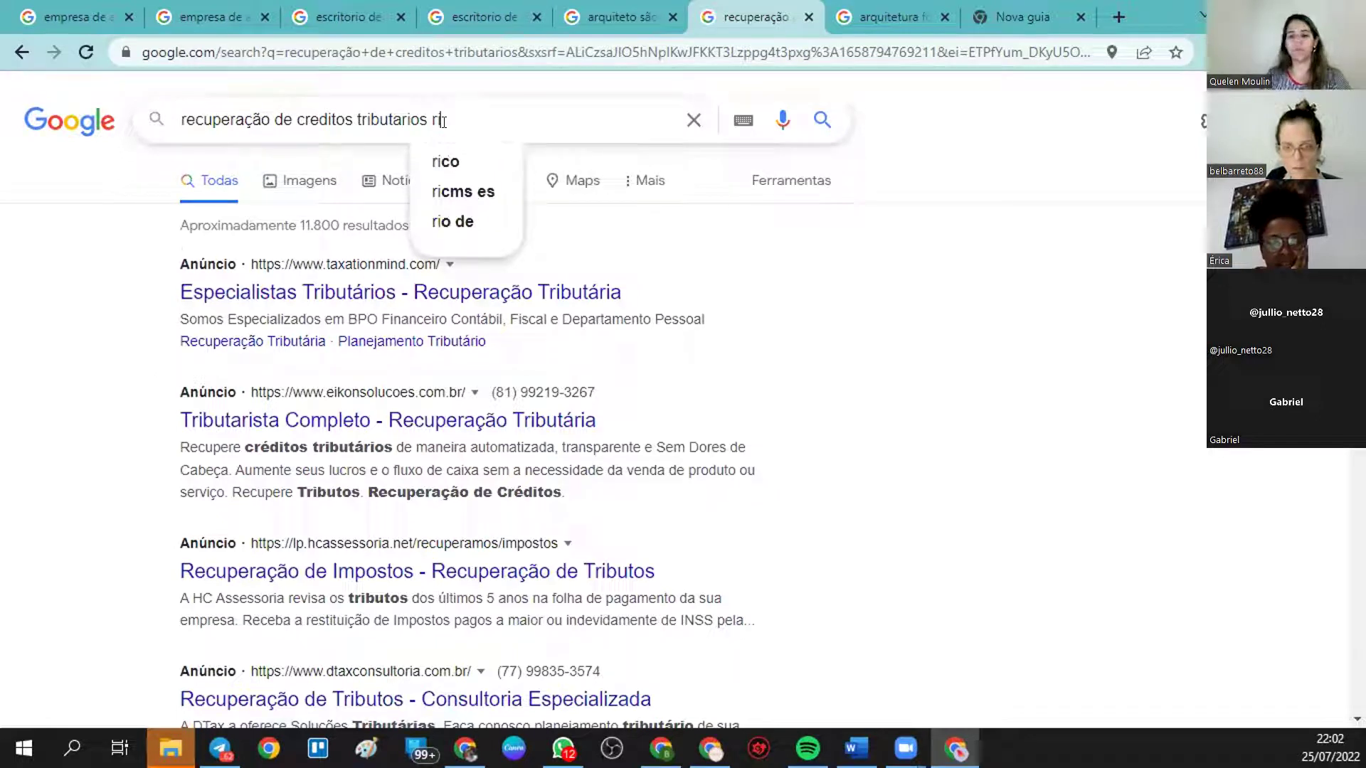
text(o )
text(ja)
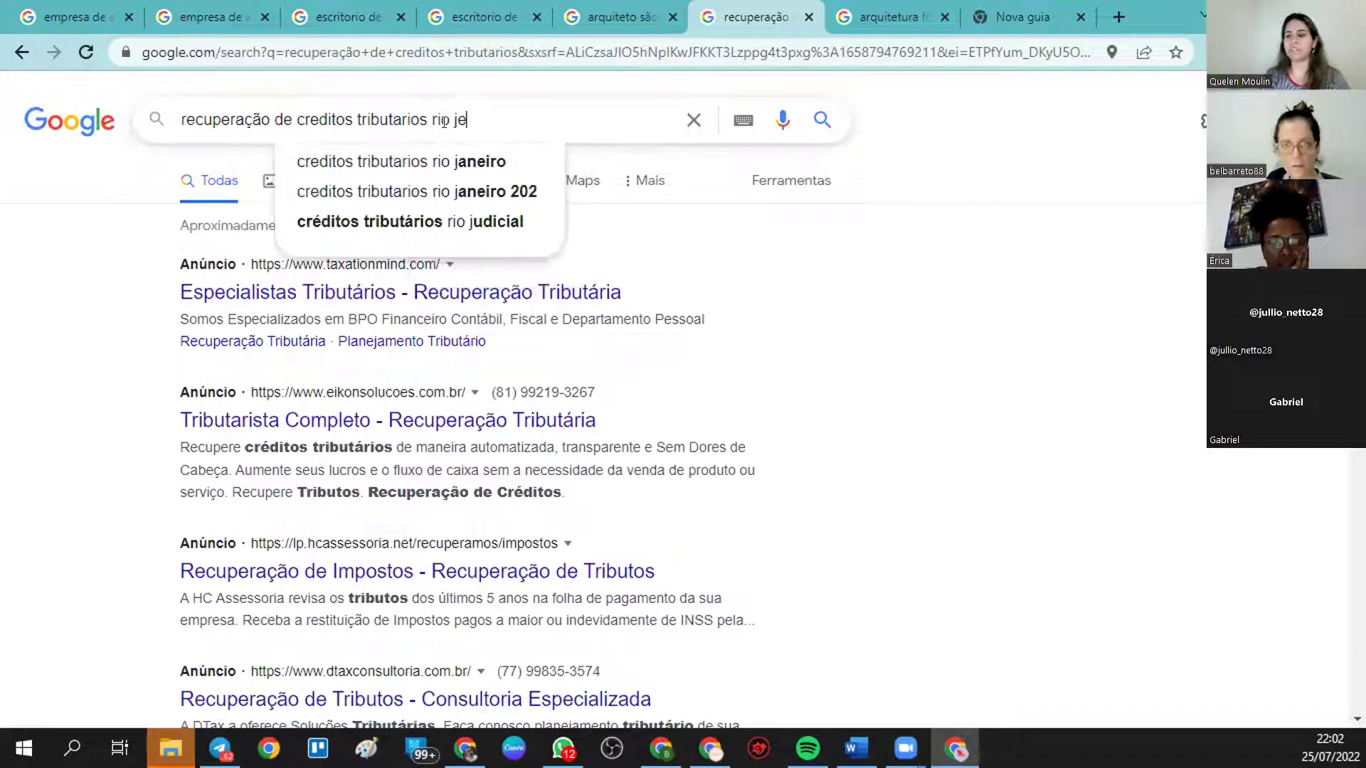
key(BackSpace)
text(en)
key(BackSpace)
key(BackSpace)
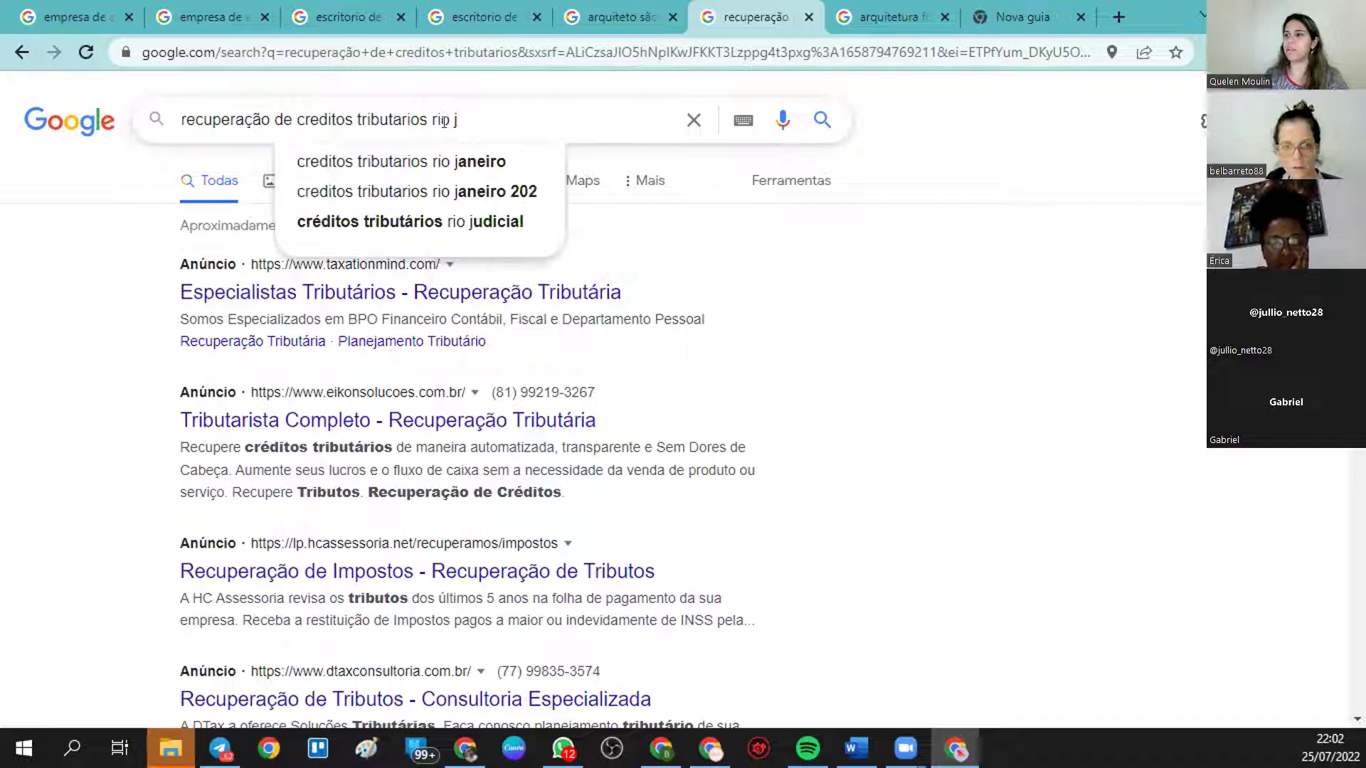
text(aneiro)
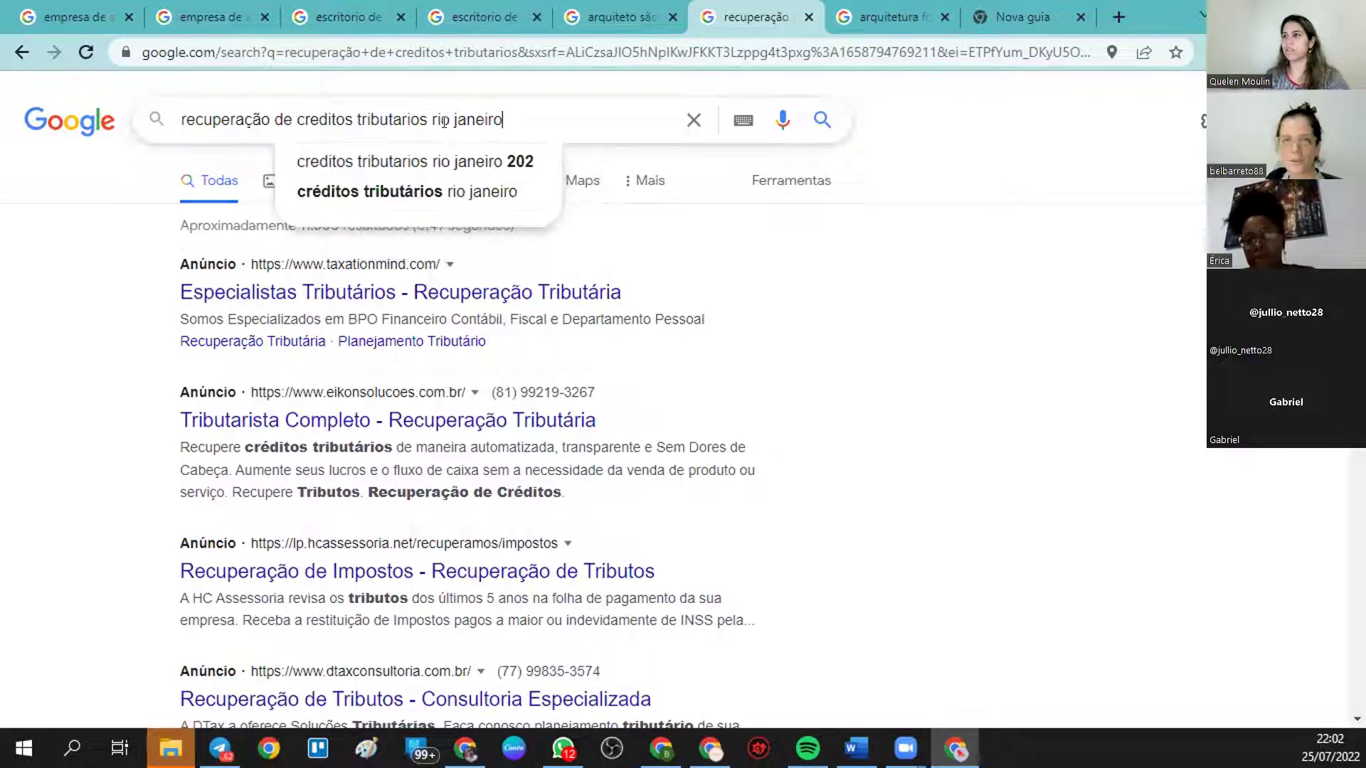
key(Return)
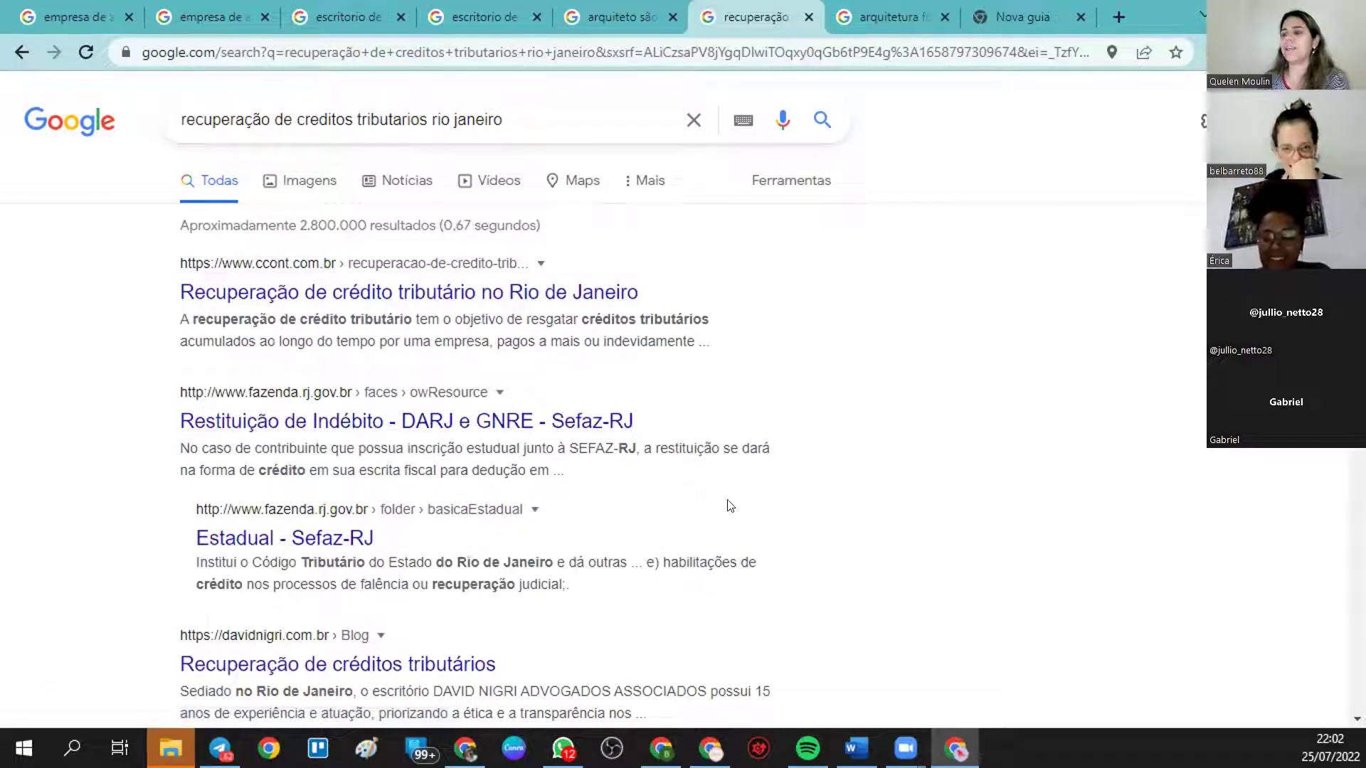
- Search Google for 'clinica medica', then start replacing the query with 'trafego pa'
scroll(556, 427, down, 1)
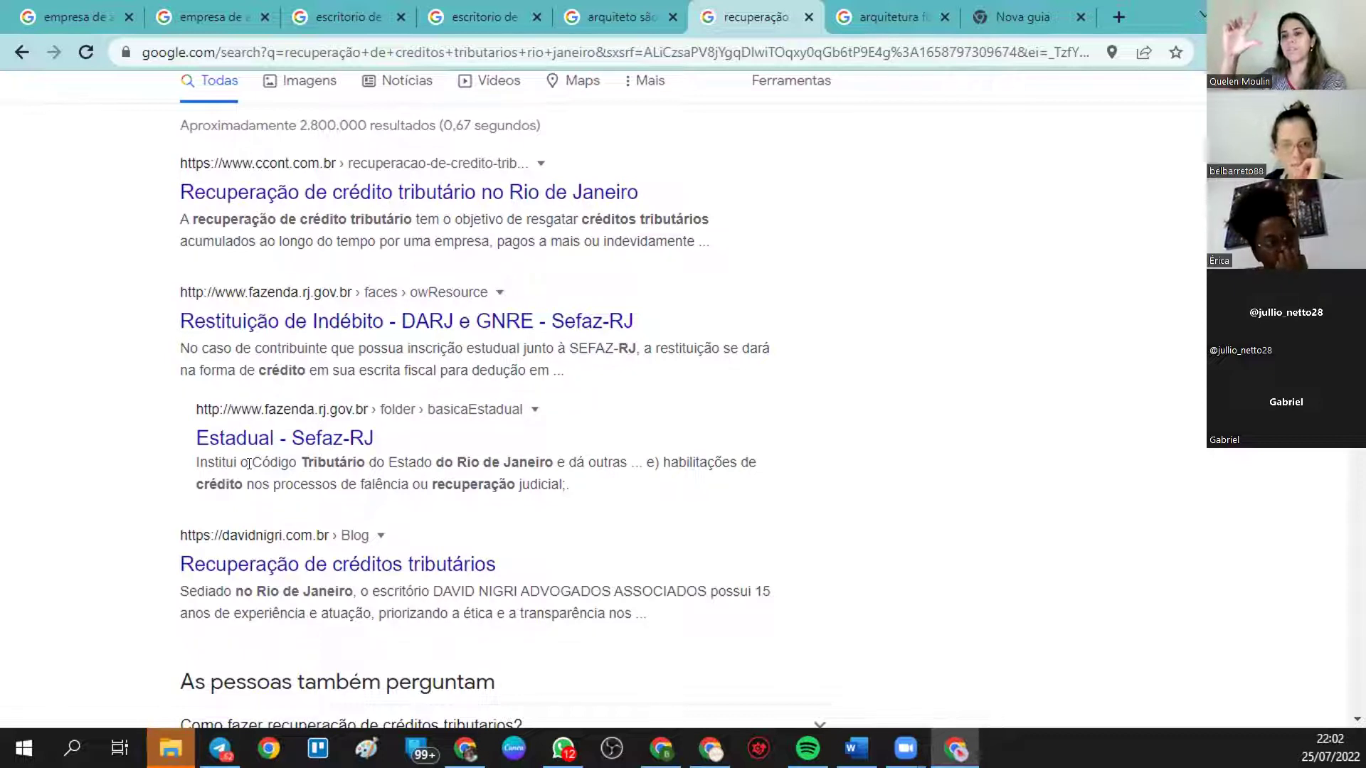
scroll(408, 127, up, 2)
drag(510, 125, 178, 119)
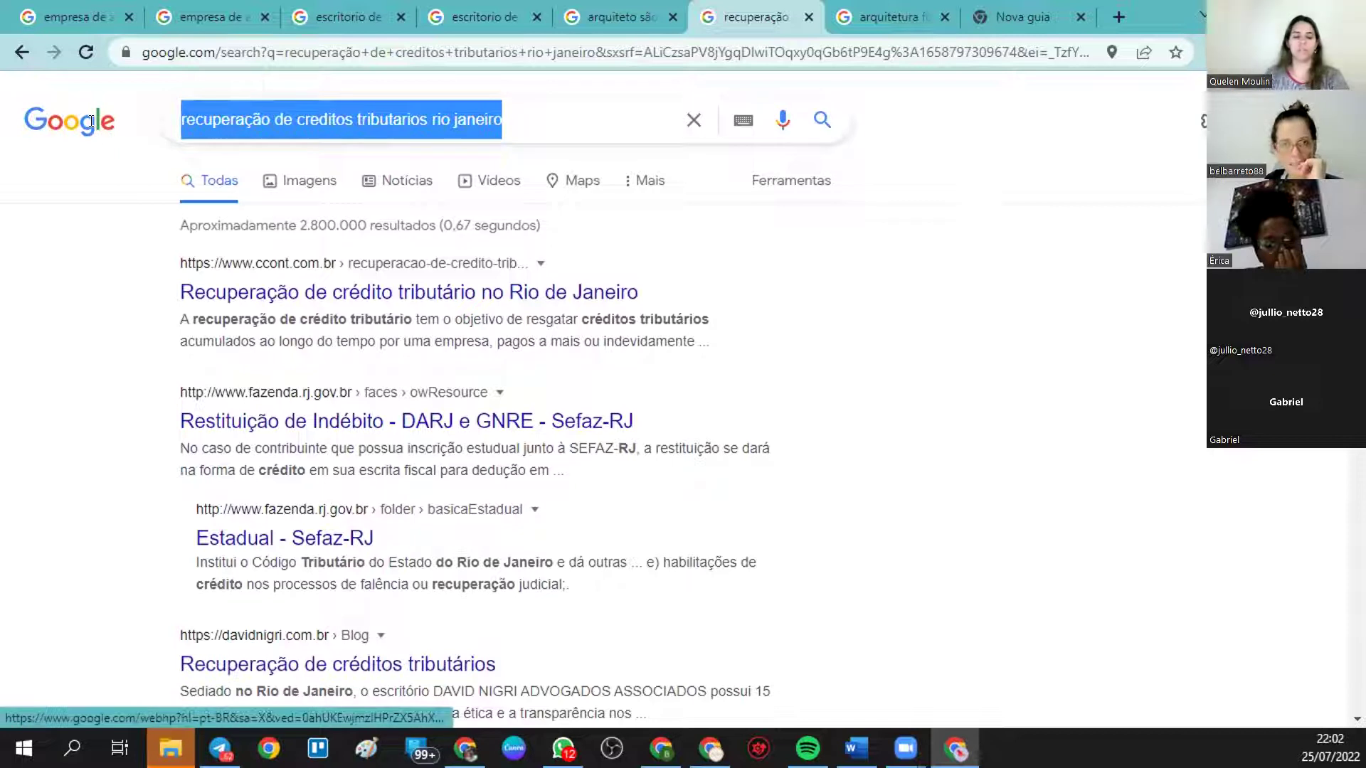
text(clinica)
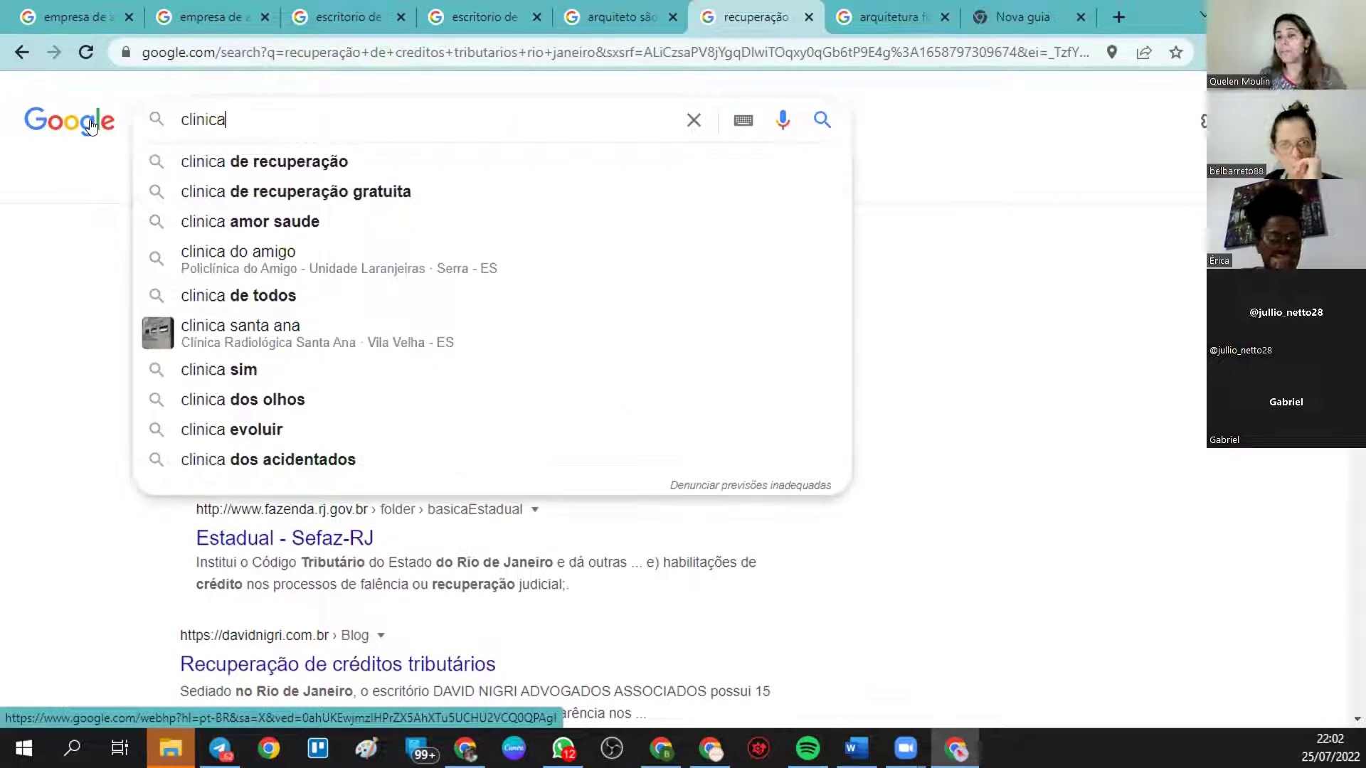
text( m)
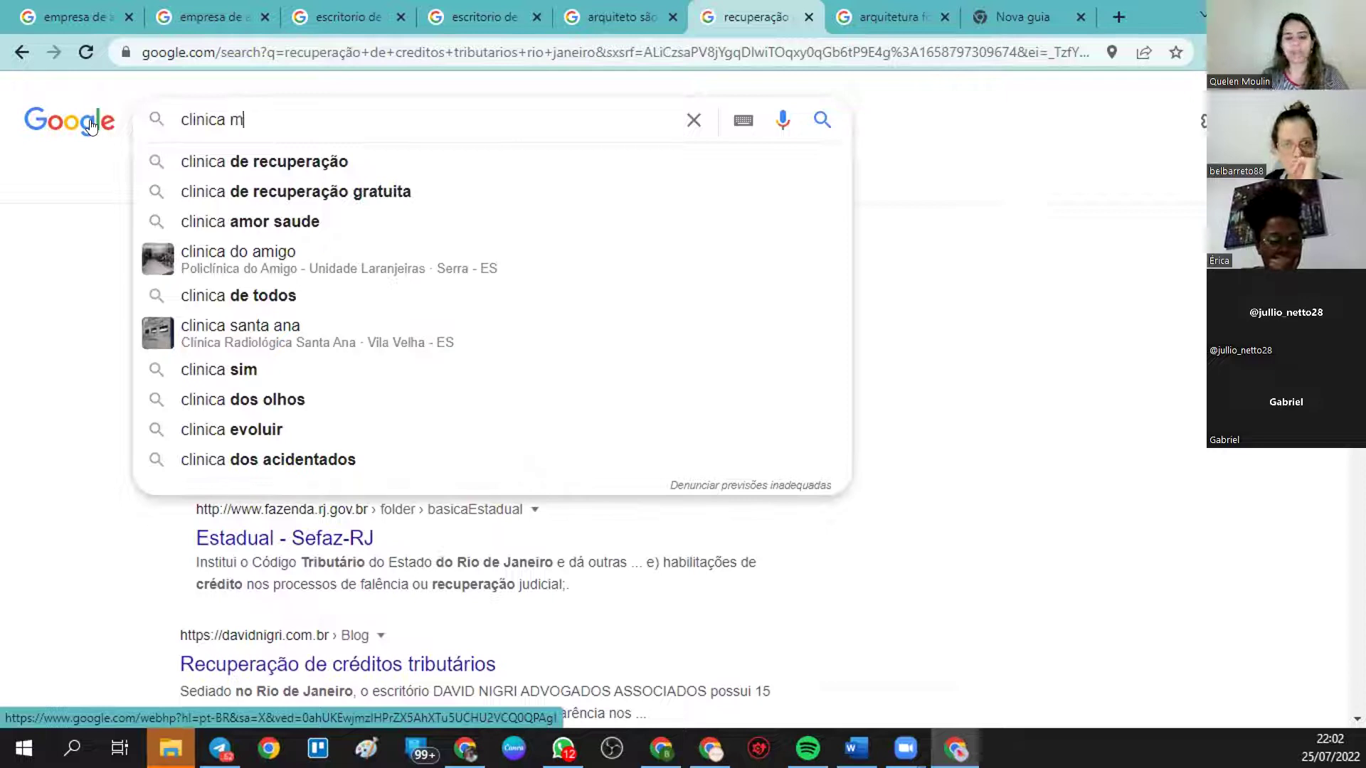
text(edica)
key(Return)
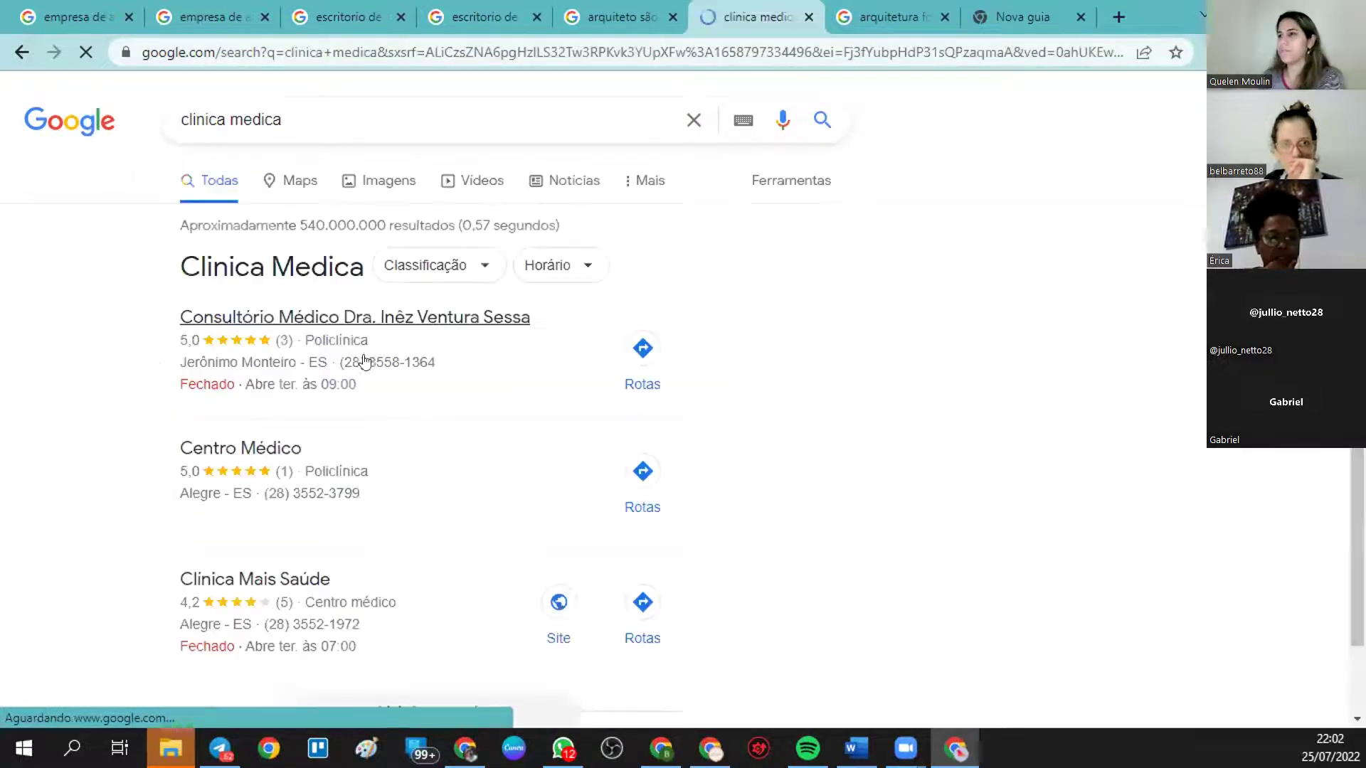
drag(326, 122, 182, 120)
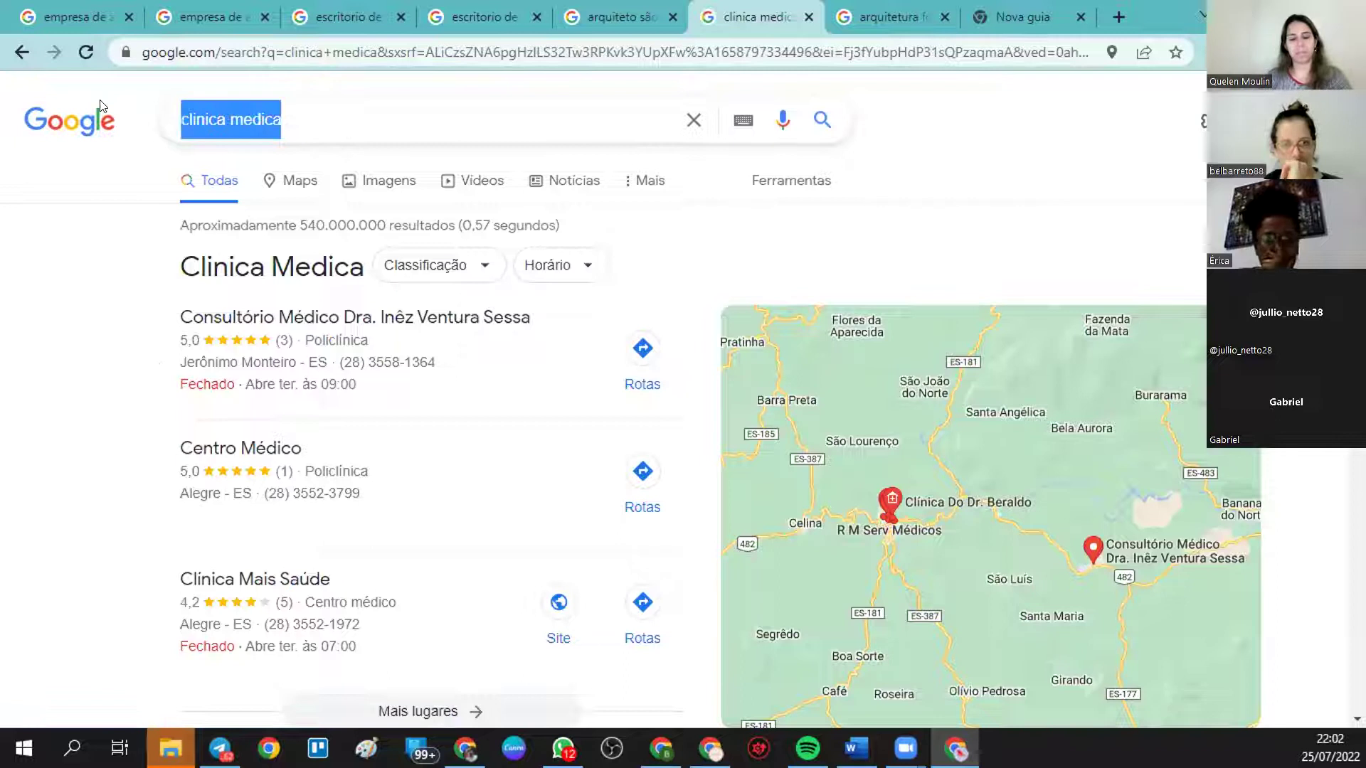
text(trA)
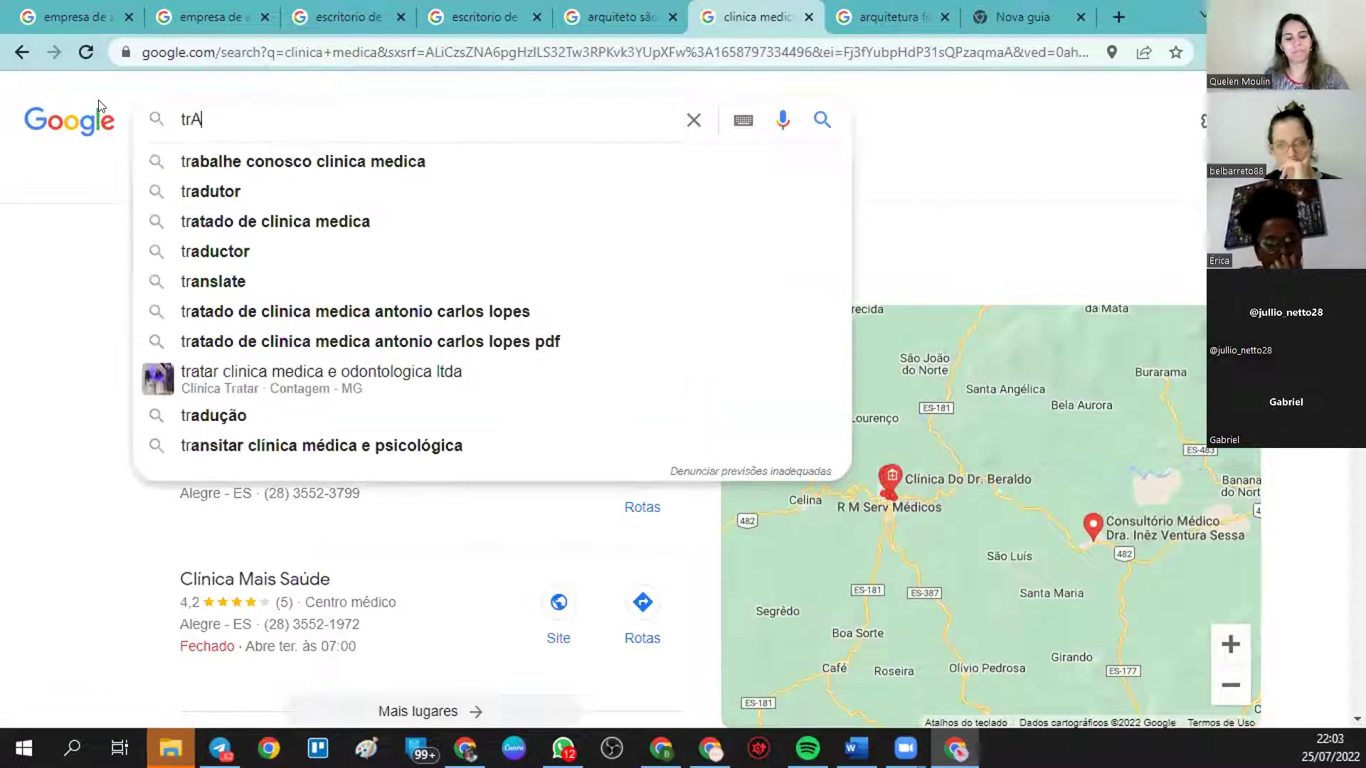
text(FEGO PA)
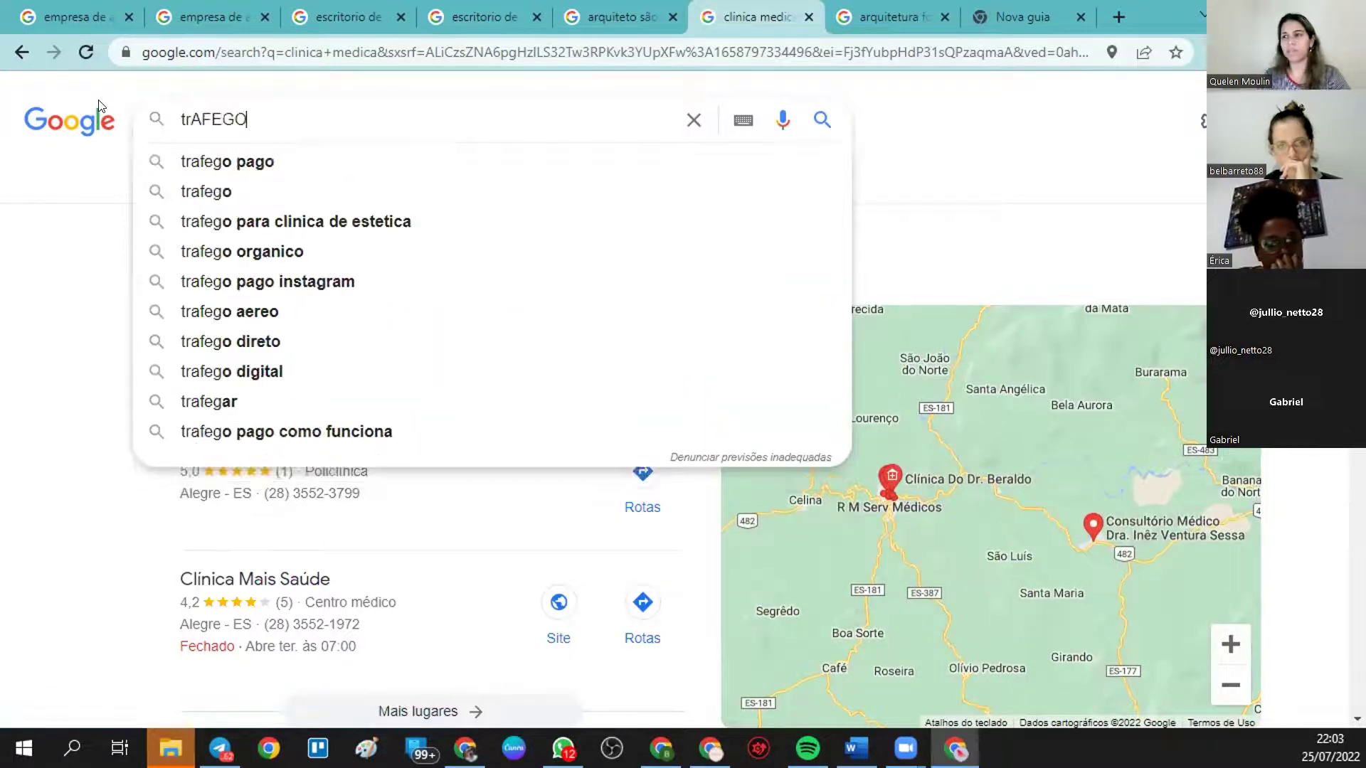
- Search 'trafego pago' from the suggestions, then search 'SOBRAL'
click(241, 166)
scroll(466, 250, down, 3)
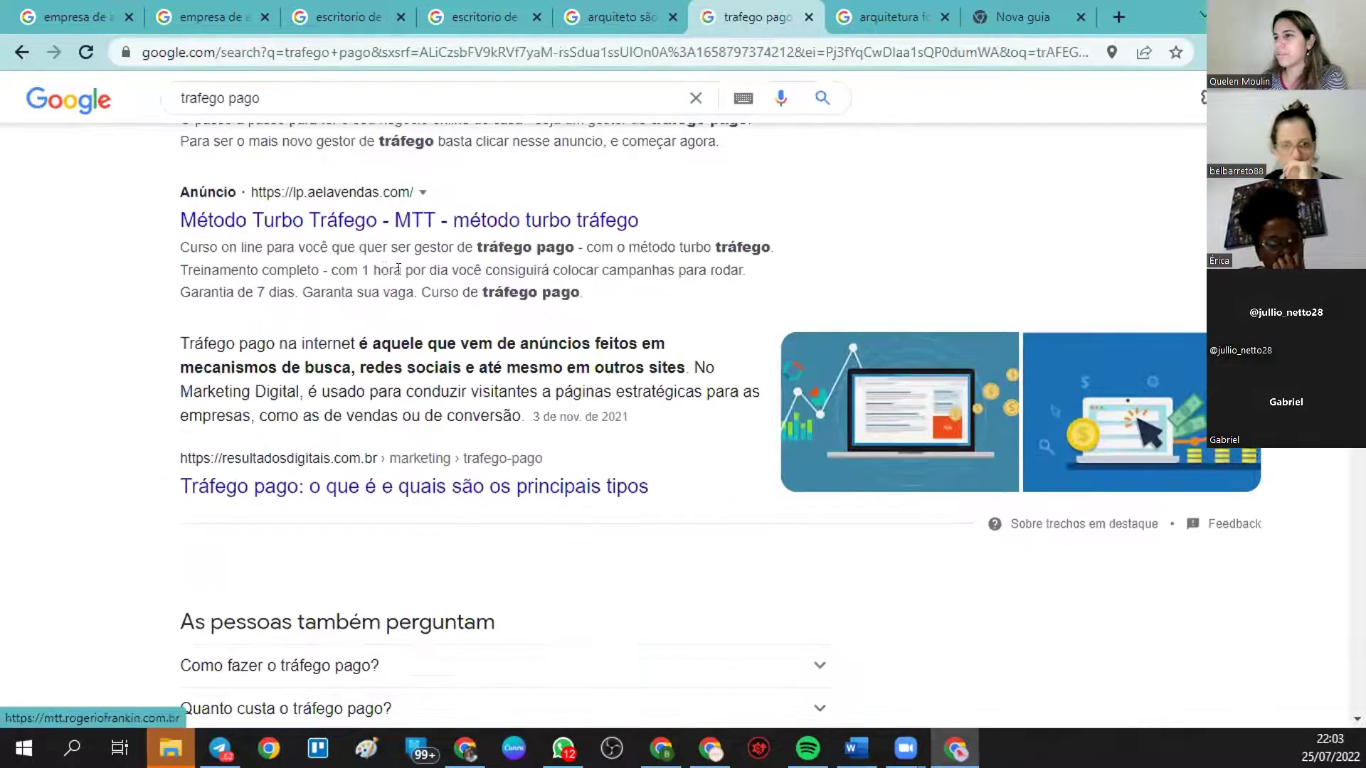
scroll(282, 324, up, 3)
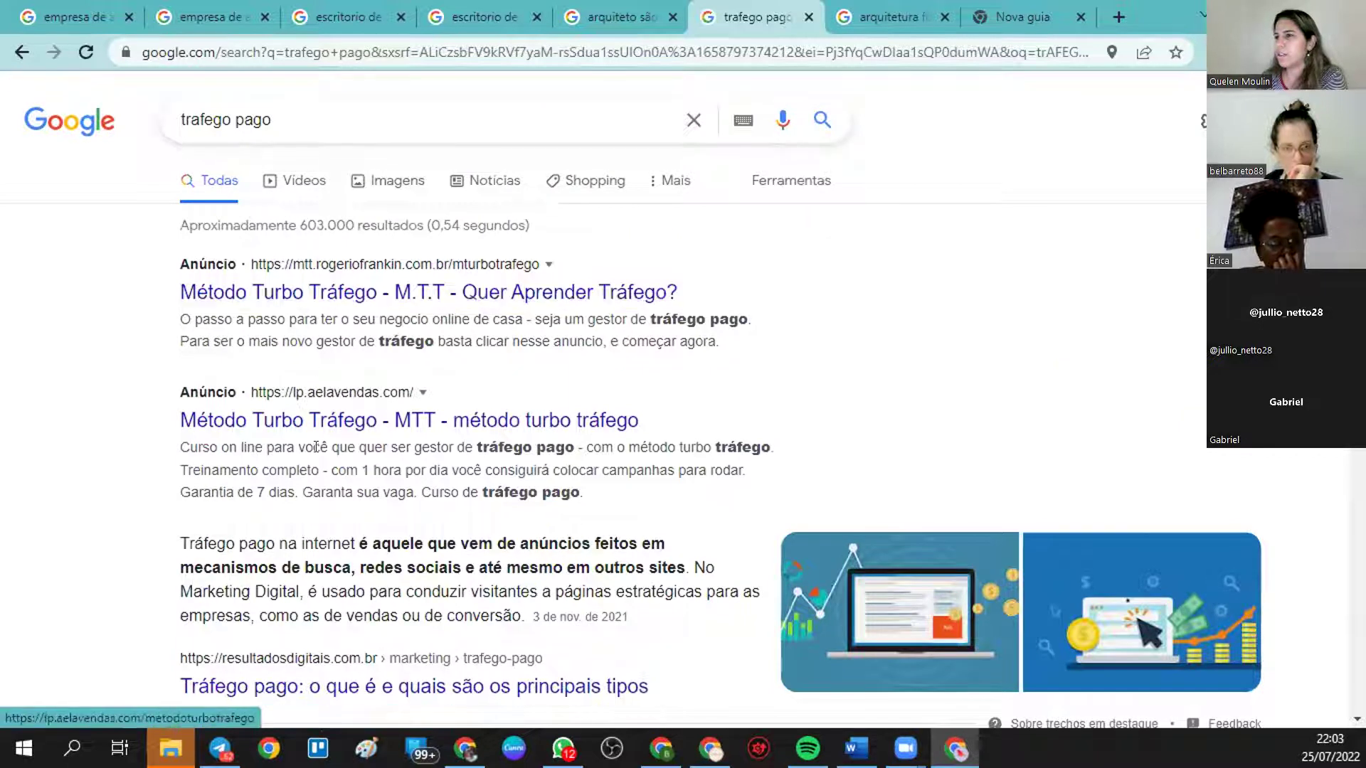
drag(273, 119, 131, 126)
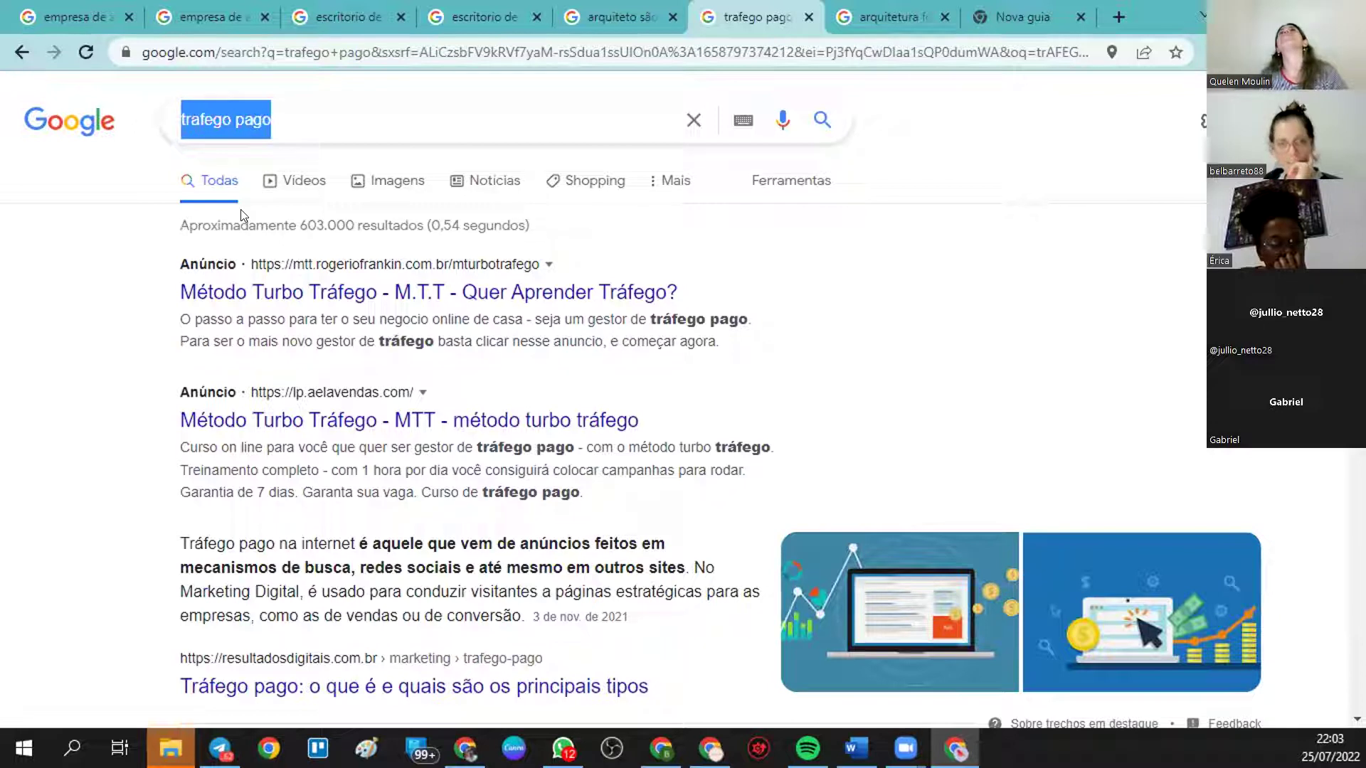
text(SOBRAL)
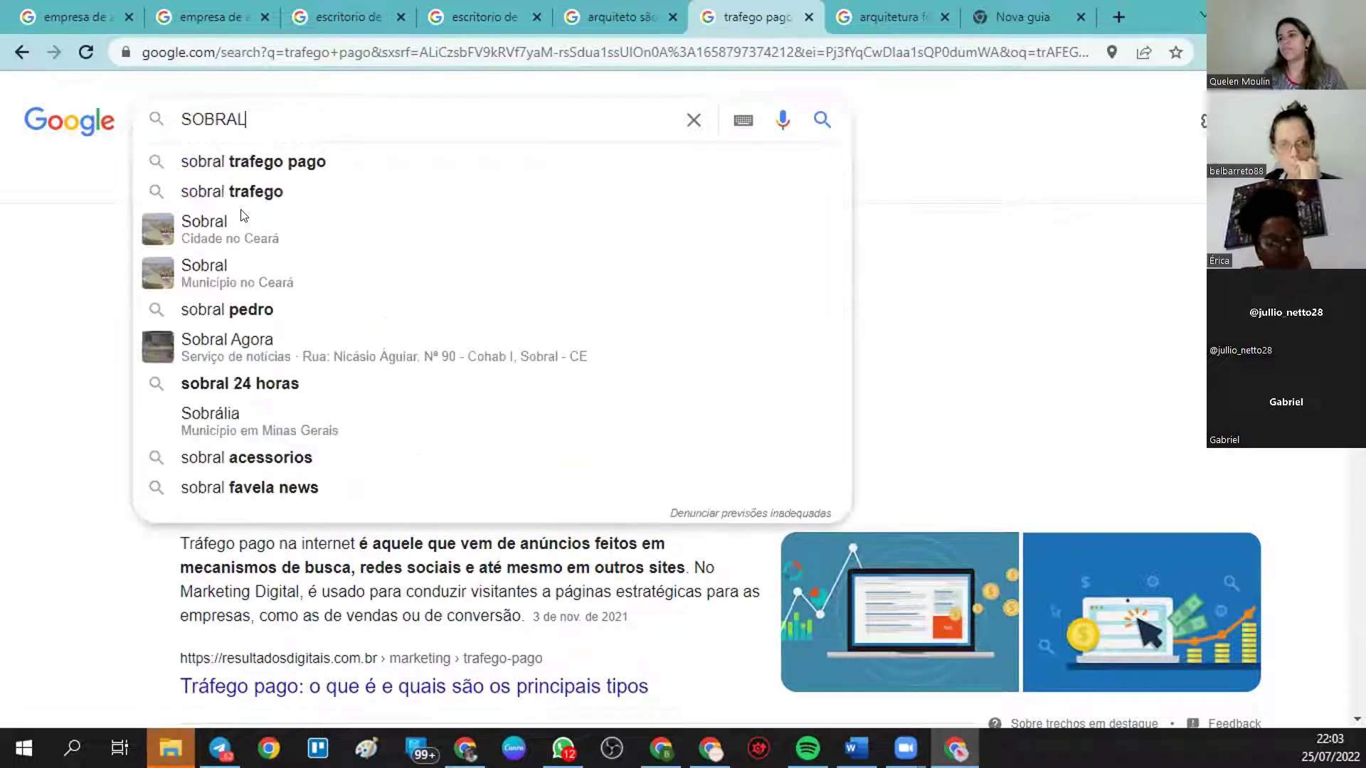
key(Return)
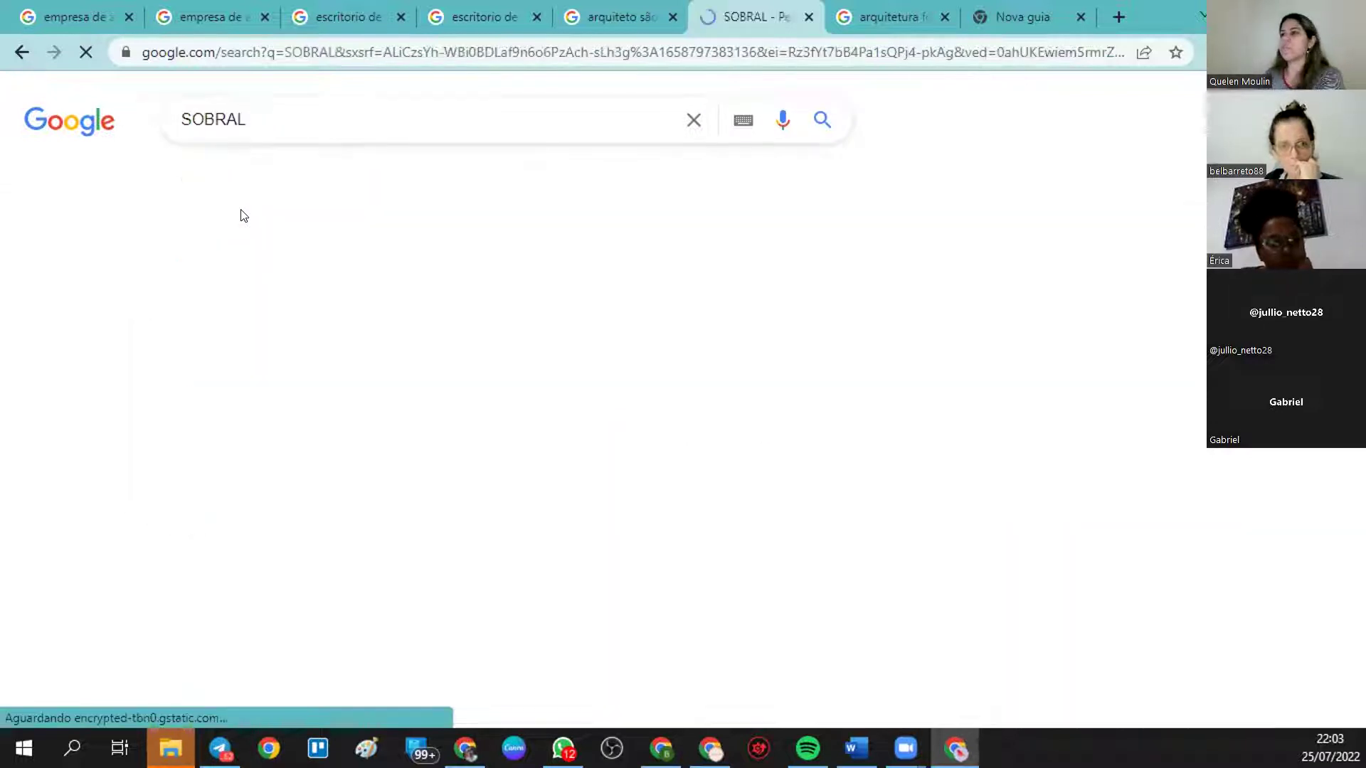
- Refine the query to 'pedro sobral' via suggestions and bring up the page's context menu
scroll(375, 379, down, 2)
scroll(375, 378, up, 2)
drag(225, 112, 58, 78)
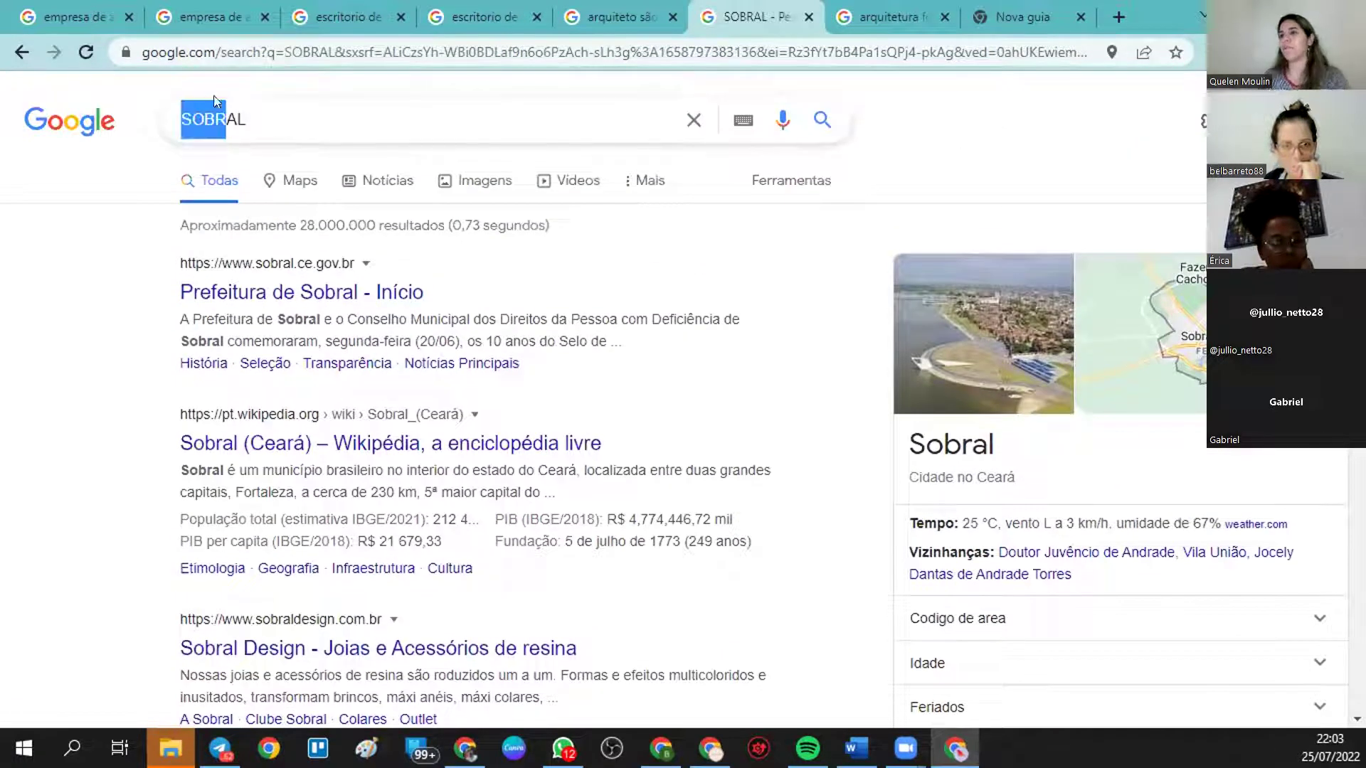
drag(296, 110, 122, 118)
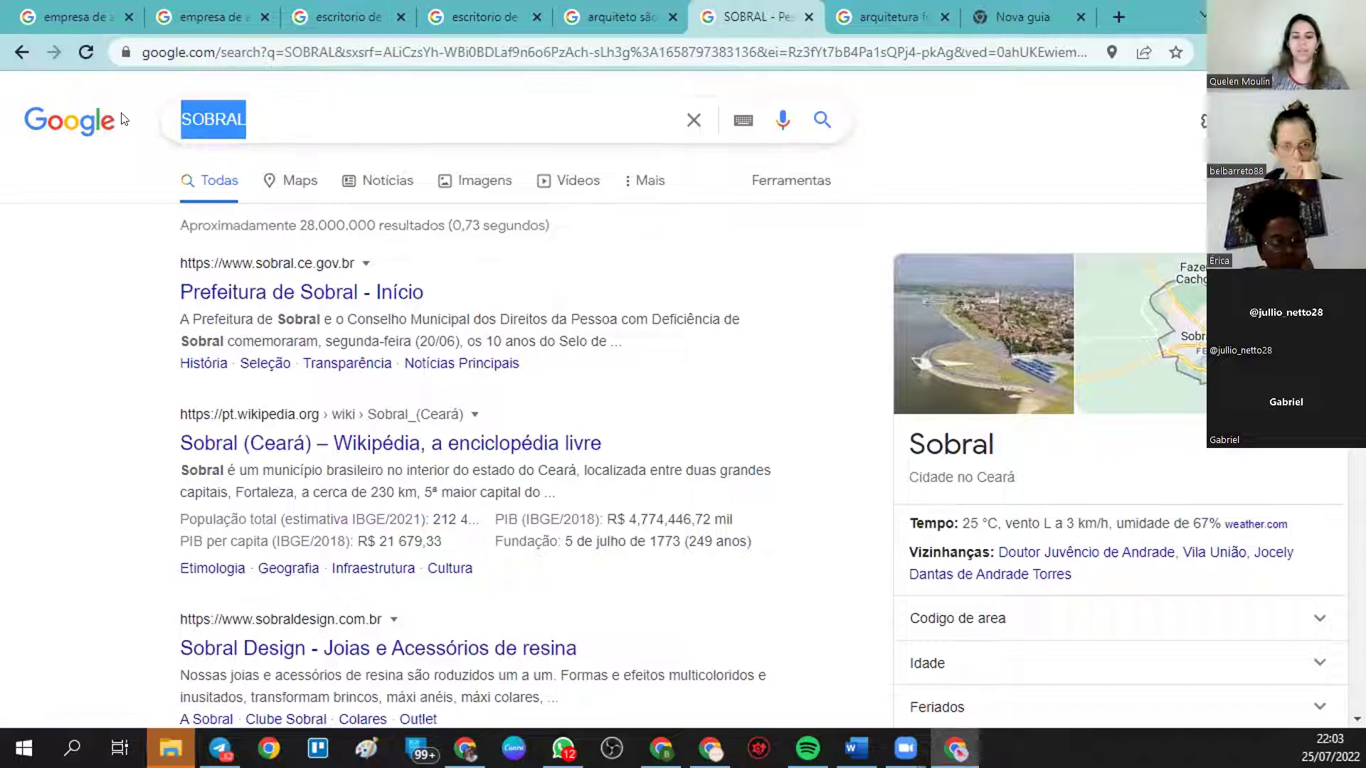
text(PEDRO DO)
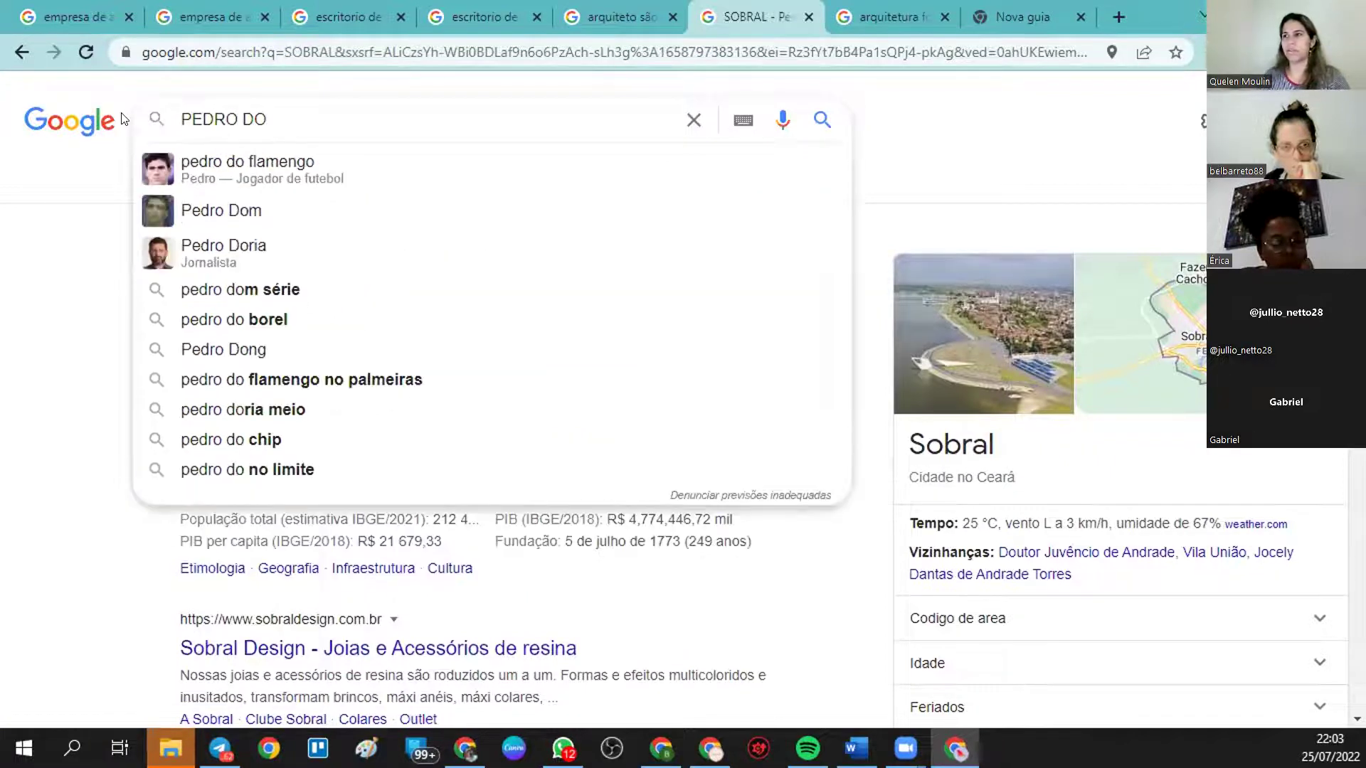
key(BackSpace)
key(BackSpace)
text(S)
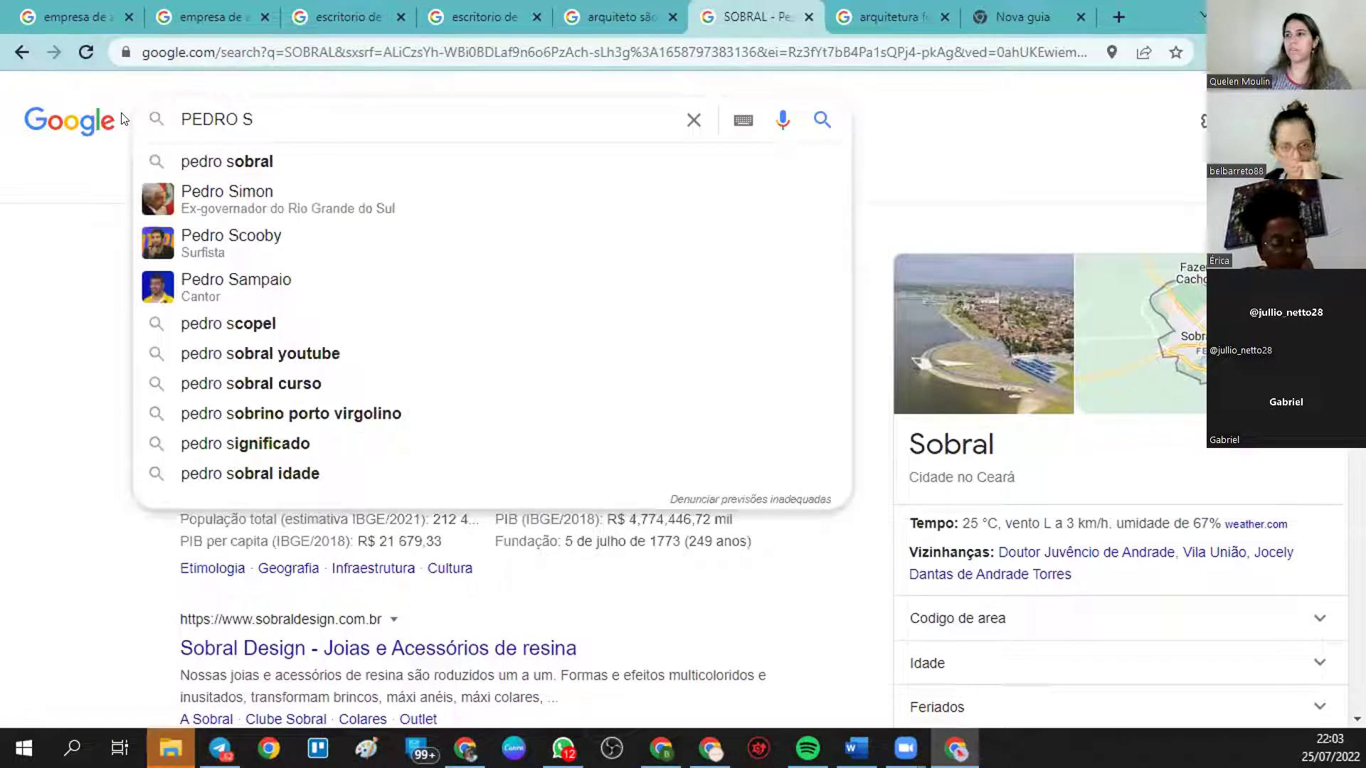
click(234, 164)
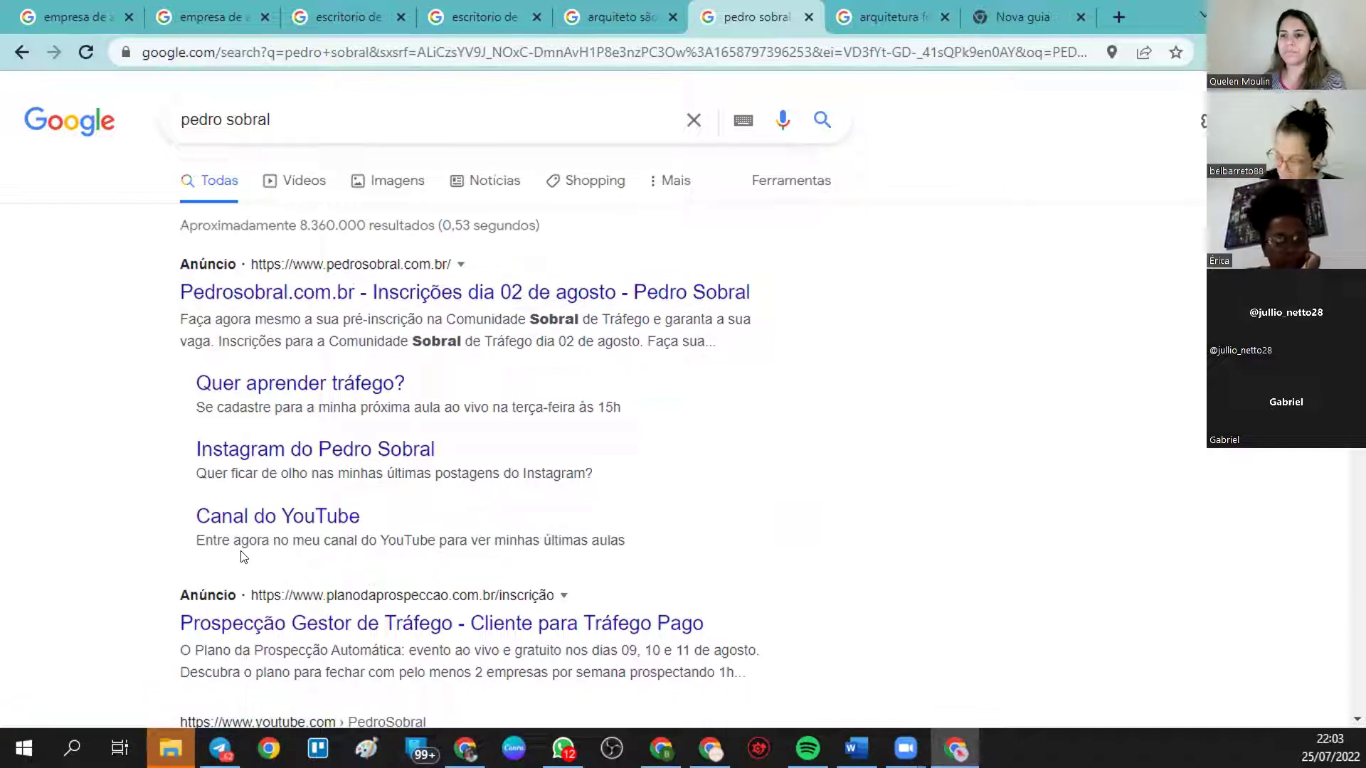
right_click(888, 370)
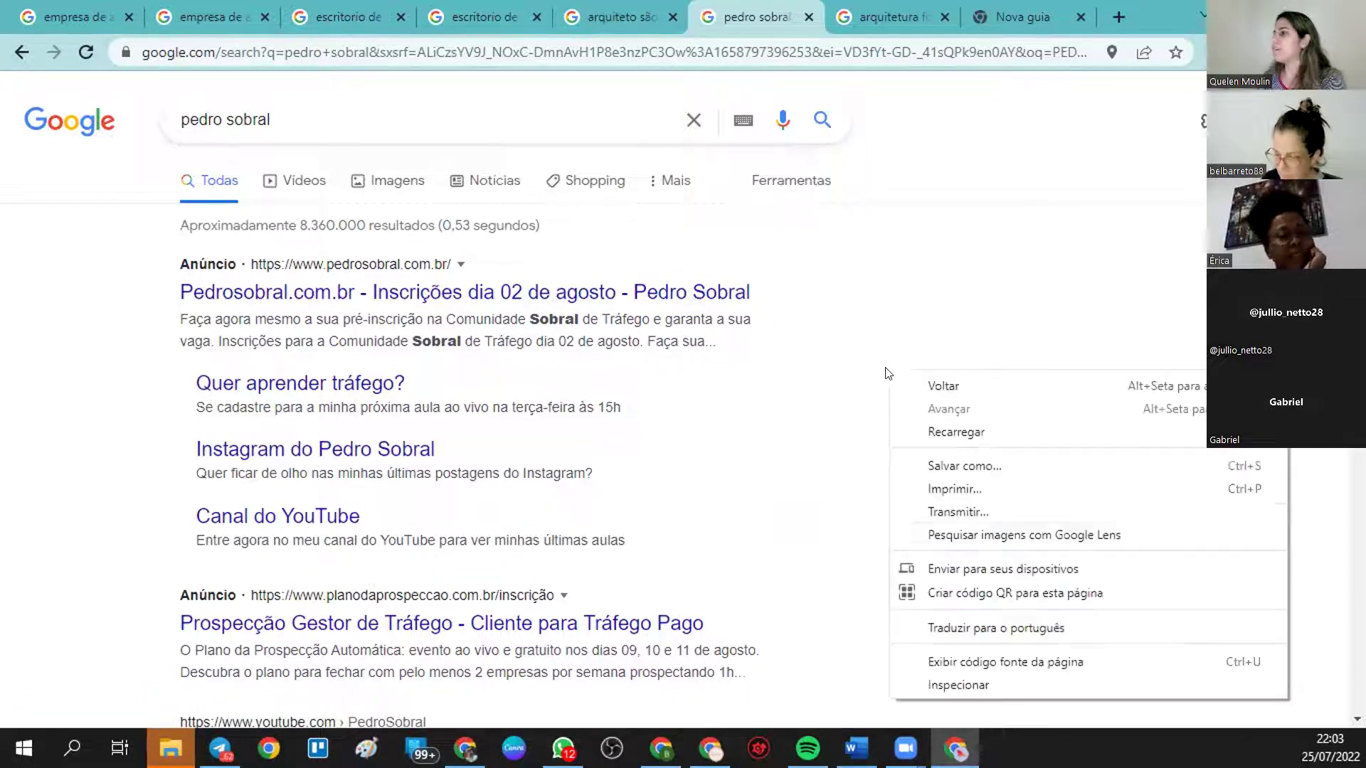
- View the pedro sobral results at mobile width in DevTools, then return to Google Ads
click(977, 692)
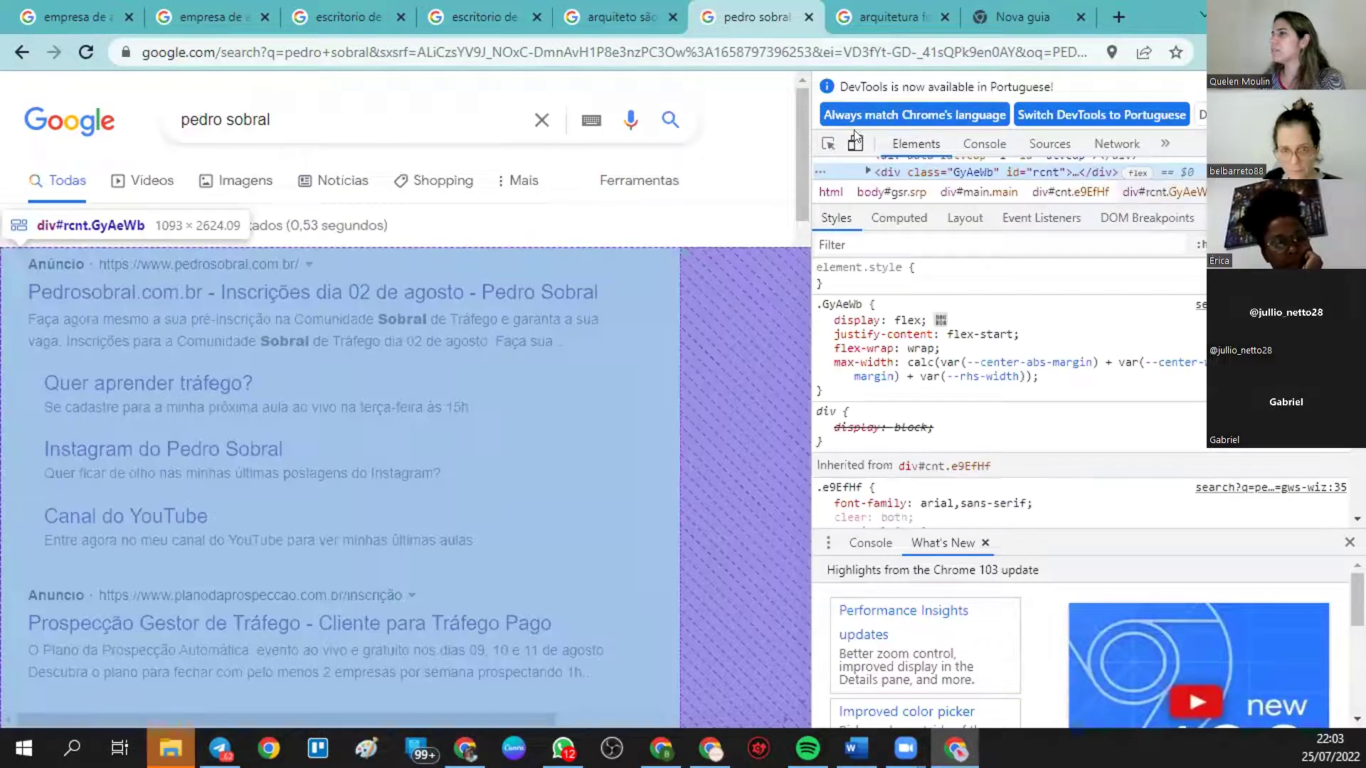
click(853, 143)
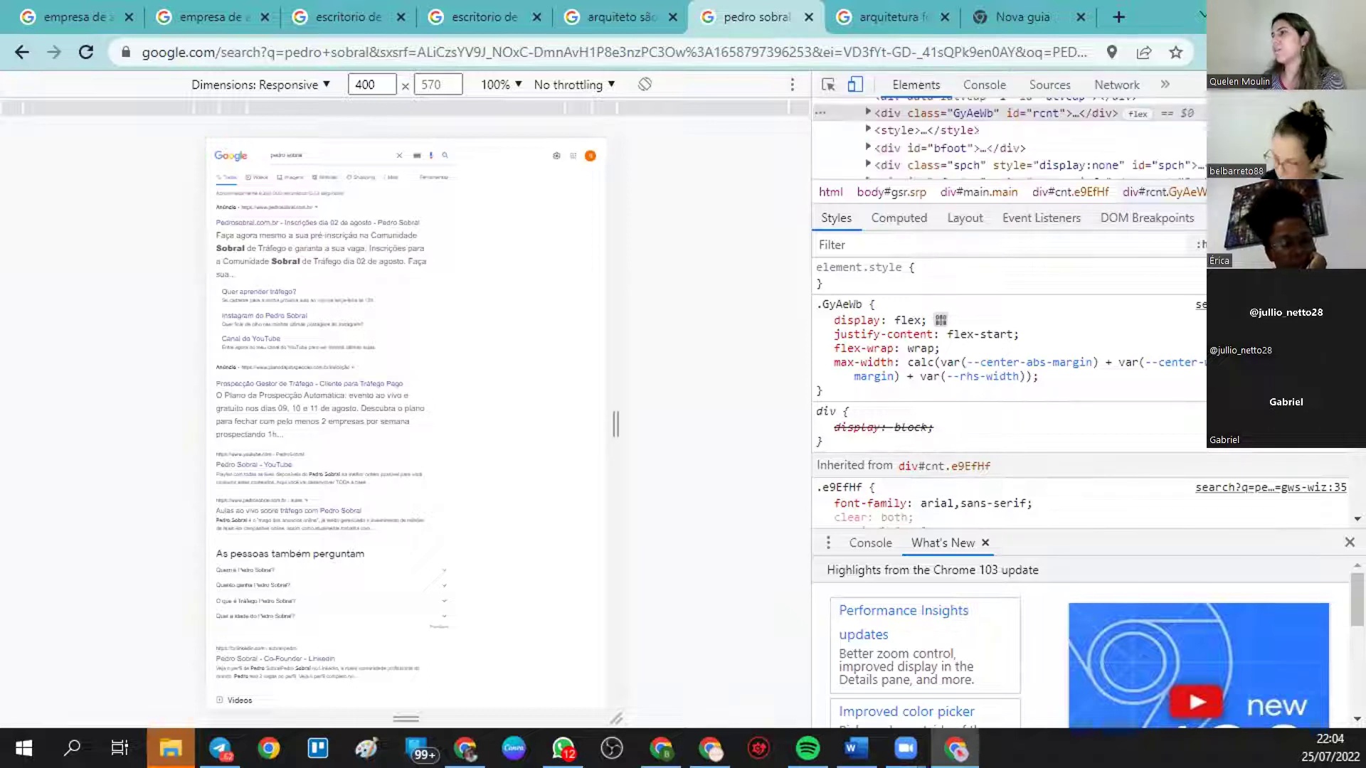
click(854, 84)
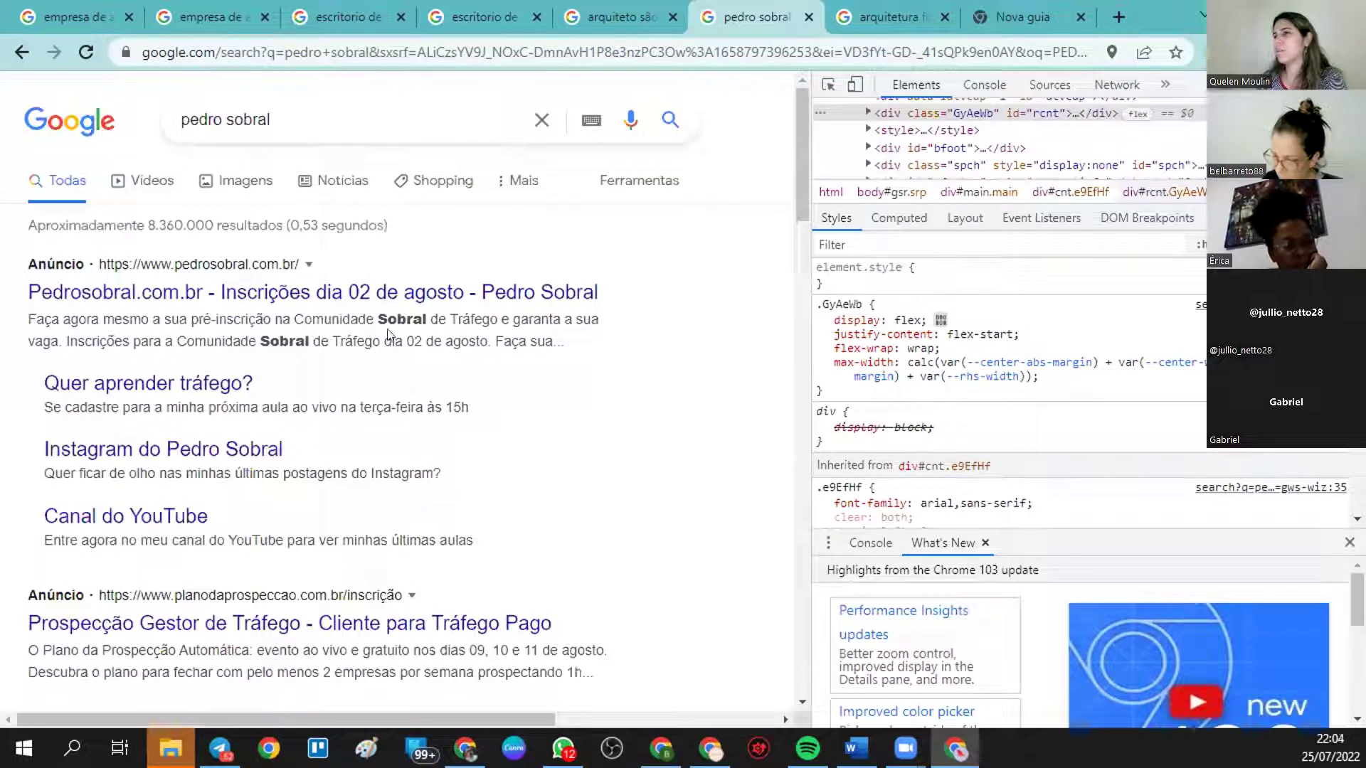
scroll(508, 503, down, 1)
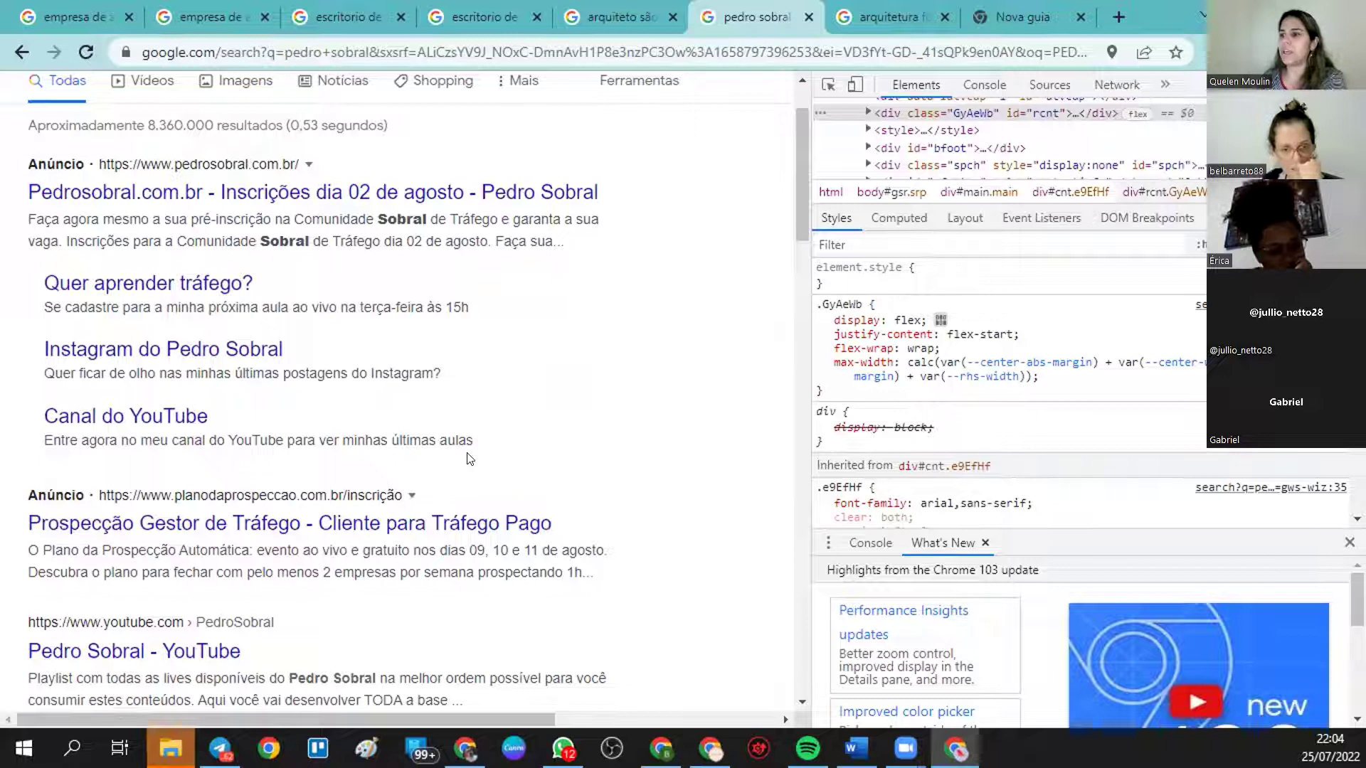
scroll(313, 355, up, 2)
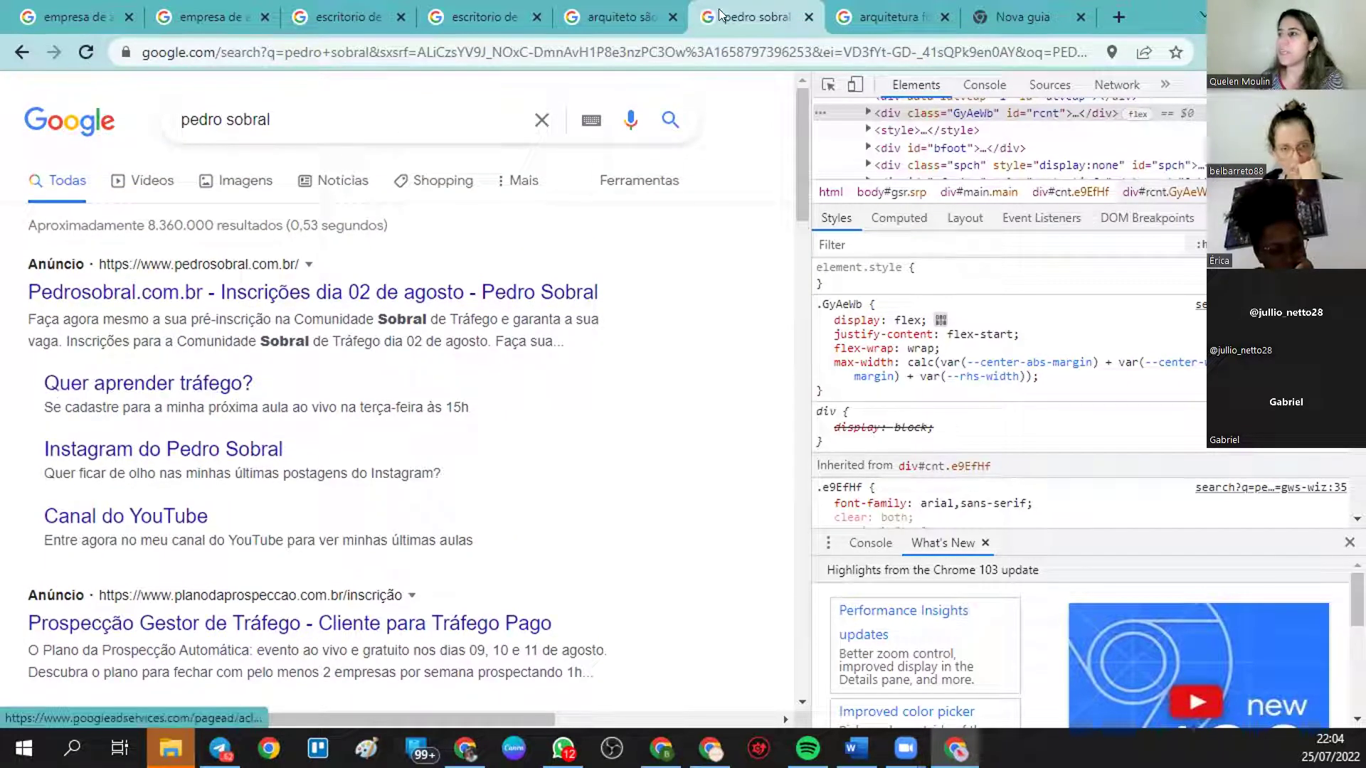
click(709, 748)
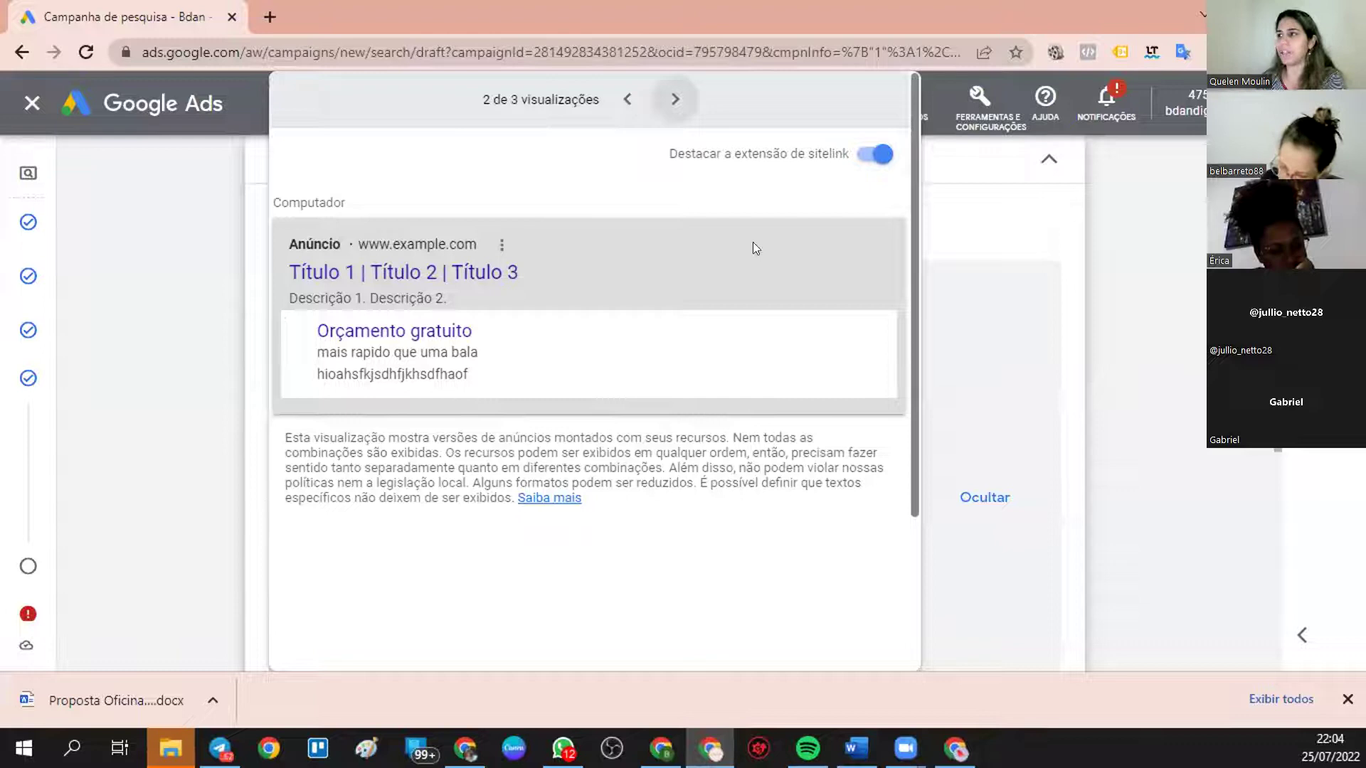
- Step through the YouTube, desktop and mobile ad previews
click(670, 103)
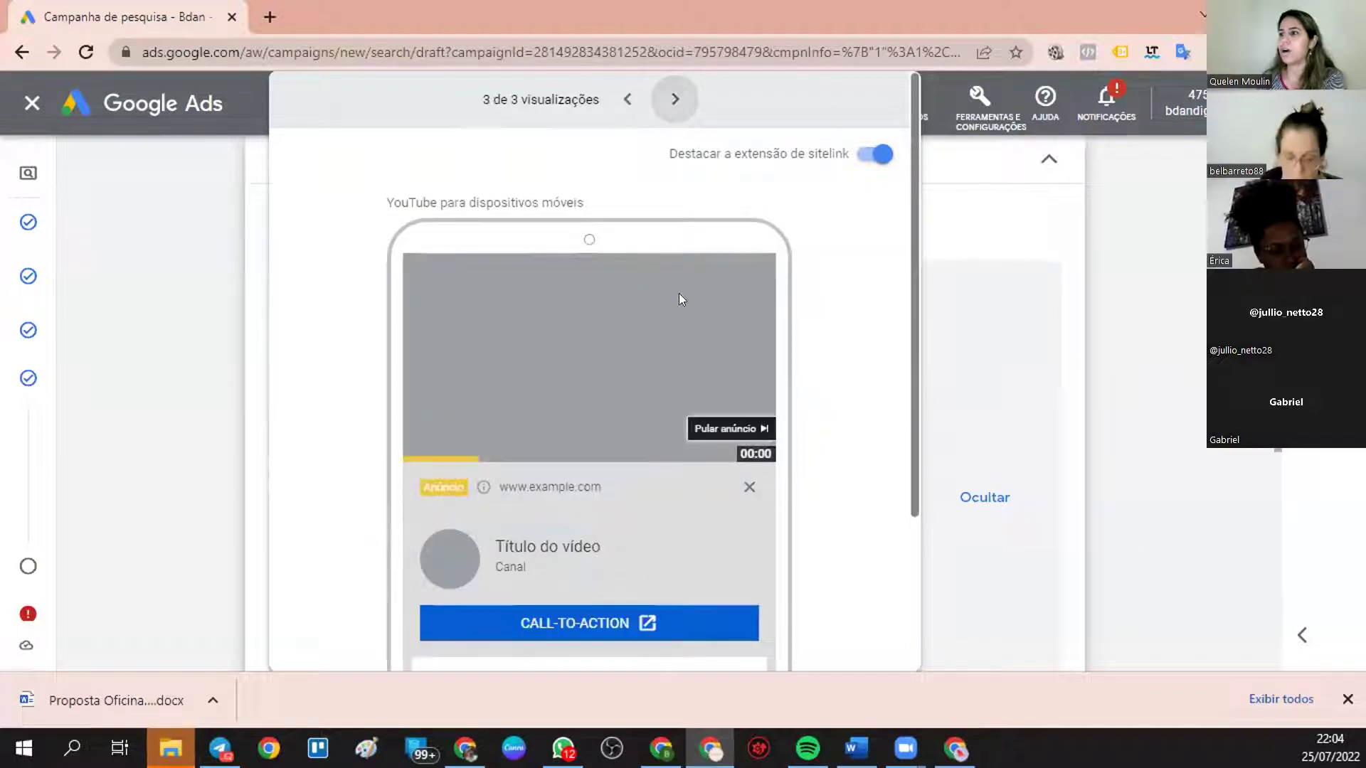
scroll(679, 293, down, 3)
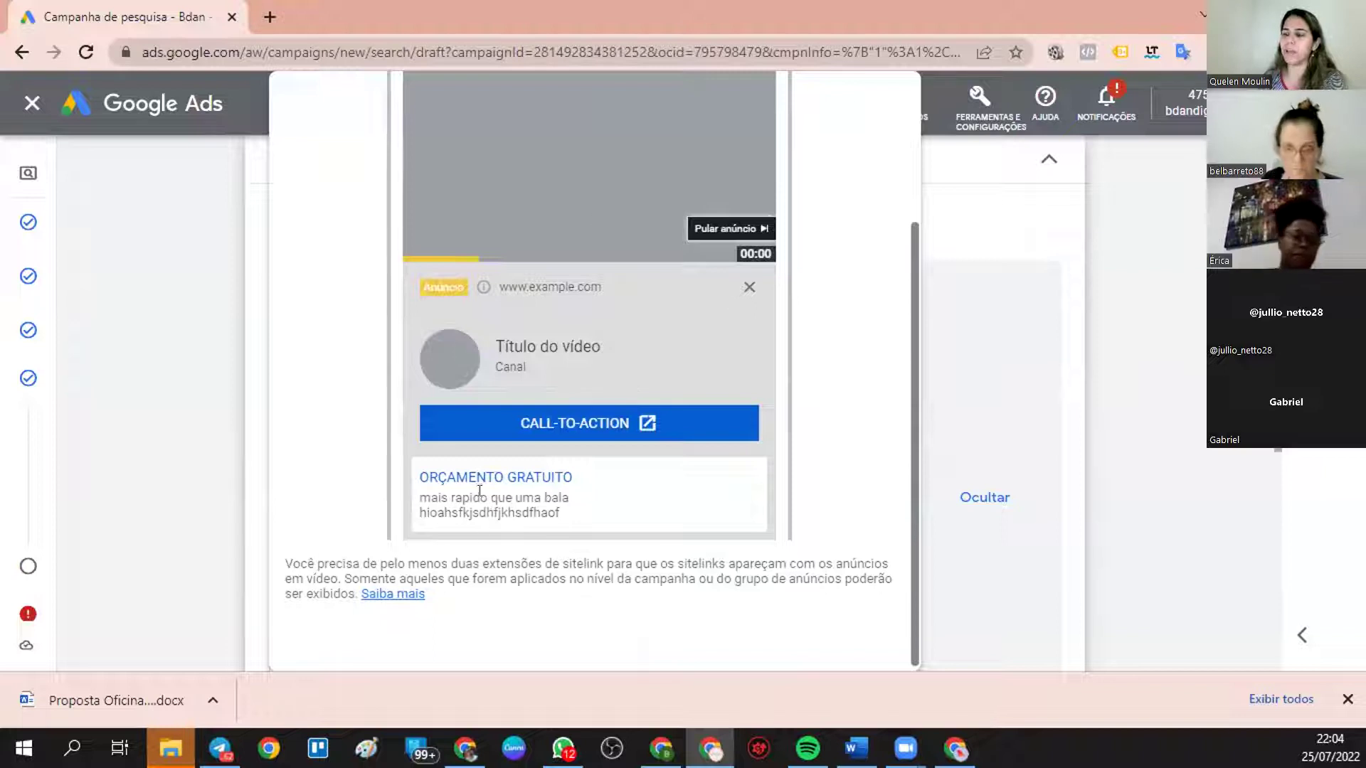
scroll(673, 354, up, 3)
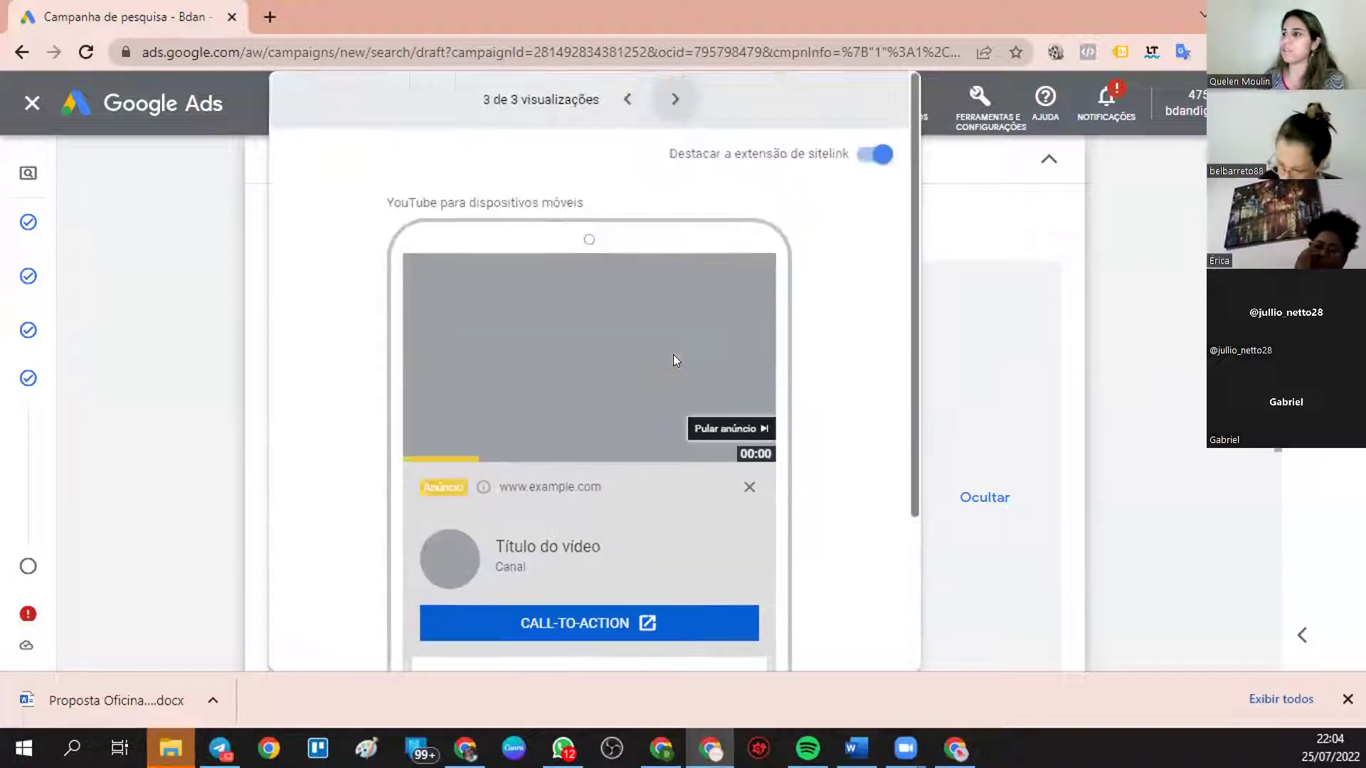
click(629, 100)
click(631, 101)
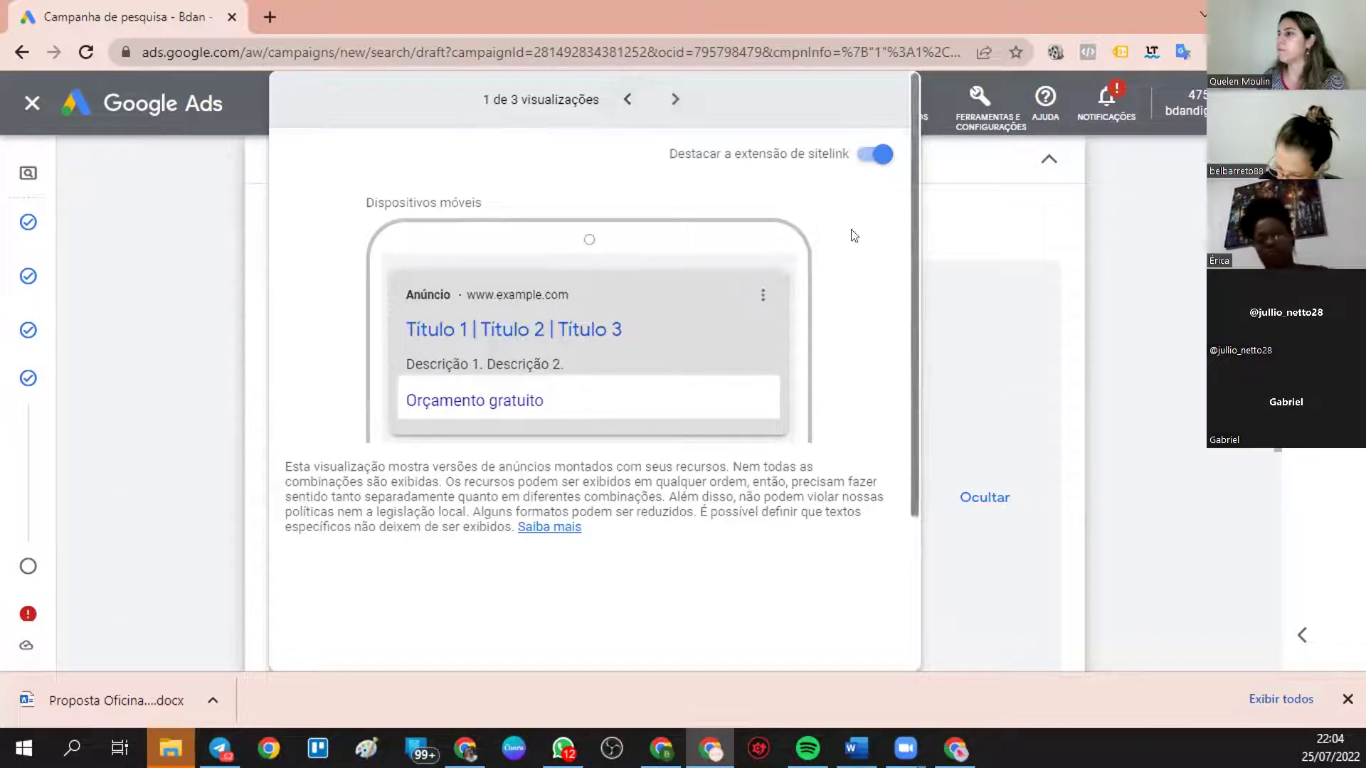
- Close the ad preview and return to the sitelink extensions with Orçamento gratuito selected
click(986, 497)
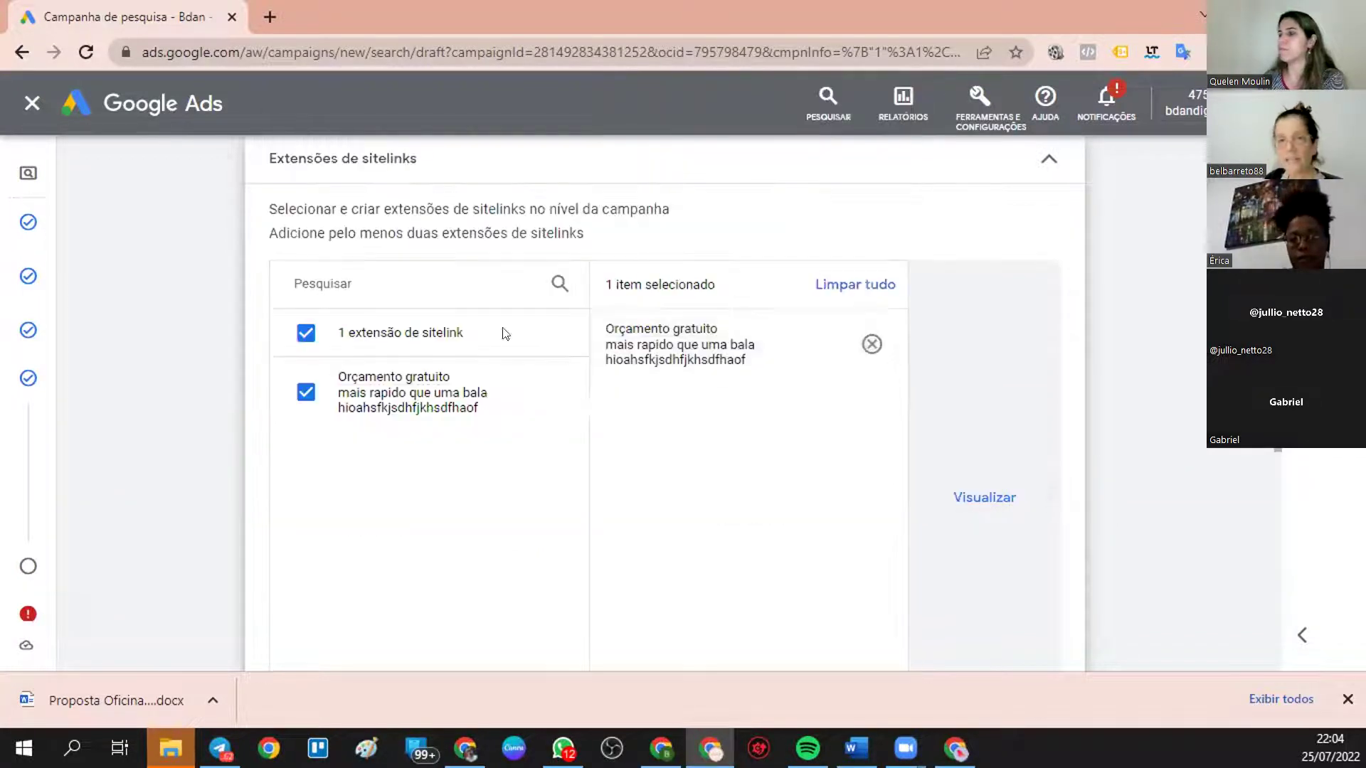
mouse_move(537, 413)
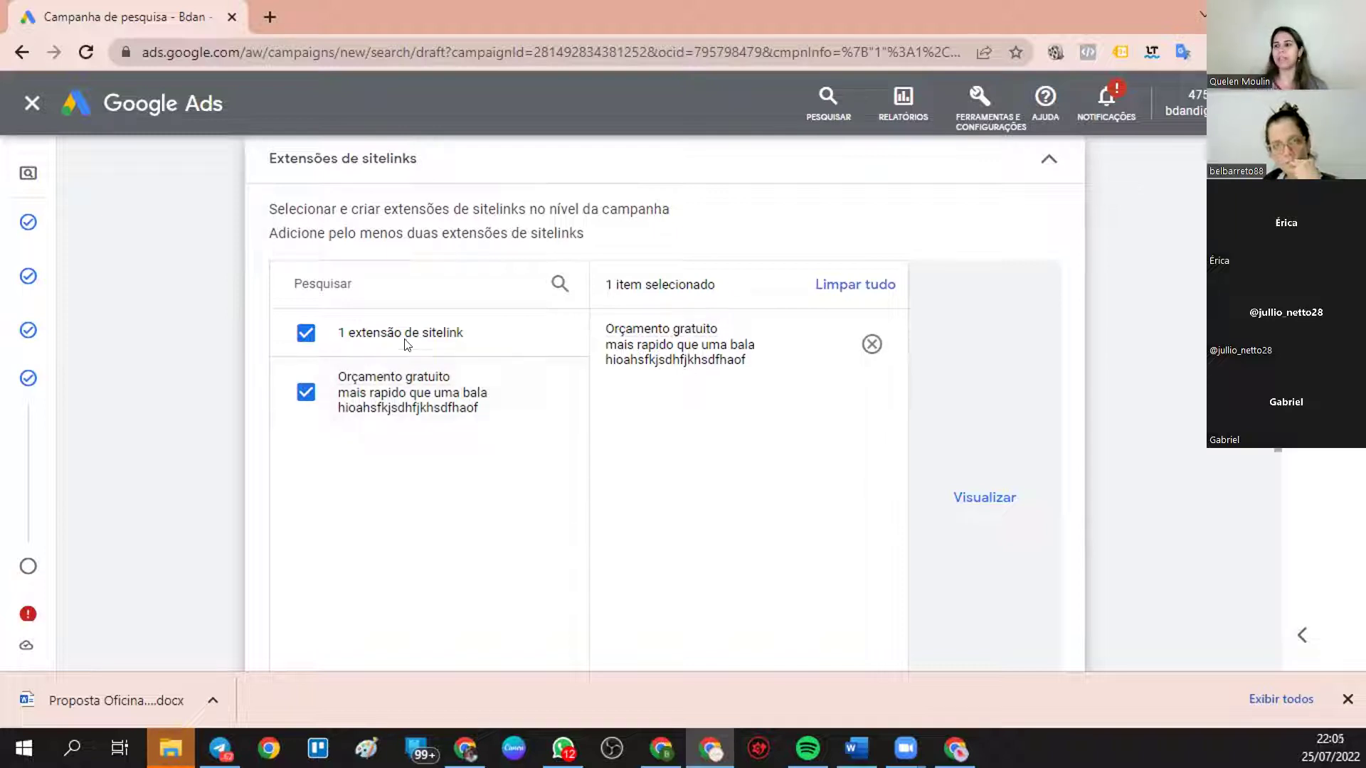
mouse_move(408, 380)
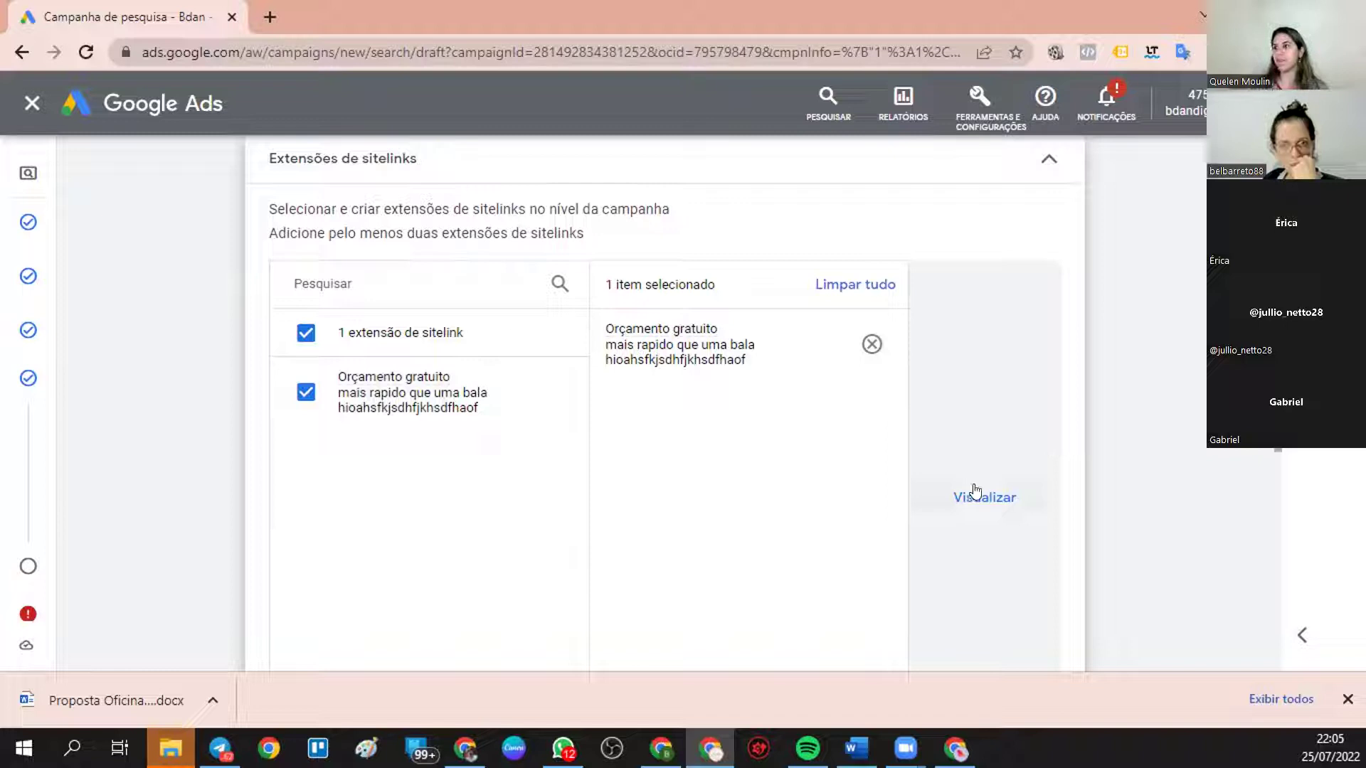
scroll(510, 386, down, 3)
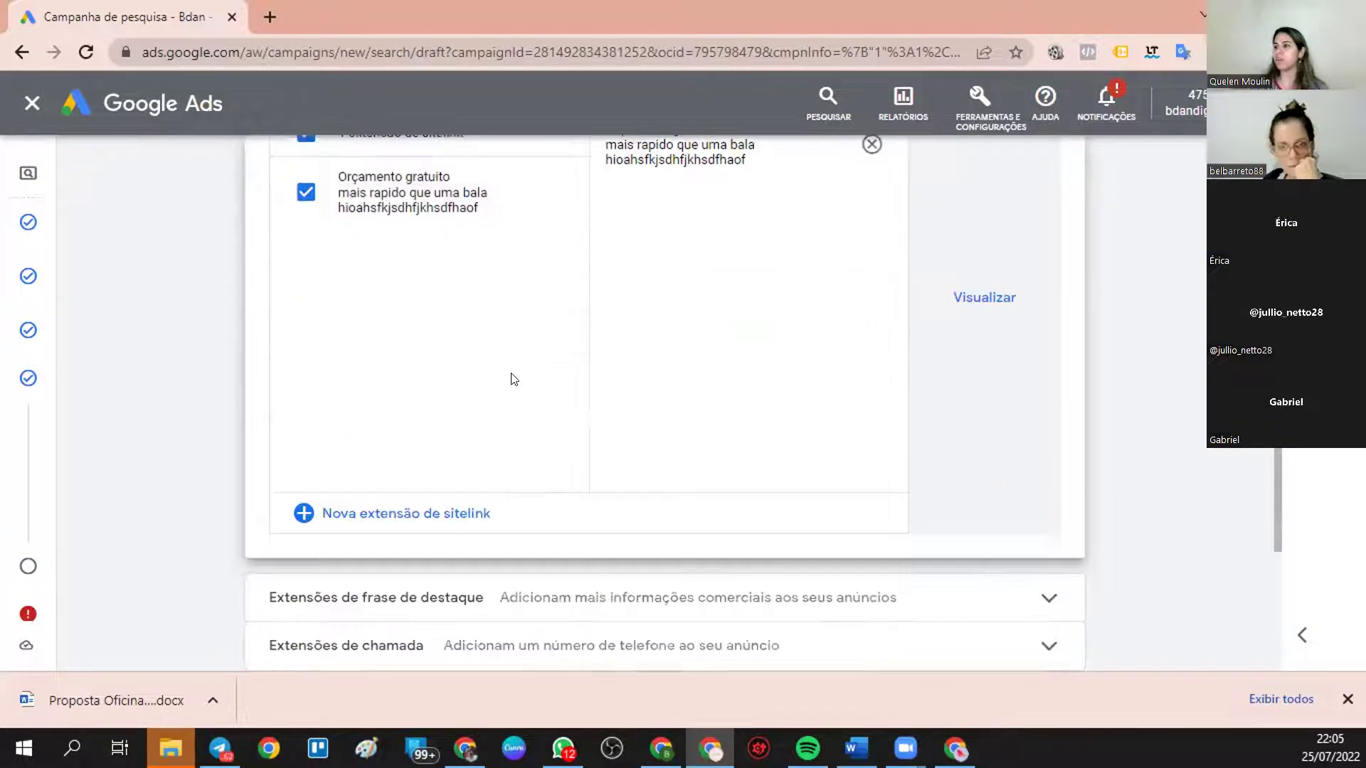
- Add a new sitelink and fill Sitelink 1 with placeholder text, two description lines and a final URL
click(409, 524)
click(410, 459)
text(DFSFSDGSG)
click(419, 526)
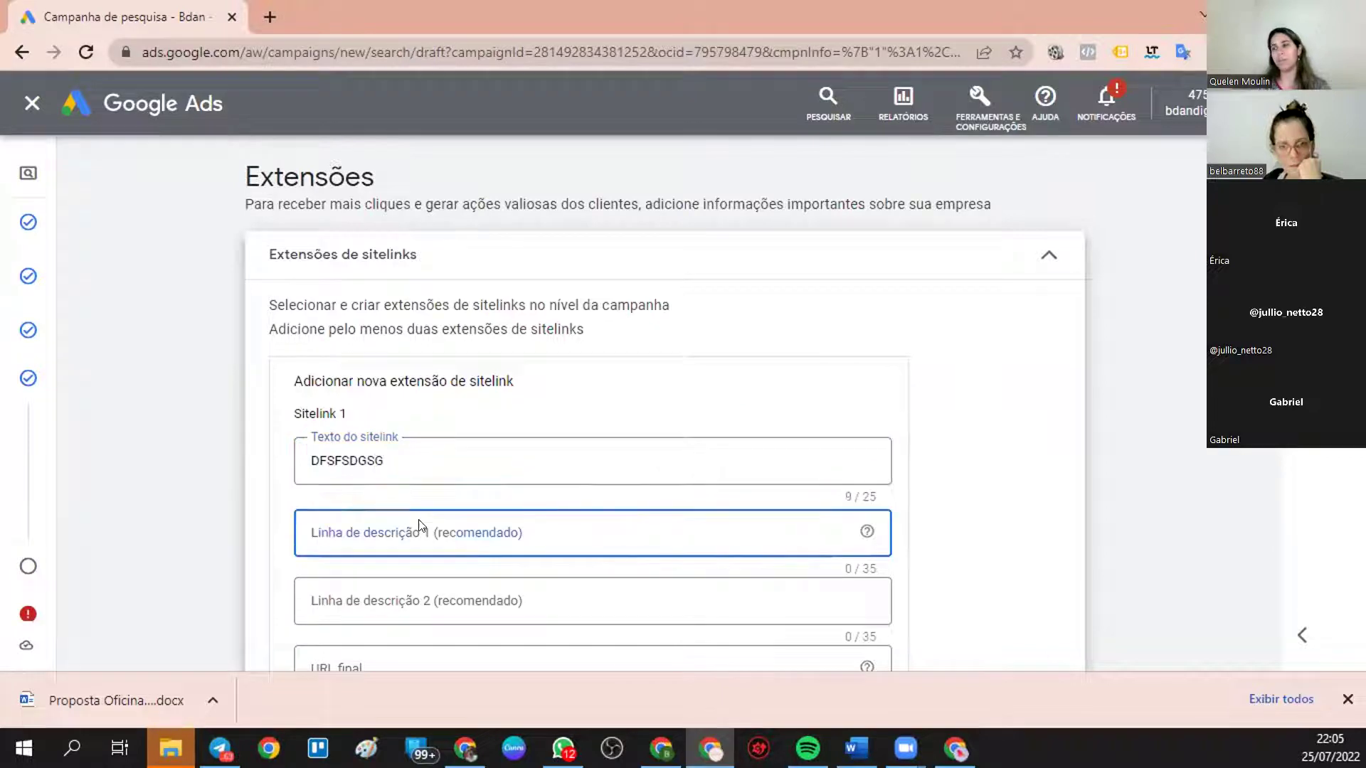
text(DSFSDFSDF)
click(390, 591)
text(SDFSDFS)
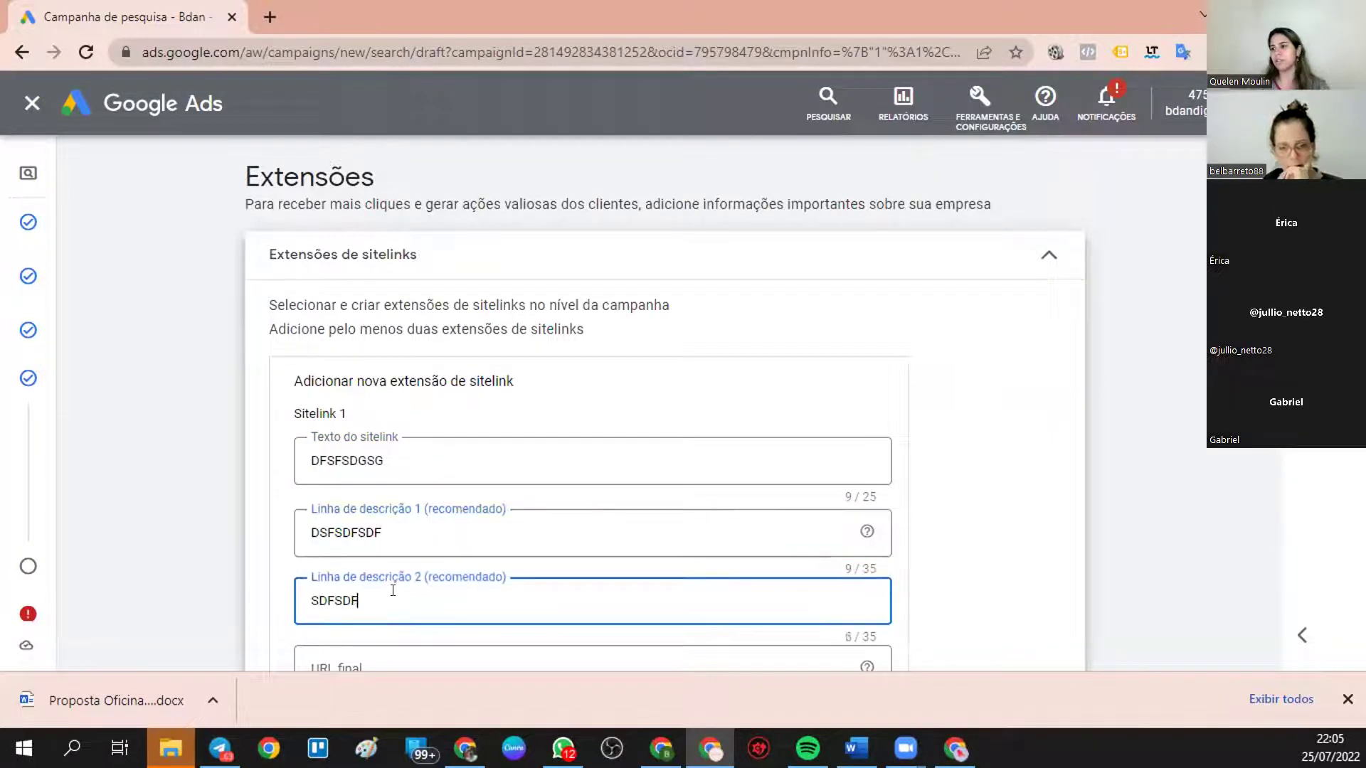
scroll(388, 569, down, 3)
click(381, 462)
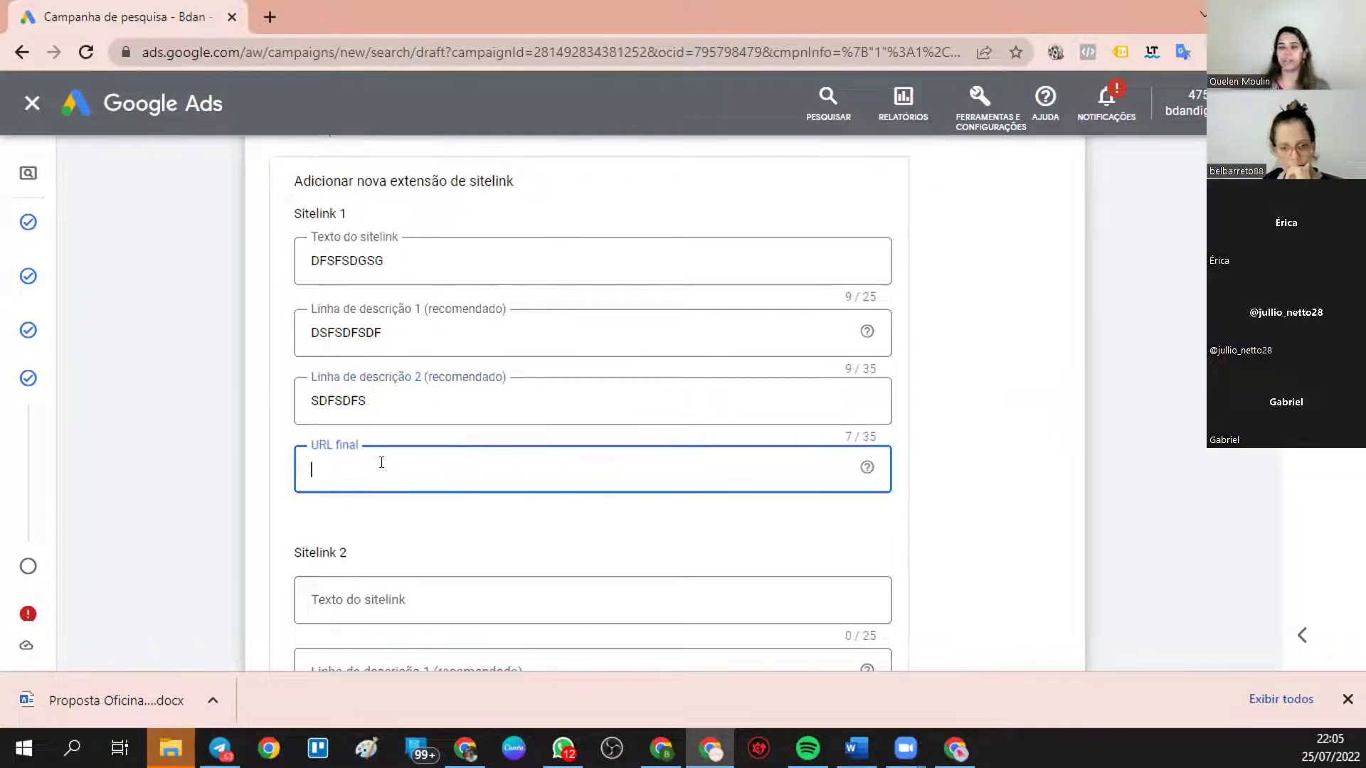
text(WWW.REVO)
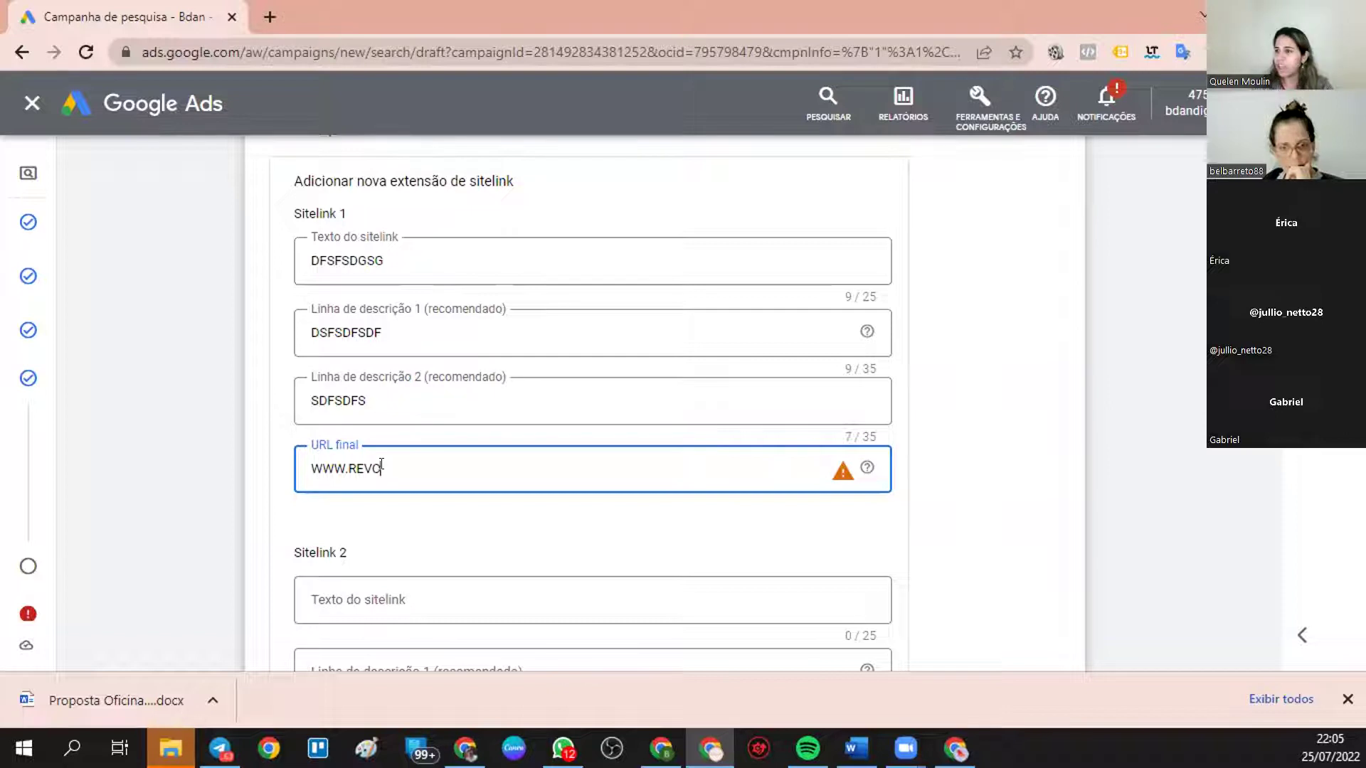
text(NOVA)
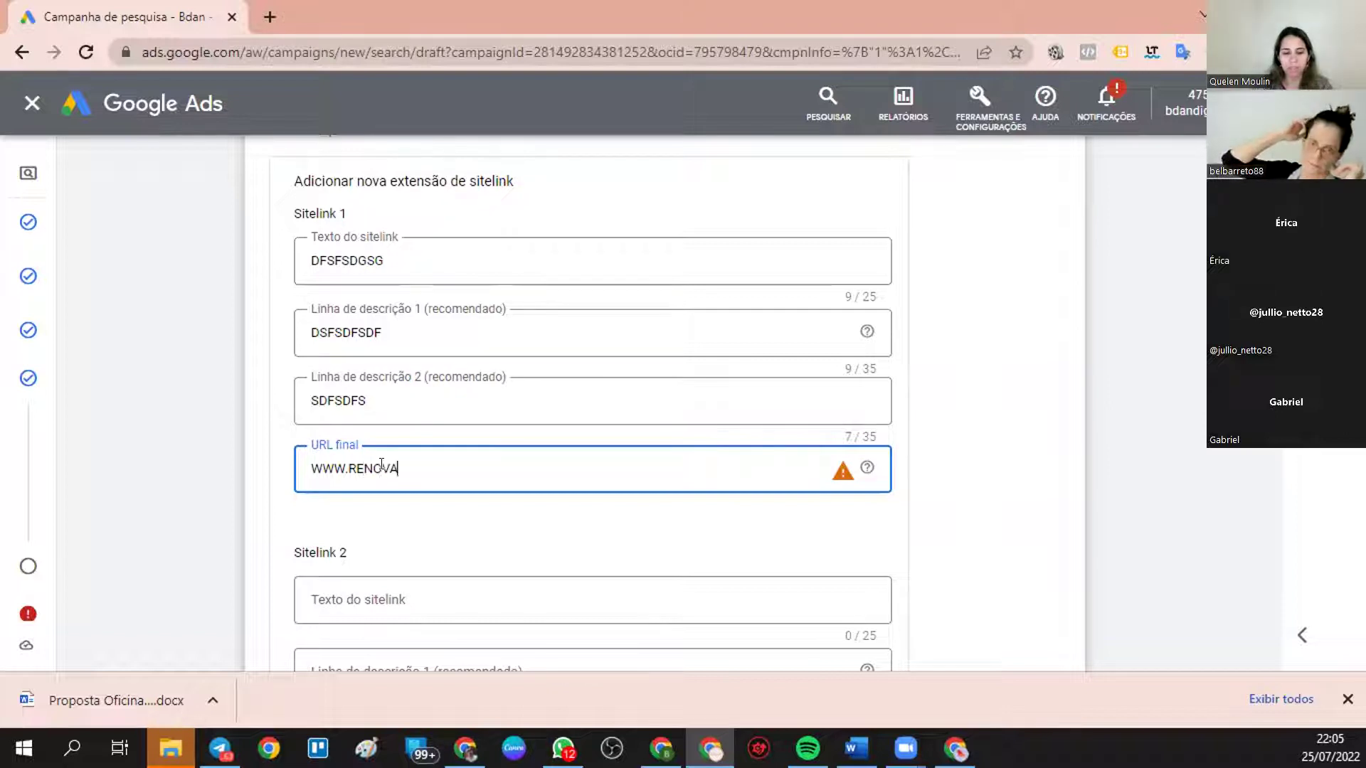
text(.COM.BR)
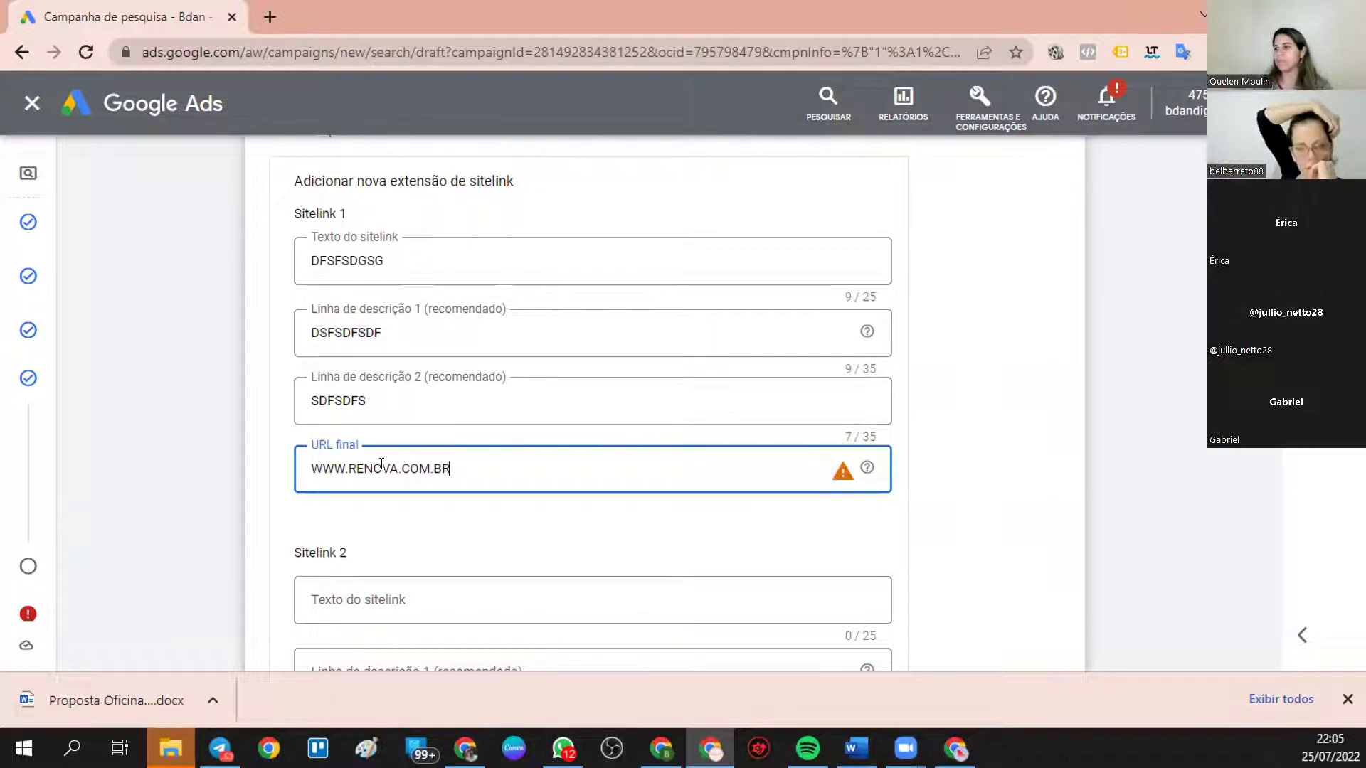
click(537, 538)
scroll(549, 509, down, 3)
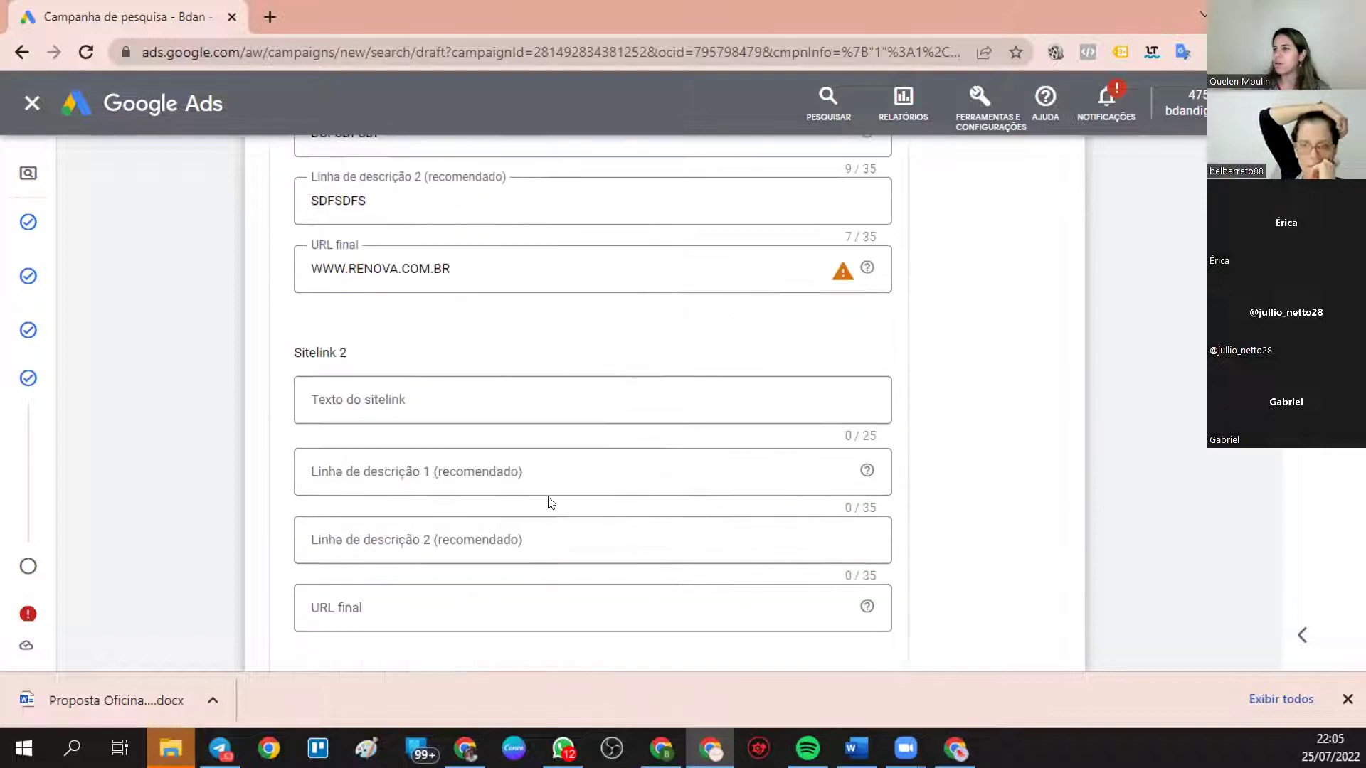
click(408, 399)
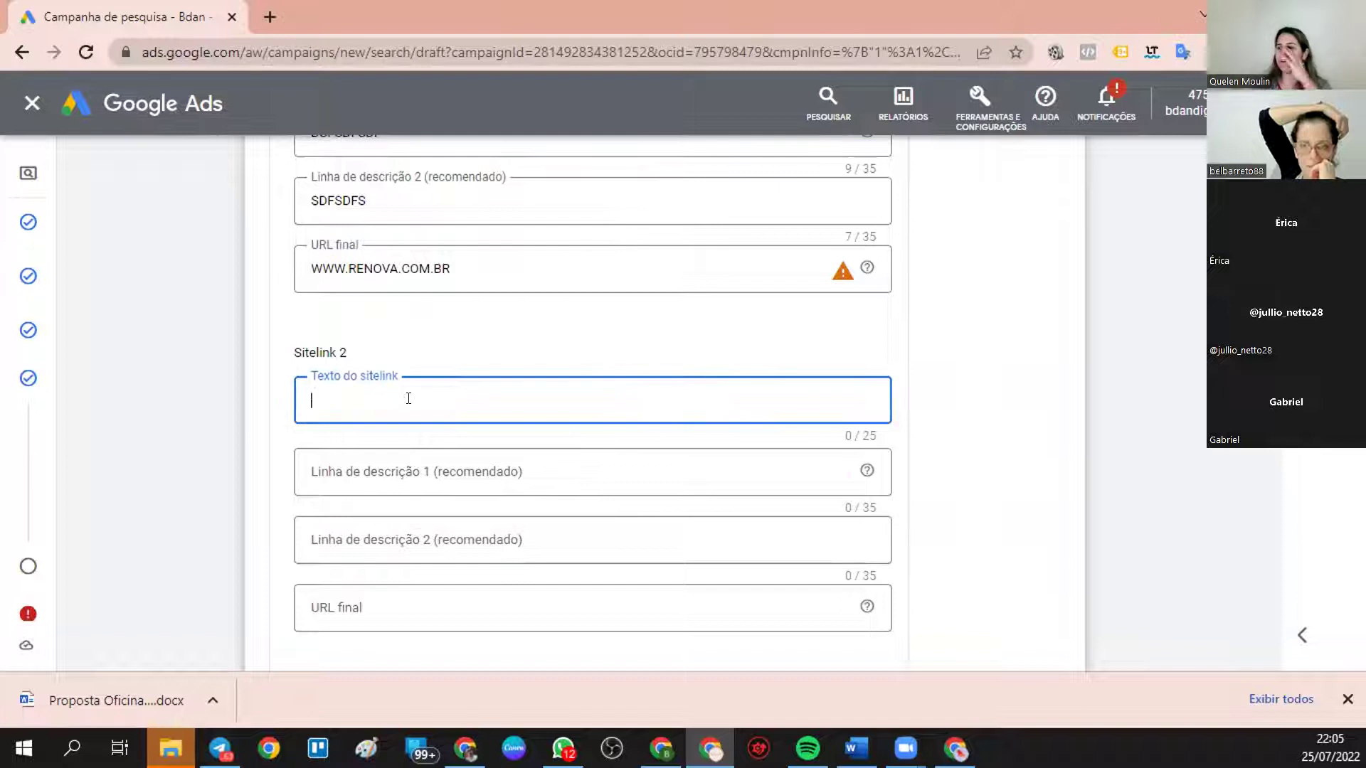
text(TGDGDFGDFG)
click(410, 459)
text(FGDFGDFGDFG)
click(458, 538)
text(FGDFGDFGDF)
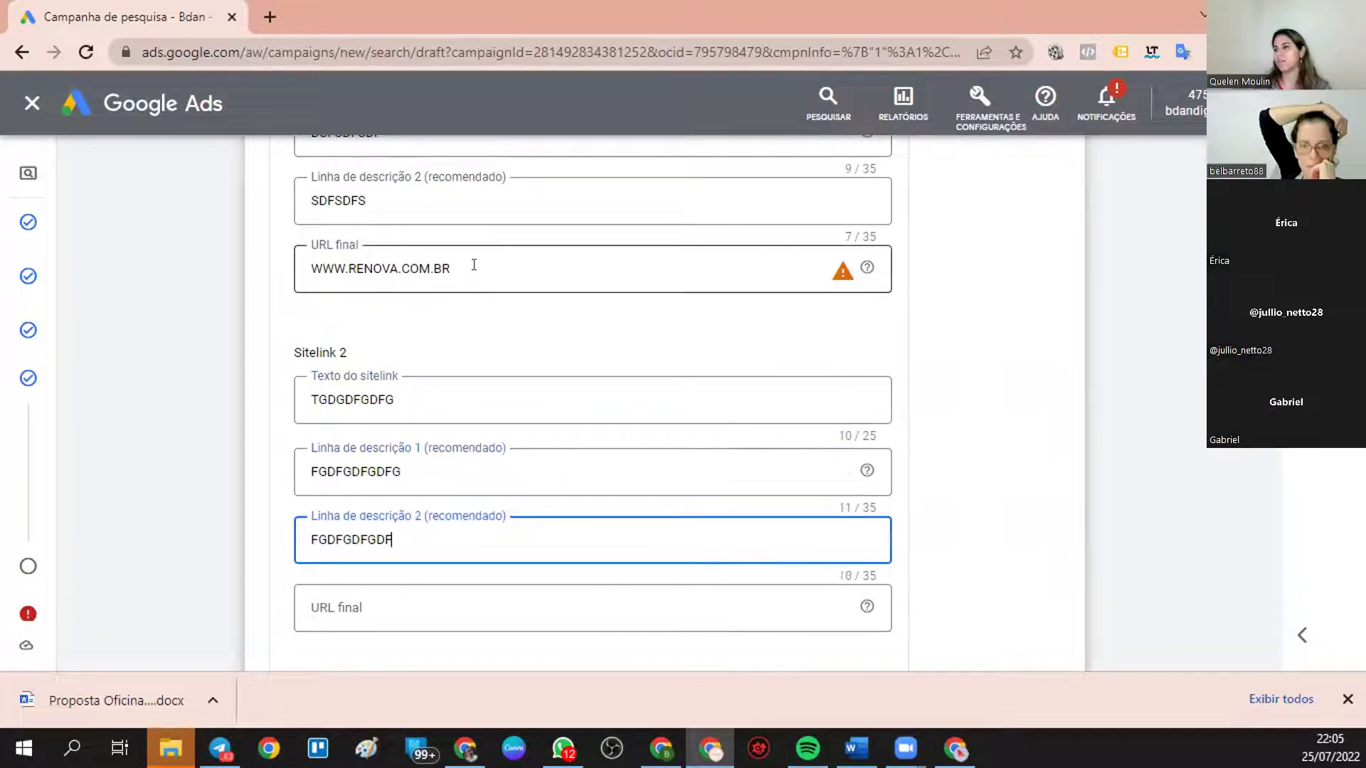
drag(474, 265, 140, 248)
key(ctrl+c)
key(BackSpace)
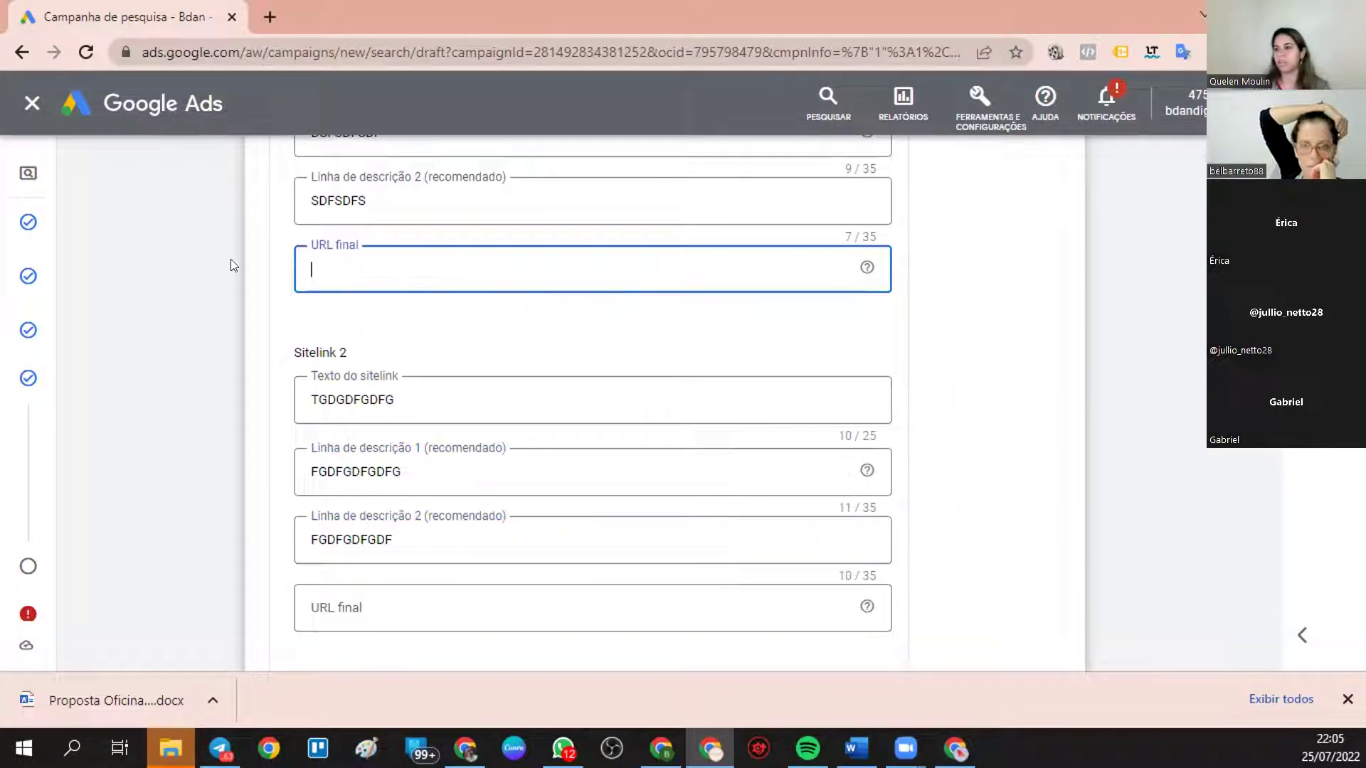
click(369, 602)
key(ctrl+v)
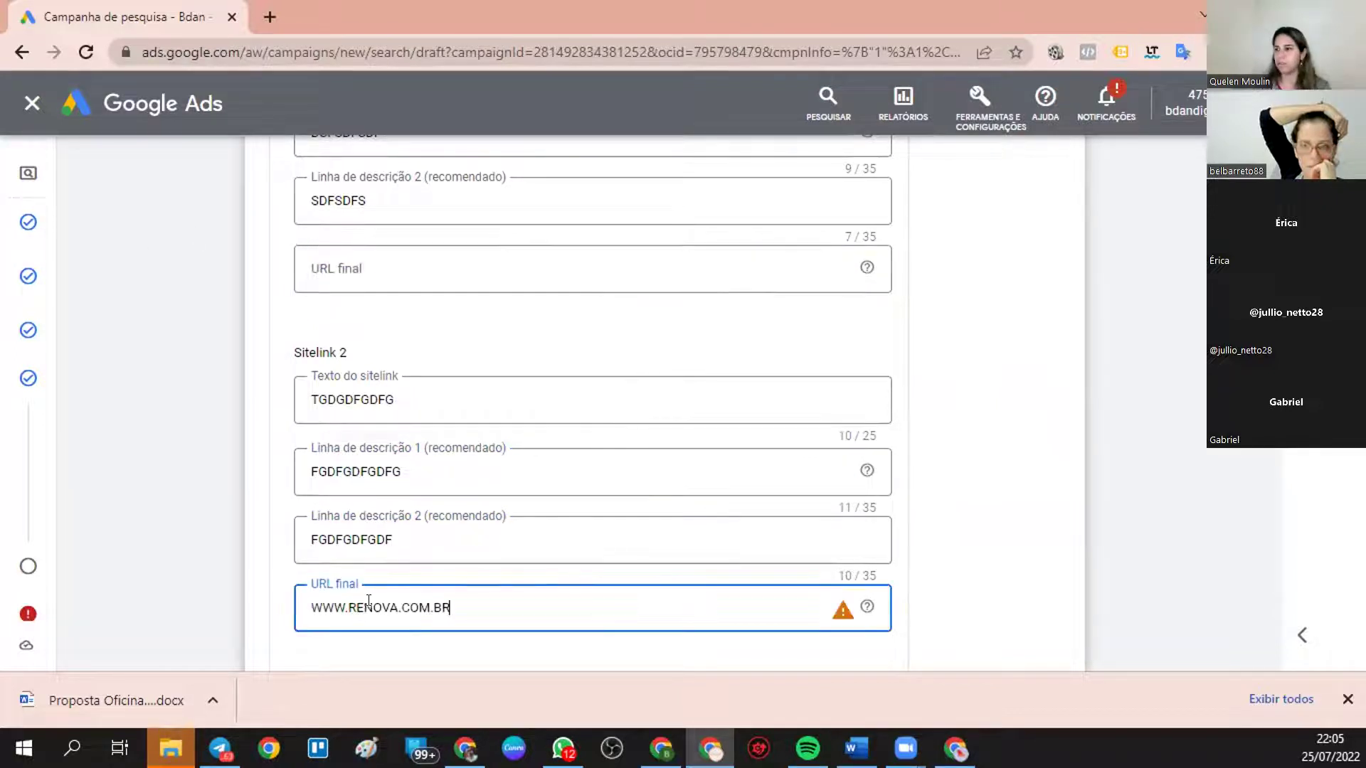
click(376, 647)
- Enter DSFSDFRRY46E as Sitelink 3's link text
scroll(527, 564, down, 3)
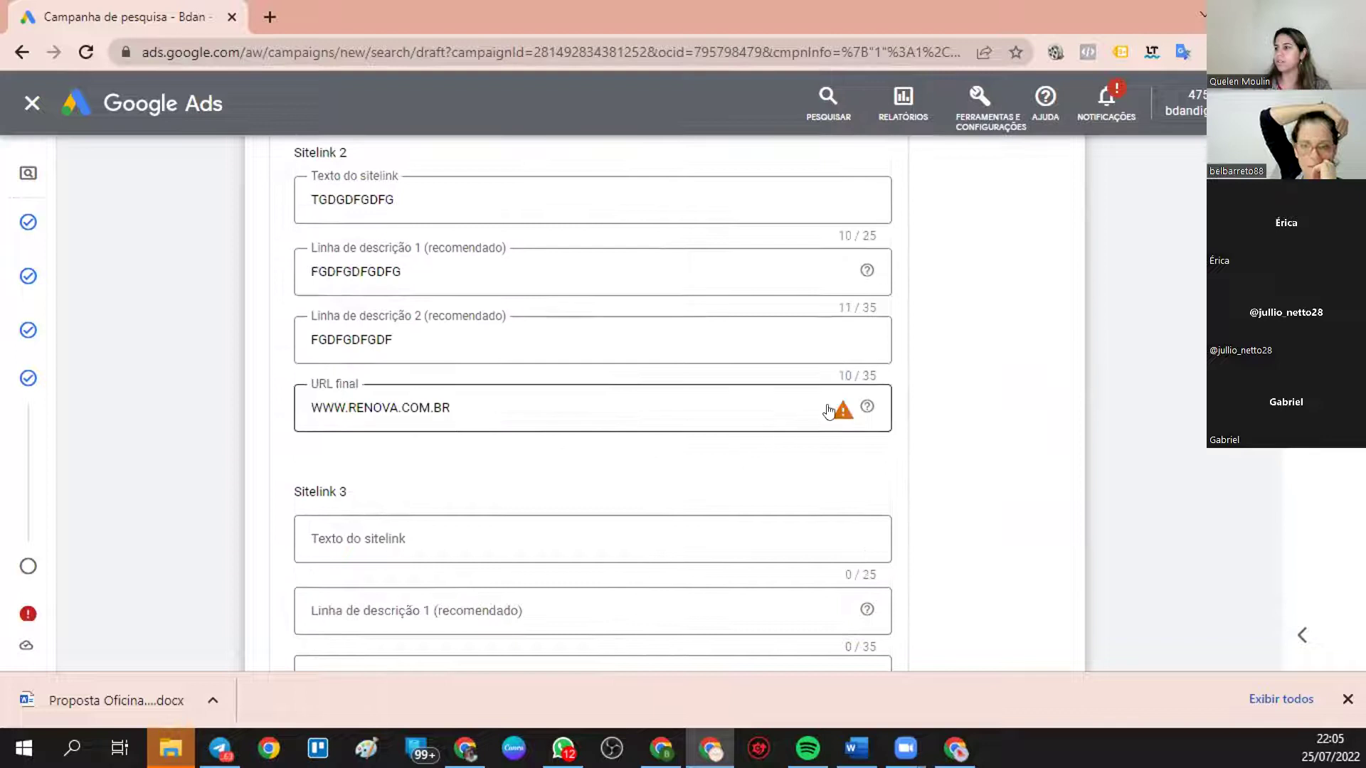
mouse_move(840, 416)
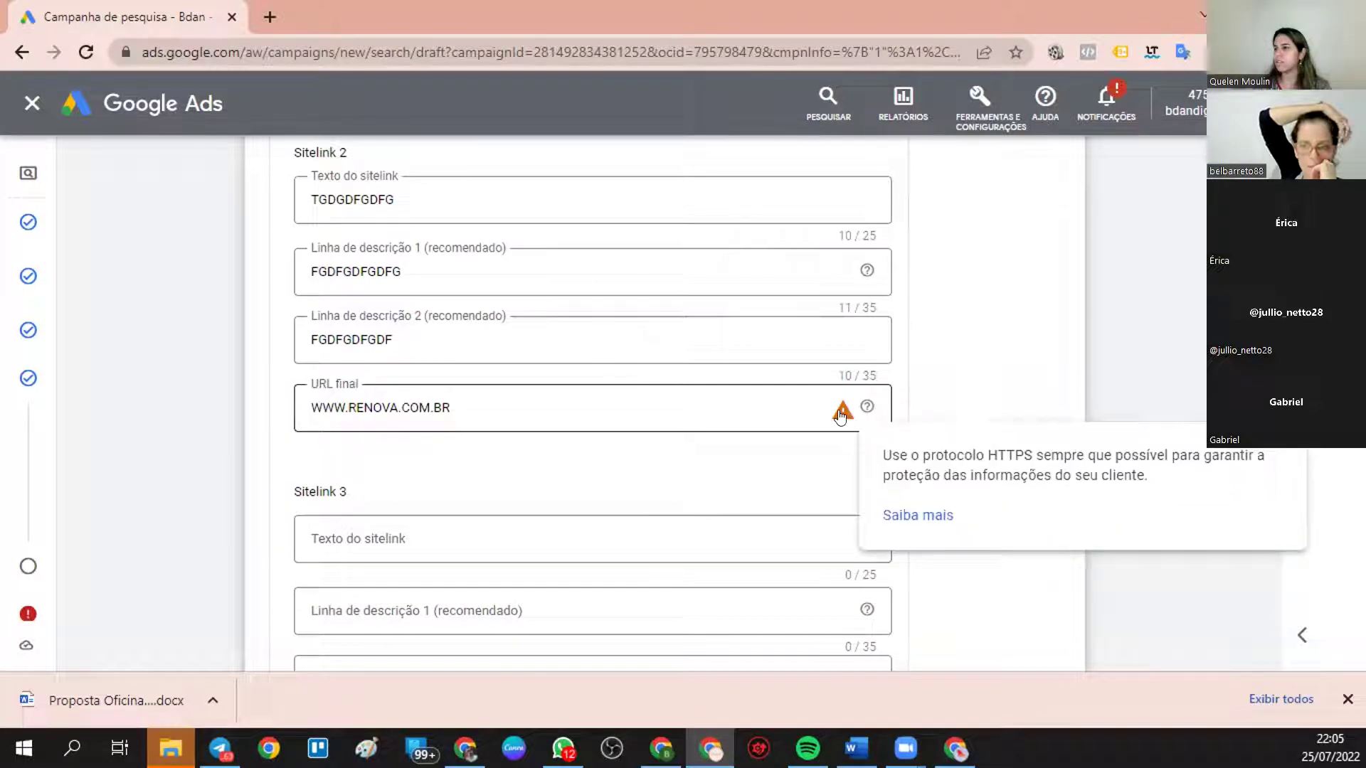
click(427, 526)
text(DSFSDFRRY46E)
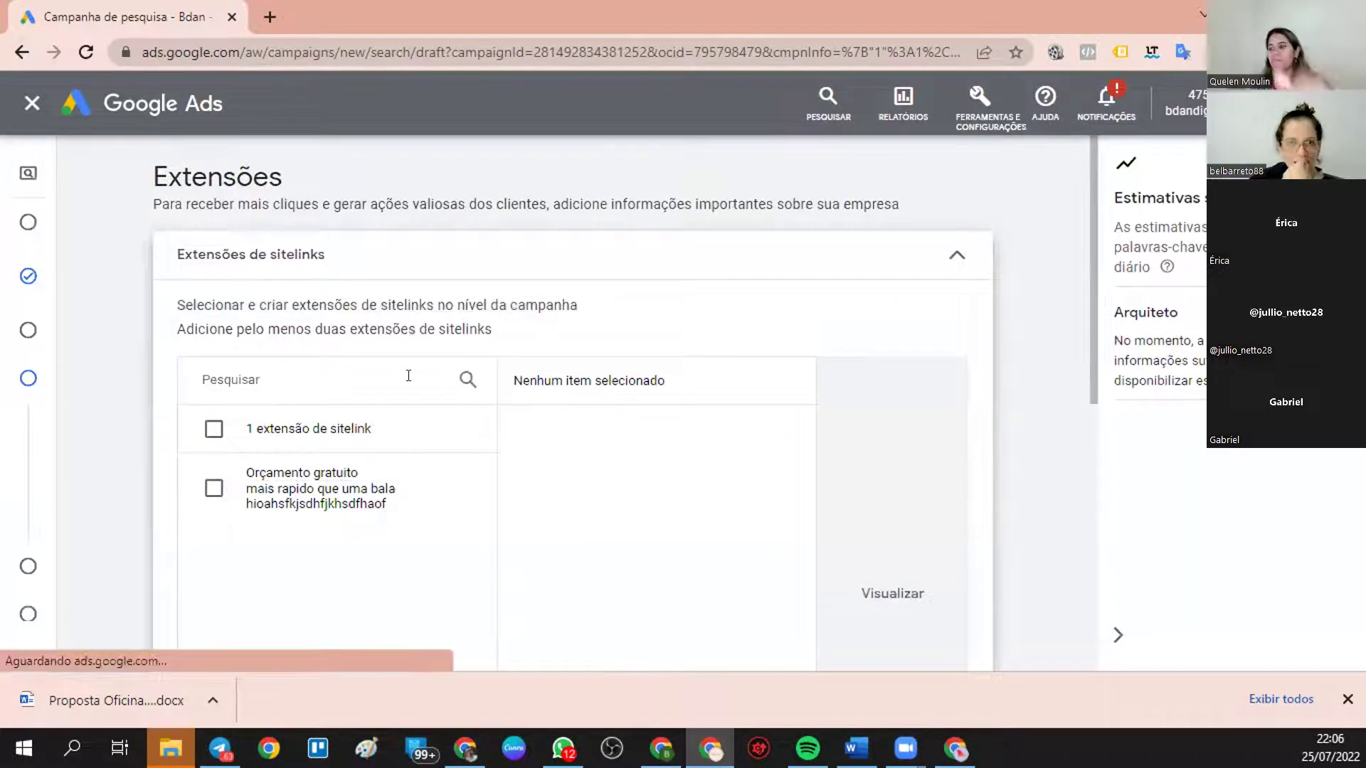
- Start a new sitelink with text FALADJAJHUJAHD and descriptions SDSDSDSDSD and SDSDSDSD
scroll(409, 391, down, 8)
scroll(415, 458, up, 8)
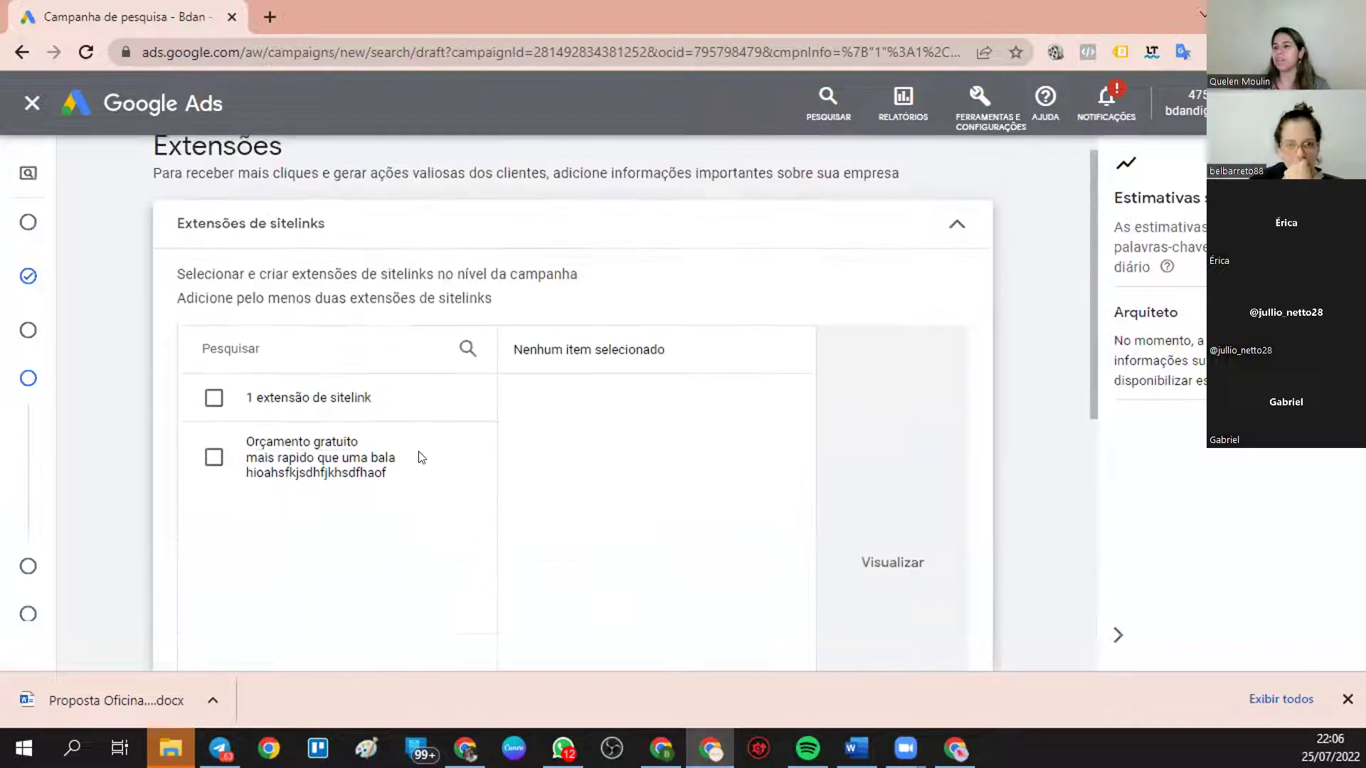
mouse_move(15, 271)
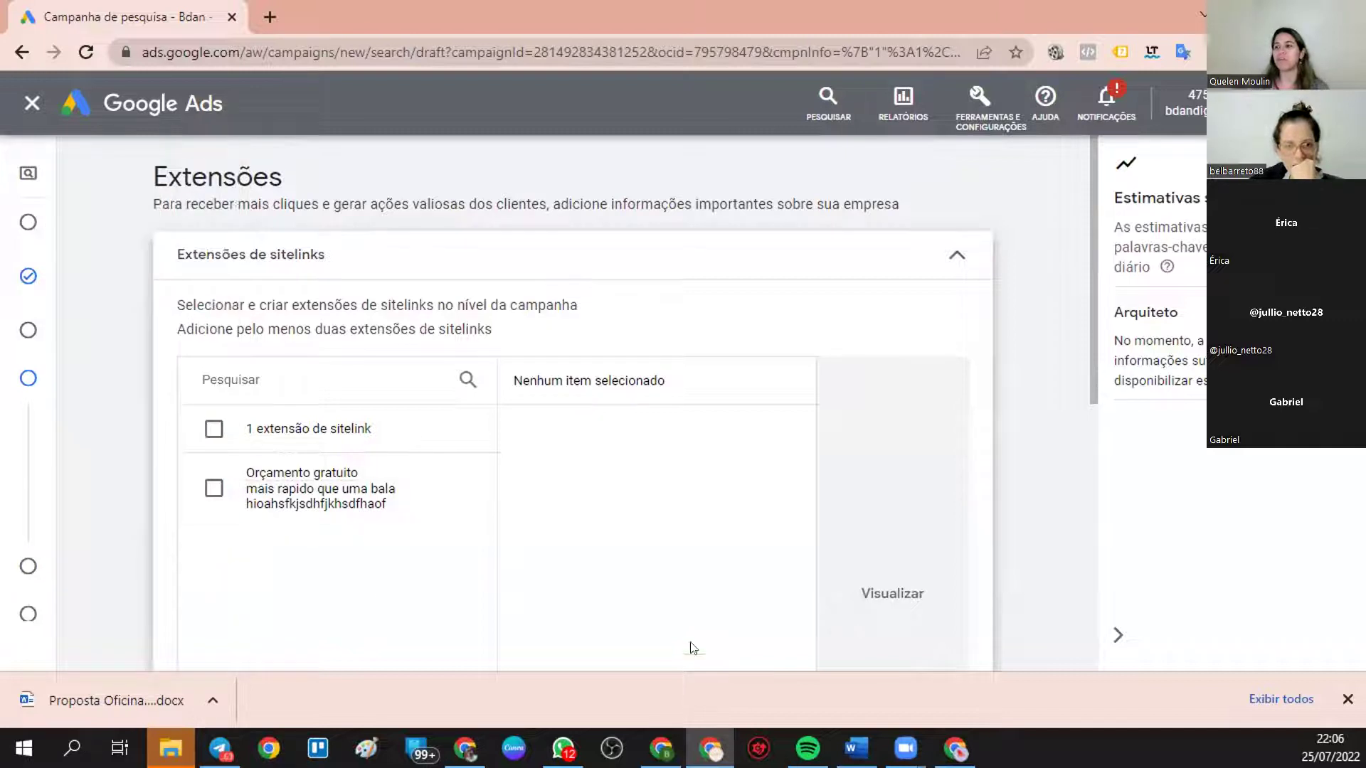
scroll(427, 399, down, 2)
scroll(398, 427, down, 4)
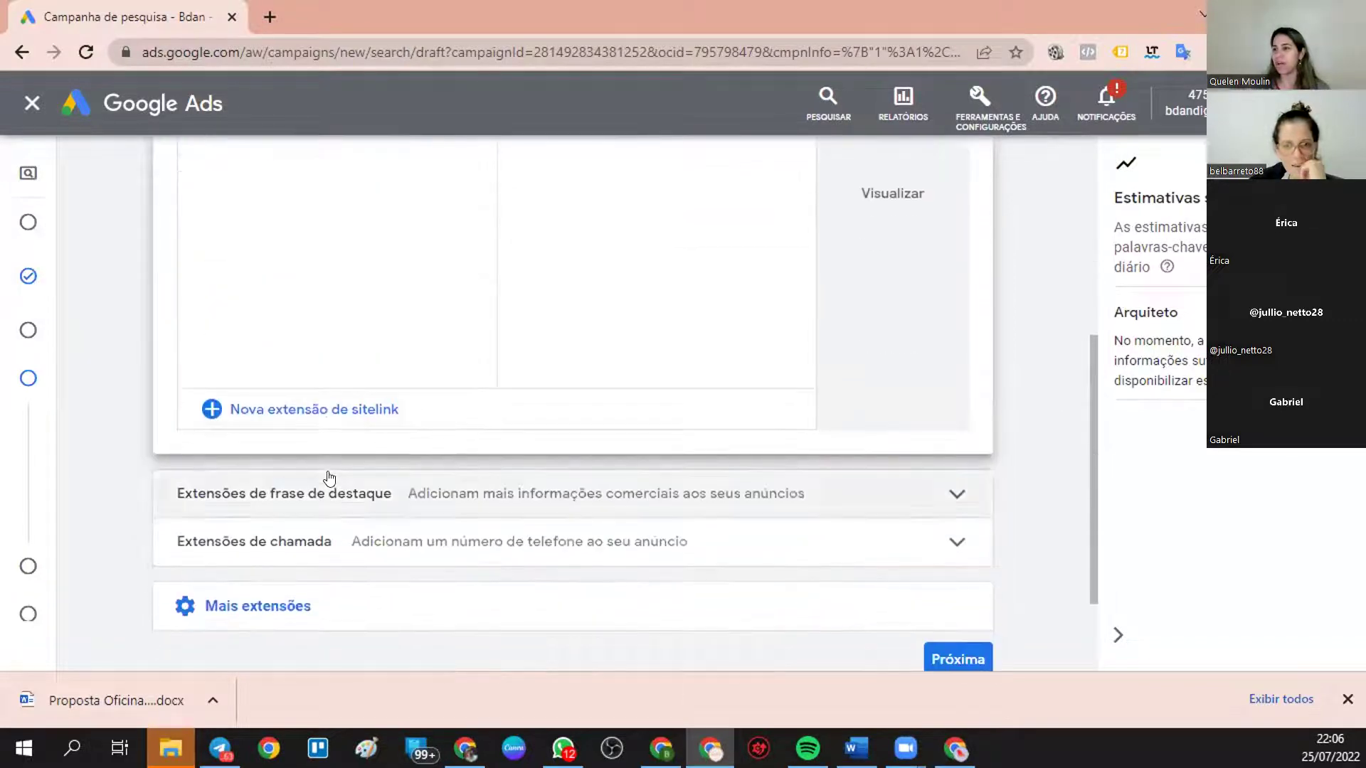
click(326, 412)
click(360, 455)
text(FALADJAJHUJAHD)
click(348, 529)
text(SDSDSDSDSD)
click(422, 594)
text(SDSDSDSD)
scroll(423, 590, down, 1)
click(390, 560)
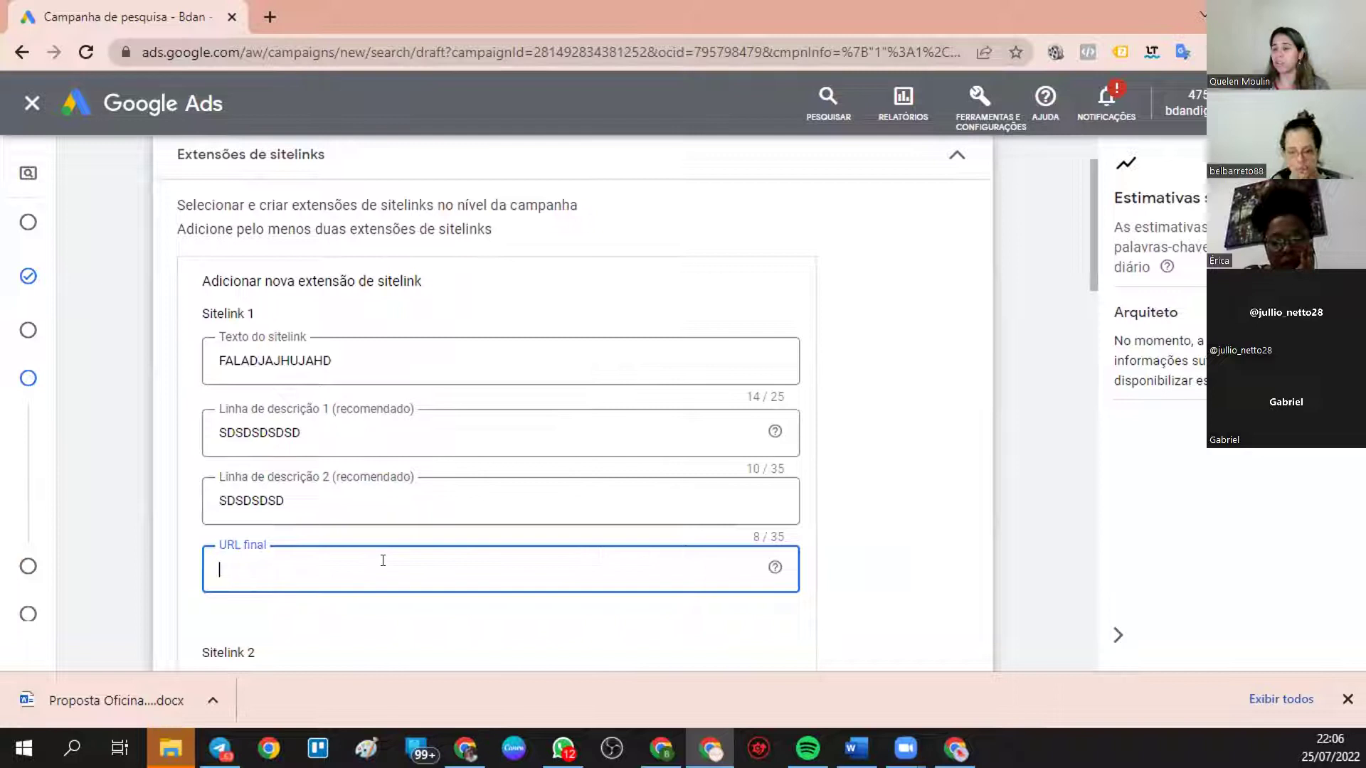
text(www)
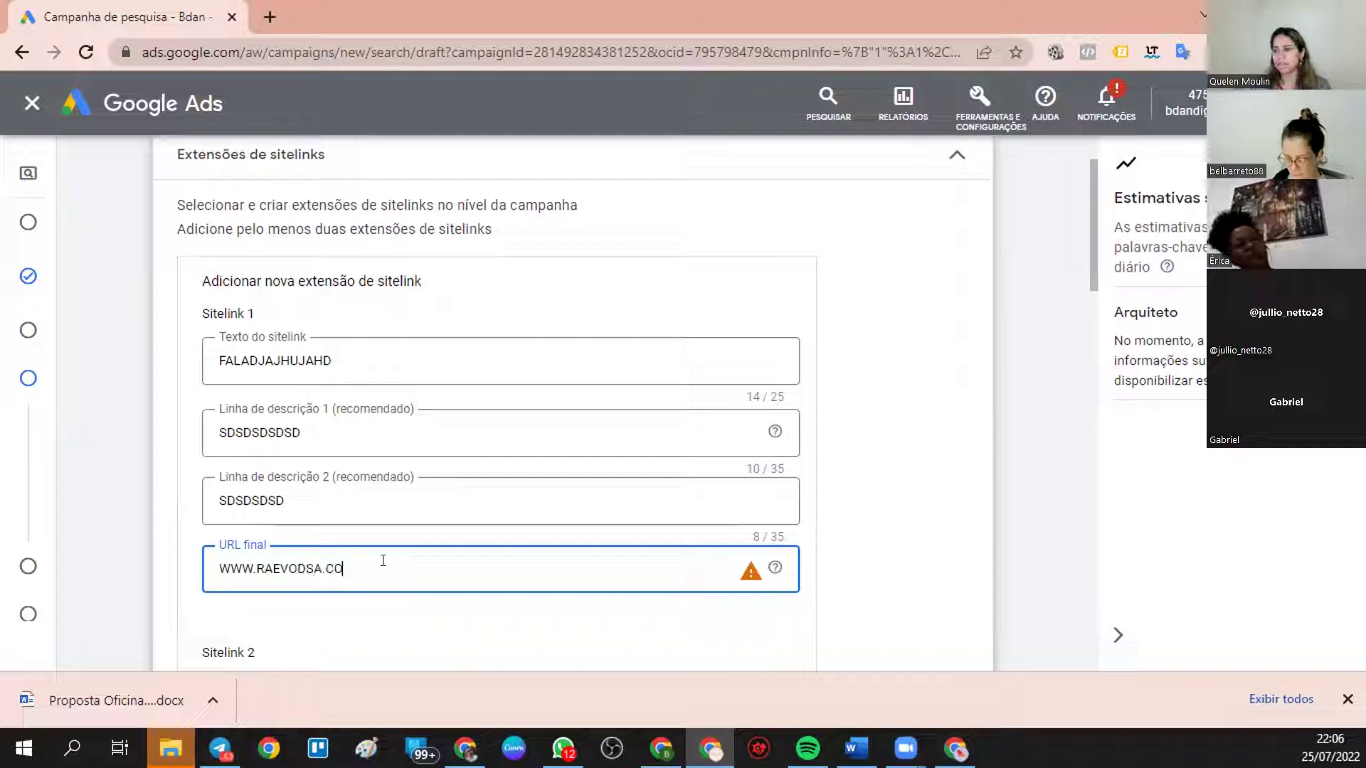
drag(382, 561, 185, 569)
key(ctrl+c)
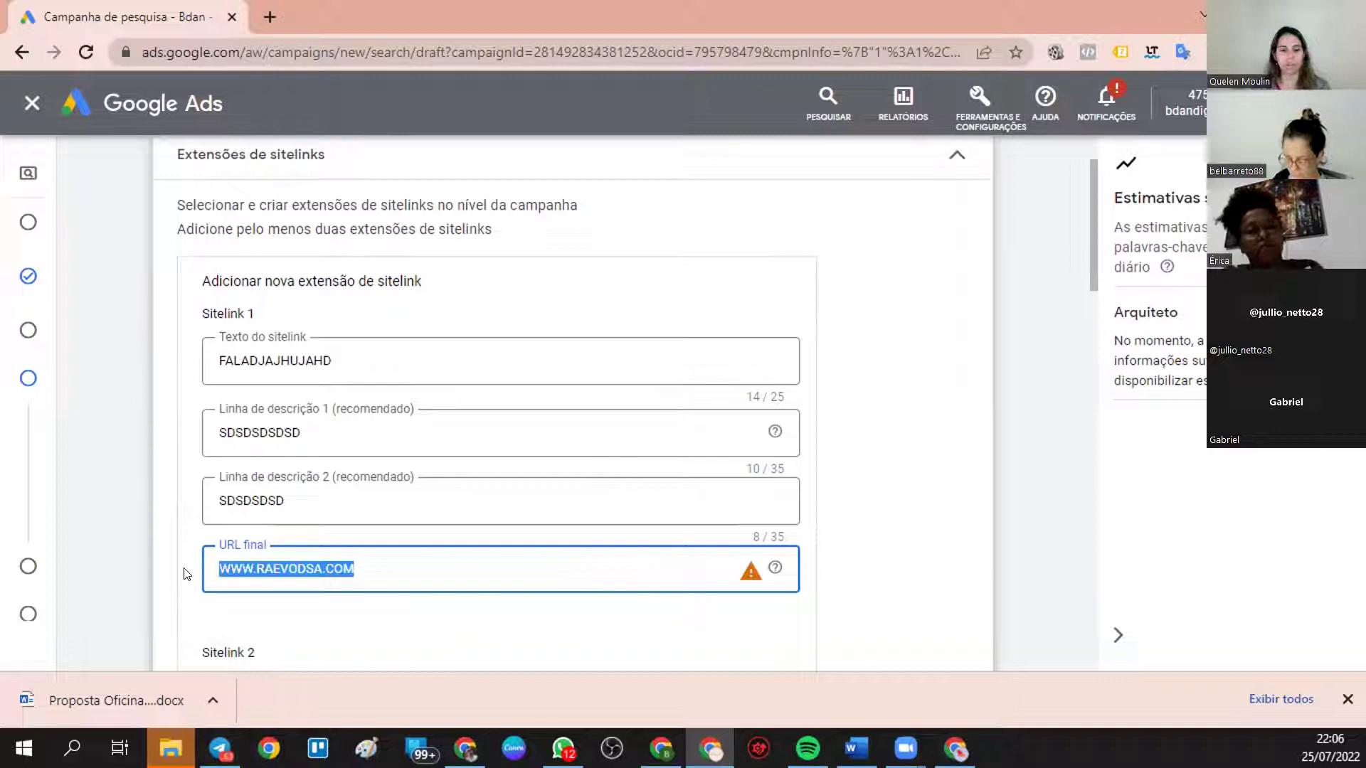
scroll(807, 617, down, 4)
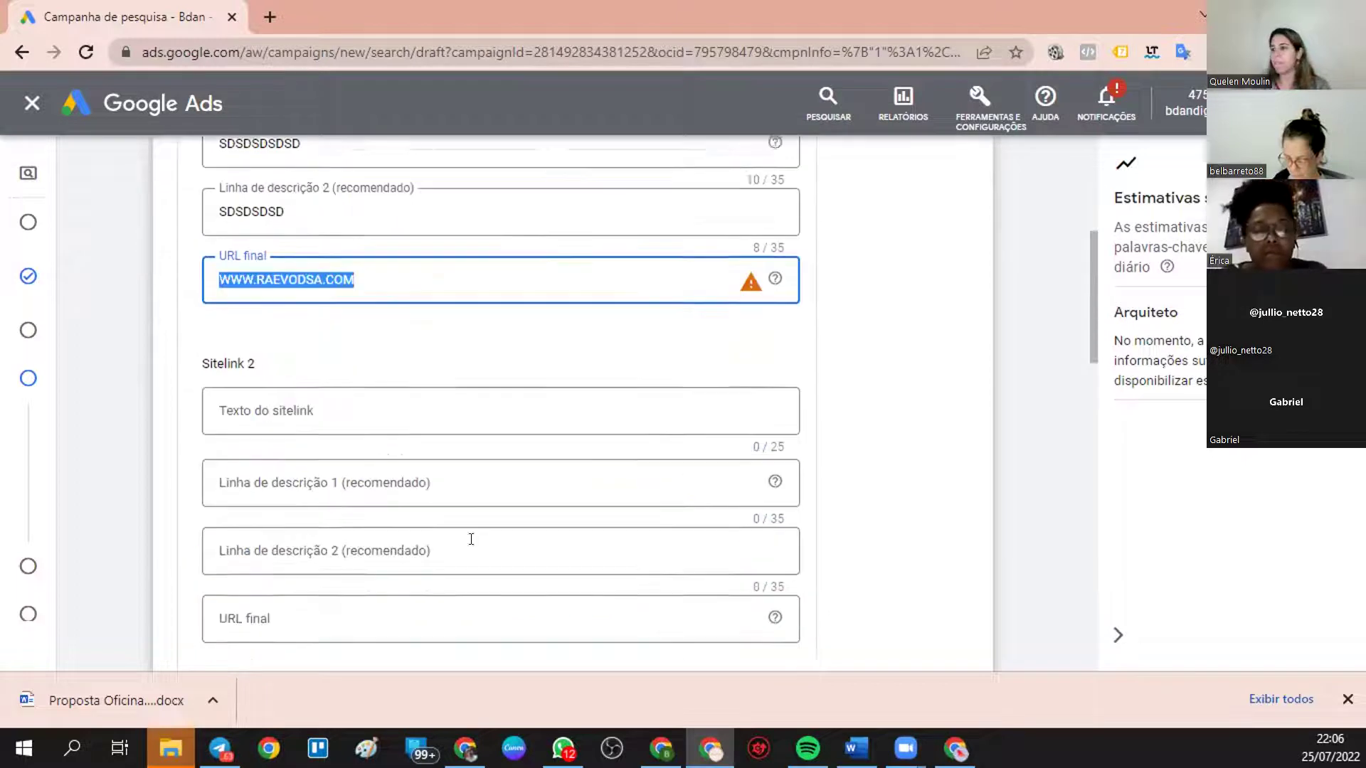
click(333, 397)
text(H)
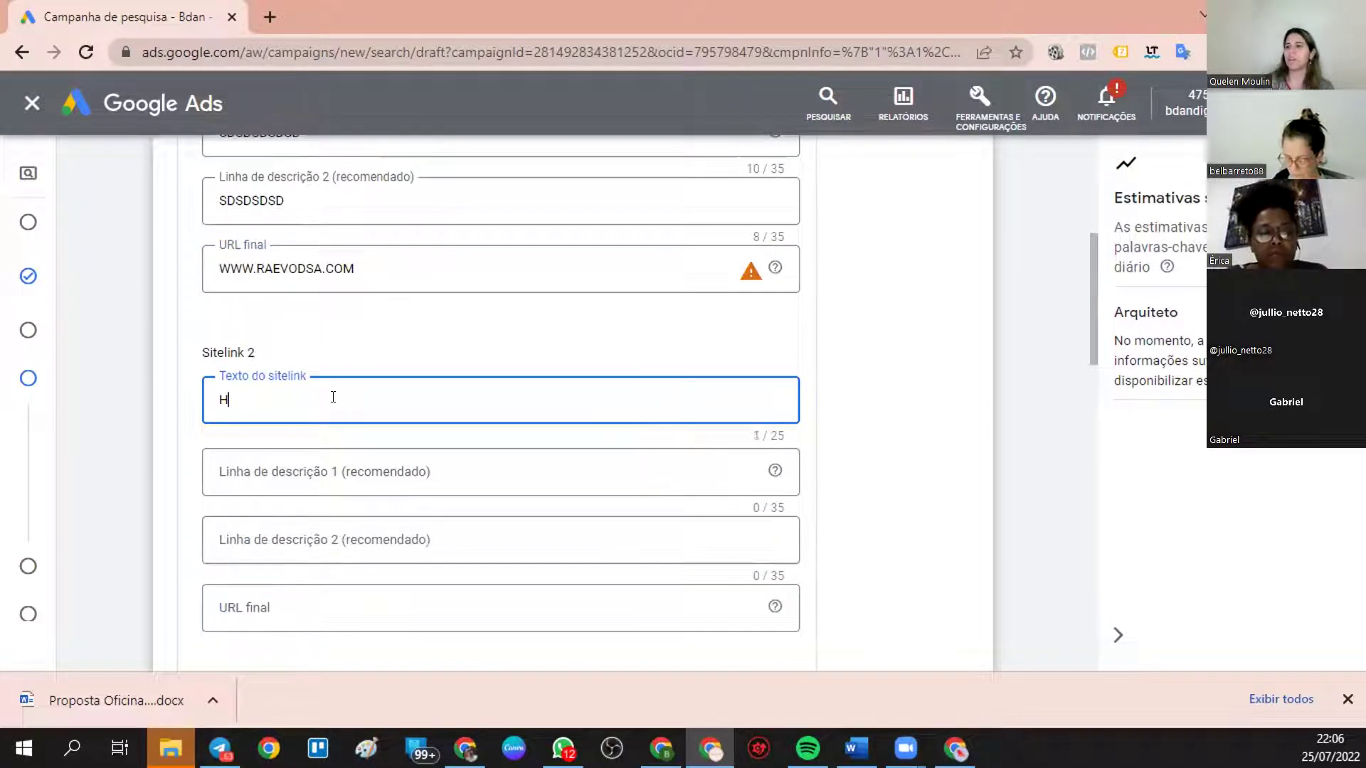
text(HSFIKFHSKHDFJSHFKJ)
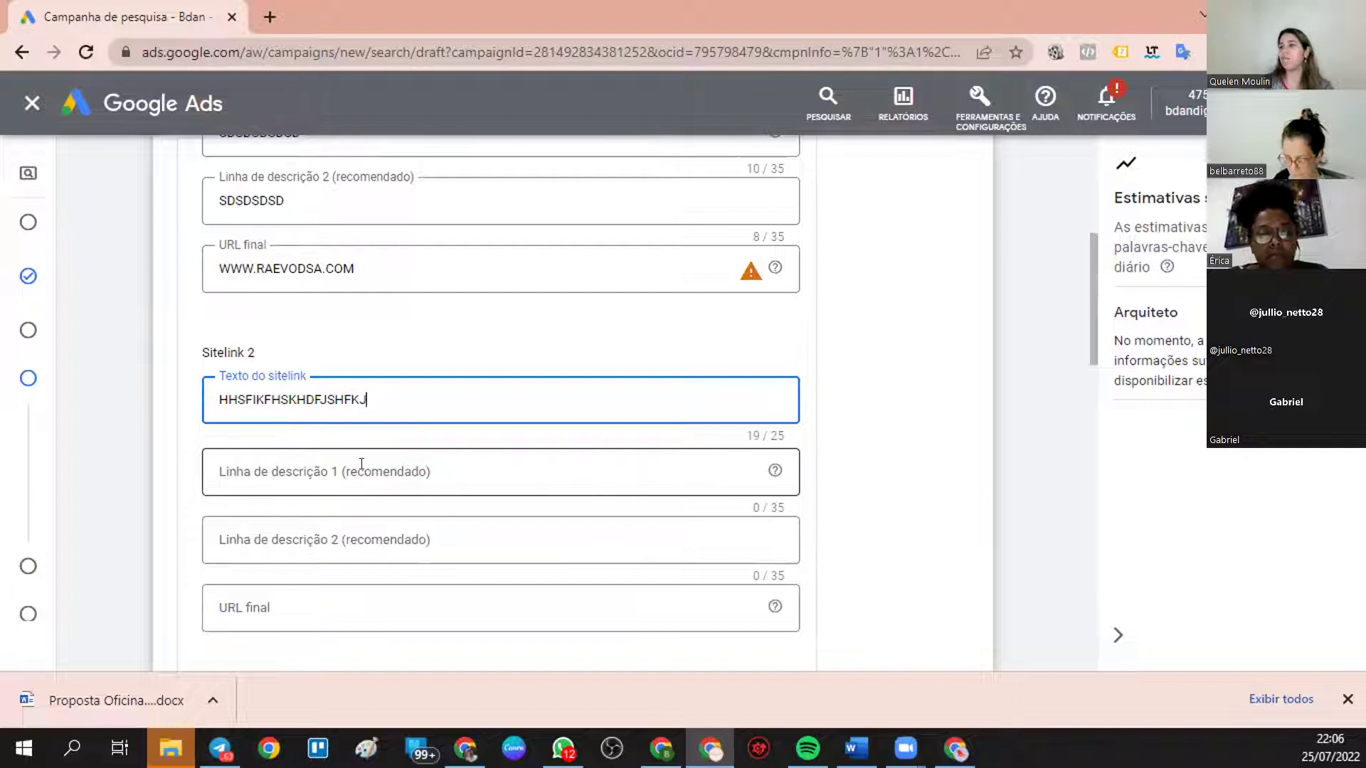
click(361, 464)
text(JHSDFKHDSFKHSDKFHSJDP)
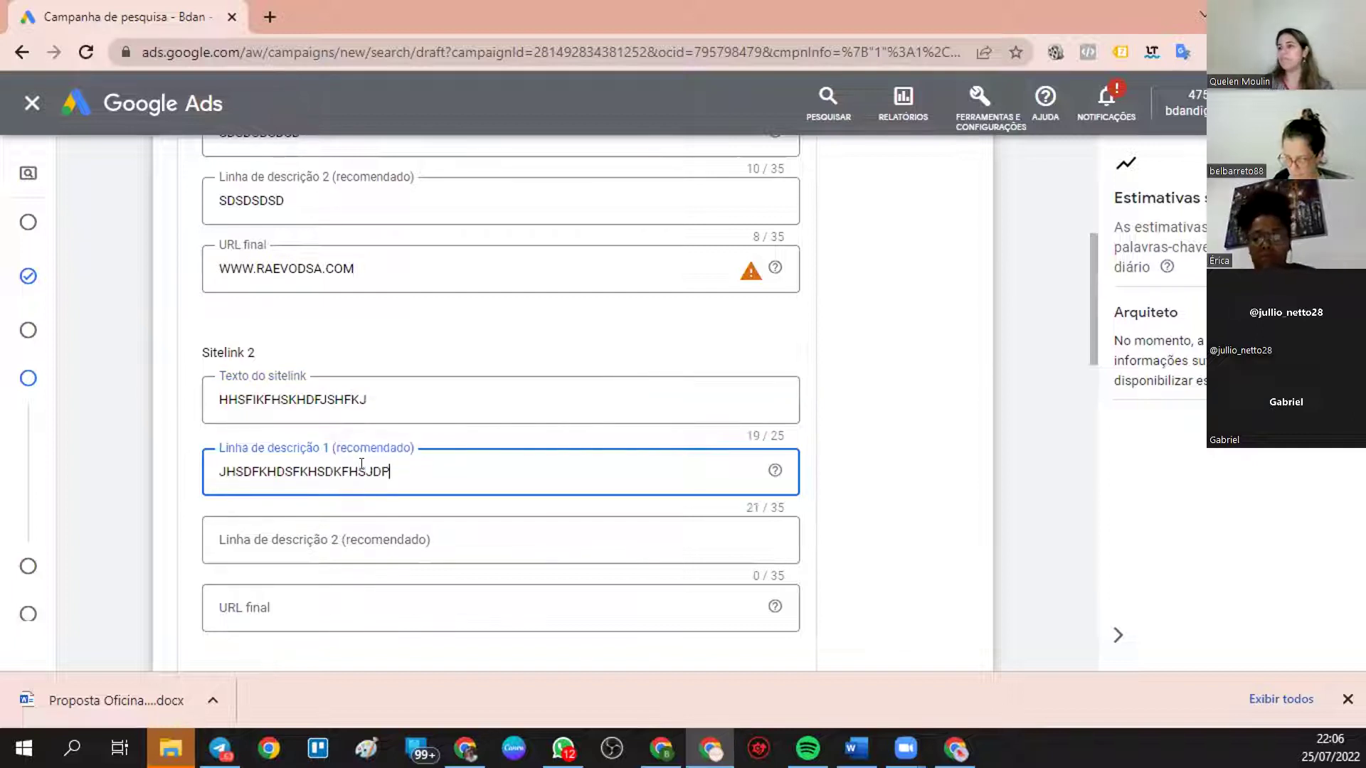
click(375, 529)
text(JDIFHSJFHSFHSKFJ)
click(317, 608)
key(ctrl+v)
scroll(352, 562, down, 3)
click(345, 551)
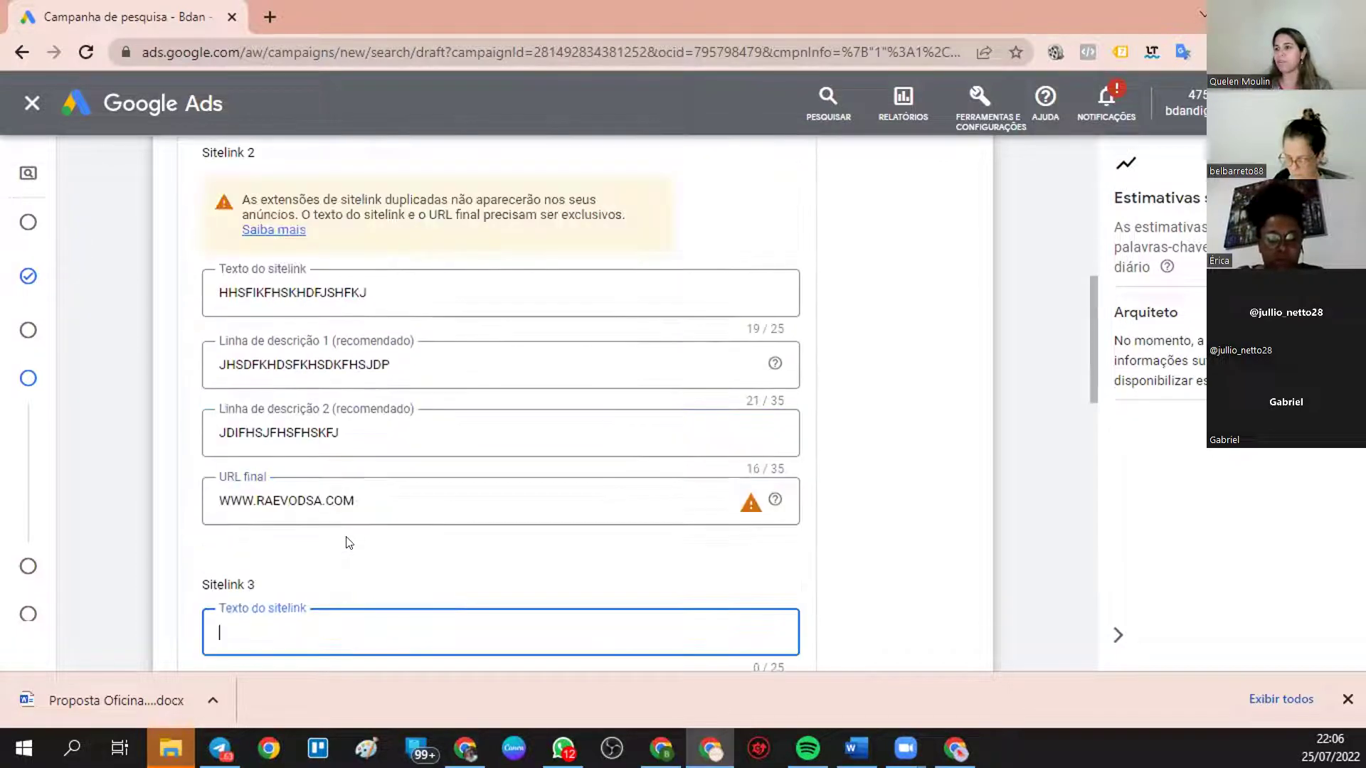
- Review the duplicate-sitelink warning and edit Sitelink 2's final URL to make it unique
right_click(324, 580)
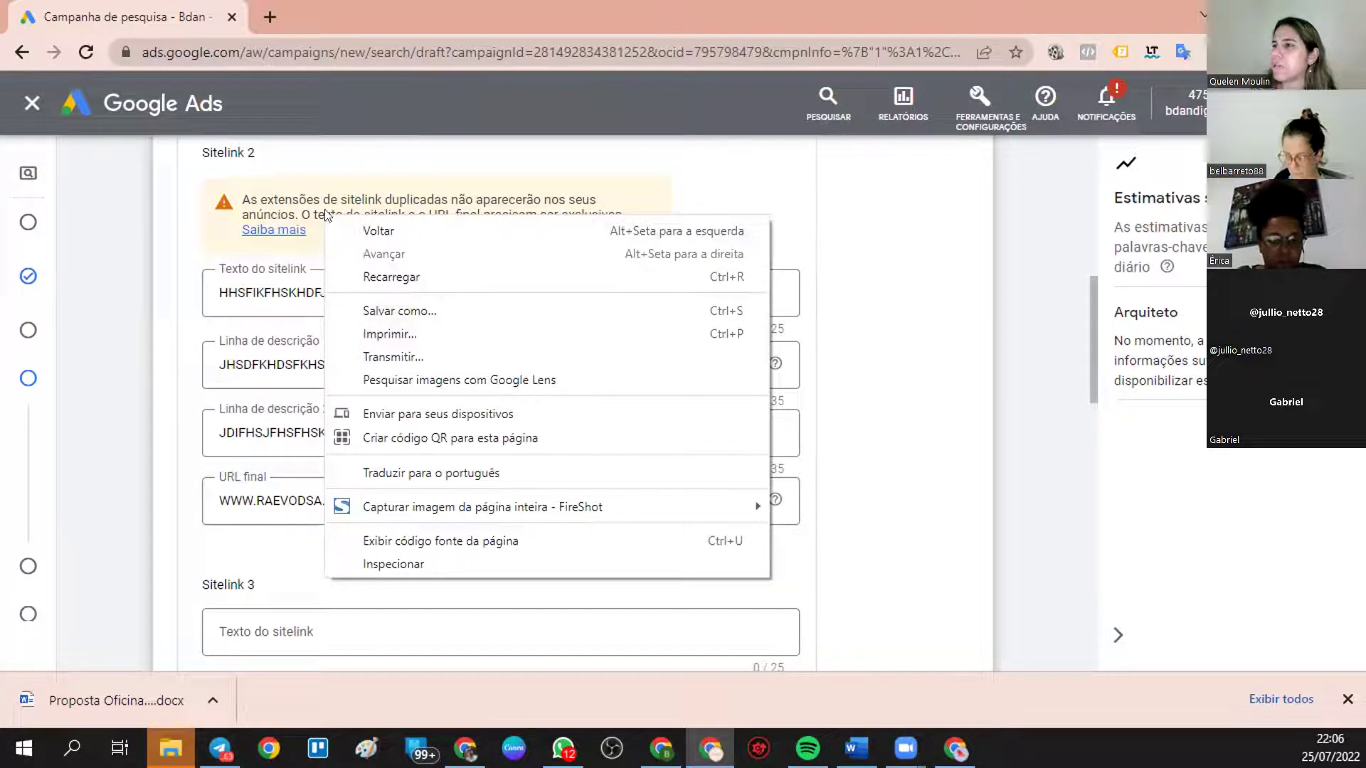
click(679, 190)
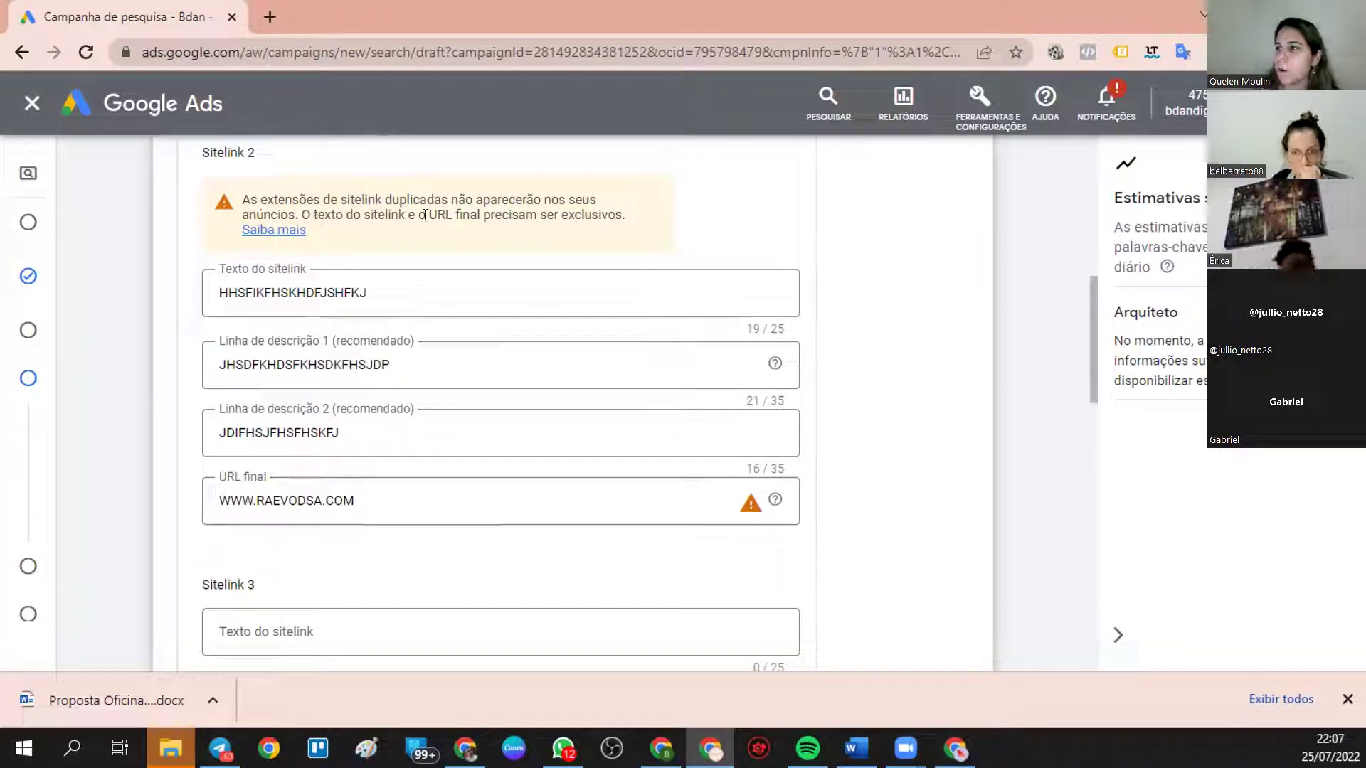
double_click(456, 210)
drag(455, 210, 559, 223)
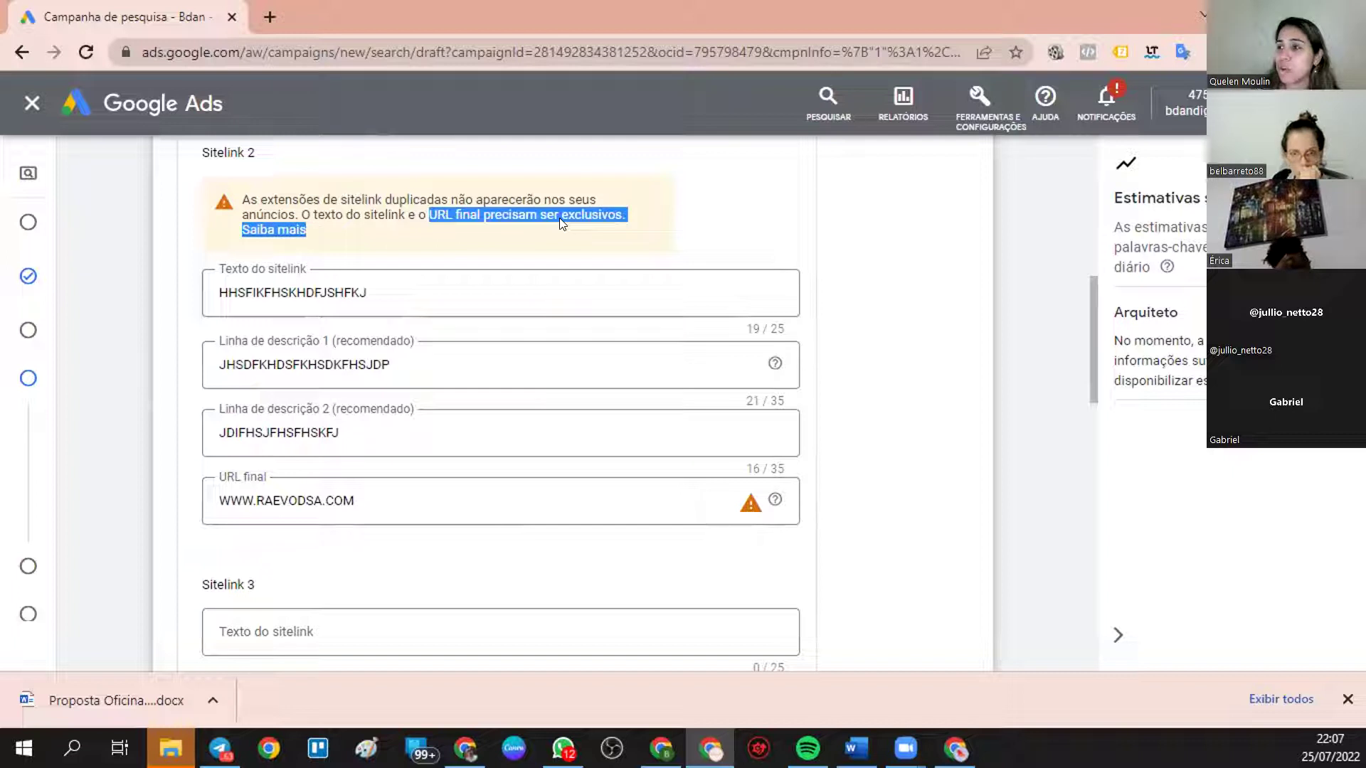
scroll(427, 423, down, 3)
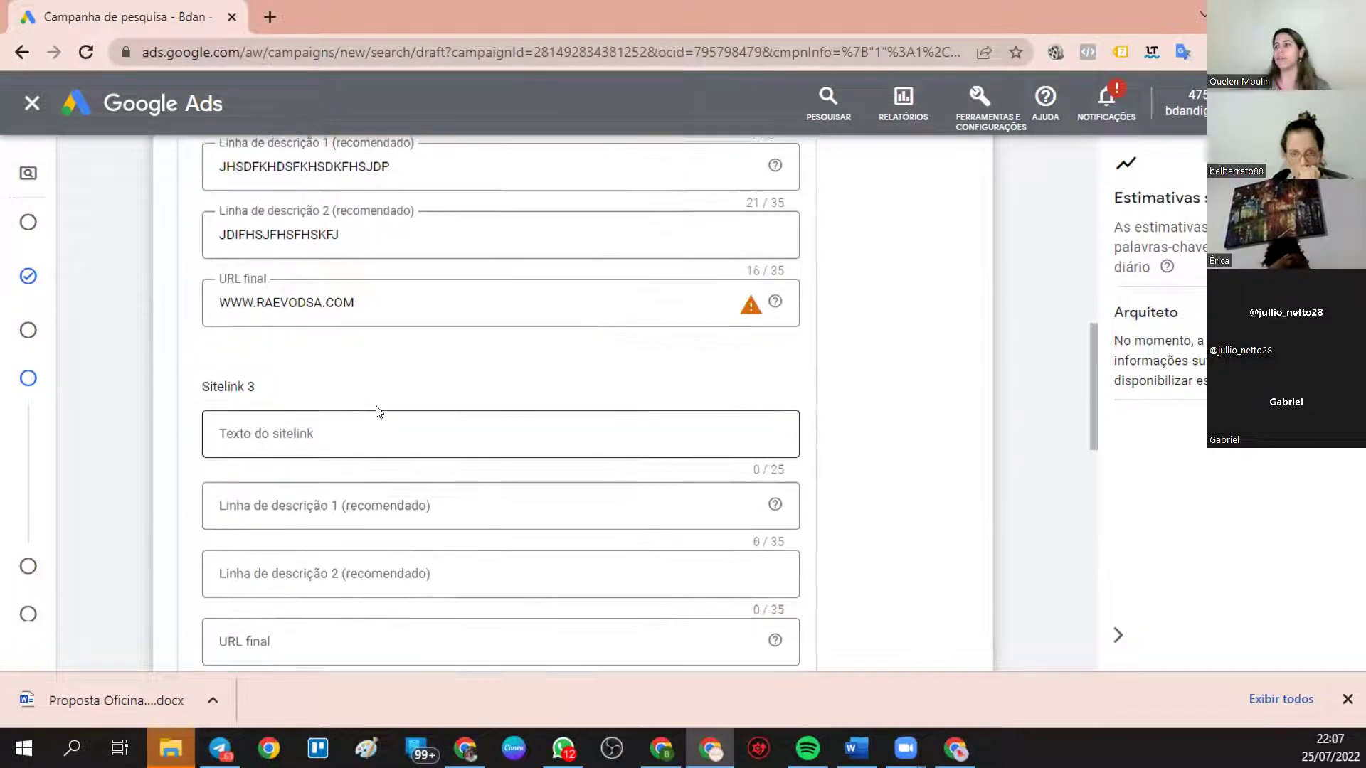
scroll(380, 412, up, 3)
click(370, 509)
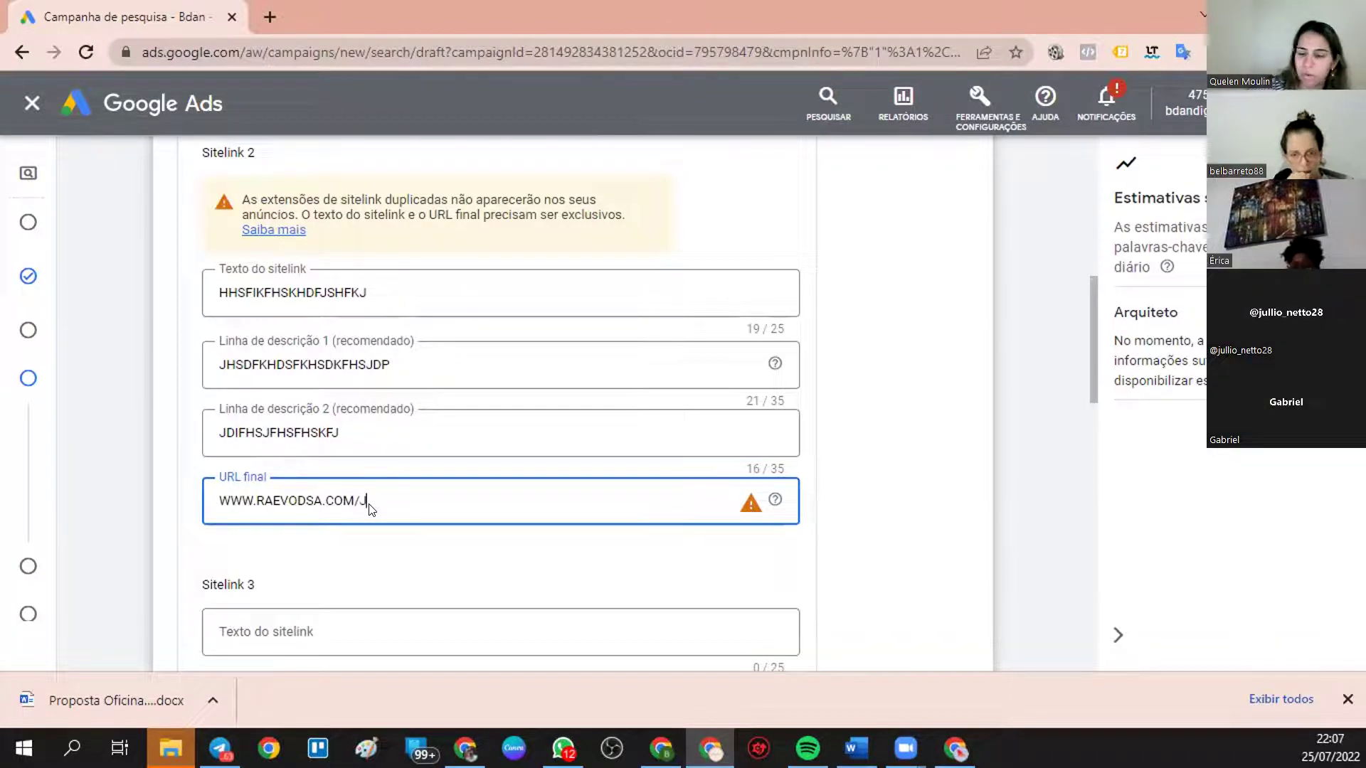
click(360, 631)
text(SGSDGSGS)
click(382, 604)
text(GSFGSDGSDF)
scroll(427, 498, down, 4)
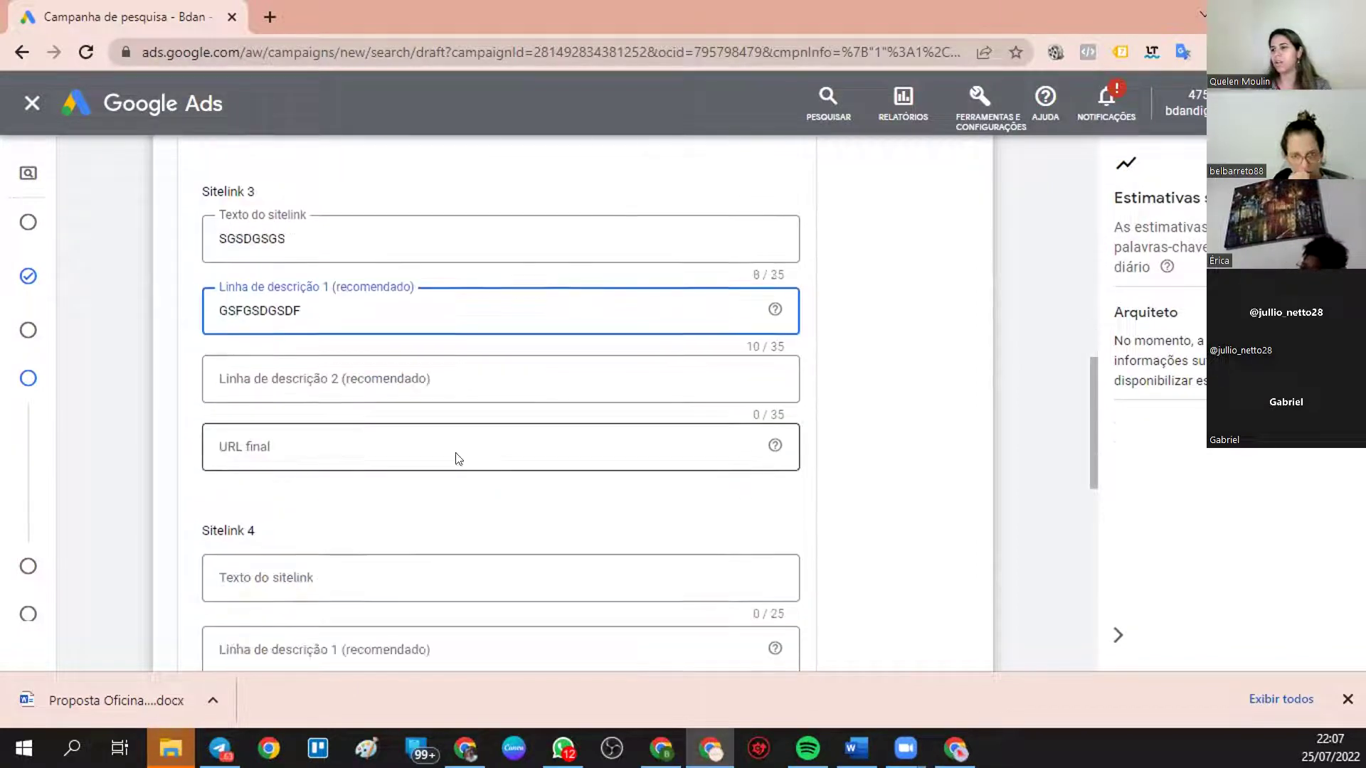
click(464, 366)
text(SGSFGSFGF)
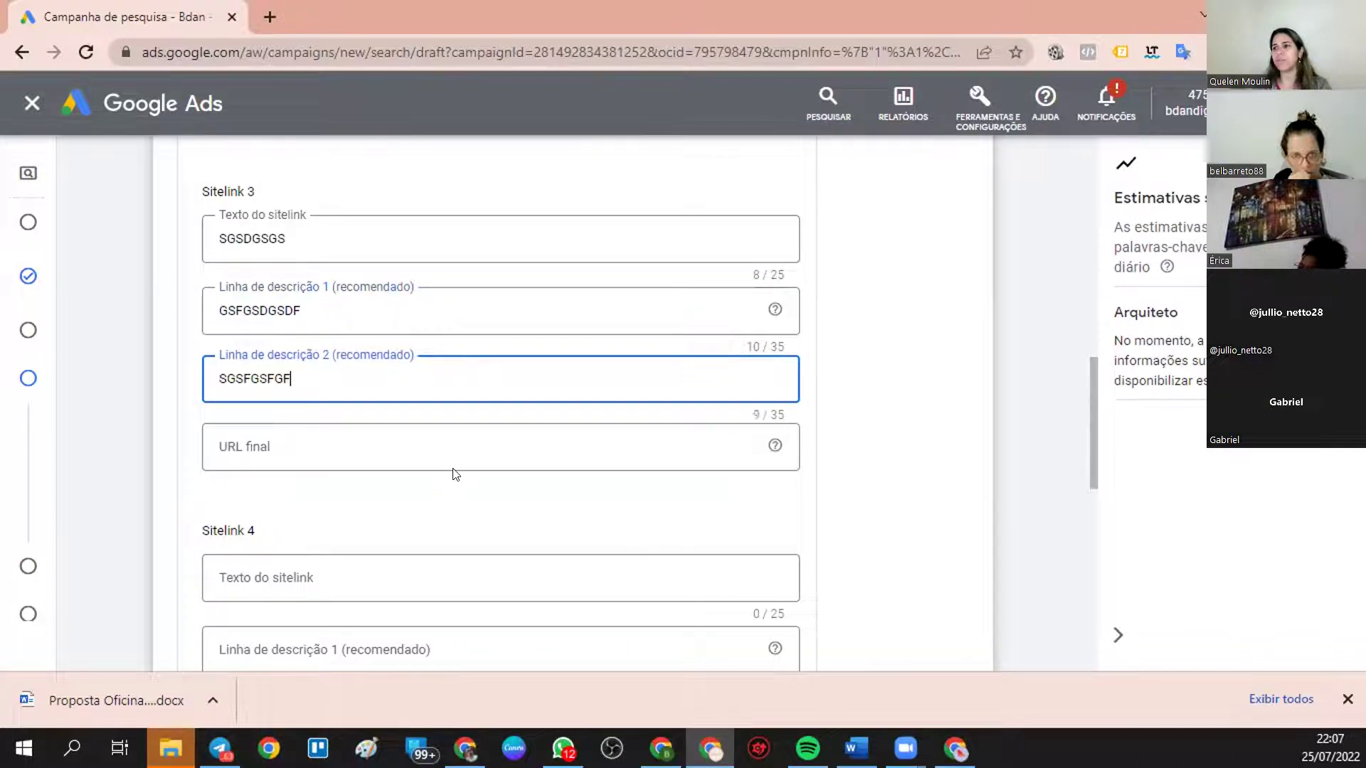
click(446, 443)
text(WWW.RAEVODSA.COM)
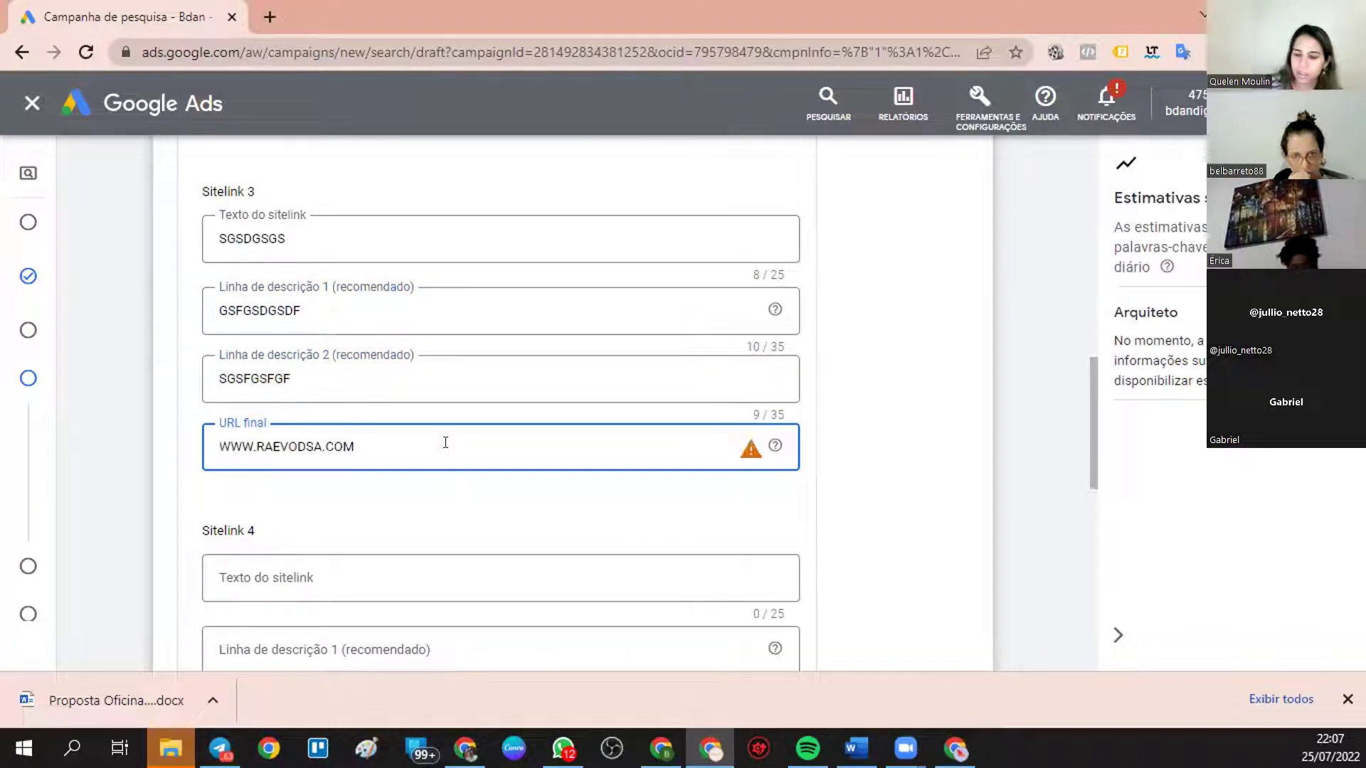
text(/IFBNJUTG)
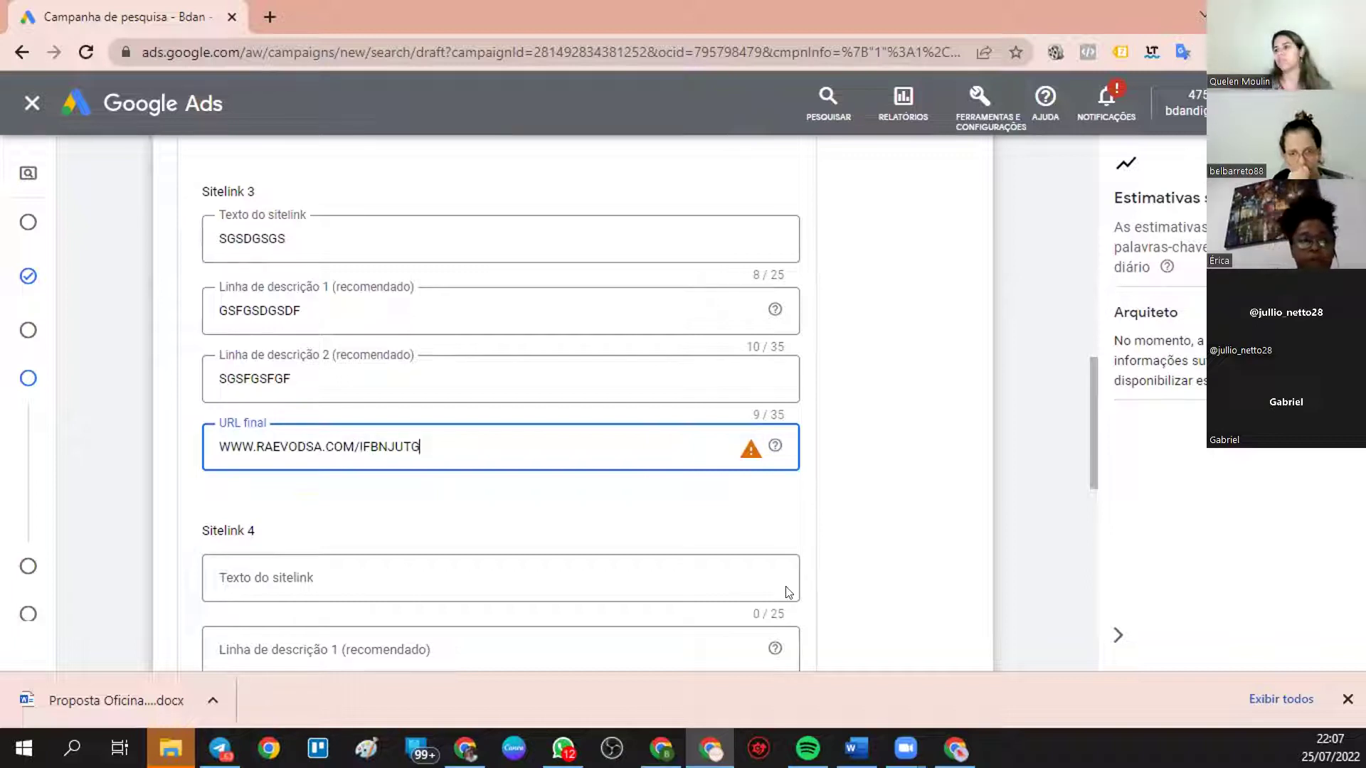
- Fill Sitelink 4 with DSDFSDF, two description lines and the base URL plus KJHYJMJHYTYHBNHJY
click(744, 577)
text(DSDFSDF)
scroll(683, 573, down, 2)
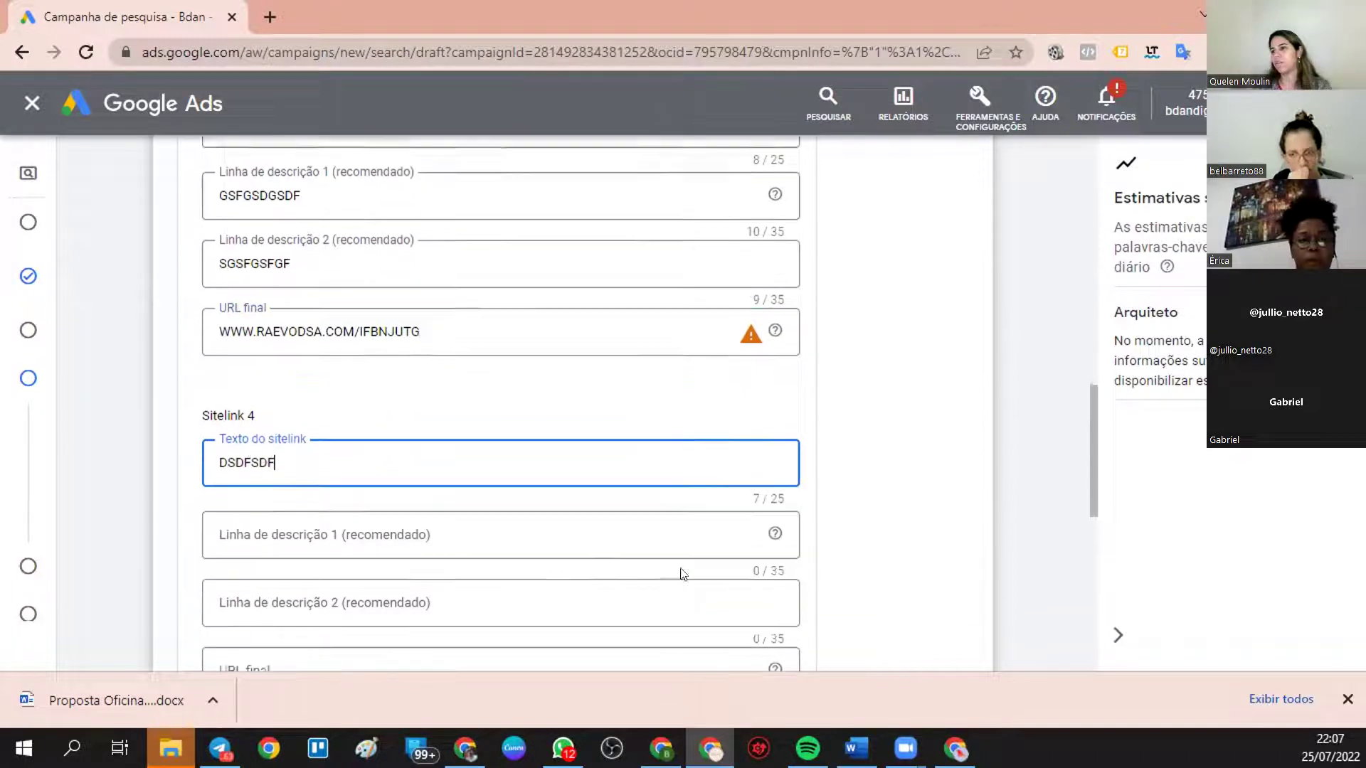
scroll(680, 573, down, 1)
click(524, 442)
text(DSFSDFSDFFD)
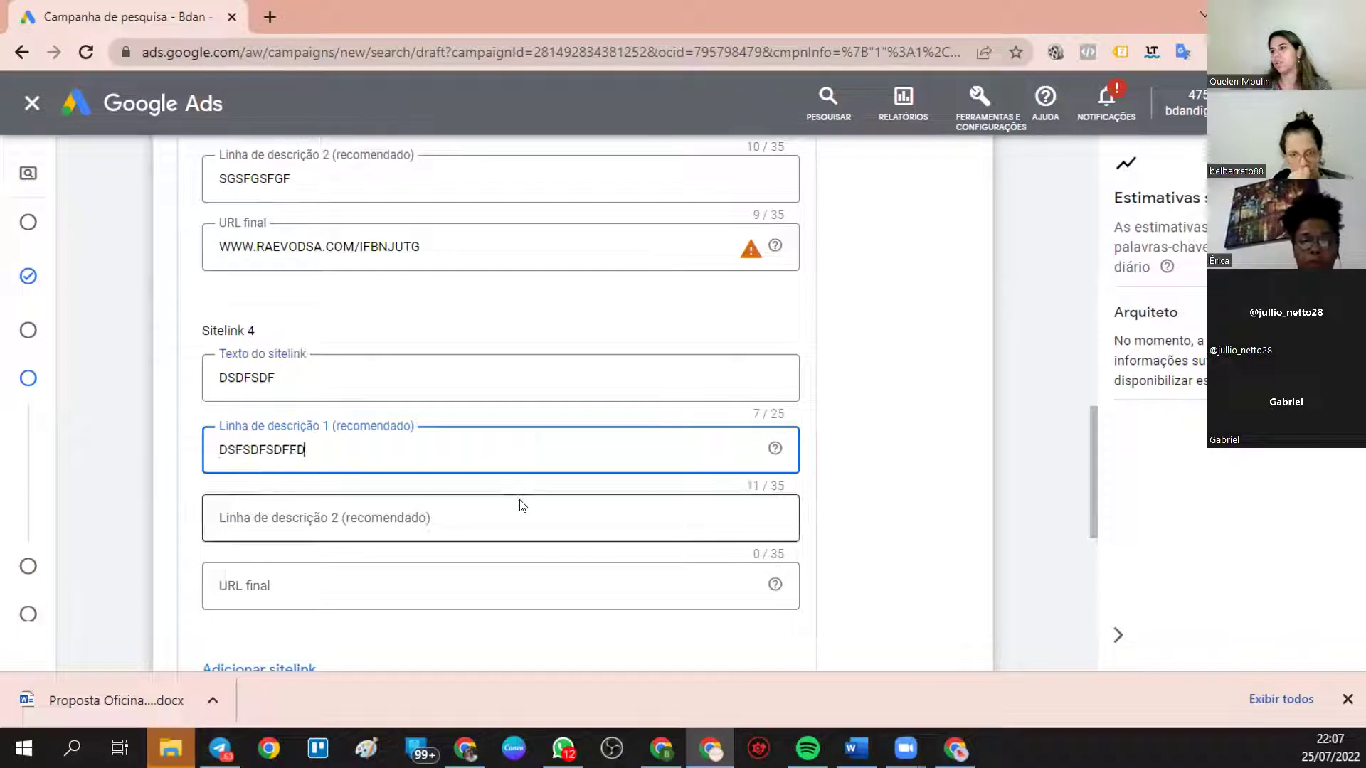
click(523, 505)
text(SDFSDFSFD)
click(488, 582)
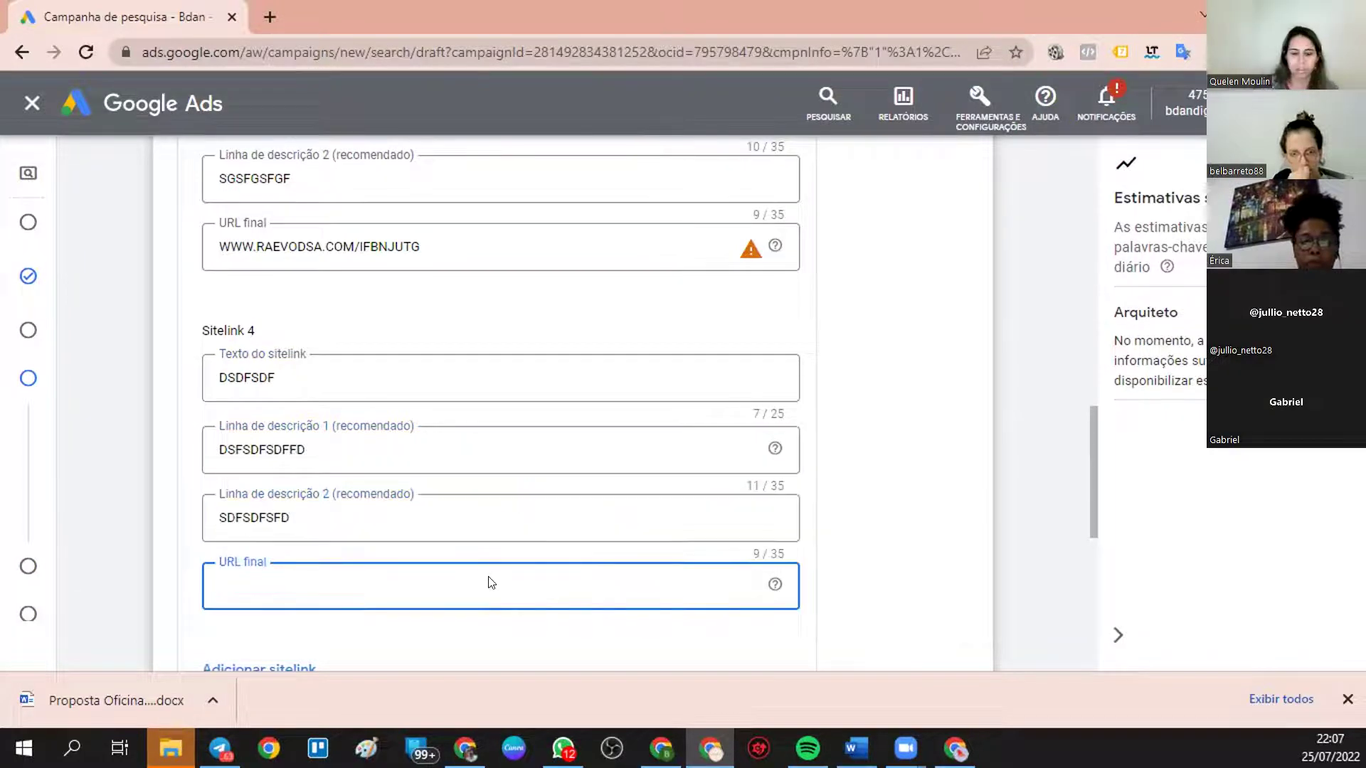
text(WWW.RAEVODSA.COM/)
text(KJHYJMJHYTYHBNHJY)
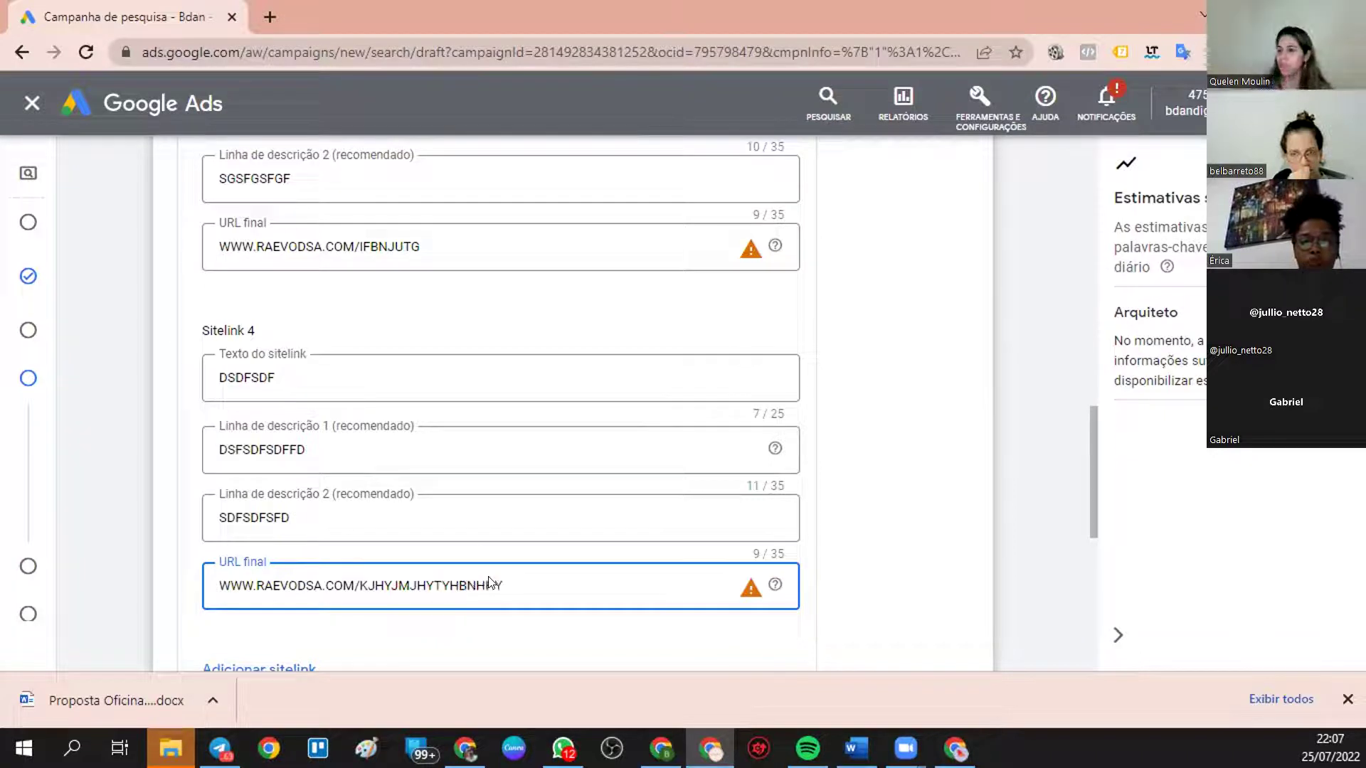
- Save the four new sitelinks
scroll(463, 540, down, 2)
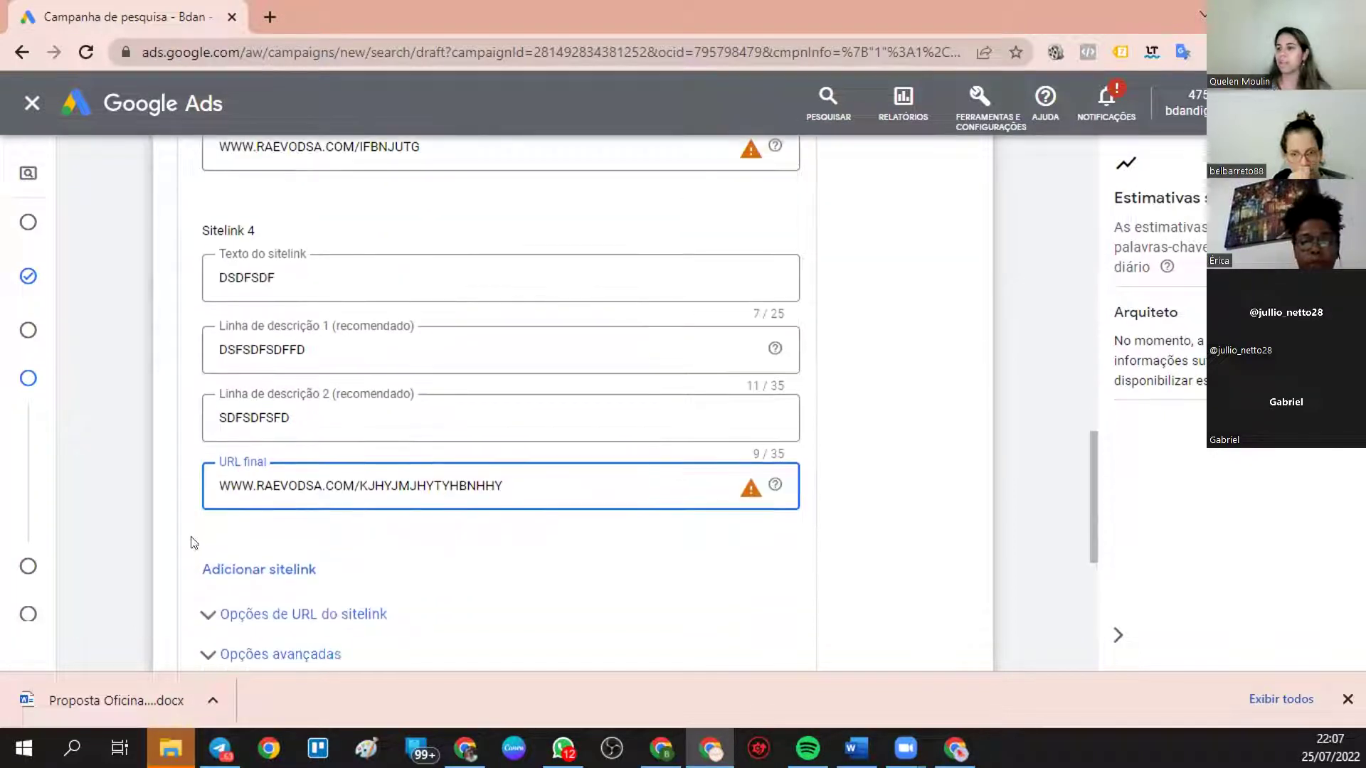
scroll(235, 562, down, 1)
scroll(390, 539, down, 3)
click(213, 510)
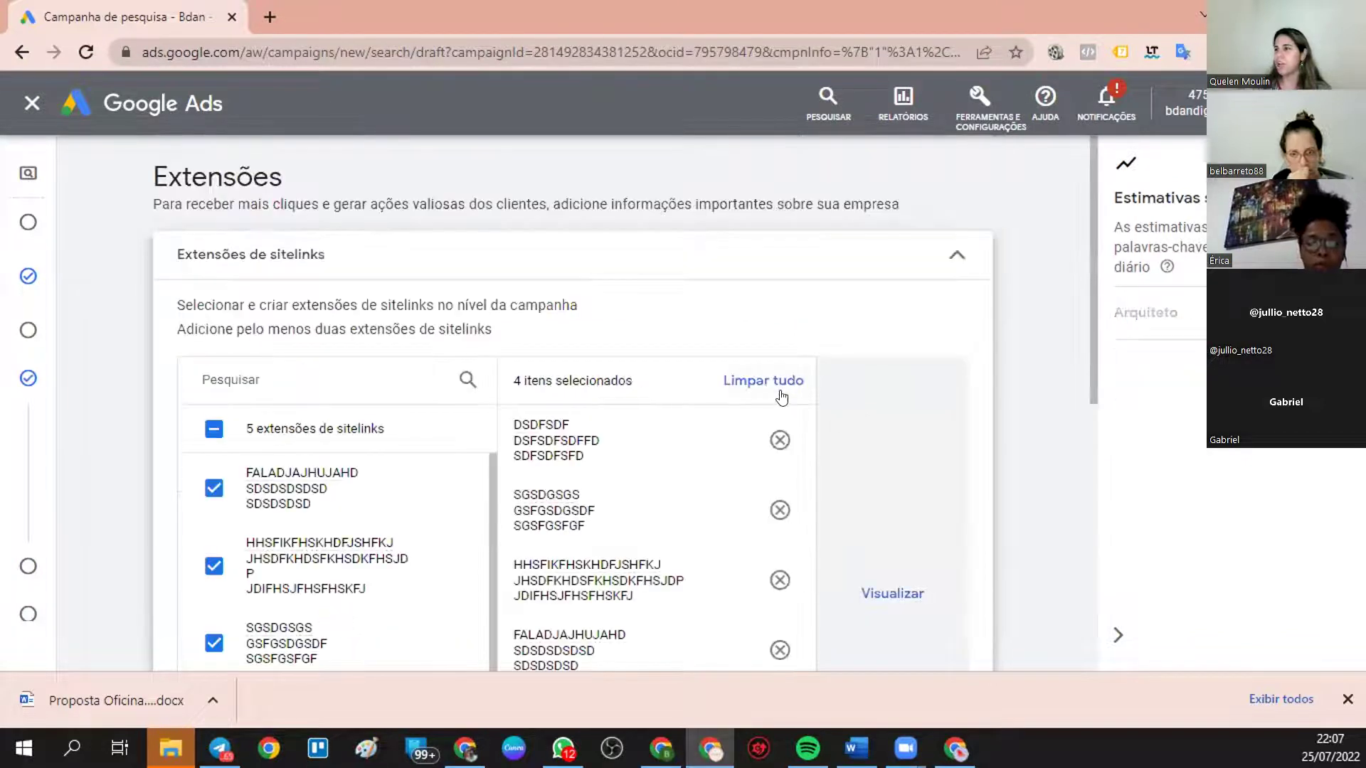
- Preview the ad with its sitelinks across mobile, desktop and YouTube versions
click(891, 594)
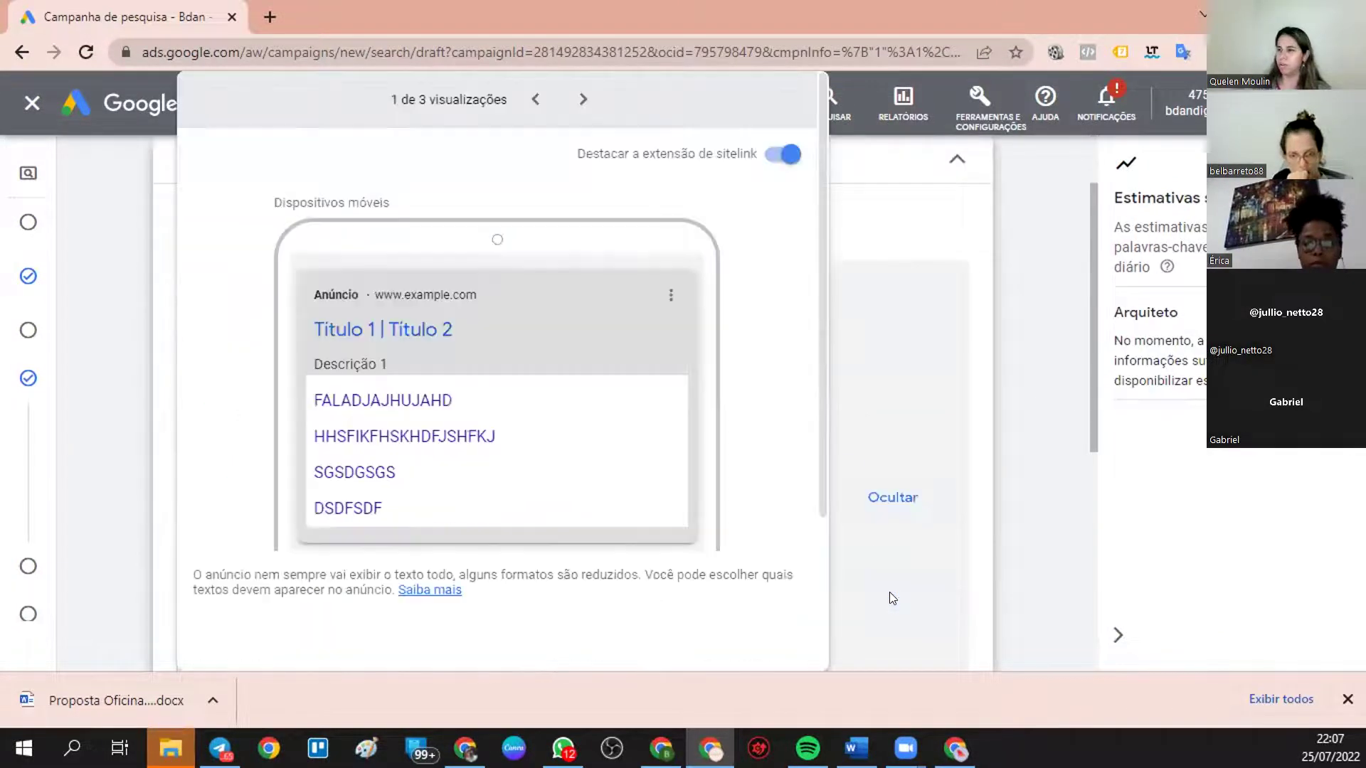
click(582, 100)
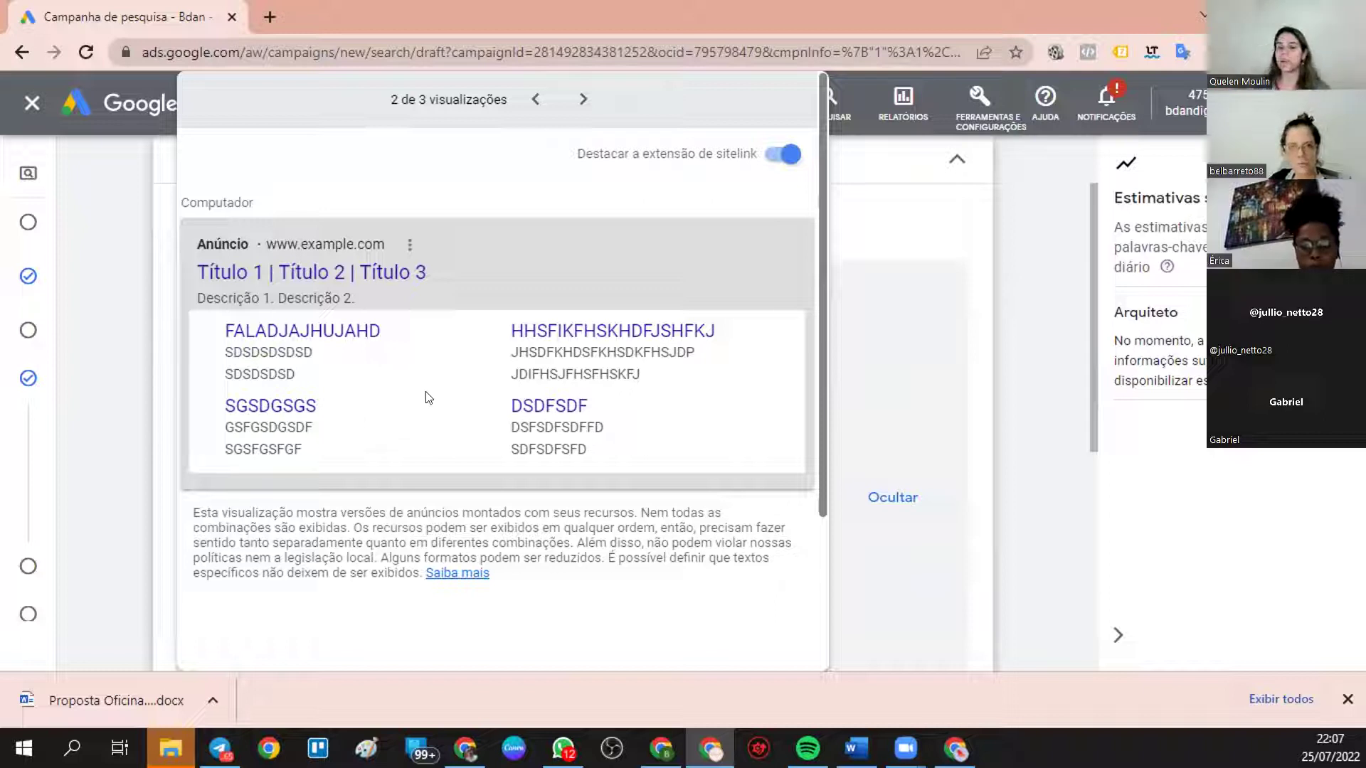
mouse_move(57, 359)
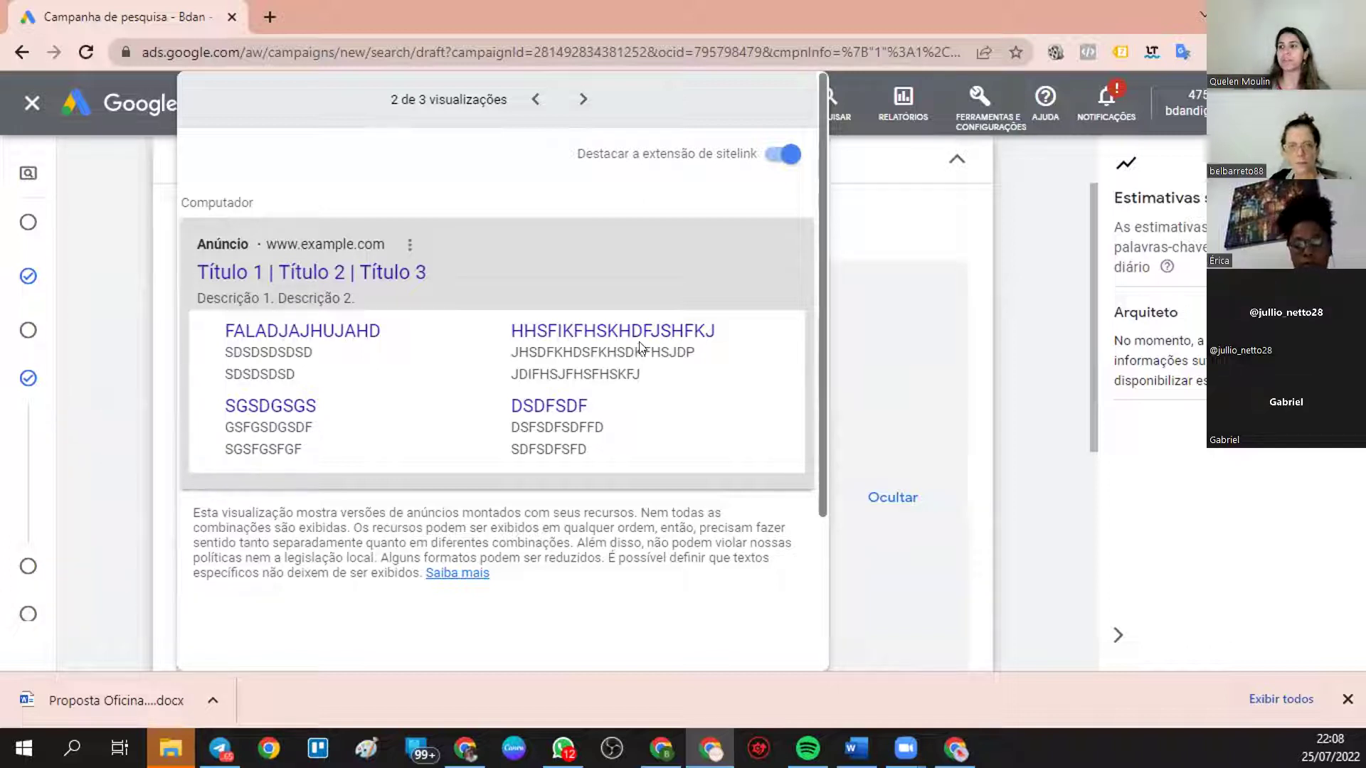
click(582, 100)
scroll(529, 453, down, 3)
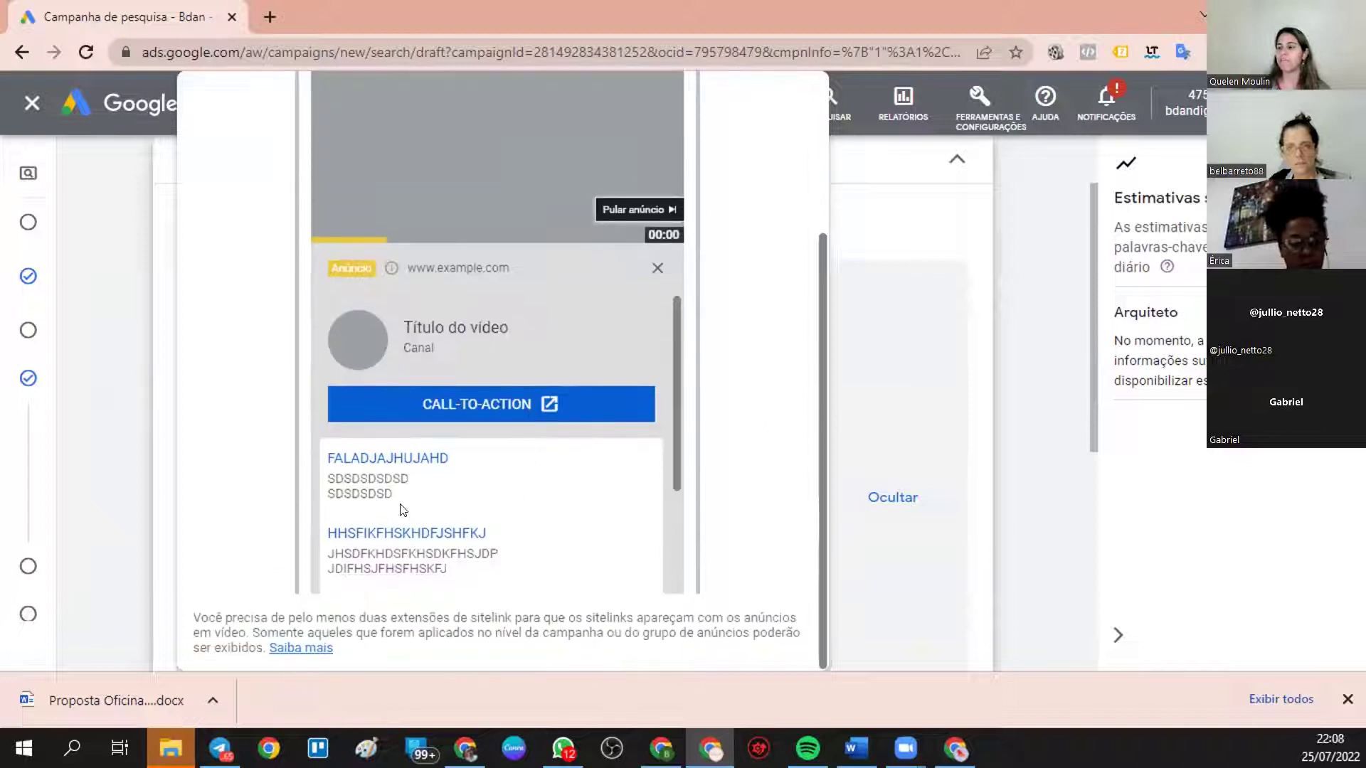
drag(672, 465, 713, 242)
scroll(723, 344, up, 3)
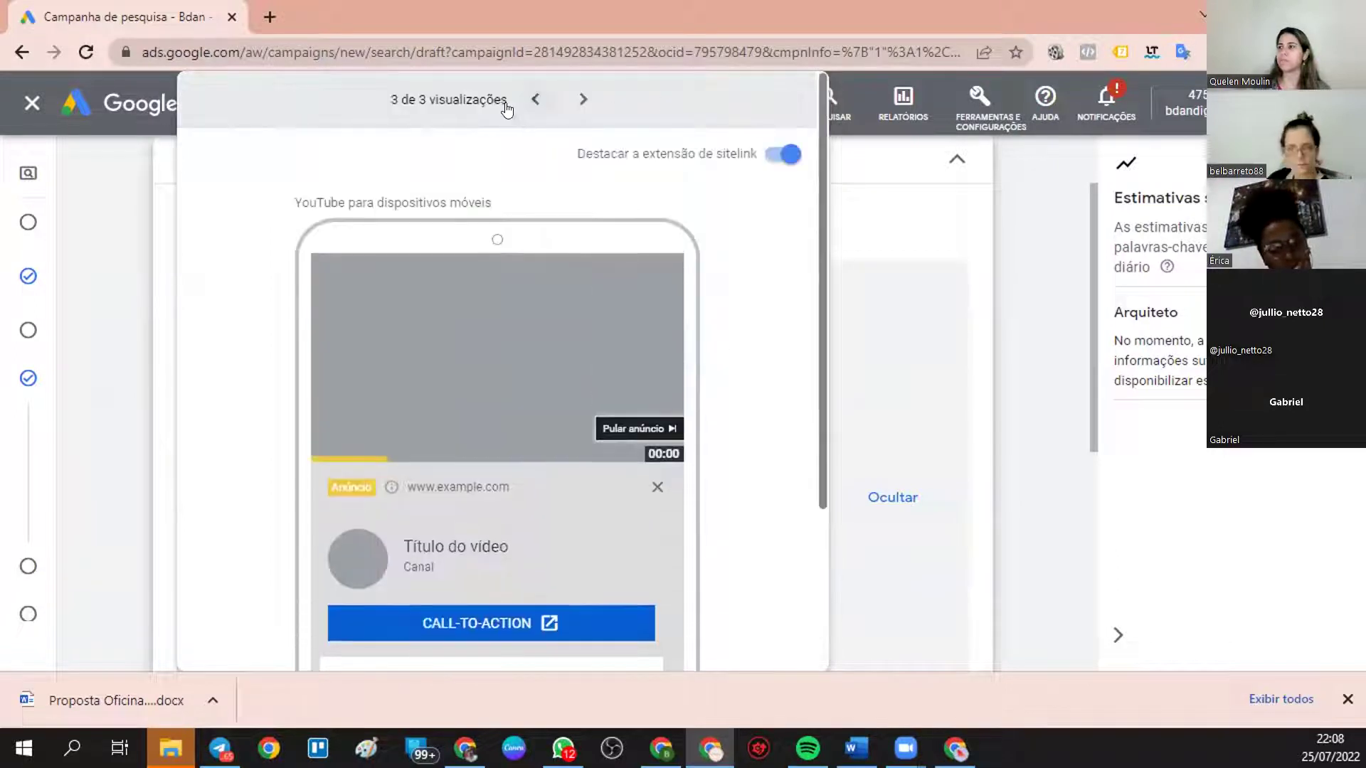
click(539, 101)
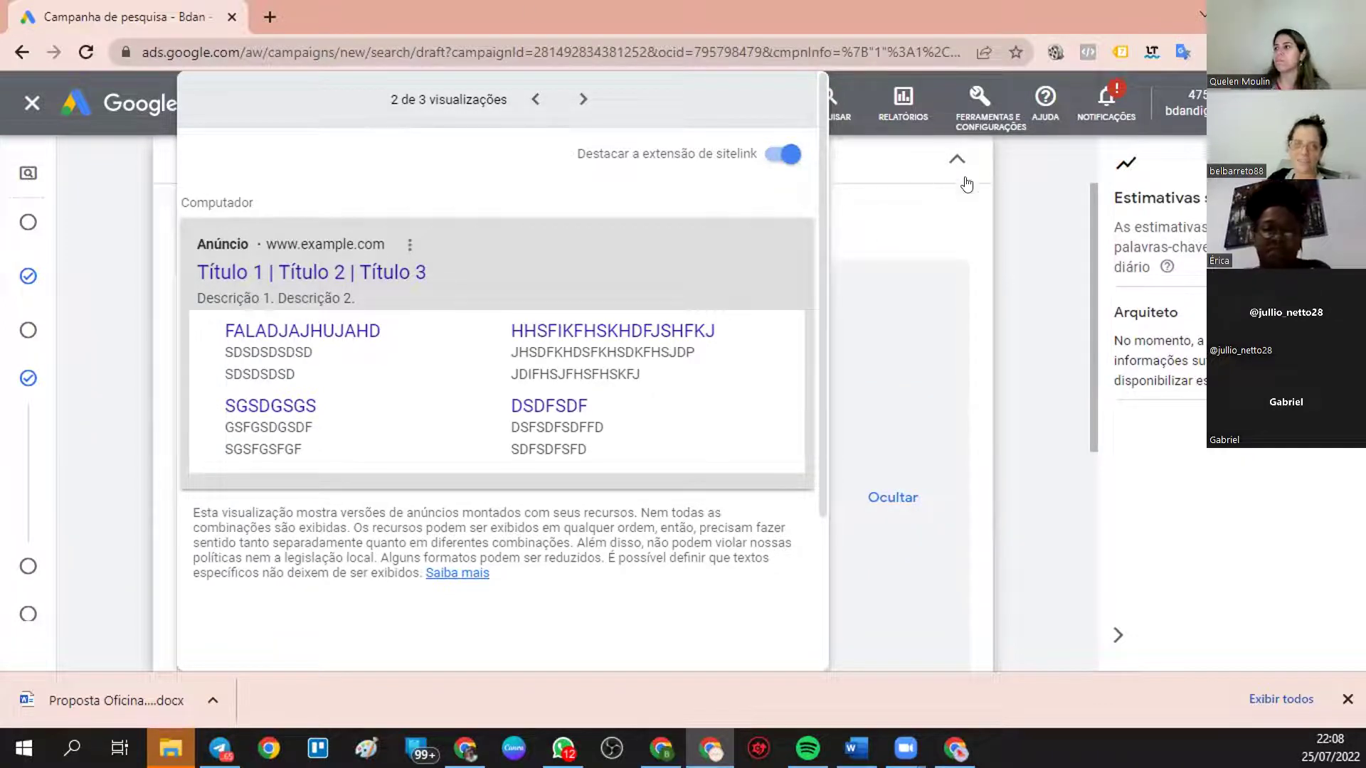
- Toggle Destacar a extensão de sitelink several times, leaving it off, then close the preview
click(780, 153)
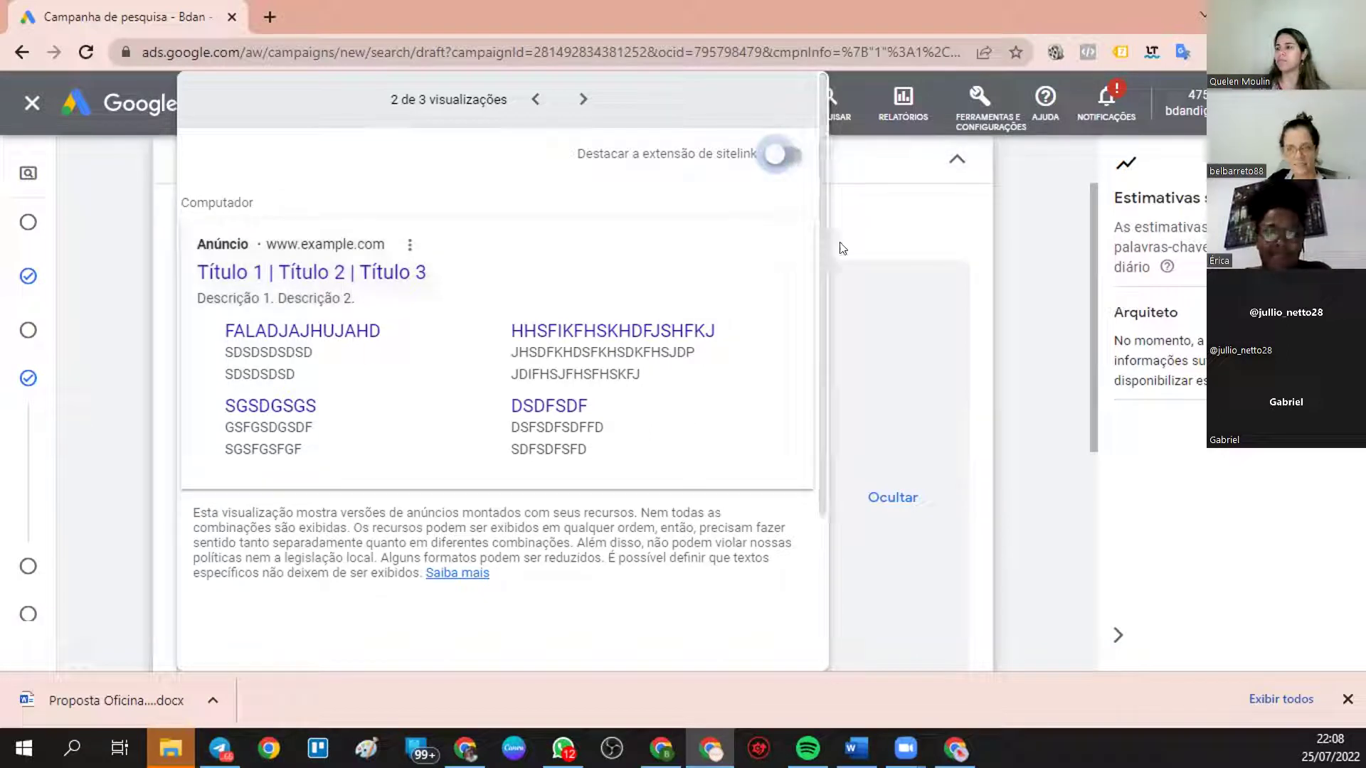
click(775, 158)
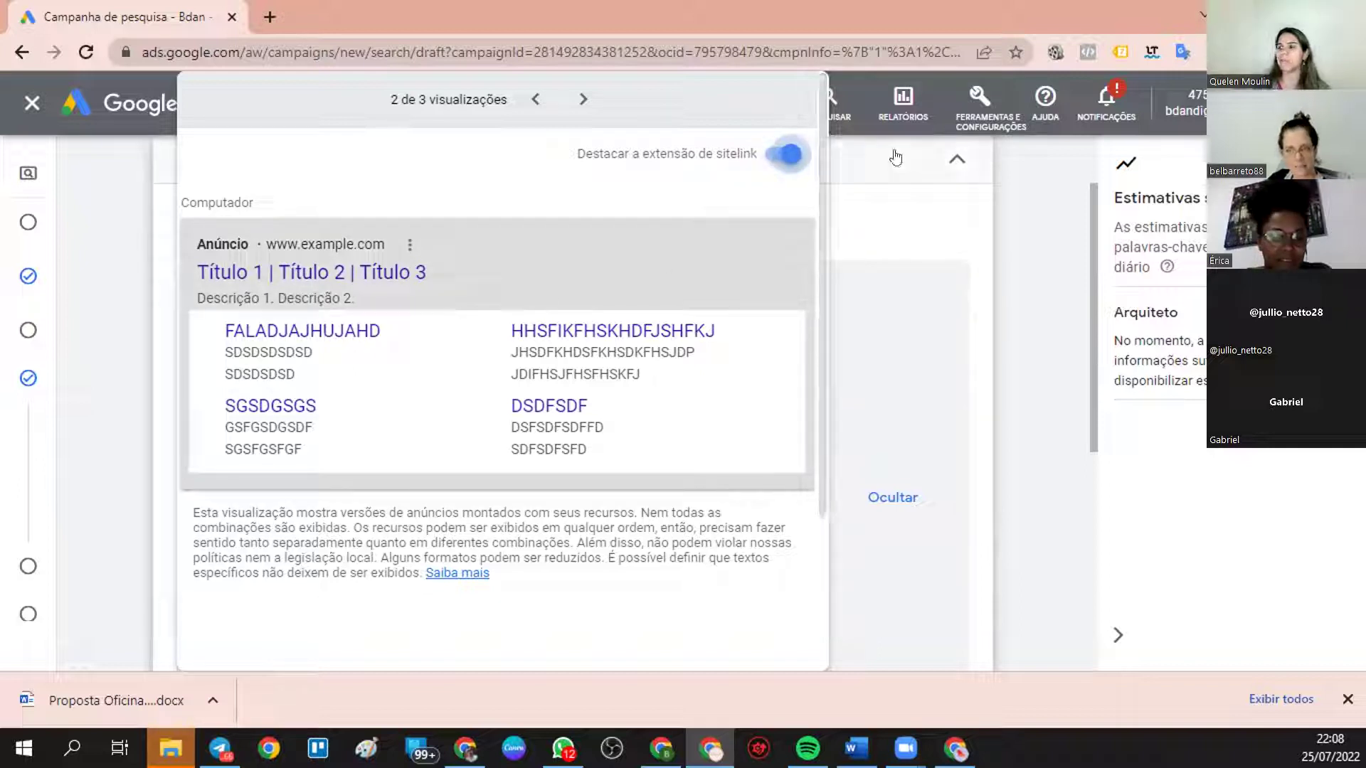
click(791, 156)
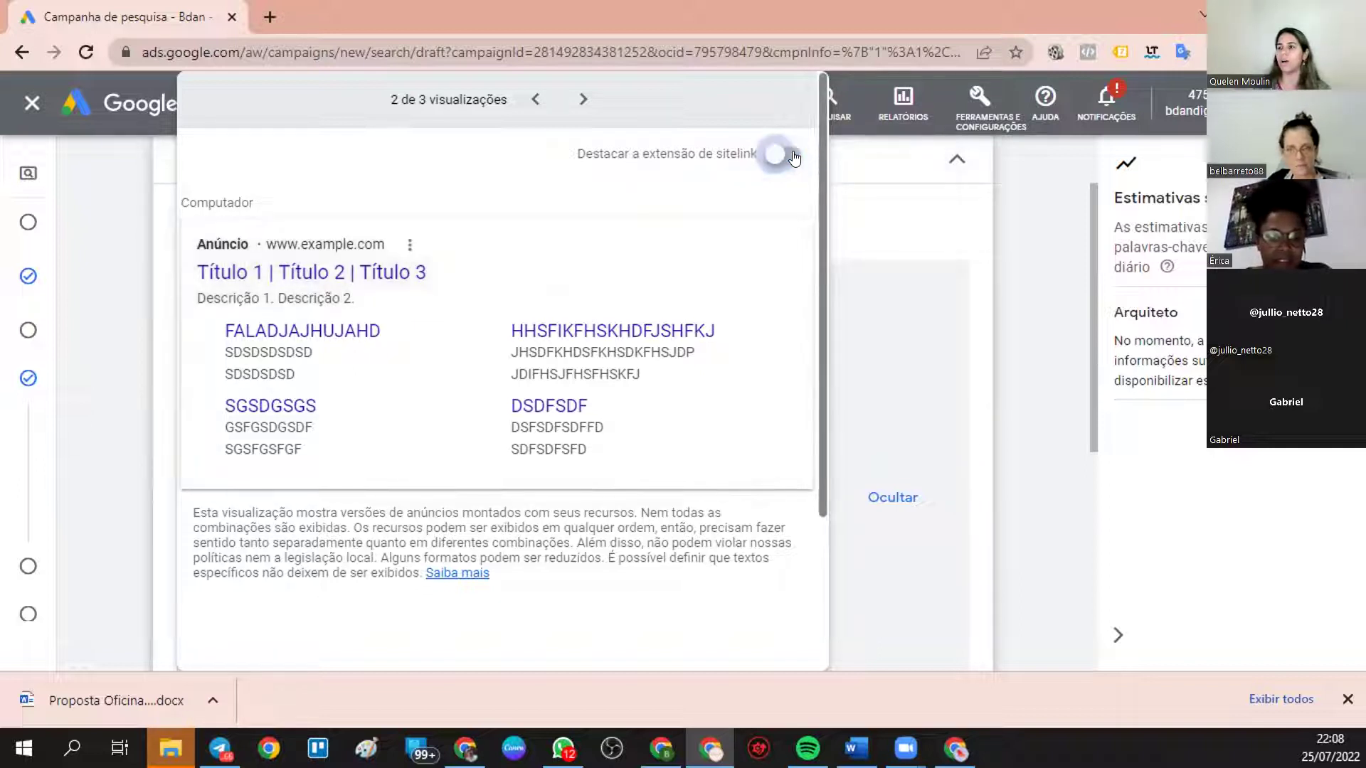
click(794, 158)
click(795, 158)
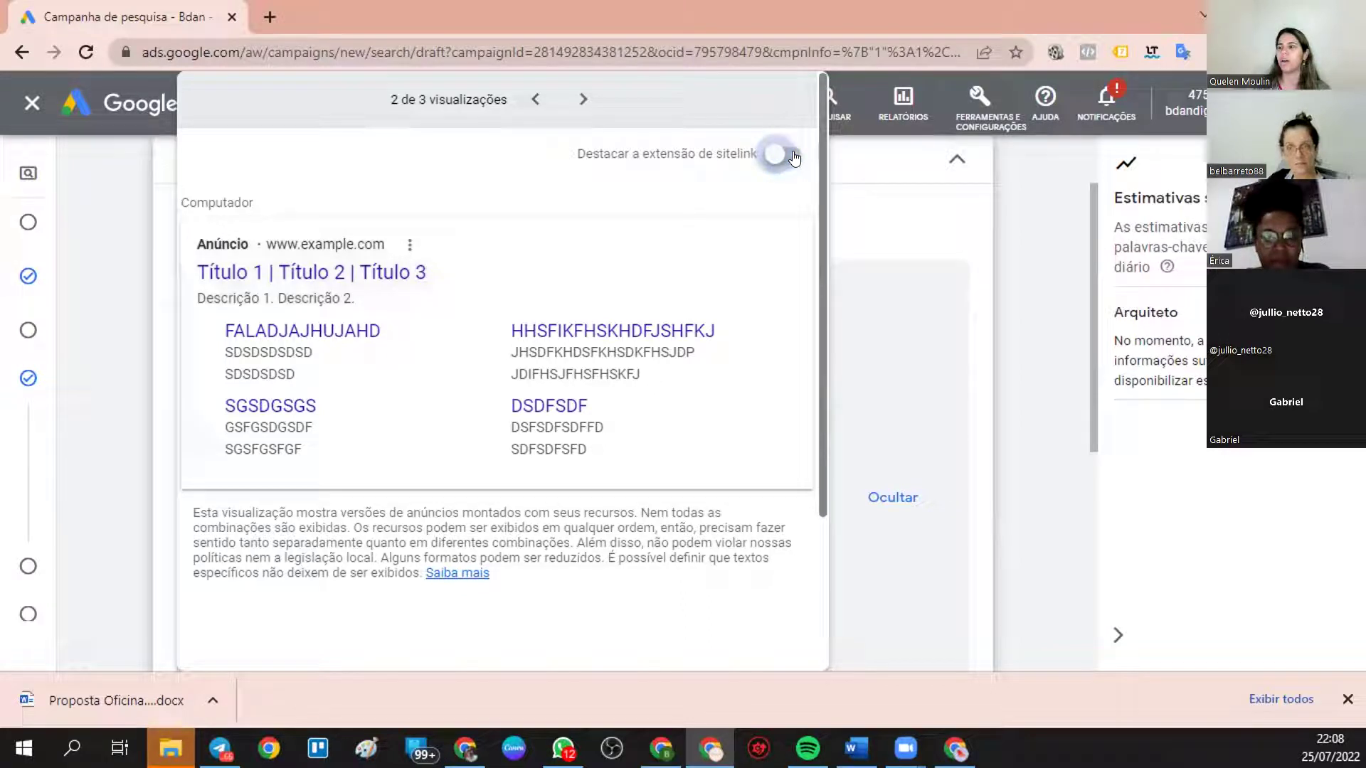
click(794, 158)
click(795, 158)
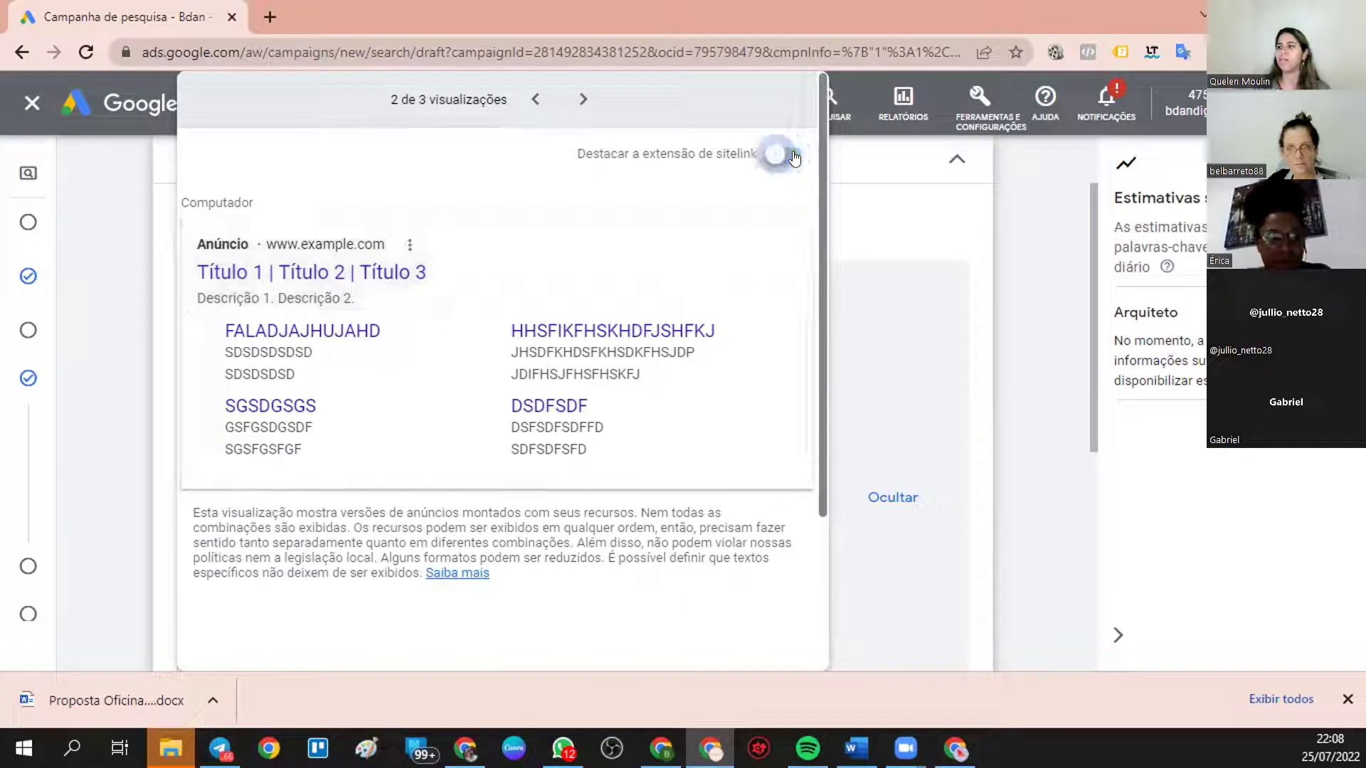
click(894, 405)
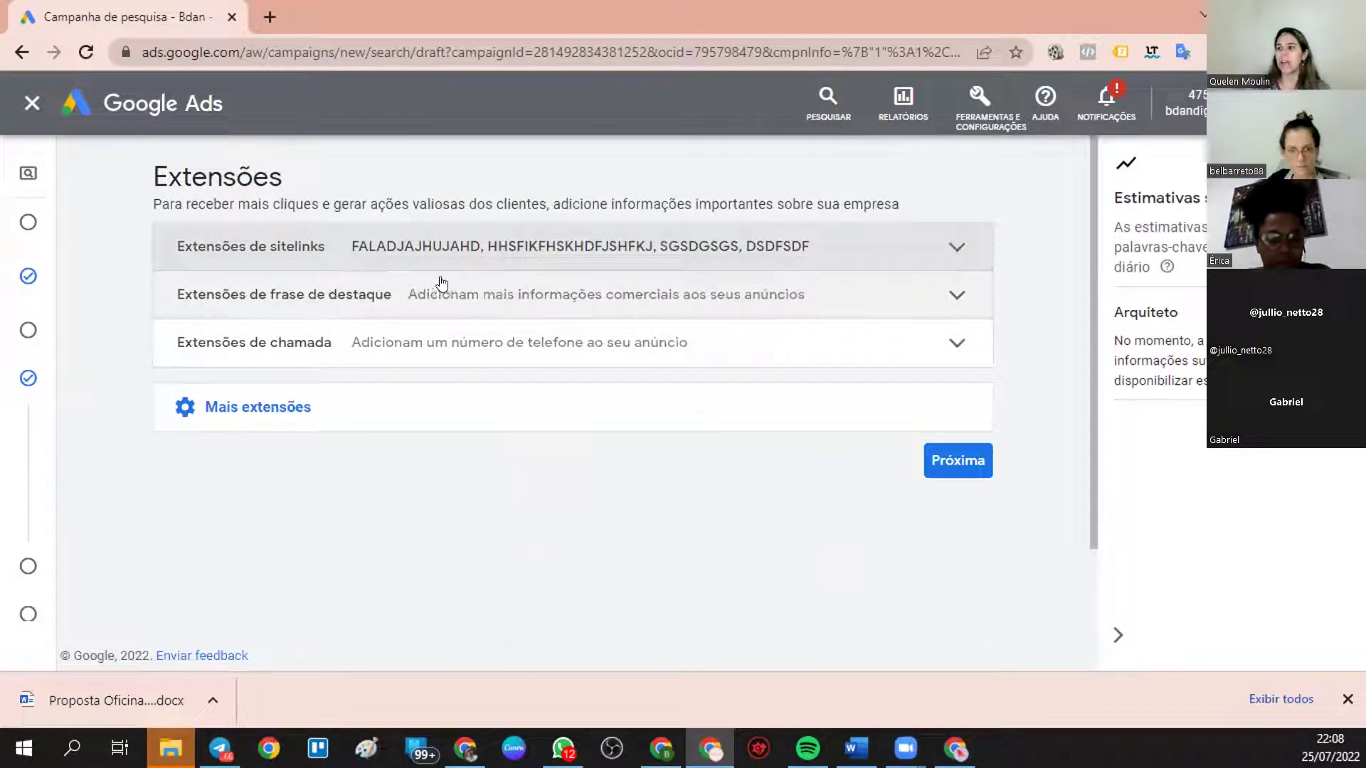
- Enter coMERCIO as the first callout phrase, then switch to the Chrome search-results window
click(552, 296)
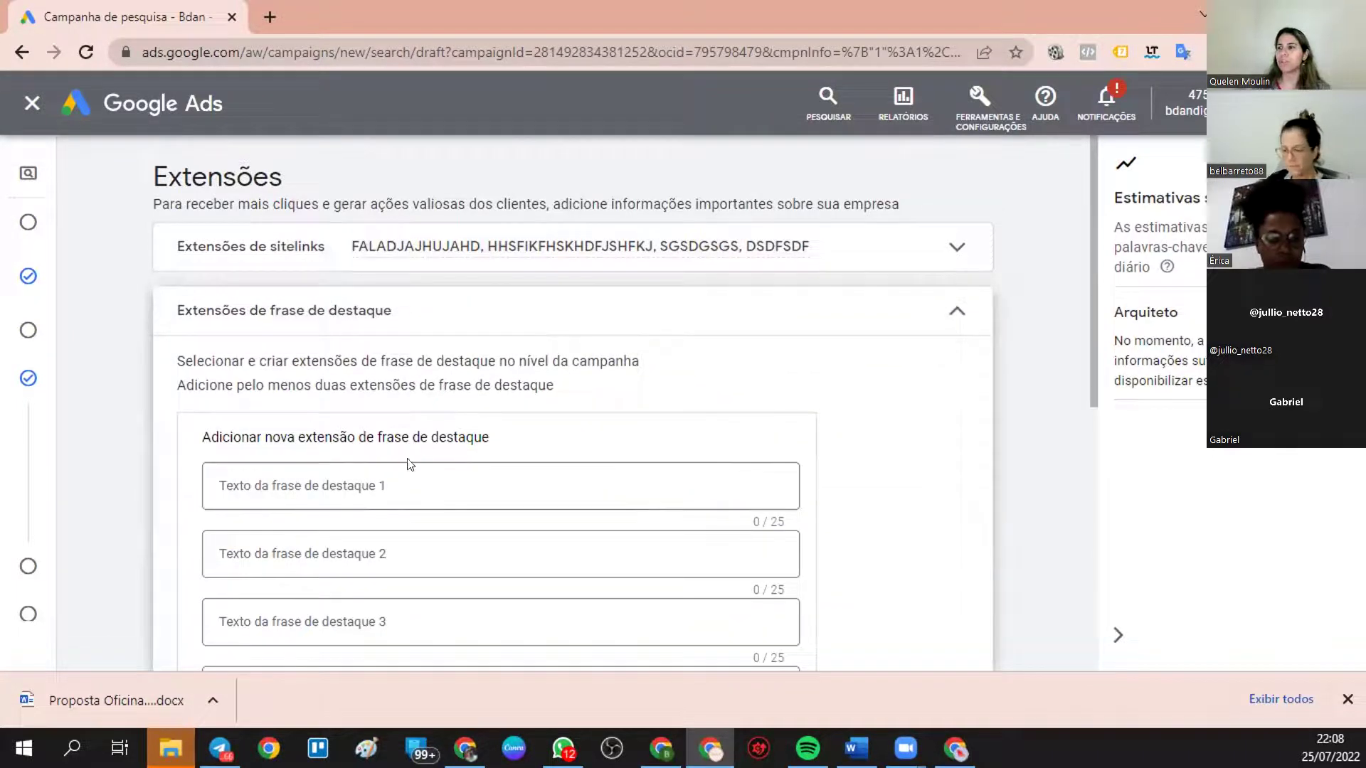
click(300, 486)
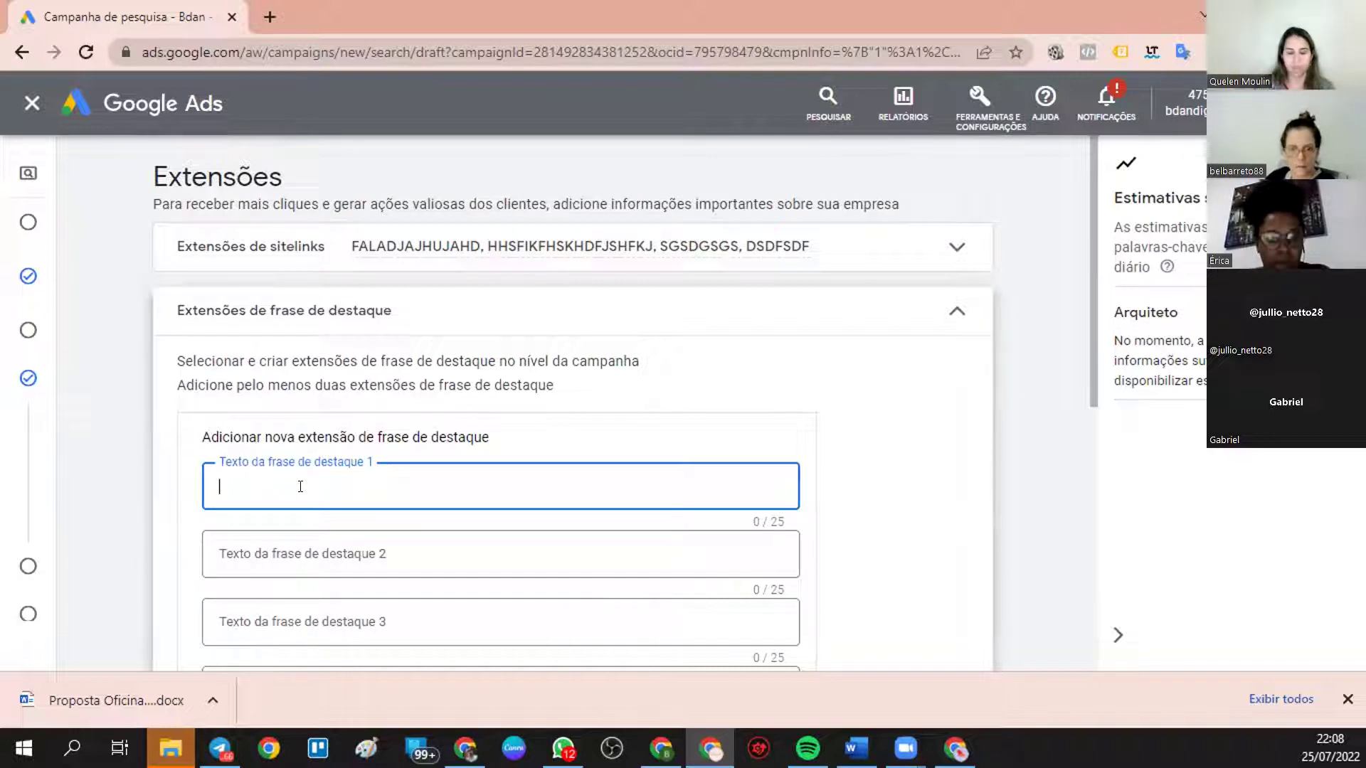
text(coMERCIO)
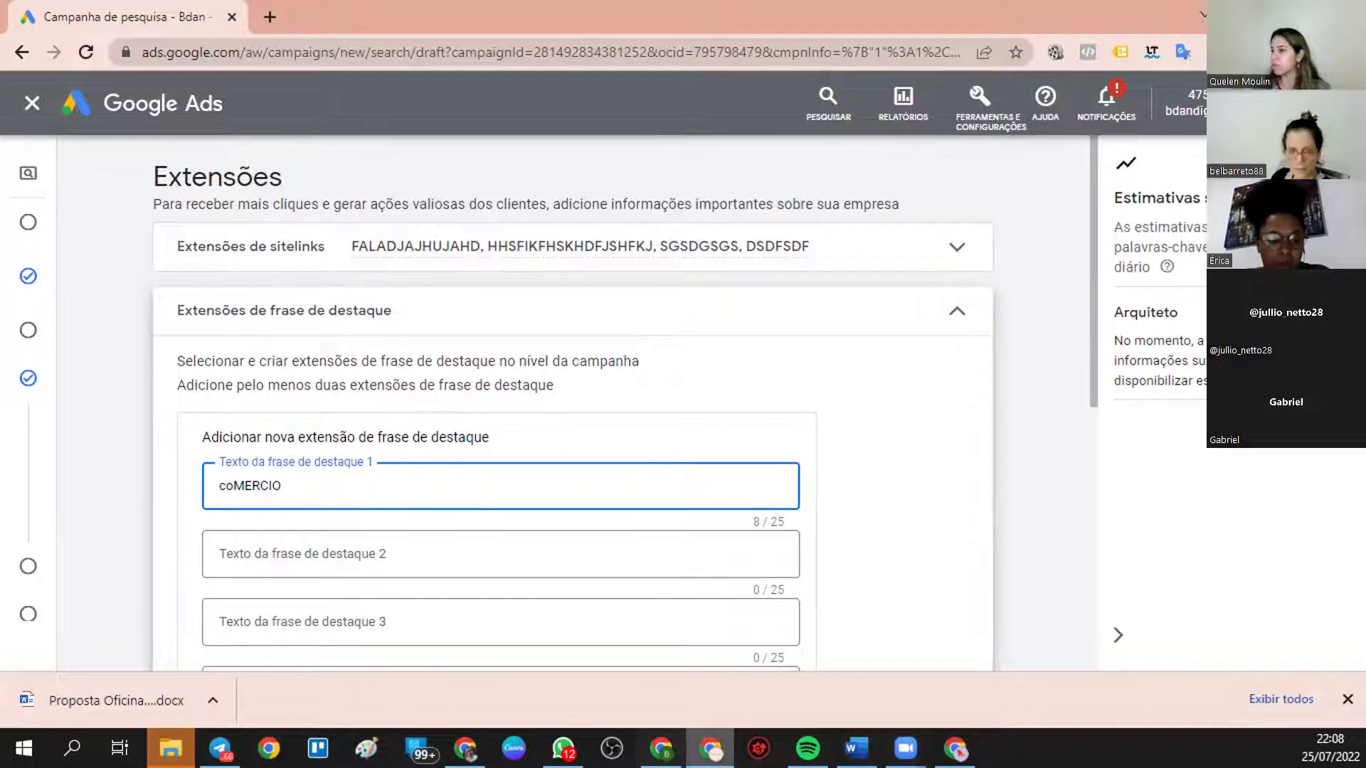
click(964, 743)
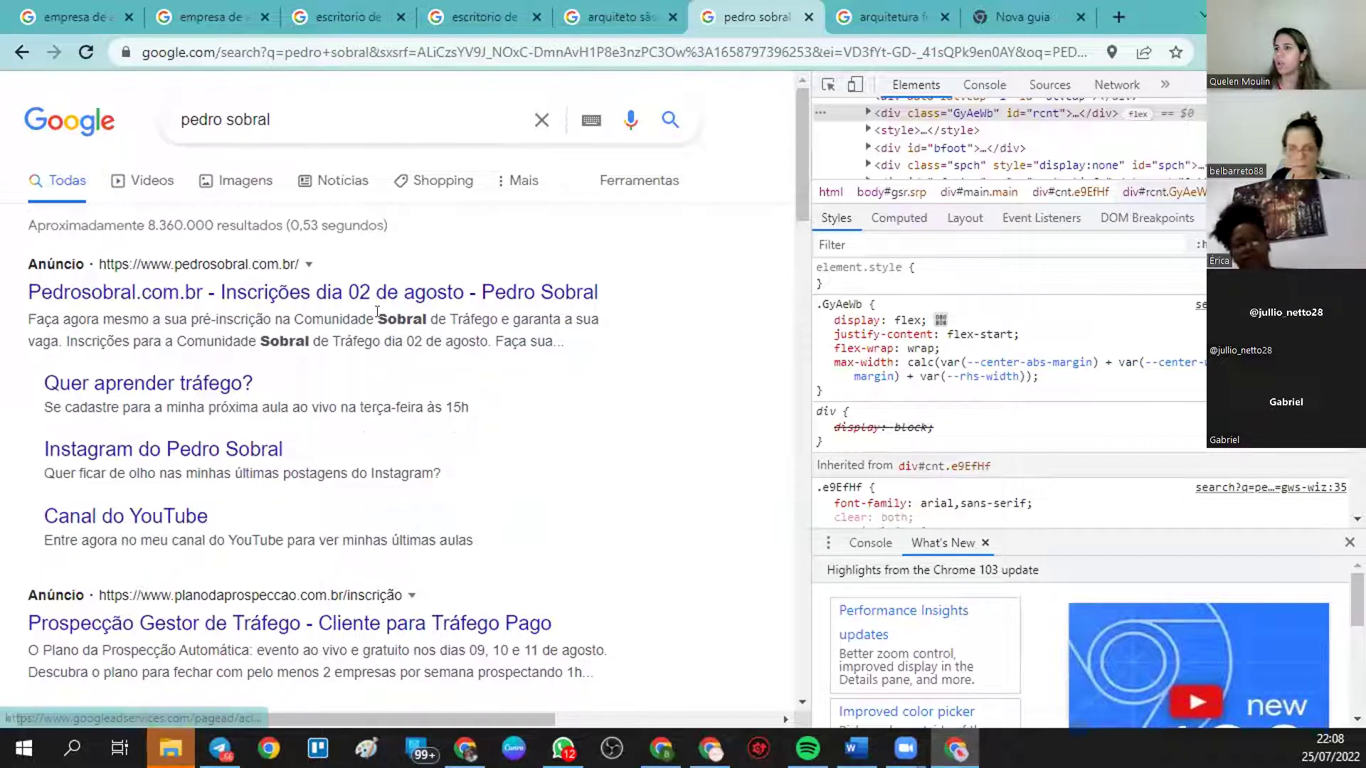
- Highlight Sobral in the top ad's text and close the developer tools
drag(377, 318, 428, 318)
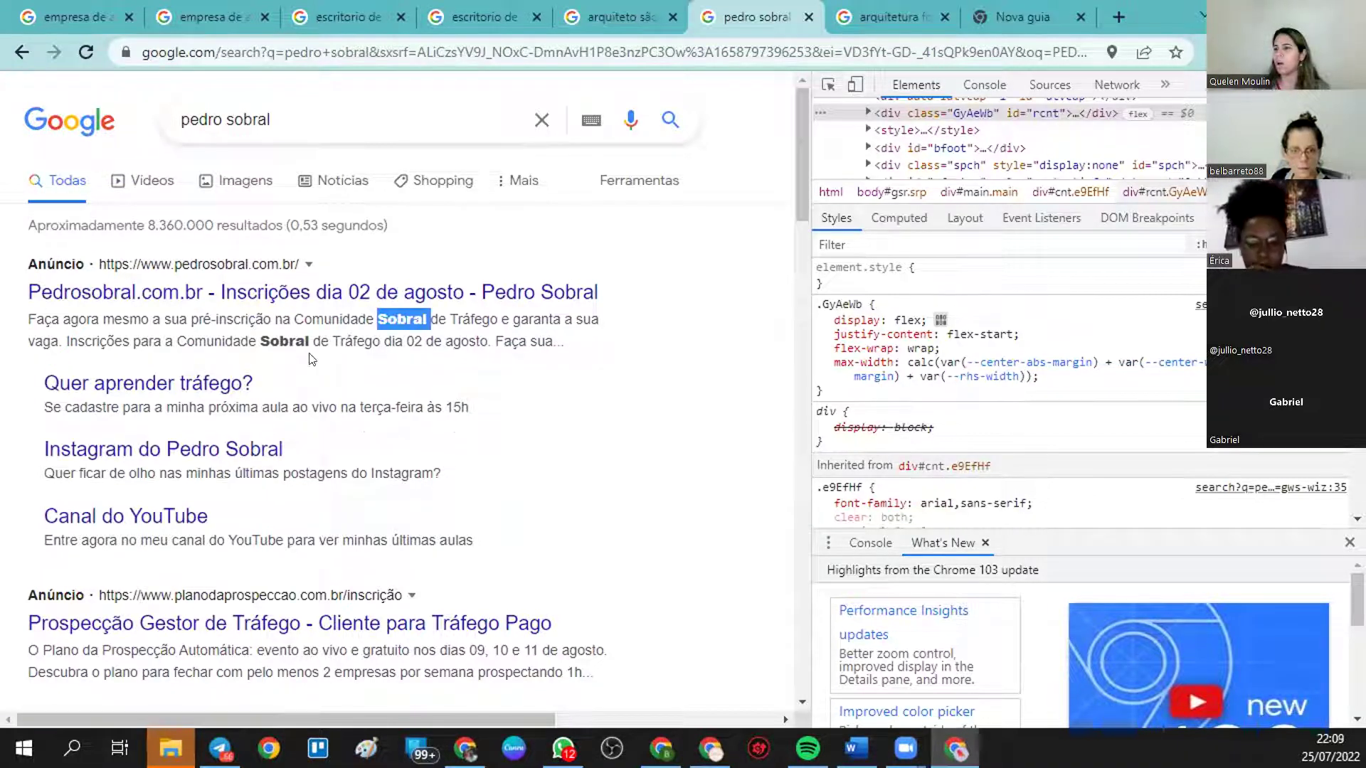
drag(261, 334, 303, 336)
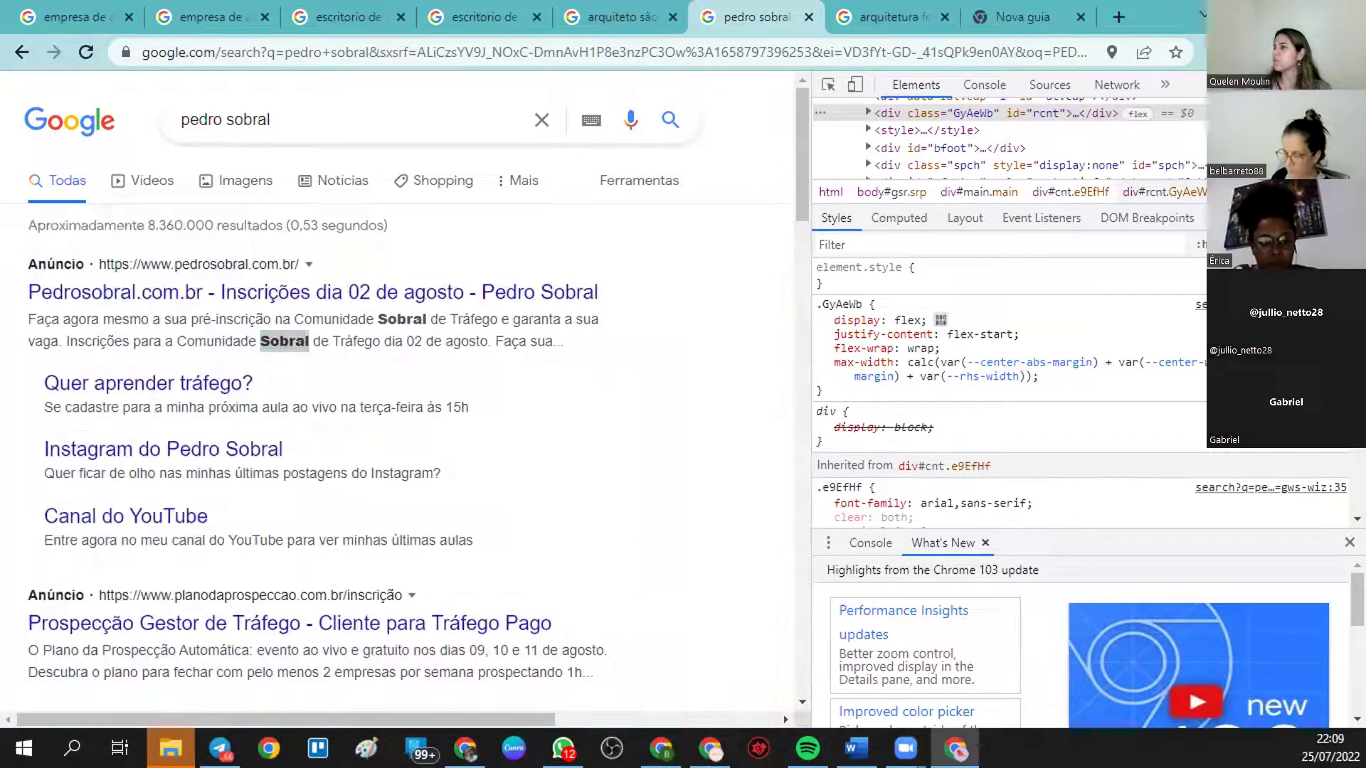
key(F12)
- Compare competitor ads across the architecture search tabs, then return to Google Ads
click(912, 4)
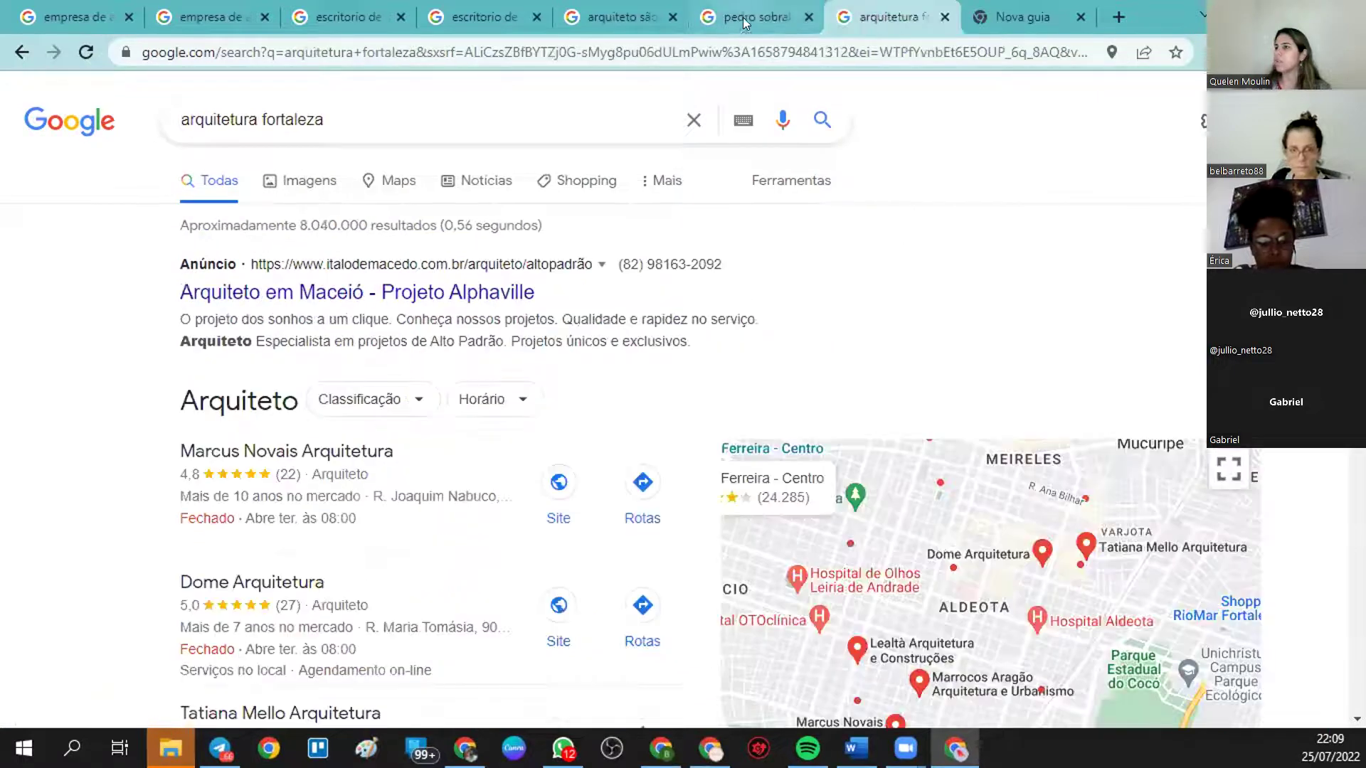
click(742, 17)
click(600, 6)
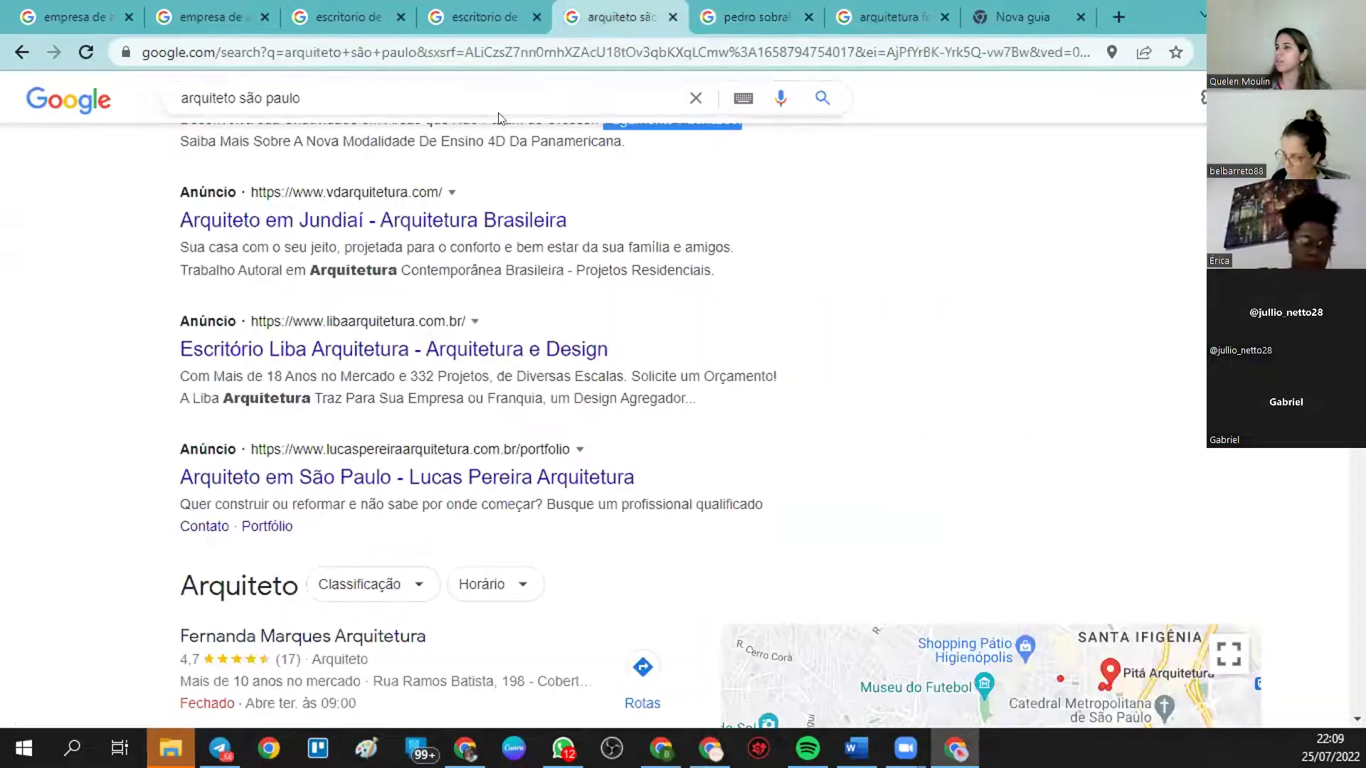
drag(303, 265, 392, 266)
click(470, 10)
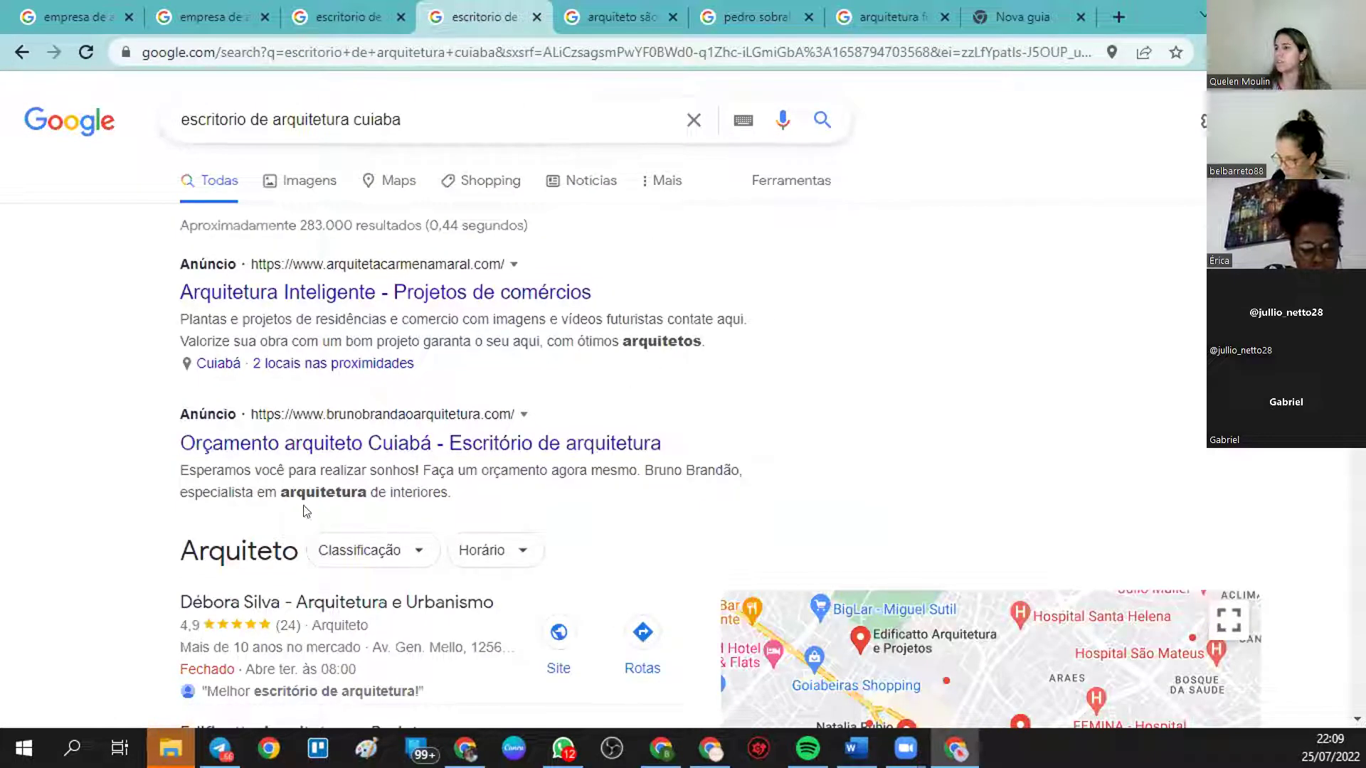
click(339, 5)
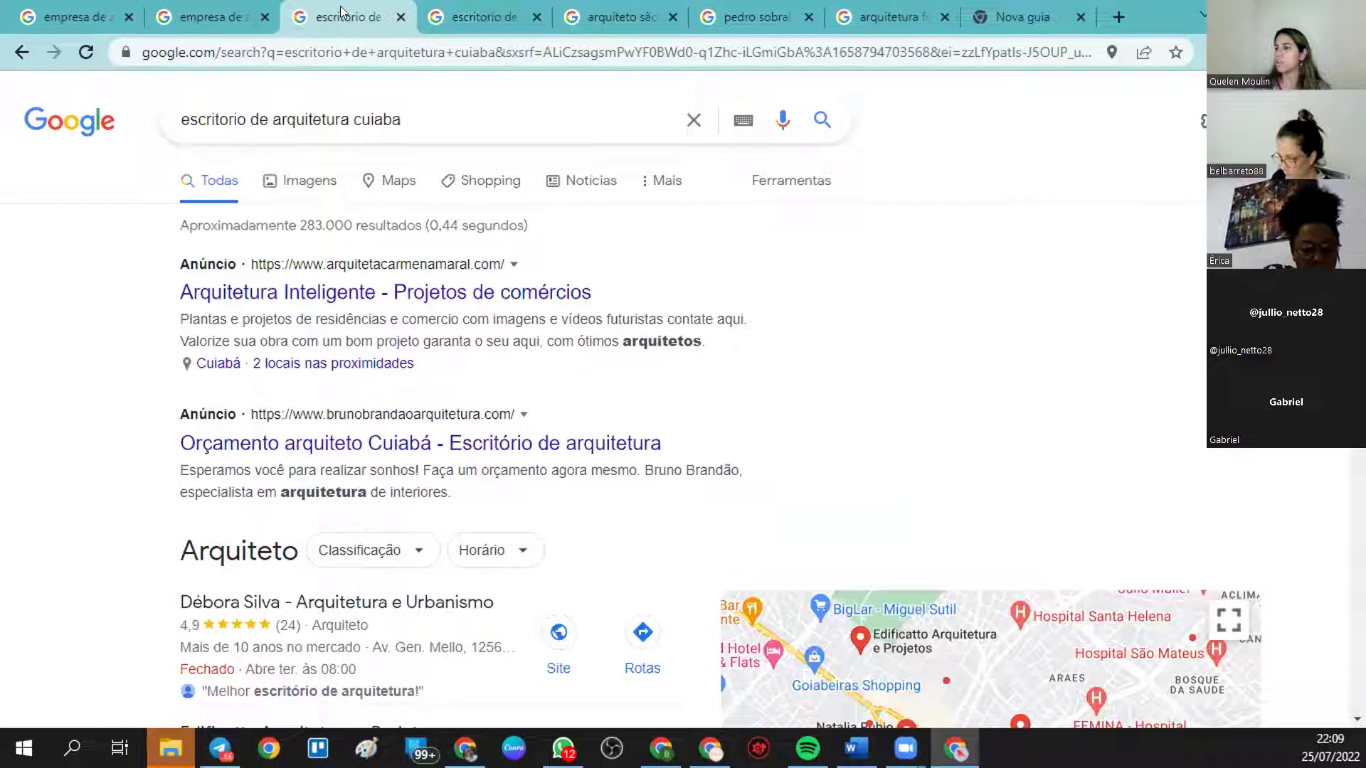
click(239, 24)
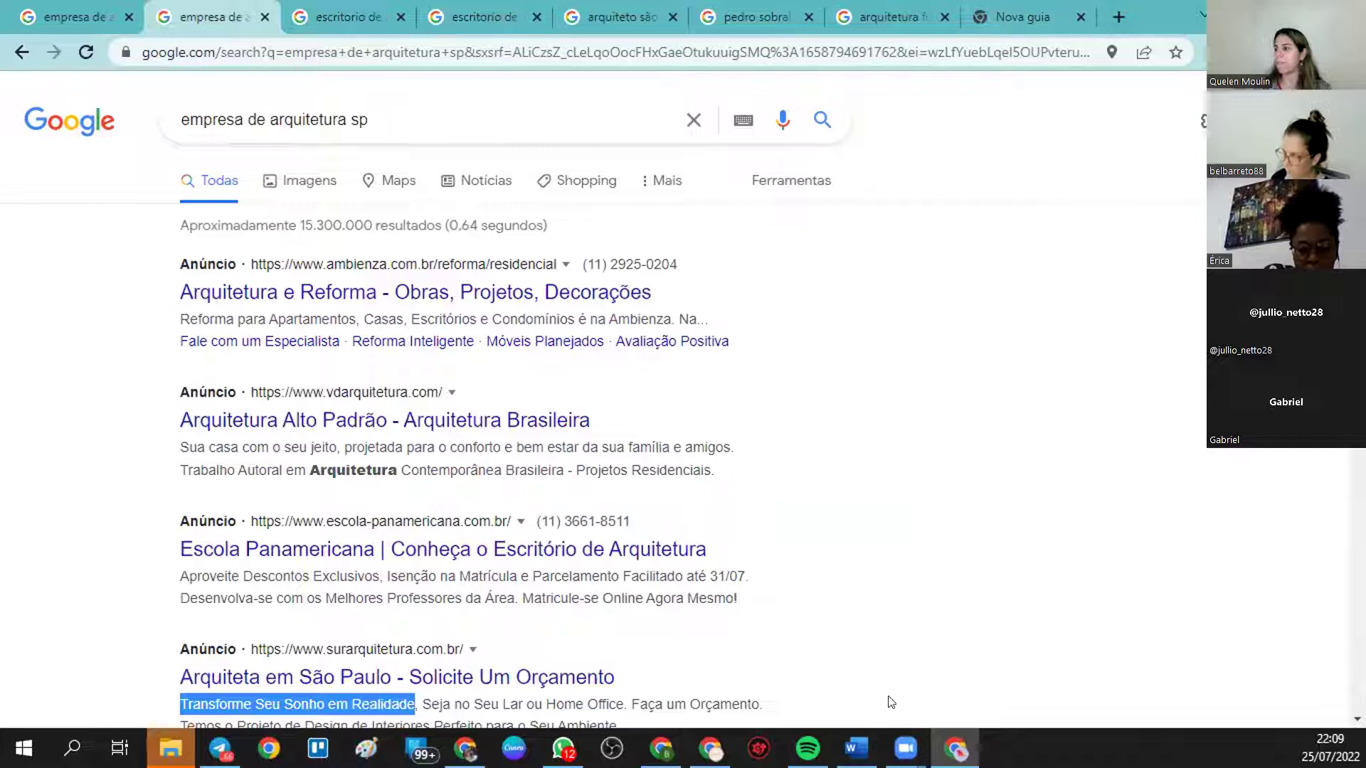
click(710, 748)
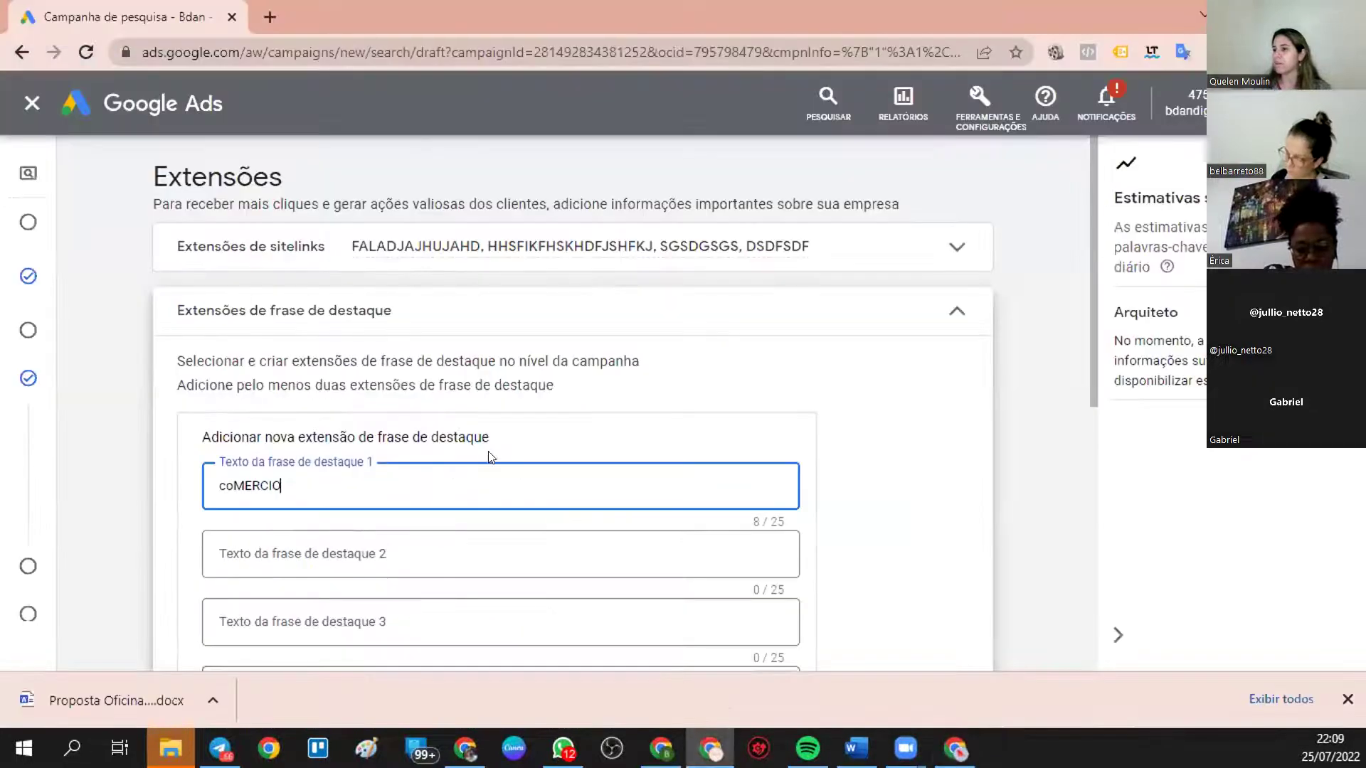
- Save the coMERCIO callout with no start or end date in Opções avançadas
scroll(332, 360, down, 3)
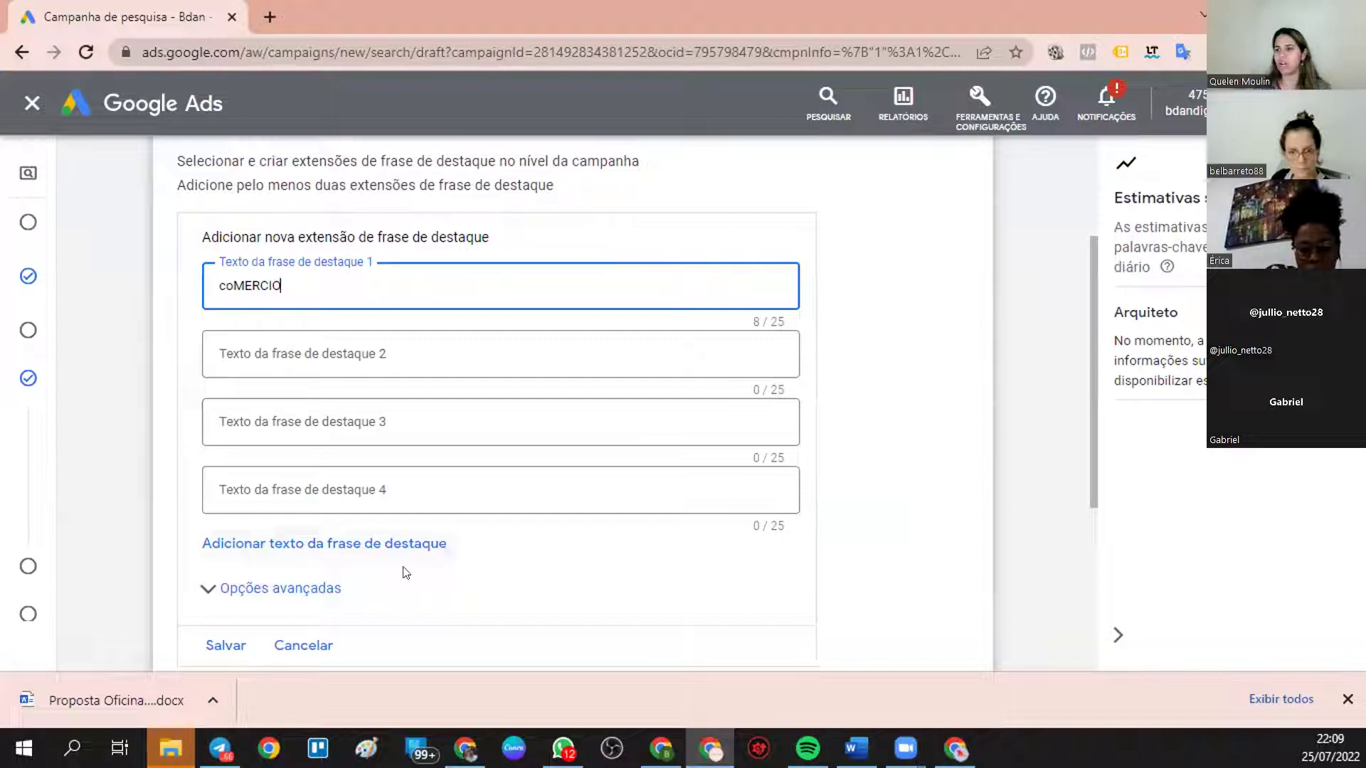
scroll(270, 585, down, 2)
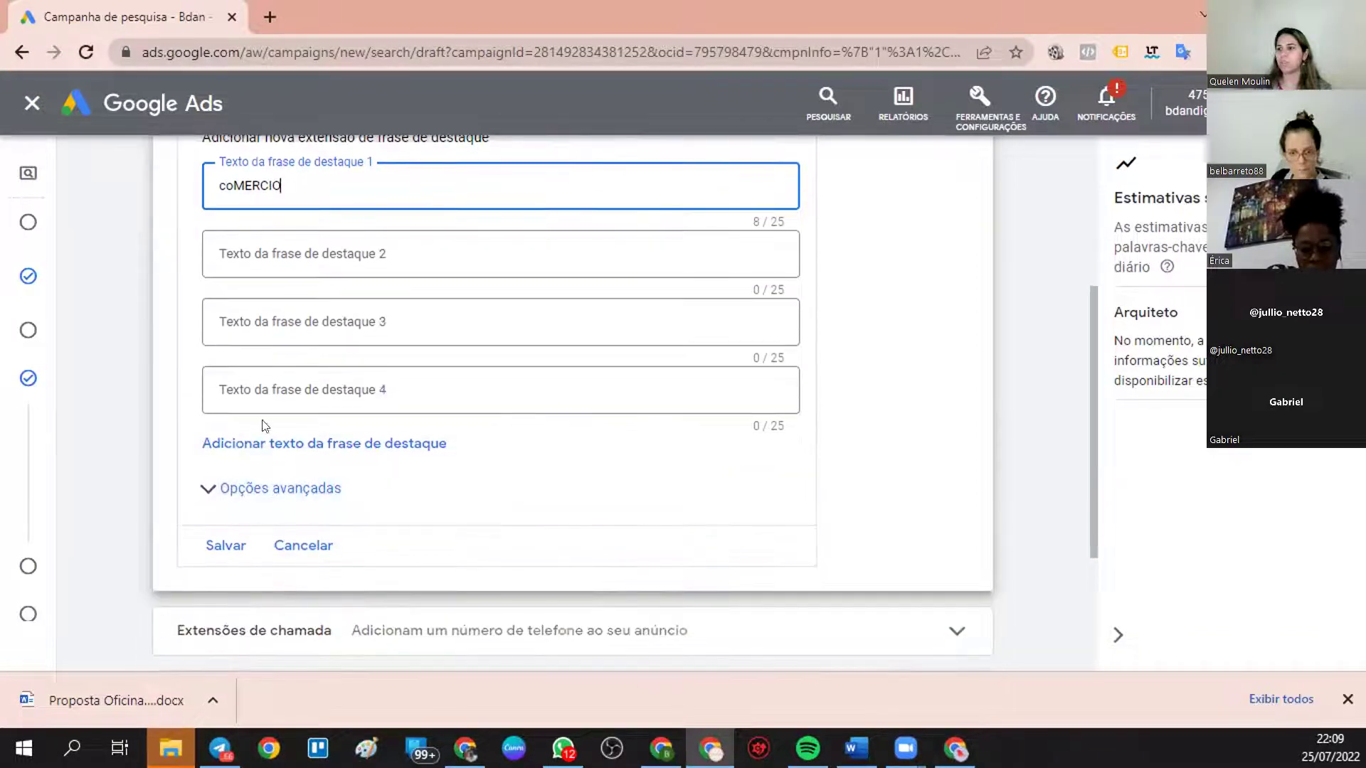
click(264, 489)
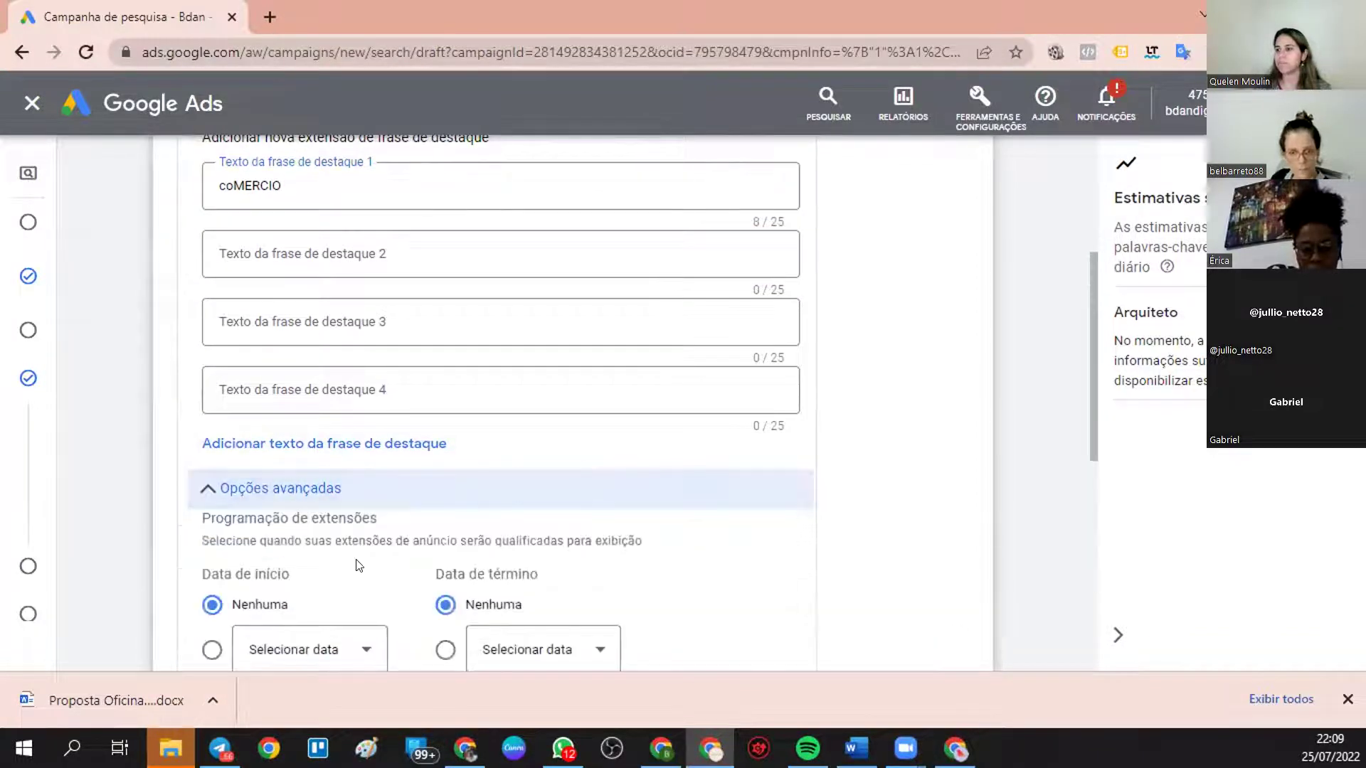
scroll(269, 404, down, 3)
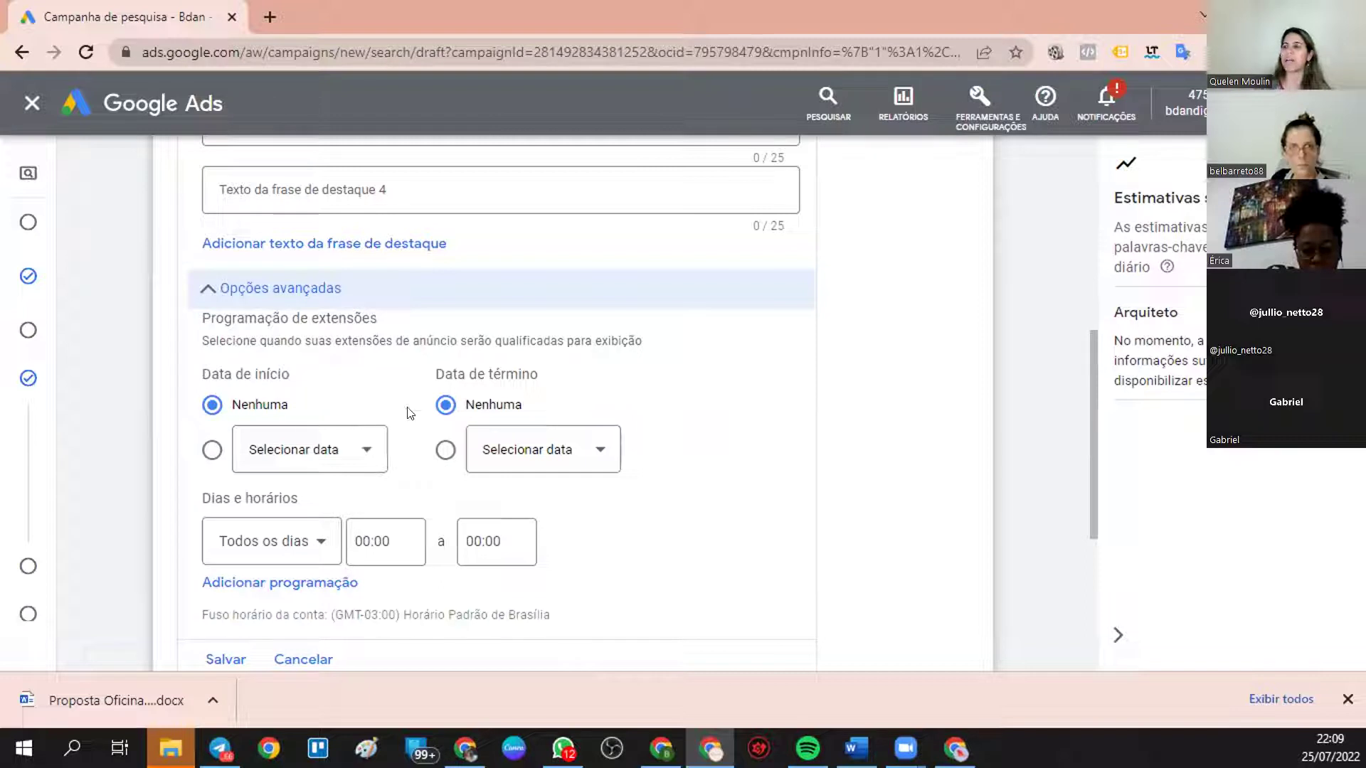
scroll(427, 388, down, 4)
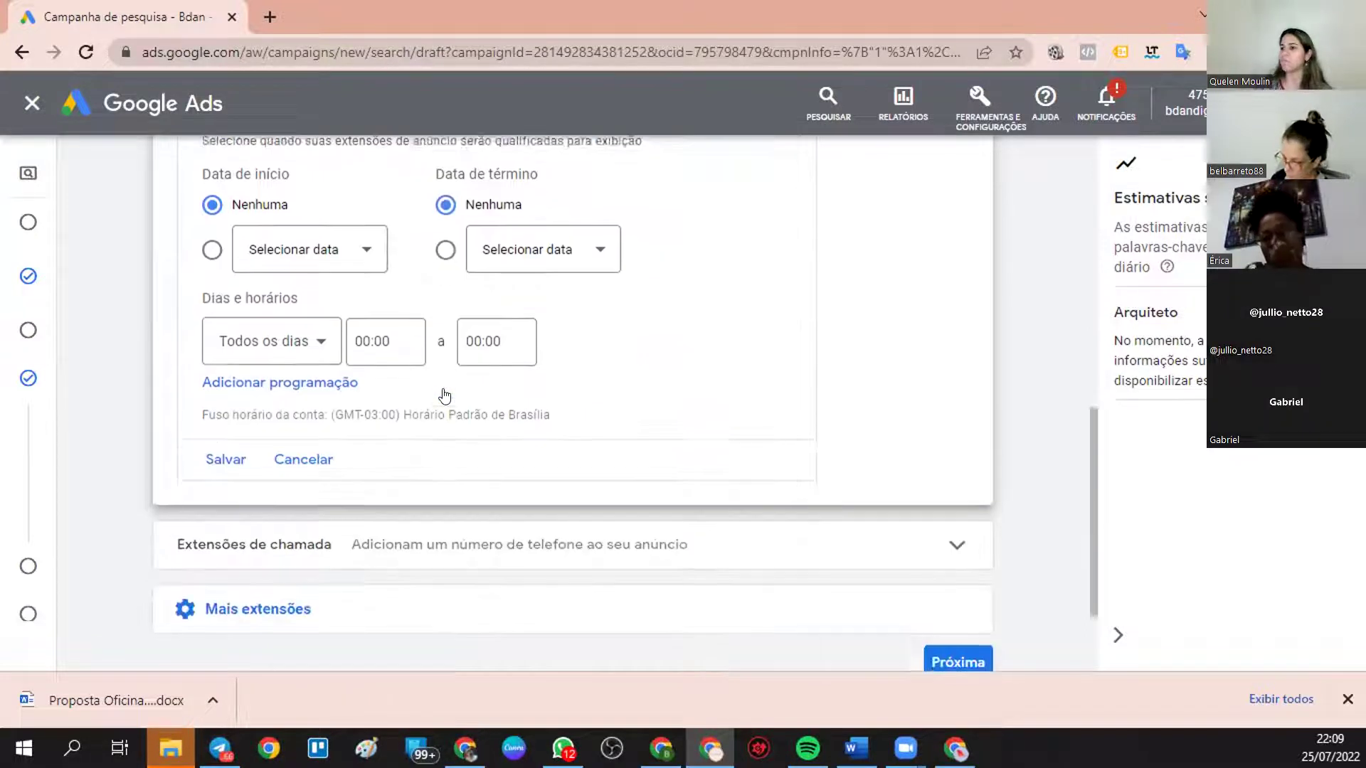
click(226, 360)
- Begin adding a call extension
scroll(519, 412, down, 6)
scroll(427, 483, down, 2)
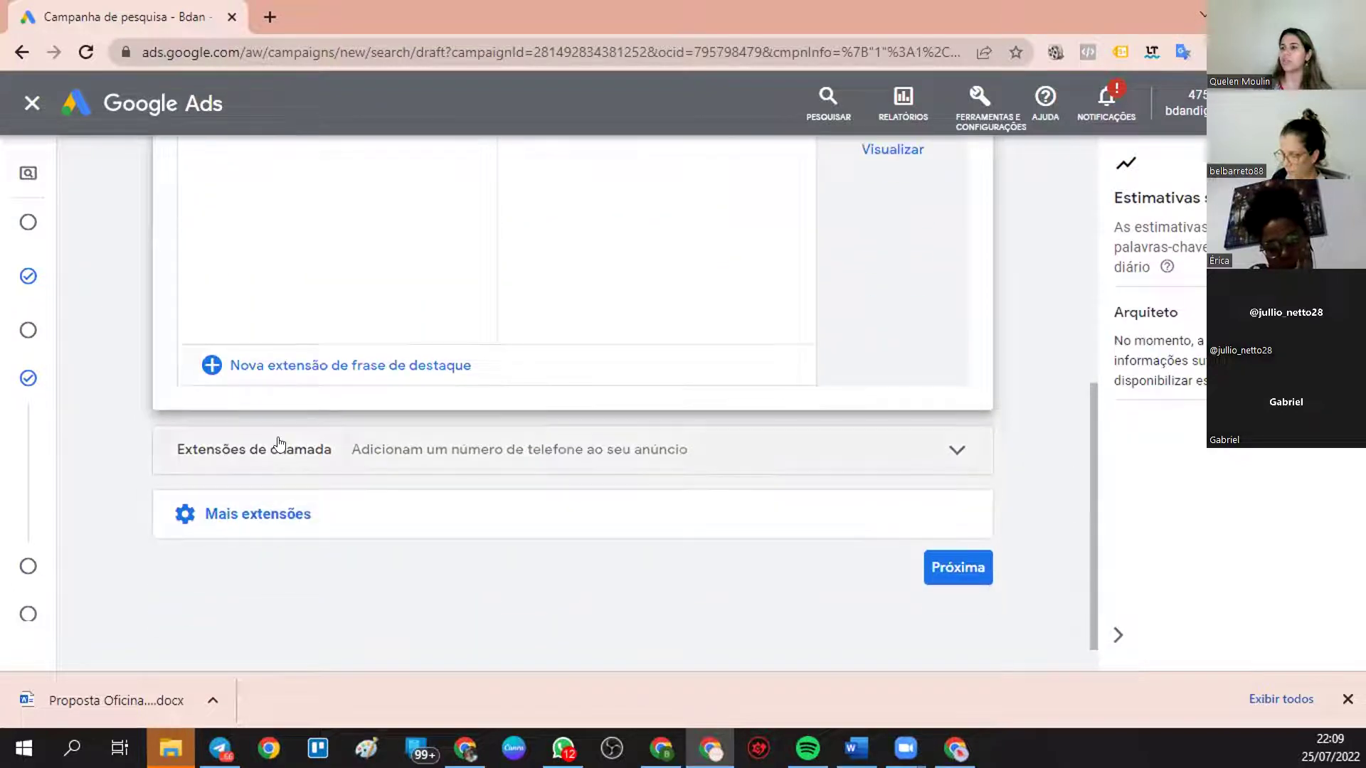
click(294, 448)
- Add and save a call extension with a Brasil phone number, then preview the ad
scroll(364, 544, down, 3)
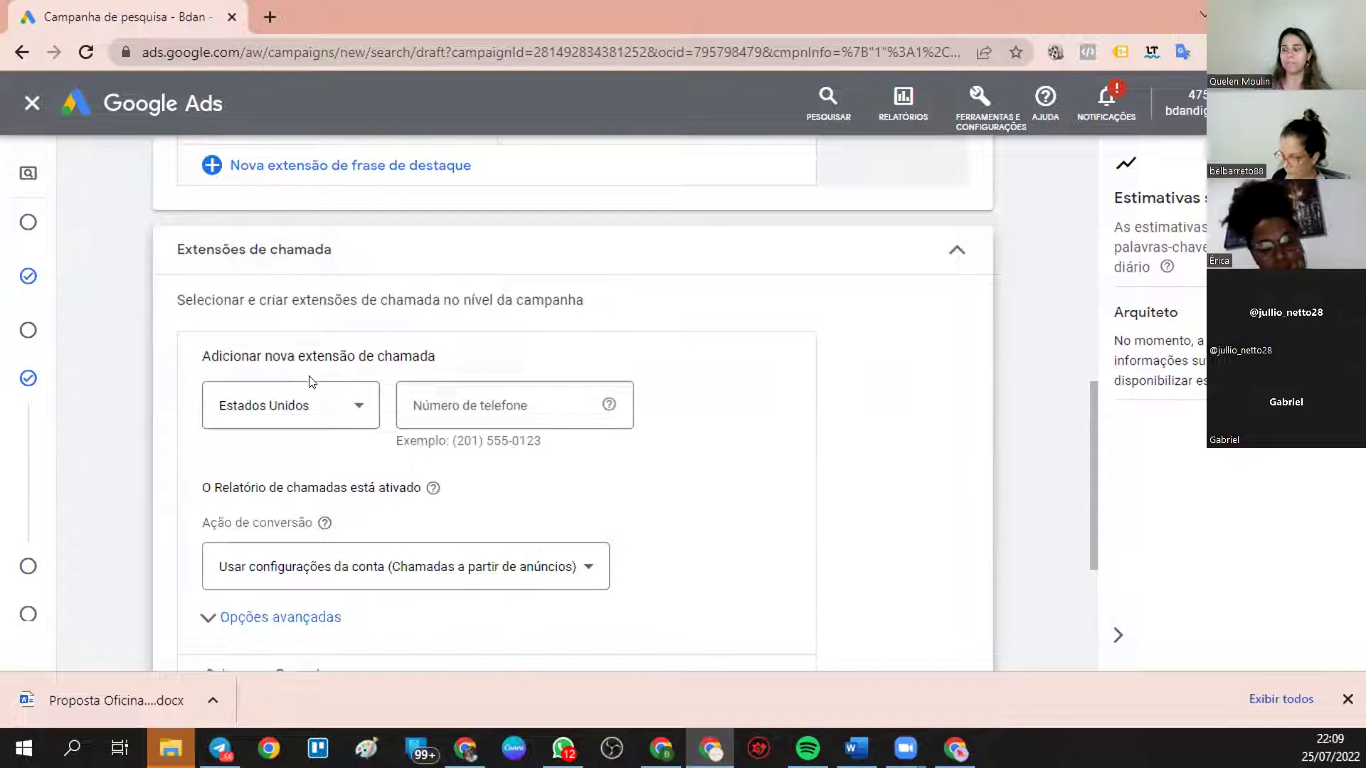
click(249, 411)
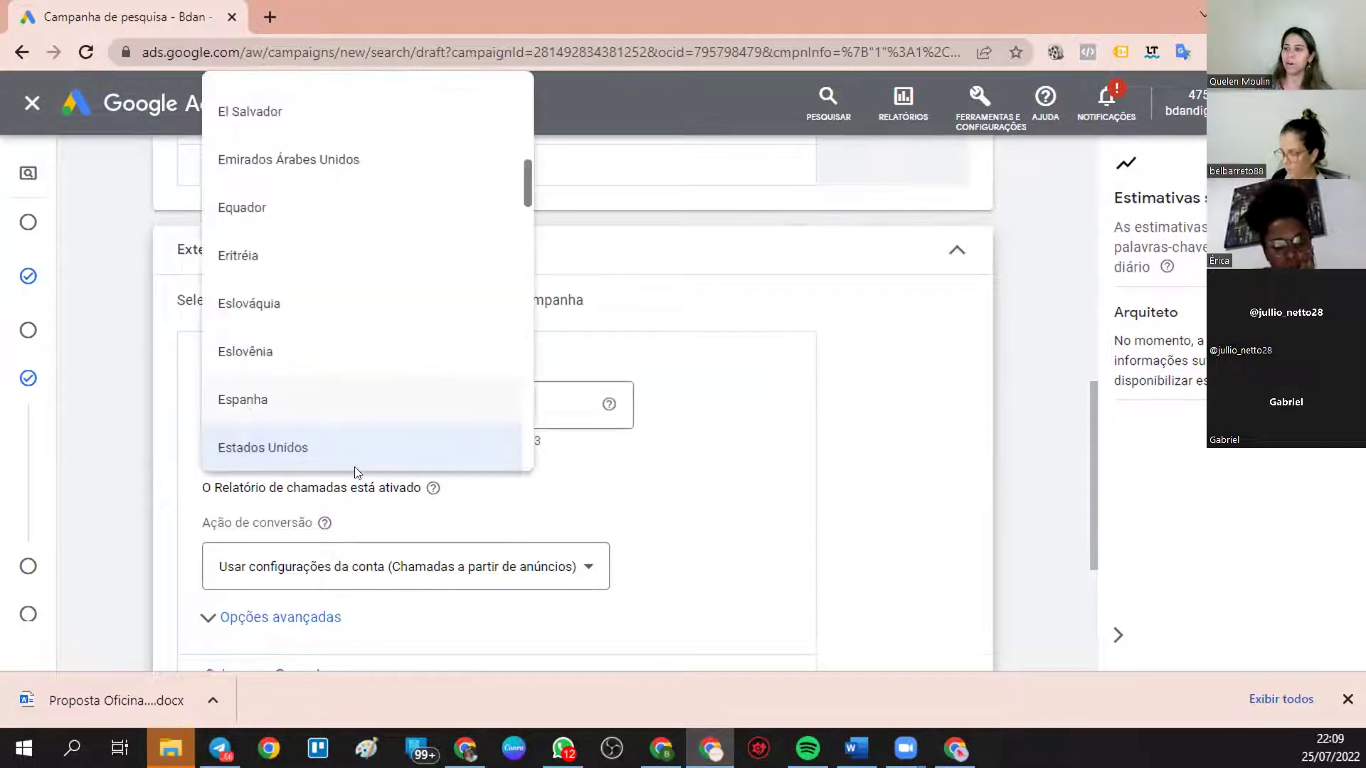
scroll(281, 171, up, 1)
scroll(287, 142, up, 15)
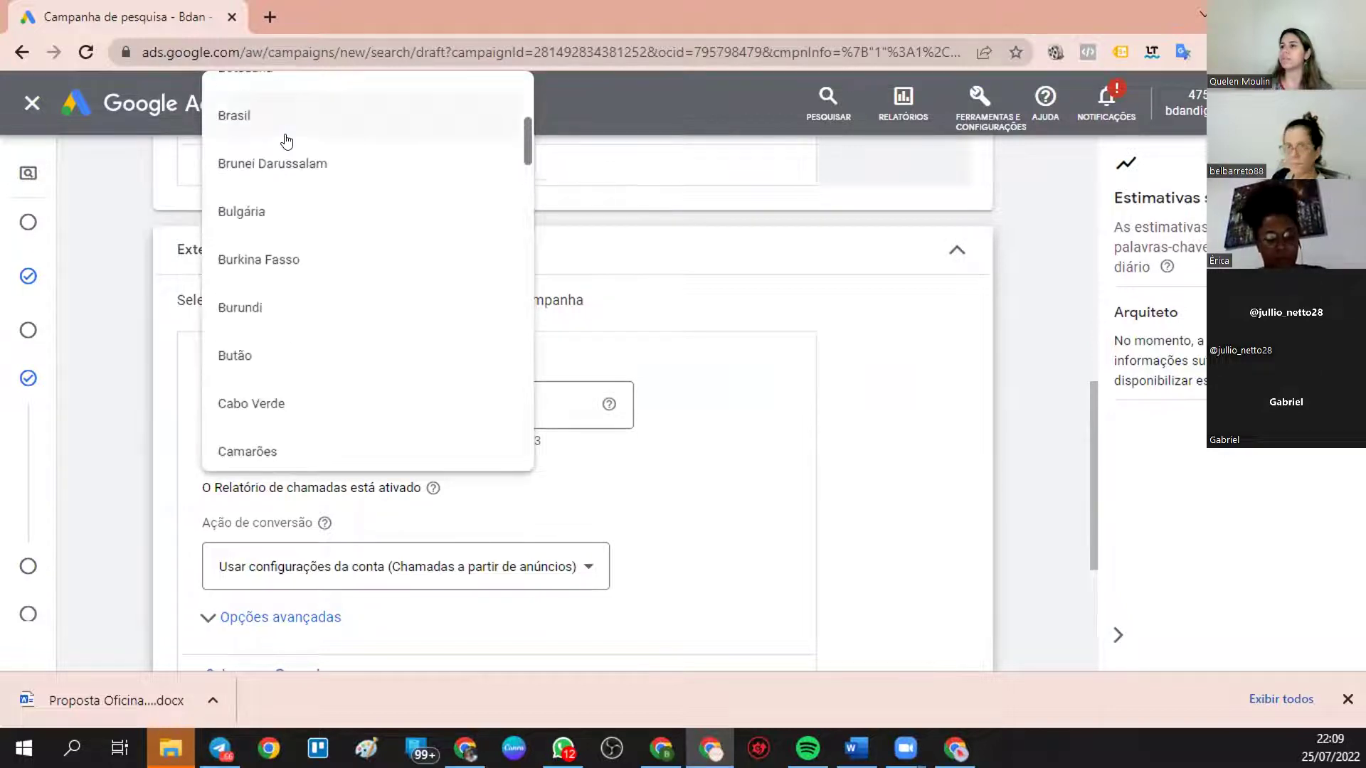
click(286, 139)
click(414, 406)
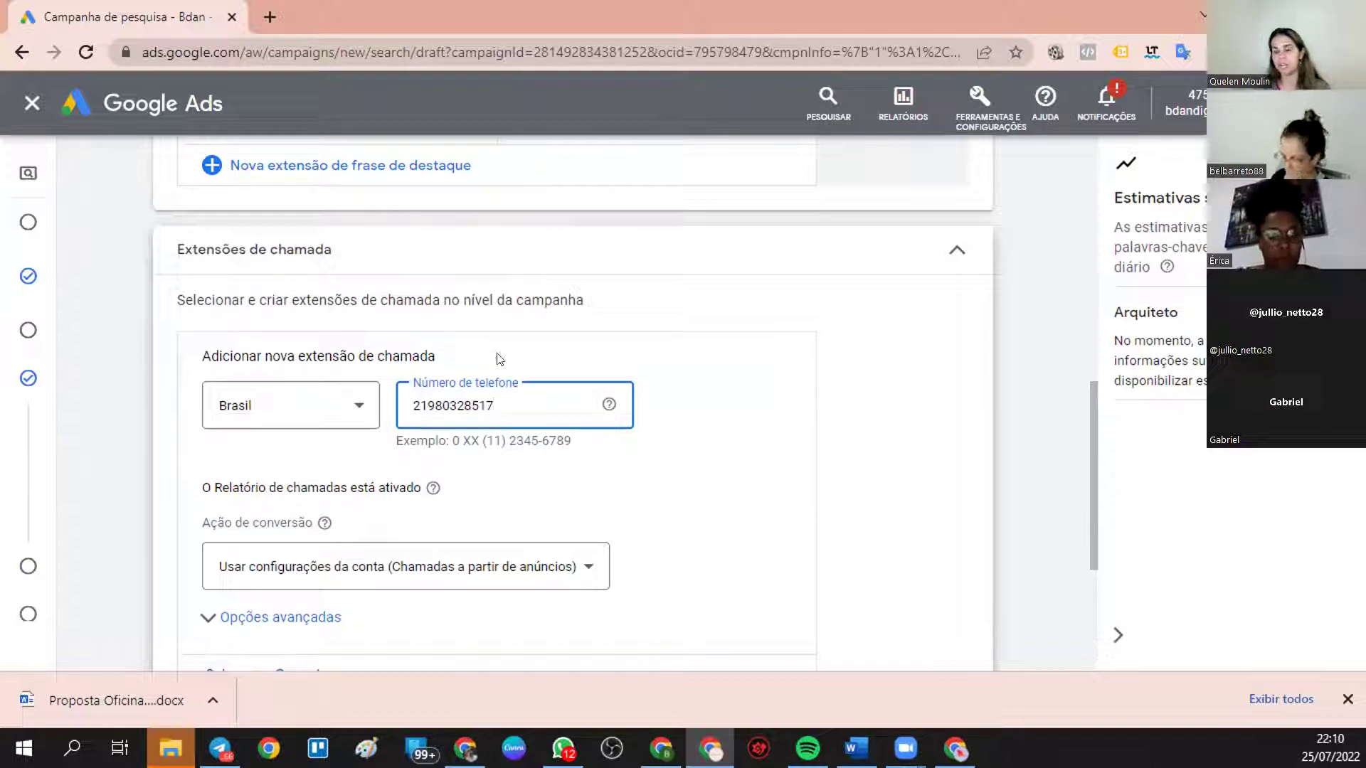
click(570, 491)
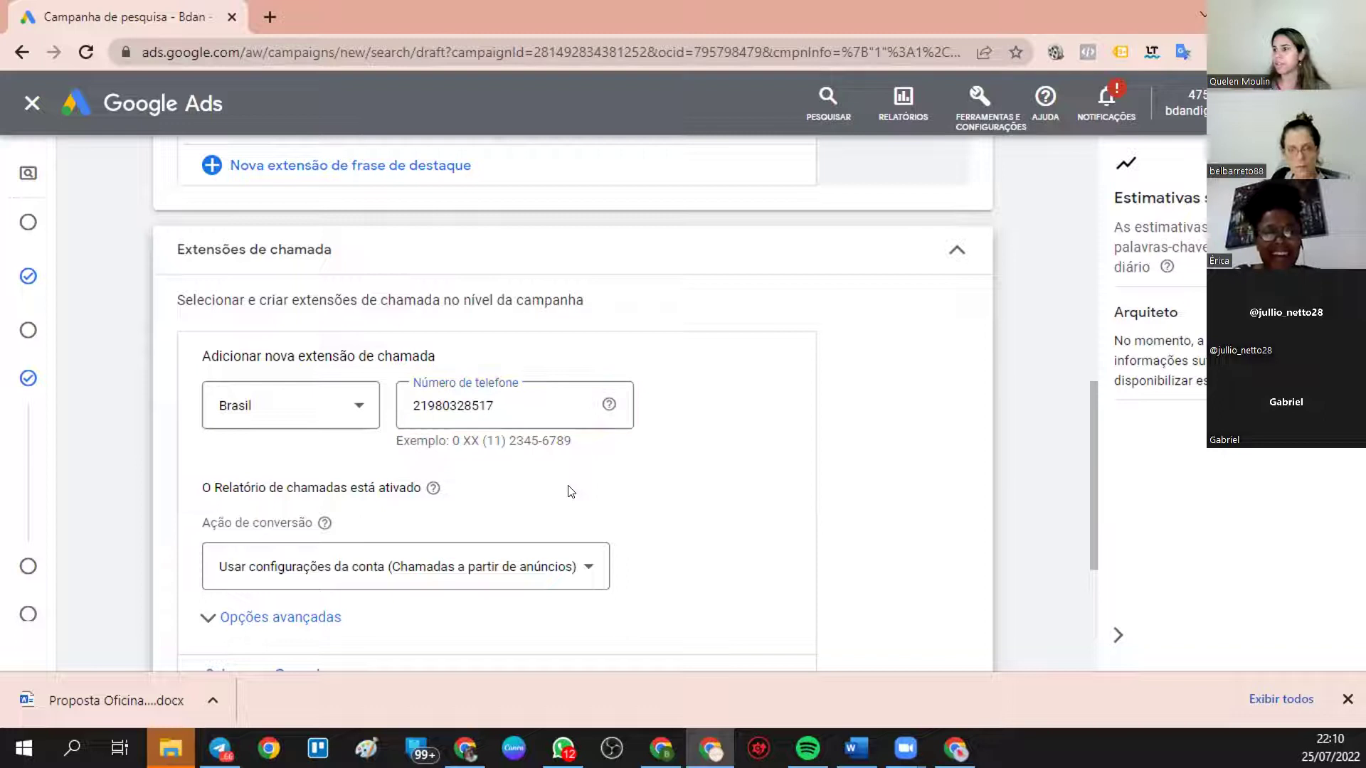
scroll(396, 441, down, 1)
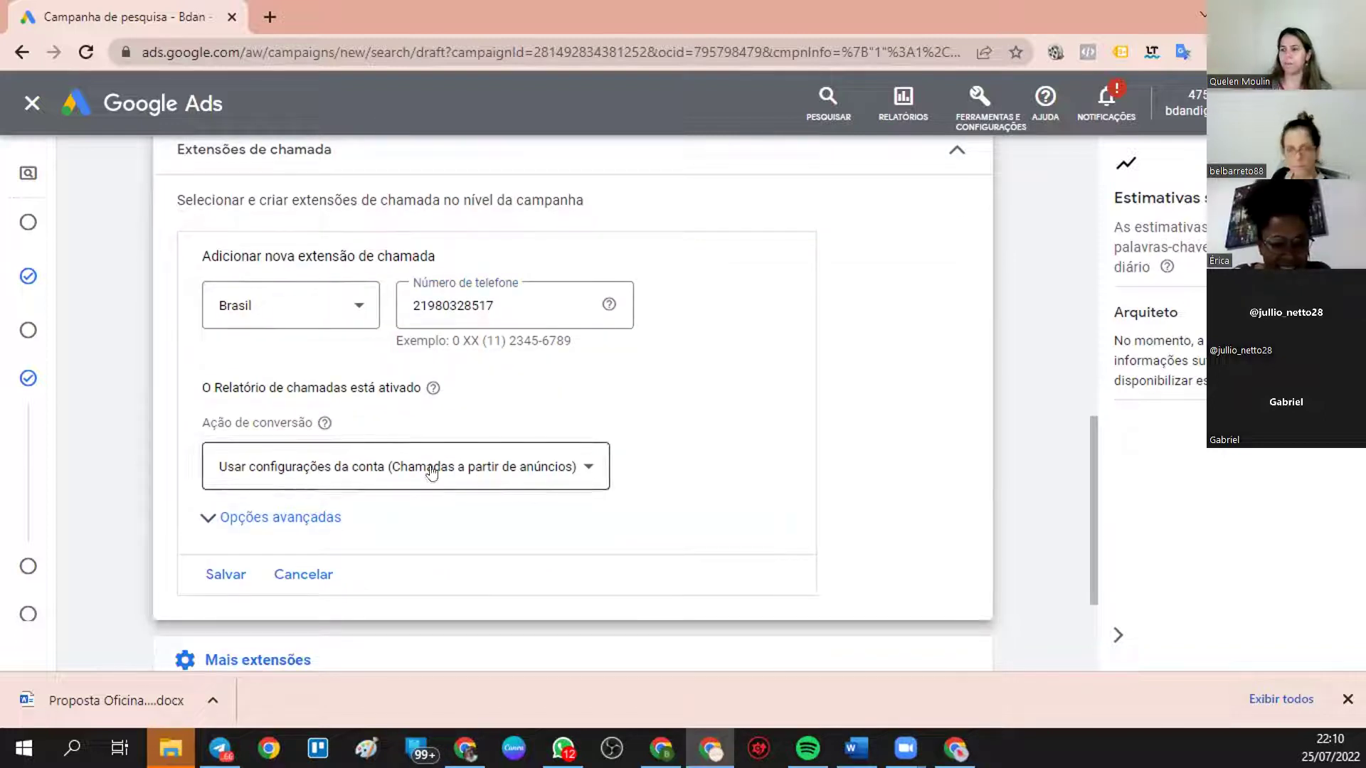
click(224, 584)
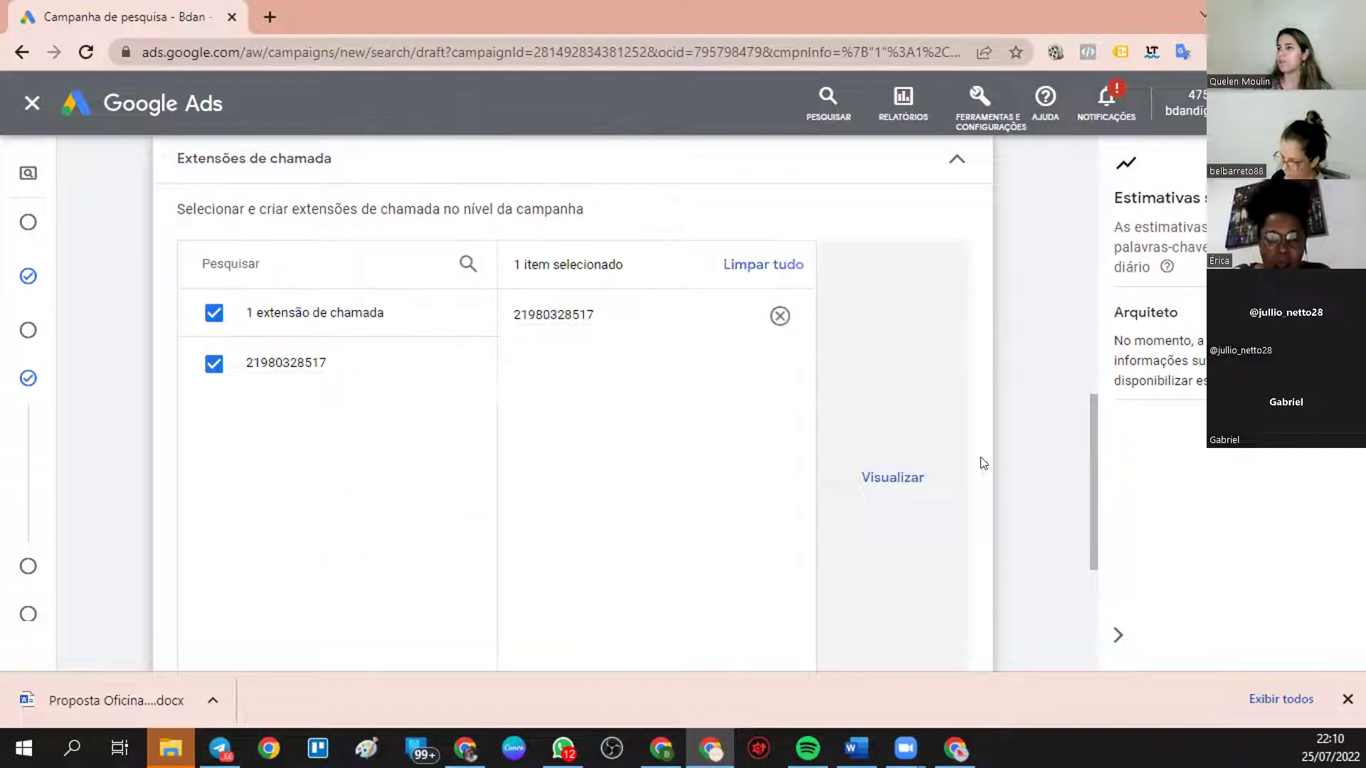
click(898, 479)
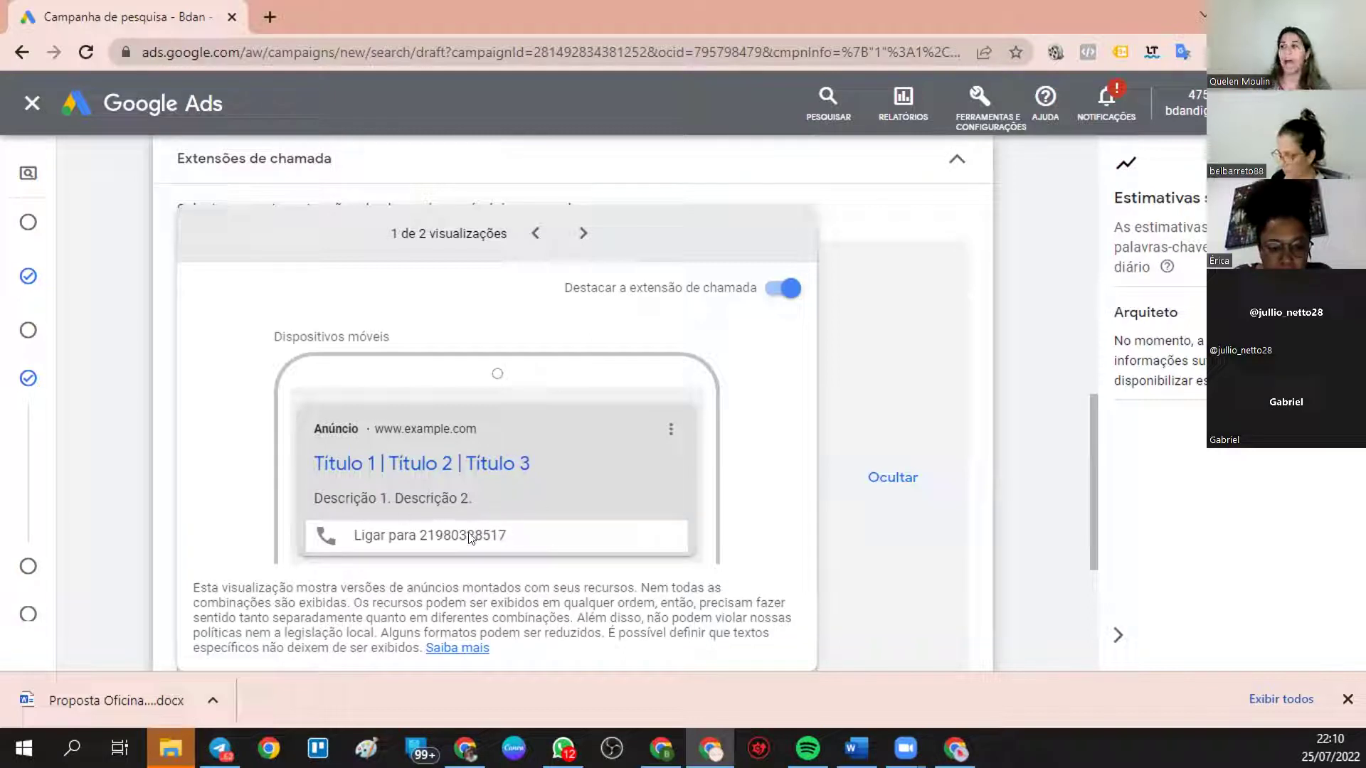
- Compare call highlighting in the mobile and Computador previews, leaving highlighting on
click(781, 292)
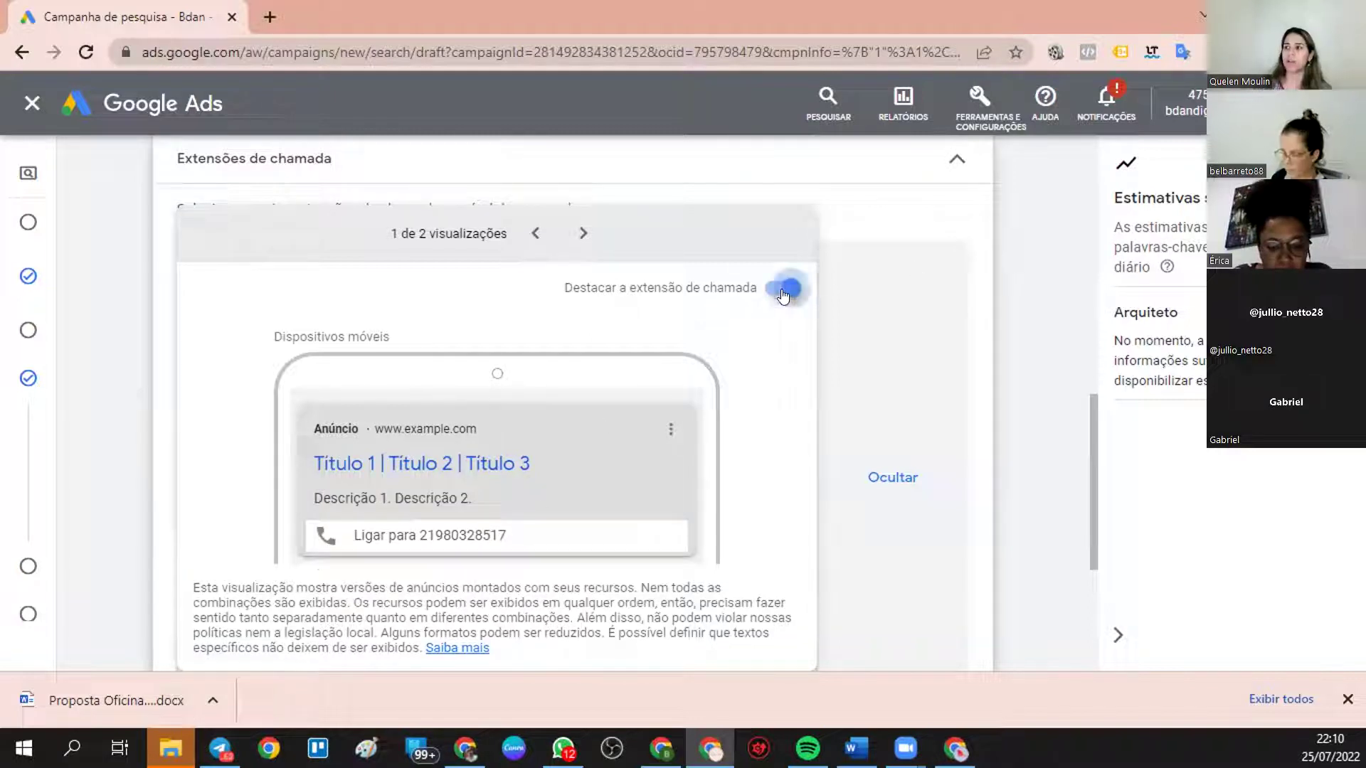
click(782, 293)
click(782, 294)
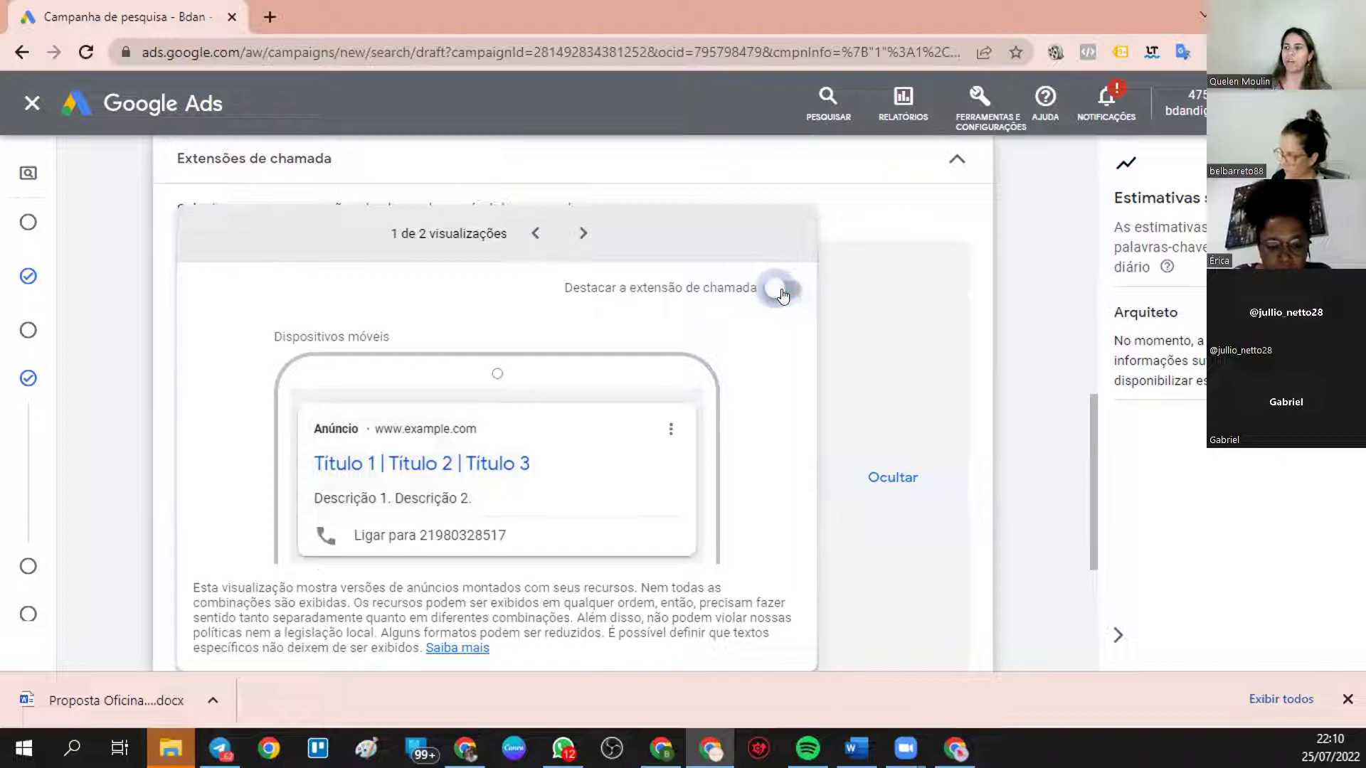
click(782, 294)
click(583, 234)
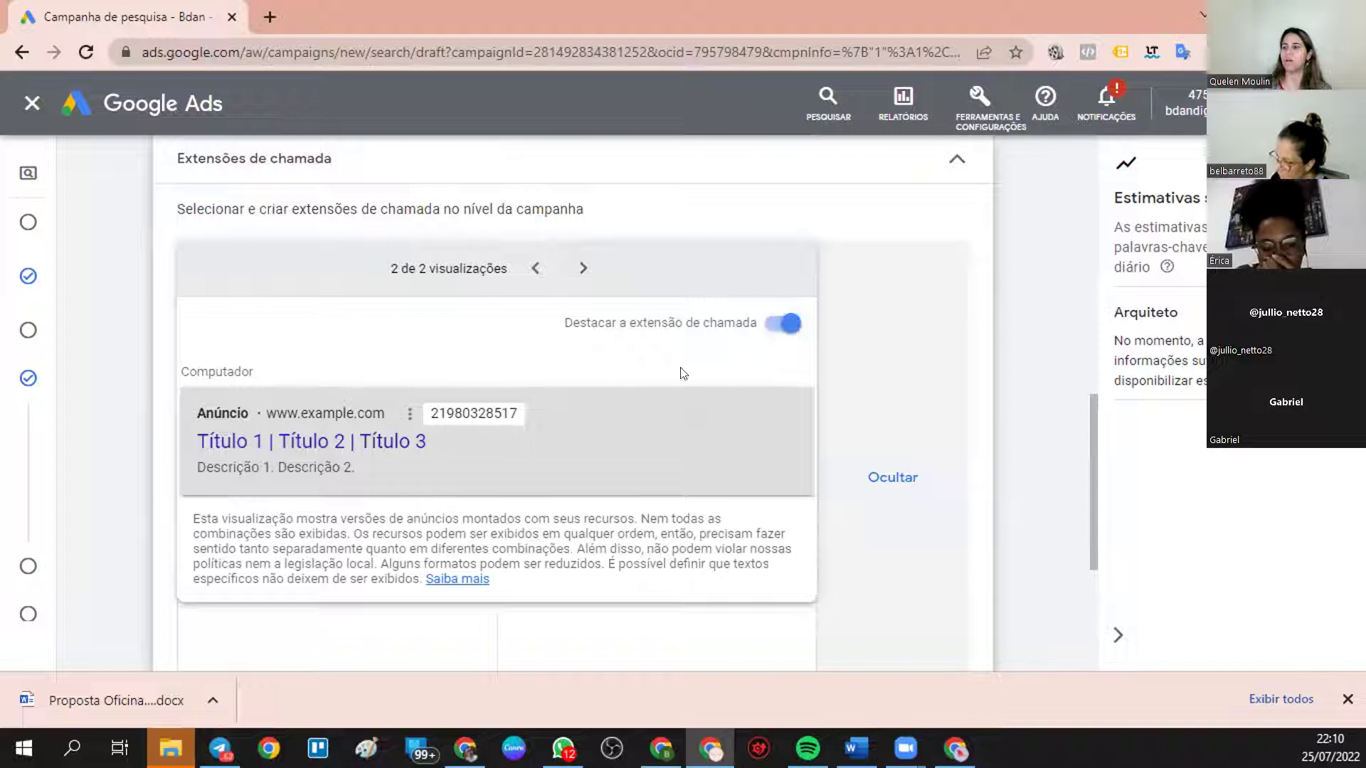
click(775, 322)
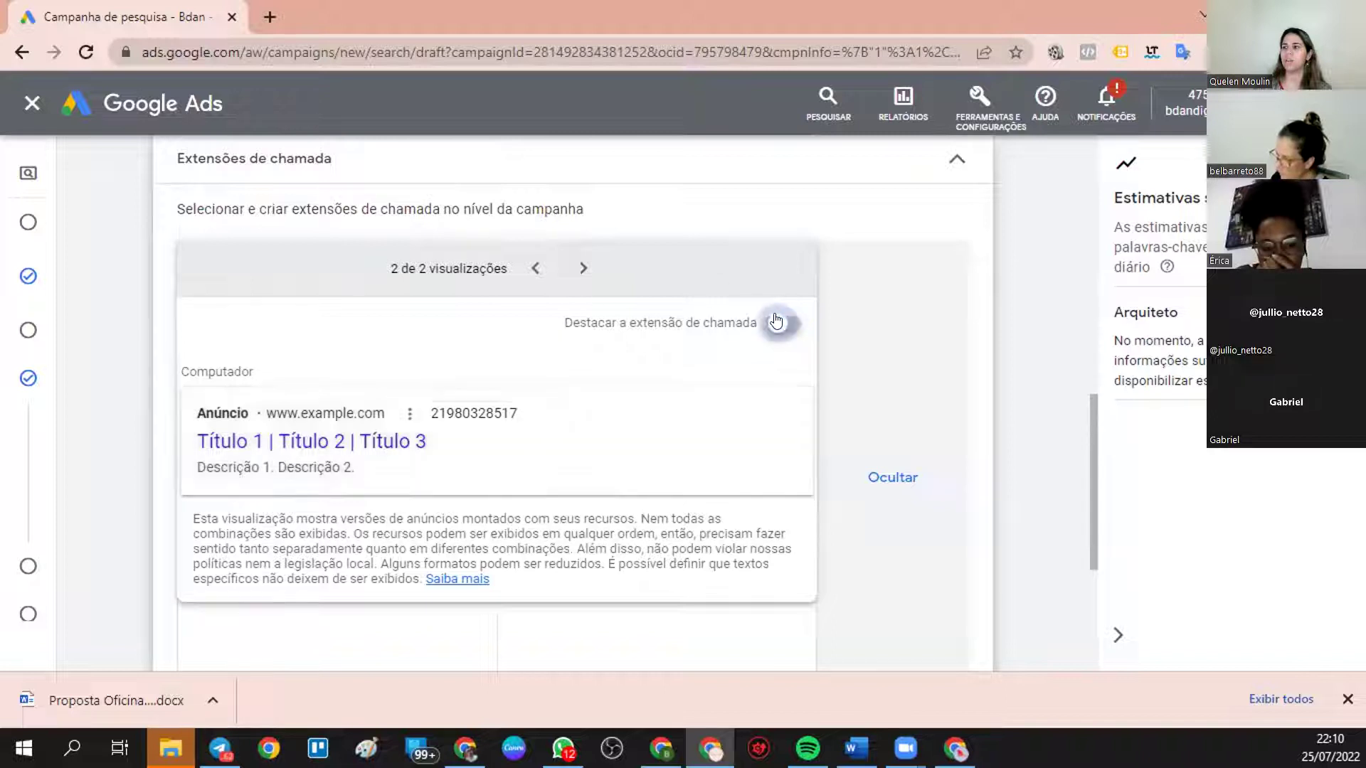
click(775, 322)
click(776, 322)
click(776, 322)
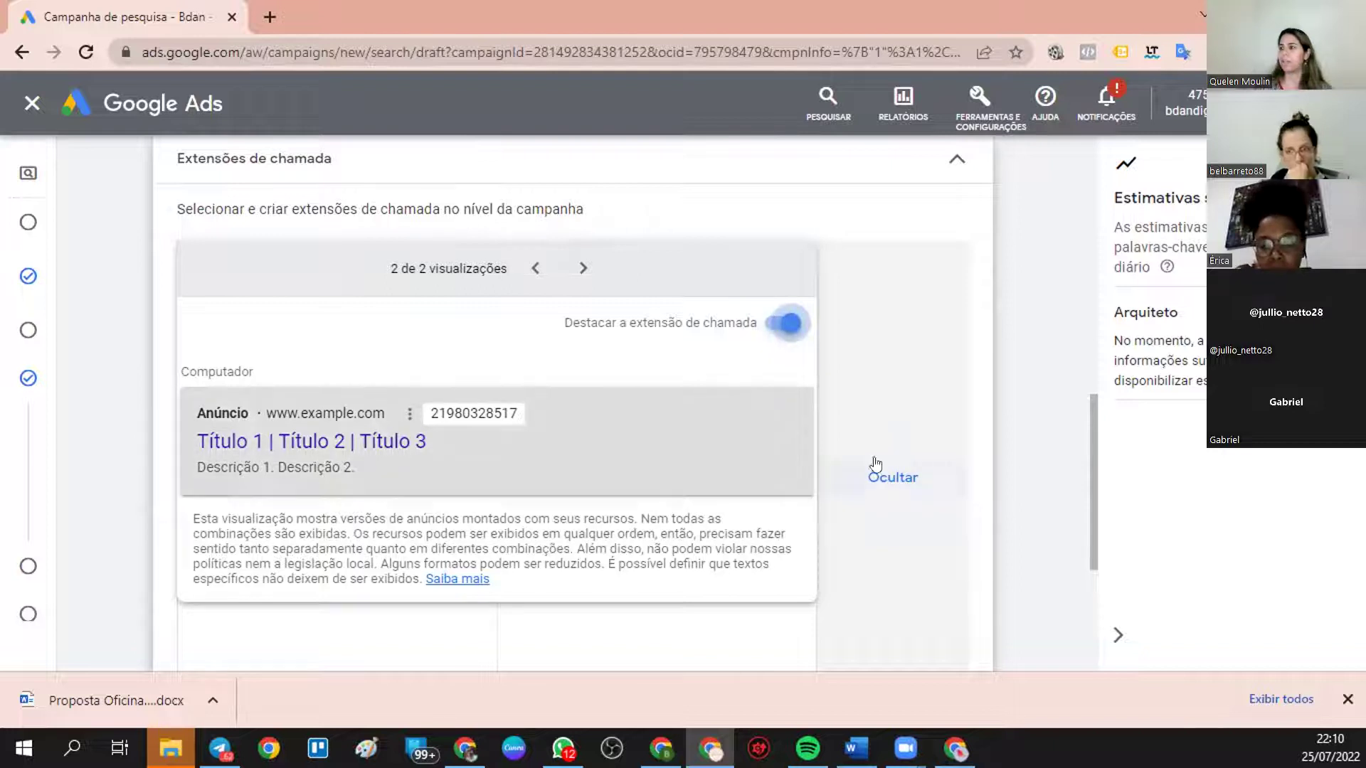
- Collapse the finished call extension section and expand Mais extensões to list more types
click(955, 160)
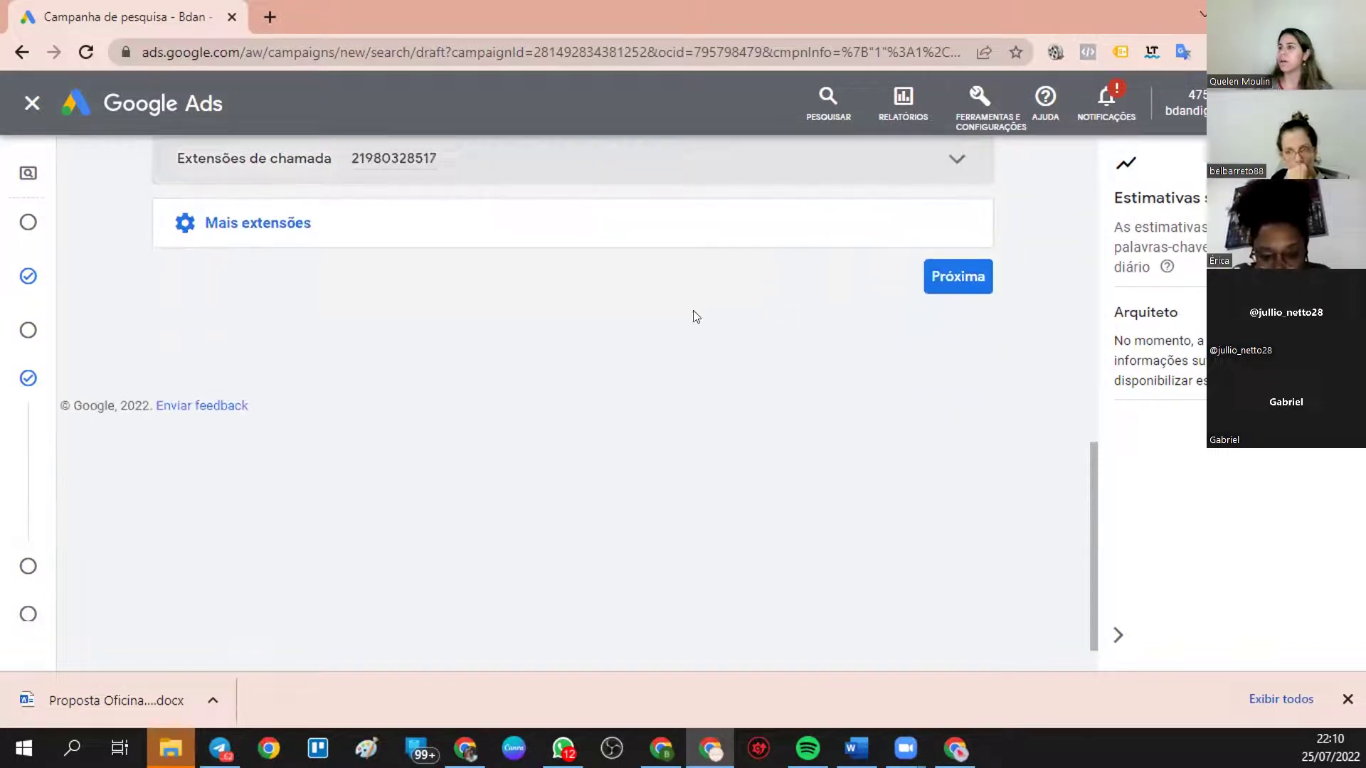
scroll(416, 439, up, 4)
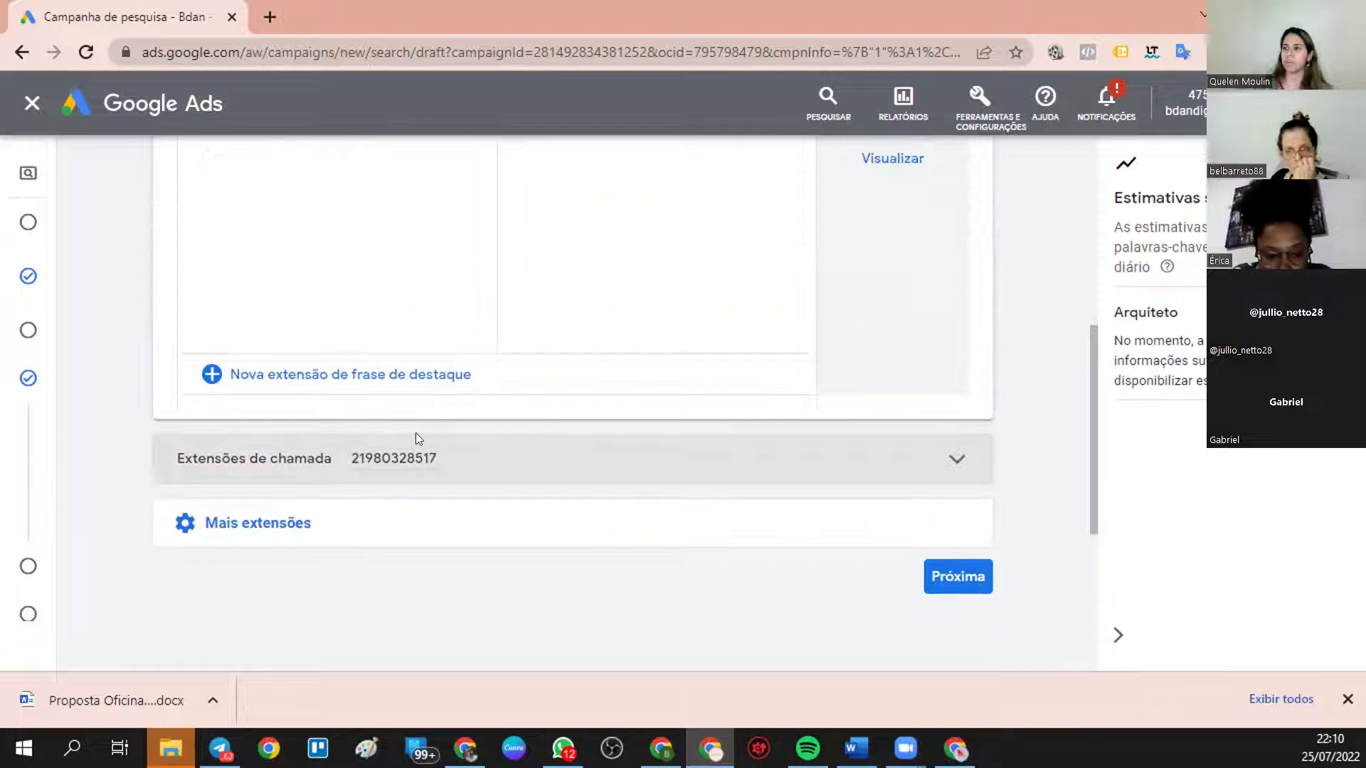
scroll(415, 438, up, 6)
scroll(390, 362, down, 4)
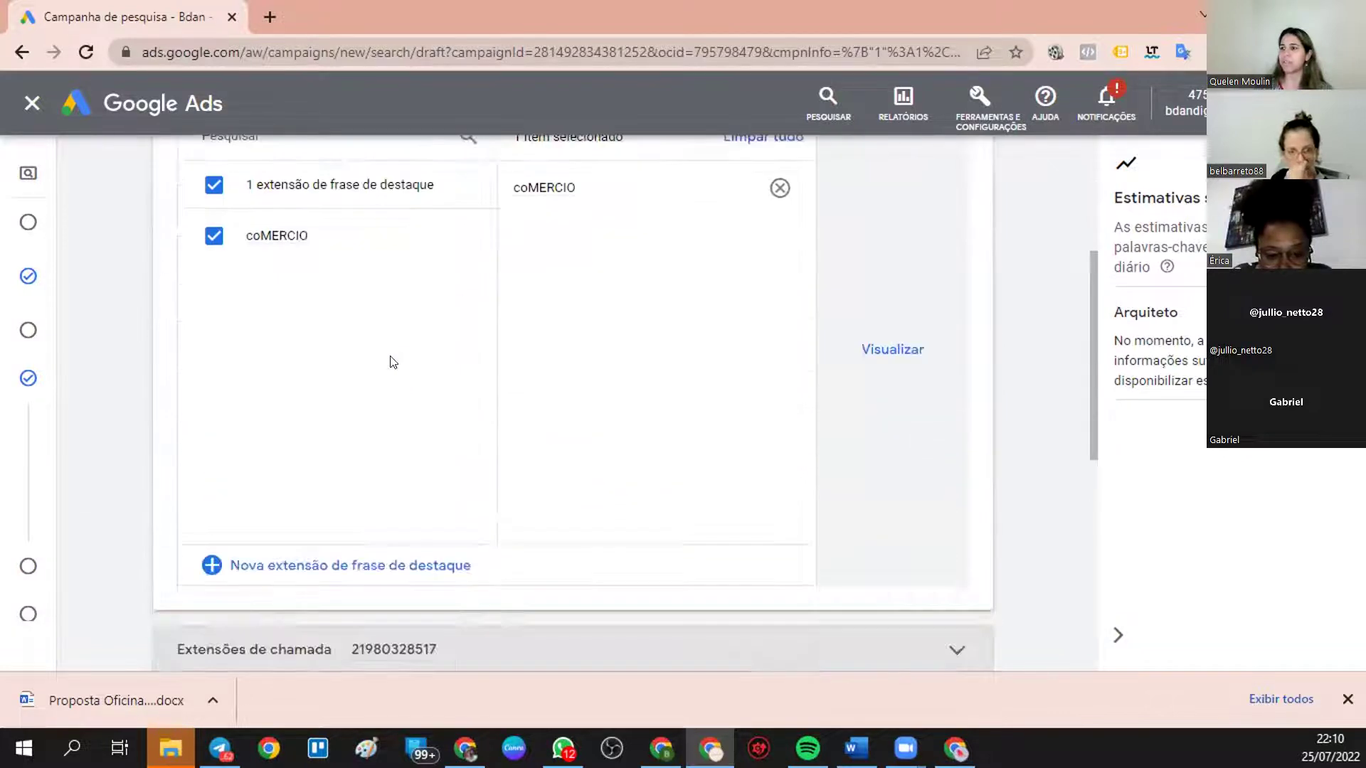
scroll(391, 362, down, 4)
click(252, 416)
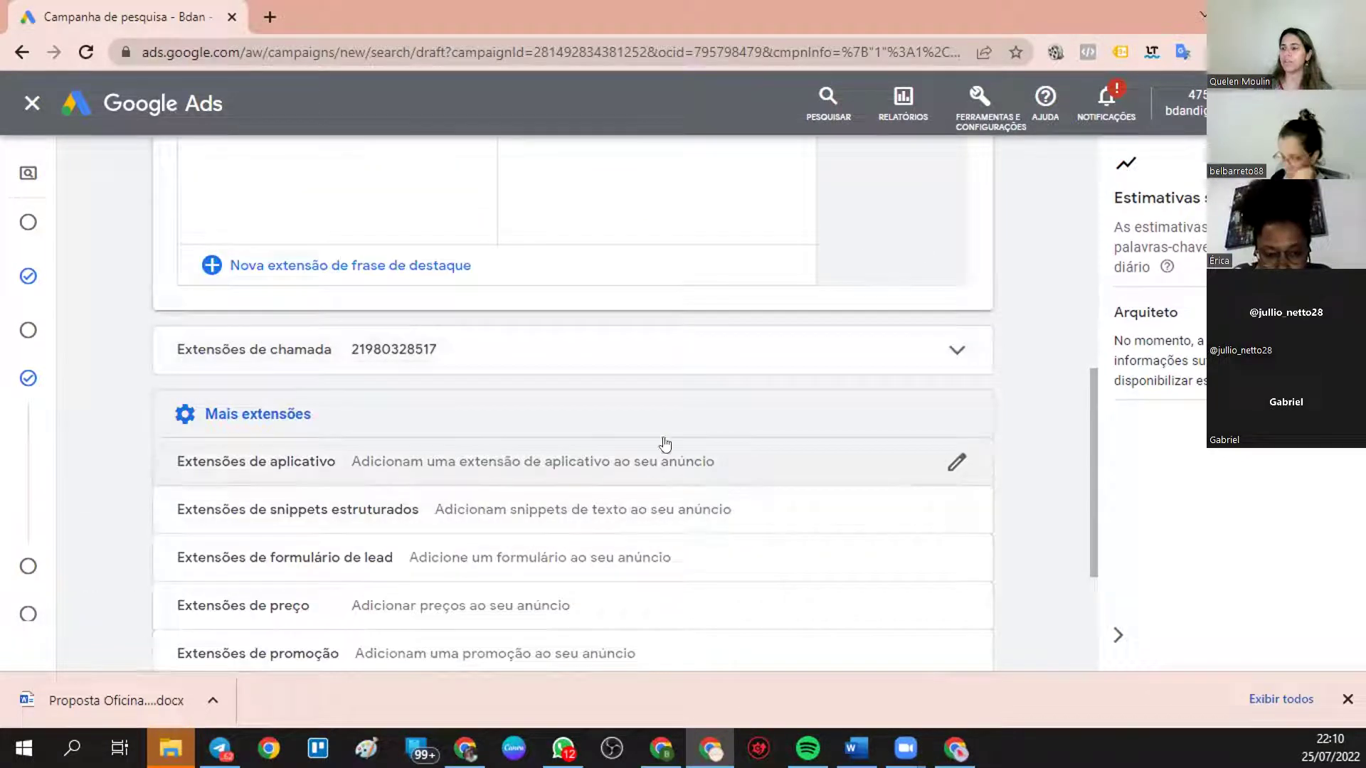
scroll(665, 445, down, 3)
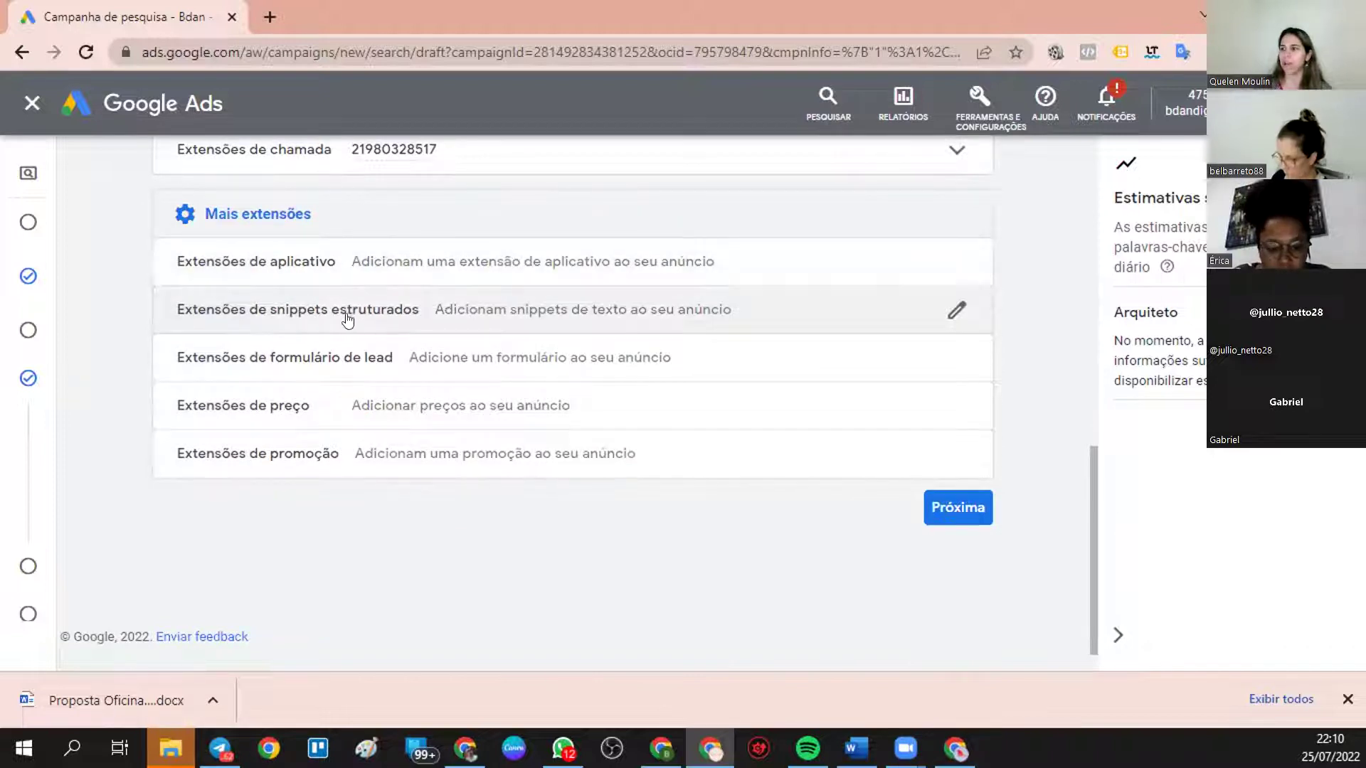
- Start a new structured snippet extension and enter 52,00 as Valor 1
click(954, 310)
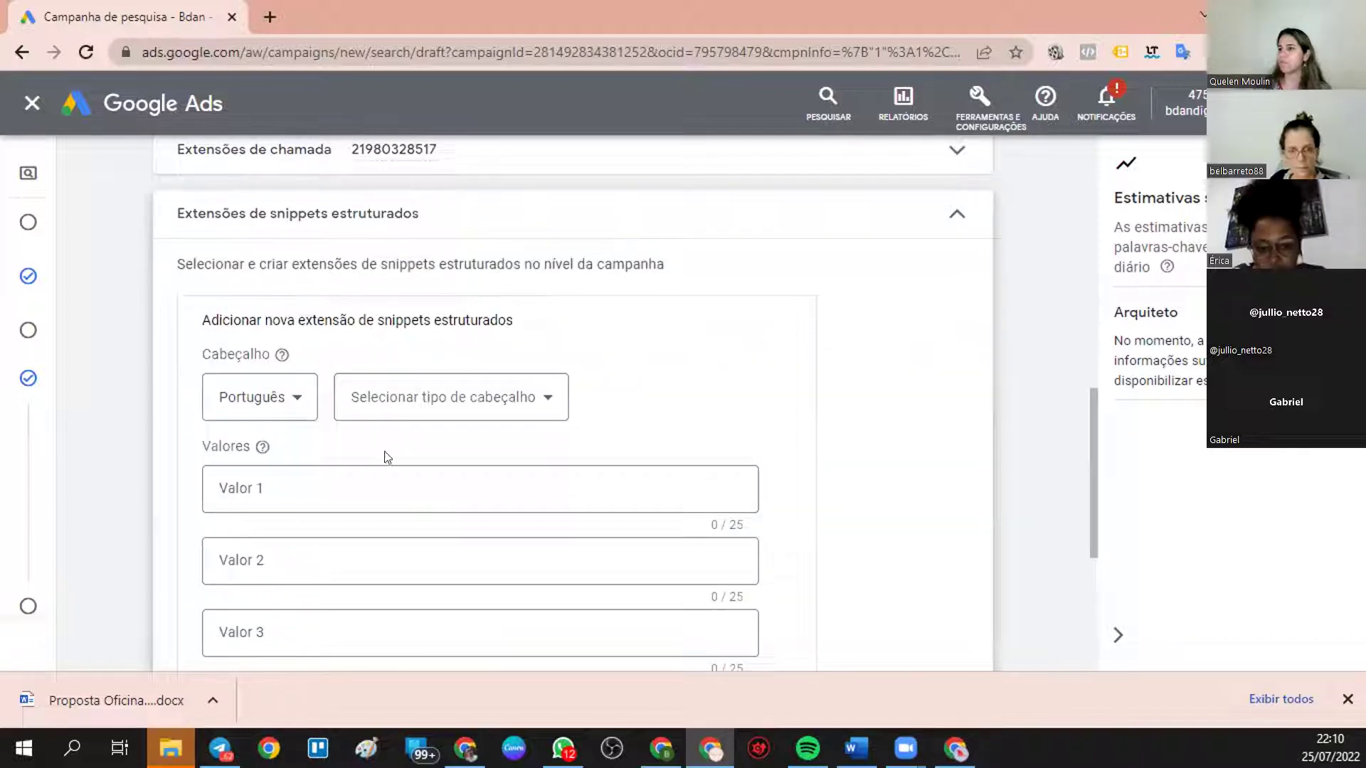
click(302, 479)
click(488, 399)
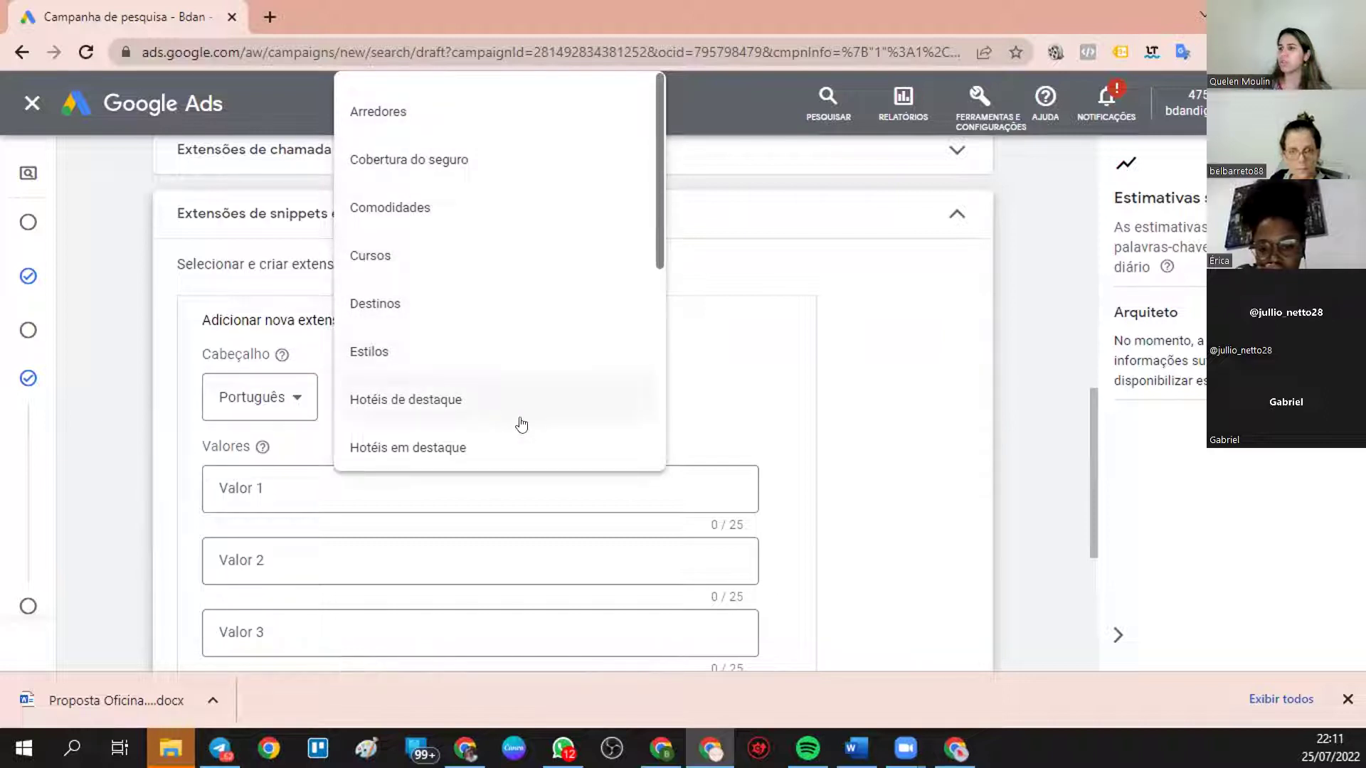
click(521, 509)
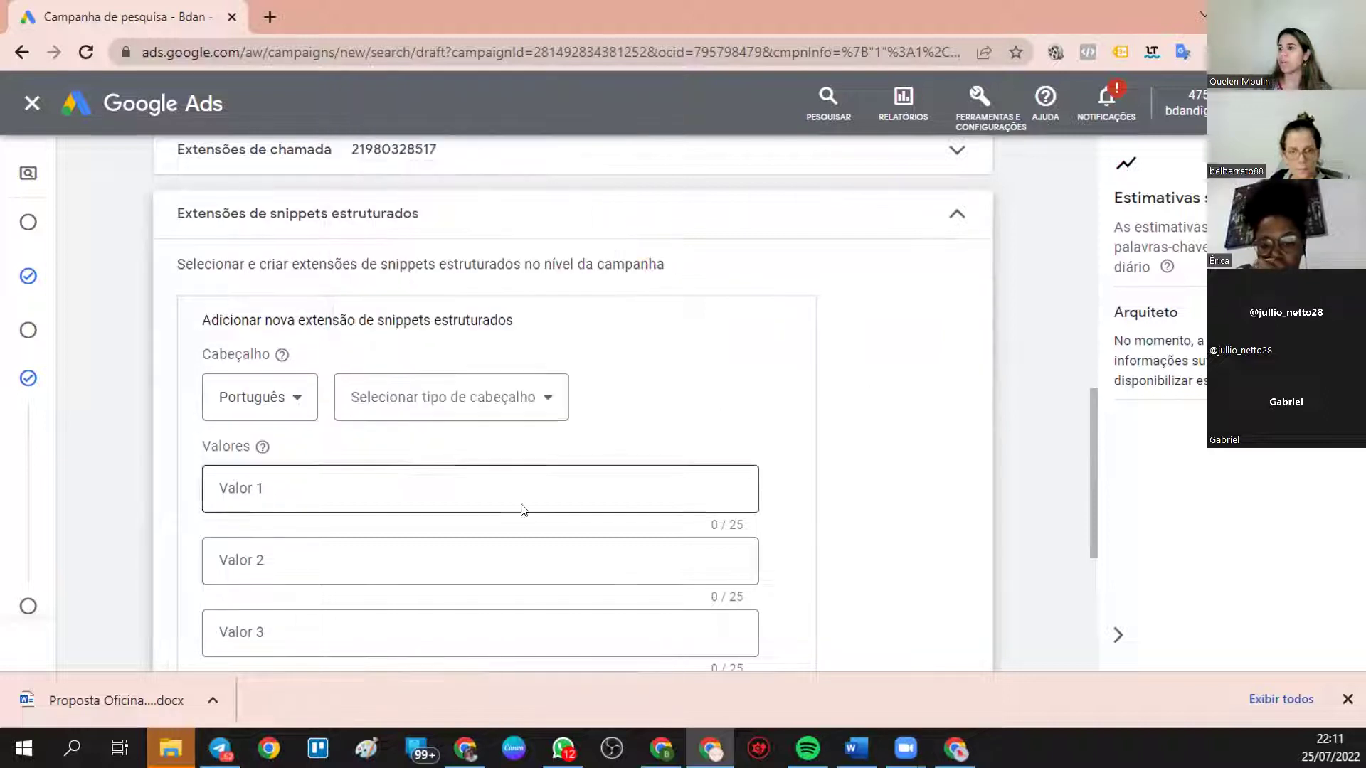
click(268, 479)
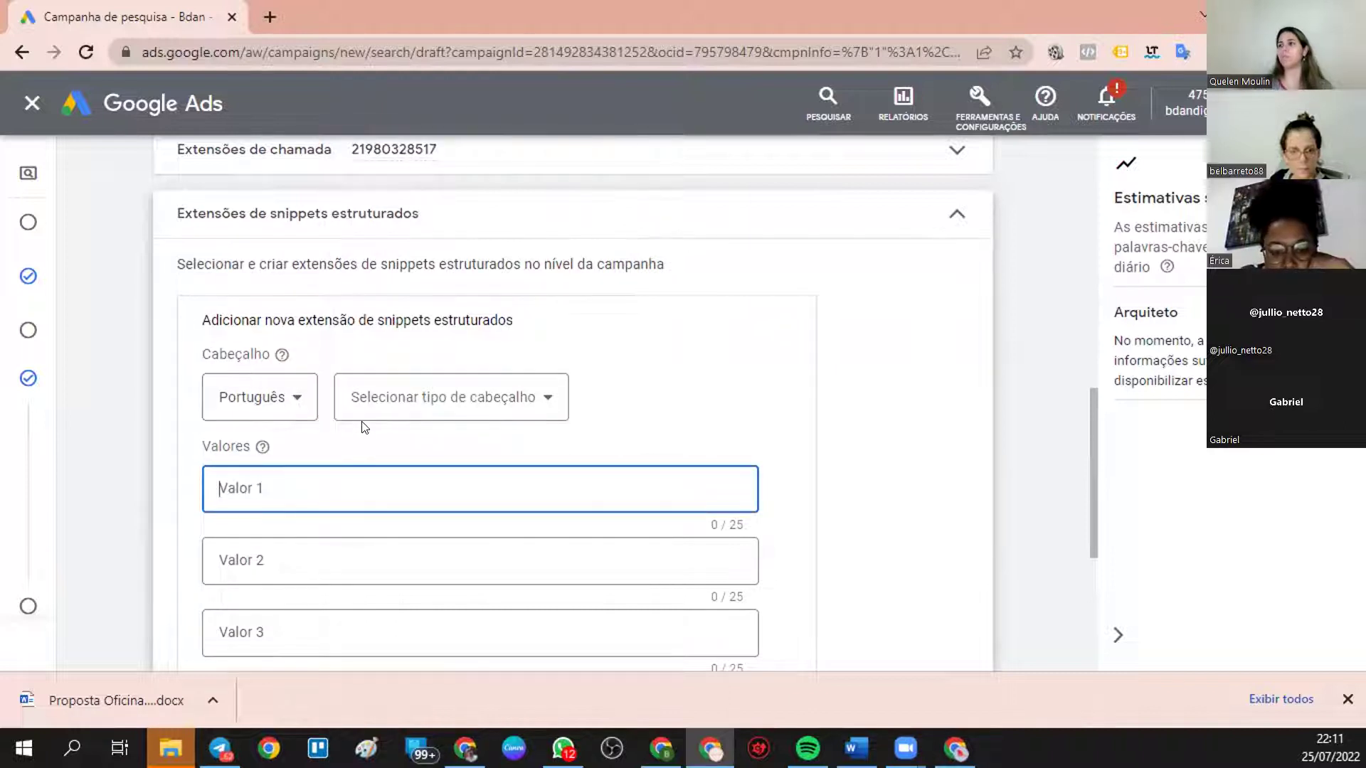
scroll(463, 412, down, 4)
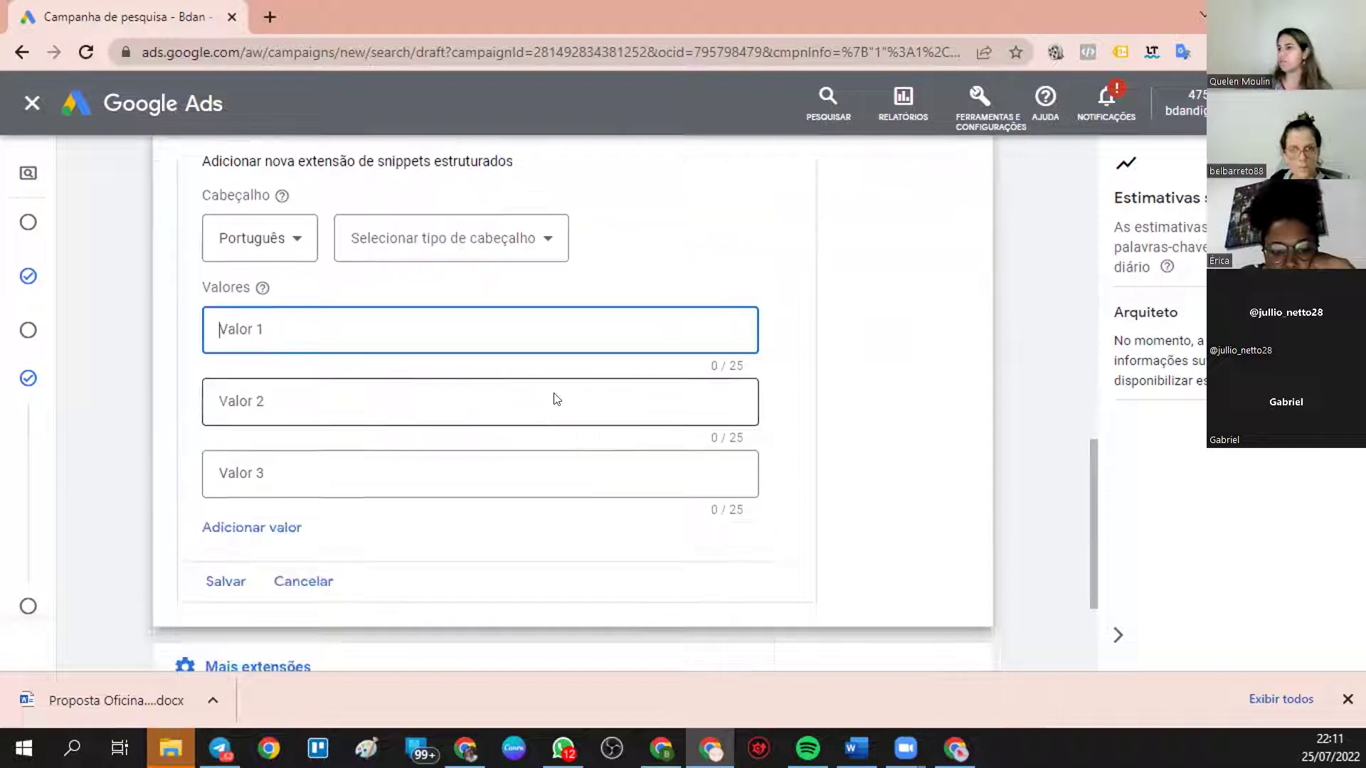
scroll(507, 328, up, 3)
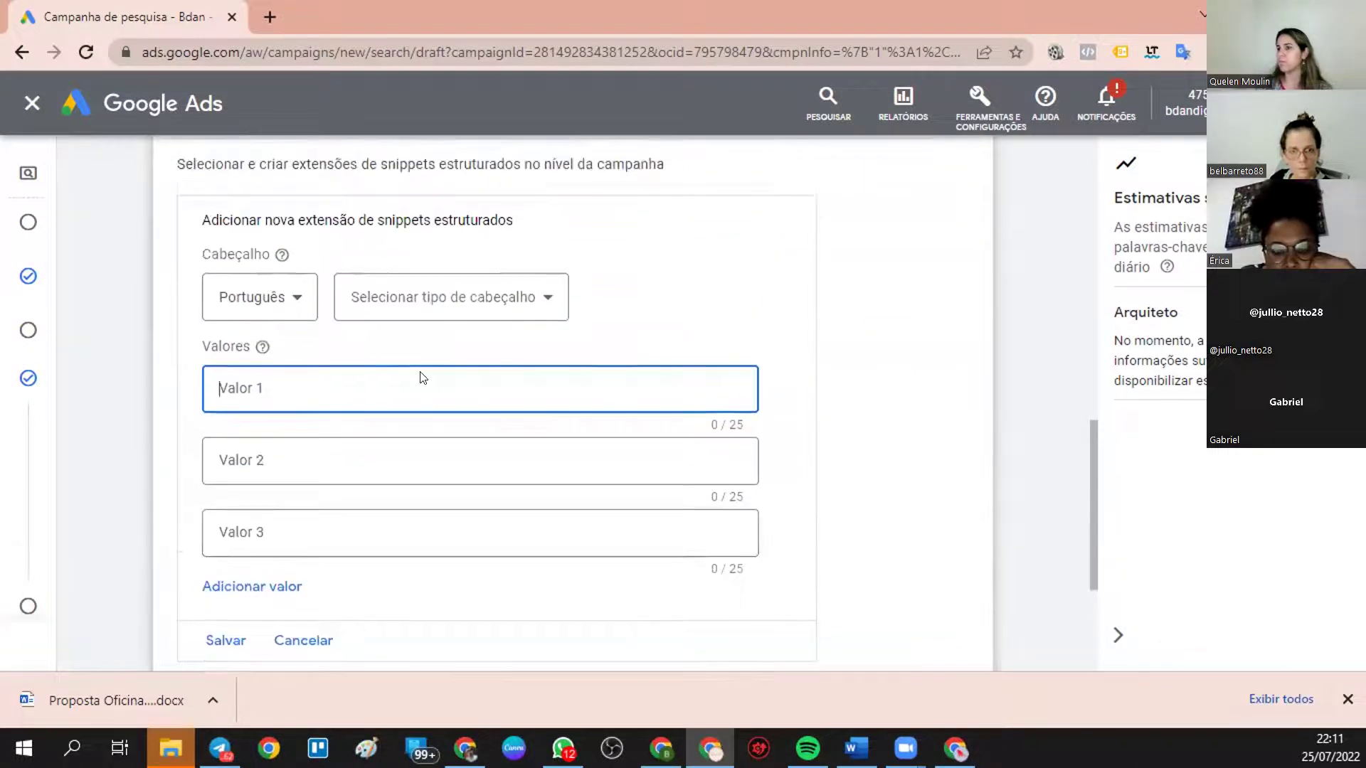
text(52,00)
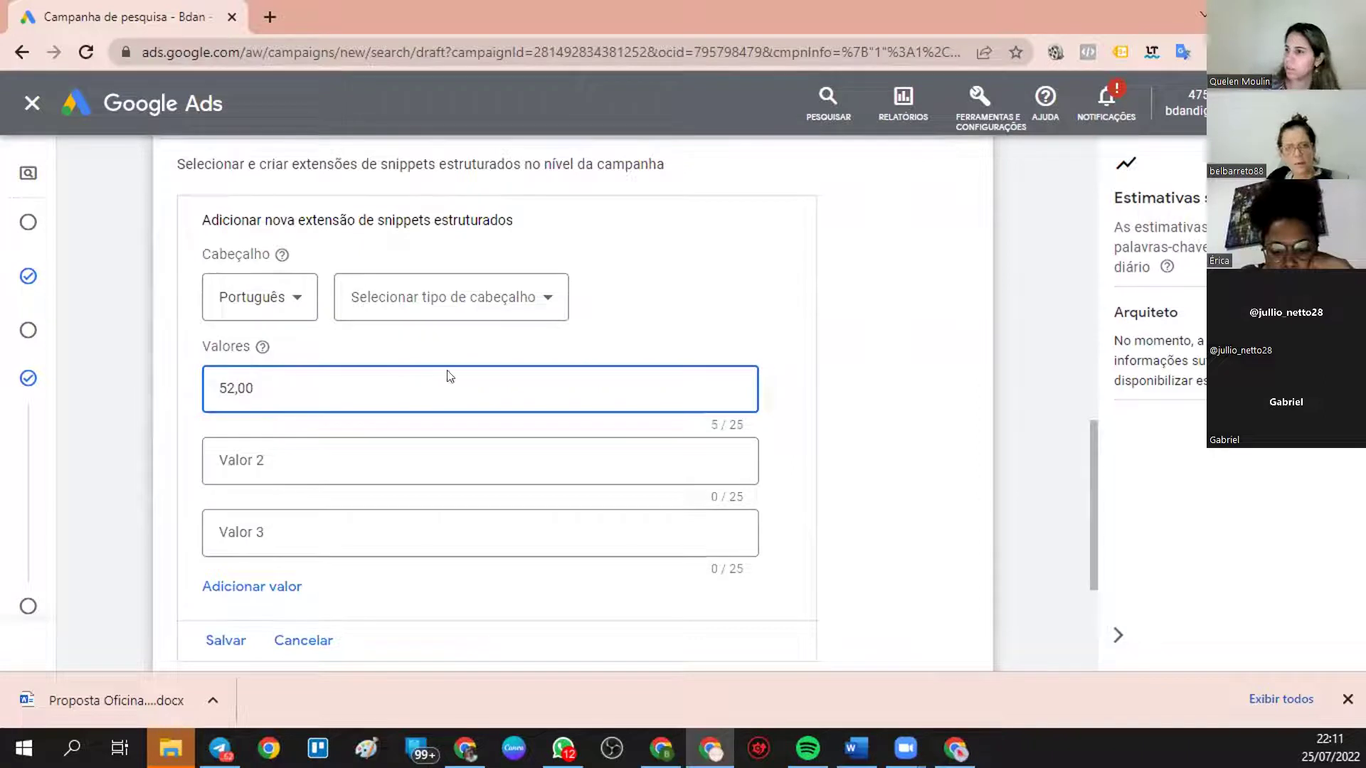
click(790, 333)
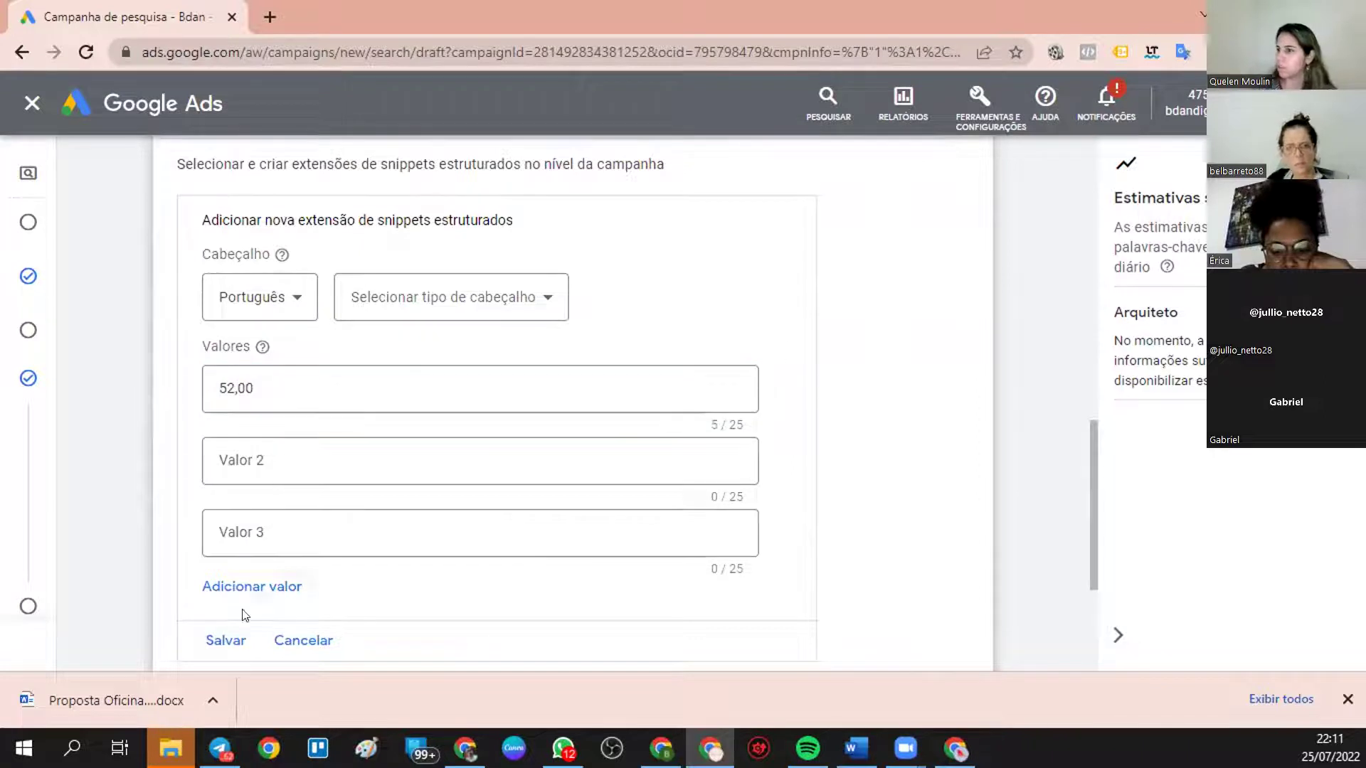
- Attempt to save, keep Português as header language, and show the header type choices
click(234, 638)
click(296, 298)
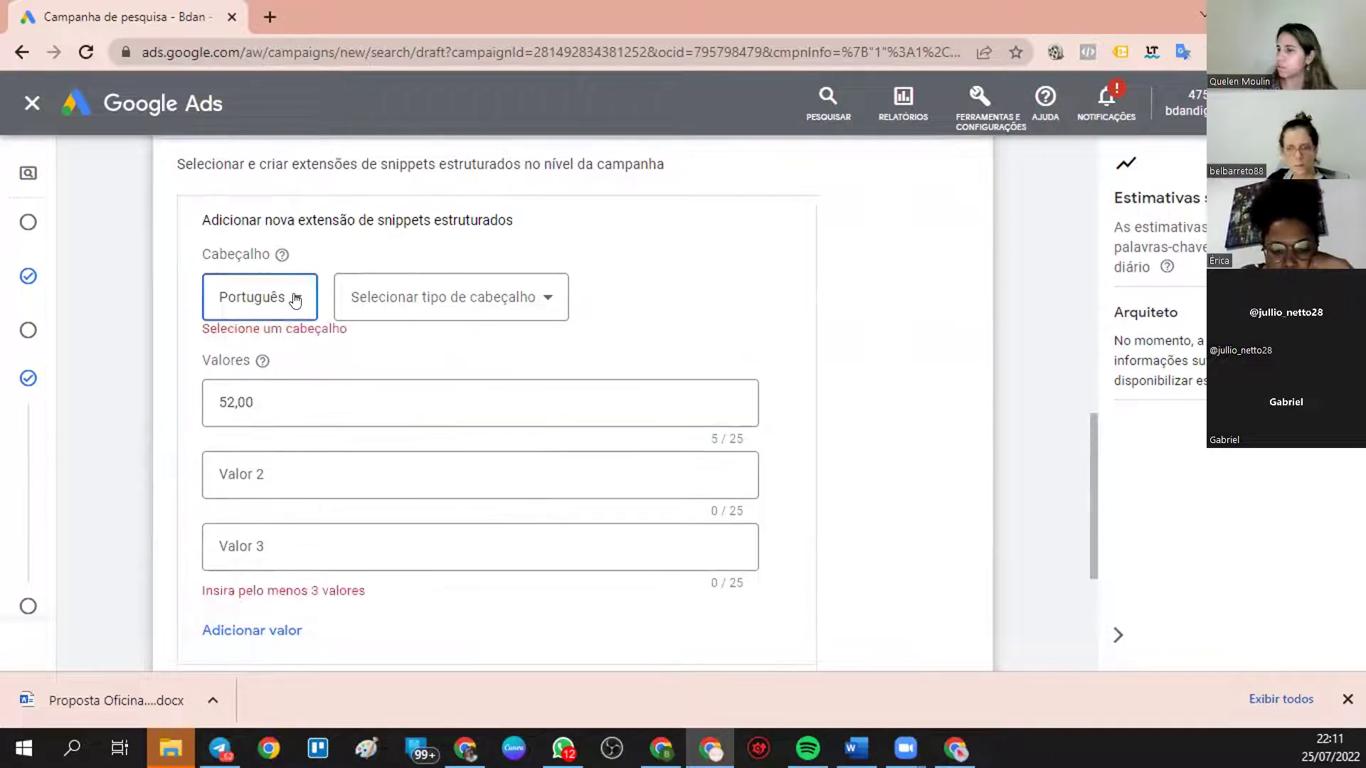
click(248, 647)
click(507, 286)
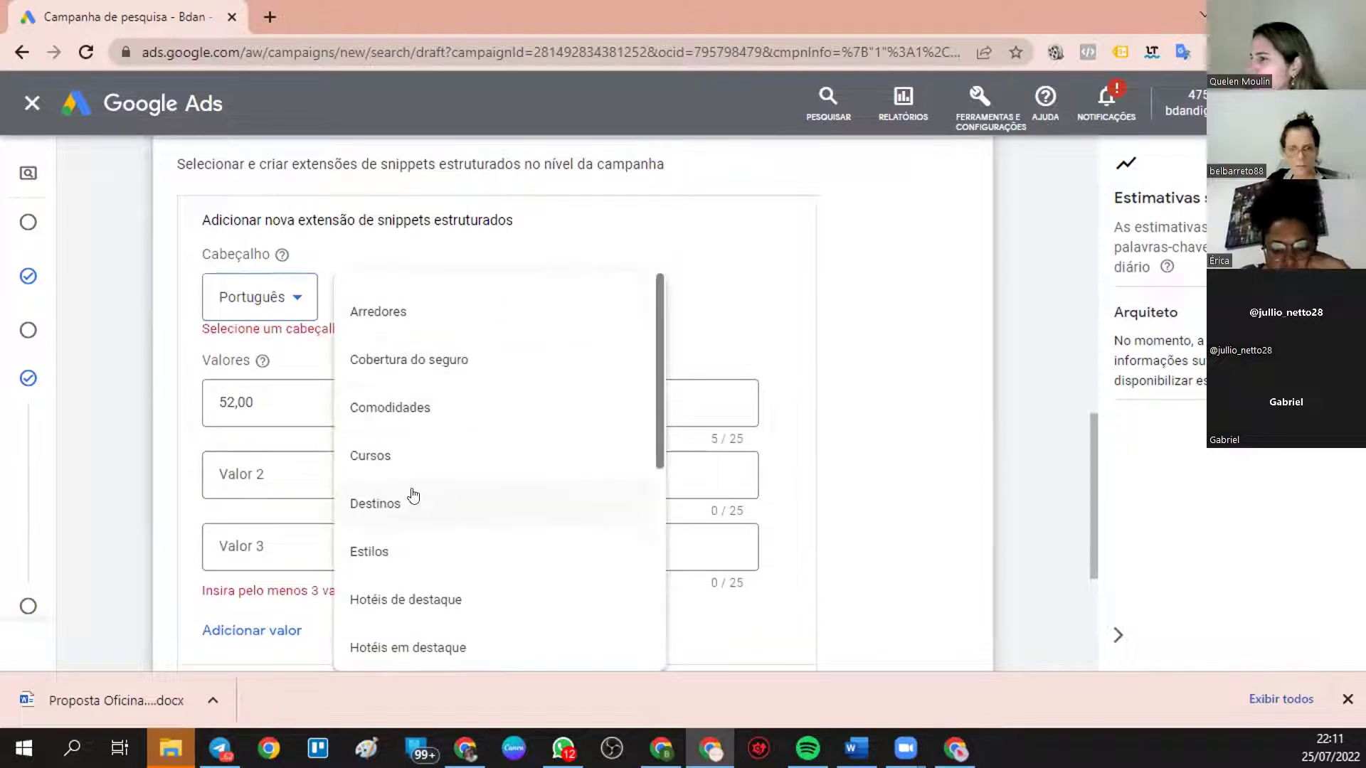
- Choose Destinos as the snippet header and clear the 52,00 first value
click(418, 494)
click(271, 402)
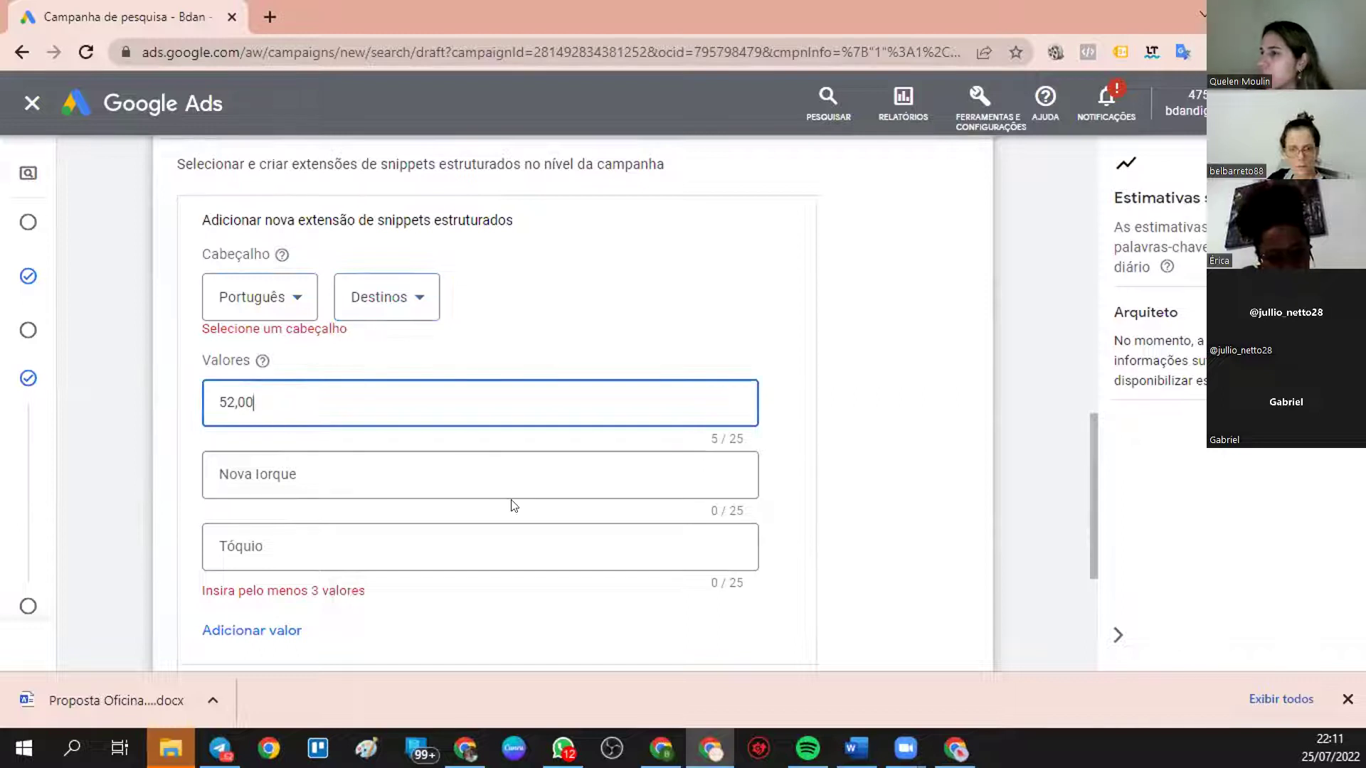
click(313, 562)
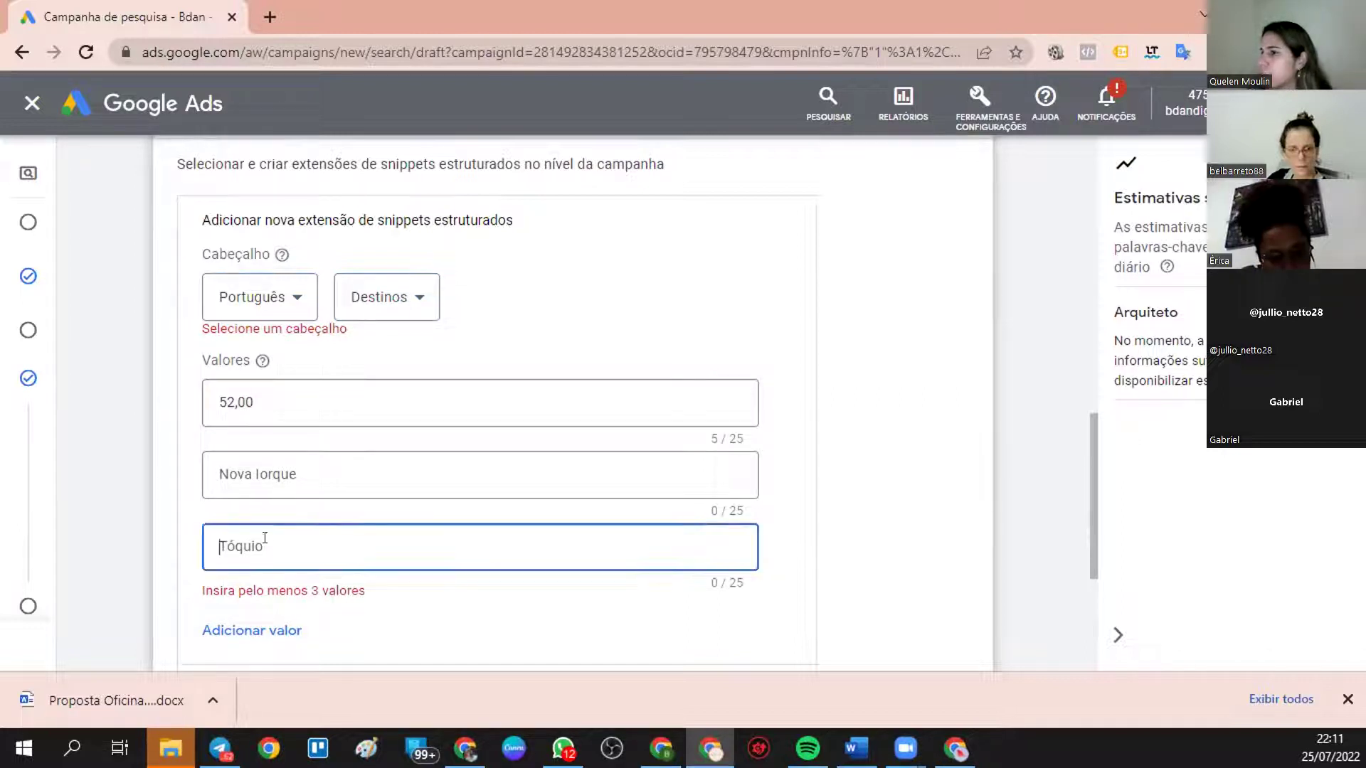
click(313, 393)
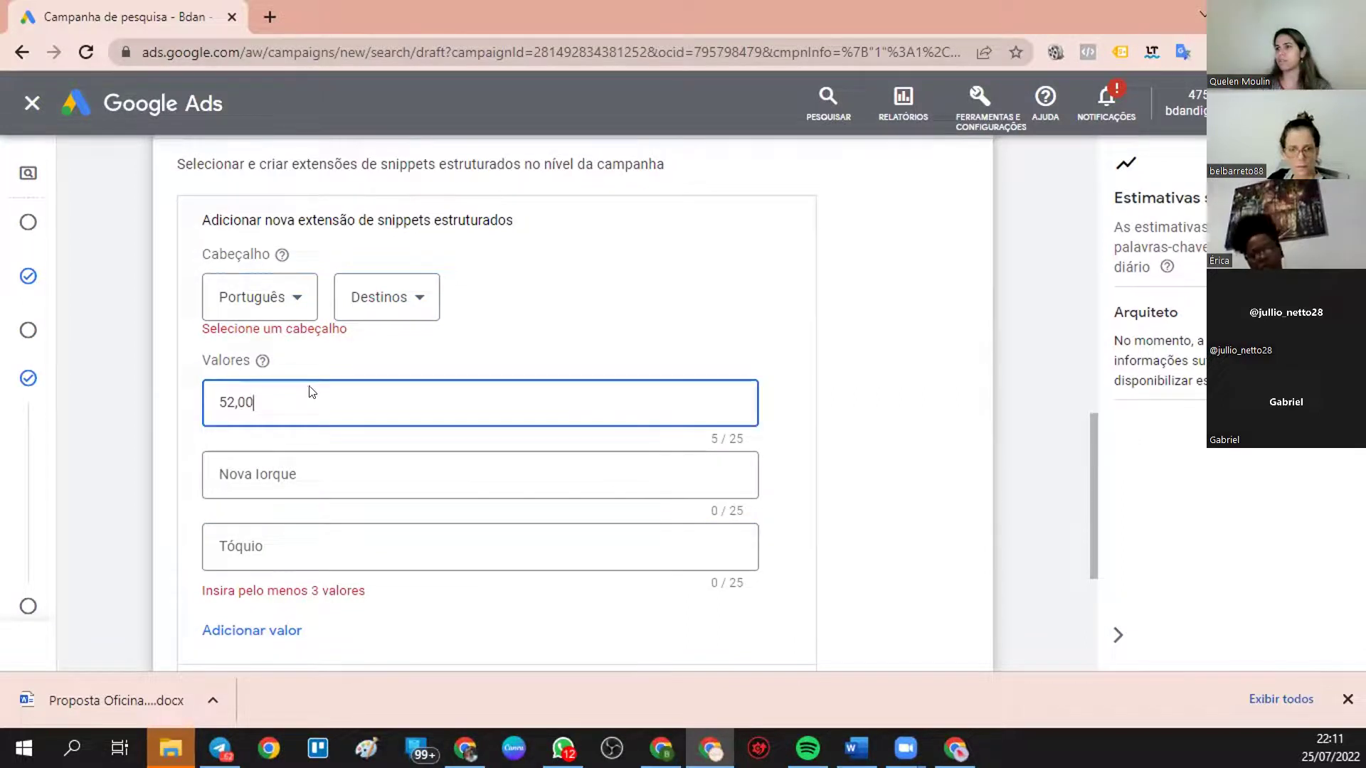
double_click(227, 401)
text(bRASIL)
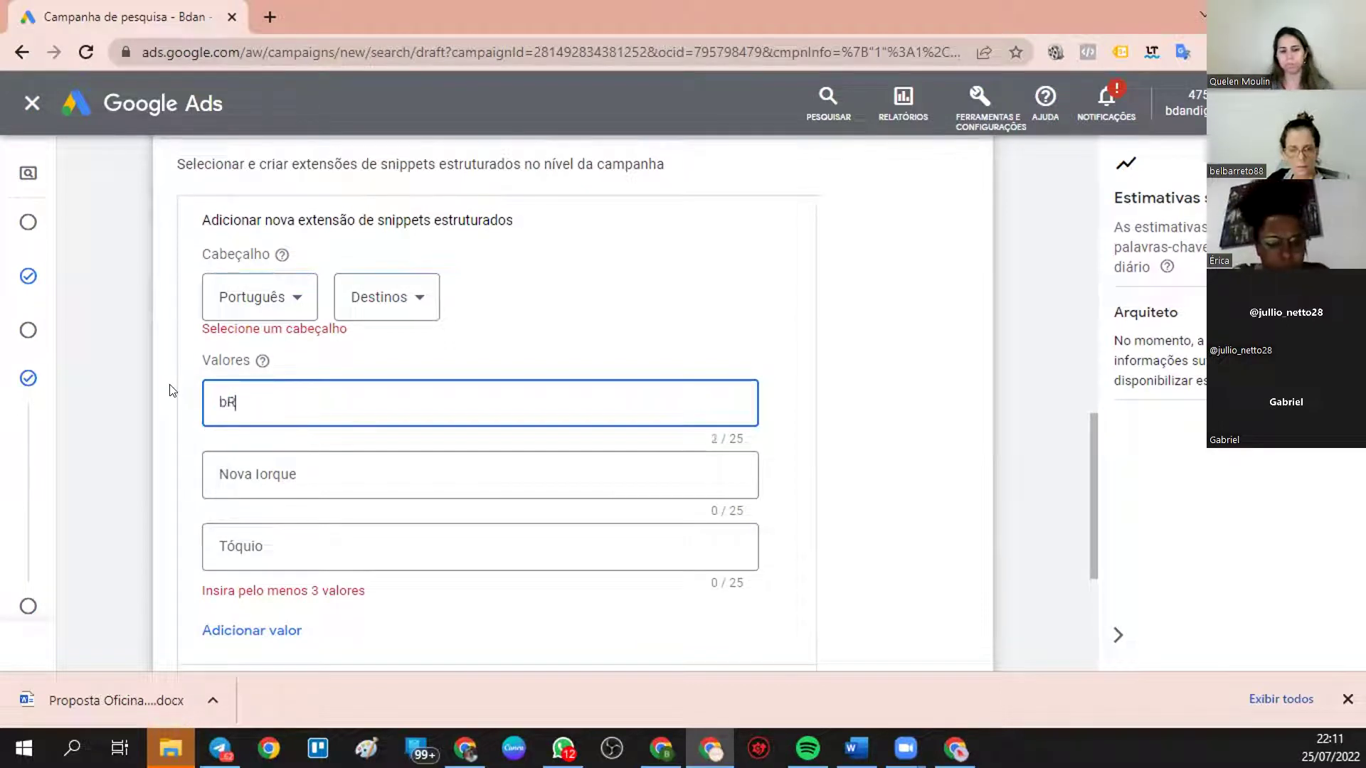
key(BackSpace)
key(BackSpace)
key(BackSpace)
key(BackSpace)
key(BackSpace)
key(BackSpace)
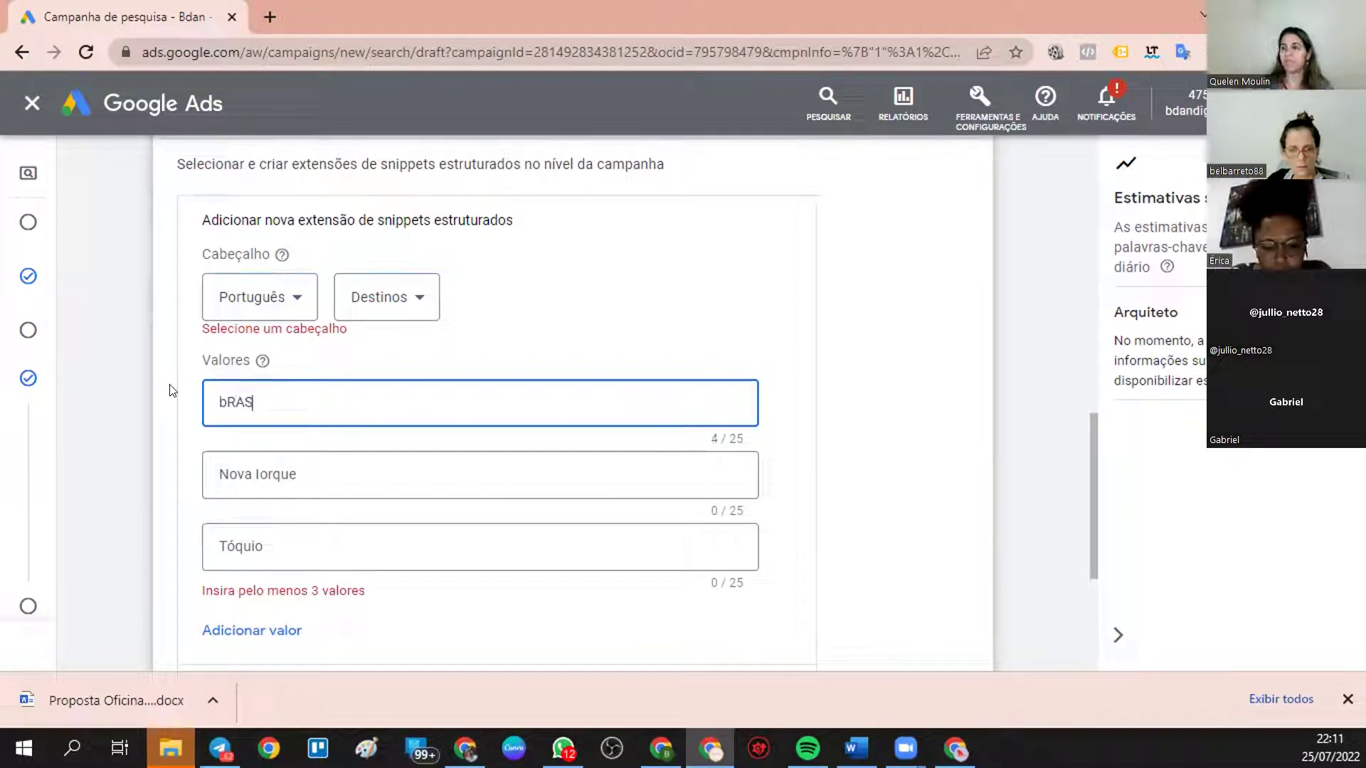
click(499, 362)
scroll(279, 626, down, 2)
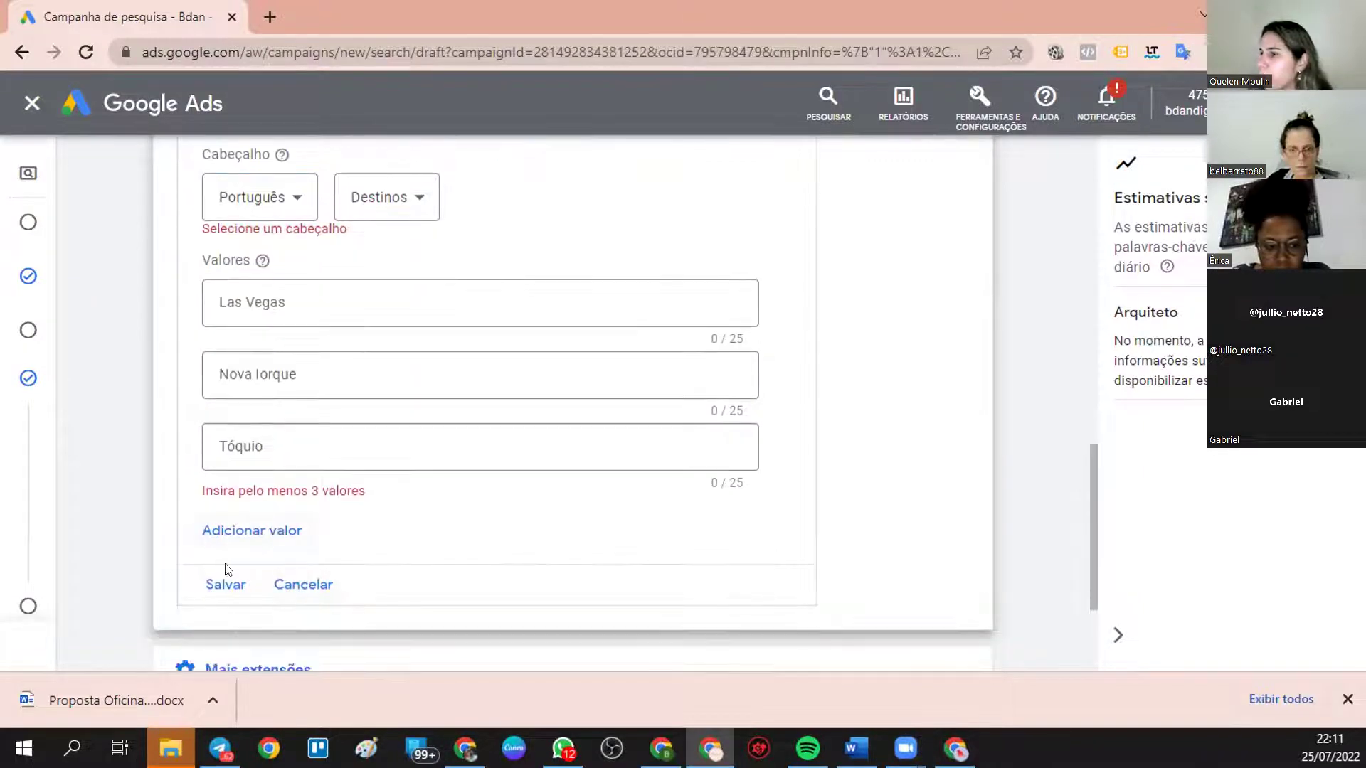
scroll(228, 580, down, 1)
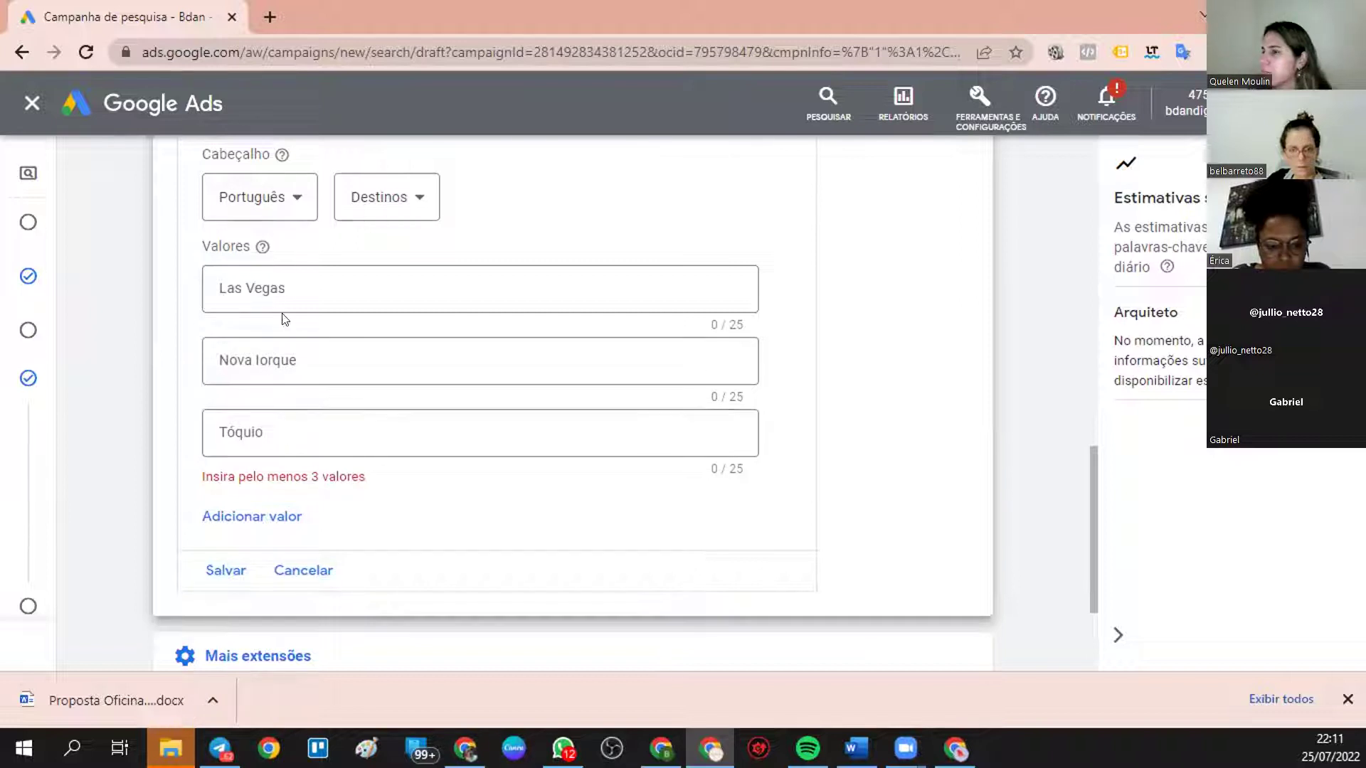
scroll(304, 296, up, 2)
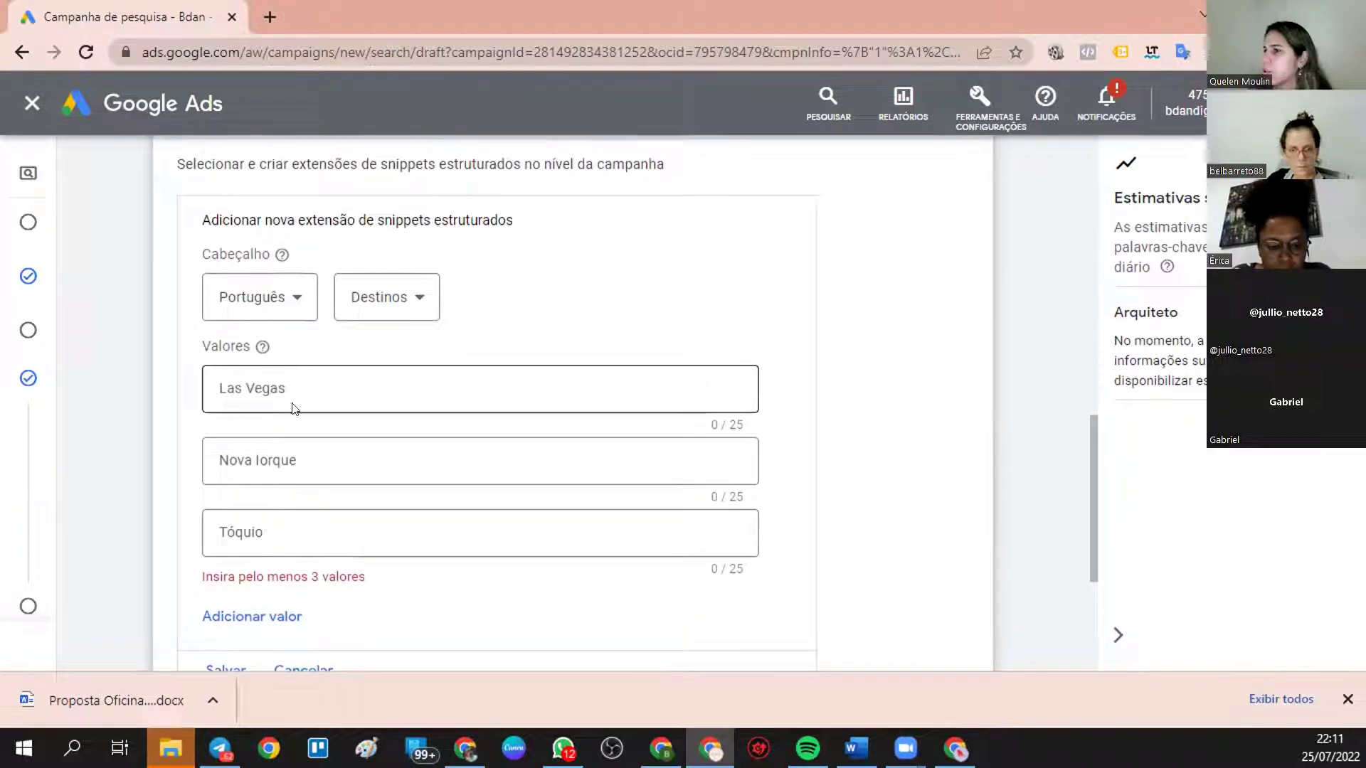
- Enter the values RIO DE JANEIRO, SÃO PAULO and BRASILIA
click(336, 382)
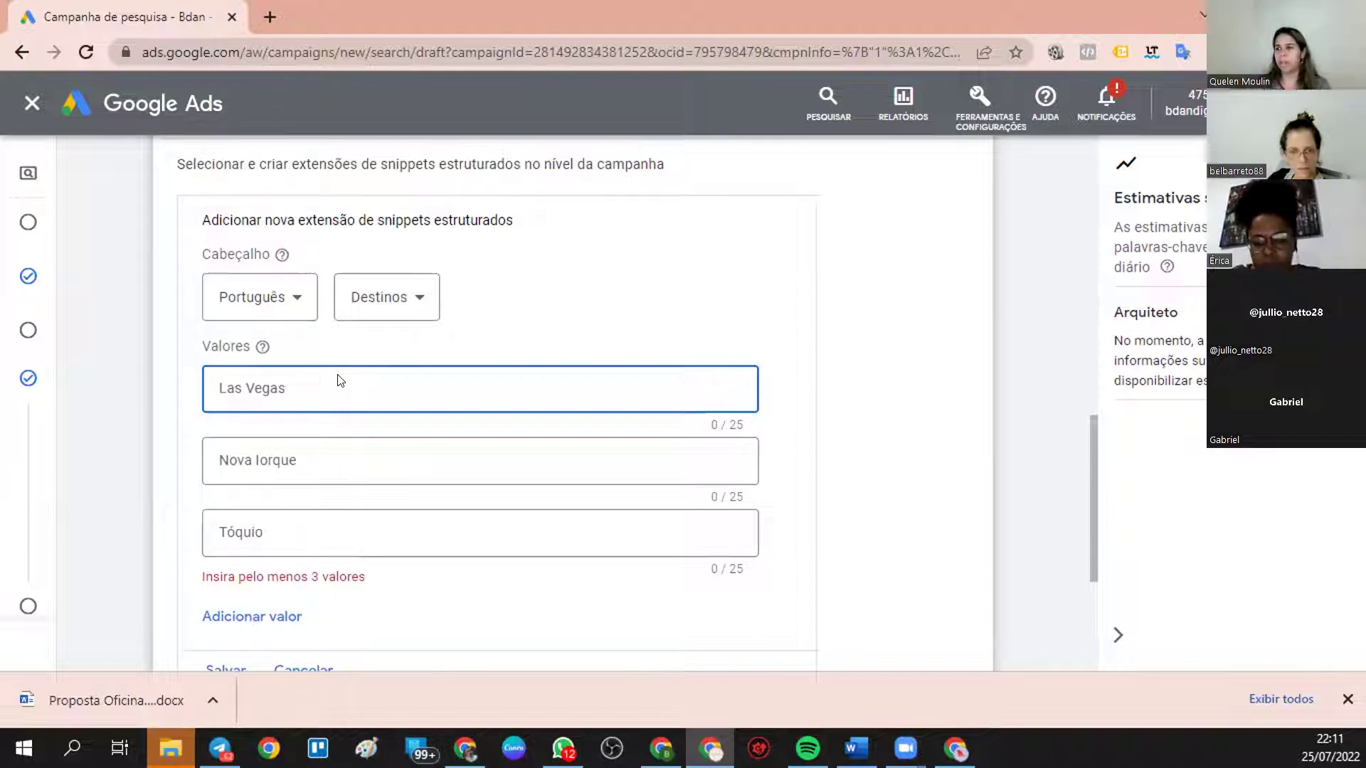
text(r)
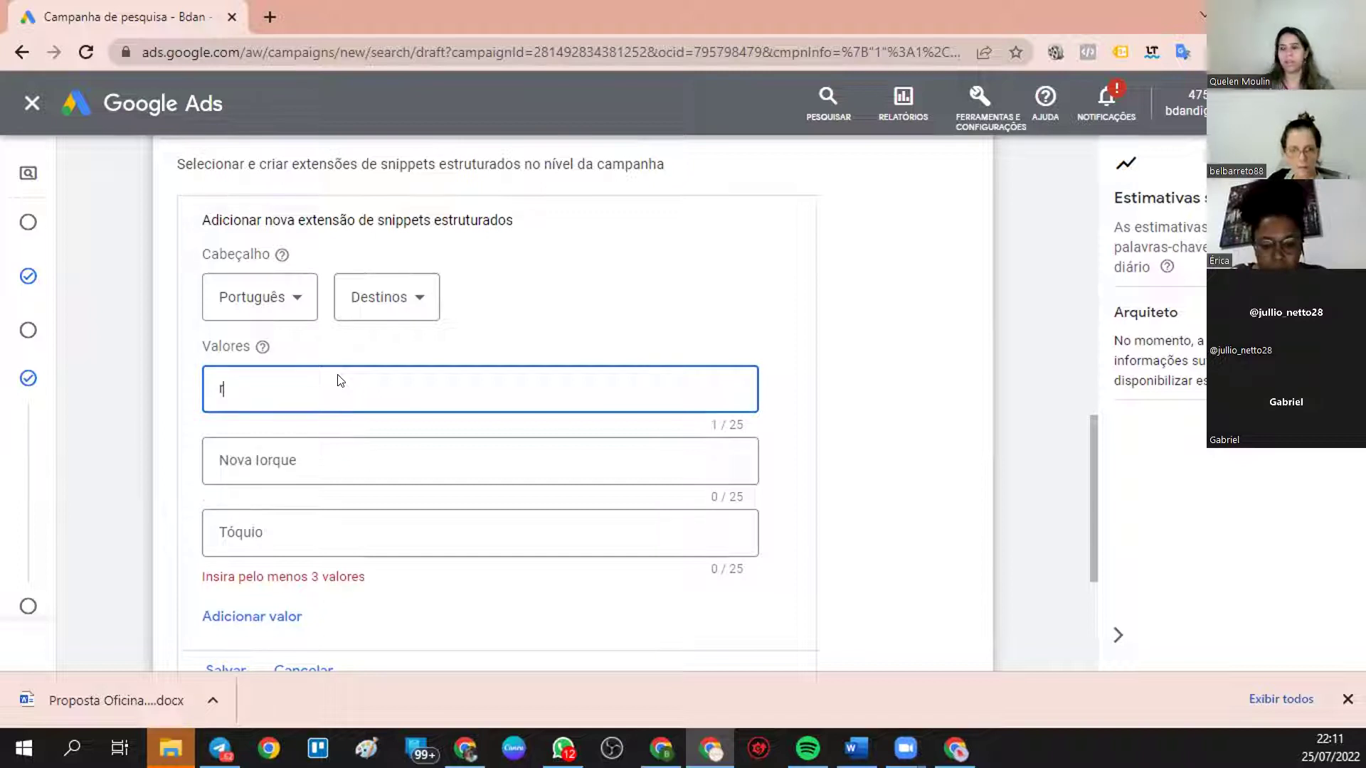
key(BackSpace)
text(rIO)
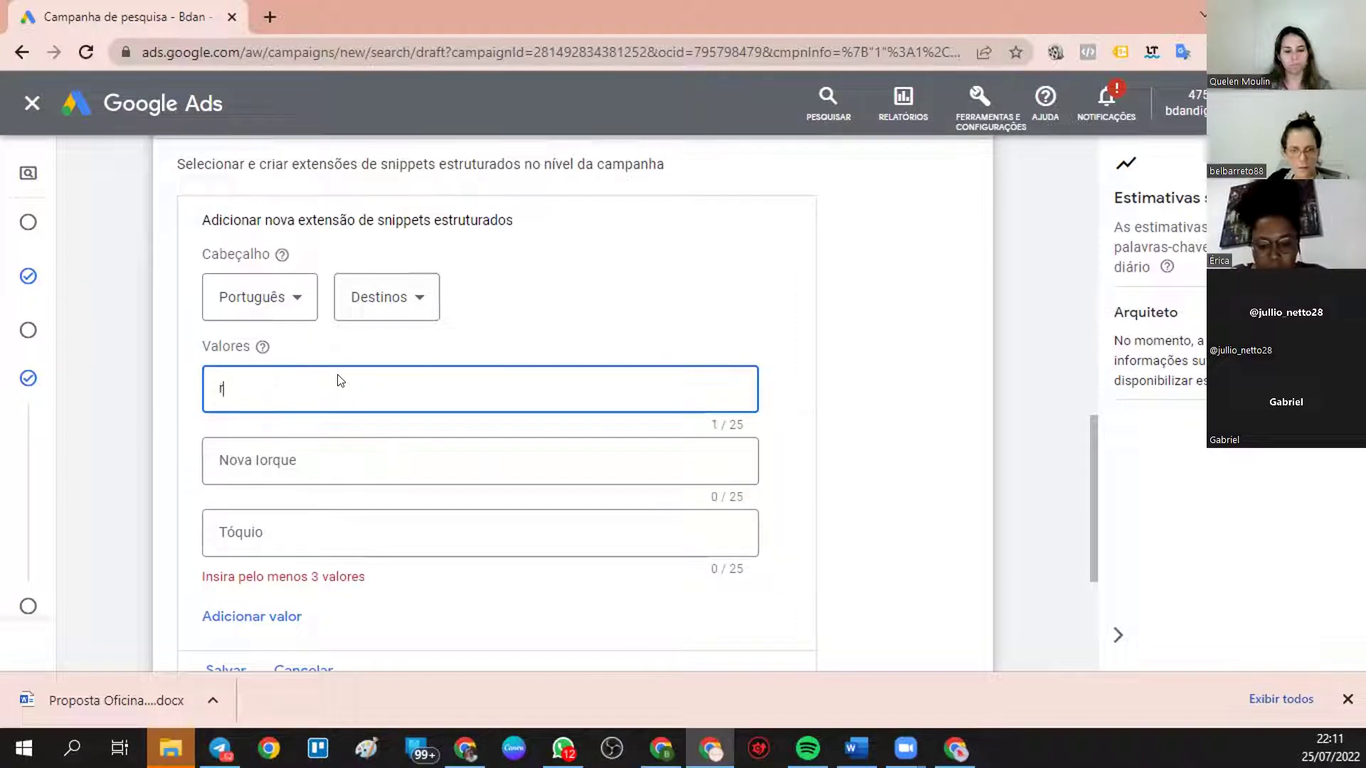
key(BackSpace)
text(RIO DE JANEIRO)
click(304, 461)
text(SÃO PAU)
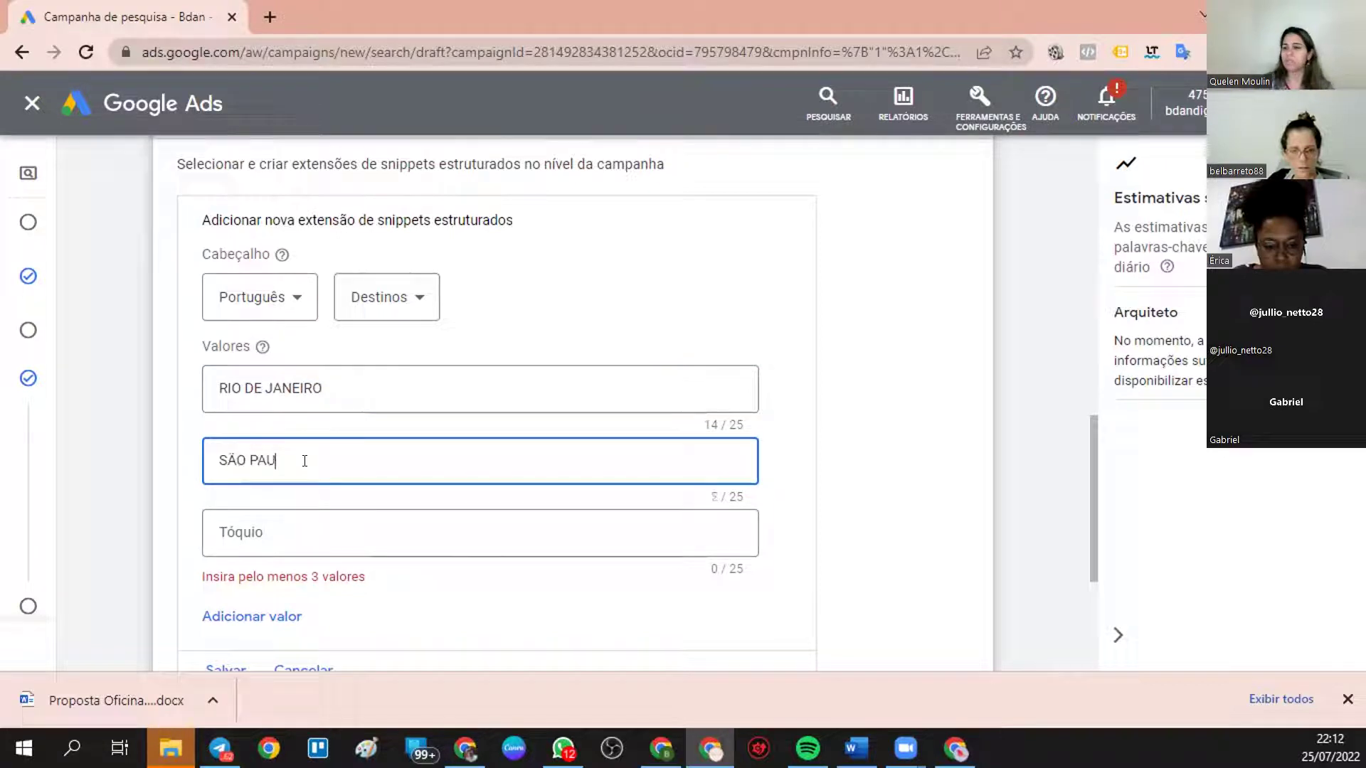
click(283, 528)
text(BRASILIA)
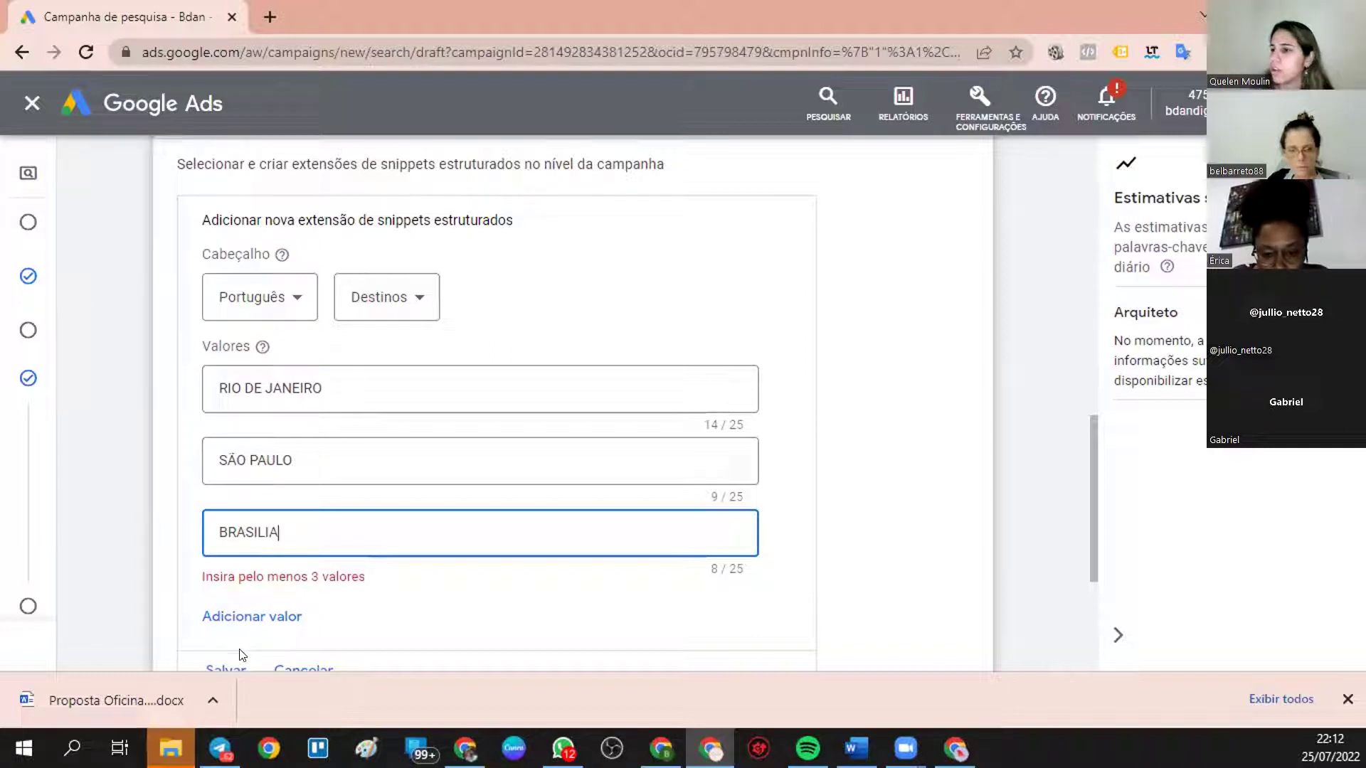
scroll(242, 654, down, 1)
- Save the Destinos snippet and preview it in computer and mobile views
click(217, 571)
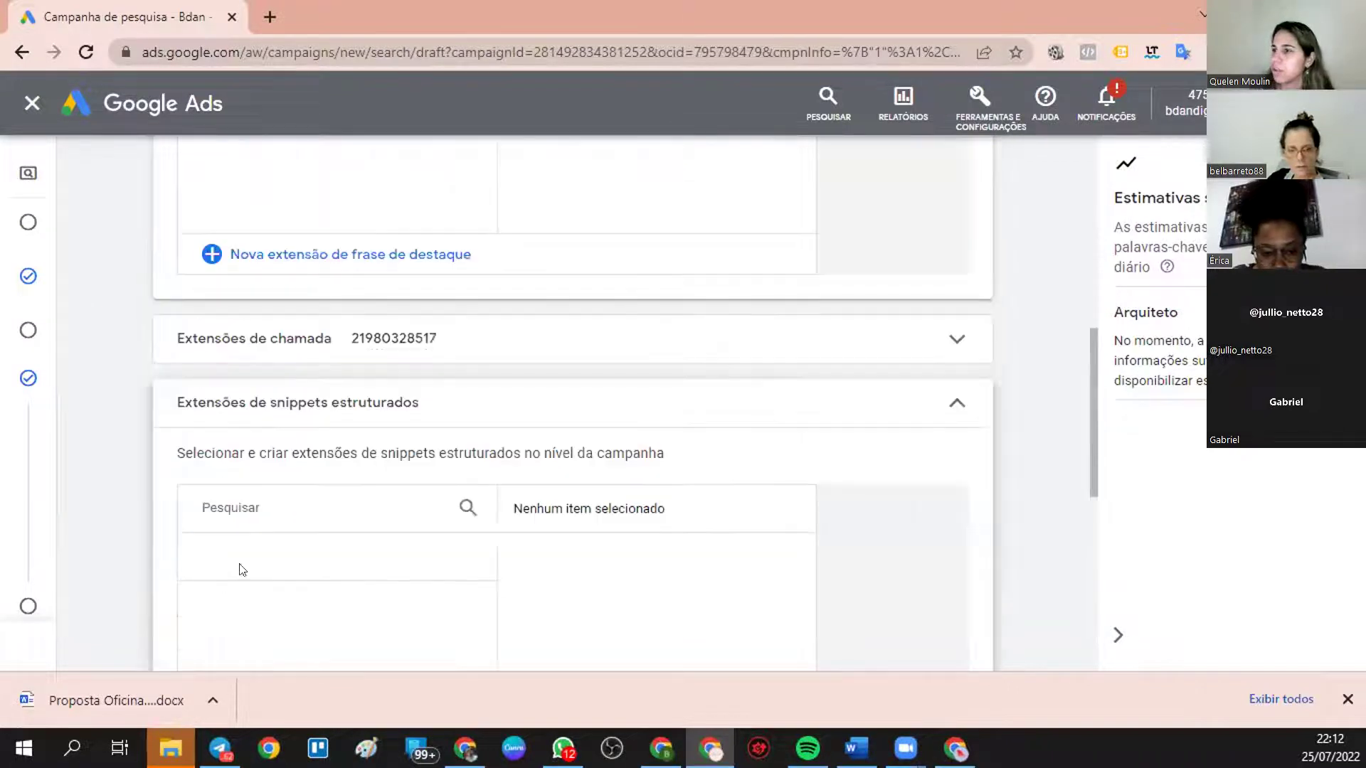
scroll(787, 463, down, 4)
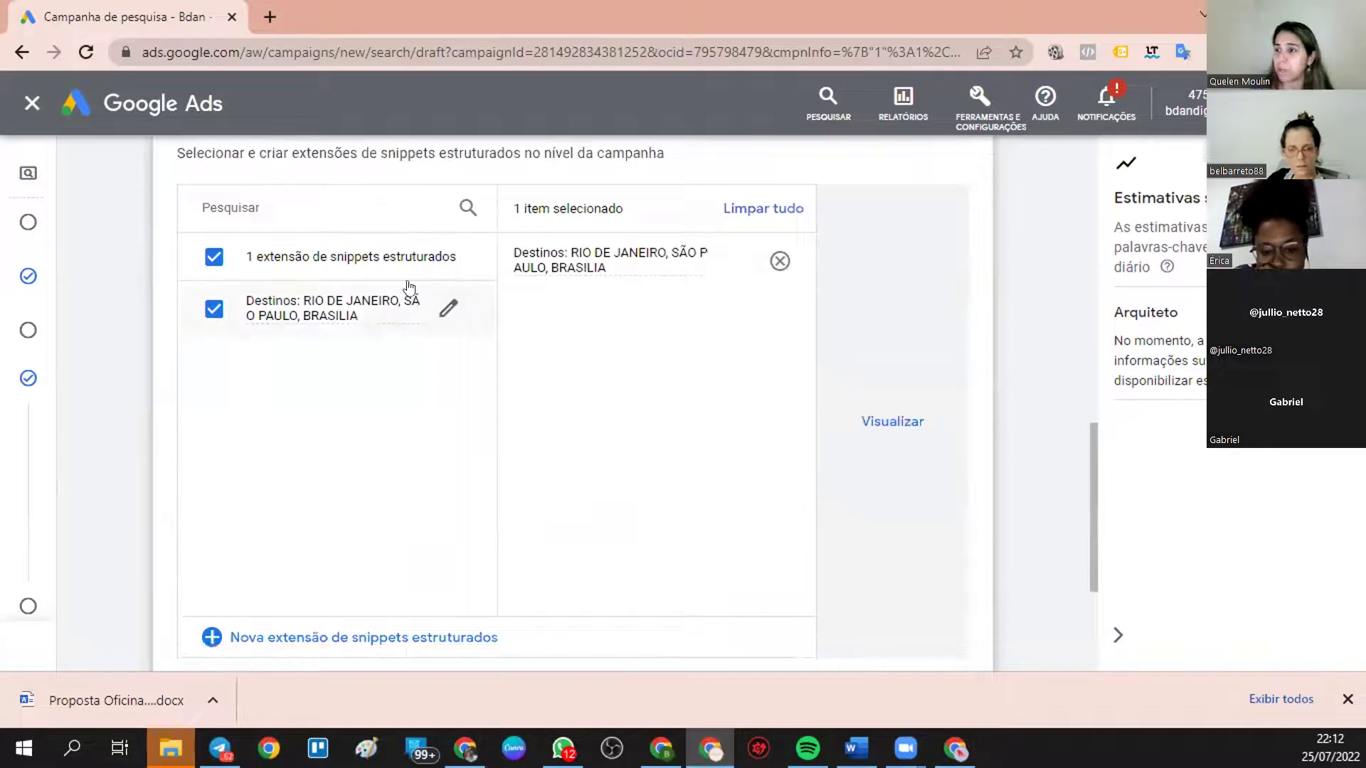
click(891, 418)
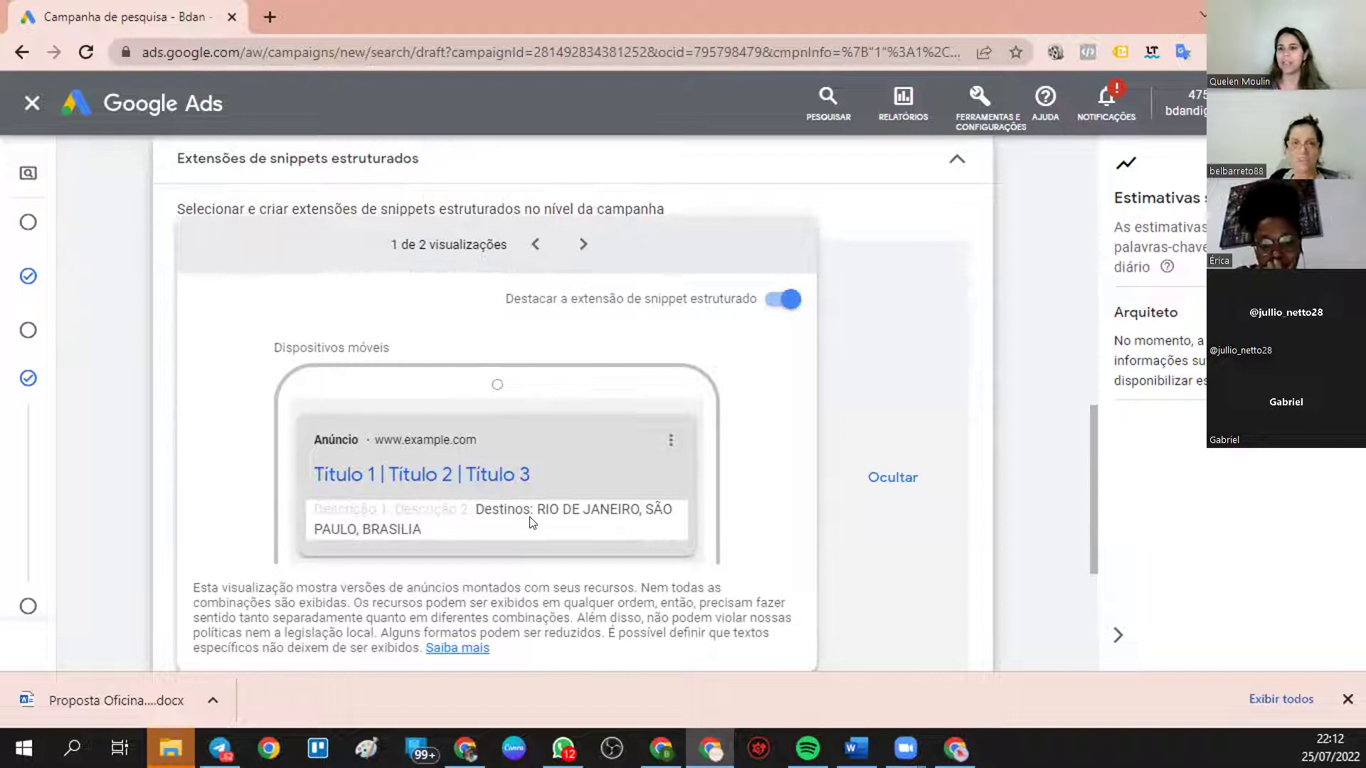
click(583, 243)
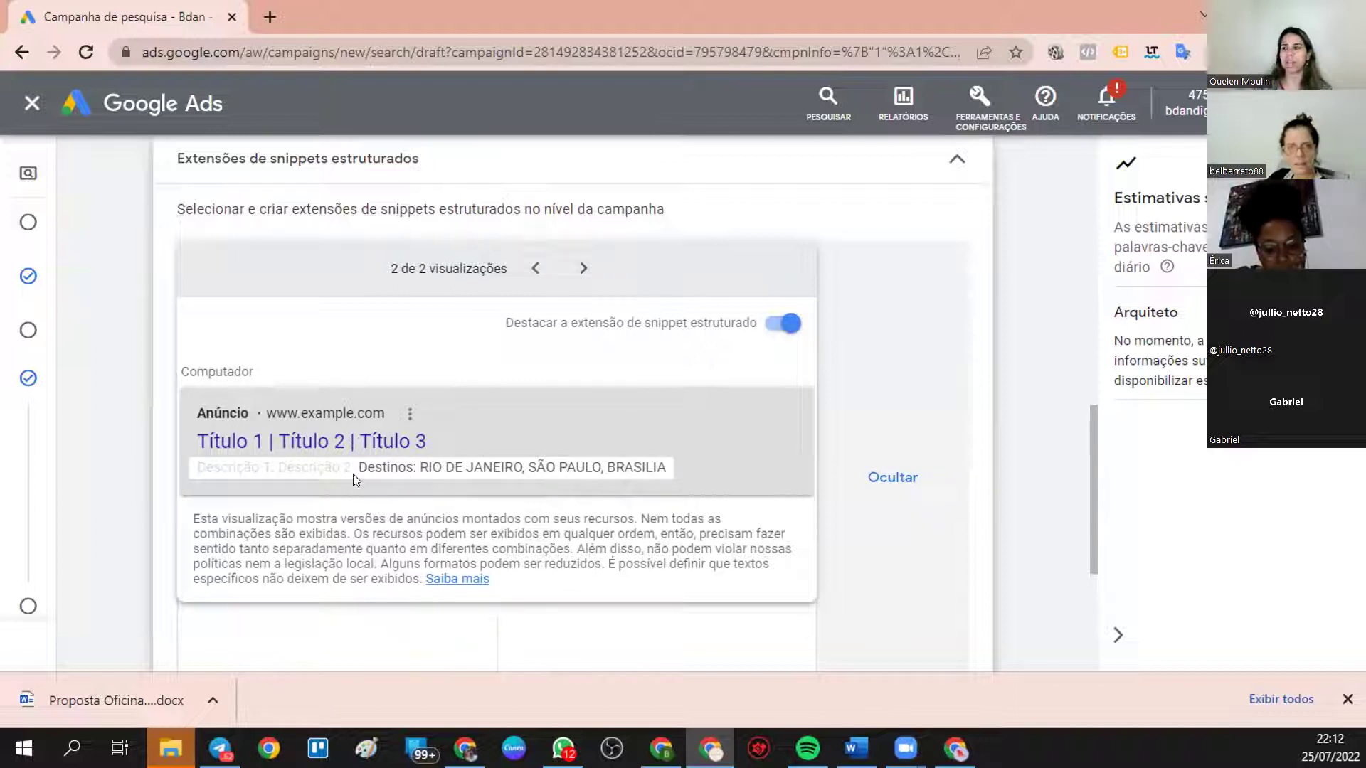
click(583, 268)
- Toggle snippet highlighting off and back on, then close the ad preview
click(788, 299)
click(788, 299)
click(788, 298)
click(788, 299)
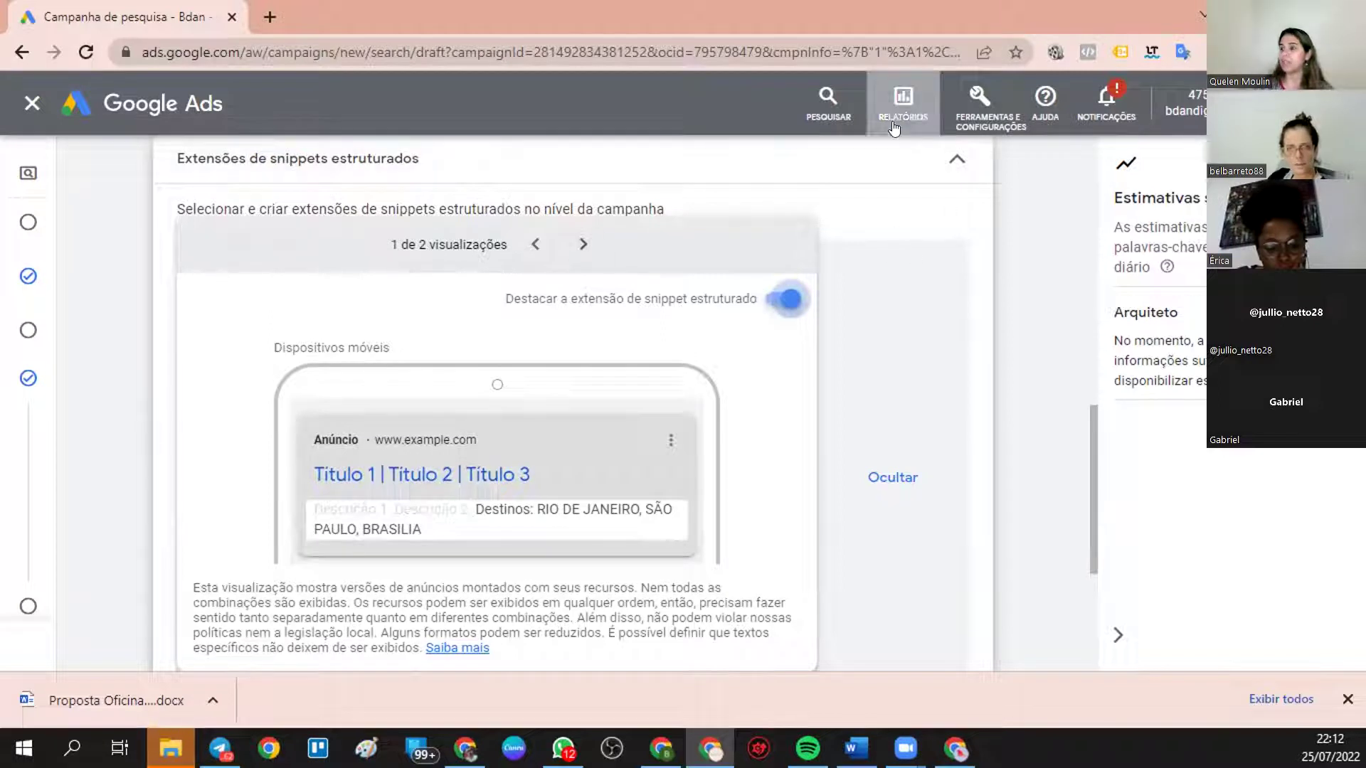
scroll(902, 446, down, 2)
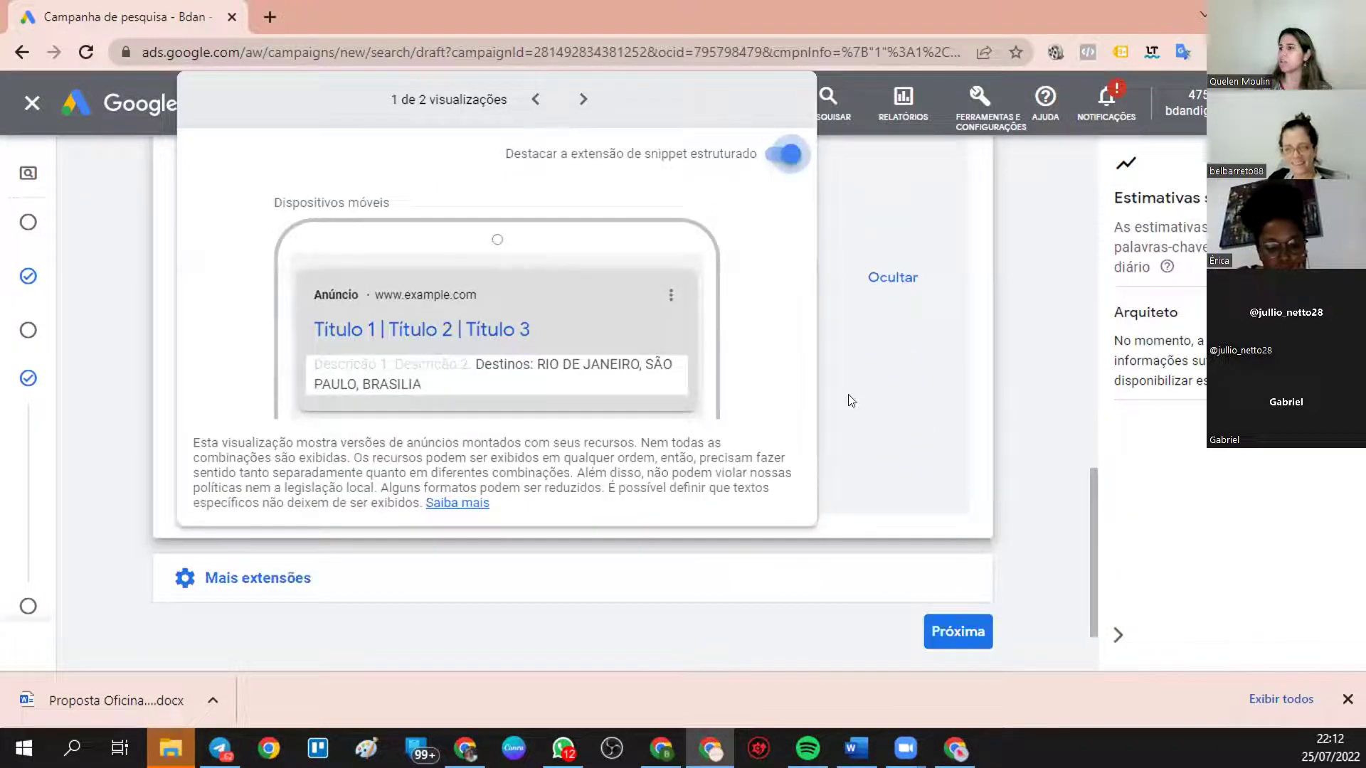
scroll(848, 395, up, 2)
click(932, 297)
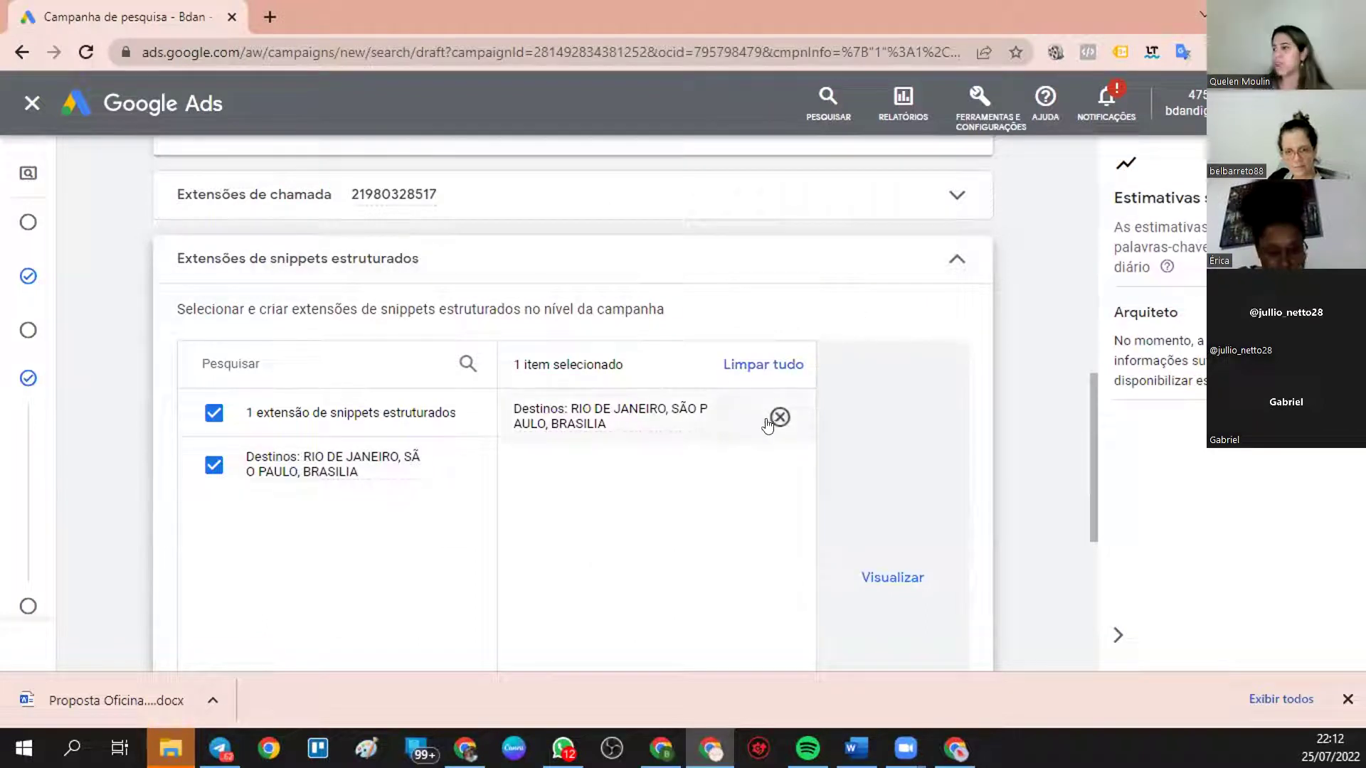
- Edit the Destinos snippet and change its header to Serviços
click(449, 464)
click(367, 356)
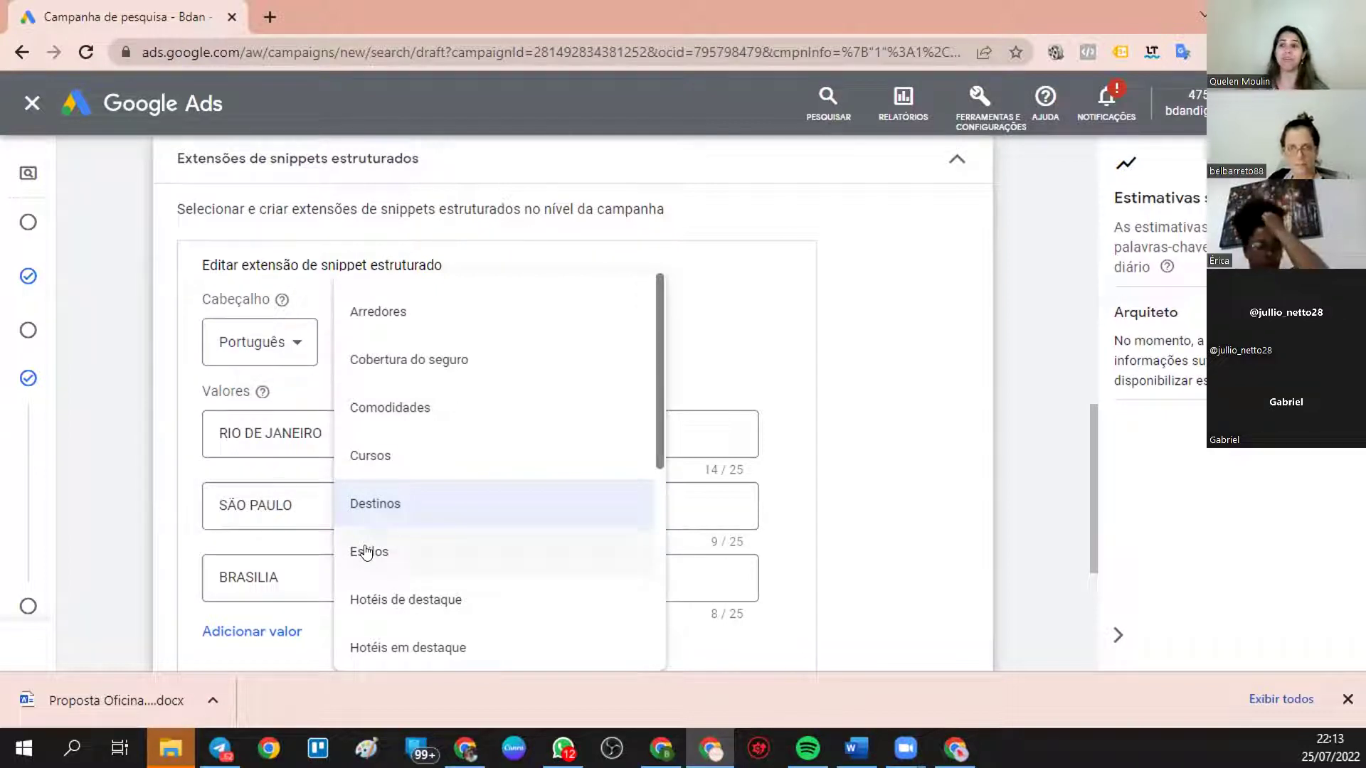
scroll(487, 511, down, 3)
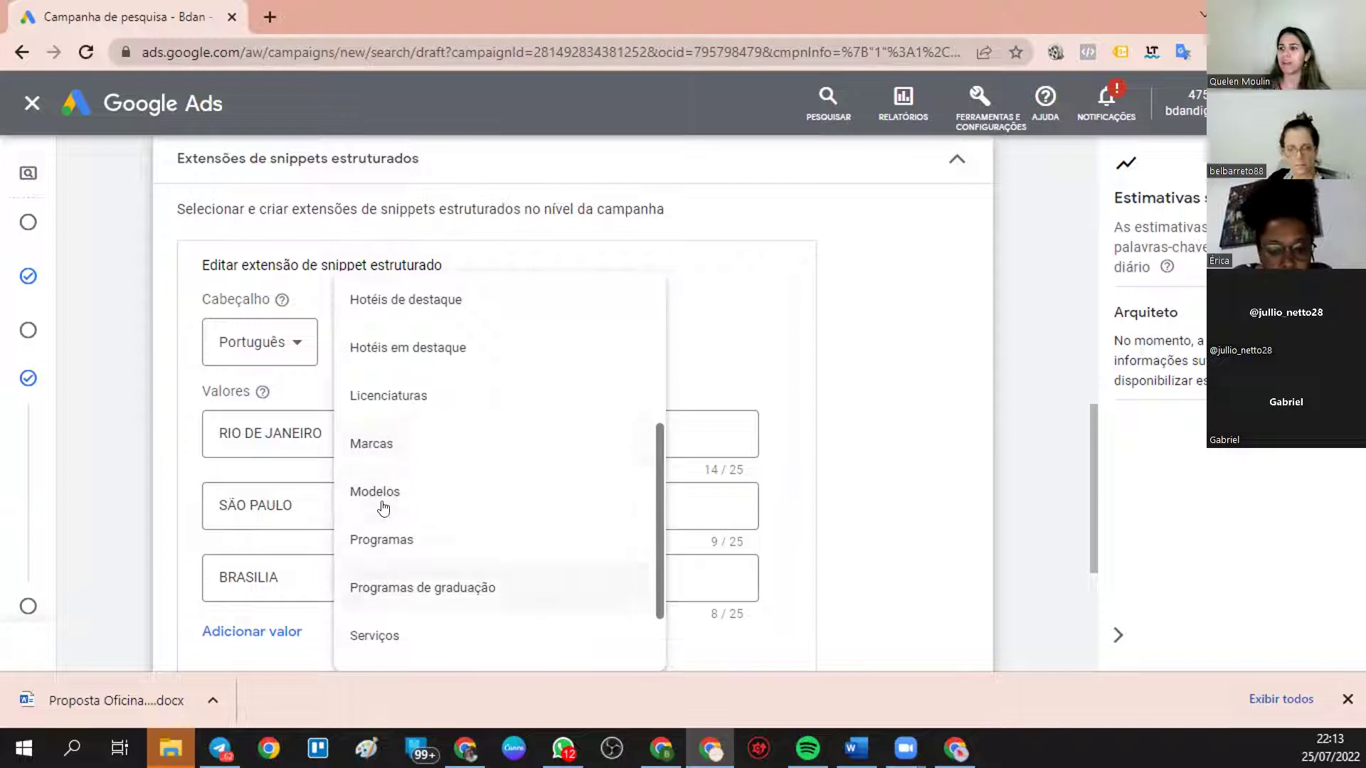
scroll(406, 570, down, 2)
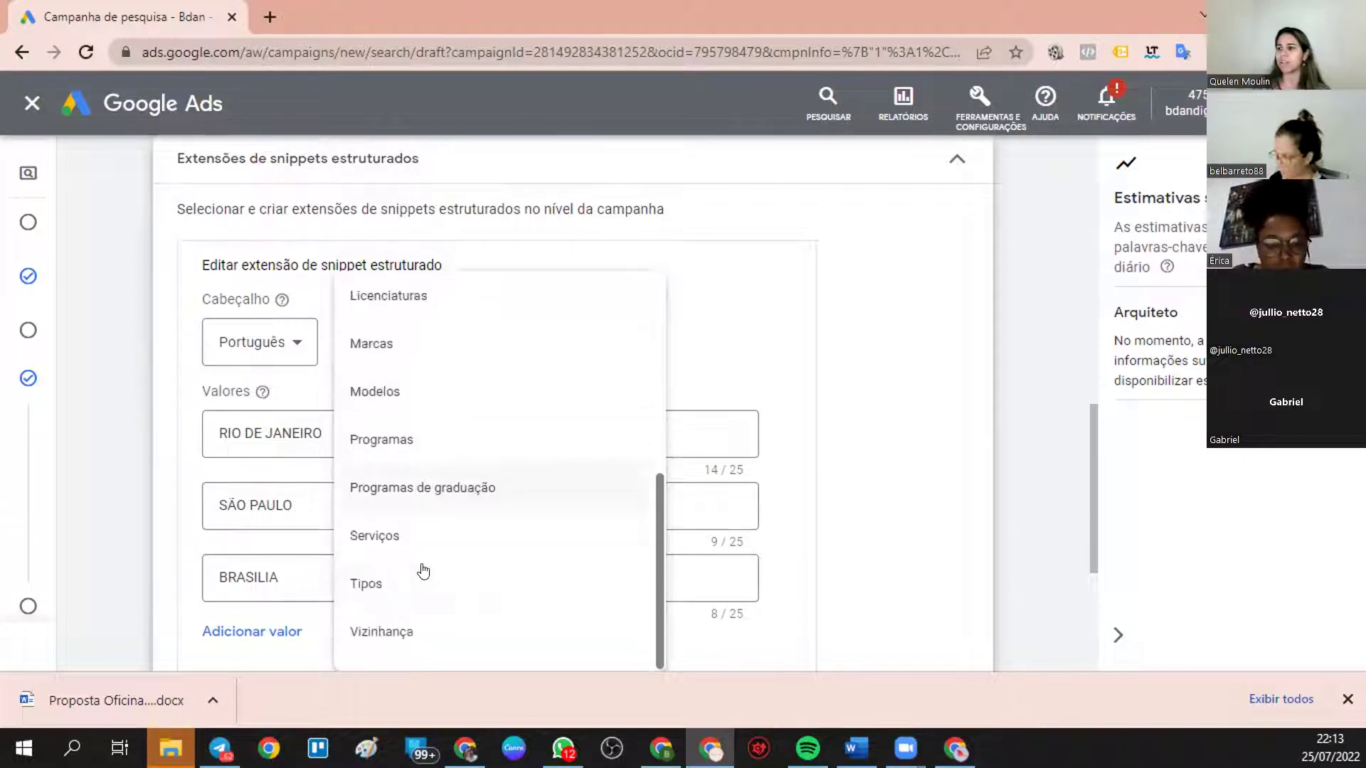
click(365, 541)
- Replace RIO DE JANEIRO with Anuncio Online as the first value
drag(356, 445, 80, 412)
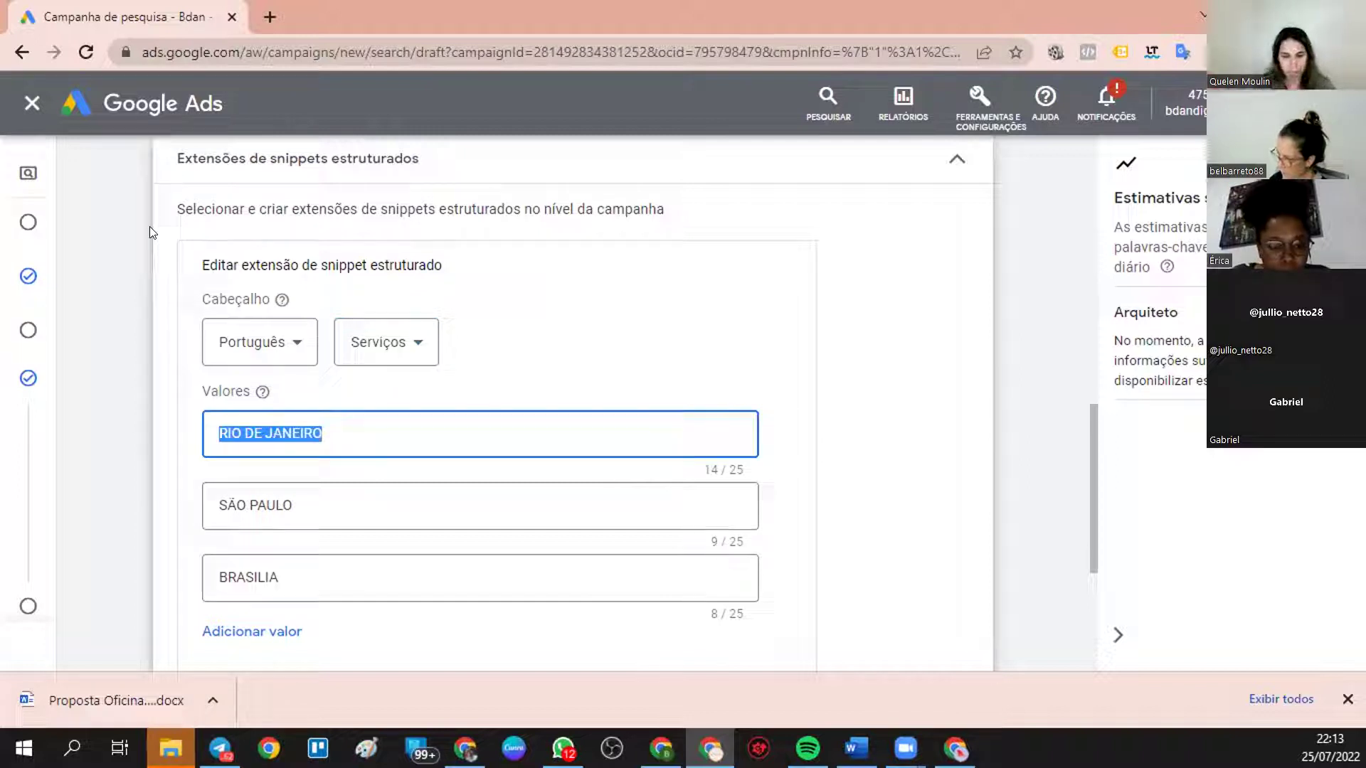
text(ANUNCIO)
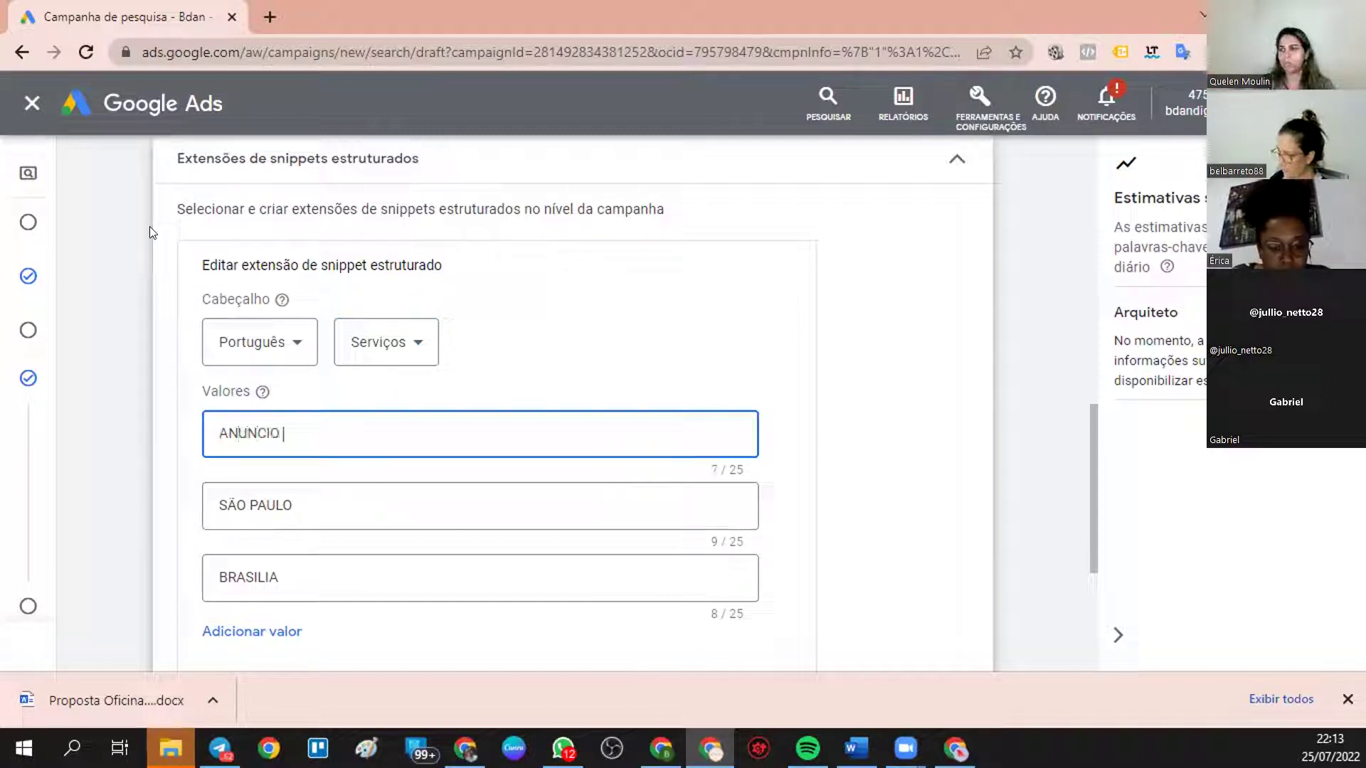
text( OLINE)
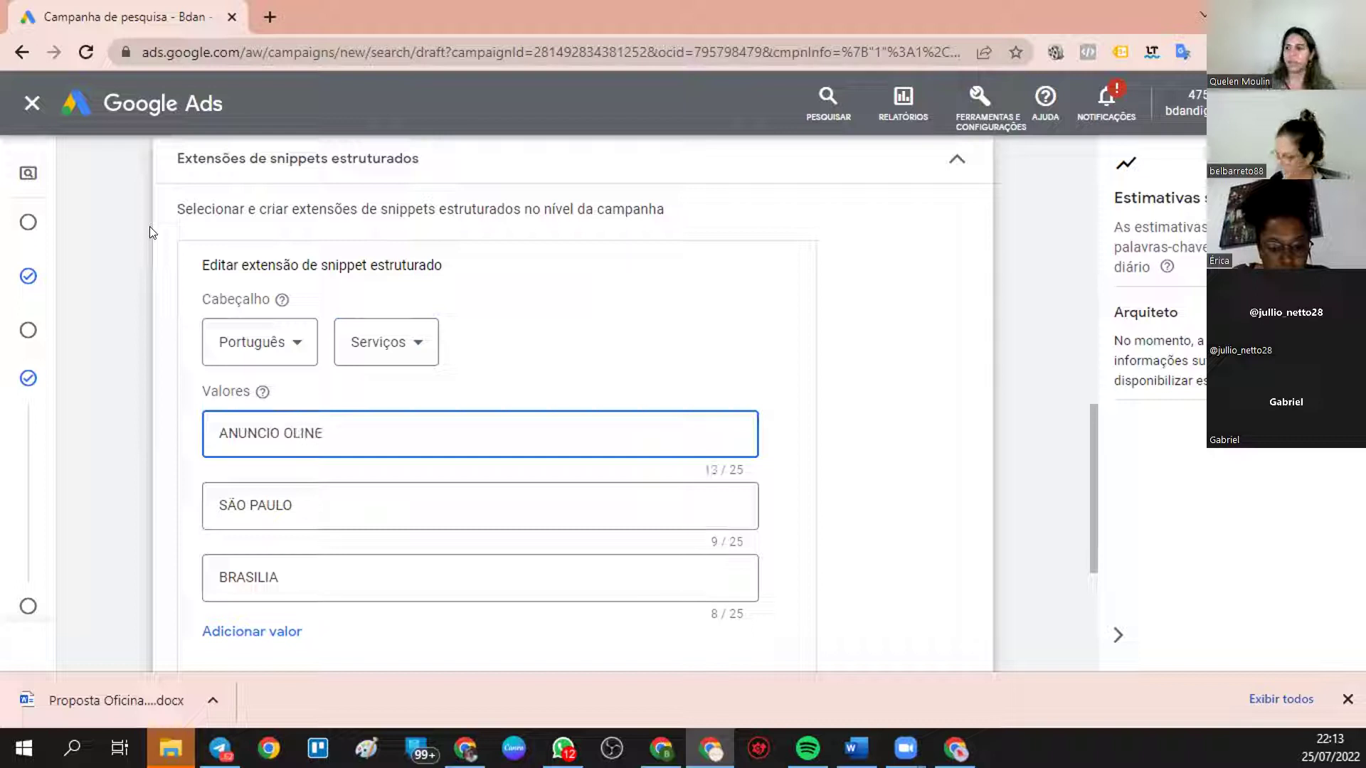
key(BackSpace)
key(BackSpace)
key(BackSpace)
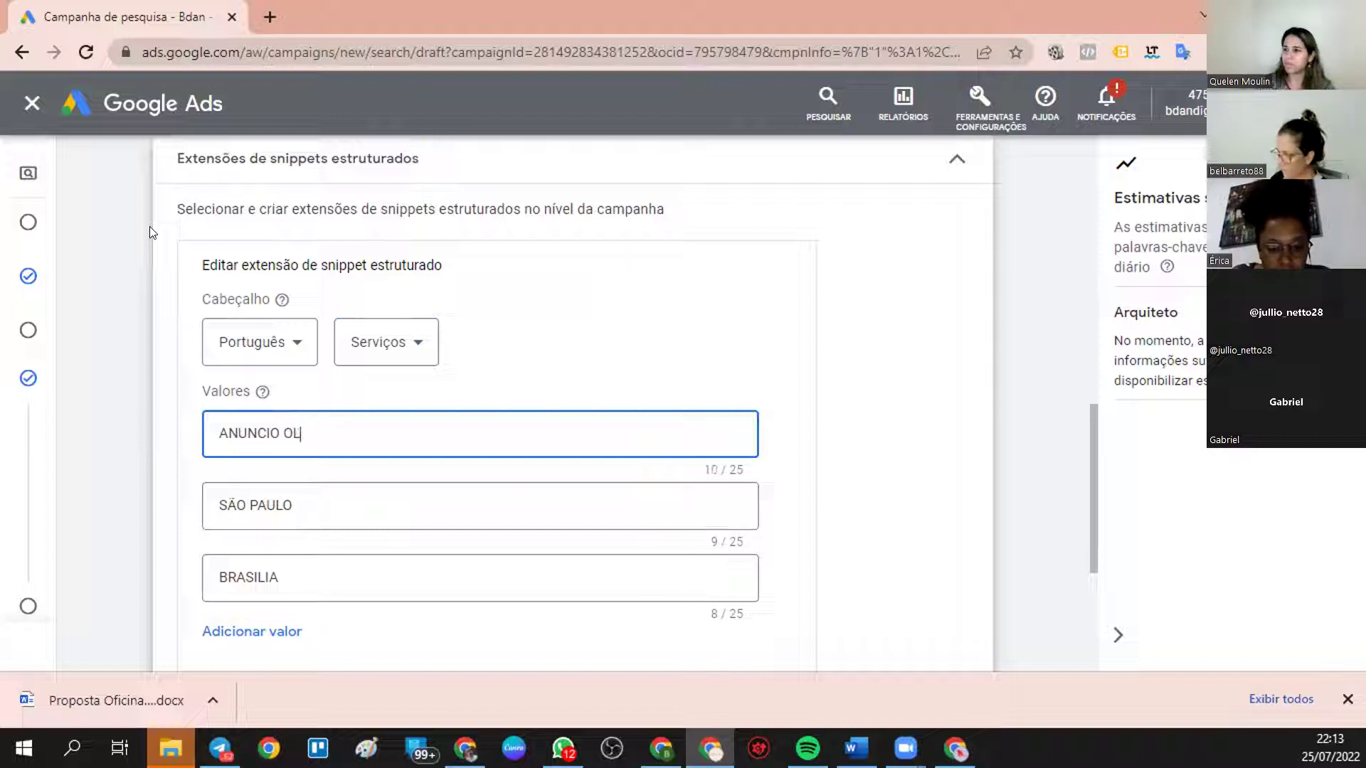
key(BackSpace)
key(BackSpace)
key(BackSpace)
text(nuncio Online)
- Replace the other values with Trafego Pago and Socal Media, then save the snippet
drag(297, 523, 117, 423)
text(Tr)
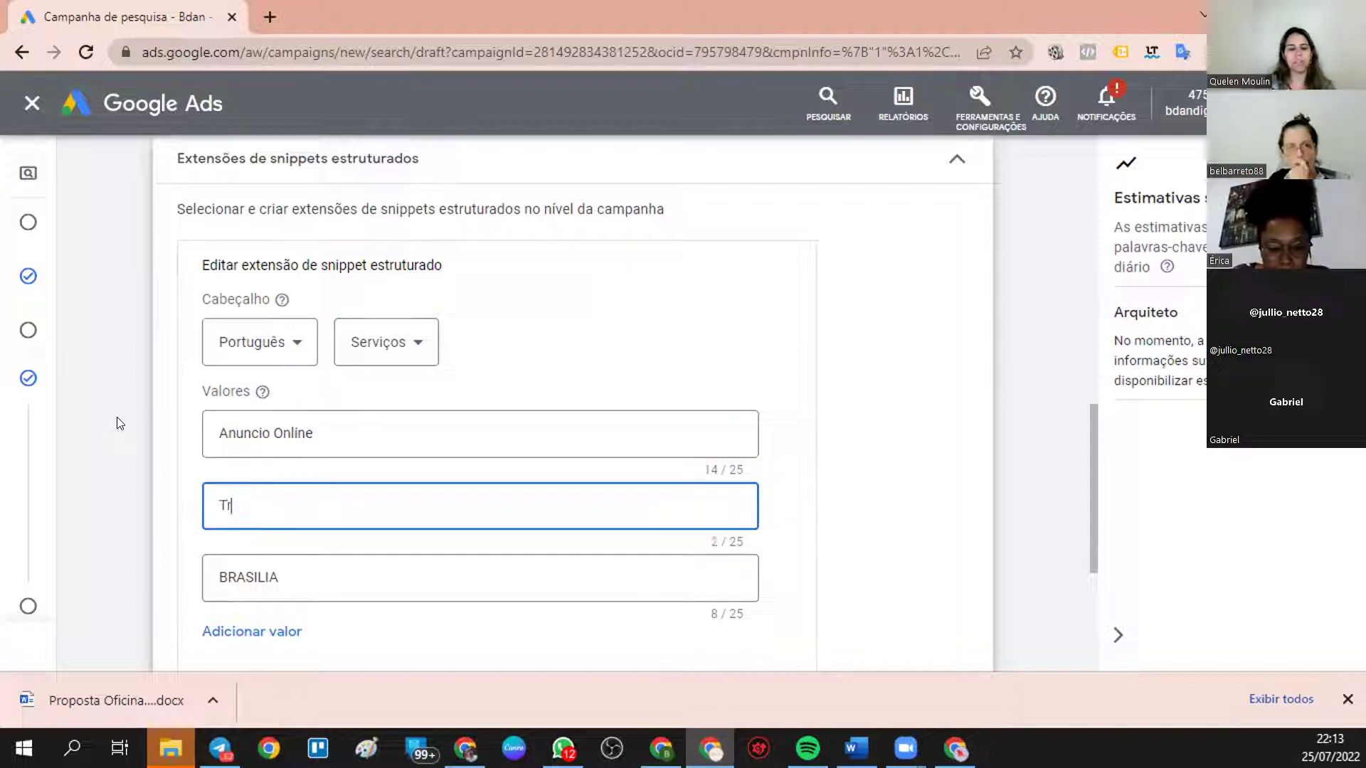
text(afego Pago)
drag(279, 569, 167, 599)
key(BackSpace)
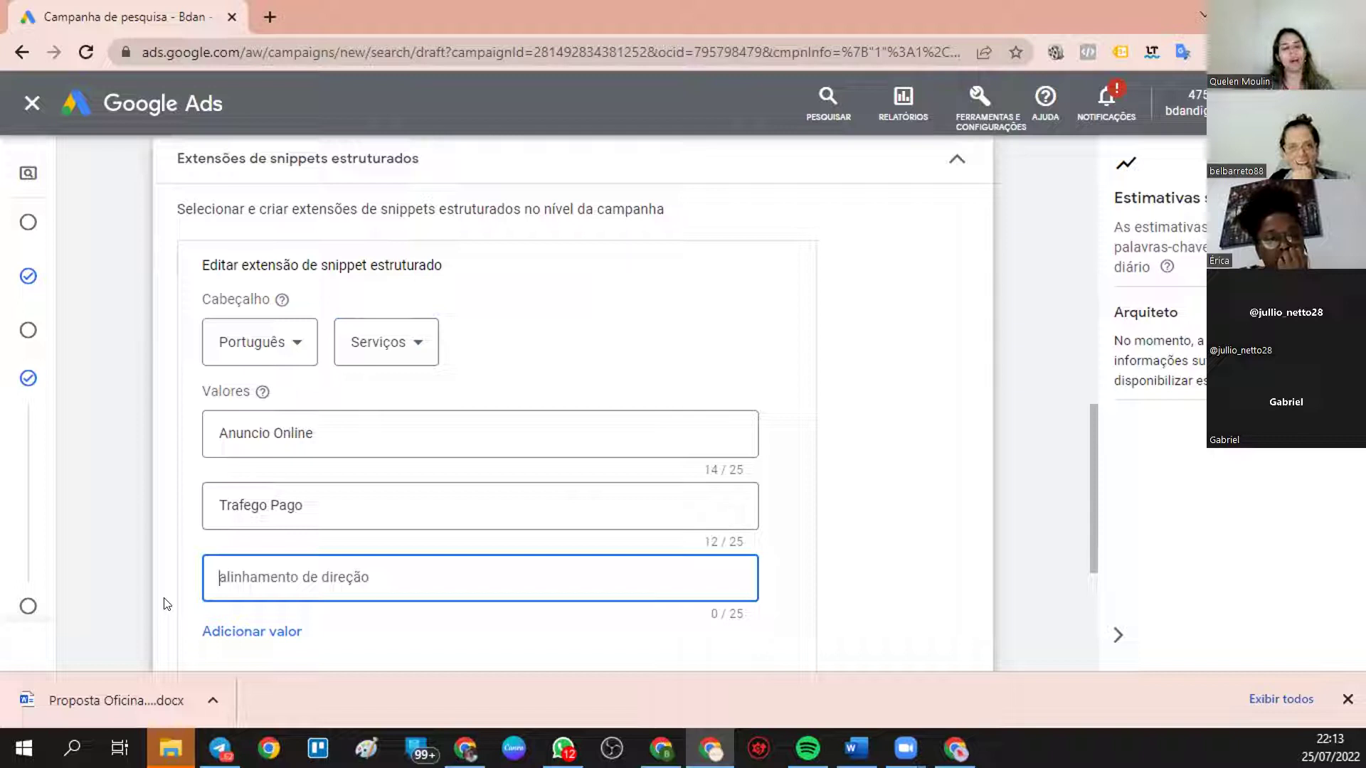
text(Socal)
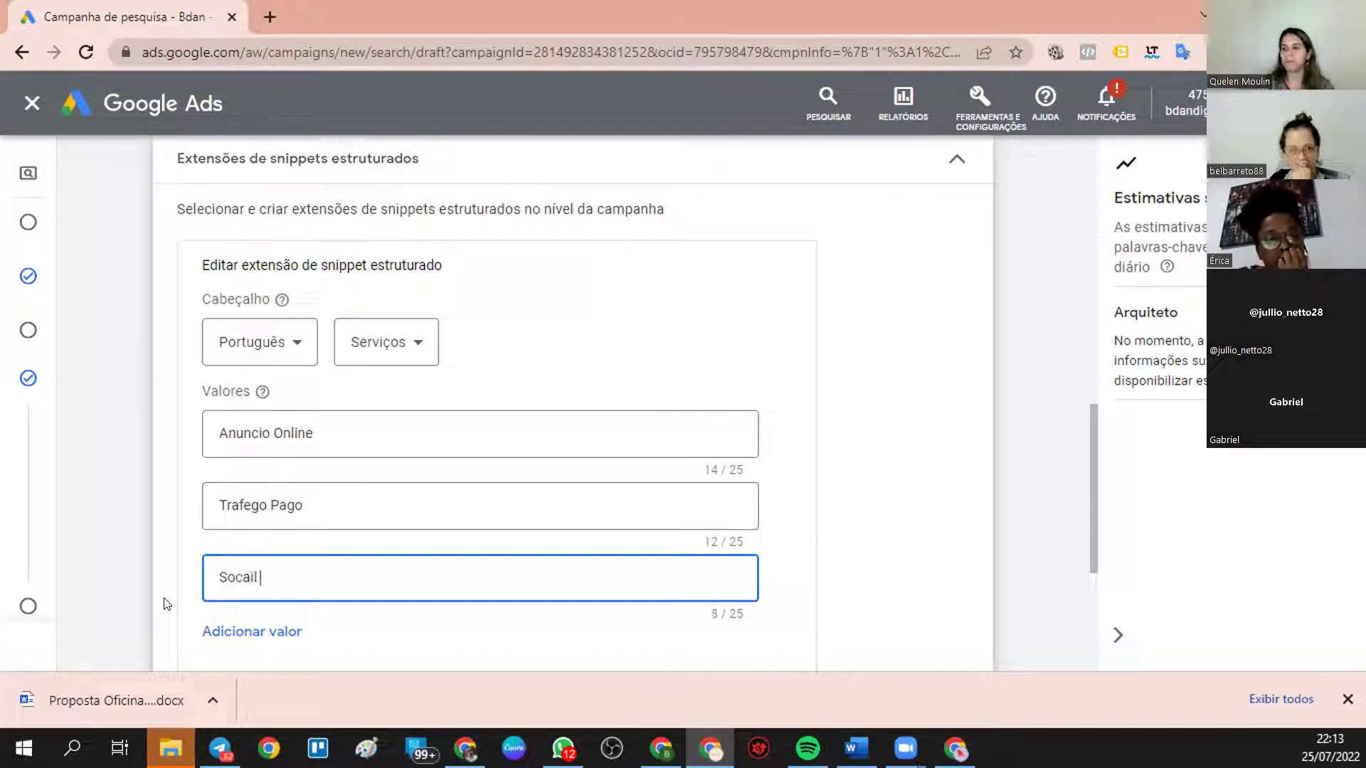
text( Media)
scroll(342, 633, down, 3)
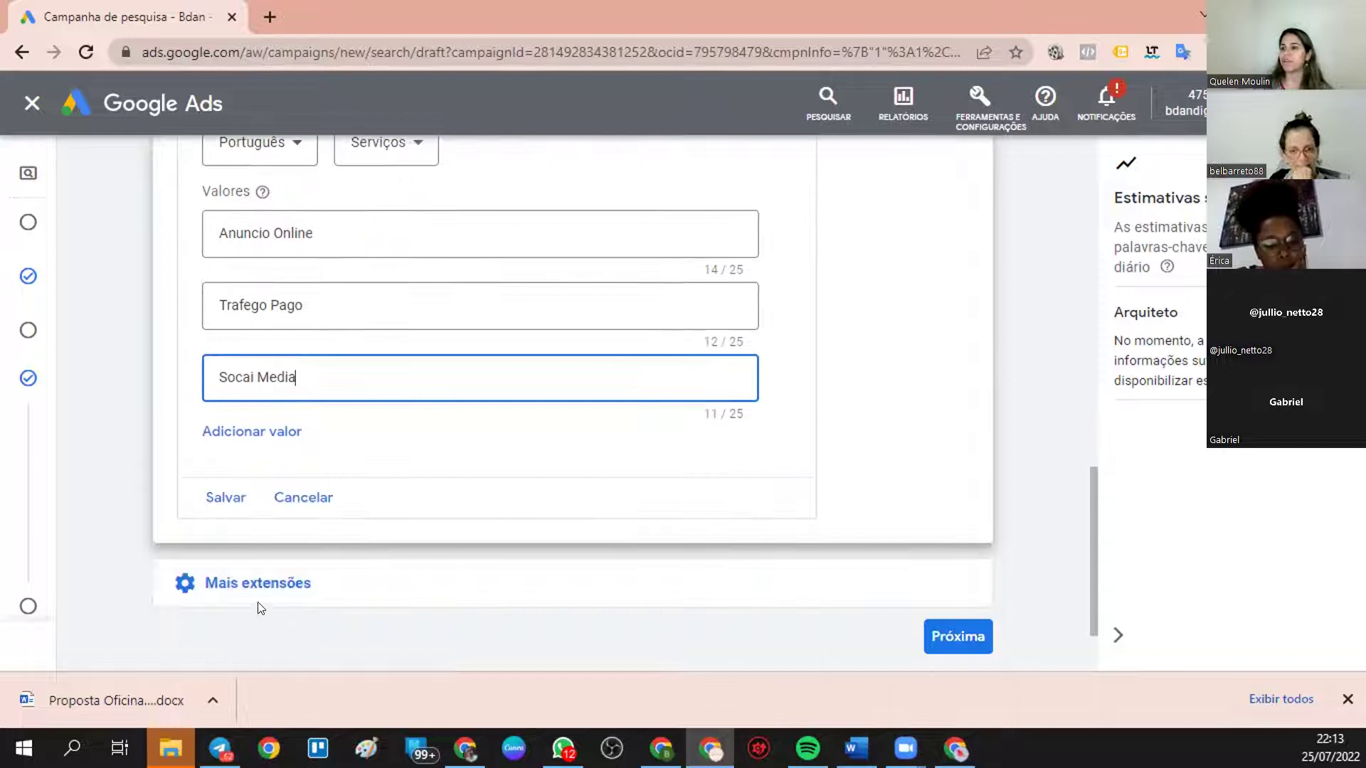
click(222, 497)
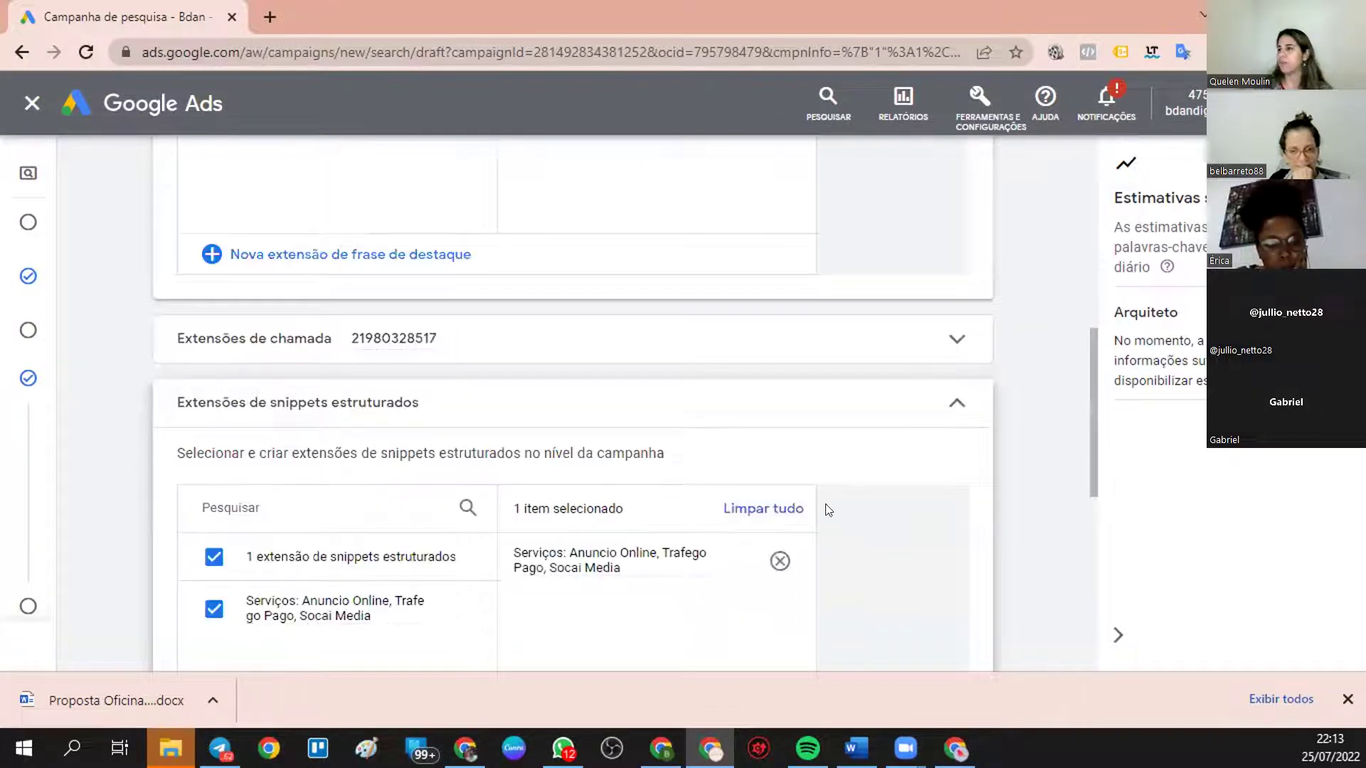
scroll(827, 510, down, 3)
- Preview the ad with the Serviços snippet, then collapse the structured snippets section
click(894, 515)
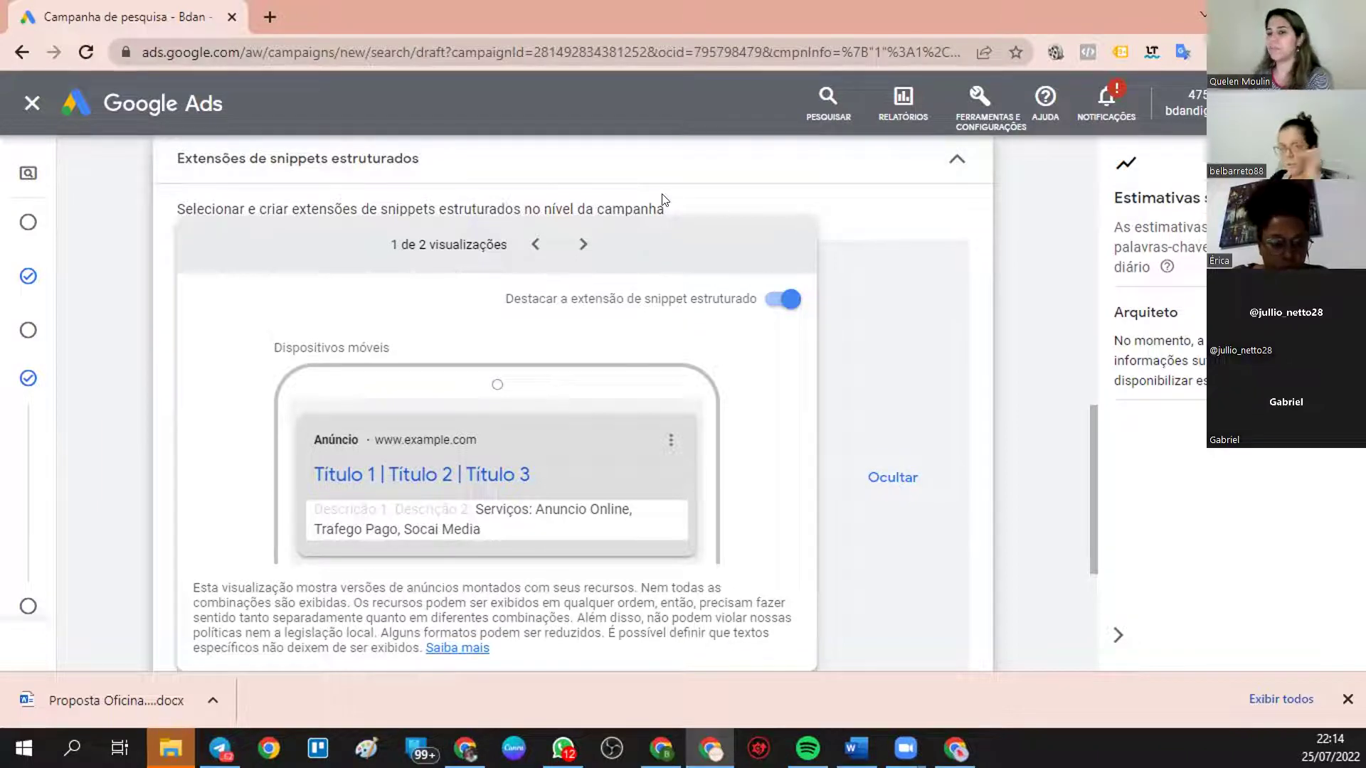
click(955, 161)
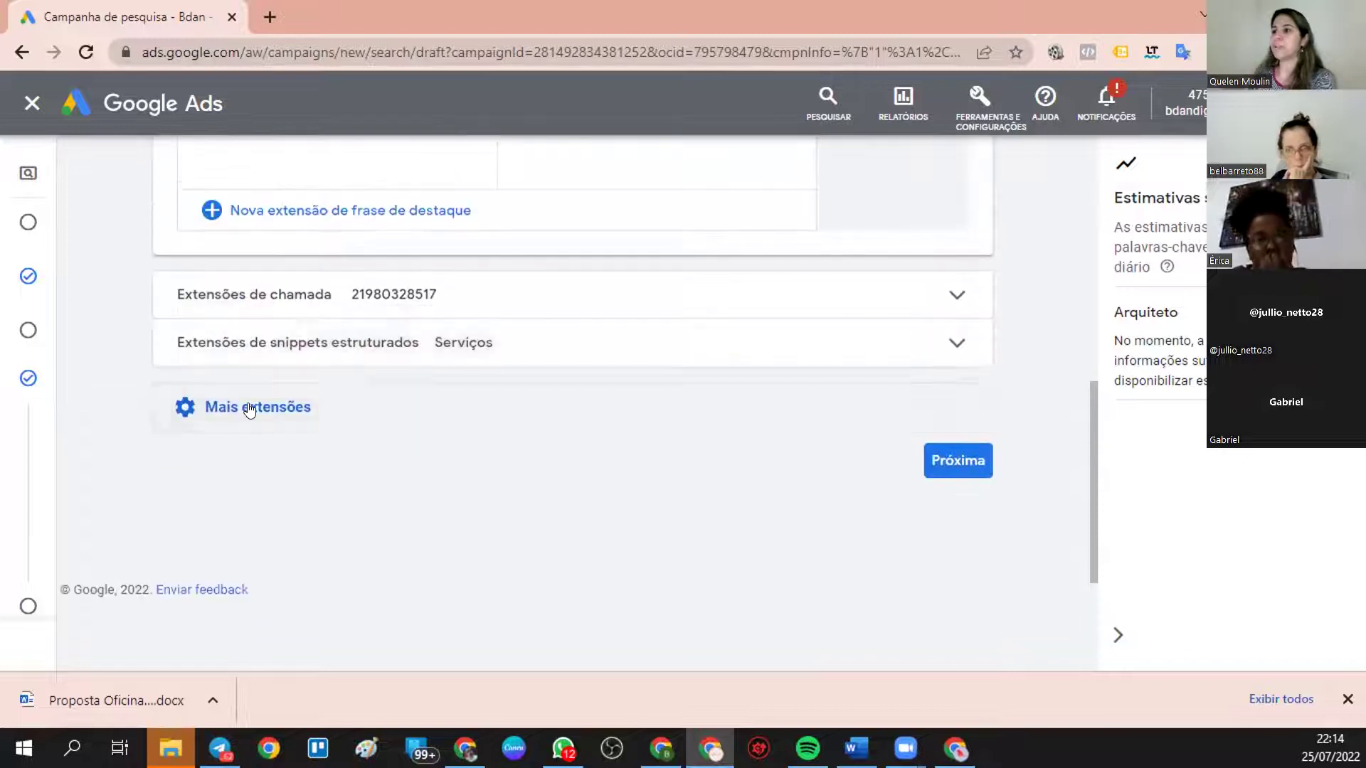
- Expand Mais extensões, then switch to the window with Google search results
click(252, 405)
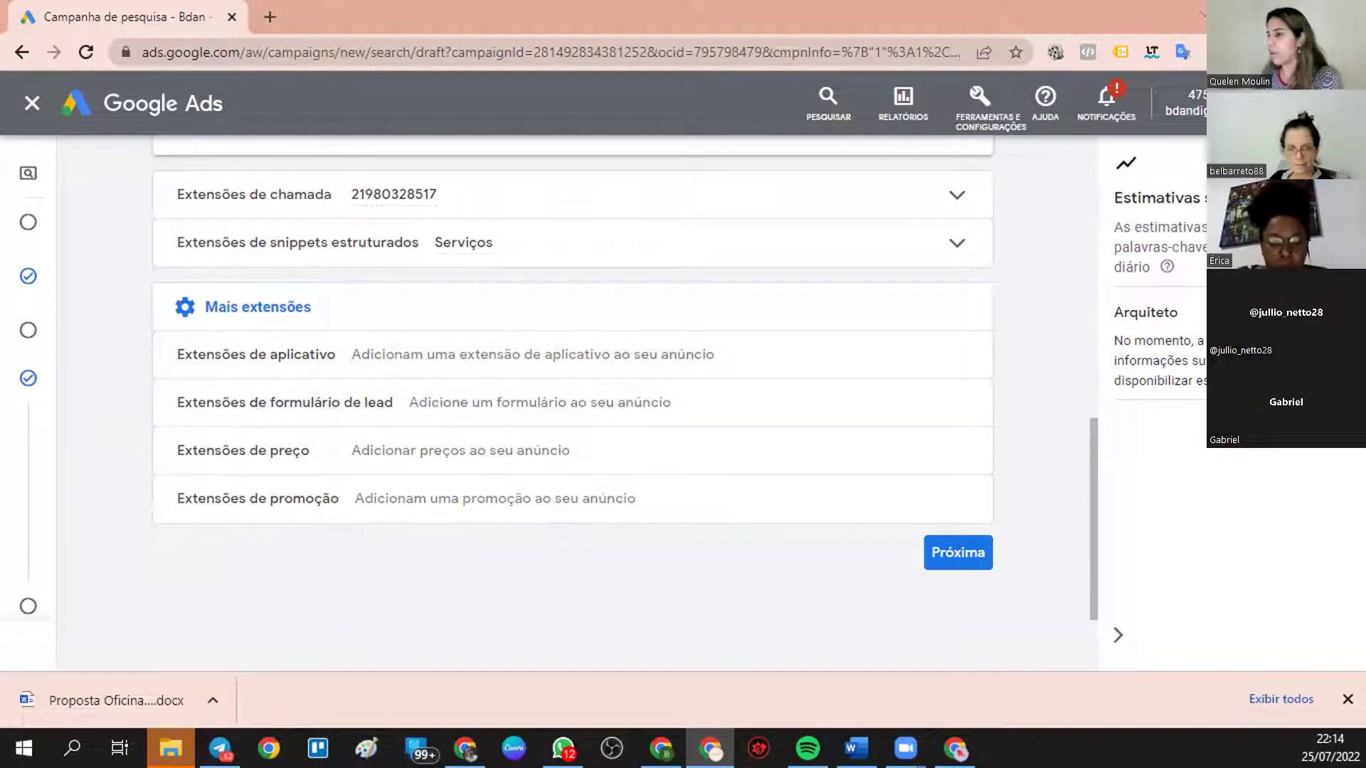
click(956, 748)
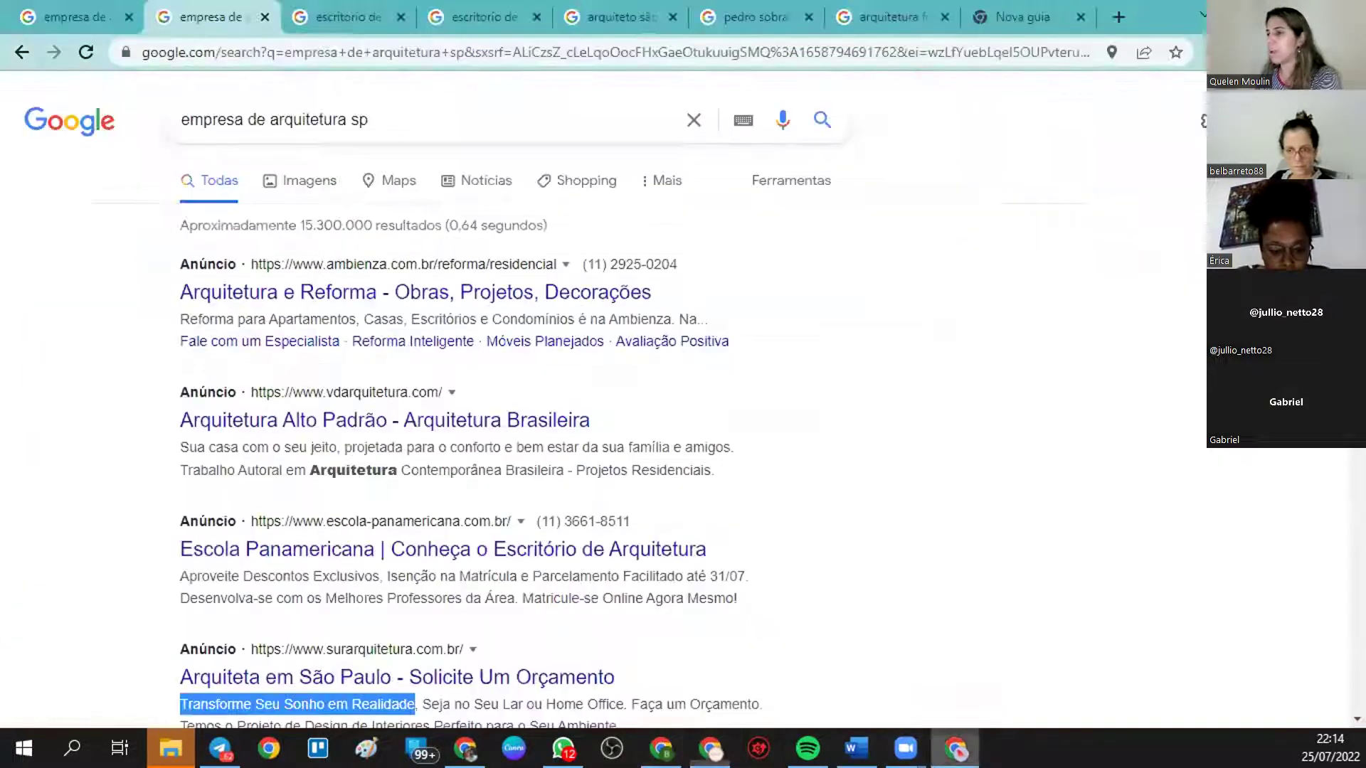
- Browse the architecture search-result tabs, from arquitetura fortaleza back to empresa de arquitetura
click(744, 22)
click(610, 7)
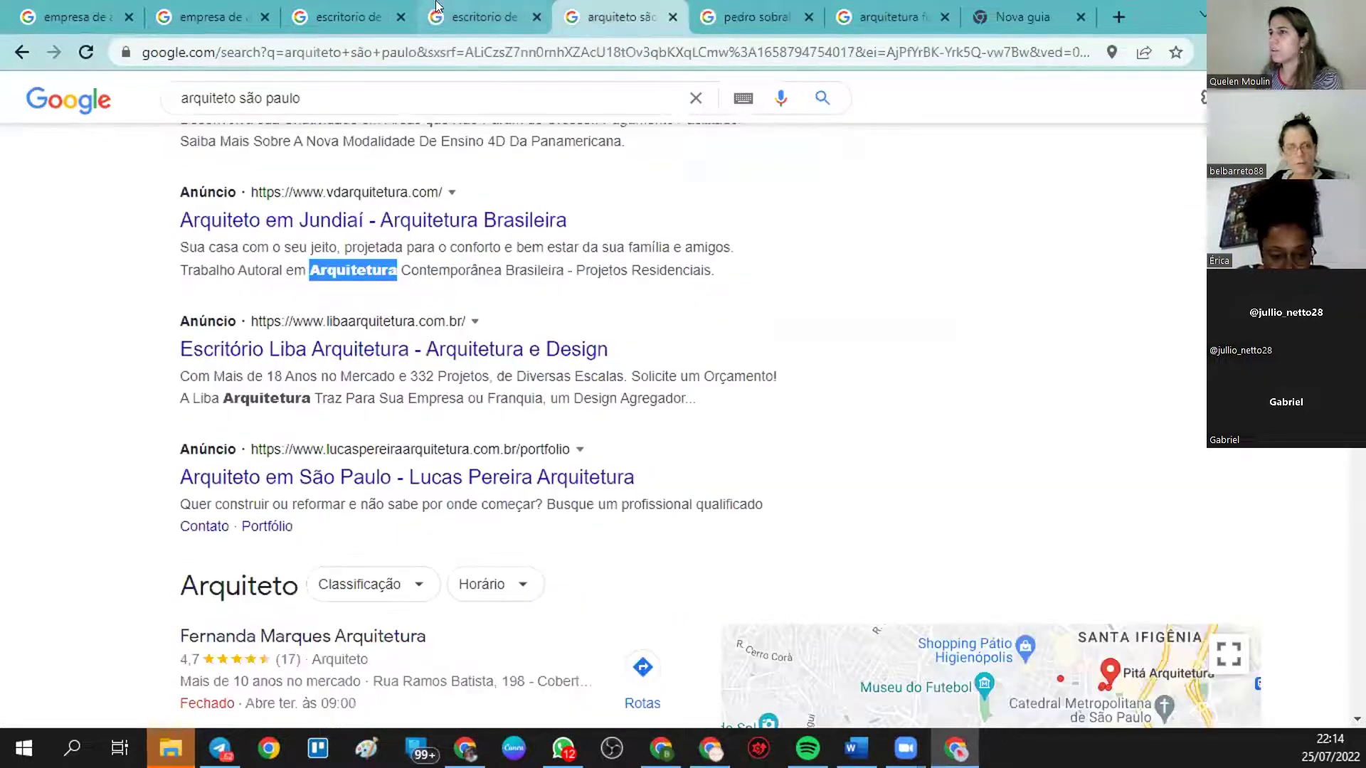
click(486, 10)
click(360, 12)
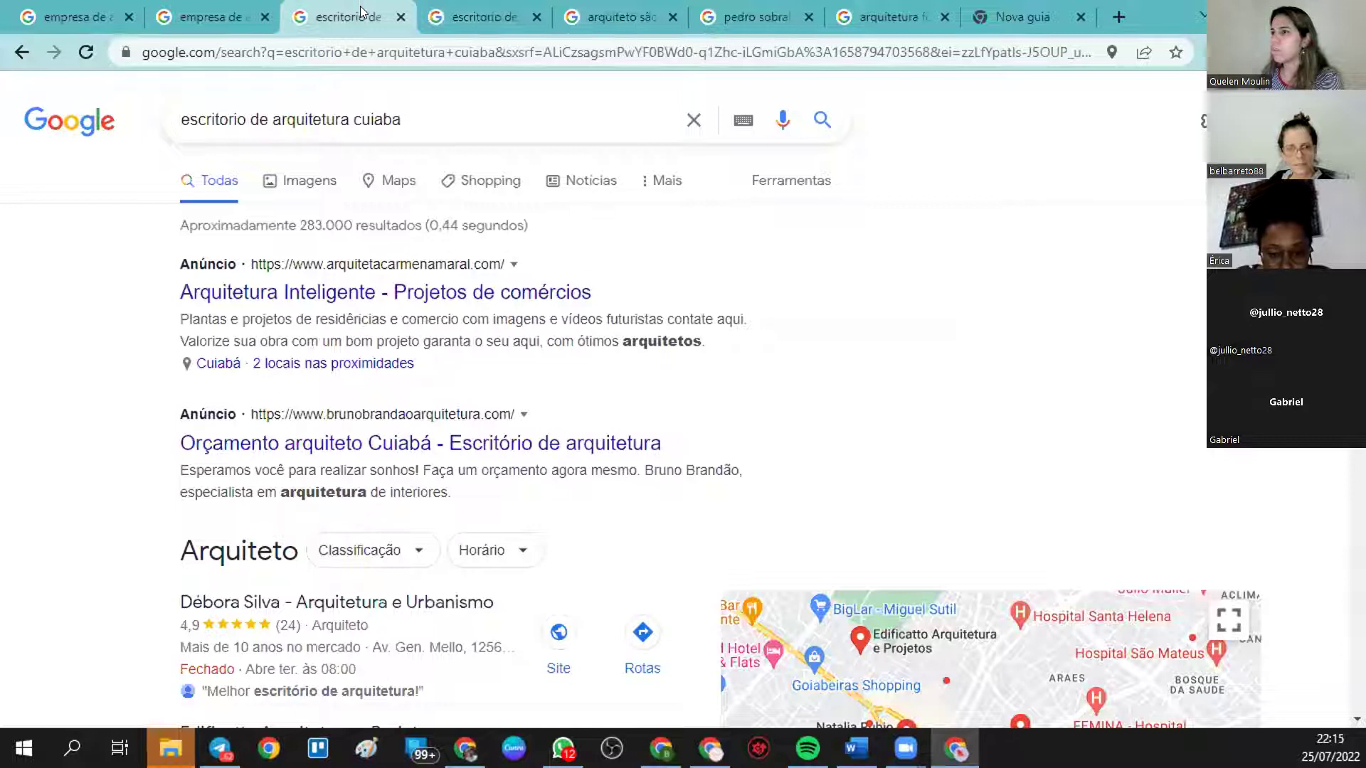
click(226, 9)
click(898, 18)
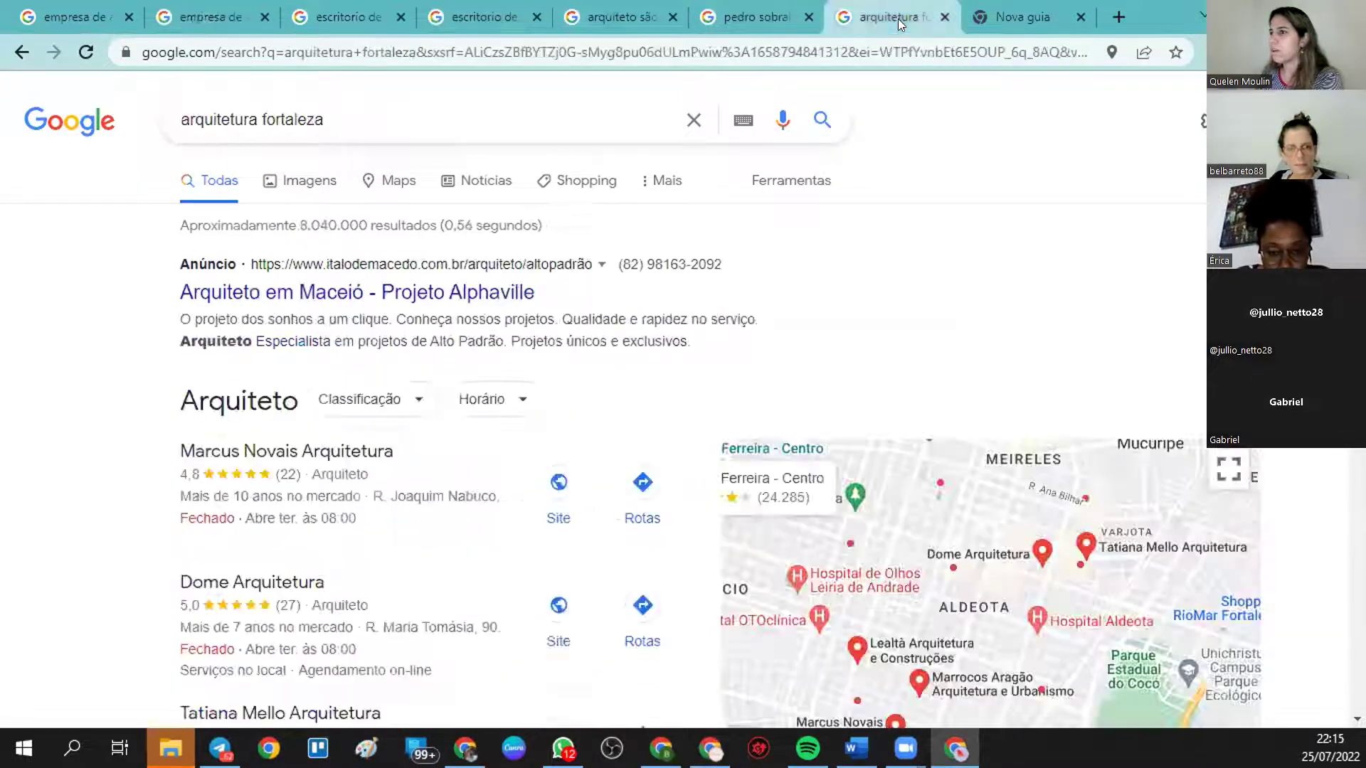
click(768, 15)
click(634, 9)
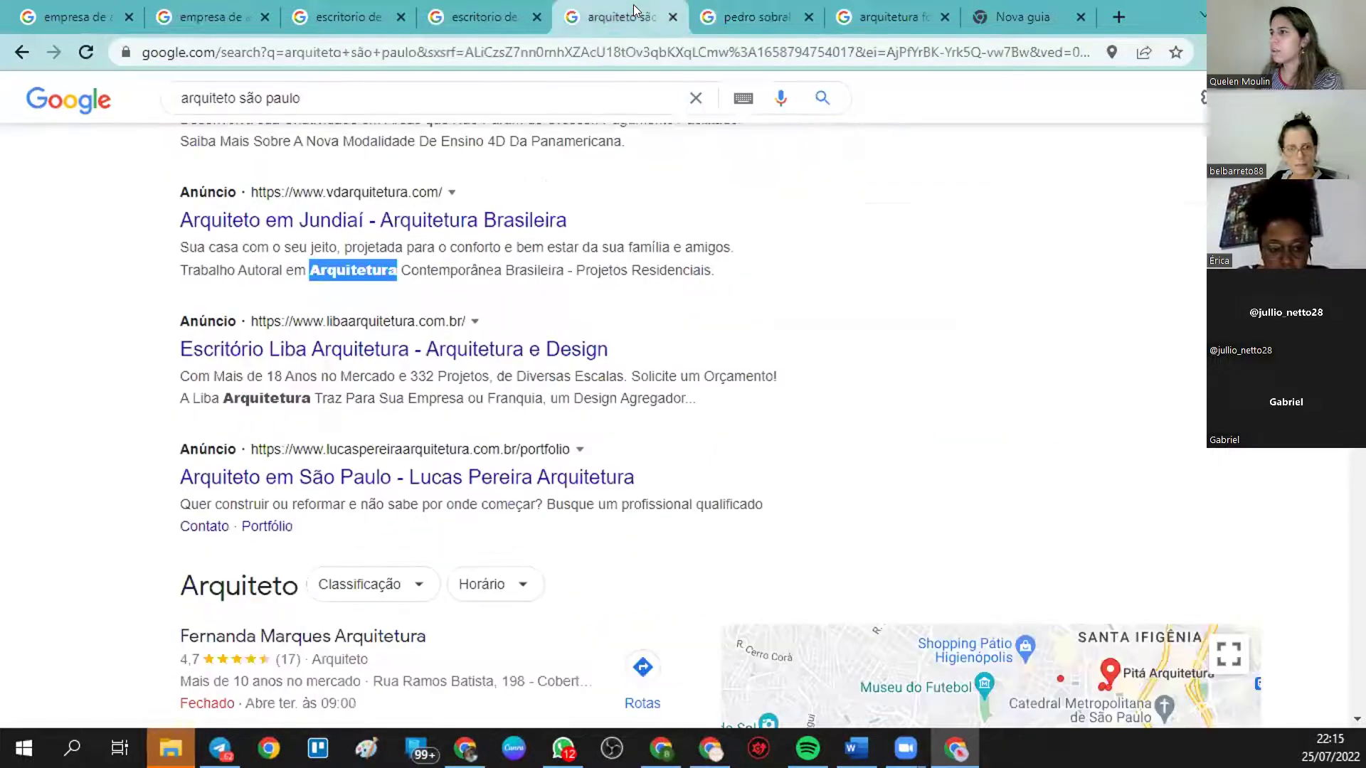
click(484, 15)
click(349, 14)
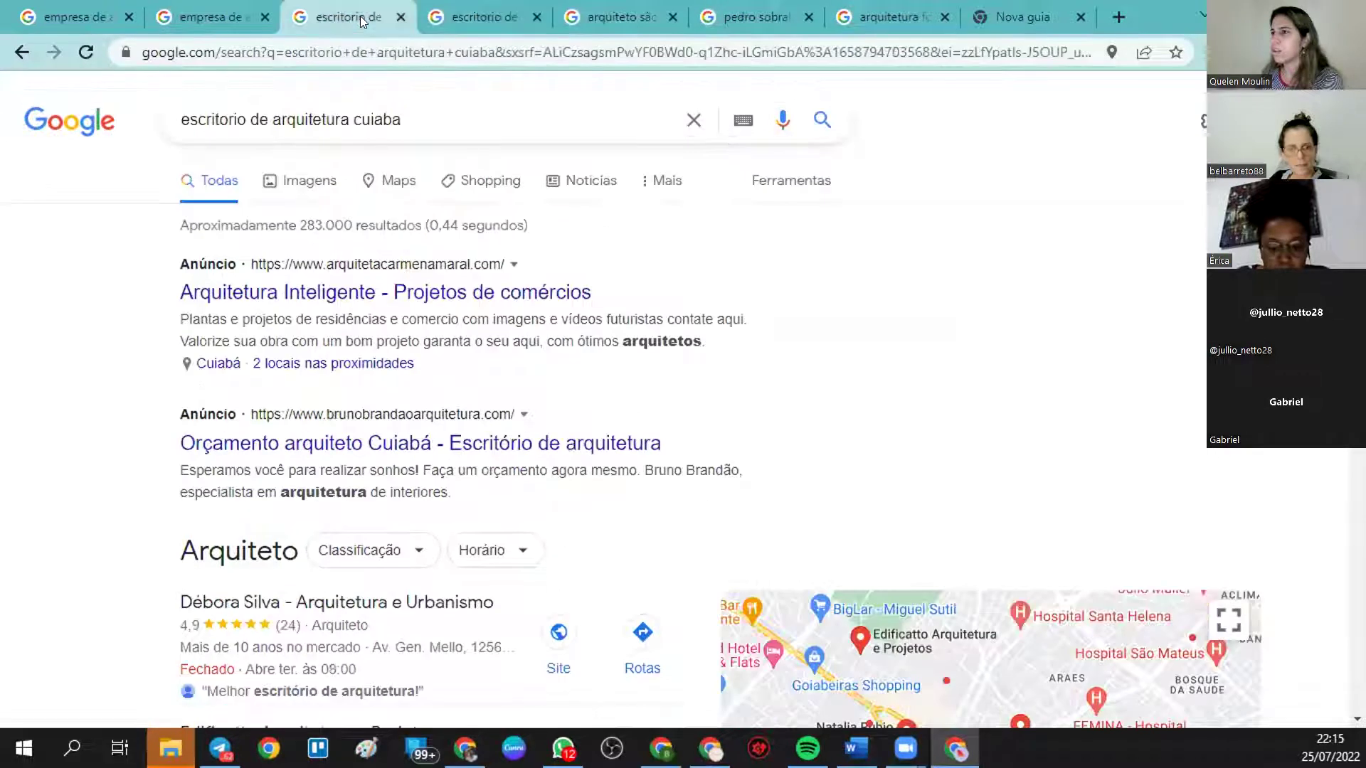
click(217, 10)
click(85, 20)
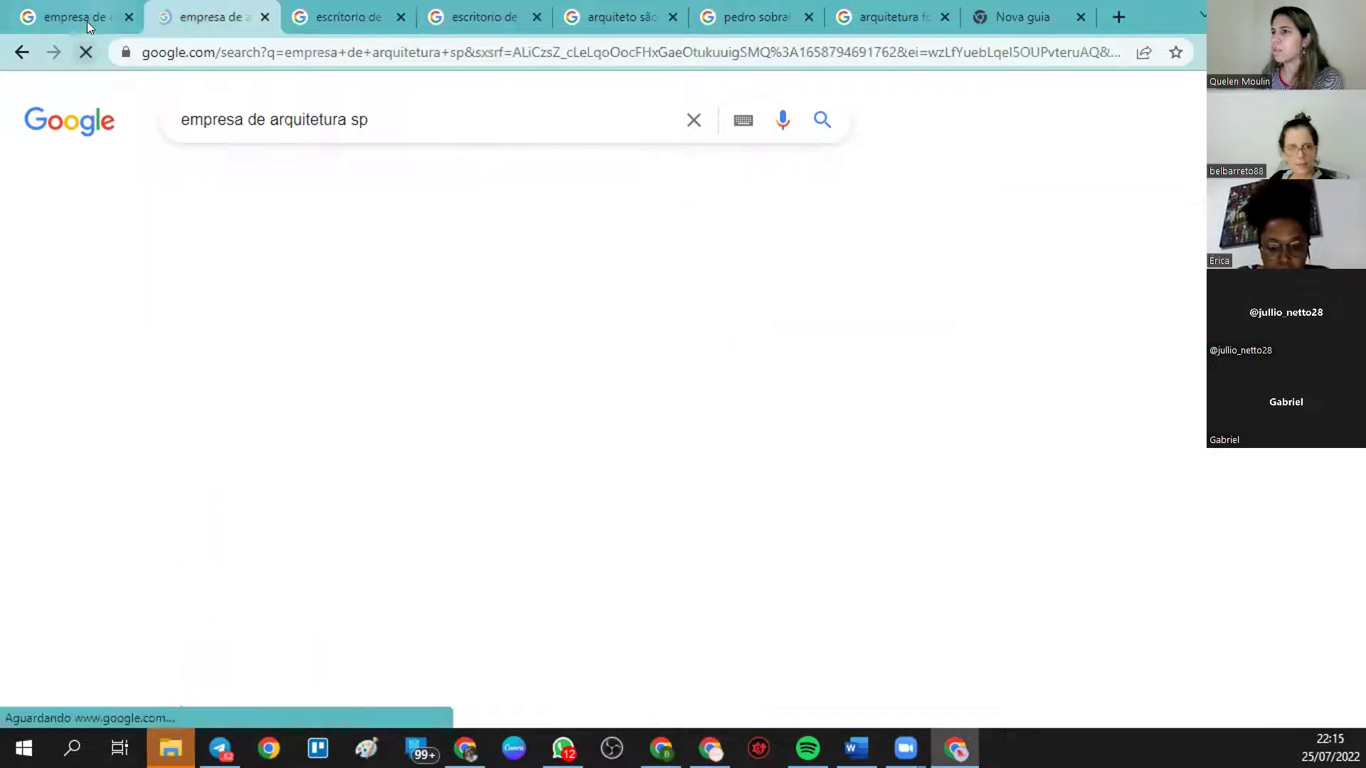
scroll(230, 439, up, 2)
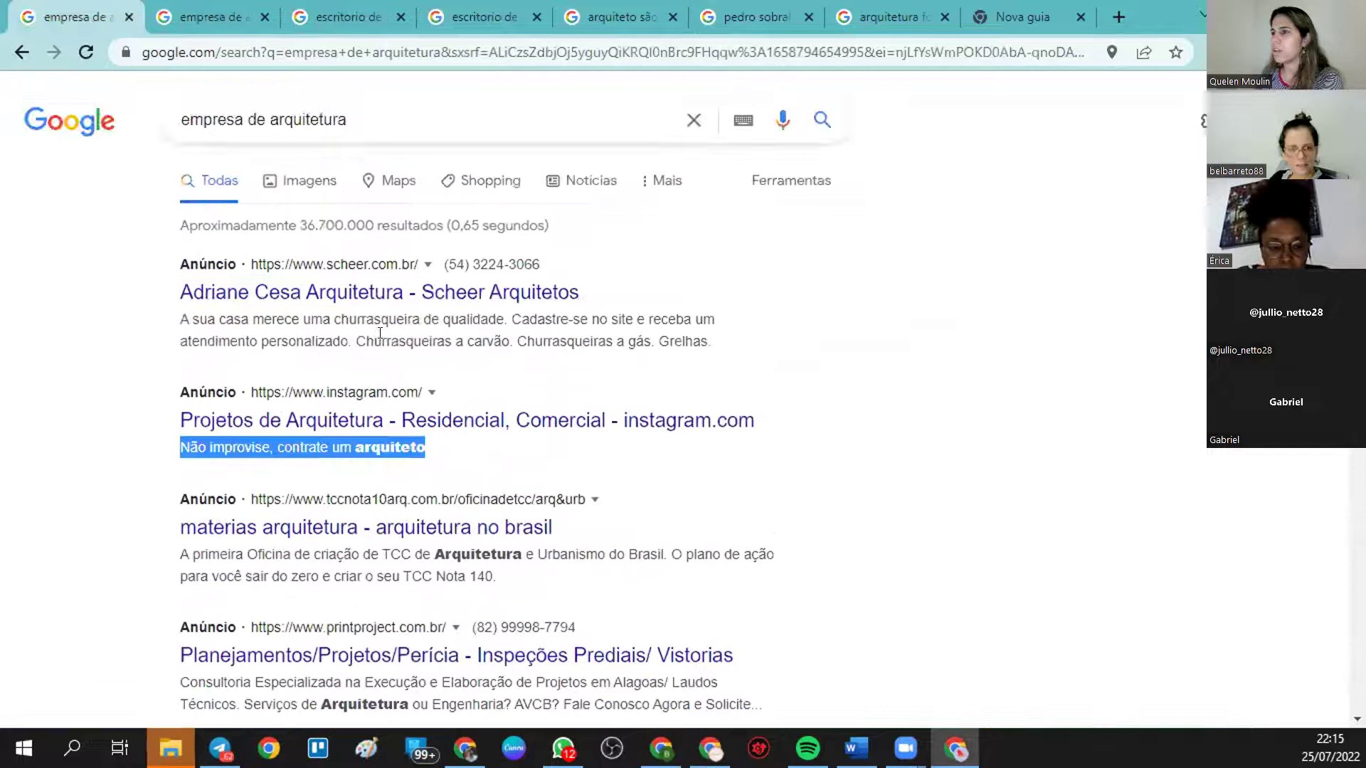
- Step through the tabs again to the Nova guia tab holding 'arquiteto f'
click(922, 382)
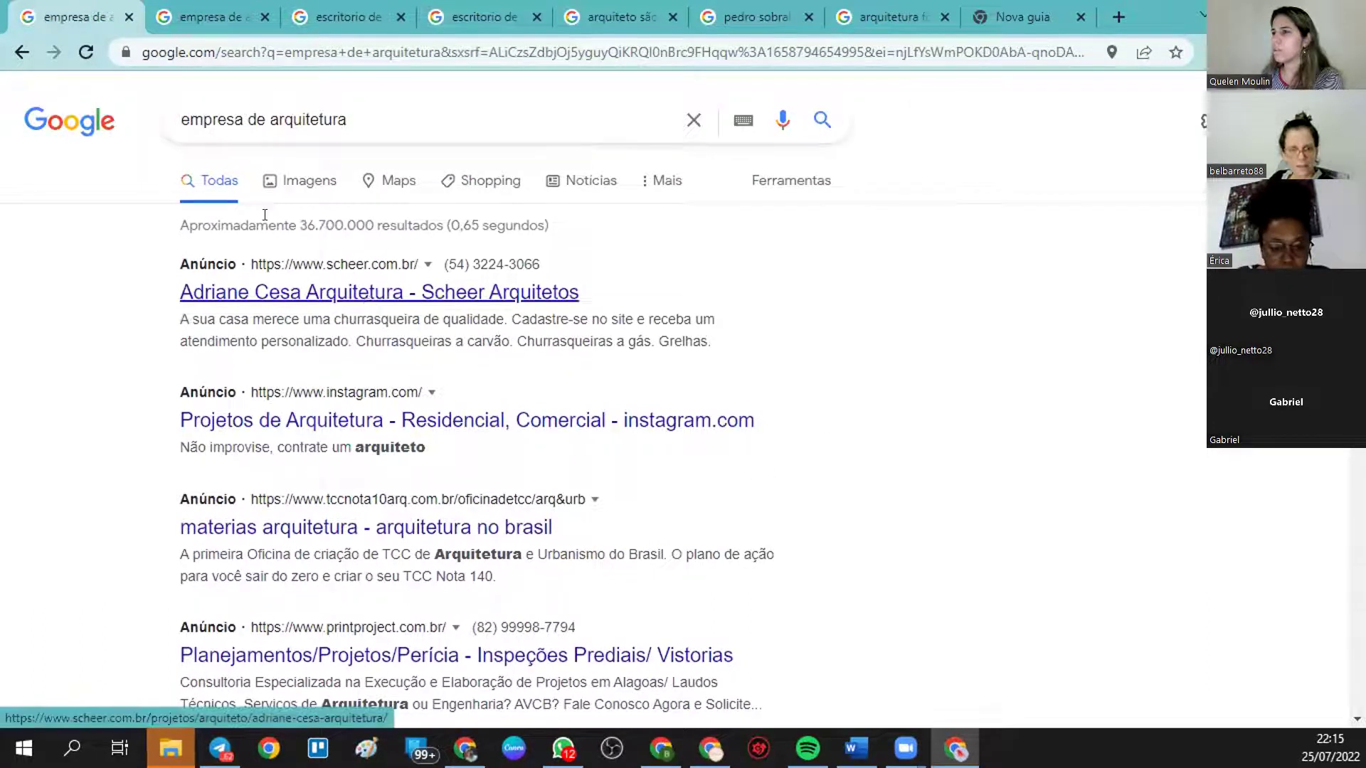
click(199, 9)
click(317, 15)
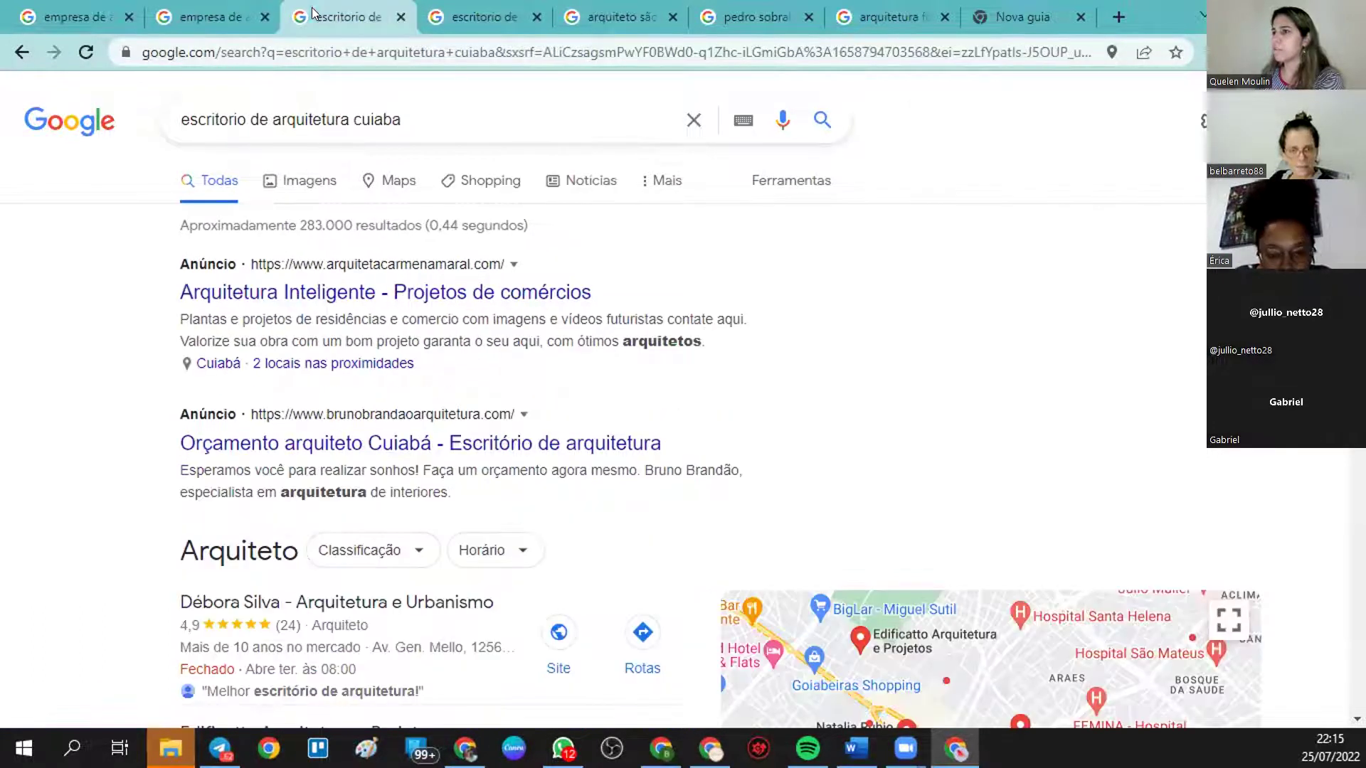
click(486, 22)
click(615, 17)
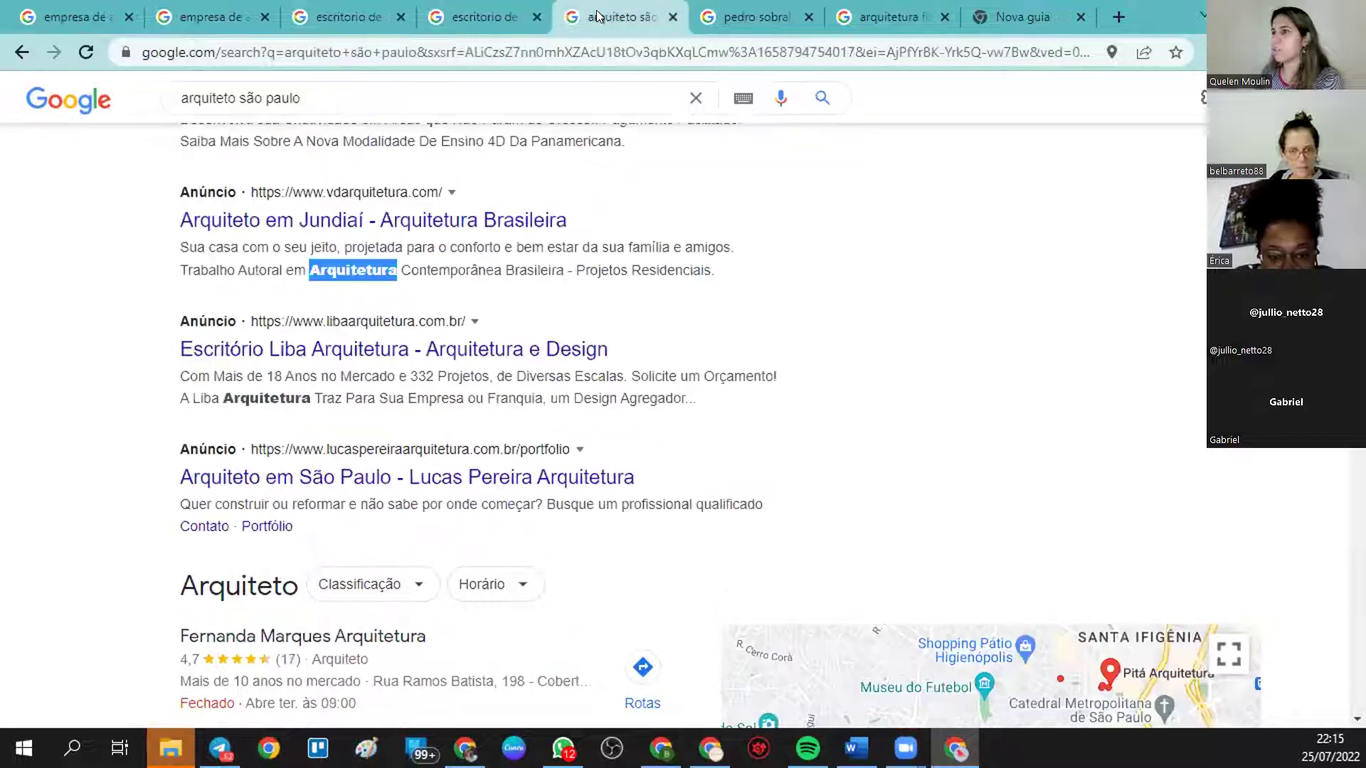
click(744, 15)
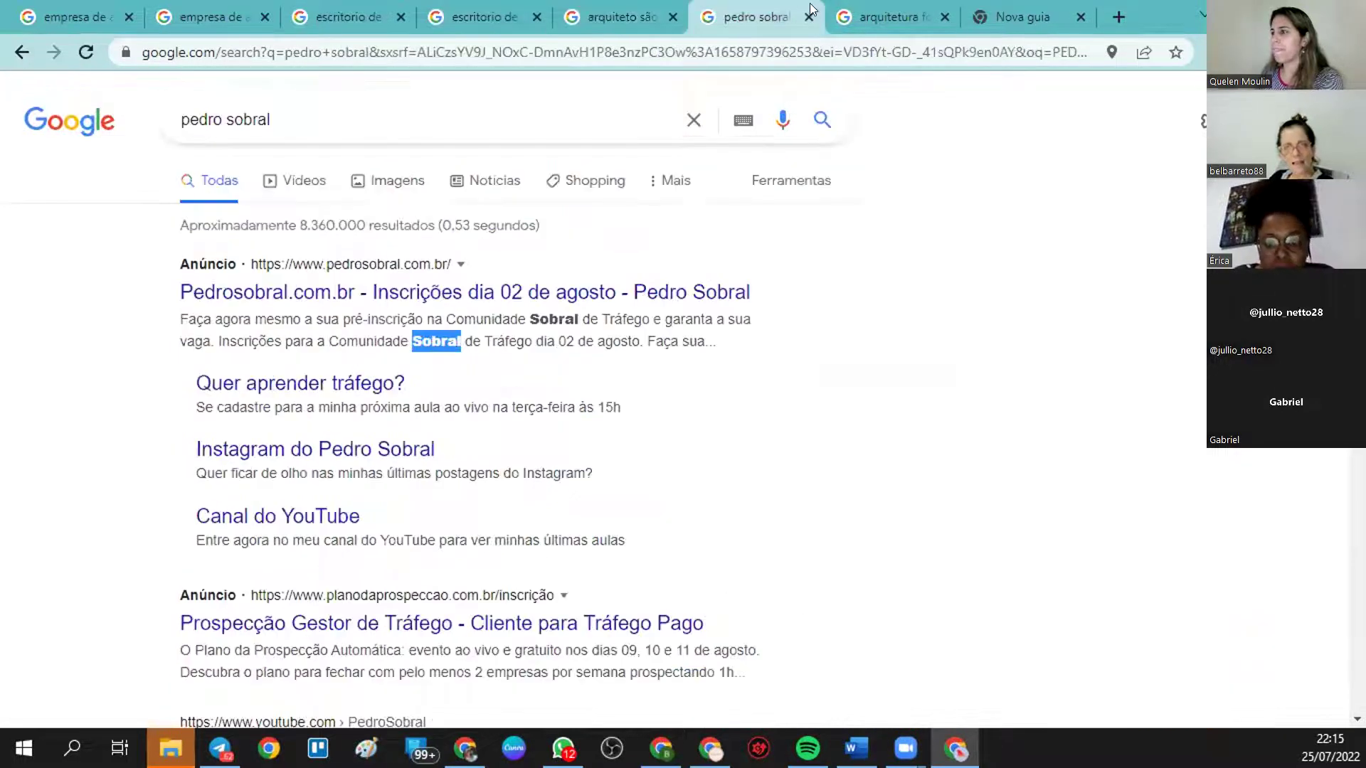
click(882, 14)
click(1000, 9)
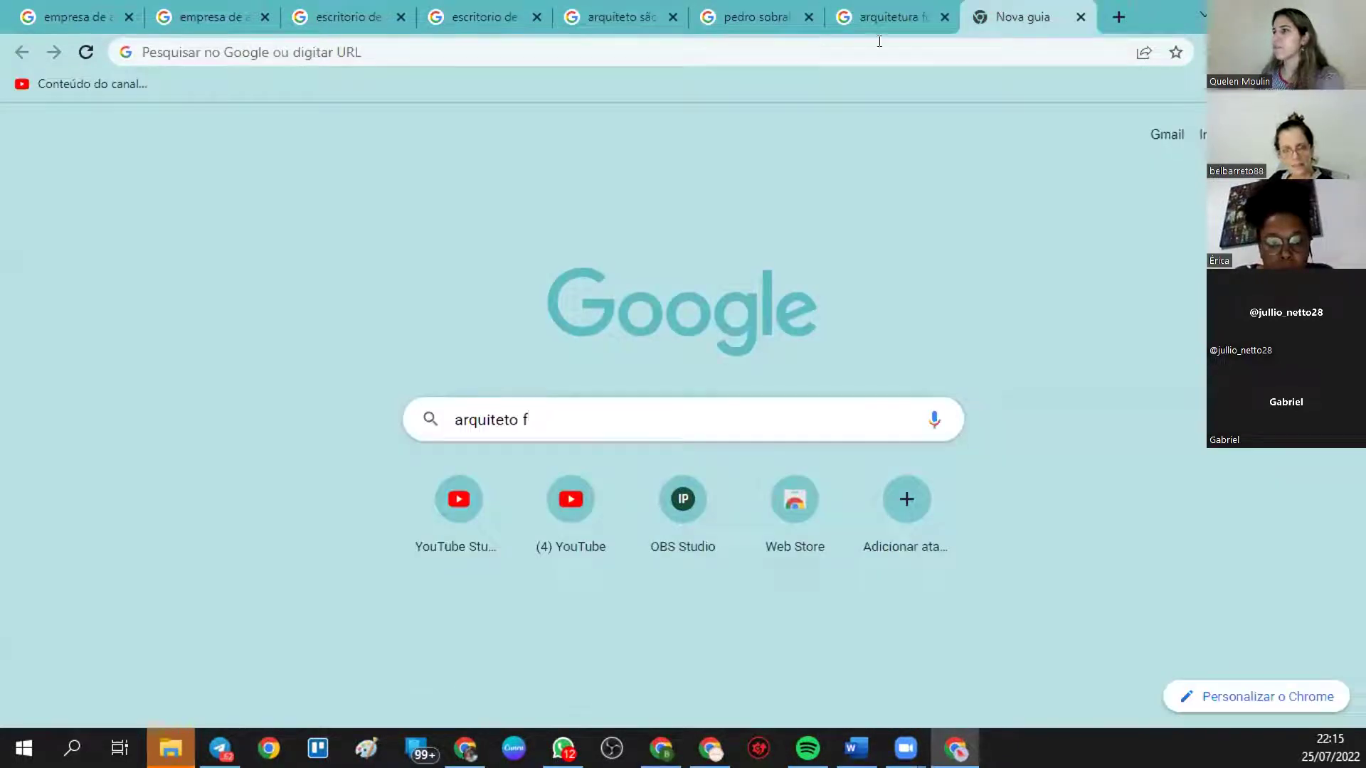
- Return to the Google Ads campaign and start a new lead form extension
mouse_move(710, 749)
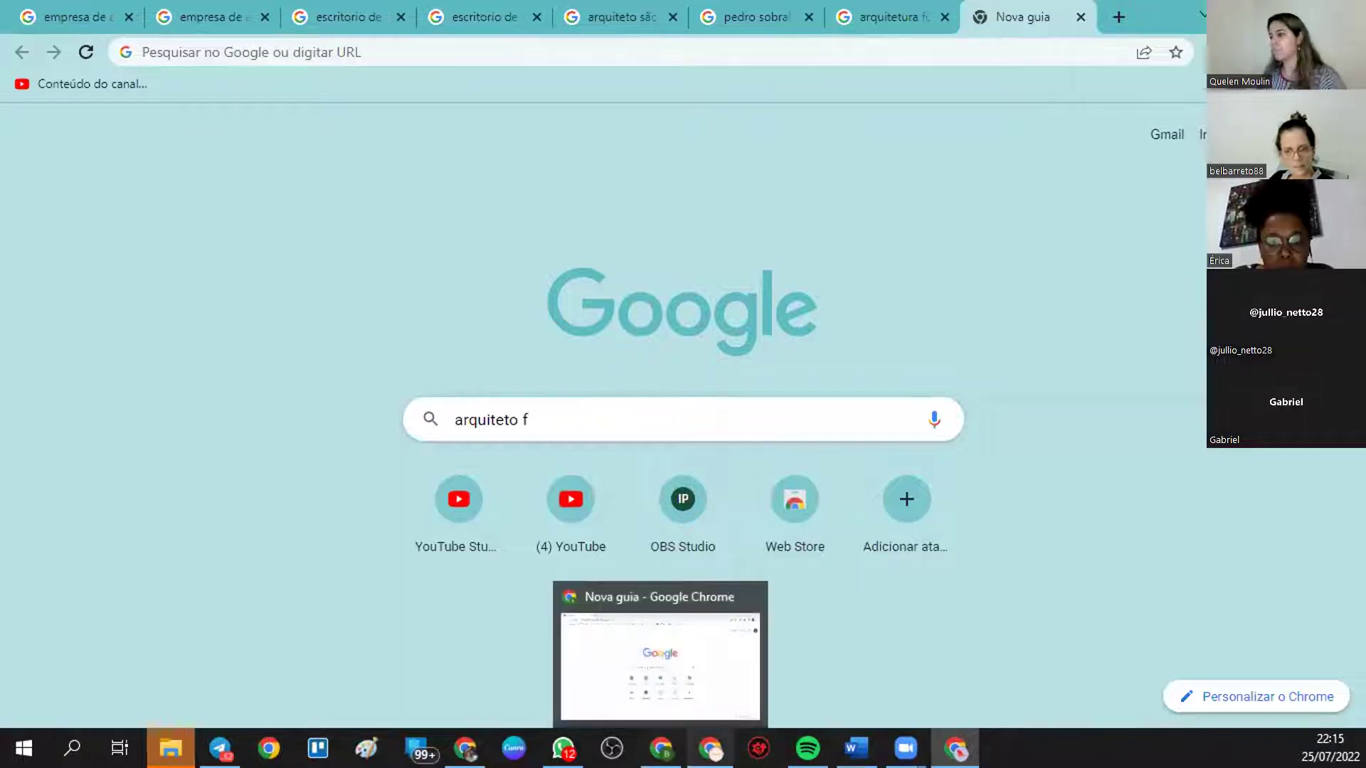
click(708, 658)
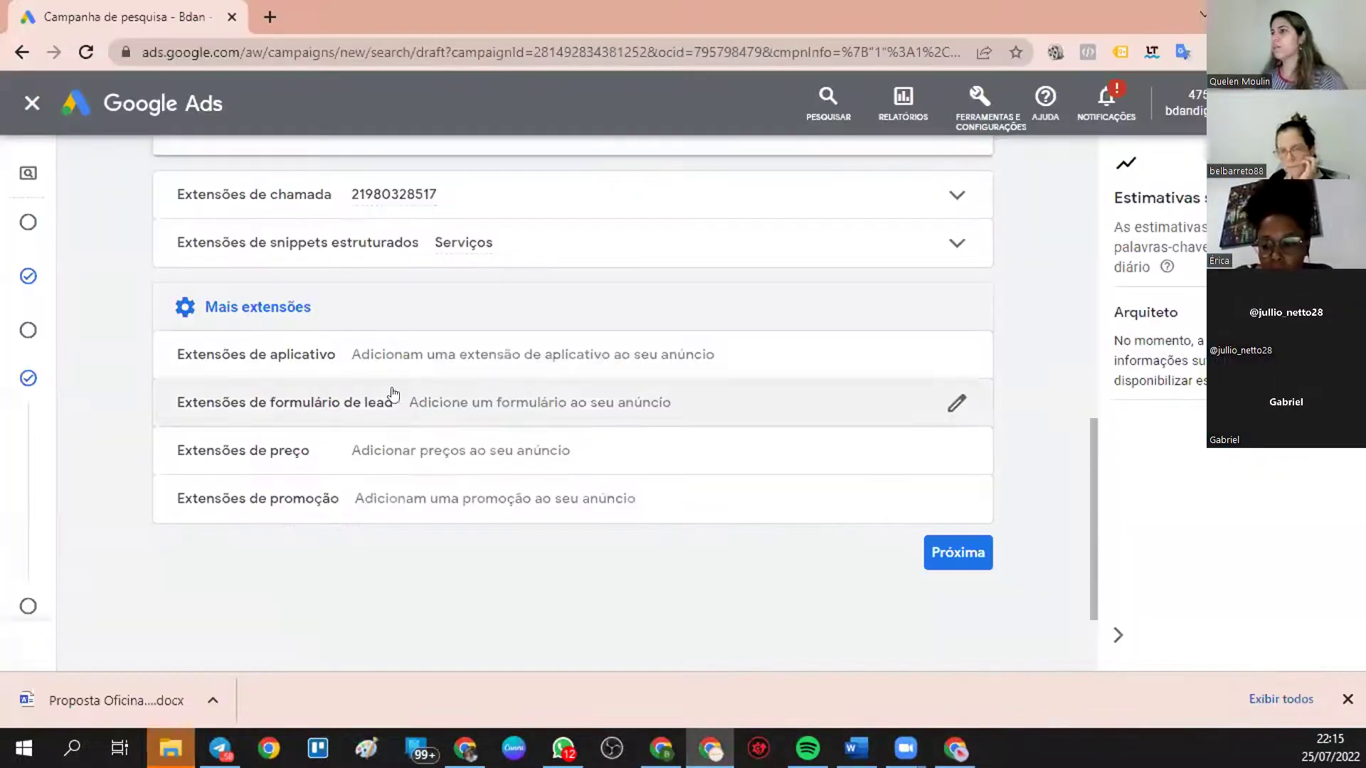
click(956, 402)
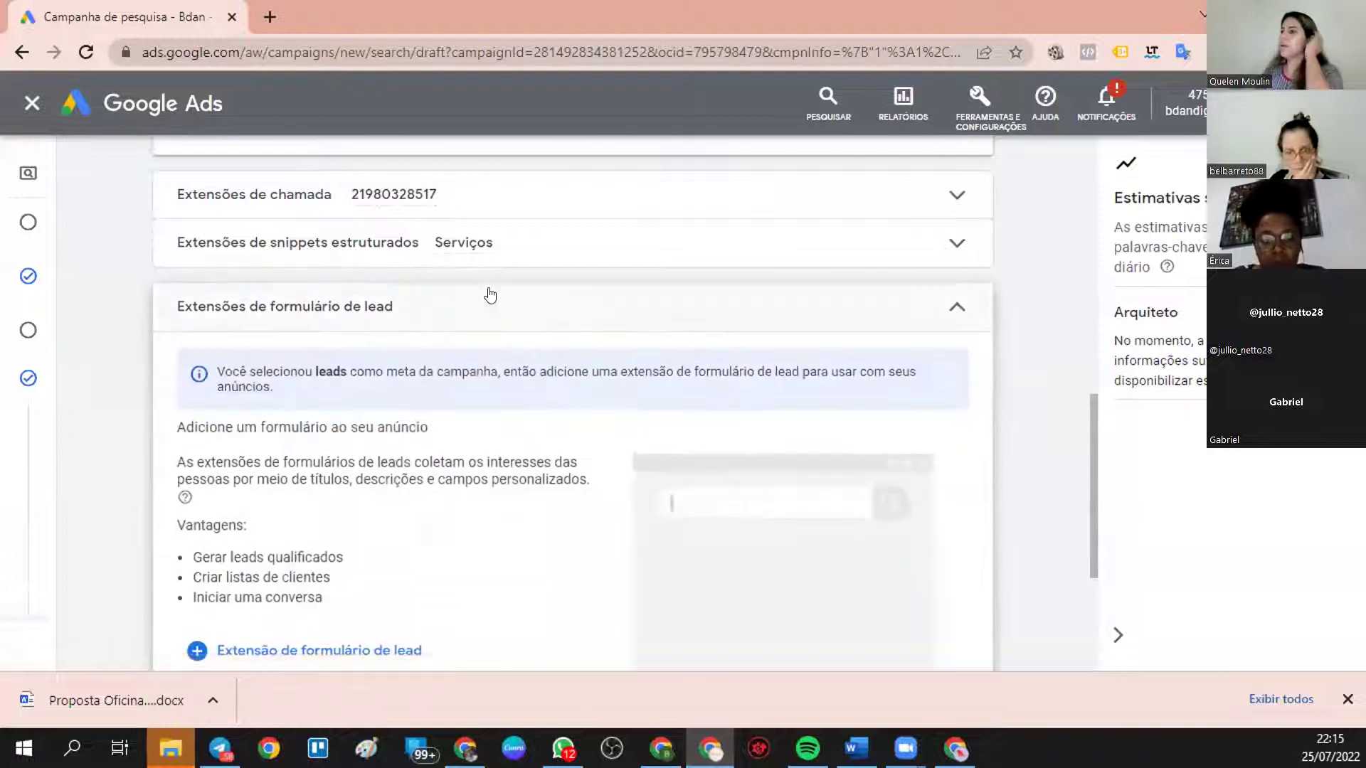
scroll(480, 404, down, 1)
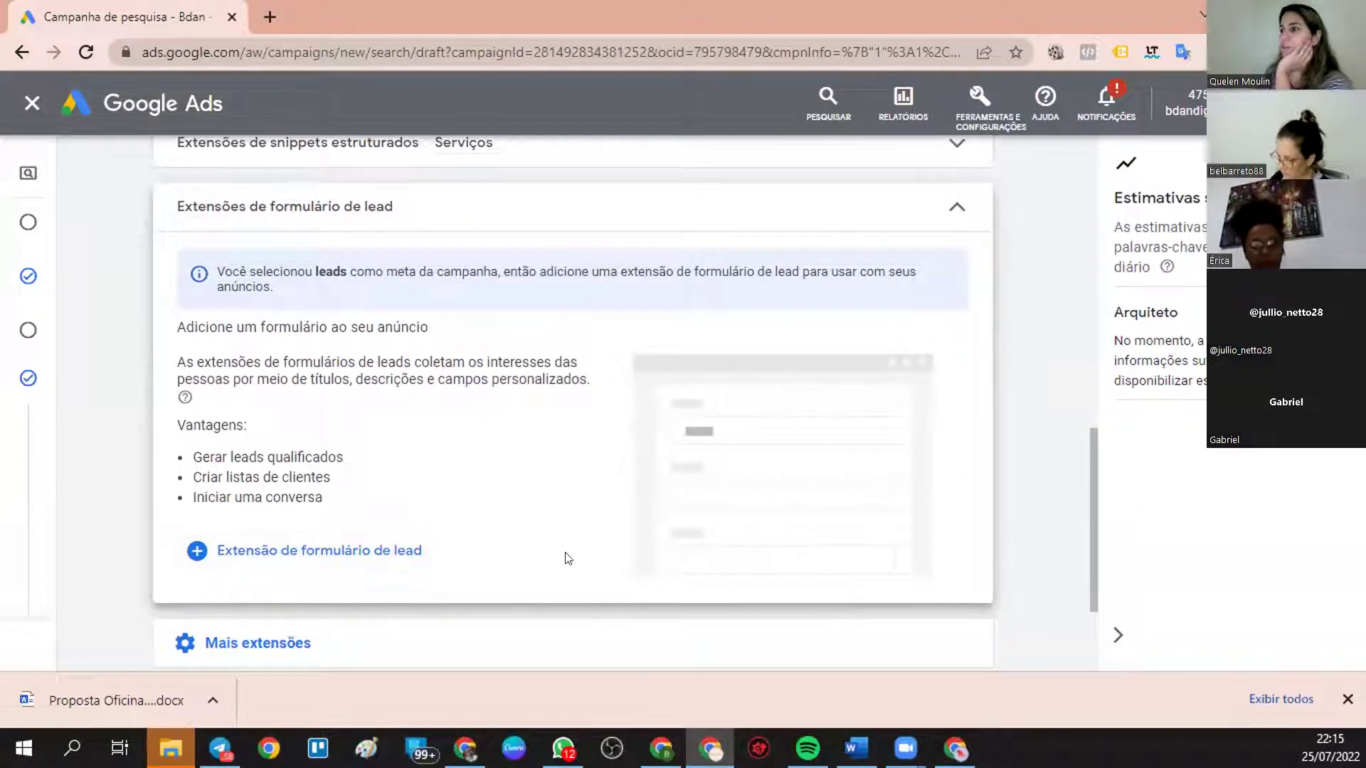
click(276, 552)
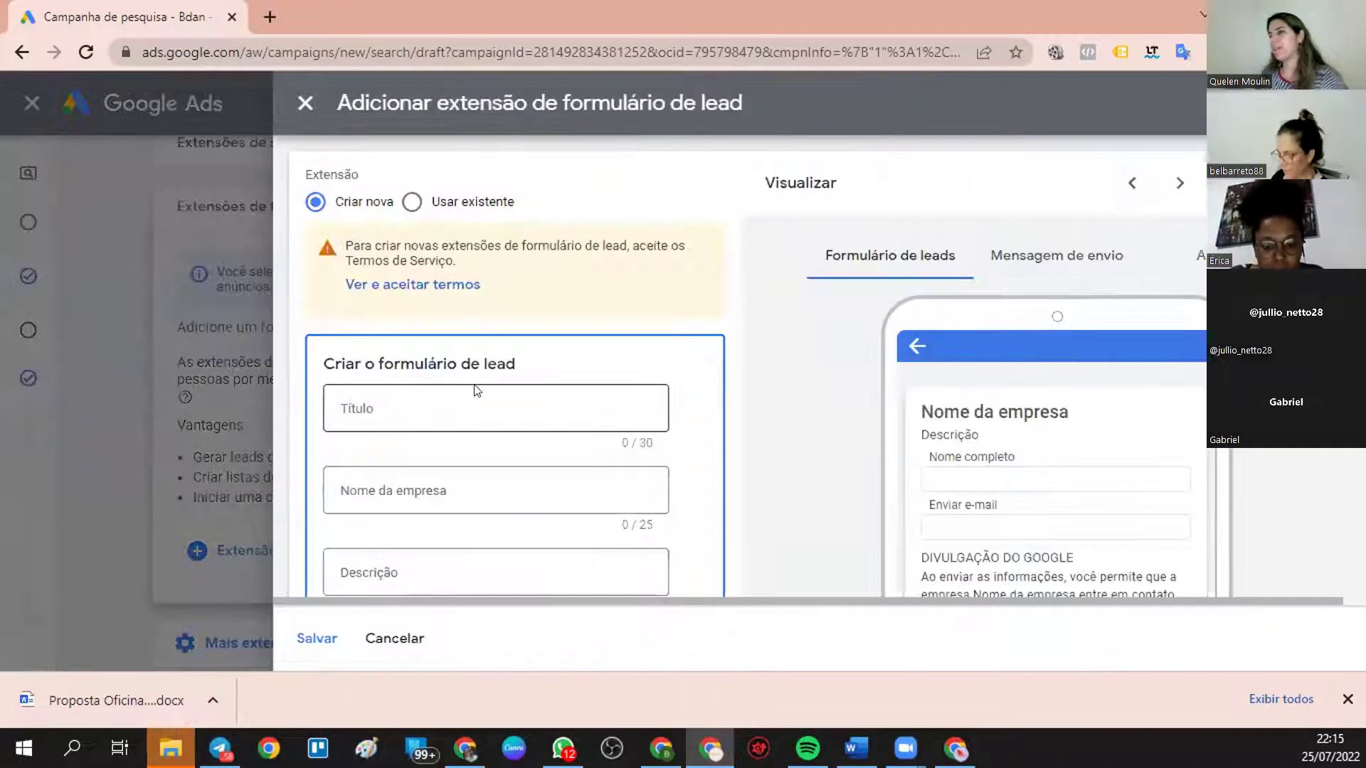
- Enter lead form title 'hnhkjfgdfgf', business name 'gdfgdfgd' and description 'fgdfgdfg'
click(472, 399)
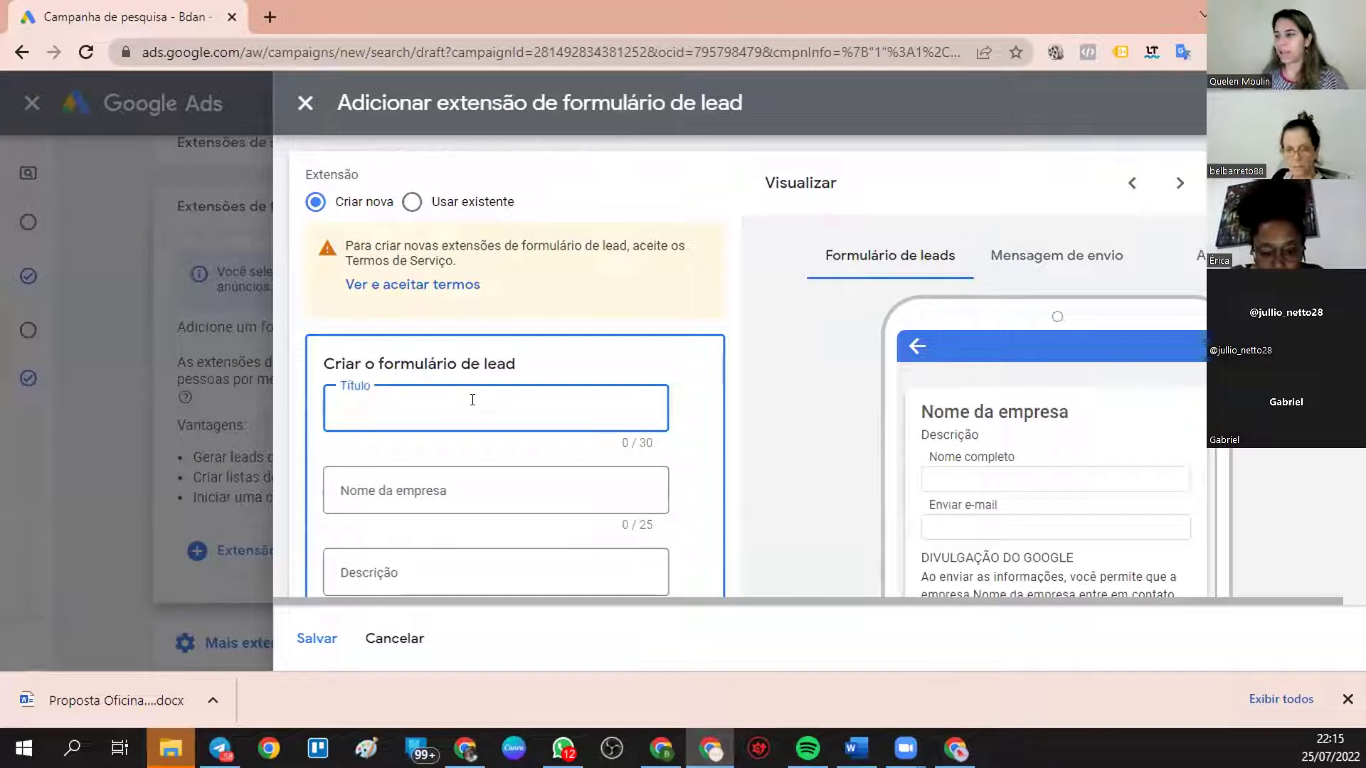
text(hnhkjfgdfgf)
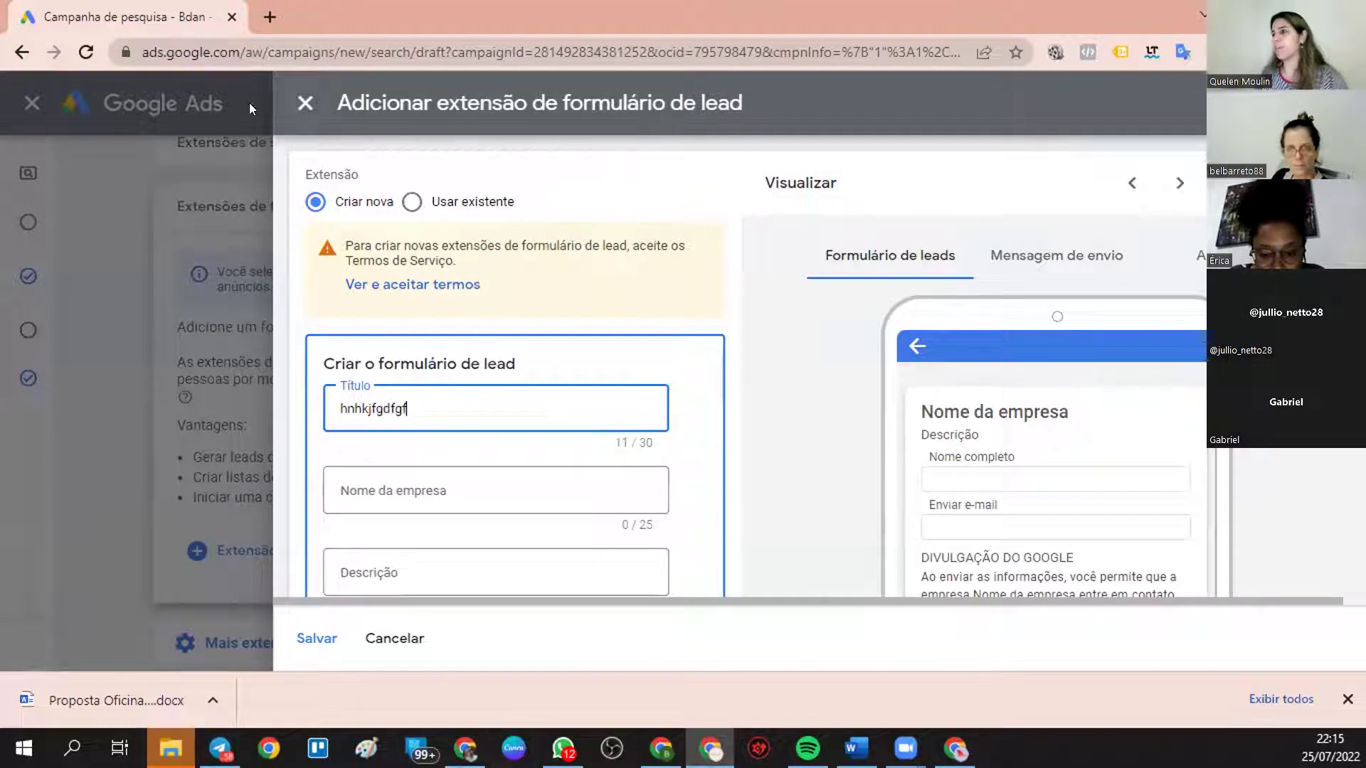
click(453, 478)
text(gdfgdfgd)
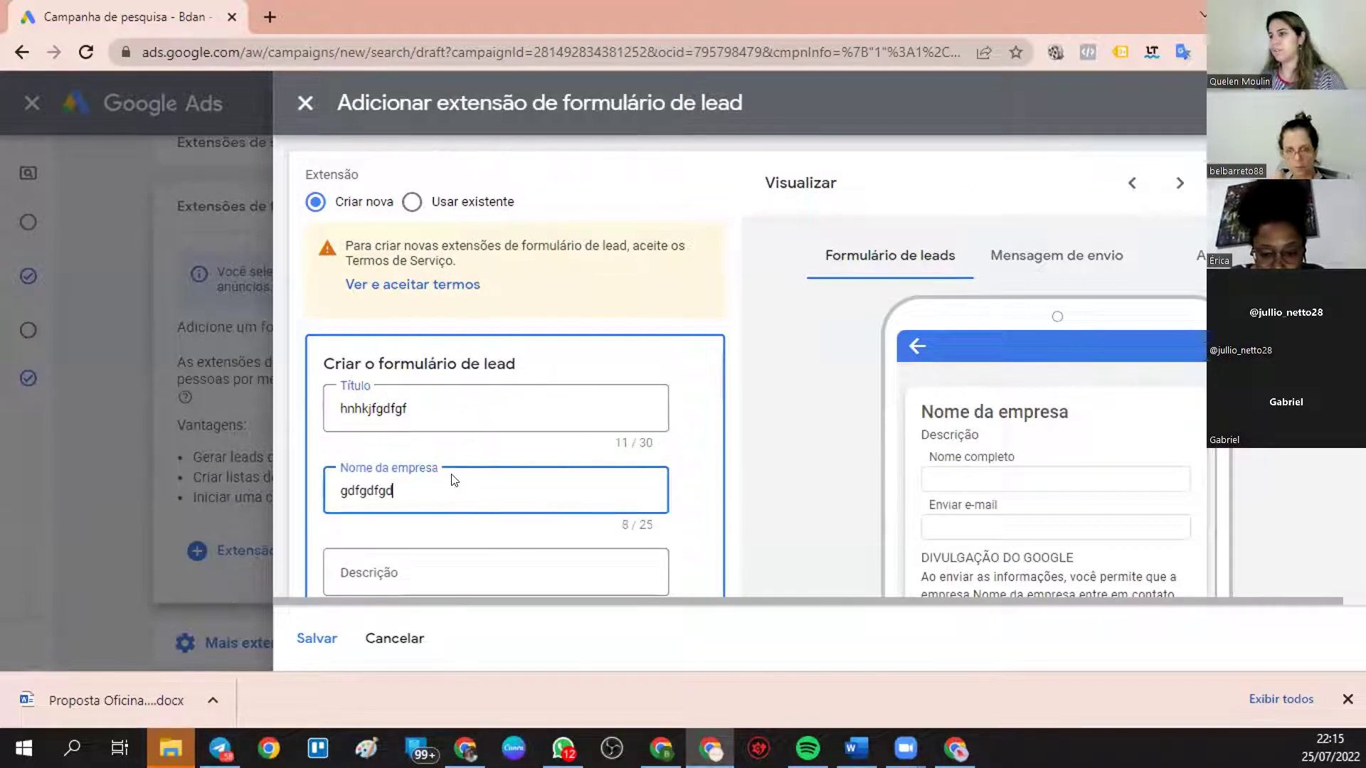
scroll(453, 479, down, 3)
click(457, 365)
text(fgdfgdfg)
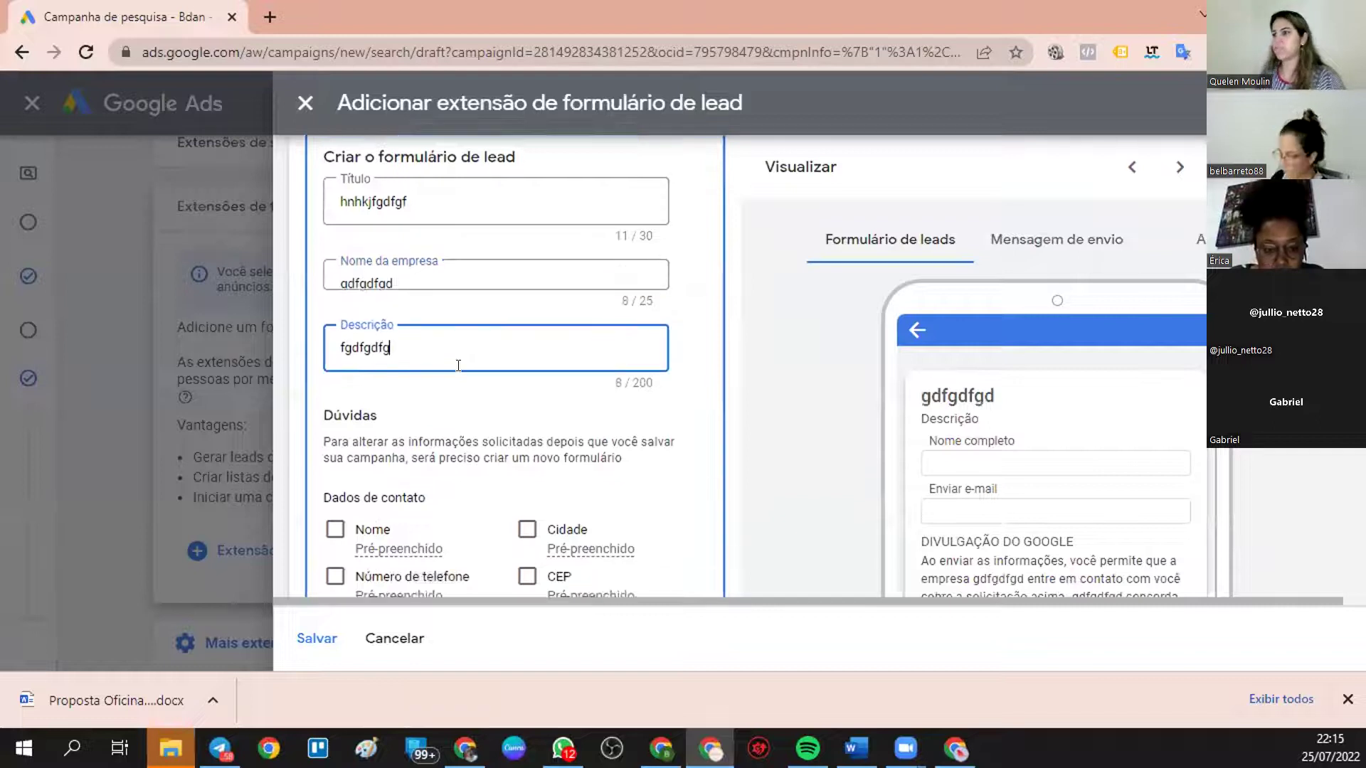
scroll(458, 365, down, 2)
- Ask for the person's name and company name, and title the submission message 'fgdfgdfg'
click(335, 353)
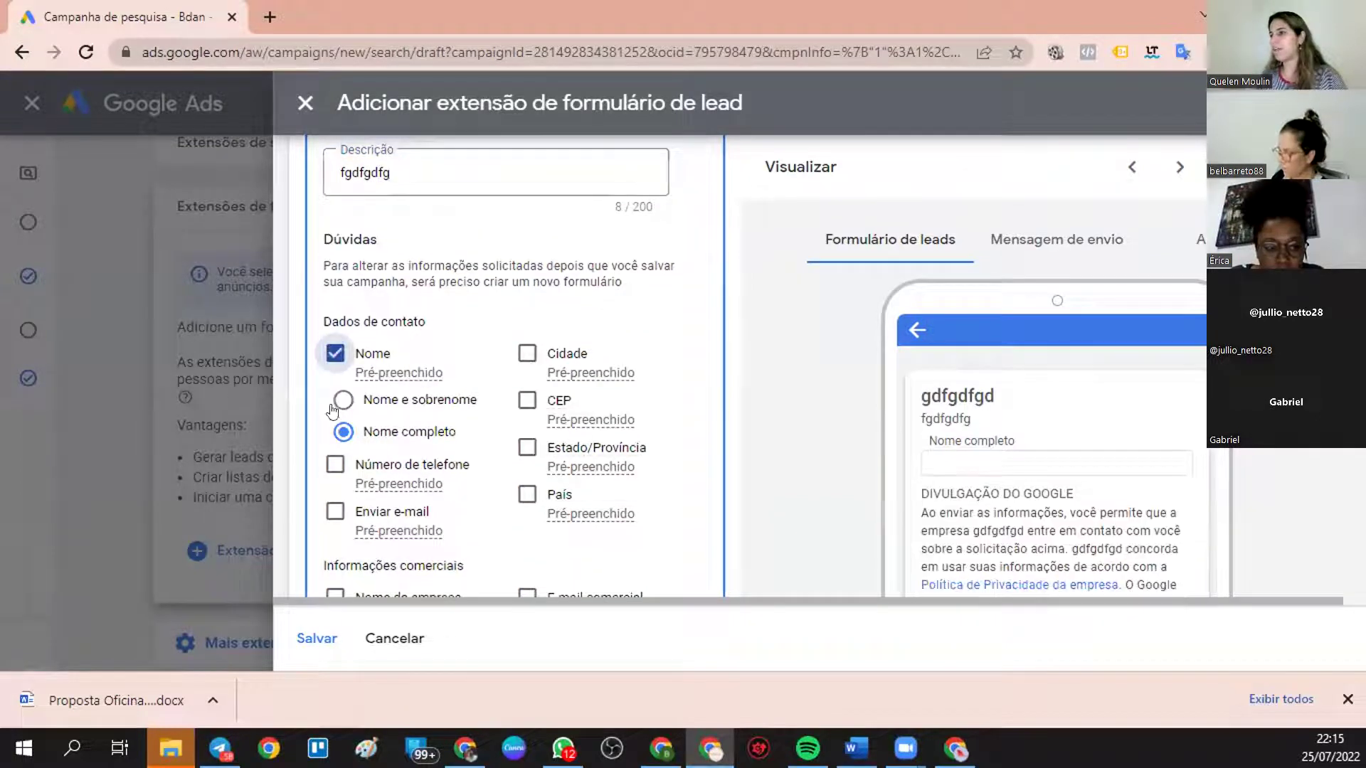
scroll(332, 411, down, 3)
click(335, 394)
scroll(368, 491, down, 2)
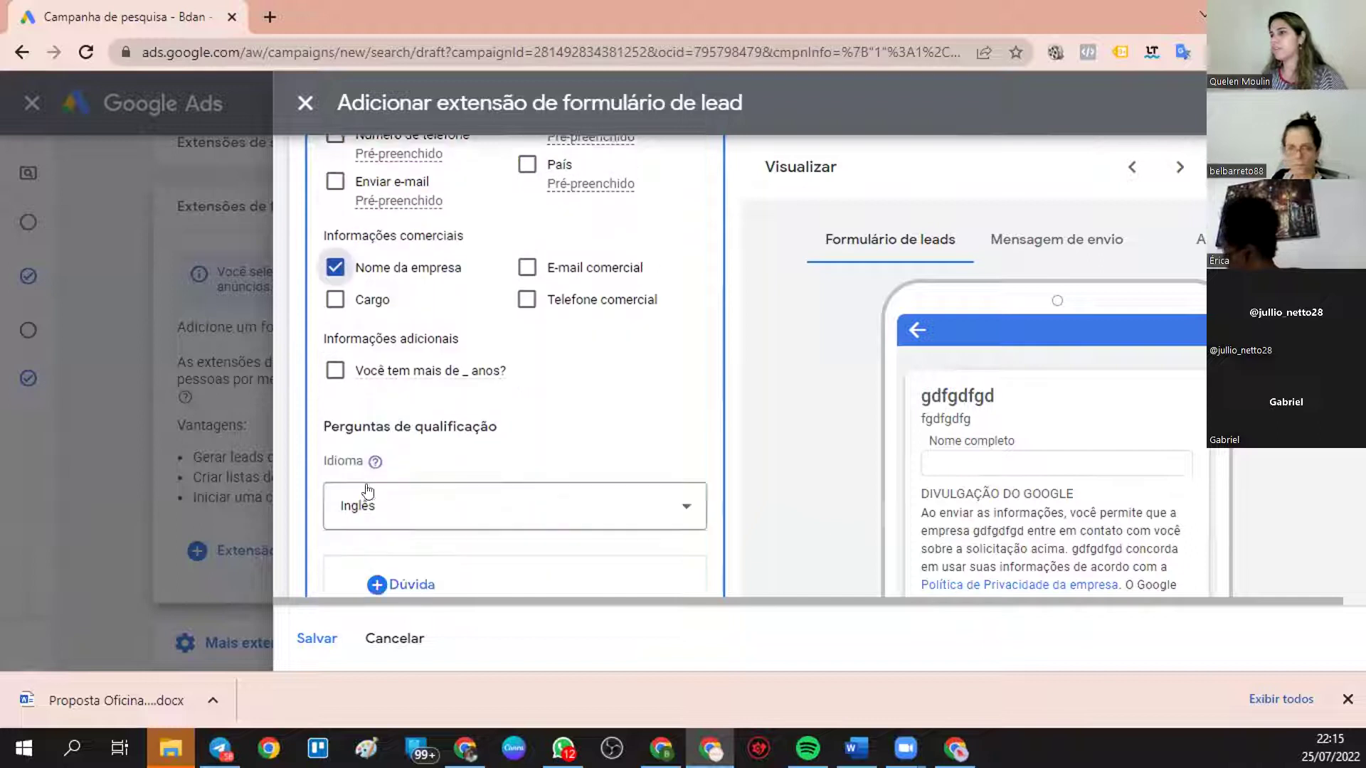
scroll(367, 491, down, 2)
scroll(466, 494, down, 5)
click(429, 469)
text(fgdfgdfg)
scroll(436, 472, down, 4)
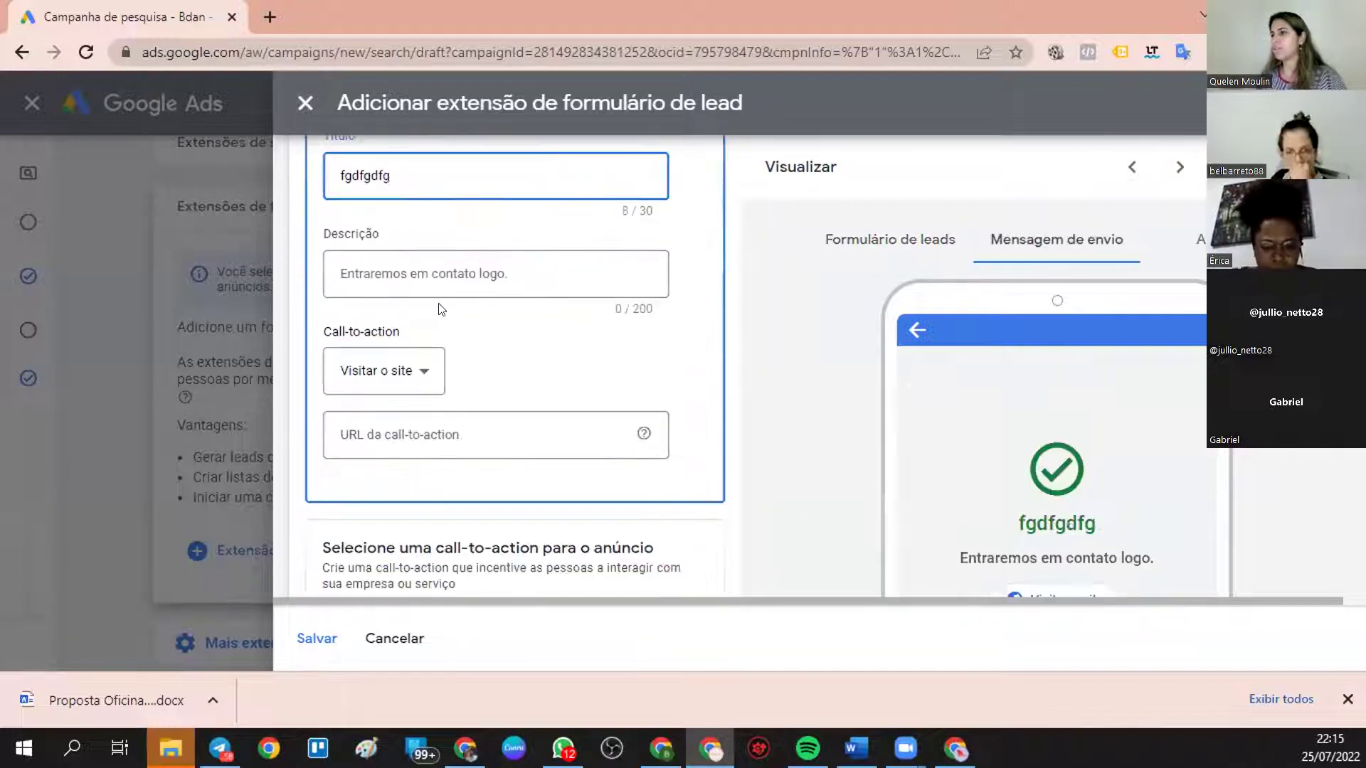
scroll(448, 359, down, 3)
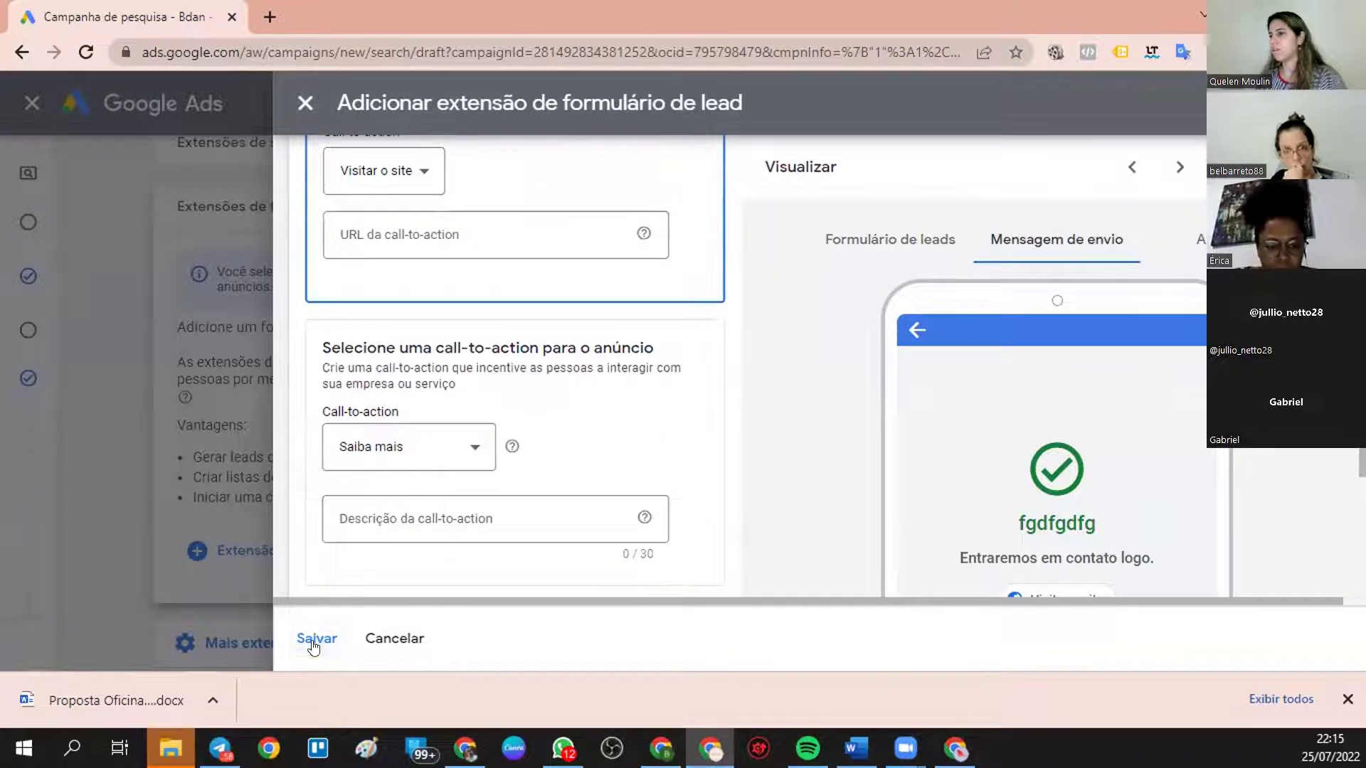
- Save the lead form, accept its terms of service, review the form, message and ad previews, then close the editor
click(314, 640)
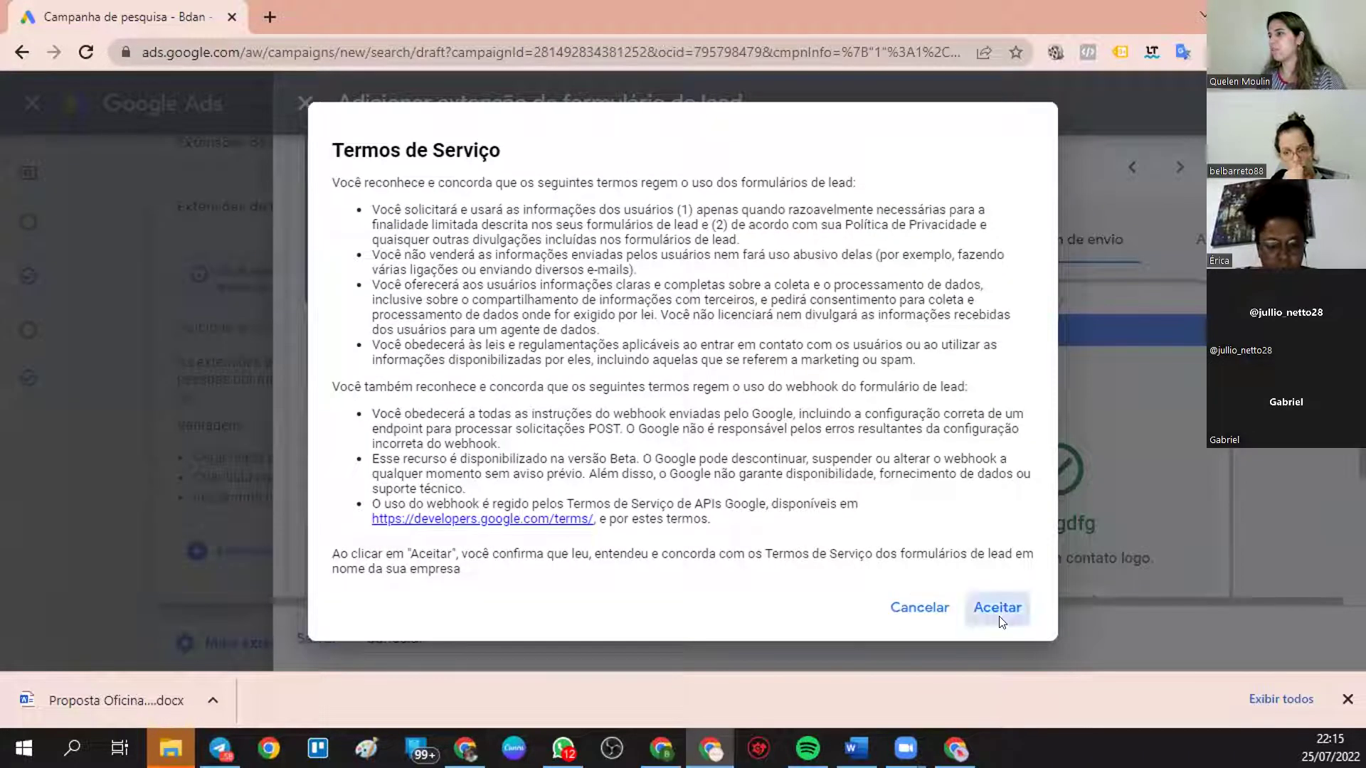
click(997, 606)
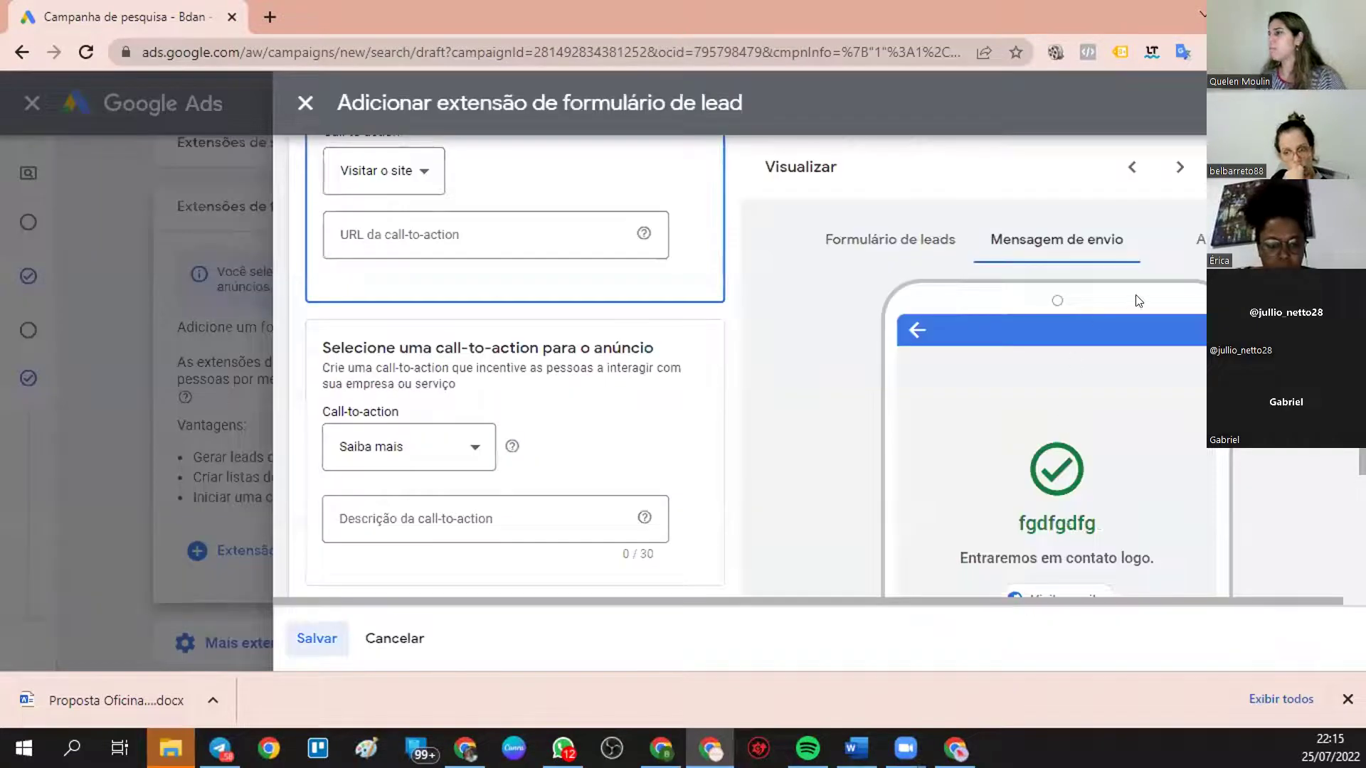
click(1182, 168)
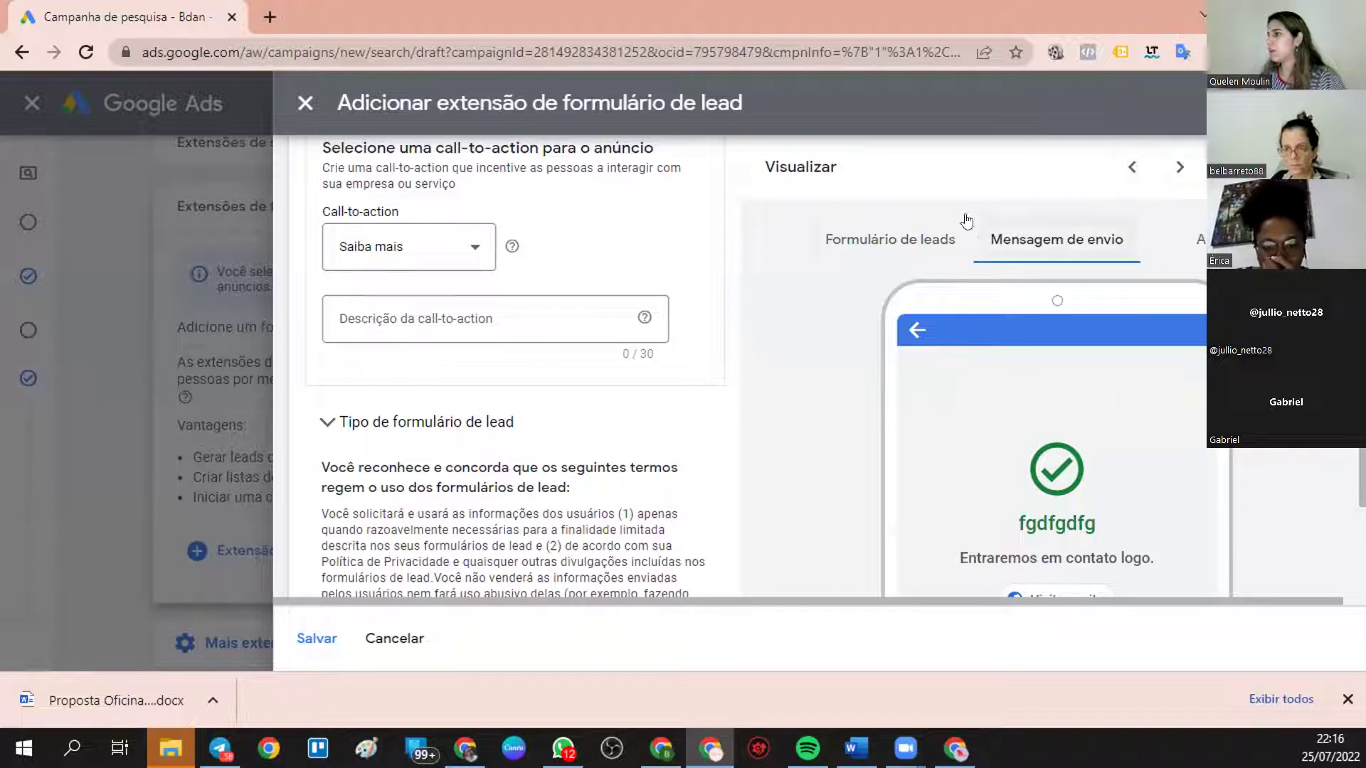
click(924, 239)
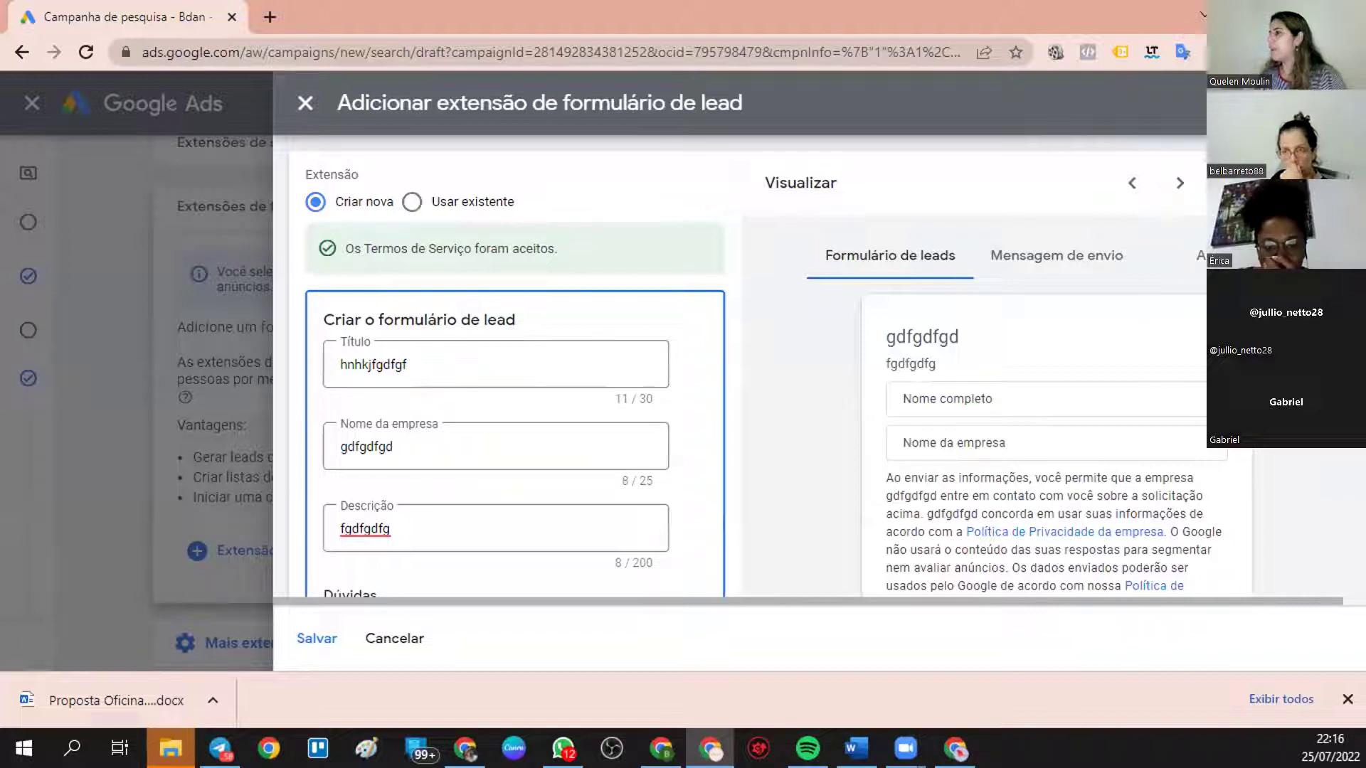
click(1179, 185)
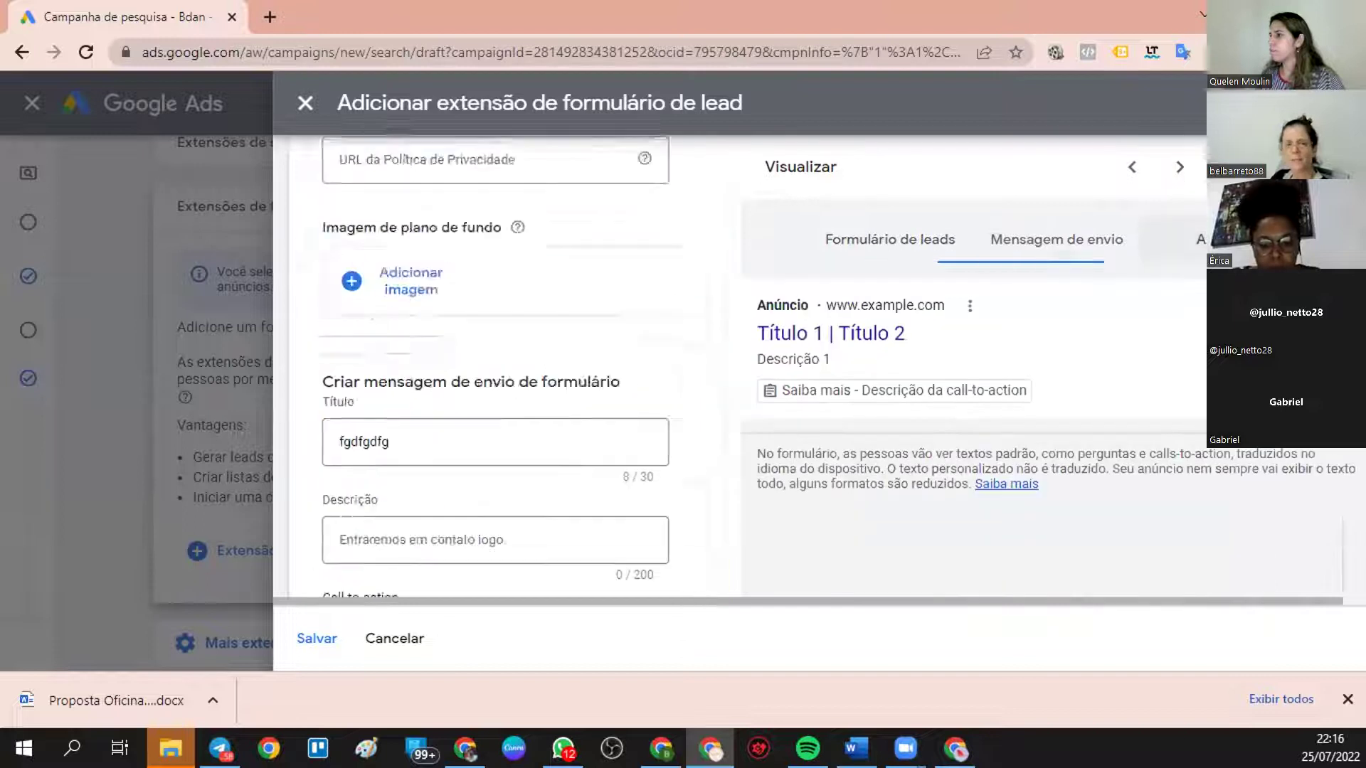
click(1180, 167)
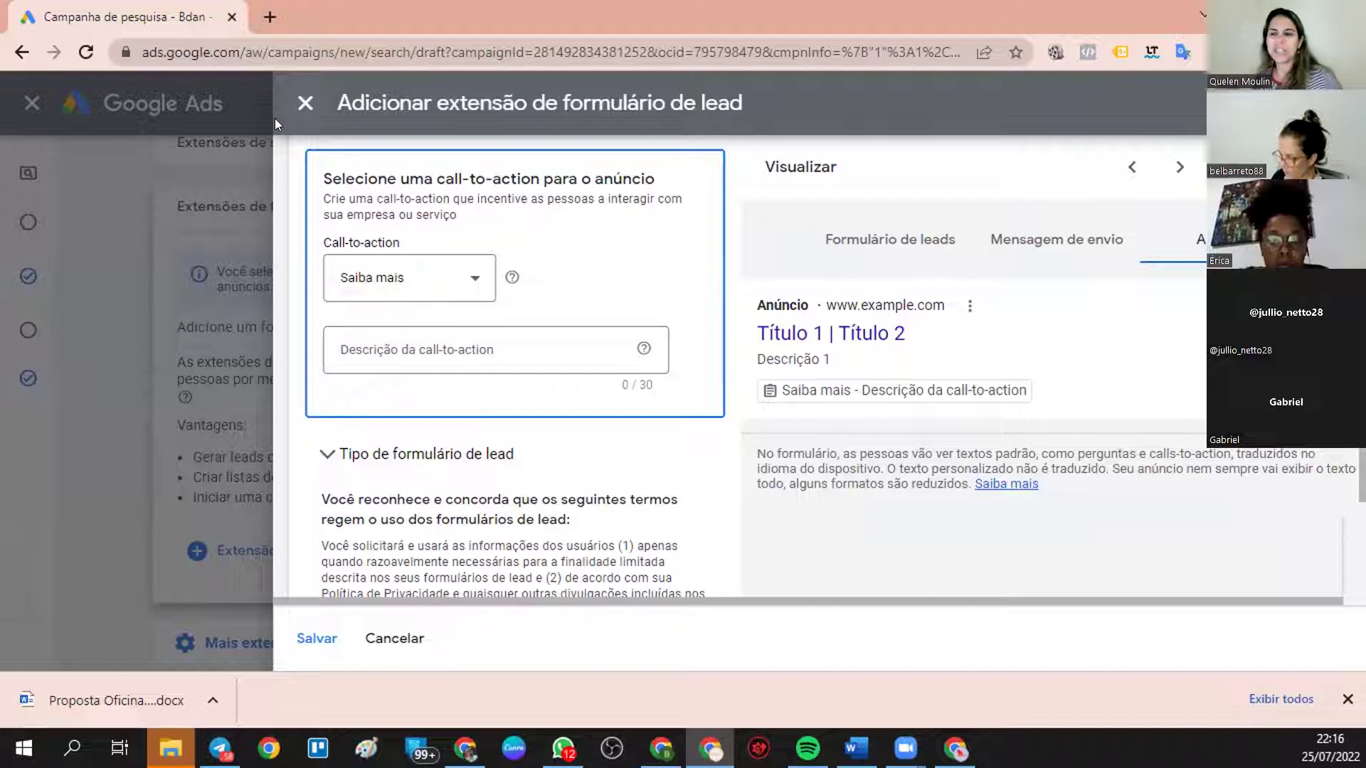
click(305, 102)
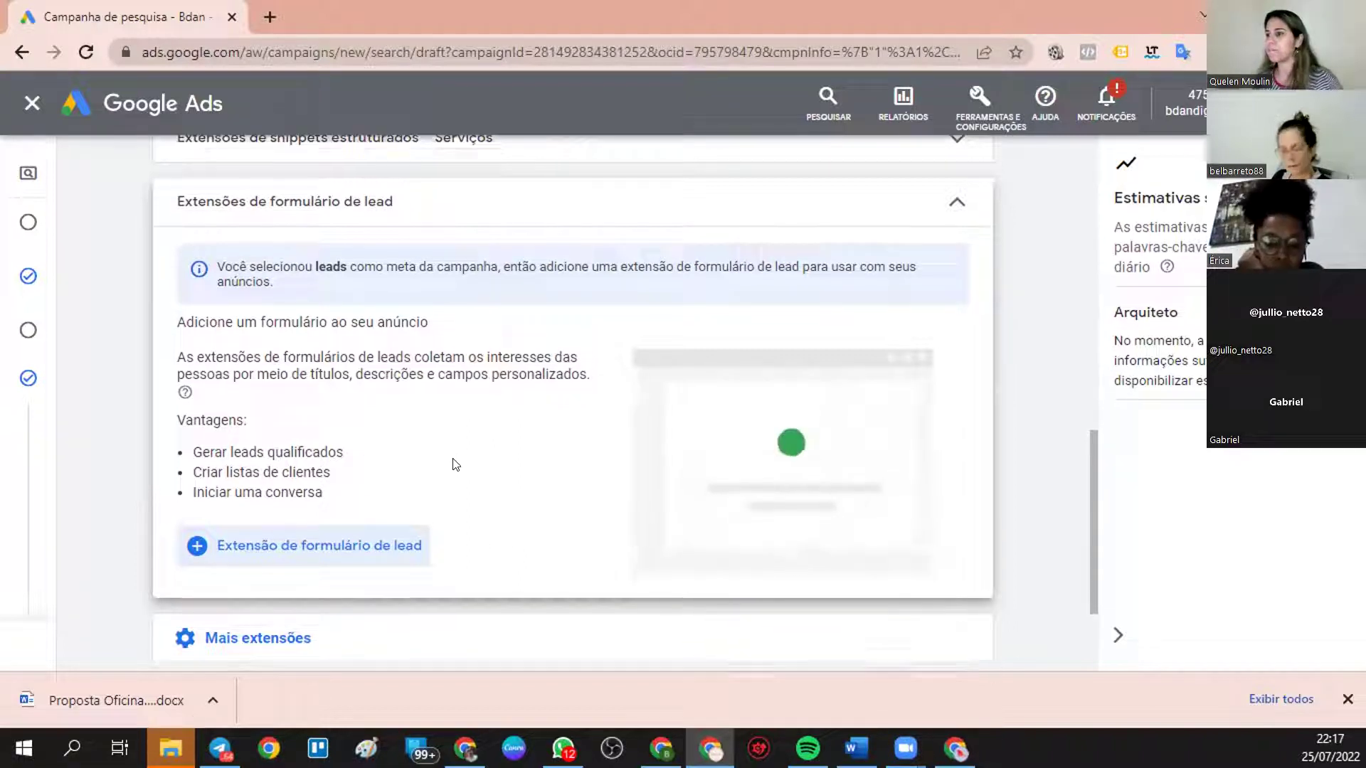
- Open the price extension settings from the additional extension types
scroll(454, 463, down, 2)
click(302, 488)
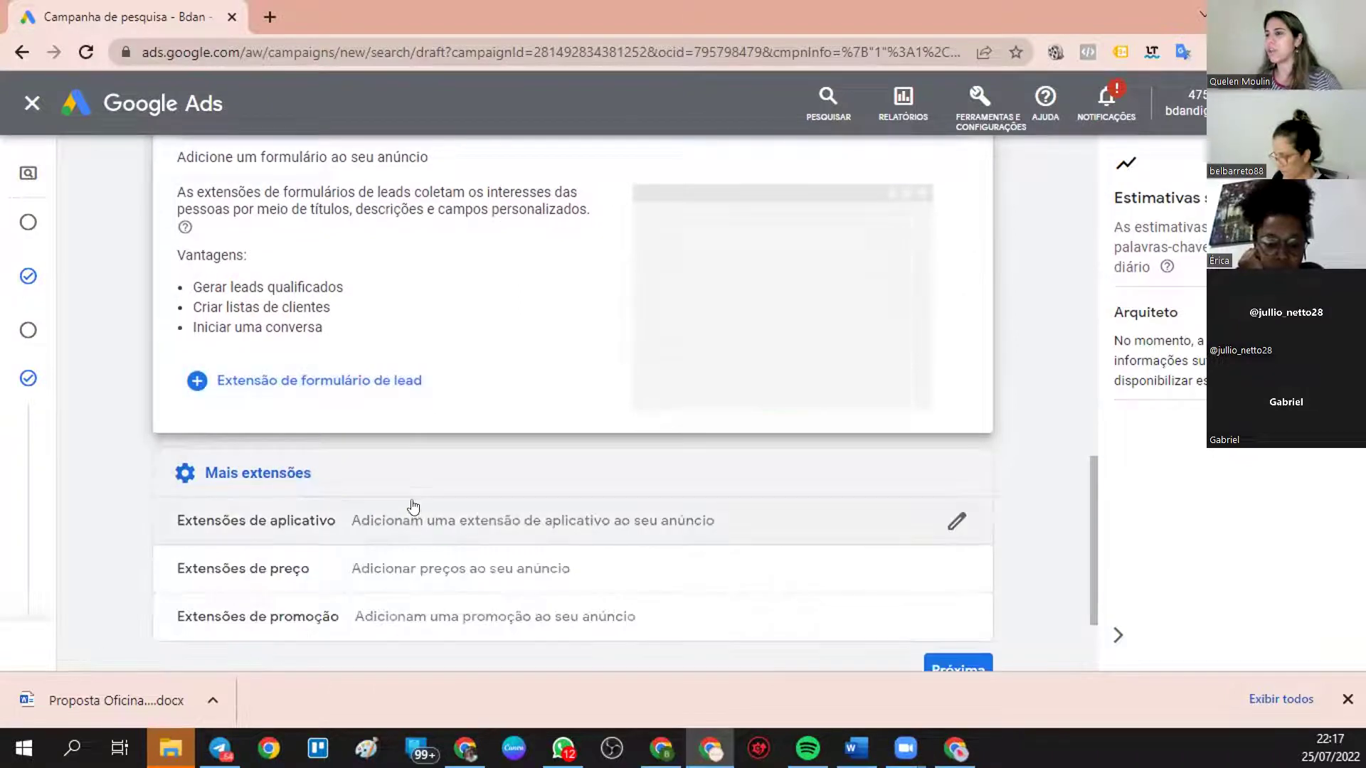
scroll(335, 462, down, 2)
click(264, 427)
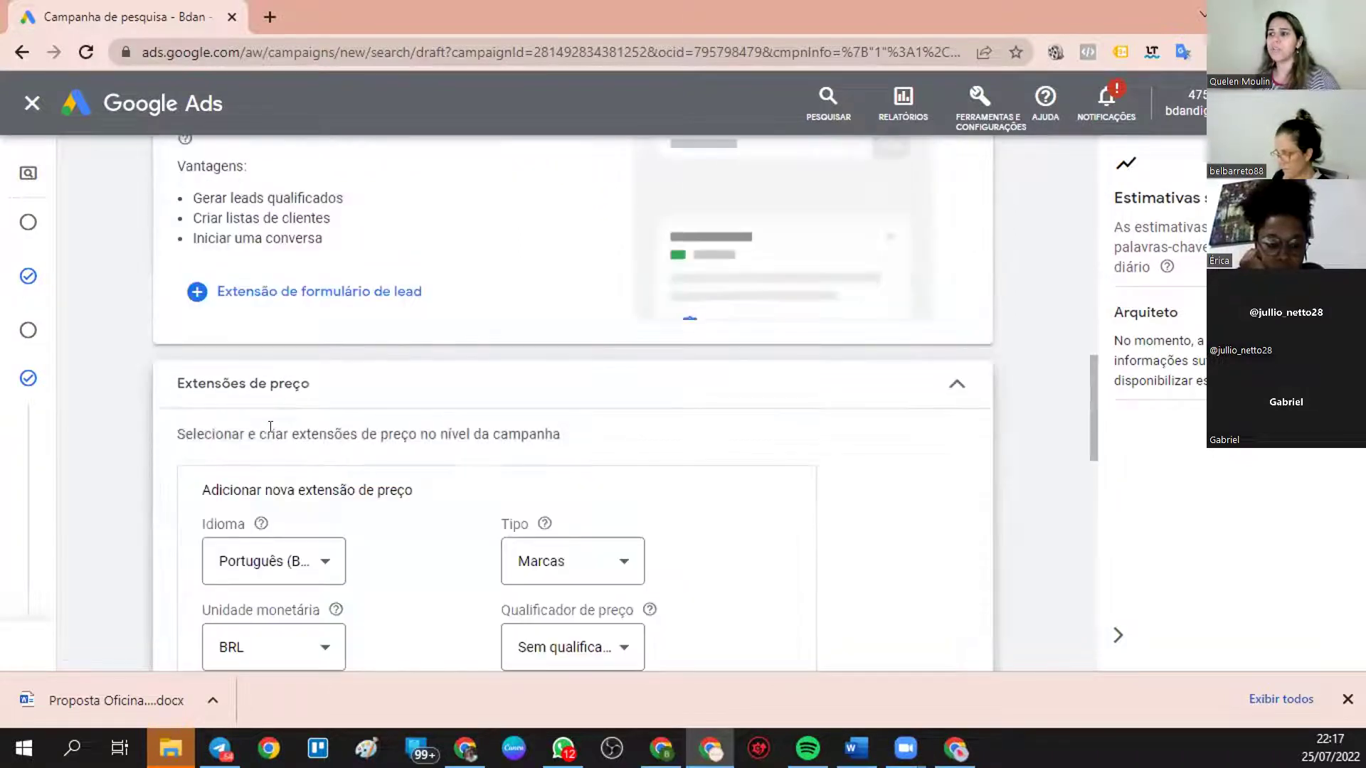
scroll(339, 507, down, 3)
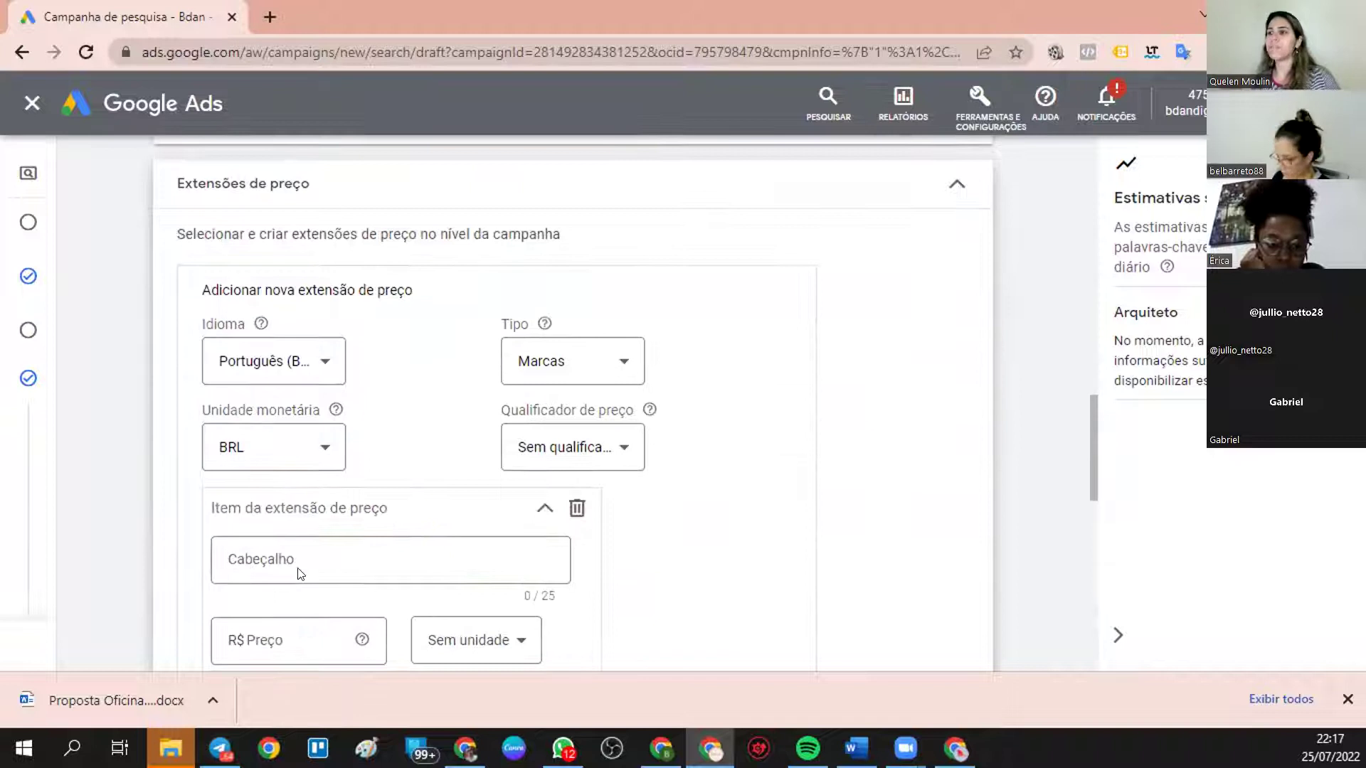
scroll(291, 198, down, 4)
- Give the first price item header 'dfsdfsdfsdf' and price R$ 2.000 per hour
click(341, 252)
scroll(430, 609, down, 2)
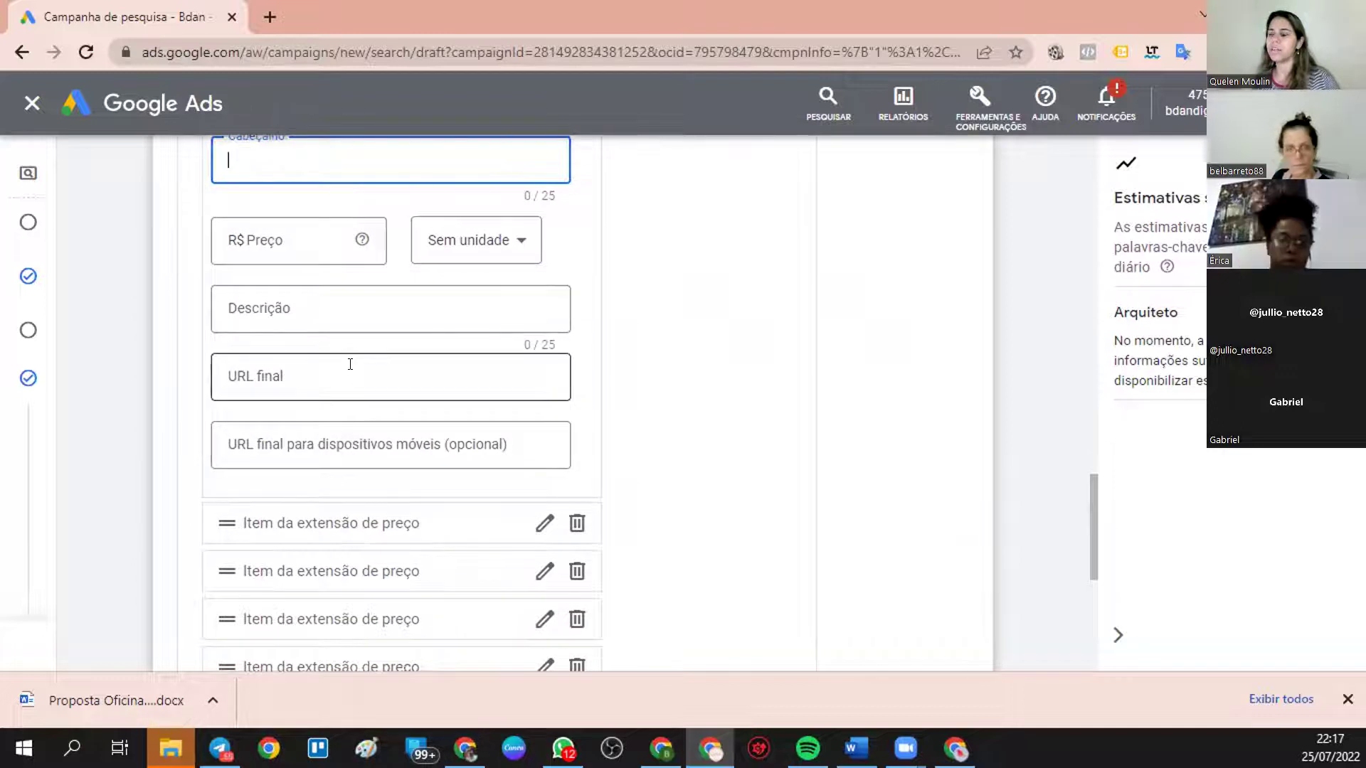
scroll(350, 364, up, 4)
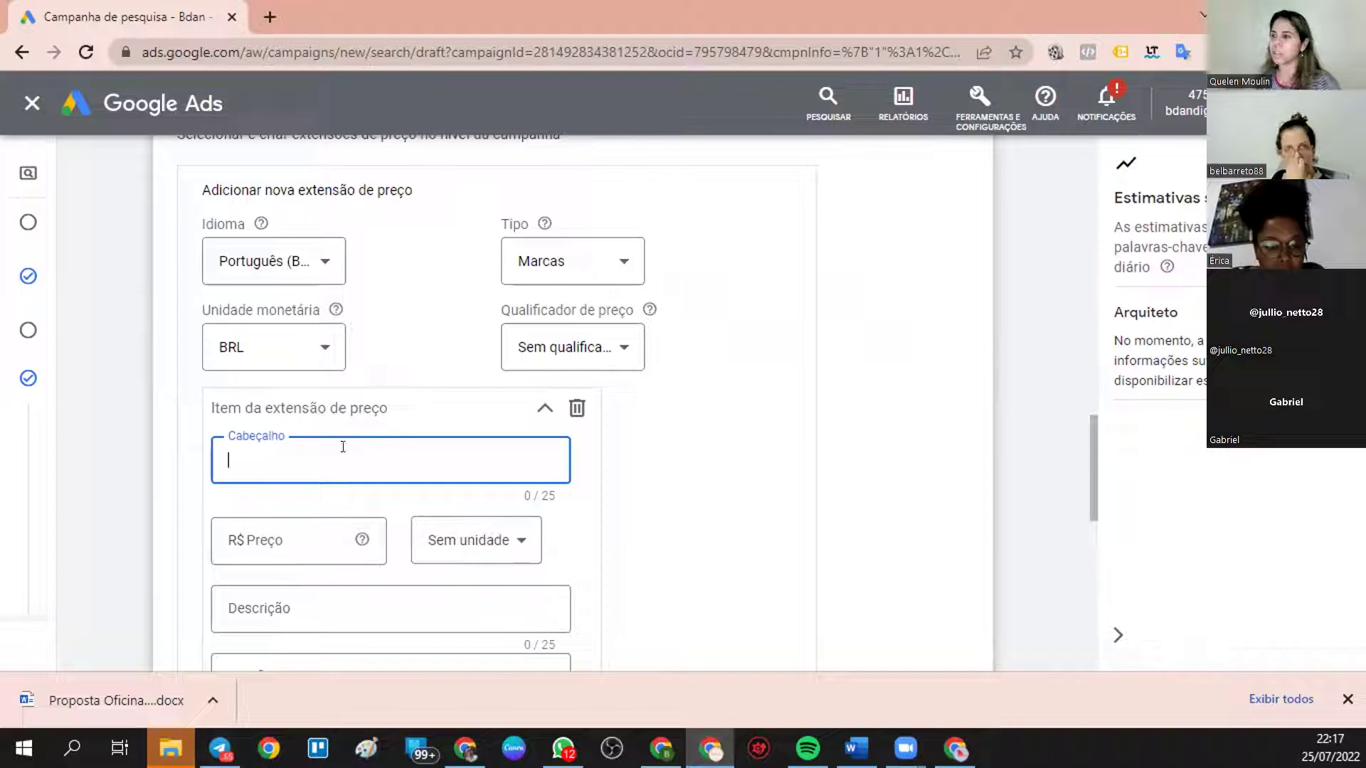
text(dfsdfsdfsdf)
click(317, 526)
text(2.000)
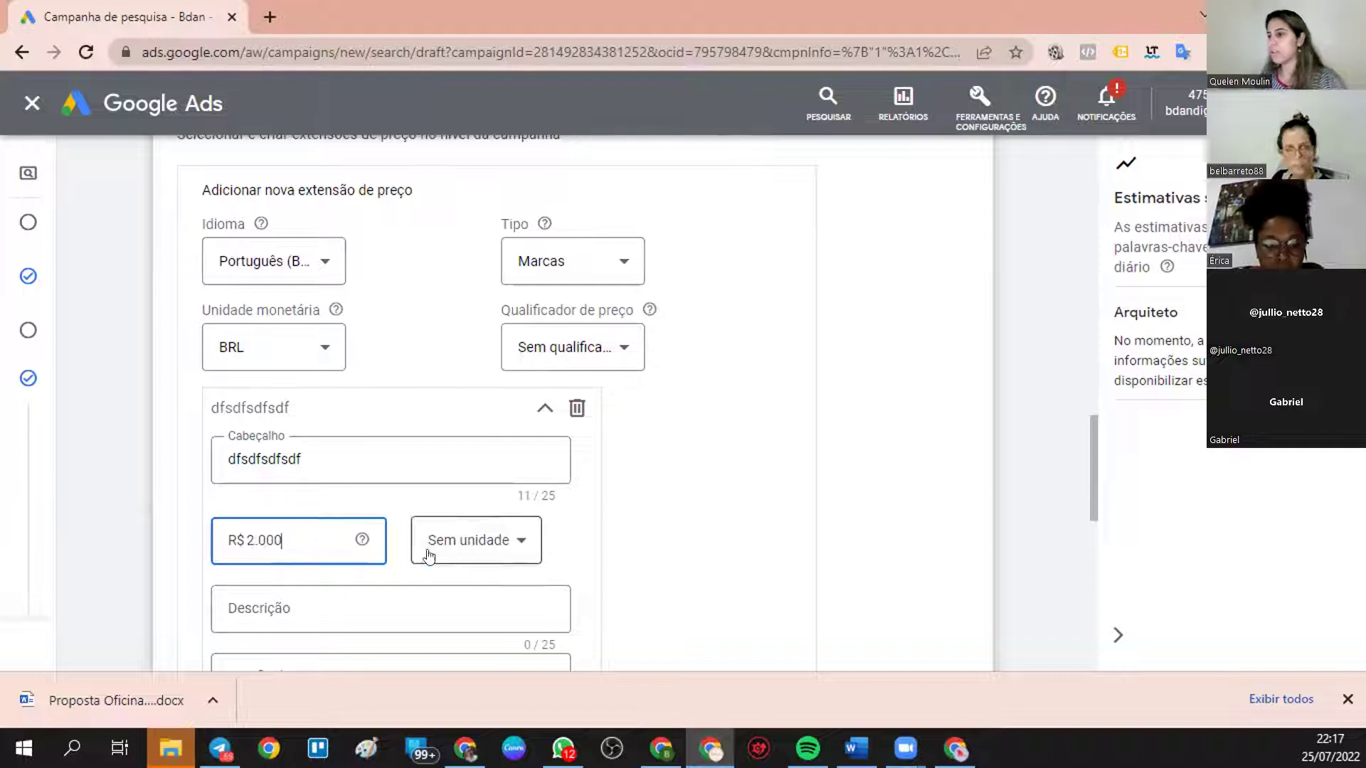
click(438, 529)
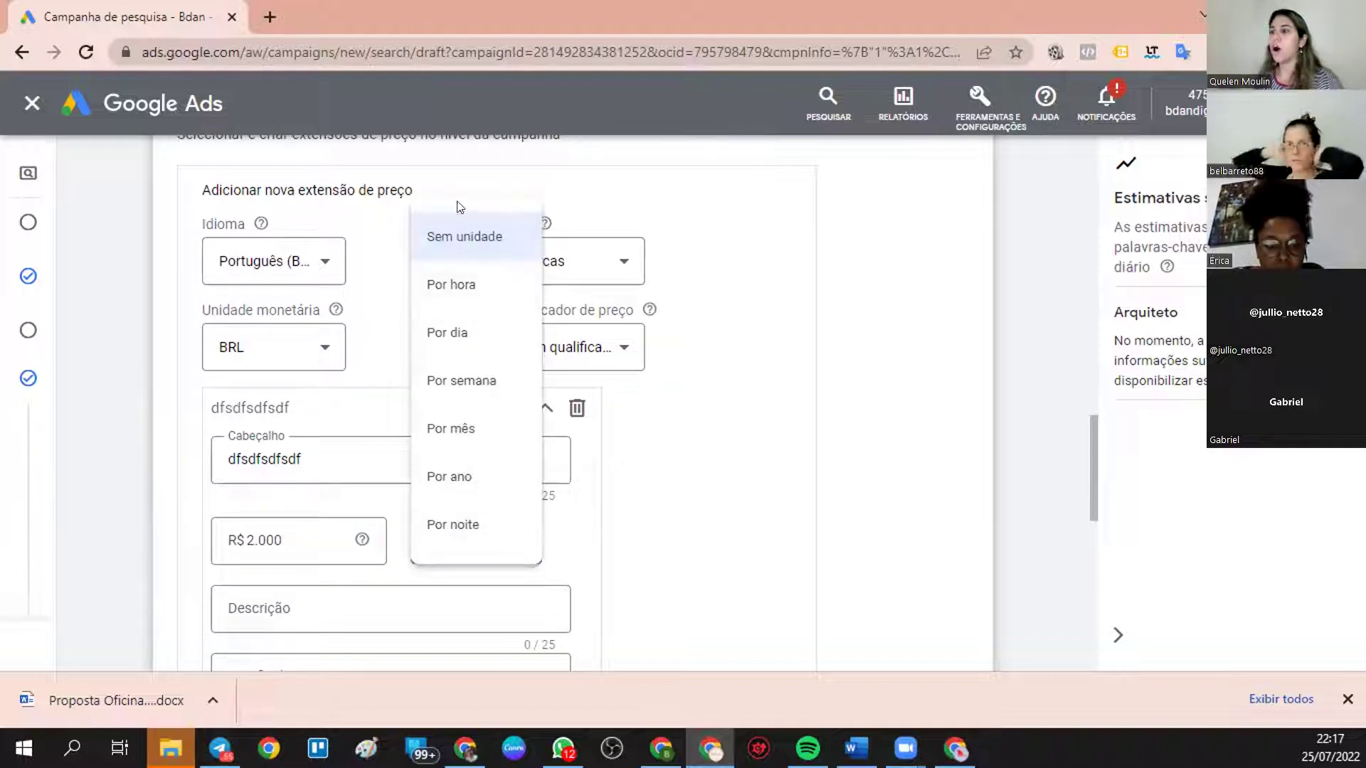
click(456, 287)
scroll(299, 590, down, 3)
click(347, 409)
text(vbcvbcv)
click(333, 475)
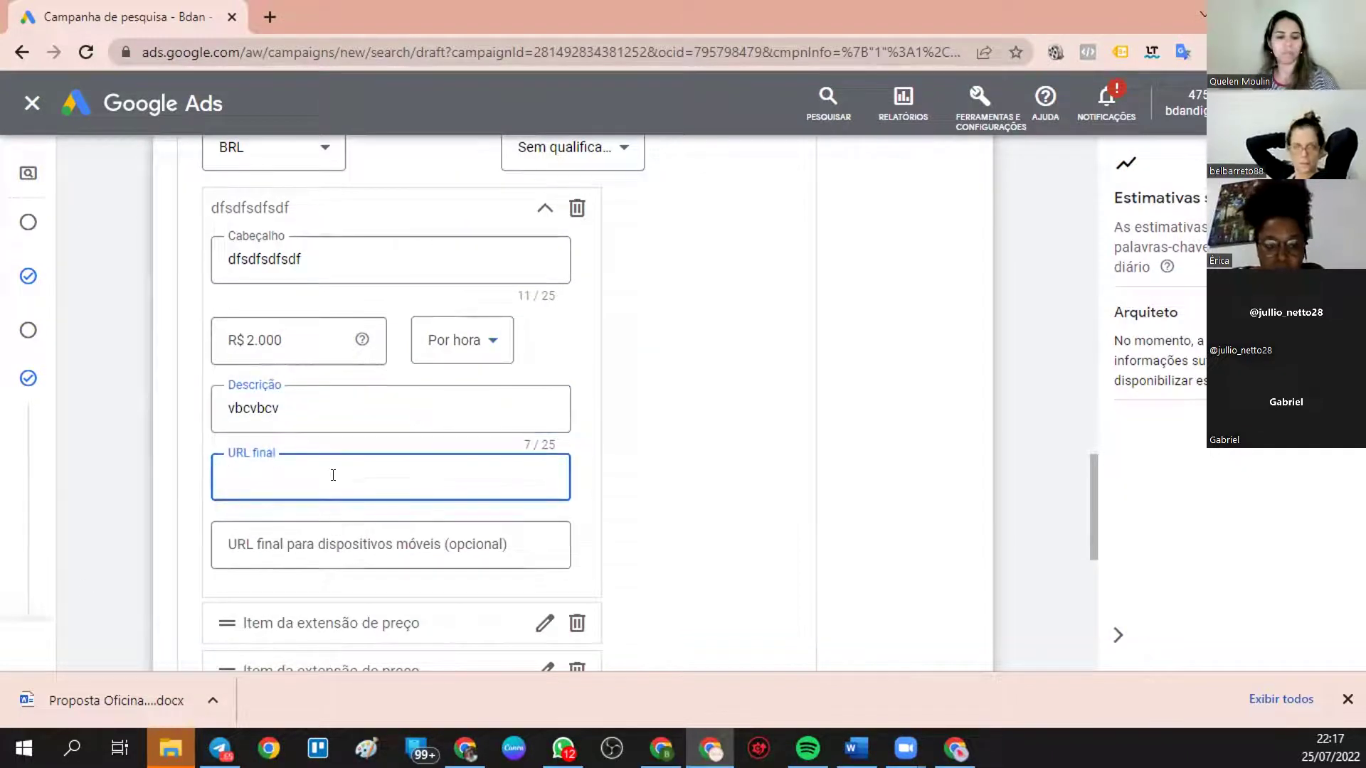
text(WWW.RAEVODSA.COM)
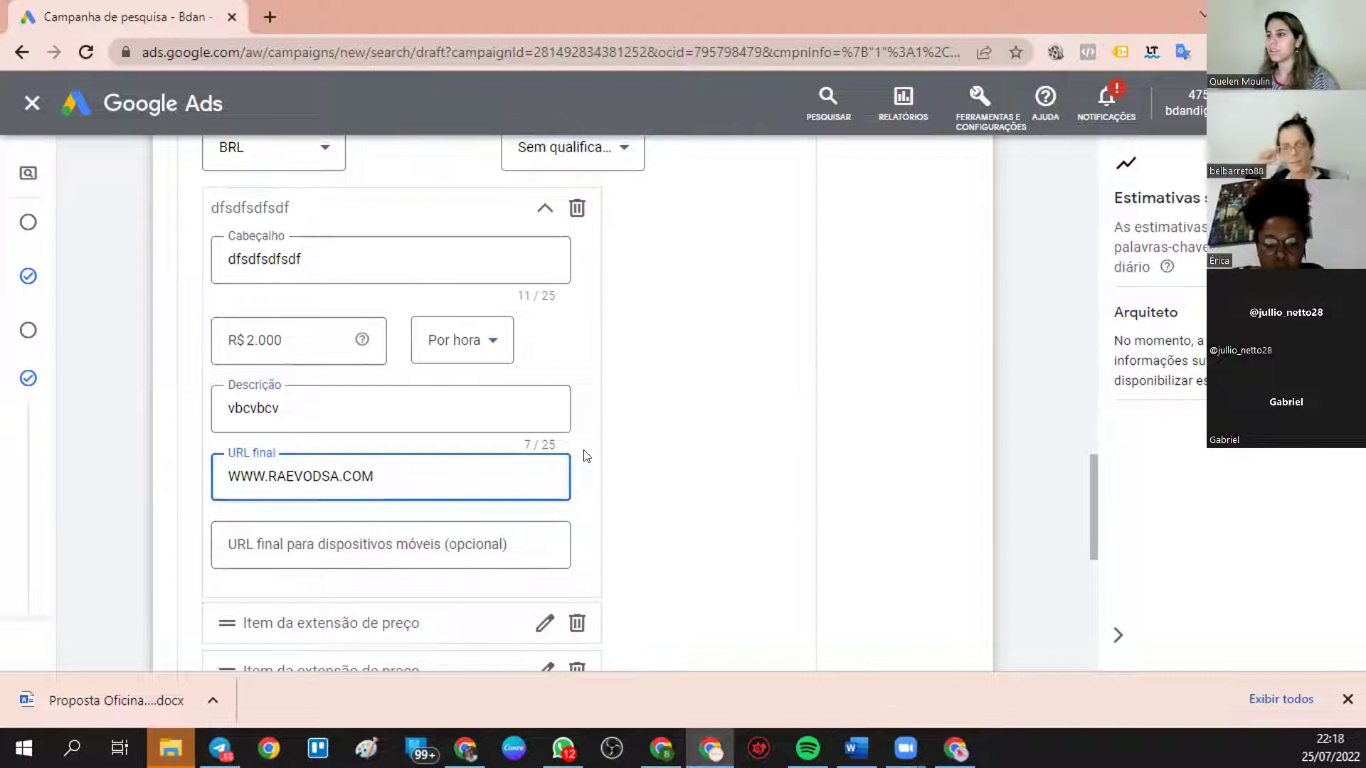
scroll(529, 456, down, 3)
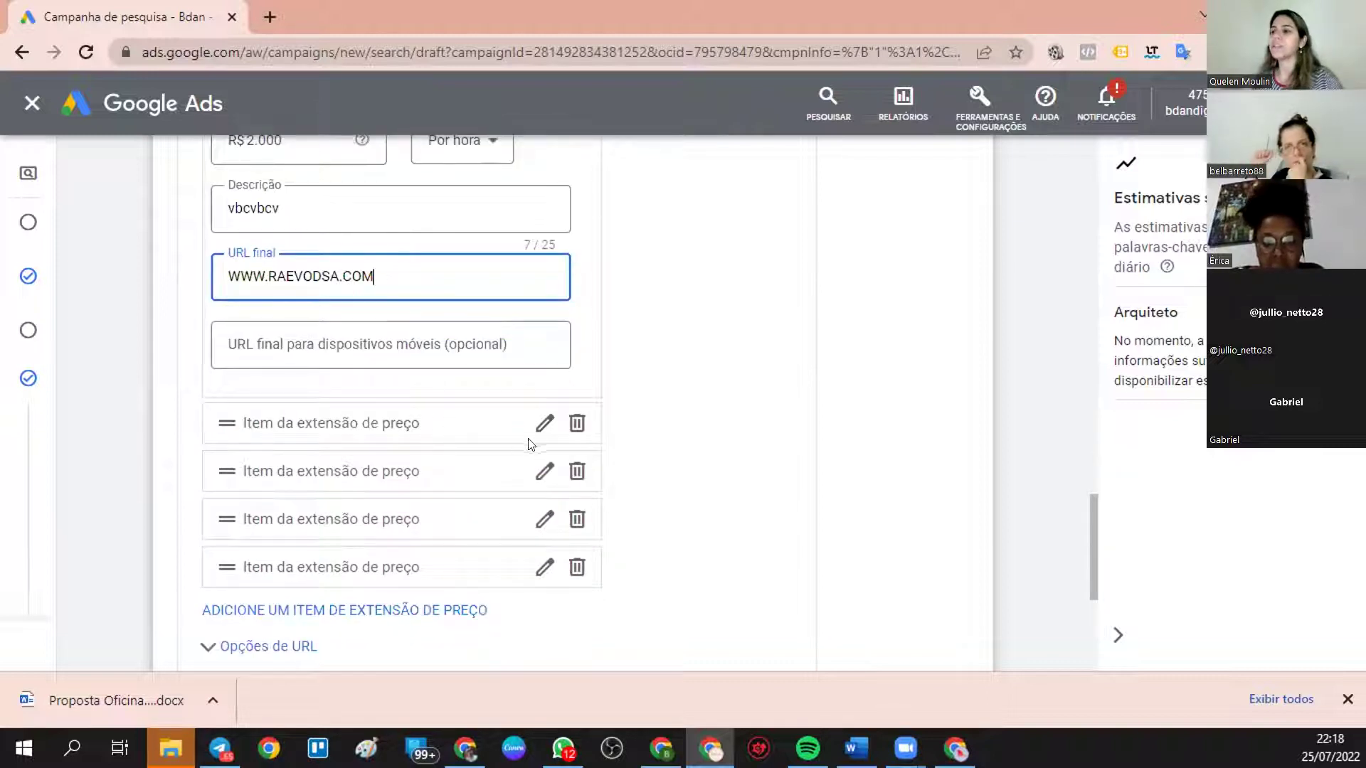
scroll(286, 619, down, 1)
scroll(287, 619, down, 2)
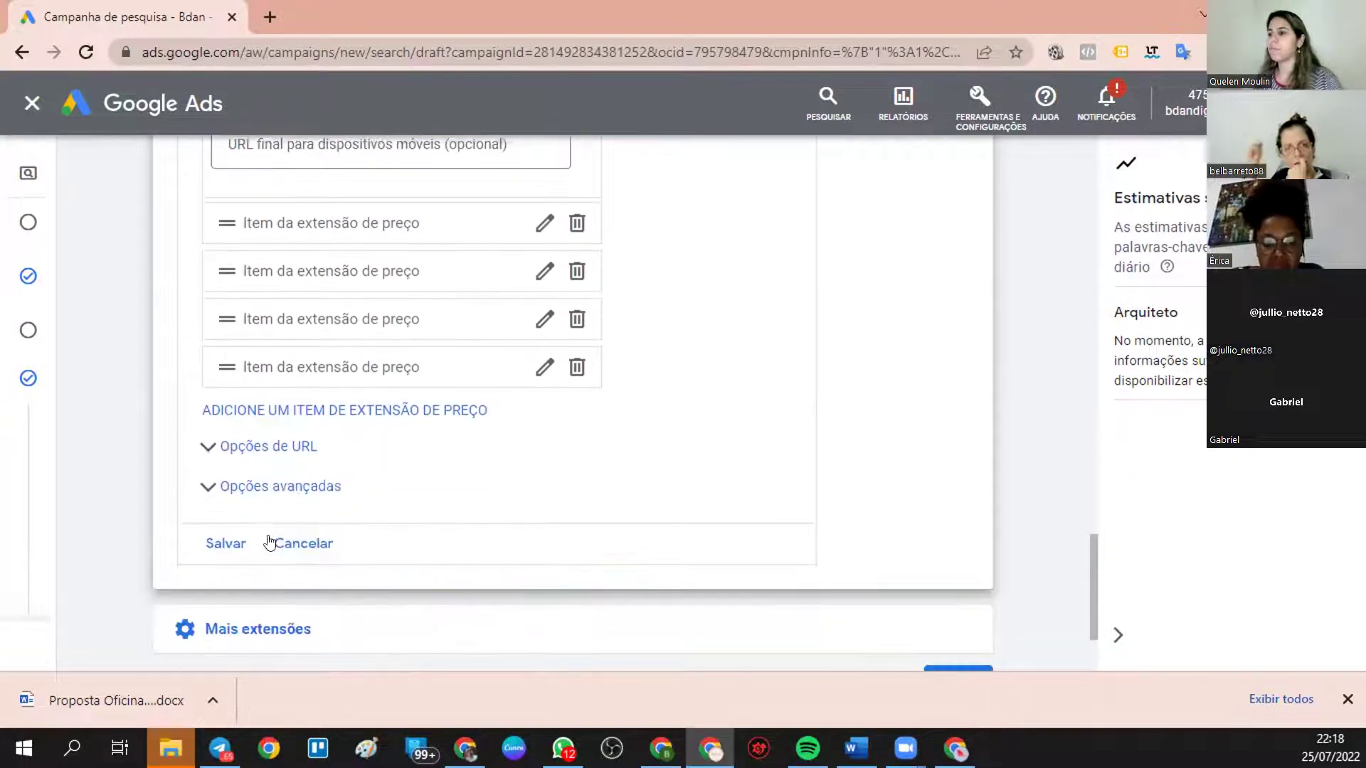
- Set the price extension's start date to 25 Jul 2022 and end date to 27 Jul 2022, then try saving
click(233, 488)
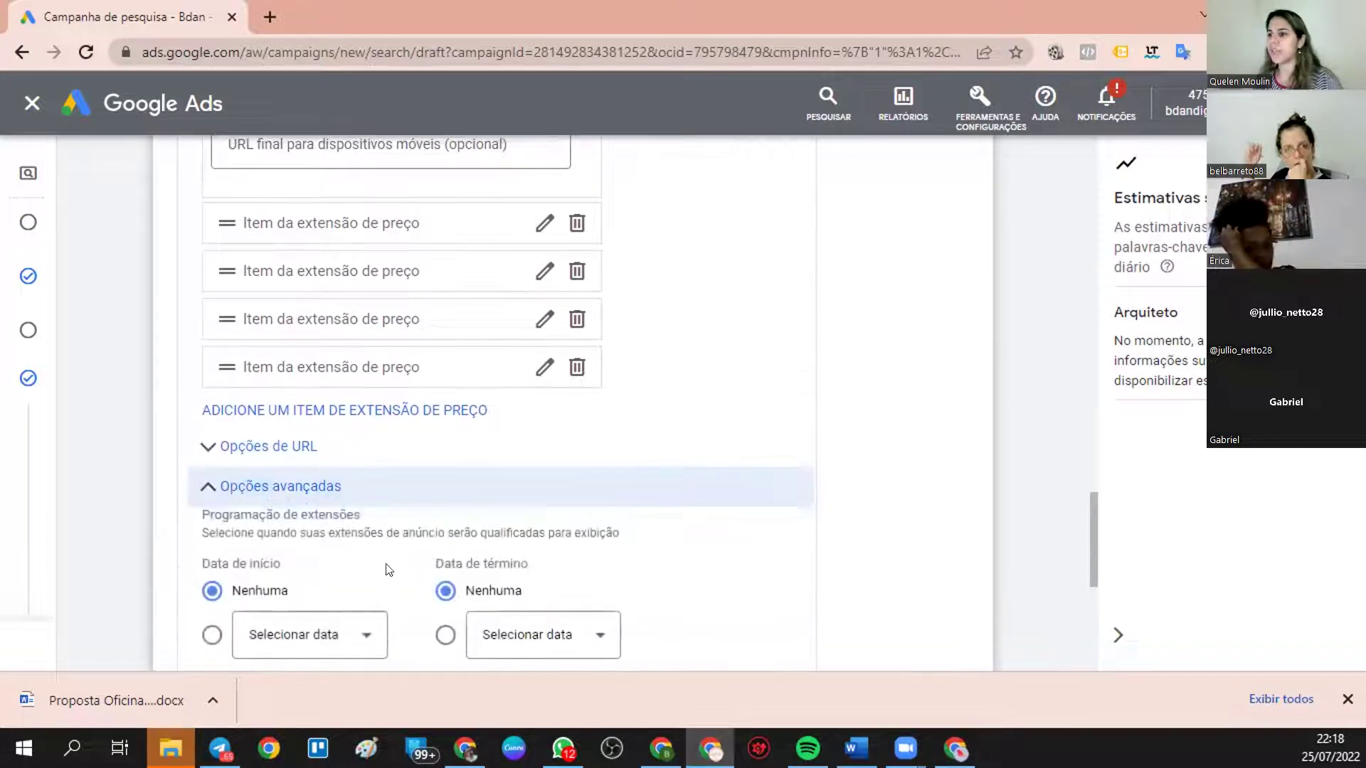
scroll(387, 567, down, 2)
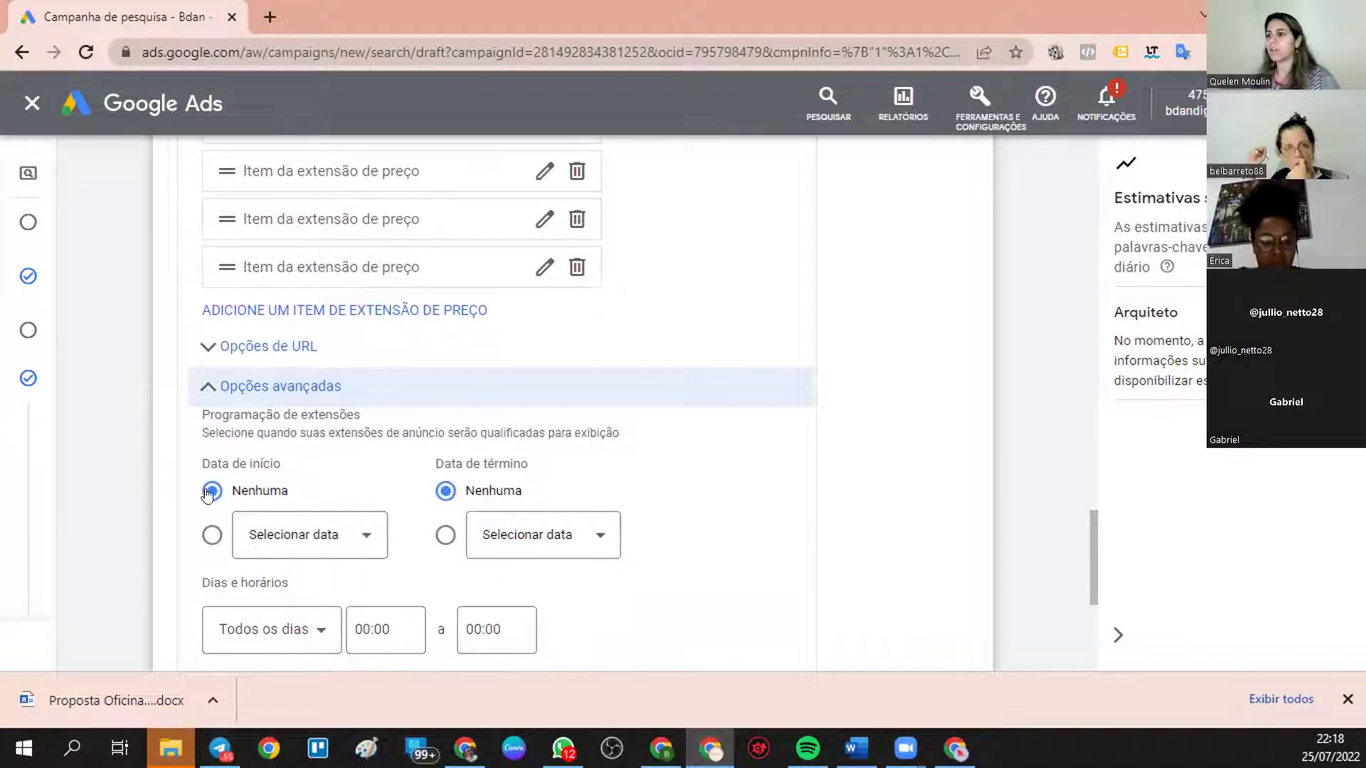
click(201, 537)
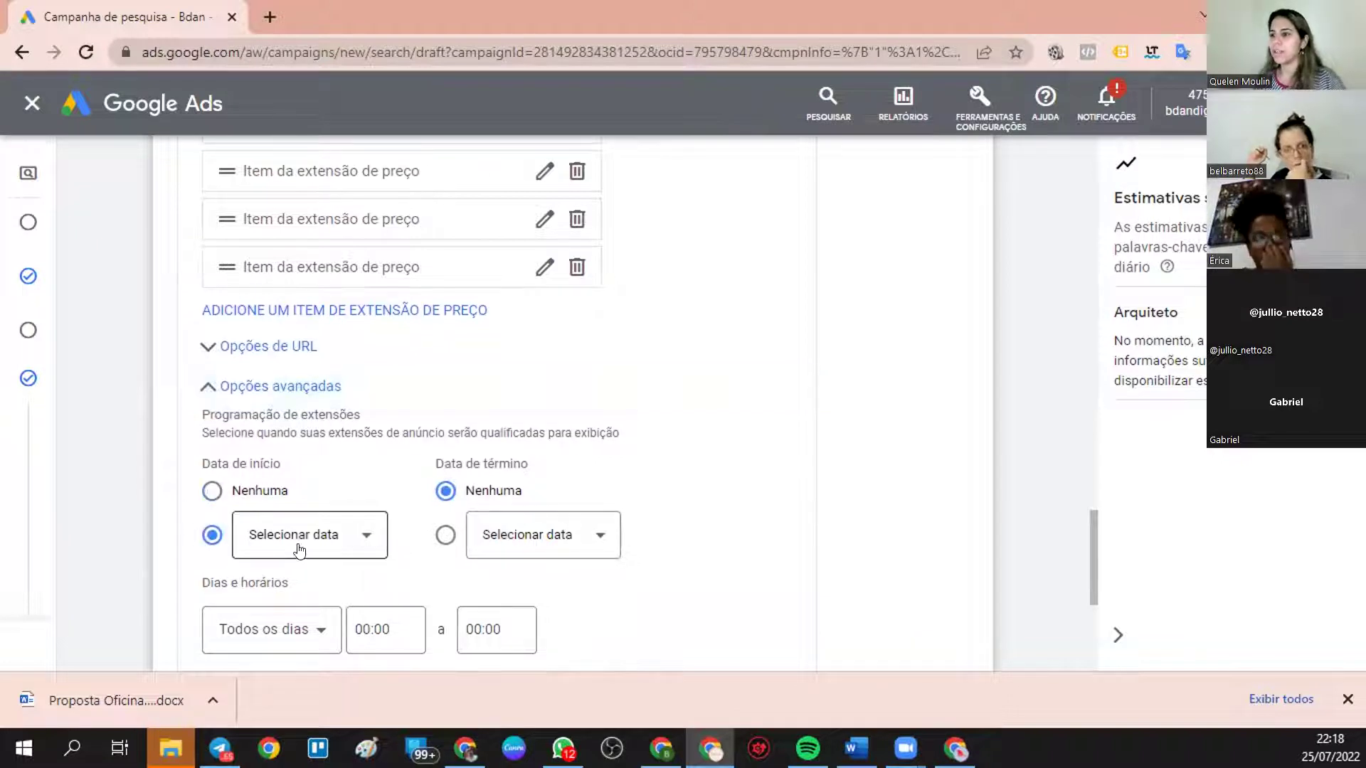
click(269, 535)
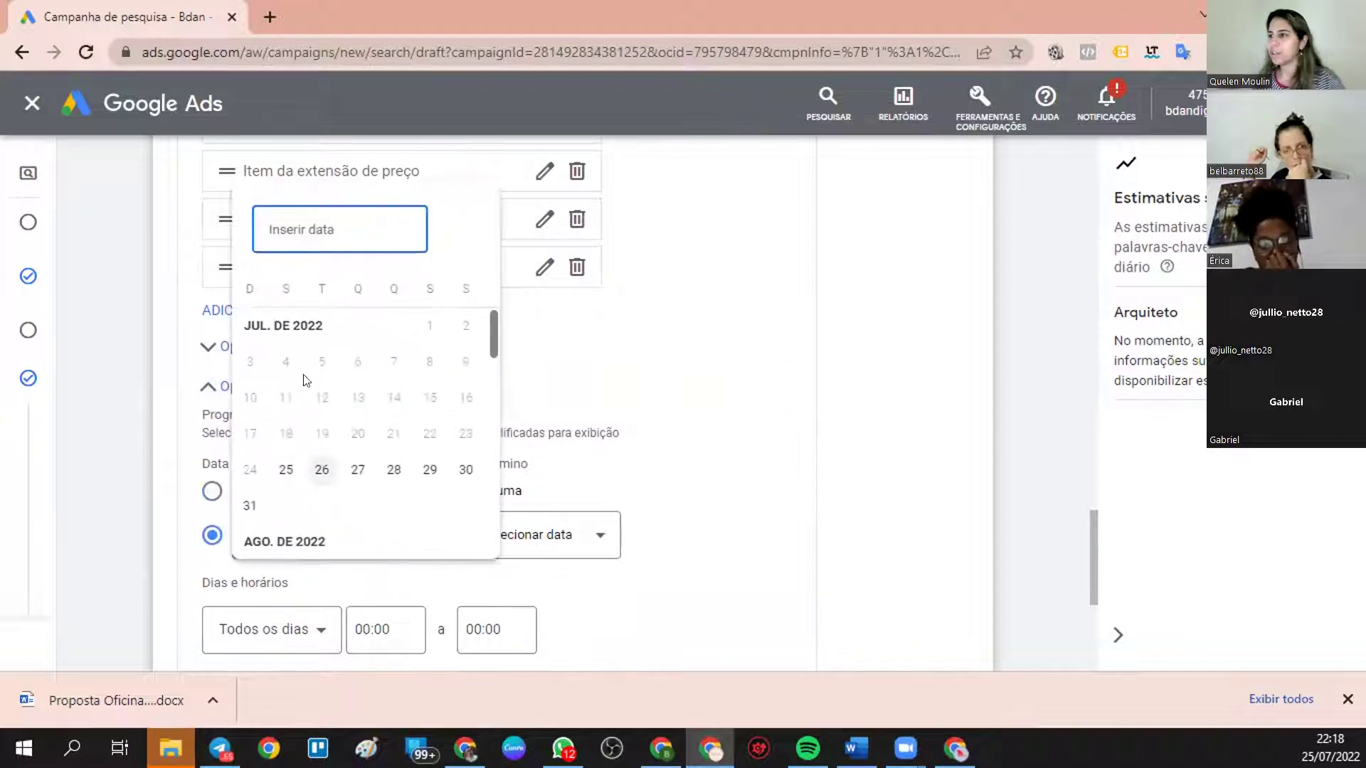
click(286, 469)
click(521, 543)
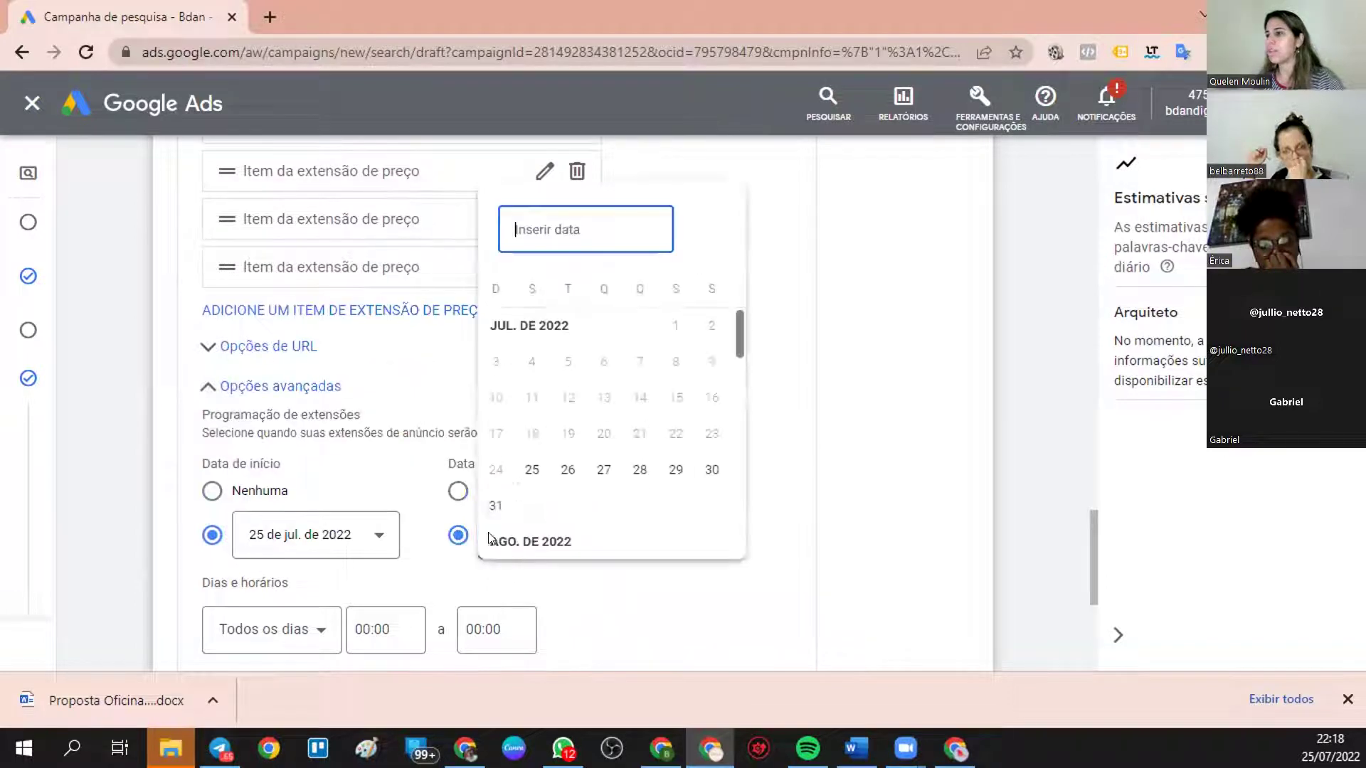
click(601, 471)
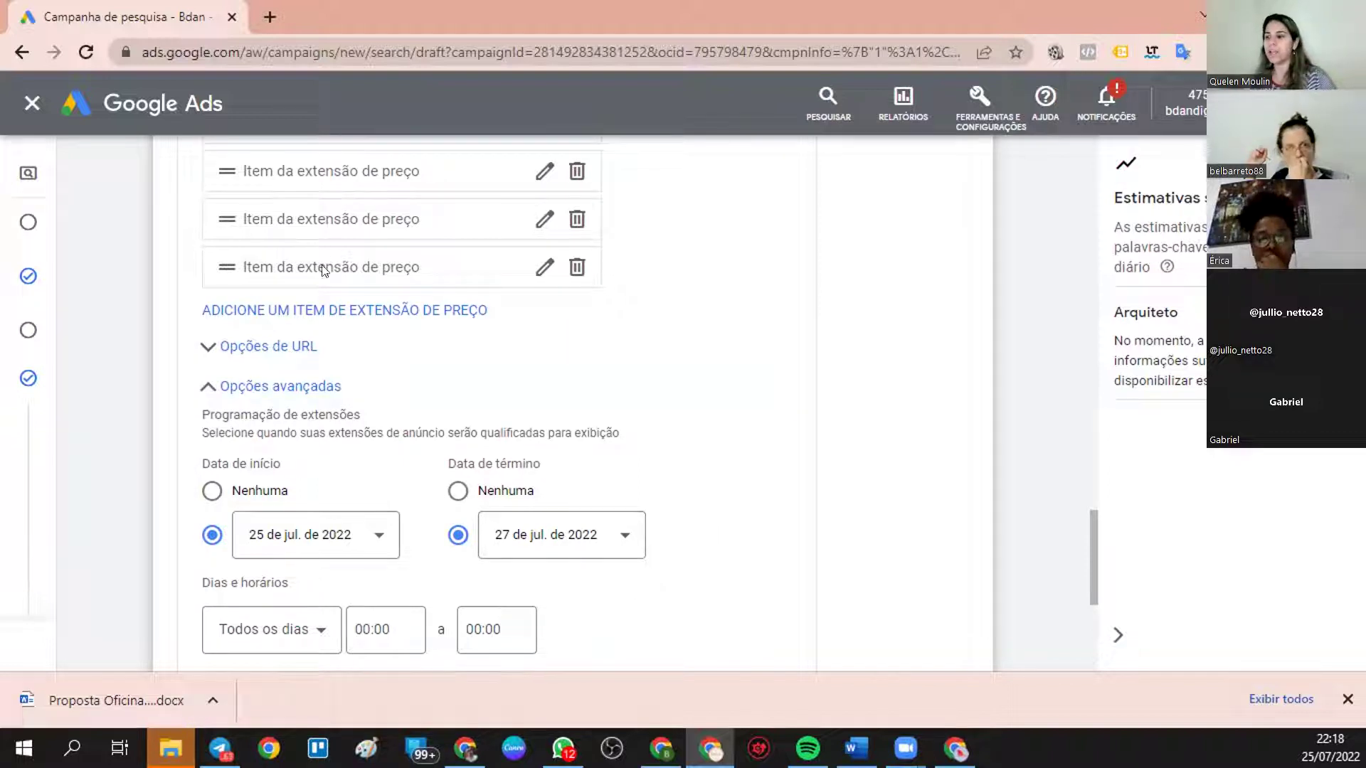
scroll(325, 272, down, 3)
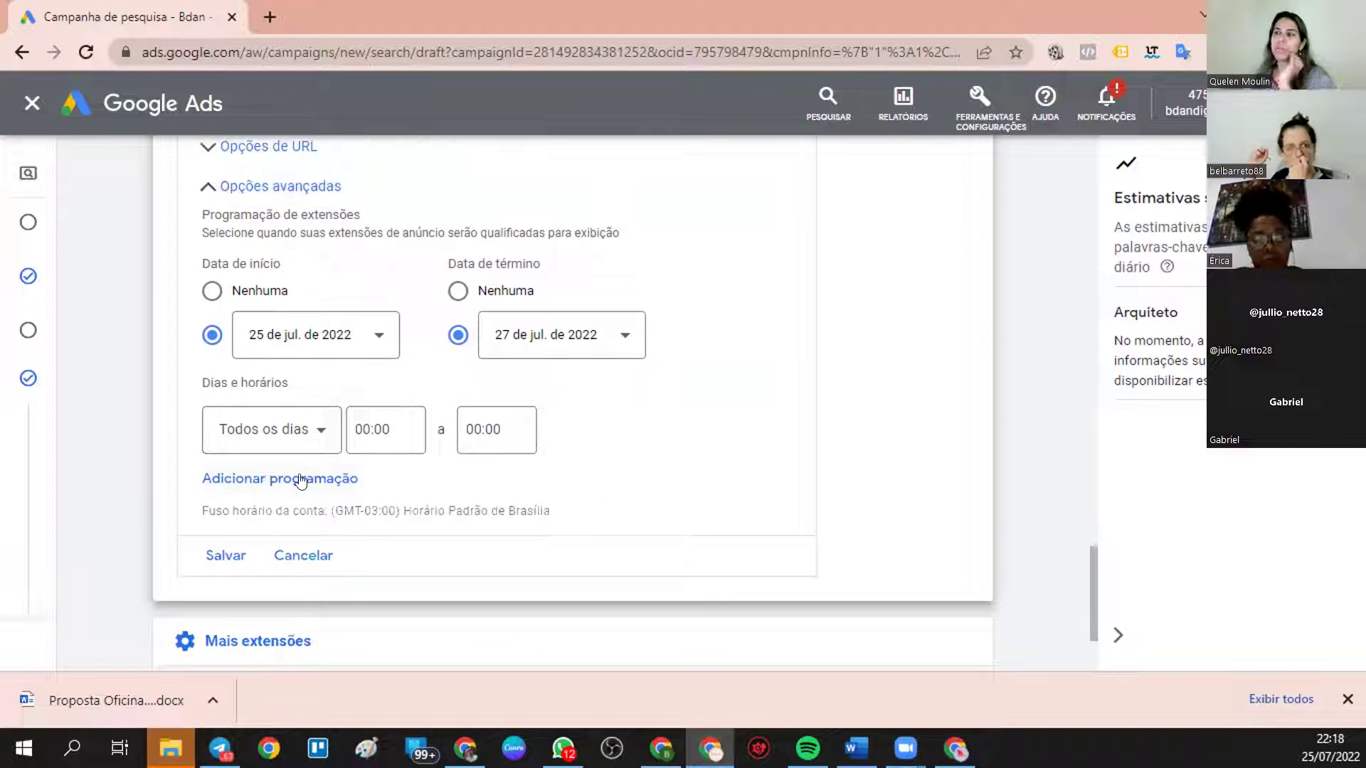
click(232, 569)
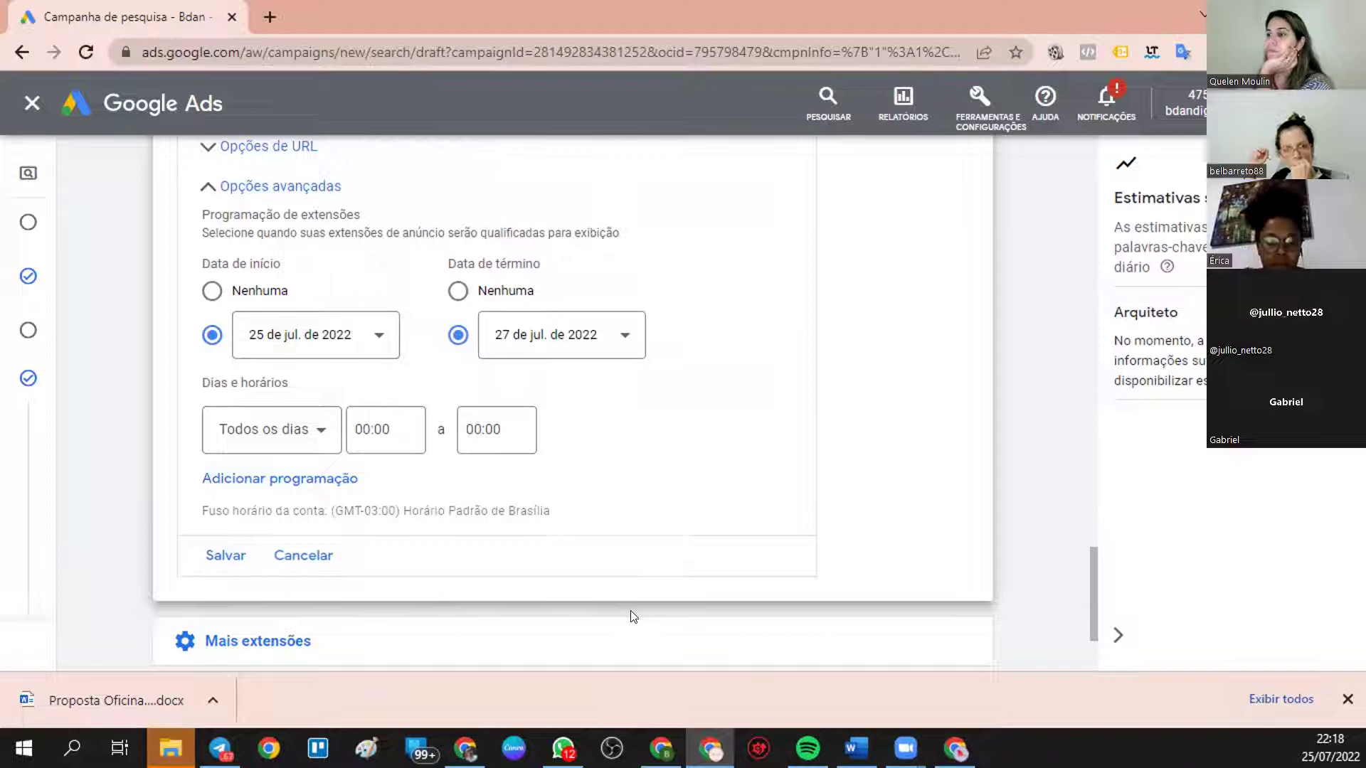
click(215, 554)
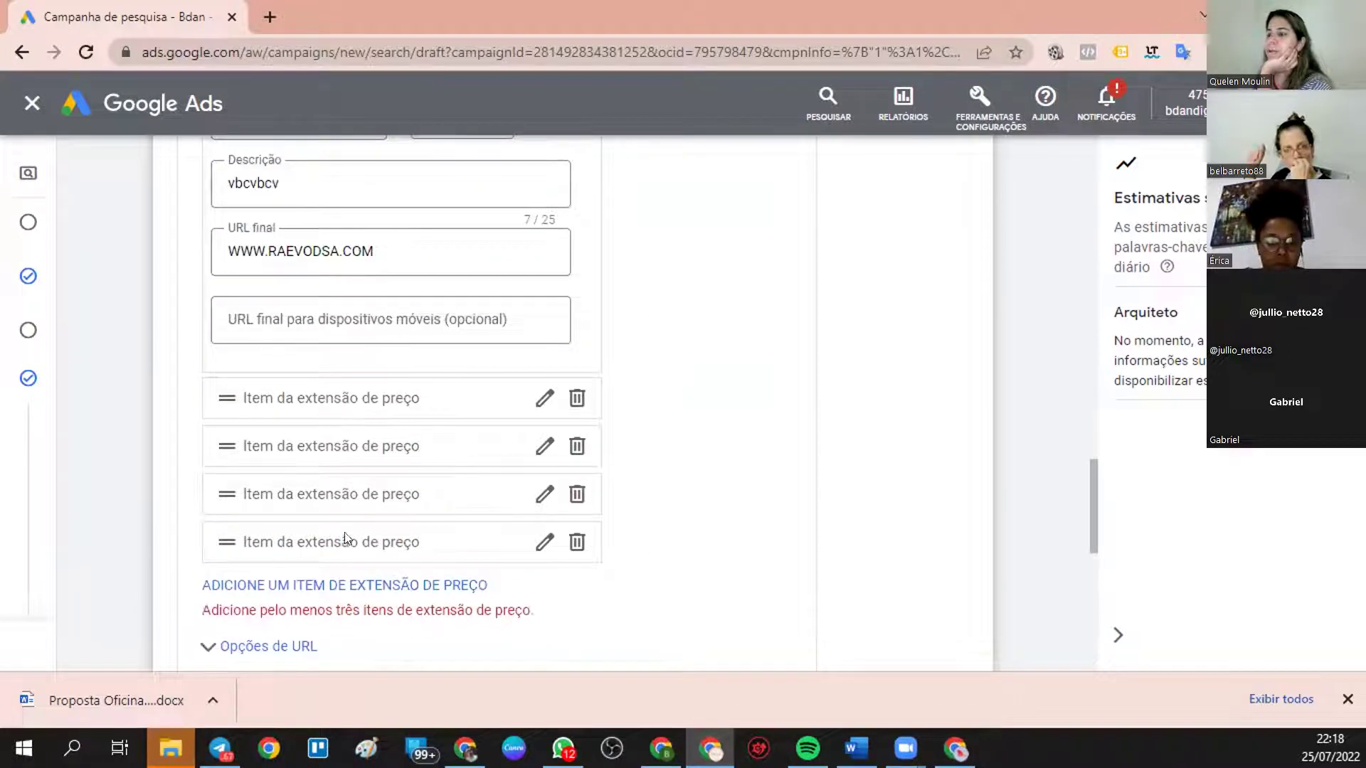
click(321, 397)
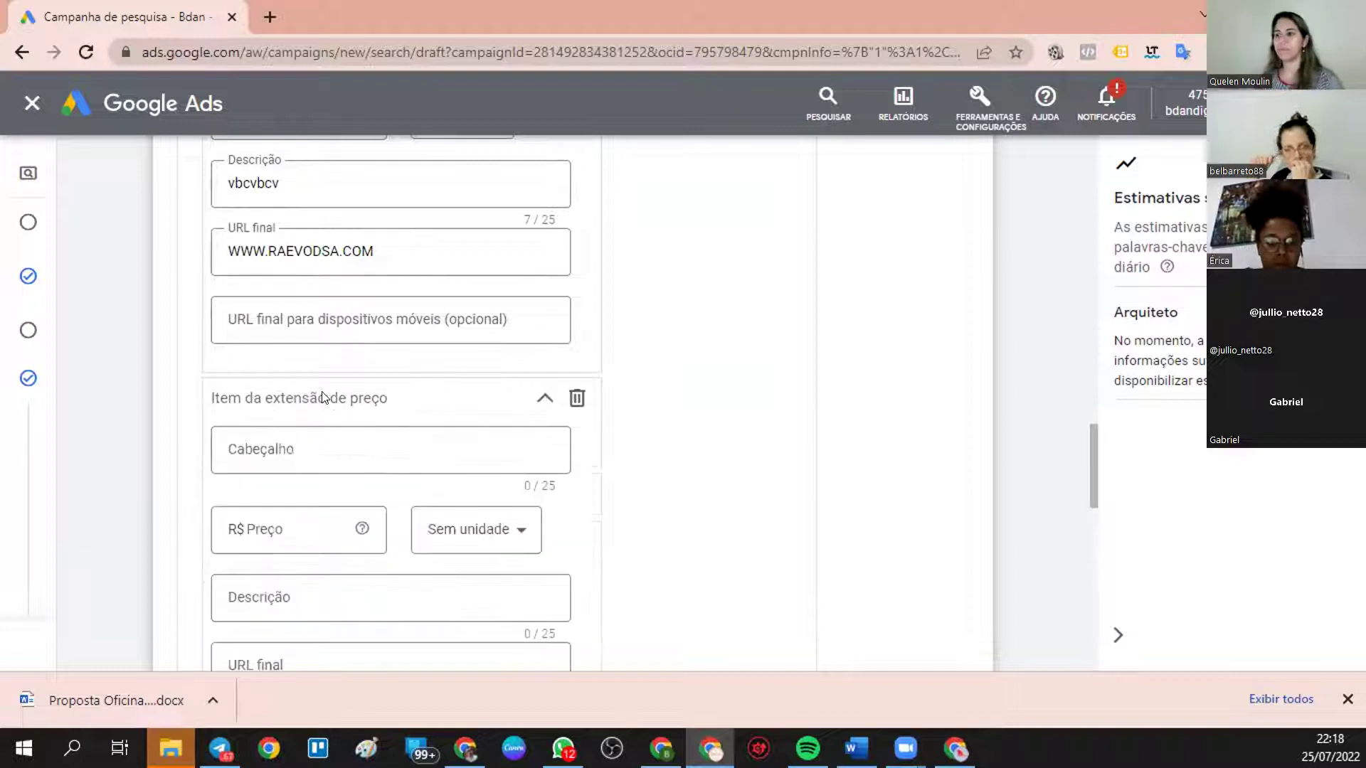
click(578, 397)
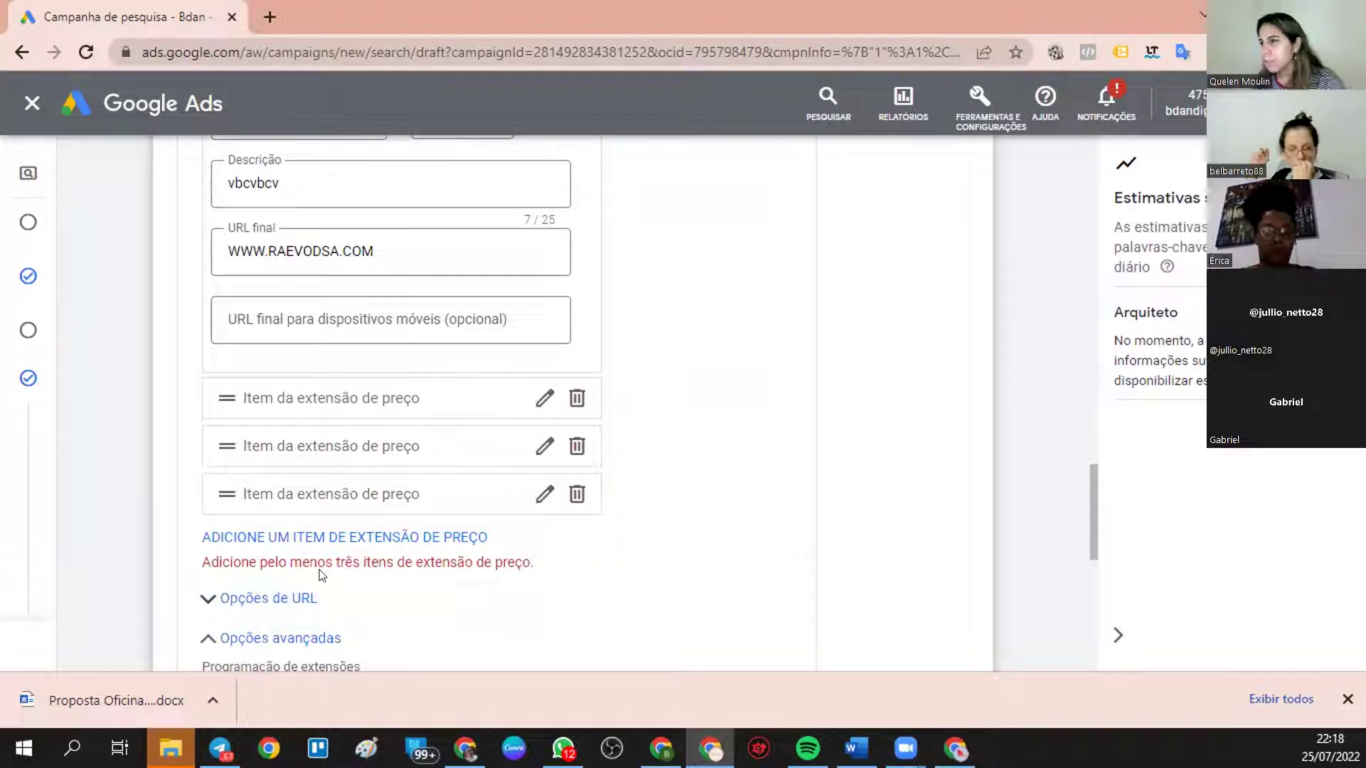
click(386, 405)
click(344, 461)
text(asdasdasd)
click(310, 528)
text(2.344)
click(428, 525)
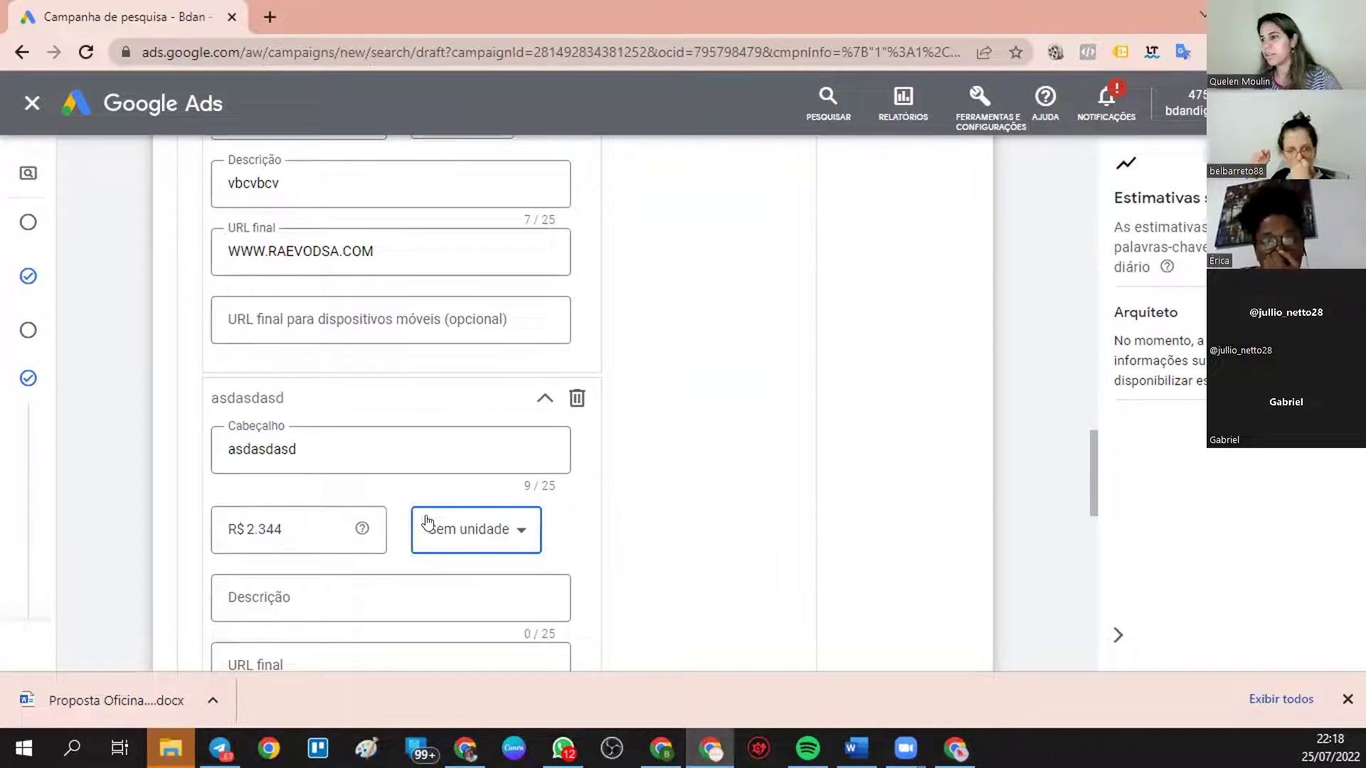
click(452, 331)
click(344, 597)
text(sdsdsd)
scroll(344, 597, down, 4)
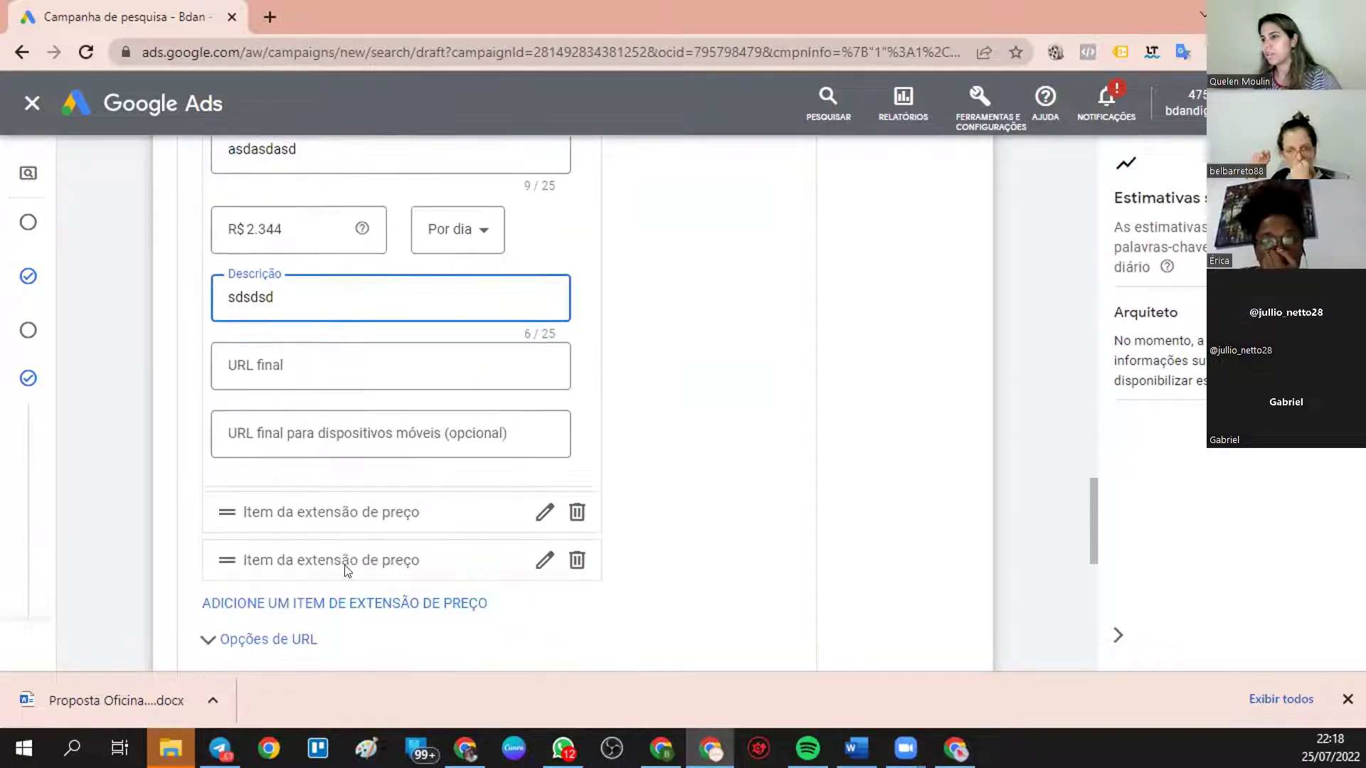
click(349, 353)
text(WWW.RAEVODSA.COM)
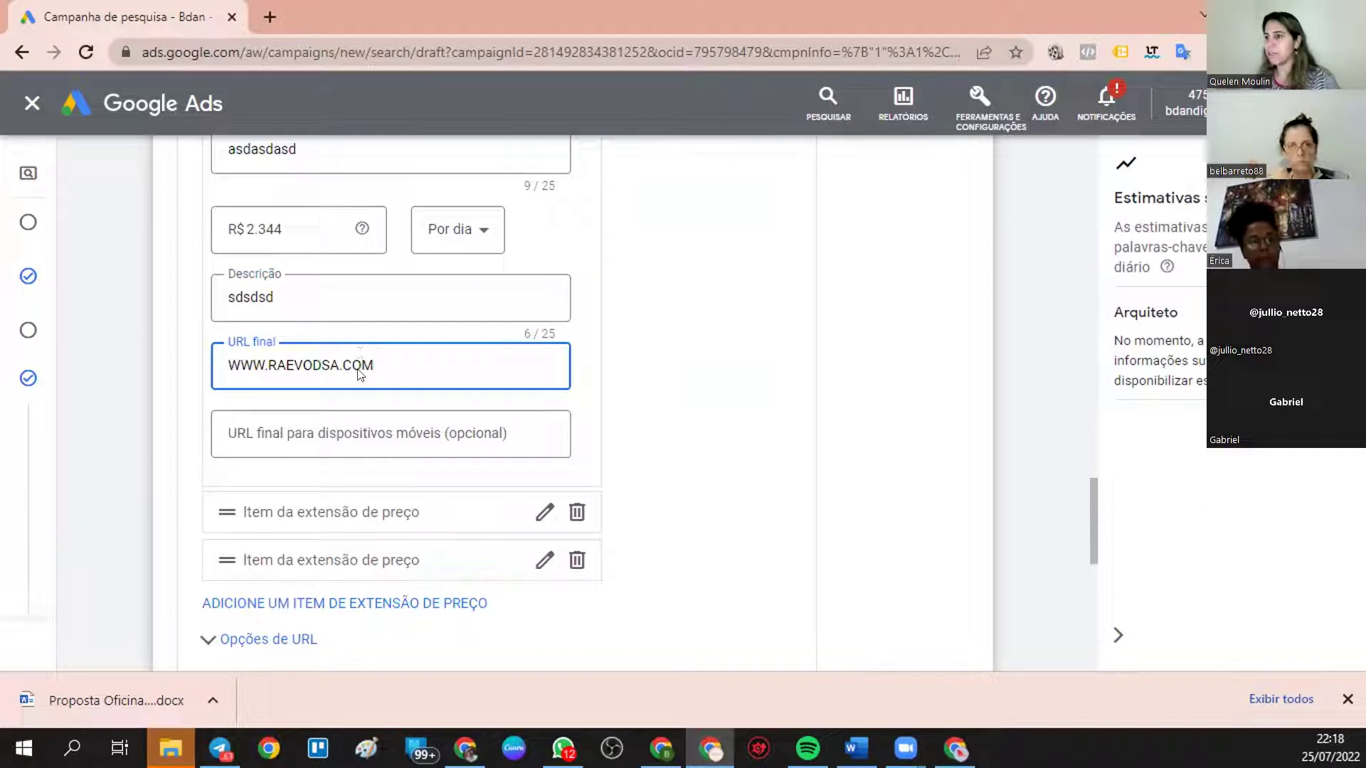
click(356, 511)
click(333, 558)
text(s)
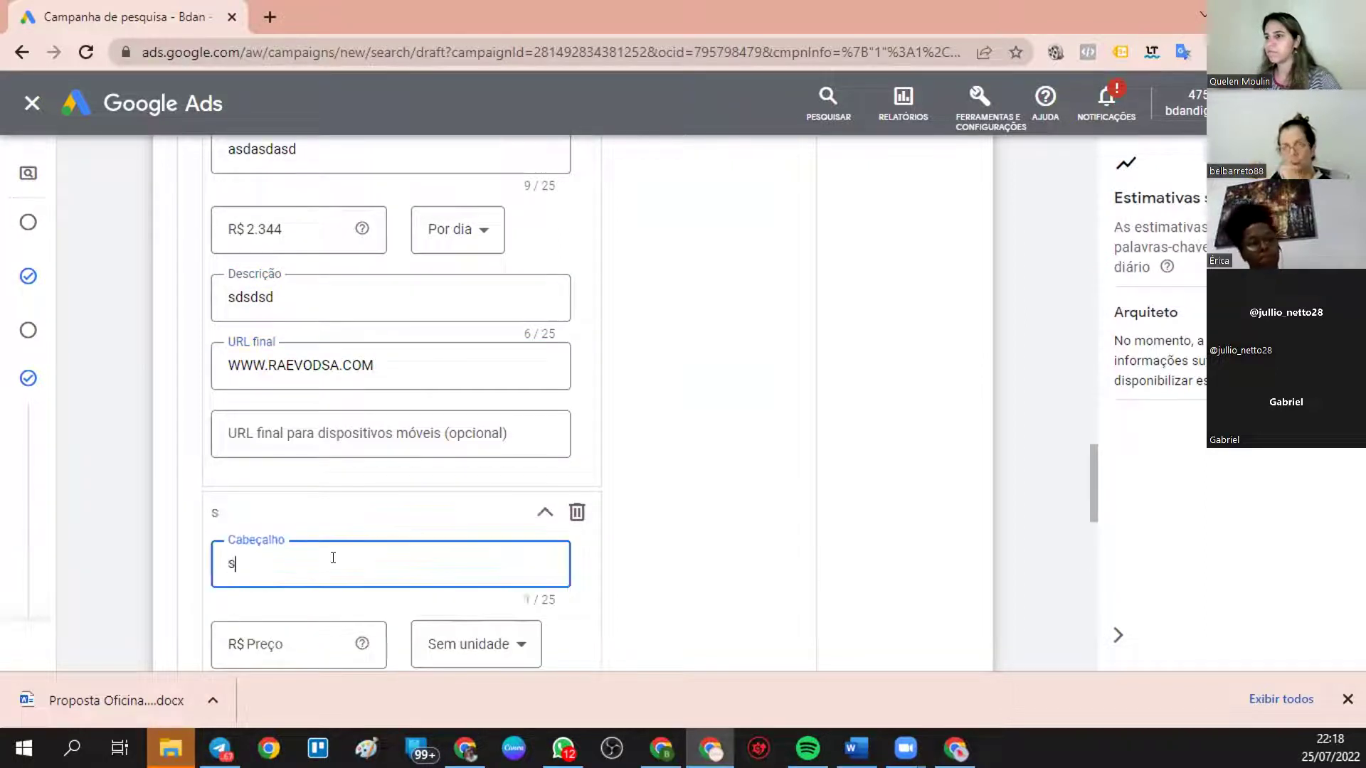
text(dsdsdgsfg)
scroll(332, 557, down, 3)
click(299, 441)
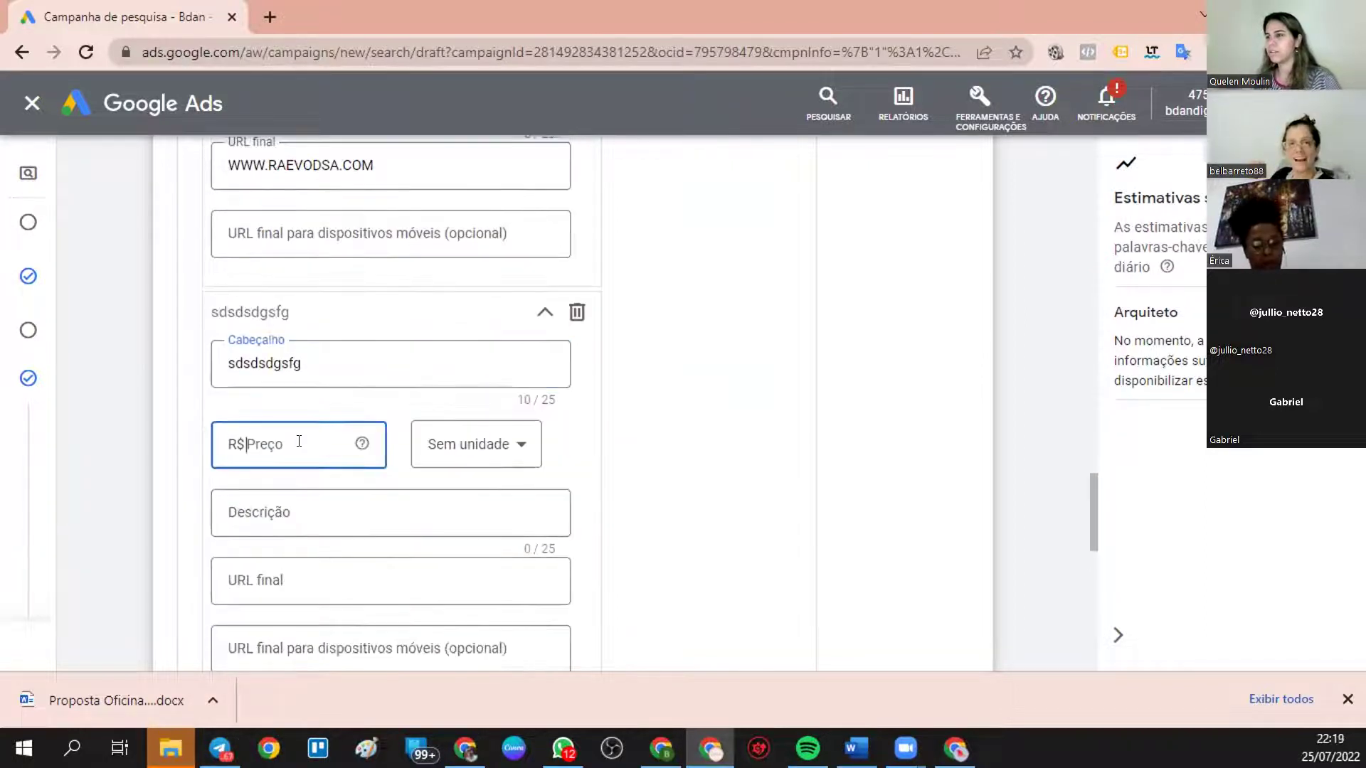
text(2.554)
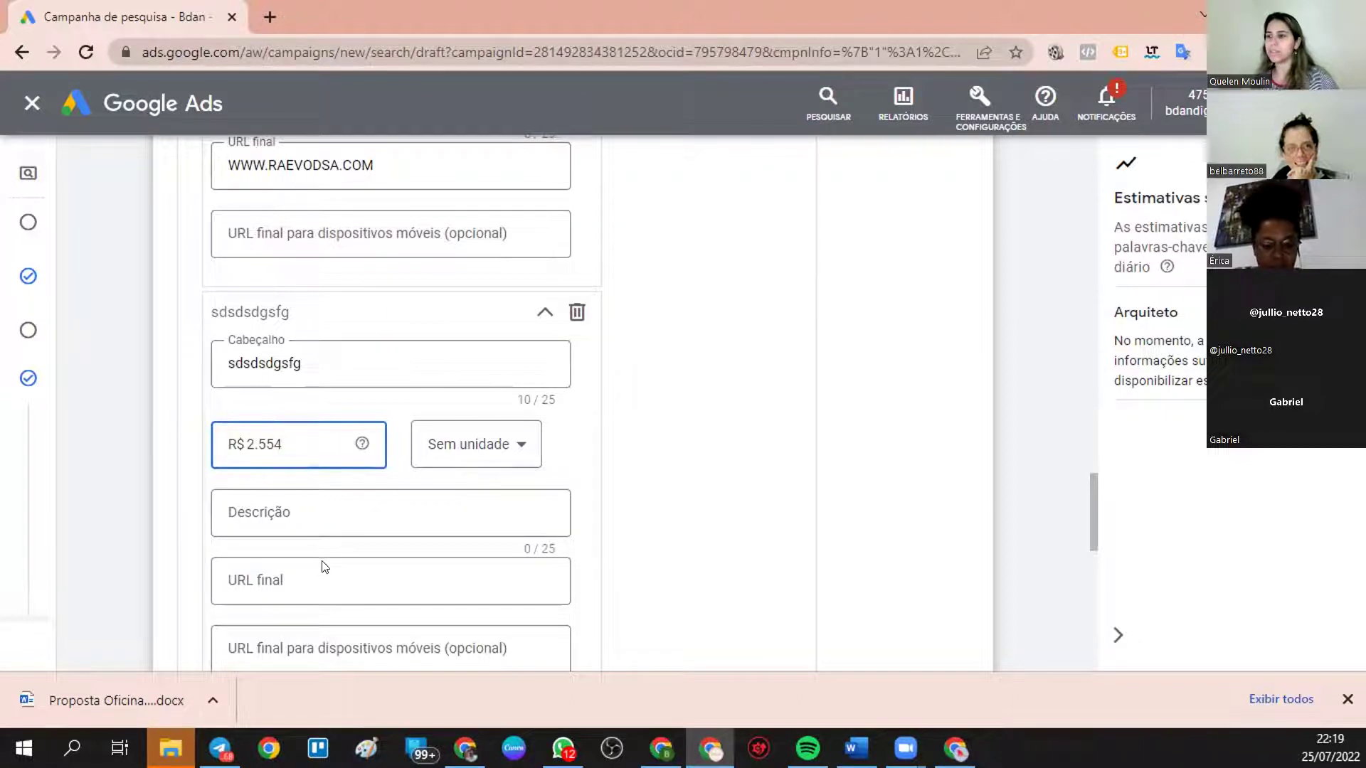
click(334, 503)
text(dsfsdfsdf)
click(334, 574)
text(WWW.RAEVODSA.COM)
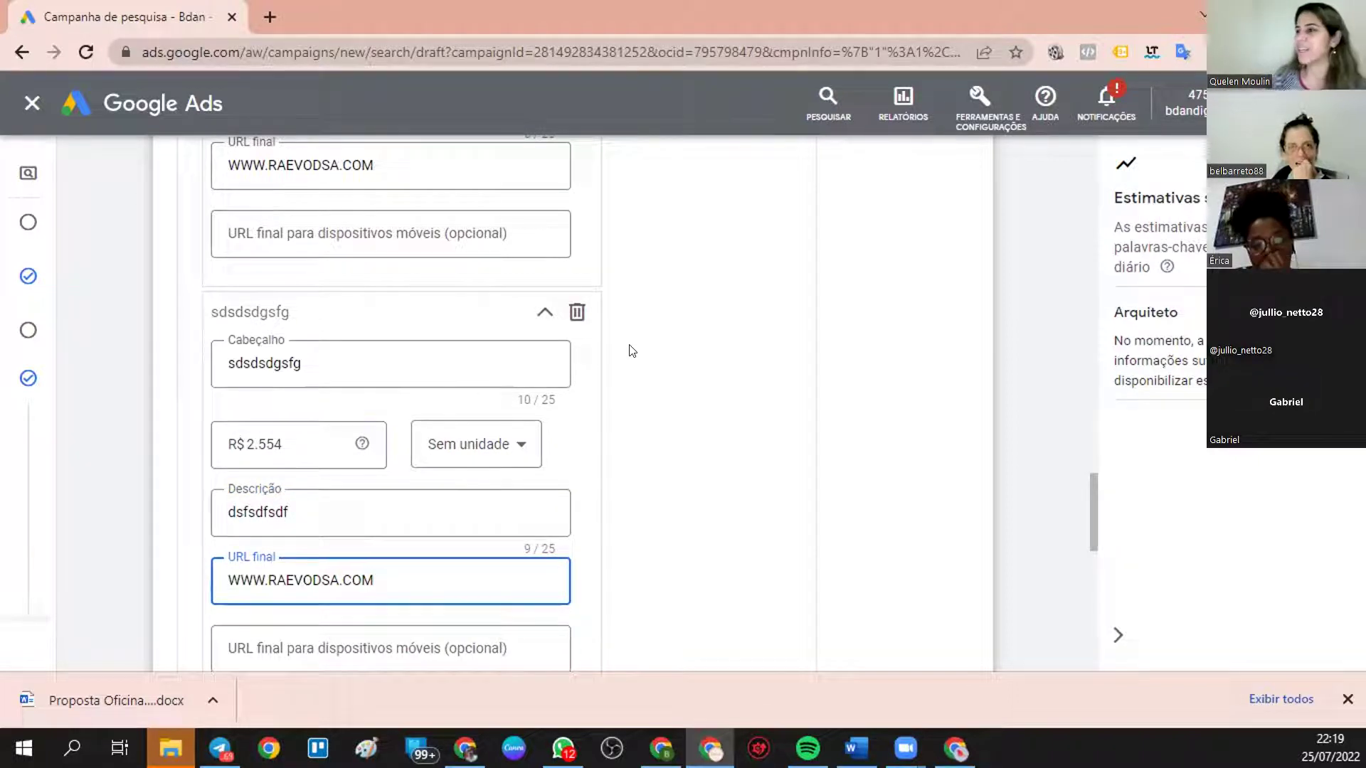
scroll(647, 426, down, 5)
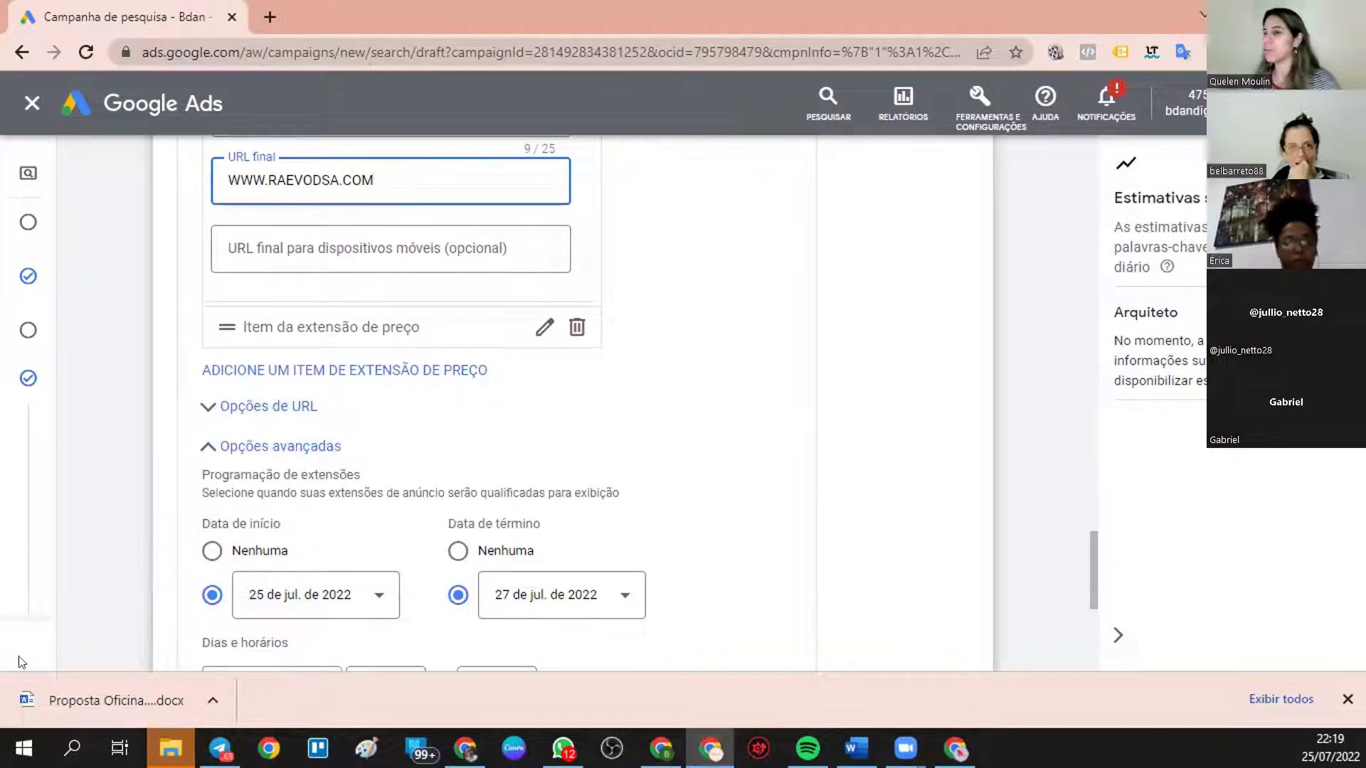
mouse_move(20, 658)
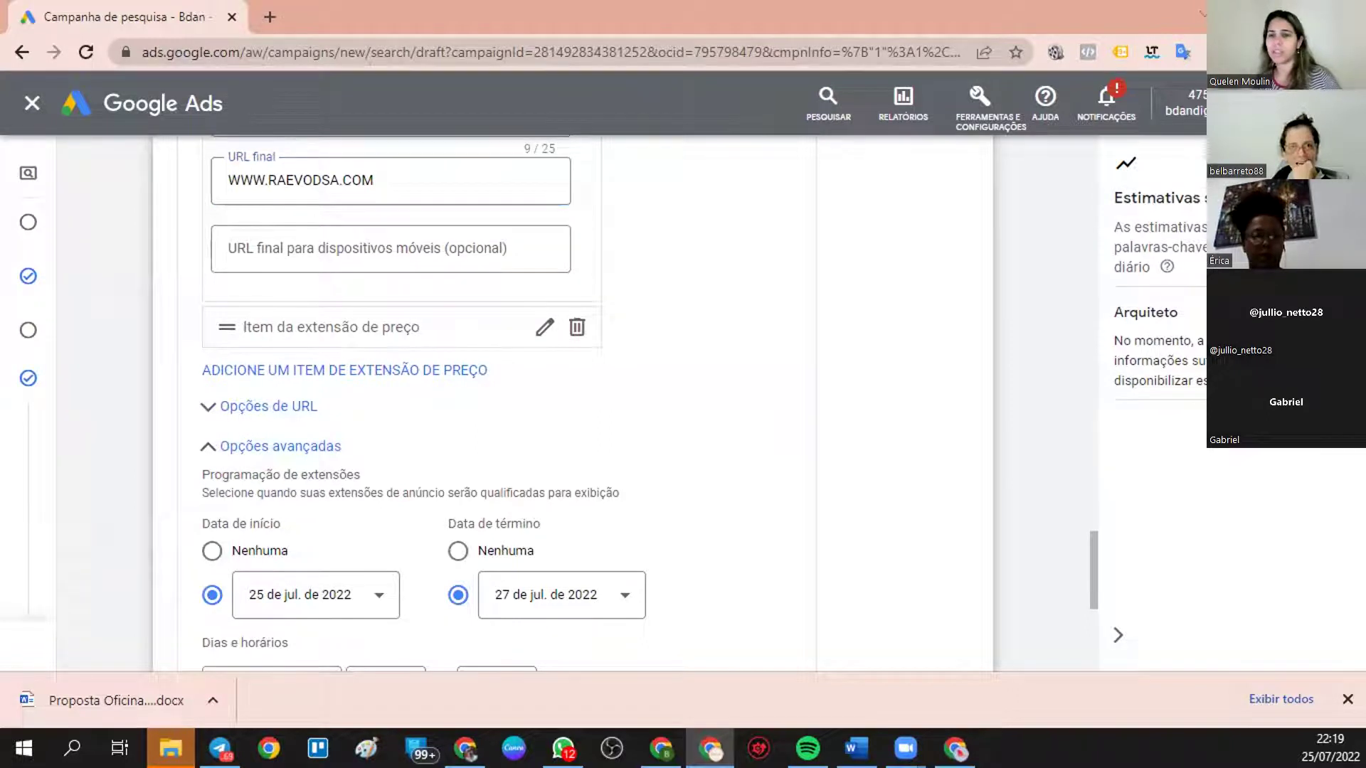
scroll(505, 382, down, 4)
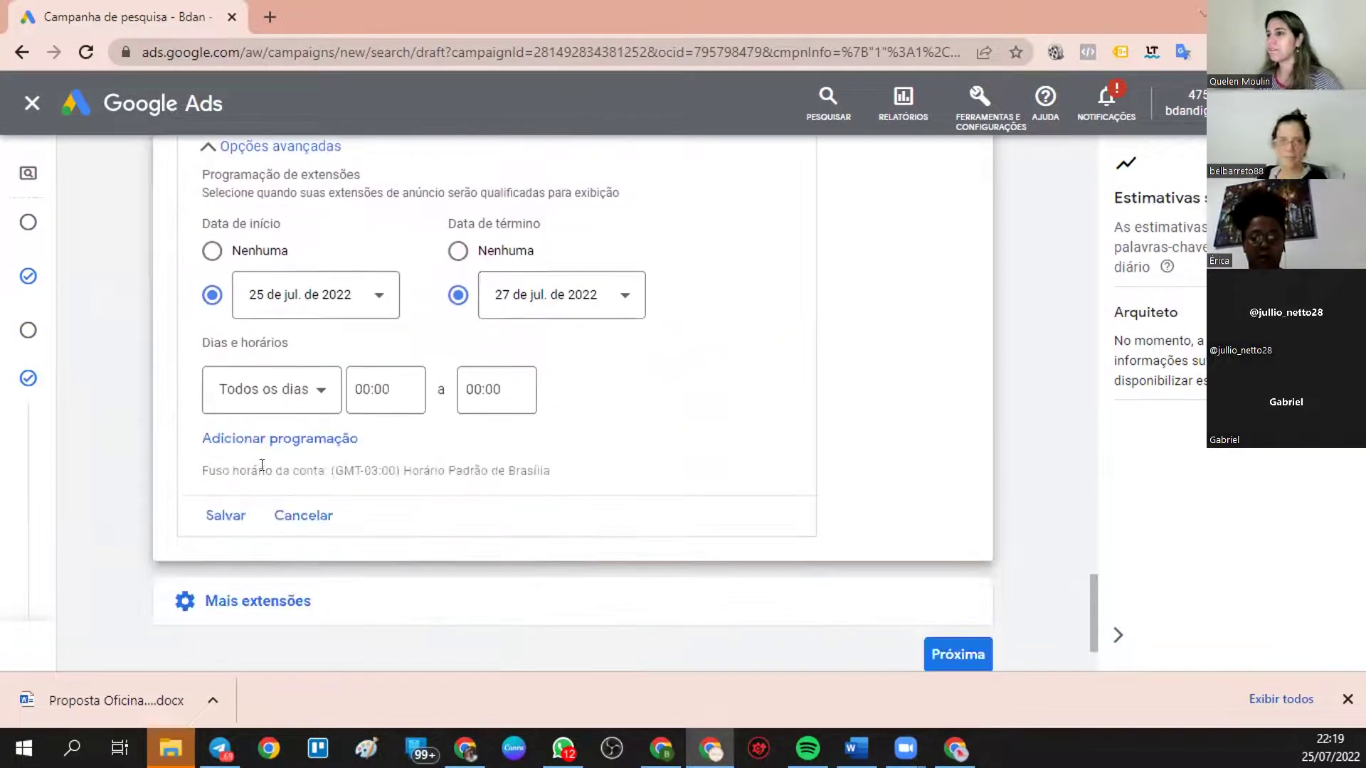
- Save the price extension, preview it in a mobile ad, and toggle price highlighting off and on twice
click(216, 516)
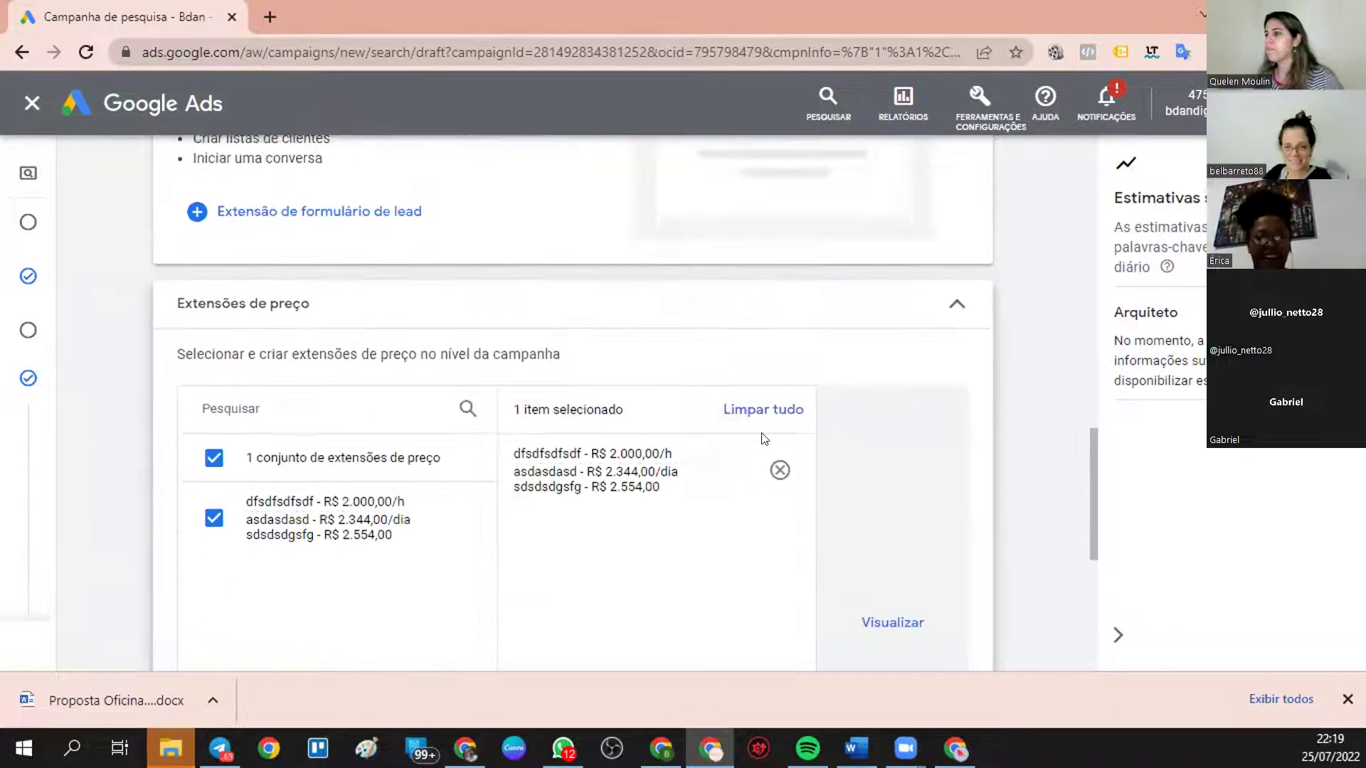
click(892, 622)
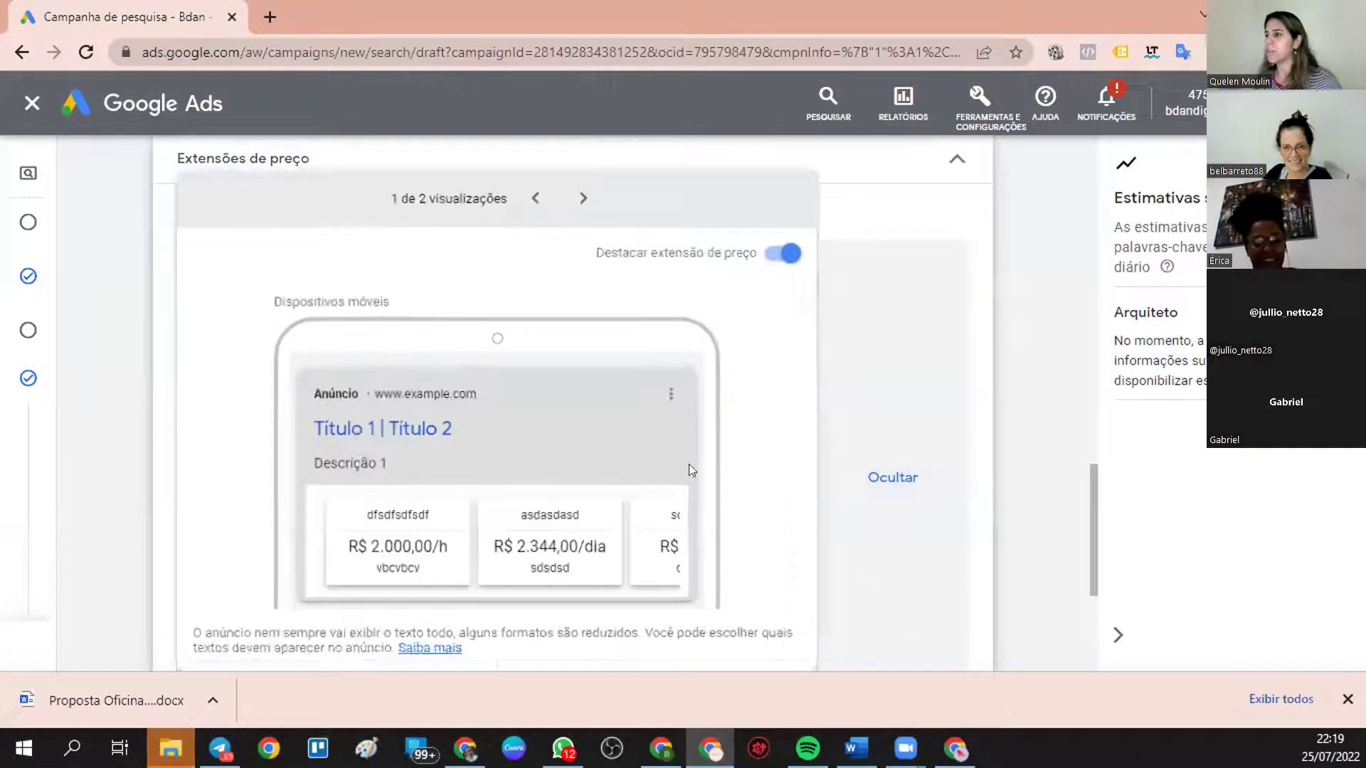
scroll(439, 552, down, 1)
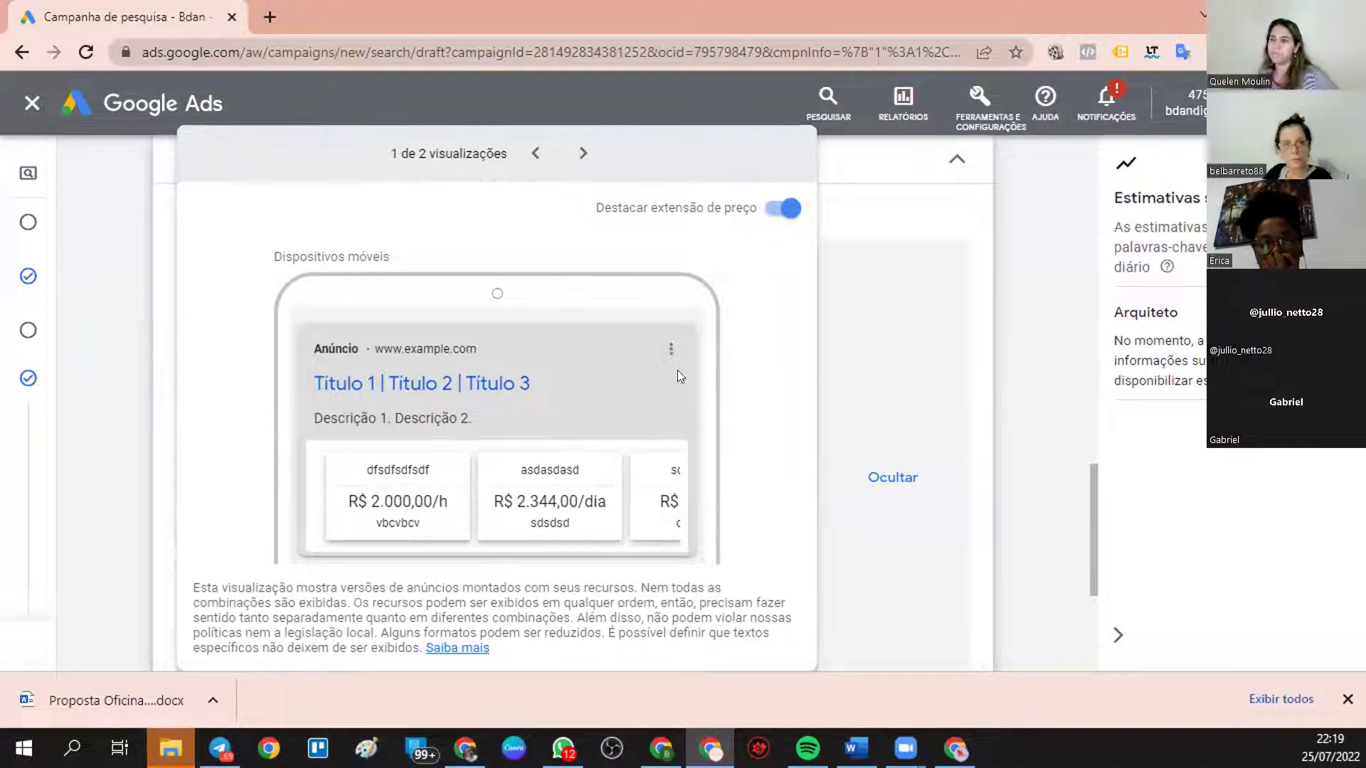
click(782, 211)
click(782, 211)
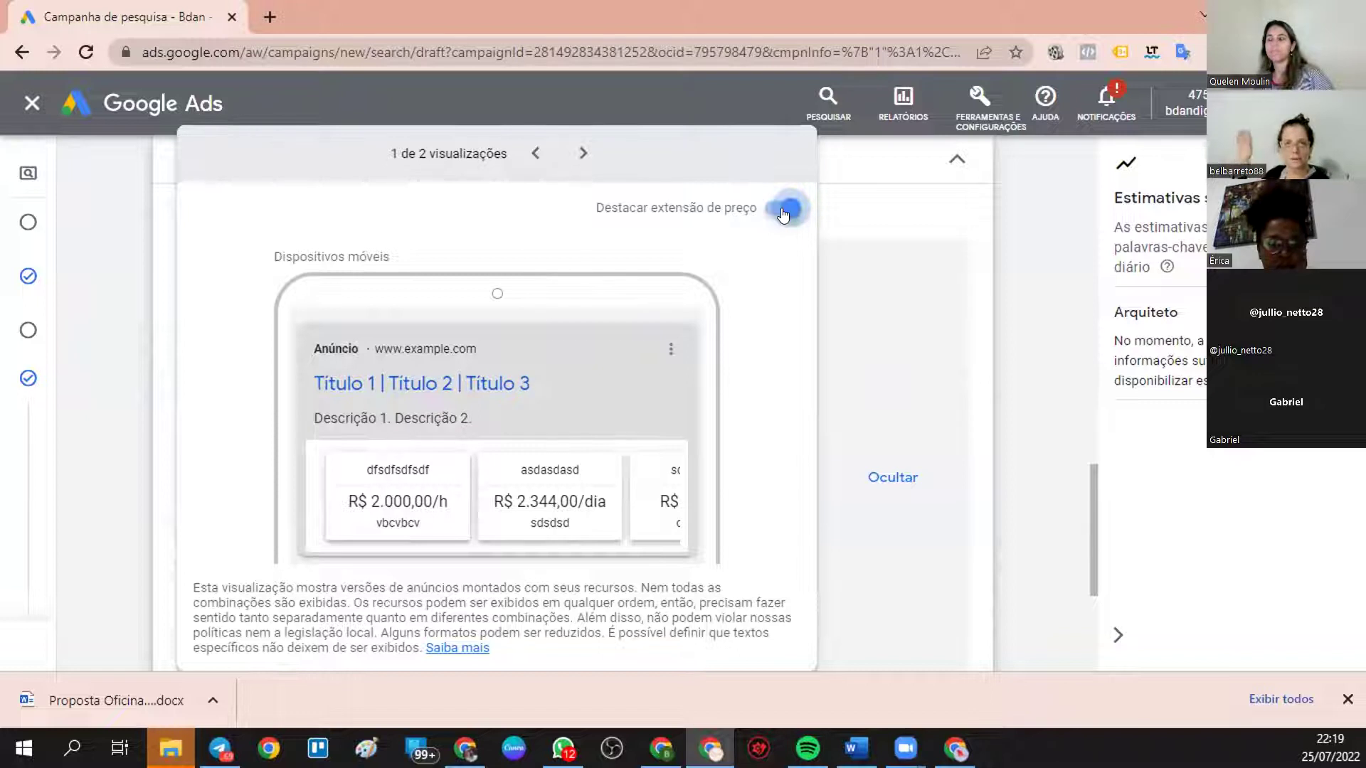
click(782, 211)
click(782, 211)
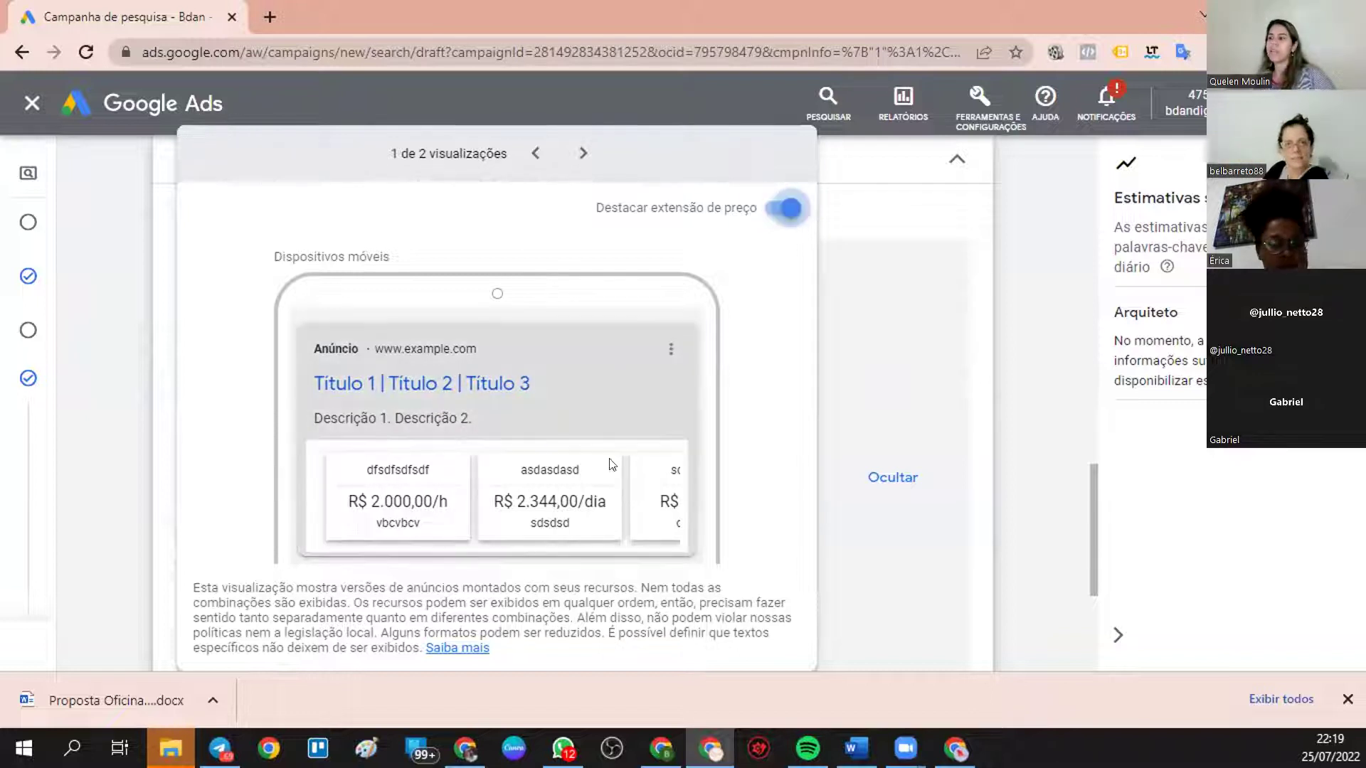
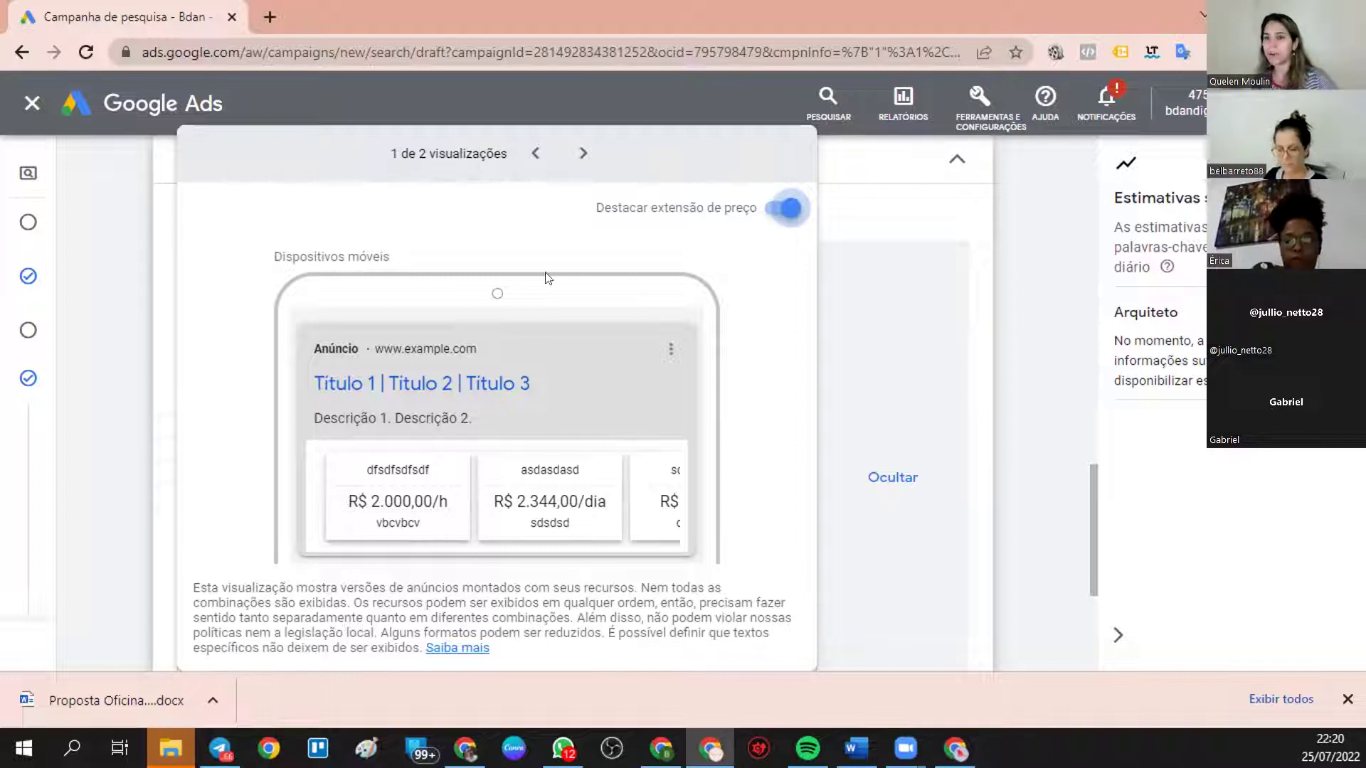
- Turn off price-extension highlighting, switch to the computer preview, collapse price extensions and expand Mais extensões
click(764, 217)
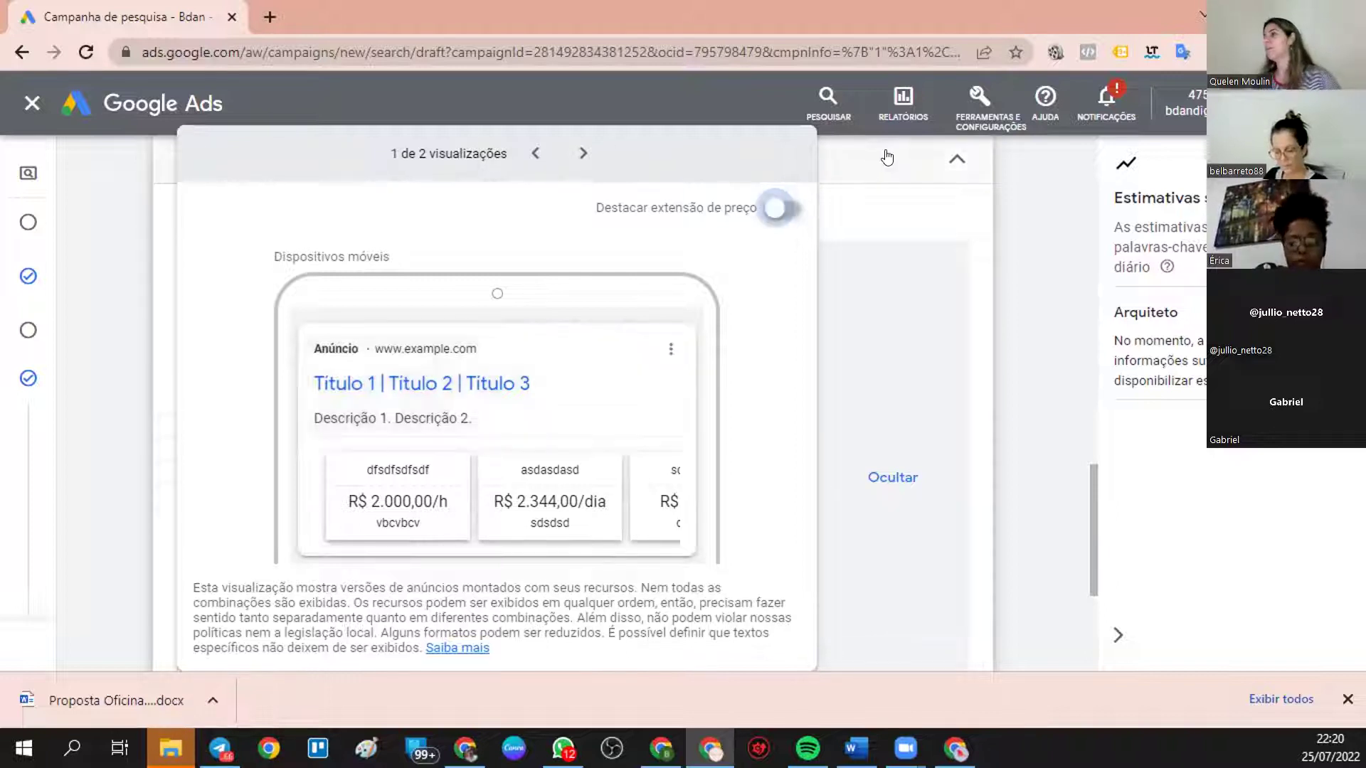
click(582, 153)
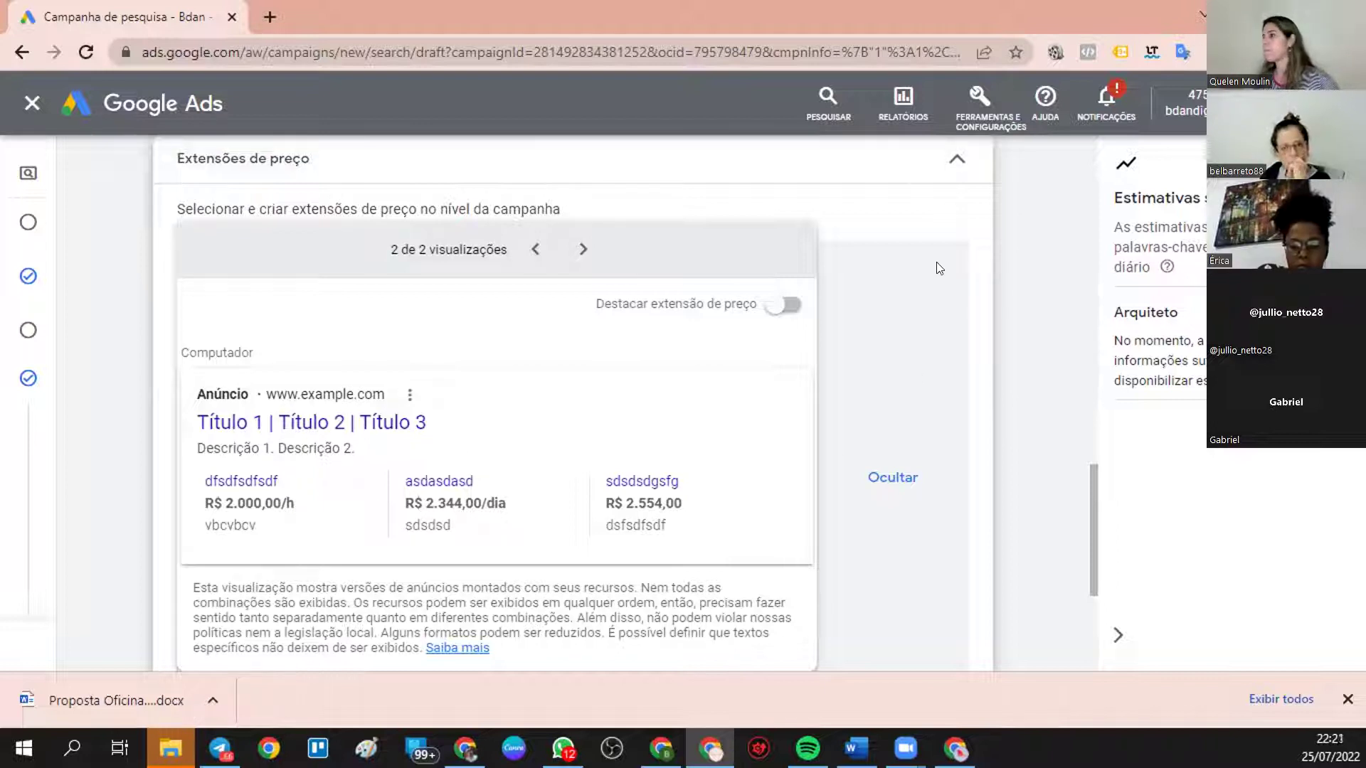
click(956, 159)
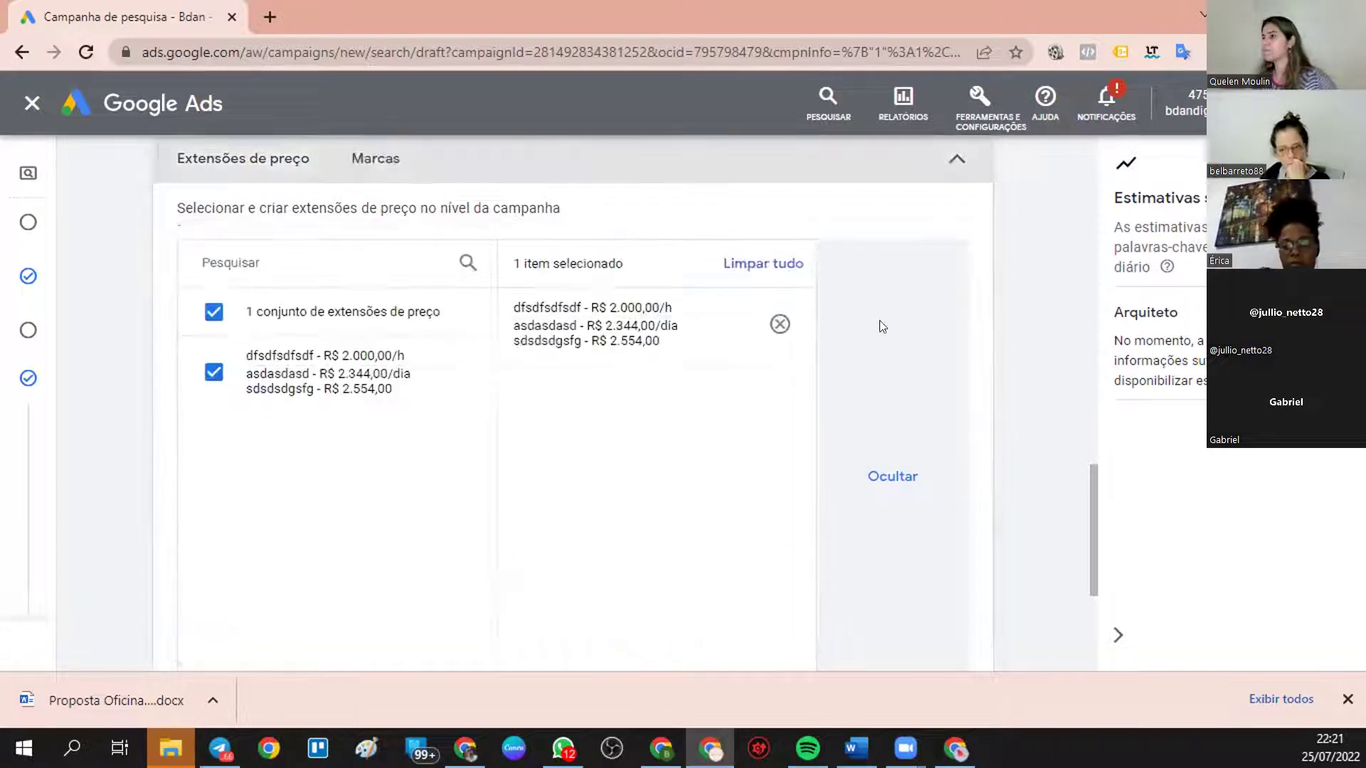
click(210, 223)
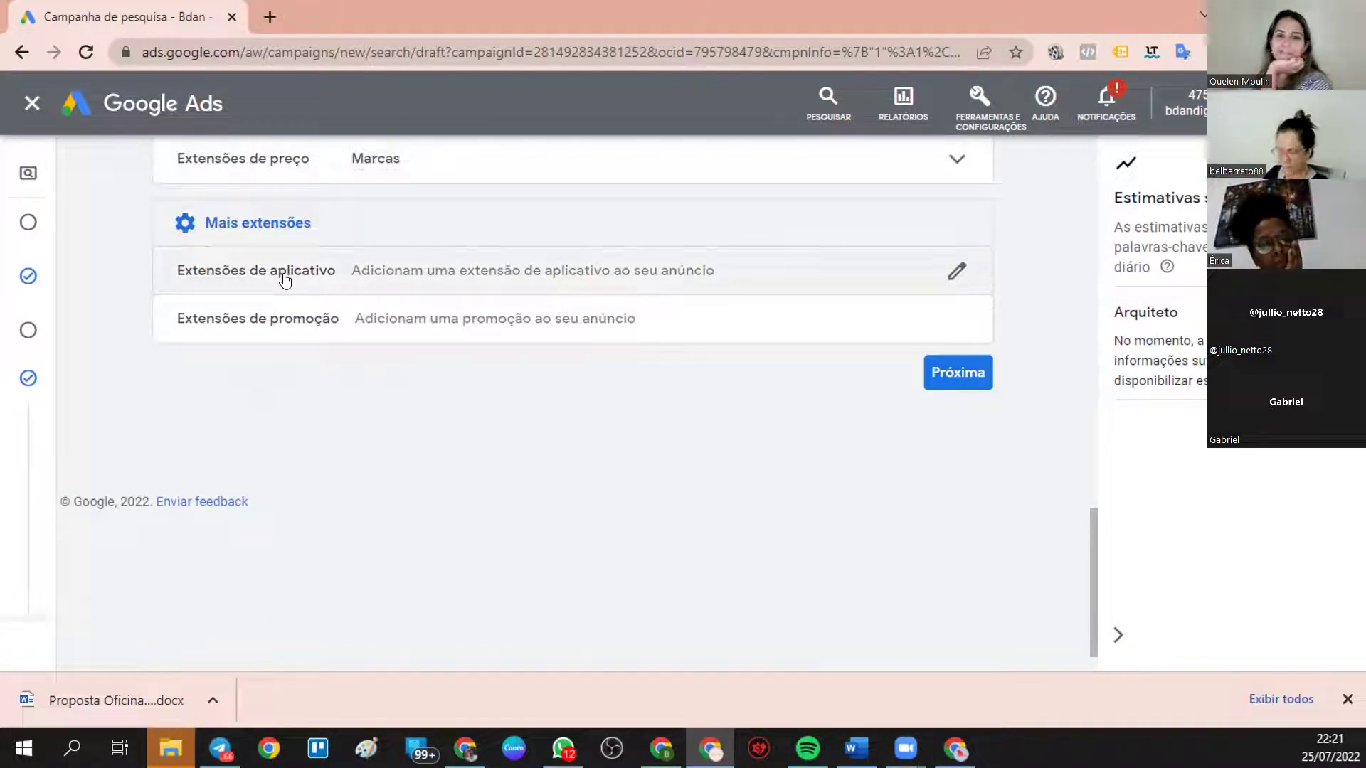
- Start a new promotion extension with the occasion Liquidação de inverno
click(262, 322)
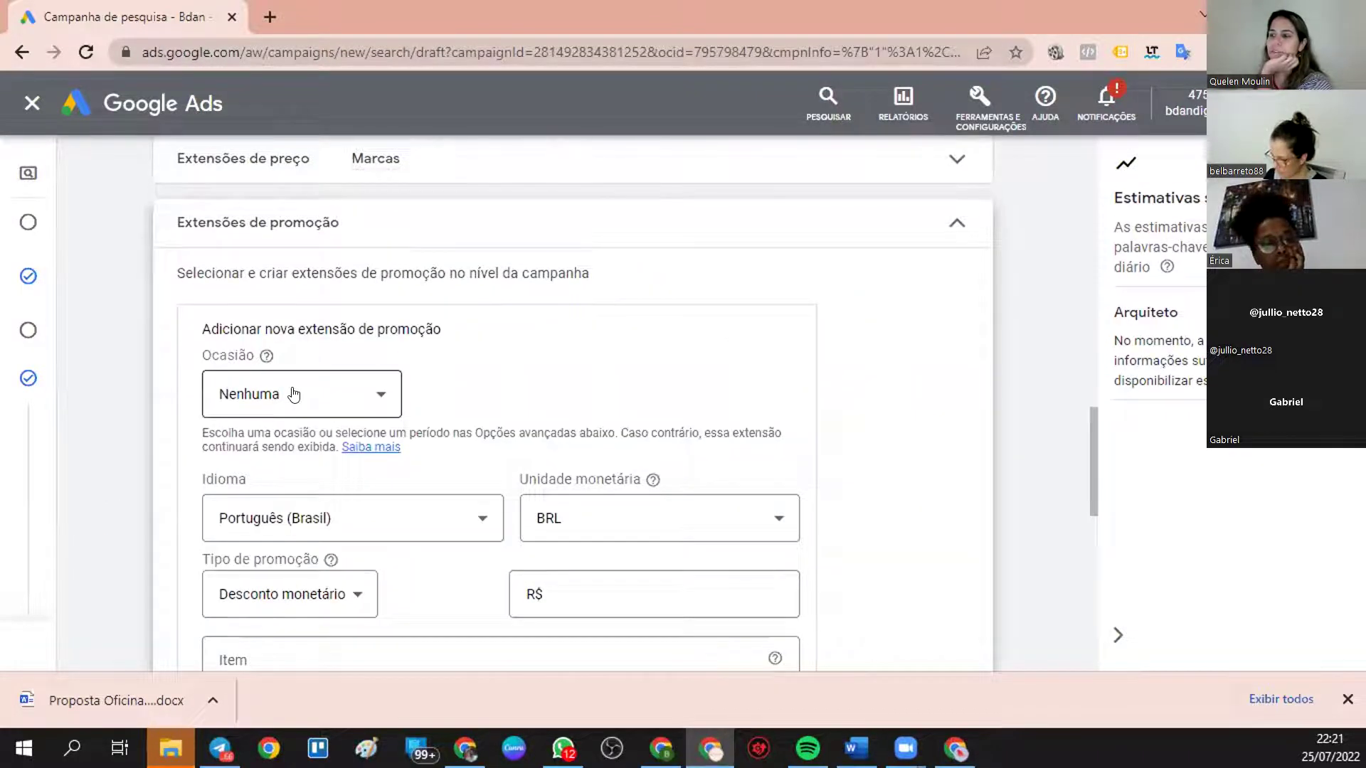
click(294, 395)
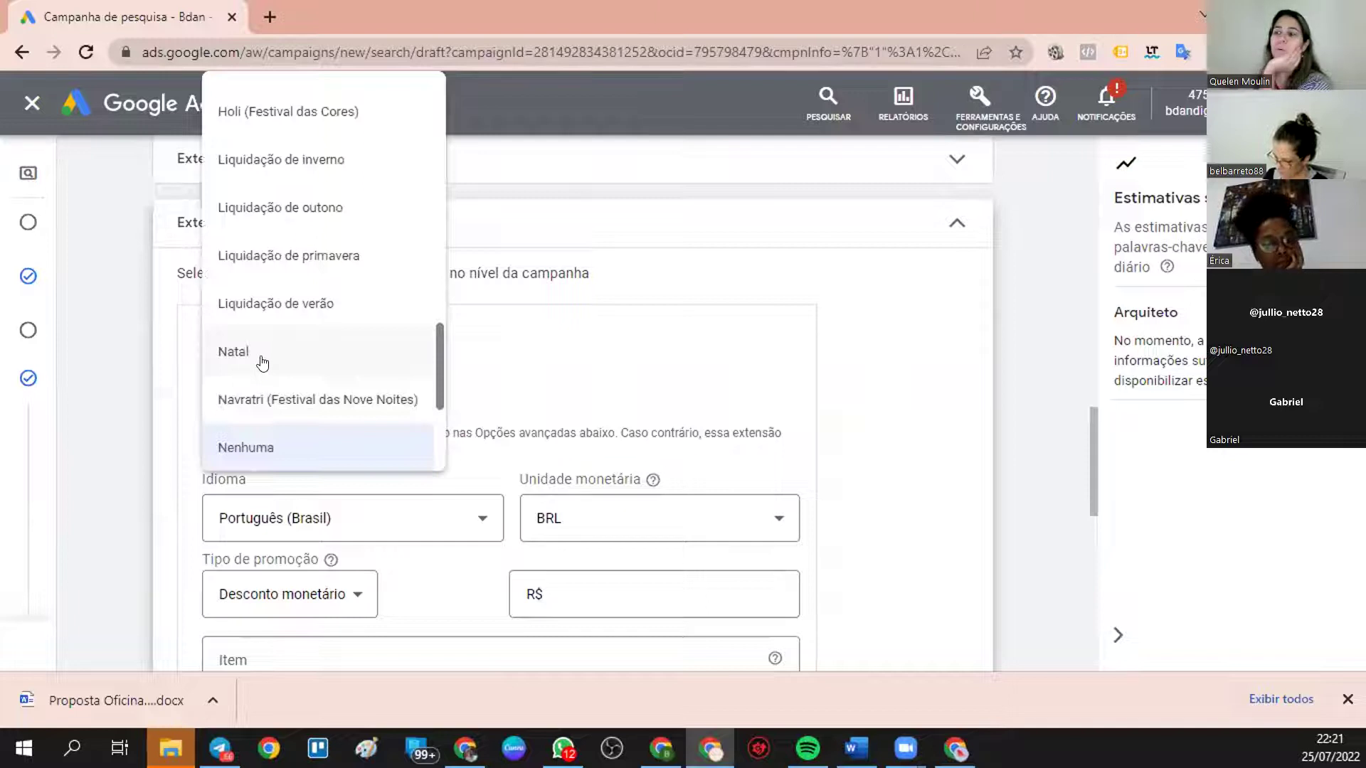
click(262, 356)
click(262, 394)
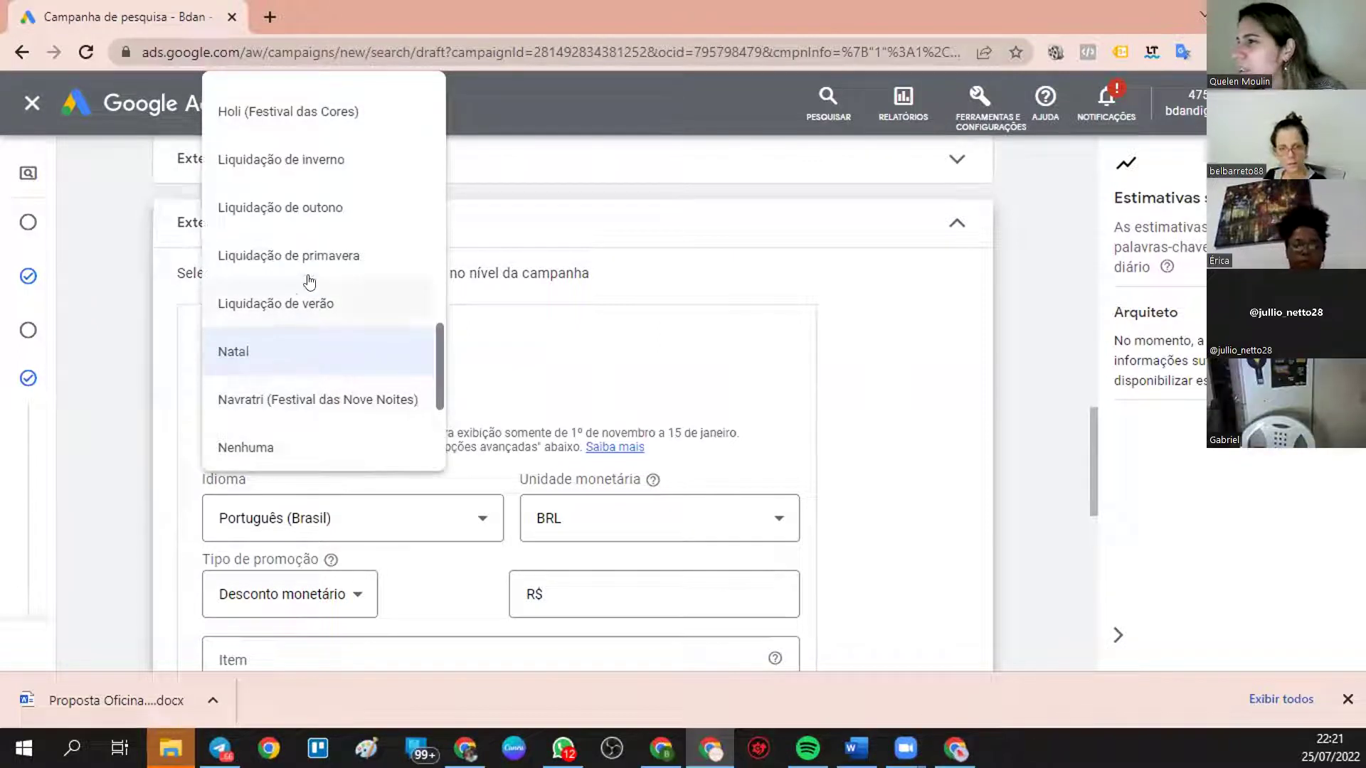
click(340, 161)
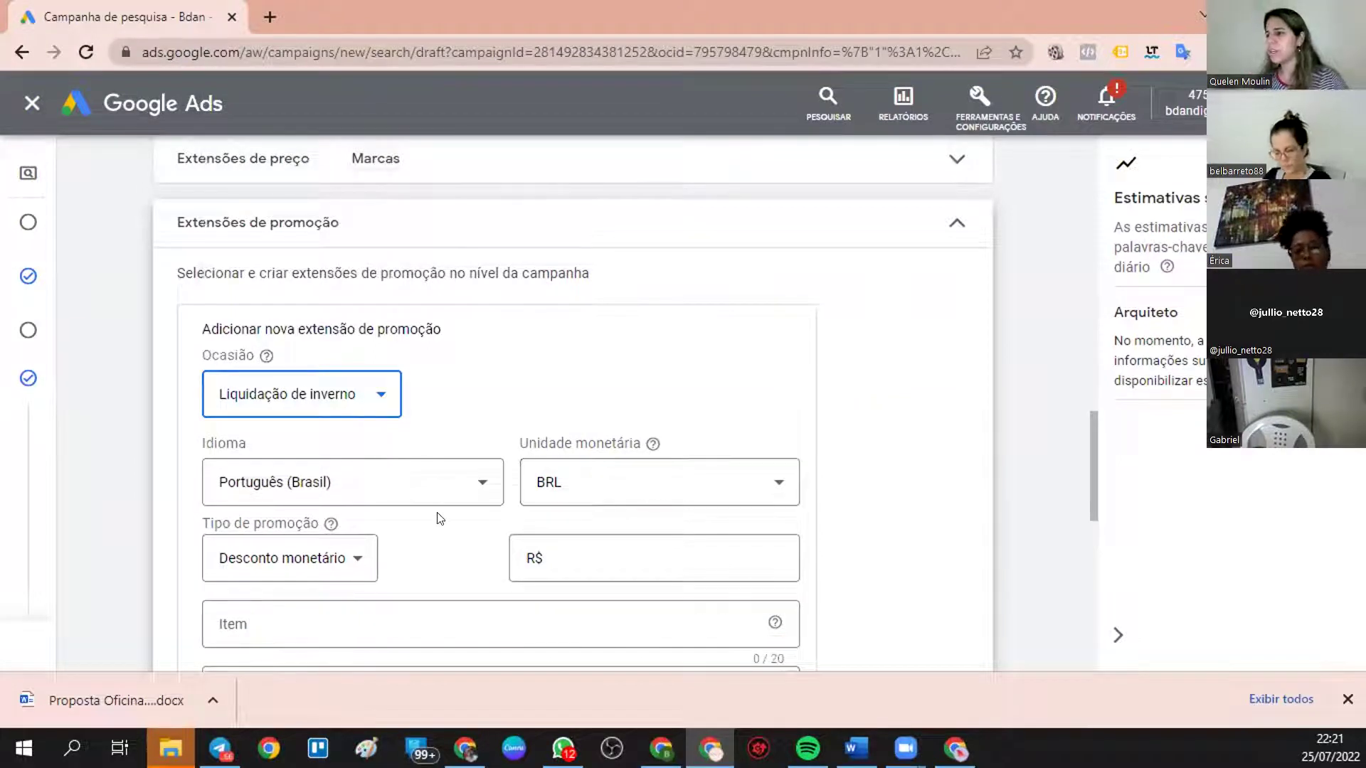
scroll(437, 518, down, 2)
click(326, 472)
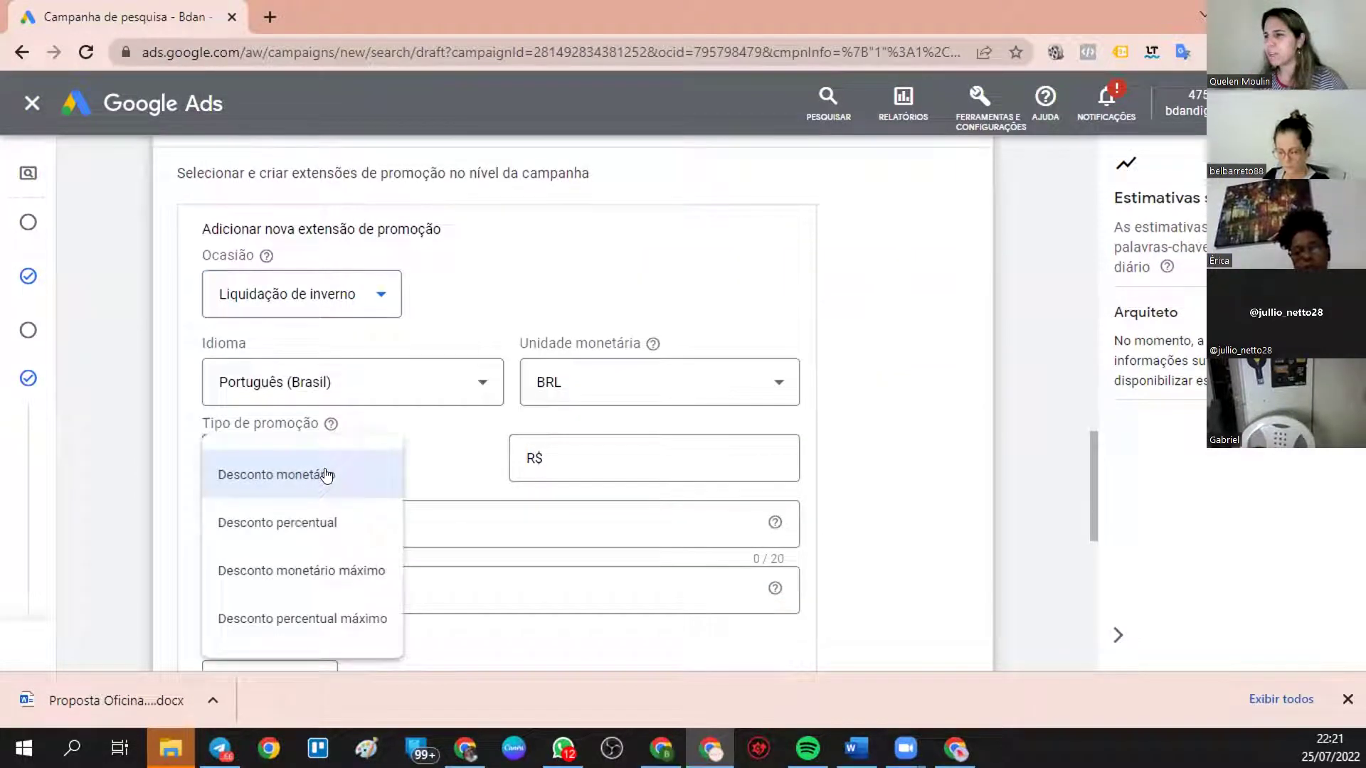
click(311, 524)
click(726, 448)
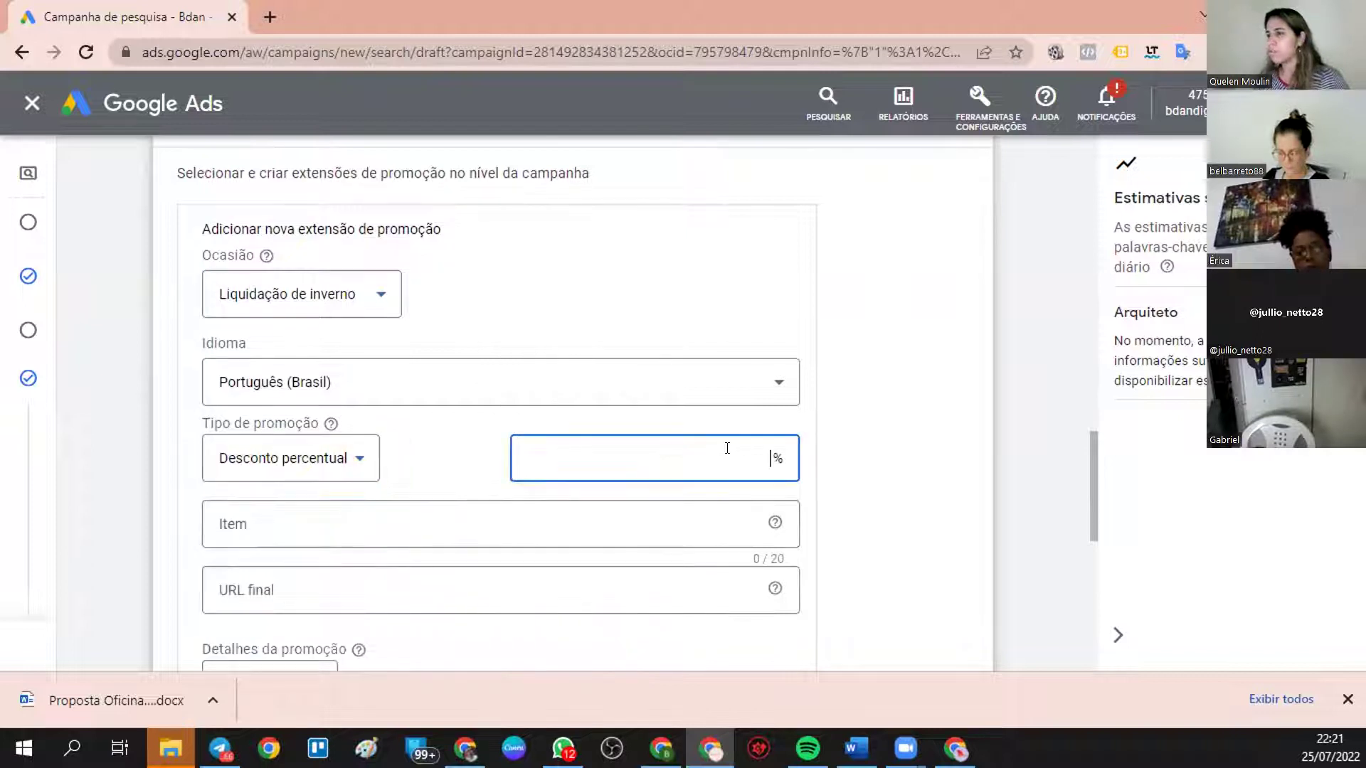
text(50)
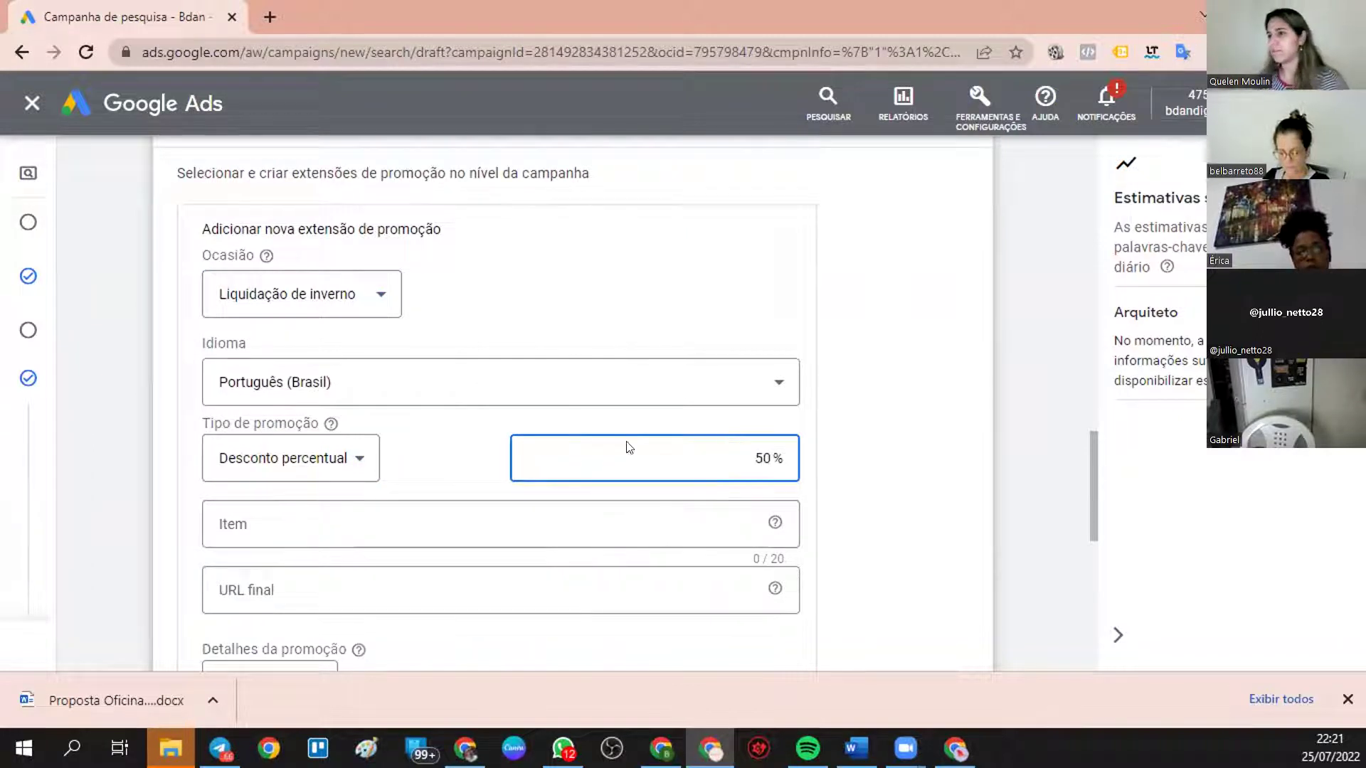
click(505, 525)
text(menoti)
key(BackSpace)
key(BackSpace)
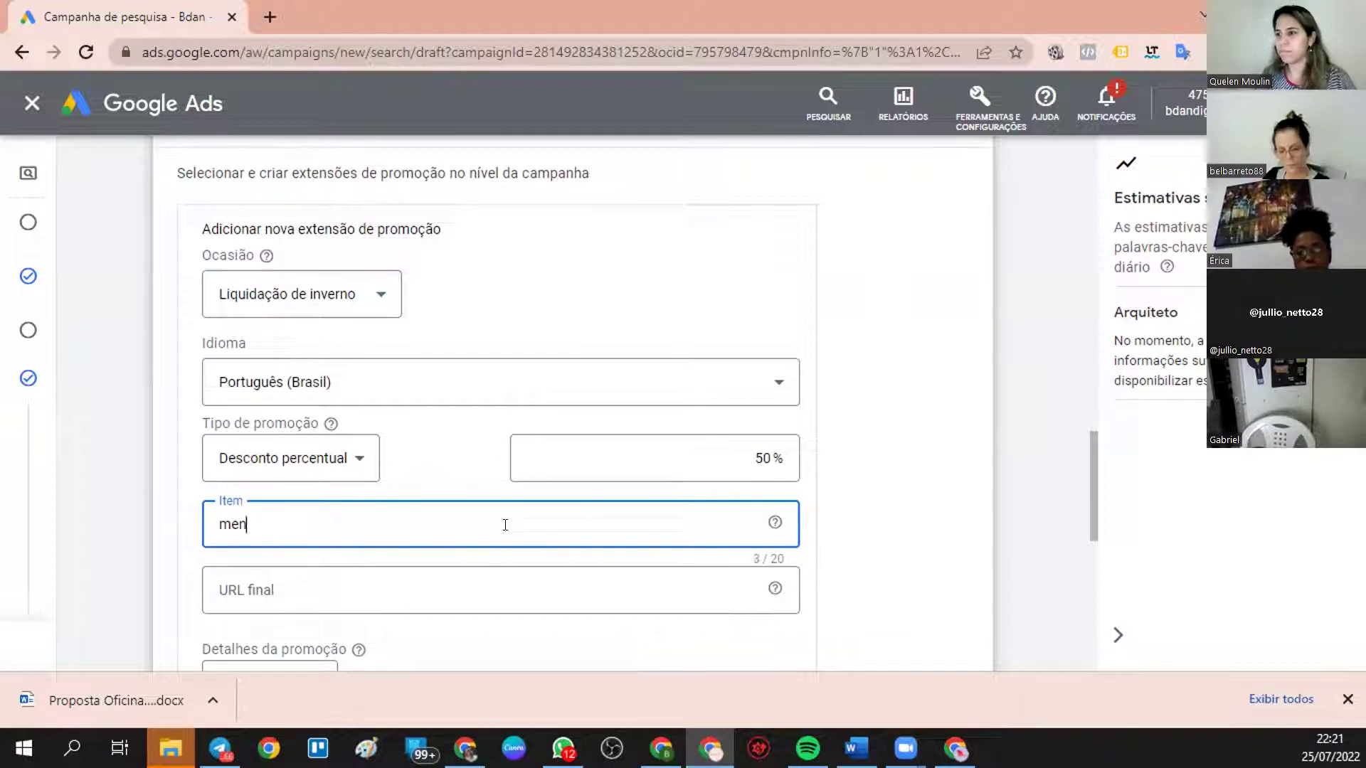
text(toria)
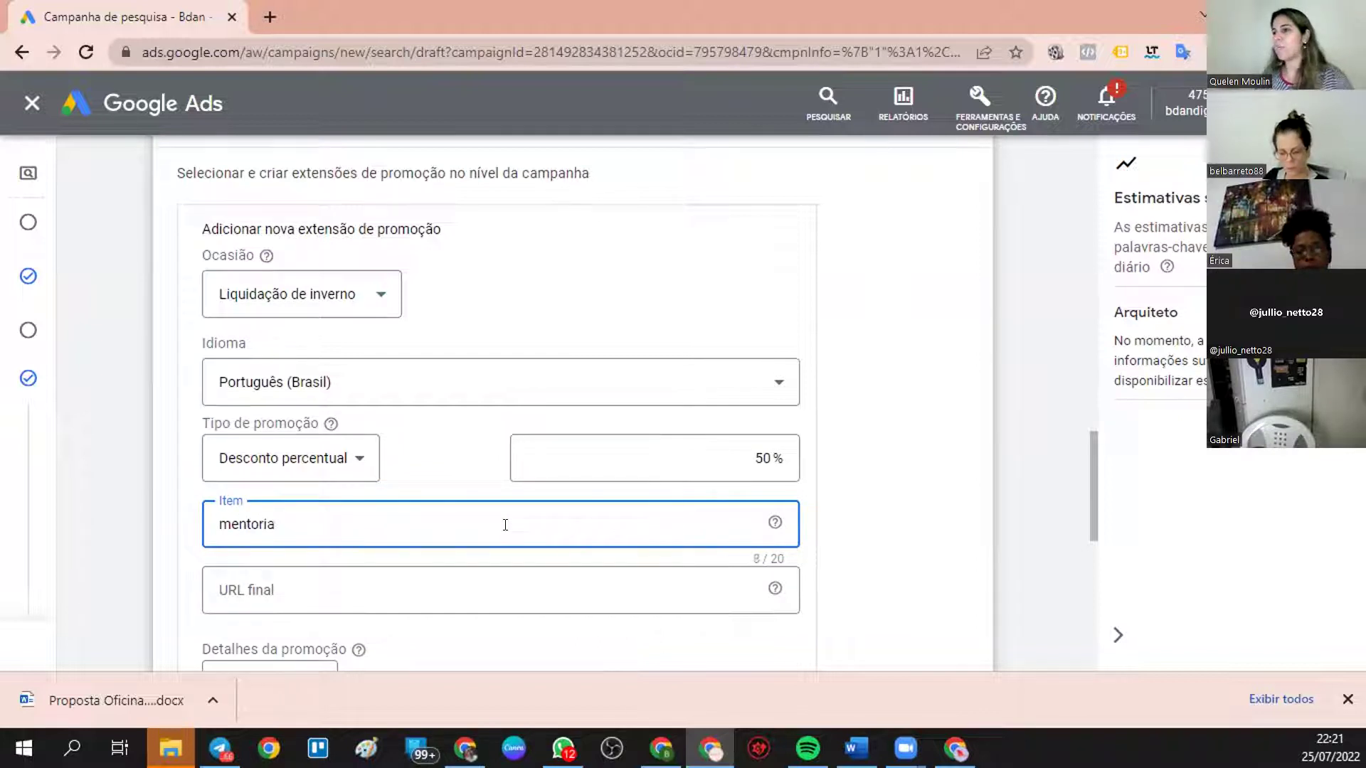
click(472, 589)
text(WWW.RAEVODSA.COM)
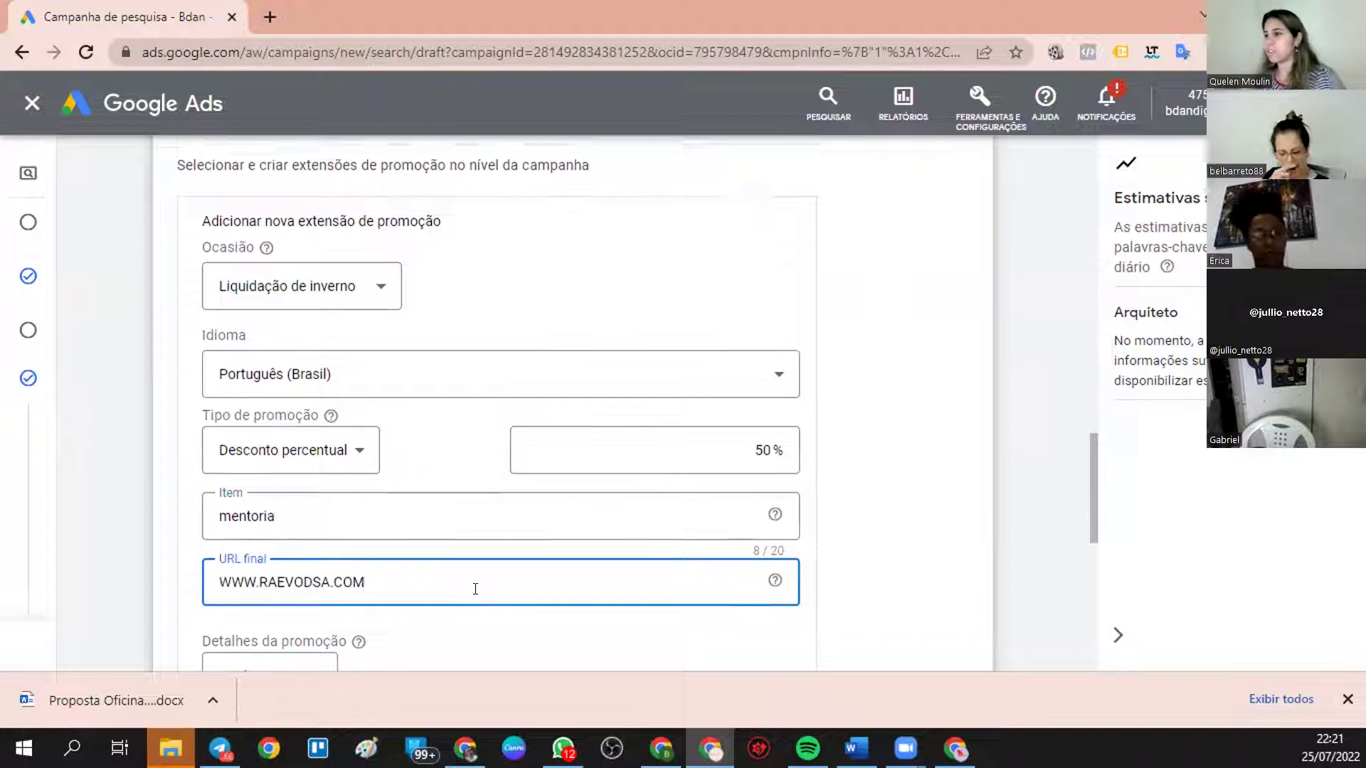
- Add promo code ALL-IN and choose to set a specific start date
scroll(476, 589, down, 3)
click(258, 478)
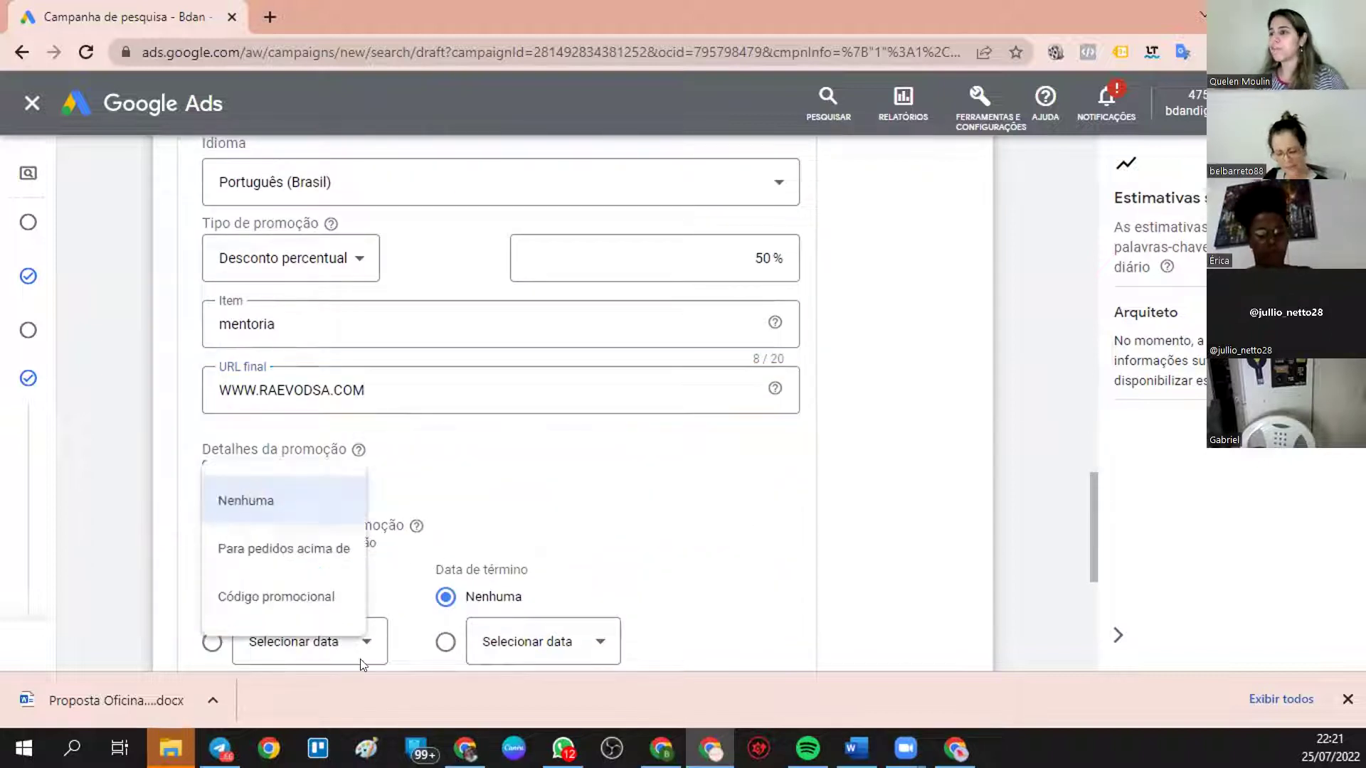
click(269, 601)
click(490, 488)
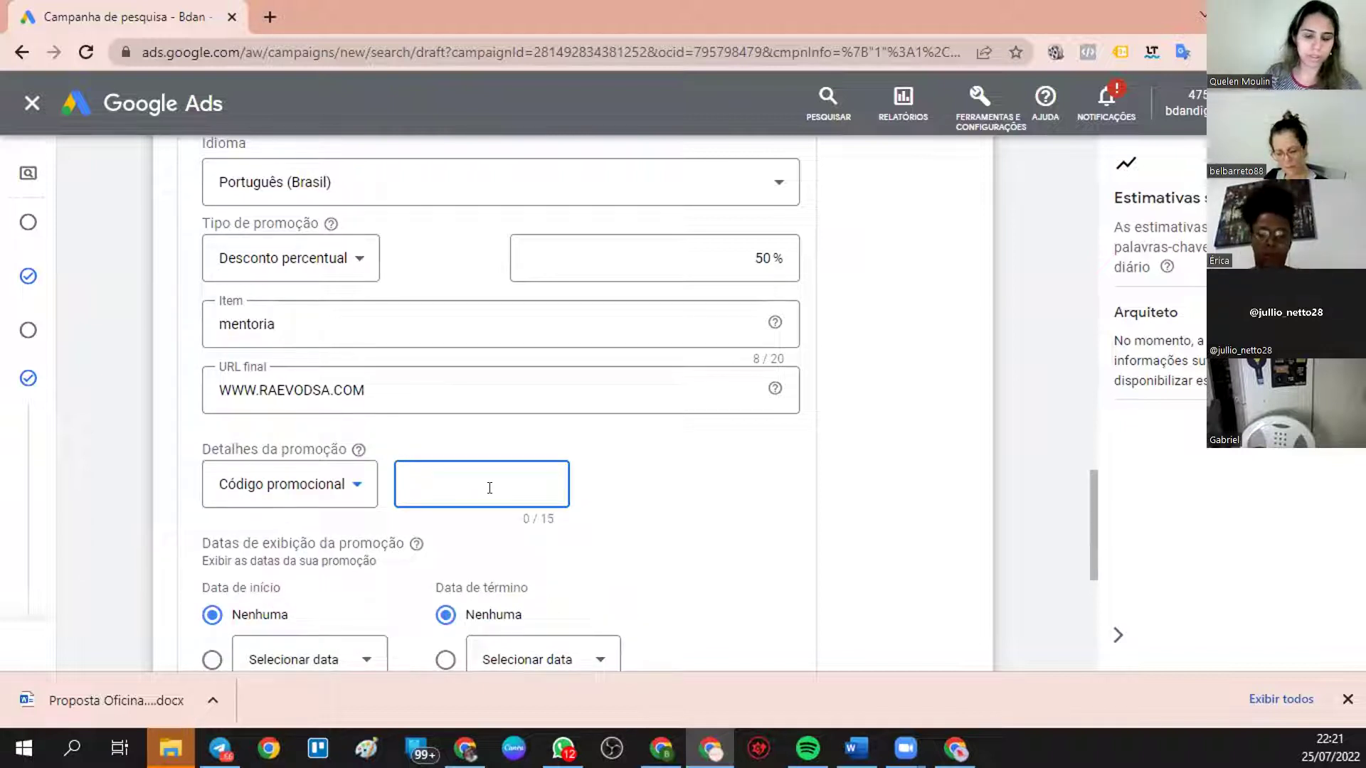
text(ALLIN)
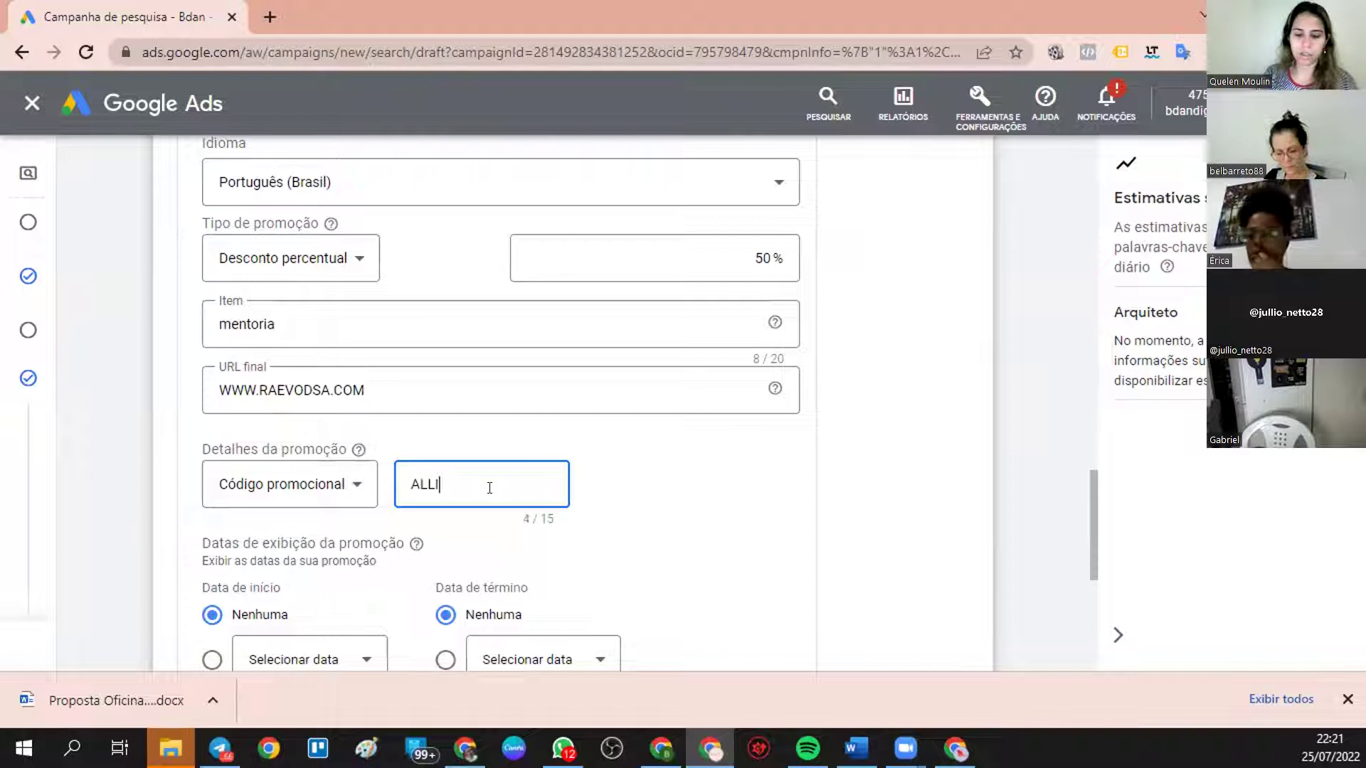
key(BackSpace)
key(BackSpace)
text(_)
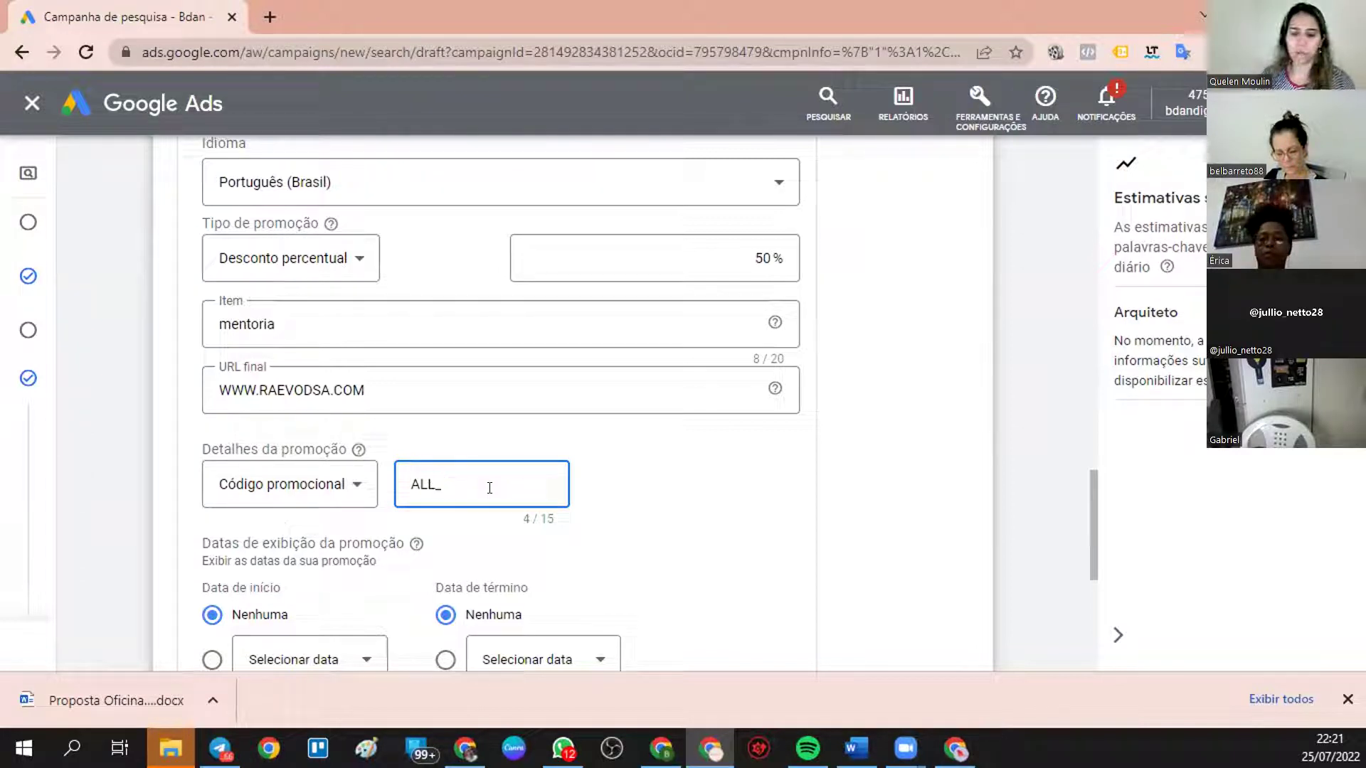
key(BackSpace)
text(-IN)
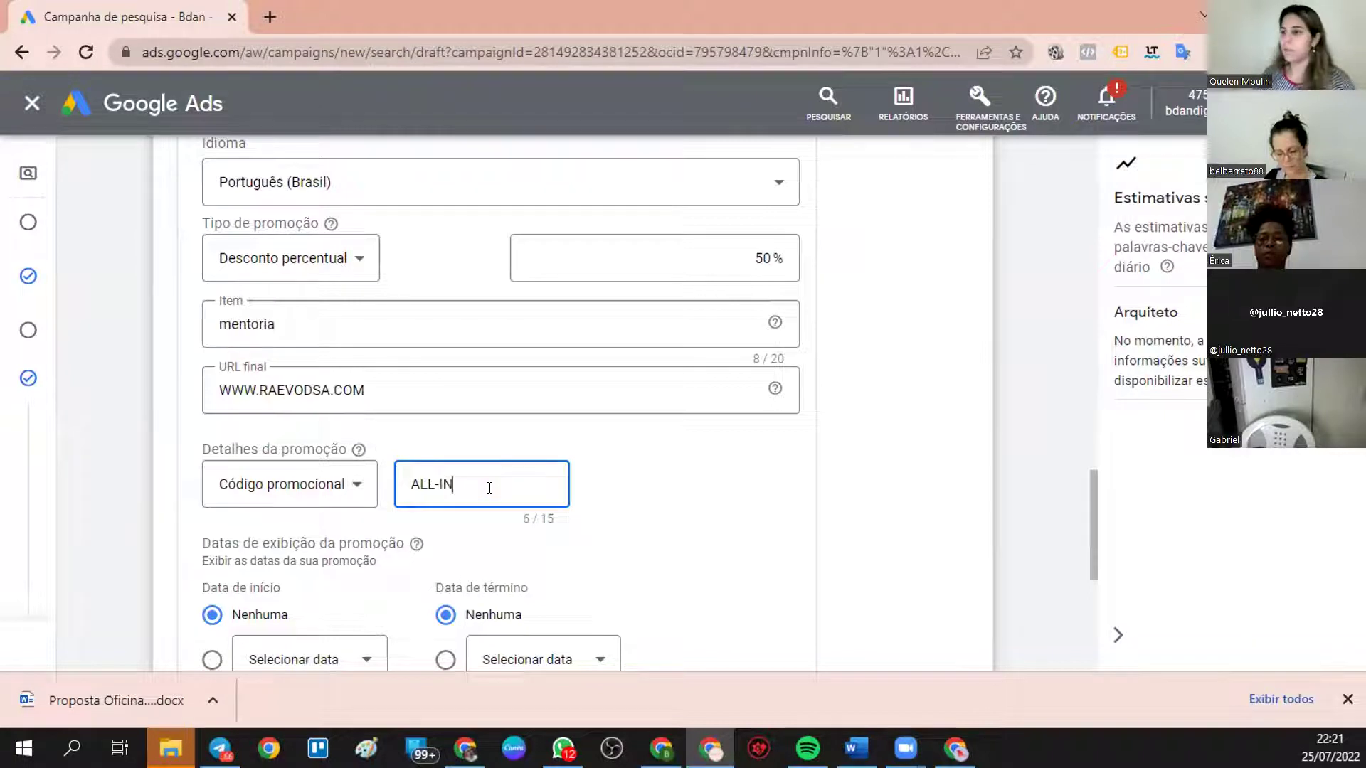
scroll(451, 518, down, 3)
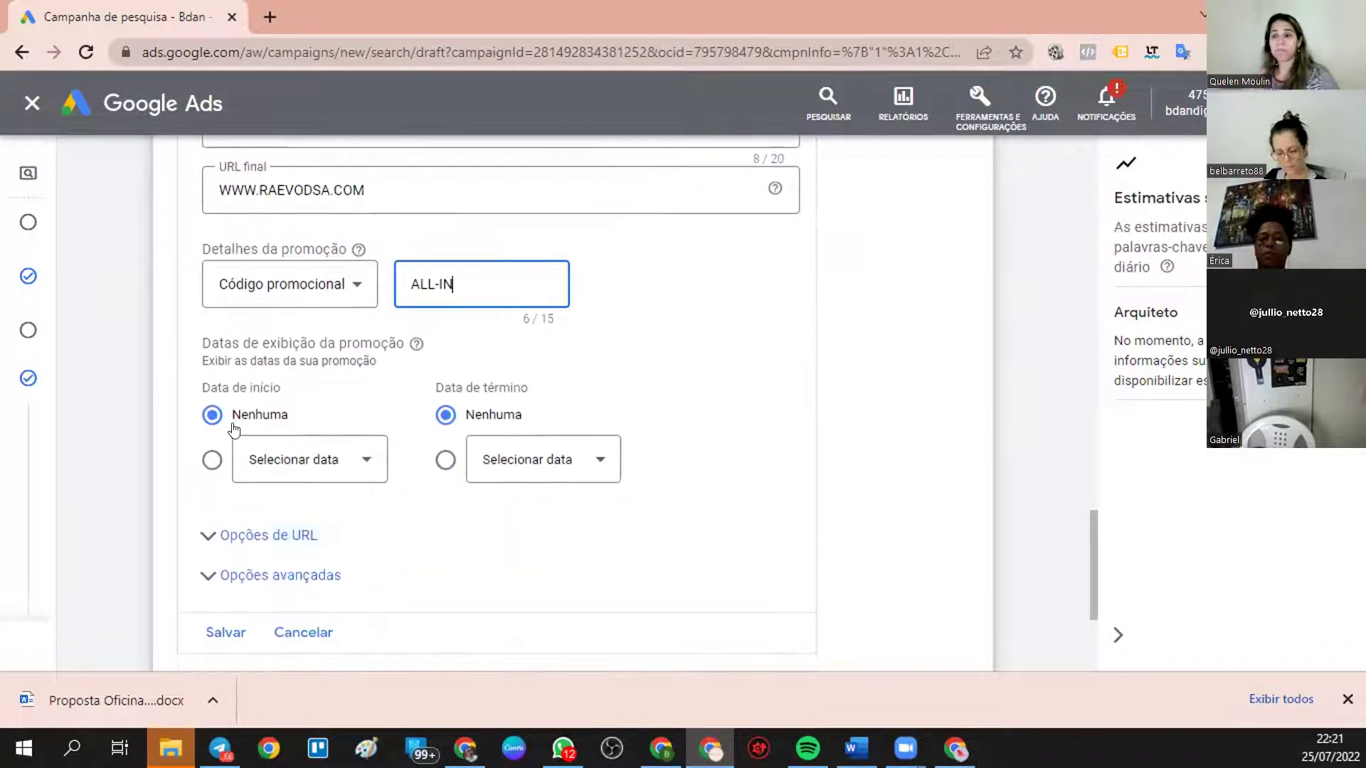
click(211, 461)
- Set the promotion to run from 25 July to 31 July 2022
click(254, 473)
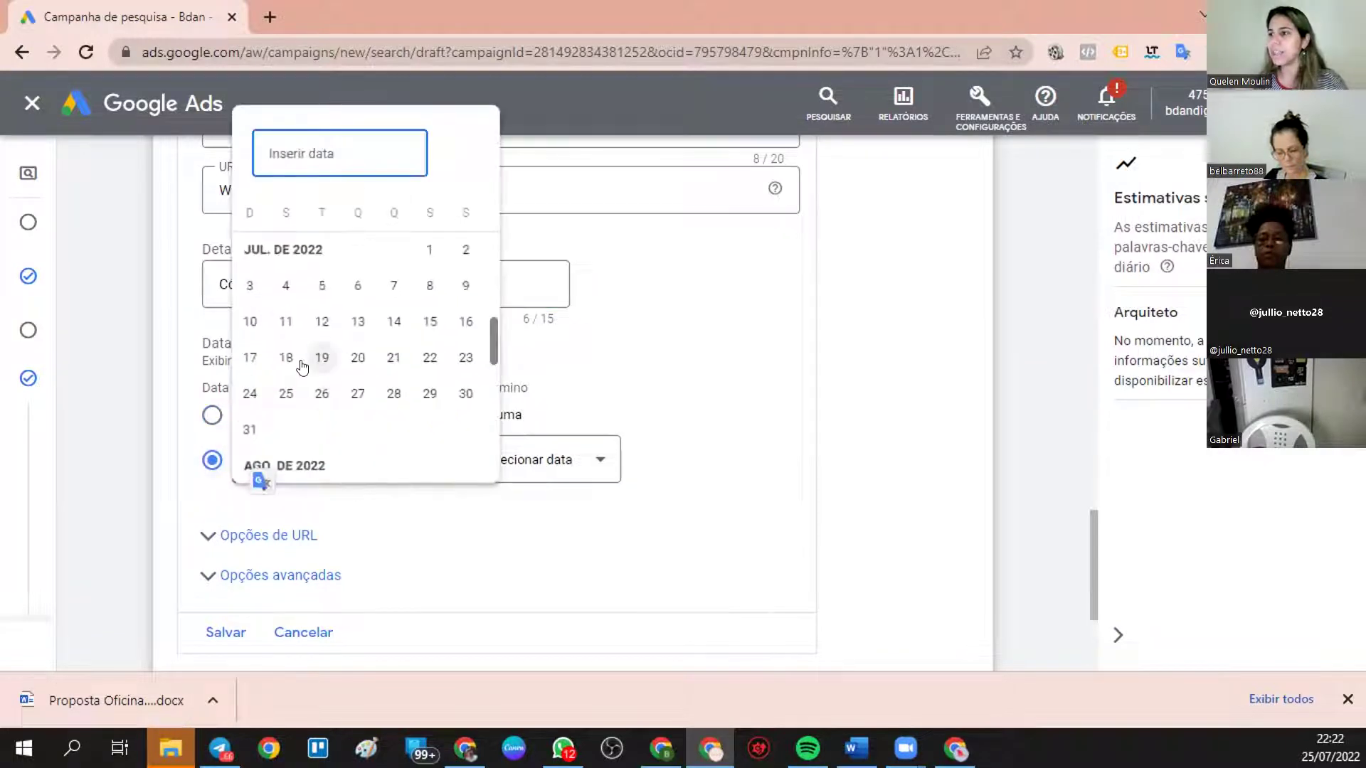
click(284, 393)
click(457, 460)
click(519, 460)
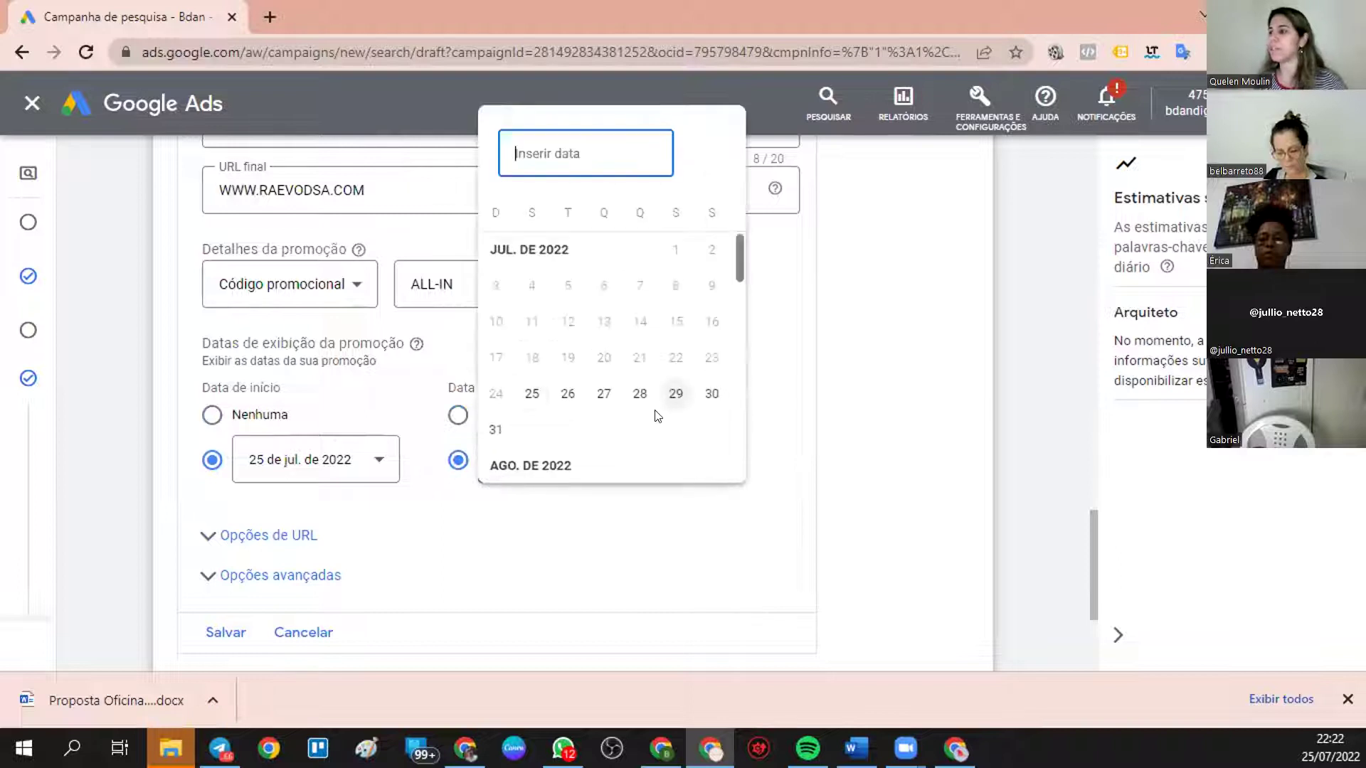
click(495, 430)
- Expand the URL and advanced scheduling options, then save the promotion extension
click(551, 551)
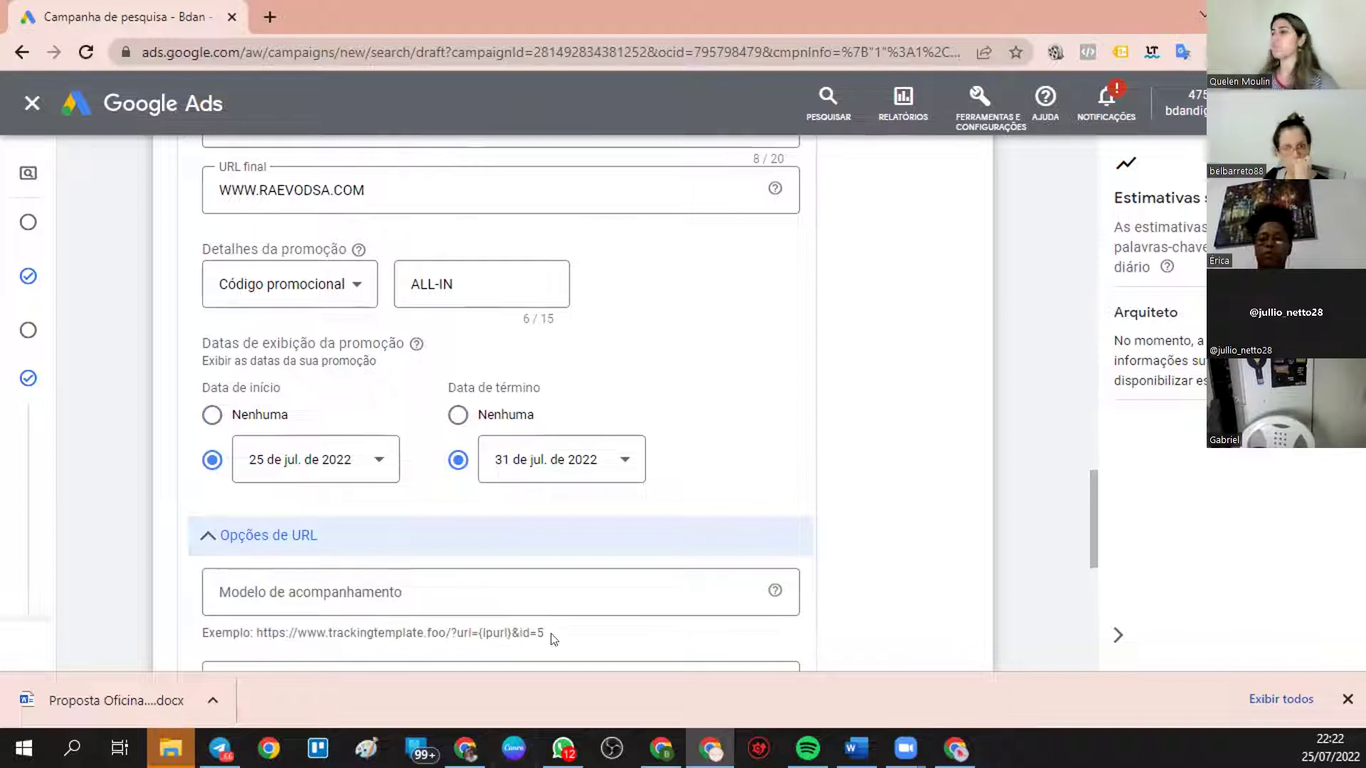
scroll(552, 637, down, 4)
scroll(403, 523, down, 3)
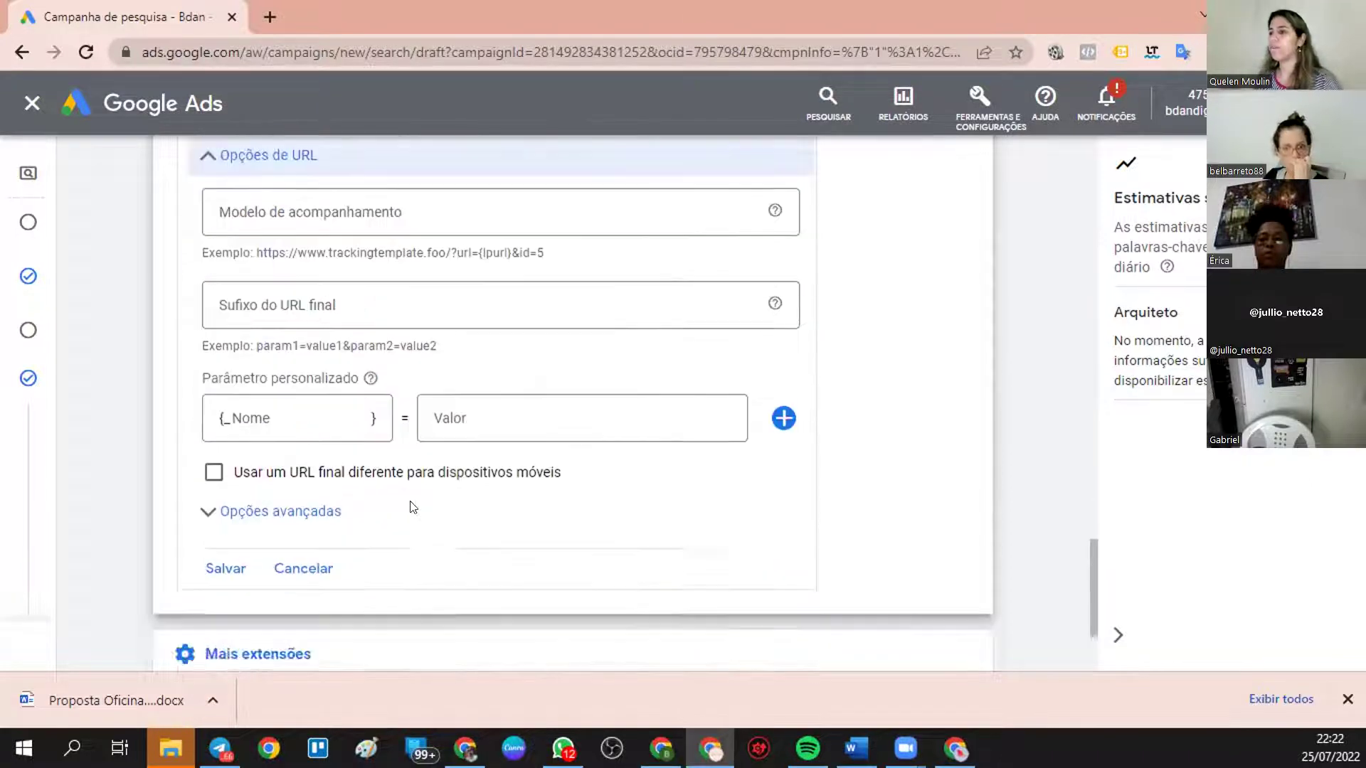
click(210, 392)
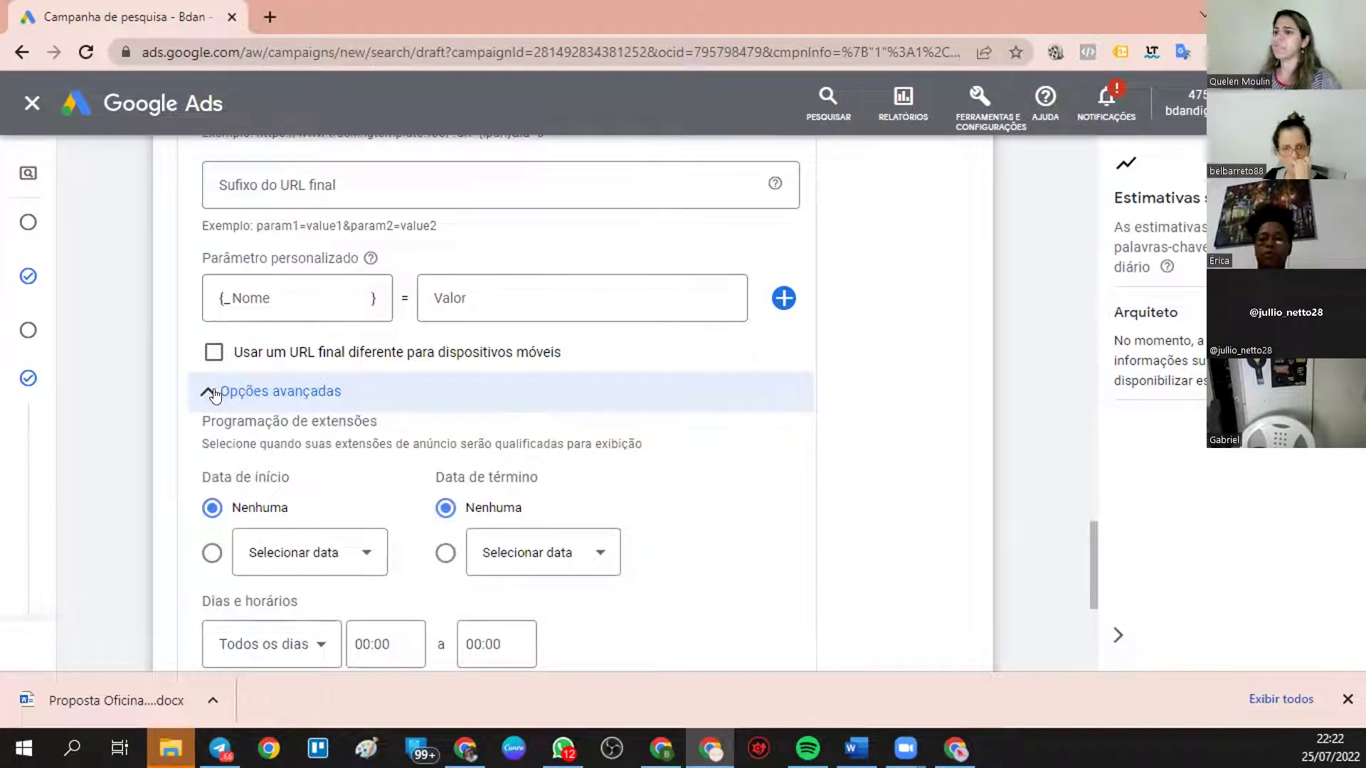
scroll(377, 591, down, 3)
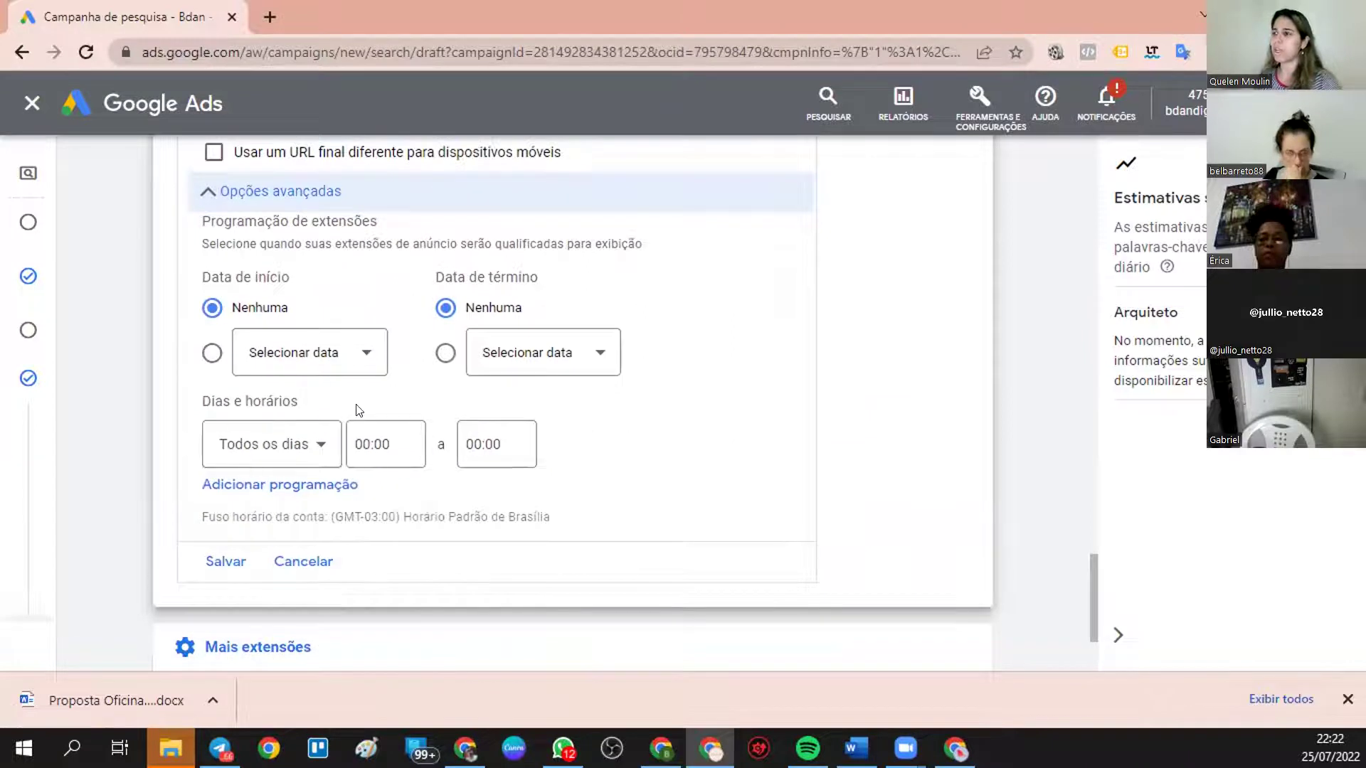
click(225, 560)
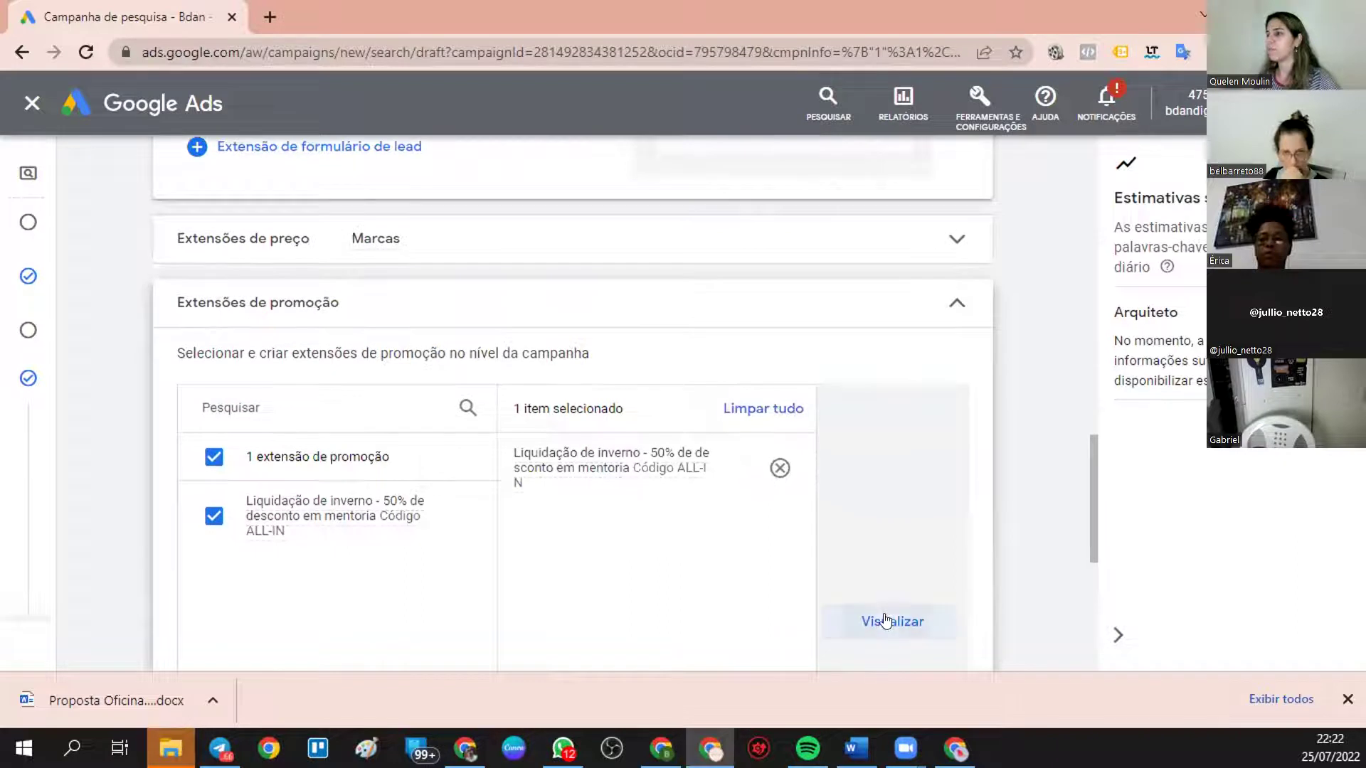
- Preview the ALL-IN winter-sale promotion, then hide the preview and reopen it for editing
click(885, 619)
scroll(367, 599, down, 1)
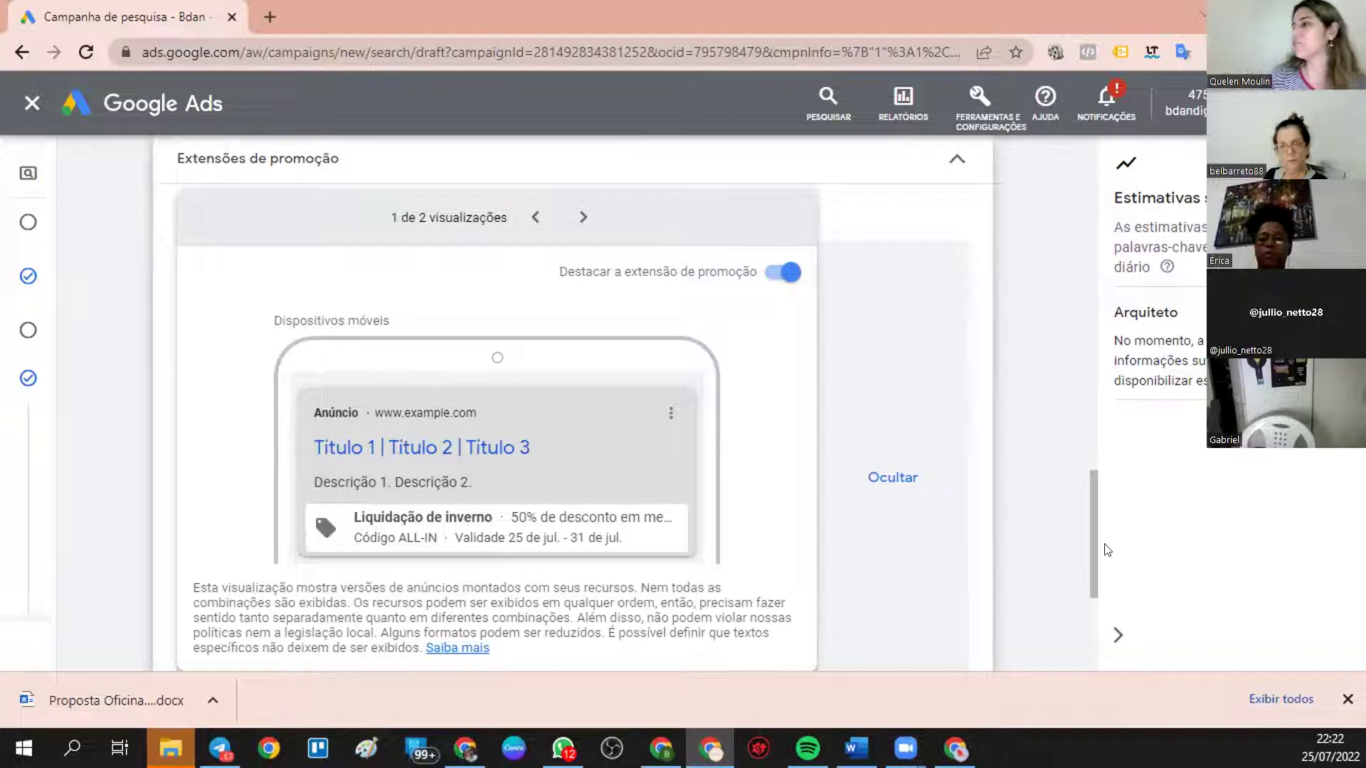
click(584, 220)
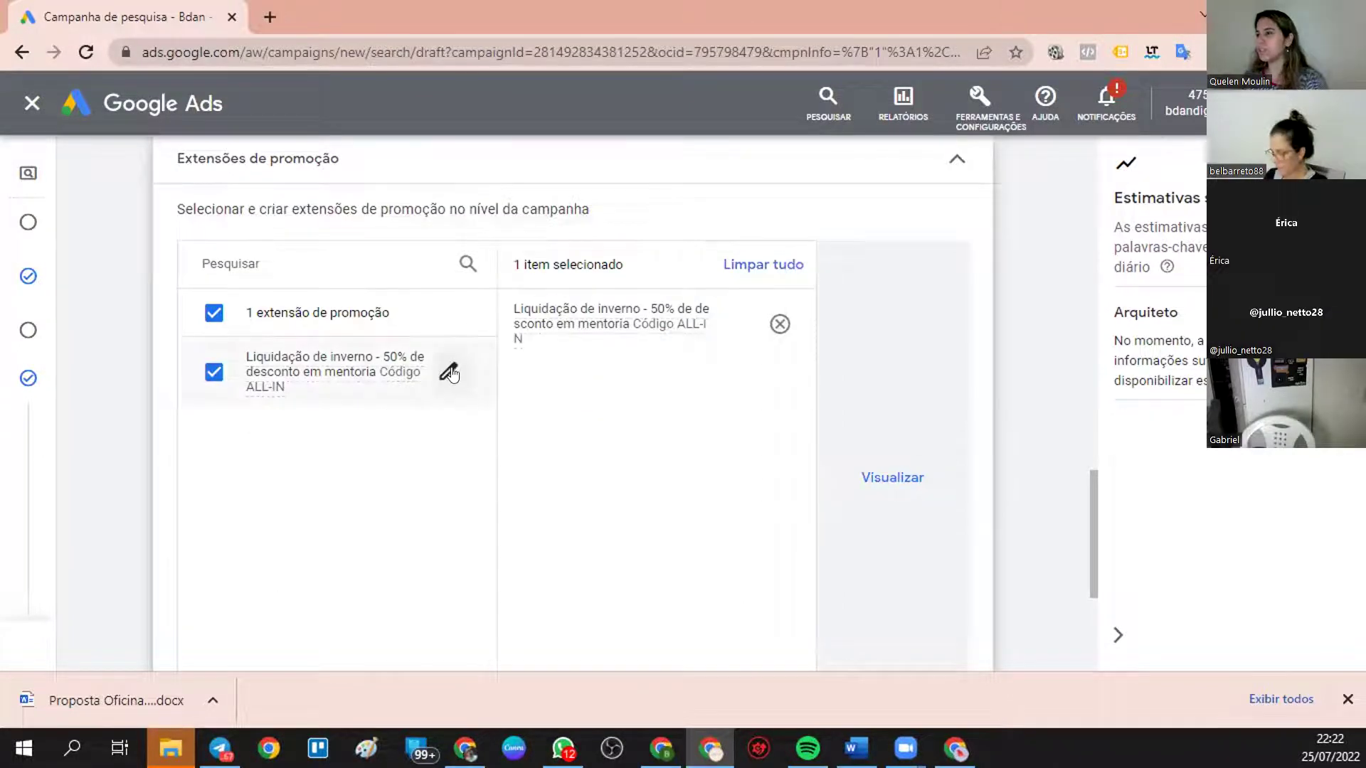
click(451, 367)
- Switch the promotion's occasion to Volta às aulas and save the extension
click(390, 341)
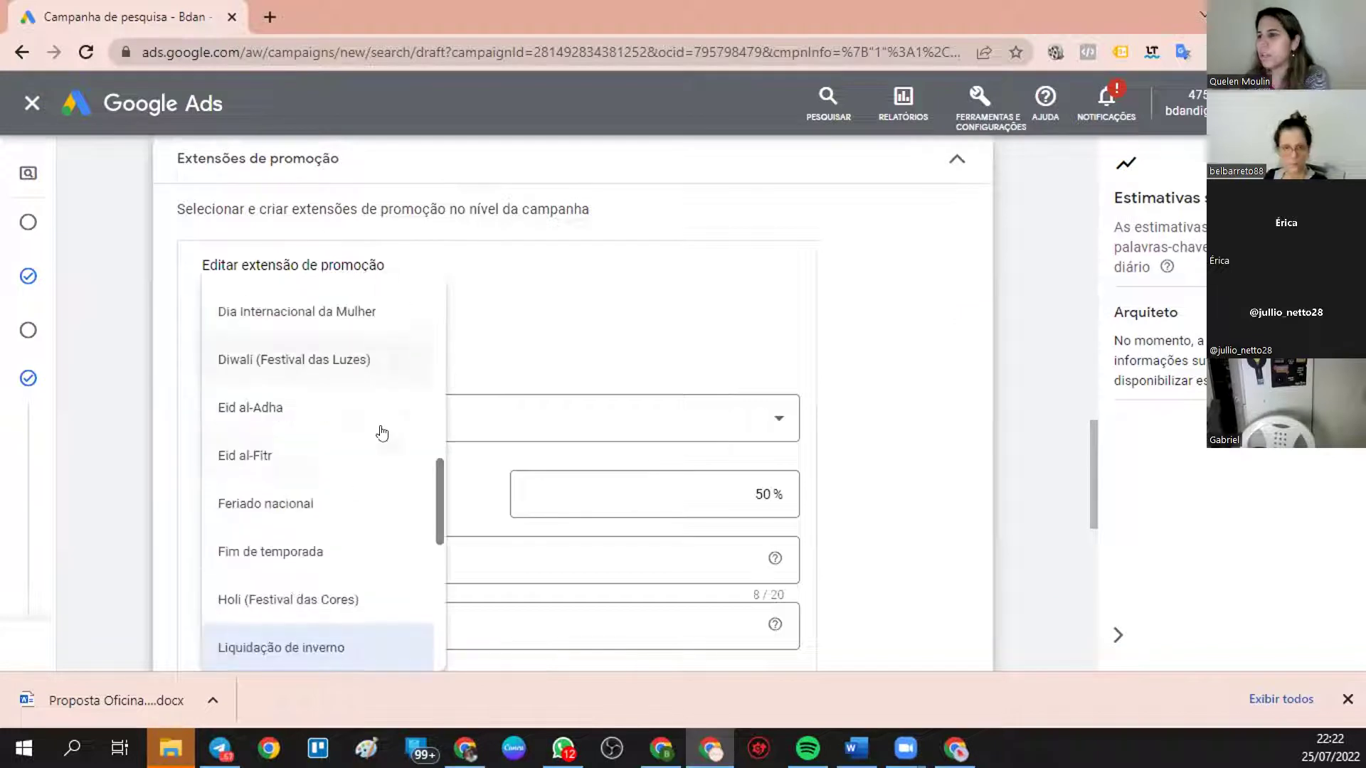
scroll(296, 610, down, 5)
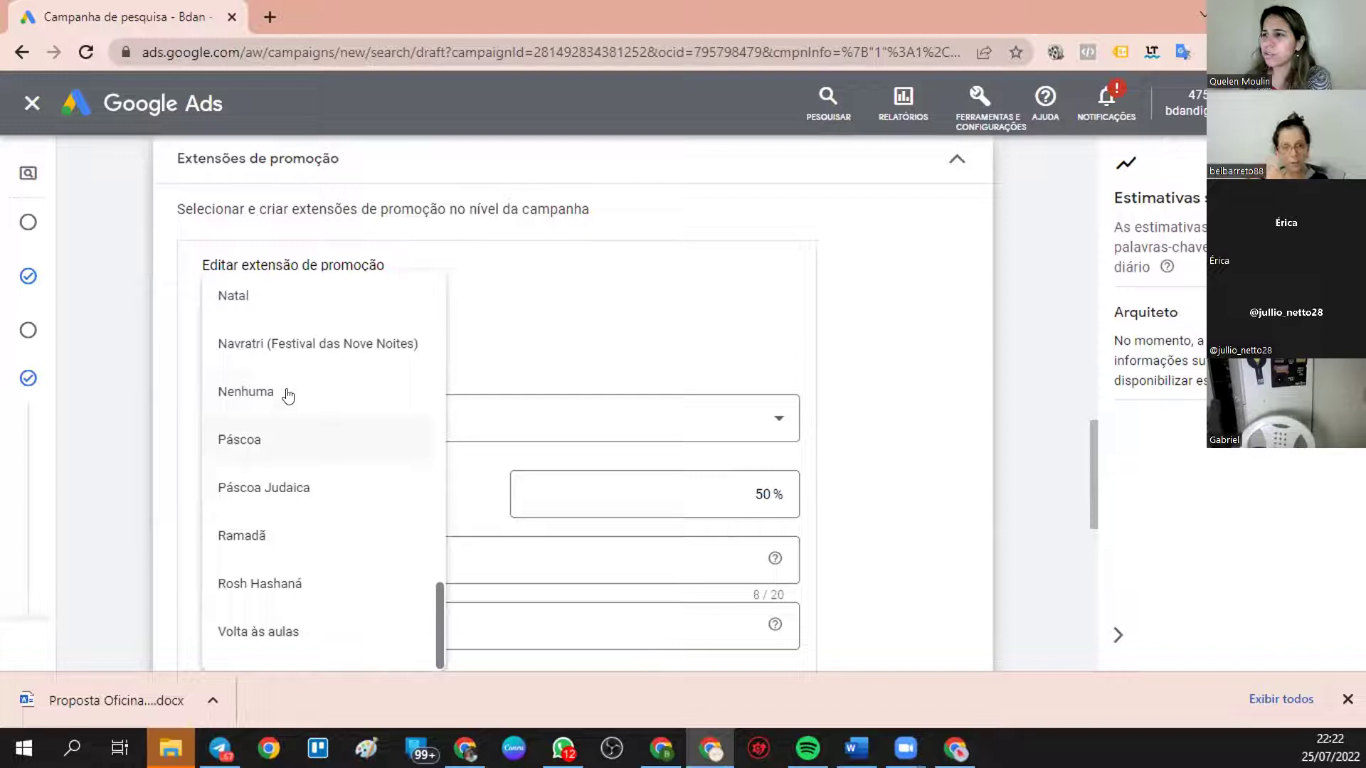
scroll(282, 391, up, 4)
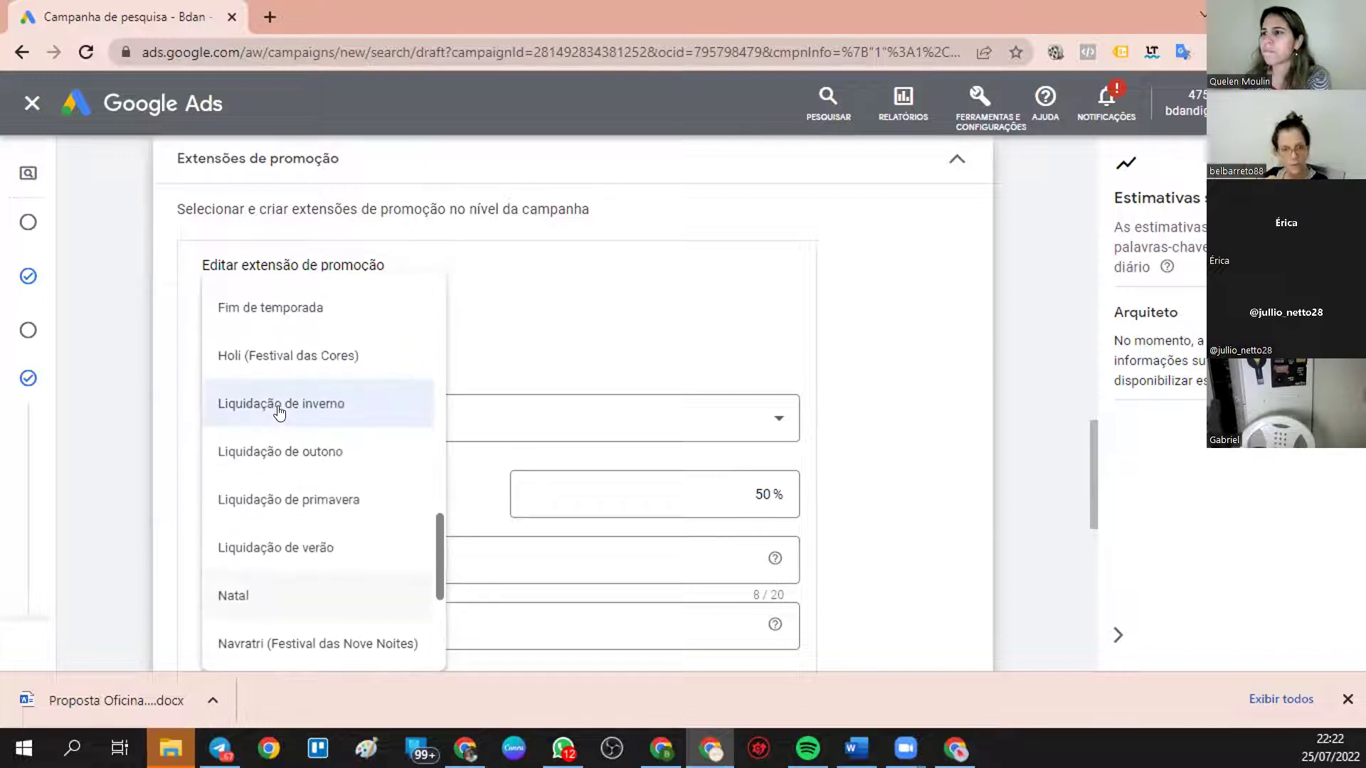
scroll(280, 412, up, 1)
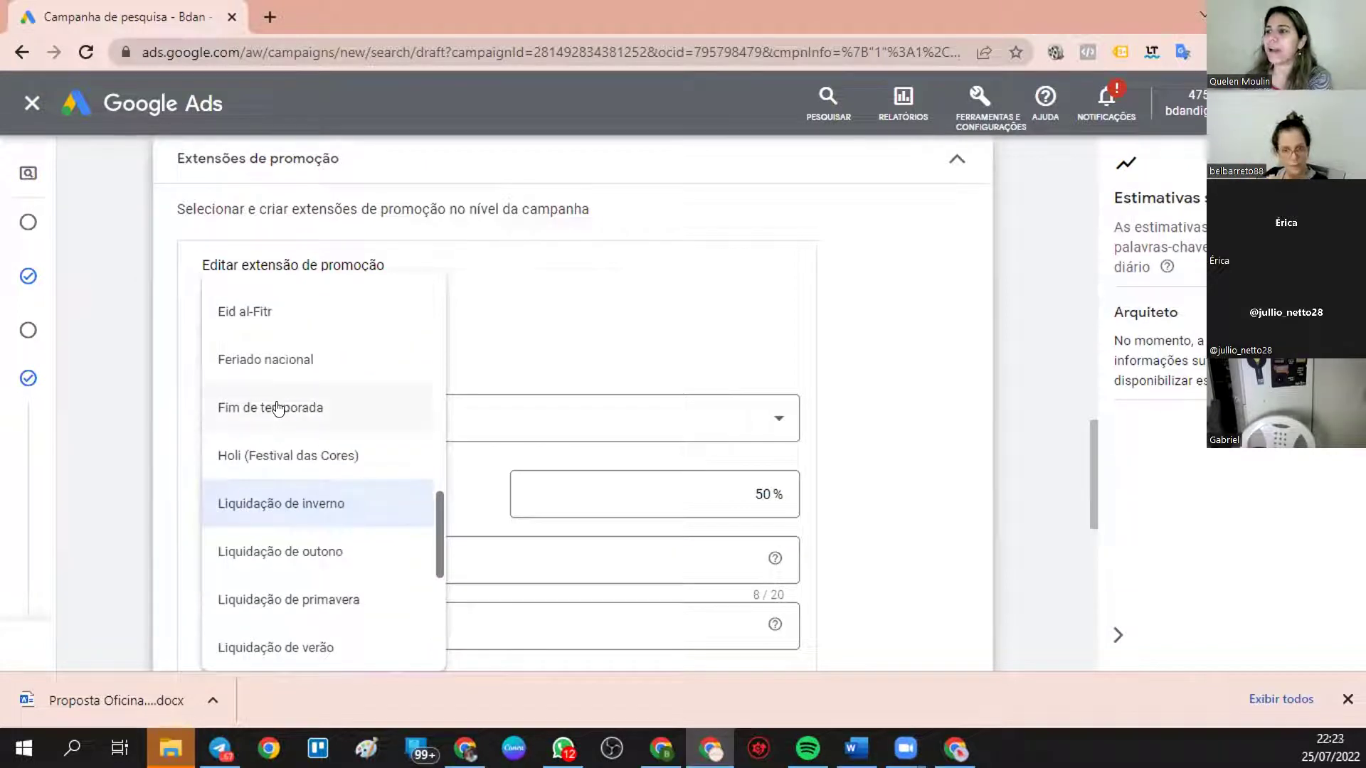
scroll(275, 392, up, 3)
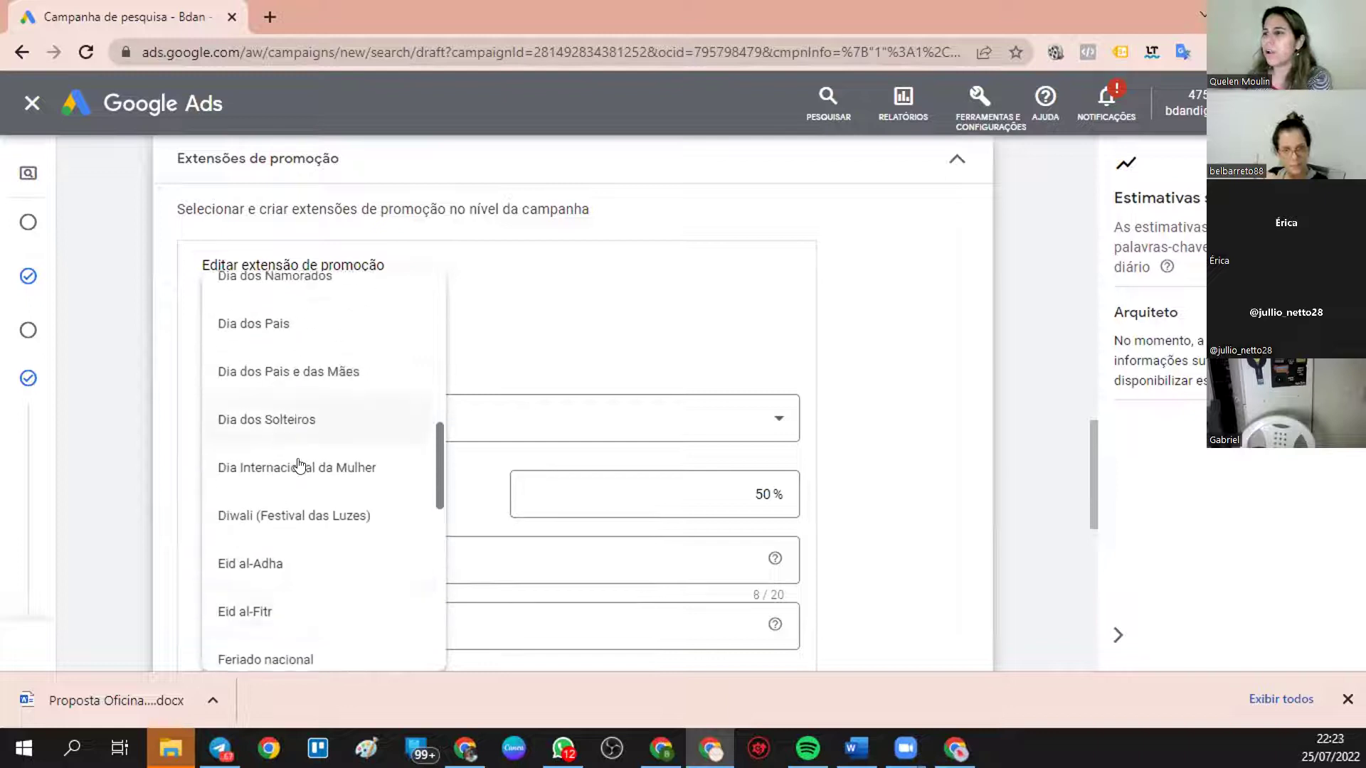
scroll(268, 417, up, 1)
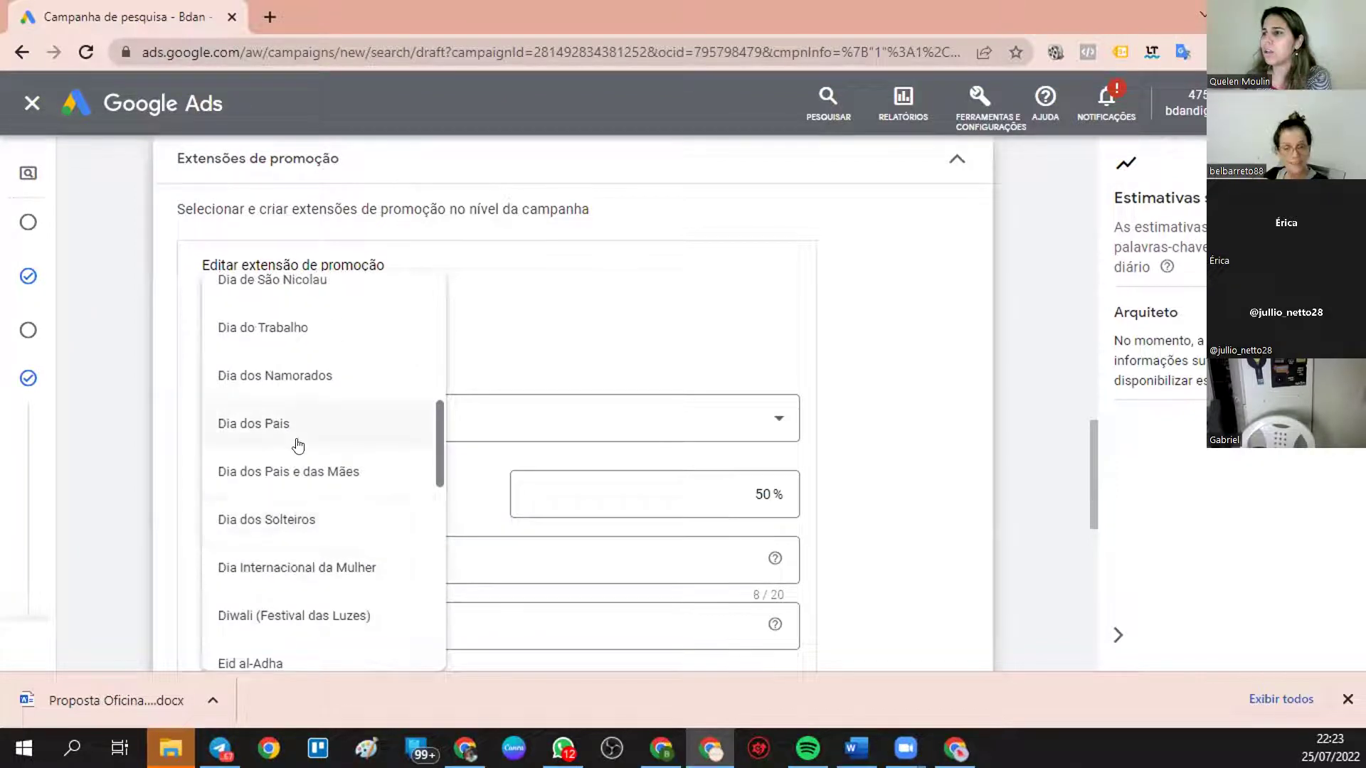
scroll(297, 445, up, 2)
scroll(297, 447, up, 4)
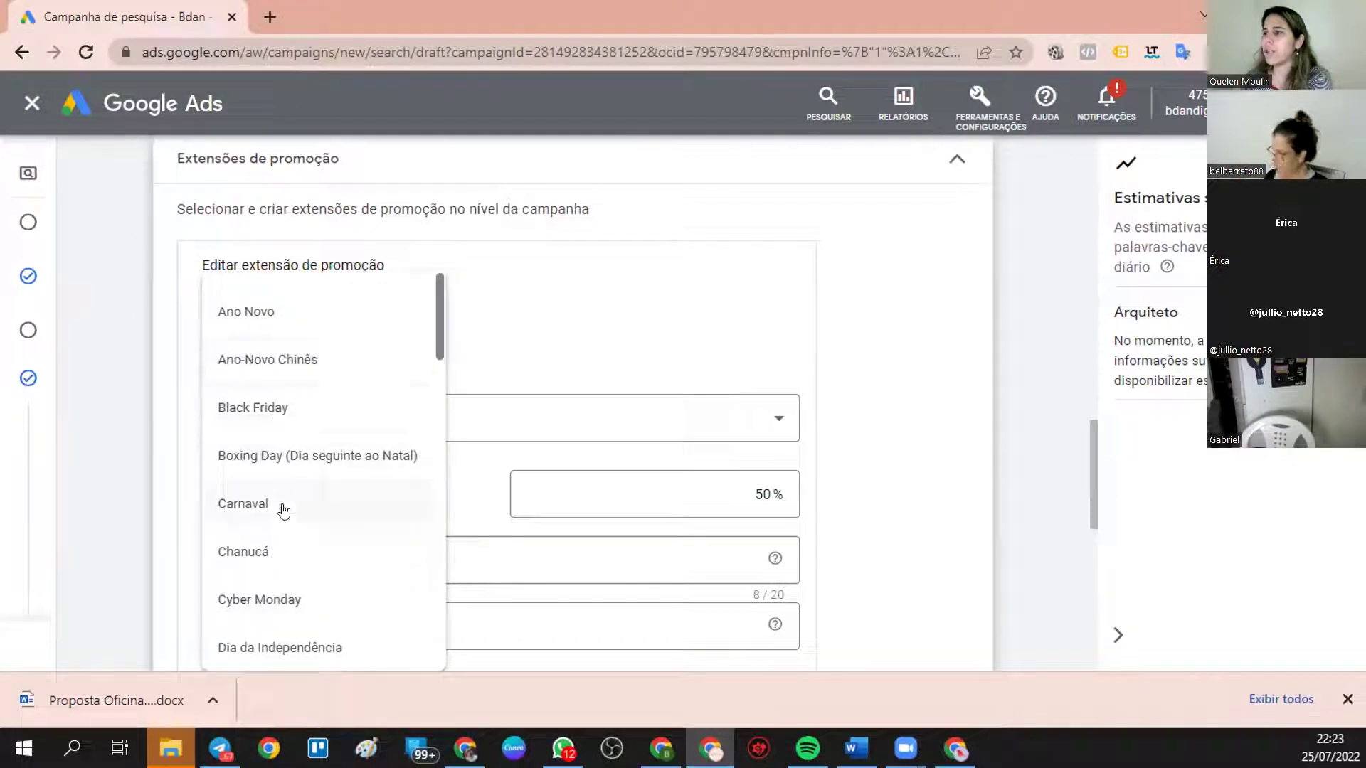
scroll(280, 510, down, 15)
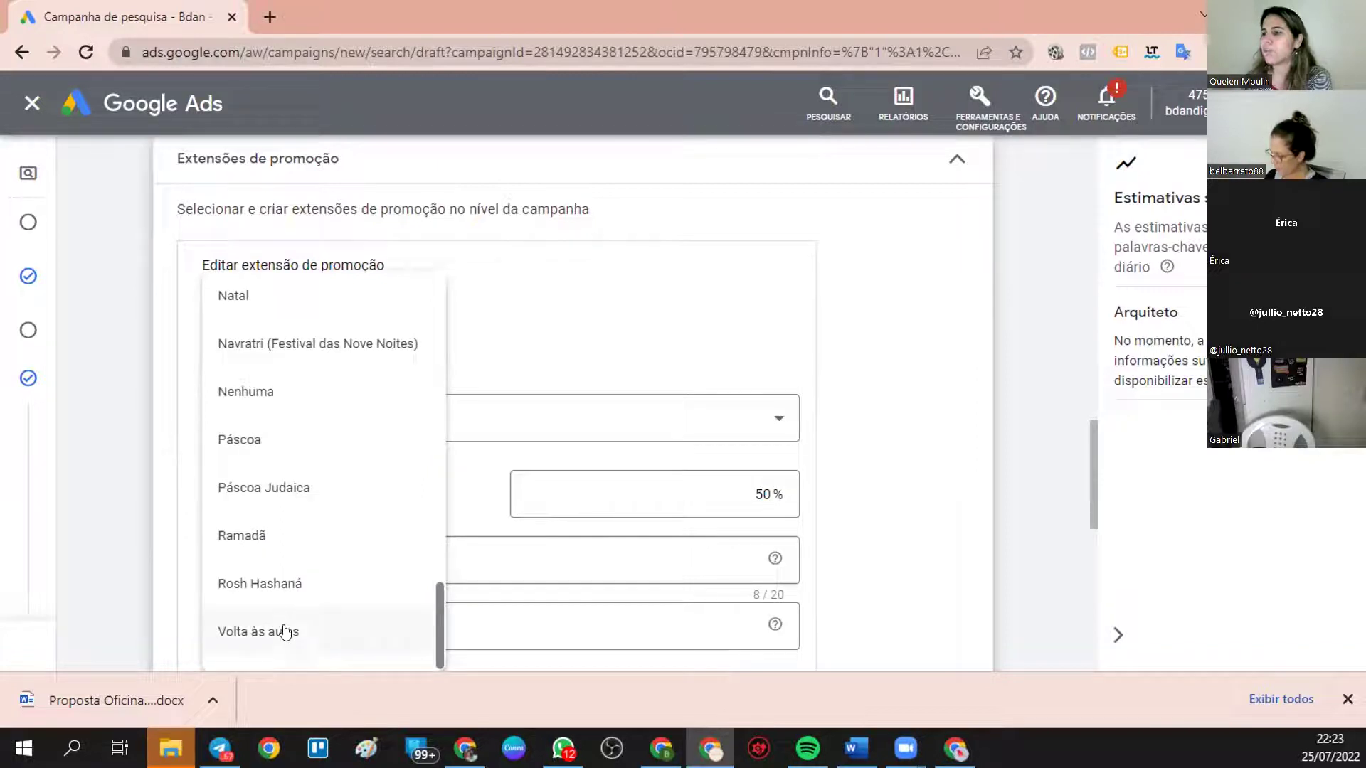
click(284, 631)
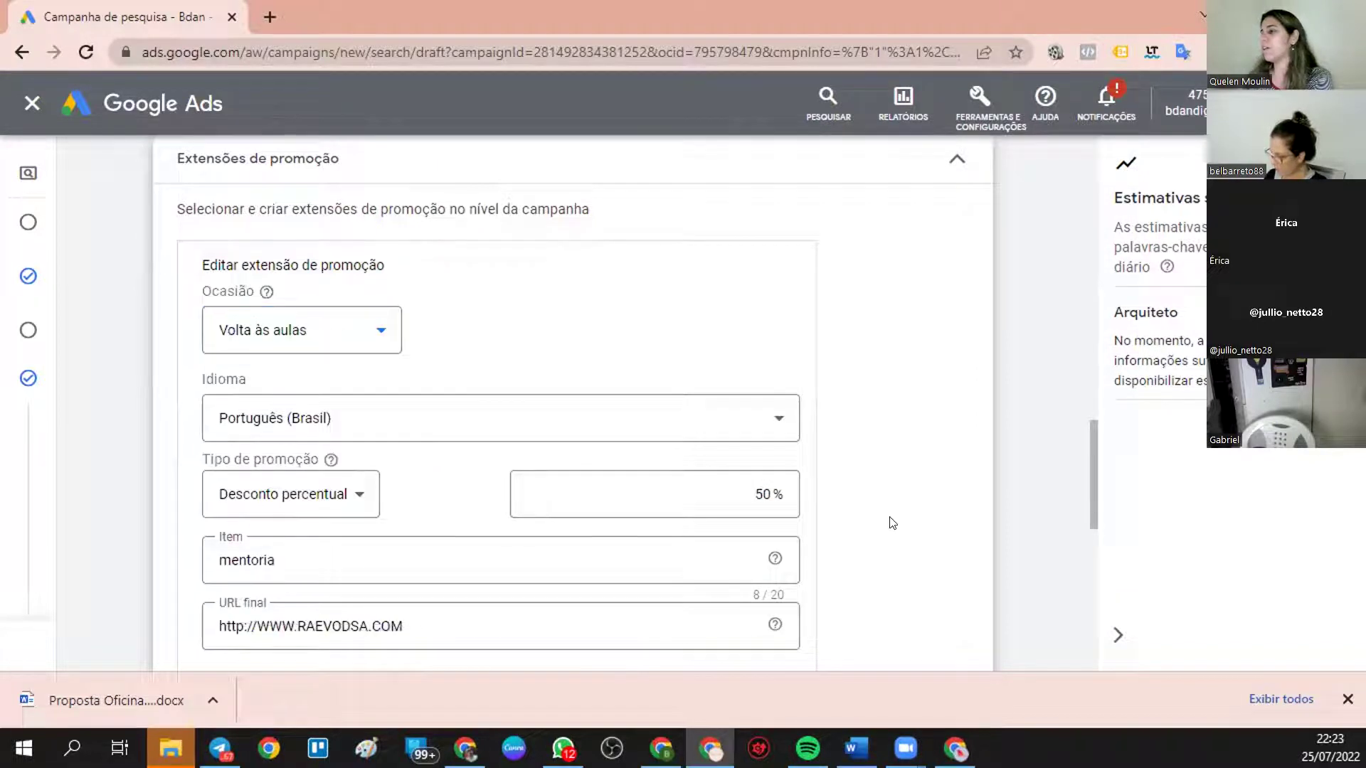
scroll(892, 523, down, 8)
scroll(920, 528, down, 3)
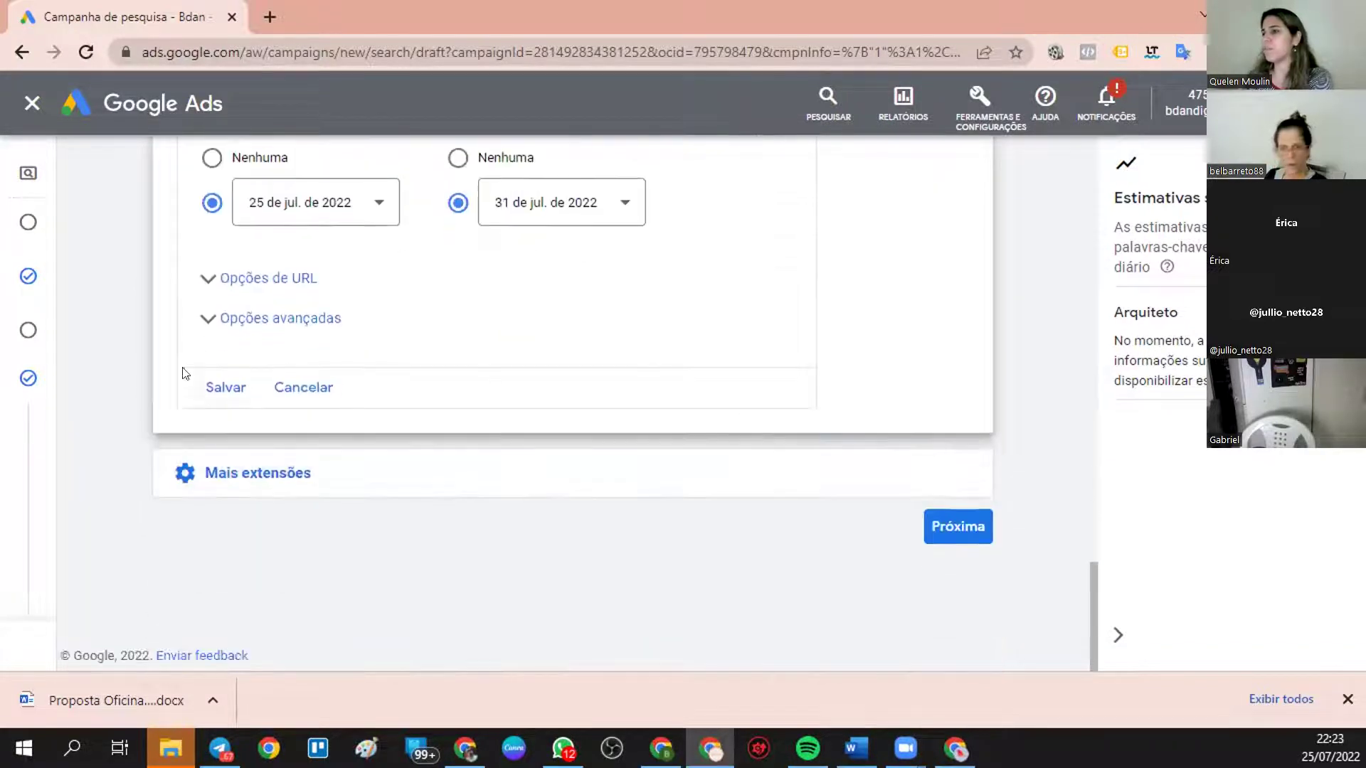
click(222, 387)
- Preview the ad with the Volta às aulas promotion, then close it and expand Mais extensões
scroll(853, 559, down, 3)
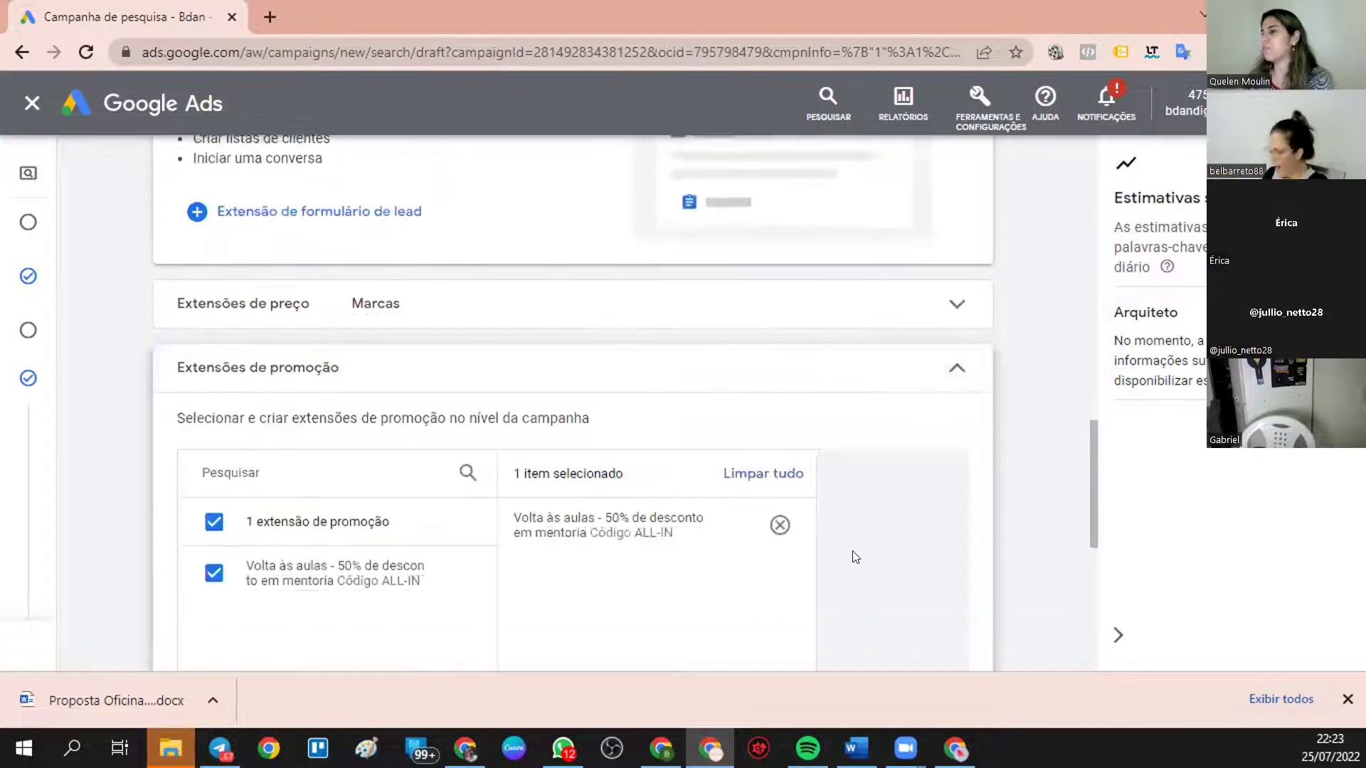
click(898, 522)
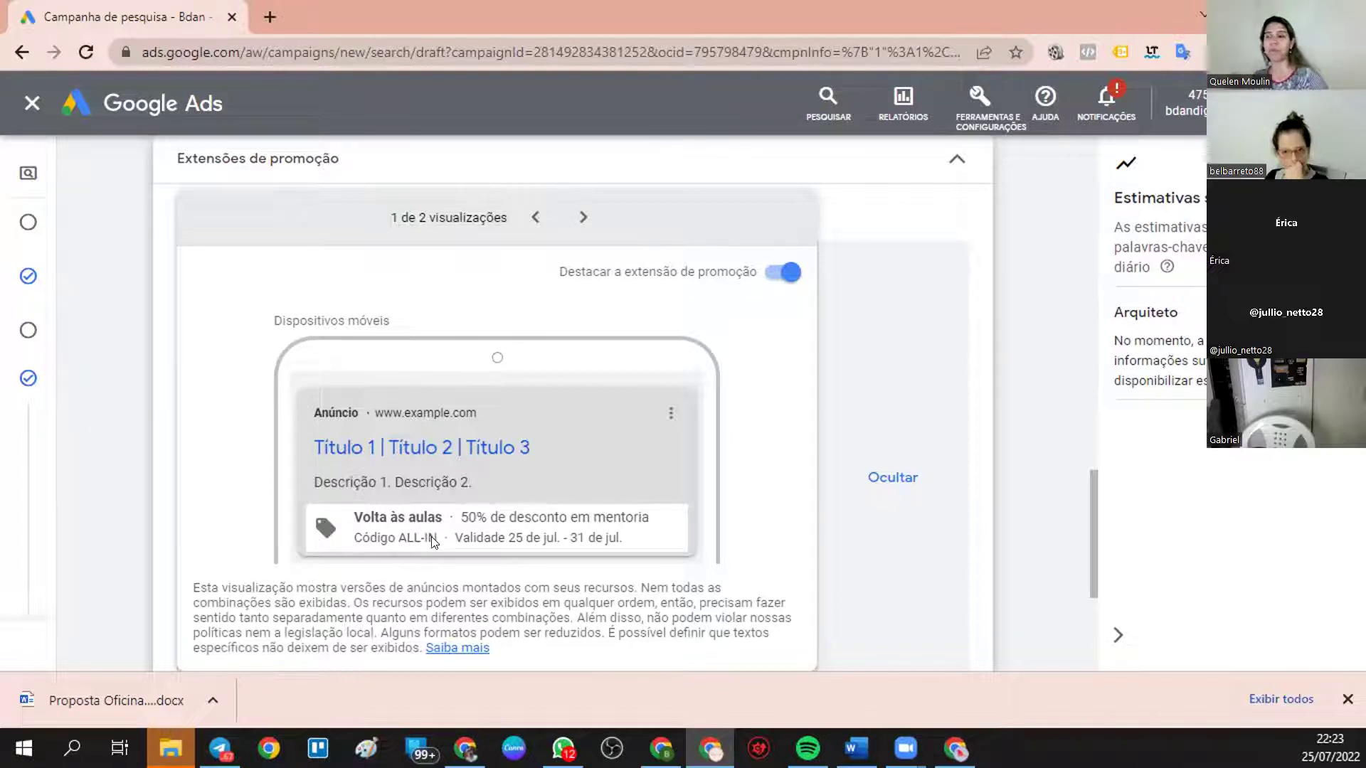
scroll(807, 501, down, 2)
click(296, 580)
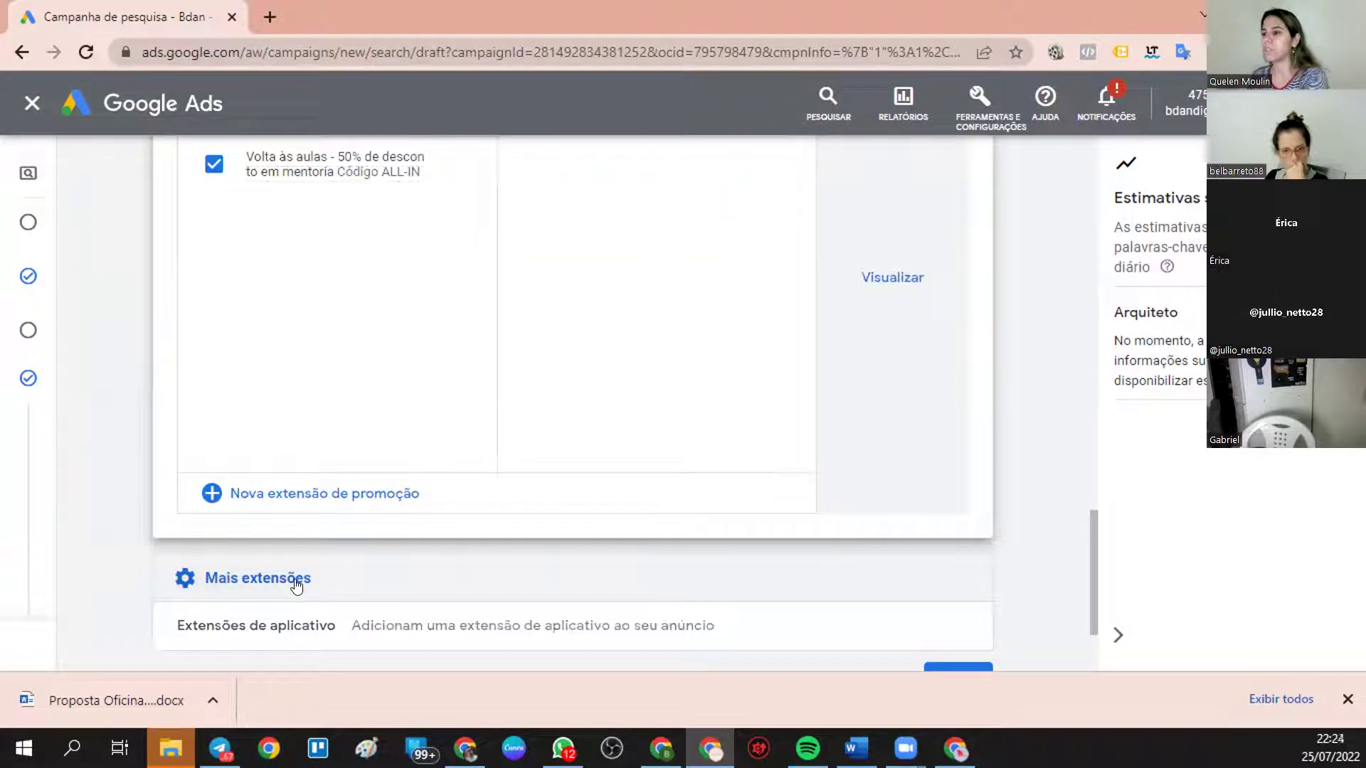
scroll(293, 570, down, 2)
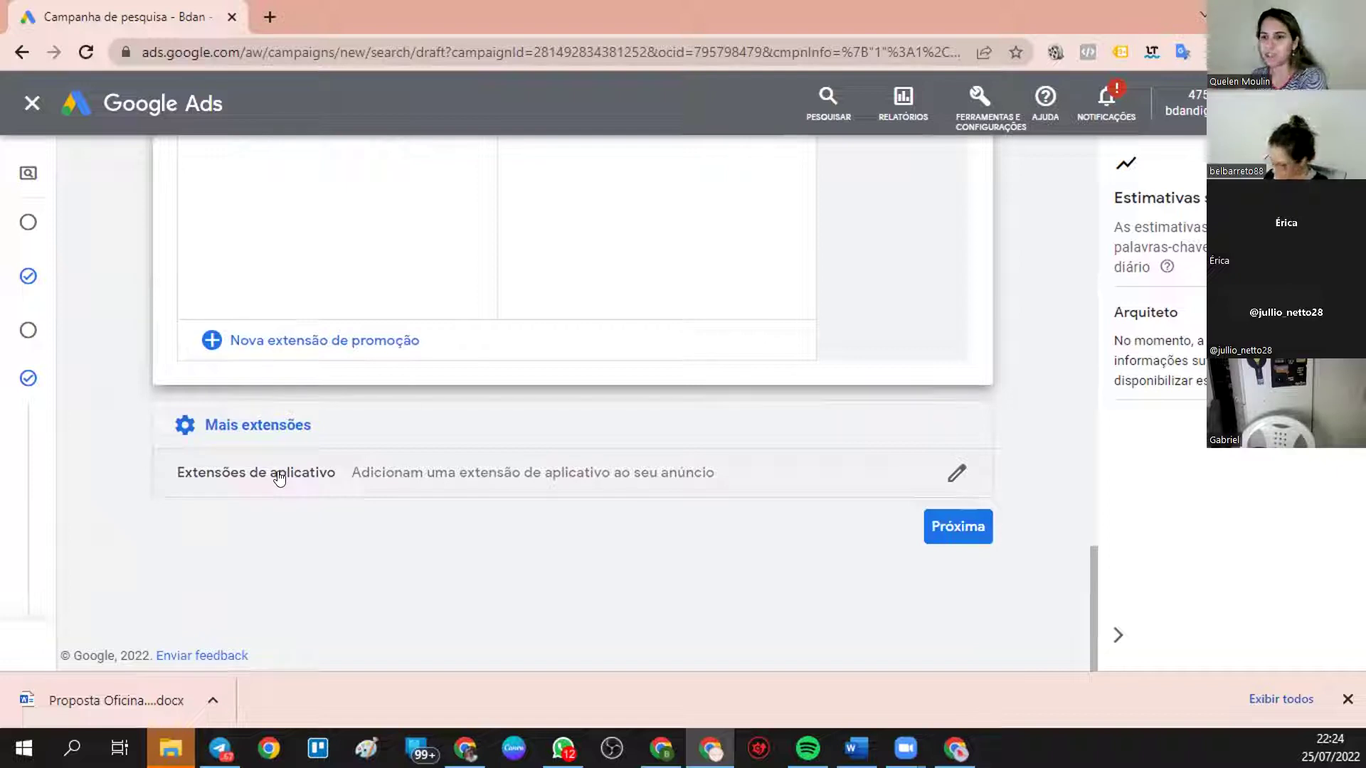
scroll(813, 357, up, 15)
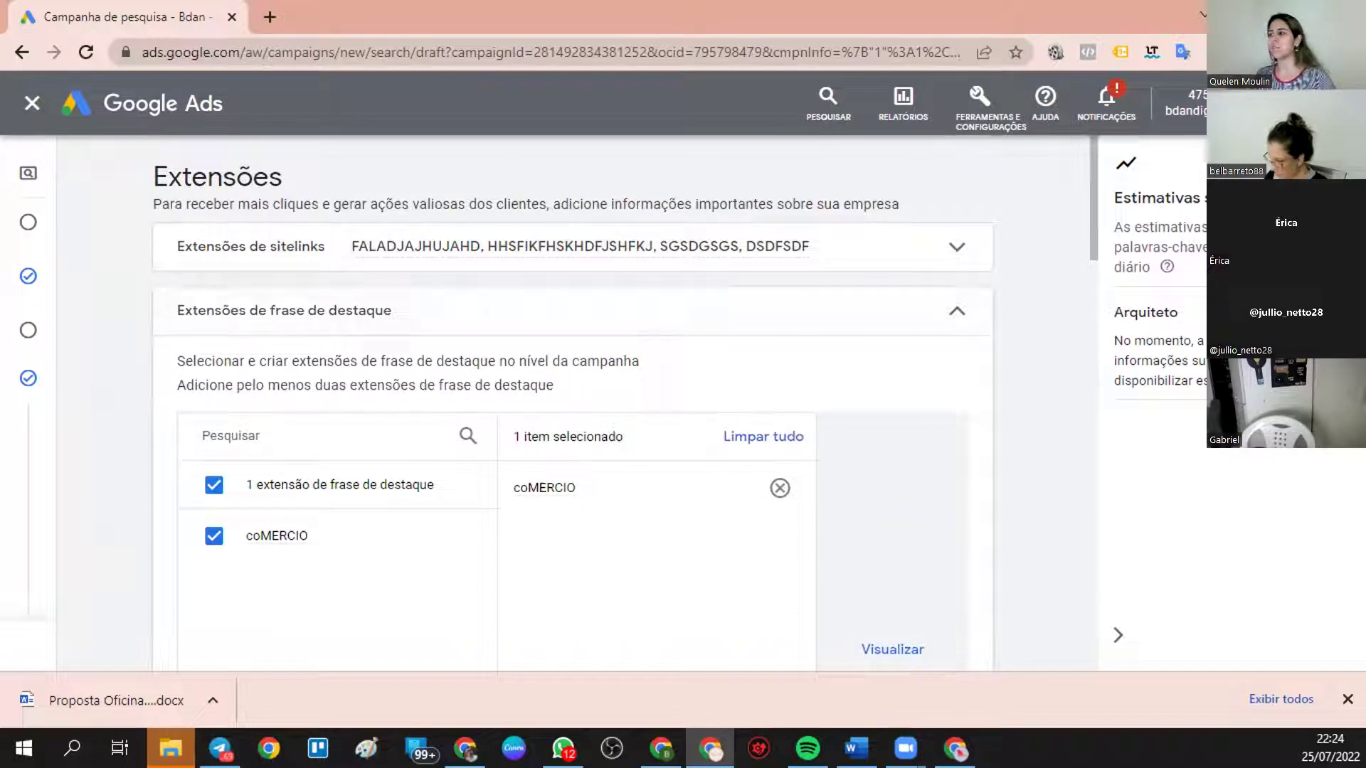
- Collapse the callout, lead-form and promotion extension sections and scroll through the summary
click(953, 310)
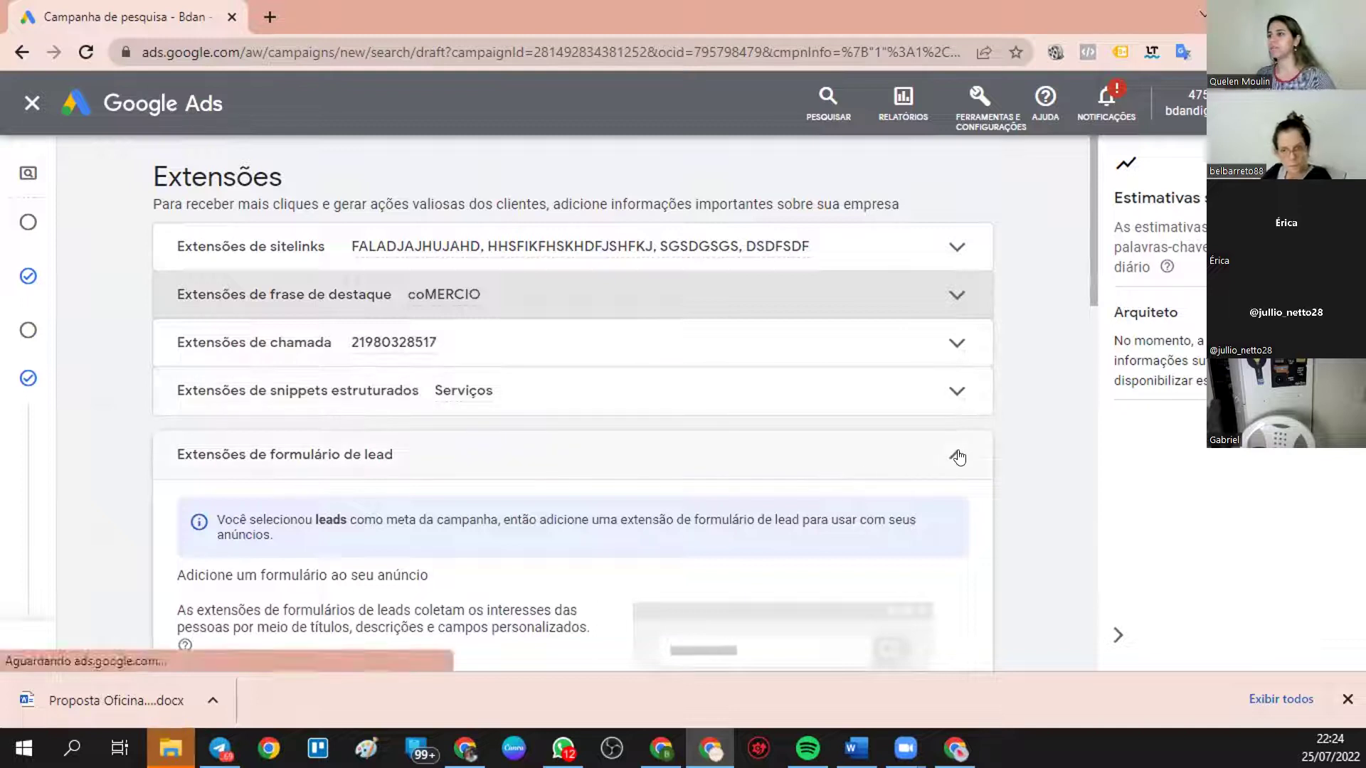
click(955, 453)
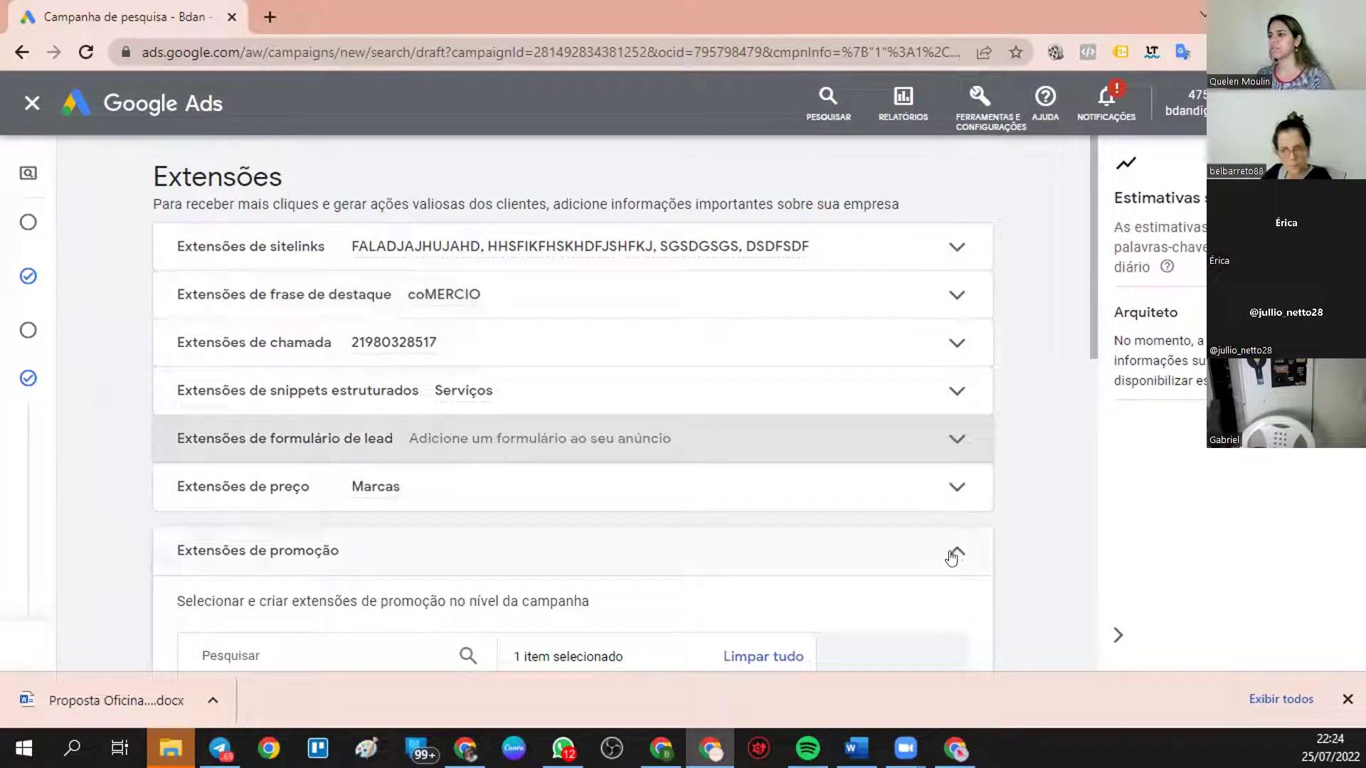
click(956, 552)
scroll(968, 558, down, 4)
scroll(954, 530, up, 4)
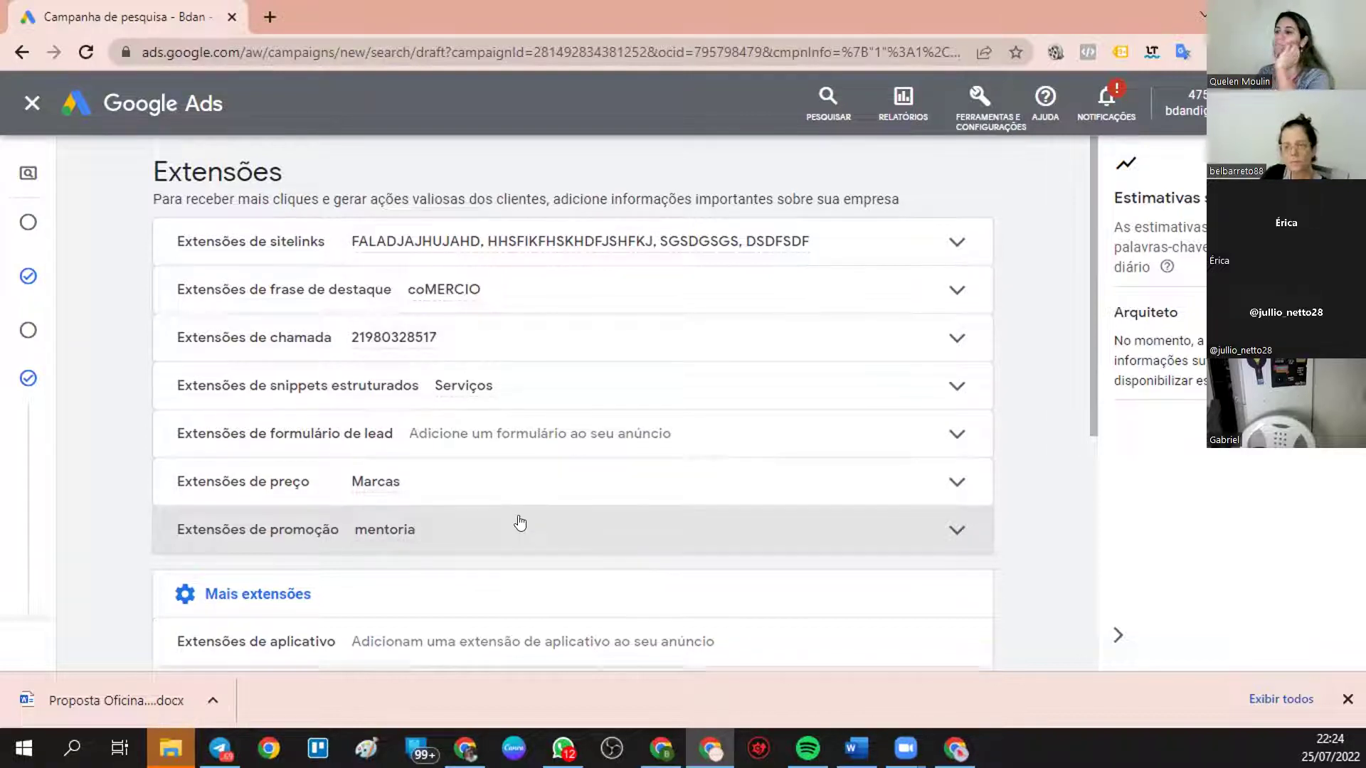
scroll(518, 524, down, 4)
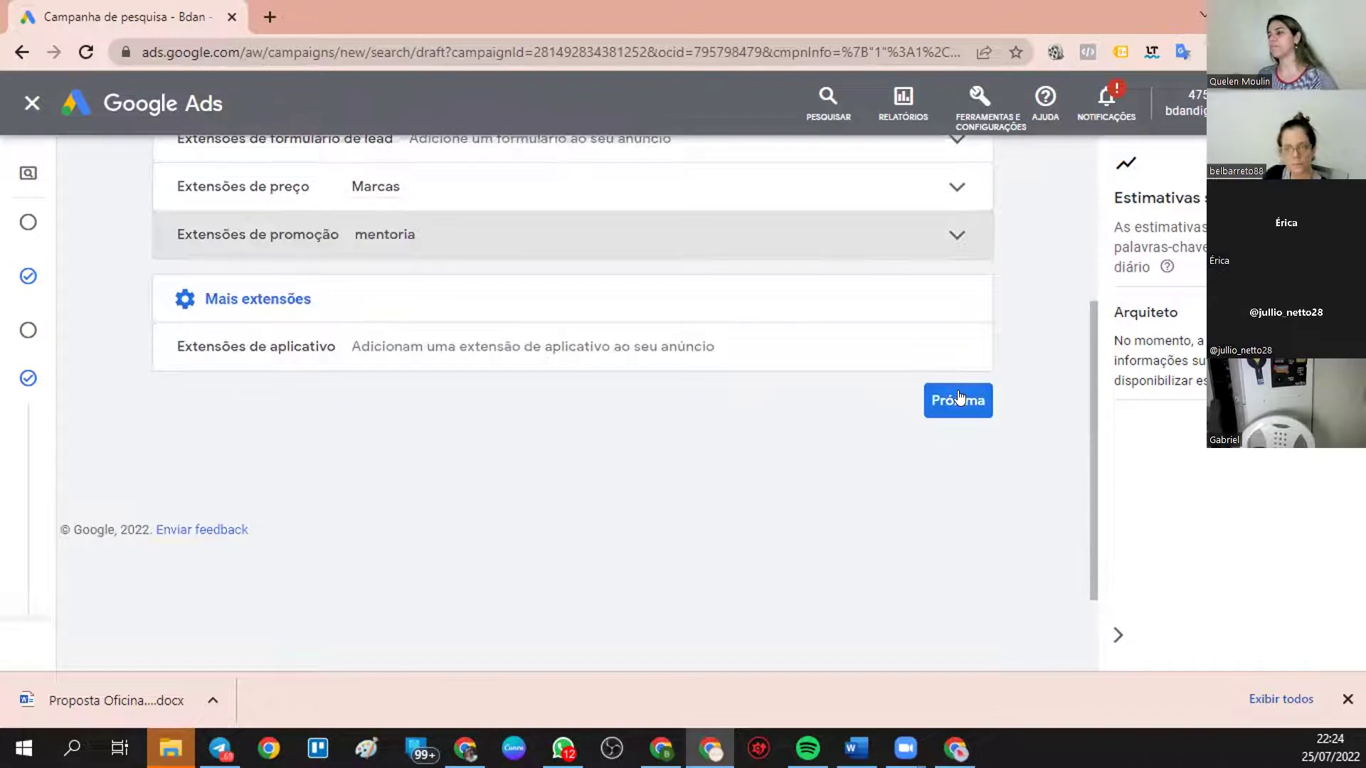
- Continue to the budget step and enter a daily budget of 20,00
click(962, 395)
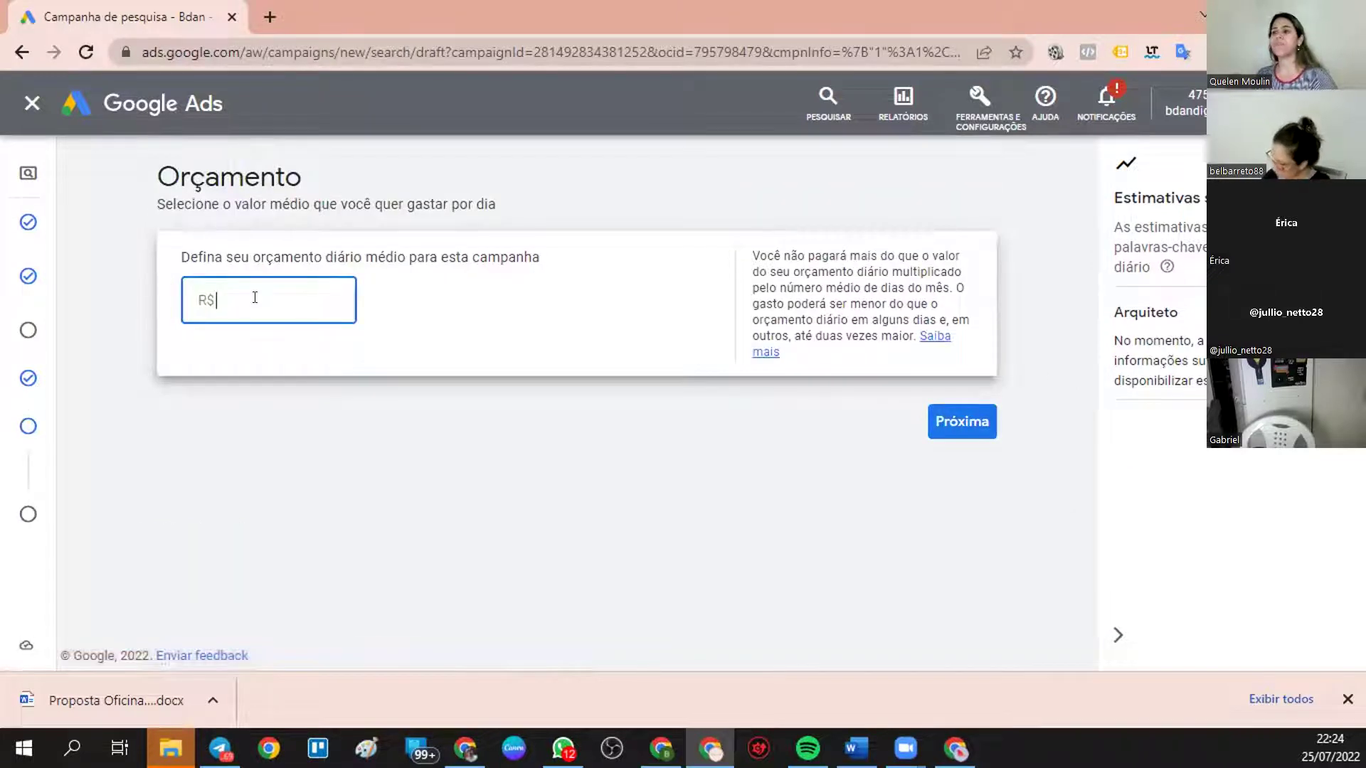
text(20)
click(1097, 463)
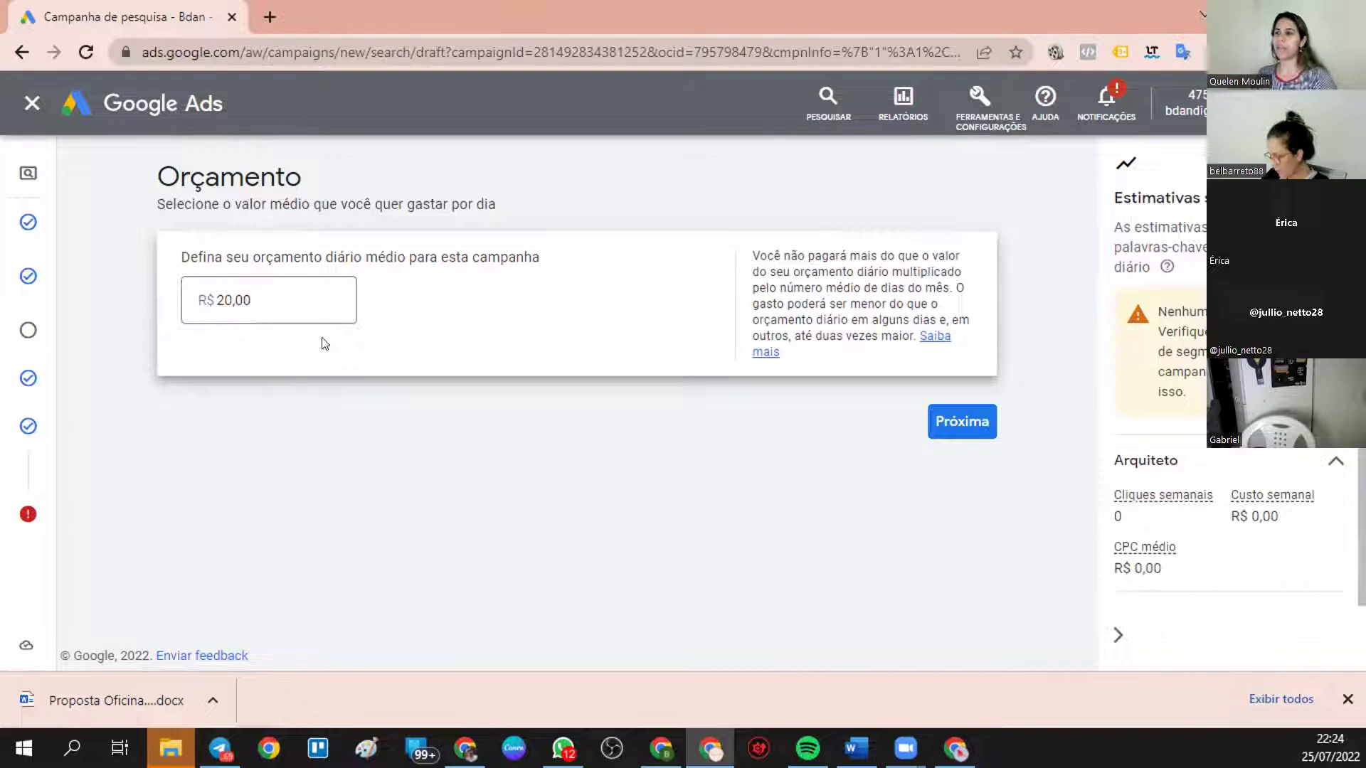
- Rework the average daily budget field, settling on R$ 20 to clear the minimum-budget warning
click(241, 313)
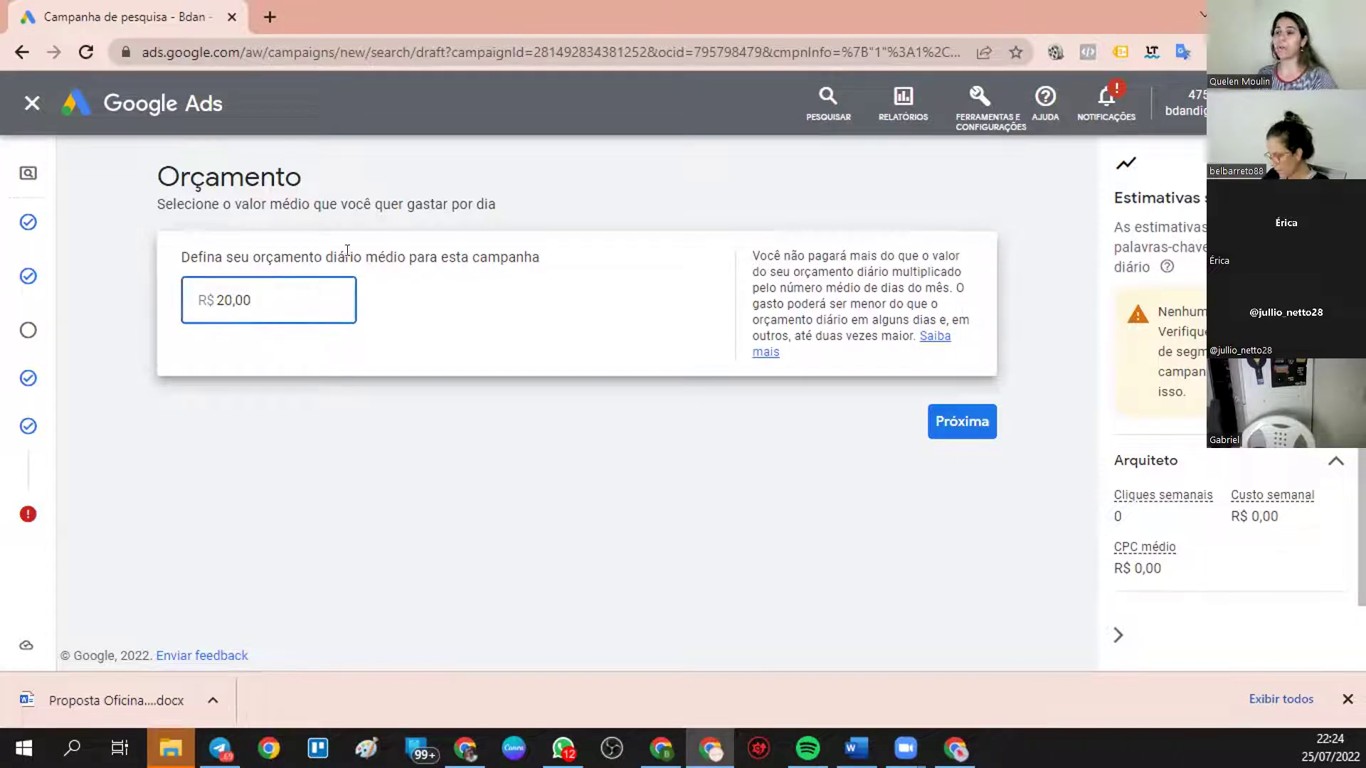
drag(322, 253, 415, 247)
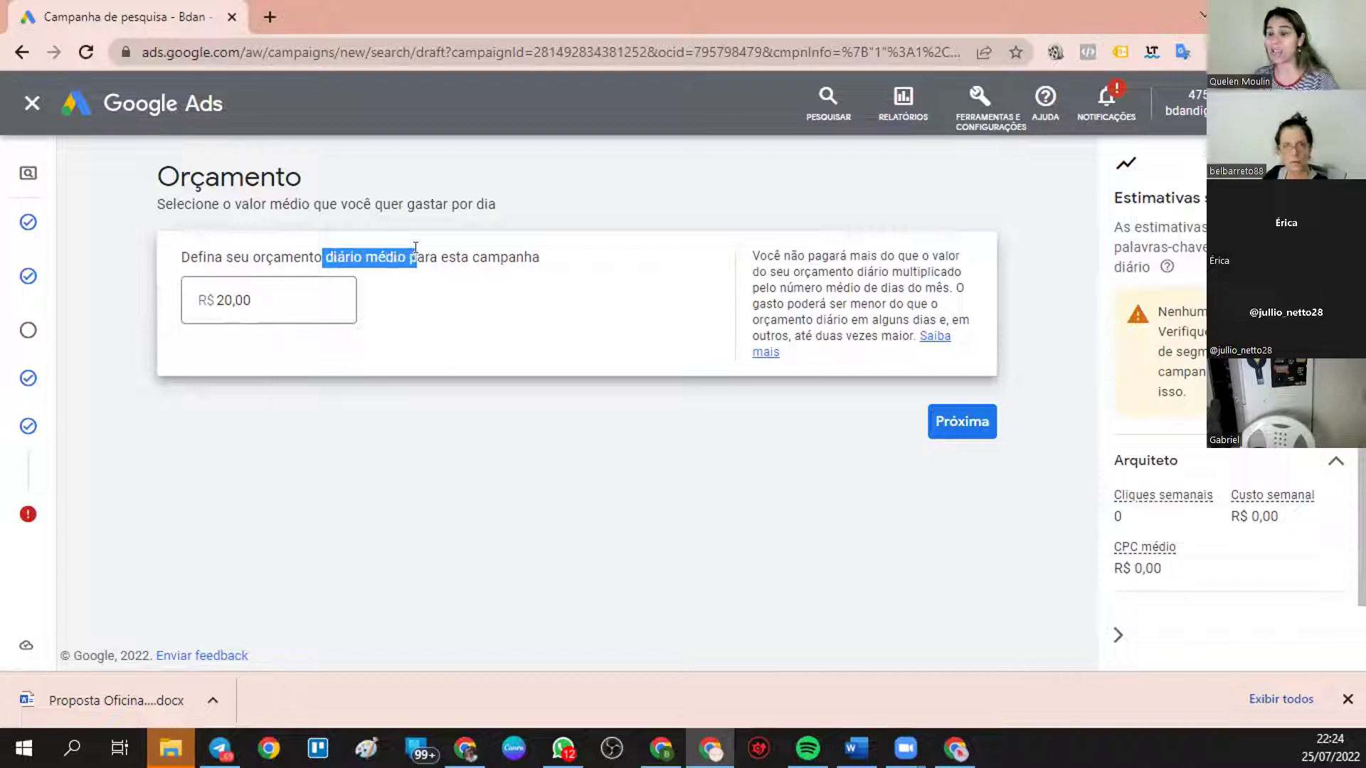
double_click(274, 308)
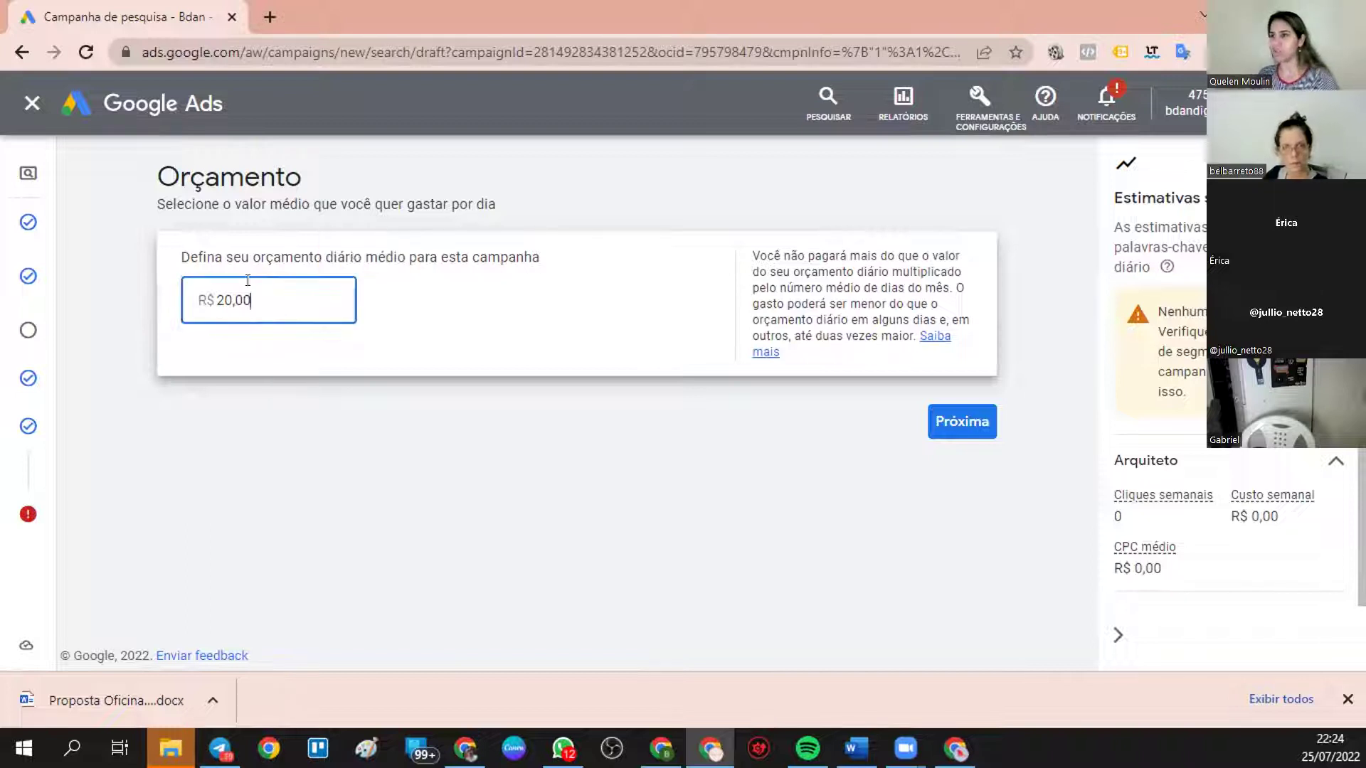
text(600)
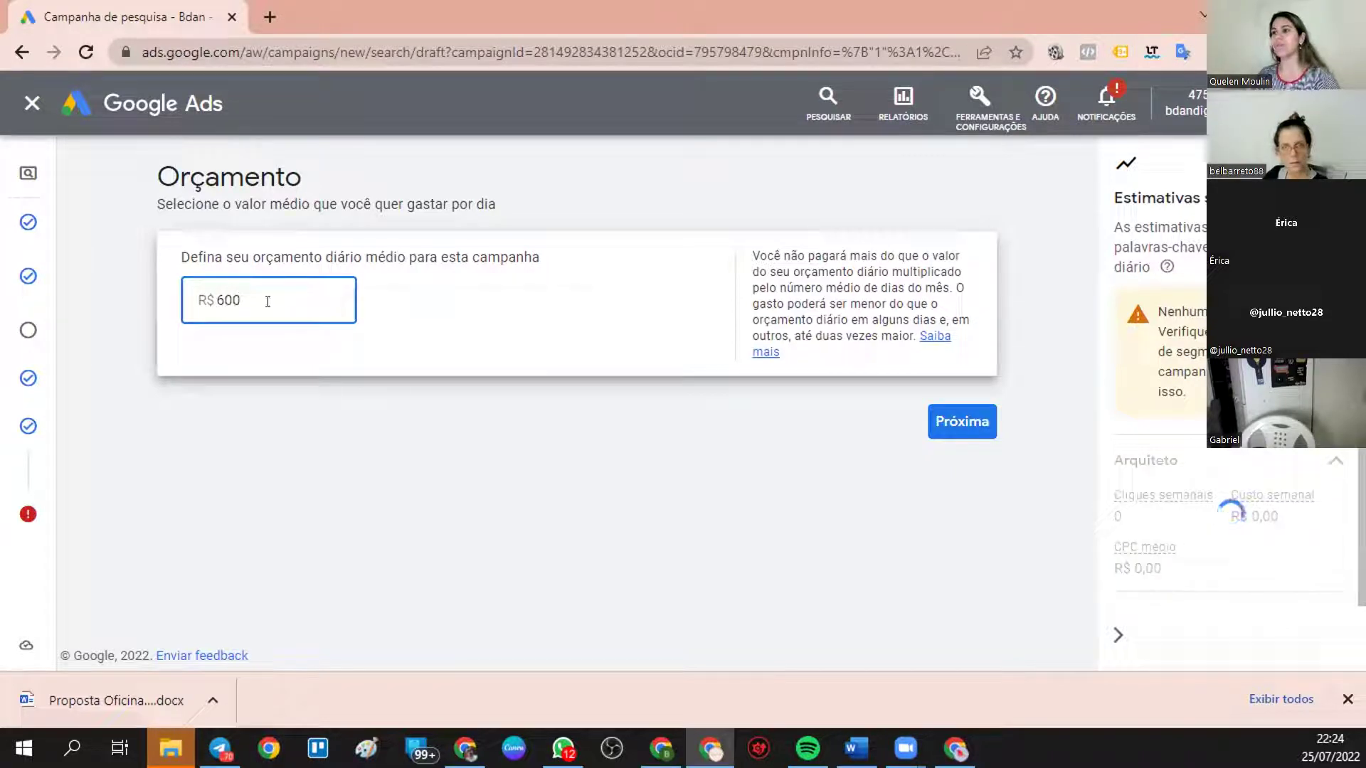
drag(265, 302, 183, 304)
key(BackSpace)
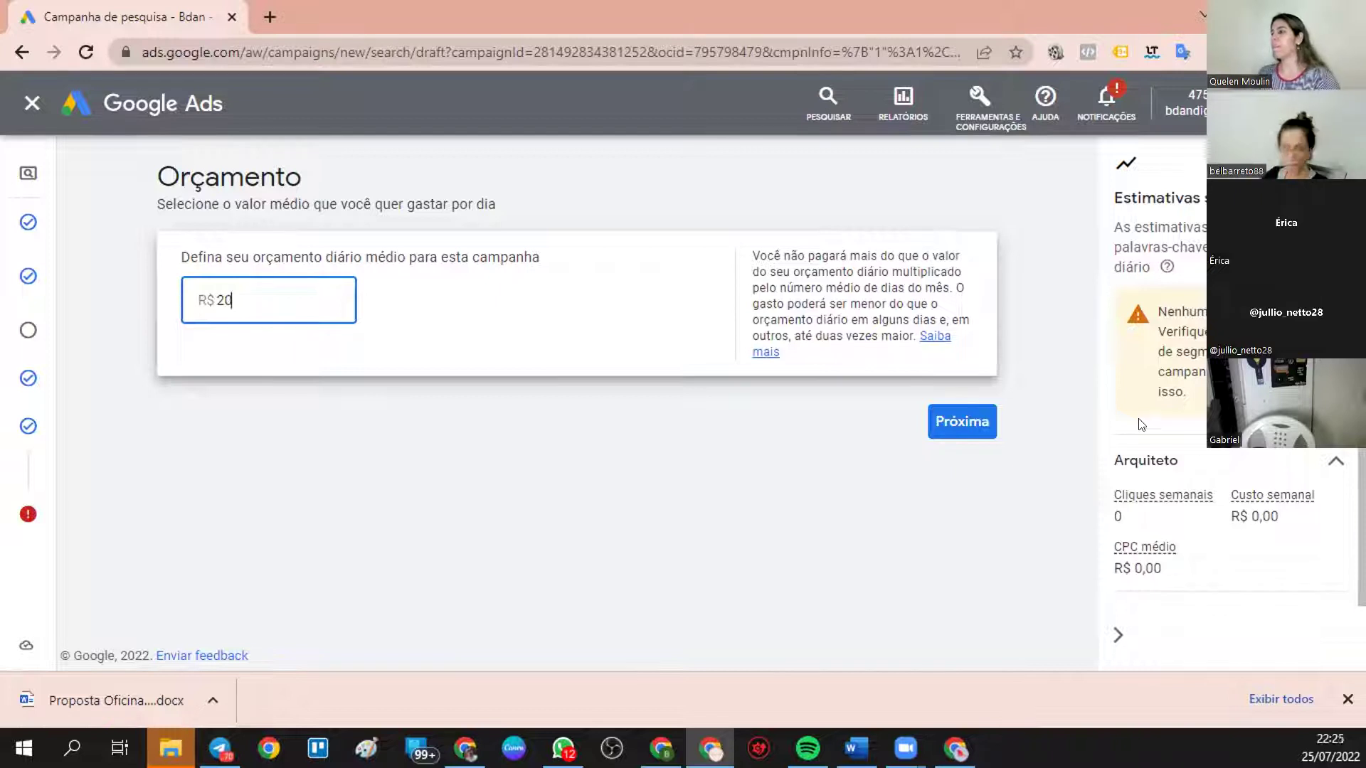
drag(233, 286, 185, 297)
text(10)
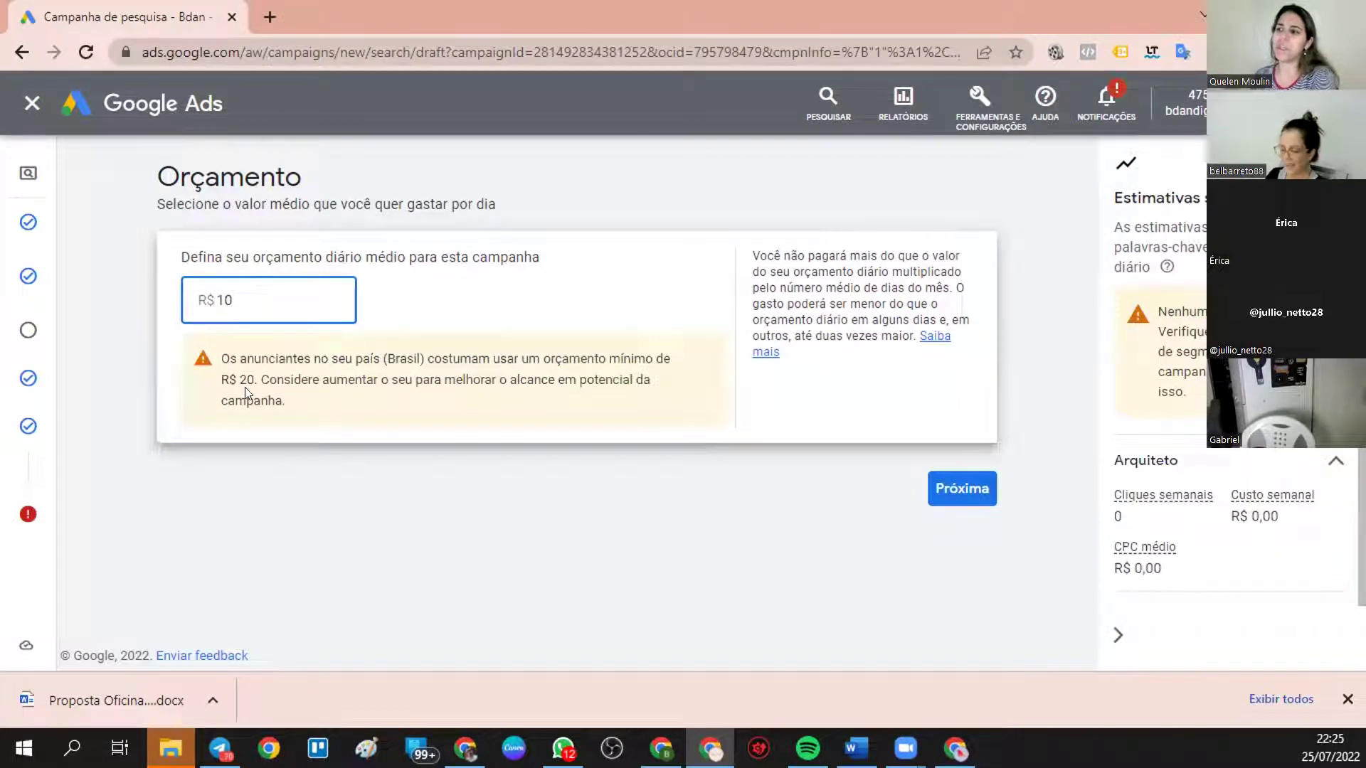
drag(257, 381, 237, 374)
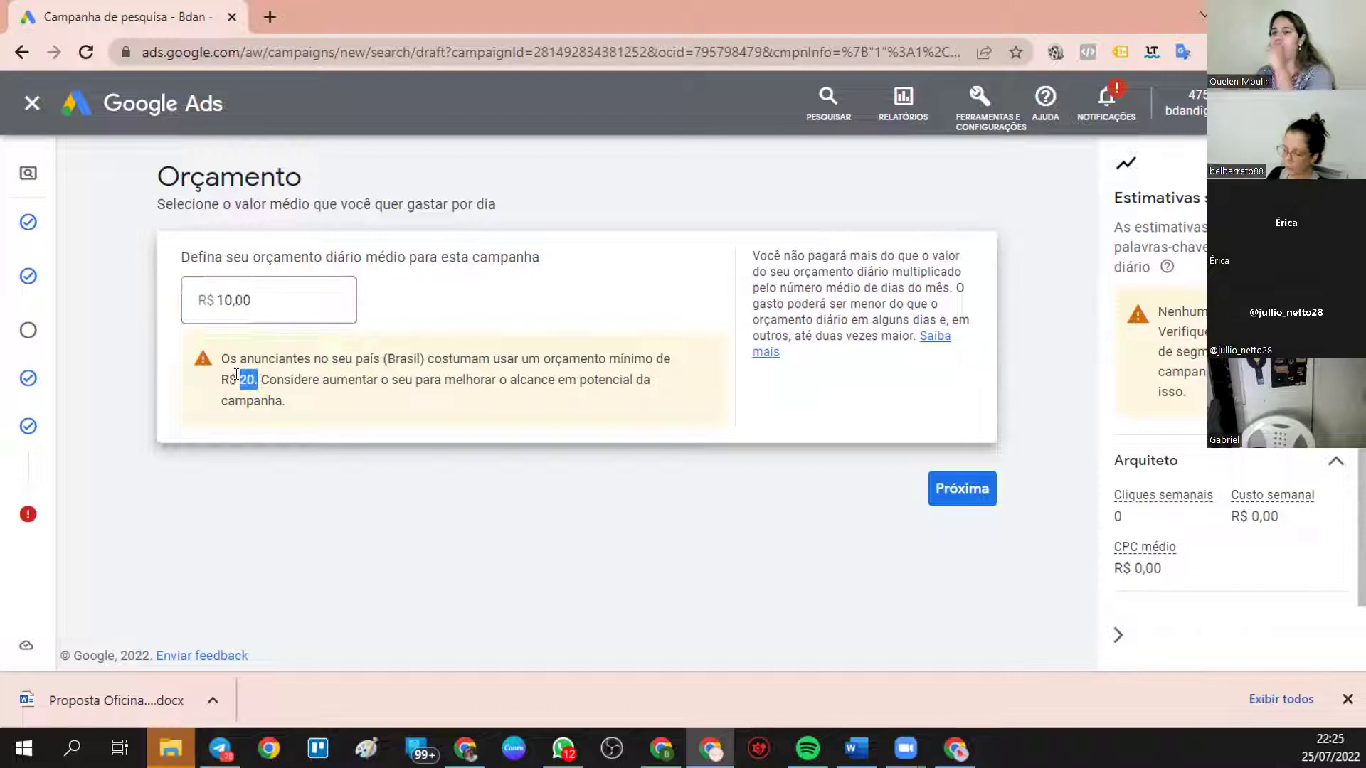
click(272, 295)
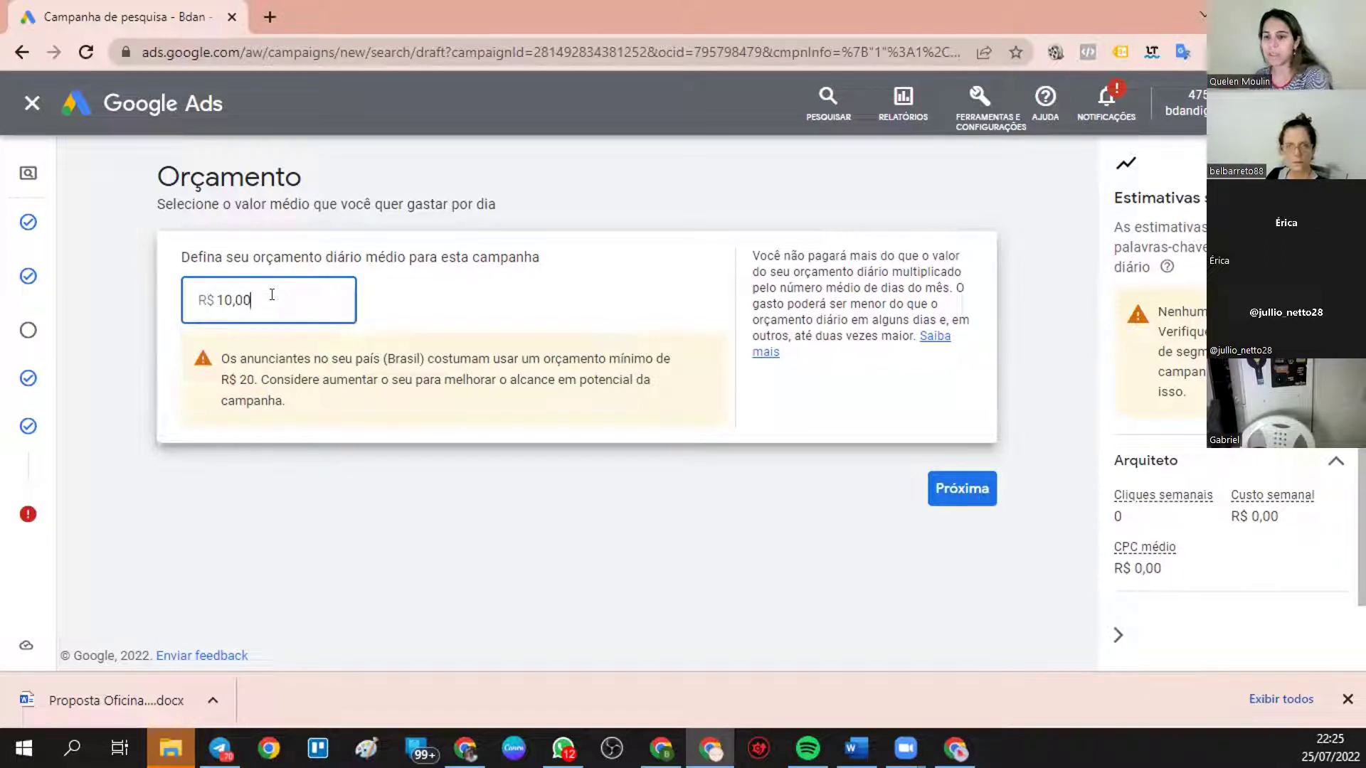
drag(272, 295, 155, 296)
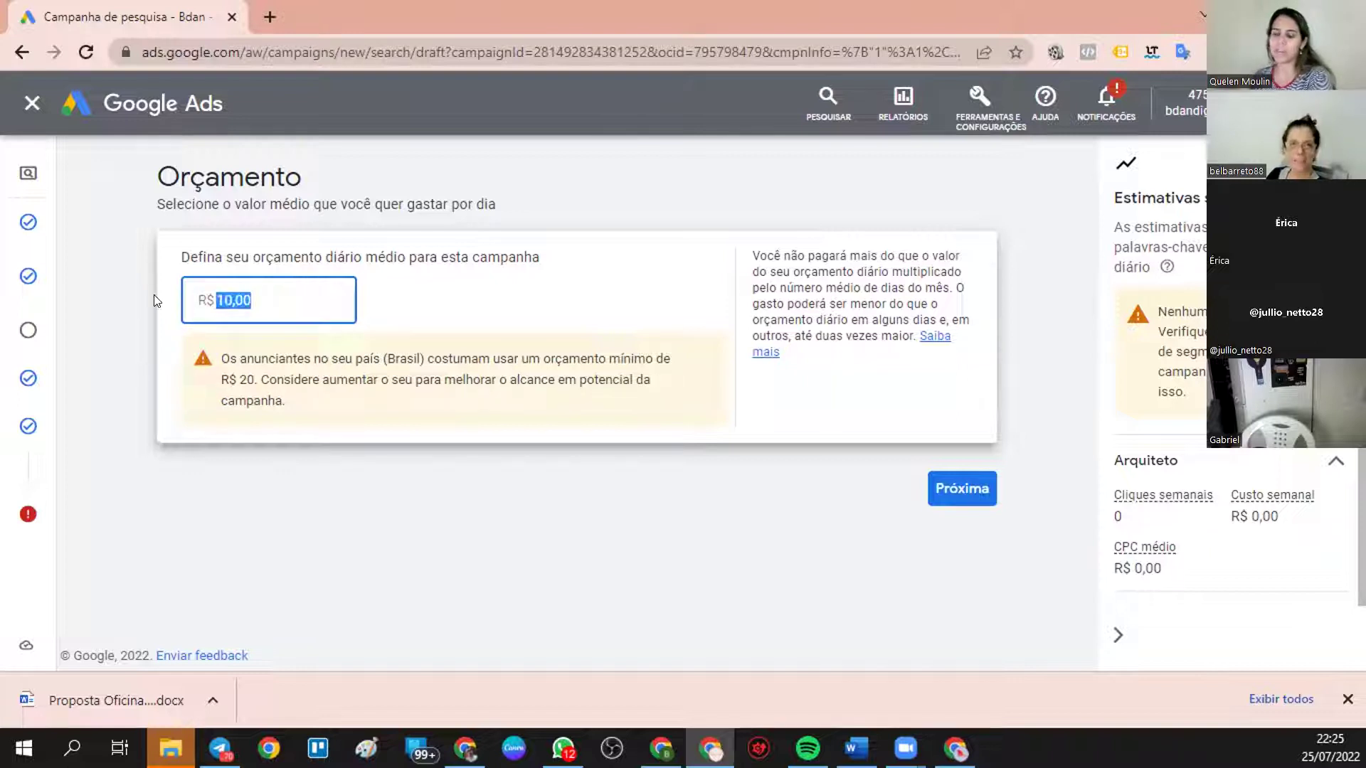
text(20)
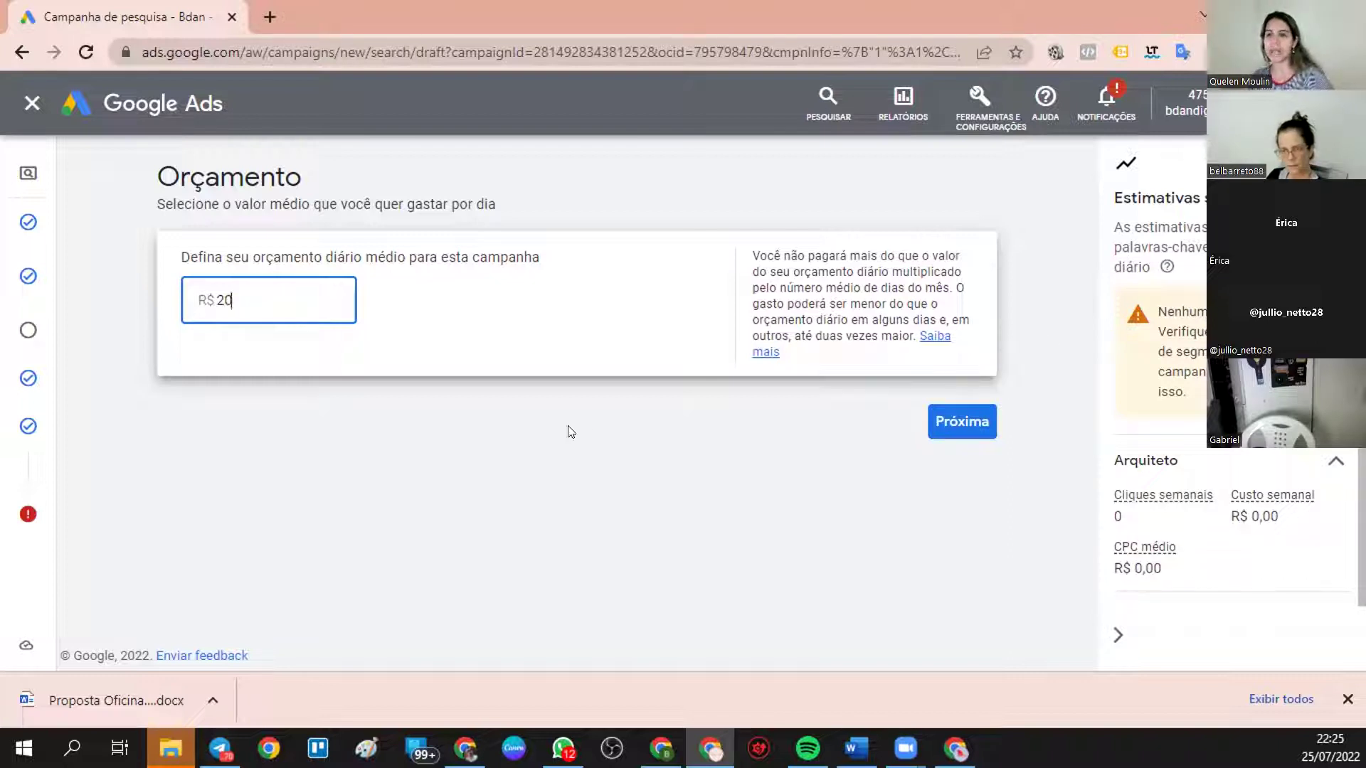
- Save the R$ 20/day budget and scroll through the review, noting the traffic and billing errors
click(960, 422)
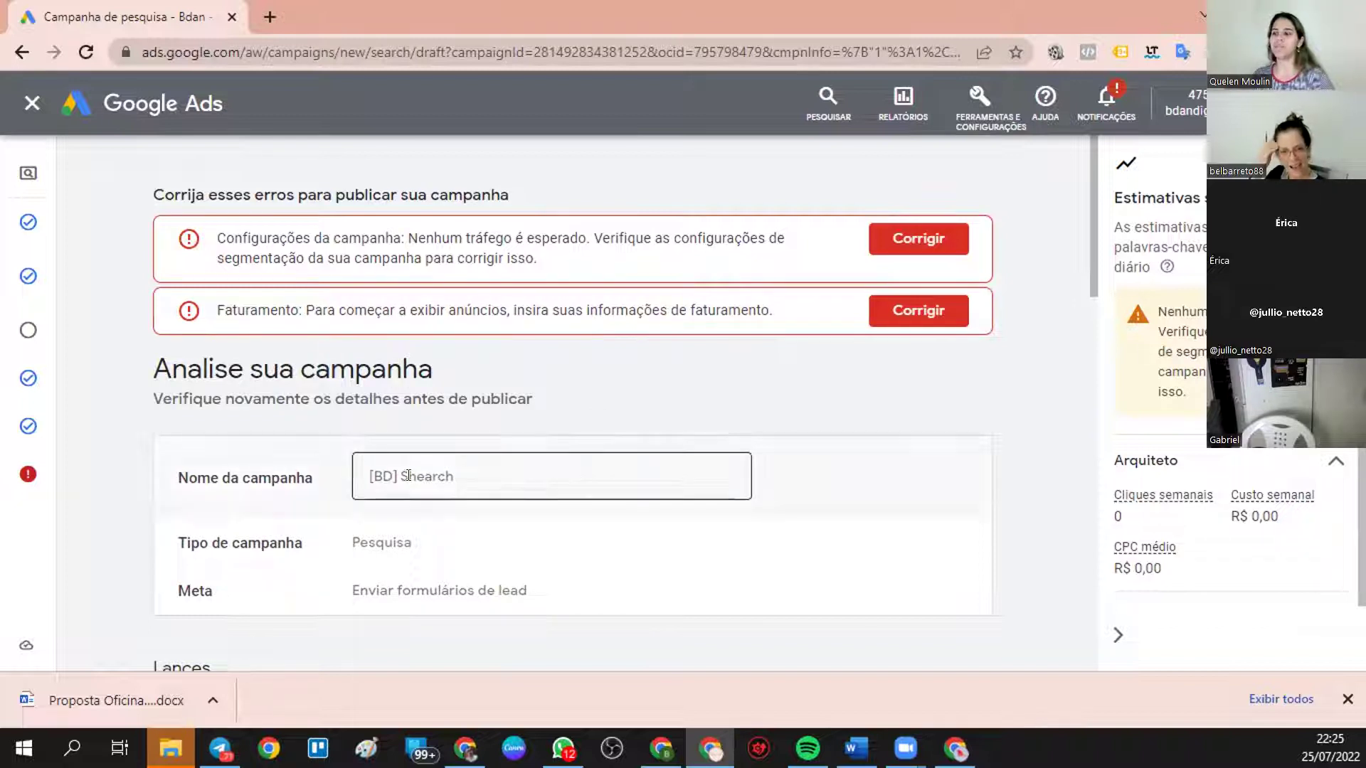
scroll(487, 311, down, 8)
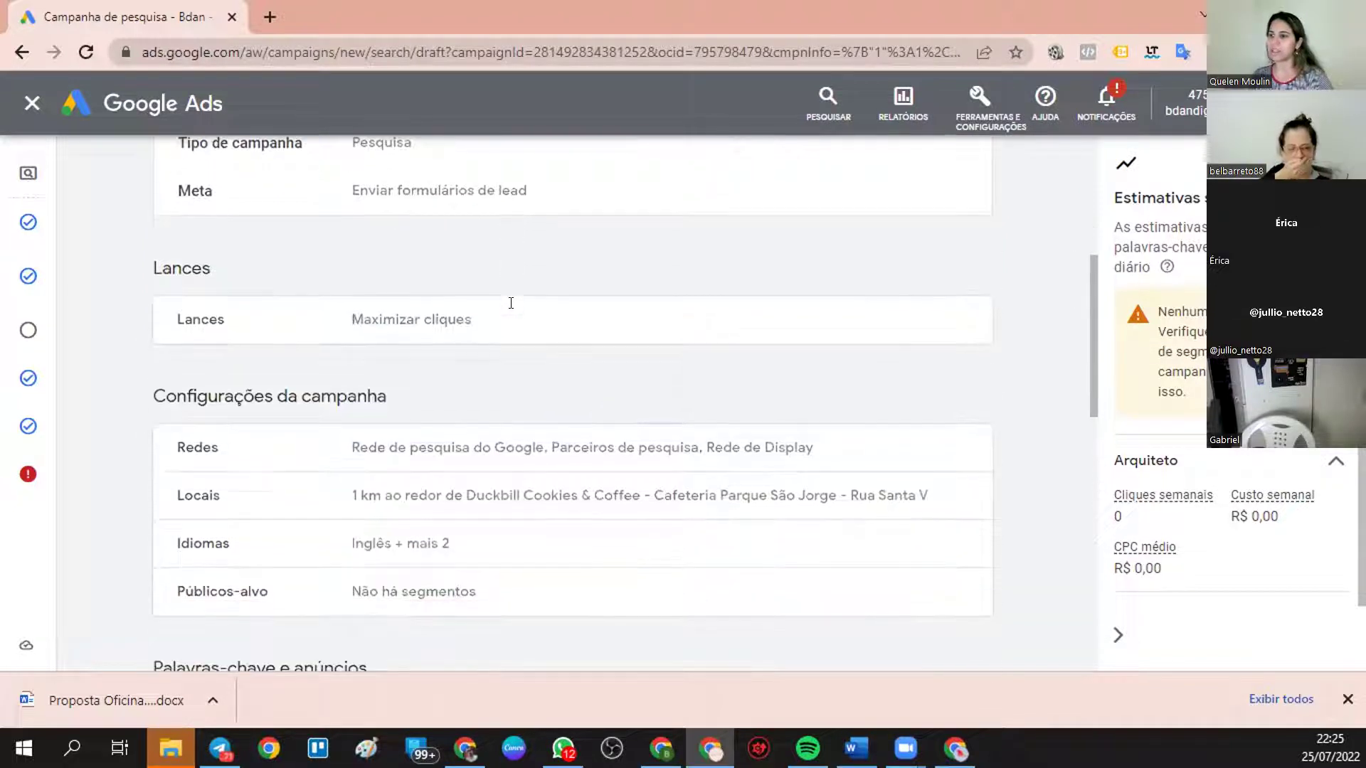
scroll(408, 327, down, 2)
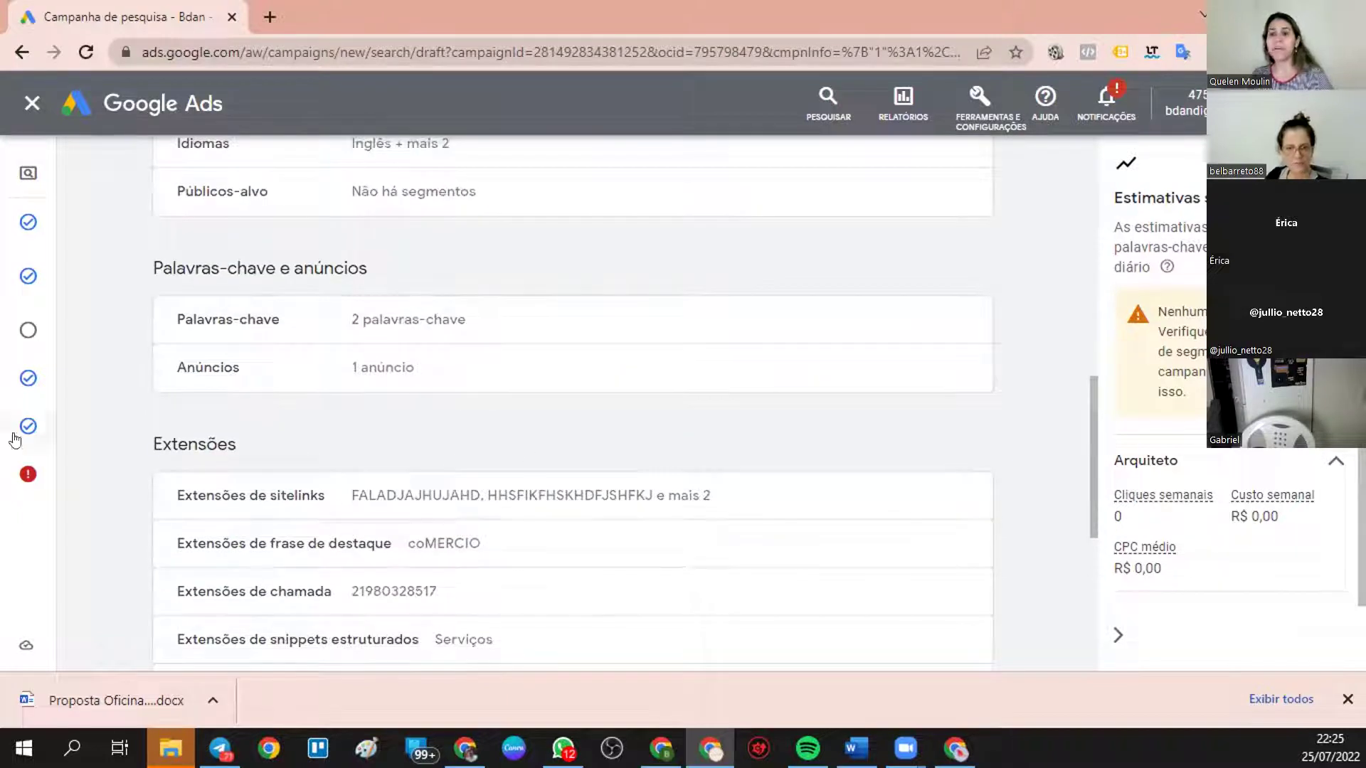
scroll(366, 463, down, 3)
scroll(118, 390, down, 3)
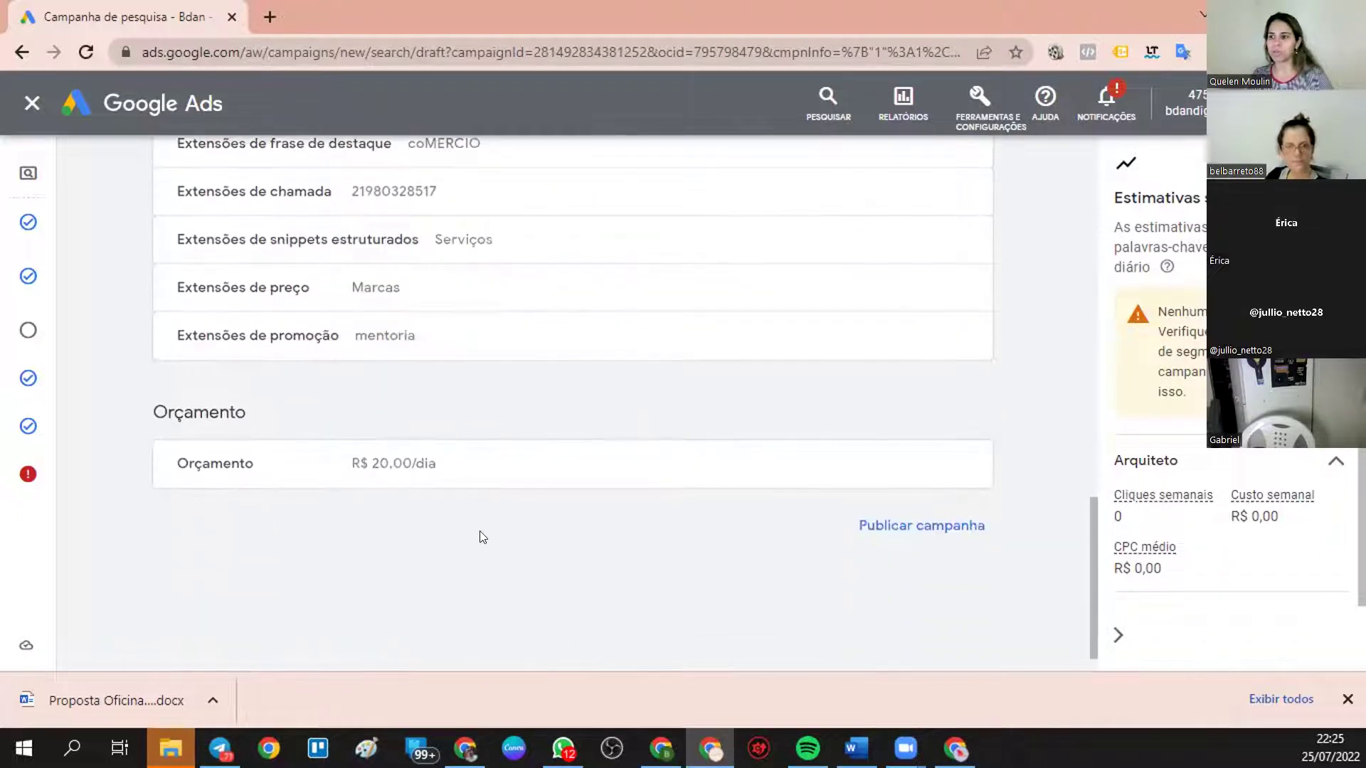
scroll(480, 531, down, 1)
scroll(504, 418, up, 15)
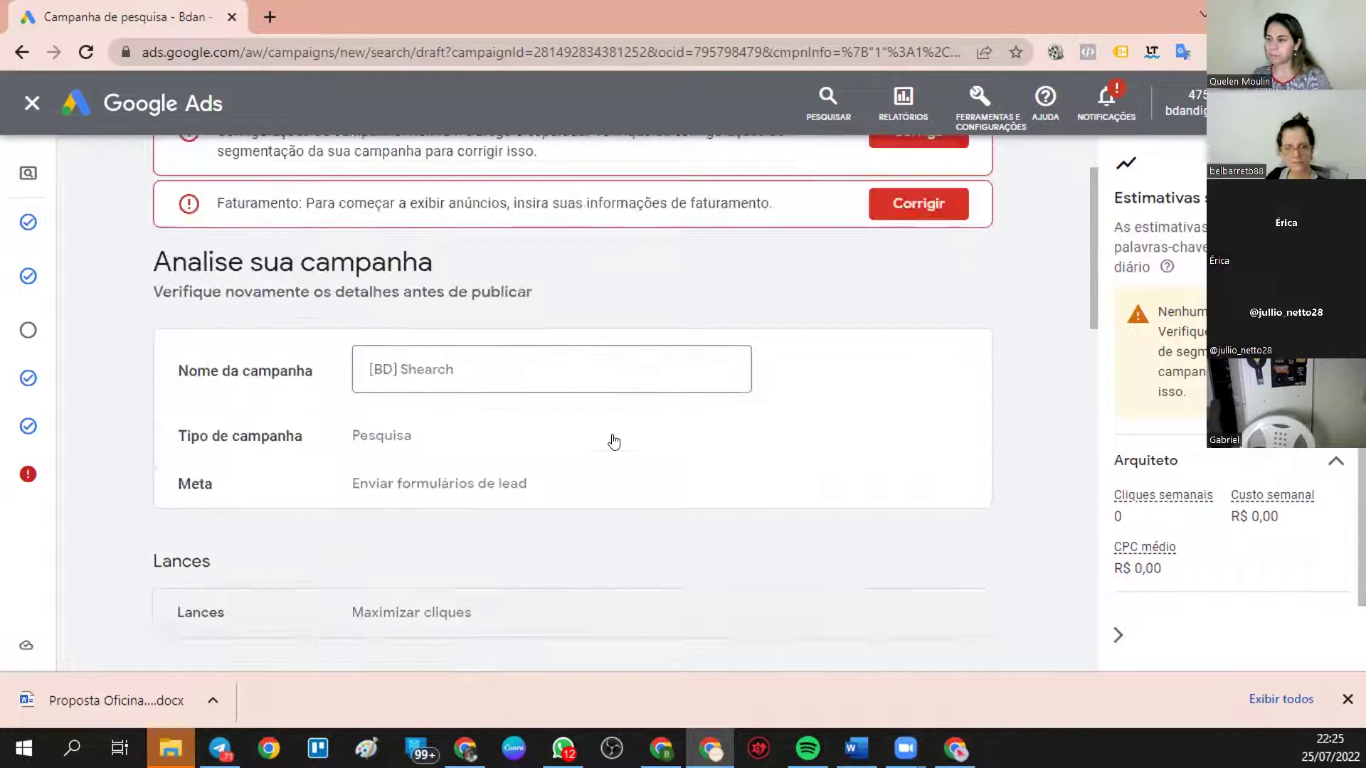
scroll(614, 442, up, 1)
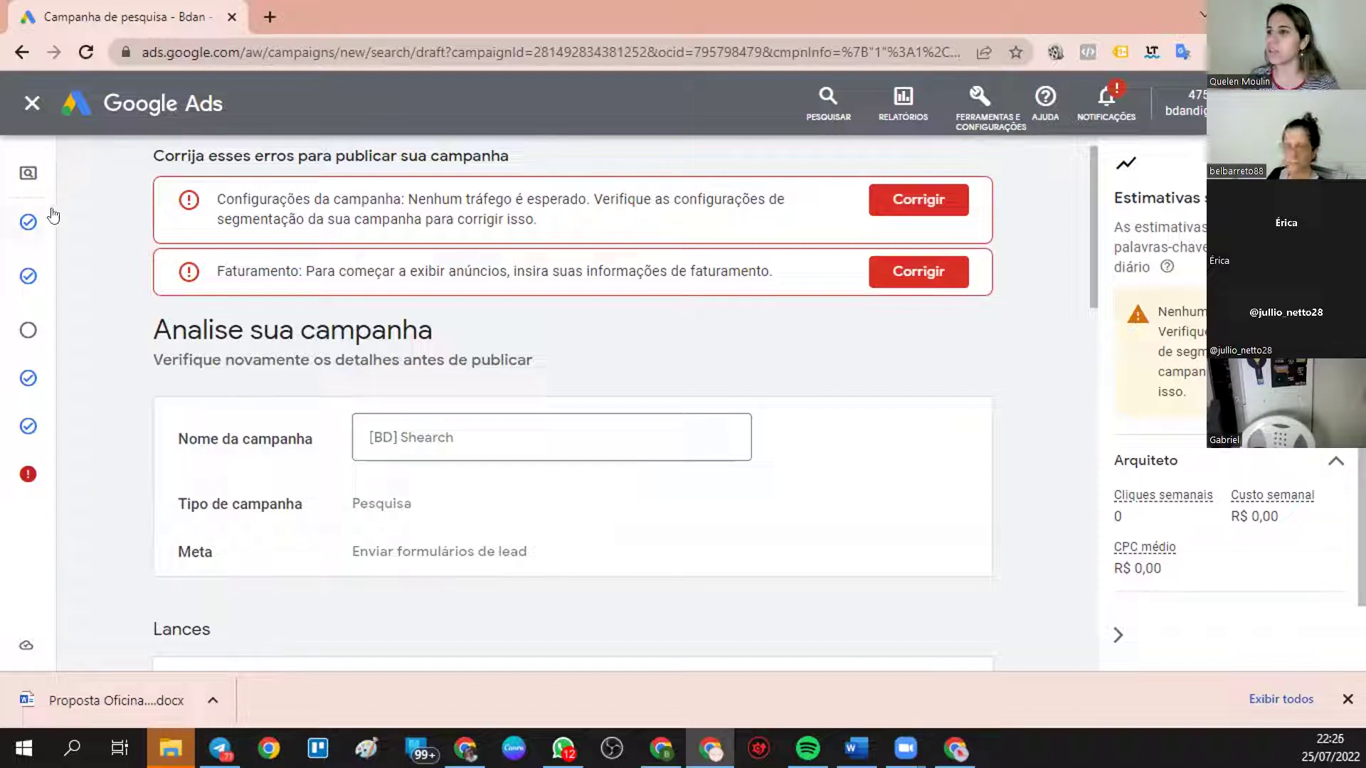
mouse_move(50, 217)
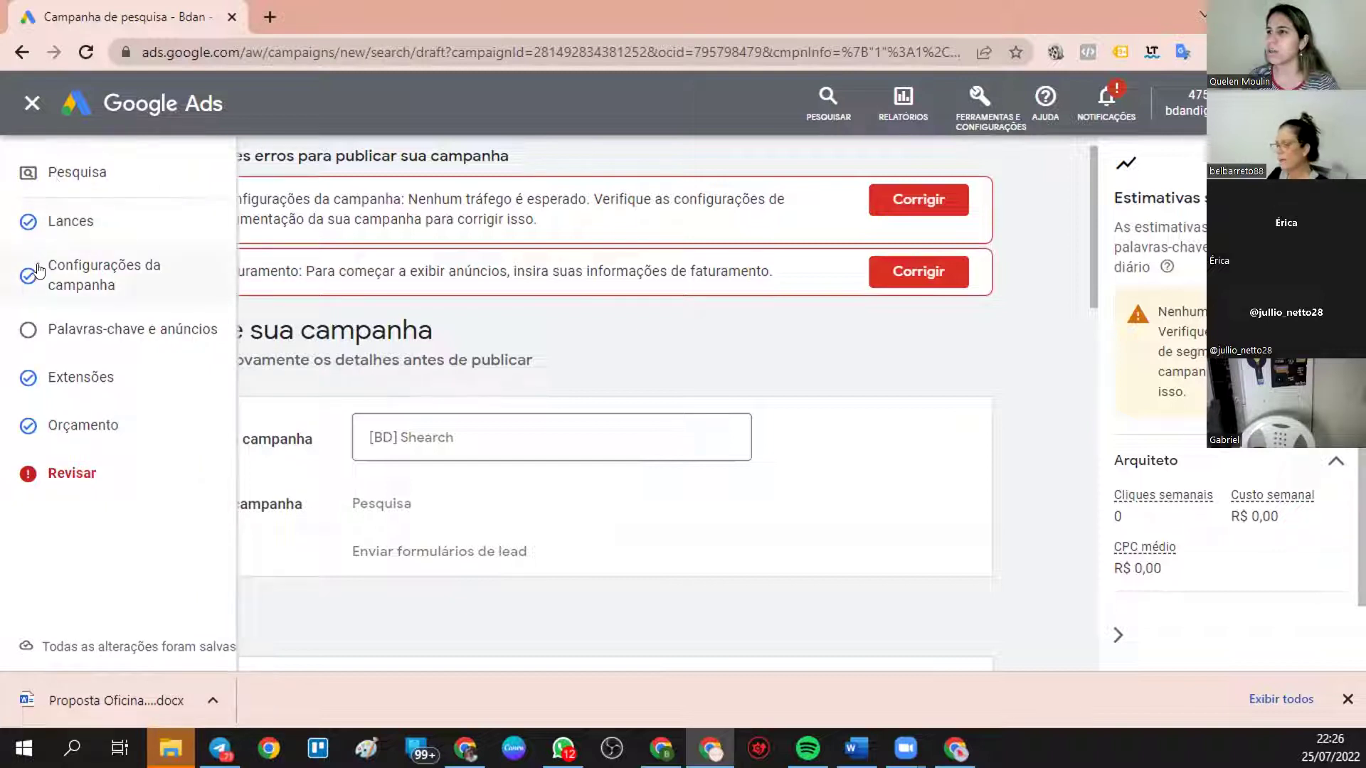
- Return to Palavras-chave e anúncios for the Arquiteto ad group and collapse its keywords and ads sections
click(67, 329)
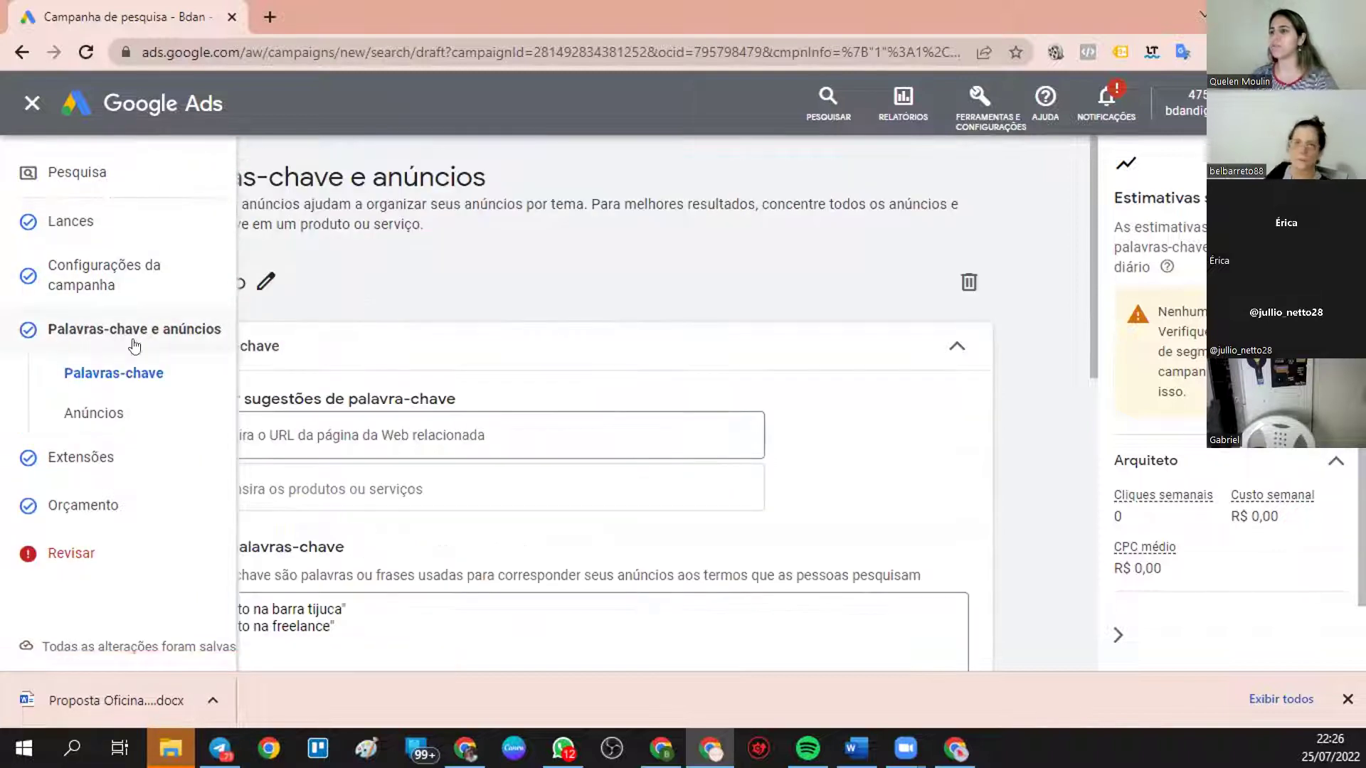
scroll(512, 427, down, 4)
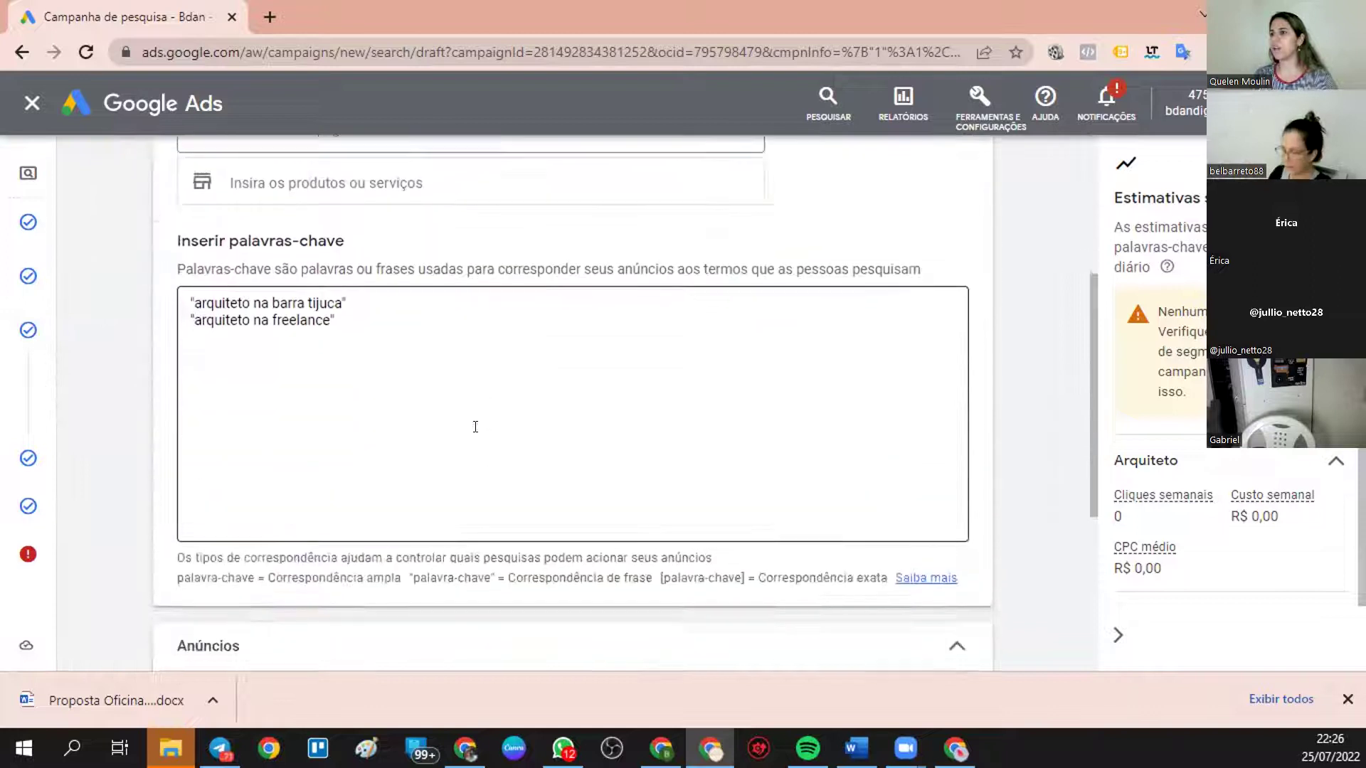
scroll(475, 427, down, 5)
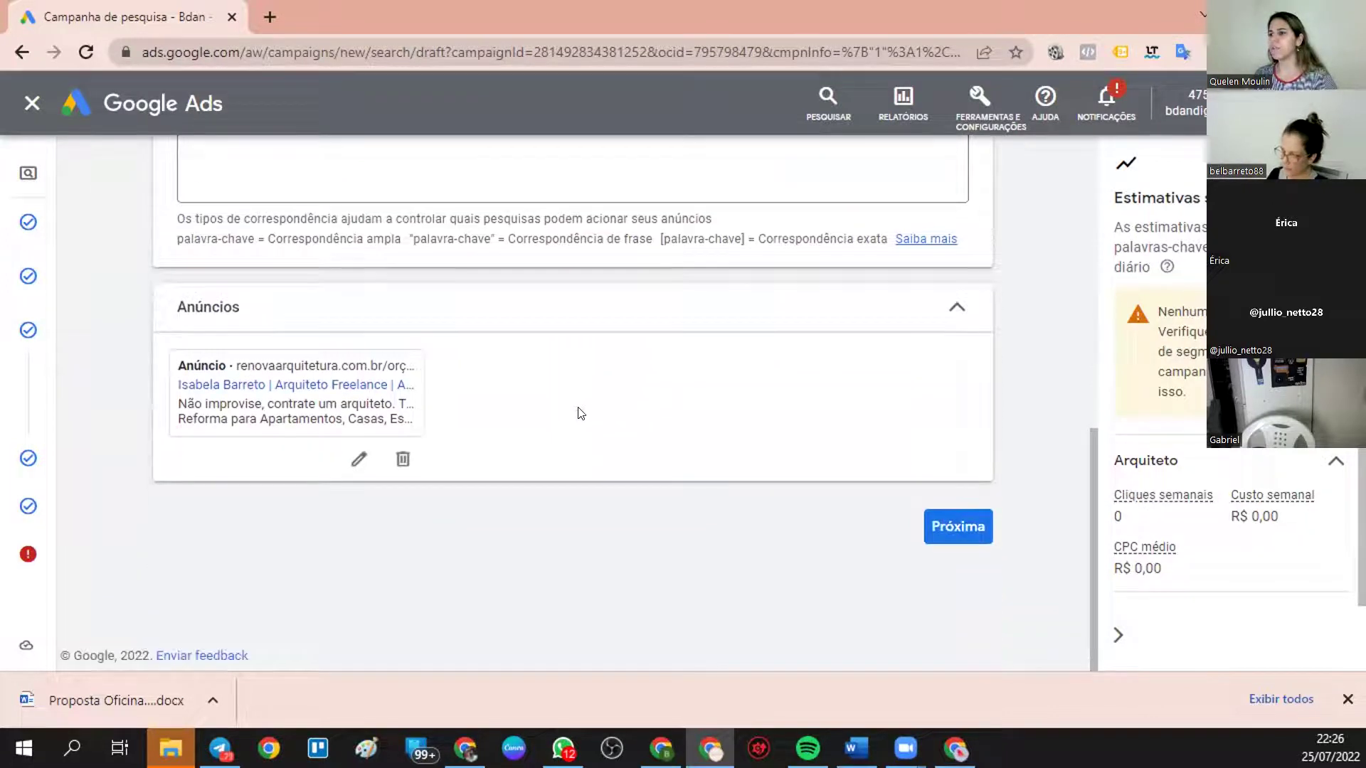
scroll(344, 393, up, 8)
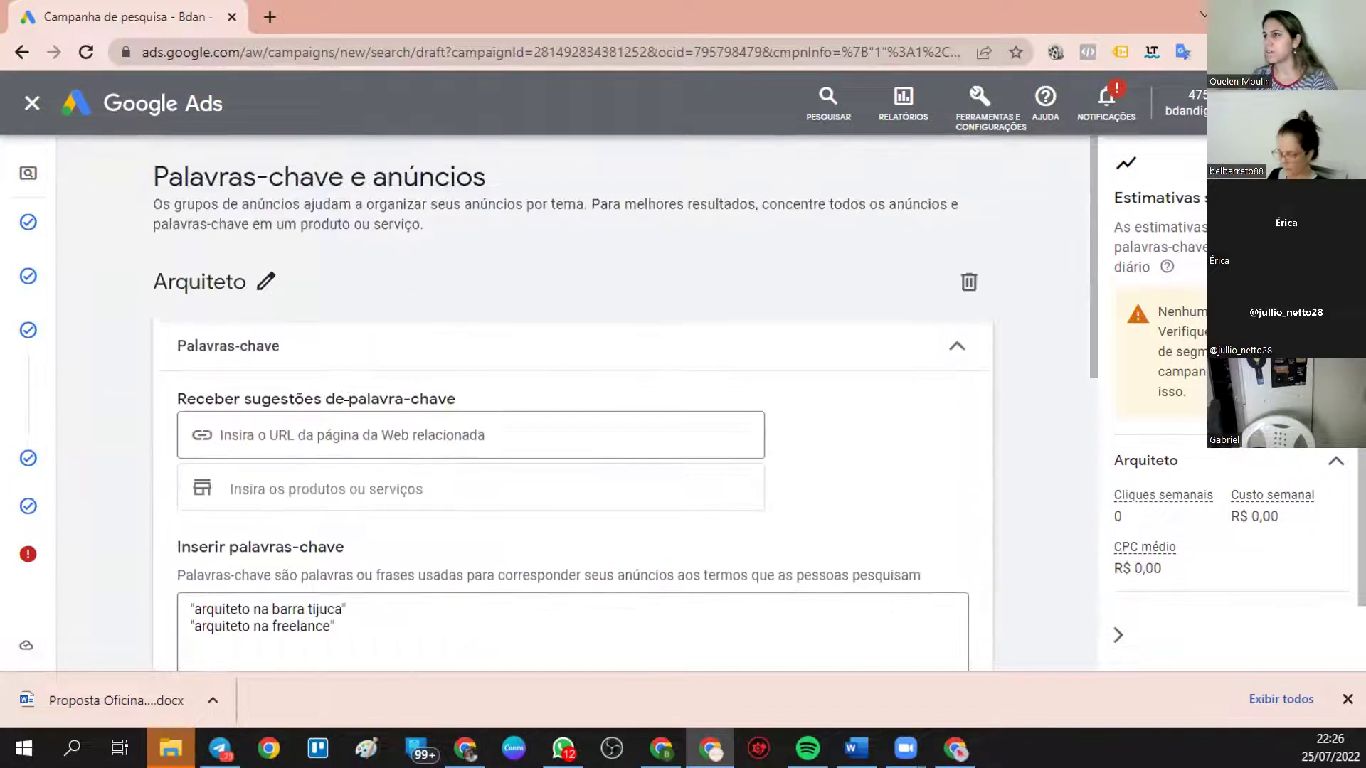
click(939, 346)
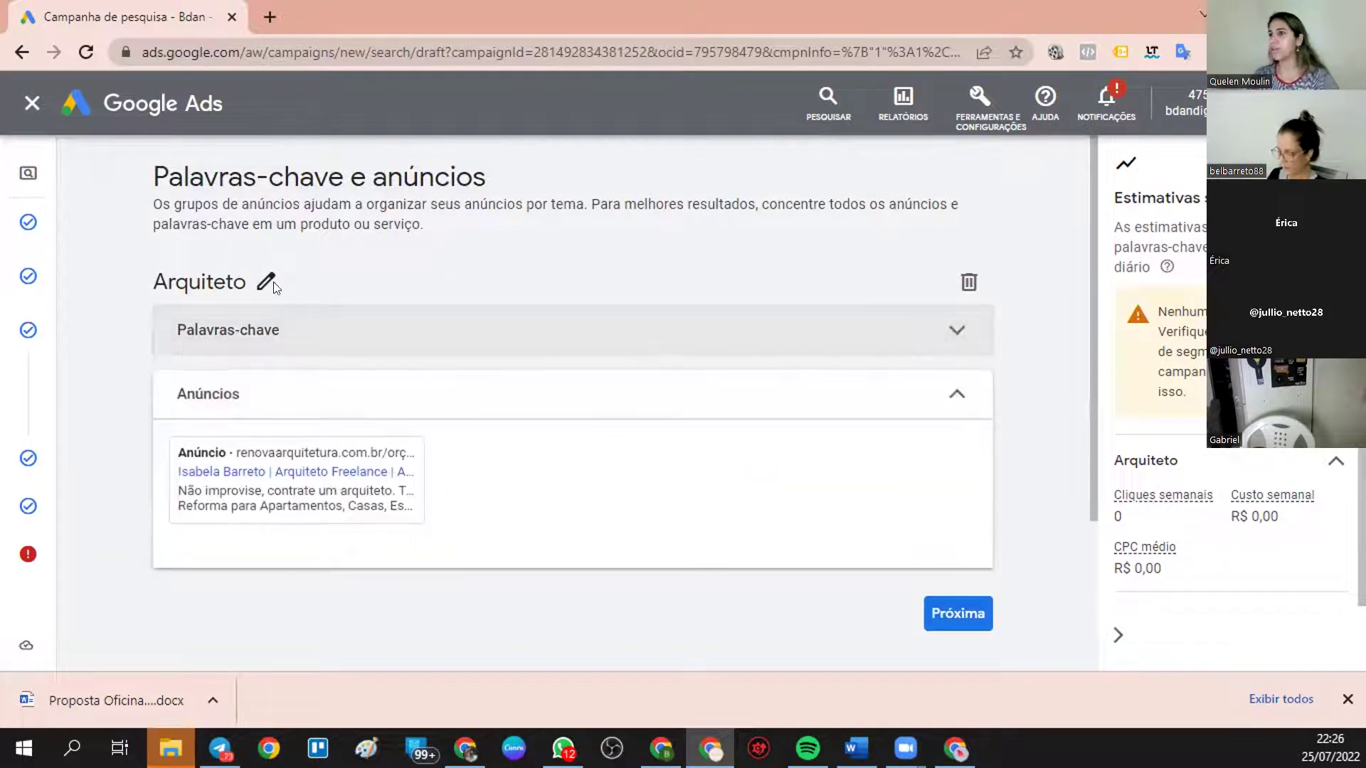
mouse_move(266, 445)
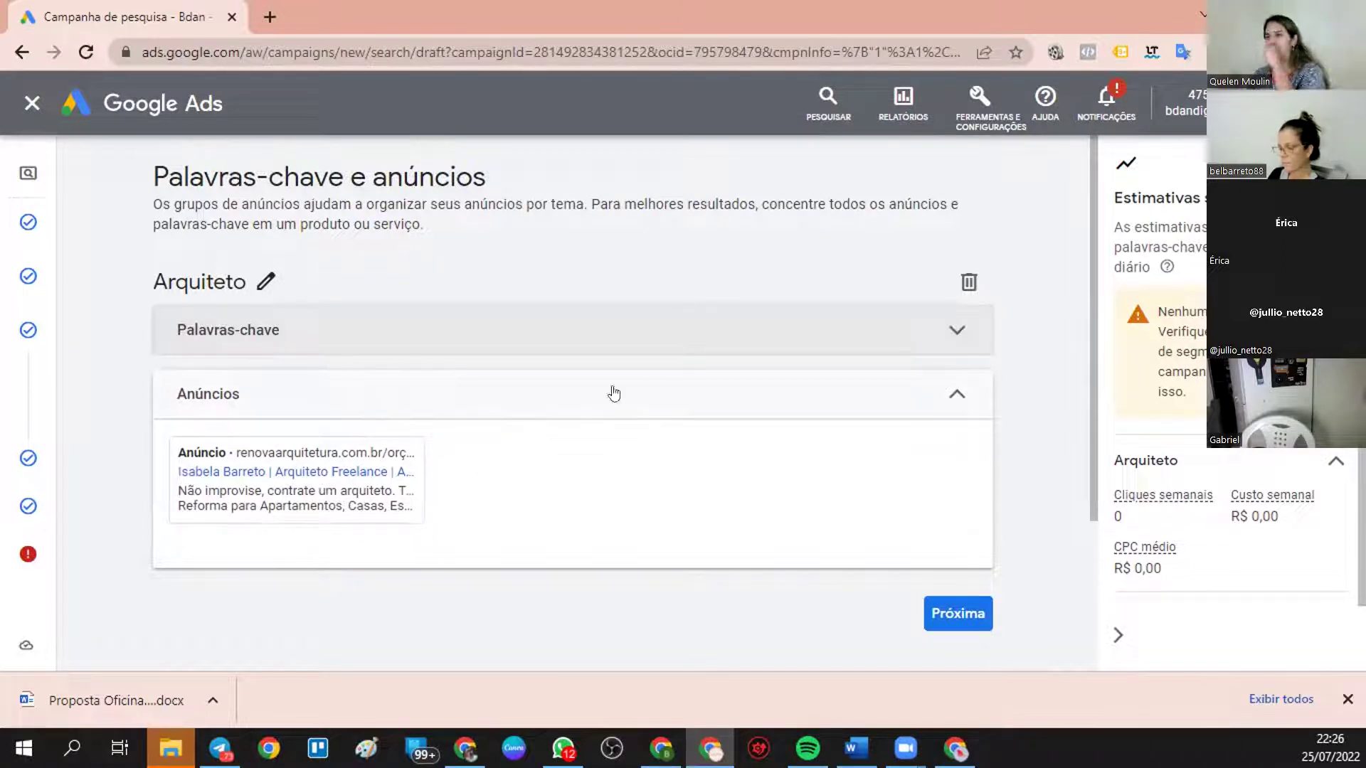
click(955, 384)
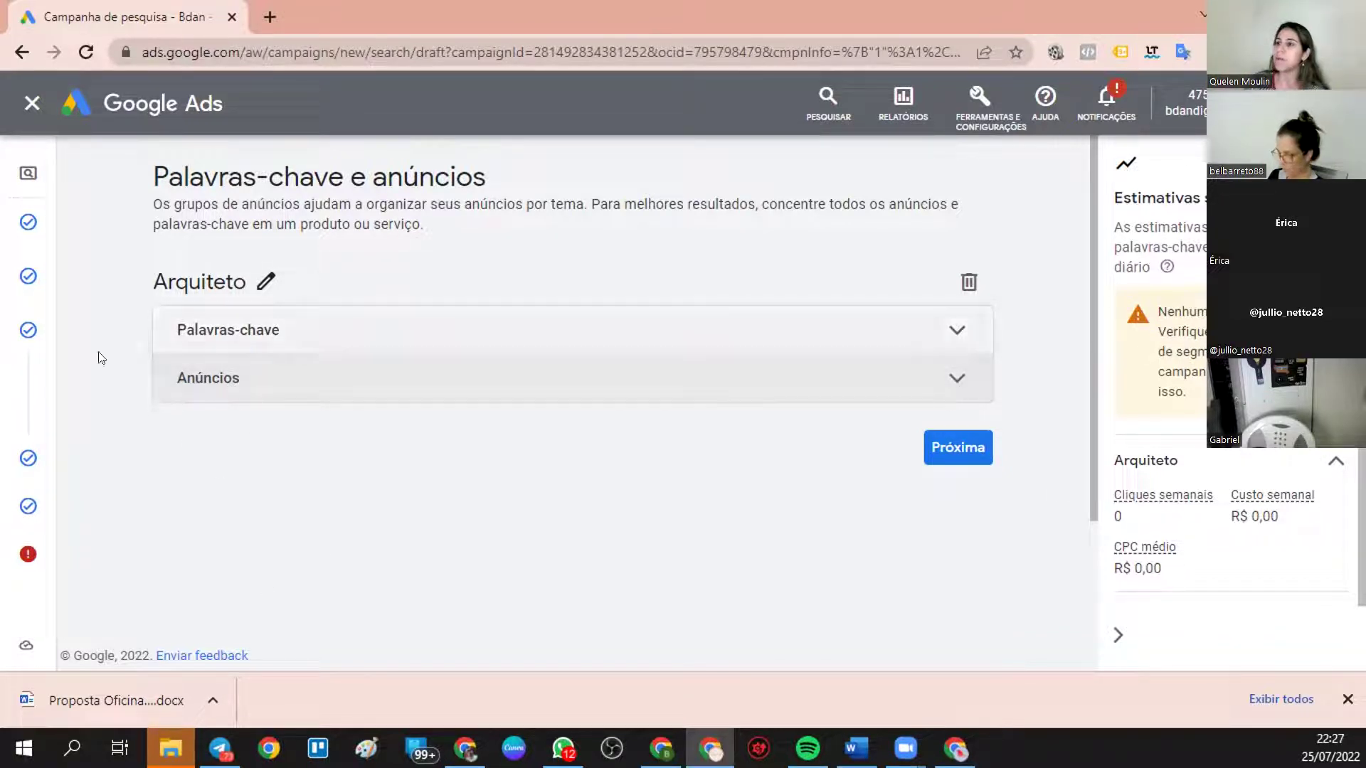
mouse_move(28, 334)
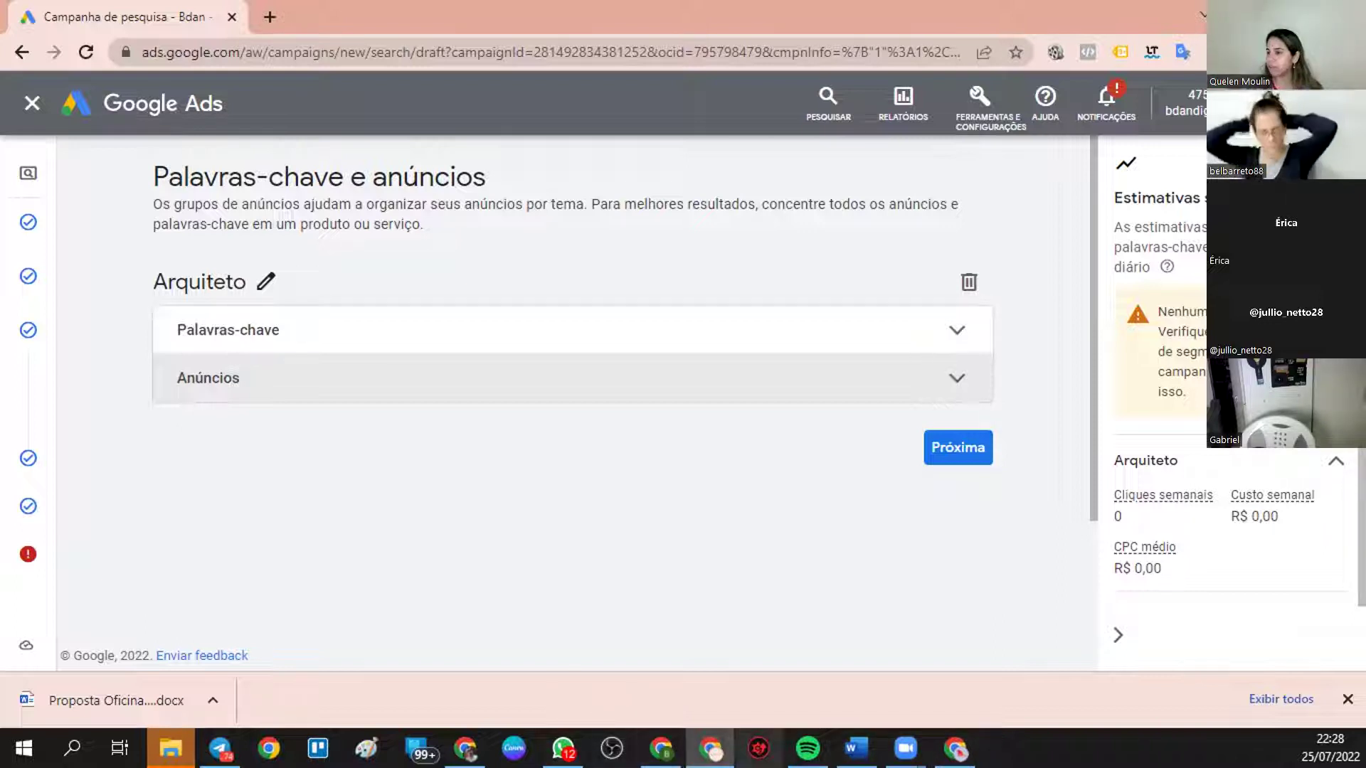
- Compare the competitor ads in the Cuiabá results, then show the 'empresa de arquitetura sp' results
click(955, 749)
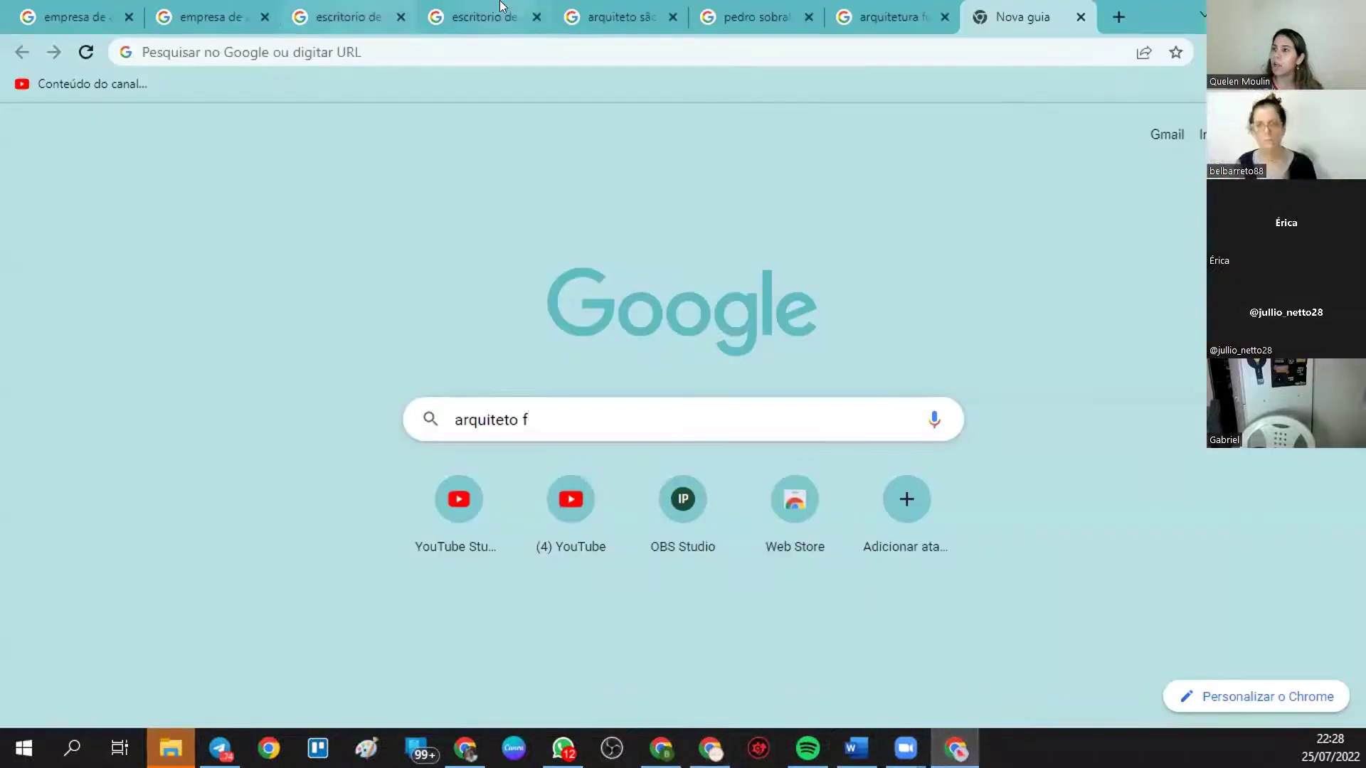
click(477, 17)
click(345, 19)
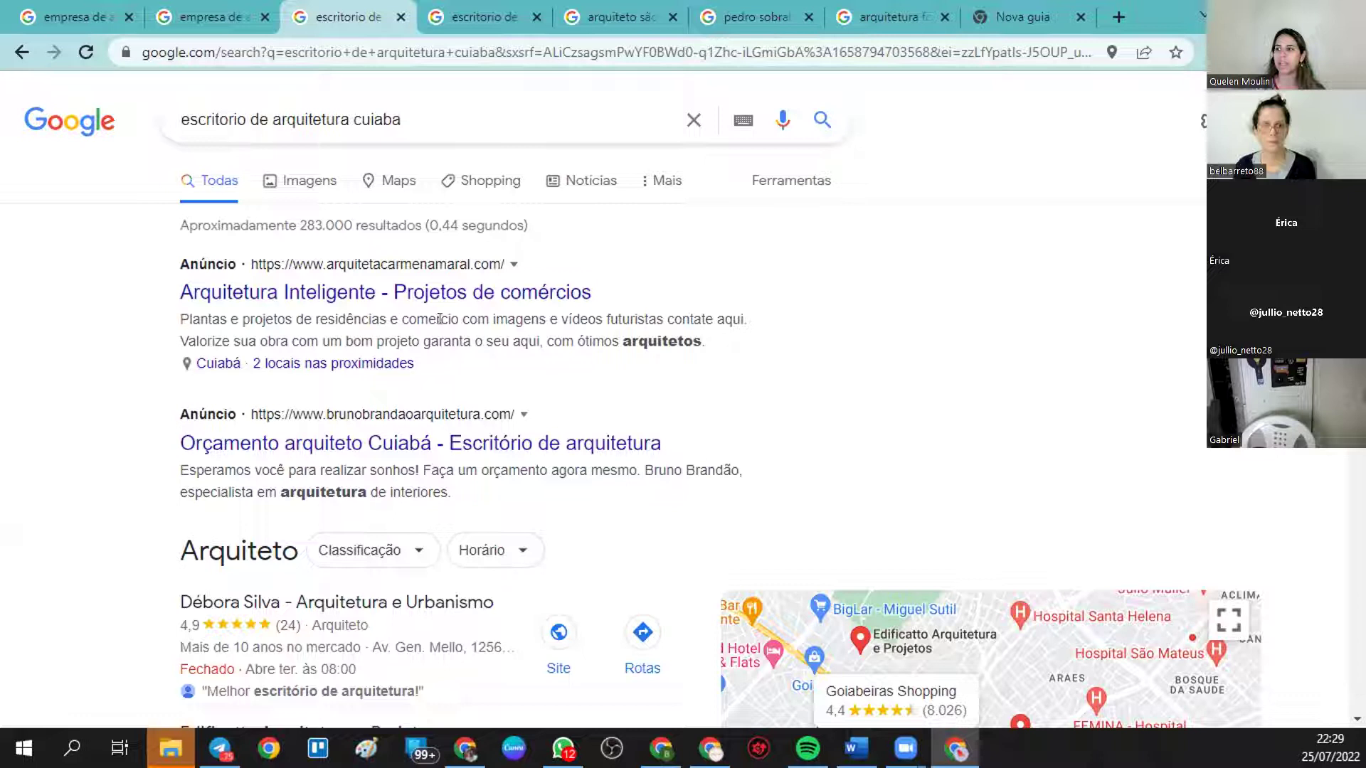
drag(451, 493, 176, 473)
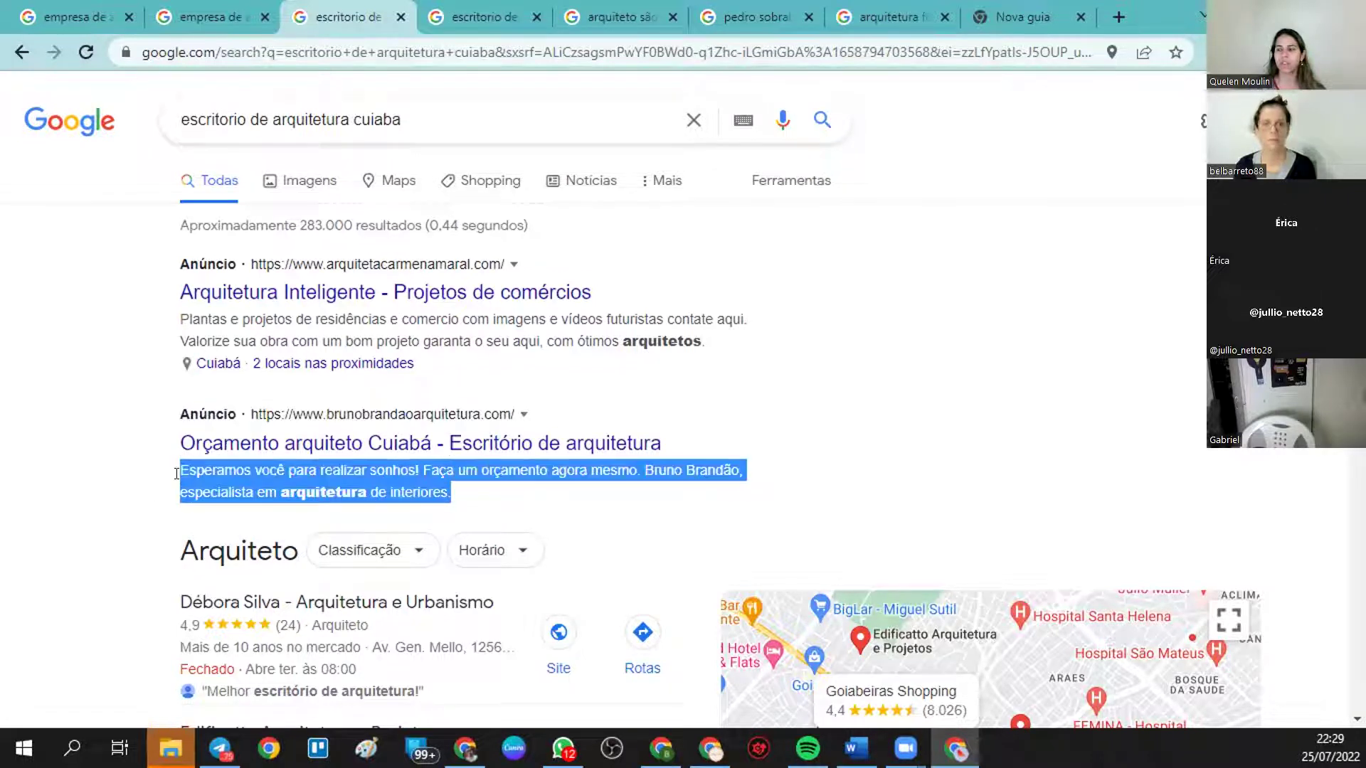
click(220, 16)
scroll(884, 527, down, 1)
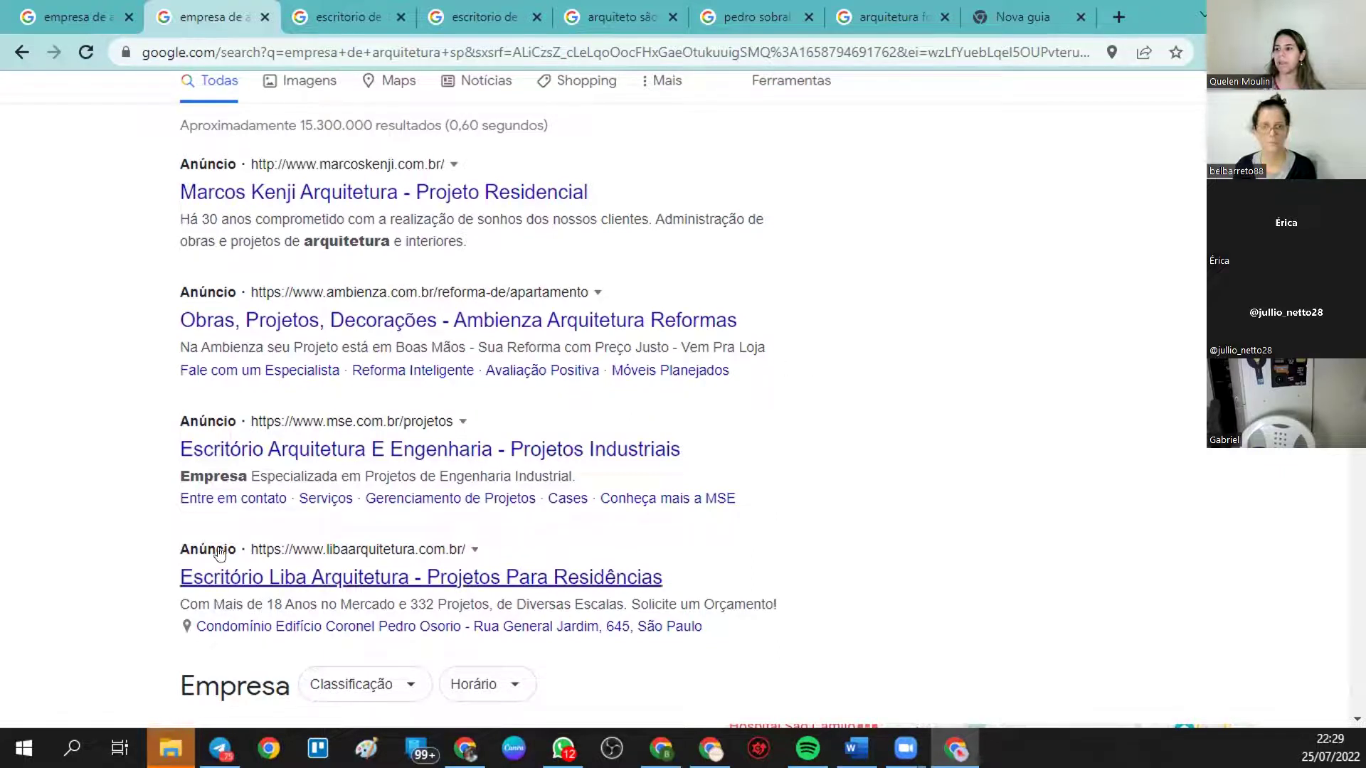
- Study the ads' 'arquitetura' and 30-years wording and the MSE ad's description, then show the Cuiabá results
scroll(345, 457, up, 1)
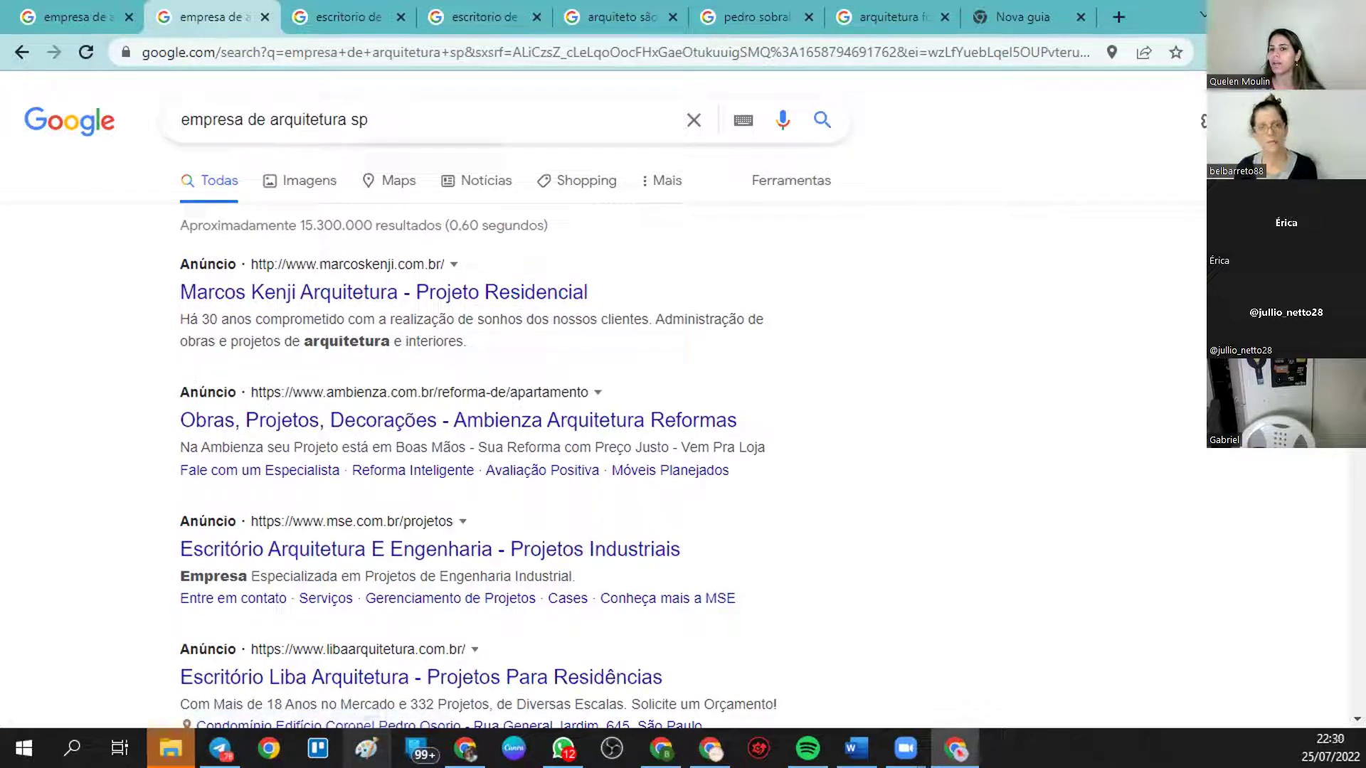
drag(300, 341, 384, 336)
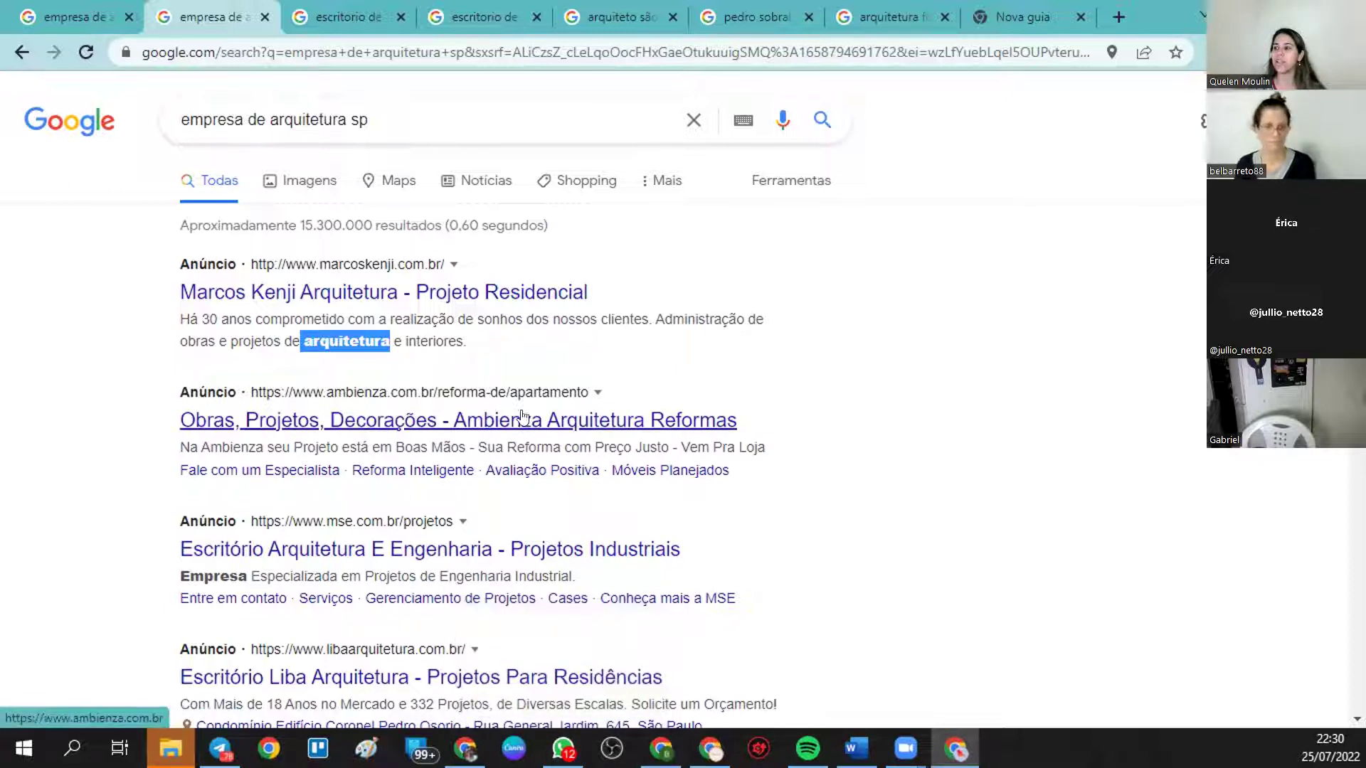
click(576, 362)
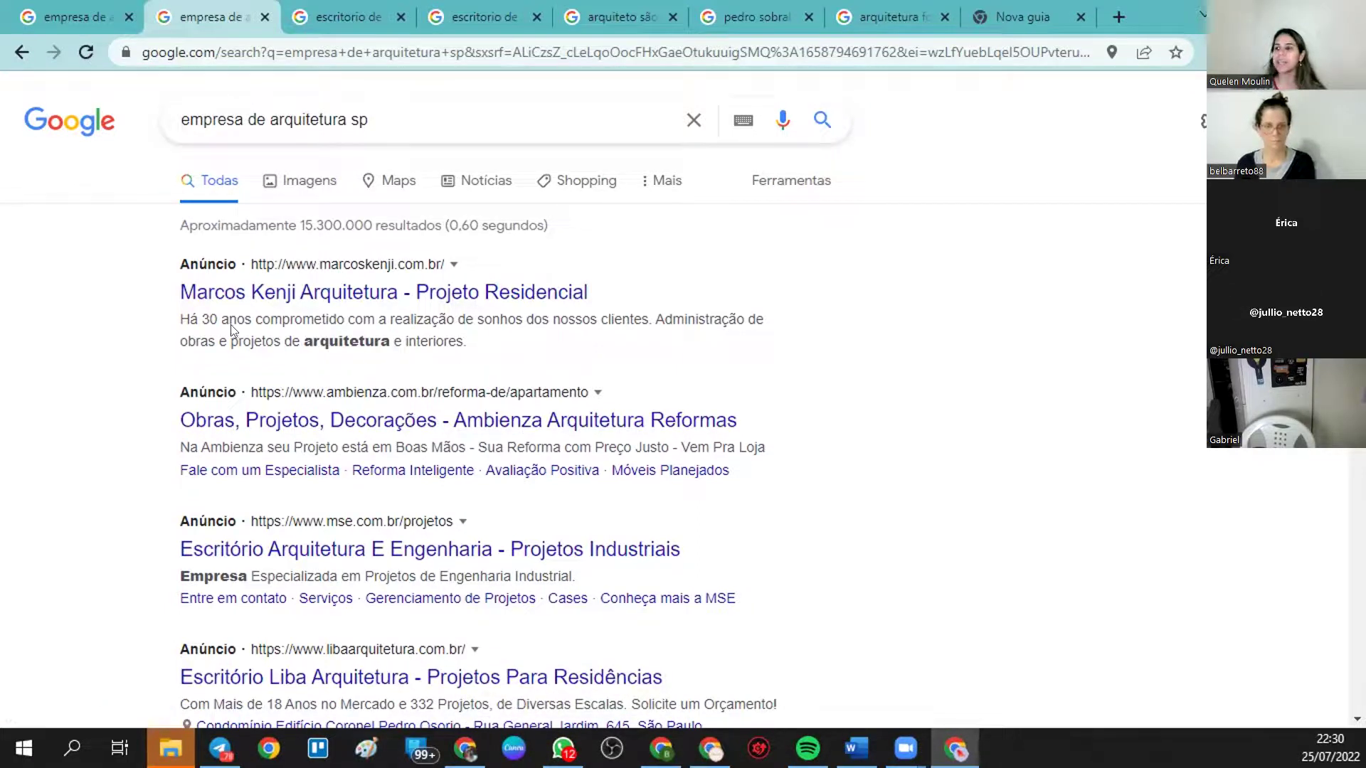
drag(201, 313, 224, 305)
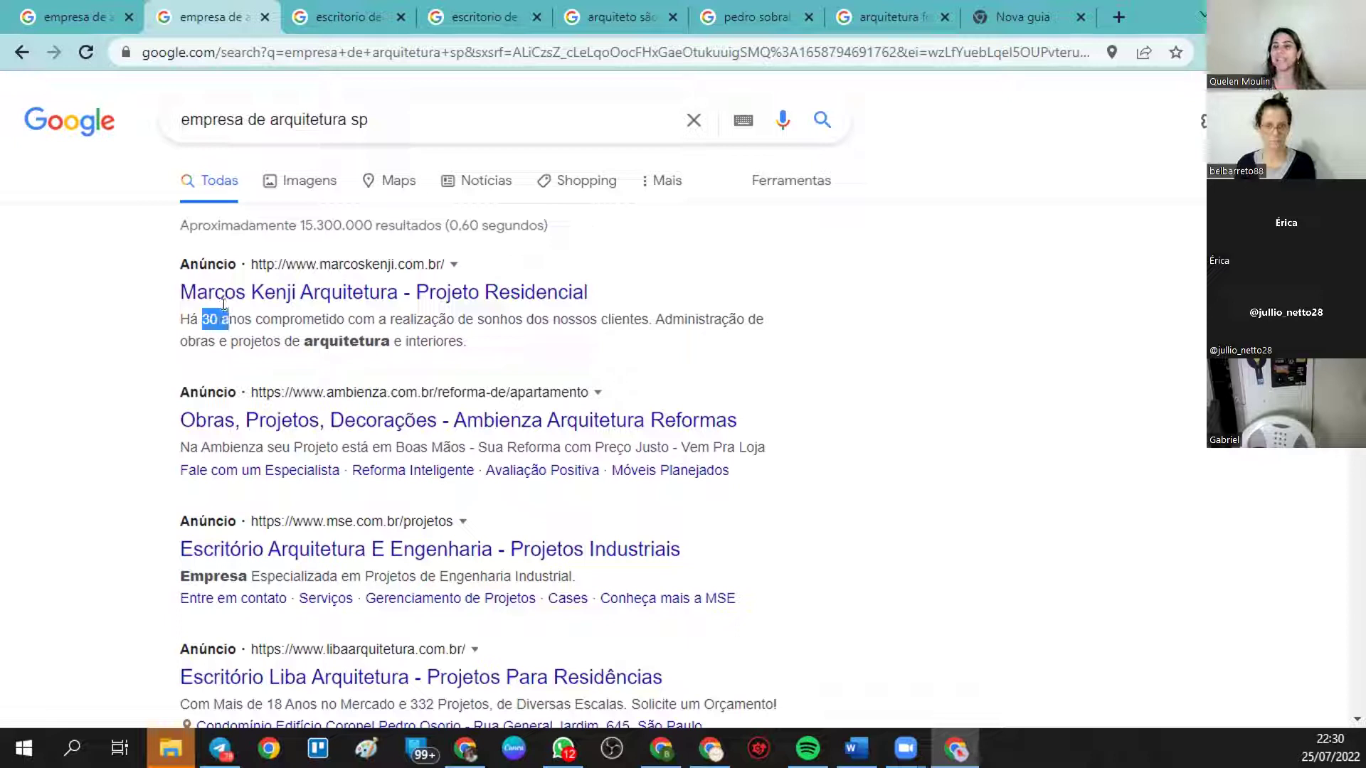
click(517, 343)
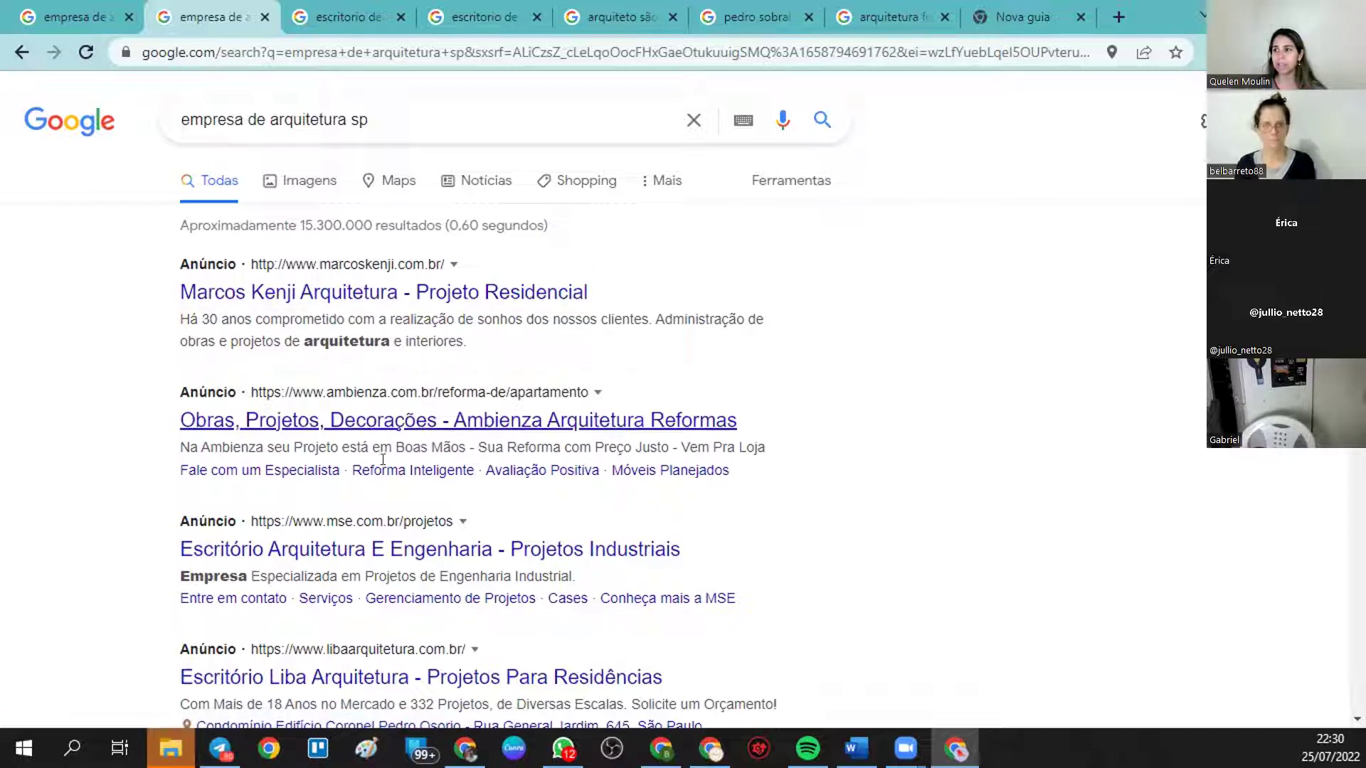
drag(181, 576, 576, 566)
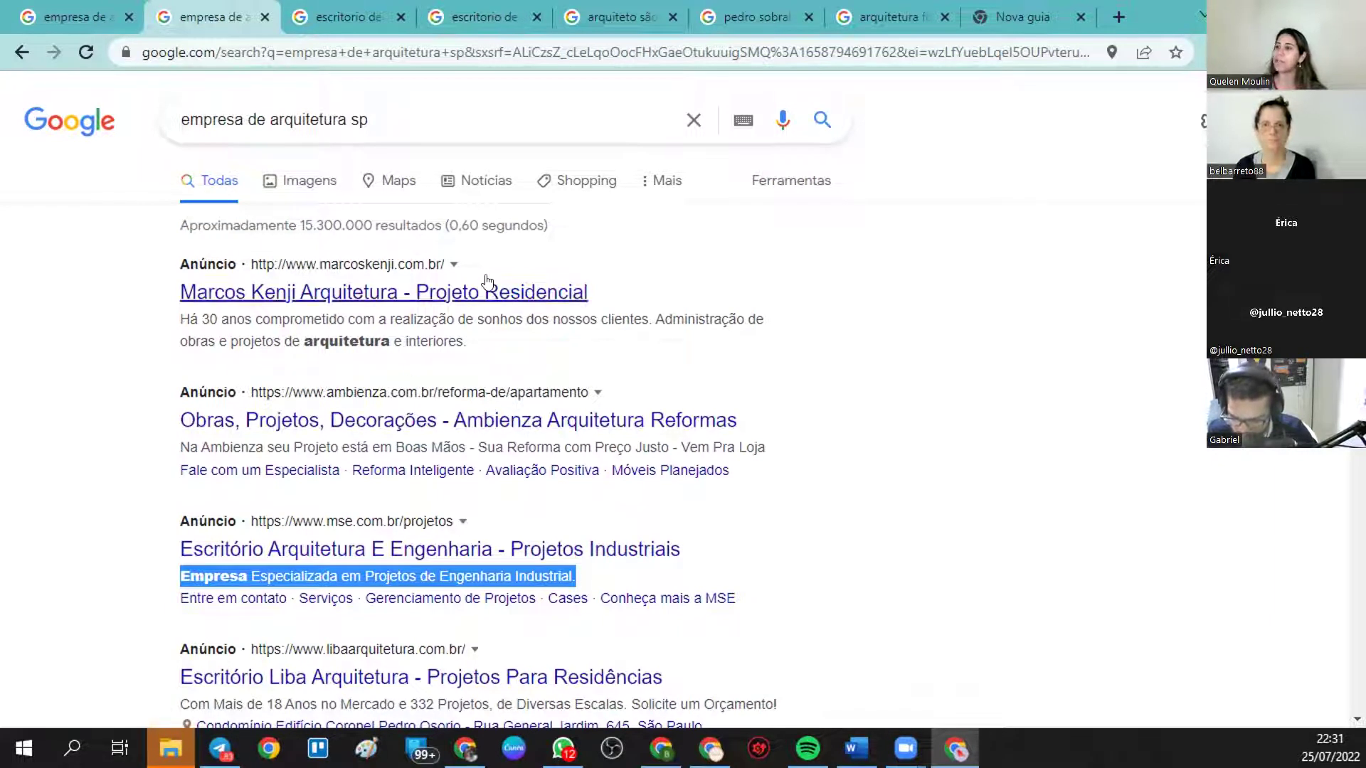
click(329, 14)
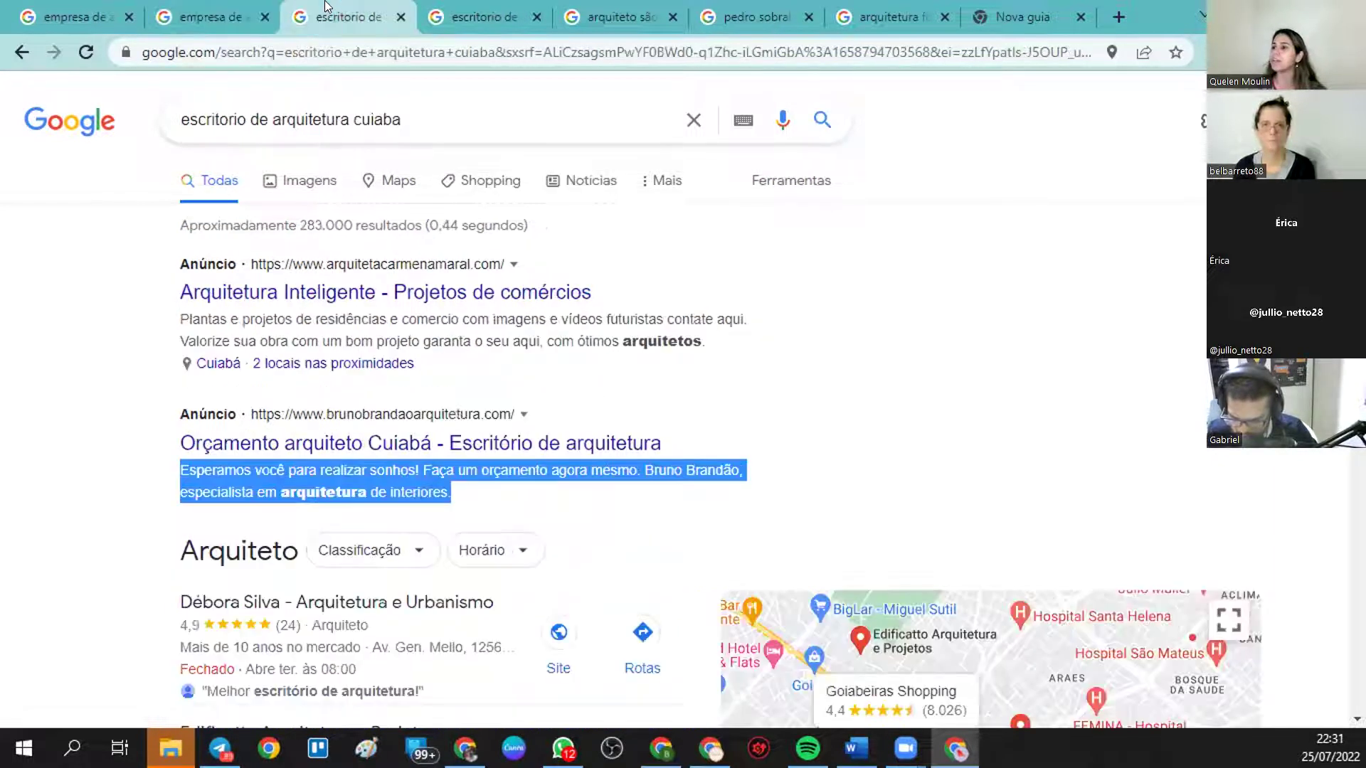
- Examine the first 'arquiteto são paulo' ad's title and phone number, then return to the Google Ads draft
click(465, 11)
click(618, 16)
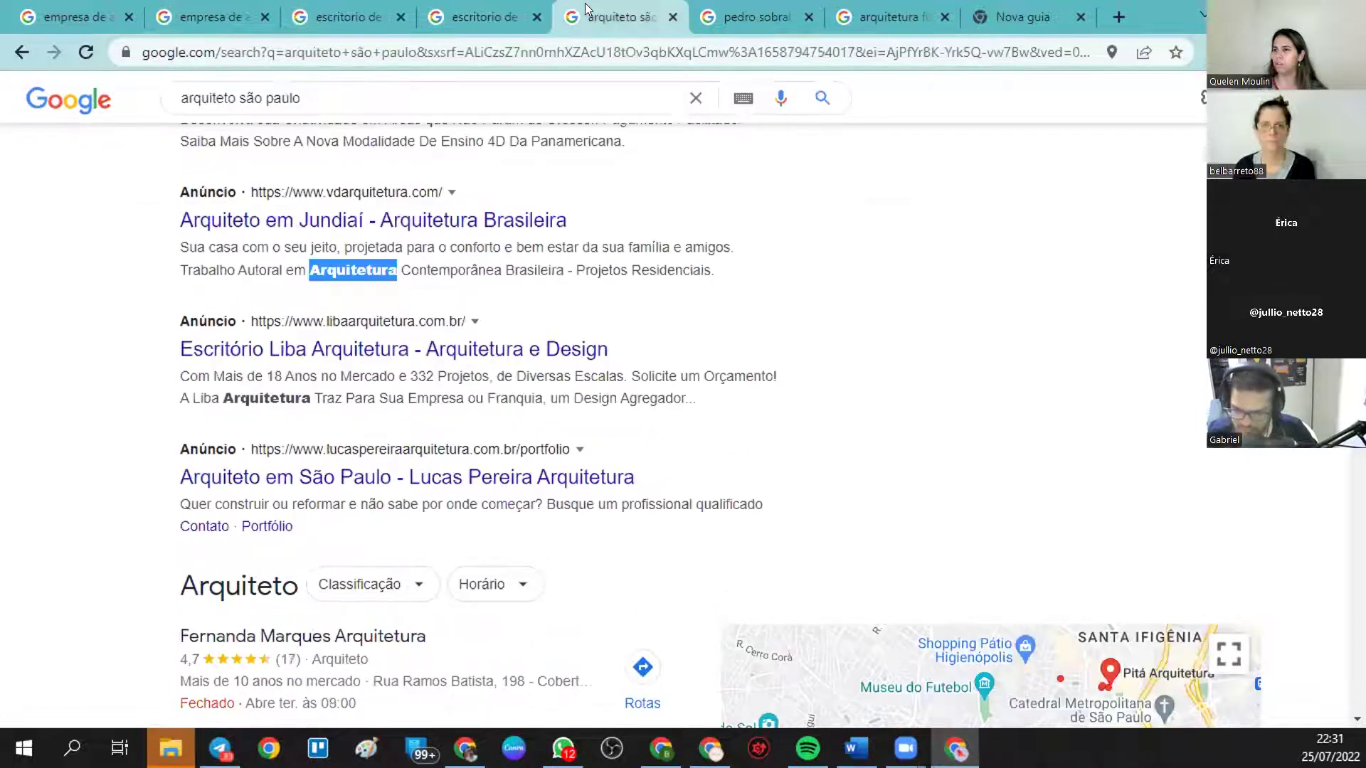
scroll(489, 293, up, 3)
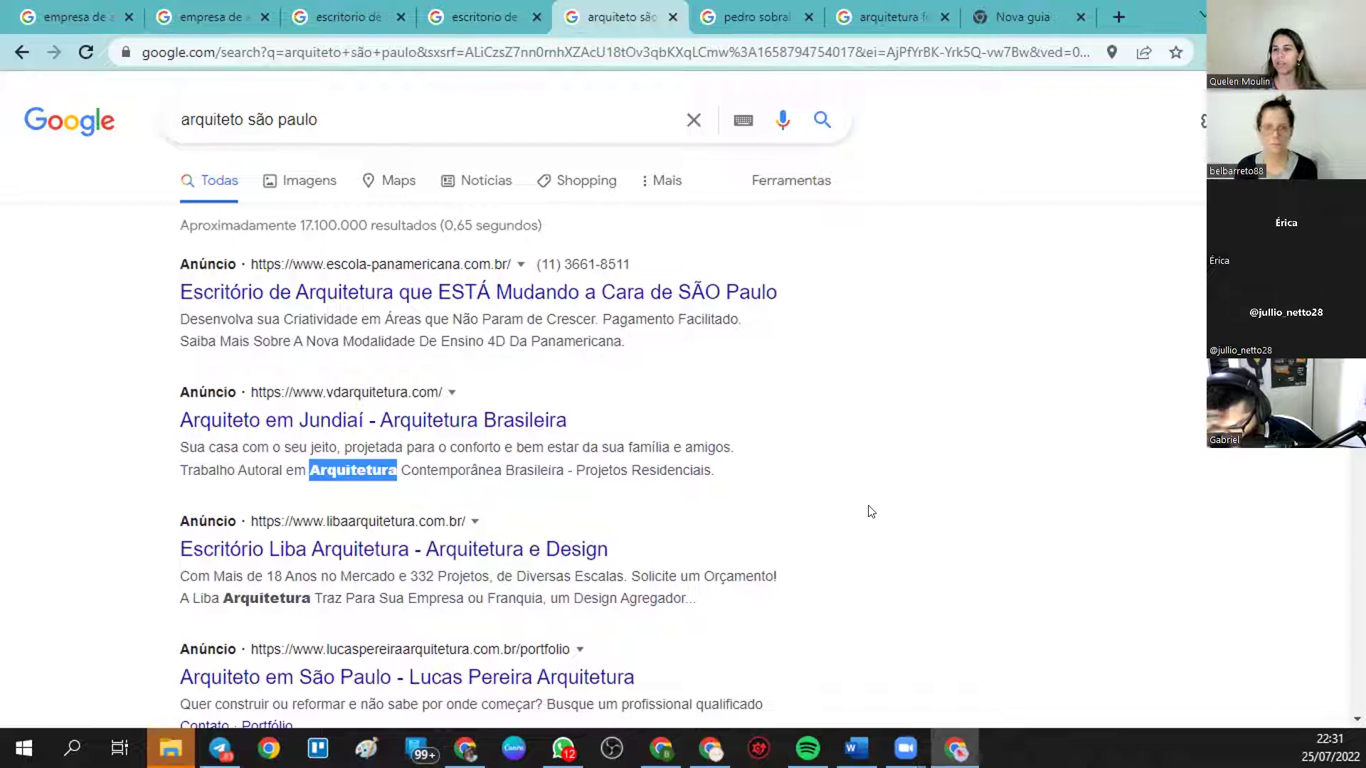
drag(658, 266, 629, 263)
click(635, 266)
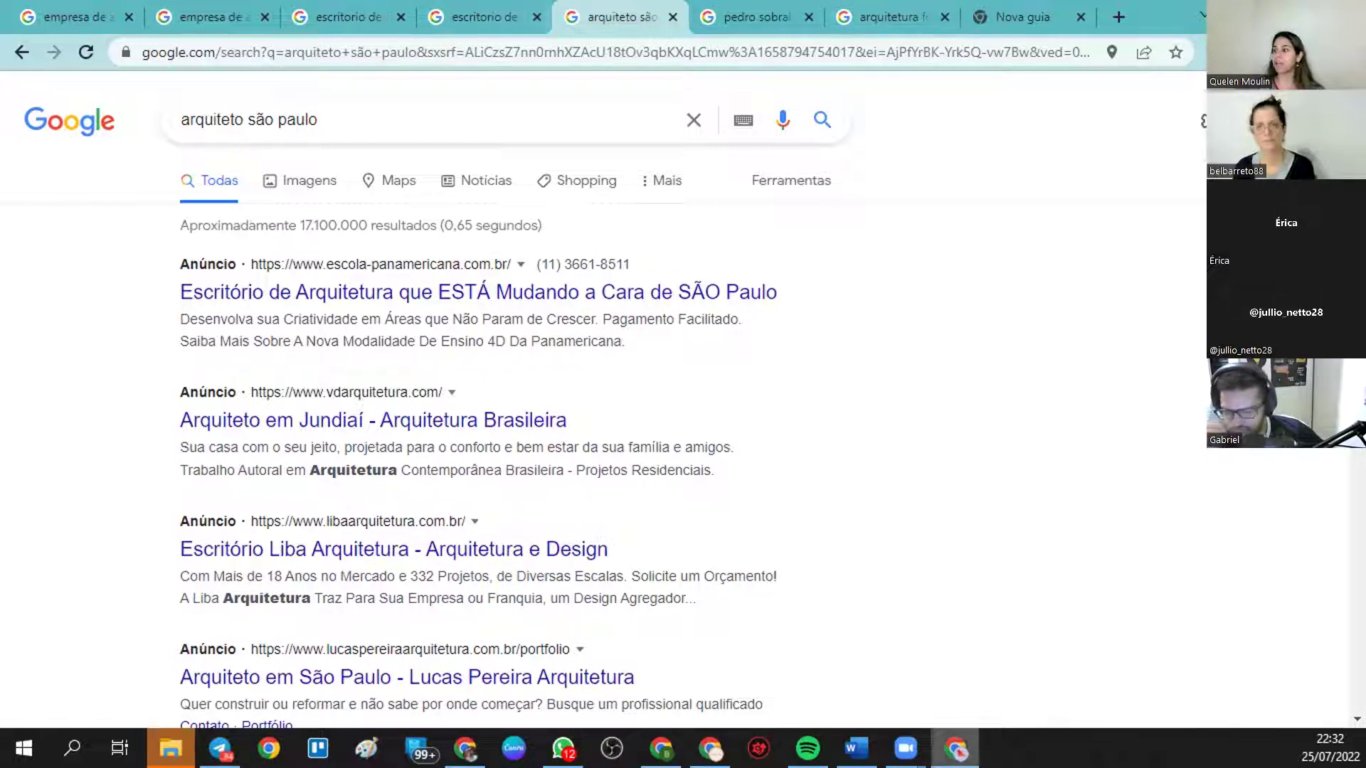
click(710, 749)
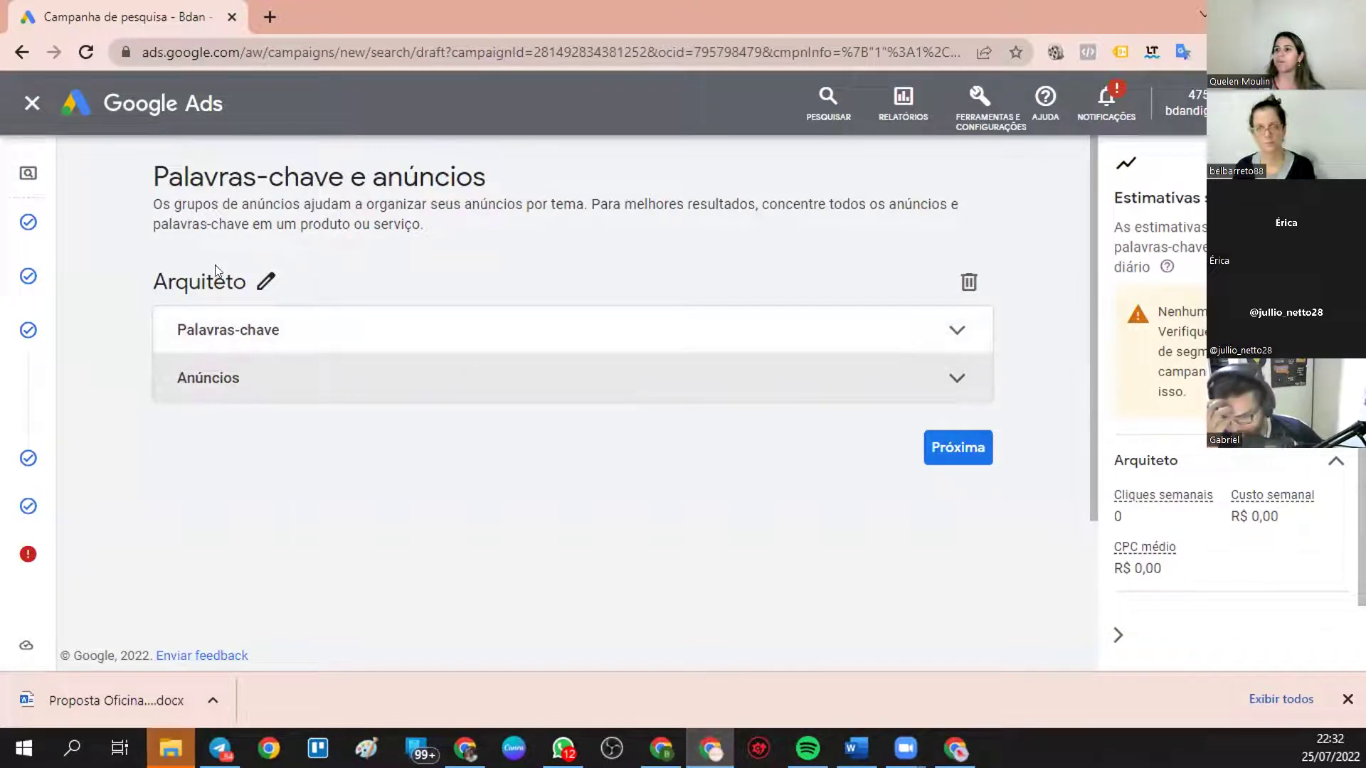
click(265, 280)
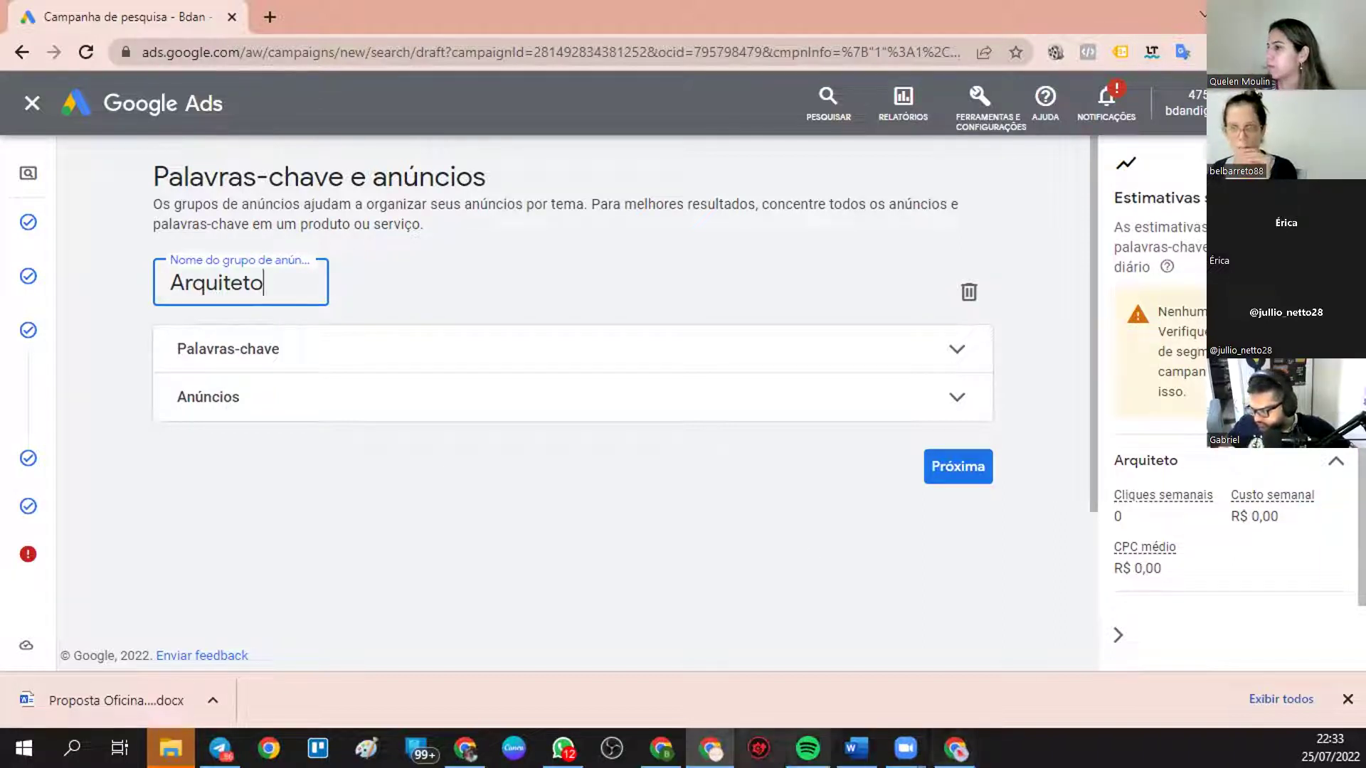
click(710, 748)
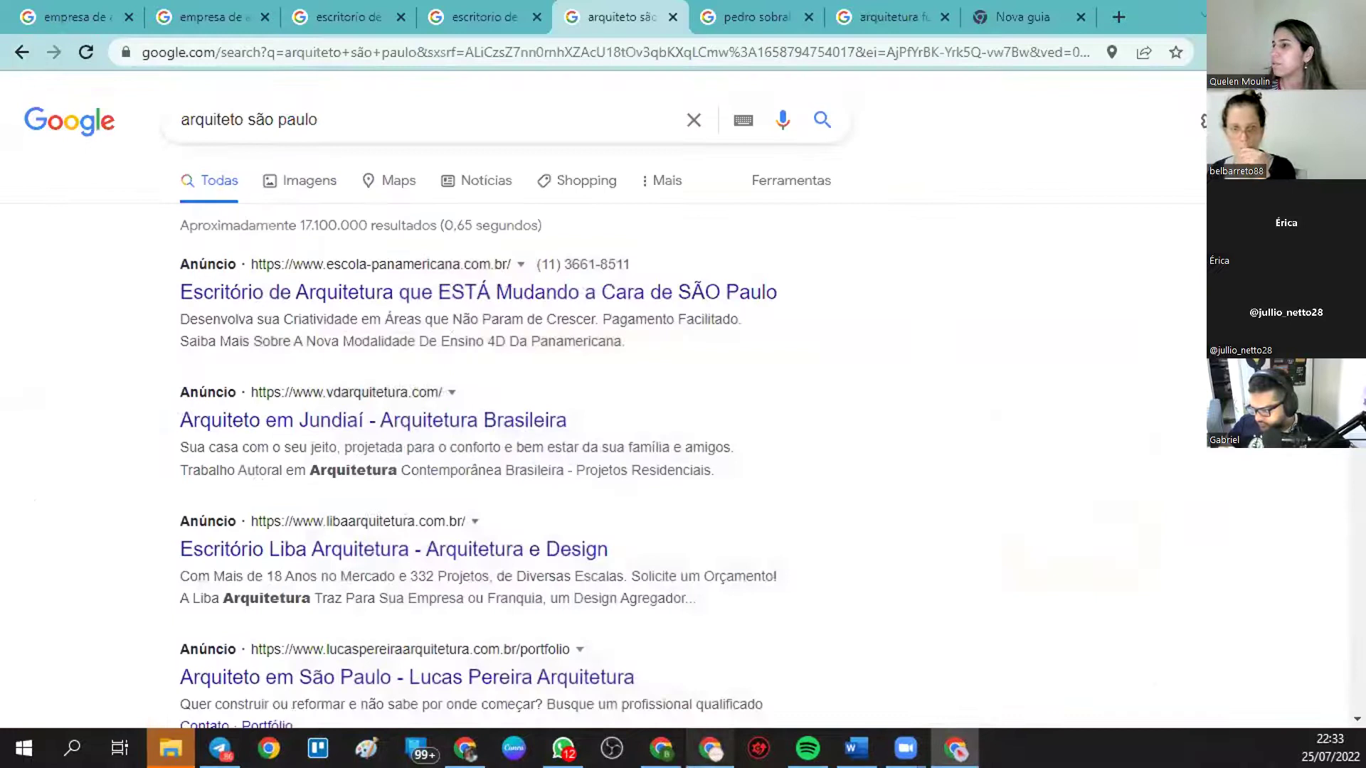
click(710, 748)
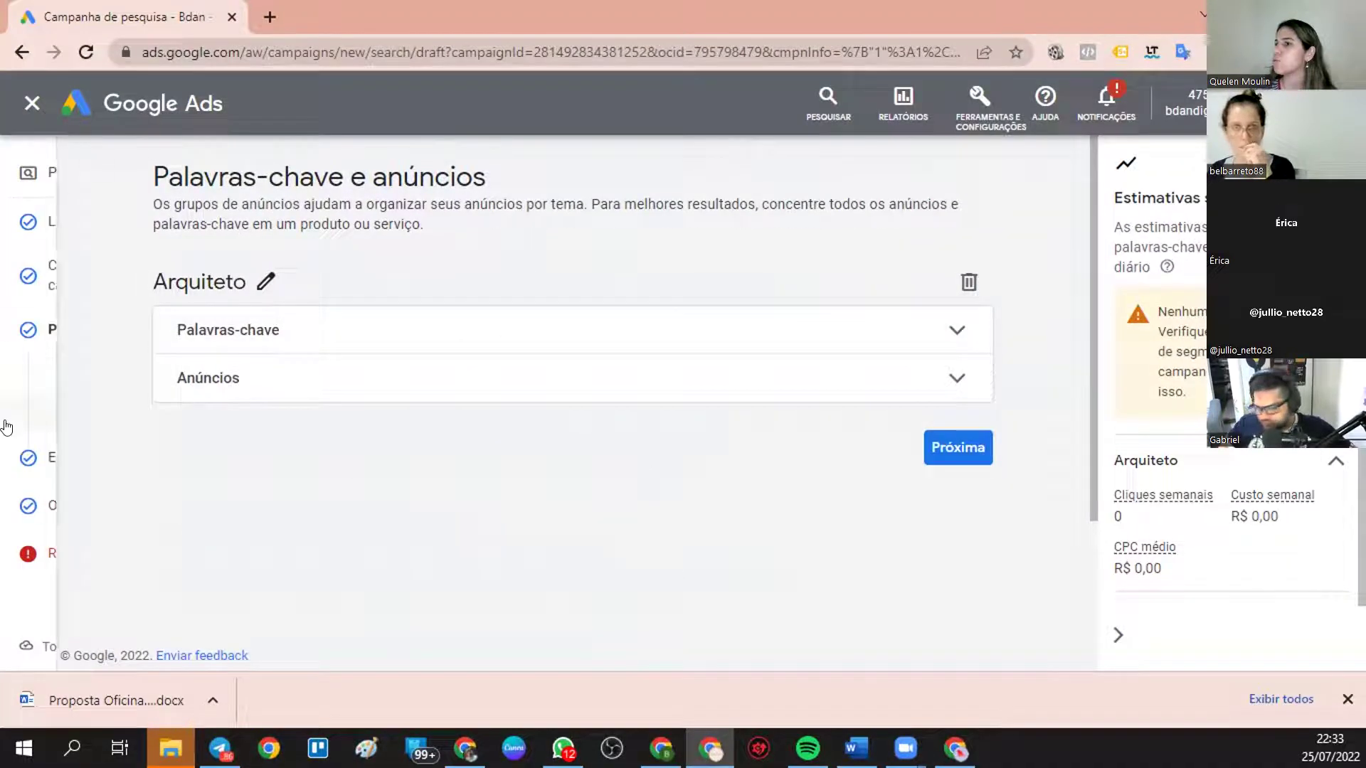
- Open the Extensões step and expand, then collapse, the sitelink extensions card
click(71, 455)
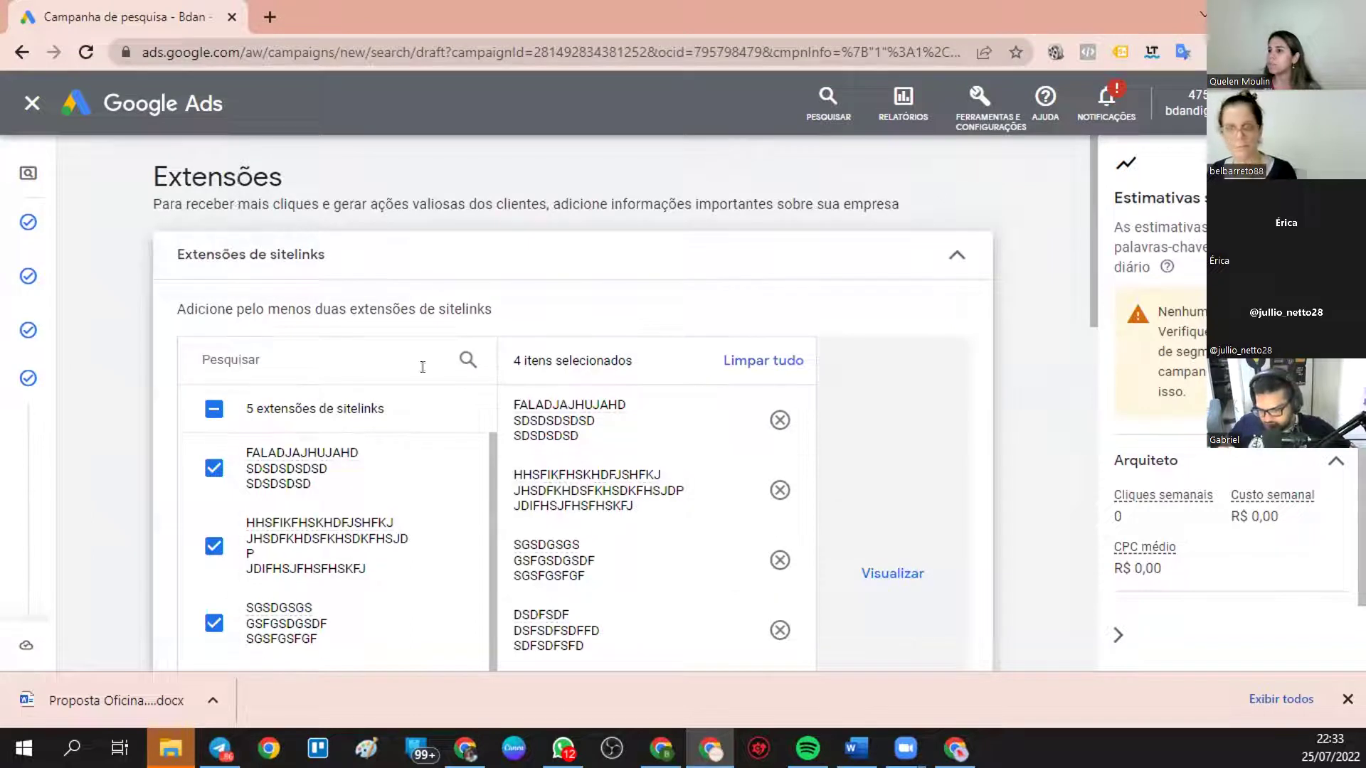
scroll(334, 391, down, 5)
click(346, 397)
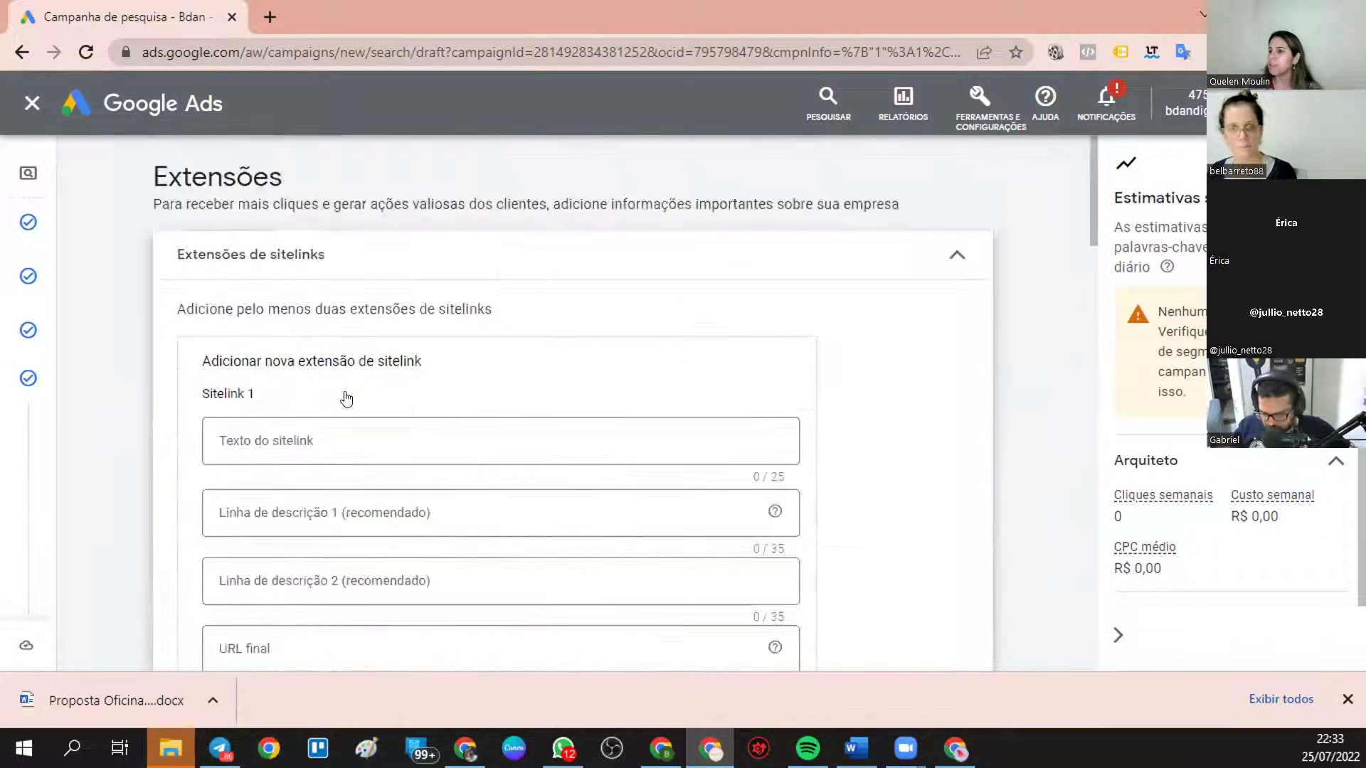
scroll(451, 344, down, 5)
scroll(787, 244, up, 5)
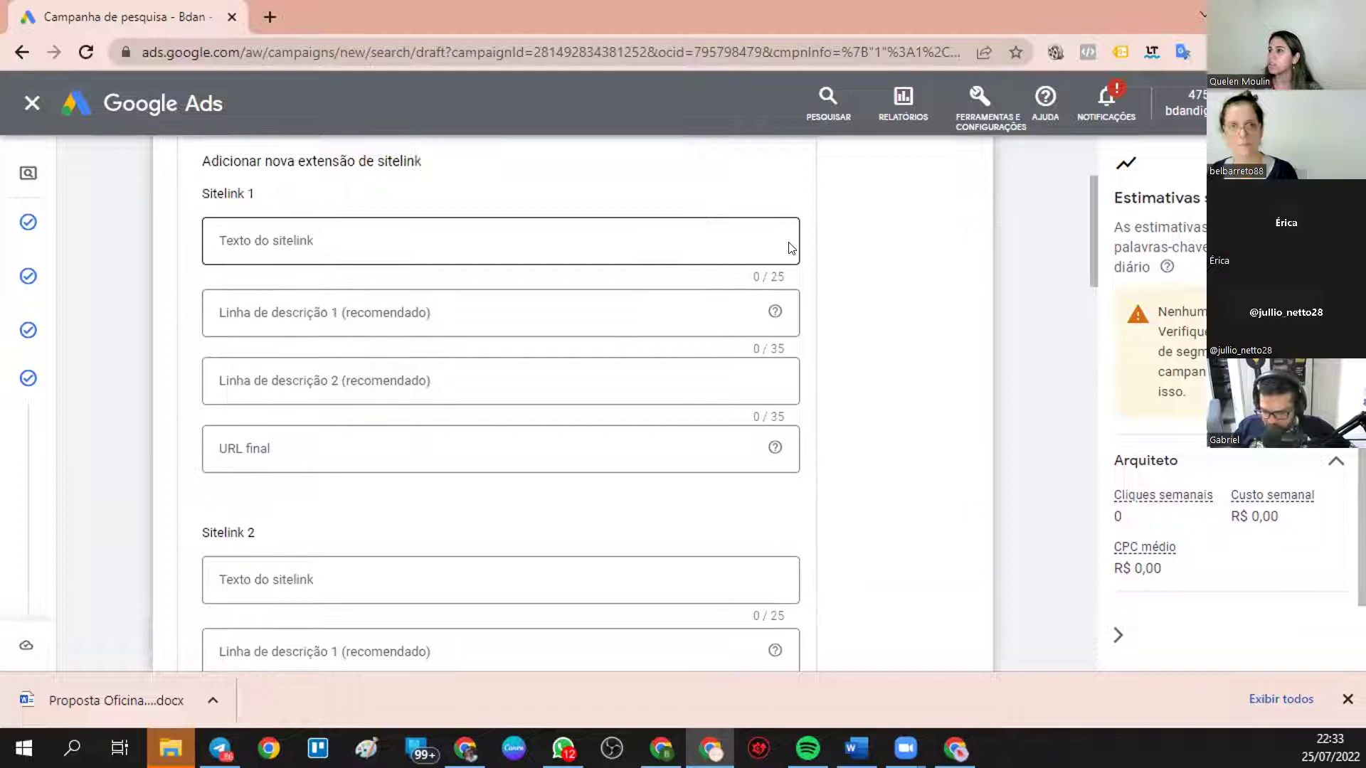
click(956, 260)
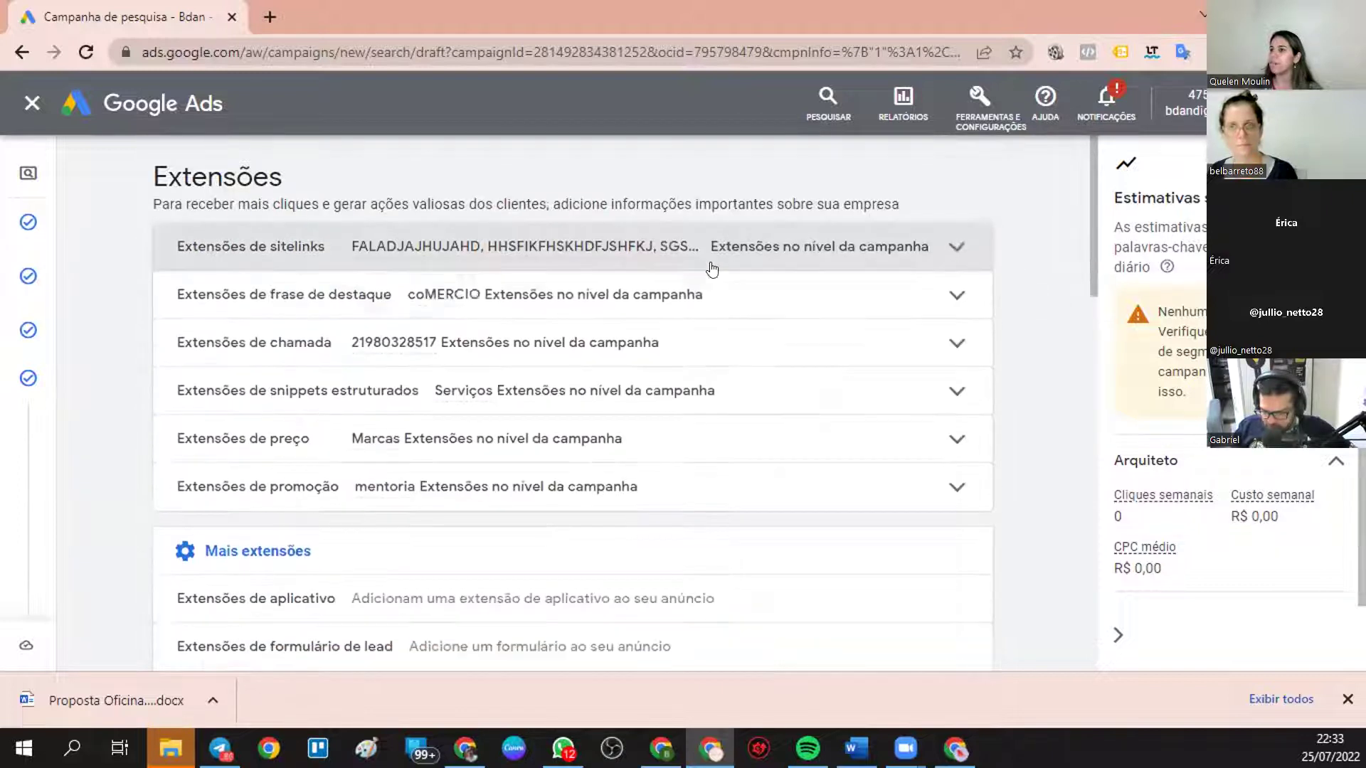
- Look over the callout, call, snippet, price and promotion extensions, then go back to the search results window
scroll(473, 390, down, 5)
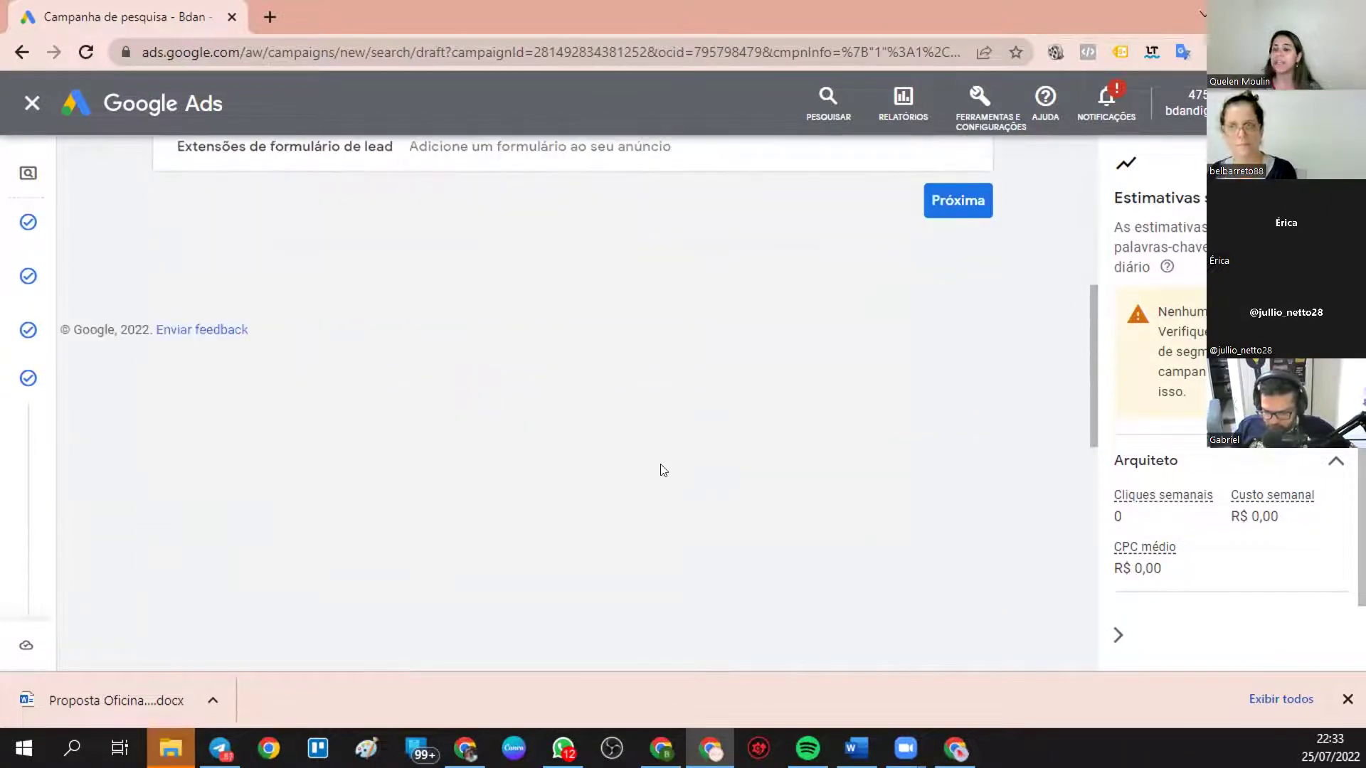
scroll(616, 438, up, 4)
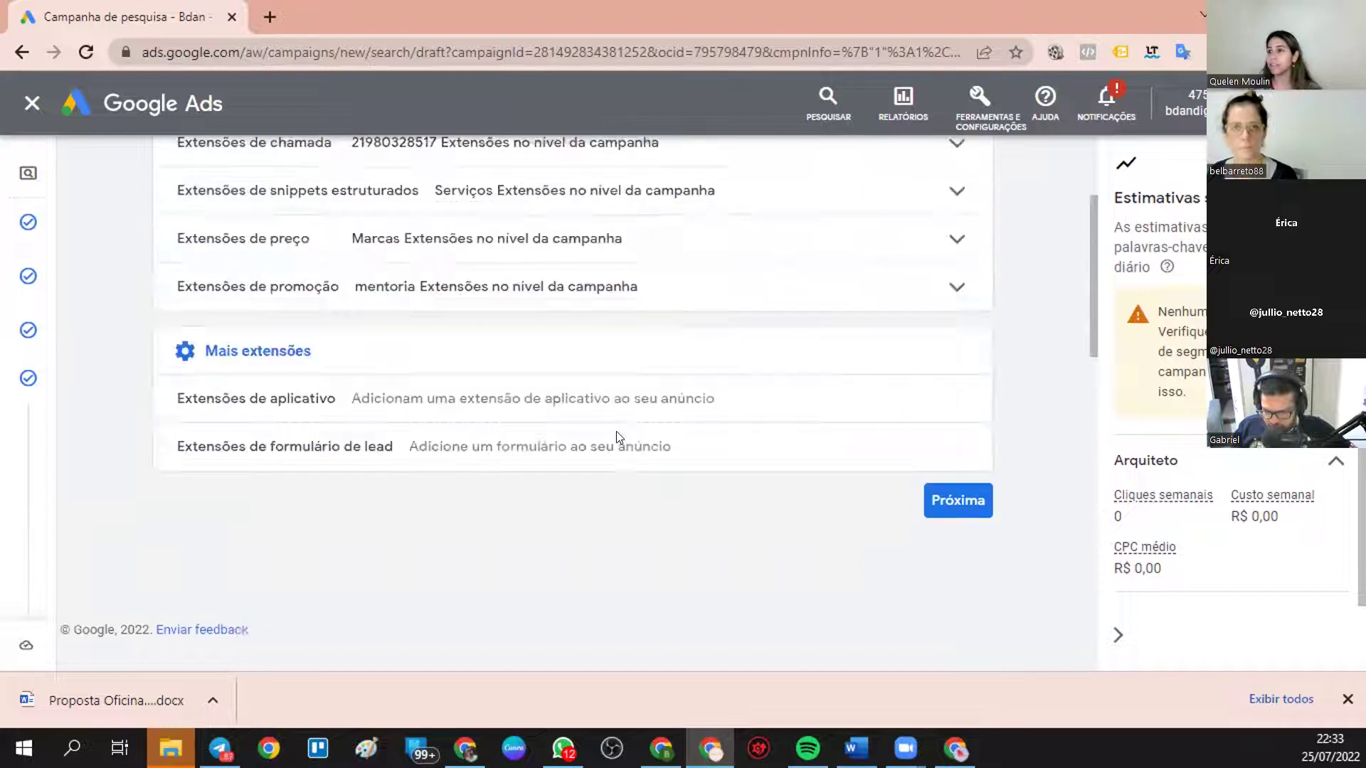
scroll(346, 414, up, 3)
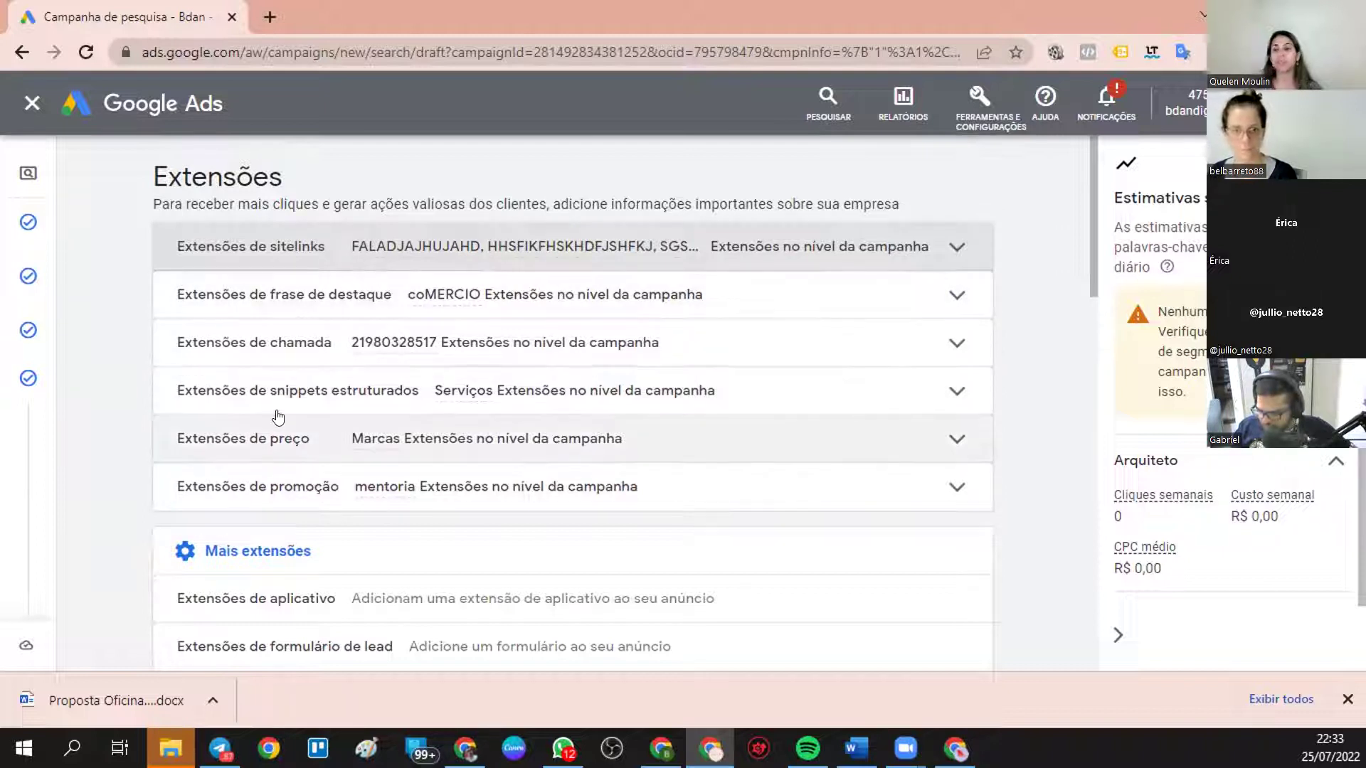
mouse_move(485, 384)
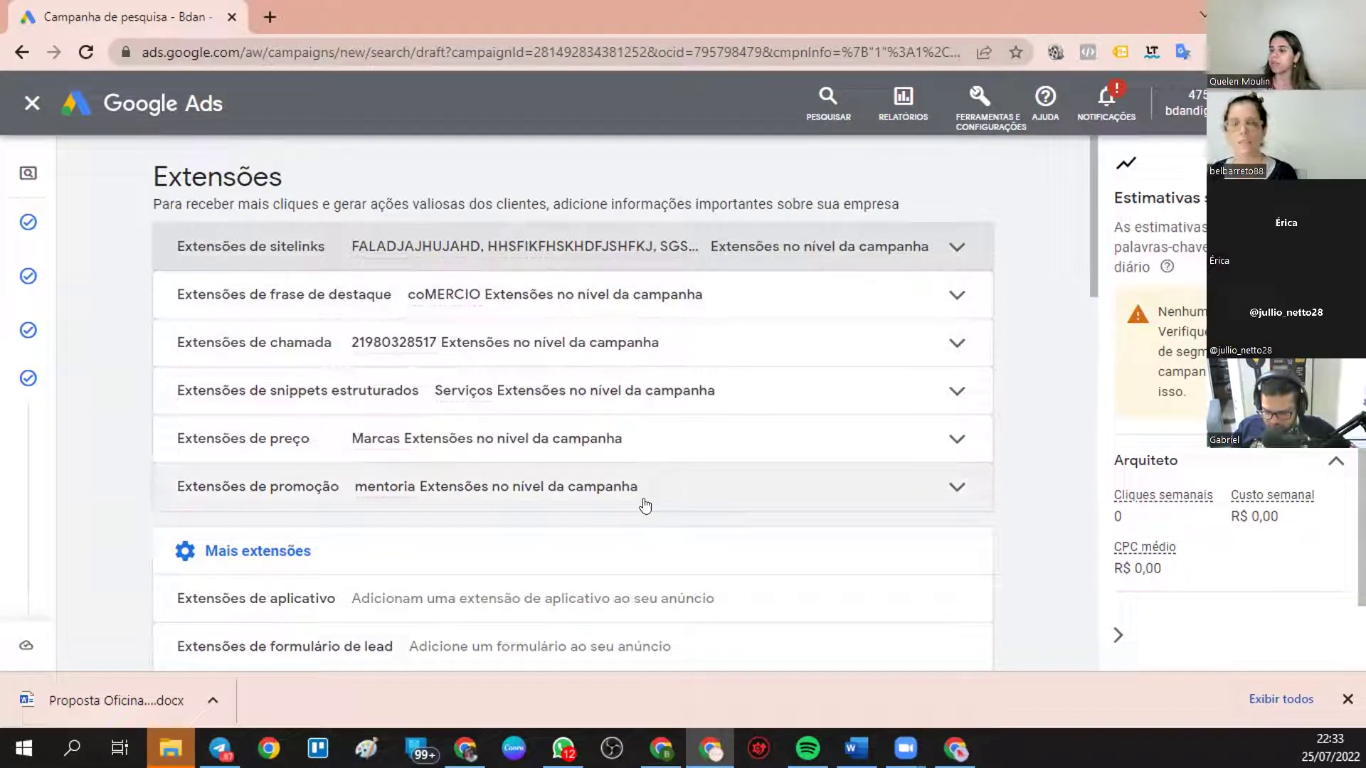
mouse_move(382, 431)
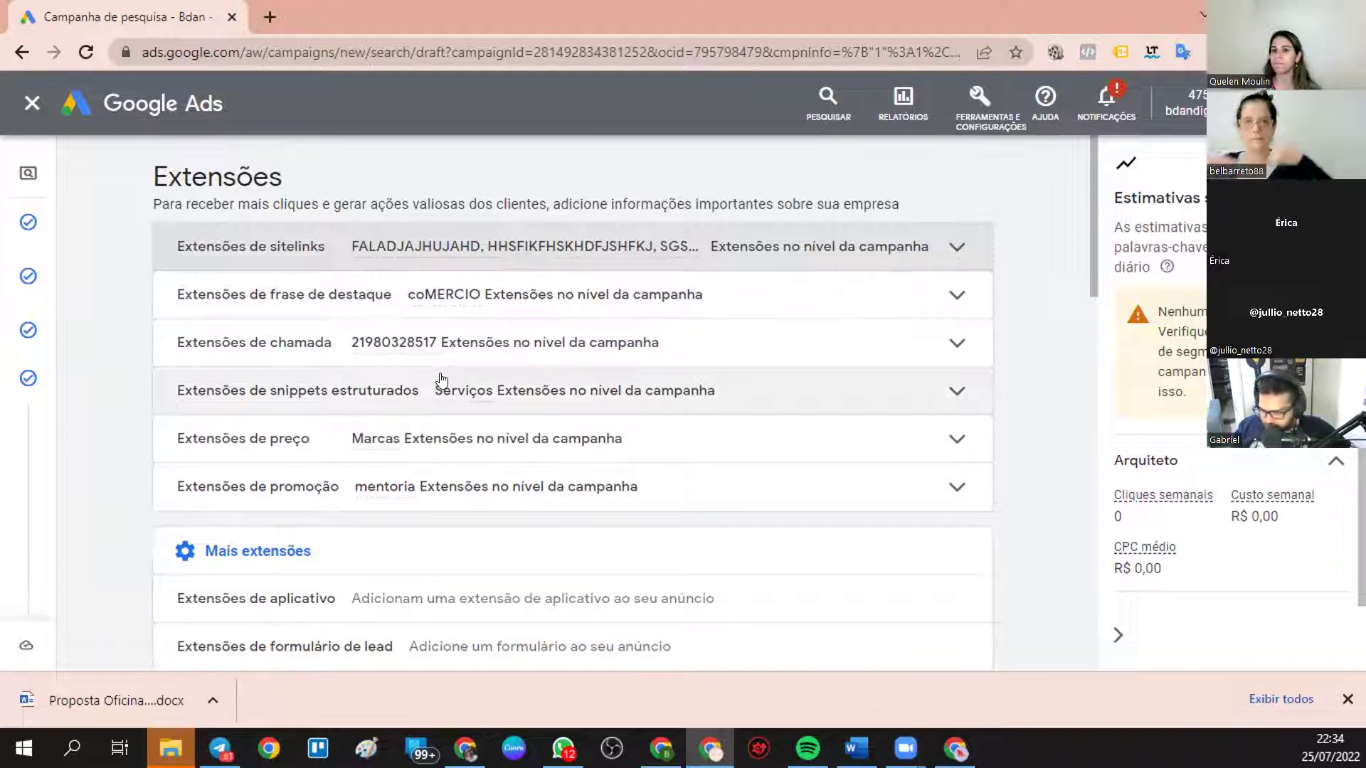
mouse_move(440, 303)
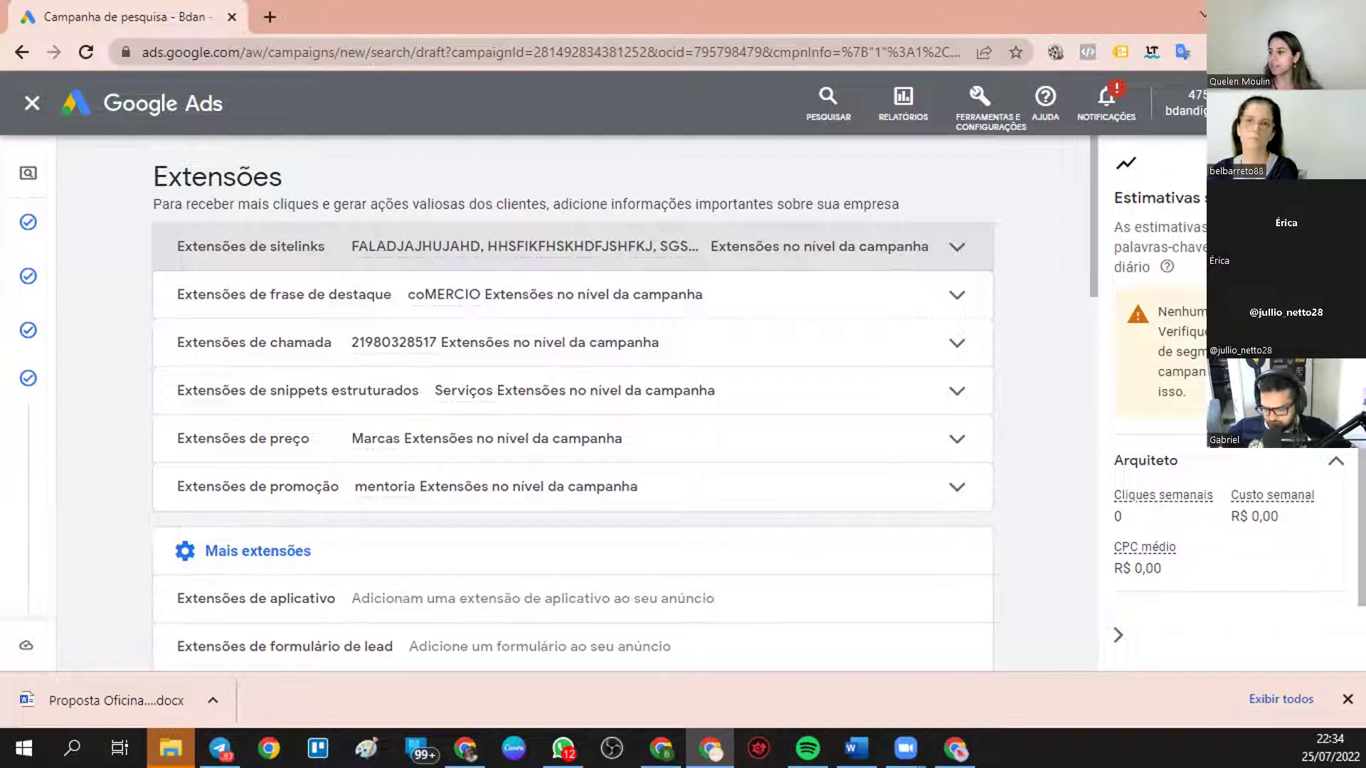
click(955, 748)
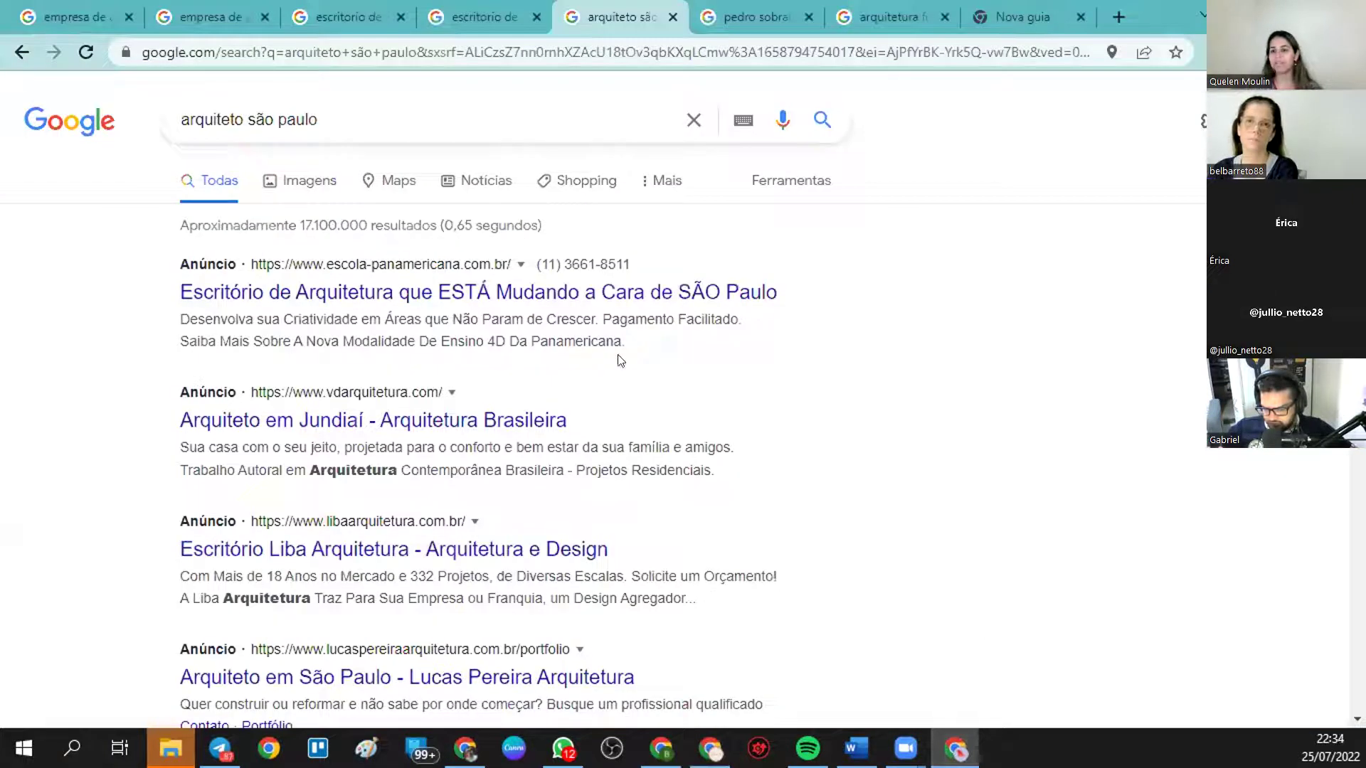
- Move through the Cuiabá and 'empresa de arquitetura sp' tabs to the 'empresa de arquitetura' results
click(455, 17)
click(242, 11)
click(53, 7)
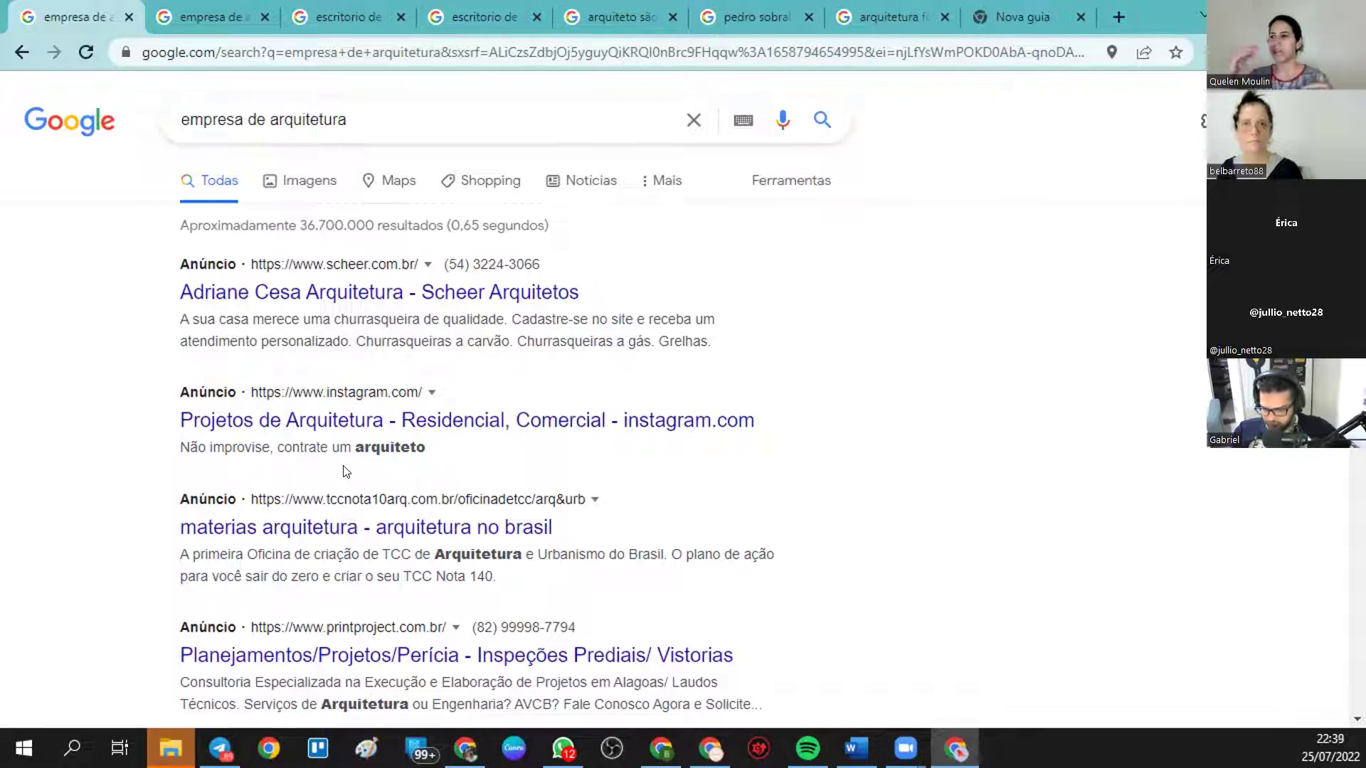
- Scroll through the Cuiabá architecture-office ads, then switch to the 'arquiteto são paulo' results
scroll(347, 471, down, 1)
scroll(359, 352, up, 1)
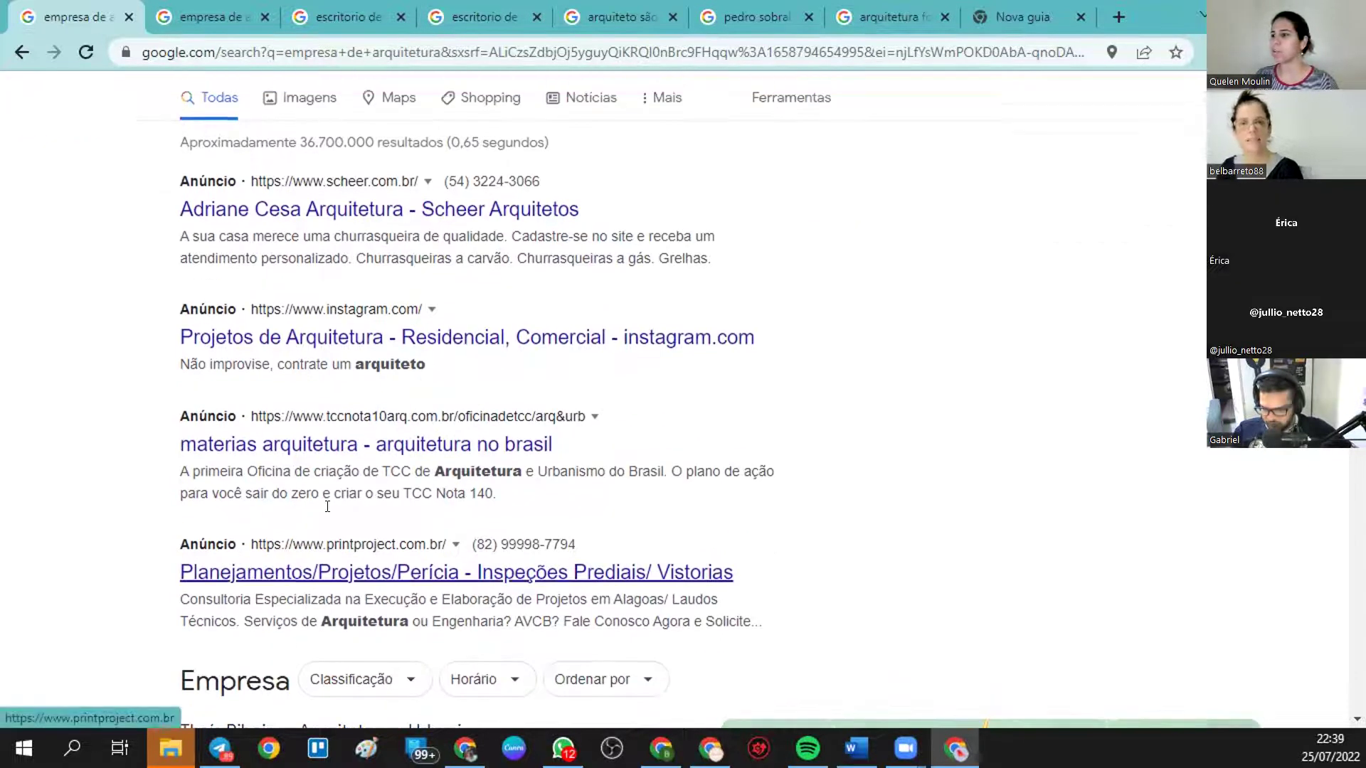
click(319, 19)
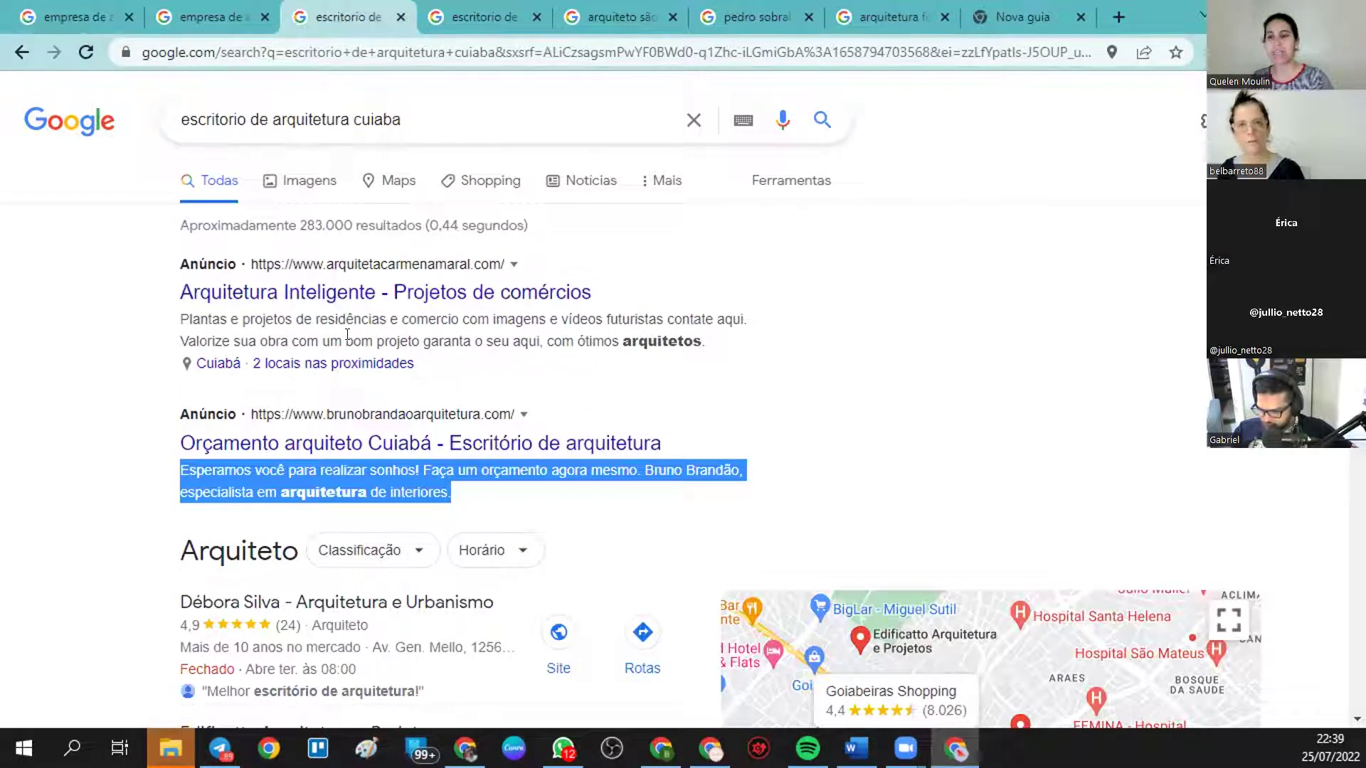
scroll(284, 284, down, 1)
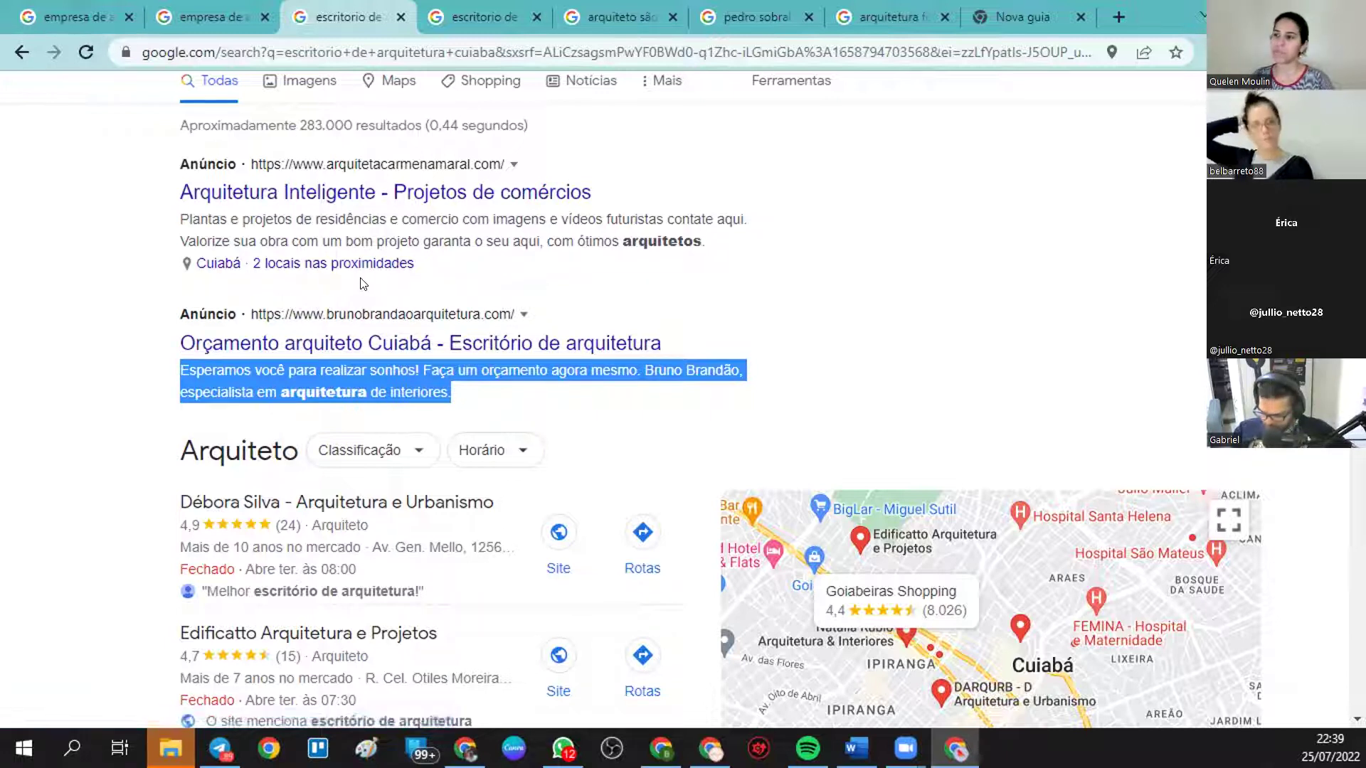
scroll(488, 272, up, 2)
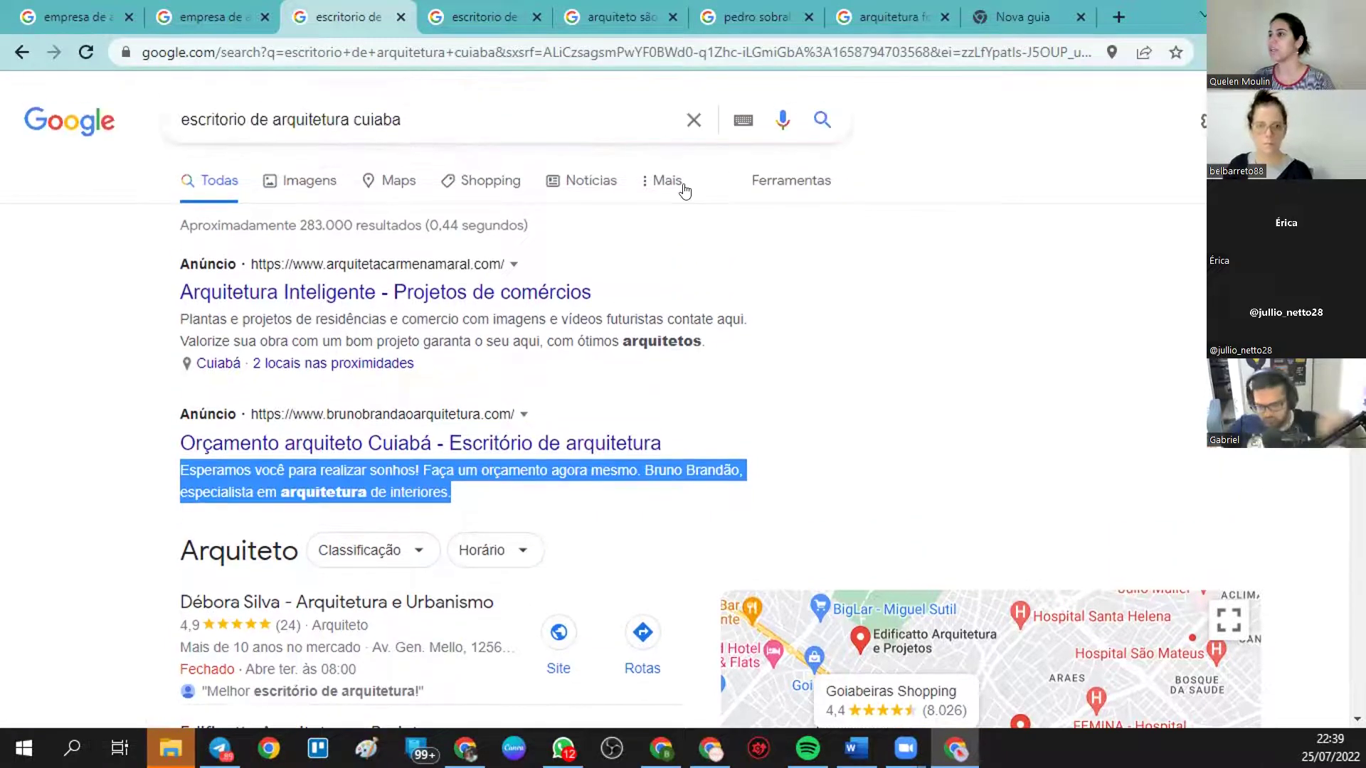
click(613, 16)
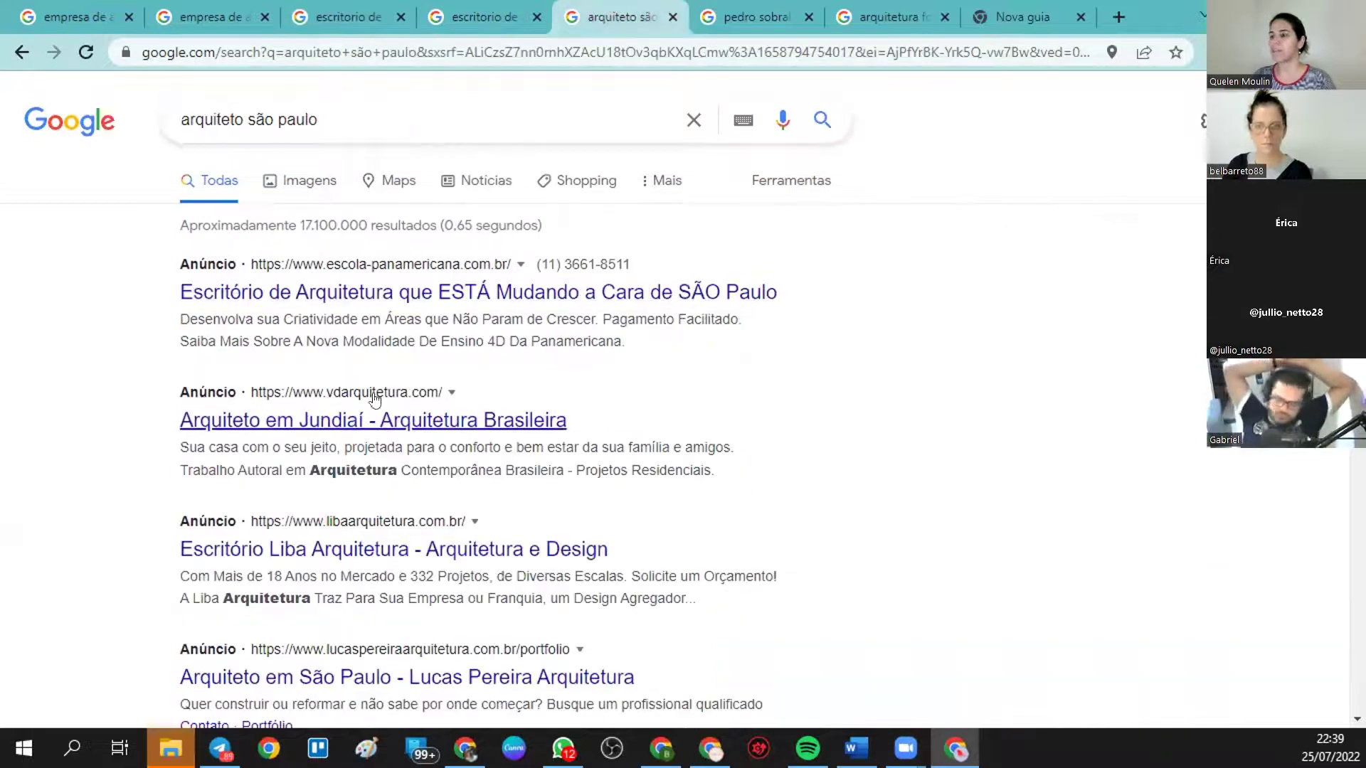
- Show the 'arquitetura fortaleza' search results with its architect ad and local map
click(842, 7)
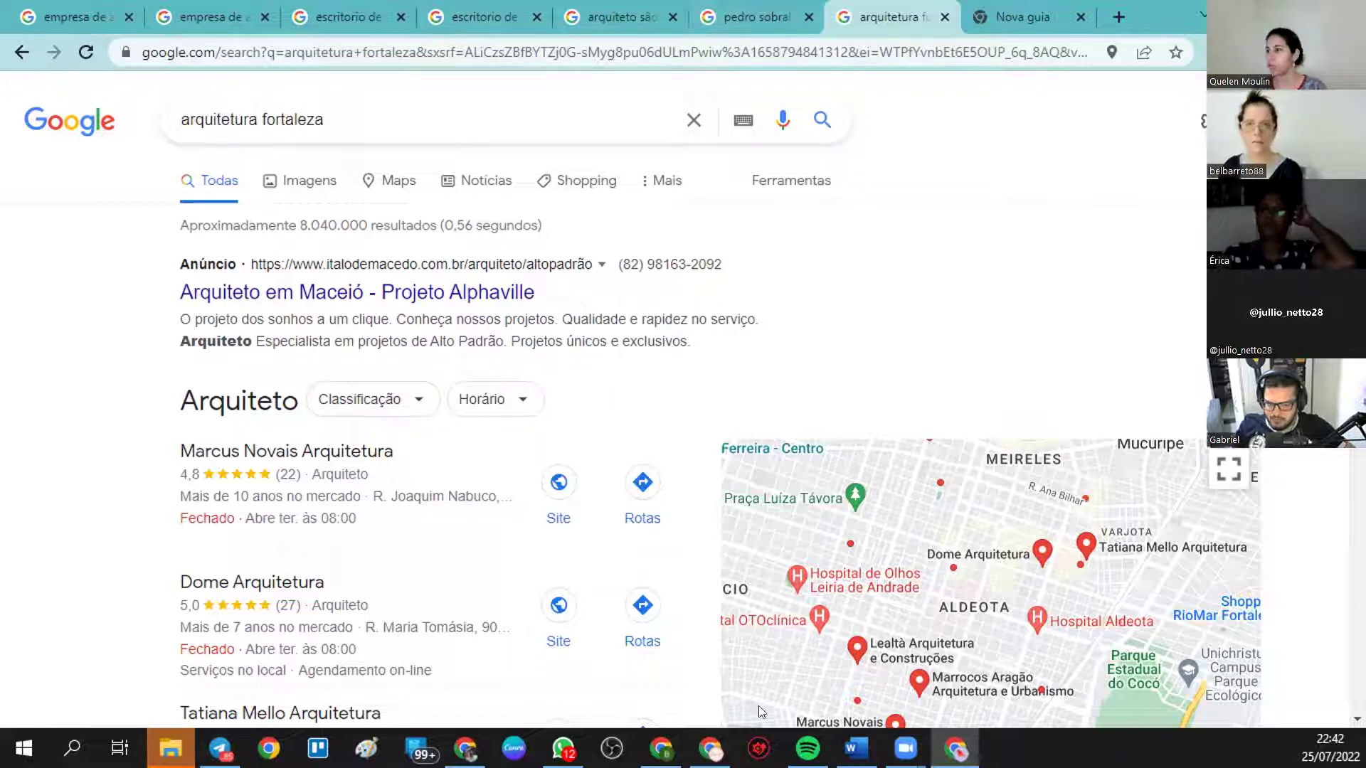
- Leave the campaign editor and start a new campaign with 'Criar uma campanha sem meta'
click(709, 748)
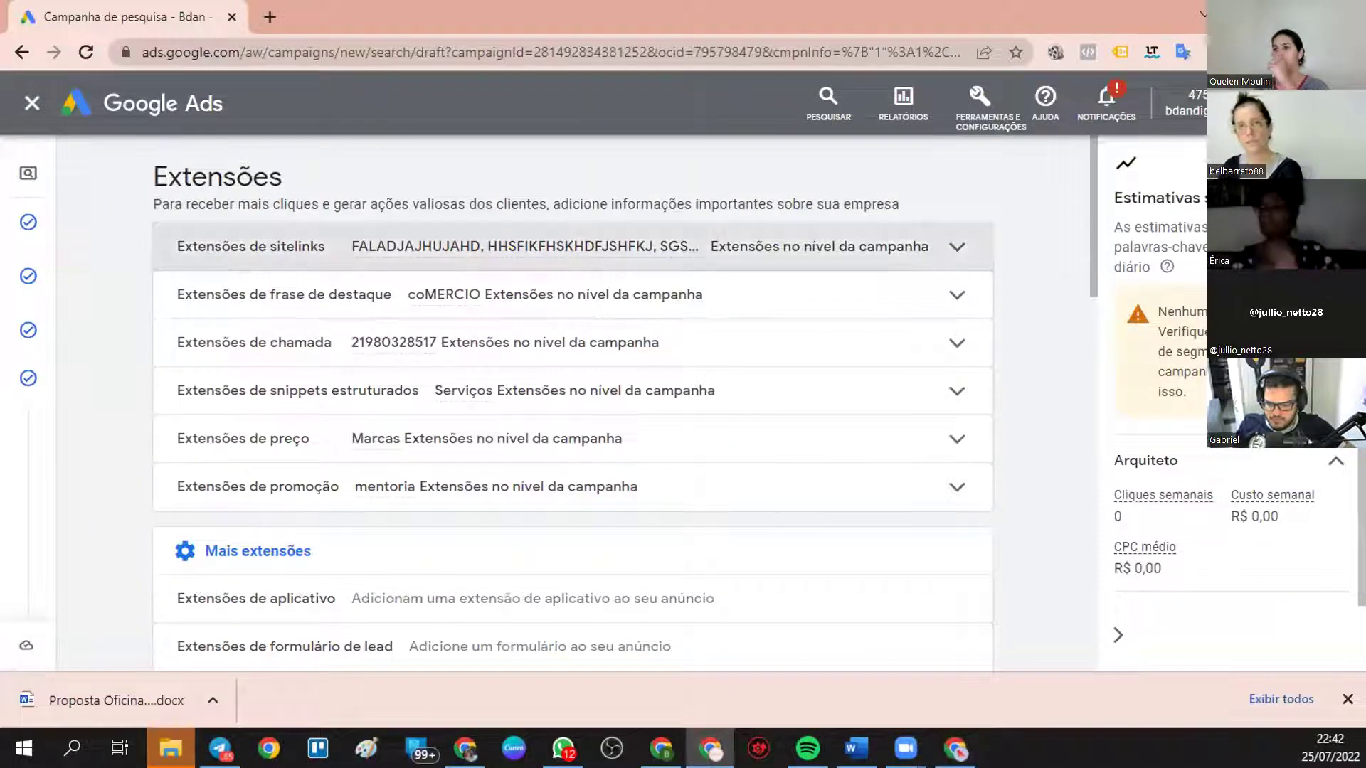
click(32, 104)
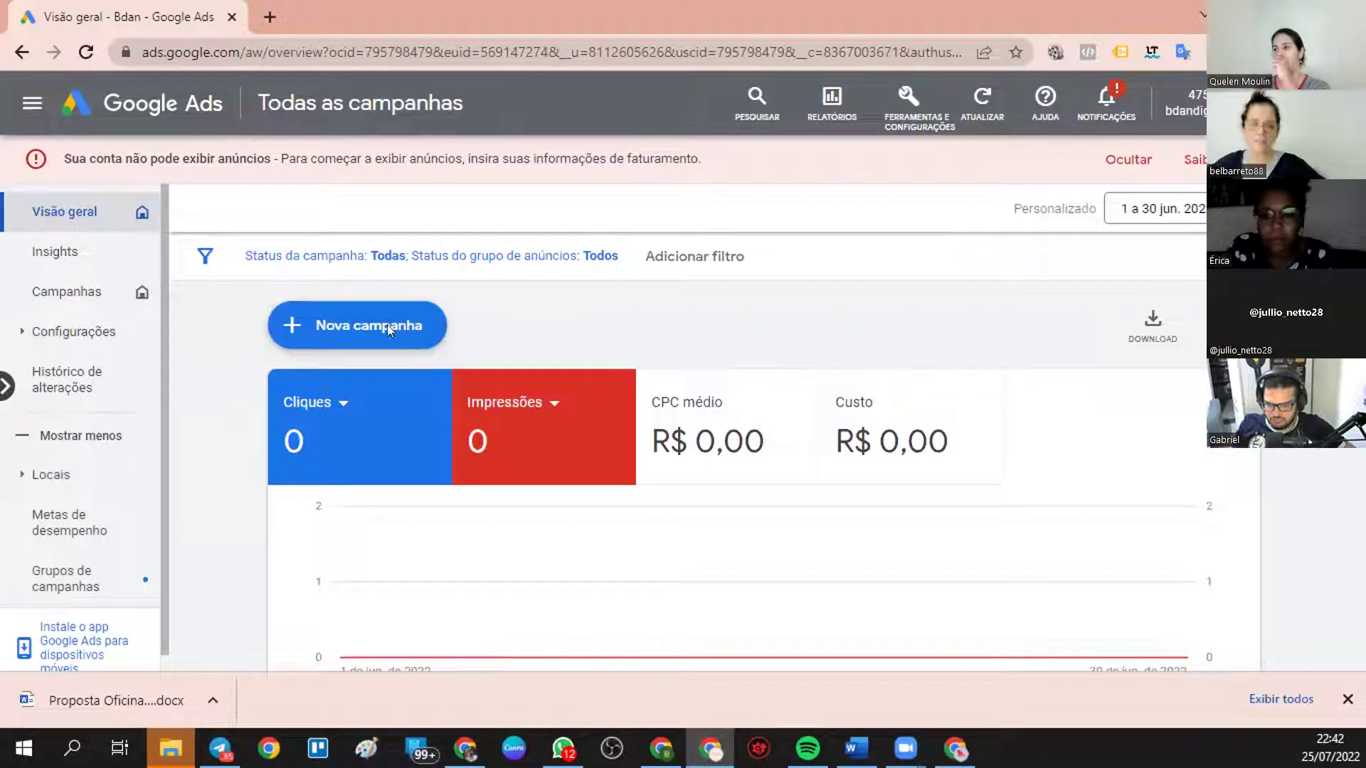
click(389, 329)
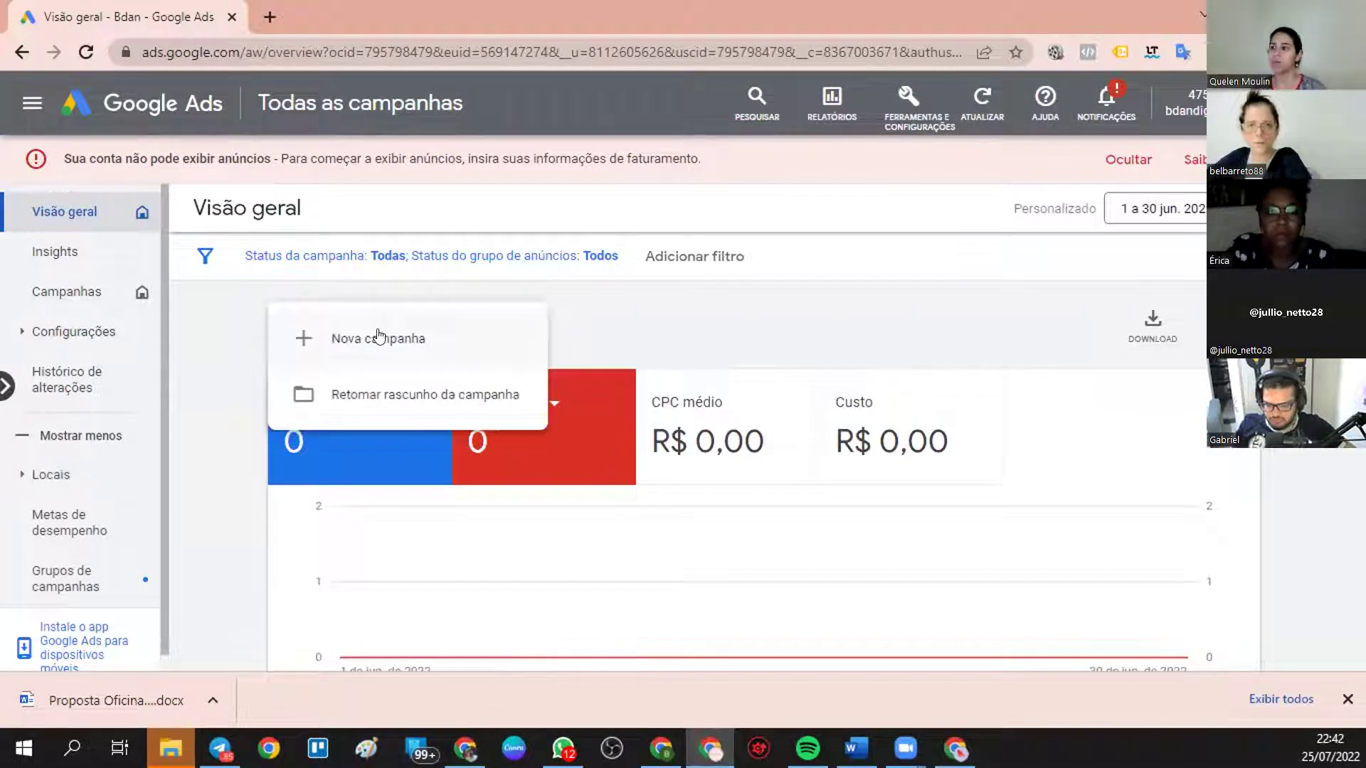
click(378, 336)
scroll(1054, 400, down, 3)
click(1055, 402)
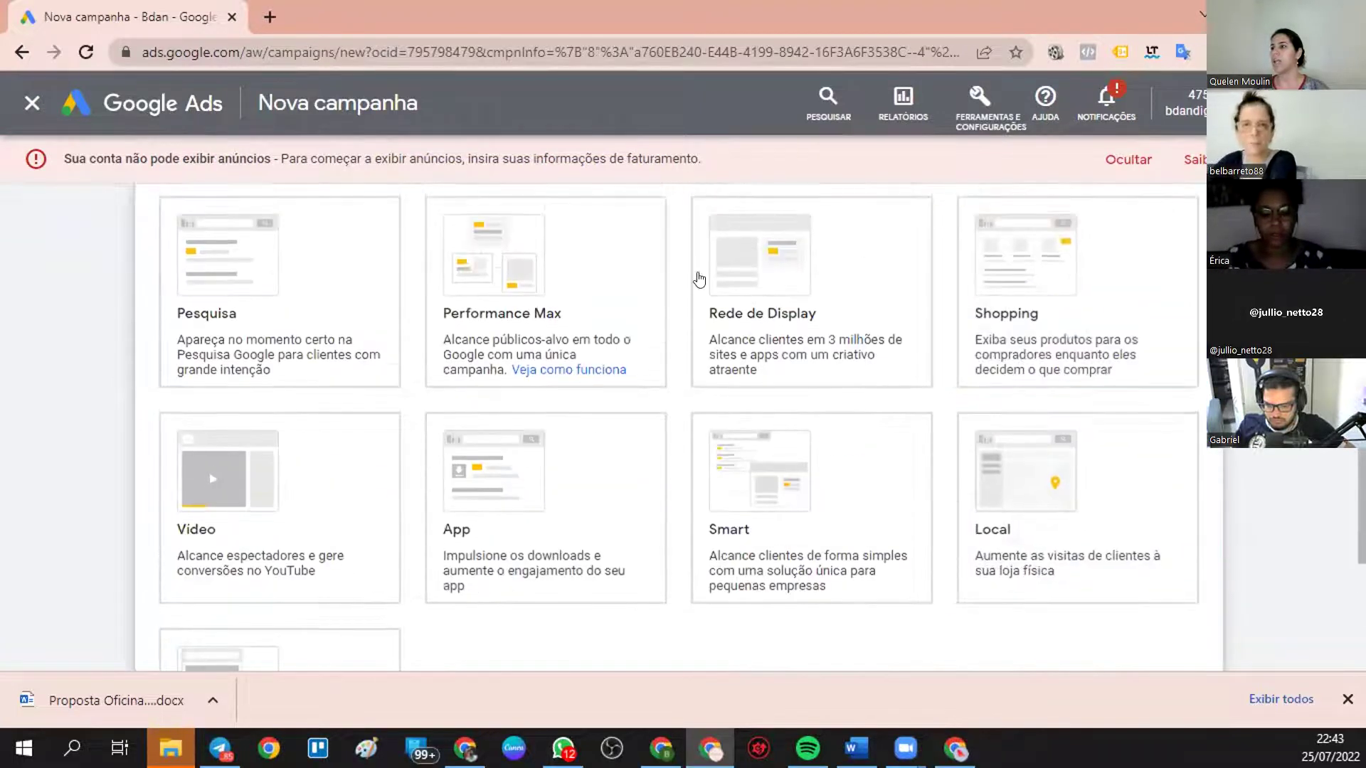
- Browse the campaign type cards and select Performance Max
click(532, 353)
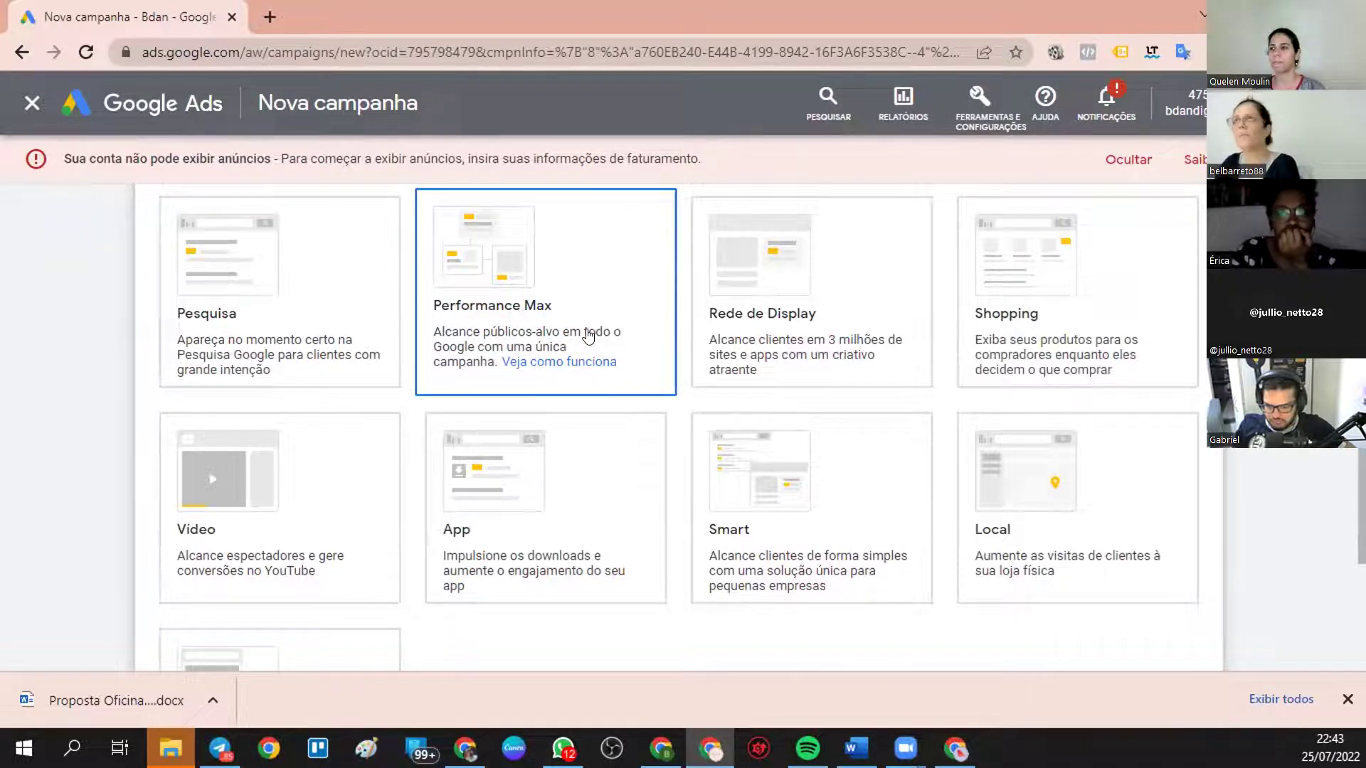
scroll(488, 345, up, 5)
scroll(365, 333, up, 5)
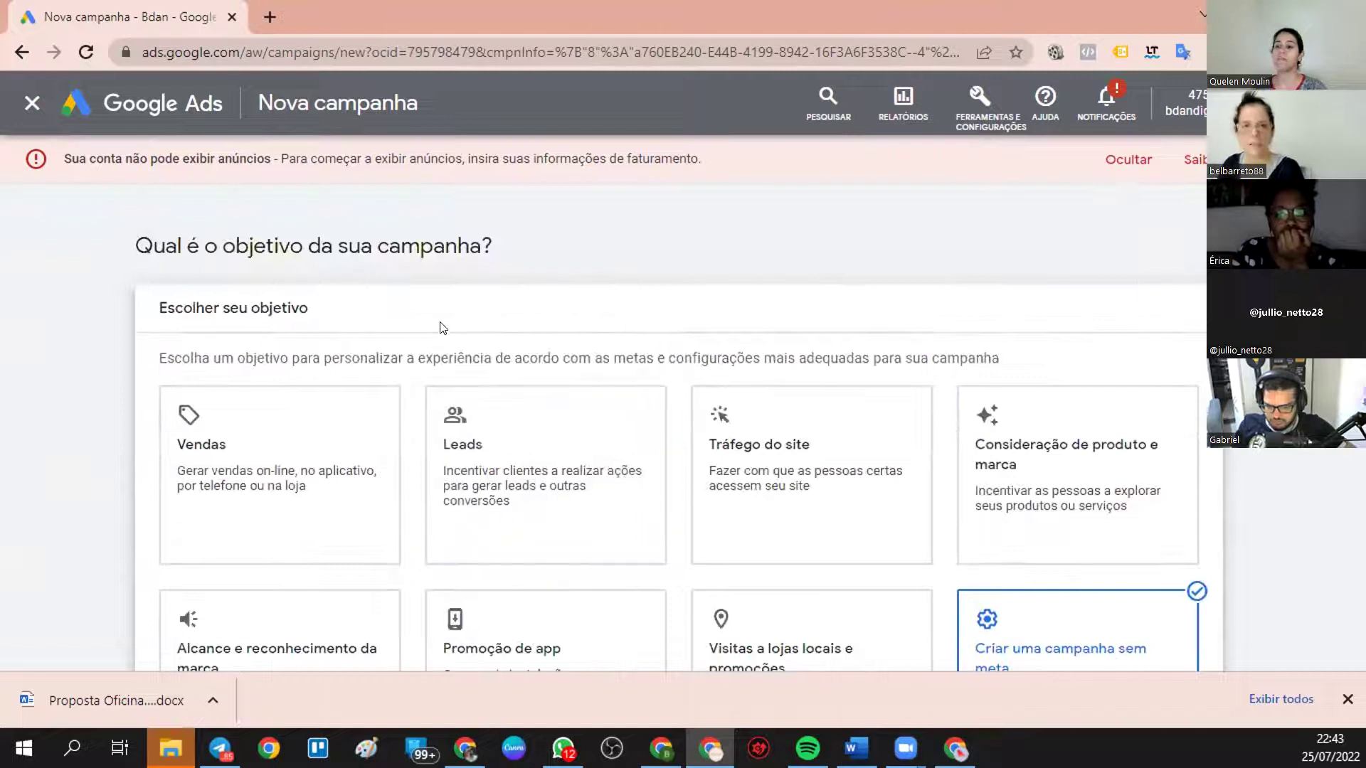
scroll(580, 456, down, 2)
scroll(580, 457, down, 5)
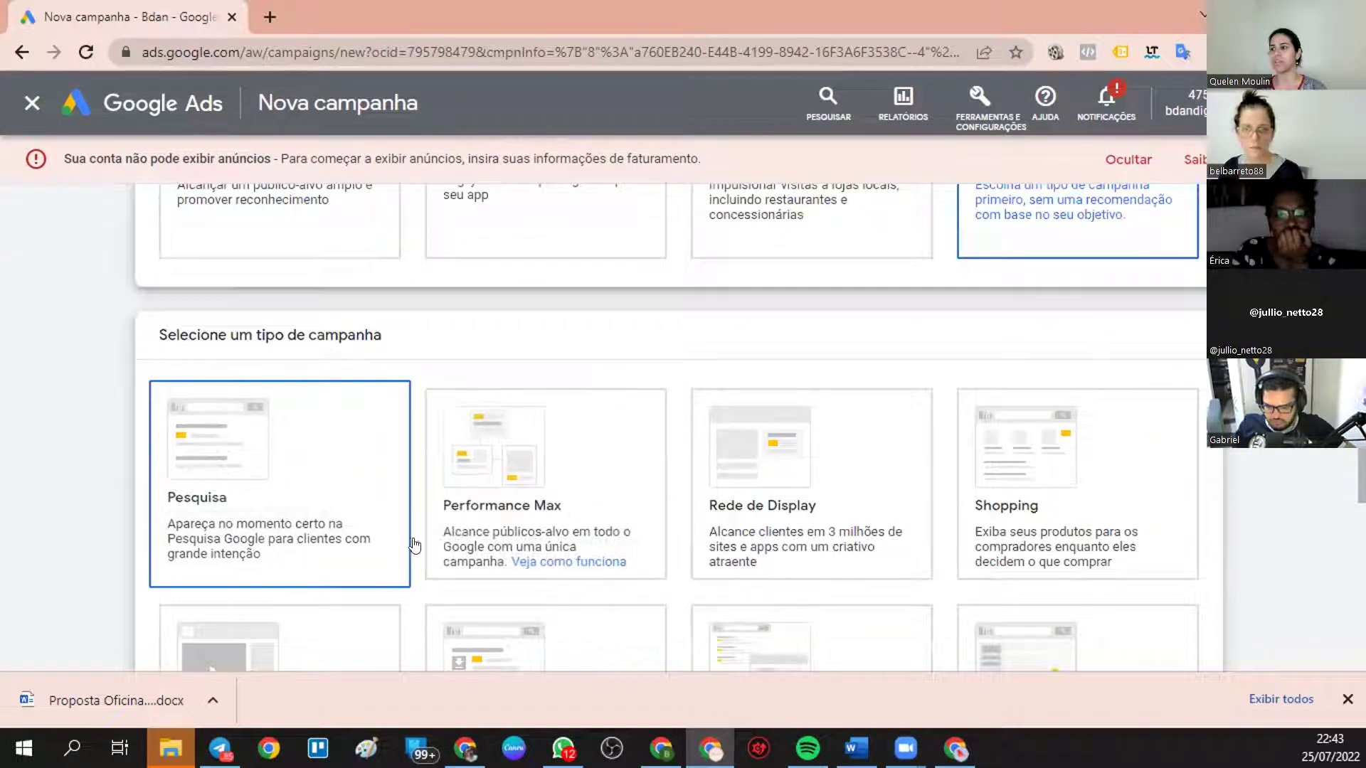
scroll(1113, 519, down, 3)
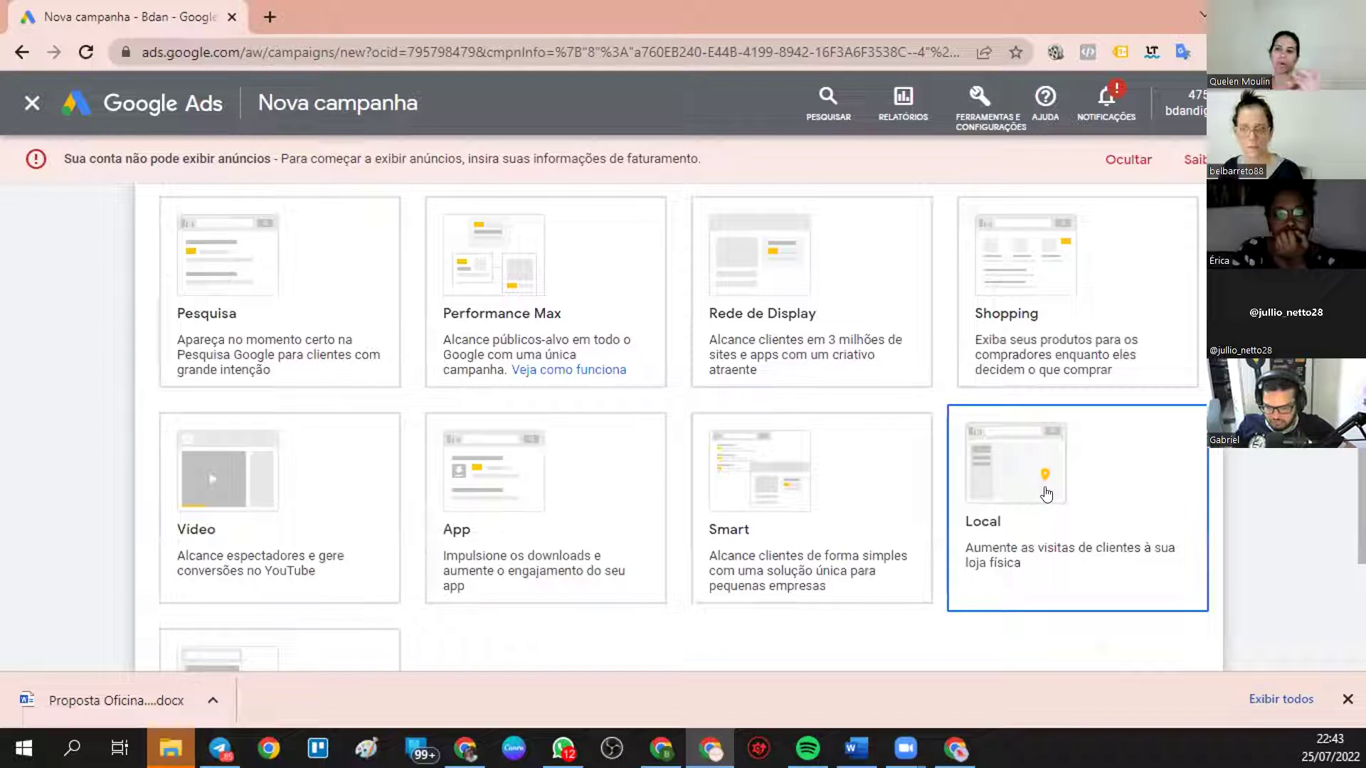
scroll(1052, 501, down, 3)
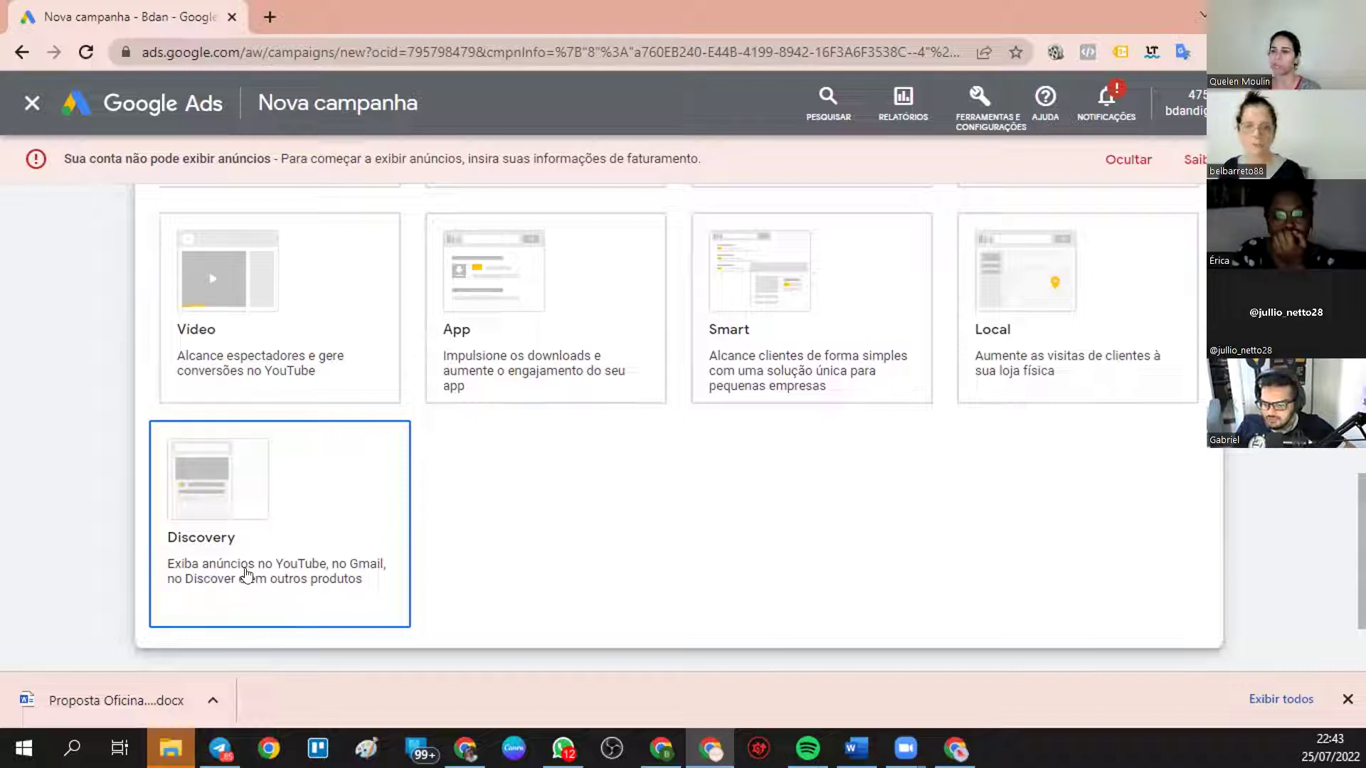
scroll(327, 494, up, 4)
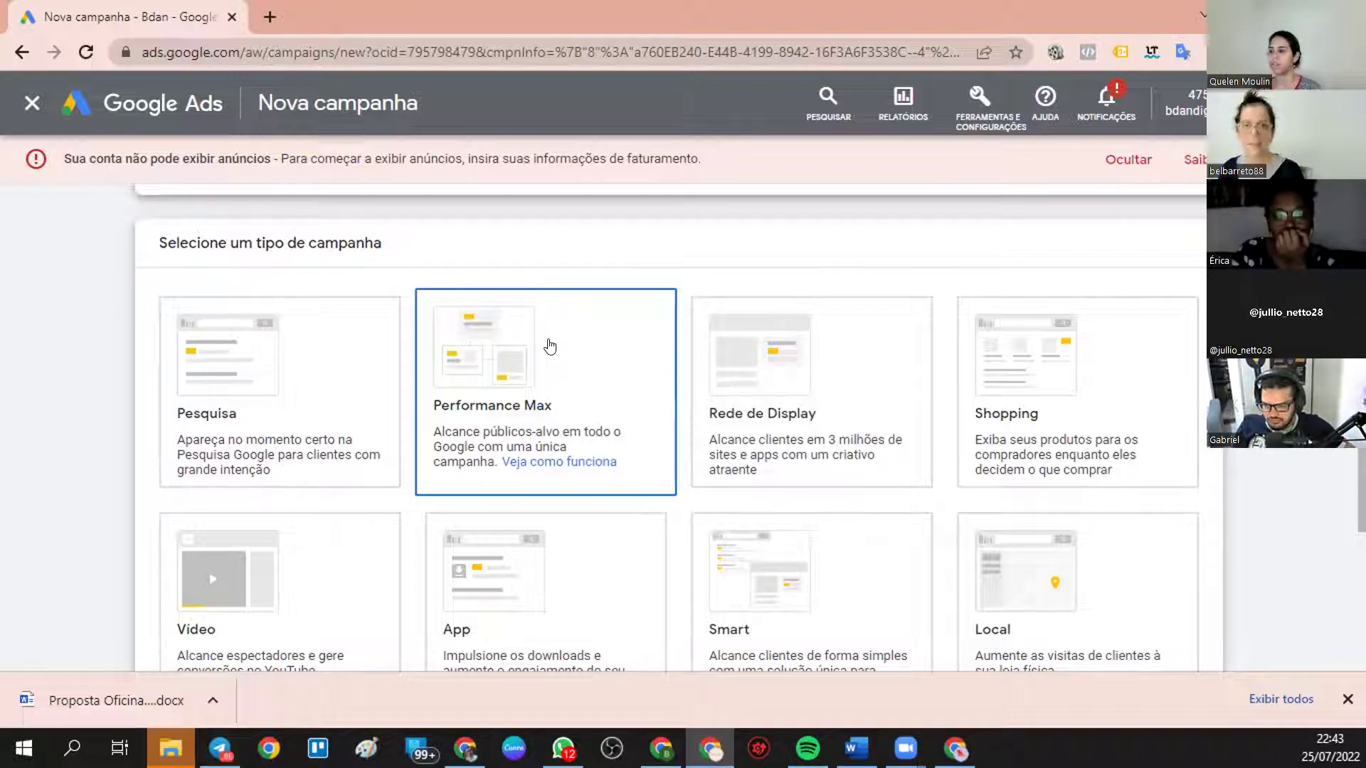
click(539, 458)
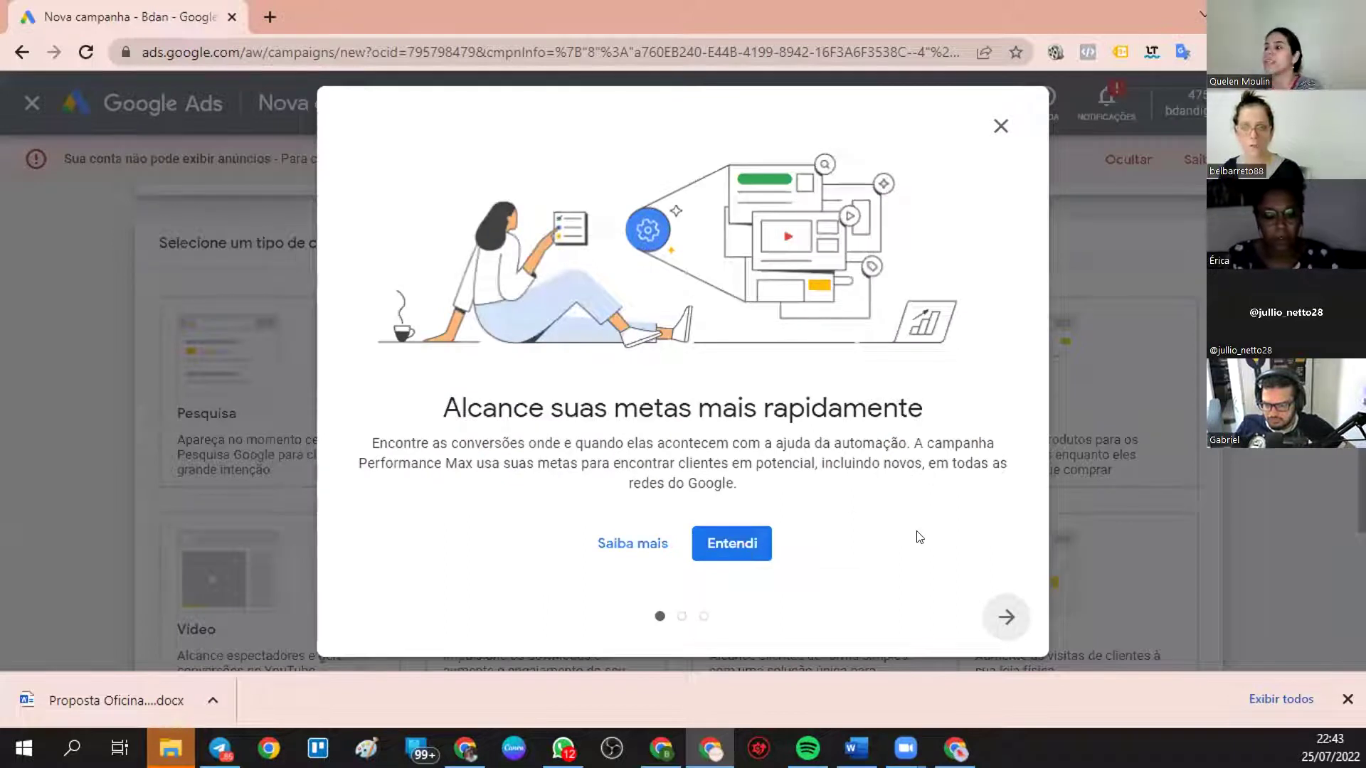
- Page through the three Performance Max intro screens and dismiss them with Entendi
click(1005, 616)
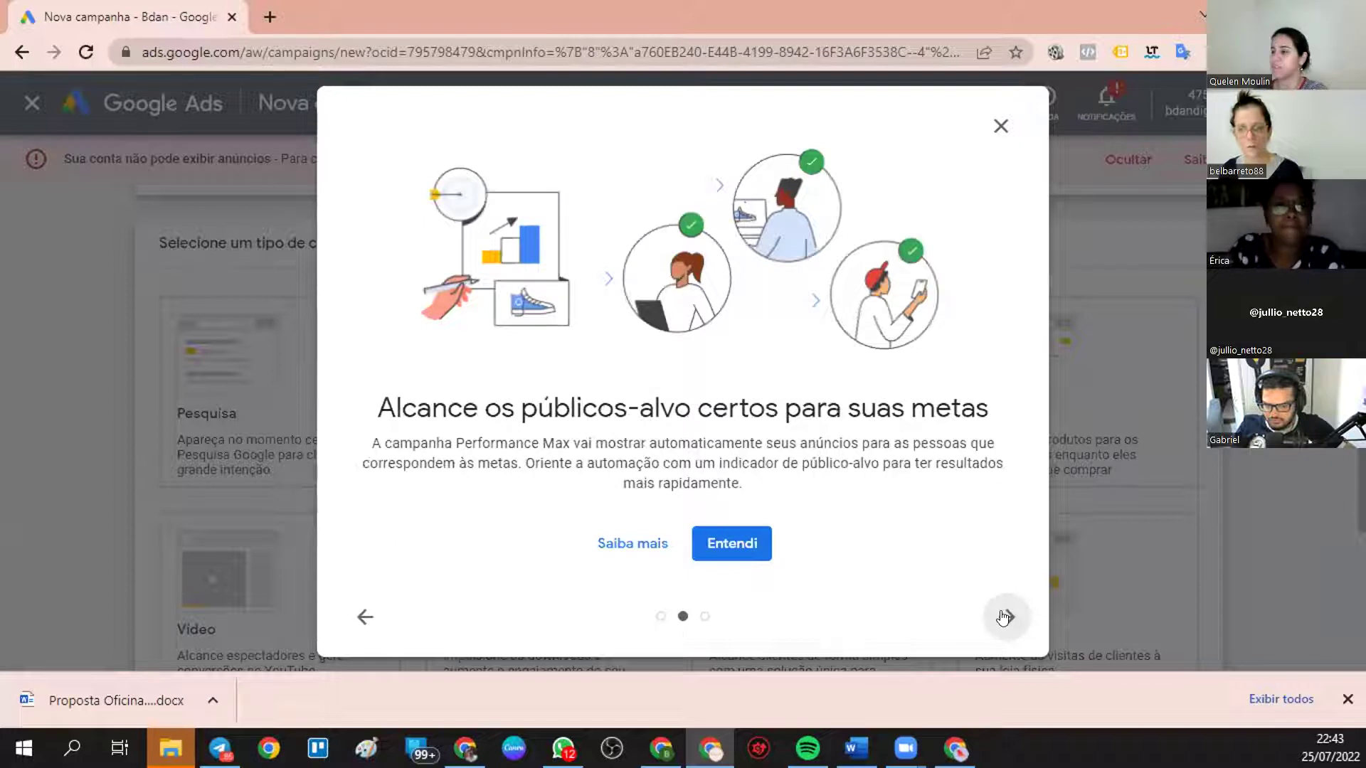
click(1005, 616)
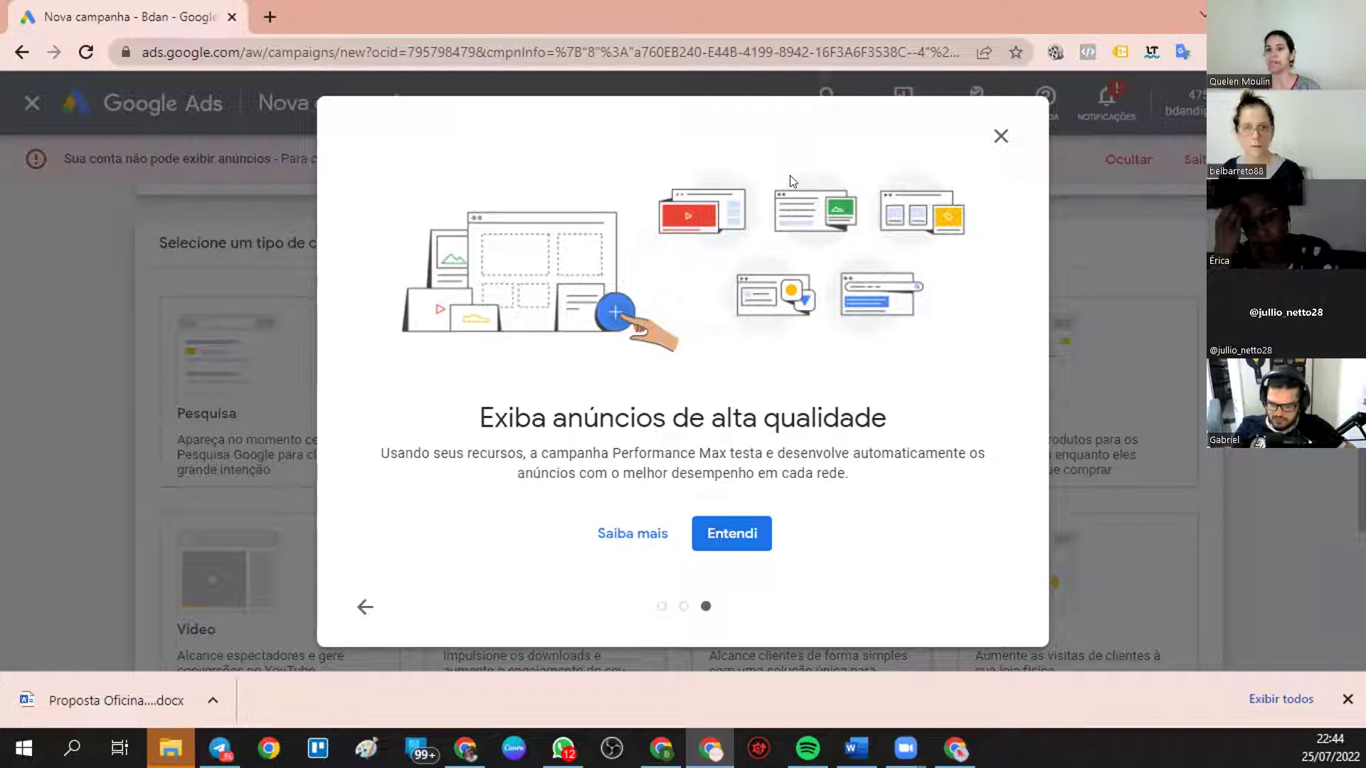
click(720, 532)
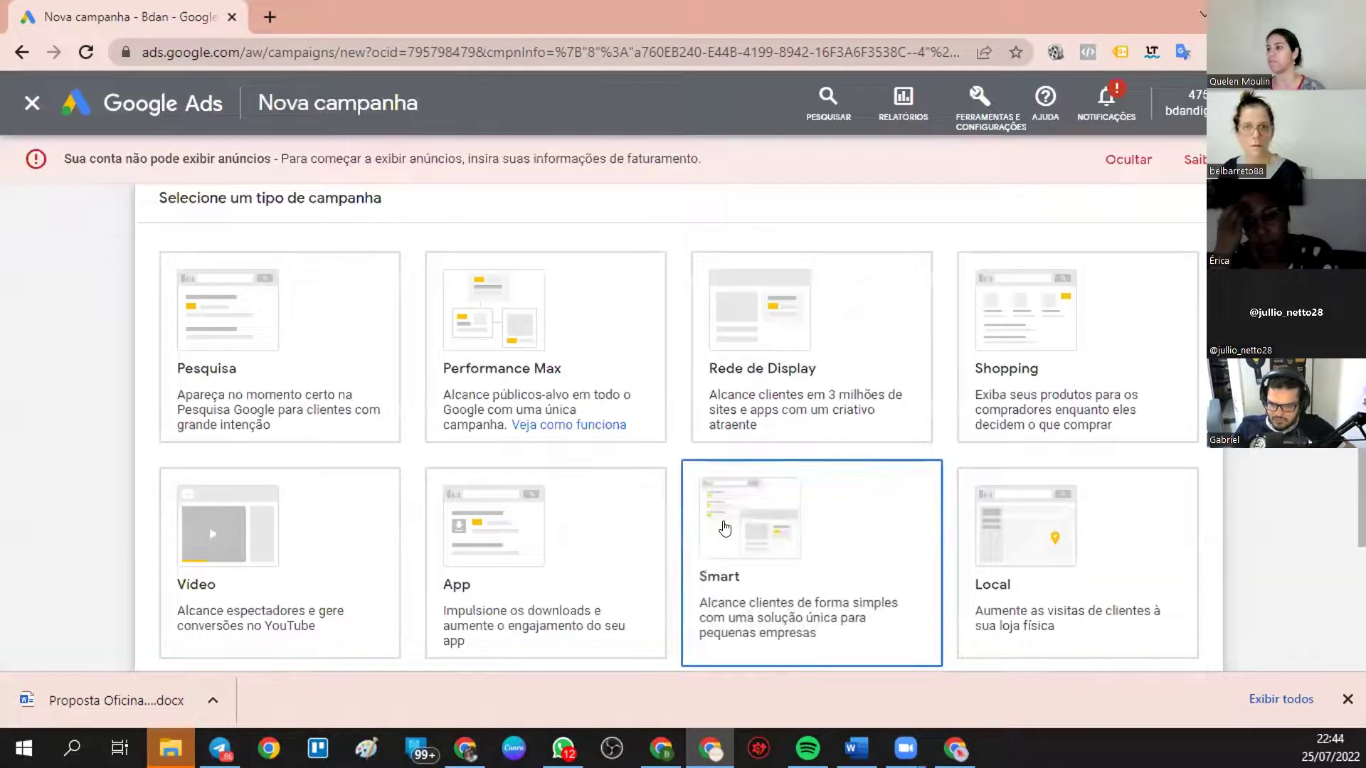
- Keep Performance Max as the campaign type and the name Performance Max-1
click(575, 394)
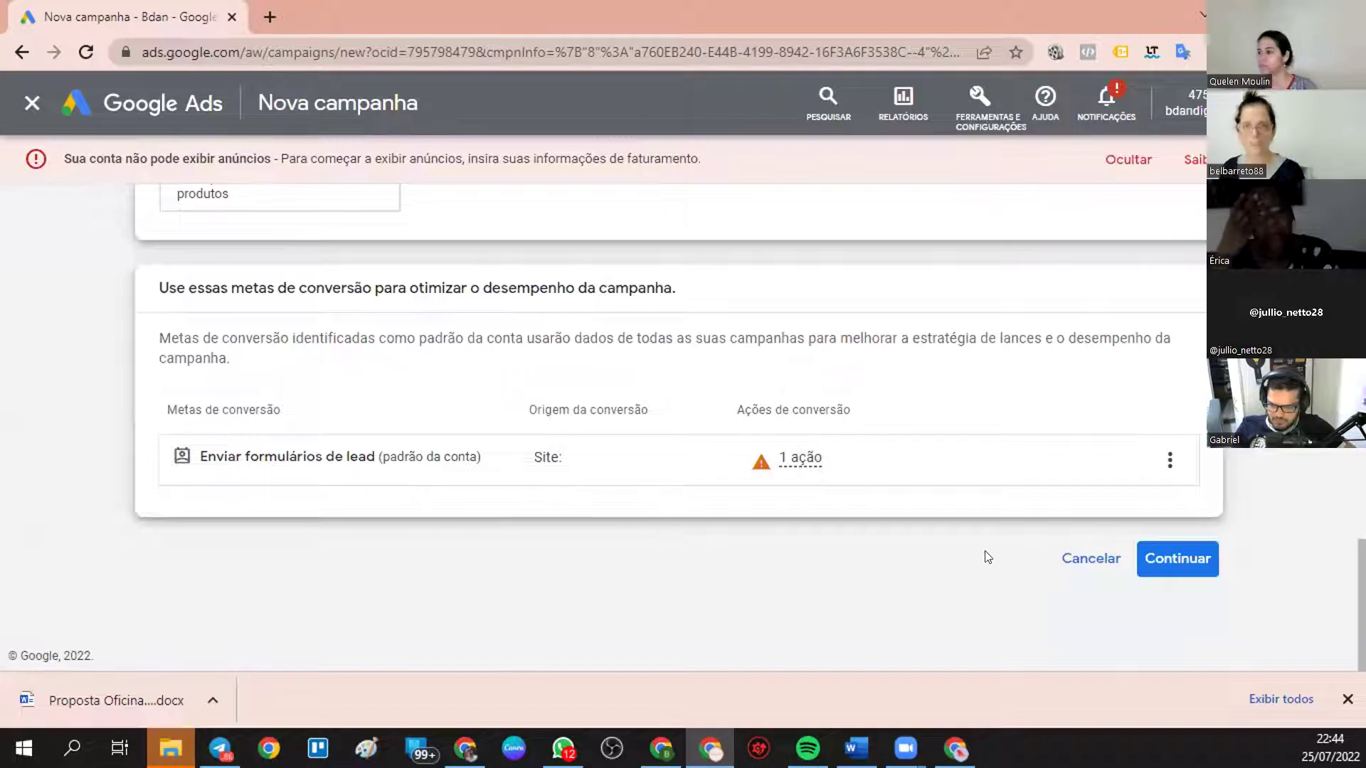
click(1173, 559)
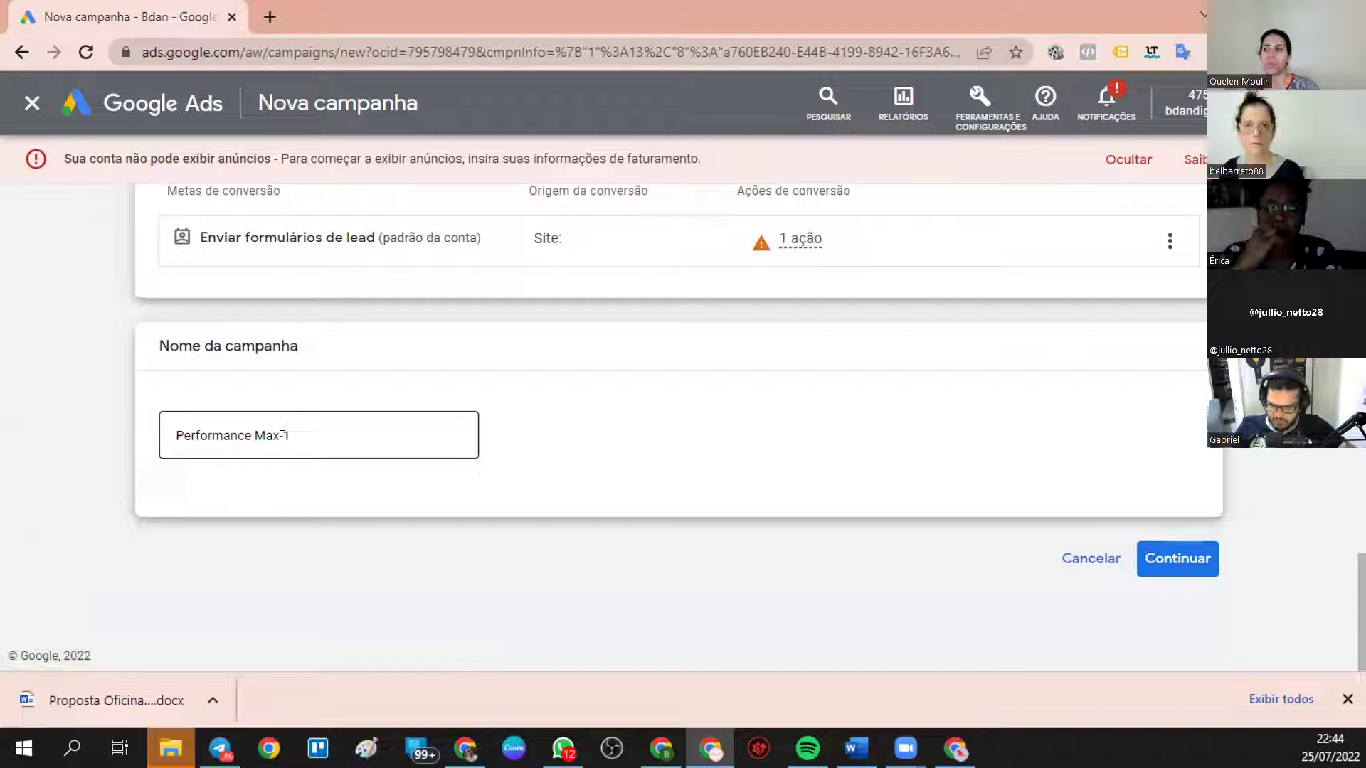
click(1209, 558)
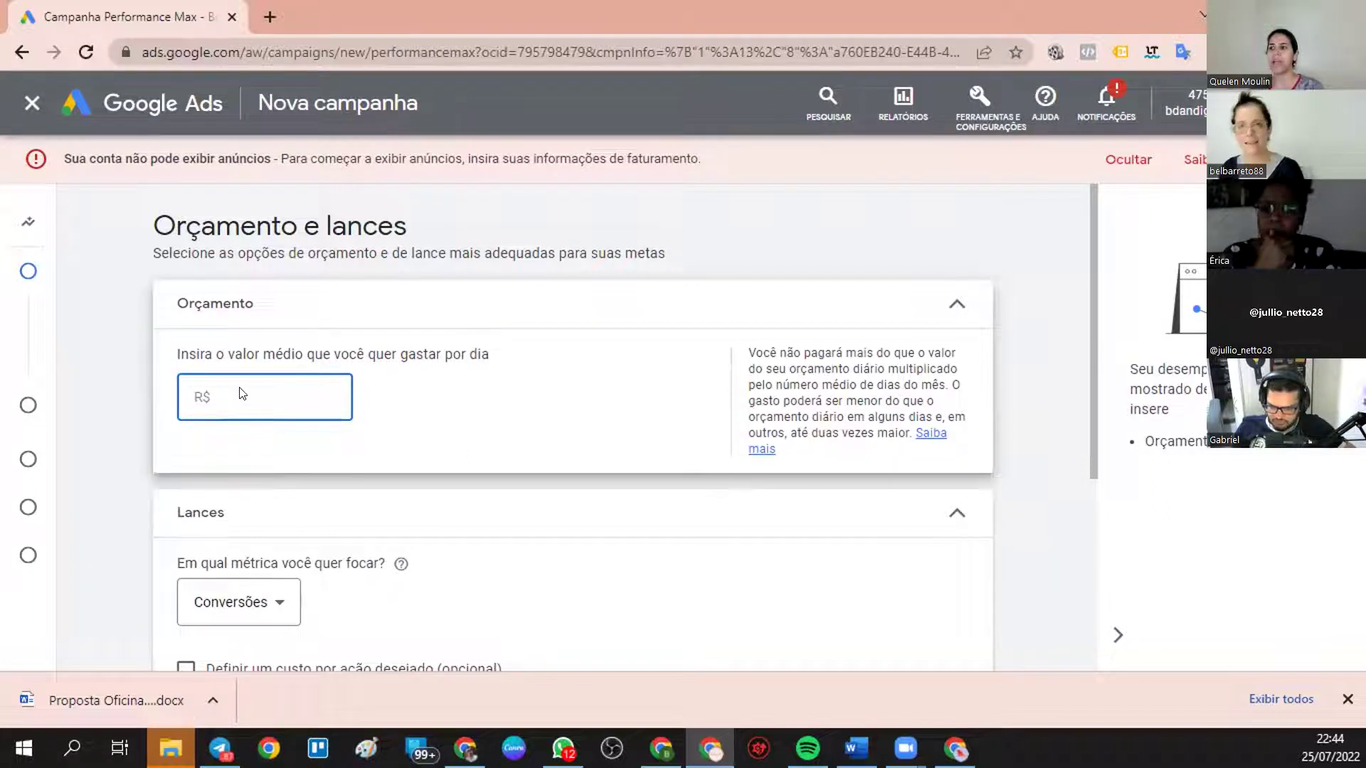
- Leave Conversões as the bidding focus metric and confirm the budget and bidding step
scroll(258, 412, down, 4)
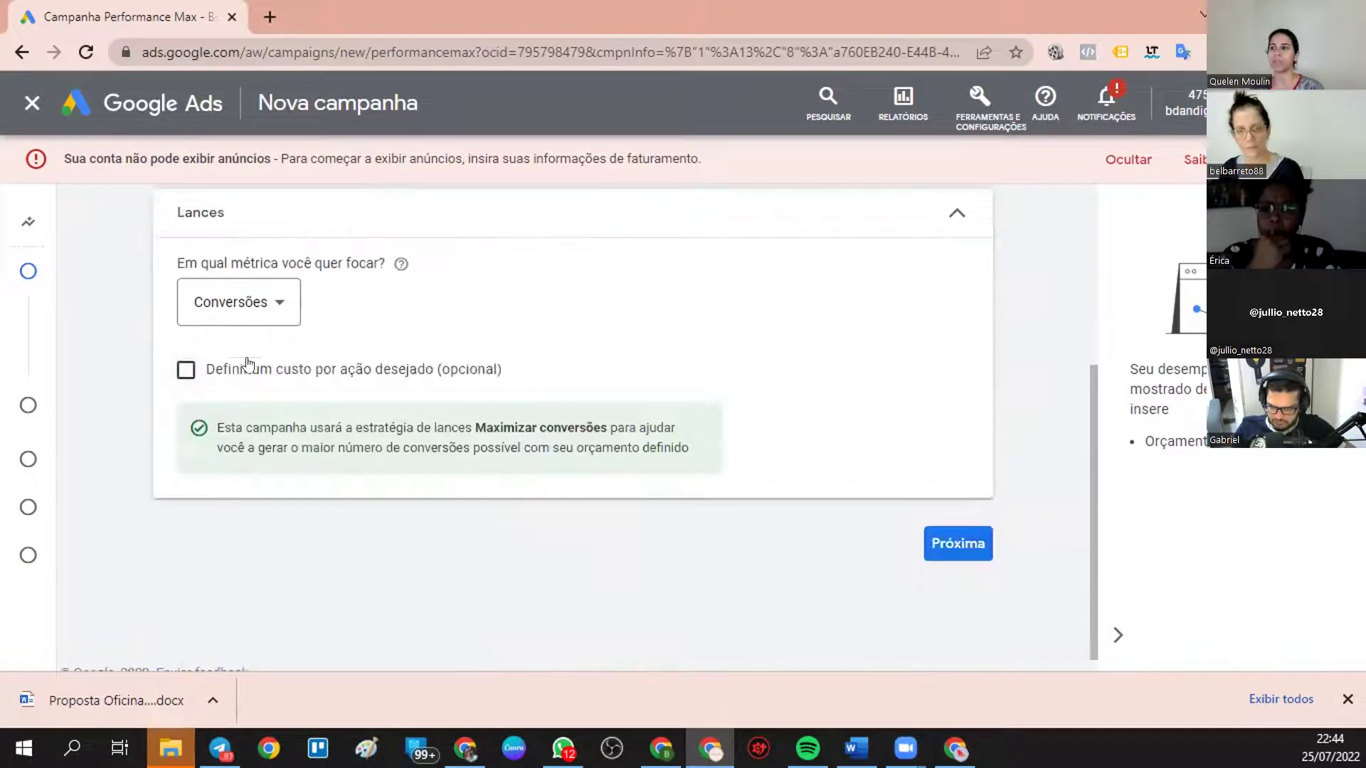
click(251, 303)
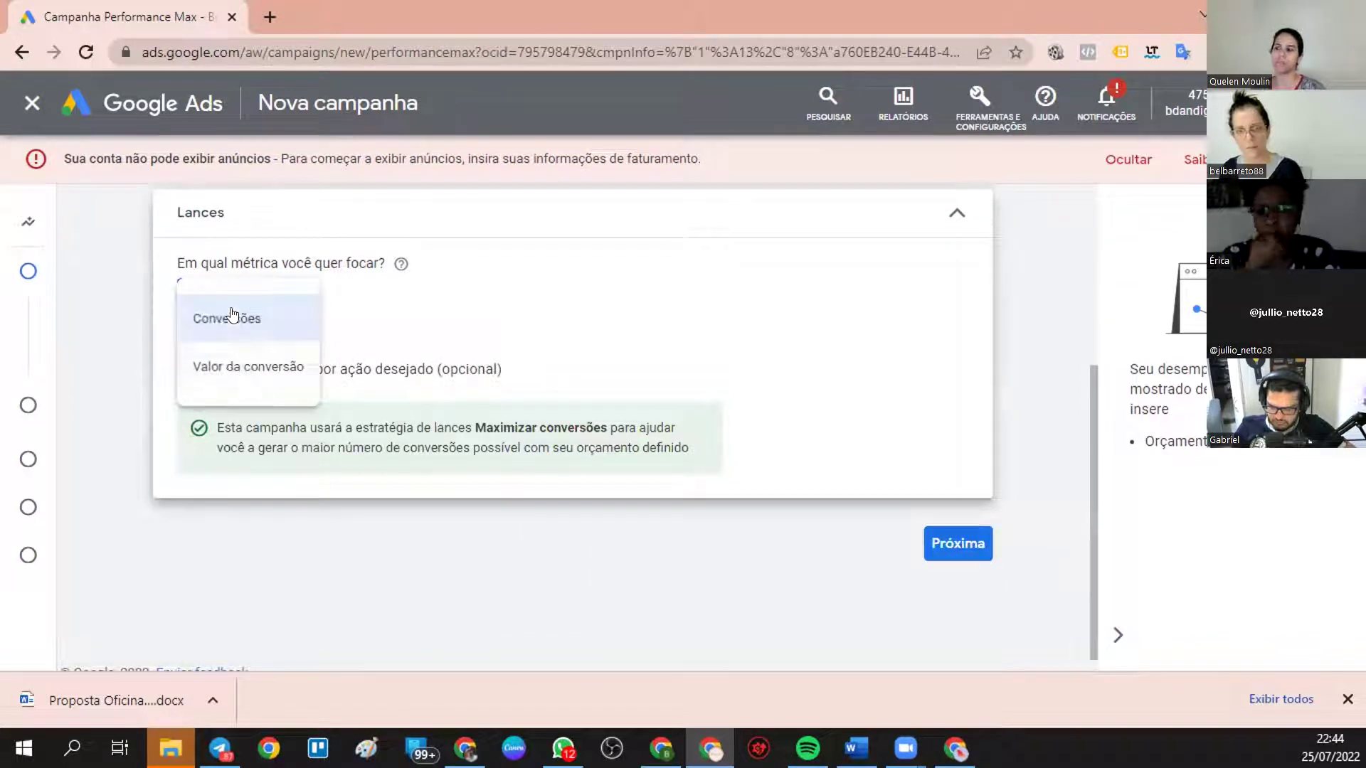
click(232, 314)
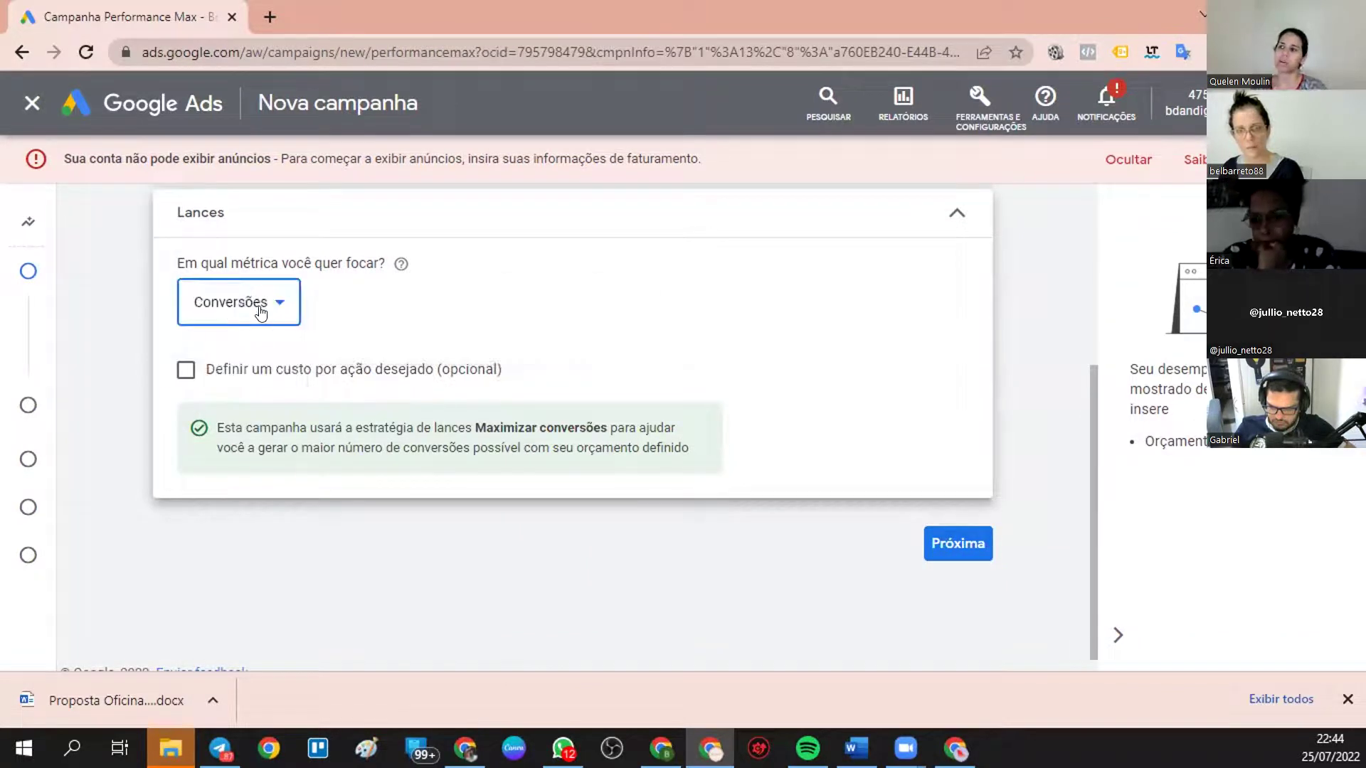
click(235, 317)
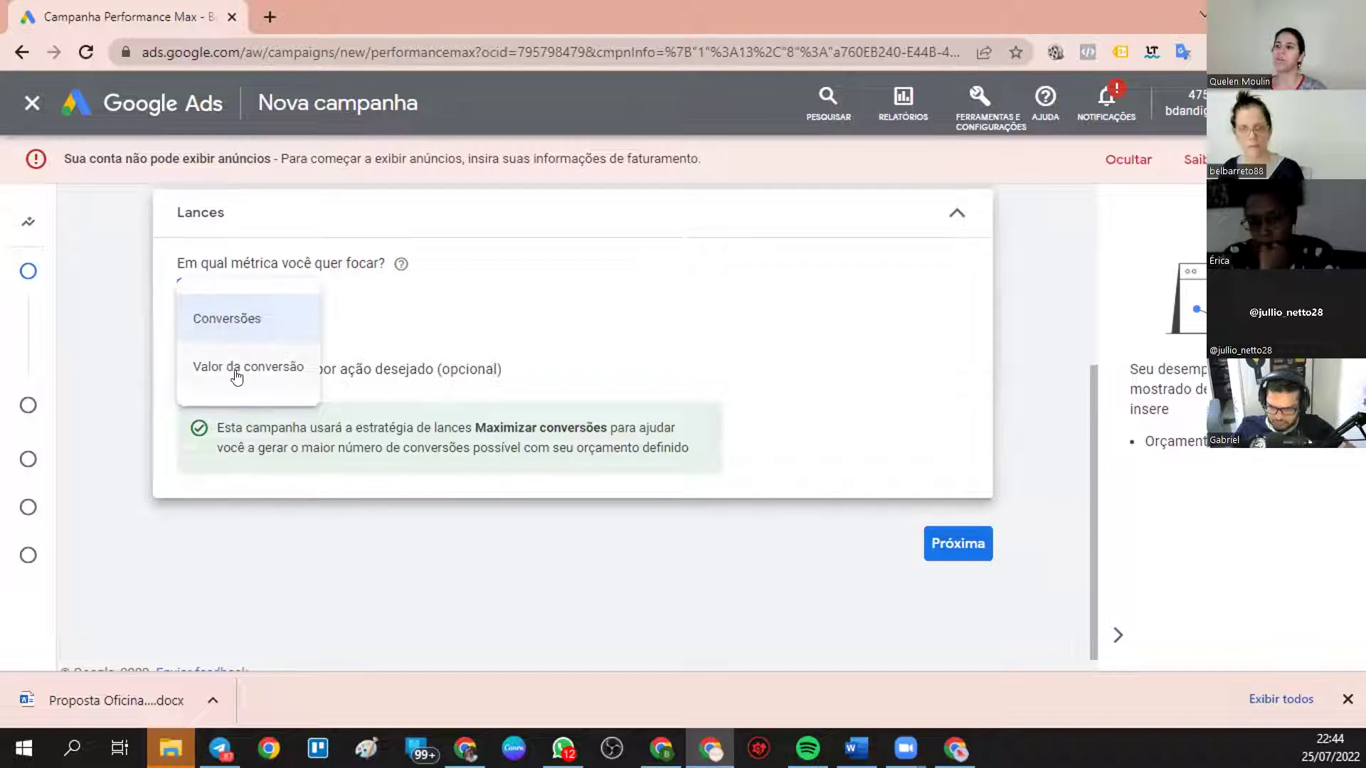
click(191, 317)
click(221, 317)
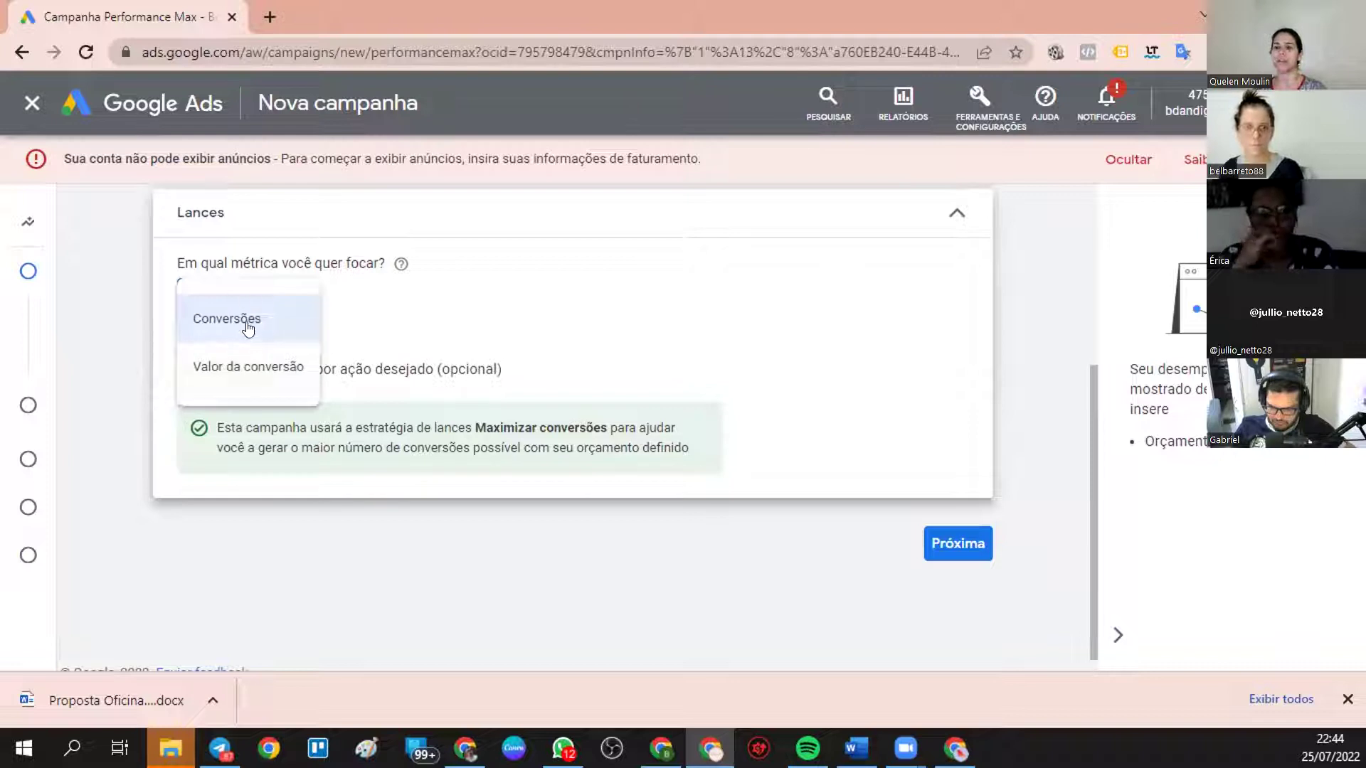
click(500, 316)
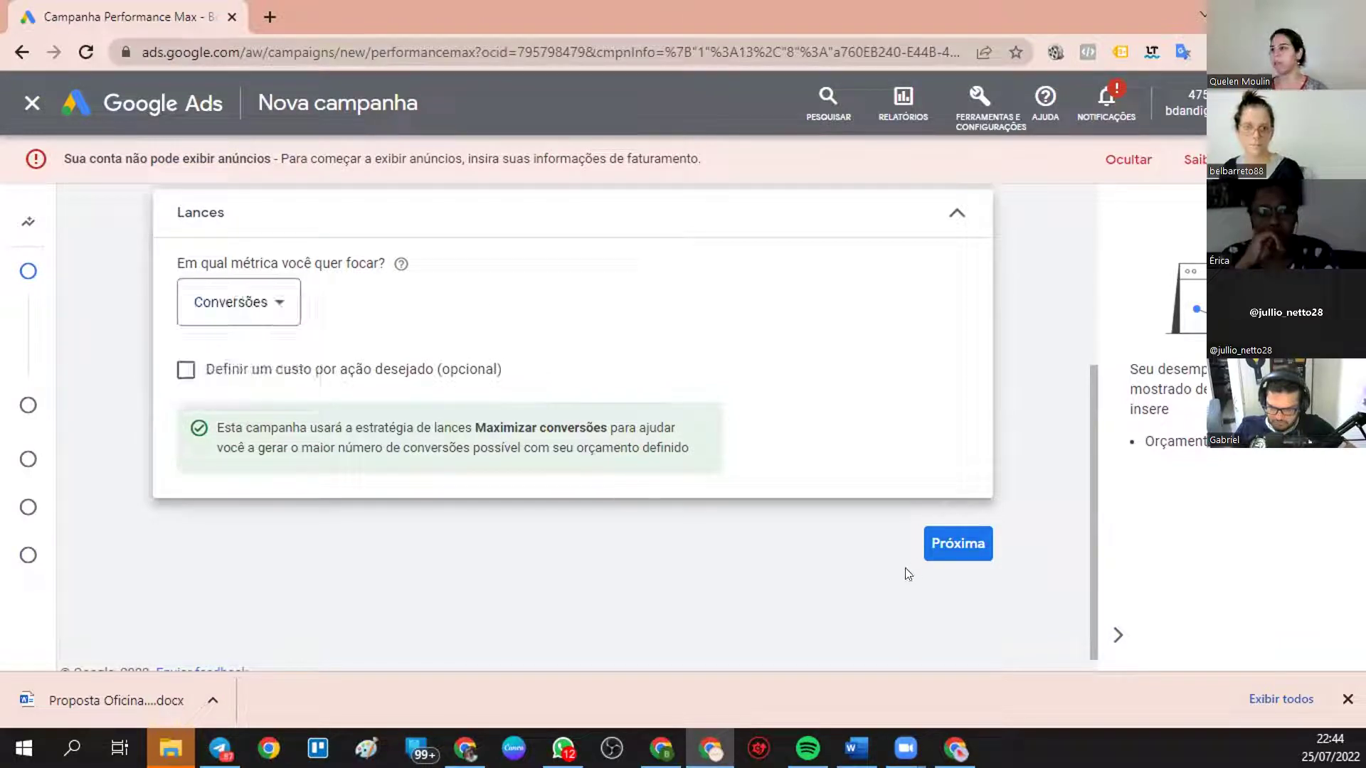
click(956, 543)
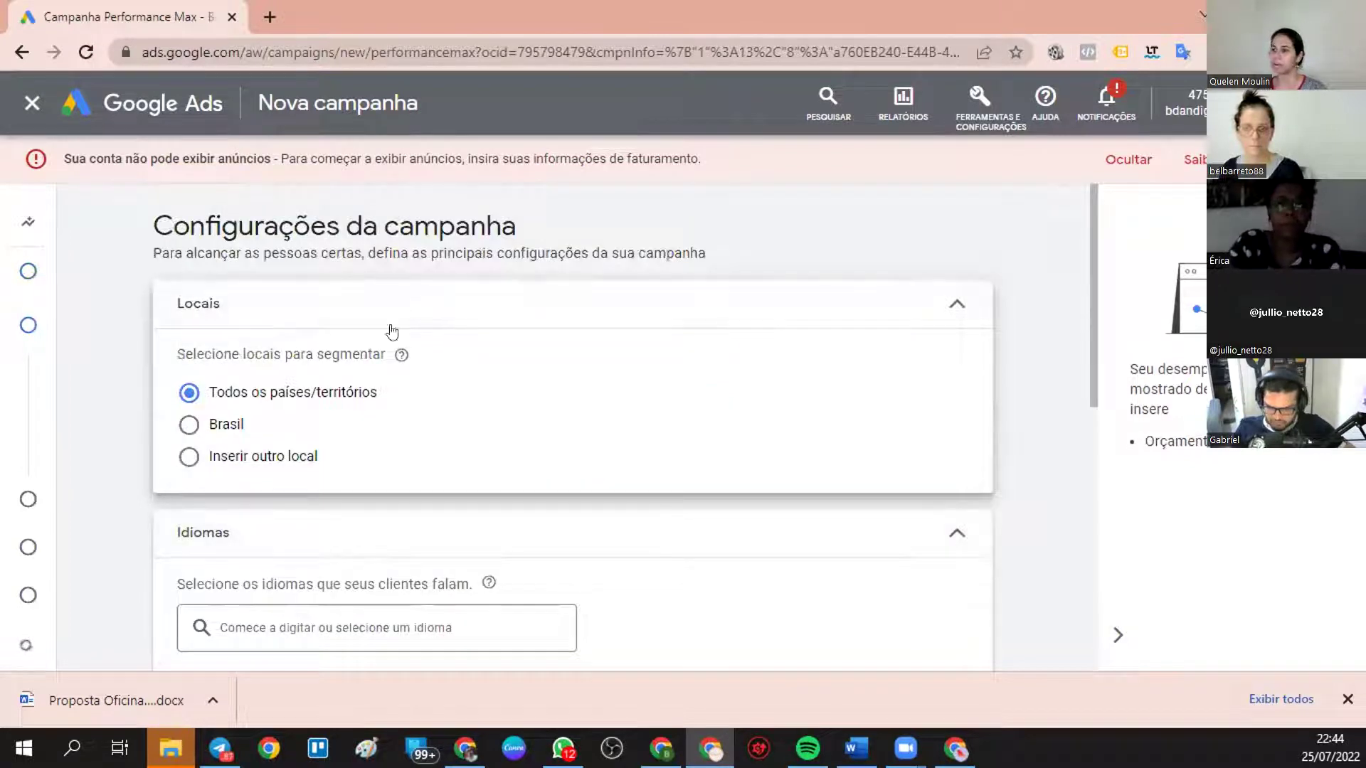
- Accept the default campaign settings and advance to the asset group step
scroll(323, 396, down, 5)
scroll(324, 396, down, 3)
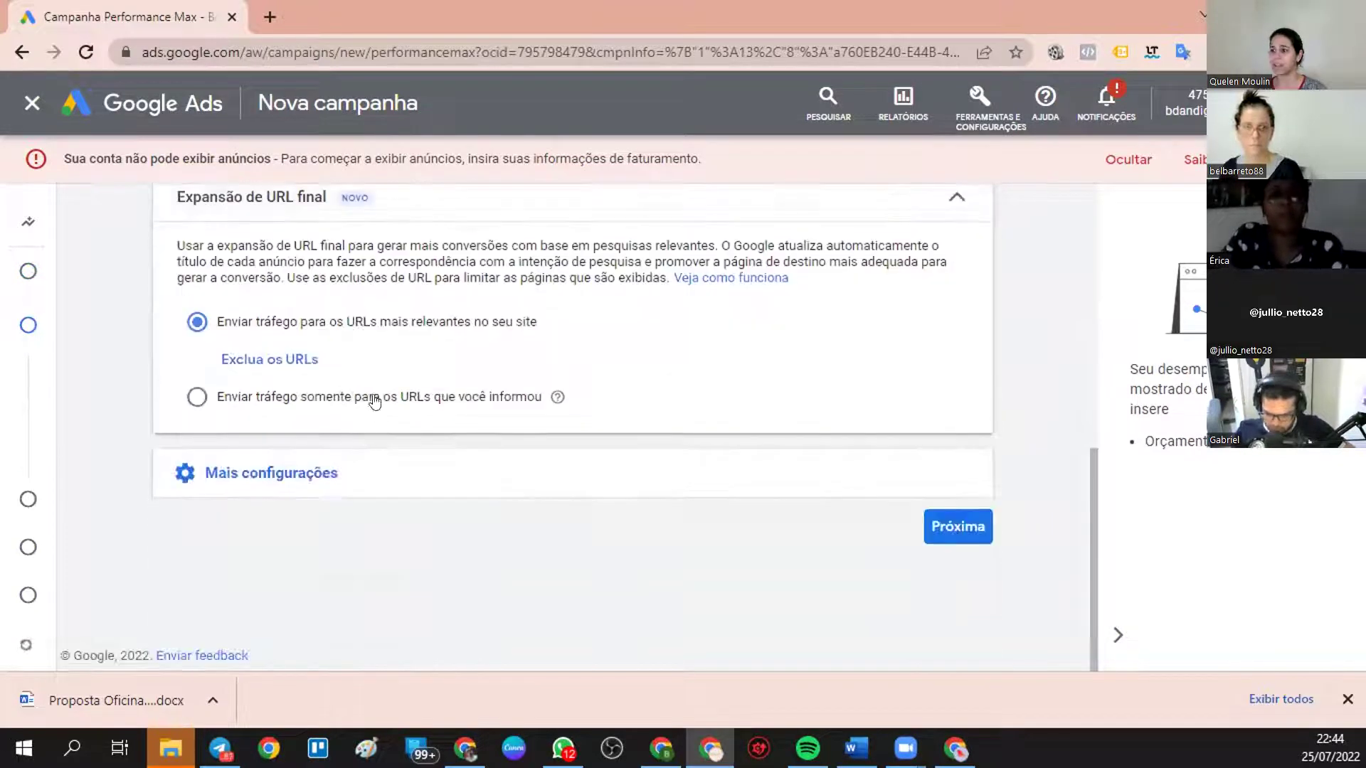
click(951, 530)
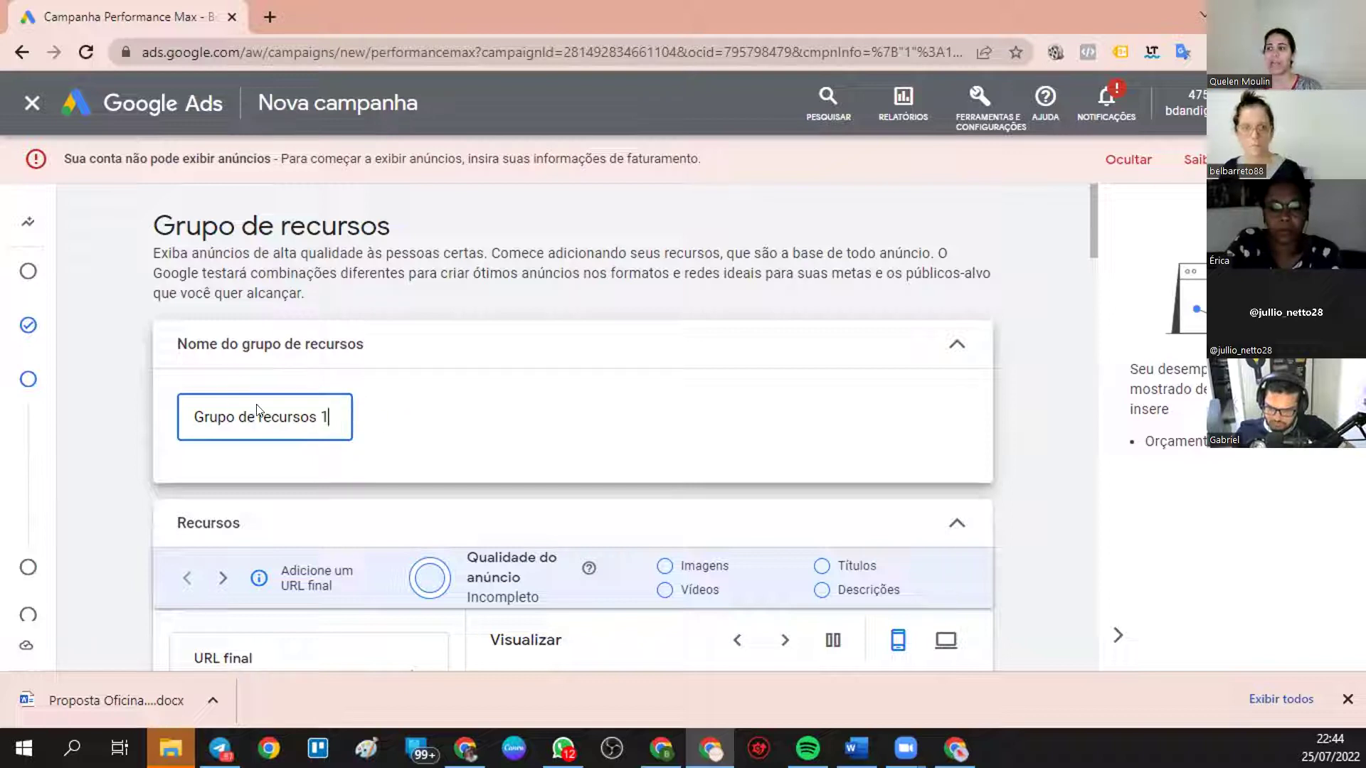
- Add fourth and fifth empty Título fields to the headline section
click(565, 441)
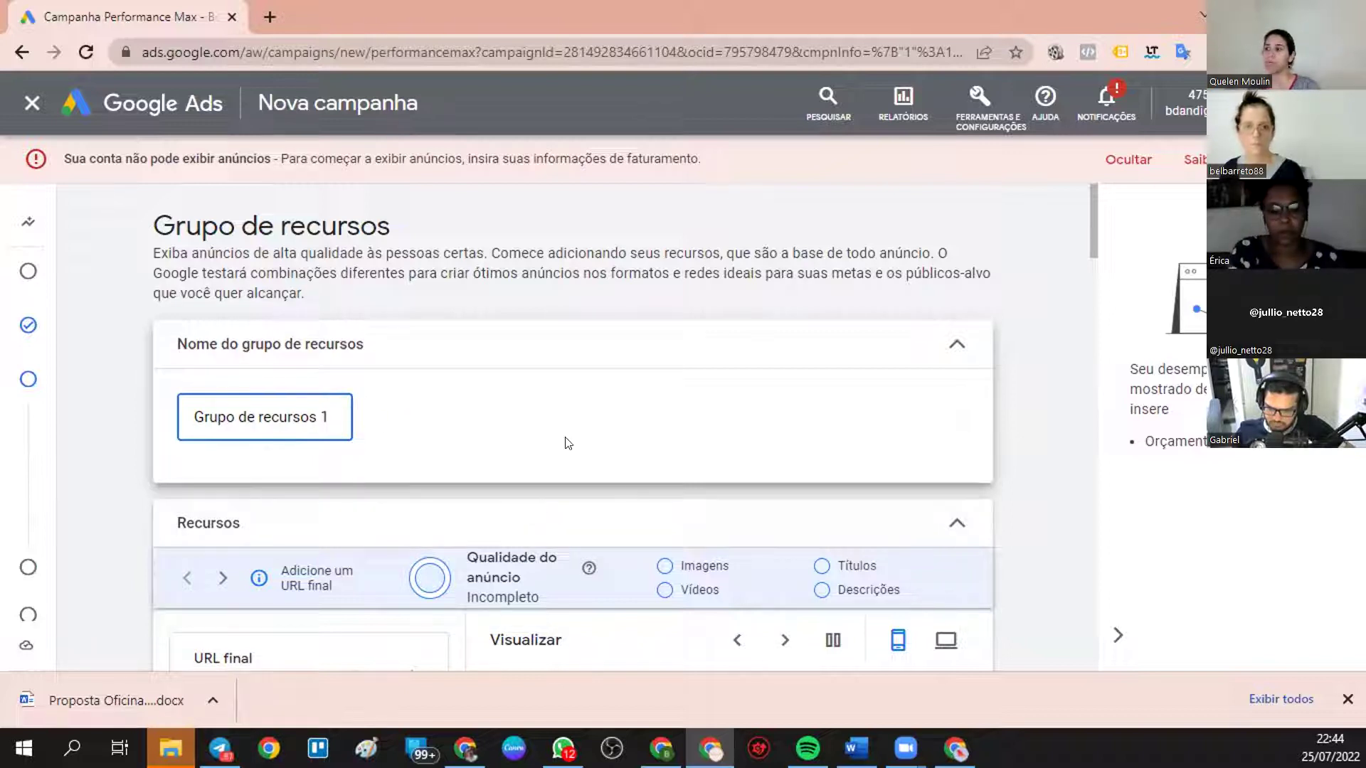
scroll(565, 441, down, 4)
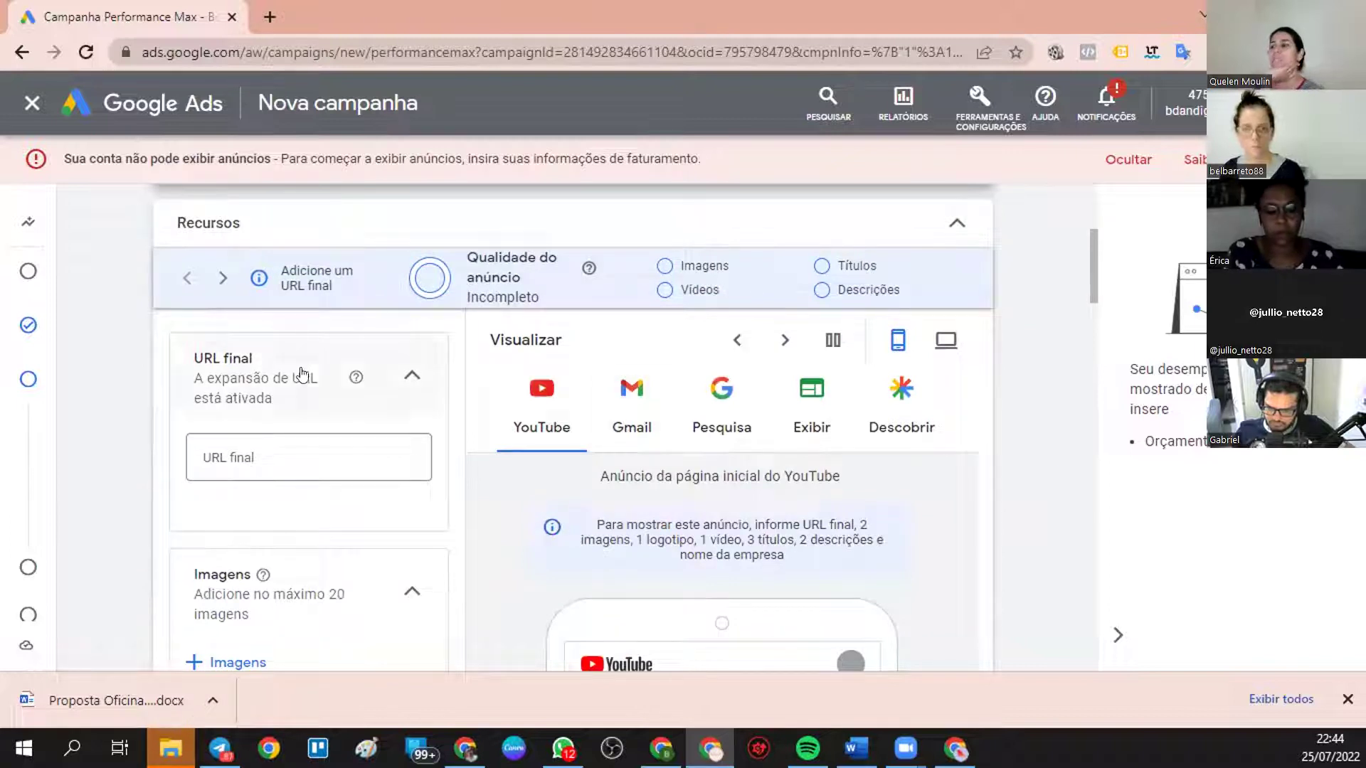
scroll(198, 509, down, 1)
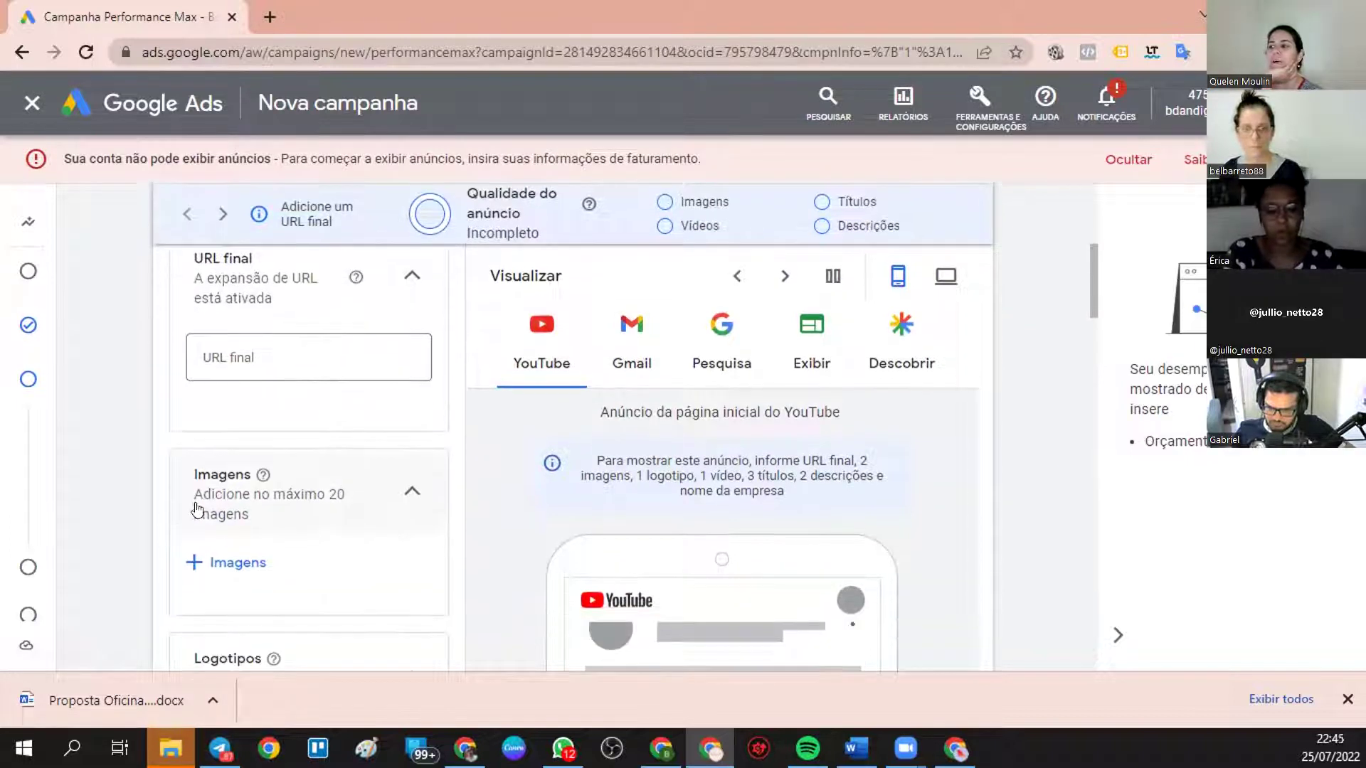
scroll(334, 533, down, 3)
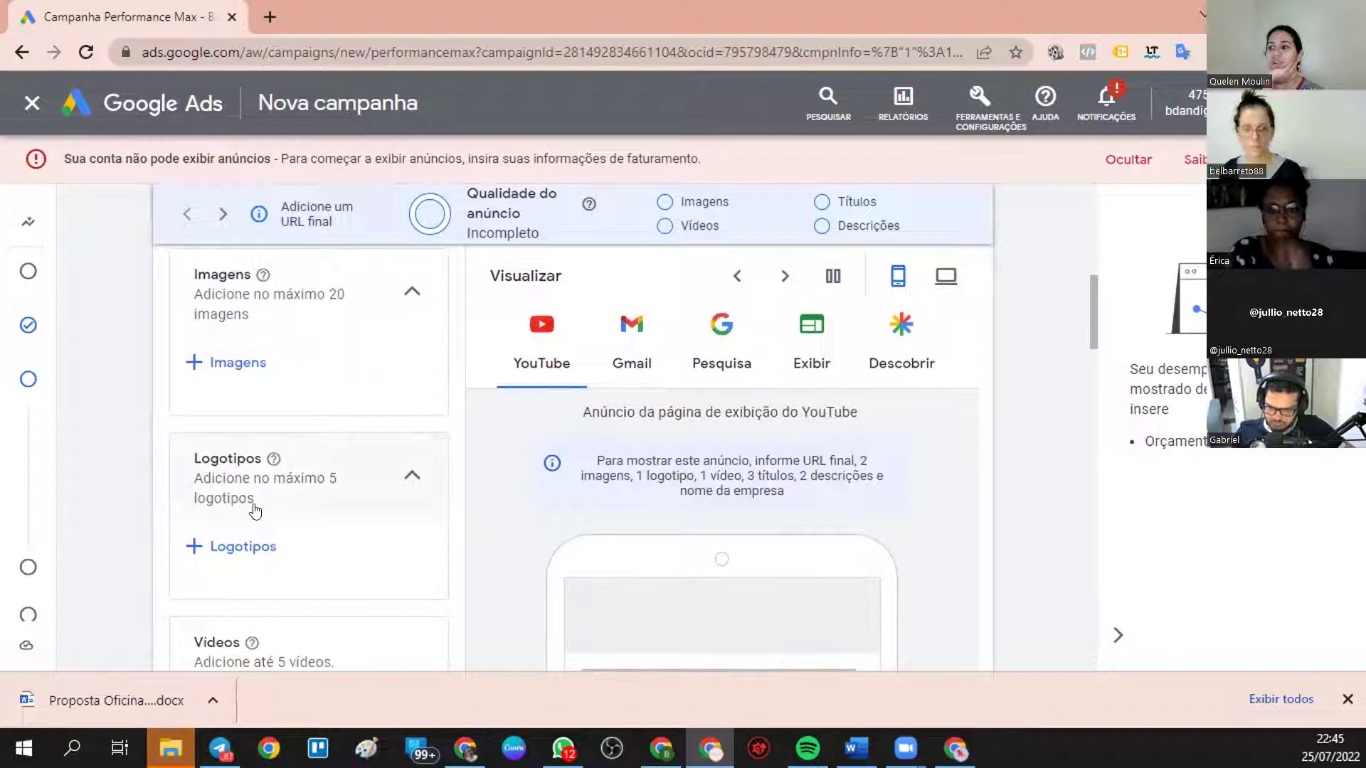
scroll(256, 511, down, 3)
scroll(334, 436, down, 4)
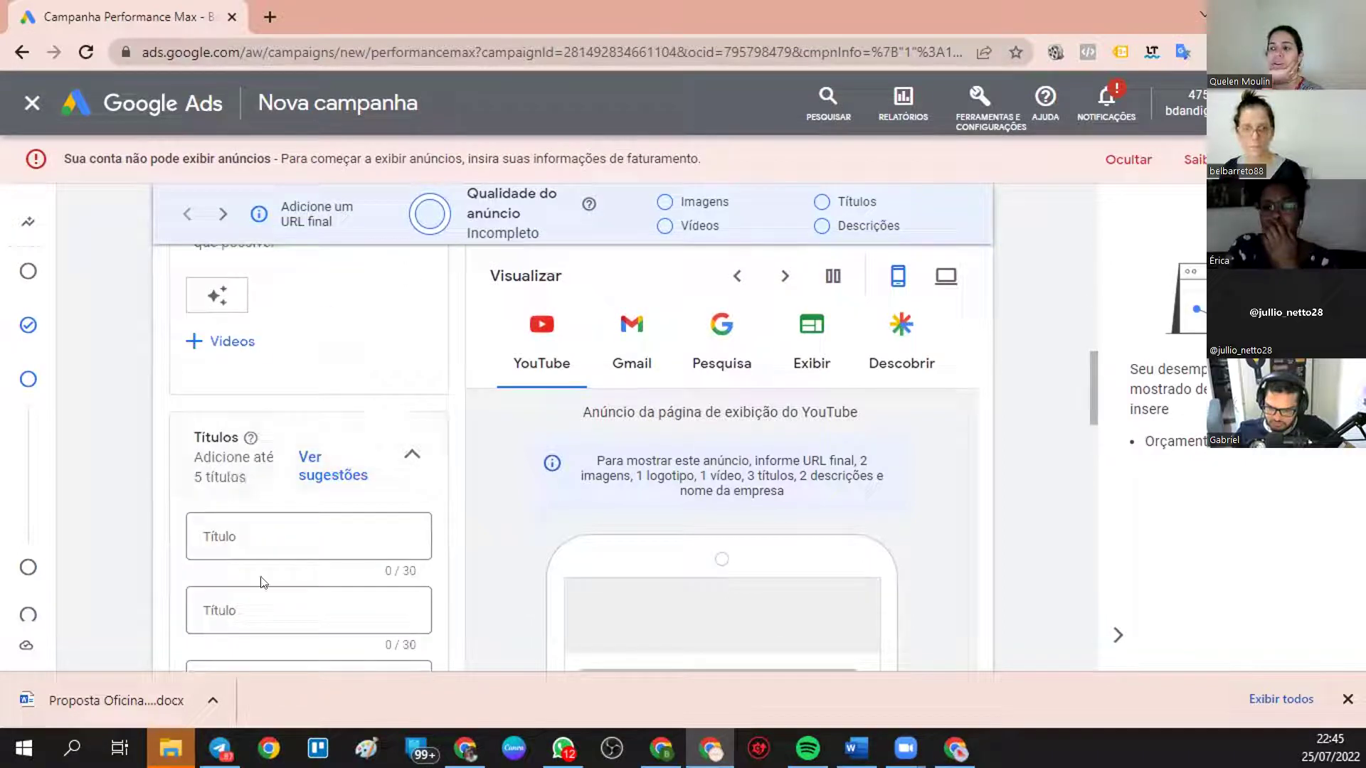
scroll(277, 482, down, 2)
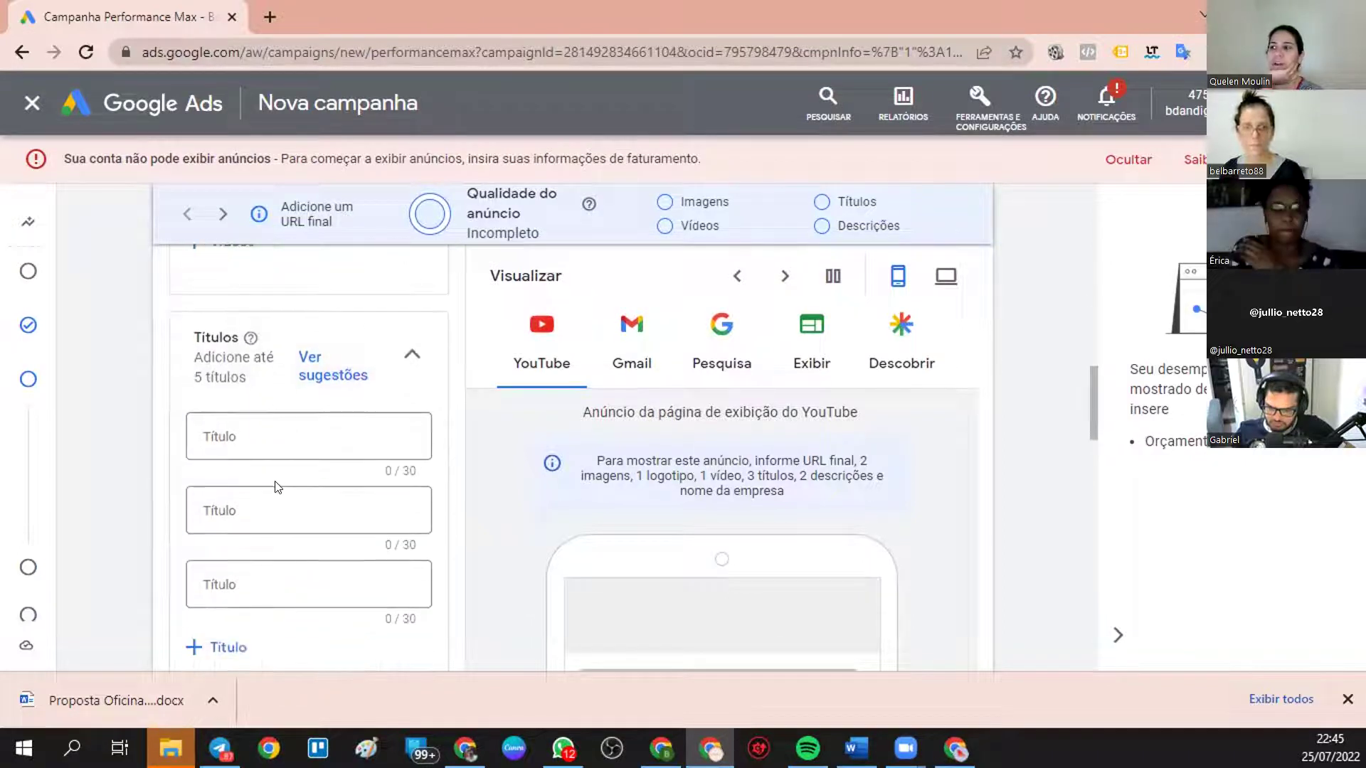
click(237, 648)
scroll(249, 562, down, 5)
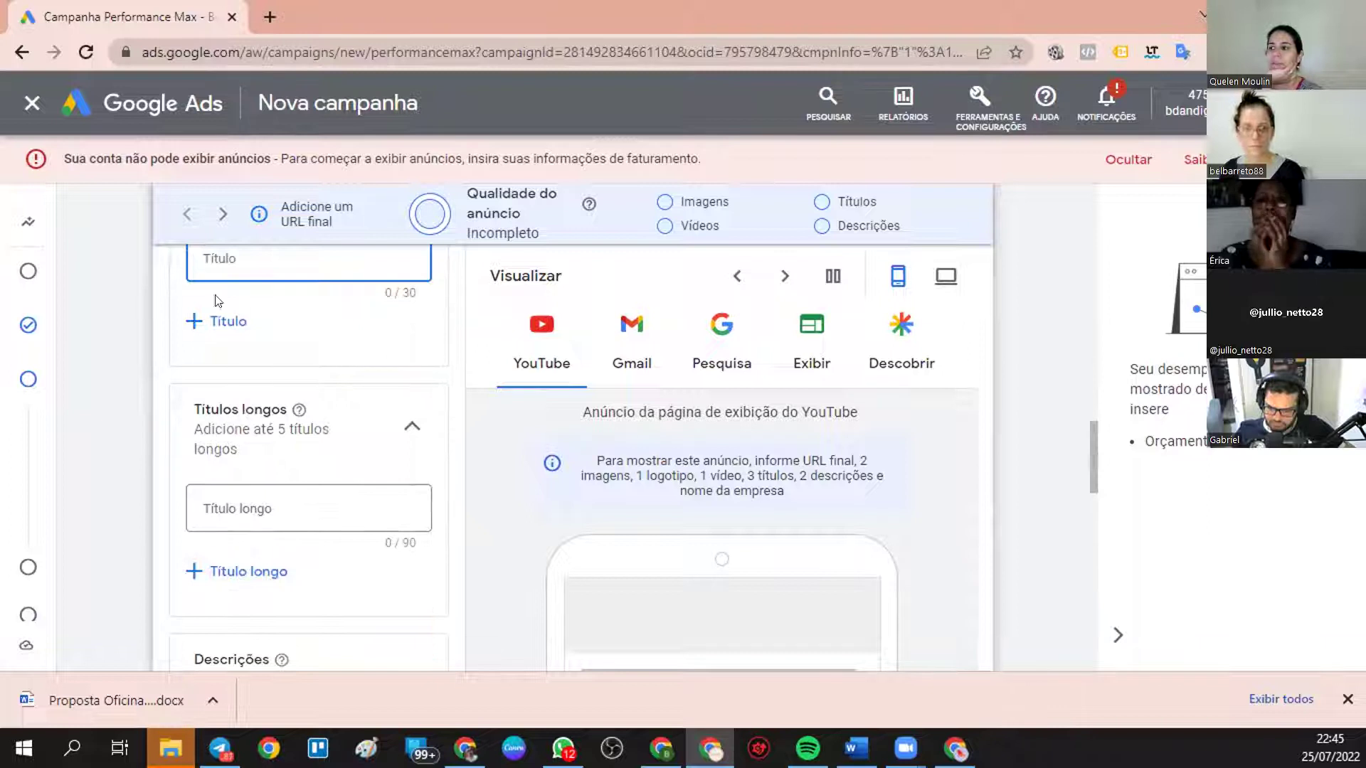
click(226, 320)
- Add Título longo fields until the long headline section has five
scroll(206, 291, down, 3)
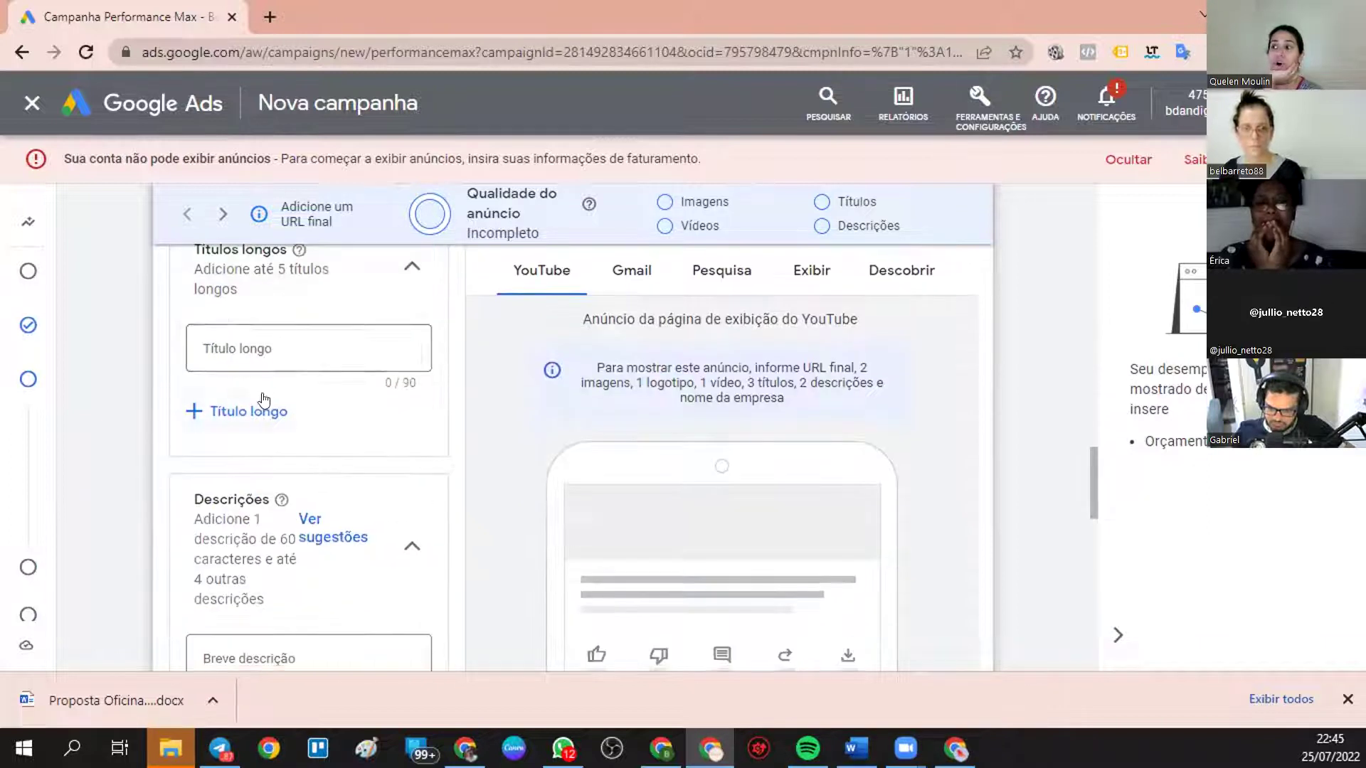
click(263, 410)
click(244, 483)
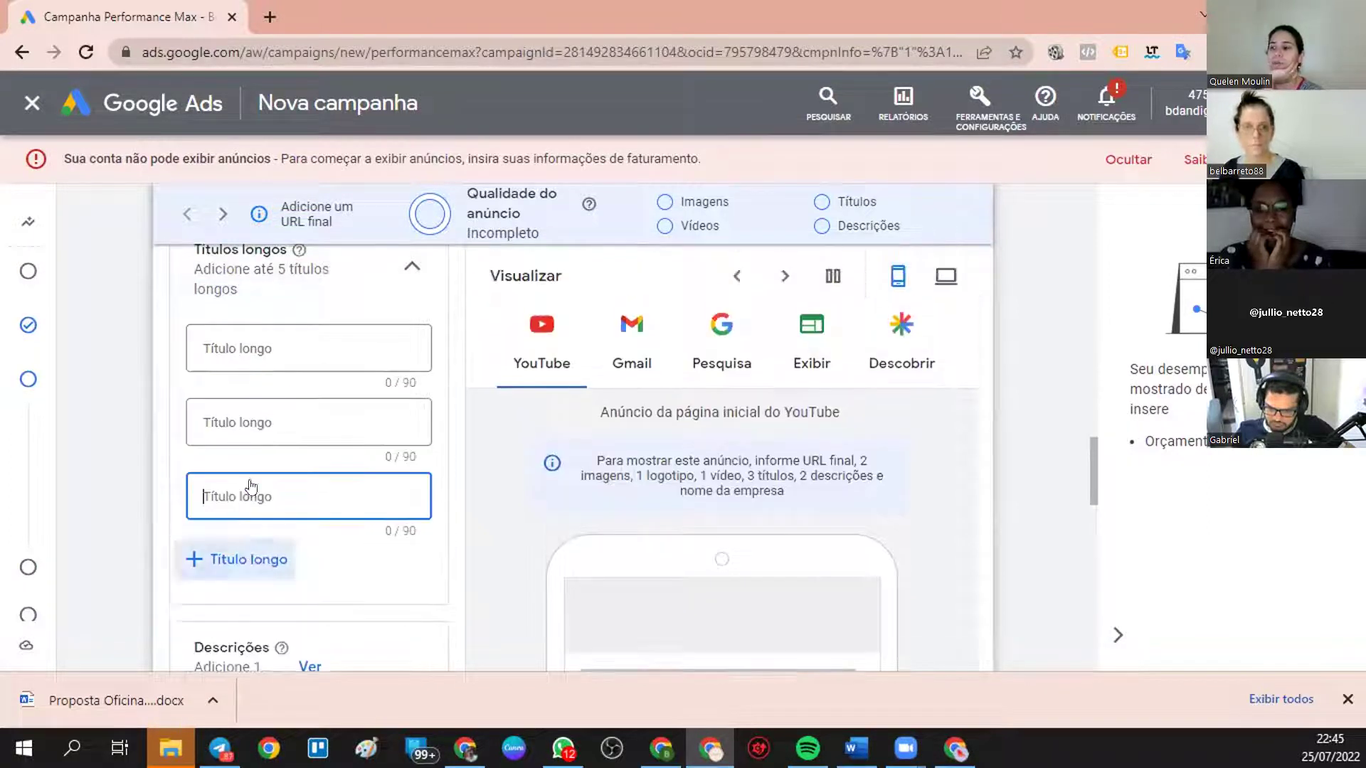
click(229, 559)
scroll(229, 559, down, 3)
click(245, 330)
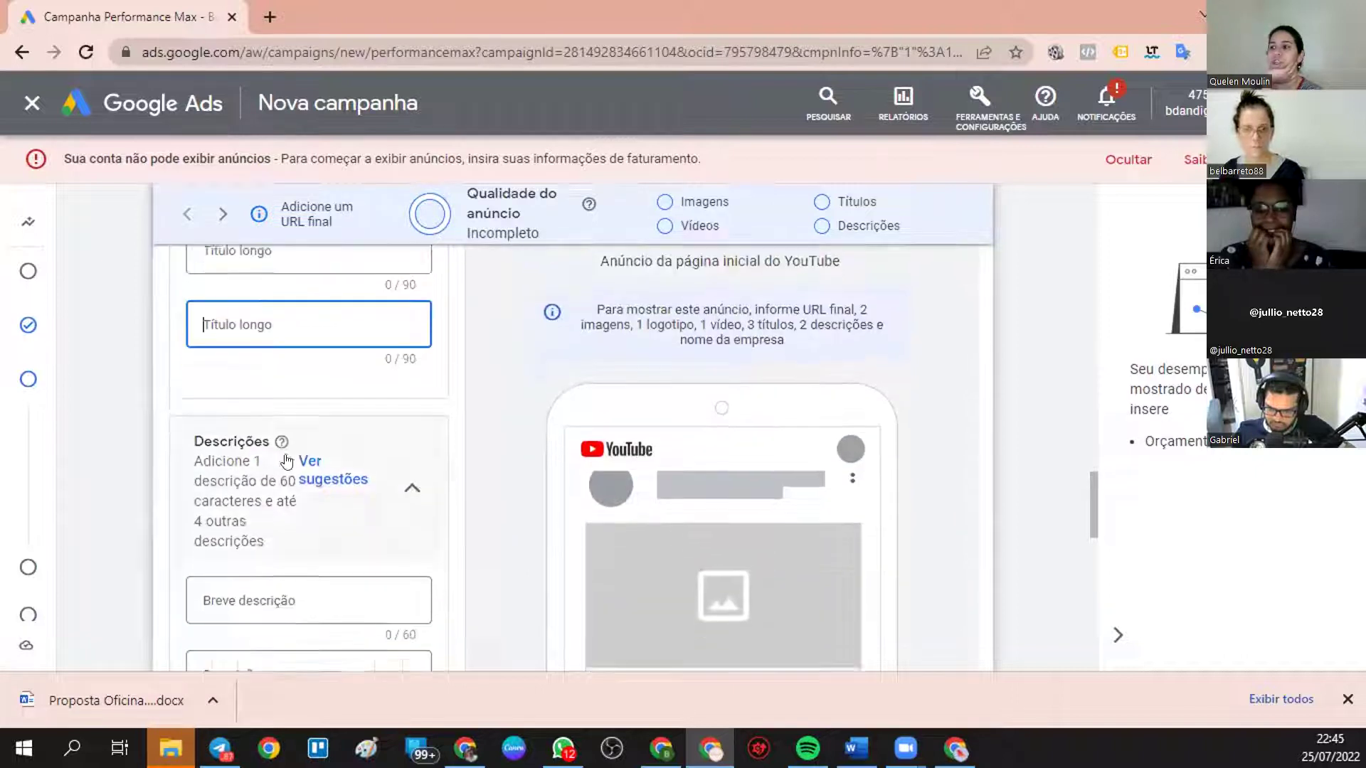
- Add Descrição fields until the description section has five
scroll(287, 462, down, 4)
click(253, 457)
click(234, 526)
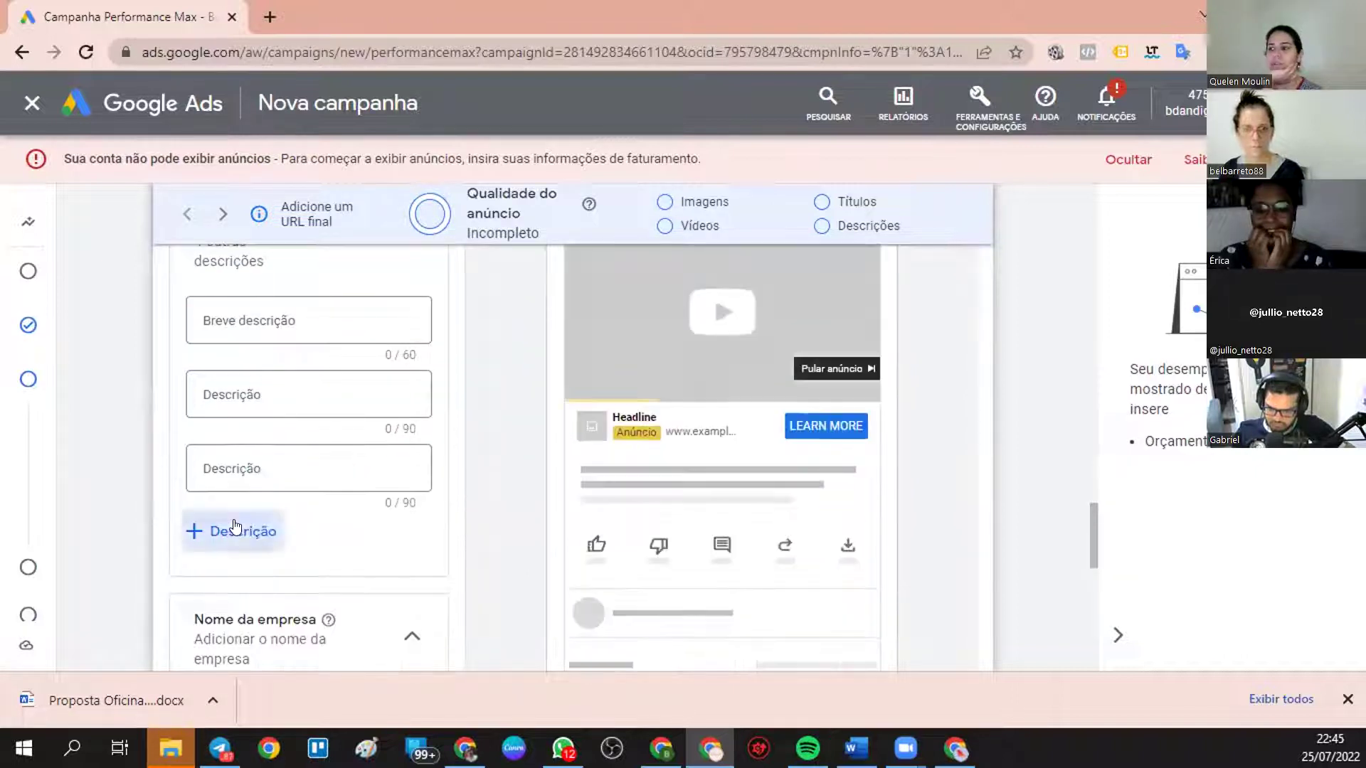
click(229, 601)
scroll(270, 462, down, 5)
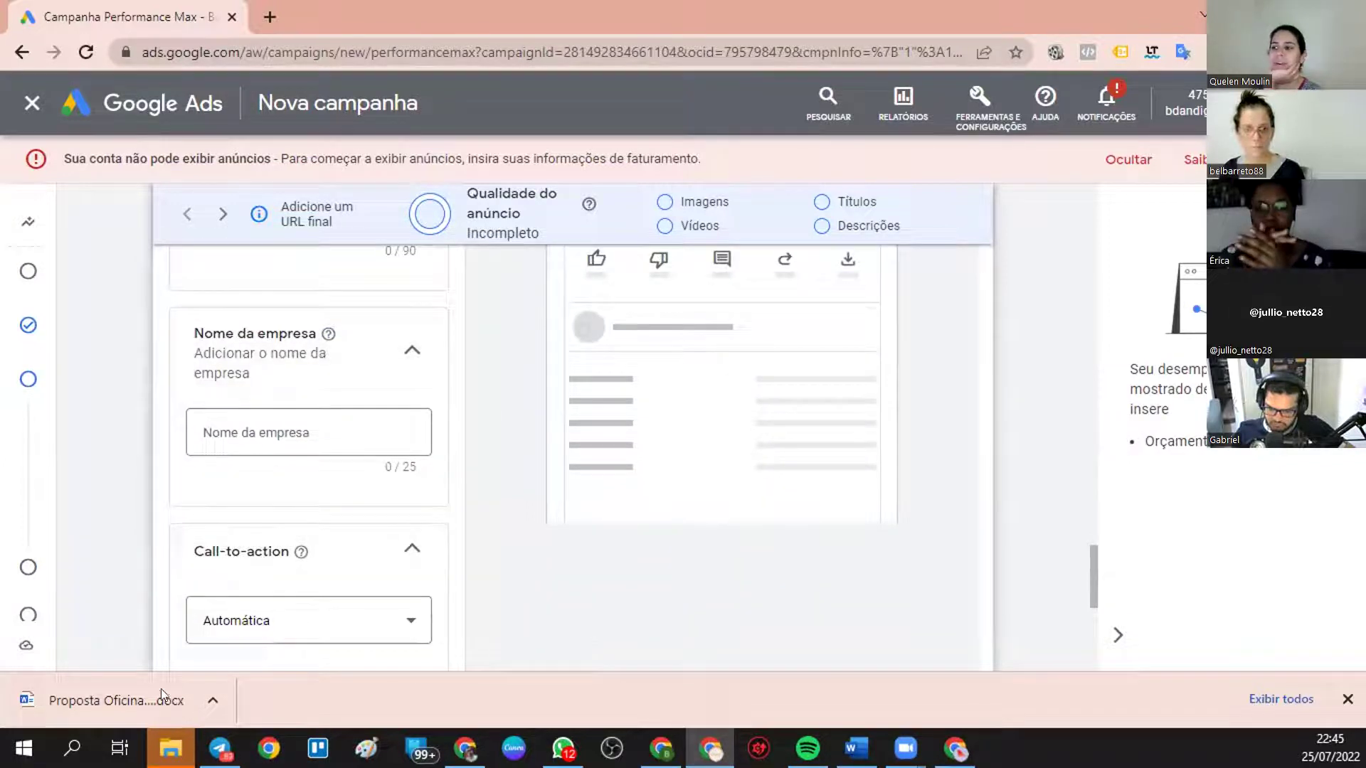
scroll(518, 564, up, 8)
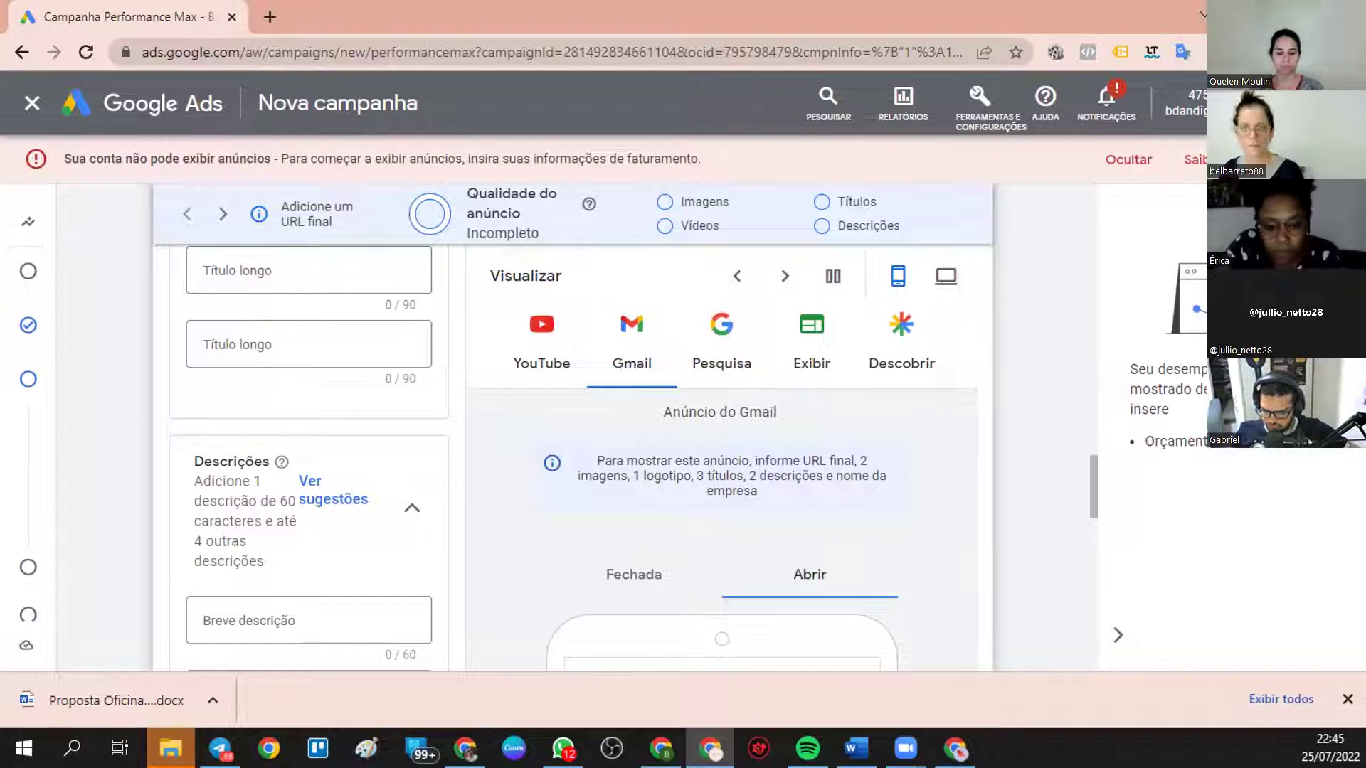
- Preview the ad in the Pesquisa tab, then in the Exibir tab
click(722, 345)
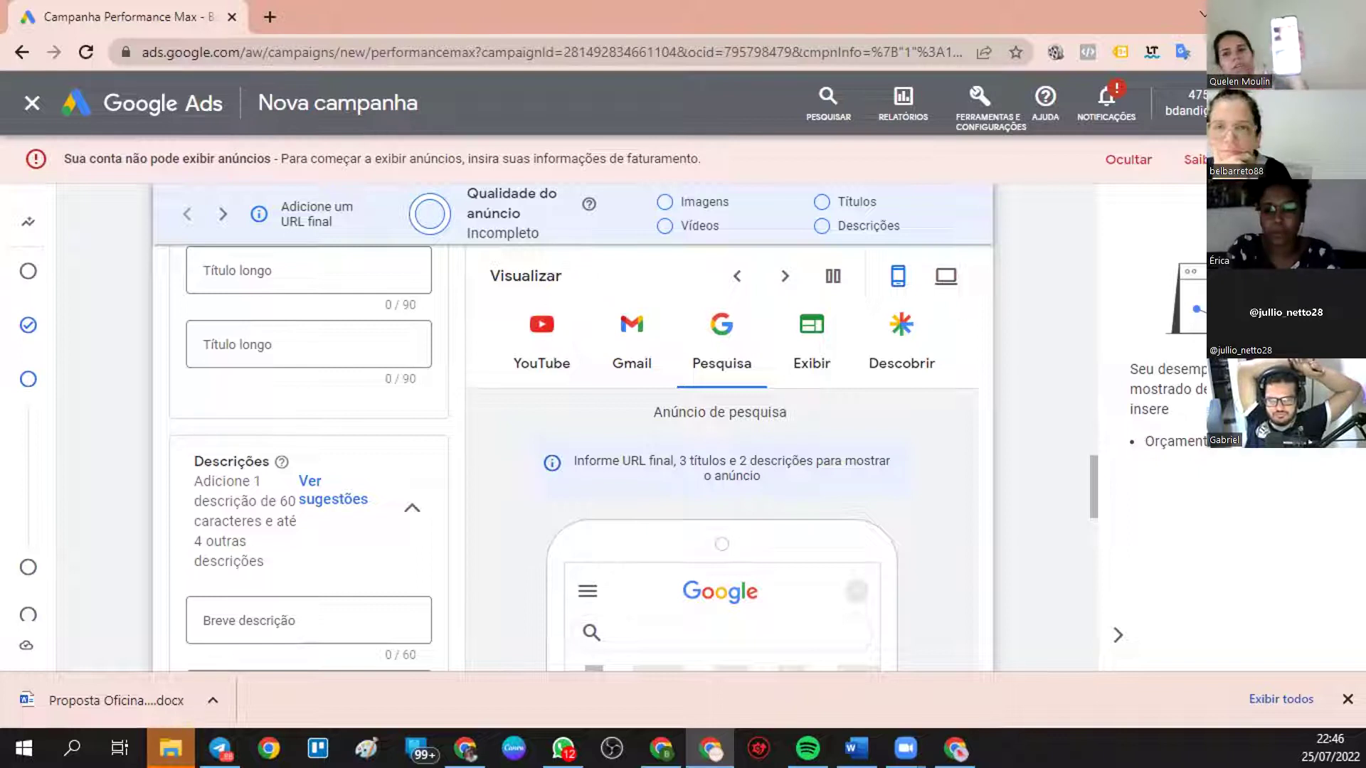
click(812, 341)
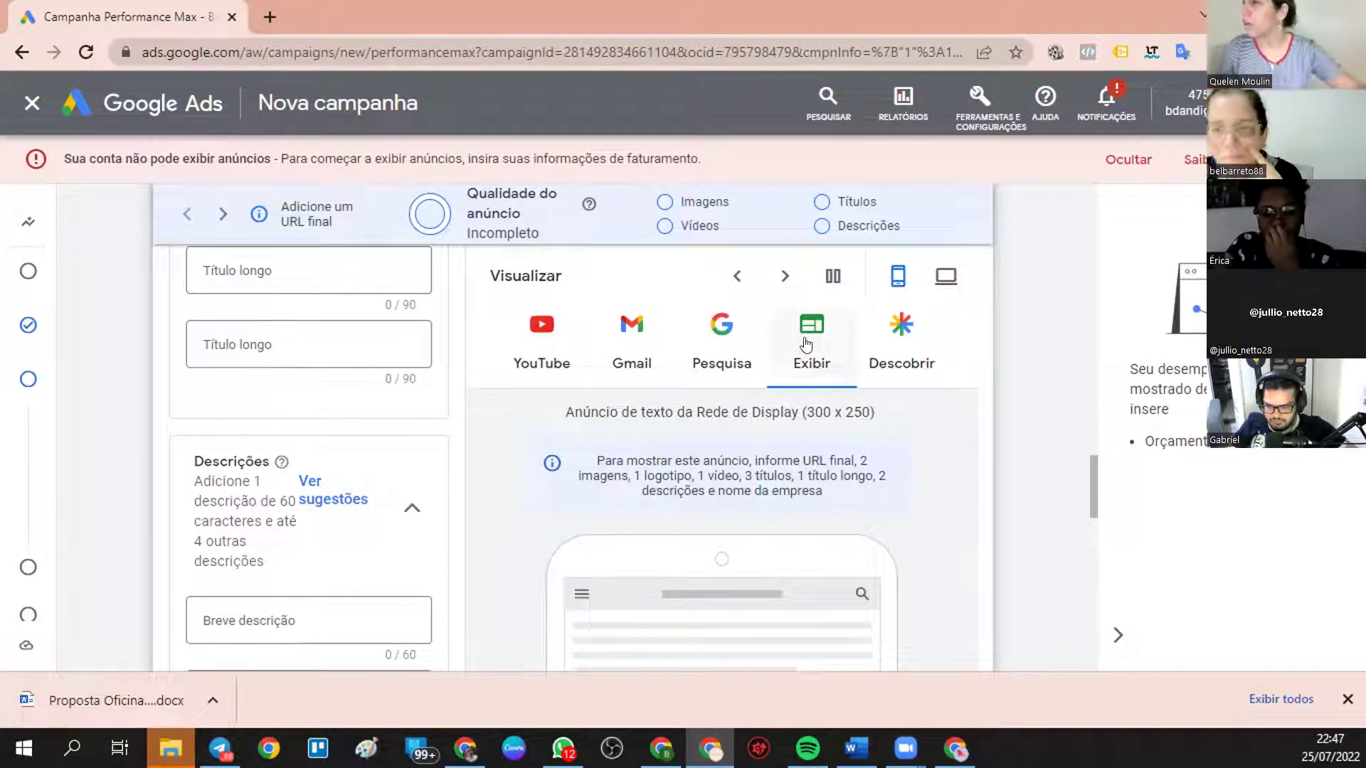
- Look over the empty asset group fields
scroll(794, 442, down, 4)
scroll(804, 434, down, 3)
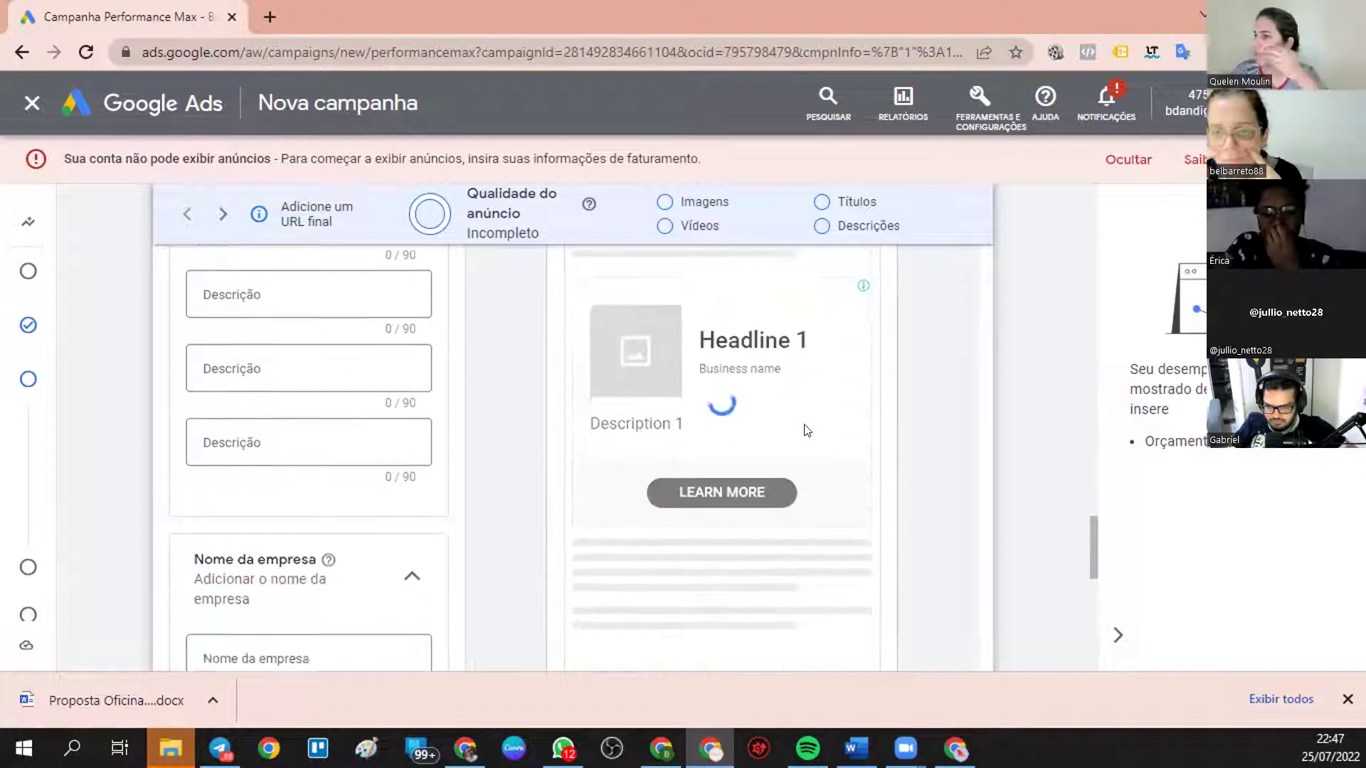
scroll(747, 409, up, 3)
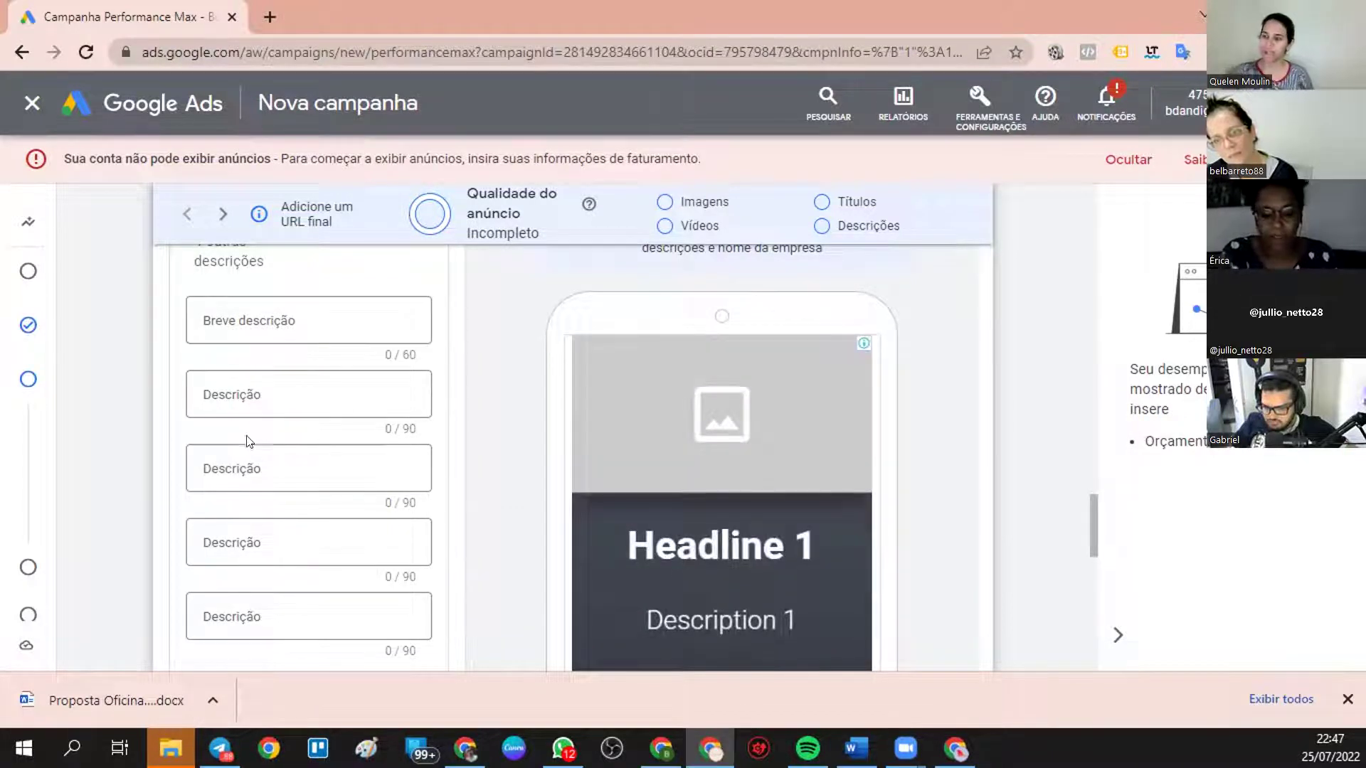
scroll(246, 484, up, 3)
scroll(377, 329, up, 10)
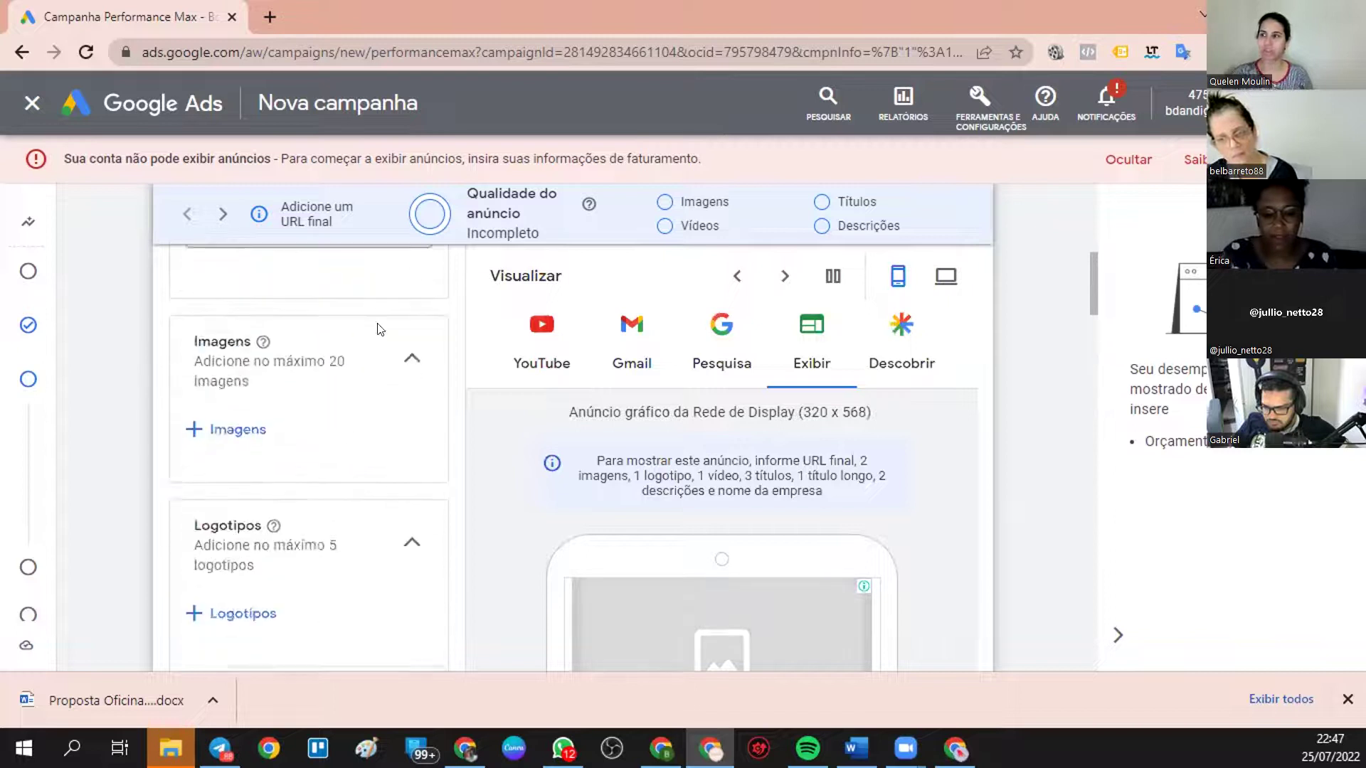
scroll(377, 329, up, 5)
scroll(365, 344, down, 15)
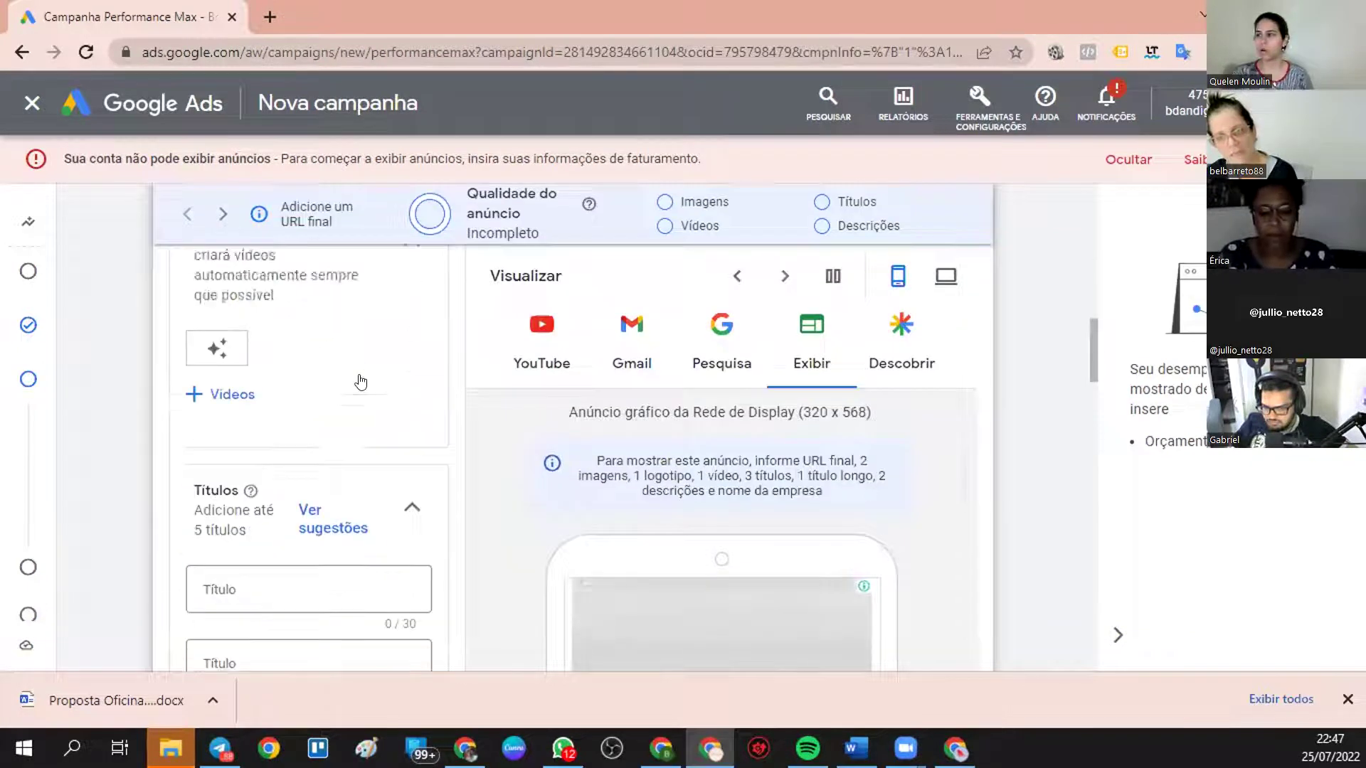
scroll(361, 382, down, 5)
scroll(361, 382, up, 6)
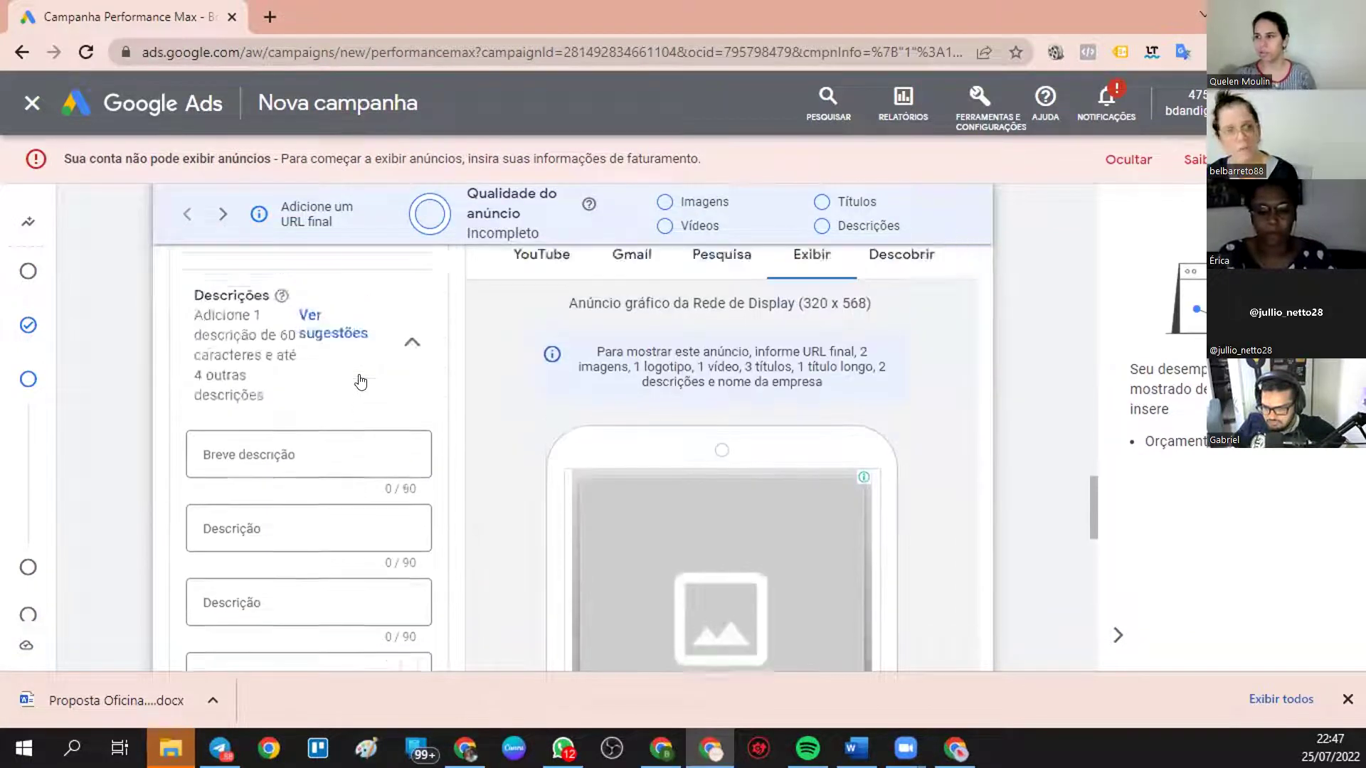
scroll(361, 382, up, 5)
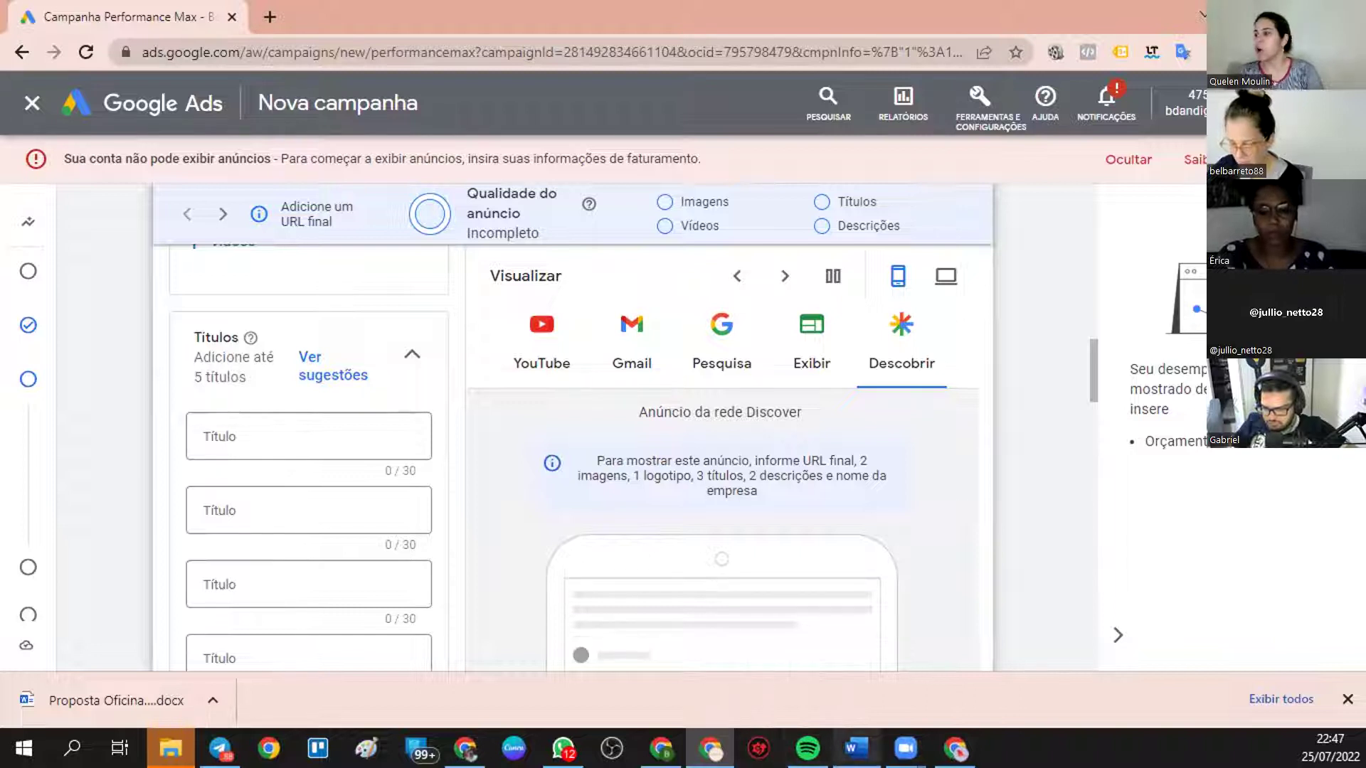
- Close the Campanha Performance Max tab to return to the 'arquitetura fortaleza' search results
mouse_move(857, 748)
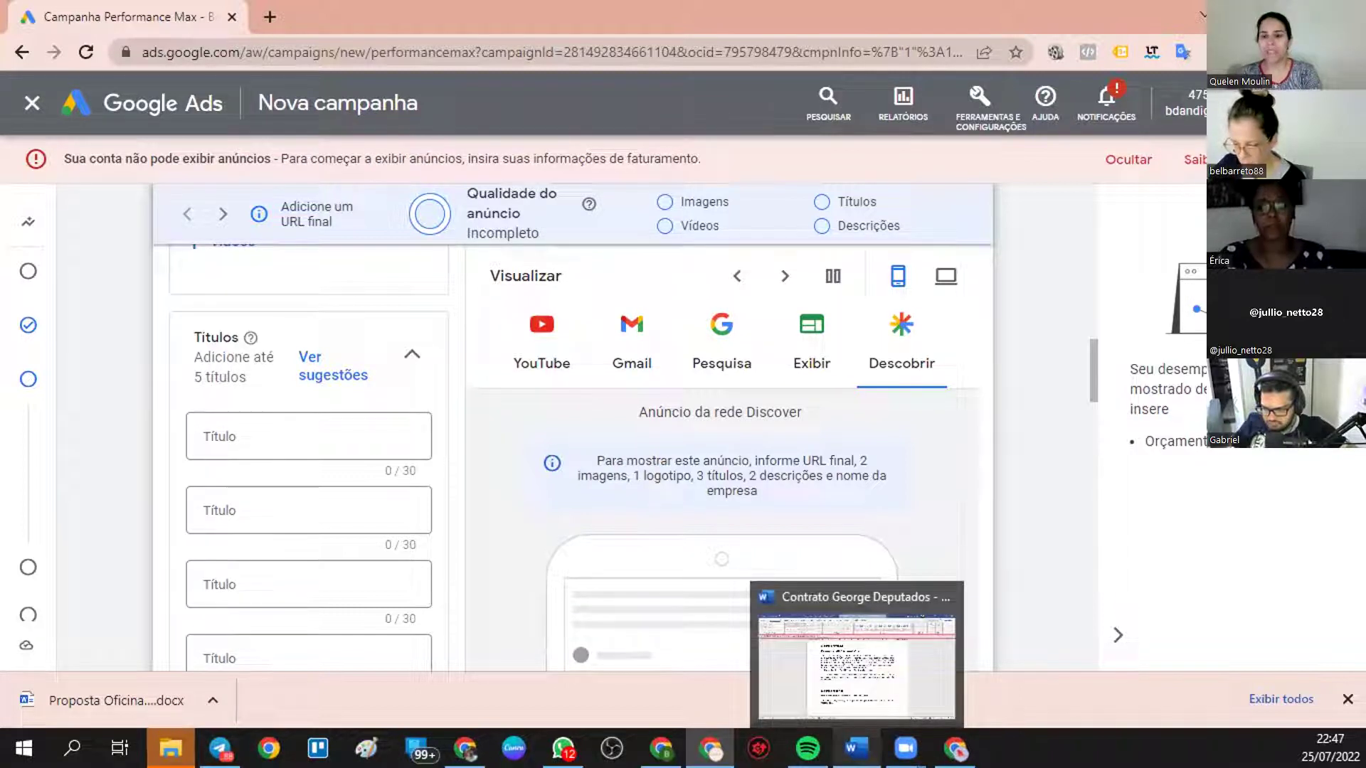
mouse_move(896, 728)
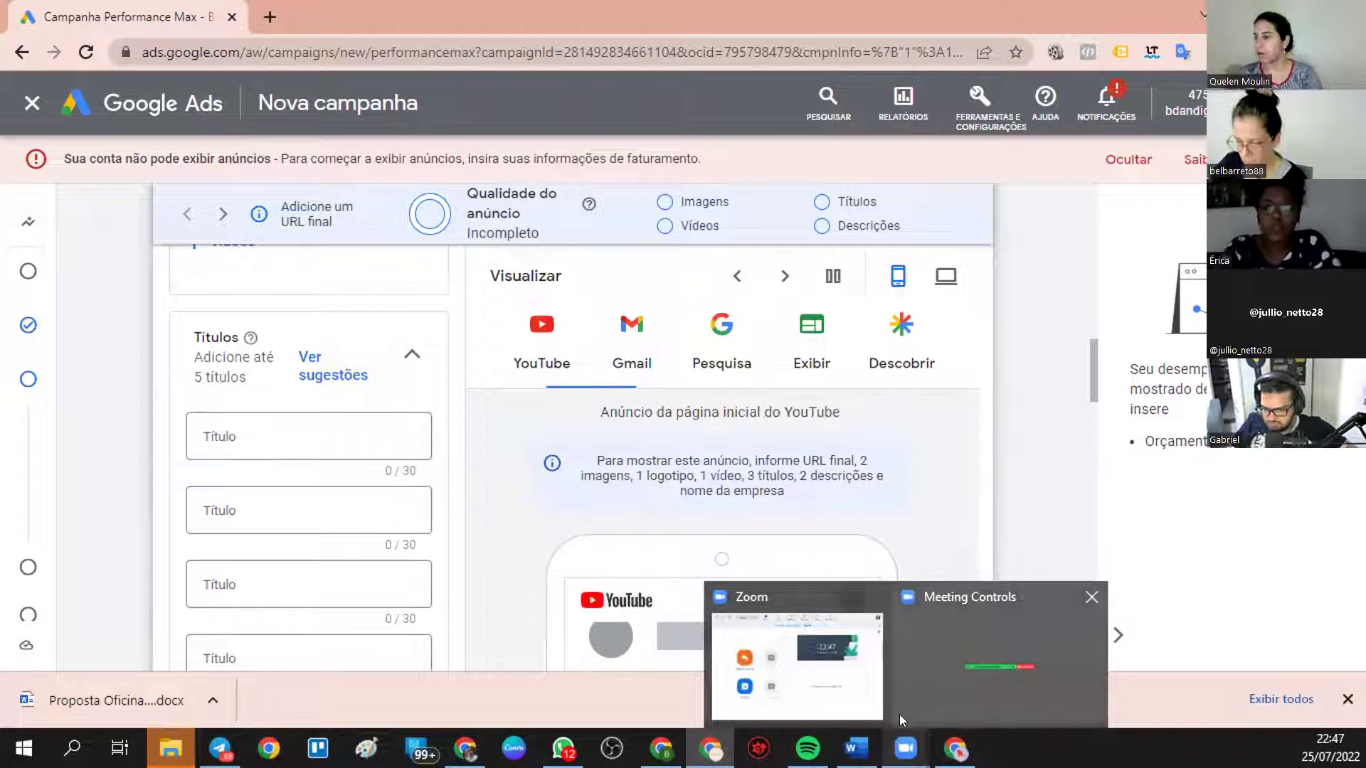
mouse_move(808, 747)
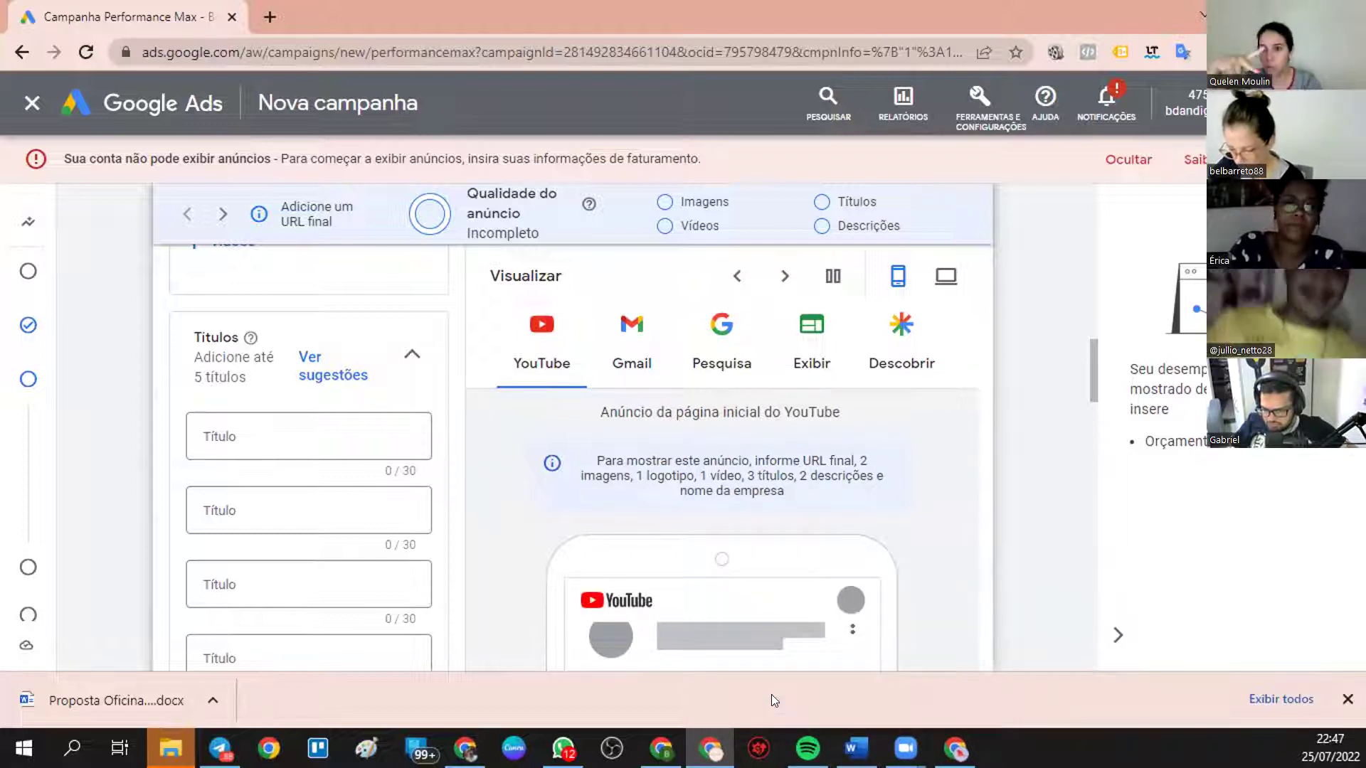
click(231, 17)
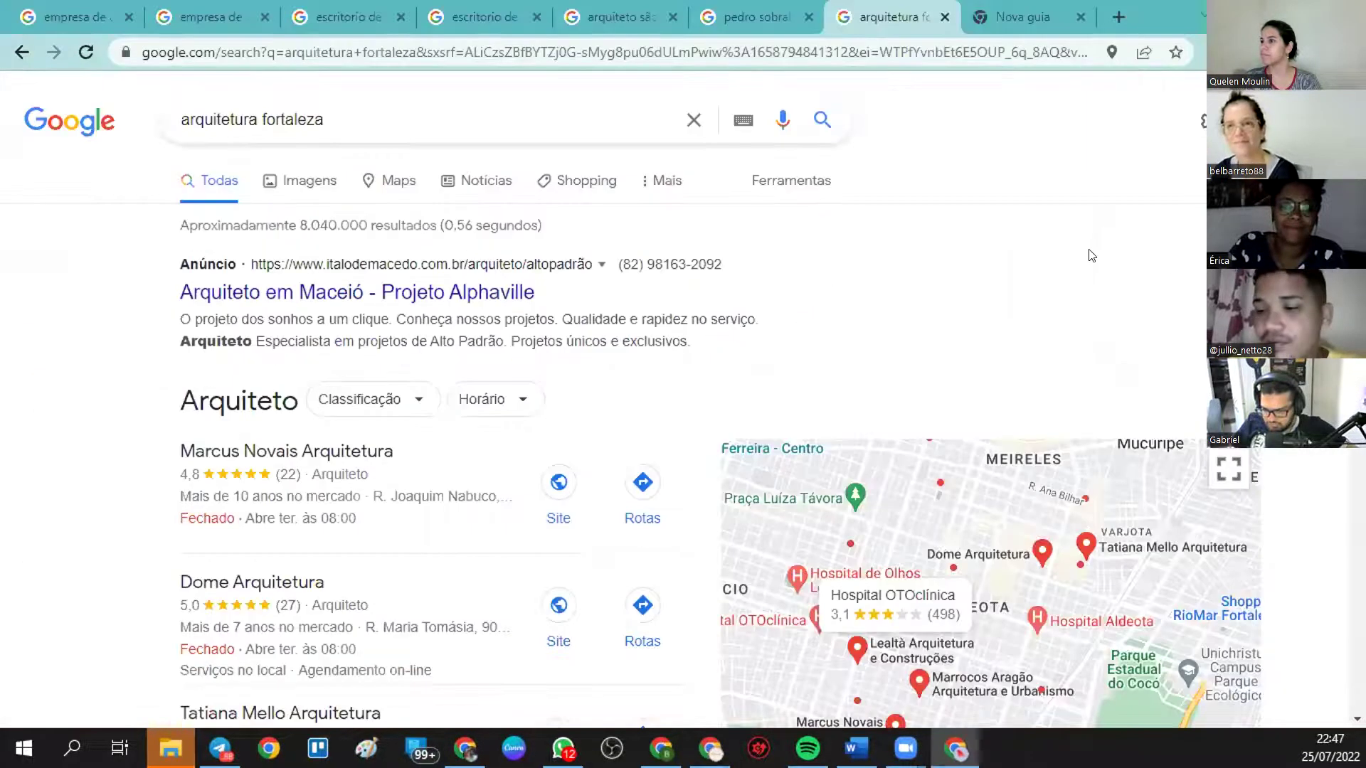
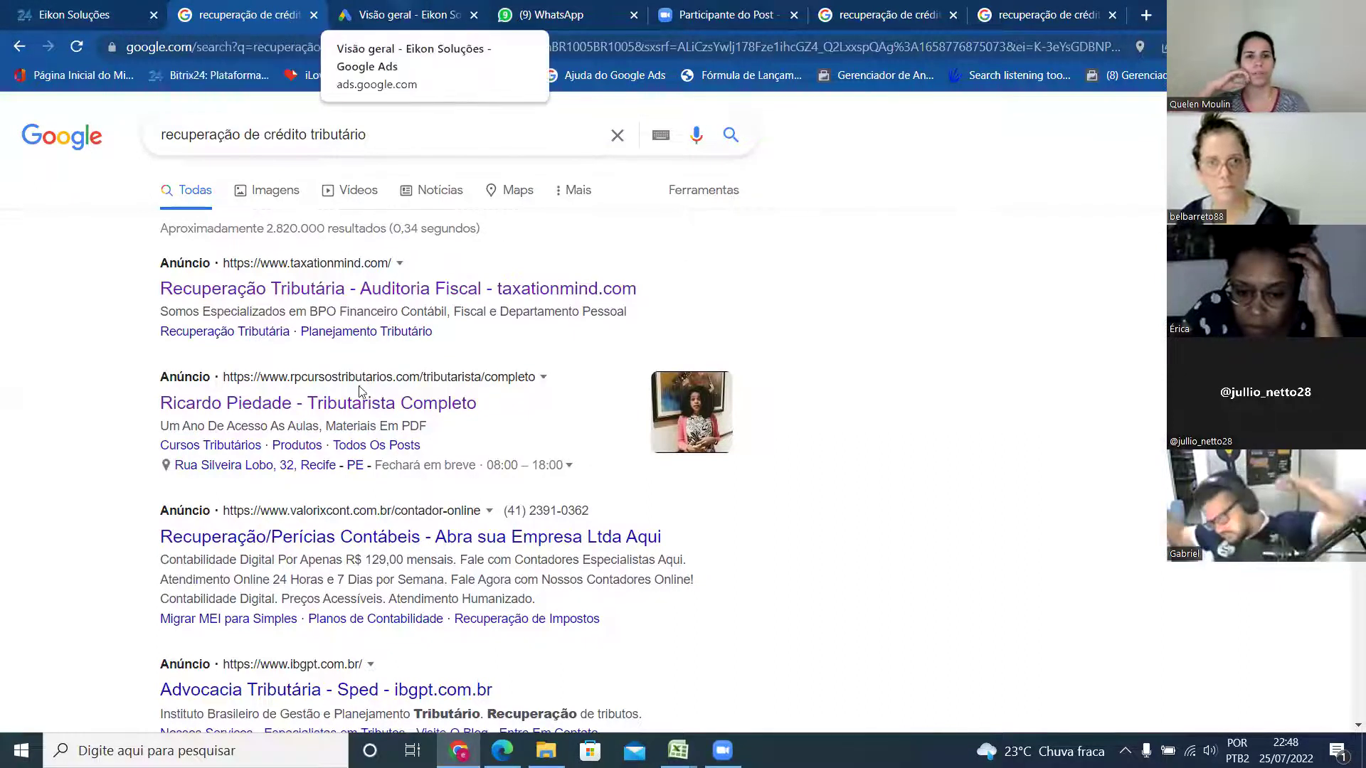
- Switch to the 'Visão geral - Eikon Soluções' Google Ads overview tab
click(398, 16)
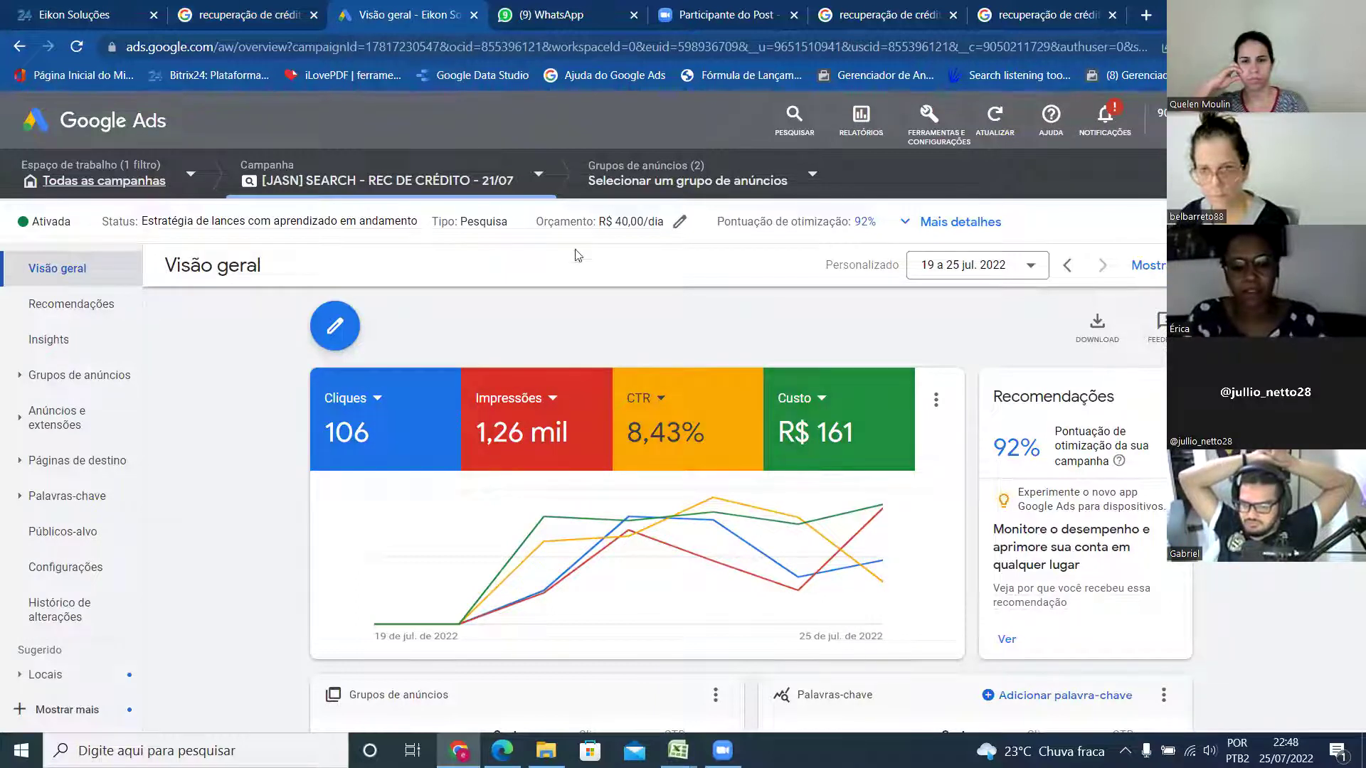
- Show CPC médio on the last scorecard and all conversions (Conversões > Todos) on the first
click(802, 396)
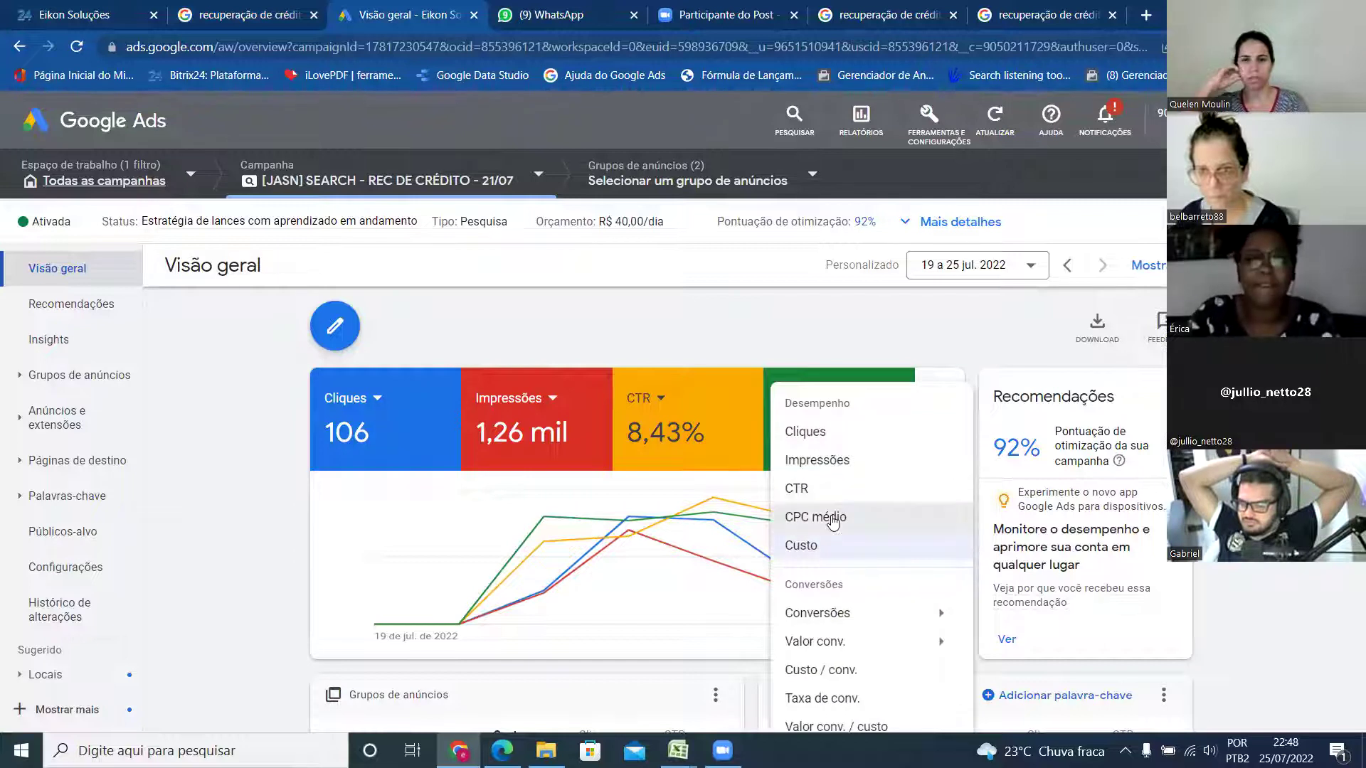
click(829, 517)
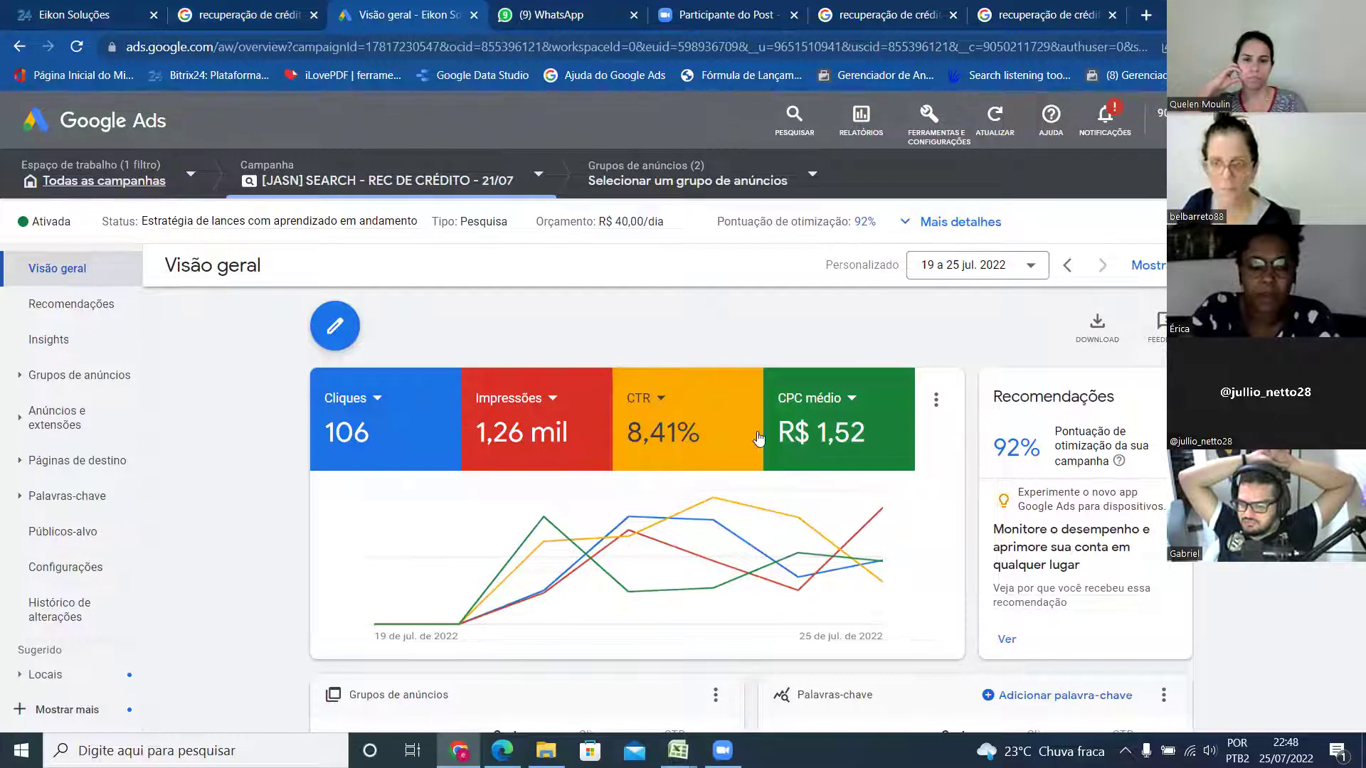
click(381, 399)
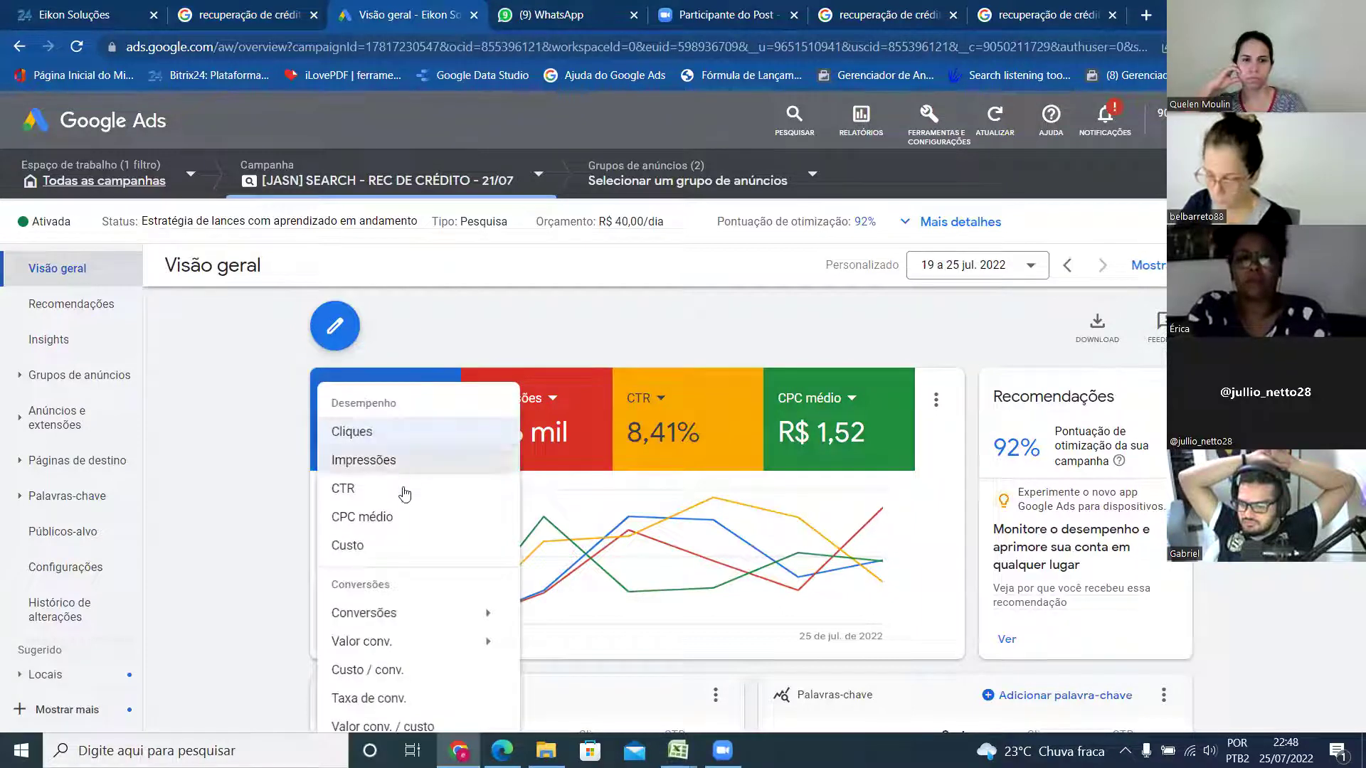
mouse_move(465, 603)
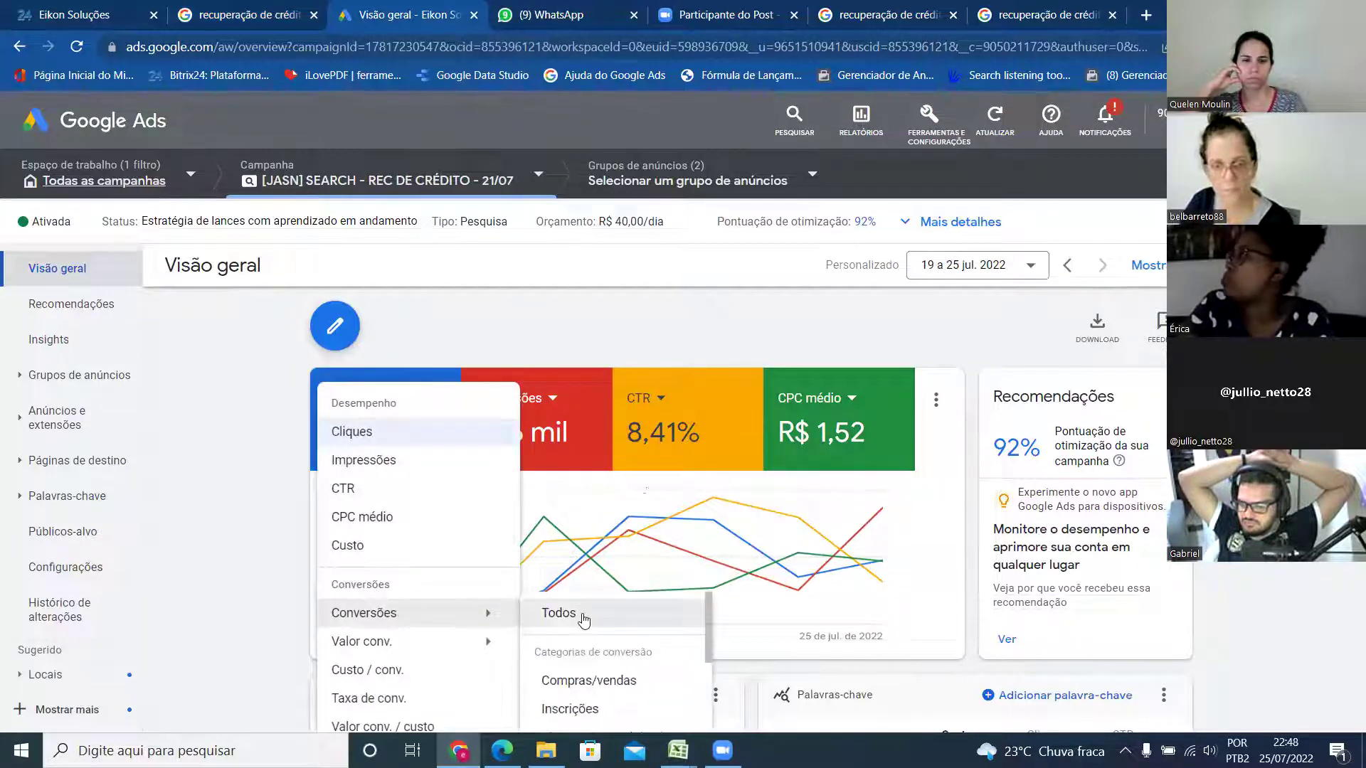
click(583, 615)
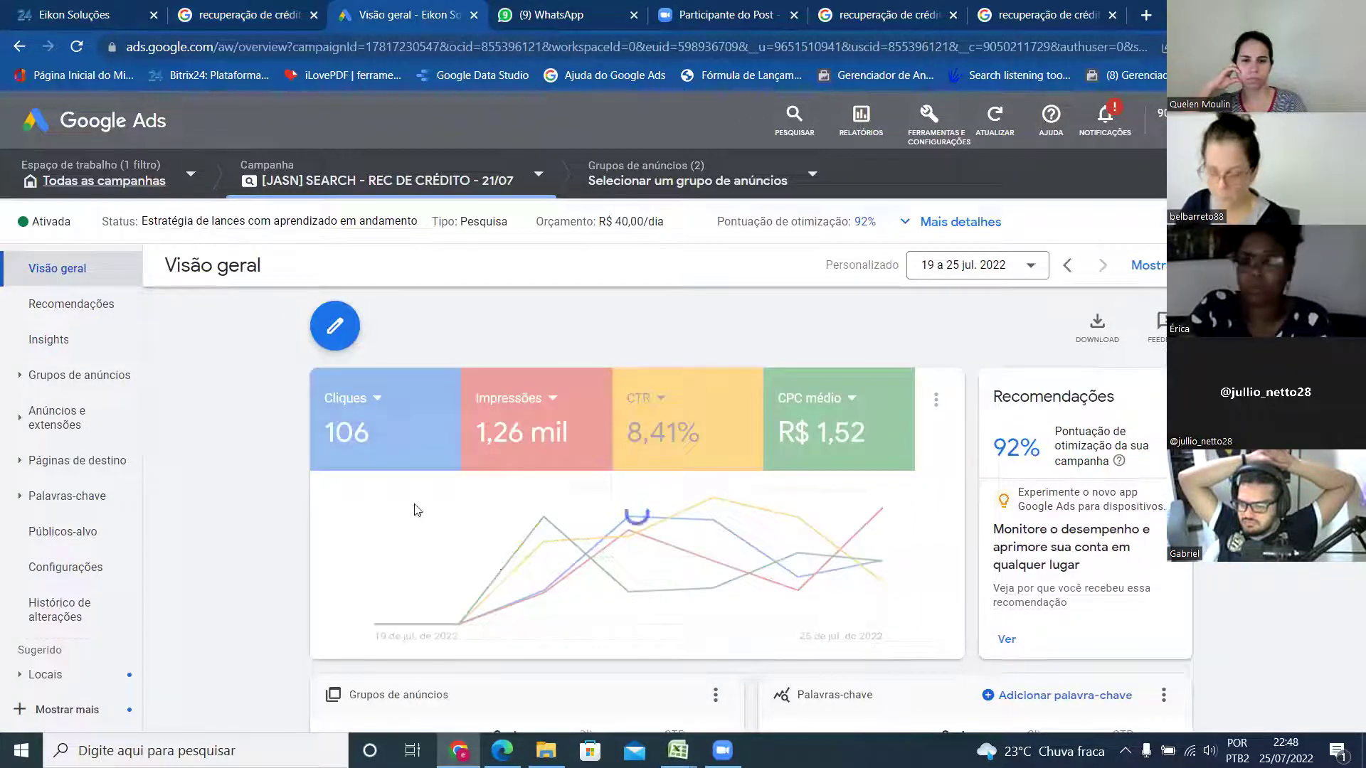
- Try Custo / conv. on the last scorecard, then restore total cost (R$ 161)
click(807, 401)
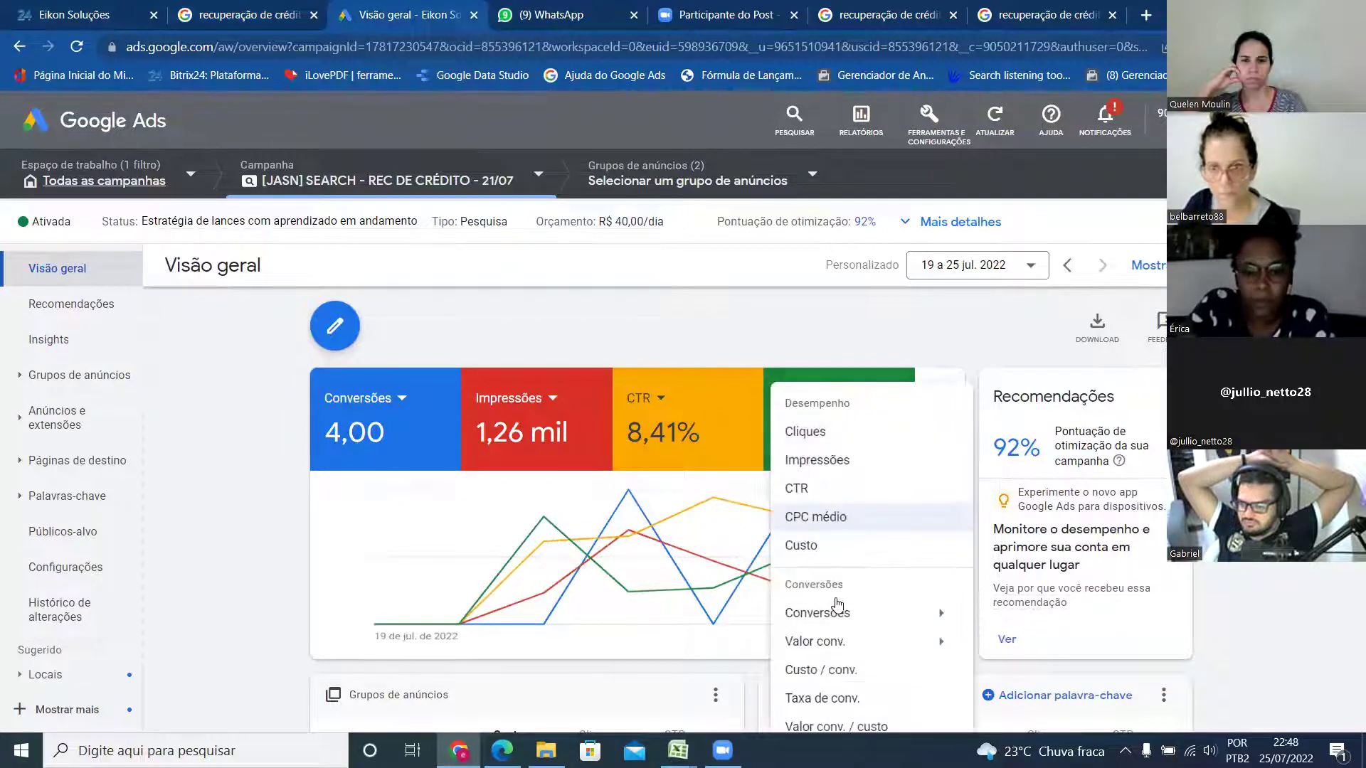
scroll(900, 483, down, 1)
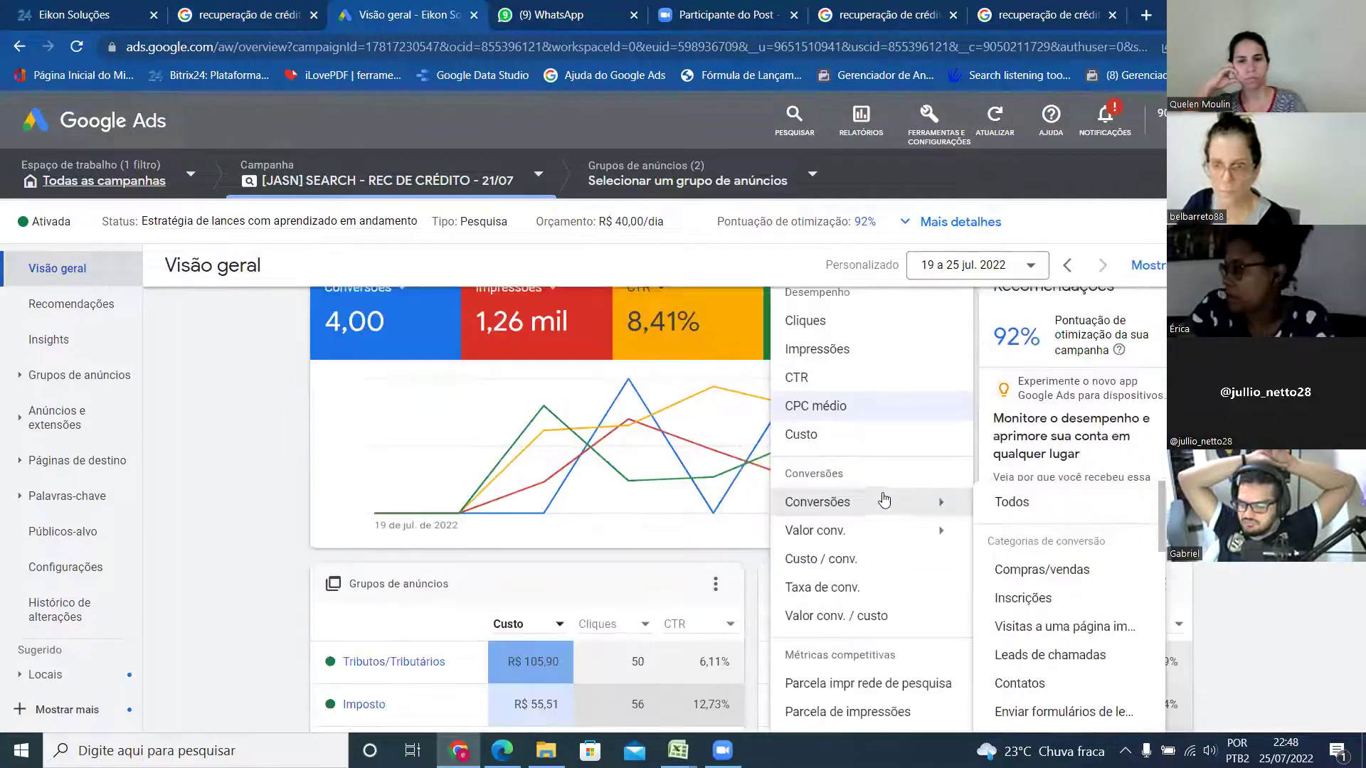
click(854, 560)
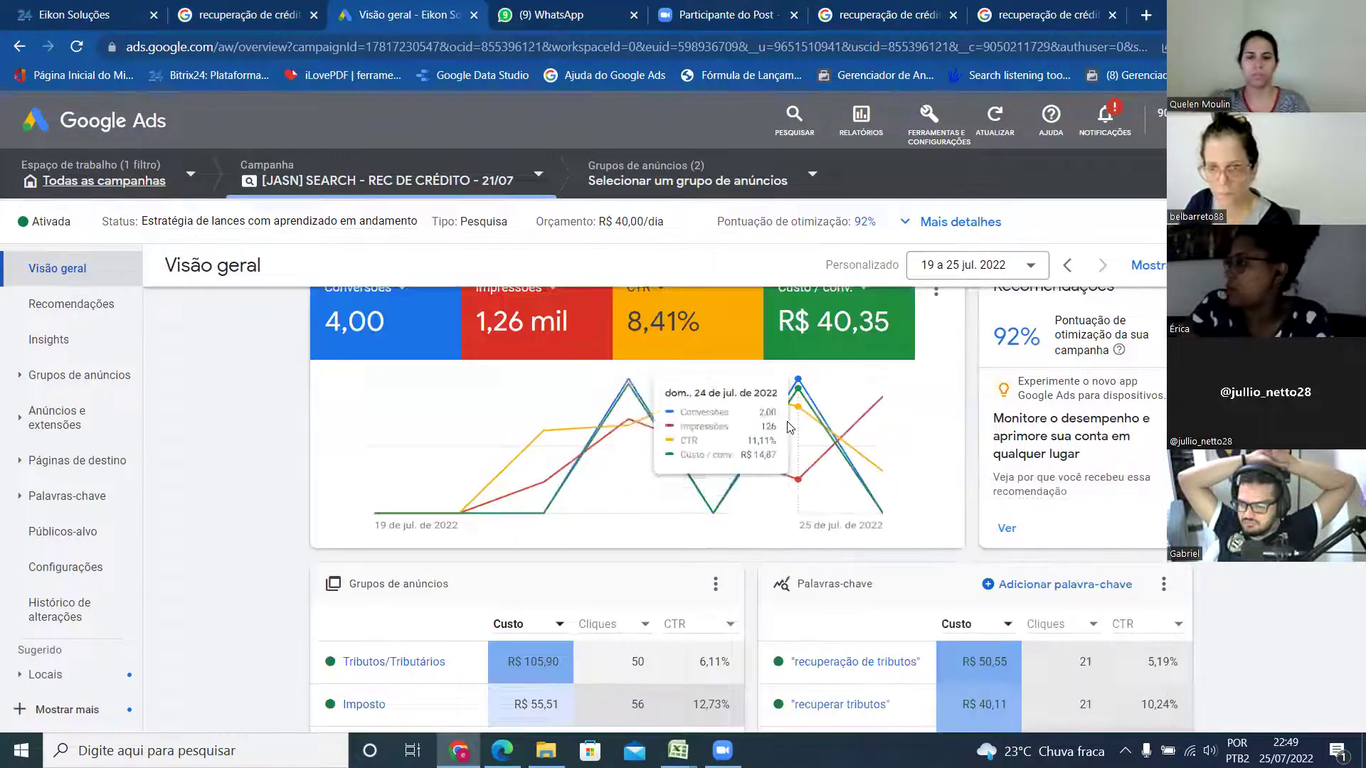
scroll(853, 471, up, 1)
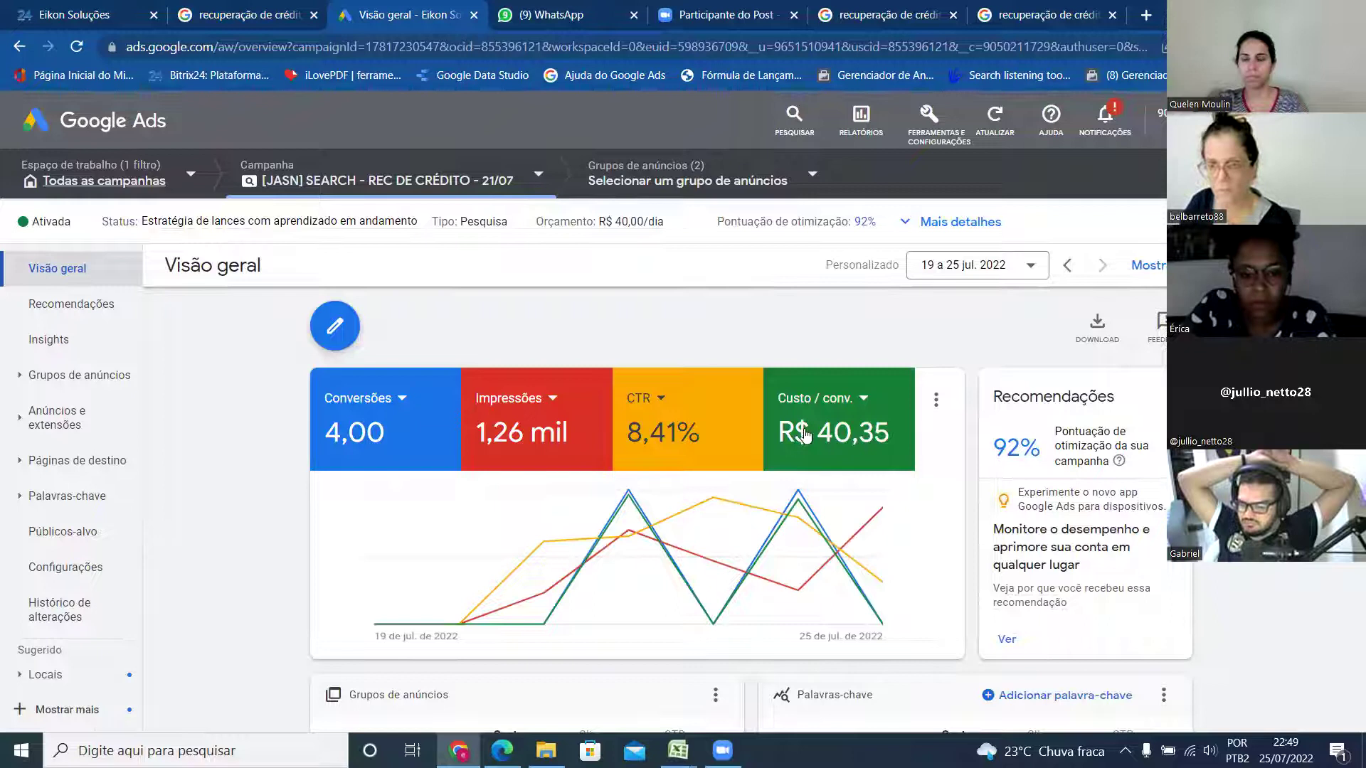
click(835, 404)
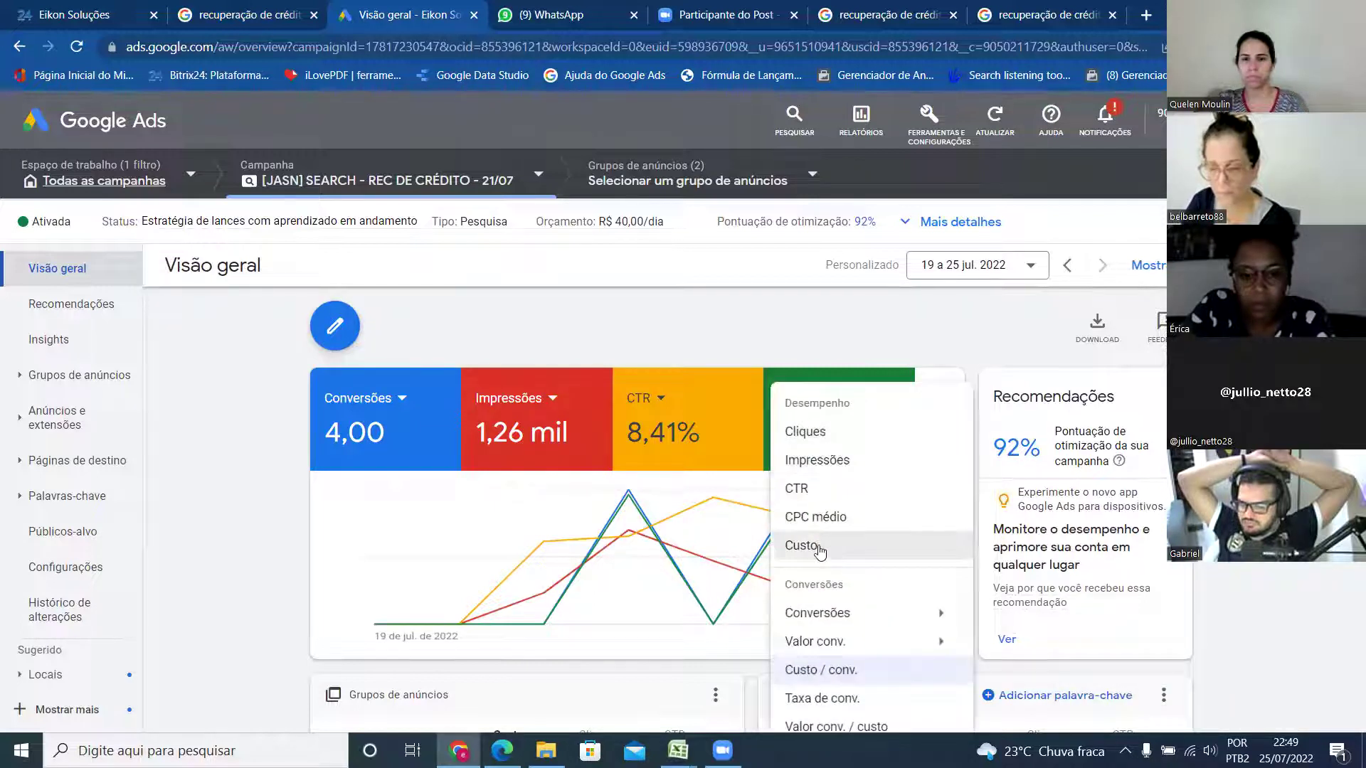
click(814, 633)
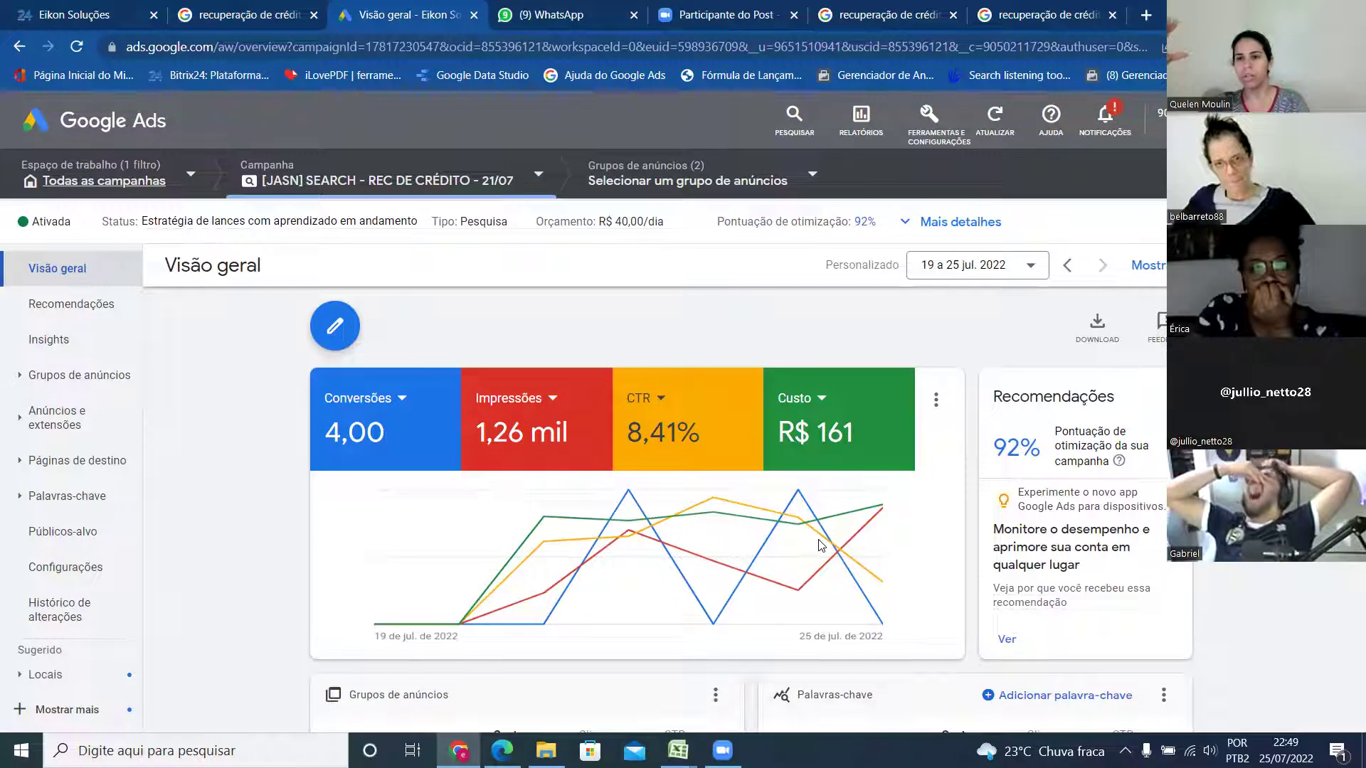
click(380, 398)
- Set the first scorecard back to Cliques (106) and return to the Todas as campanhas view
click(237, 331)
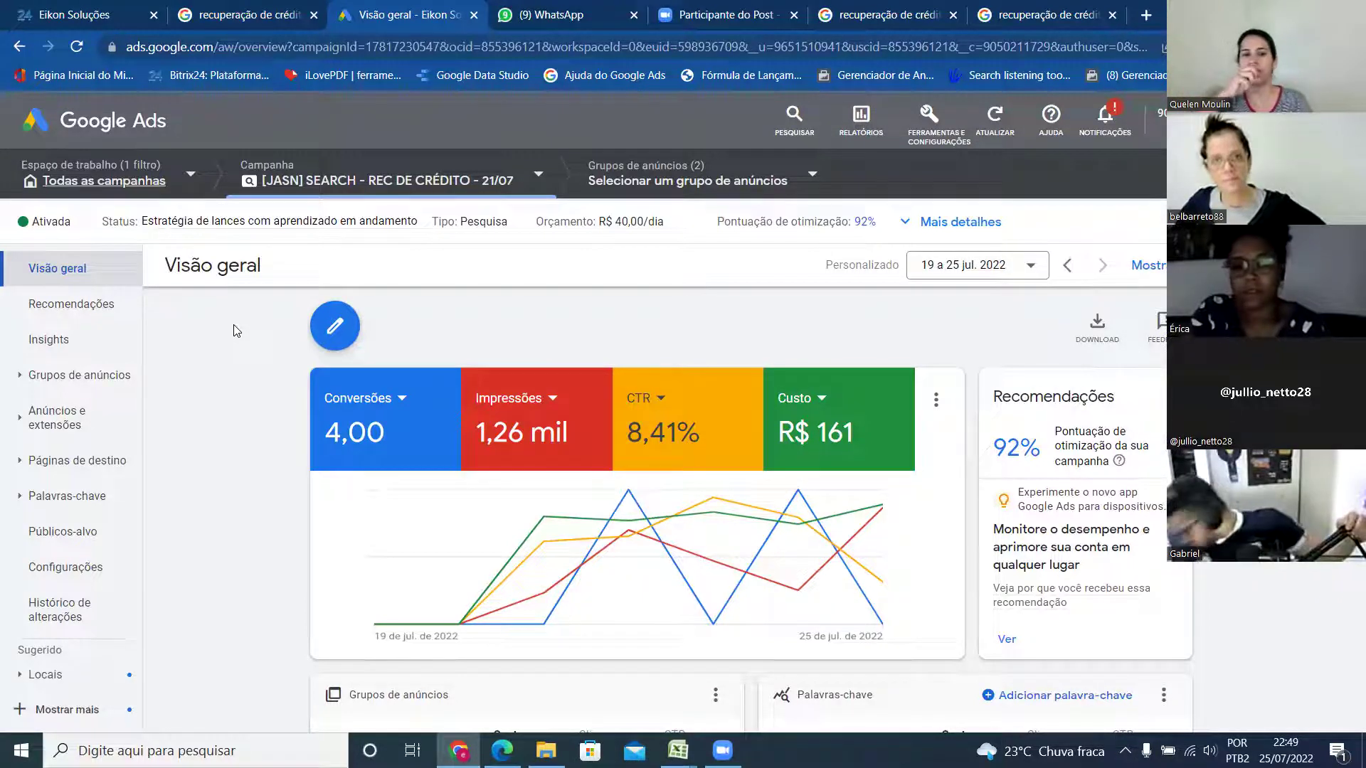
click(350, 398)
click(393, 431)
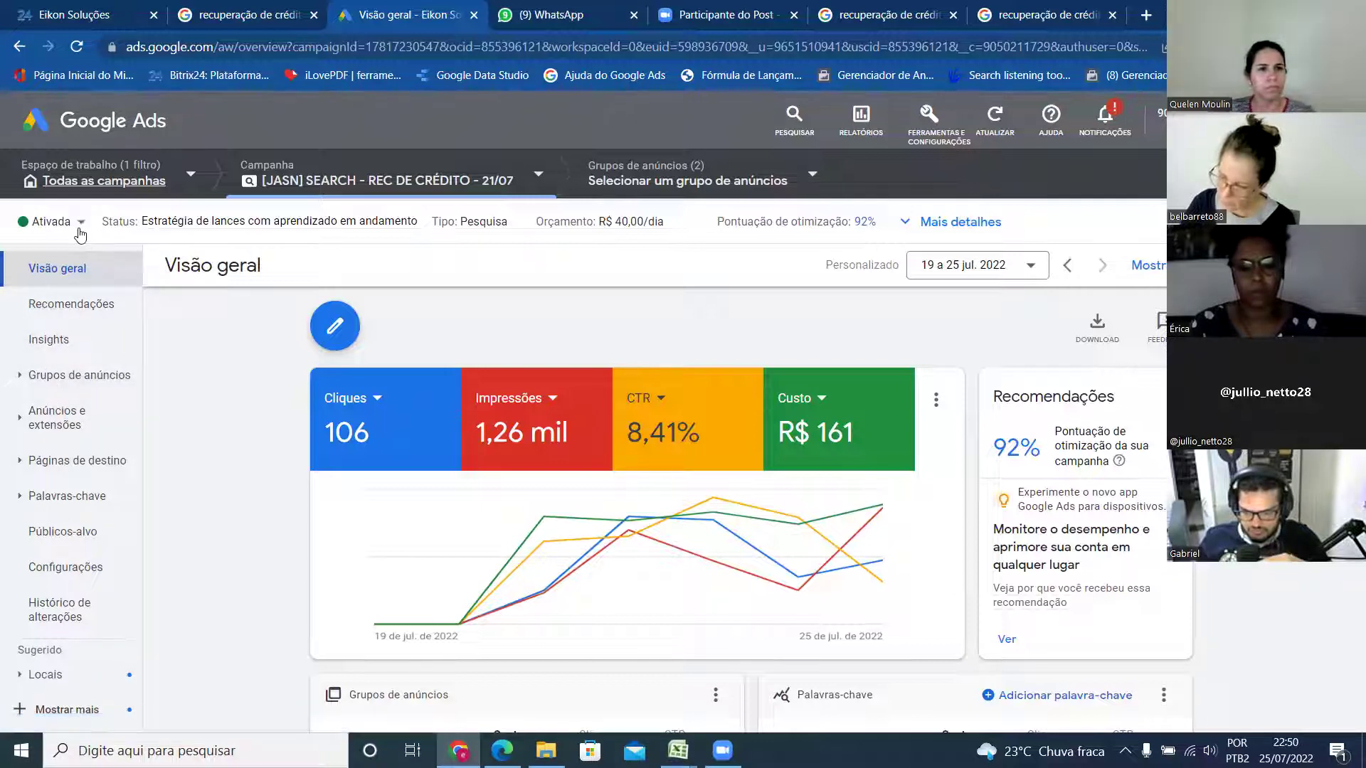
click(107, 184)
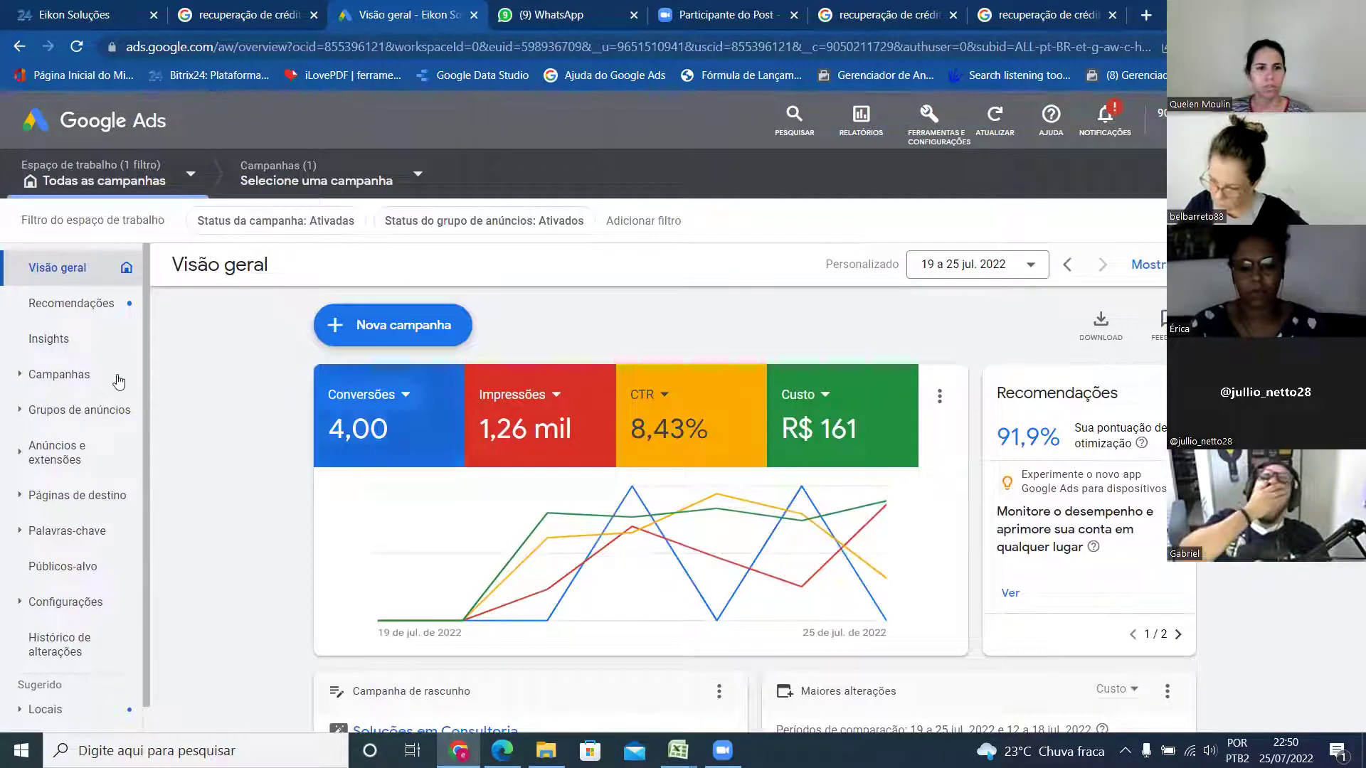
- Open Campanhas and scroll to the active search campaign's row with its R$ 40,00/dia budget
click(85, 378)
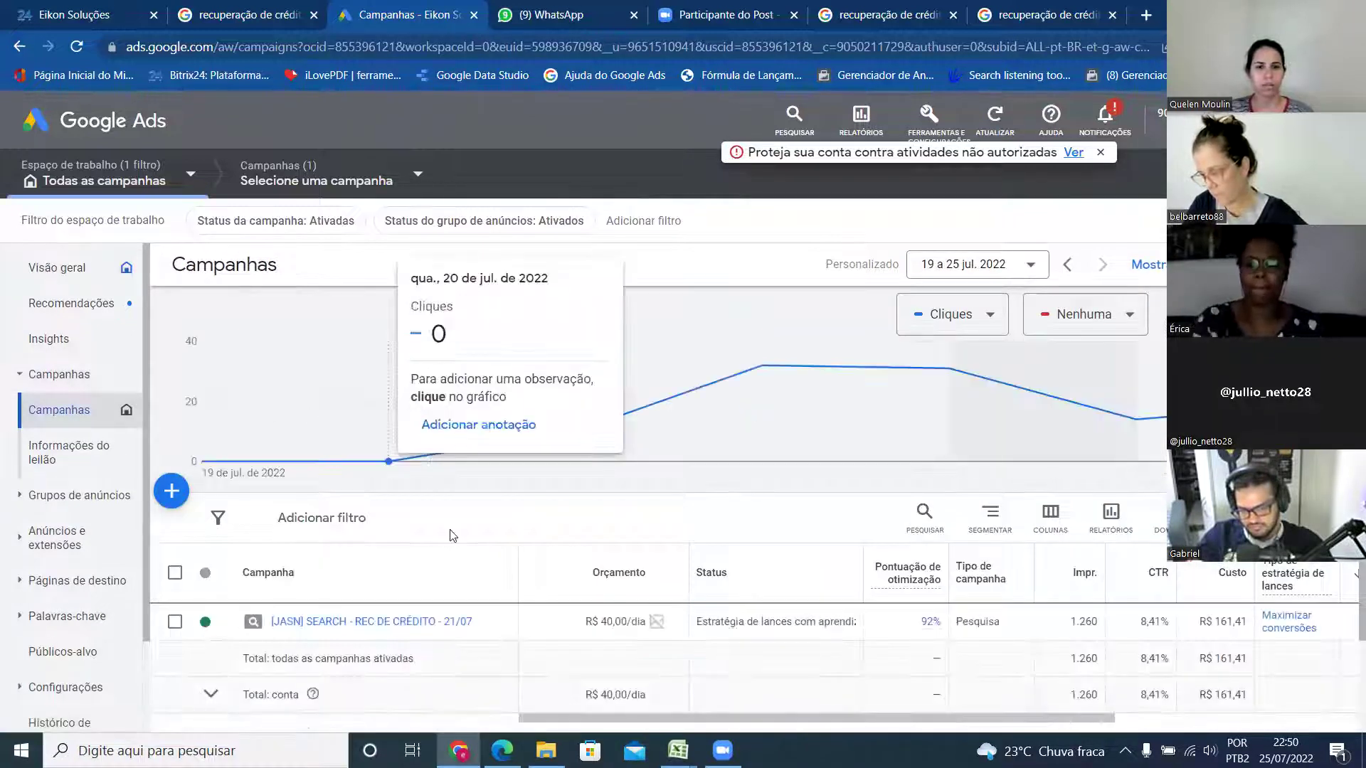
scroll(384, 604, down, 2)
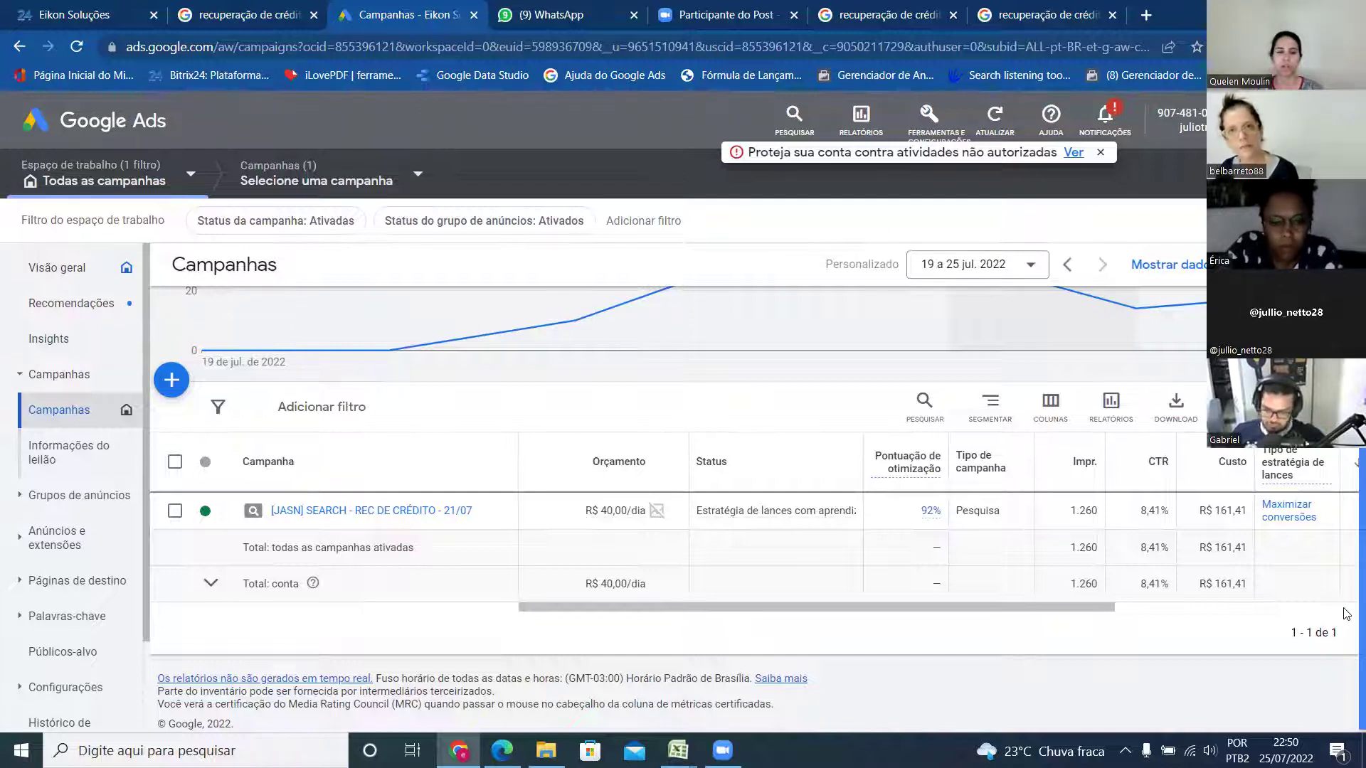
- Select the Tributos/Tributários ad group and view auction insights: 15,09% impression share versus e-auditoria.com.br's 30,87%
click(370, 511)
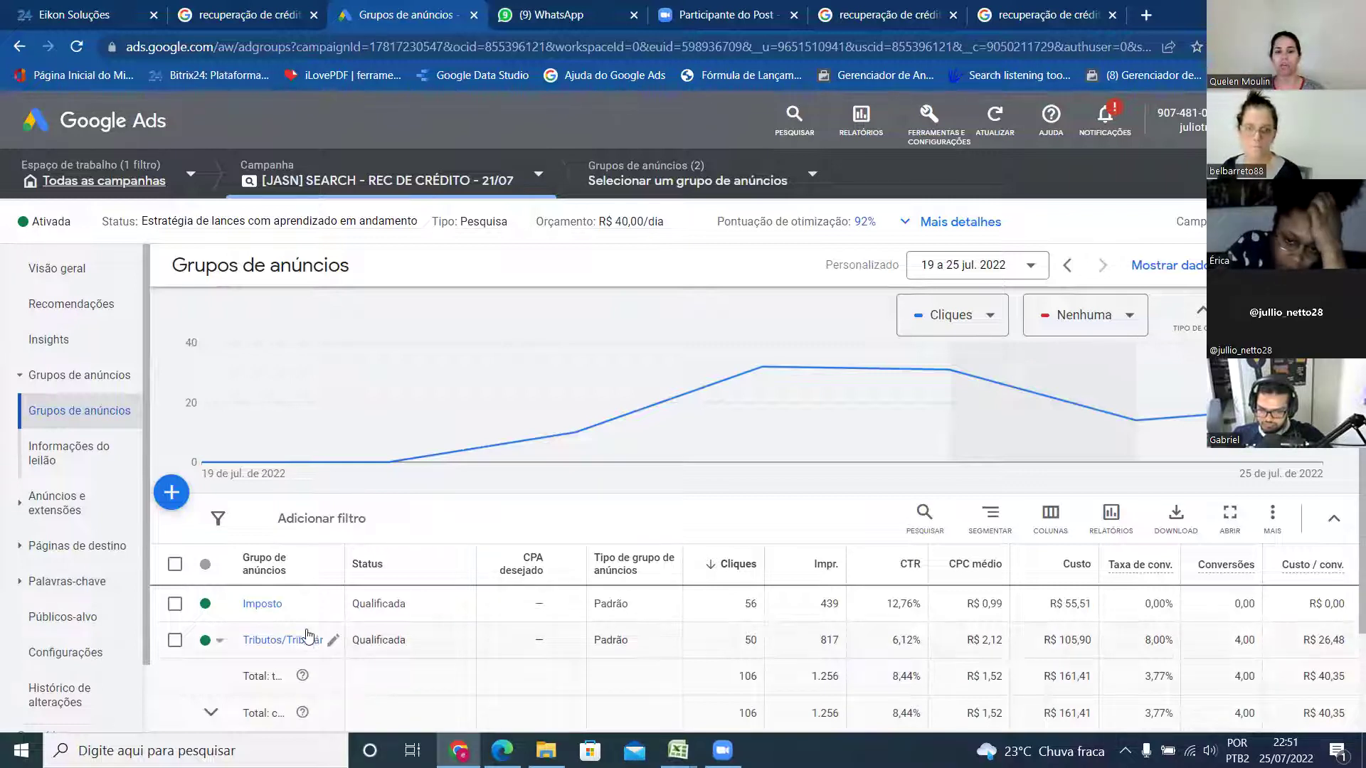
mouse_move(517, 432)
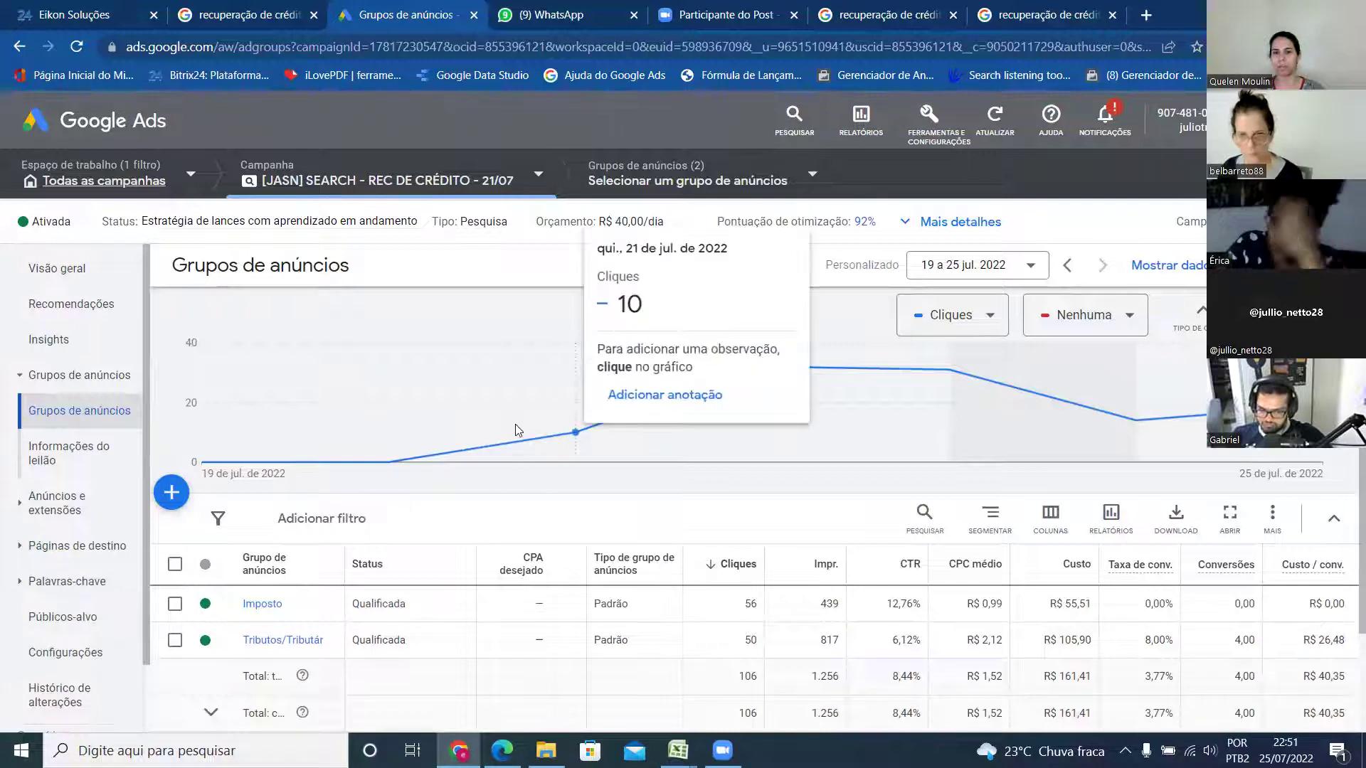
scroll(515, 424, down, 2)
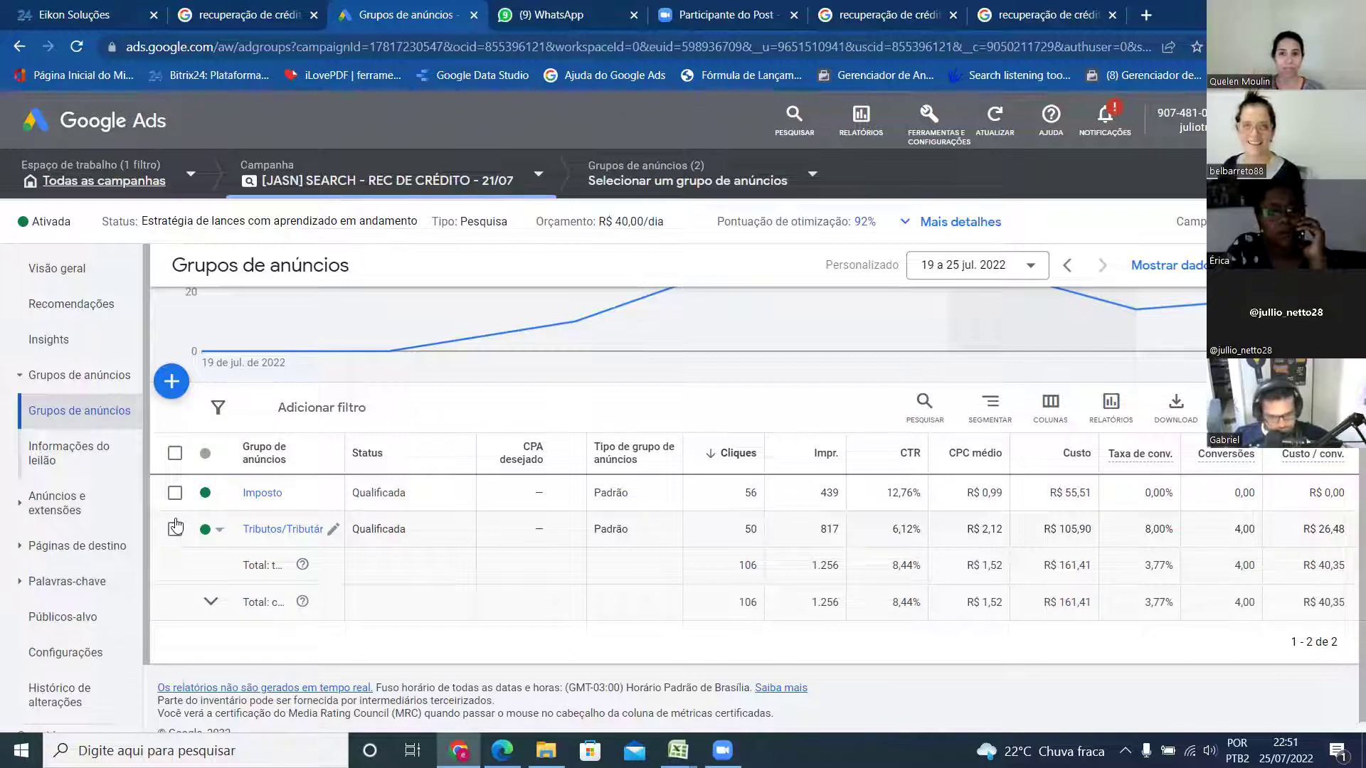
click(175, 529)
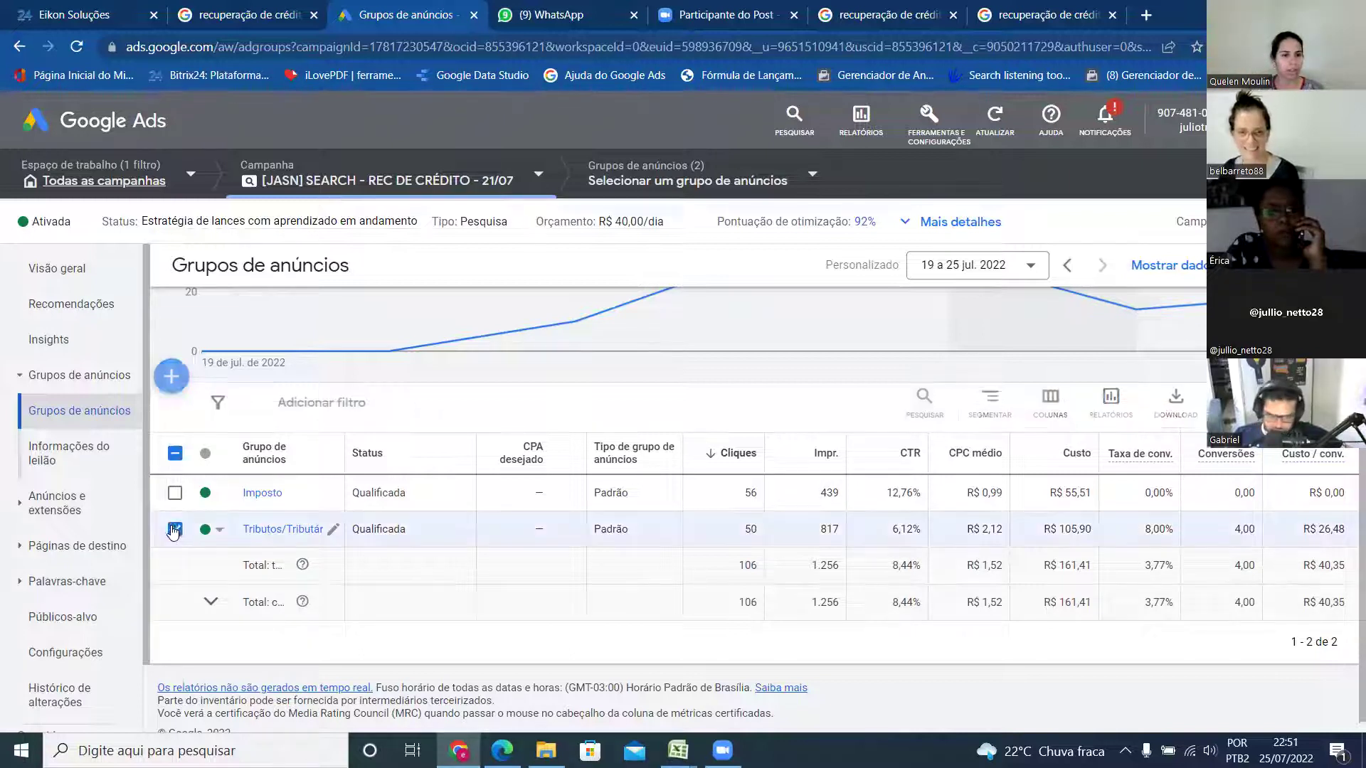
click(82, 453)
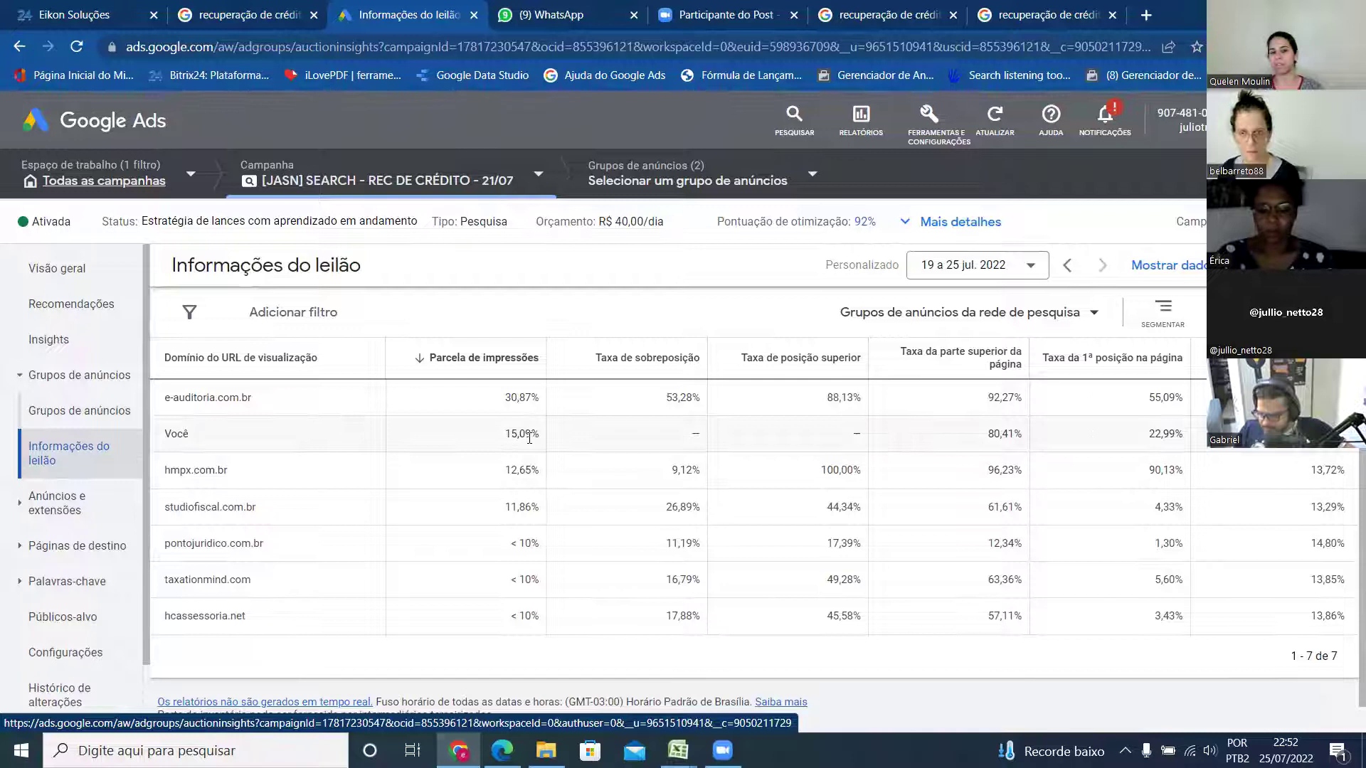
drag(504, 435, 526, 433)
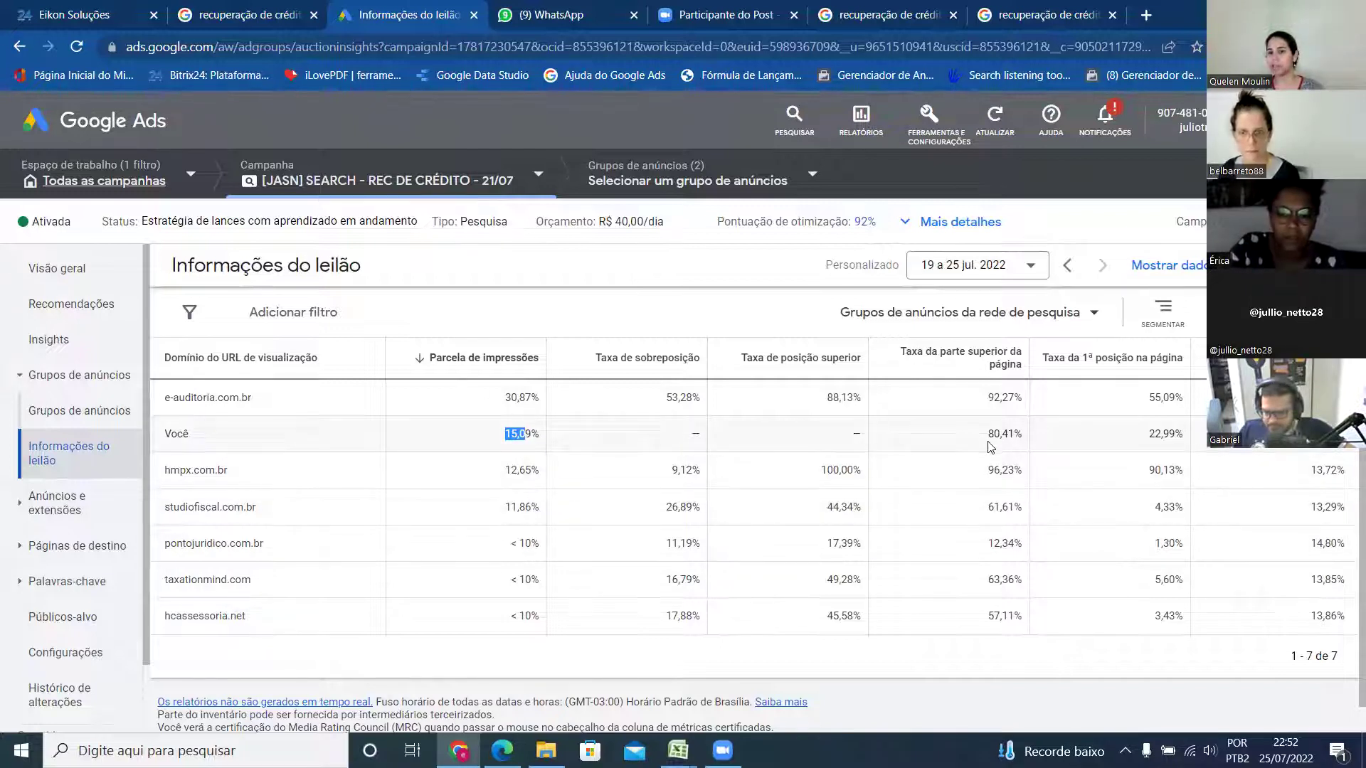
mouse_move(938, 406)
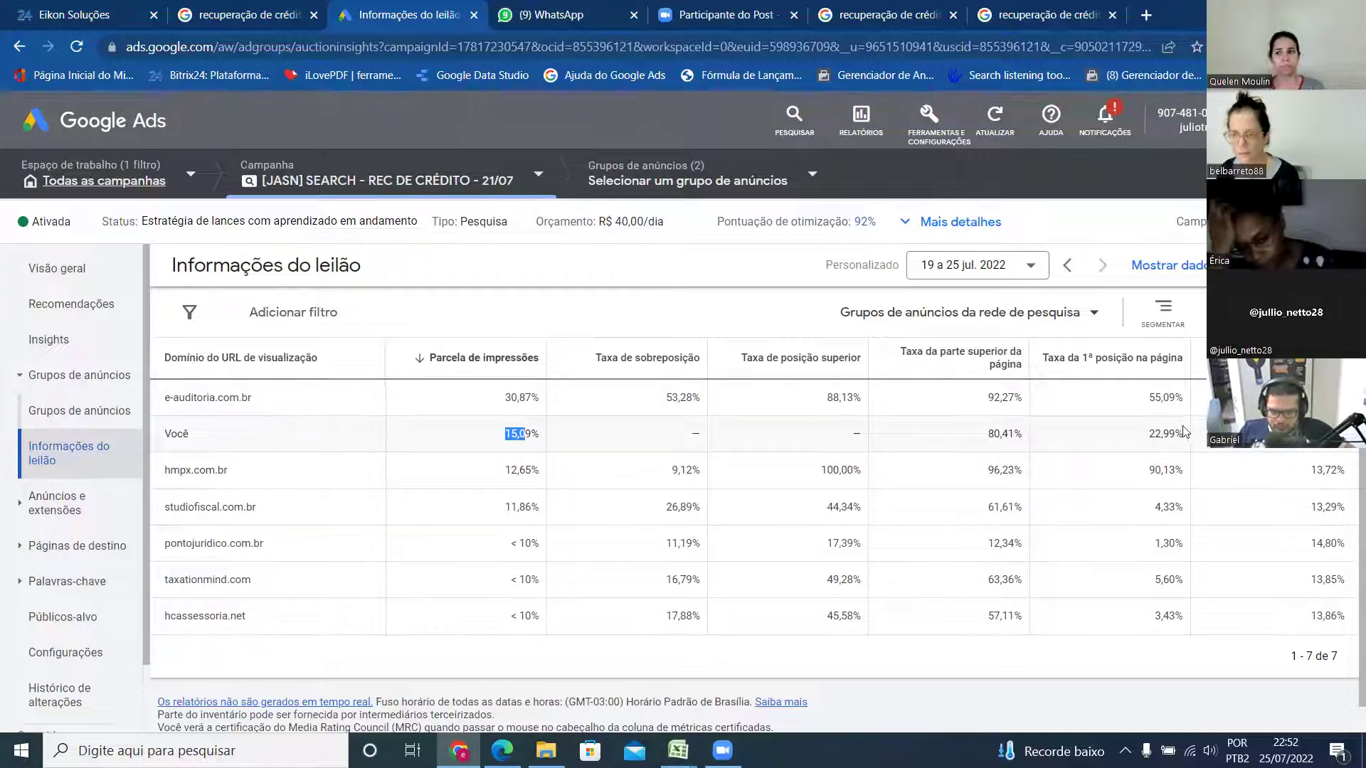
- Browse the campaign's ads and extensions, then open the search keywords report, led by 'recuperar impostos'
click(82, 511)
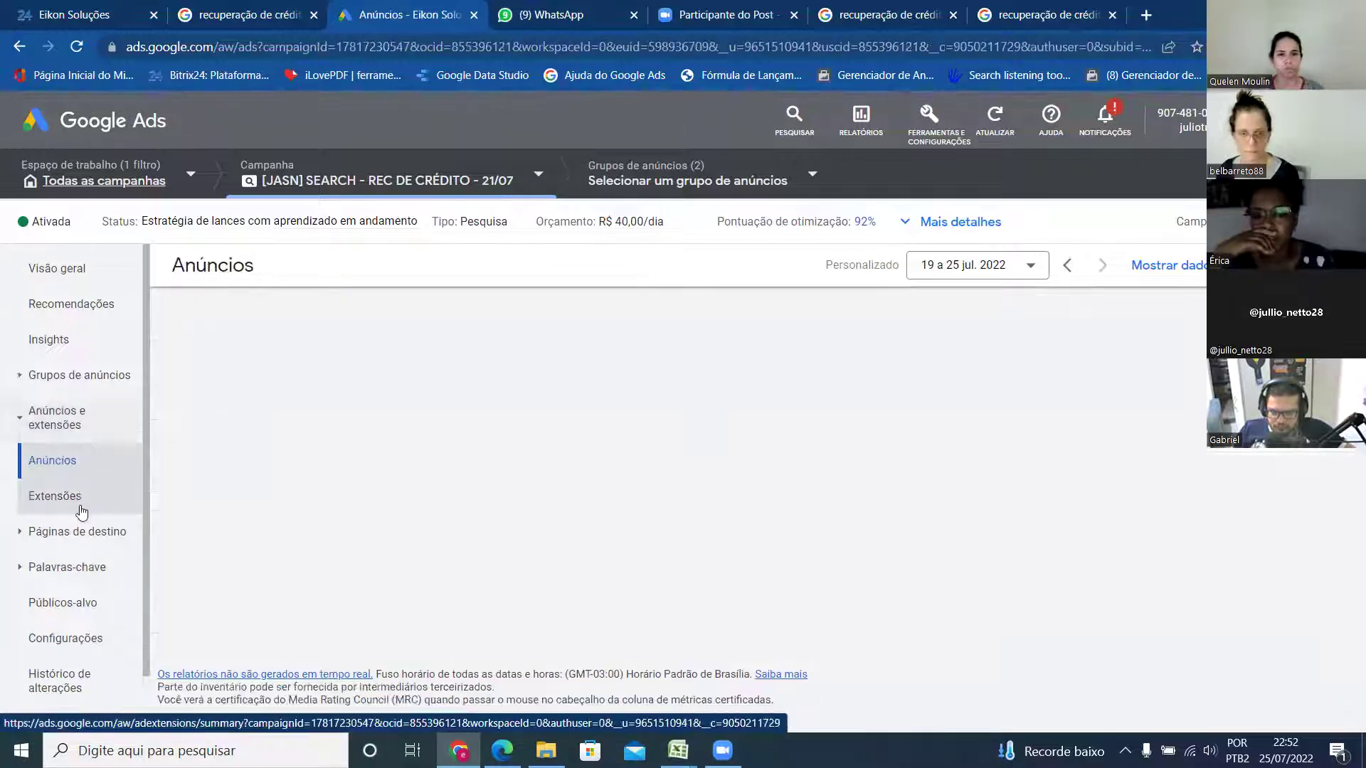
scroll(608, 540, down, 3)
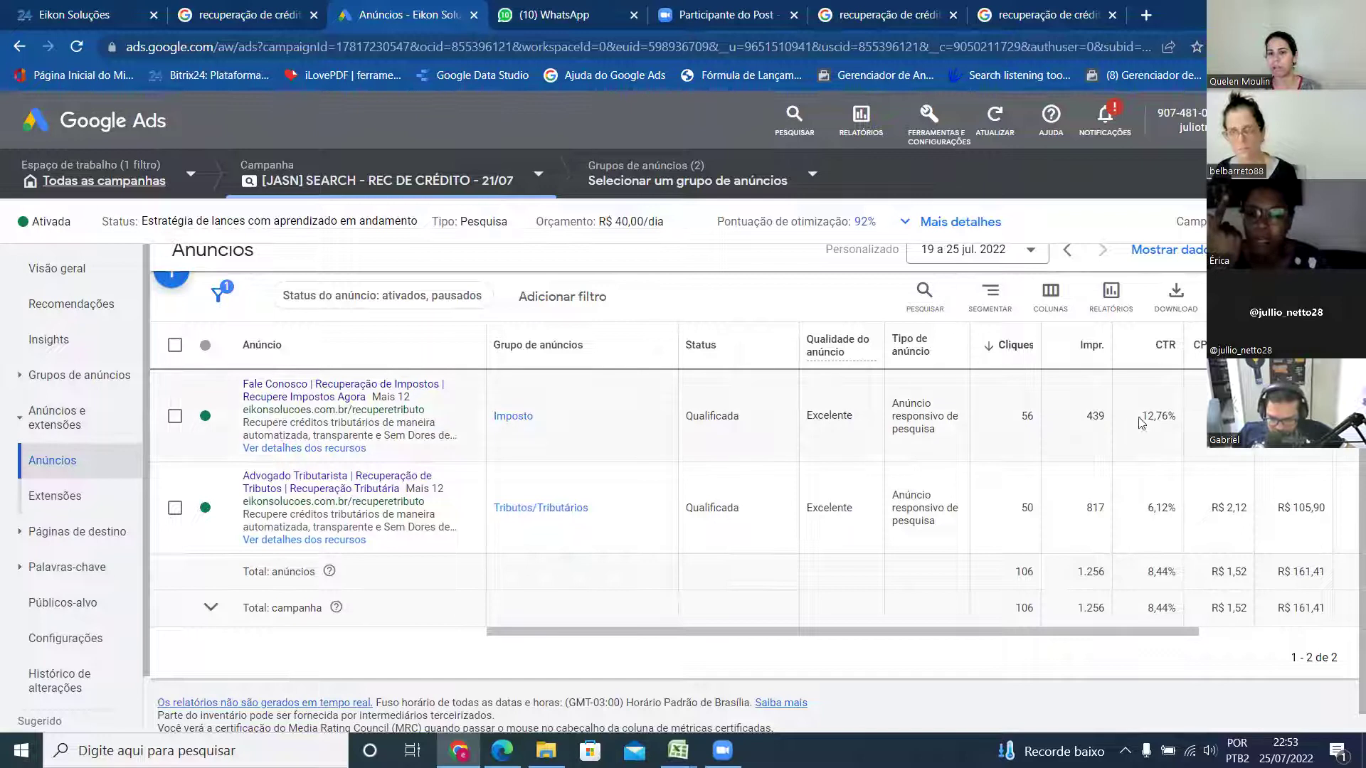
drag(1028, 632, 1216, 620)
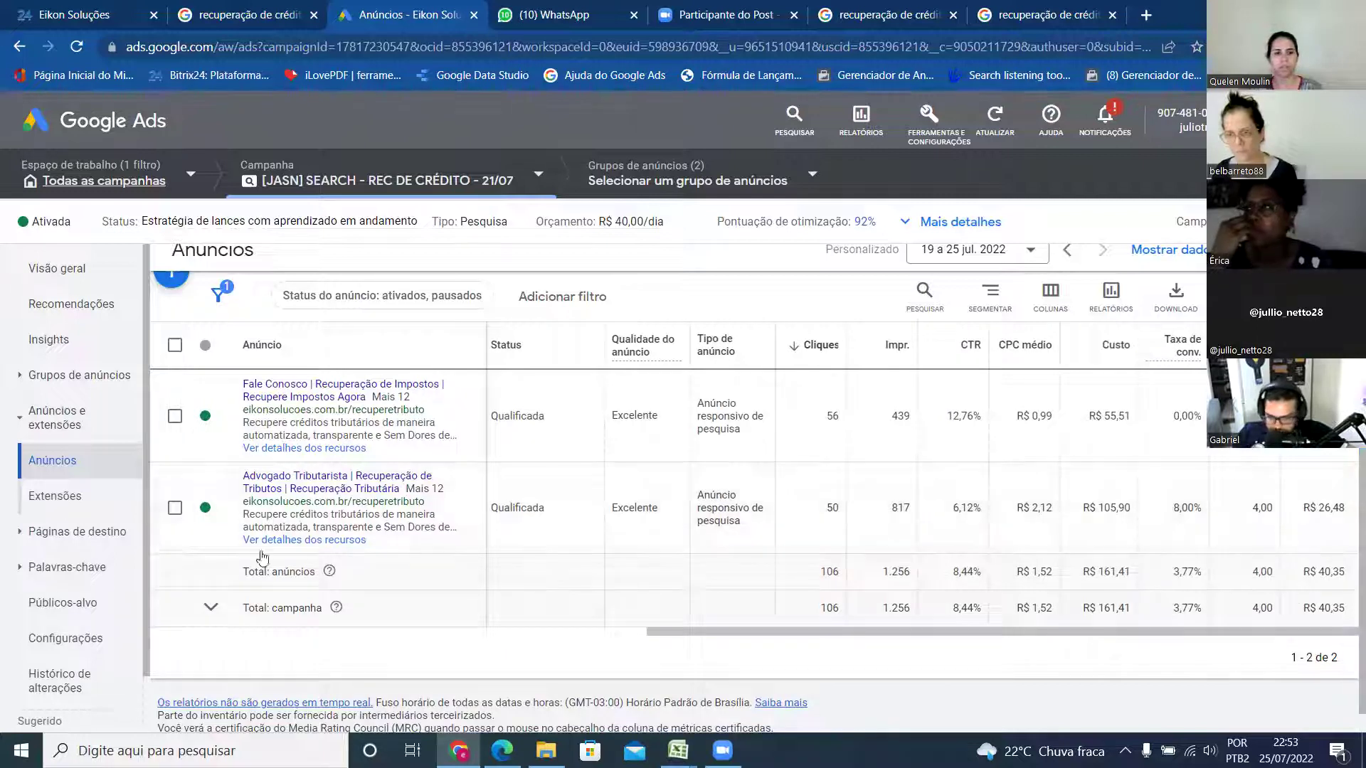
click(72, 502)
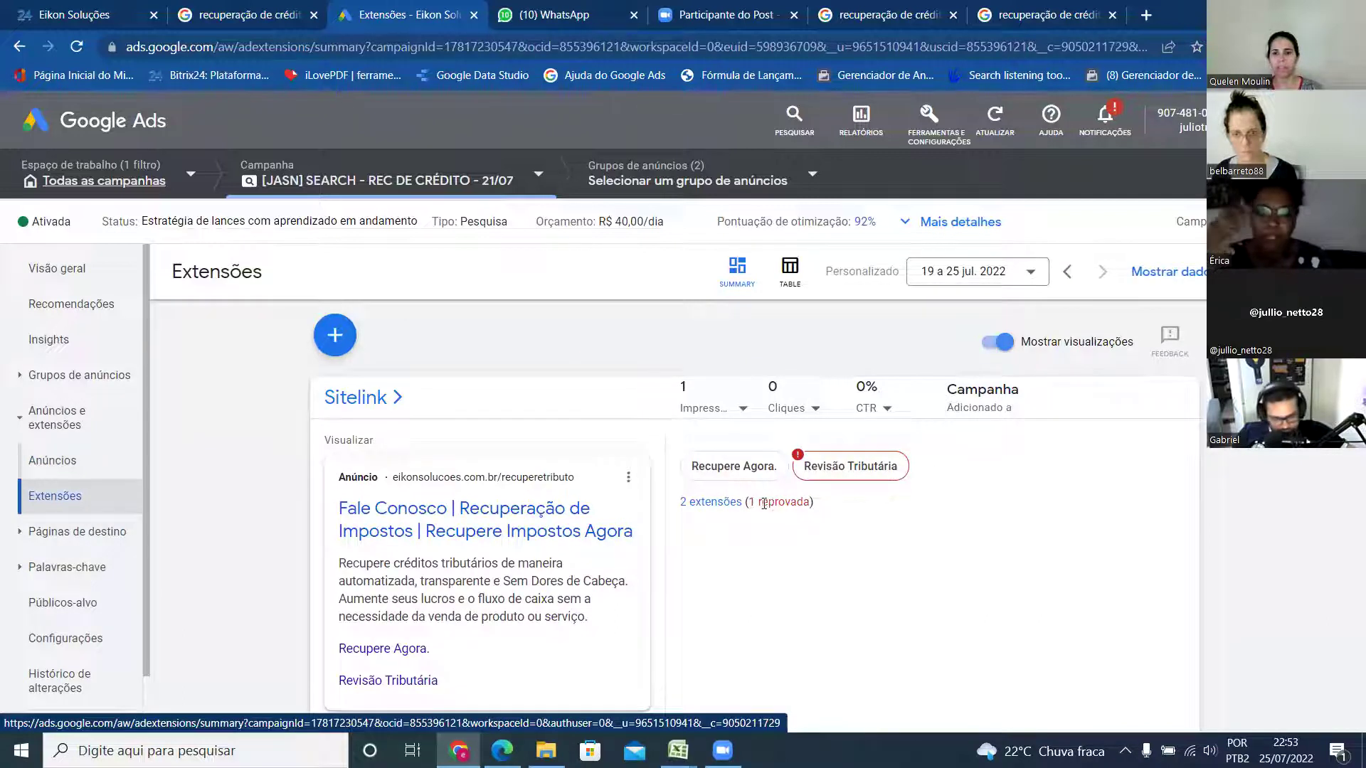
mouse_move(891, 475)
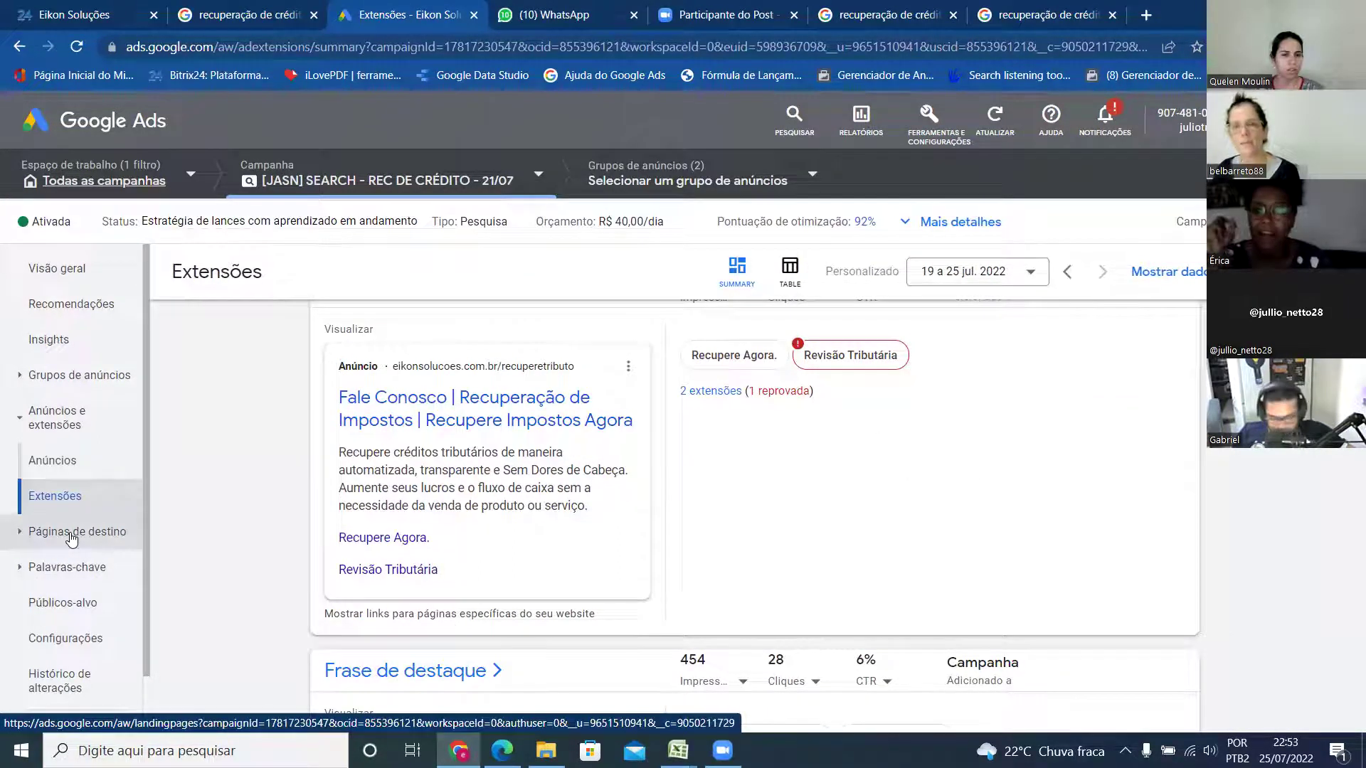
click(71, 567)
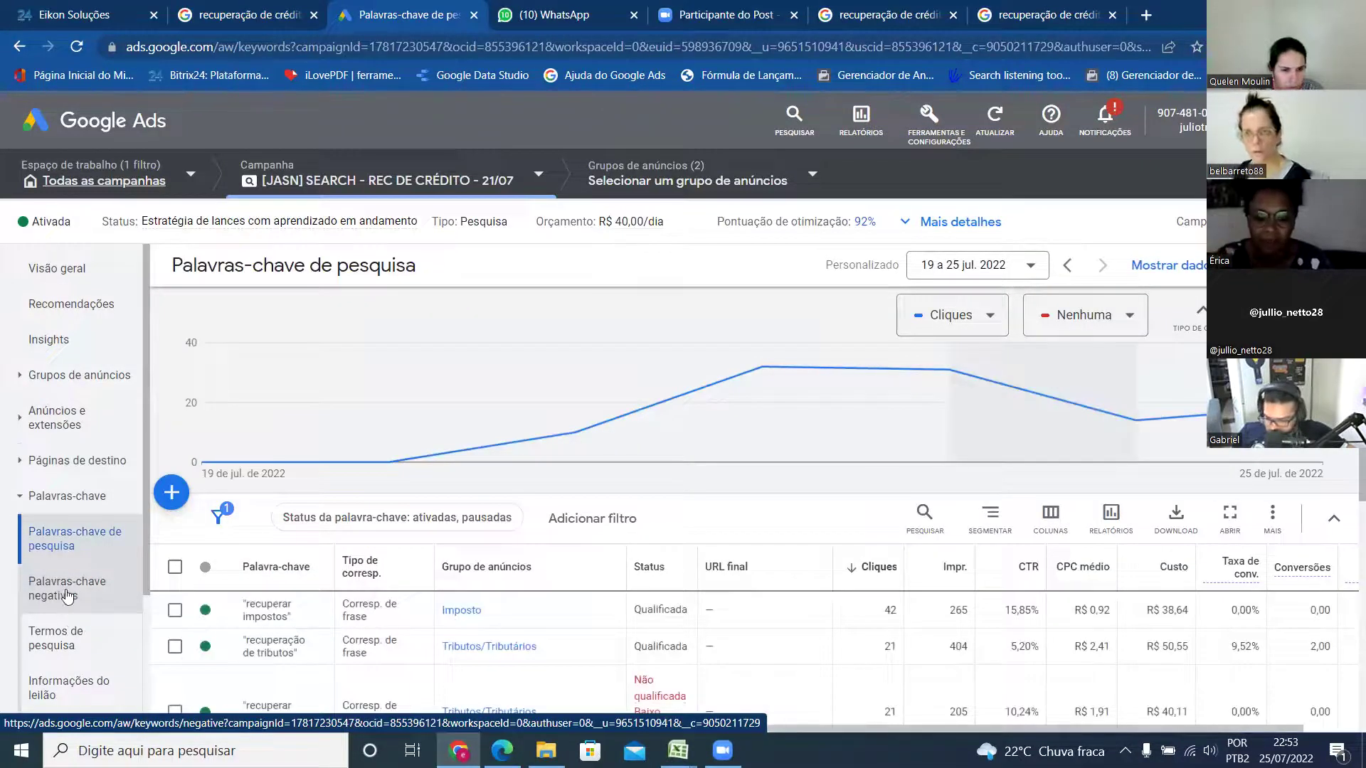
- Check the negative keywords, then sort keywords by Conversões, topped by 'recuperação de tributos' (2,00)
click(67, 595)
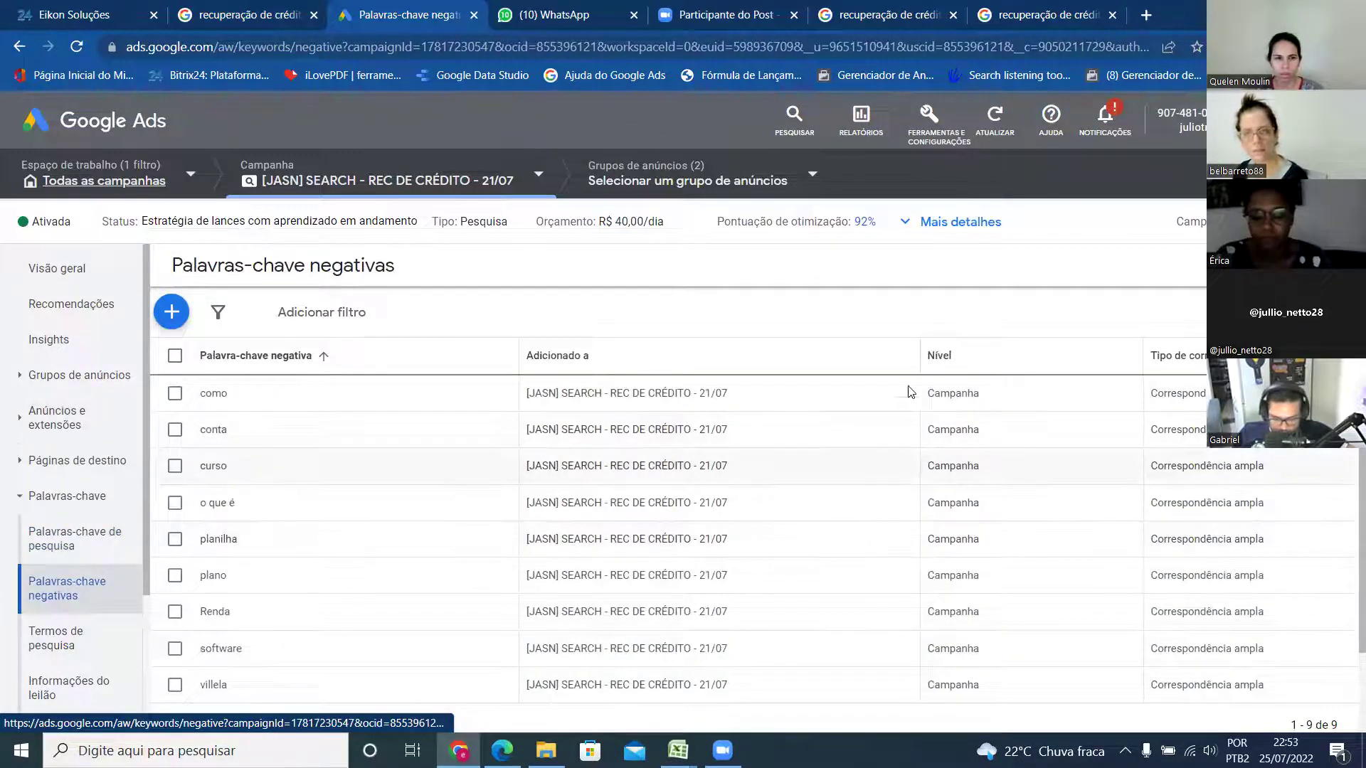
click(69, 541)
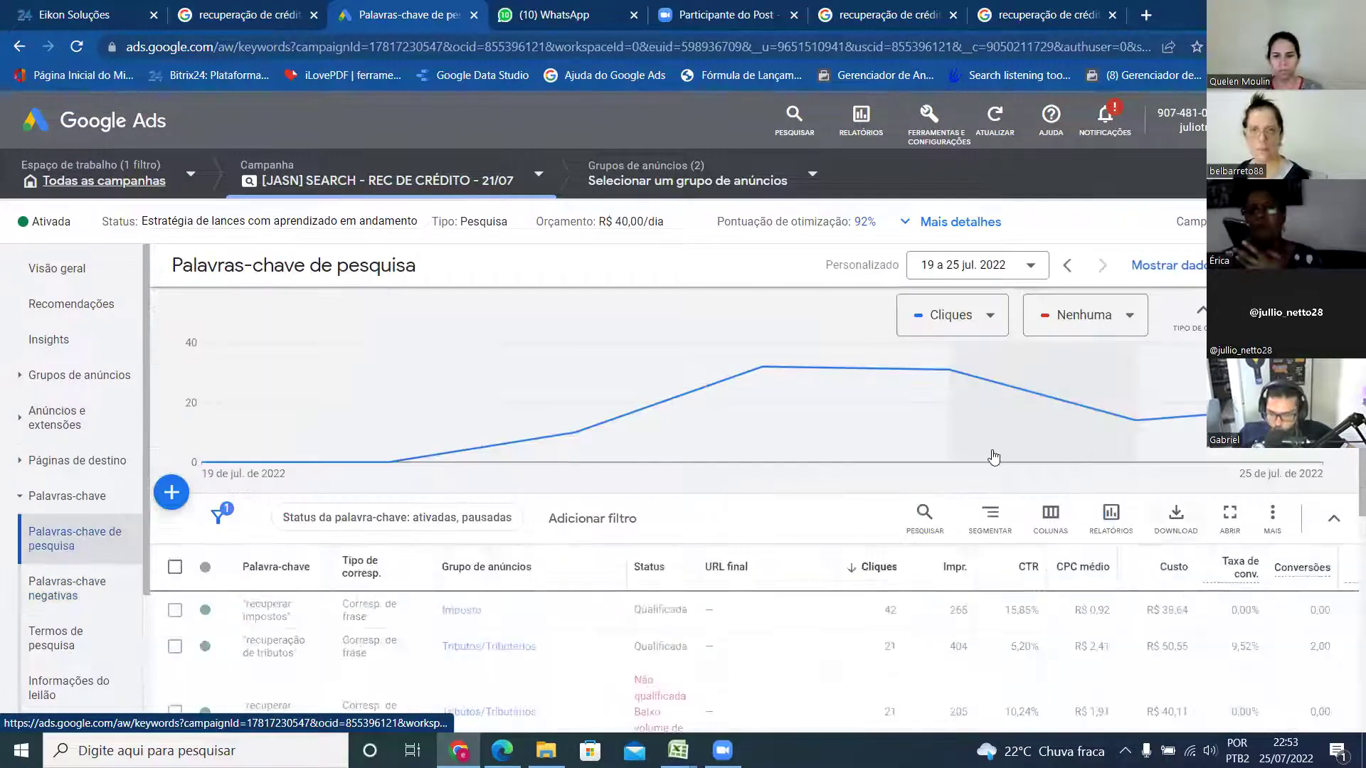
scroll(942, 475, down, 2)
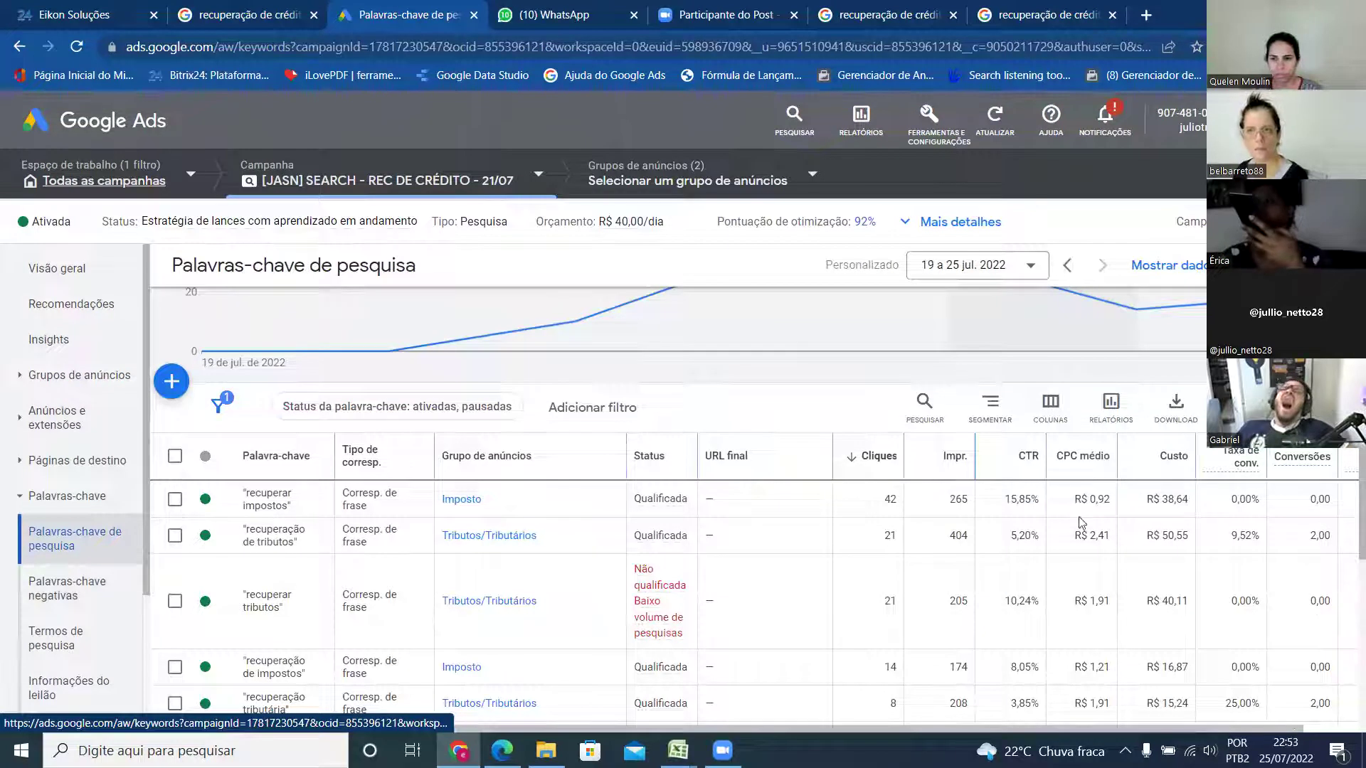
mouse_move(1247, 466)
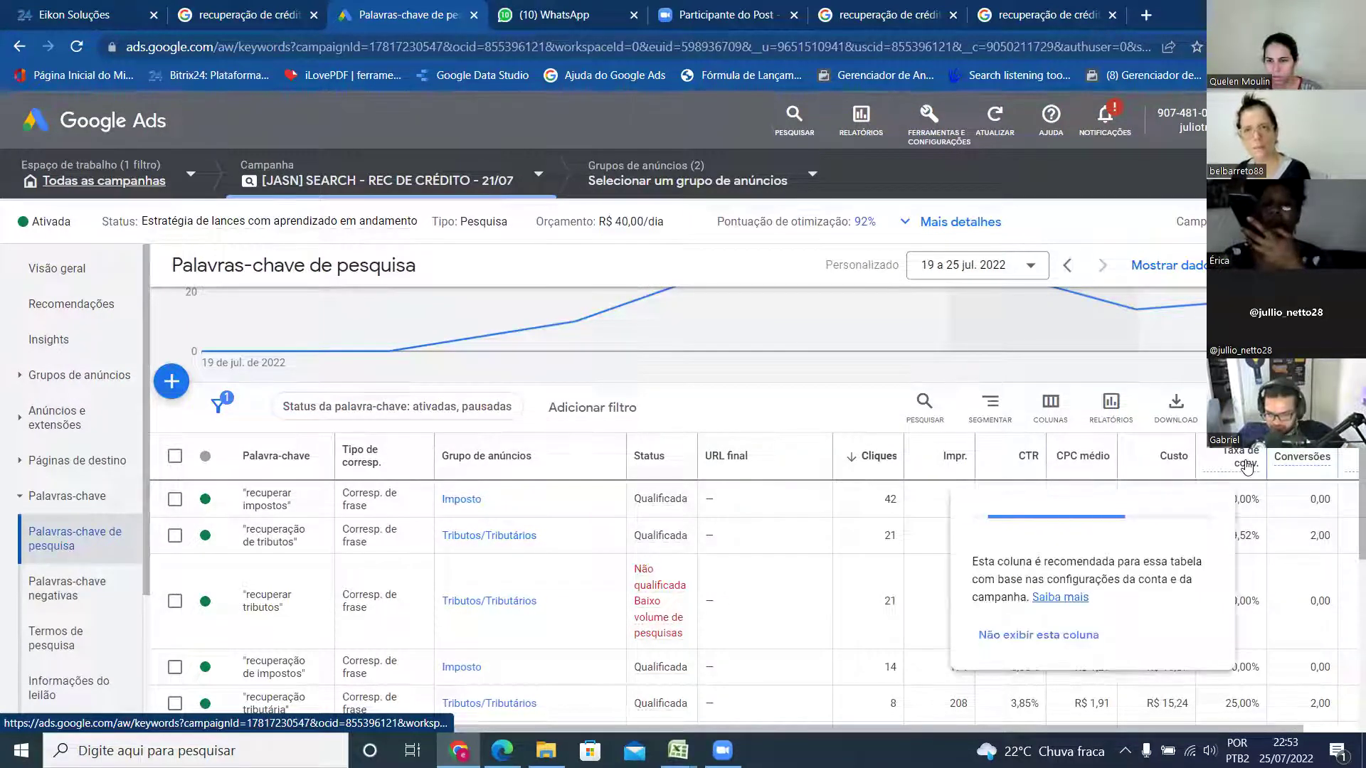
click(1302, 459)
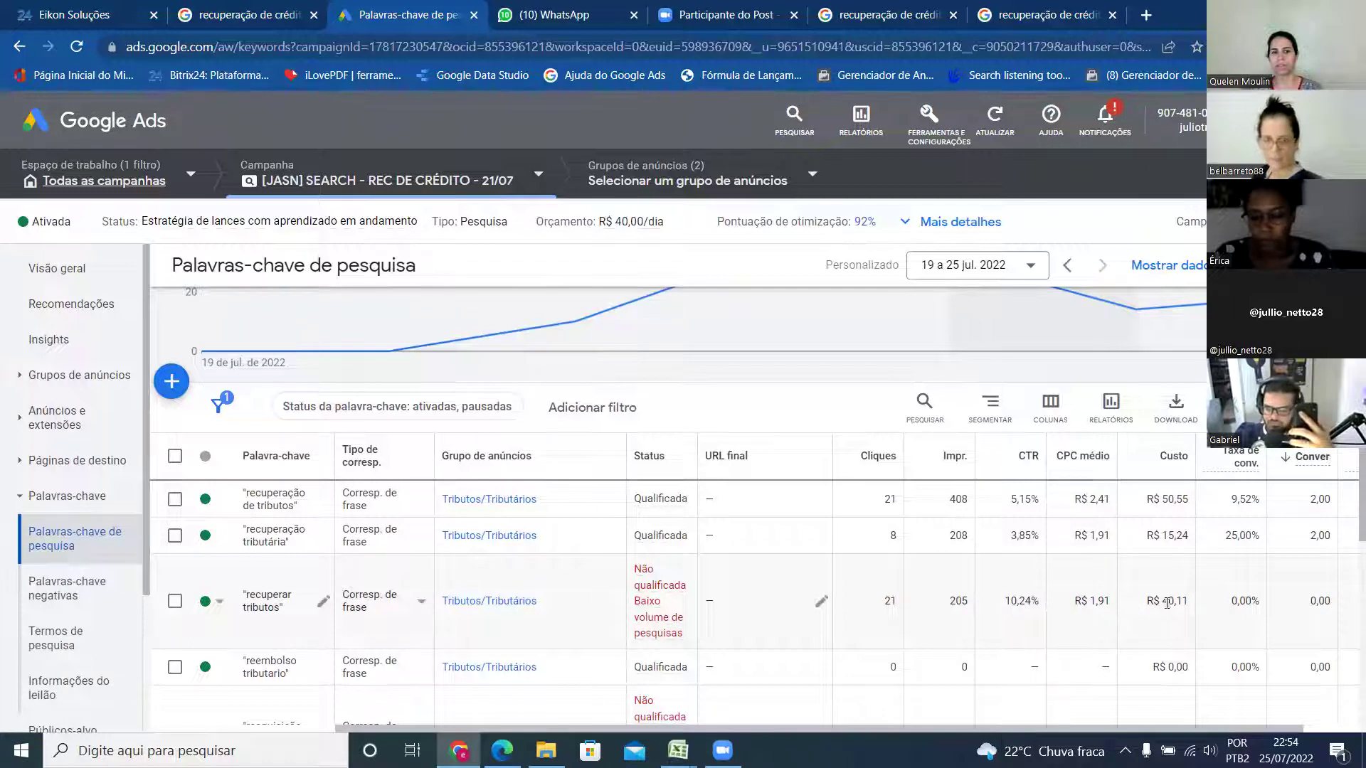
scroll(1170, 577, down, 2)
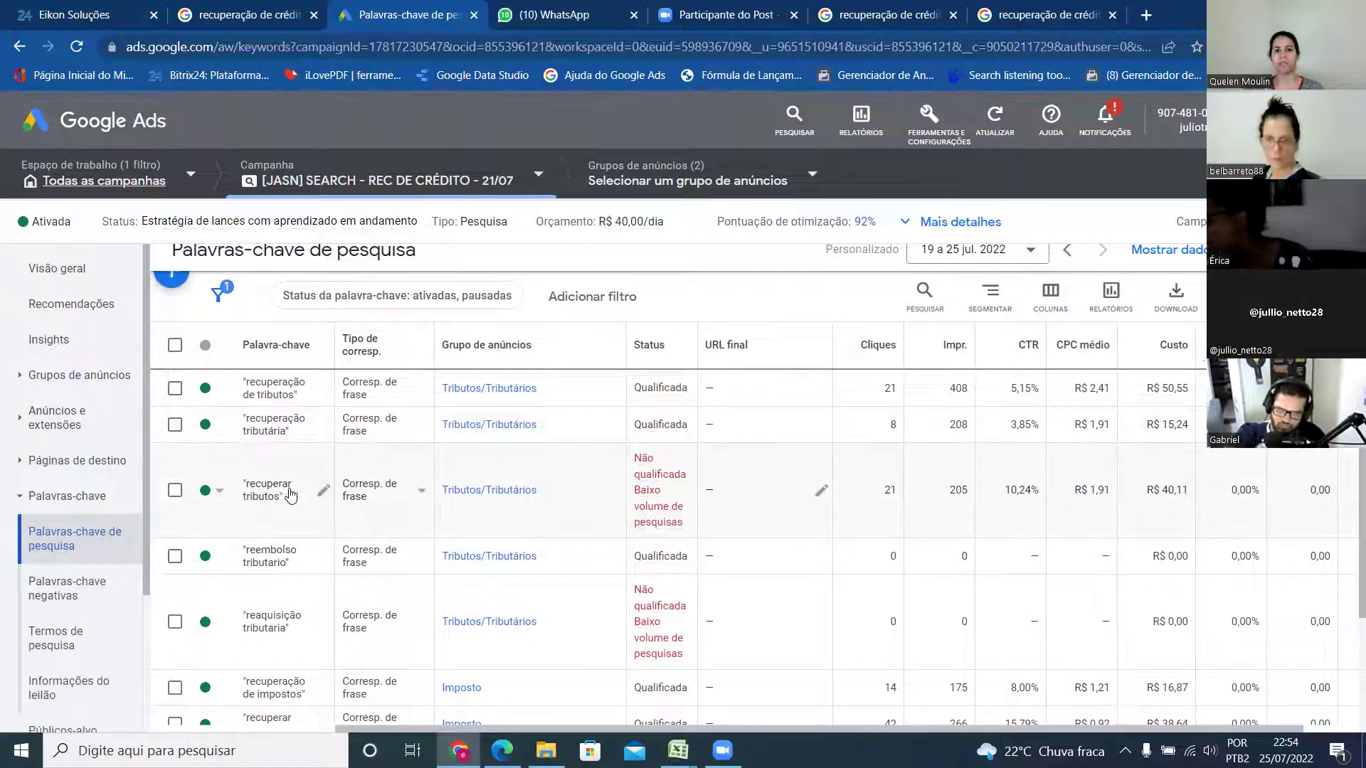
- Open Termos de pesquisa to see the search terms click chart for 19–25 jul. 2022
click(74, 640)
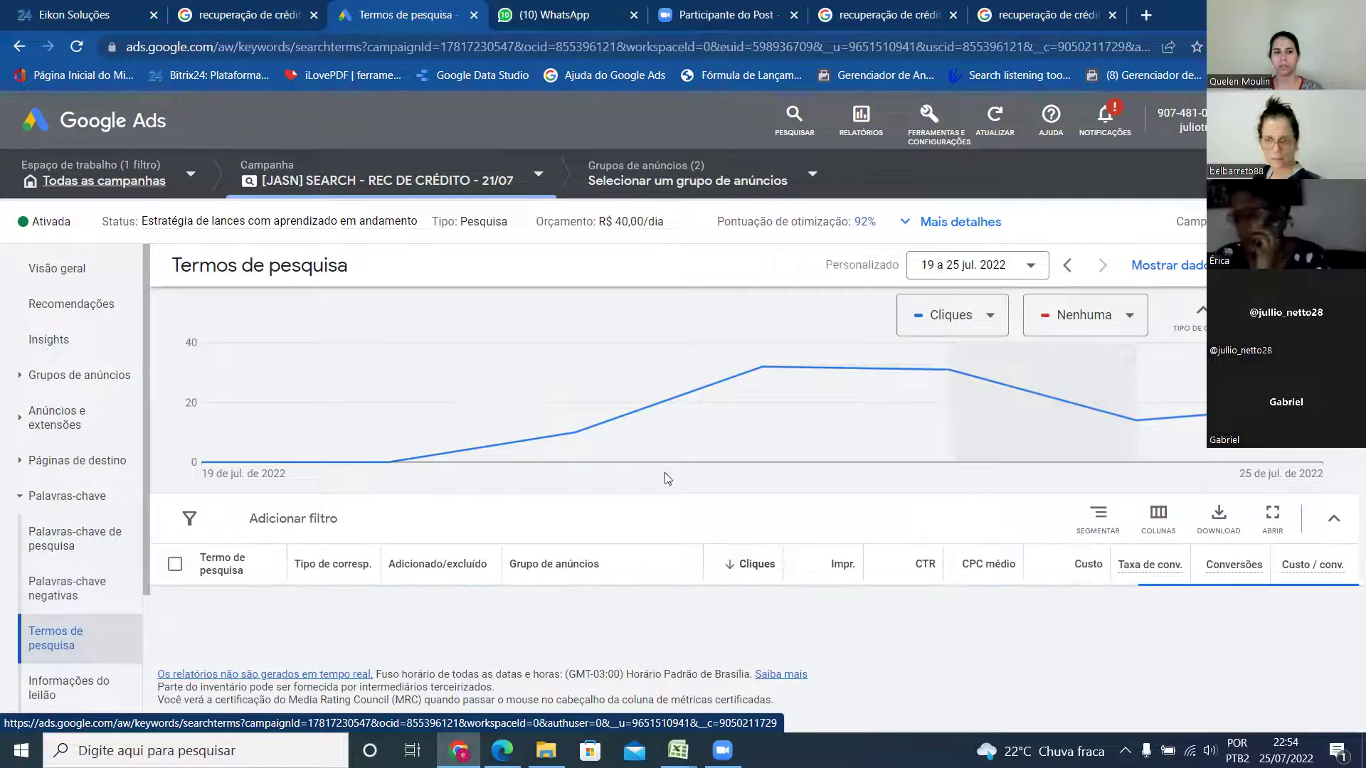
mouse_move(572, 421)
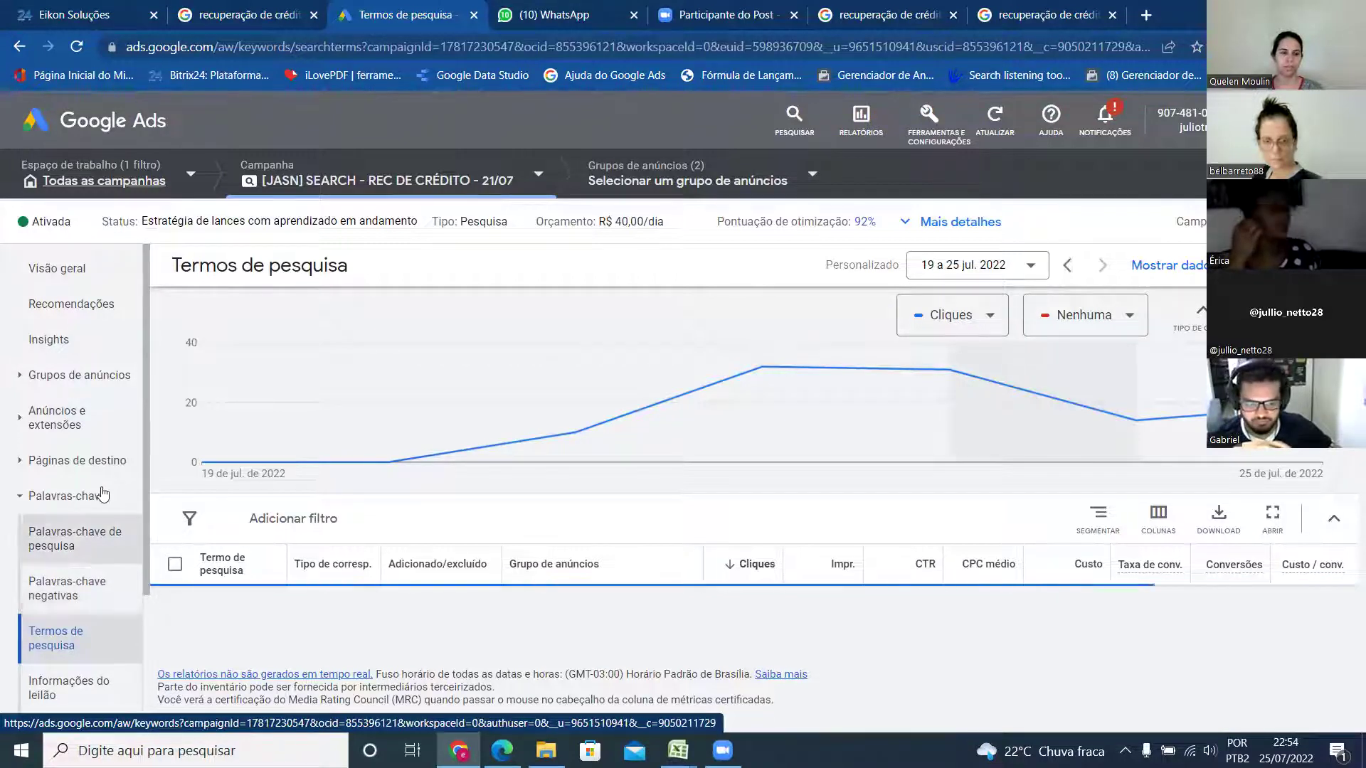
scroll(107, 526, down, 3)
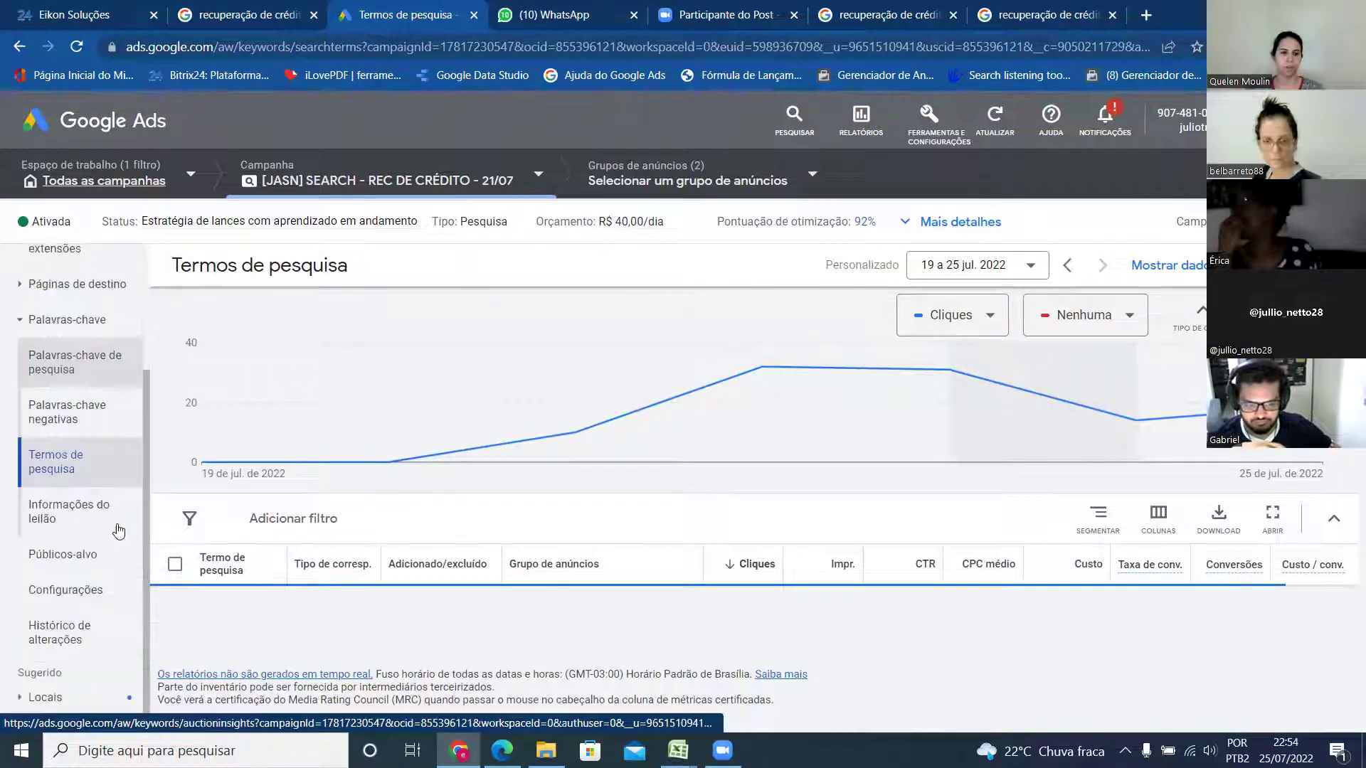
- Review Configurações, then open the Locais report of clicks by Brazilian state
click(76, 594)
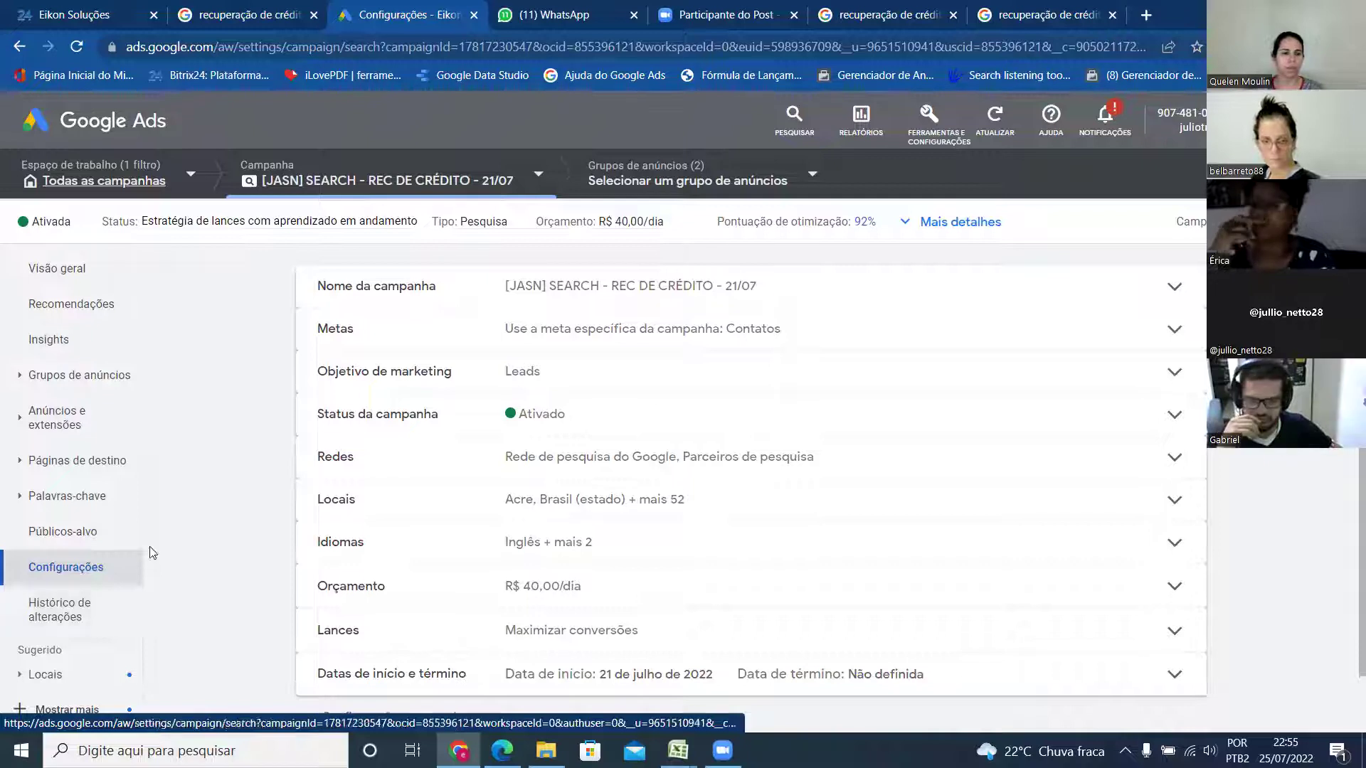
click(106, 672)
double_click(112, 654)
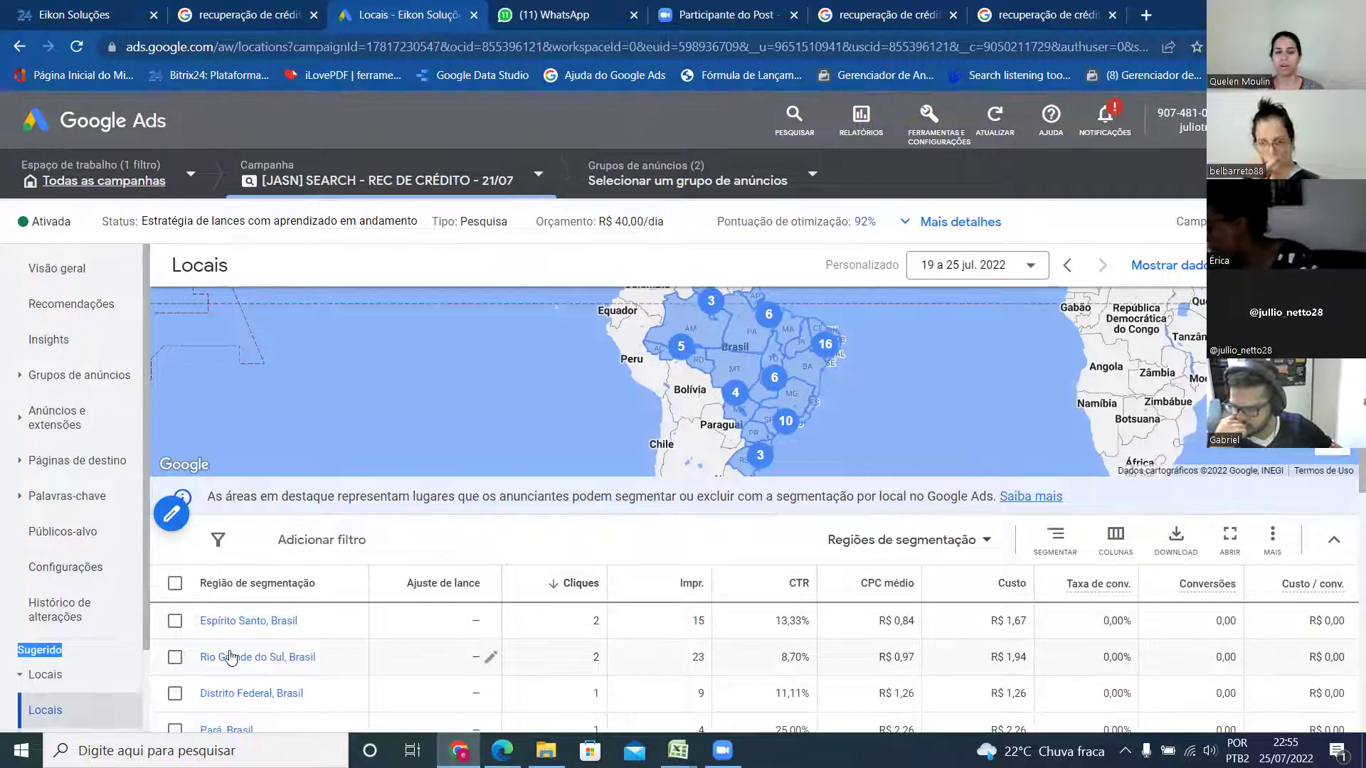
- Sort the locations table by Conversões, then reverse it to ascending
drag(146, 631, 145, 656)
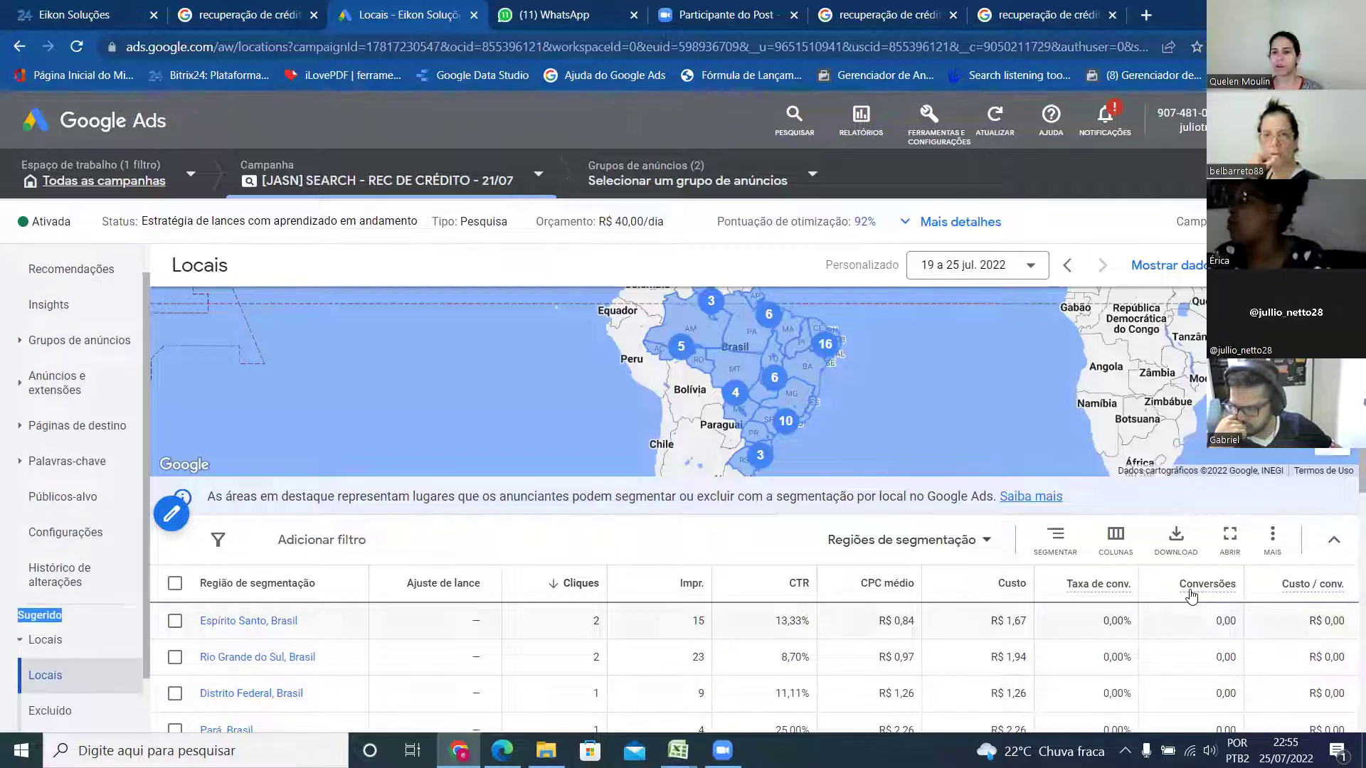
mouse_move(1191, 596)
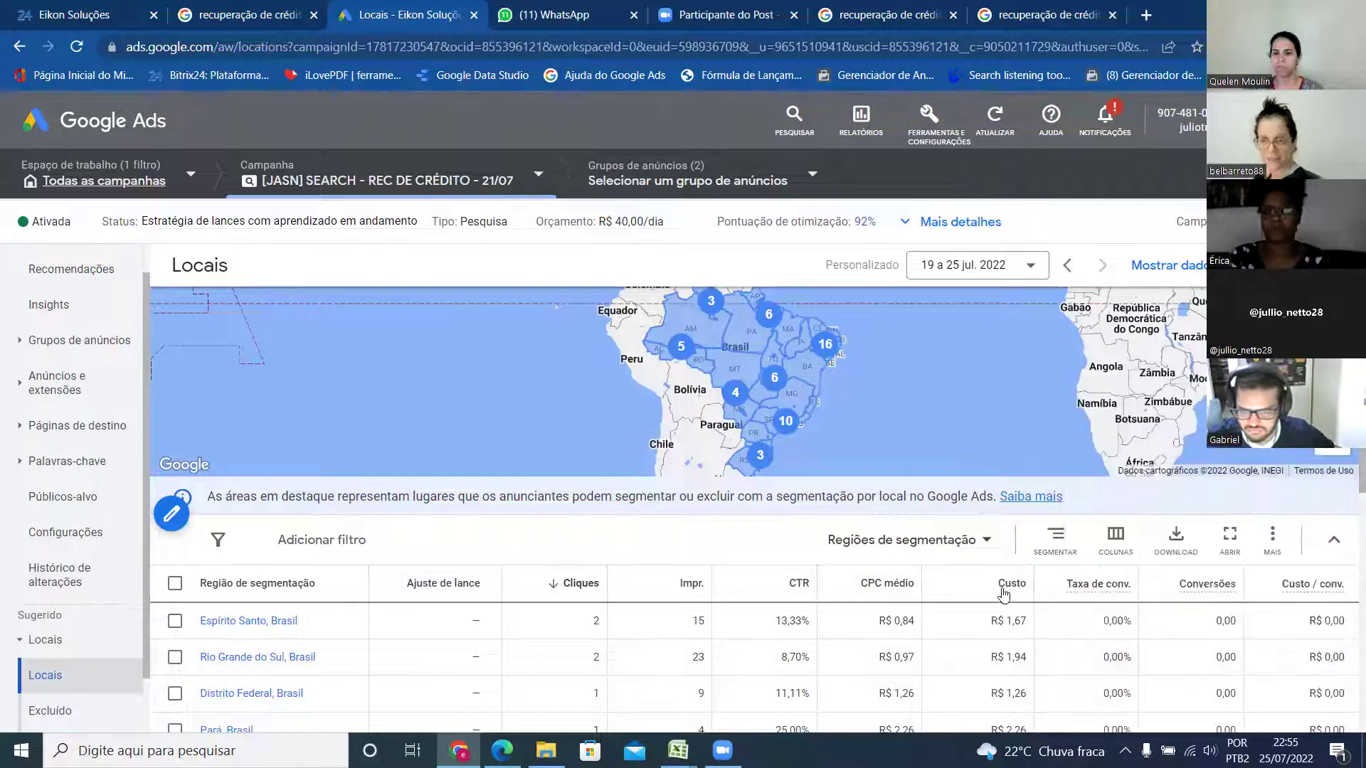
click(1159, 585)
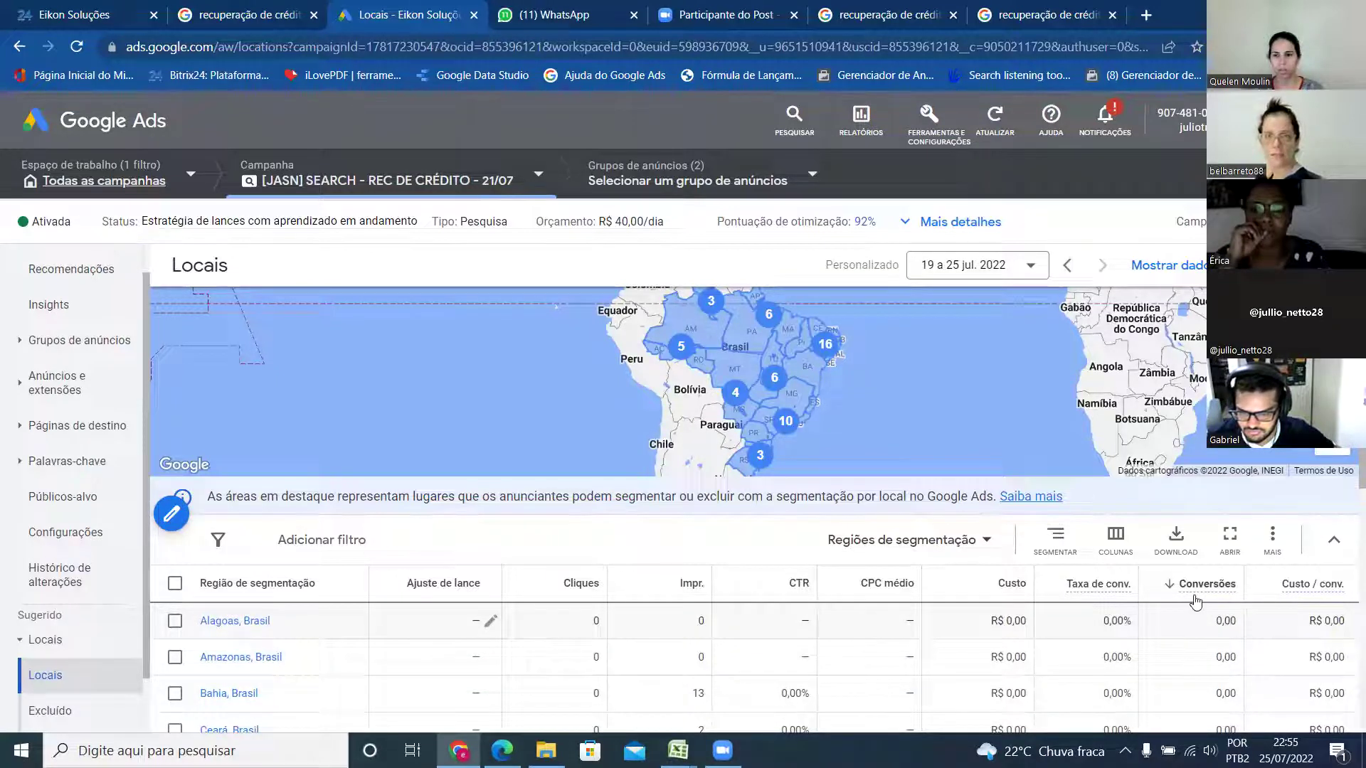
mouse_move(1197, 594)
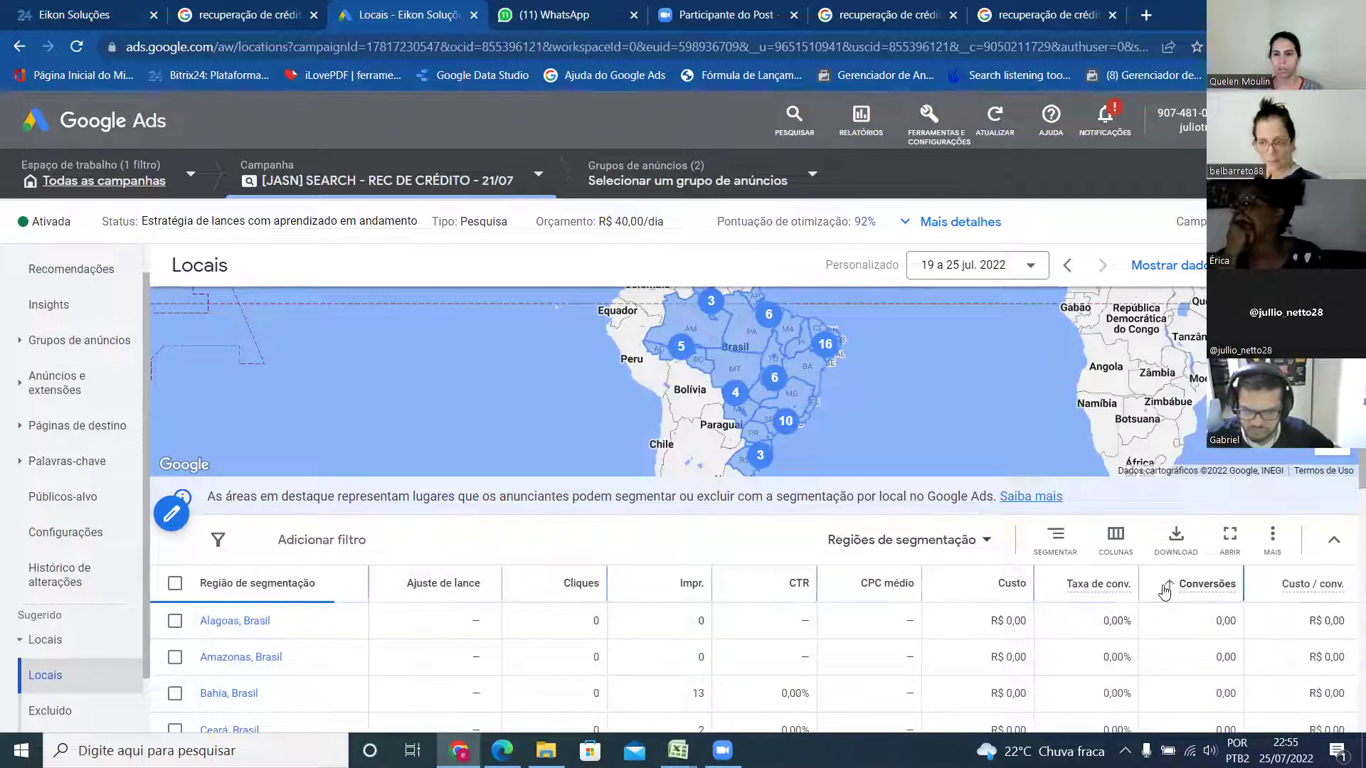
click(1164, 588)
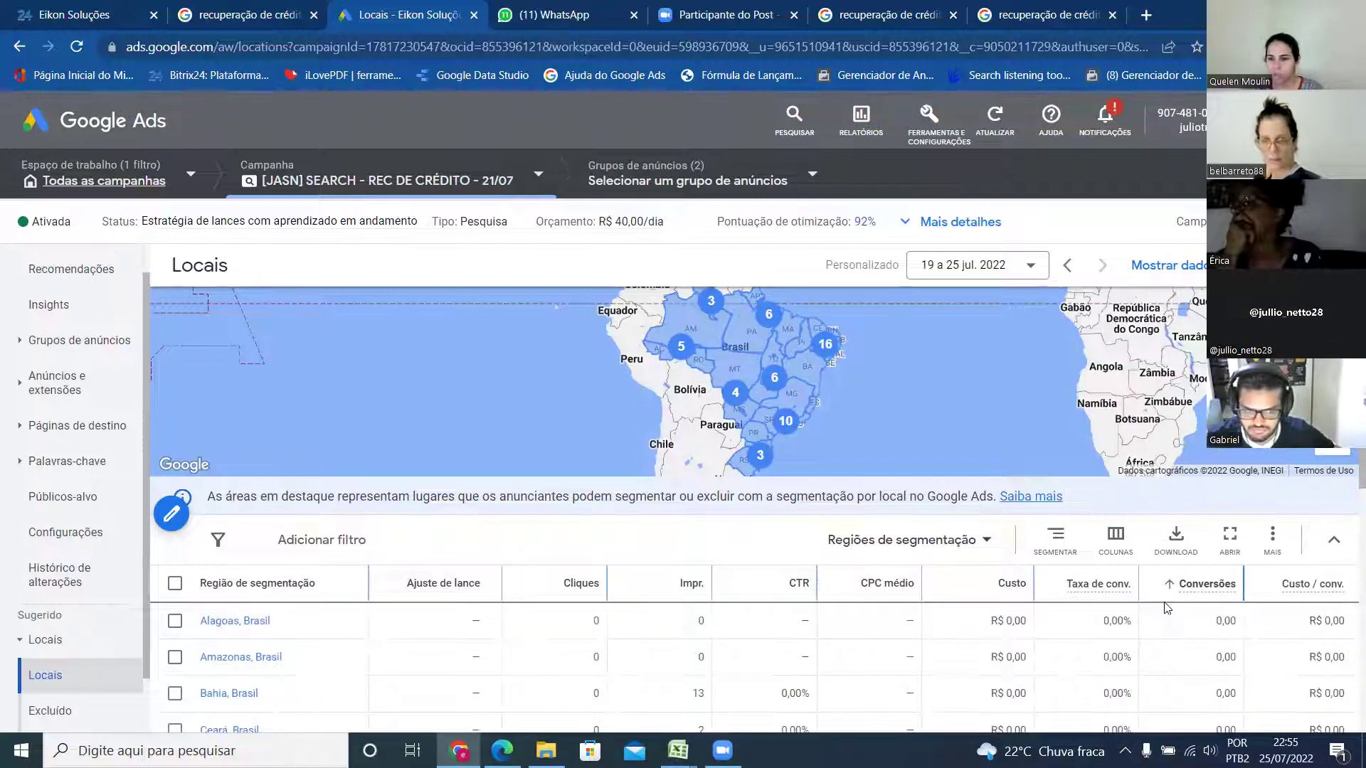
- Page through the locations table to rows 11–20 of 53, including Pará and Rio Grande do Sul
scroll(1166, 608, down, 7)
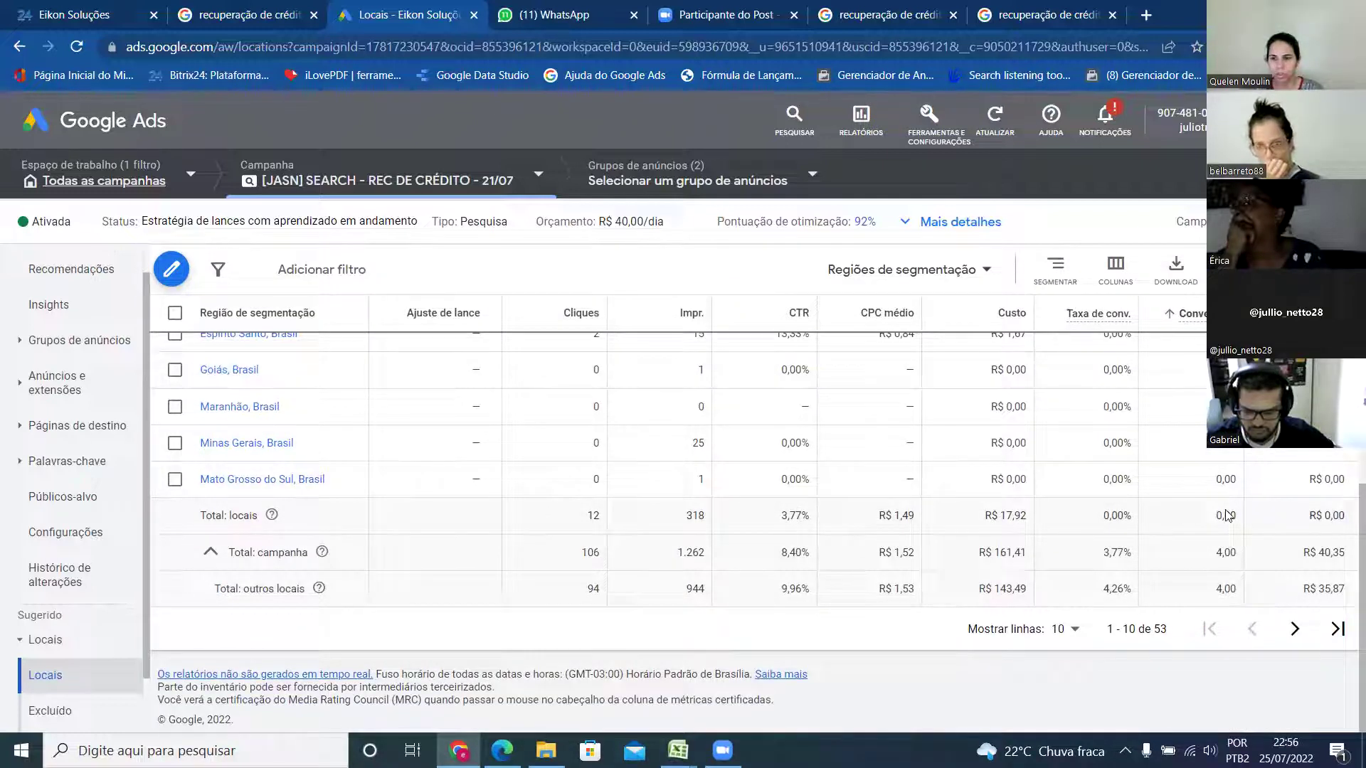
scroll(1229, 515, up, 3)
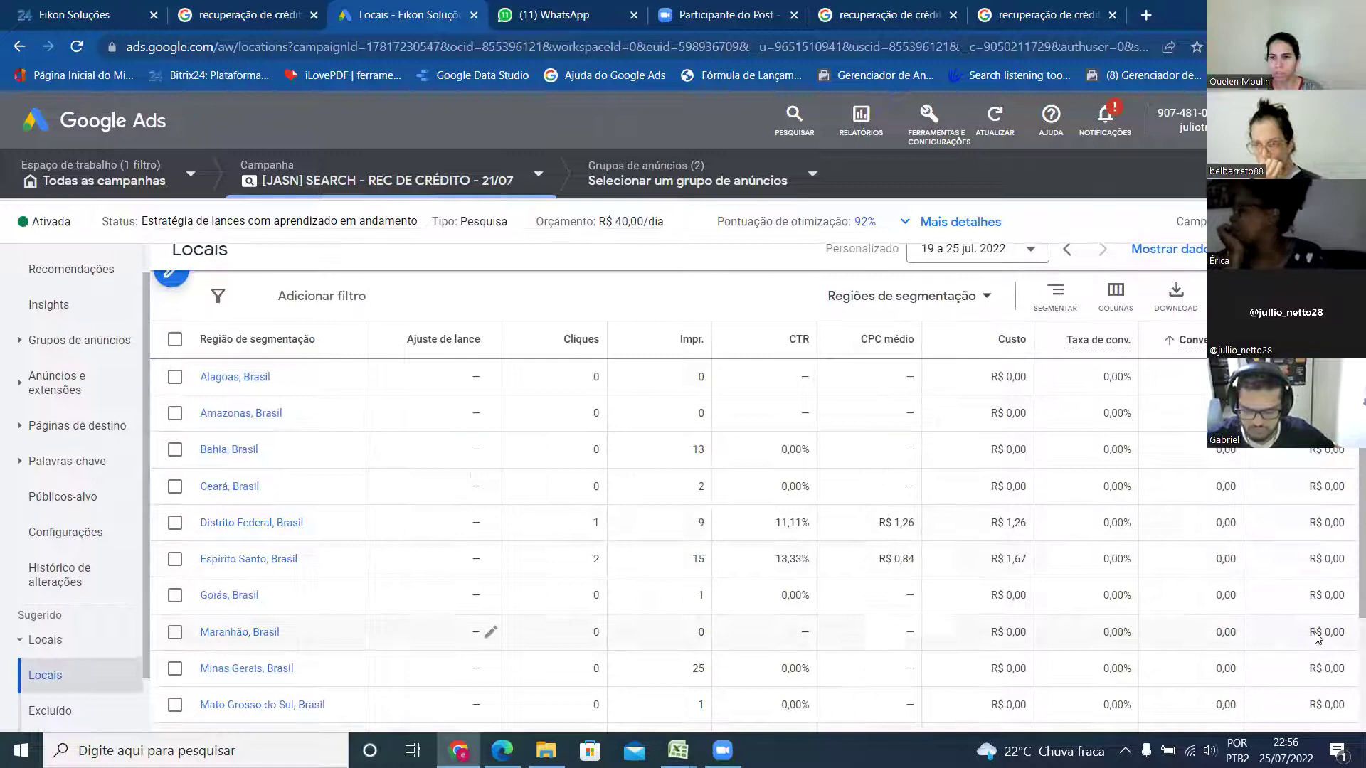
scroll(1291, 597, down, 2)
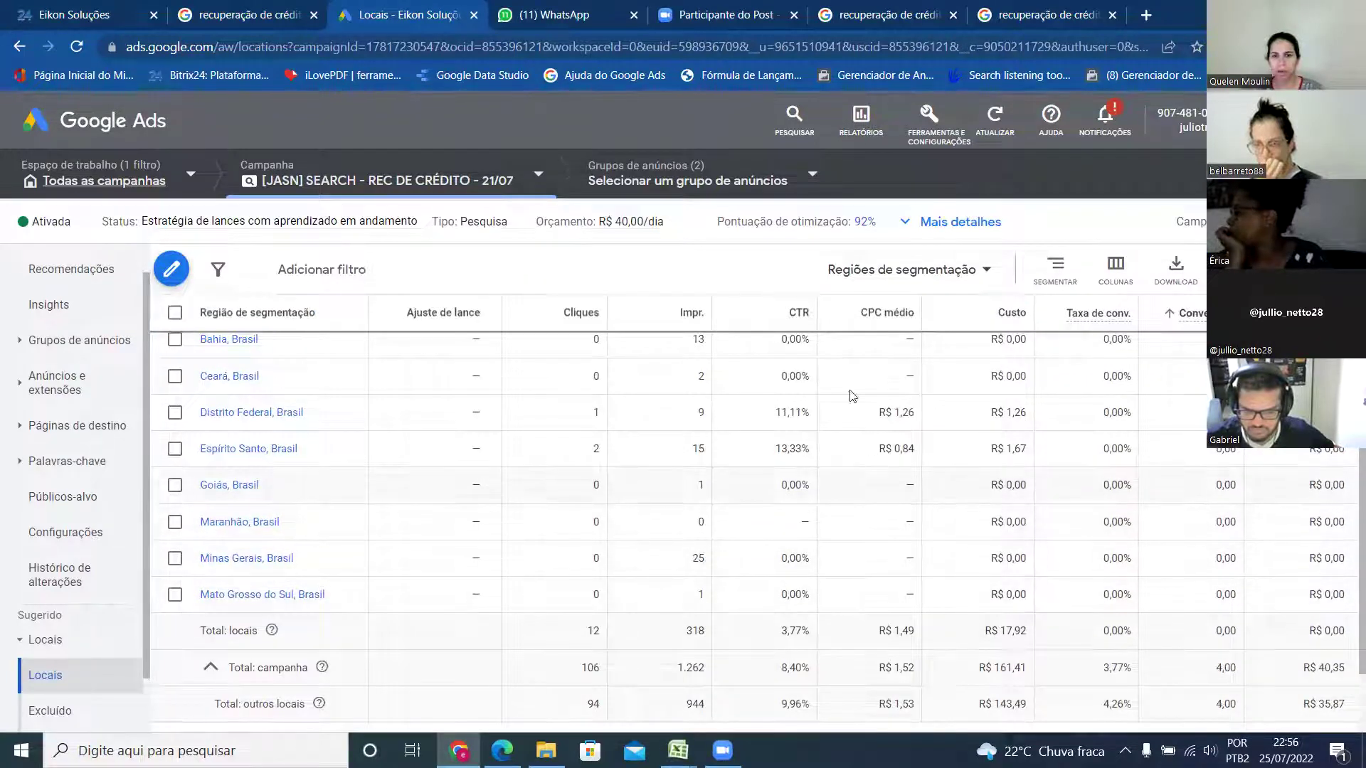
scroll(1167, 490, down, 2)
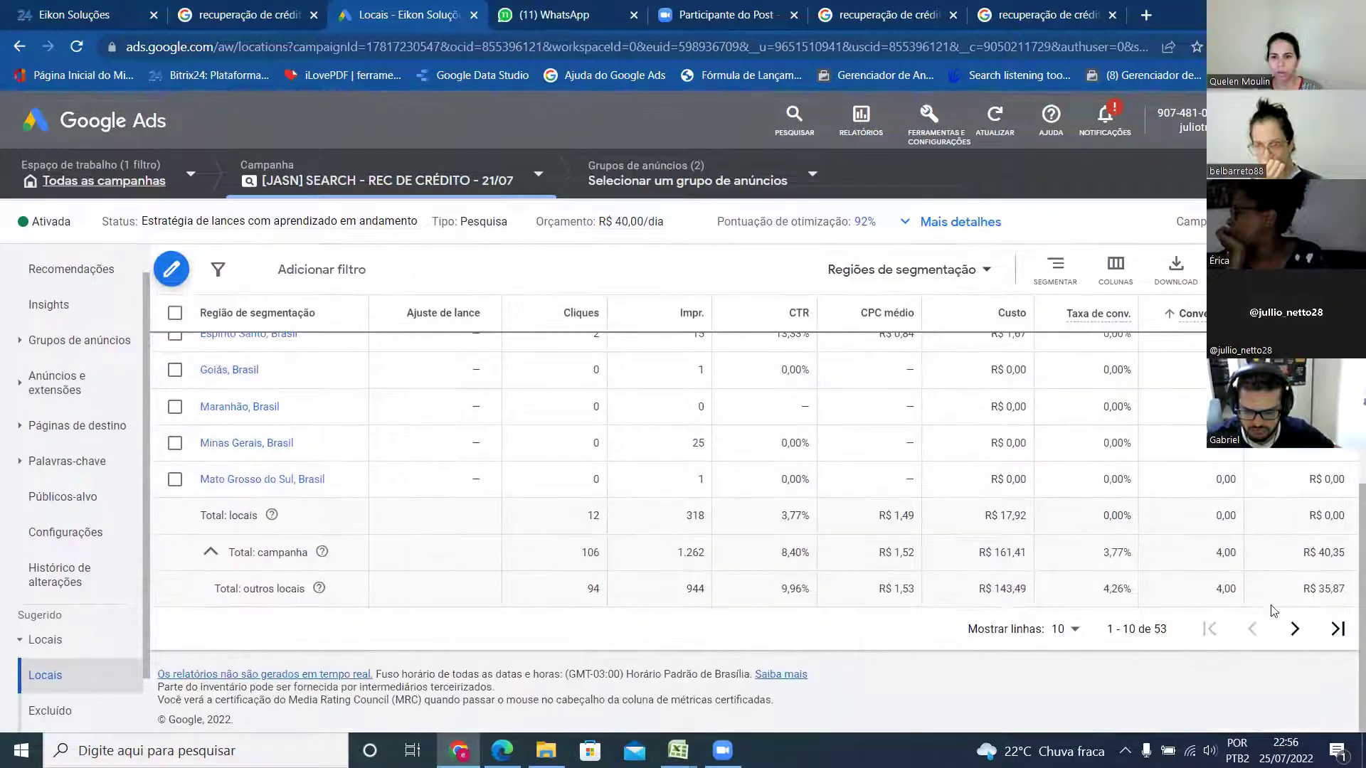
click(1295, 629)
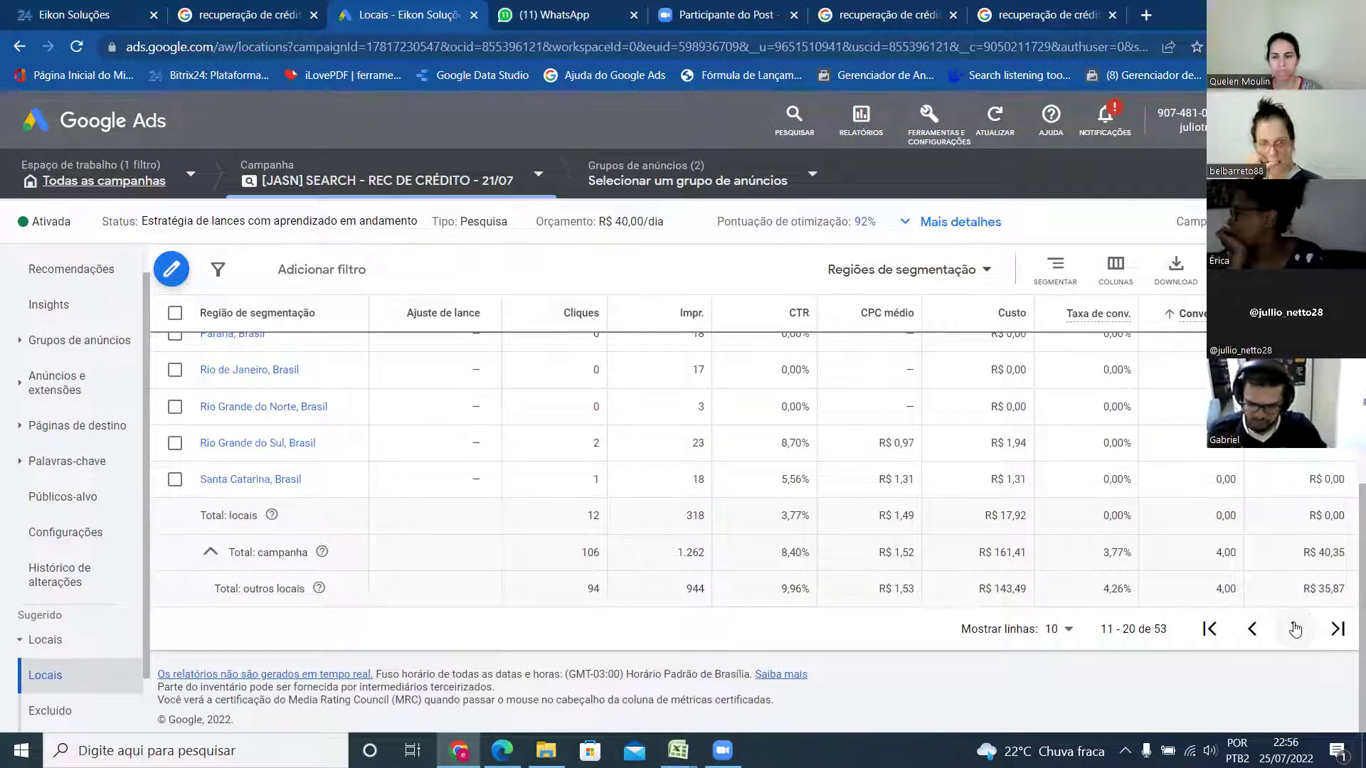
scroll(1145, 527, up, 5)
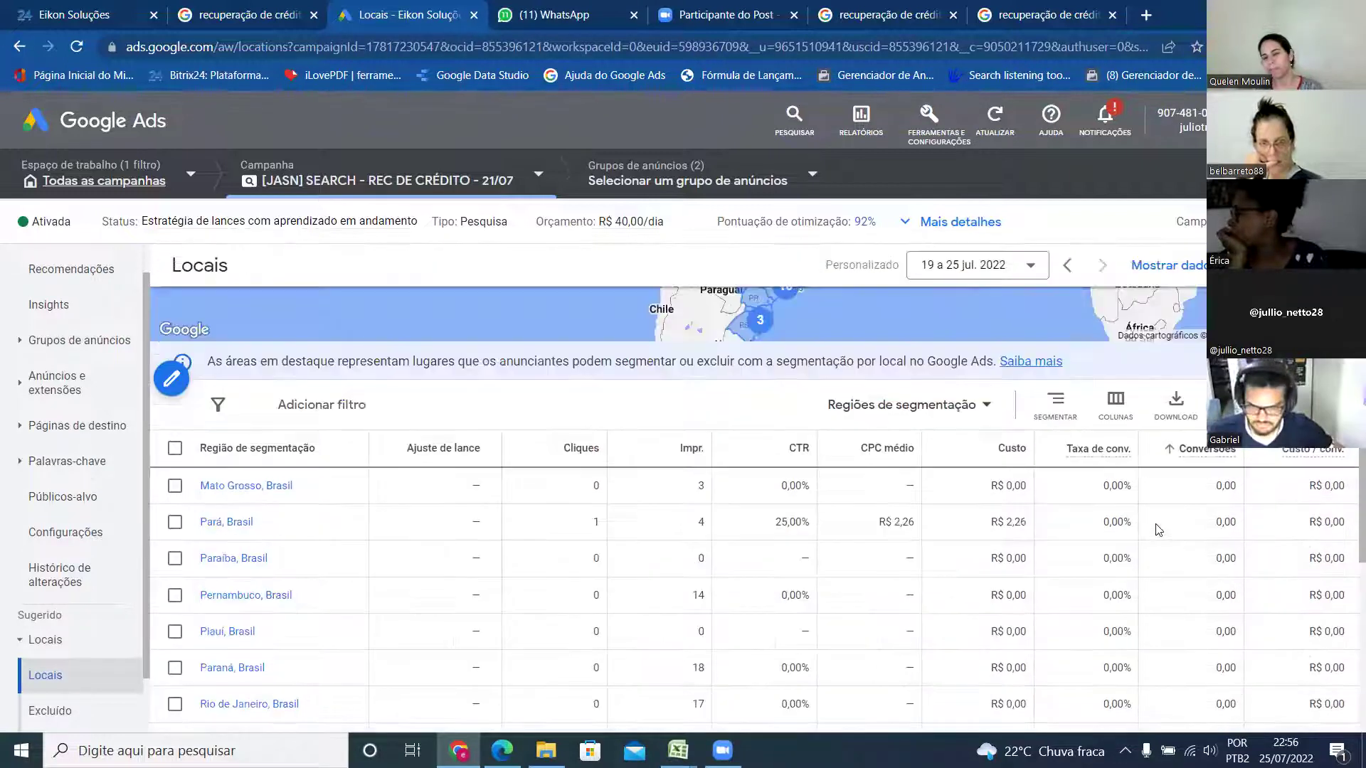
scroll(1158, 531, up, 2)
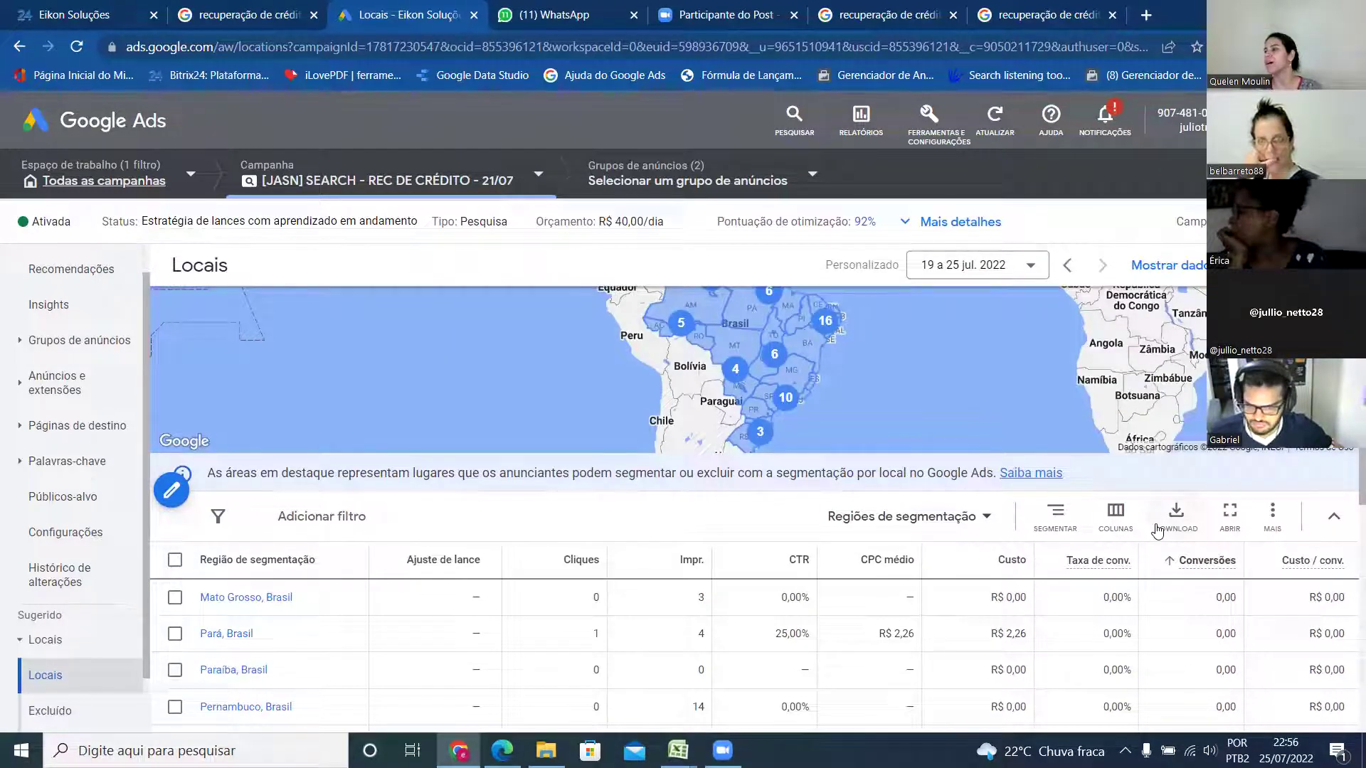
scroll(1030, 600, down, 2)
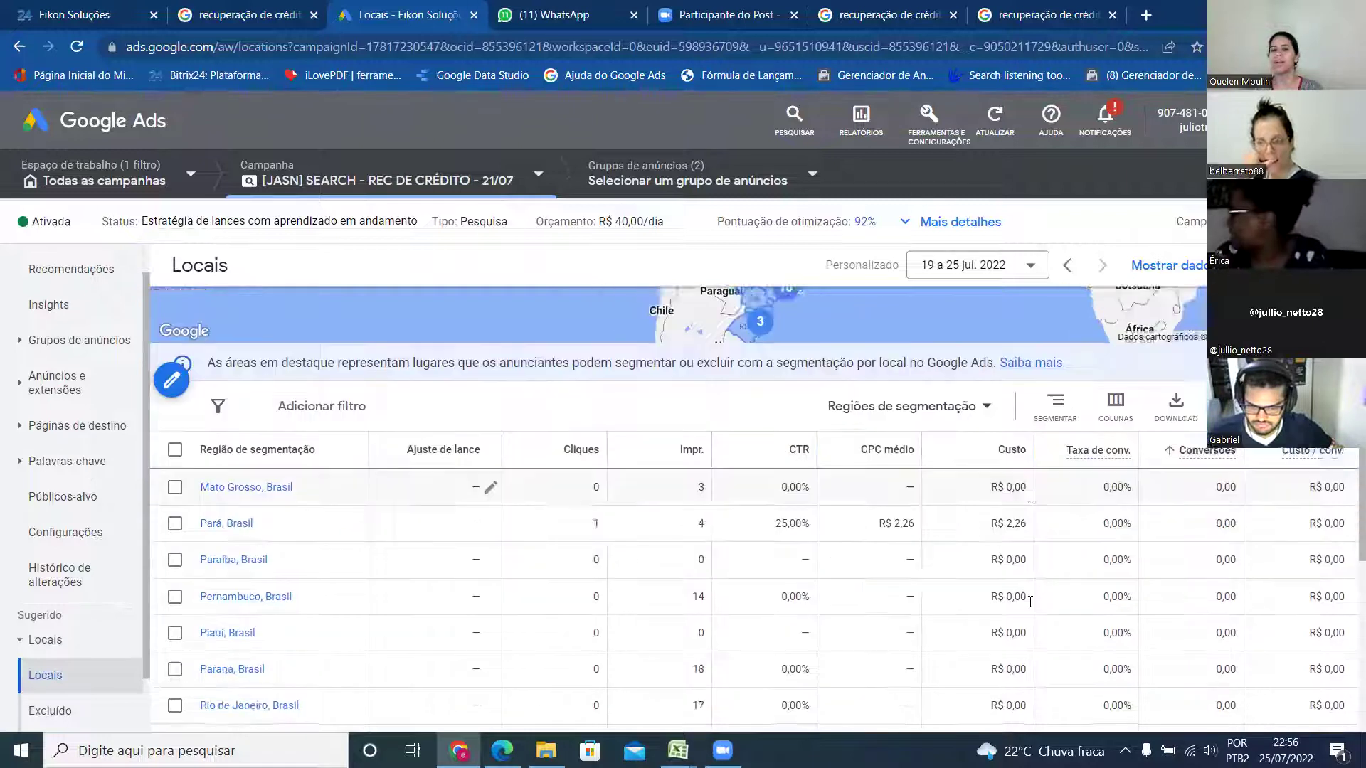
scroll(1030, 601, down, 2)
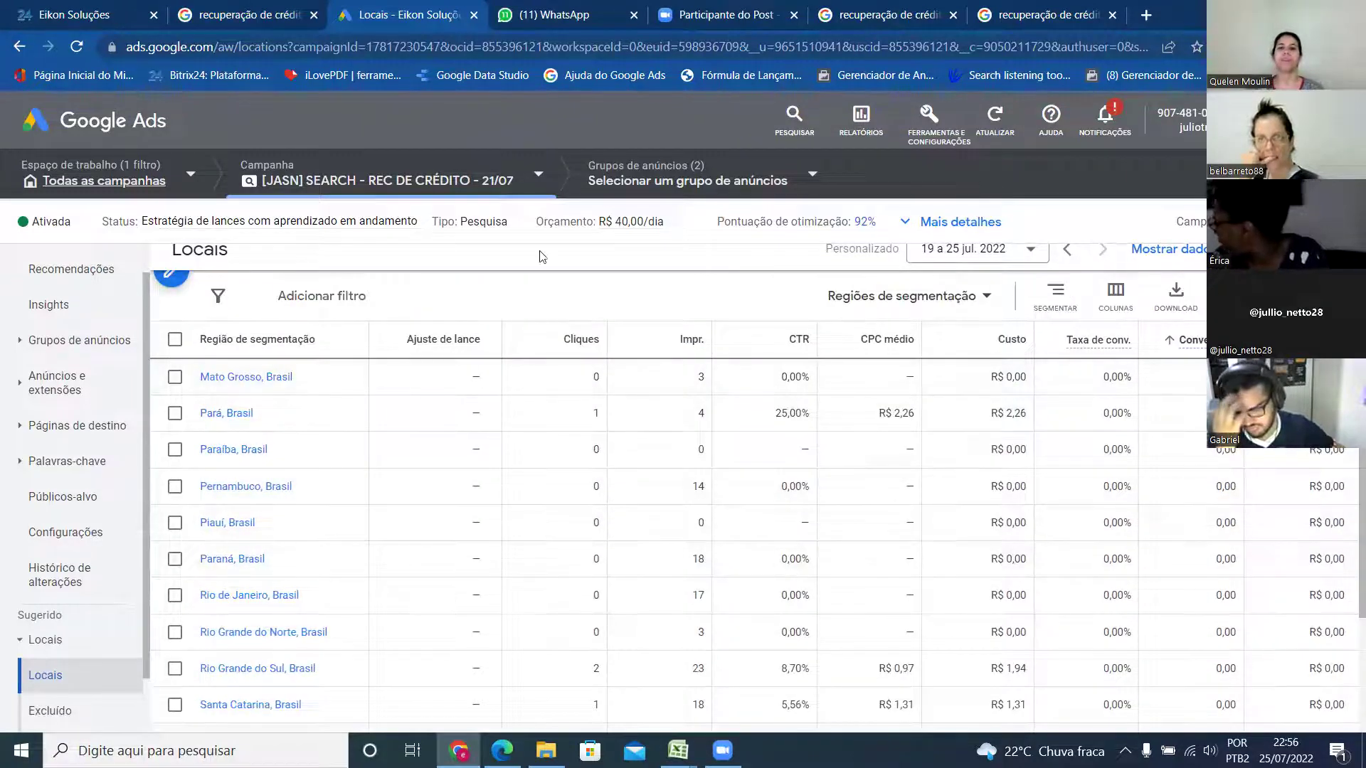
- Open Métricas > Conversões from Ferramentas e configurações, then browse its report and date-range options
click(932, 121)
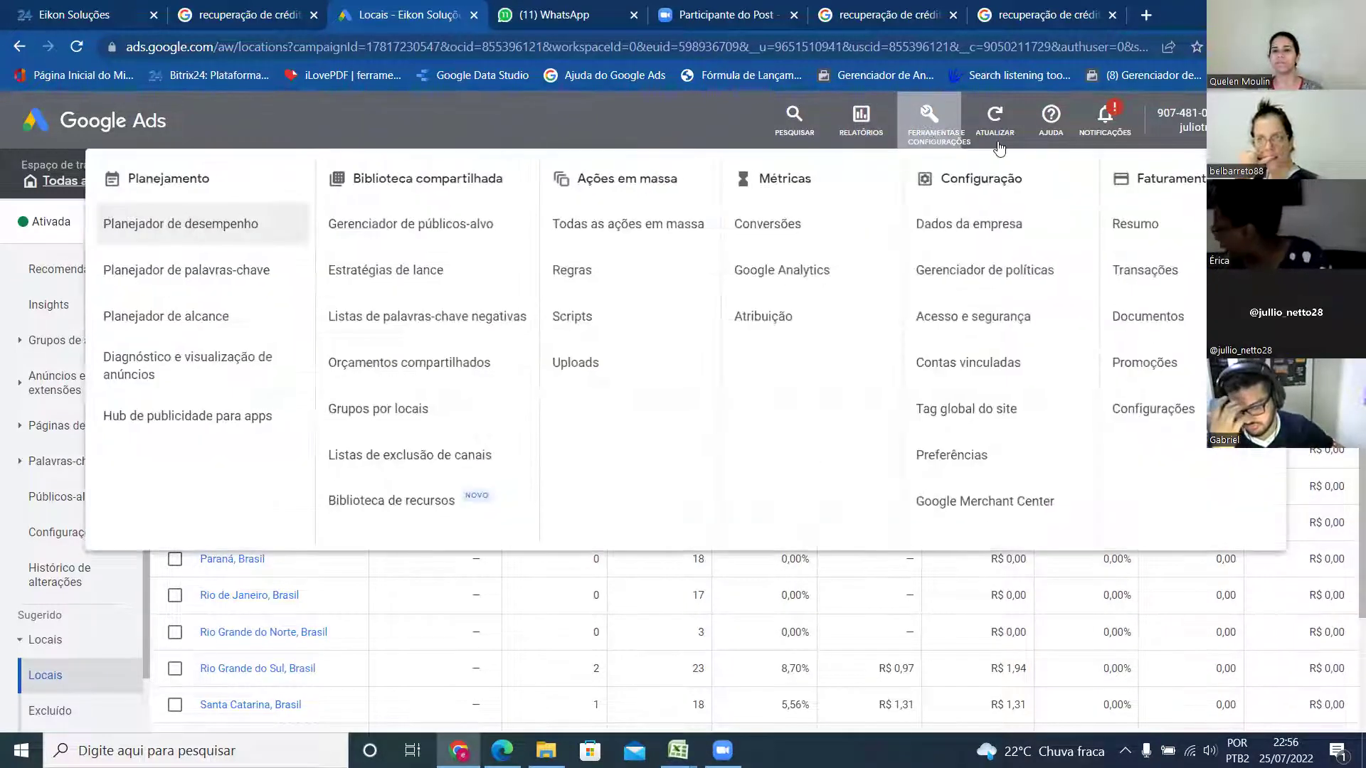
click(781, 219)
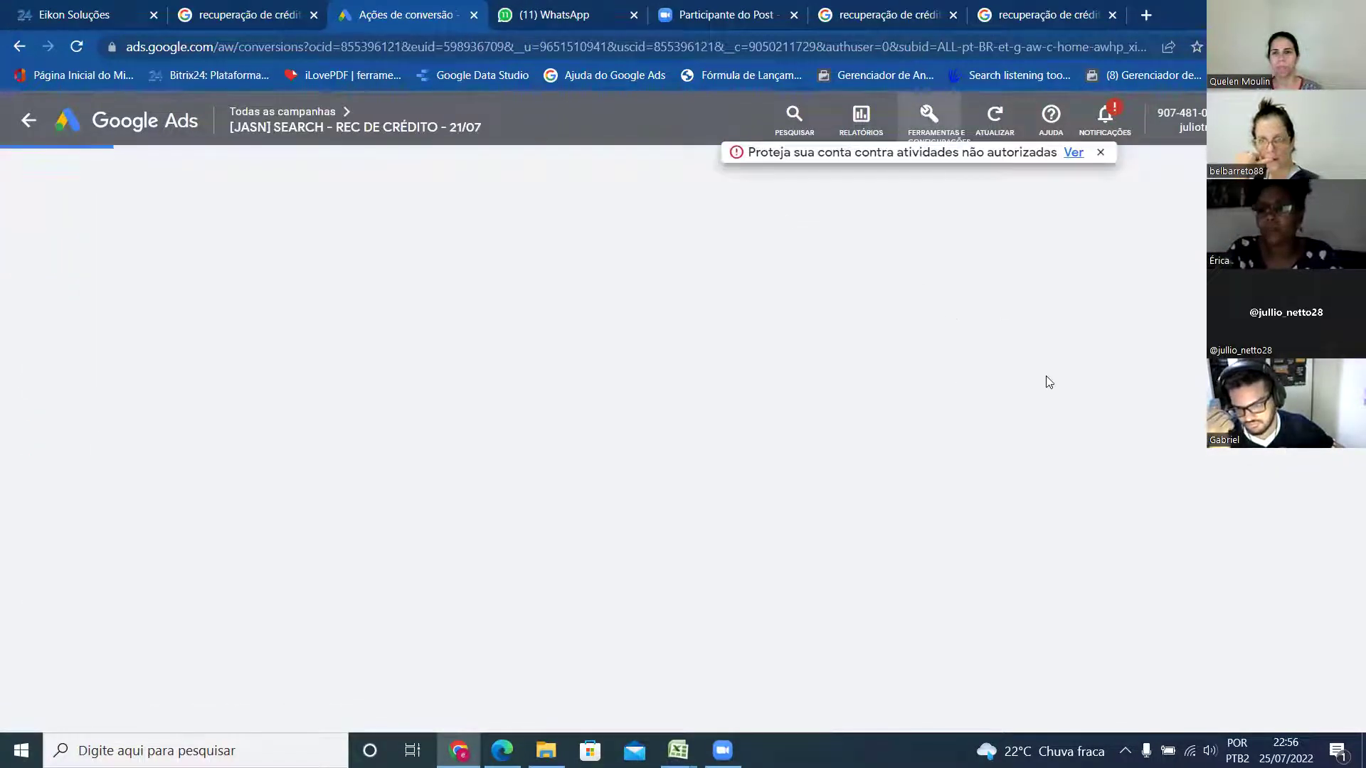
click(862, 121)
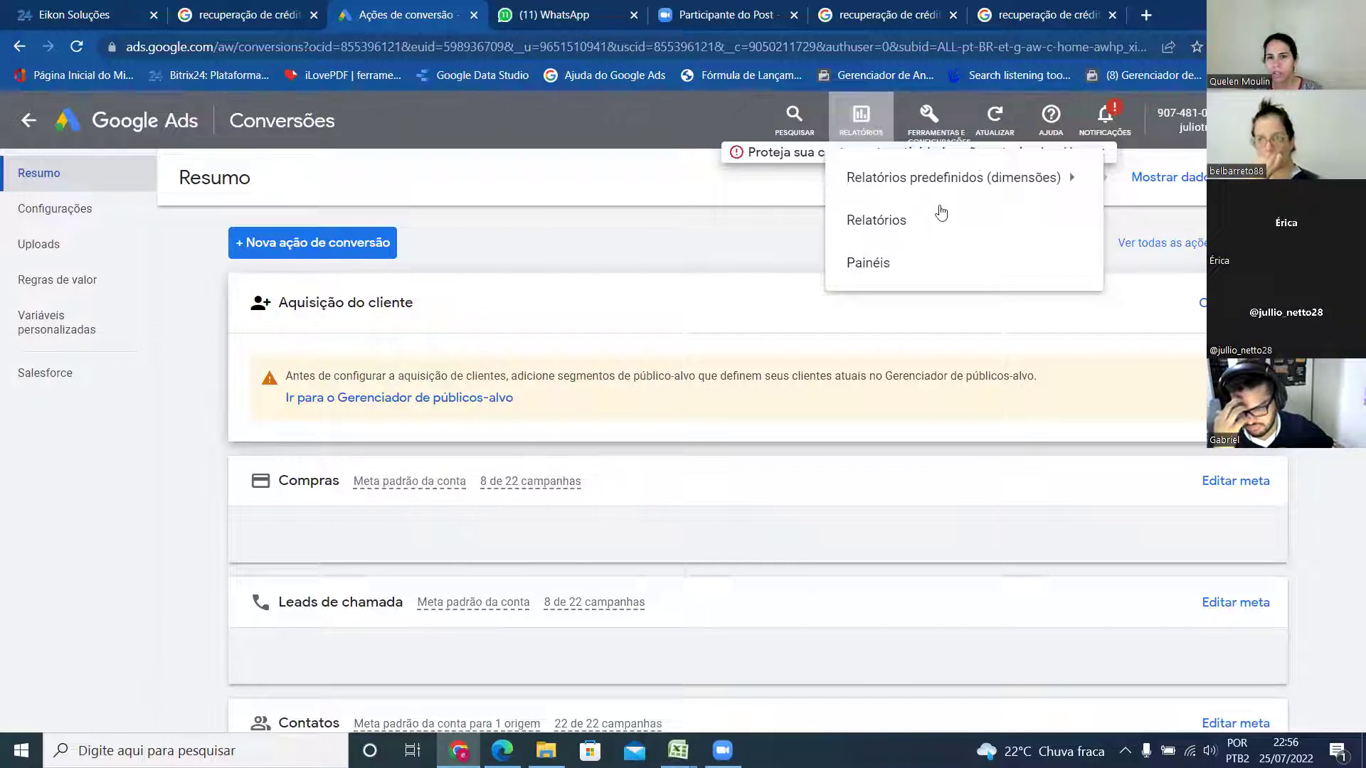
click(1070, 173)
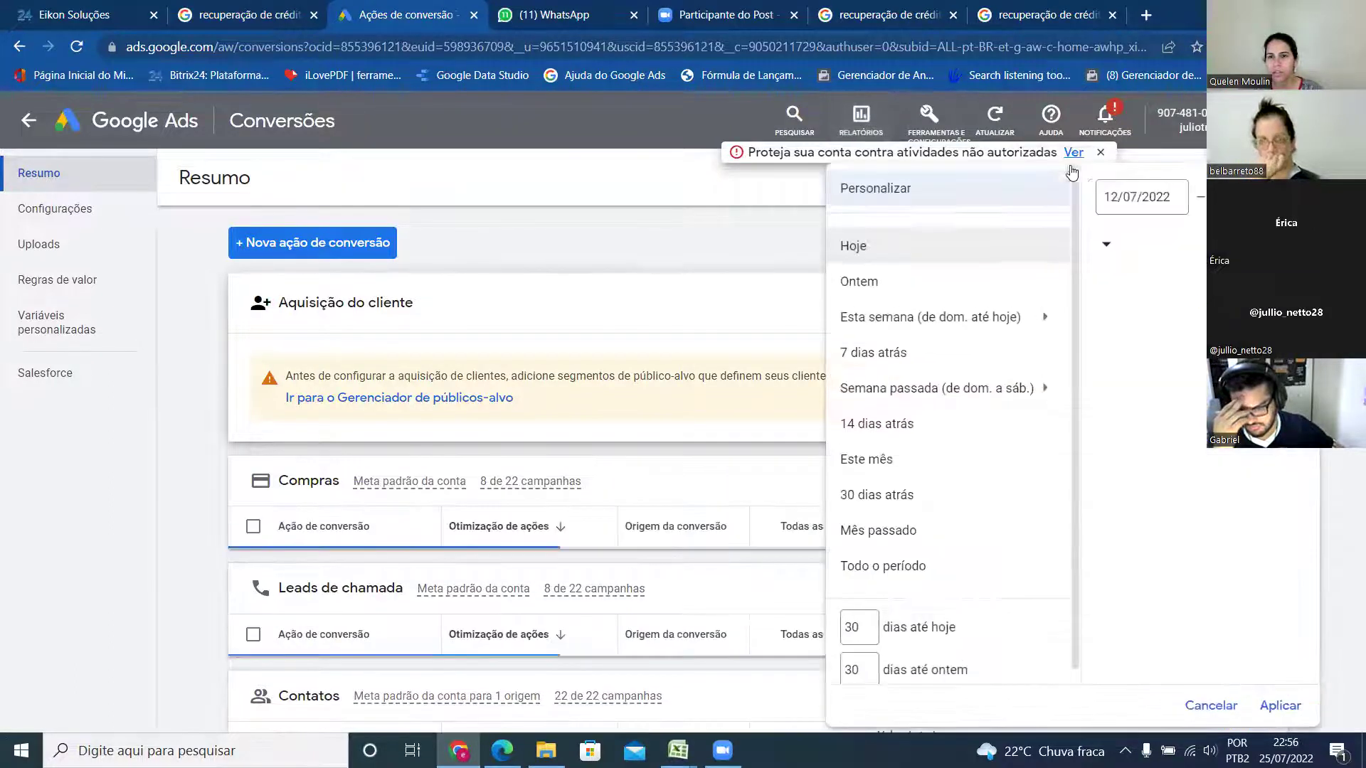
- Open the predefined Locais > Distância report under Relatórios predefinidos (dimensões)
click(881, 141)
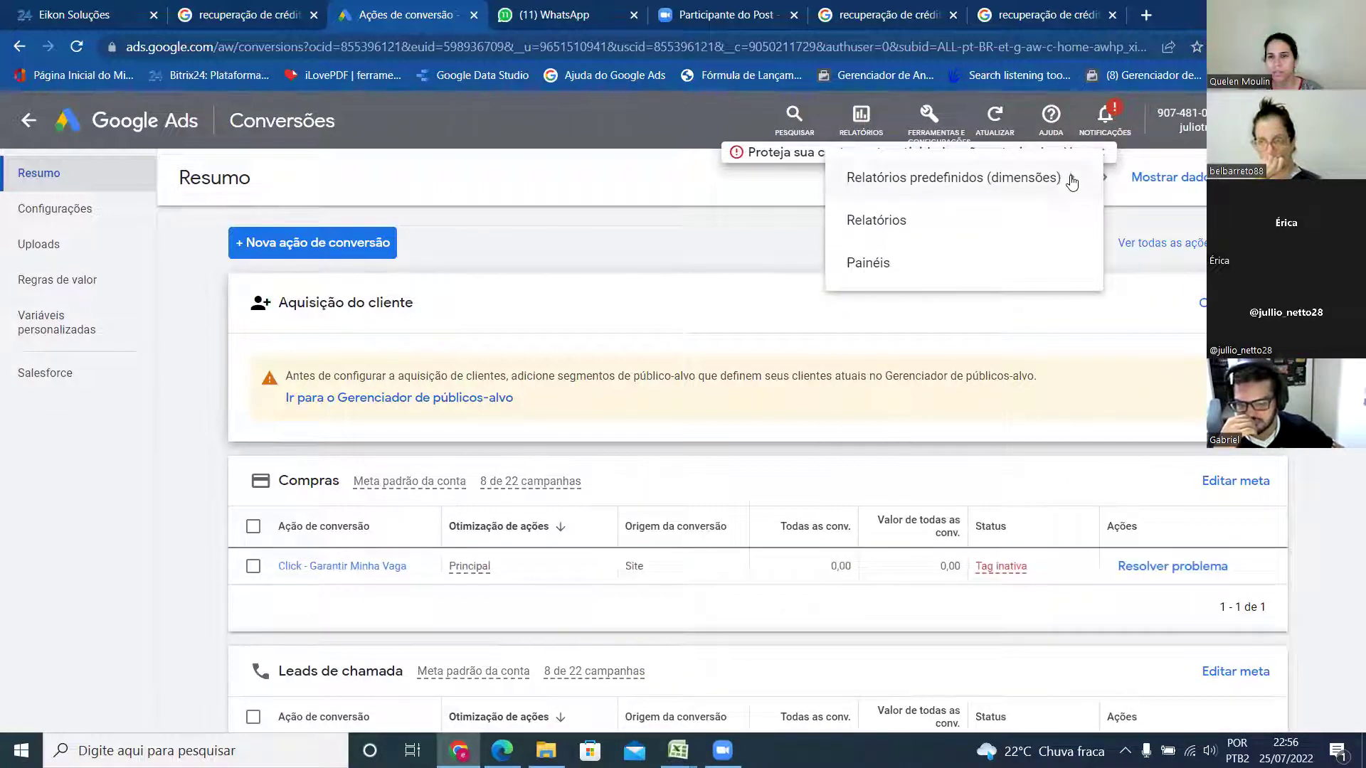
click(1072, 183)
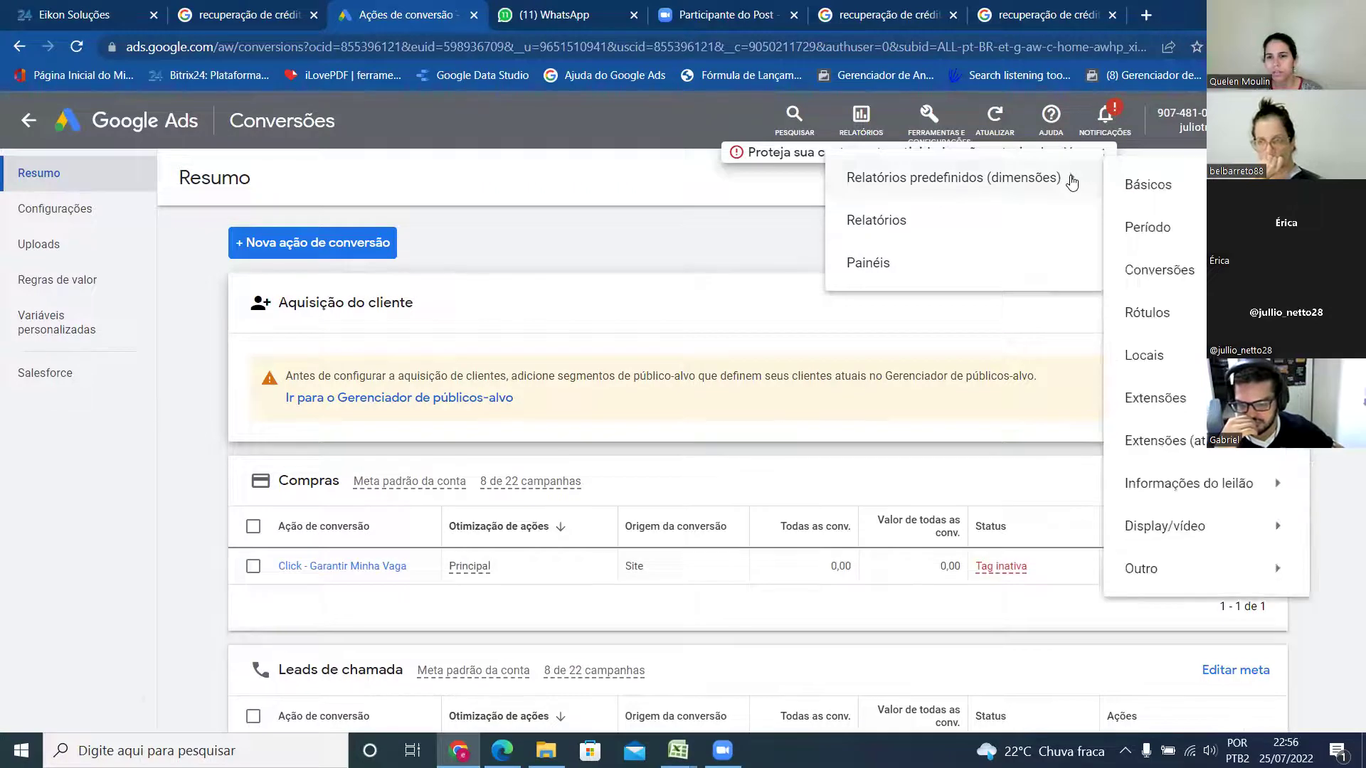
mouse_move(1199, 362)
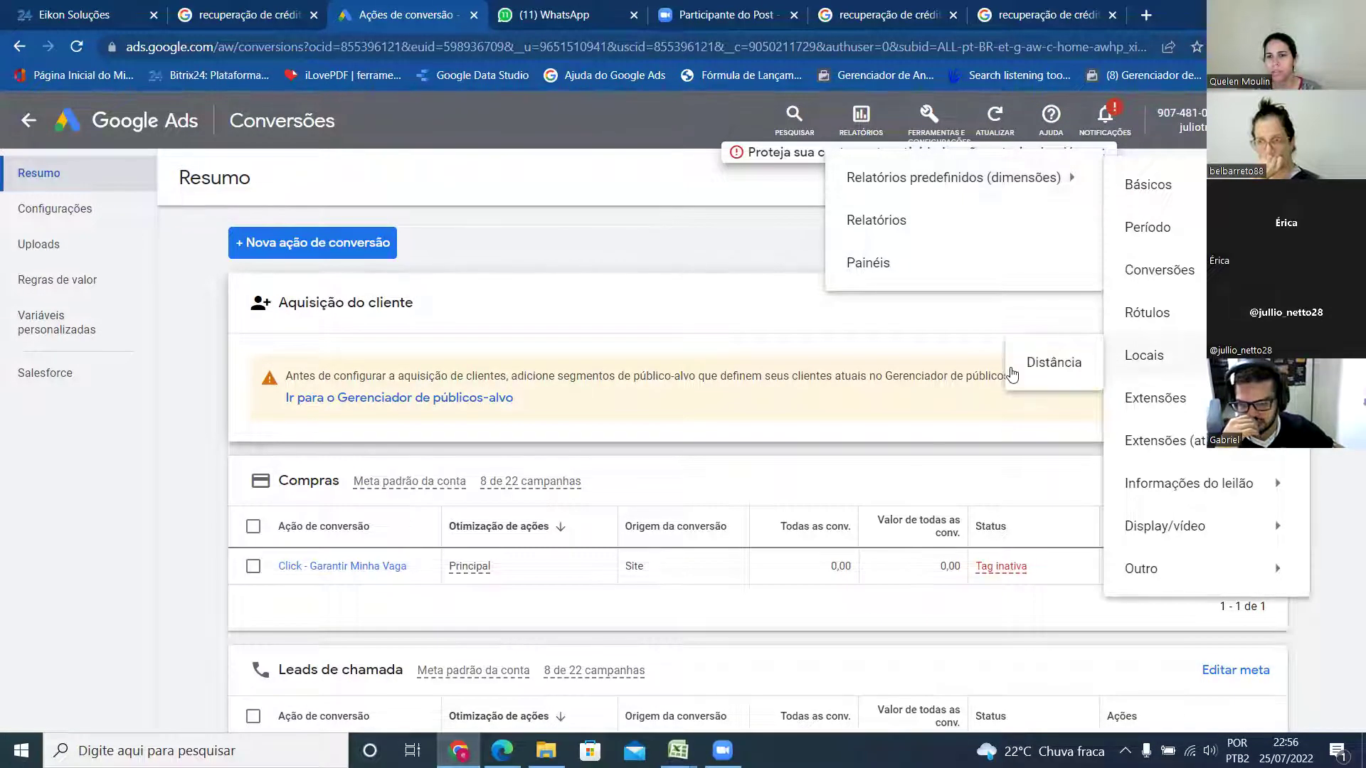
click(1064, 364)
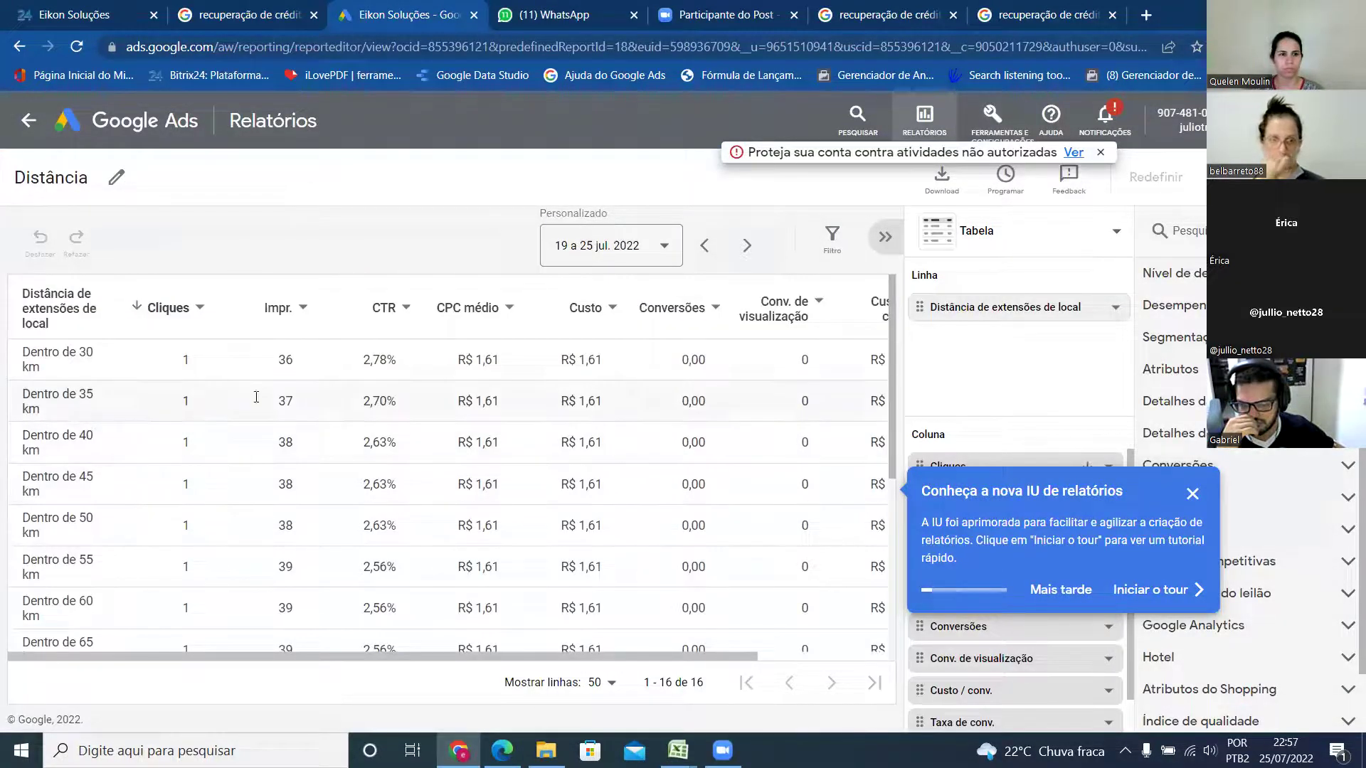
- Review the Distância report for 12–18 jul. 2022 ranked by clicks, checking the Conversões column options
scroll(120, 450, down, 5)
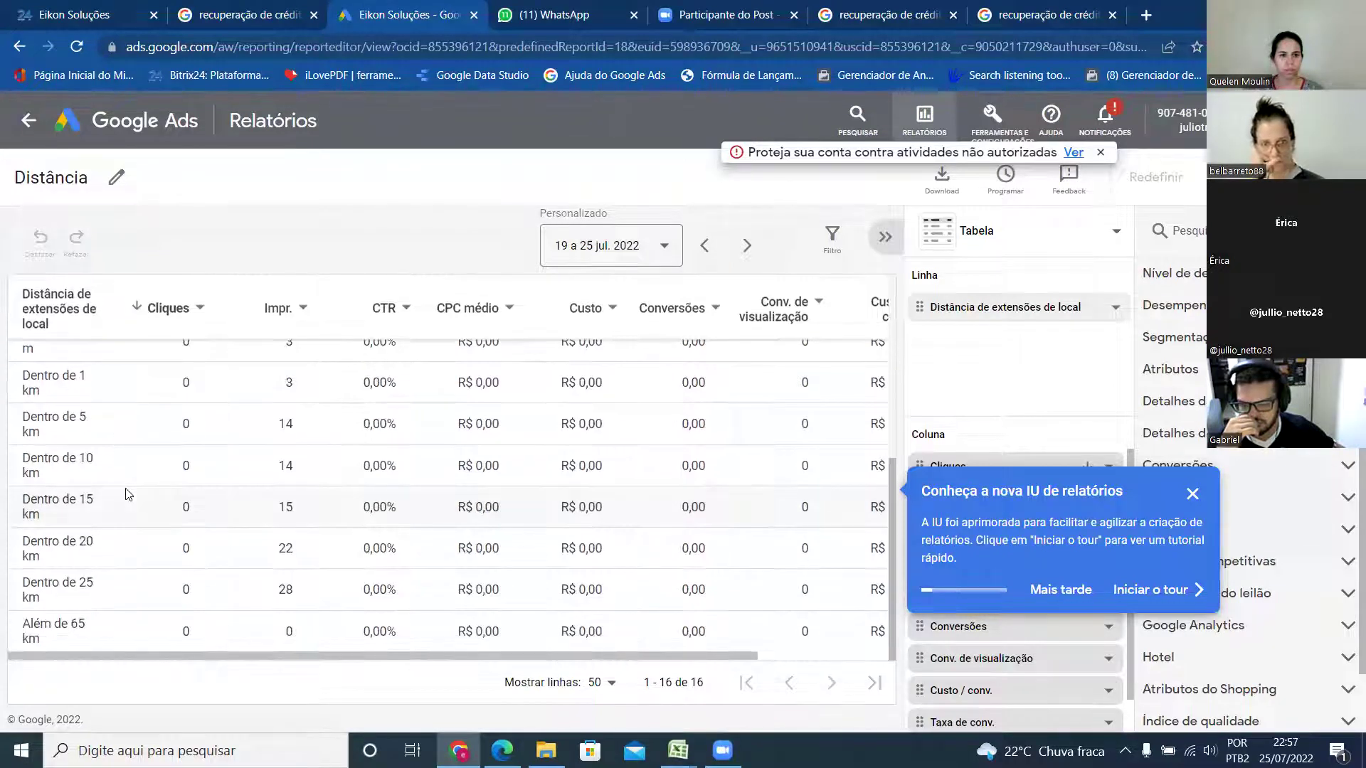
scroll(619, 427, up, 5)
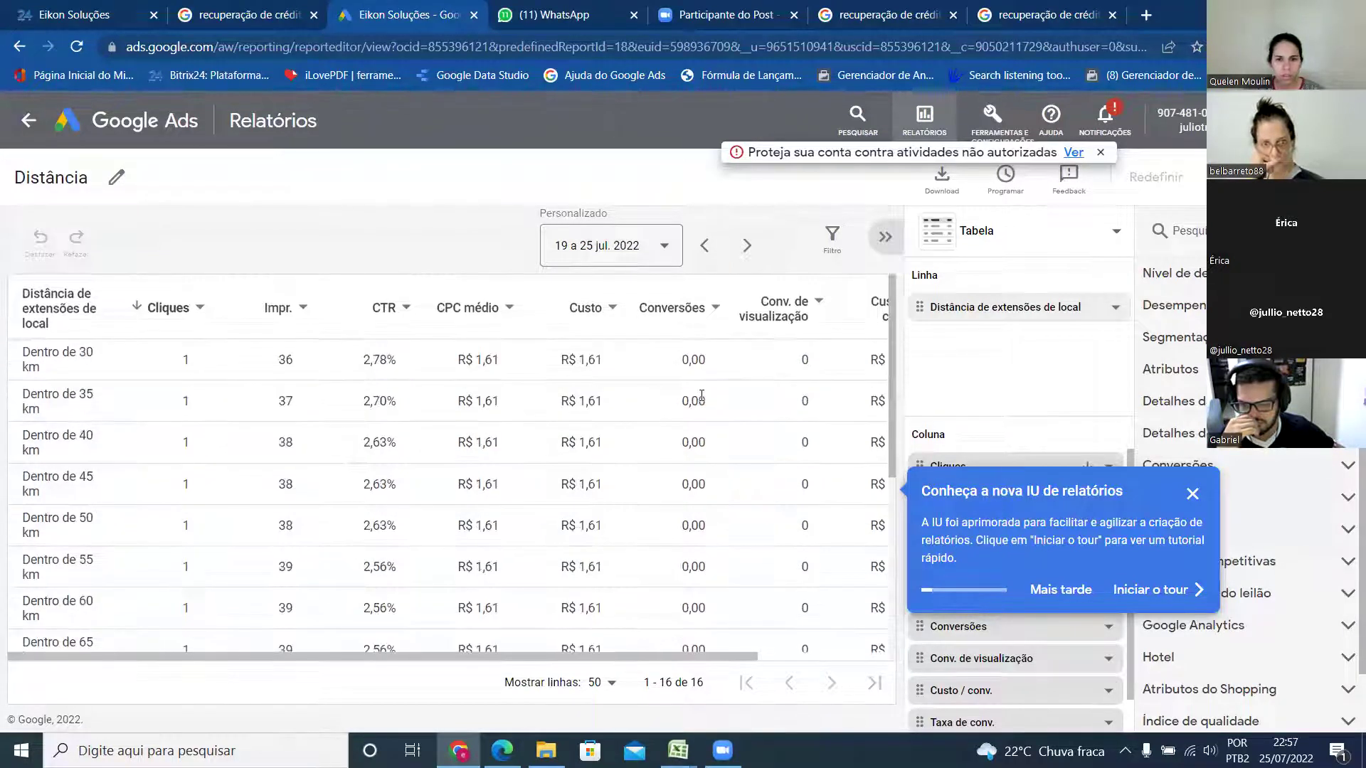
click(701, 314)
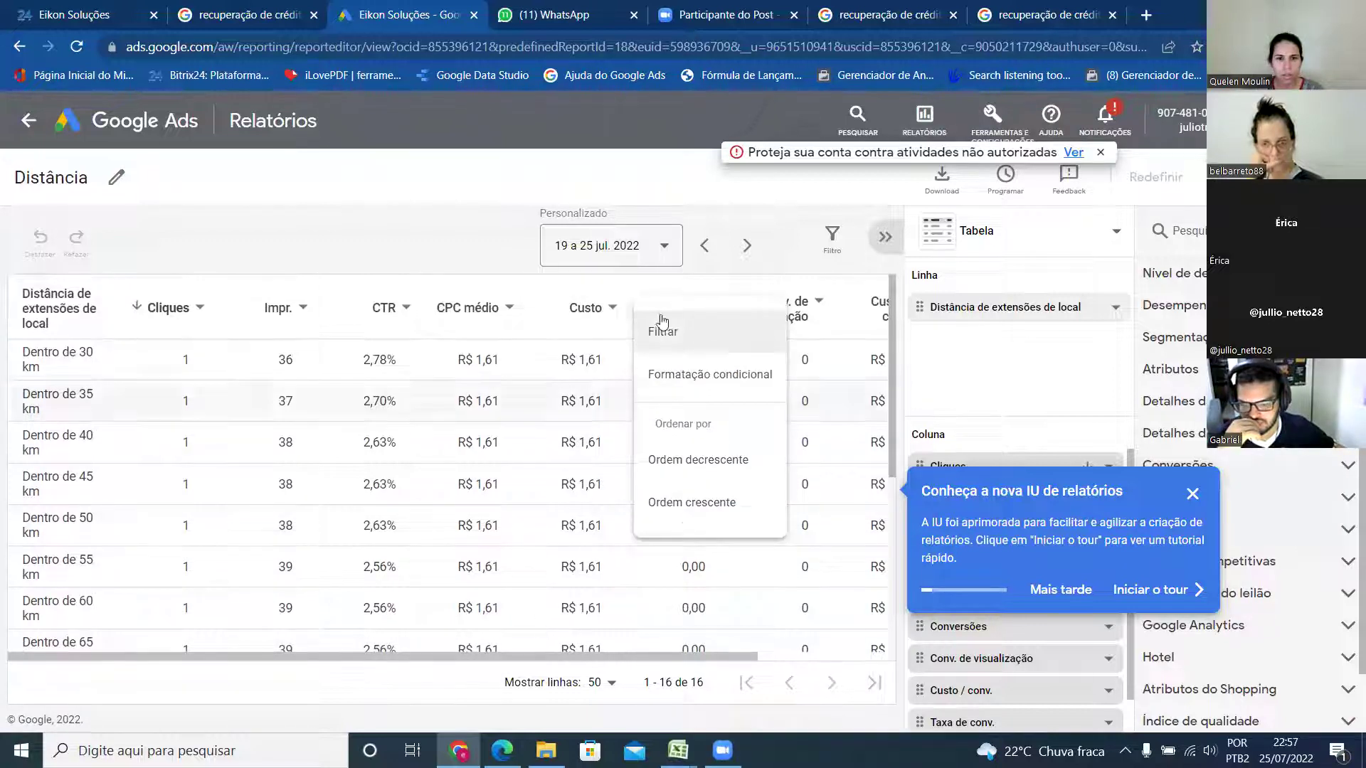
click(688, 266)
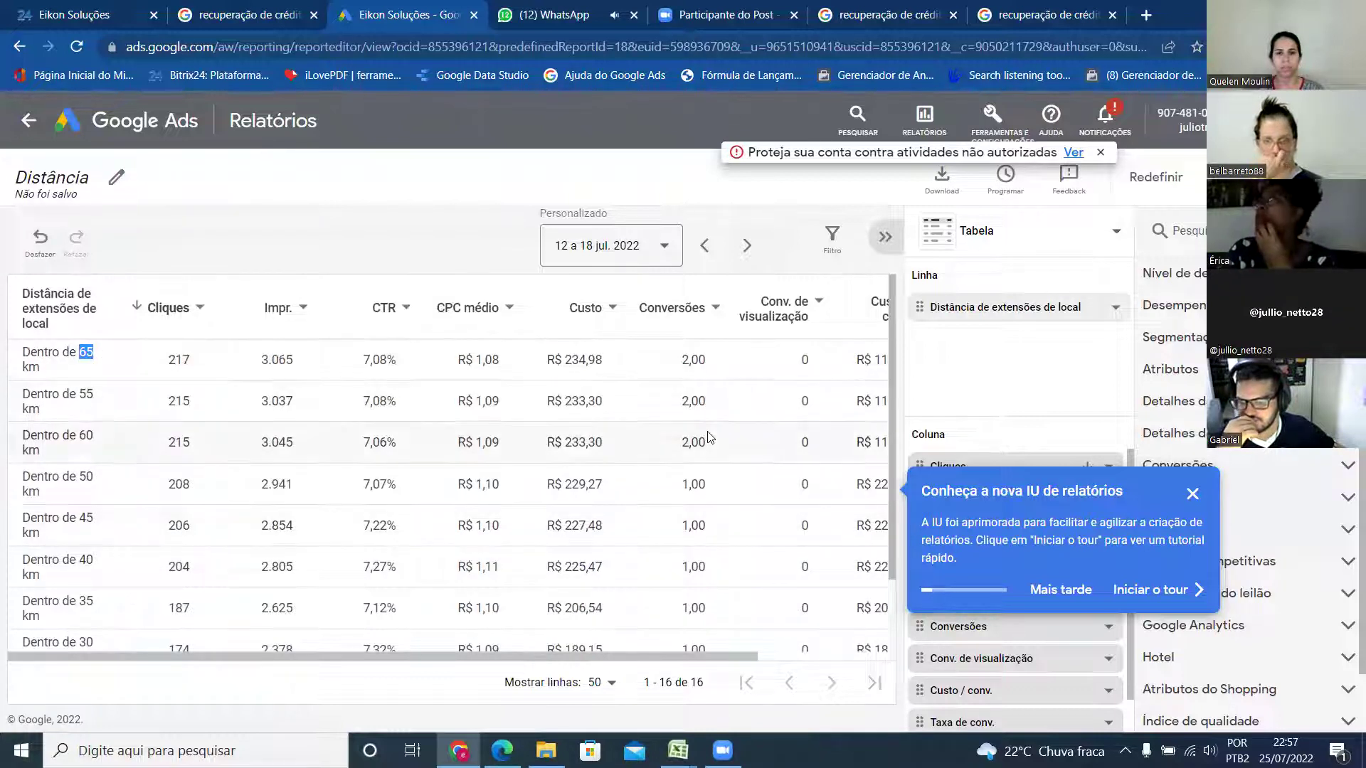
scroll(707, 476, down, 3)
scroll(706, 482, up, 3)
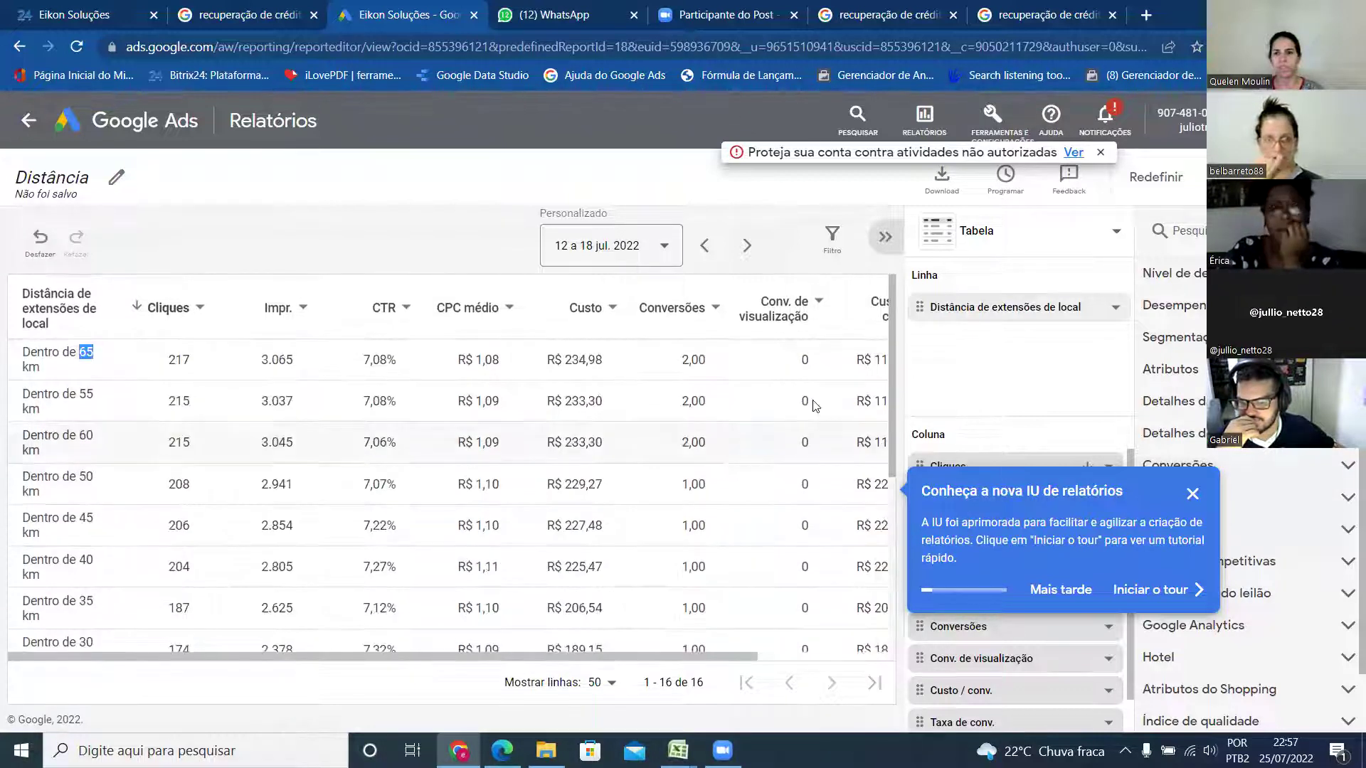
- Dismiss the new-reports introduction, expand Local and try dragging Cidade into the report rows
click(1191, 495)
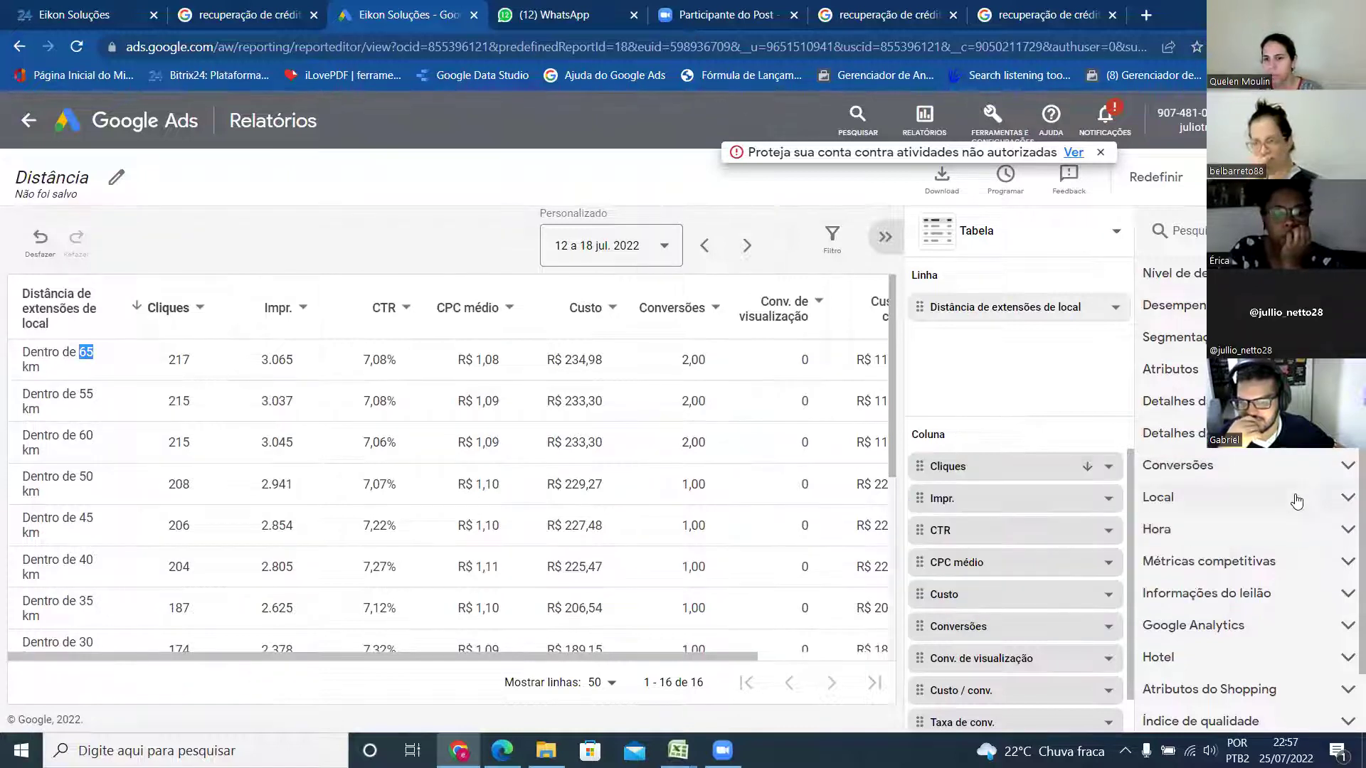
click(1348, 497)
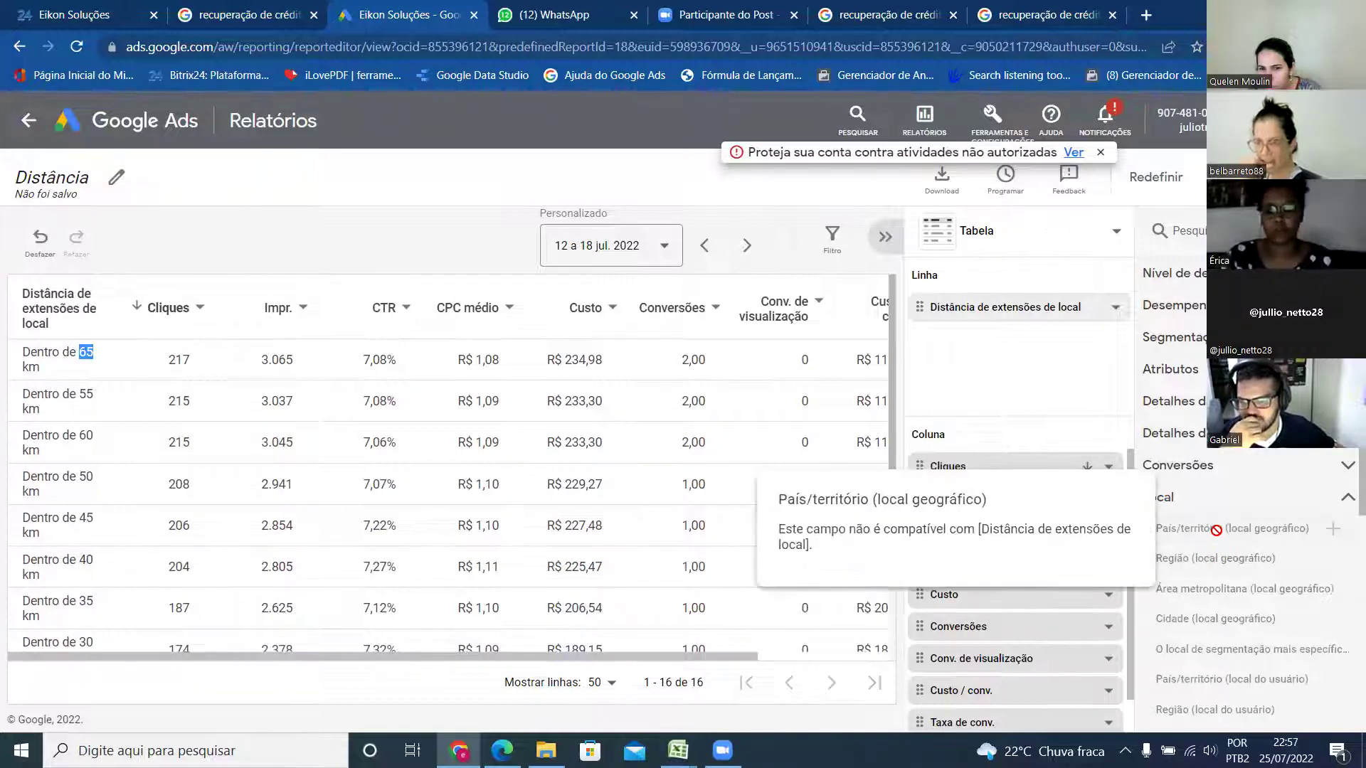
mouse_move(1188, 622)
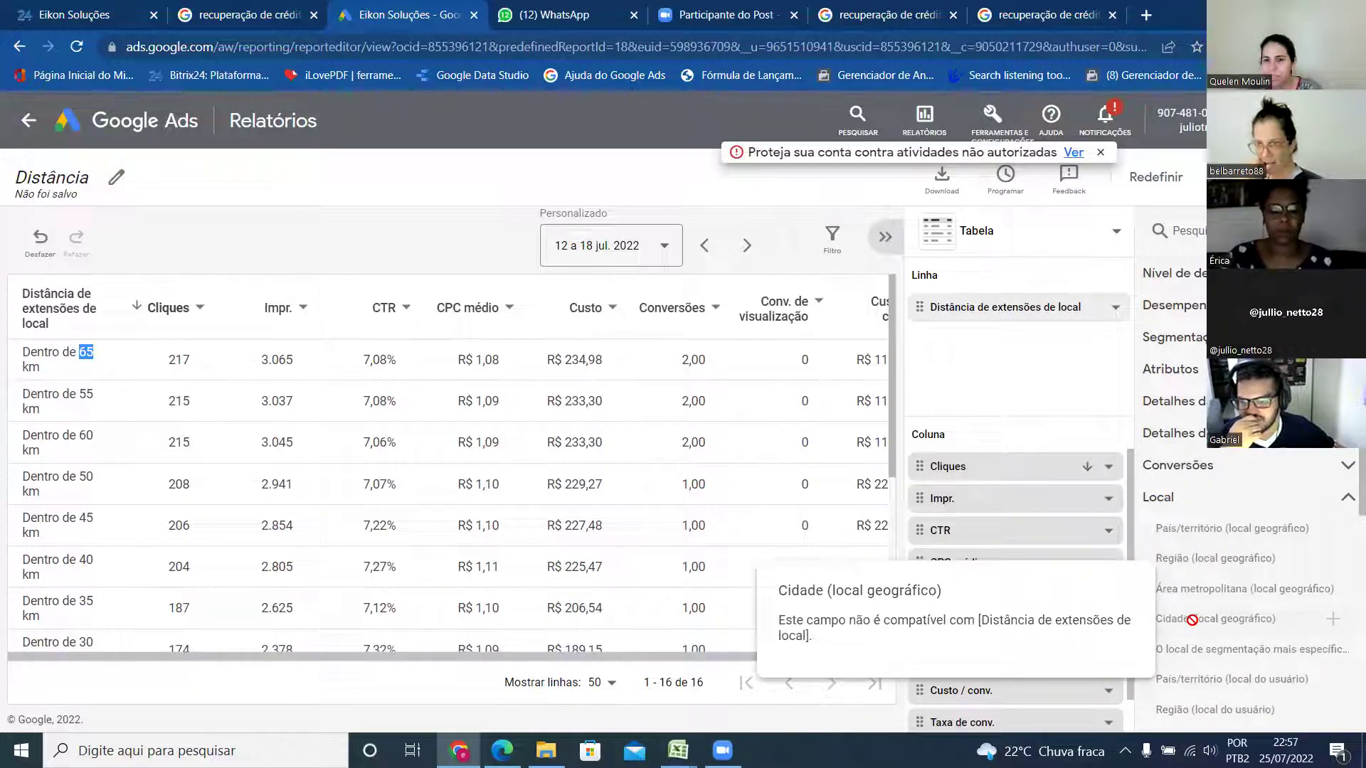
drag(1193, 619, 1255, 628)
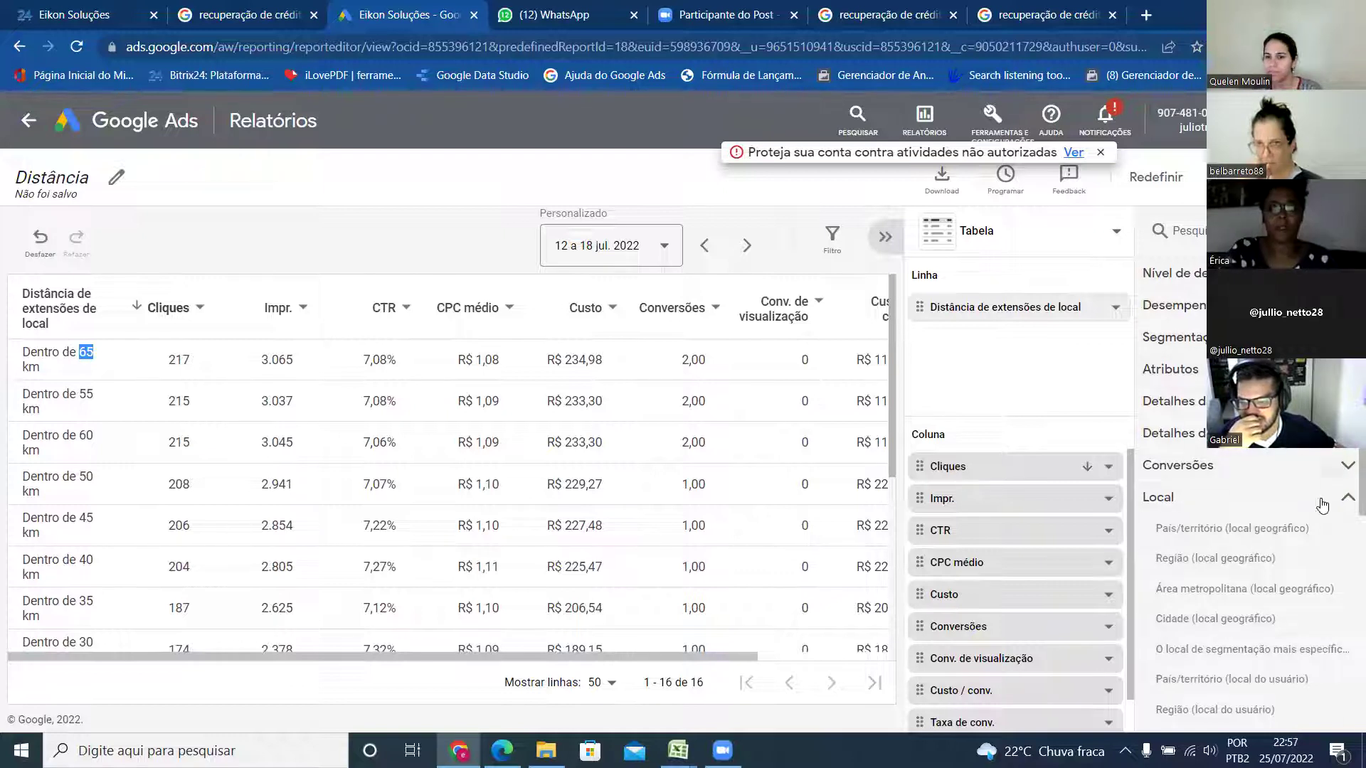
- Expand and collapse the conversion metrics list, then scroll through the distance bands
click(1347, 465)
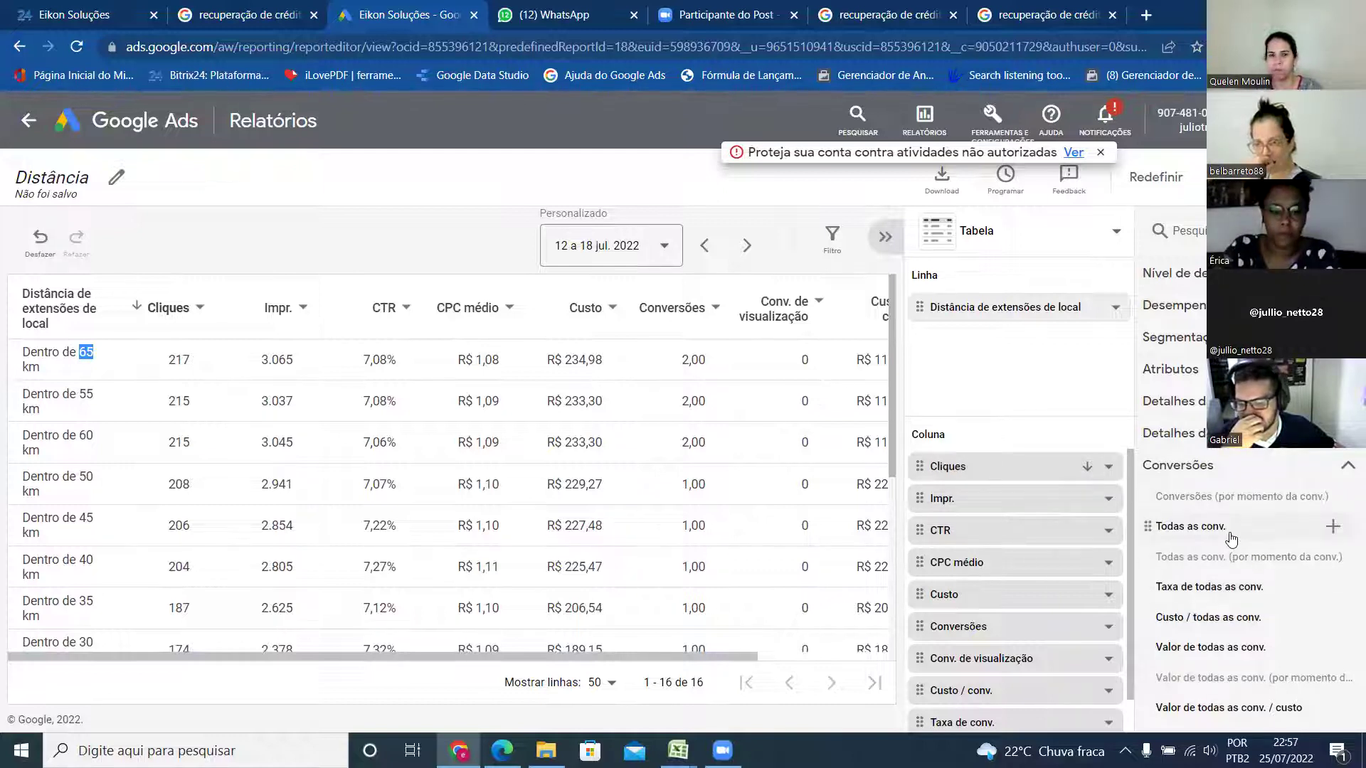
click(1347, 467)
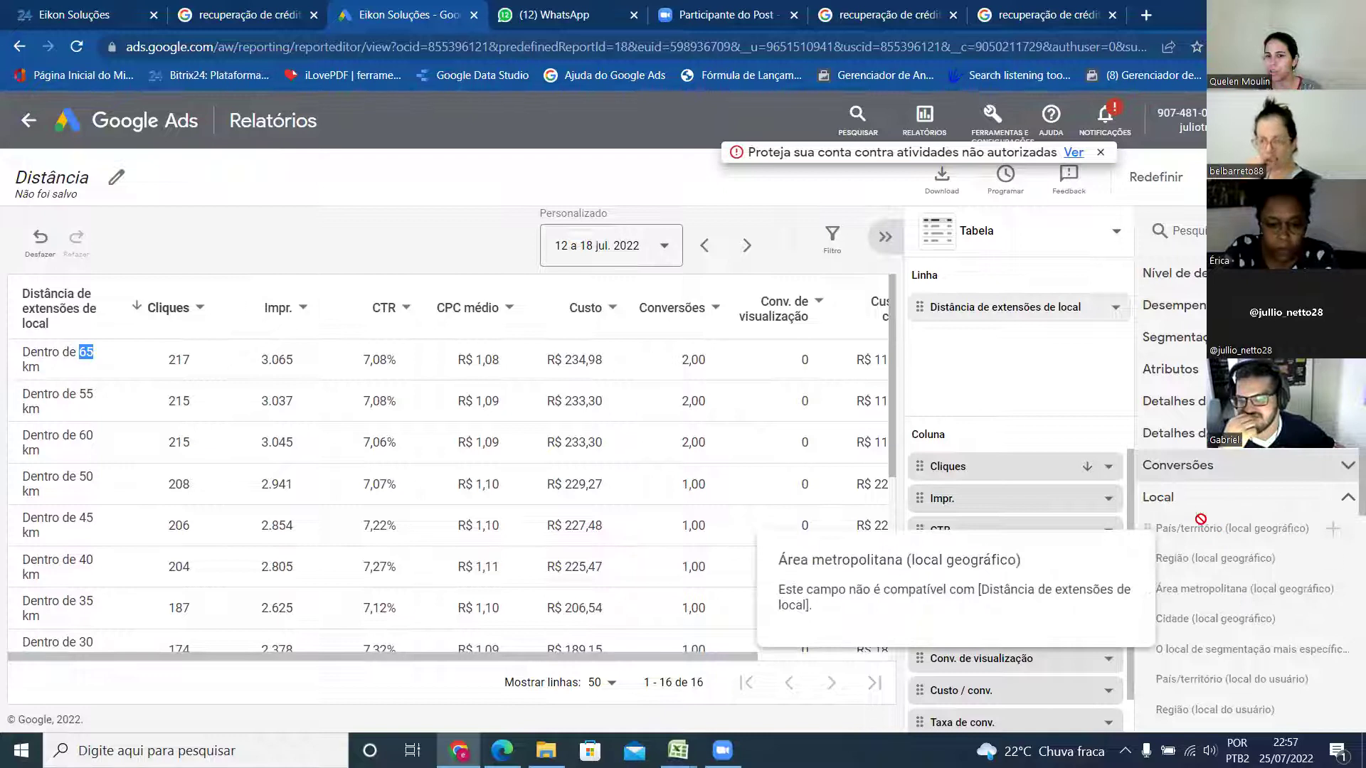
scroll(1213, 620, down, 2)
scroll(1224, 622, down, 4)
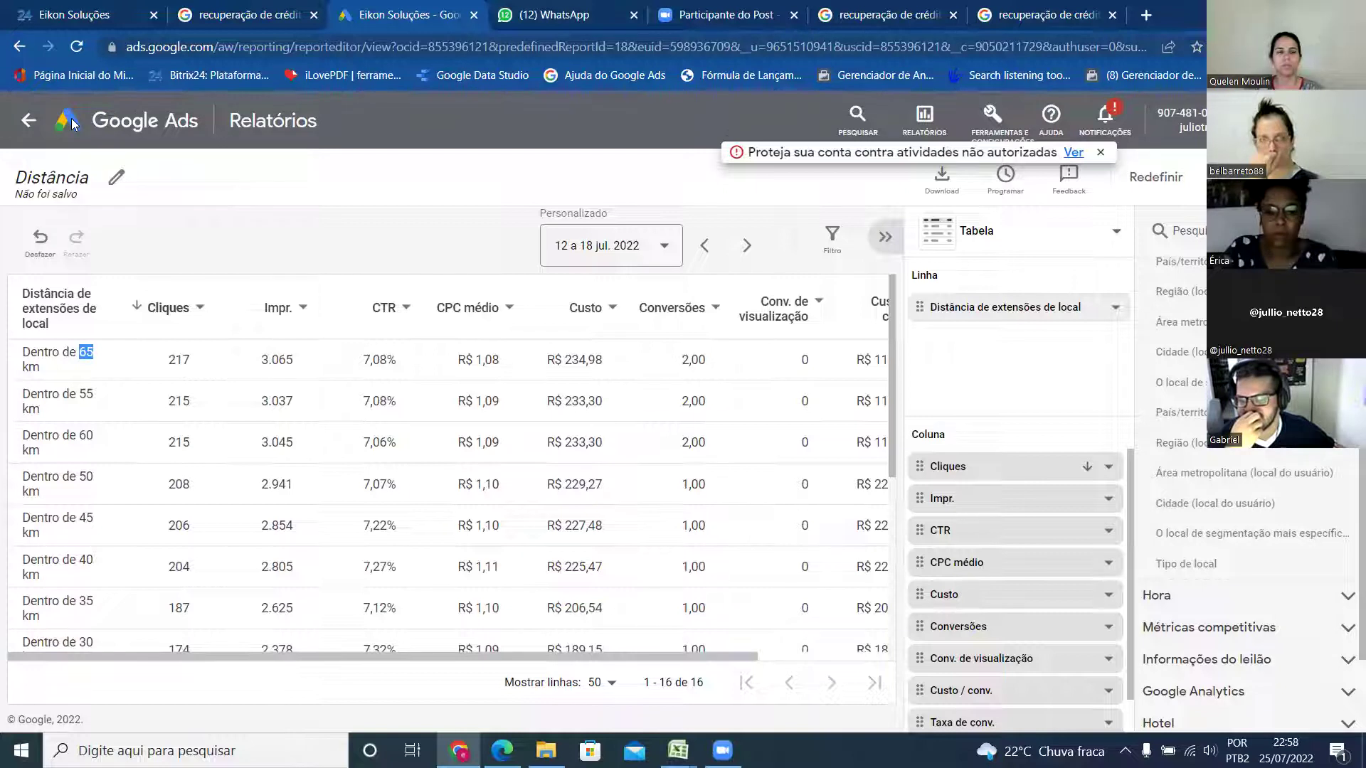
- Leave the unsaved Distância report, discarding its changes, and return to the all-campaigns Visão geral
click(71, 119)
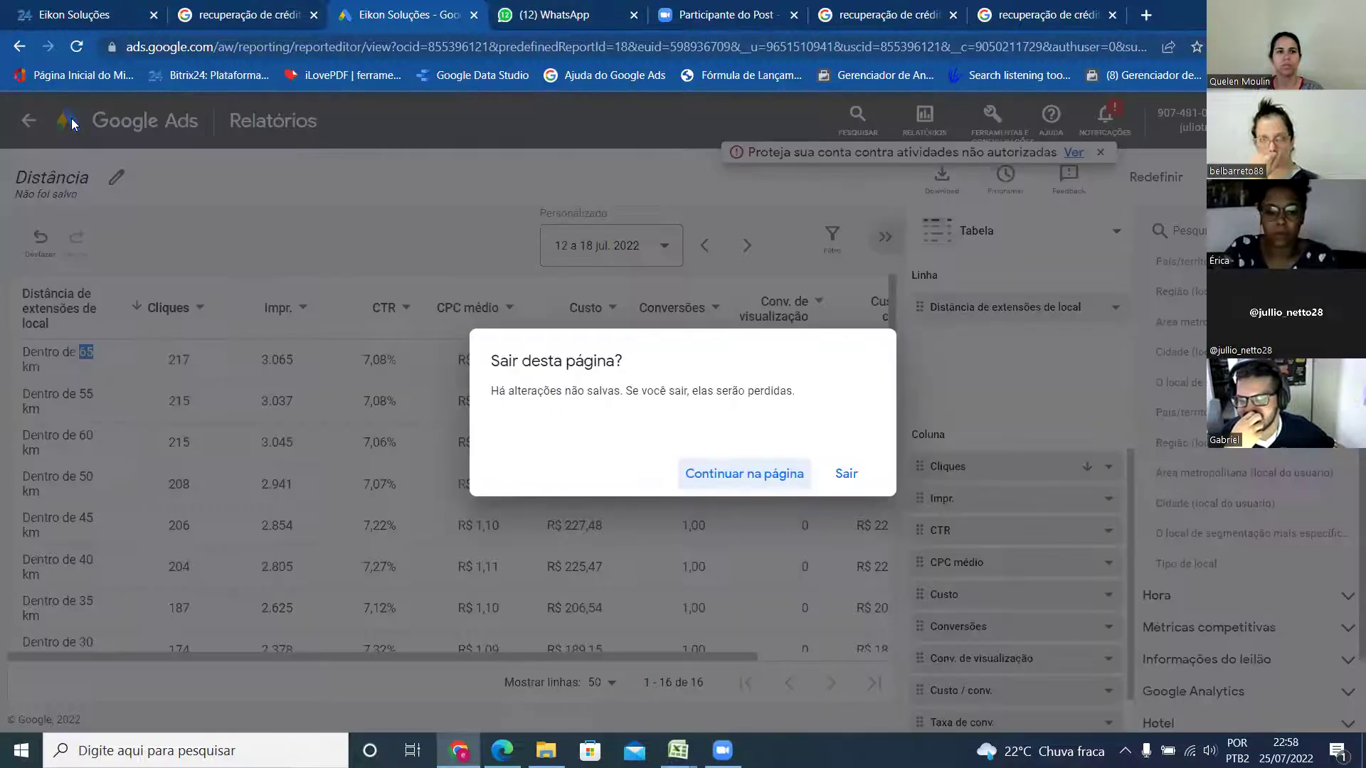
click(756, 477)
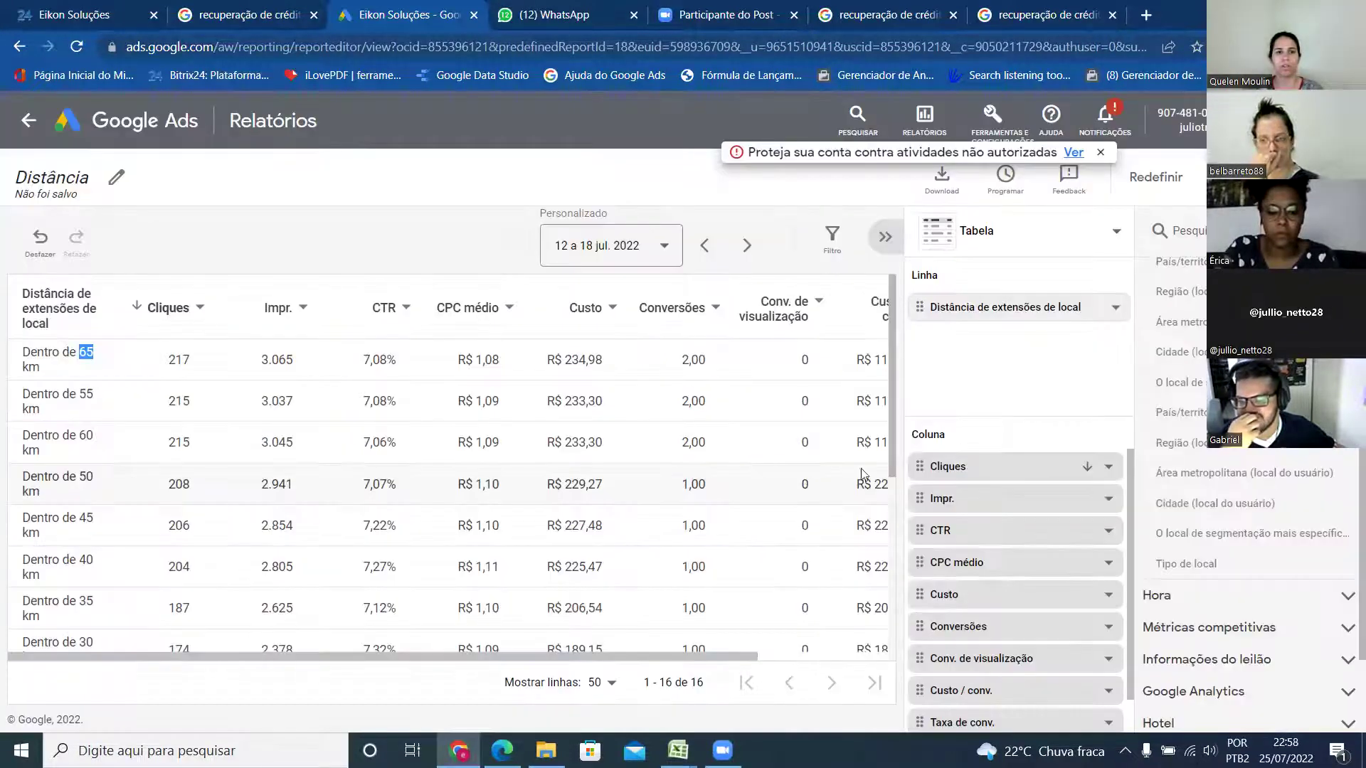
click(82, 130)
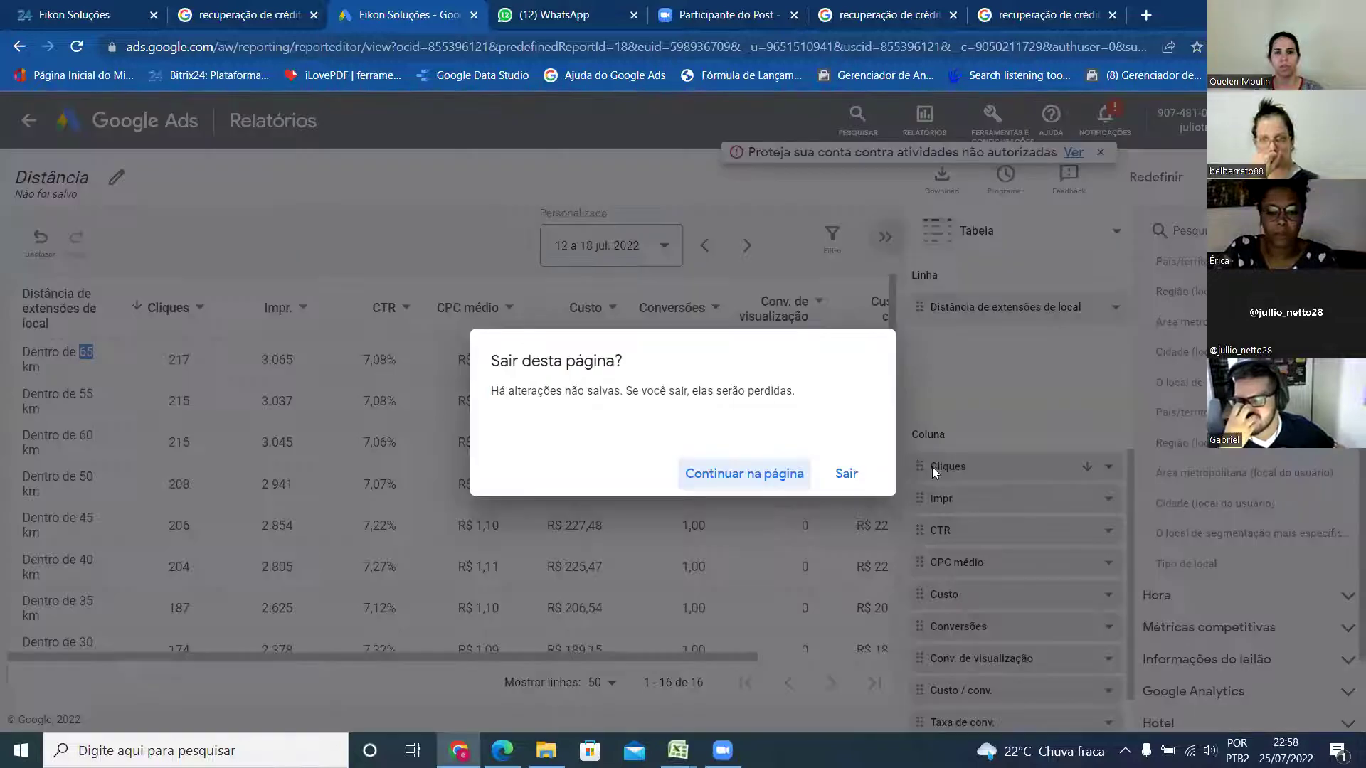
click(847, 475)
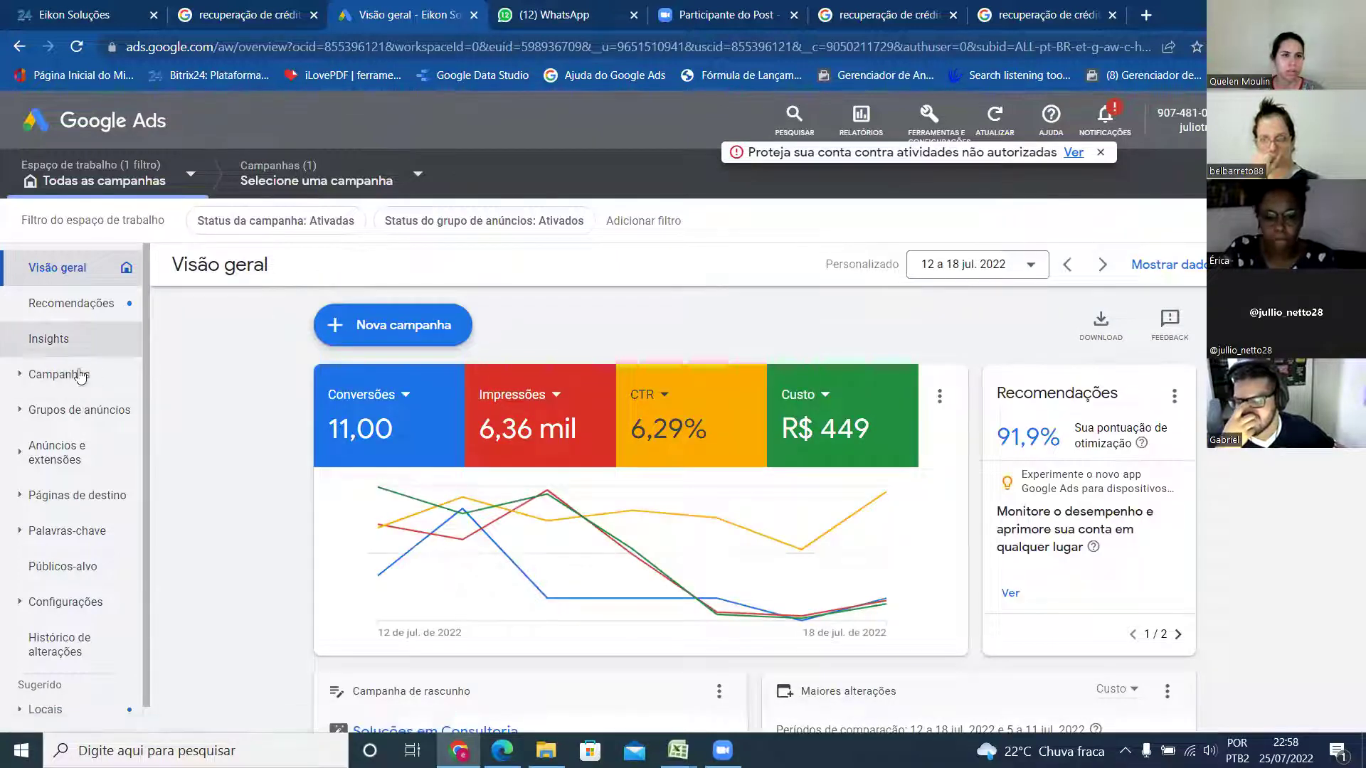
- Open Palavras-chave > Termos de pesquisa for the [JASN] SEARCH - REC DE CRÉDITO - 21/07 campaign
click(80, 375)
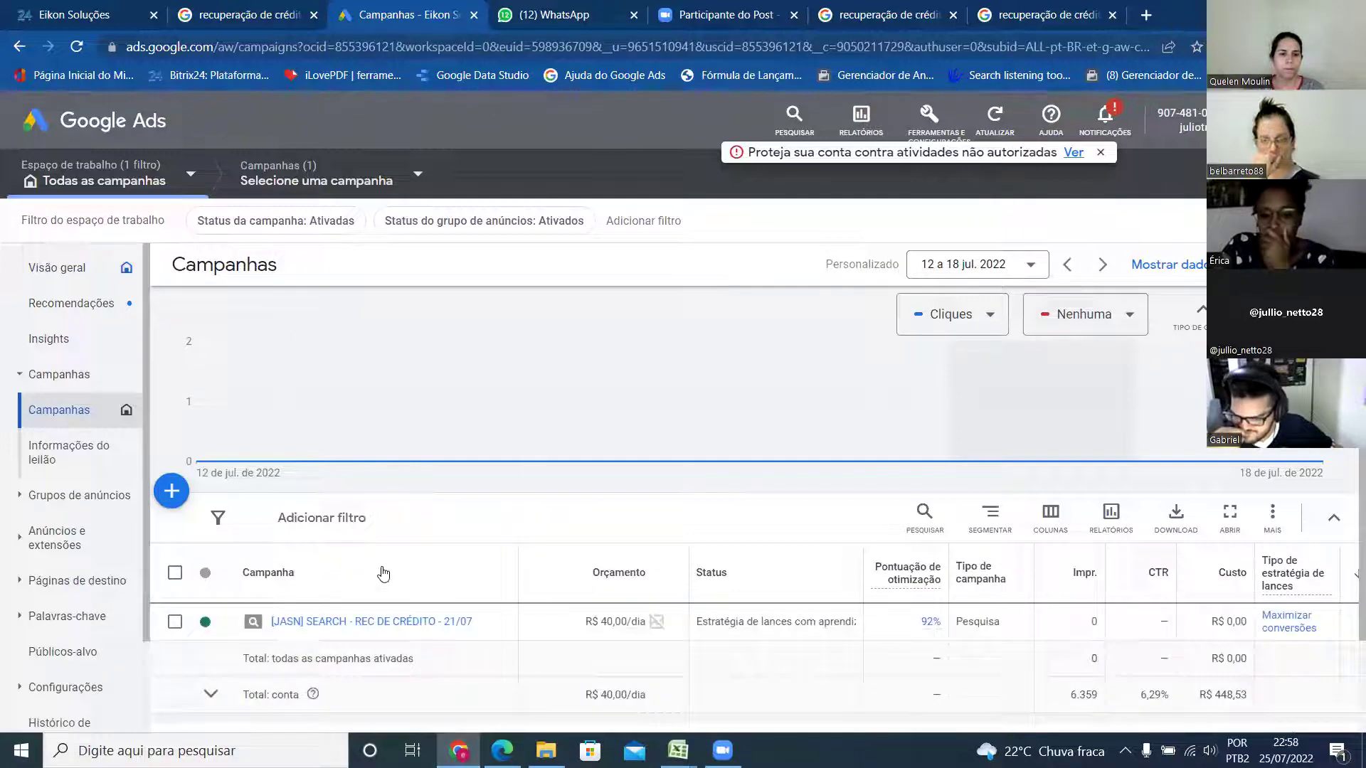
scroll(380, 610, down, 2)
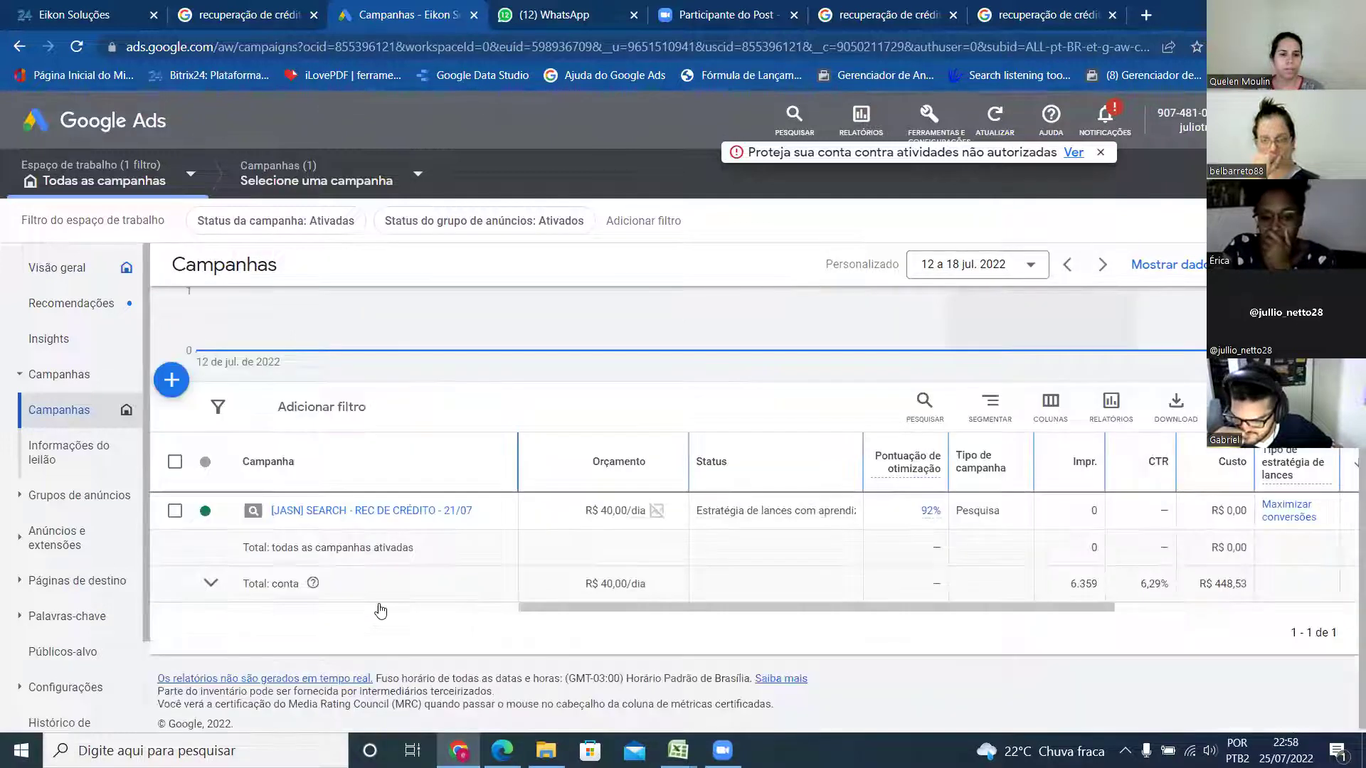
click(384, 513)
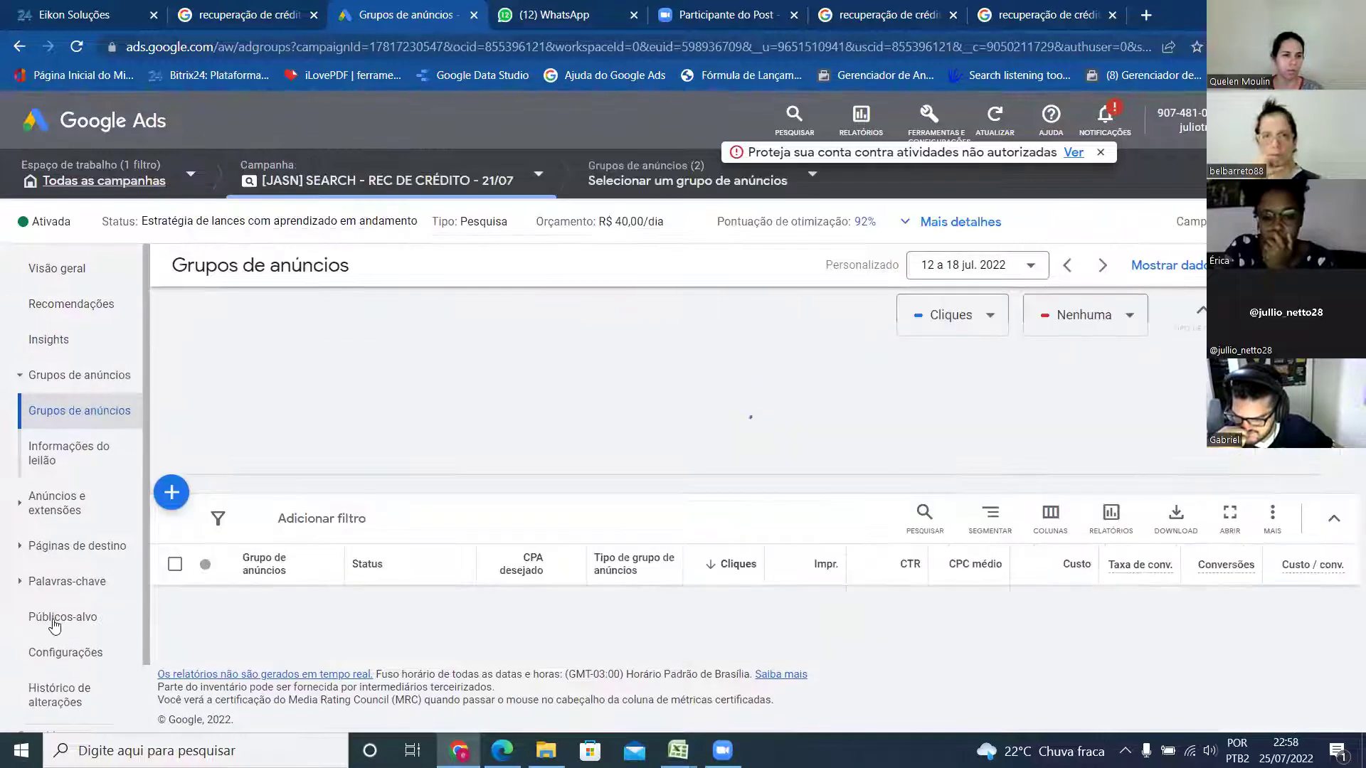
click(65, 581)
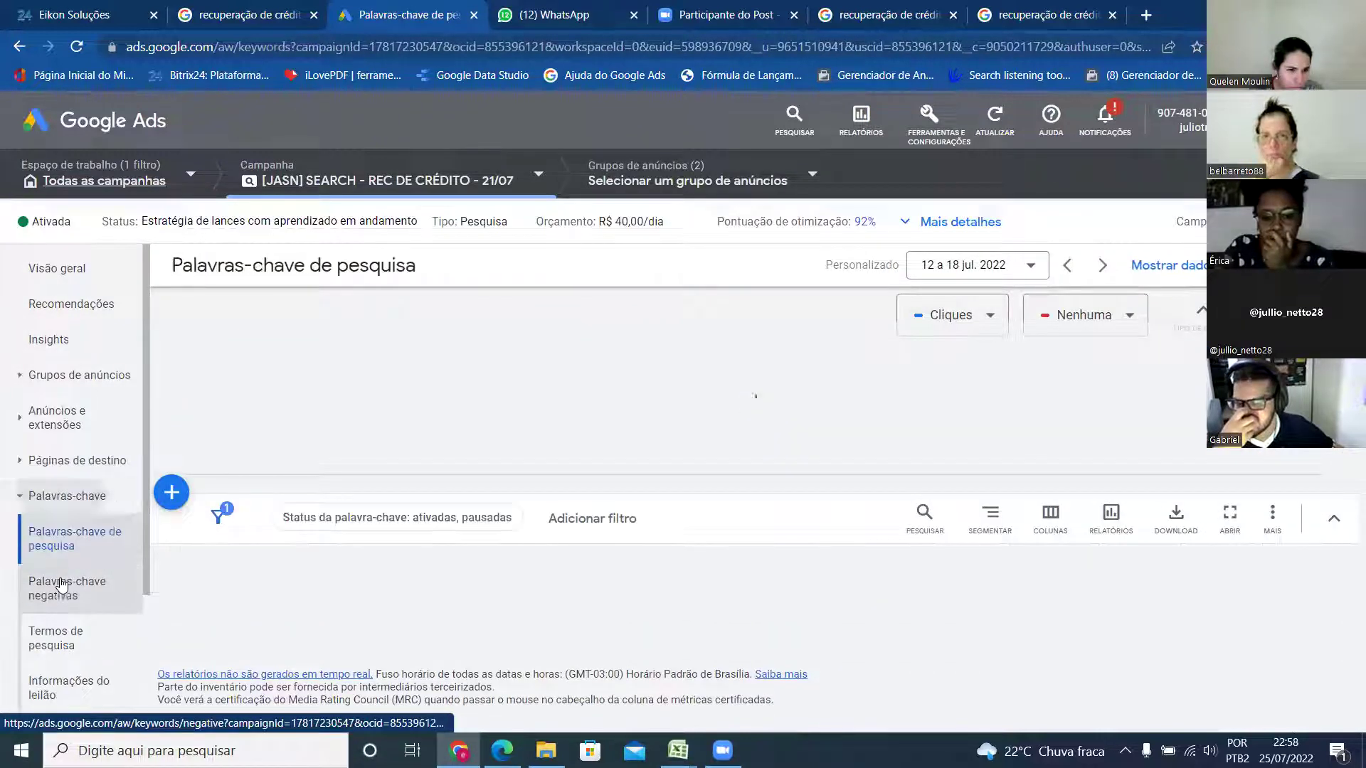
click(54, 643)
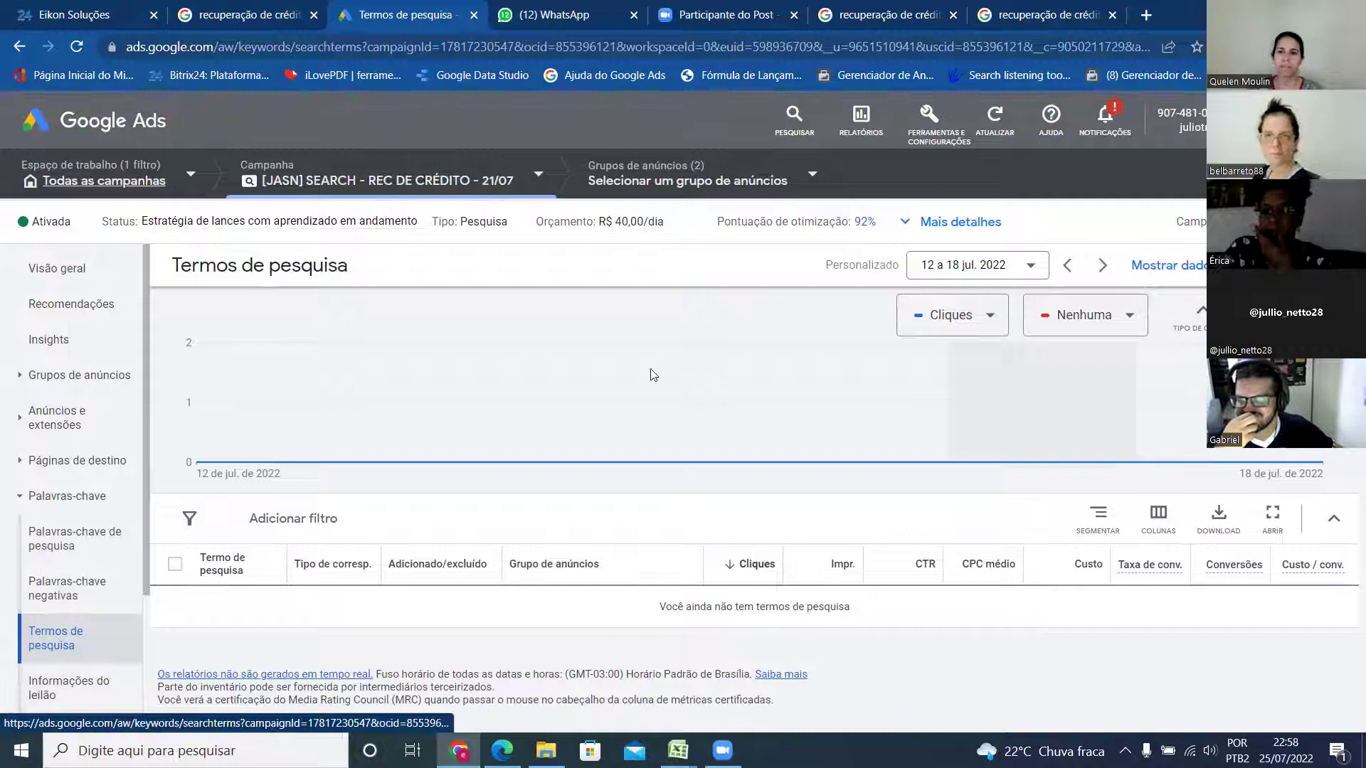
- Change the search terms report date range from Todo o período to 19–25 jul. 2022
click(1030, 265)
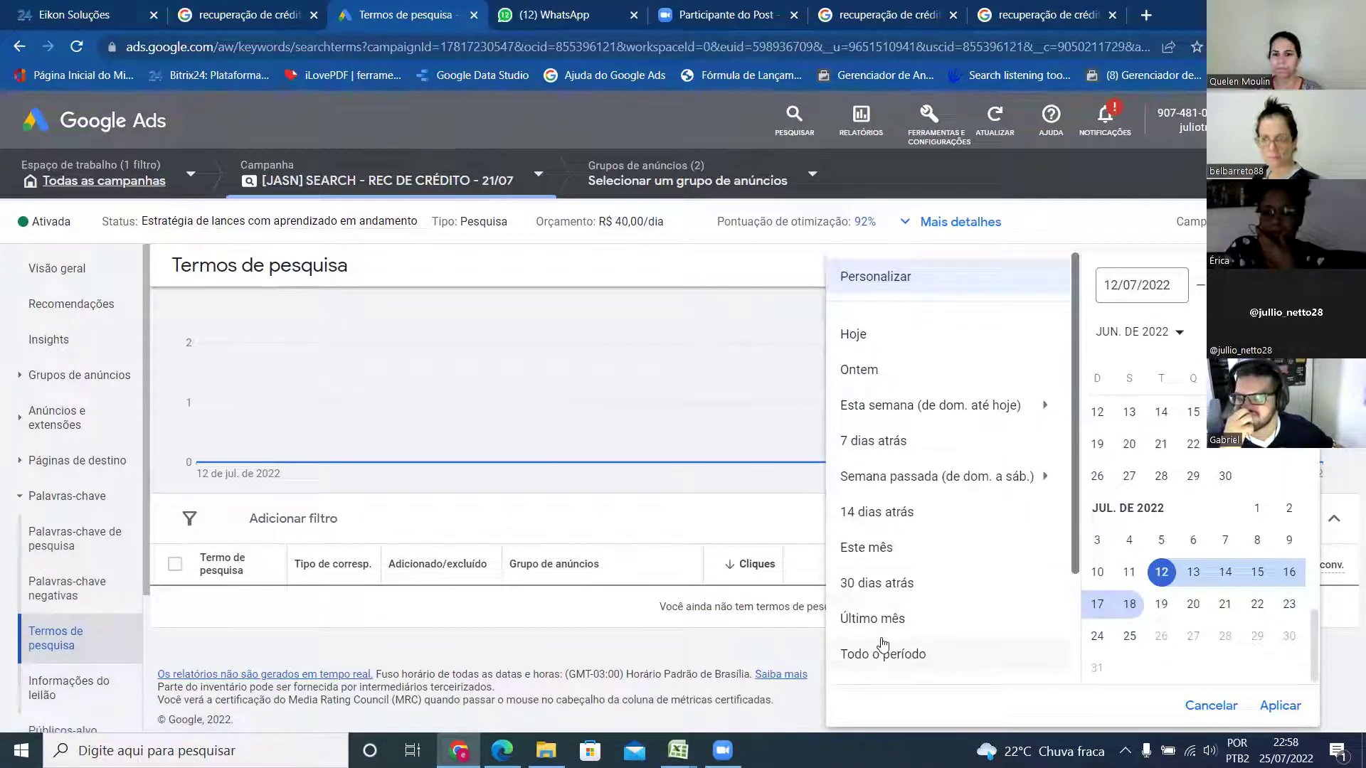
click(884, 654)
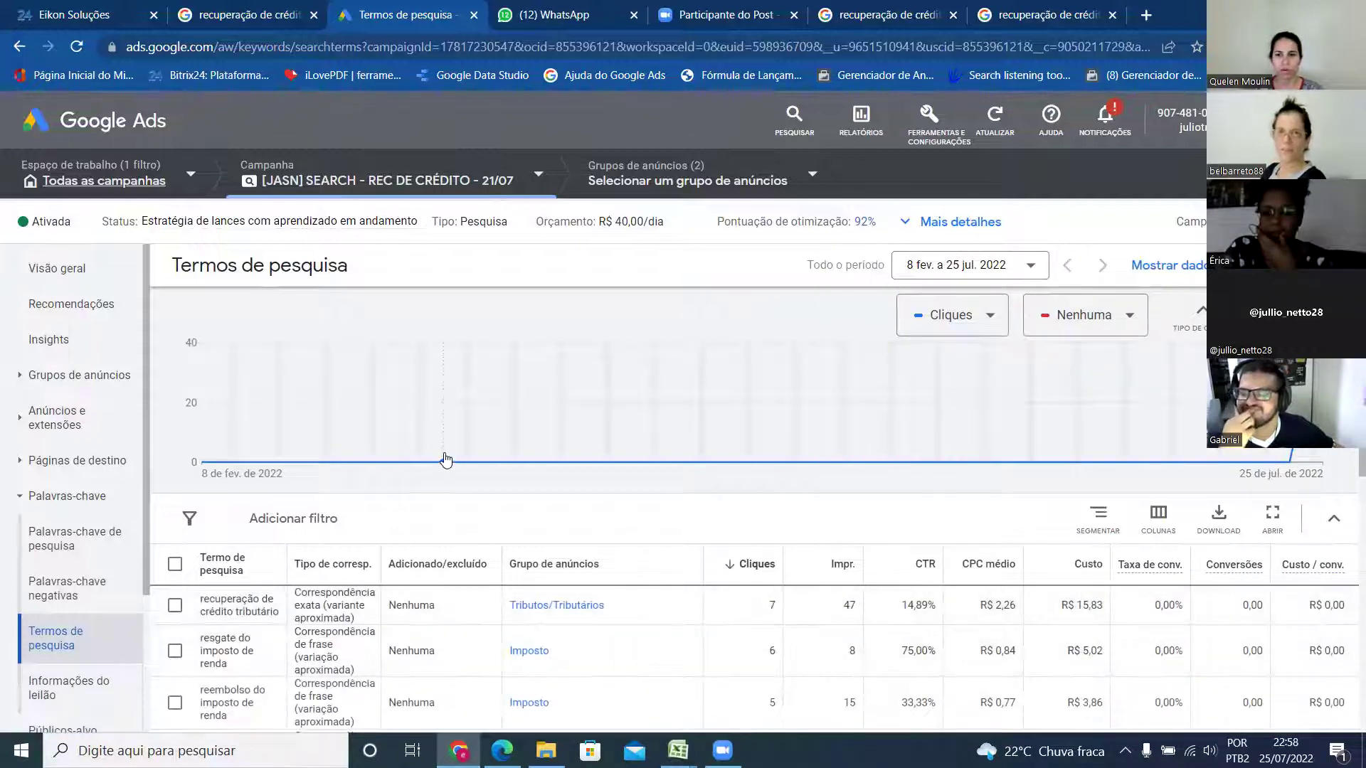
scroll(446, 460, down, 2)
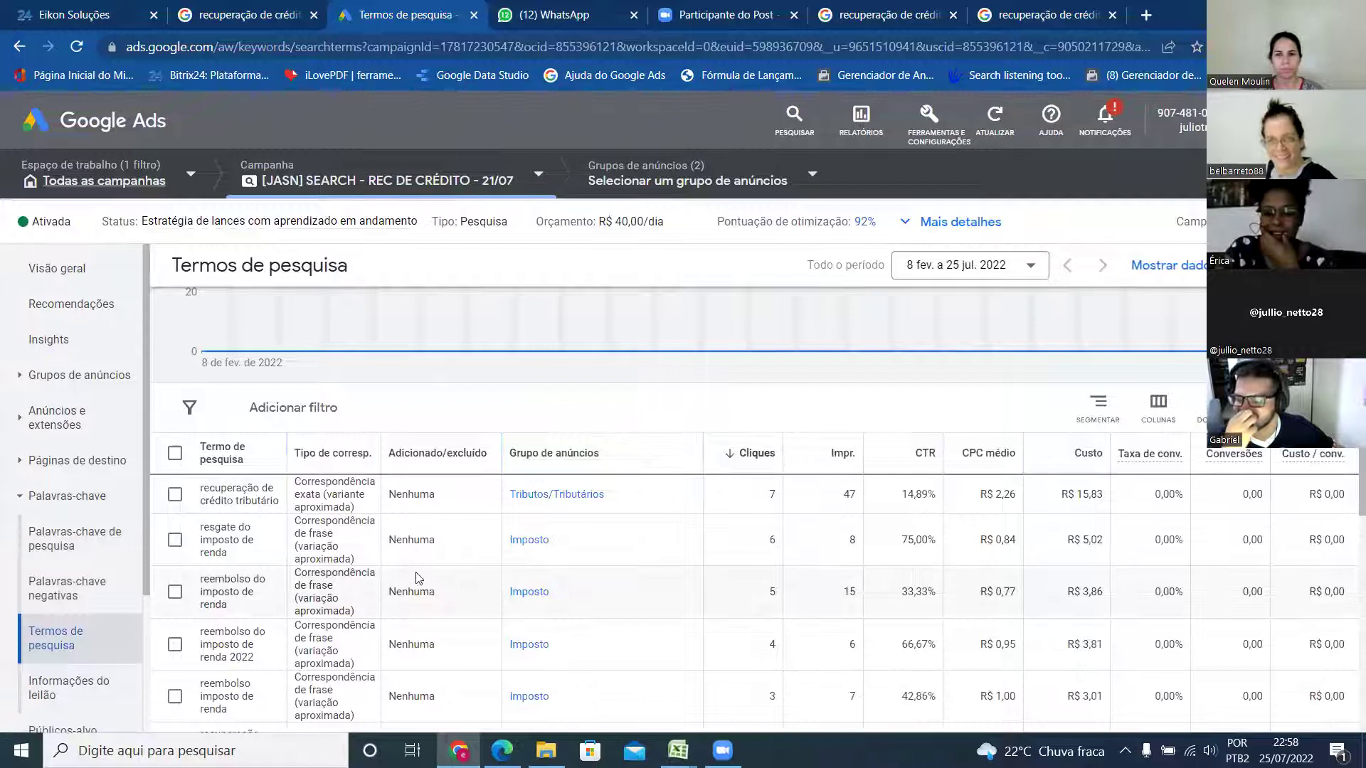
click(1040, 264)
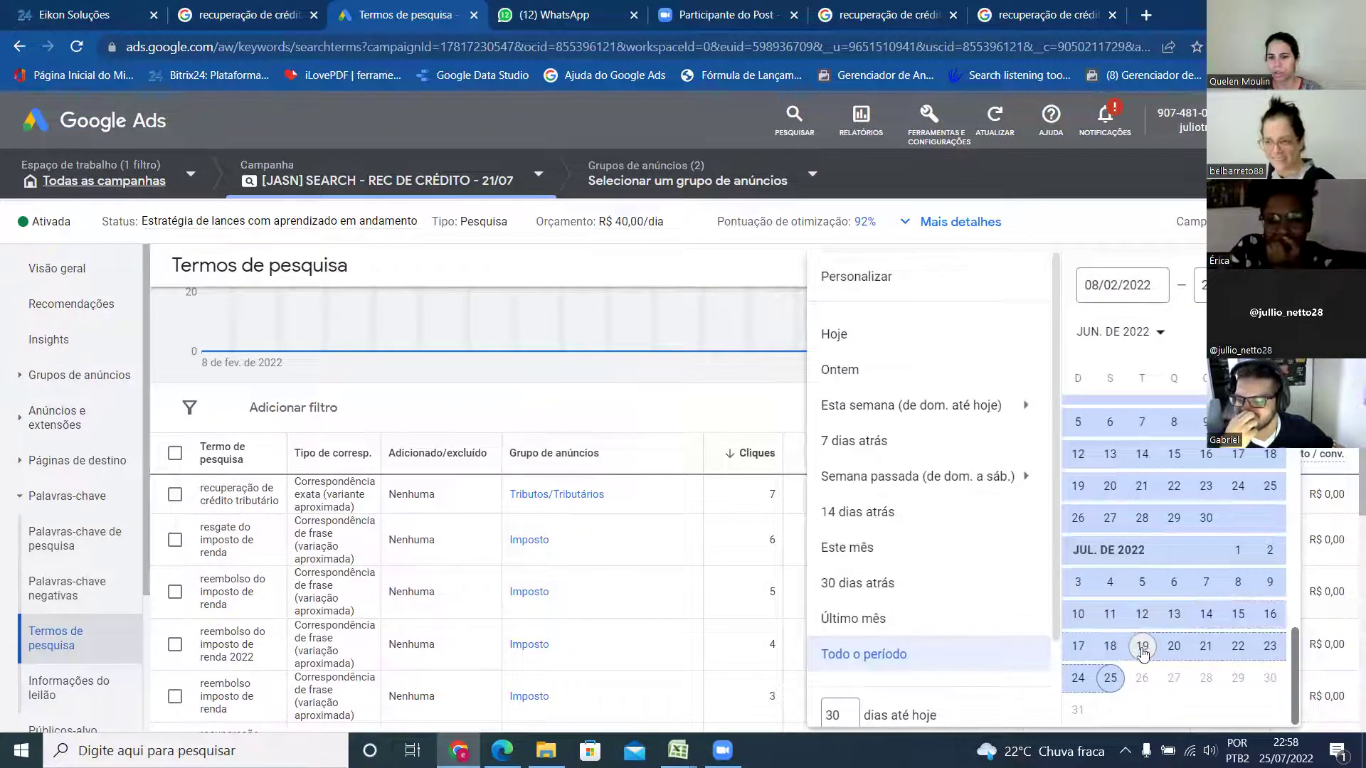
click(1142, 647)
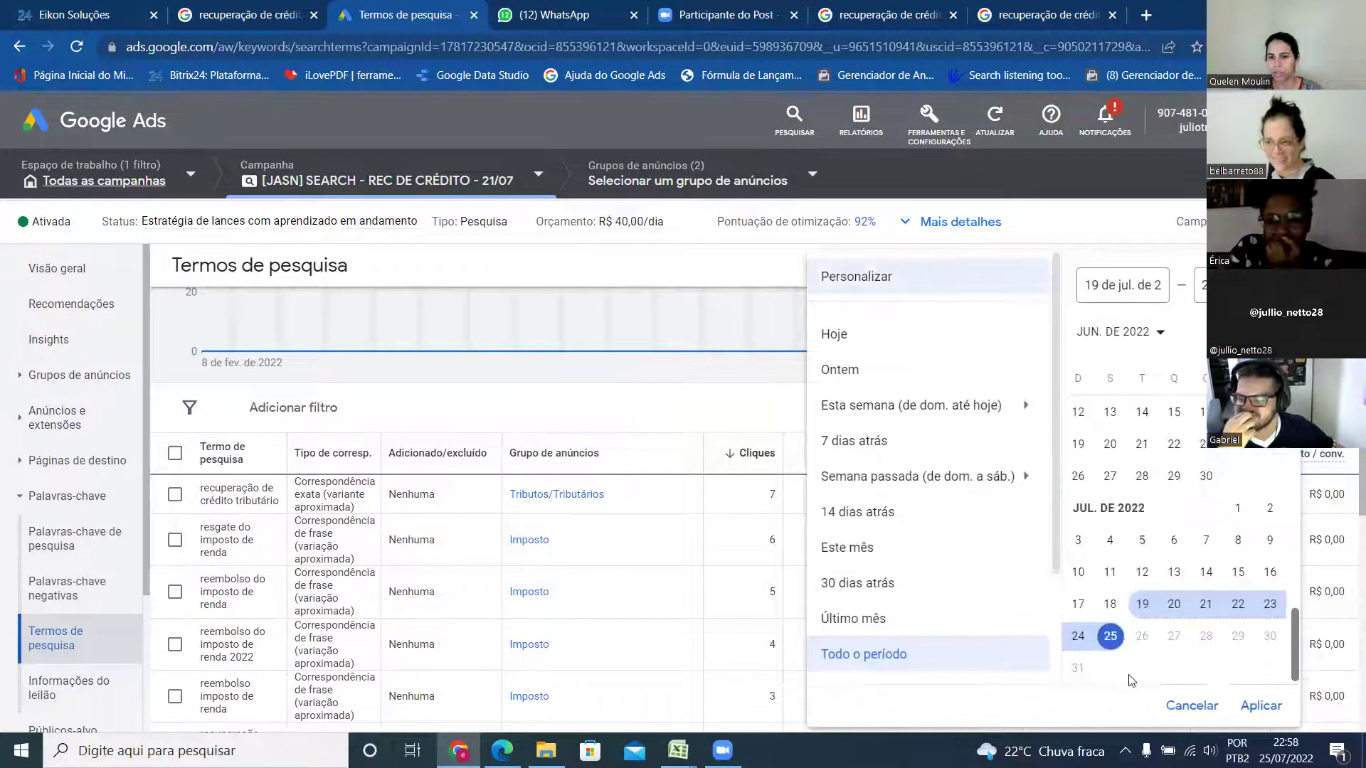
click(1260, 707)
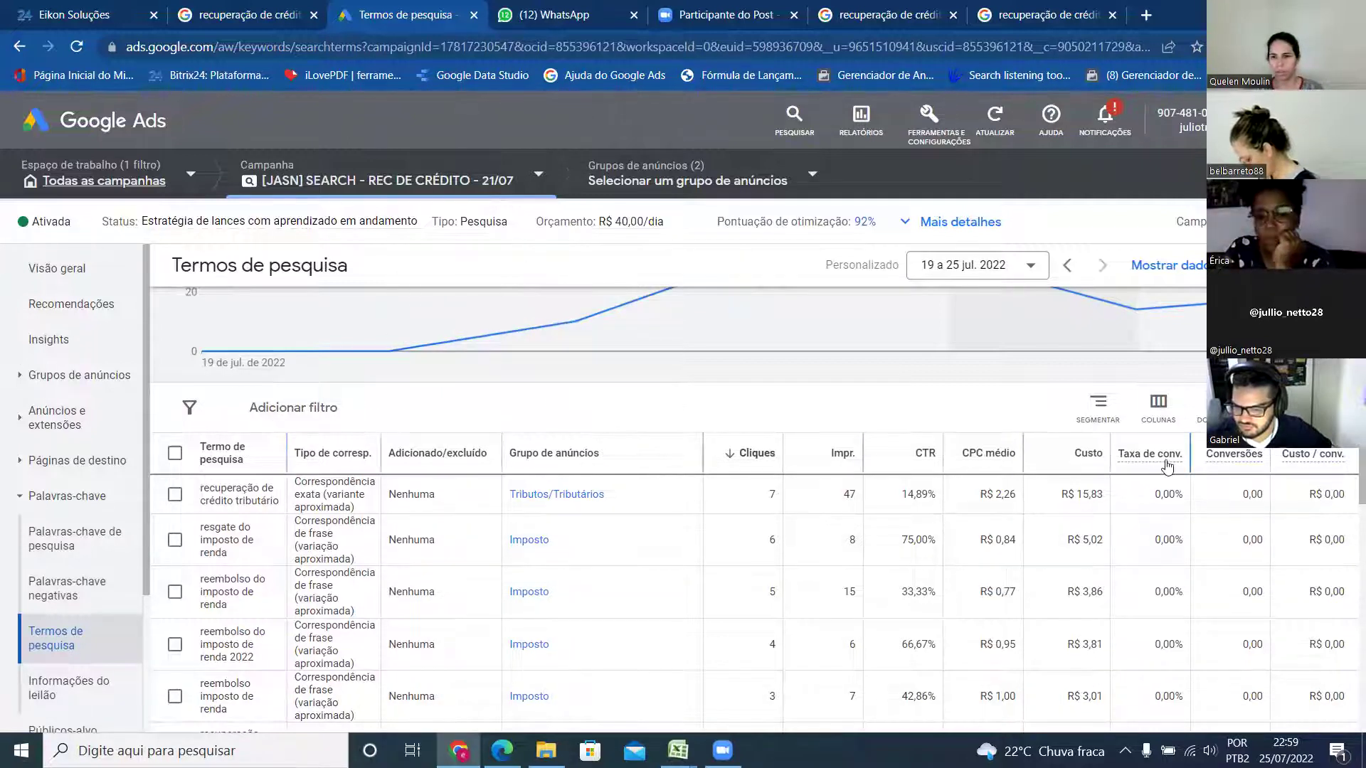
- Sort search terms by Conversões, bringing 'recuperação de creditos tributarios' (2,00 conversions) to the top
mouse_move(1157, 475)
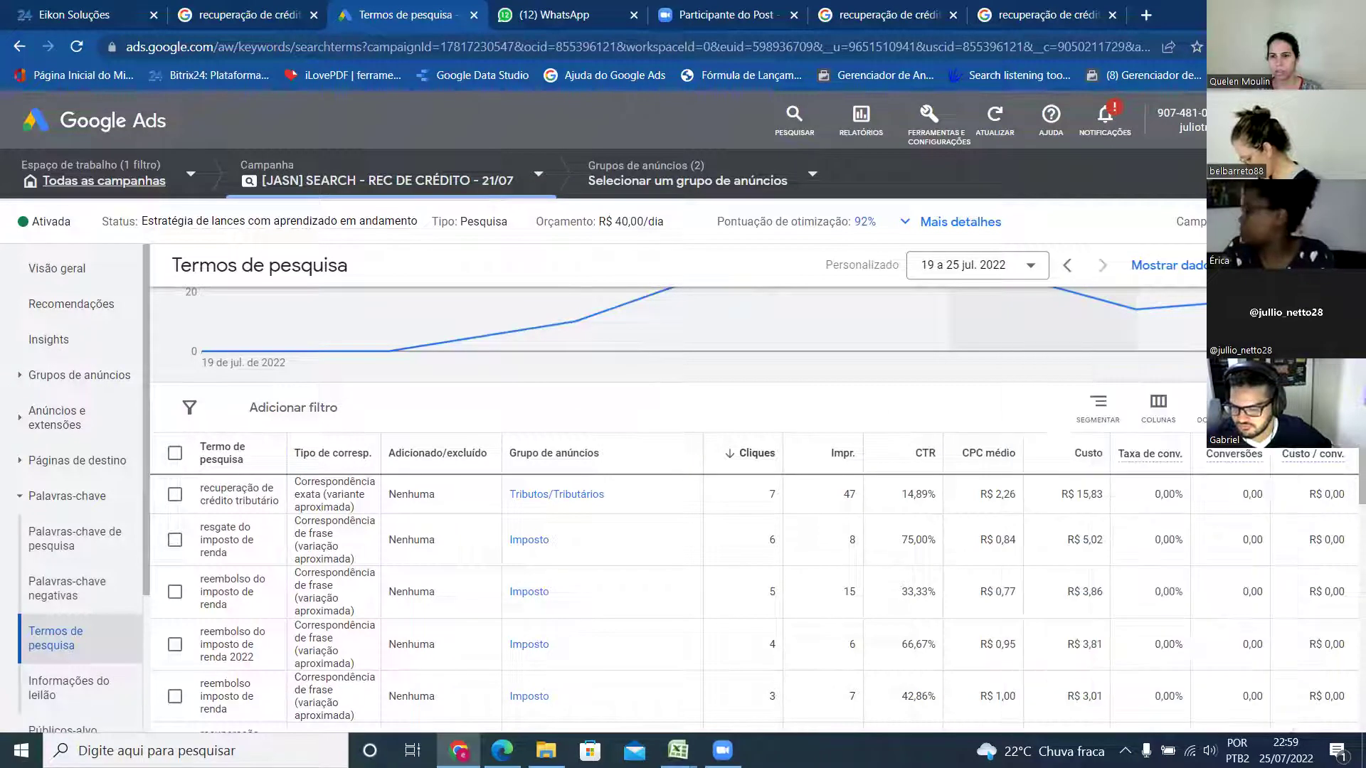
mouse_move(1255, 460)
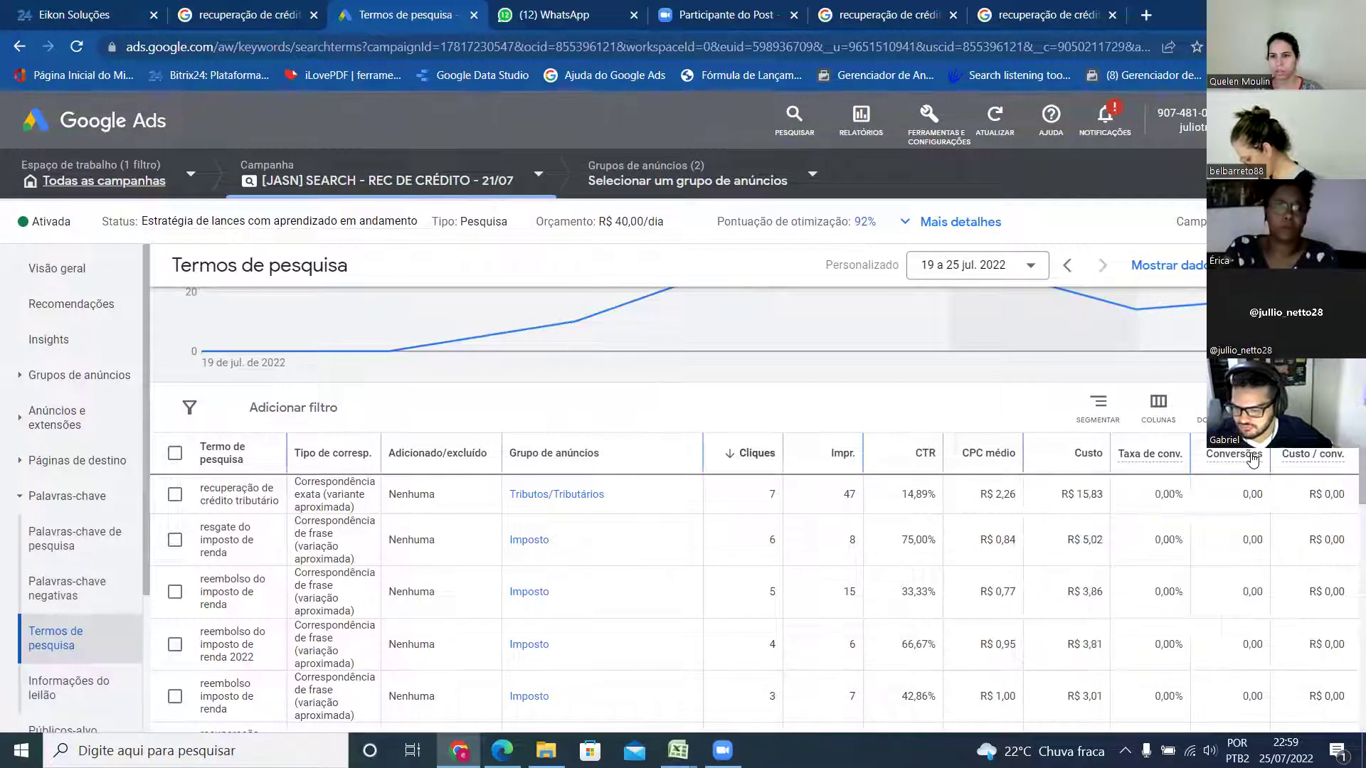
click(1234, 454)
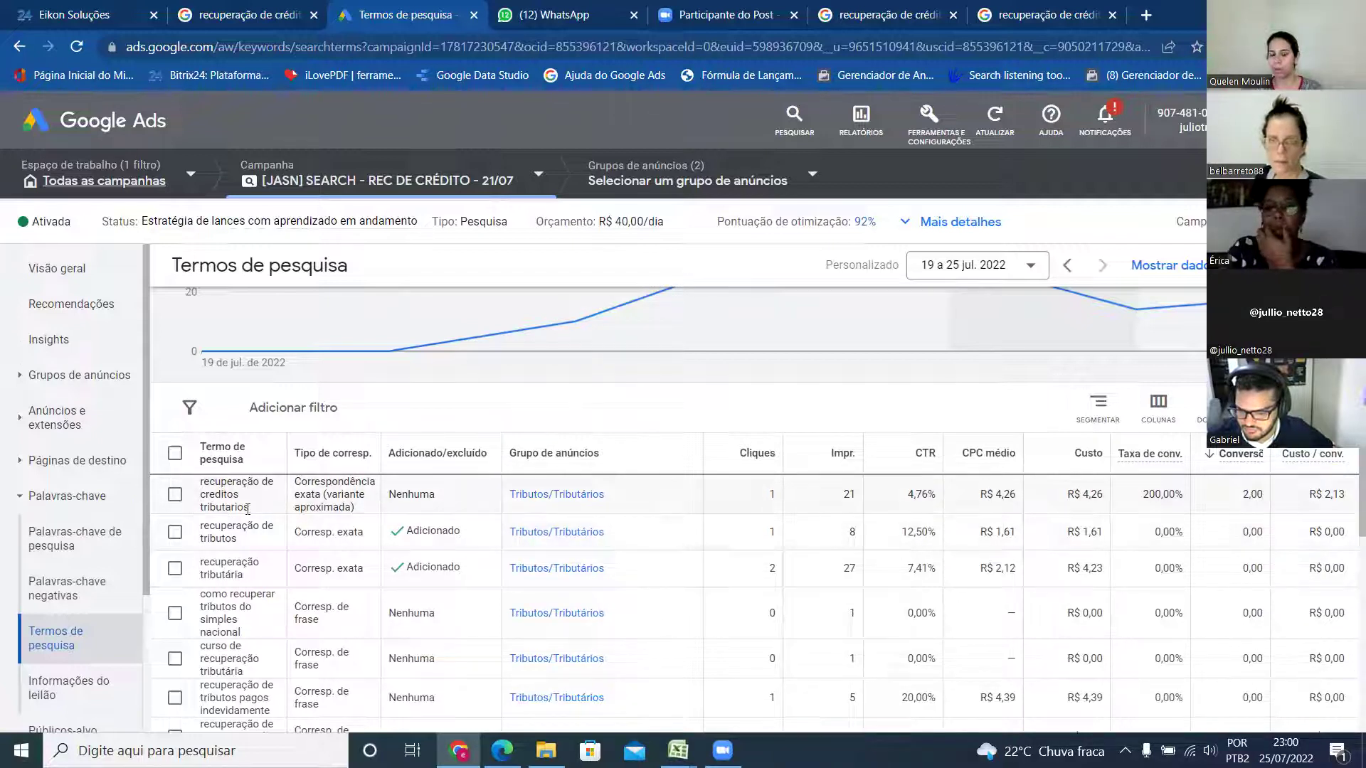
mouse_move(1159, 459)
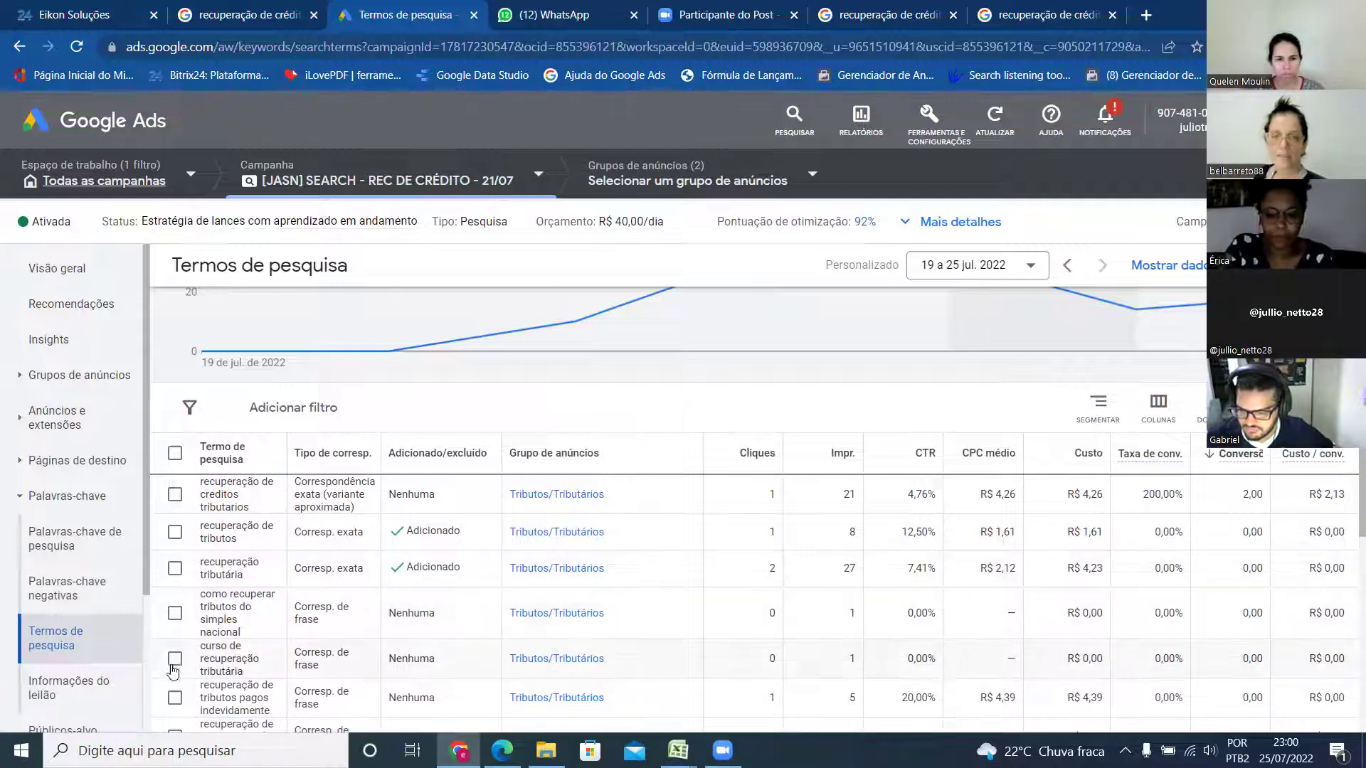
click(175, 495)
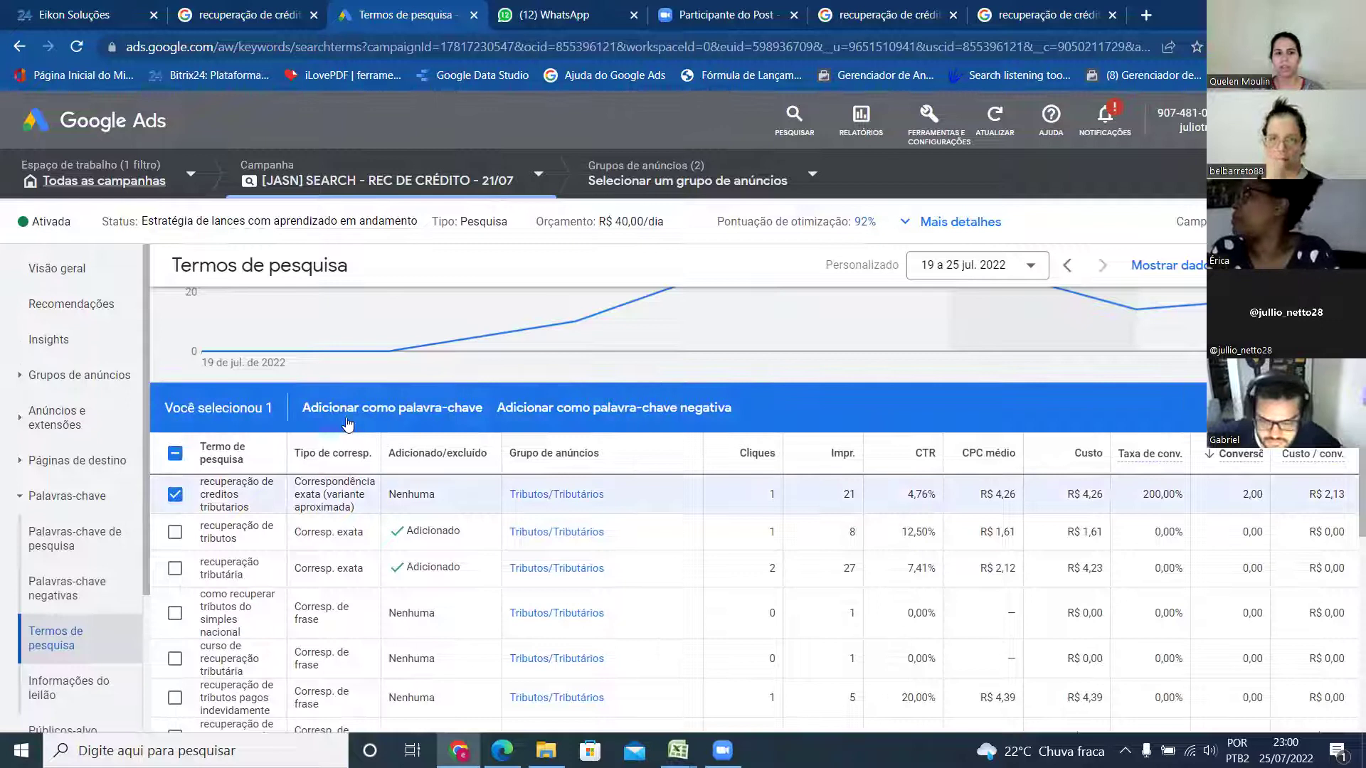
click(407, 409)
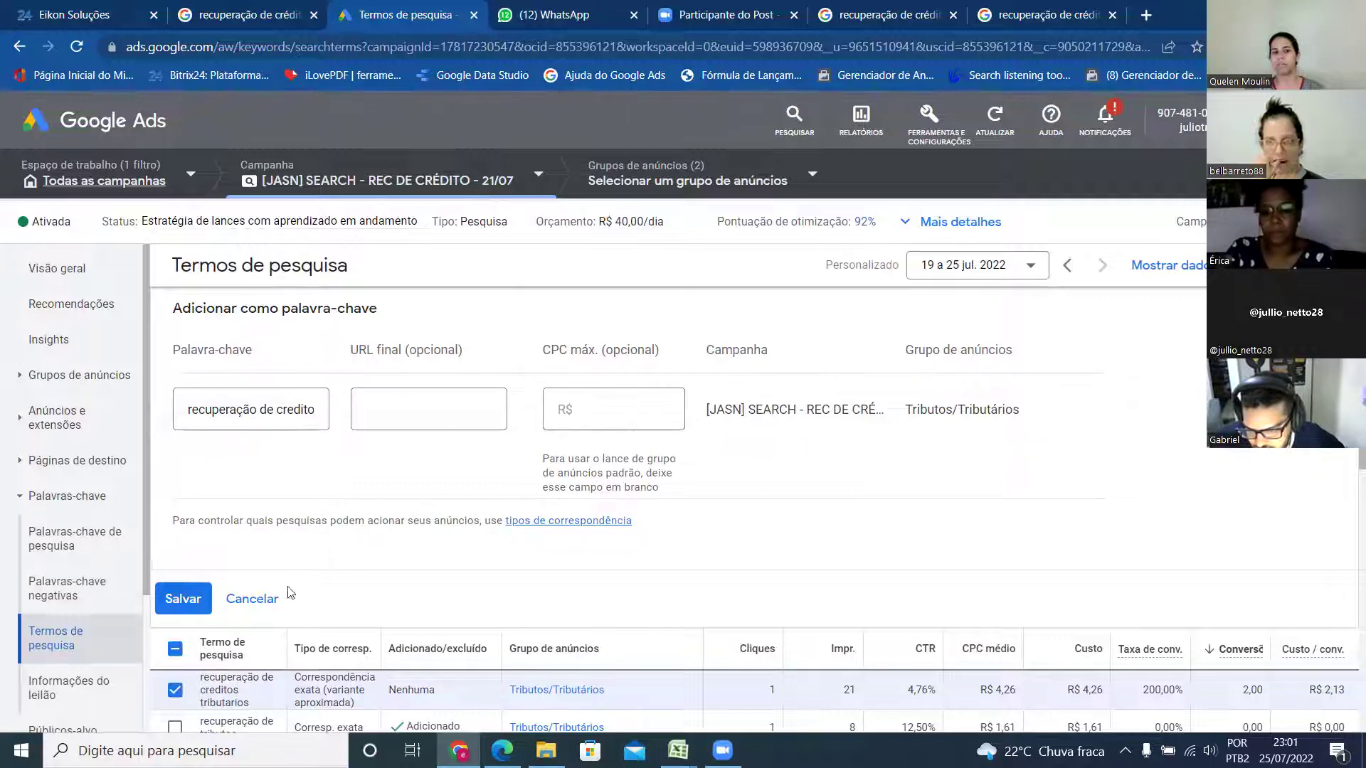
click(267, 601)
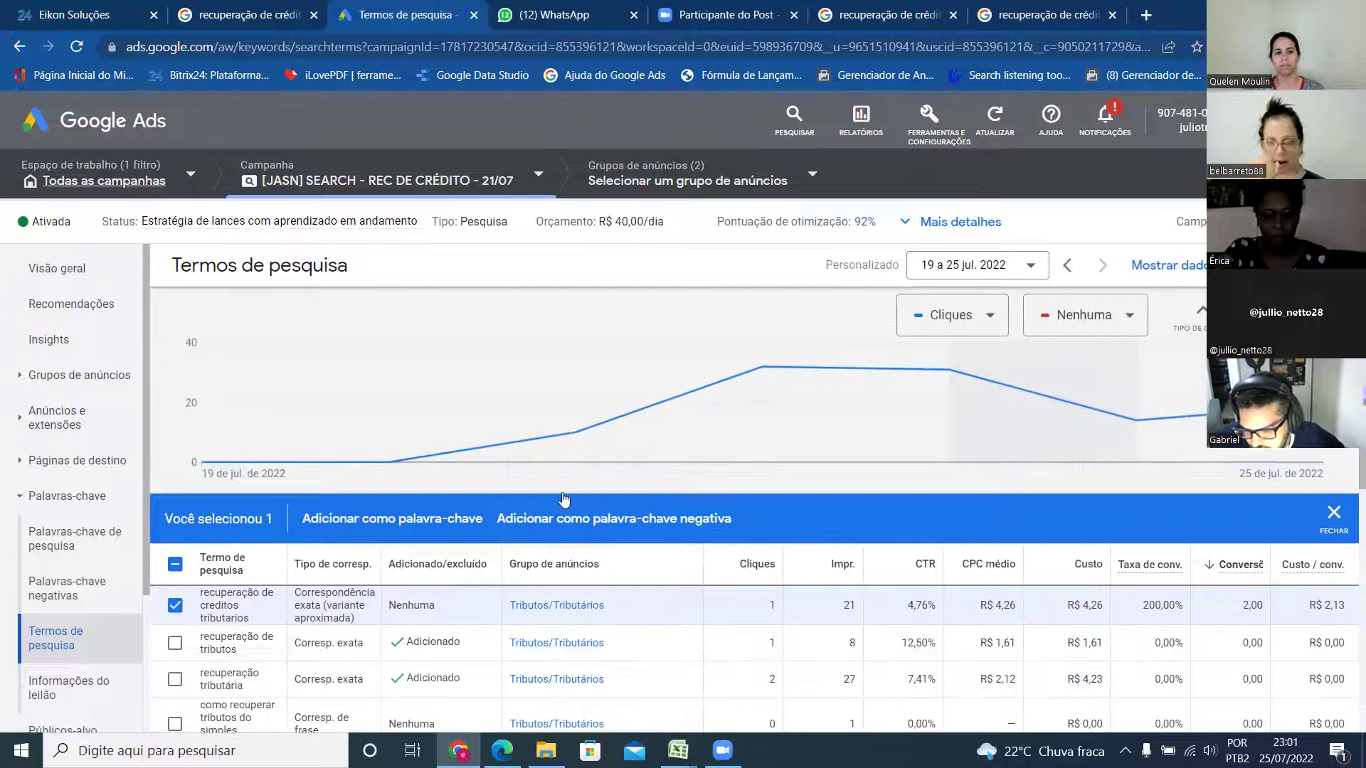
scroll(541, 502, down, 2)
click(174, 494)
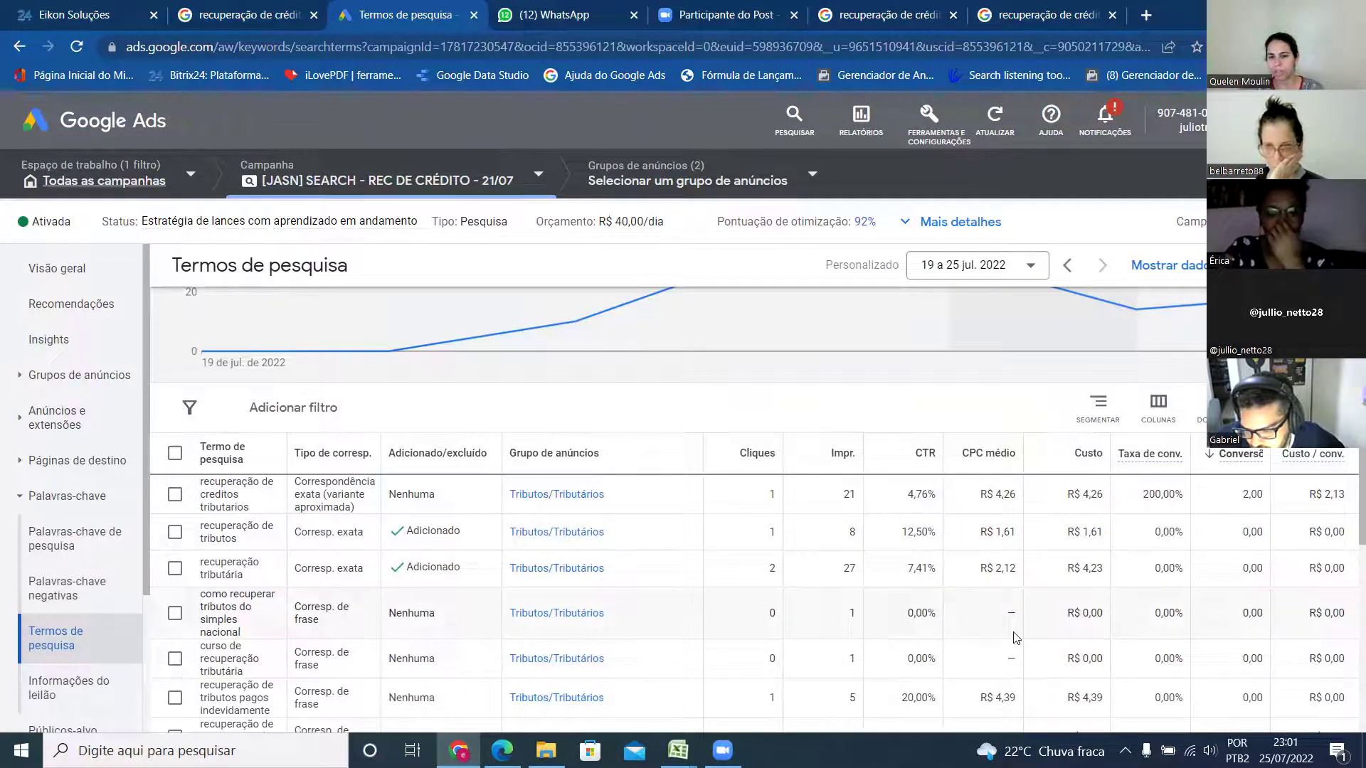
scroll(747, 665, down, 2)
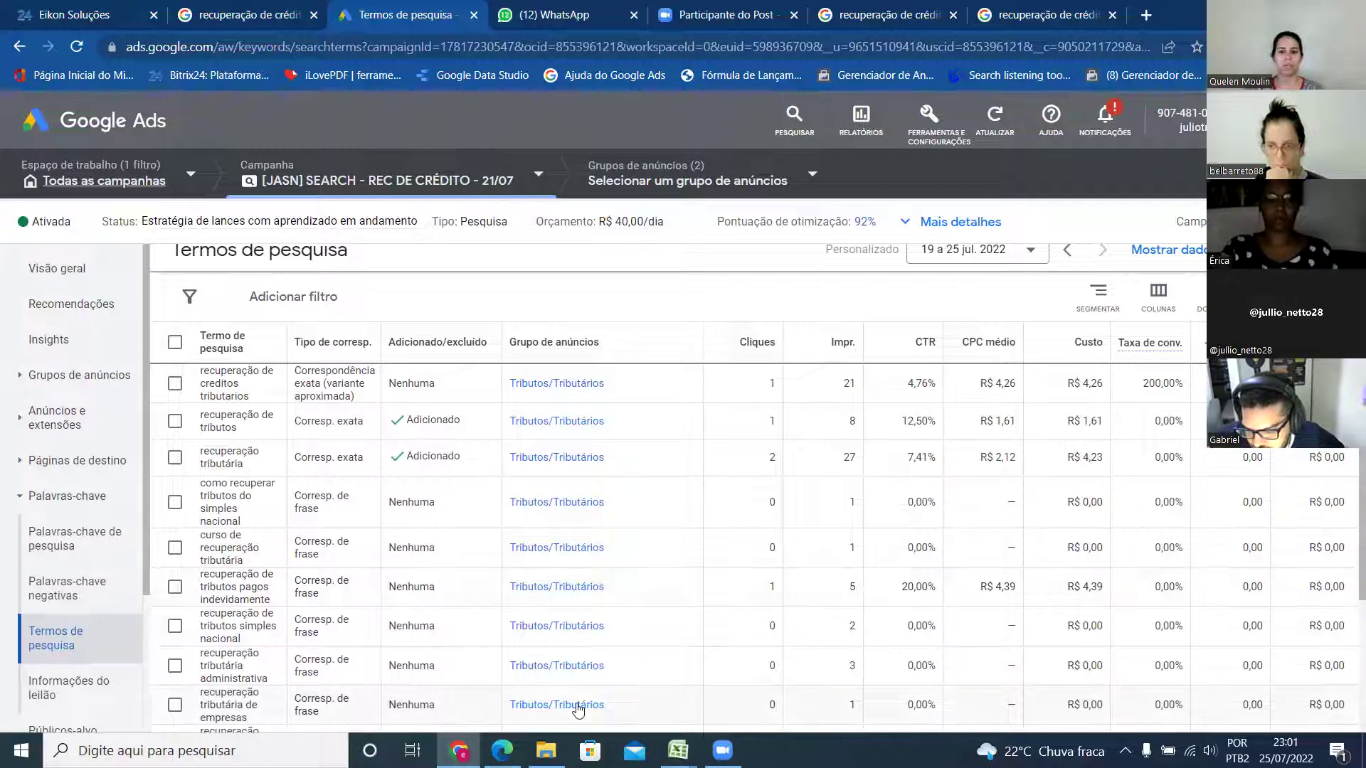
scroll(382, 575, down, 3)
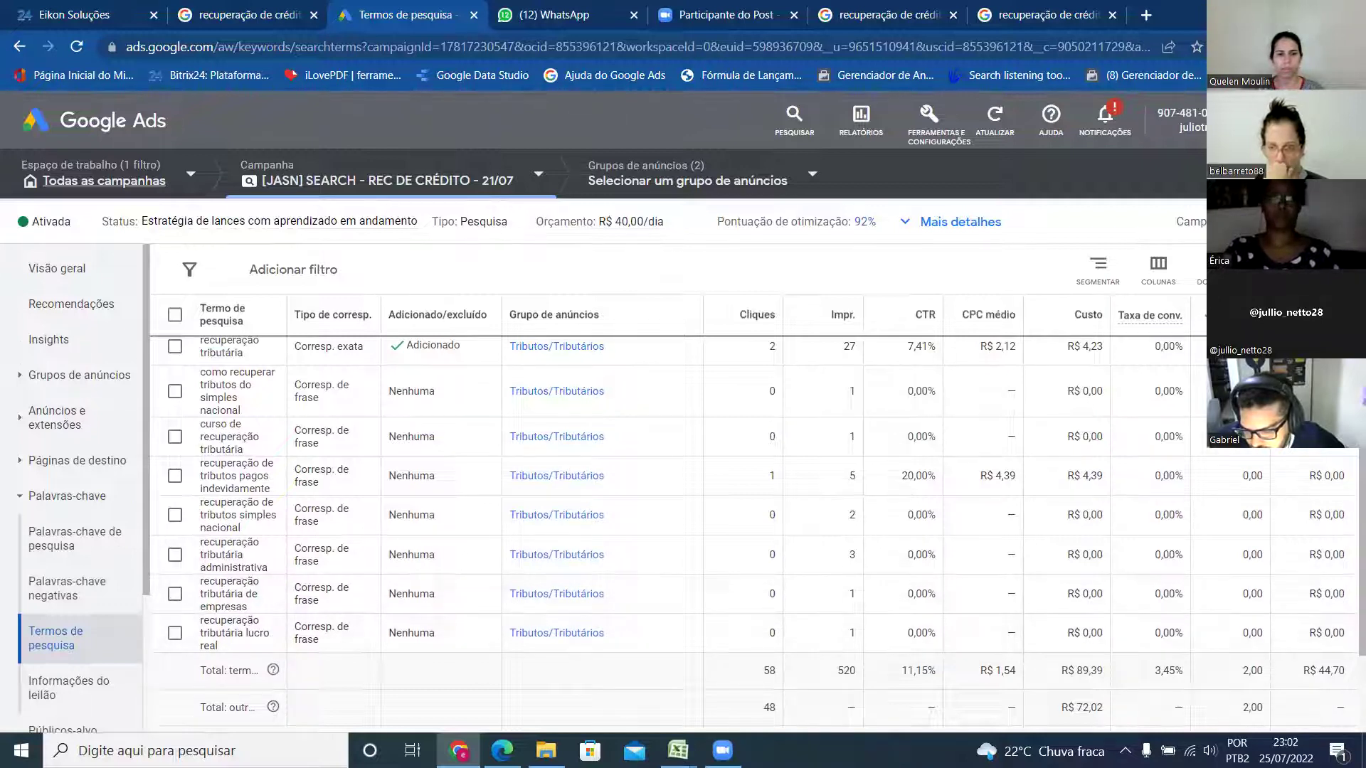
scroll(432, 494, up, 5)
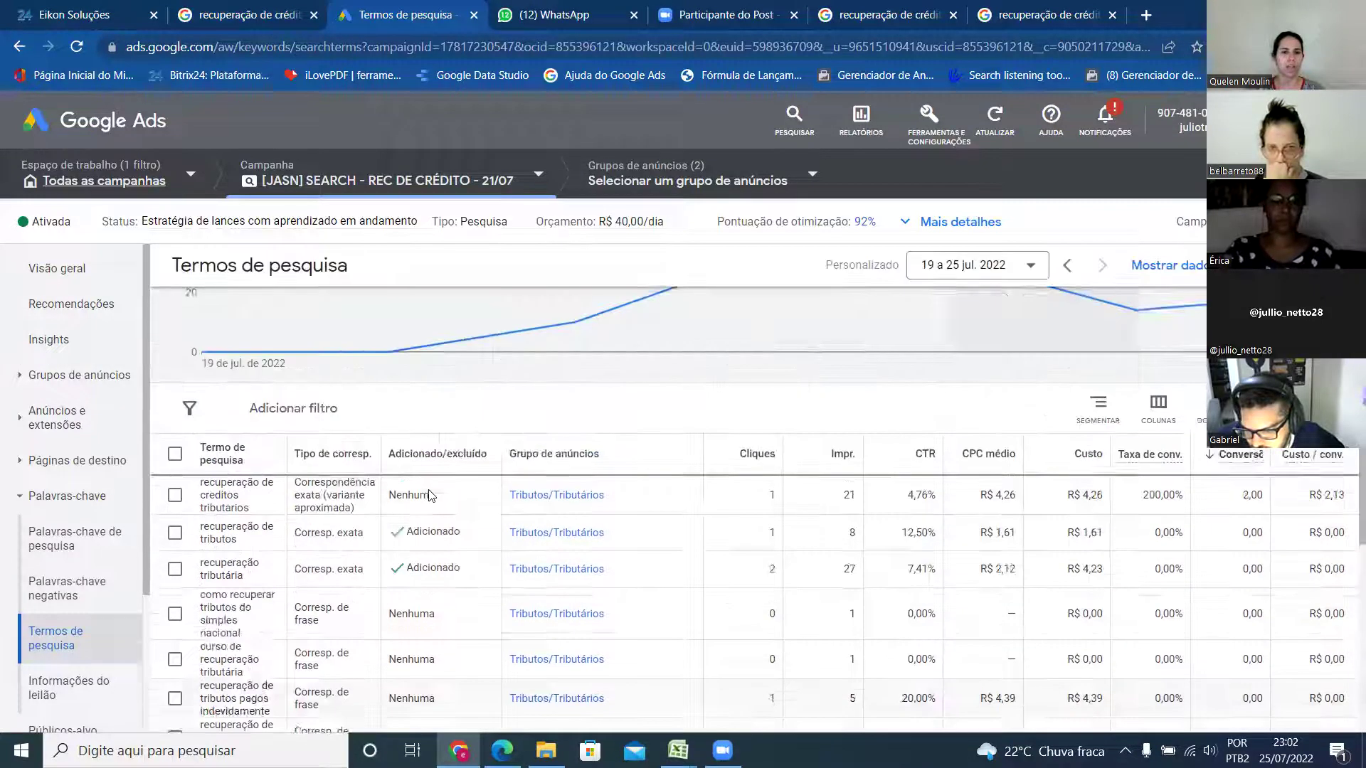
scroll(444, 535, down, 5)
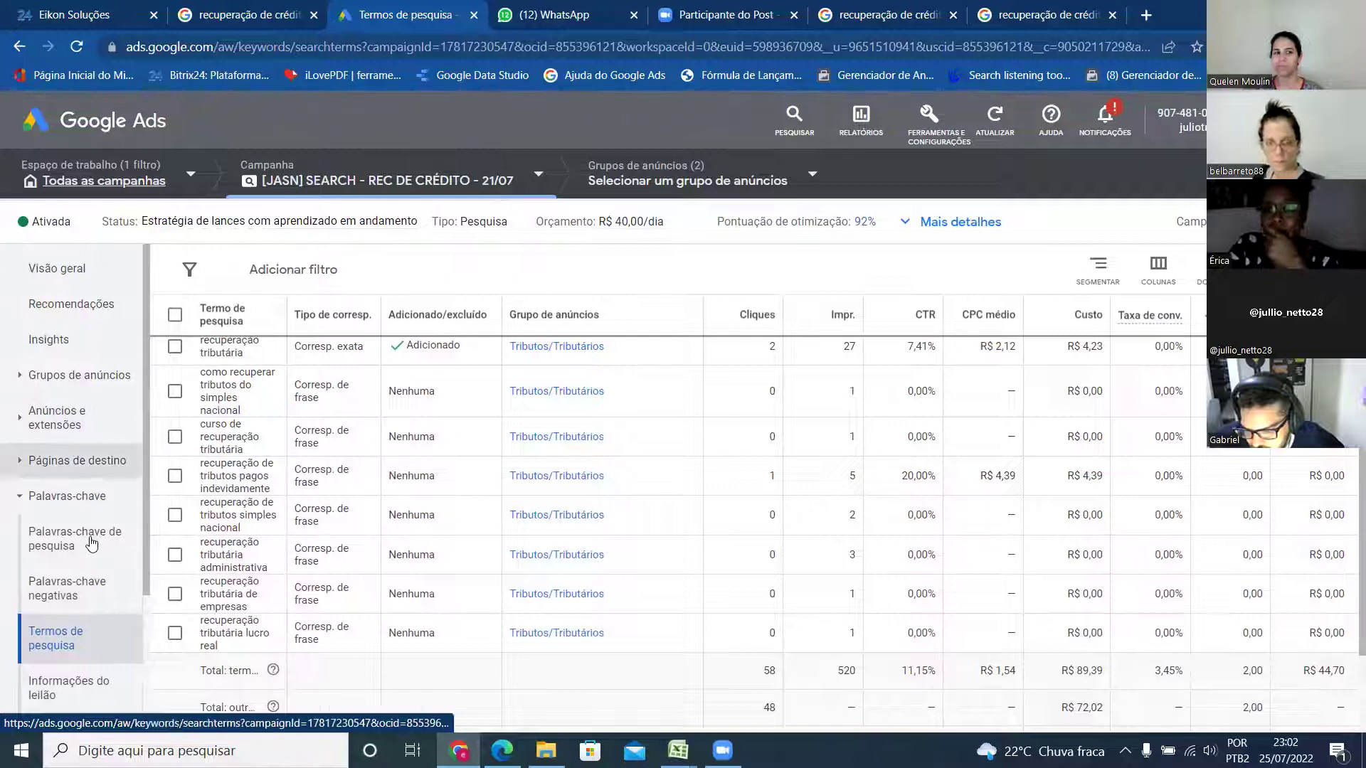
click(87, 594)
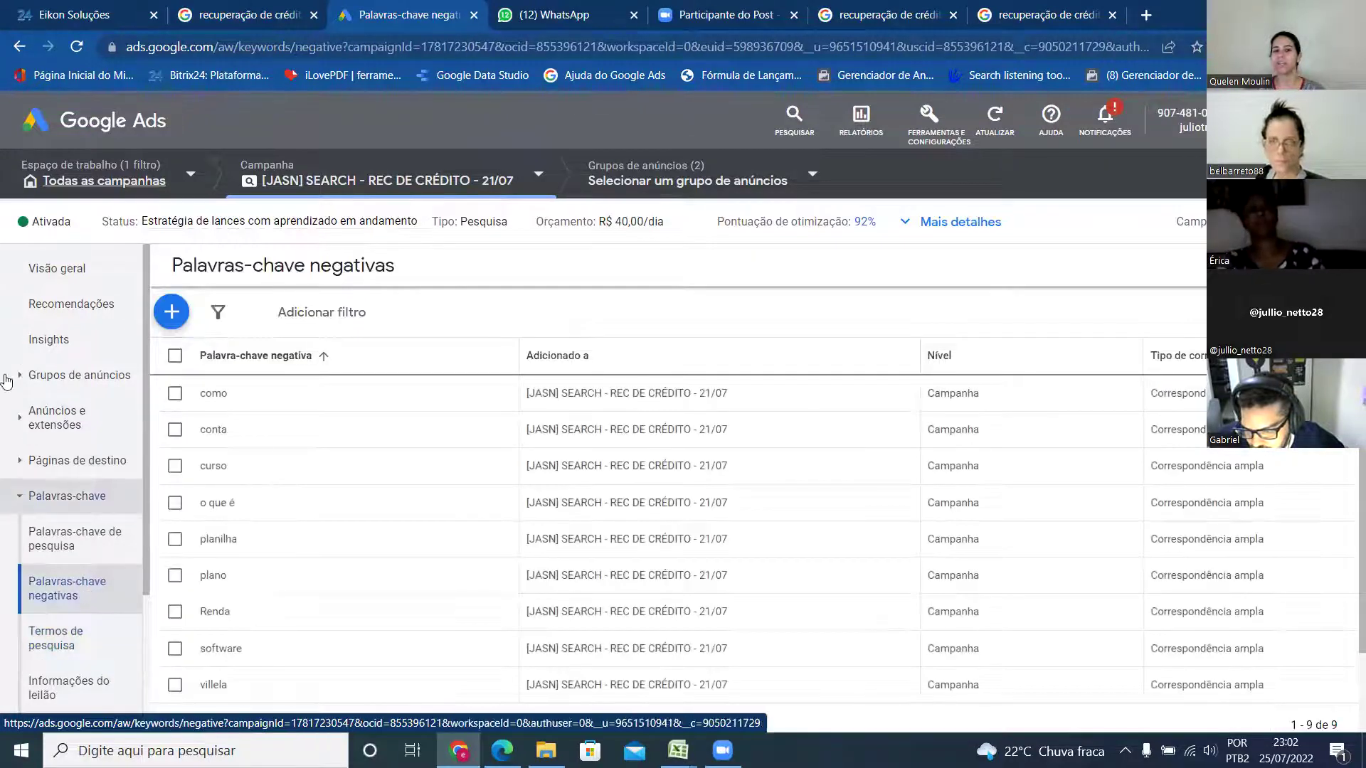
scroll(299, 452, down, 2)
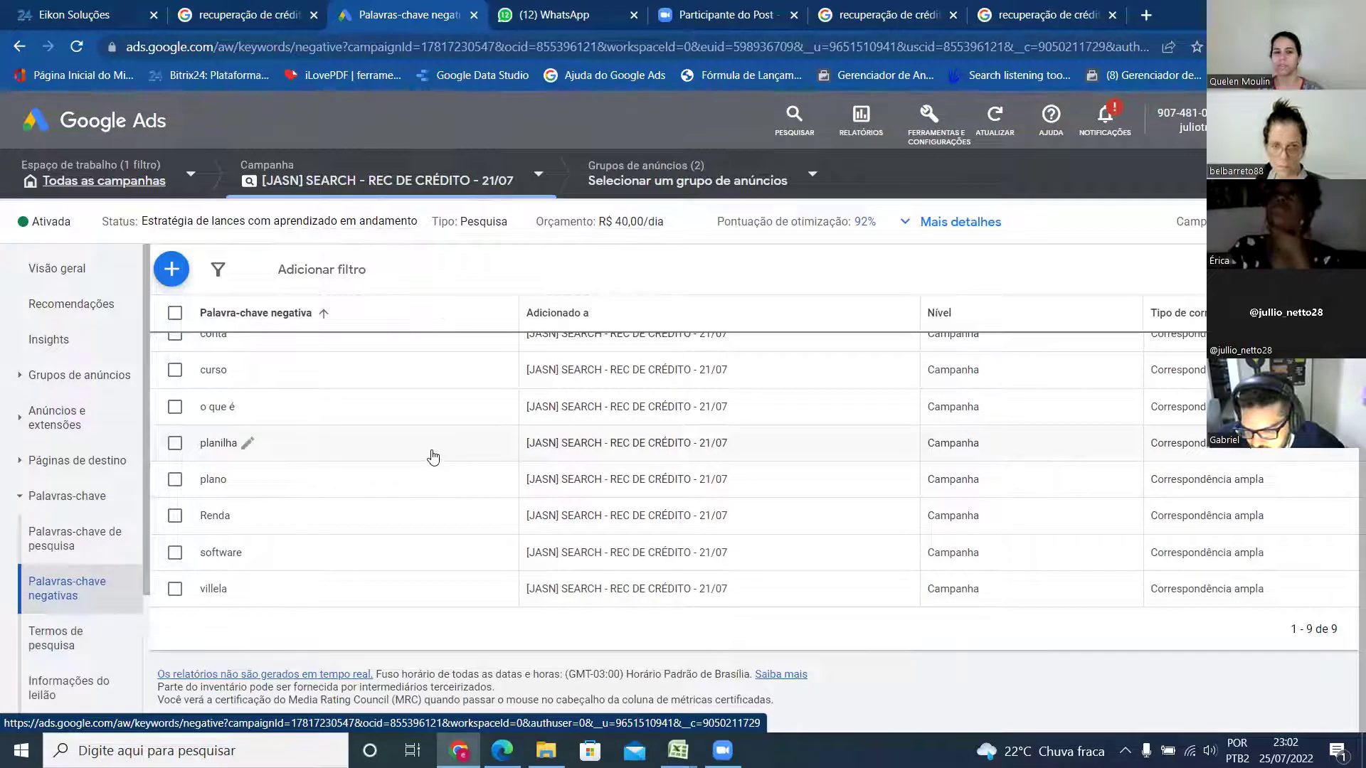
scroll(348, 457, up, 2)
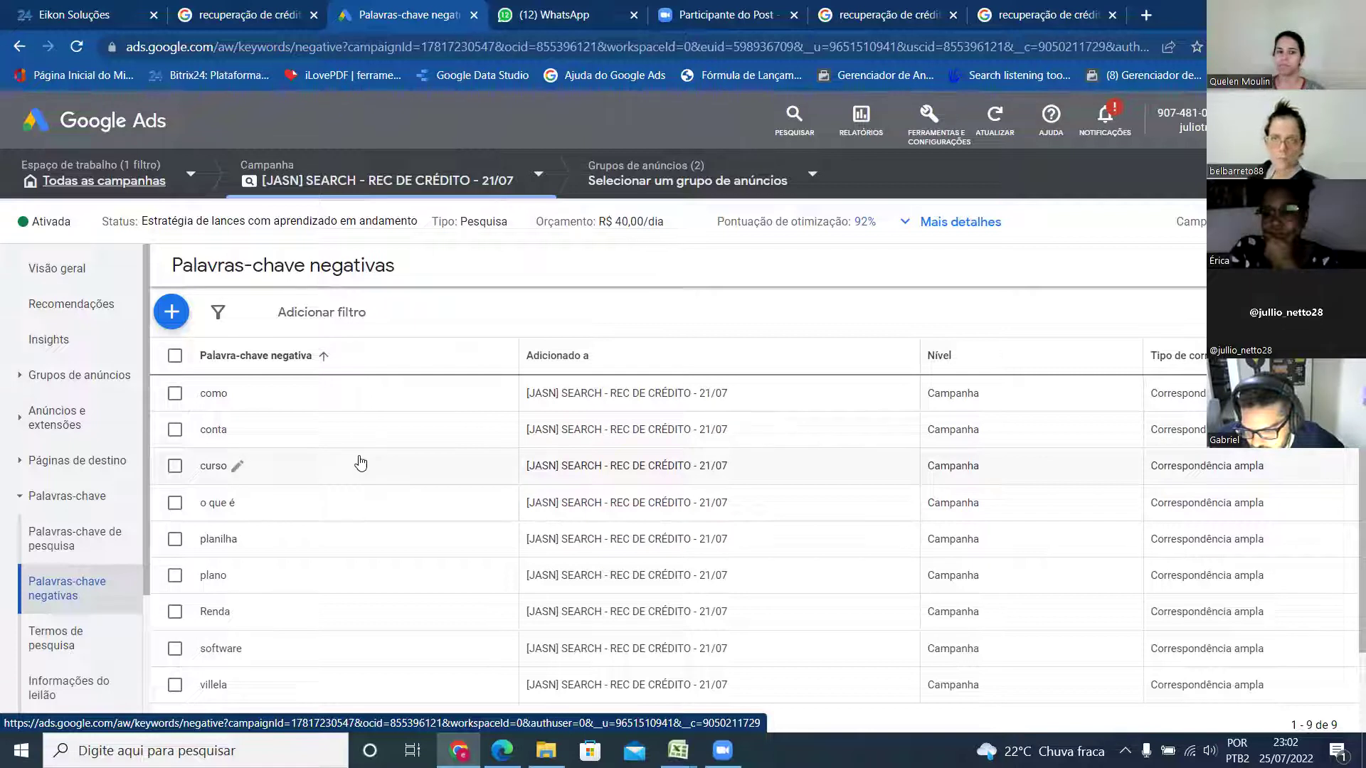
scroll(381, 524, down, 2)
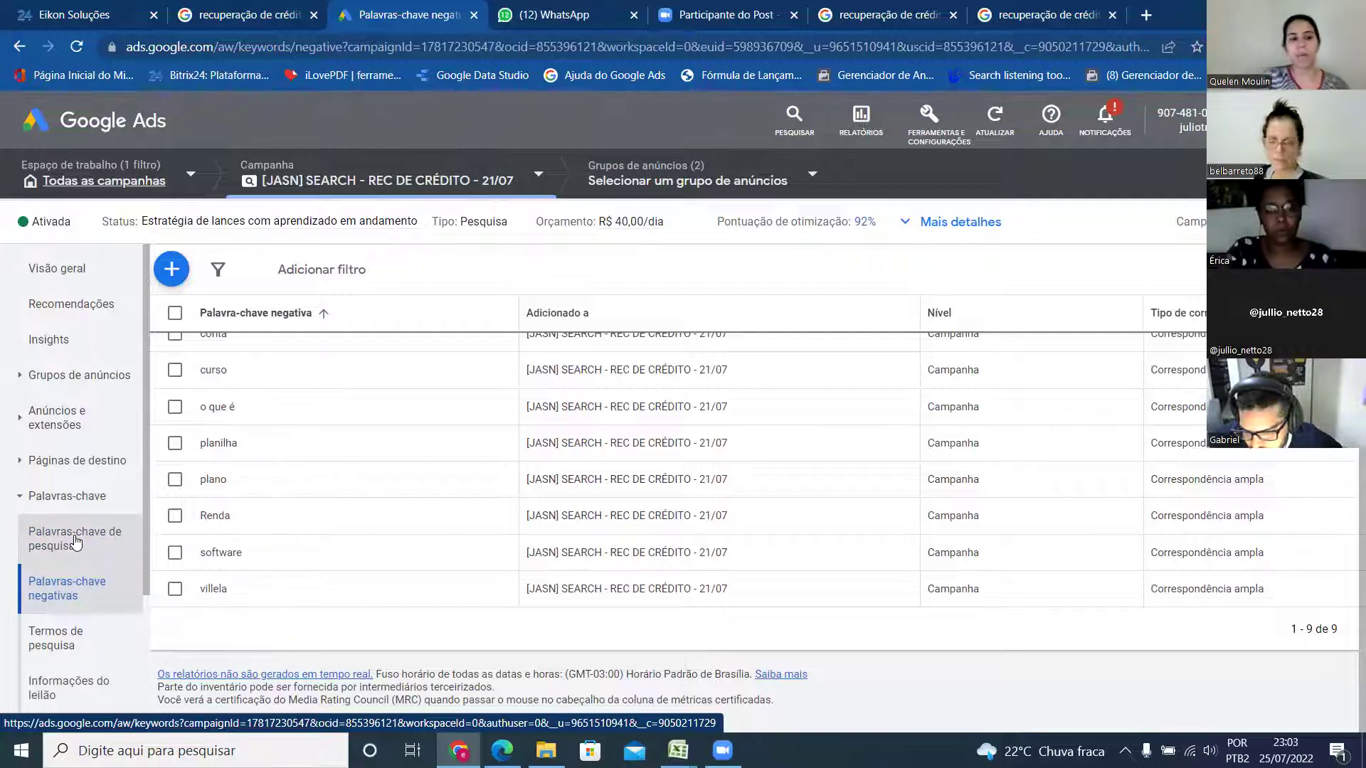
- Return to Termos de pesquisa and rank the terms by Custo, highest first
click(62, 647)
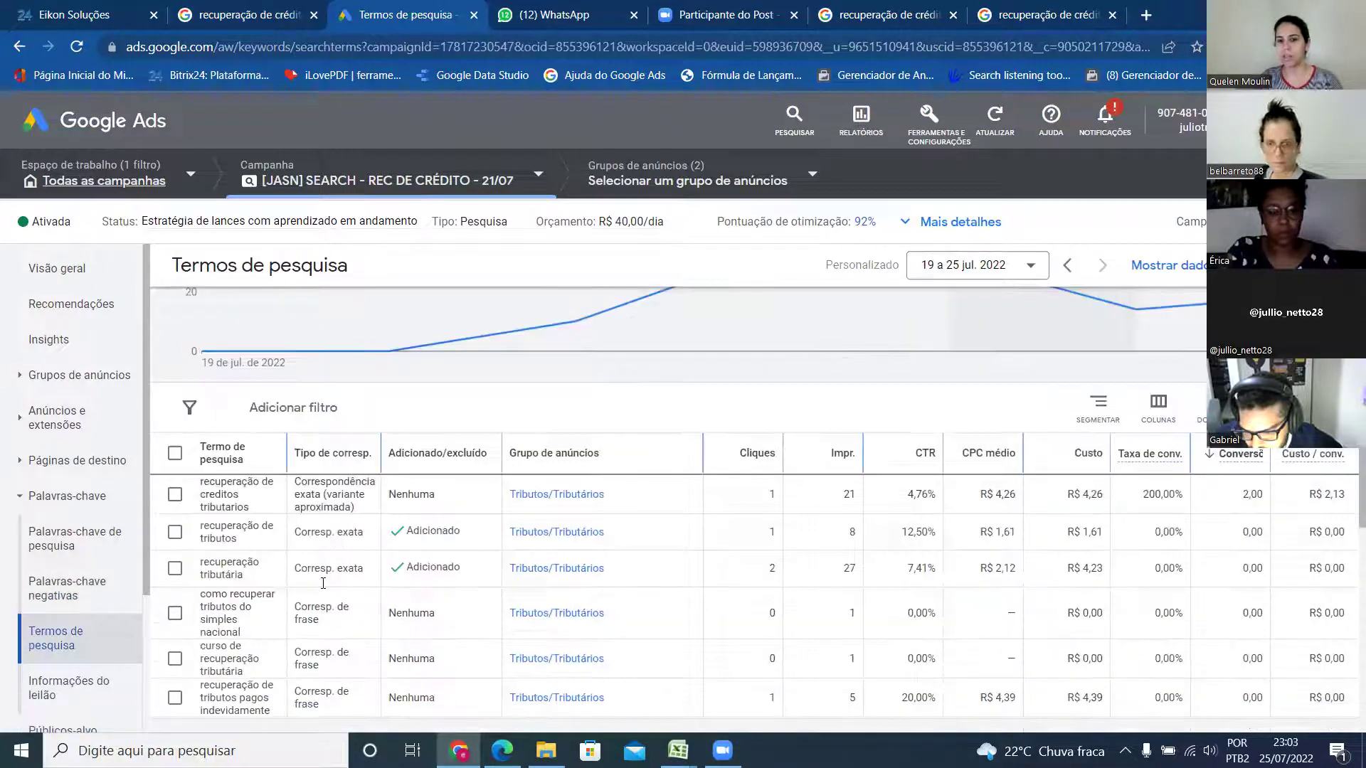
scroll(323, 583, down, 5)
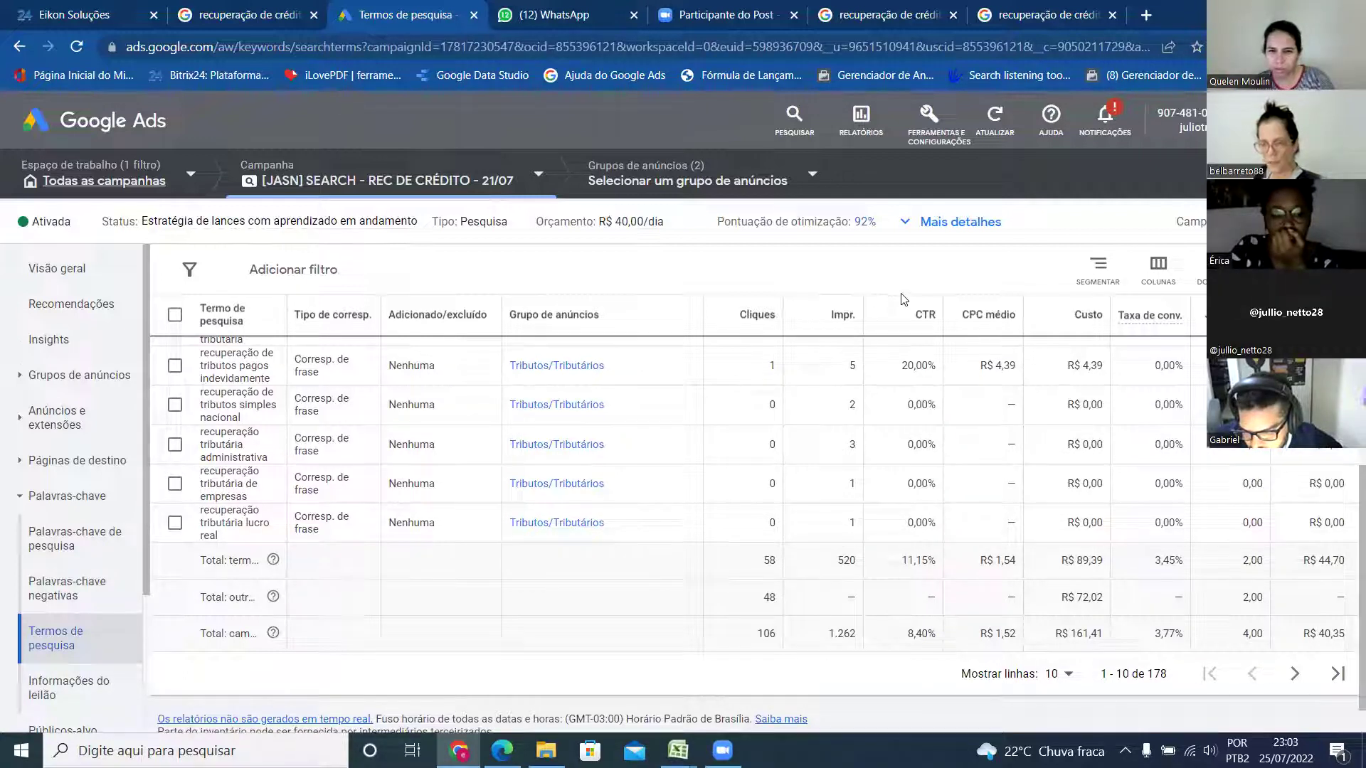
mouse_move(1030, 328)
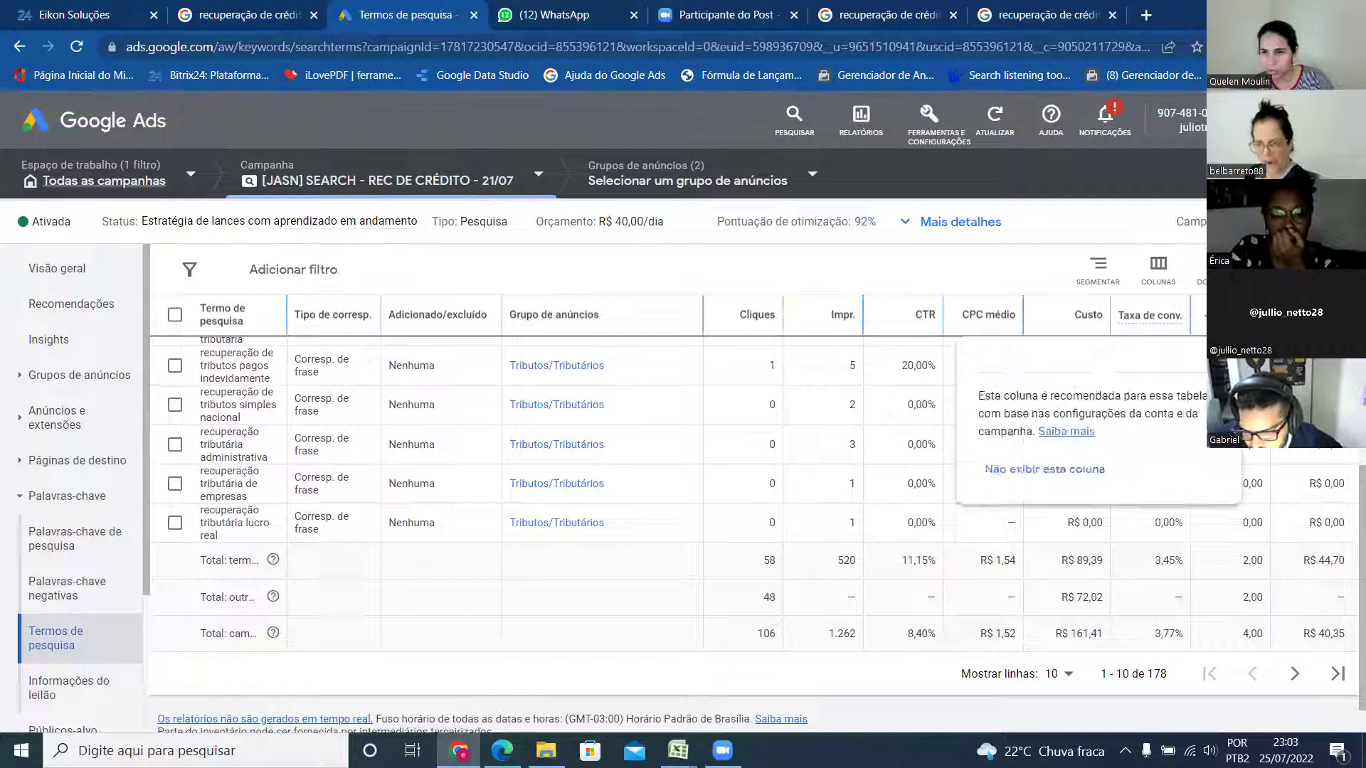
click(1090, 317)
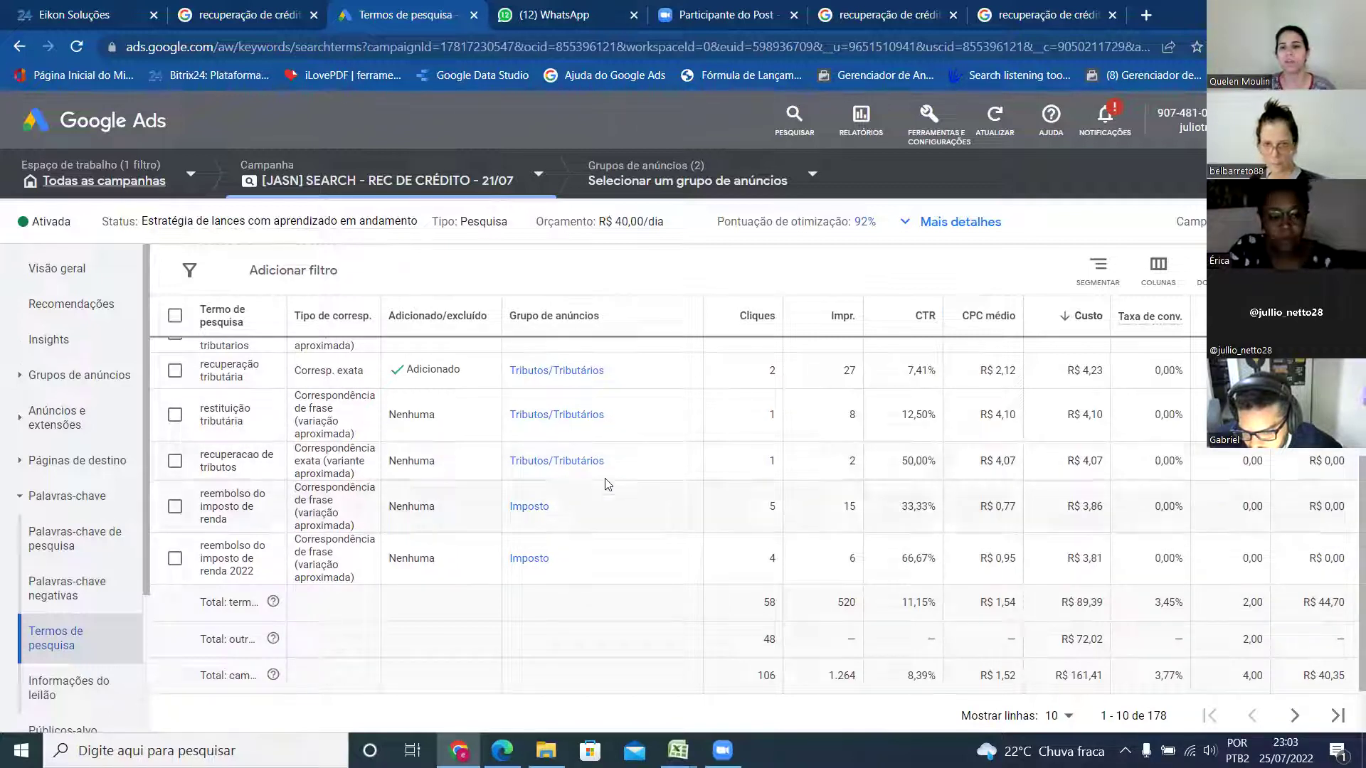
- Highlight the R$ 4,07 and R$ 3,86 costs and the 15 impressions for 'reembolso do imposto de renda'
double_click(1078, 461)
drag(1080, 458, 1100, 461)
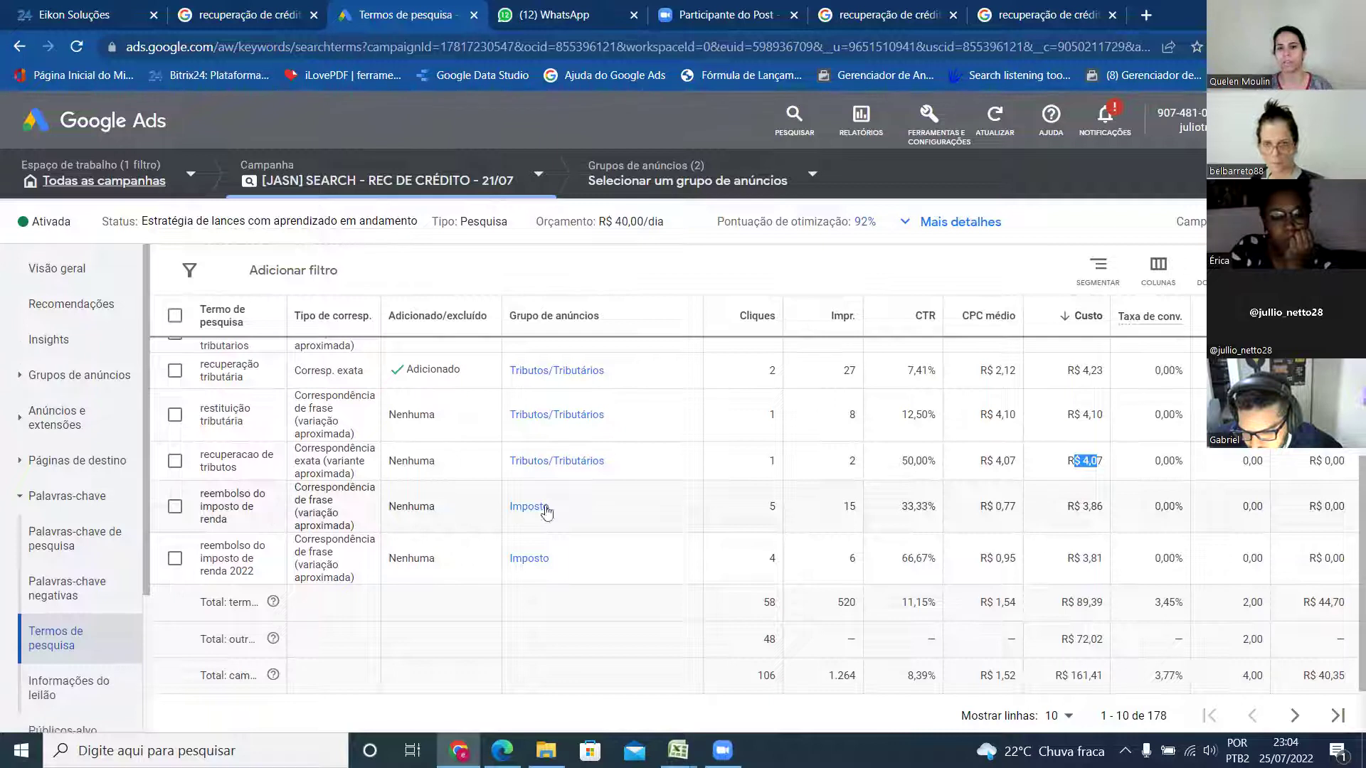
drag(1074, 506, 1103, 507)
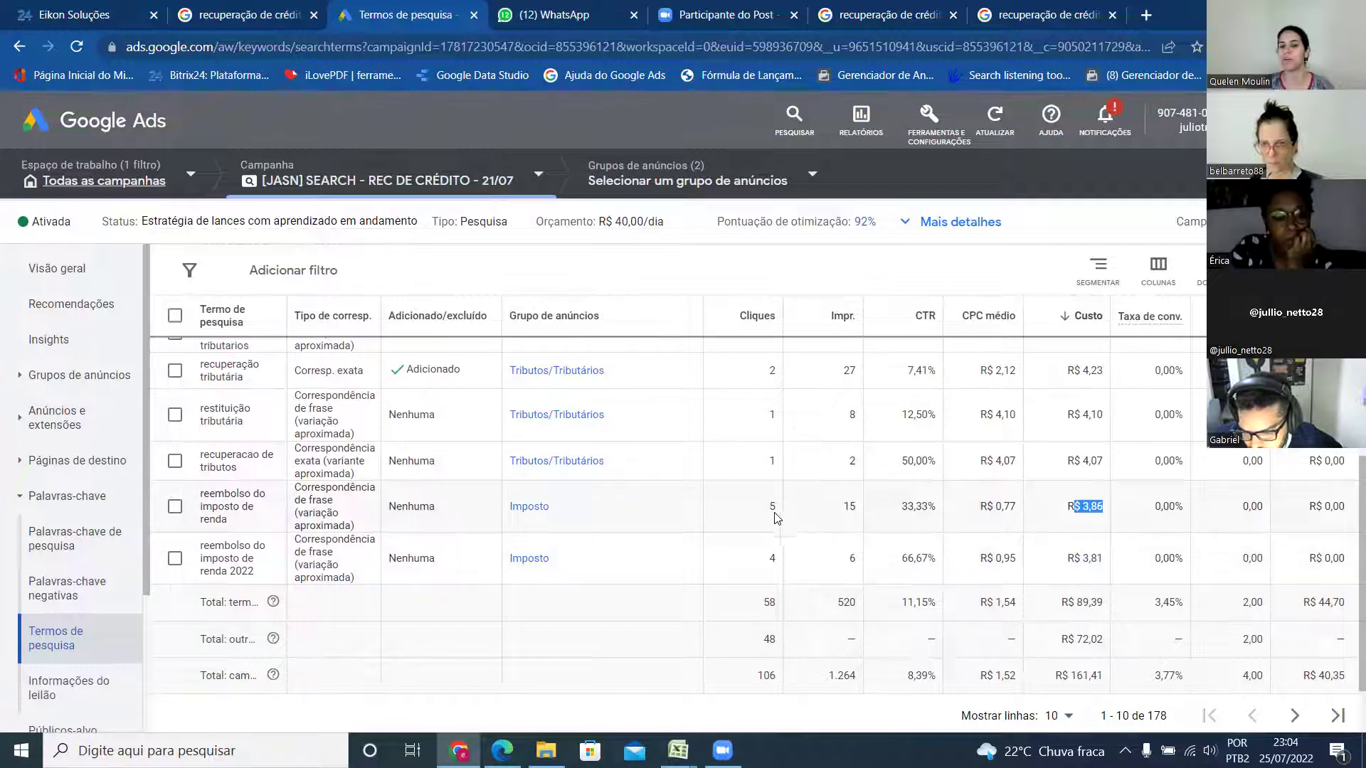
double_click(852, 508)
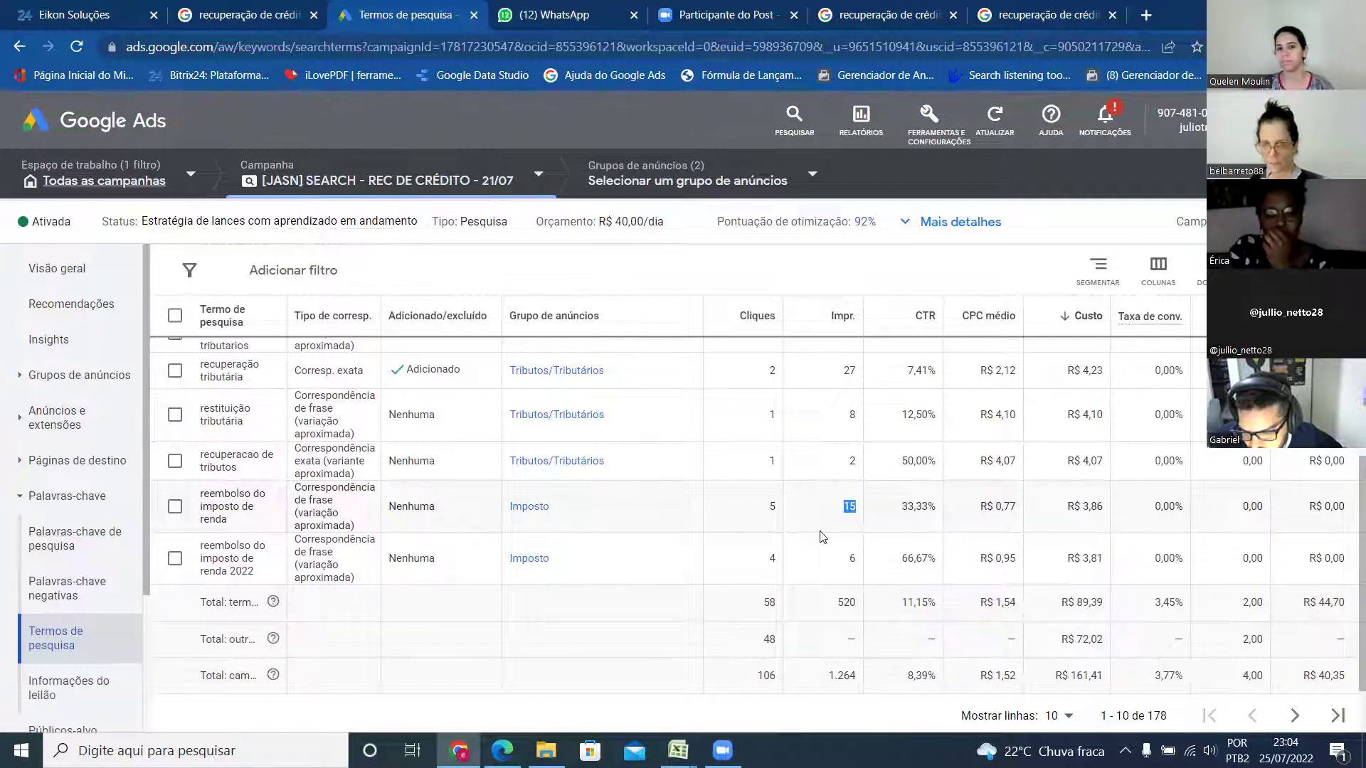
scroll(772, 433, up, 3)
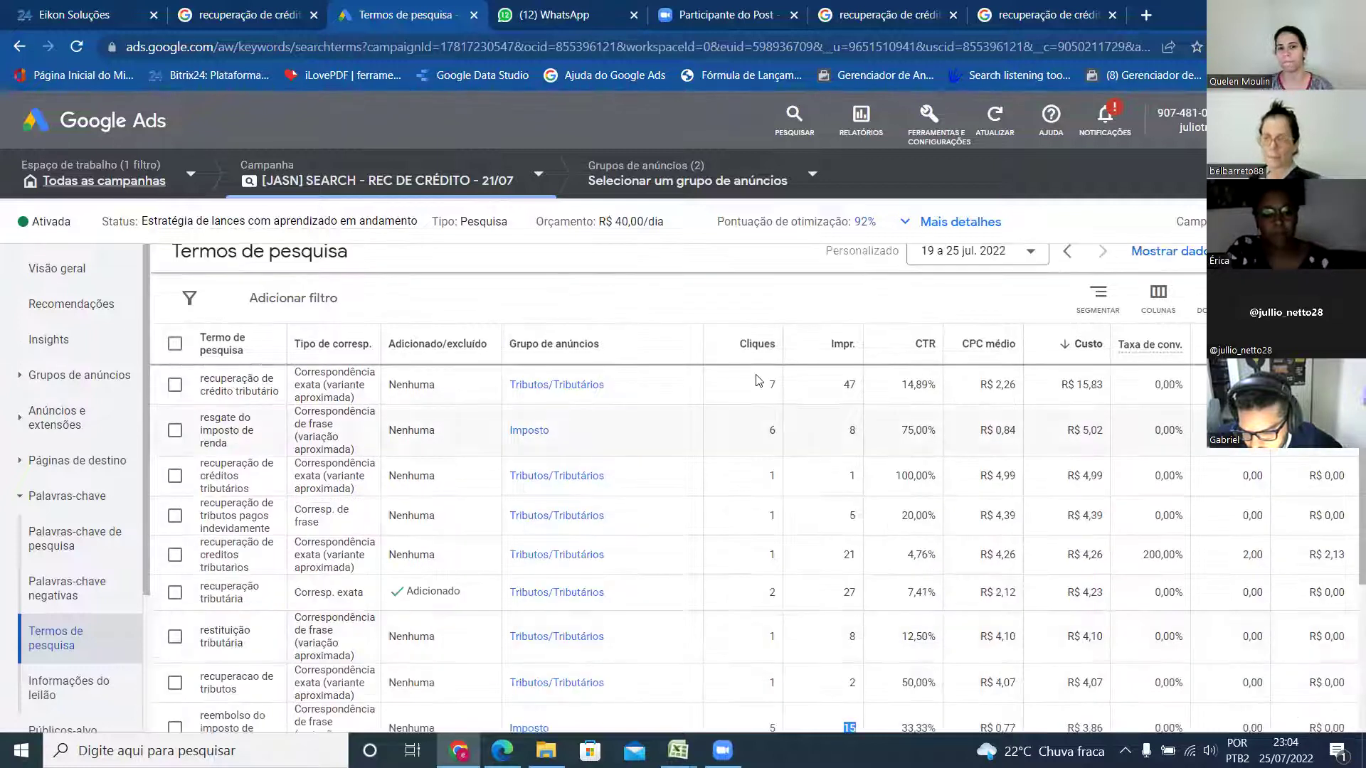
- Sort the search terms by Cliques and highlight 'imposto' in 'resgate do imposto de renda'
click(757, 344)
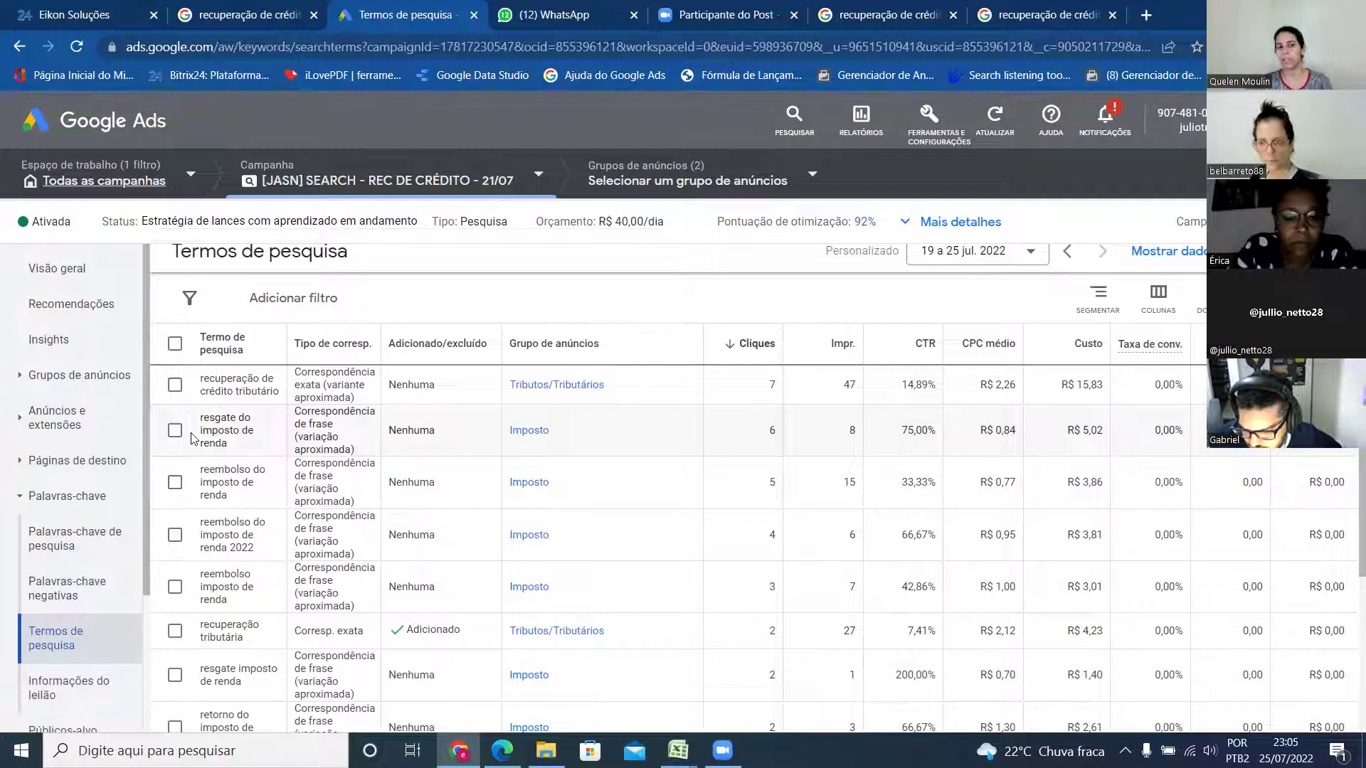
drag(201, 431, 236, 431)
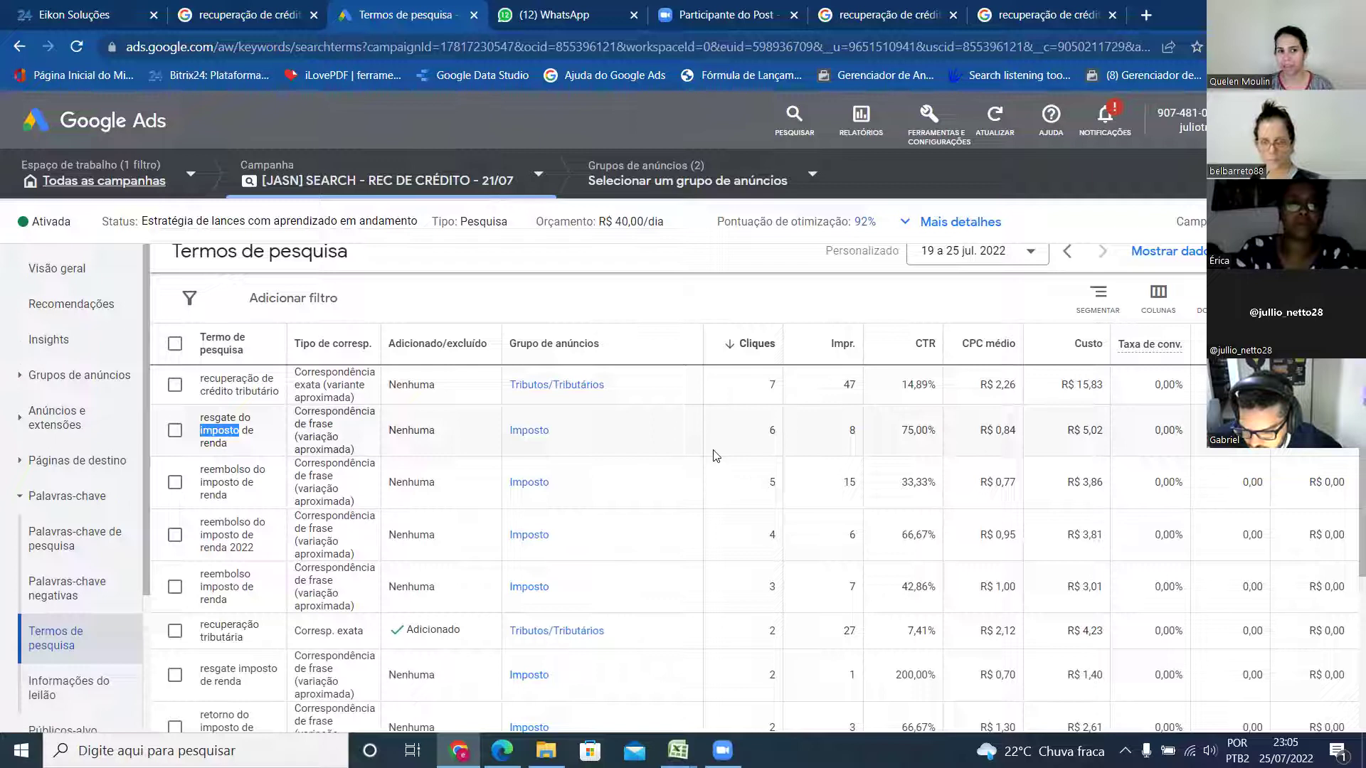
- Select 'resgate do imposto de renda' and preview it as a negative keyword, then cancel without saving
click(175, 431)
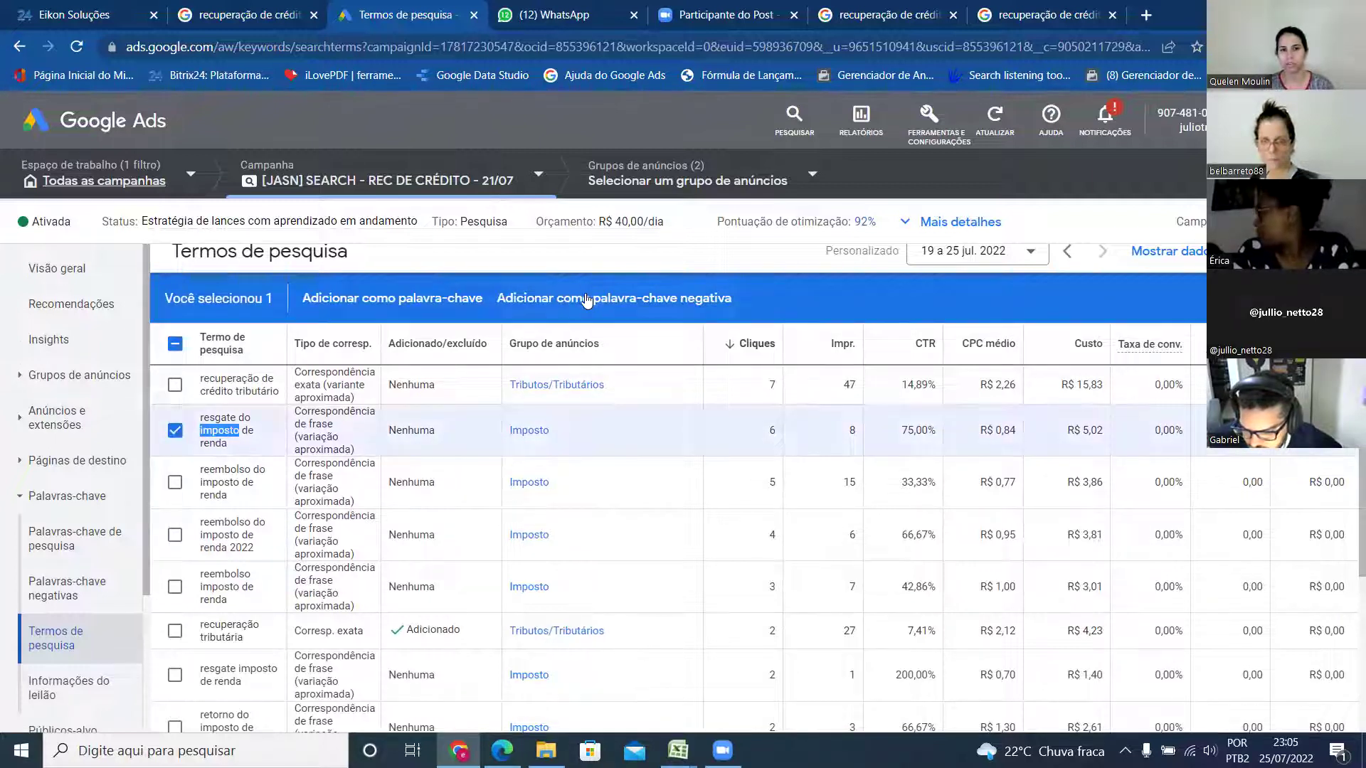
click(586, 299)
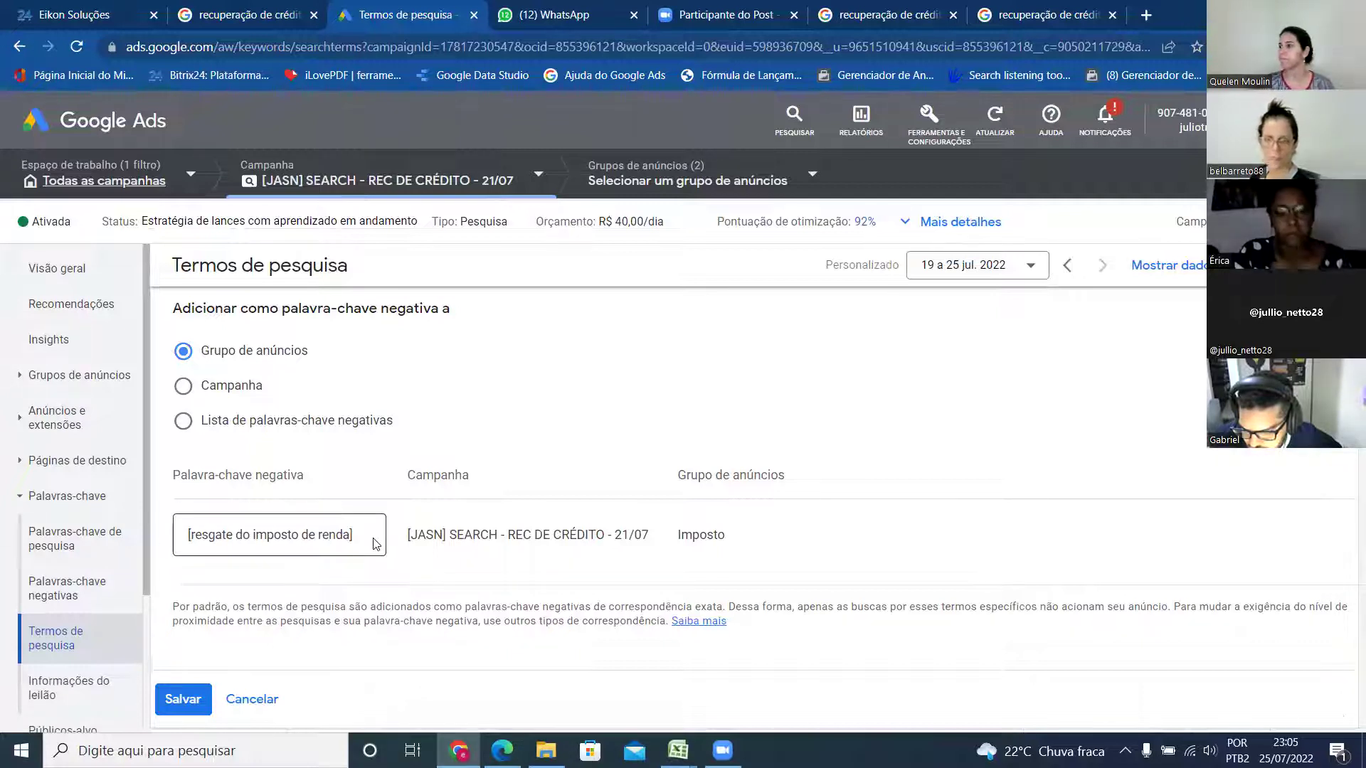
click(263, 700)
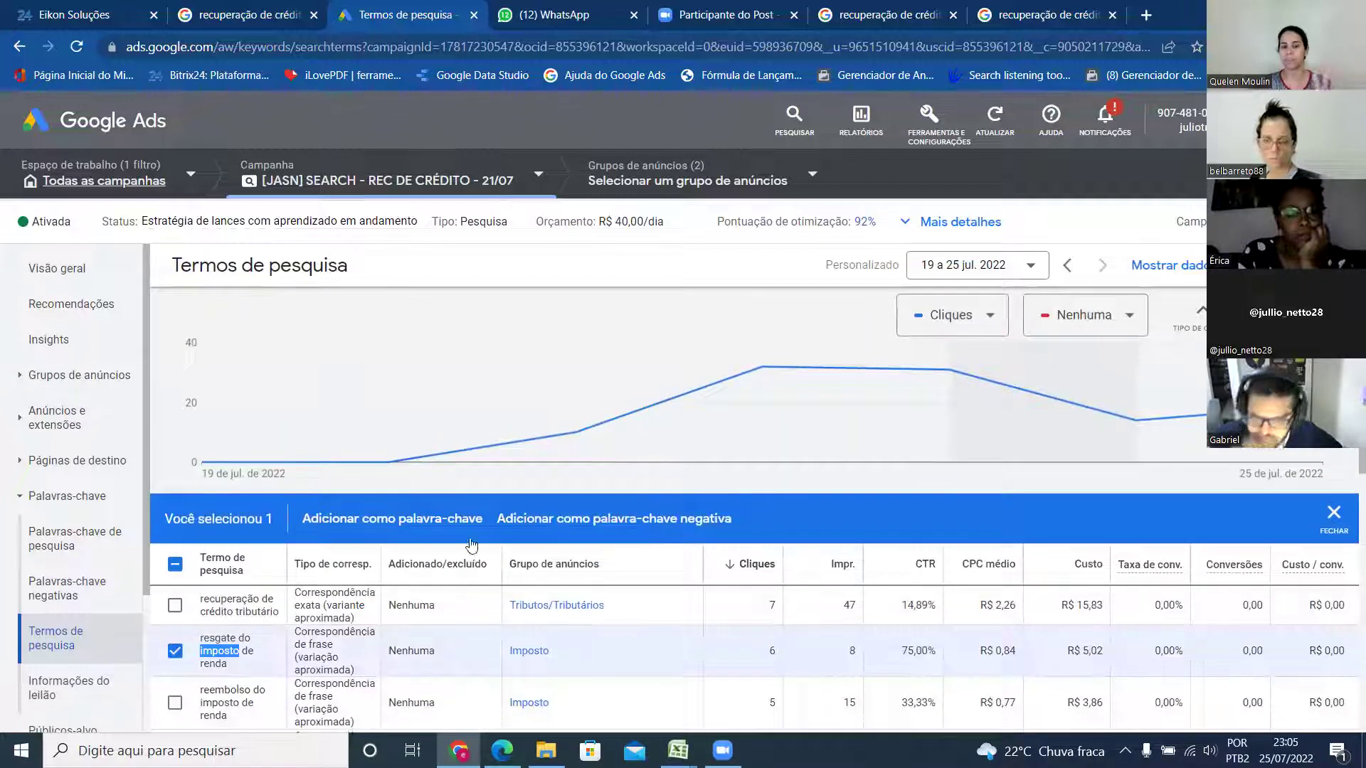
scroll(535, 525, down, 2)
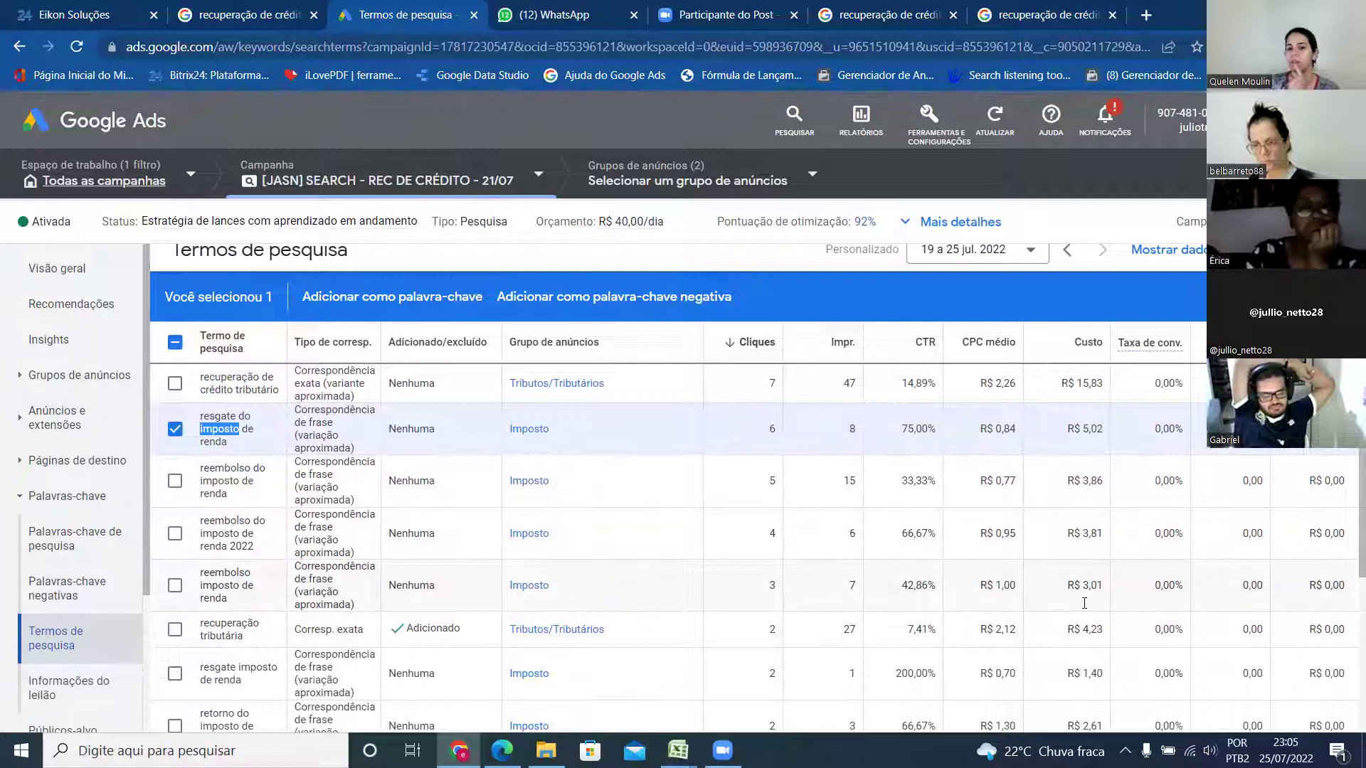
scroll(1088, 583, down, 2)
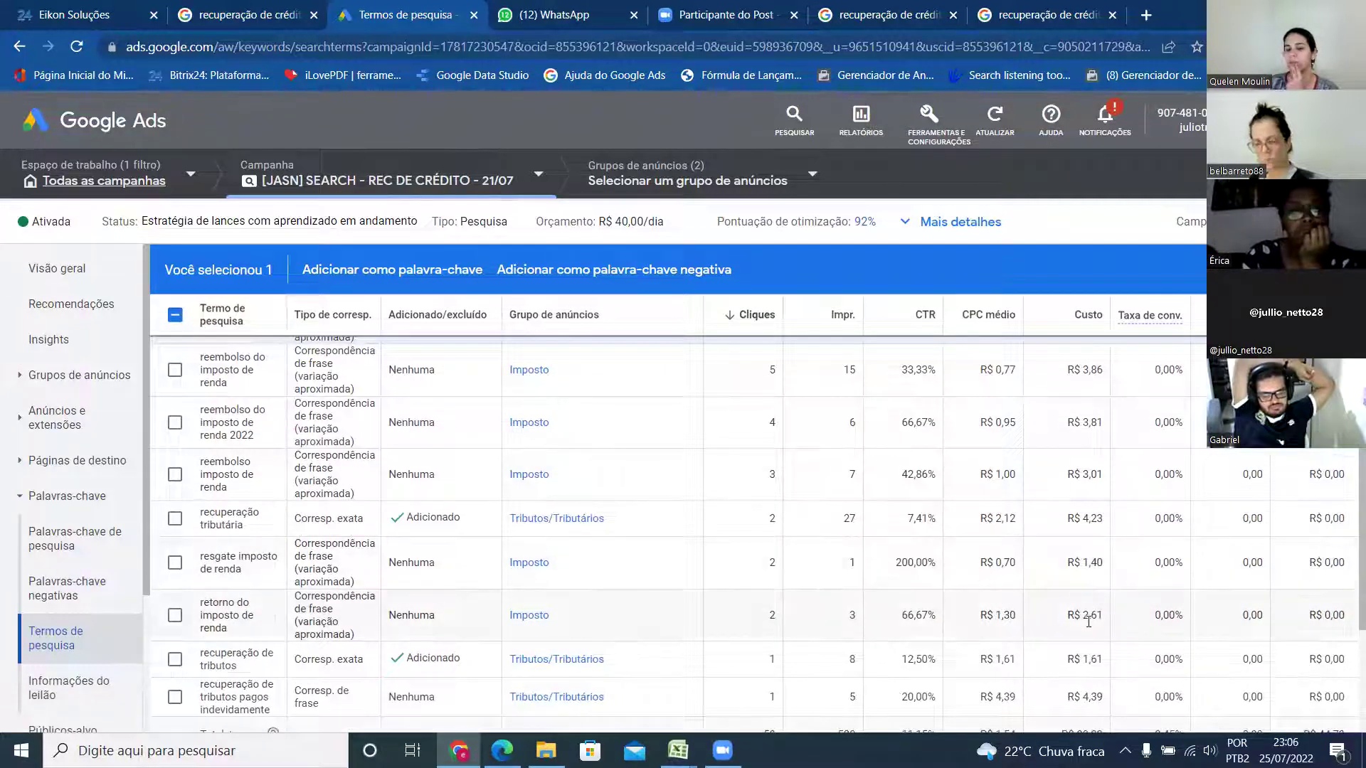
scroll(1089, 621, down, 2)
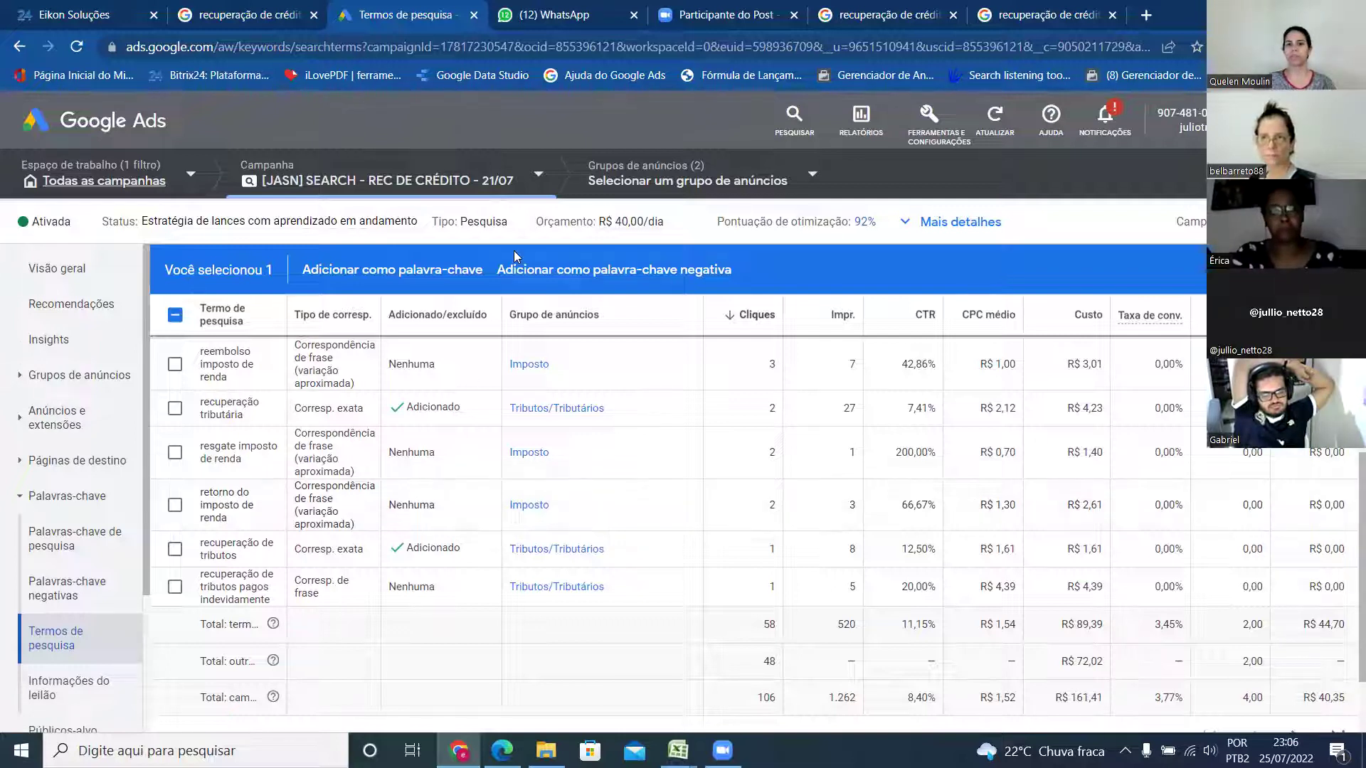
mouse_move(616, 226)
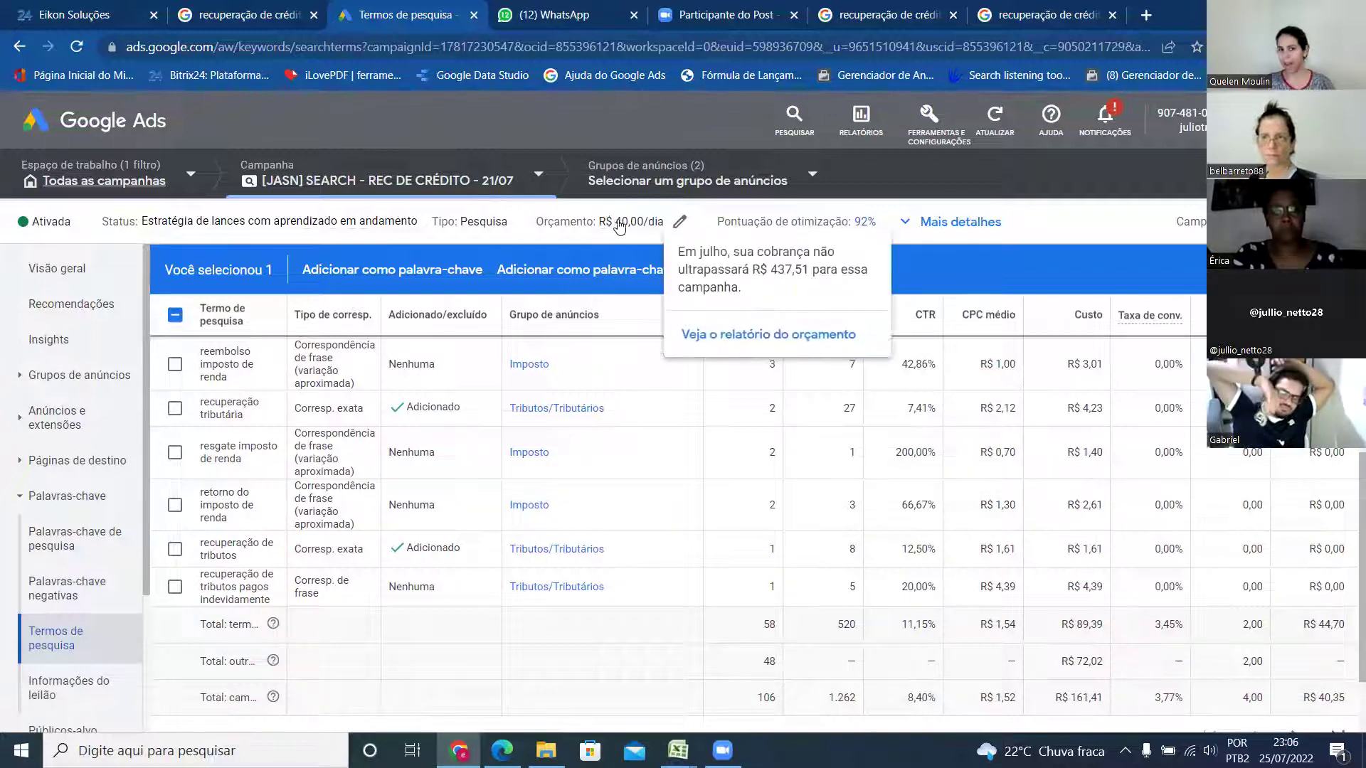
drag(616, 226, 640, 239)
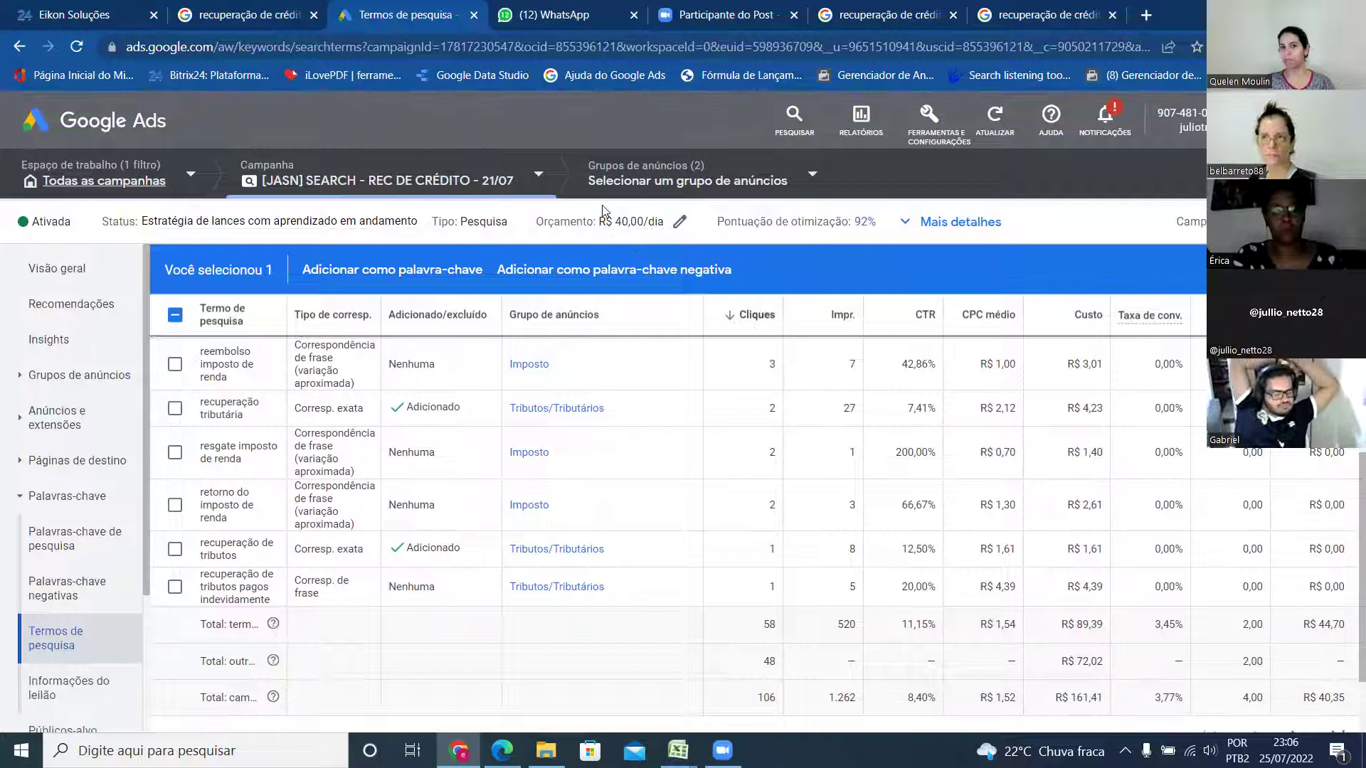
click(643, 235)
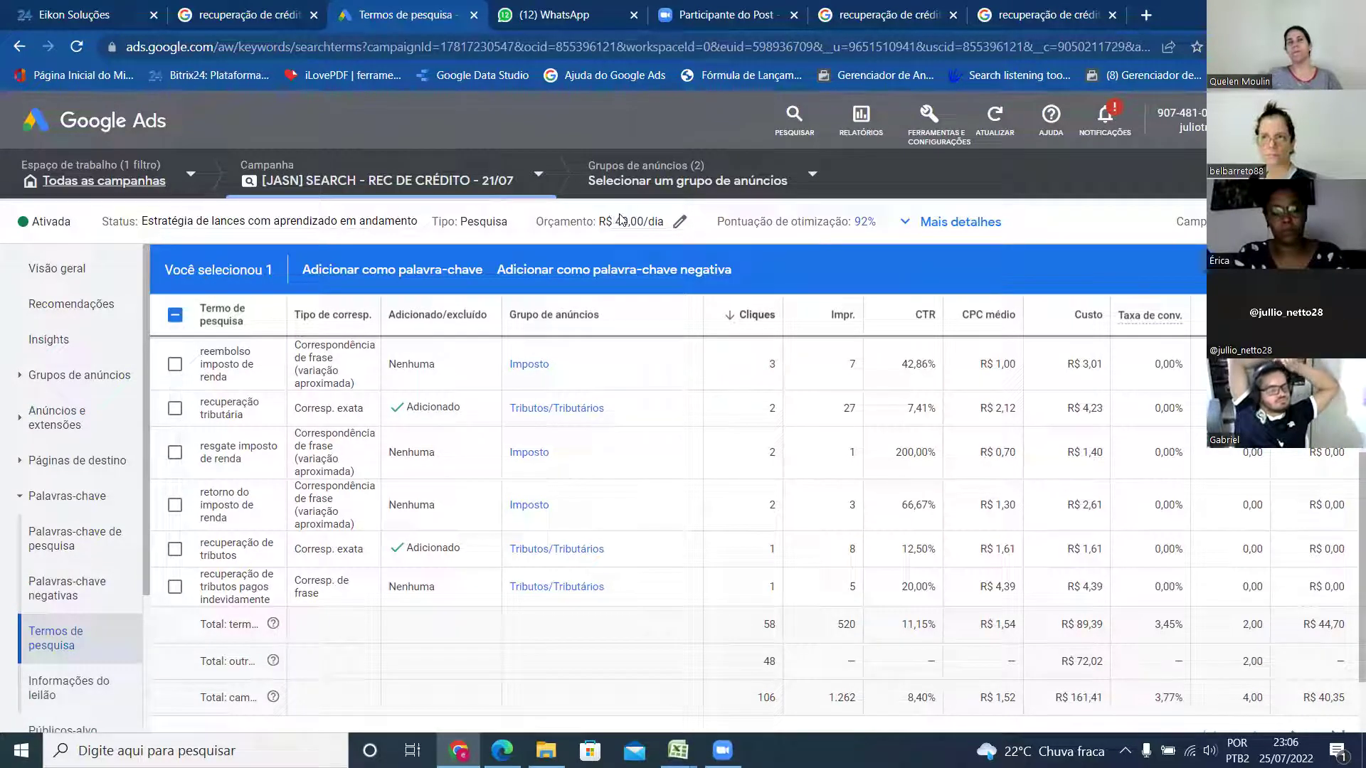
mouse_move(638, 231)
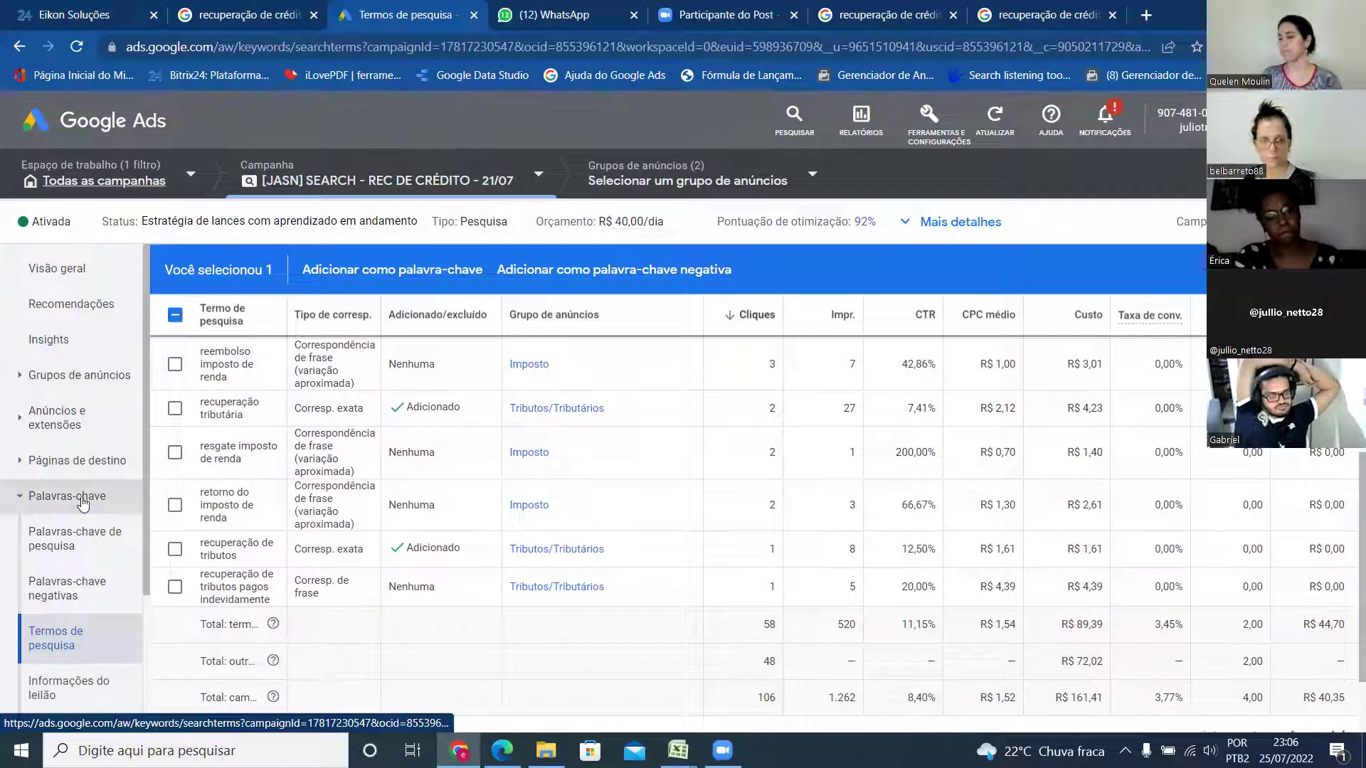
- Open Informações do leilão and highlight the campaign's 15,09% impression share against e-auditoria.com.br's 30,87%
click(54, 695)
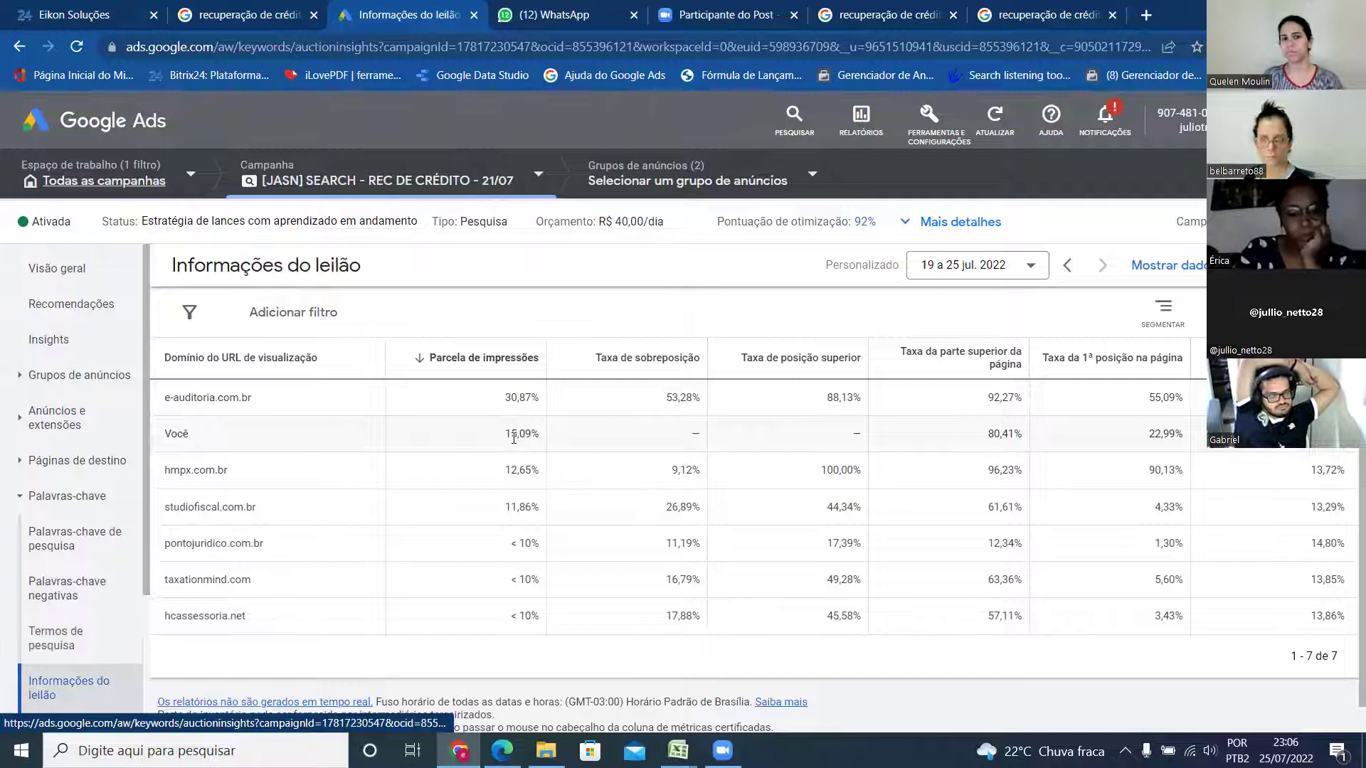
drag(503, 436, 530, 442)
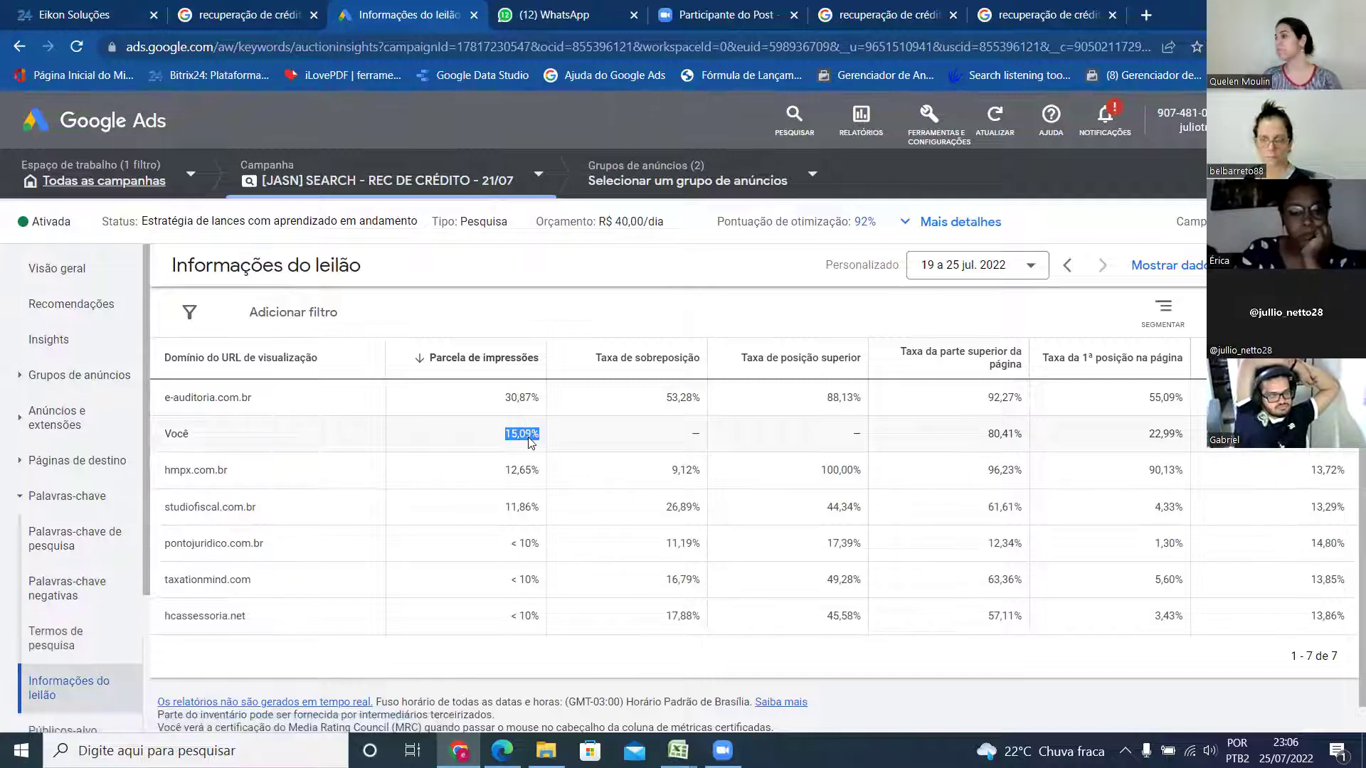